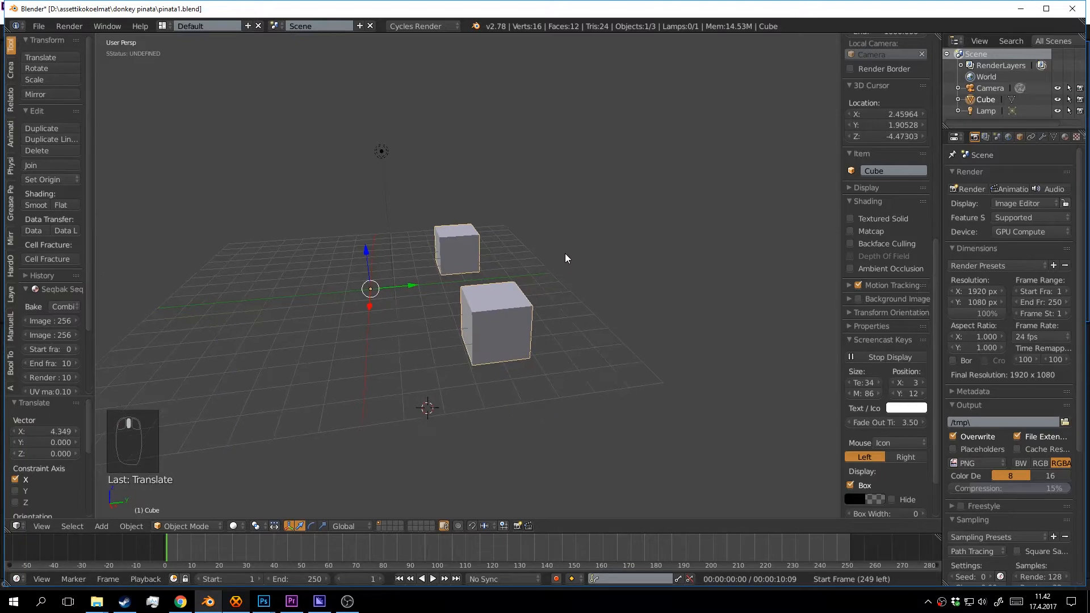
# Enter mesh editing and raise the top faces of both cubes by about 2.43 units along Z.
pyautogui.moveTo(565, 254); pyautogui.dragTo(392, 313, button='middle')
pyautogui.scroll(2, 537, 247)
pyautogui.scroll(-1, 534, 250)
pyautogui.press('Tab')
pyautogui.press('a')
pyautogui.press('a')
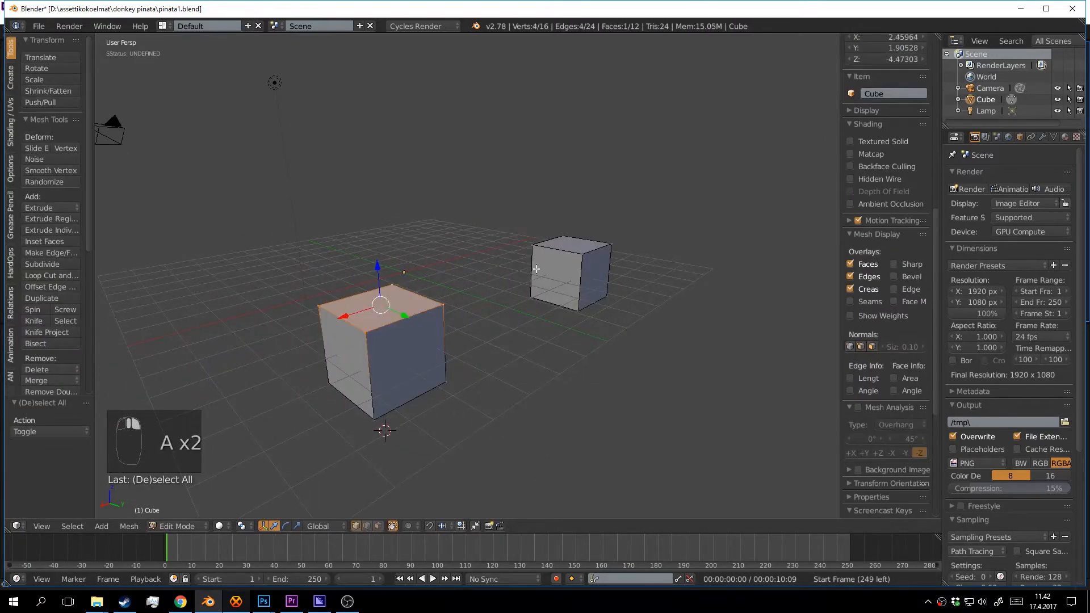
pyautogui.moveTo(502, 211); pyautogui.dragTo(496, 135)
pyautogui.moveTo(493, 154); pyautogui.dragTo(531, 256, button='middle')
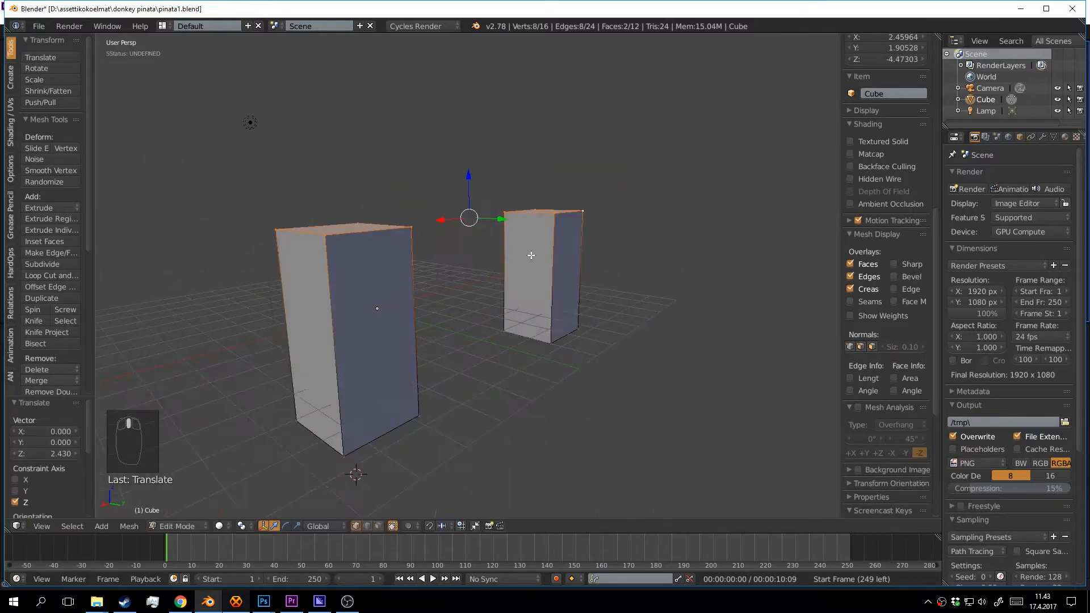
# Extrude the top faces of both pillars upward to add a second block on each.
pyautogui.press('e')
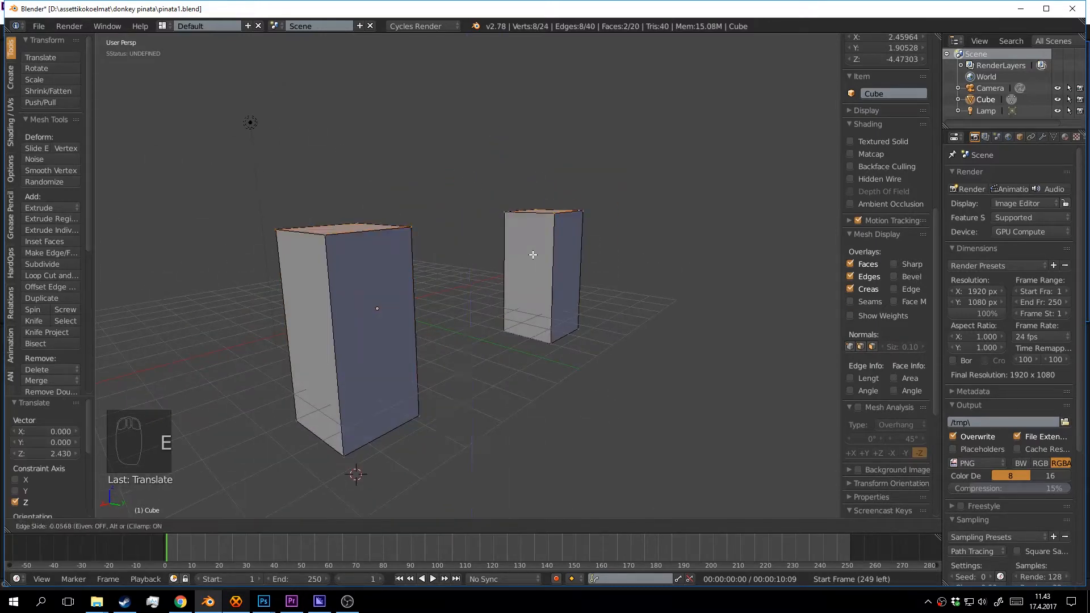
pyautogui.rightClick(532, 255)
pyautogui.press('h')
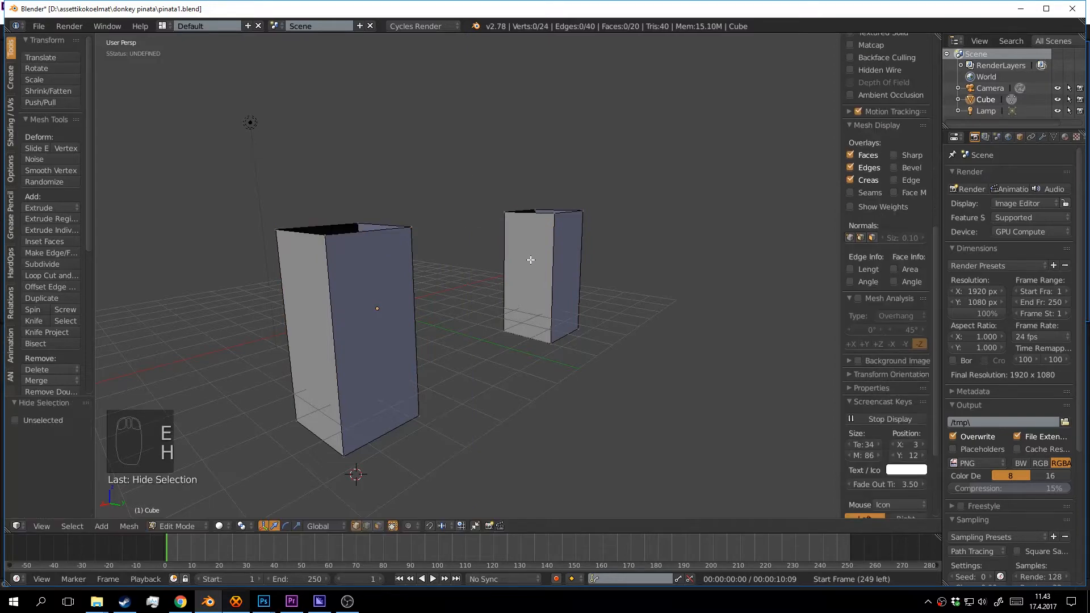
pyautogui.hotkey('ctrl', 'z')
pyautogui.moveTo(531, 264); pyautogui.dragTo(467, 196, button='middle')
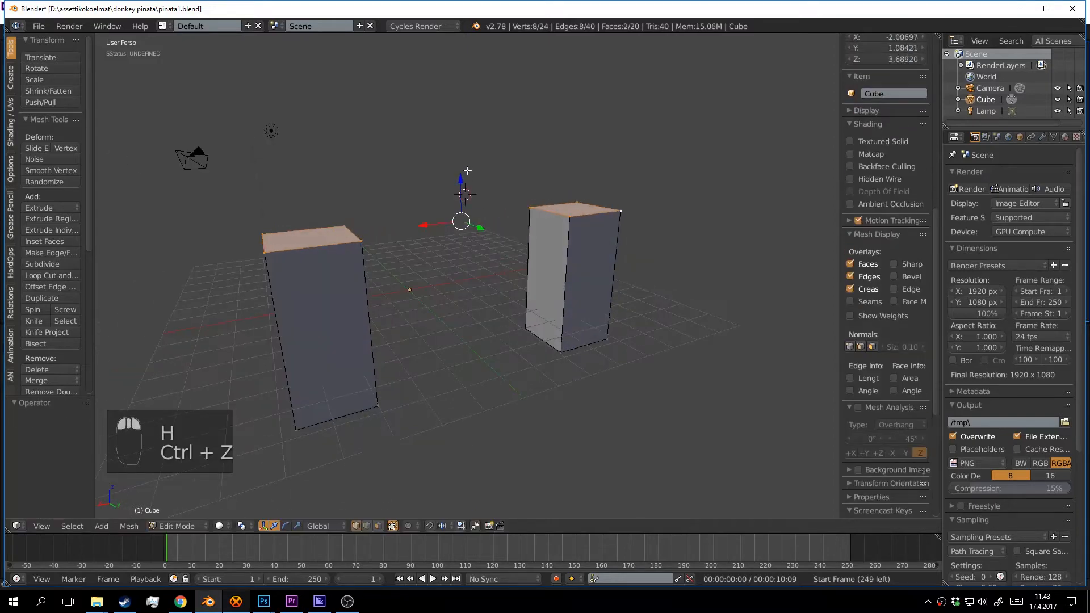
pyautogui.moveTo(463, 174); pyautogui.dragTo(460, 153)
pyautogui.moveTo(456, 113); pyautogui.dragTo(456, 100)
pyautogui.moveTo(537, 148); pyautogui.dragTo(446, 187, button='middle')
# Delete the two faces of the upper blocks that face each other between the pillars.
pyautogui.press('a')
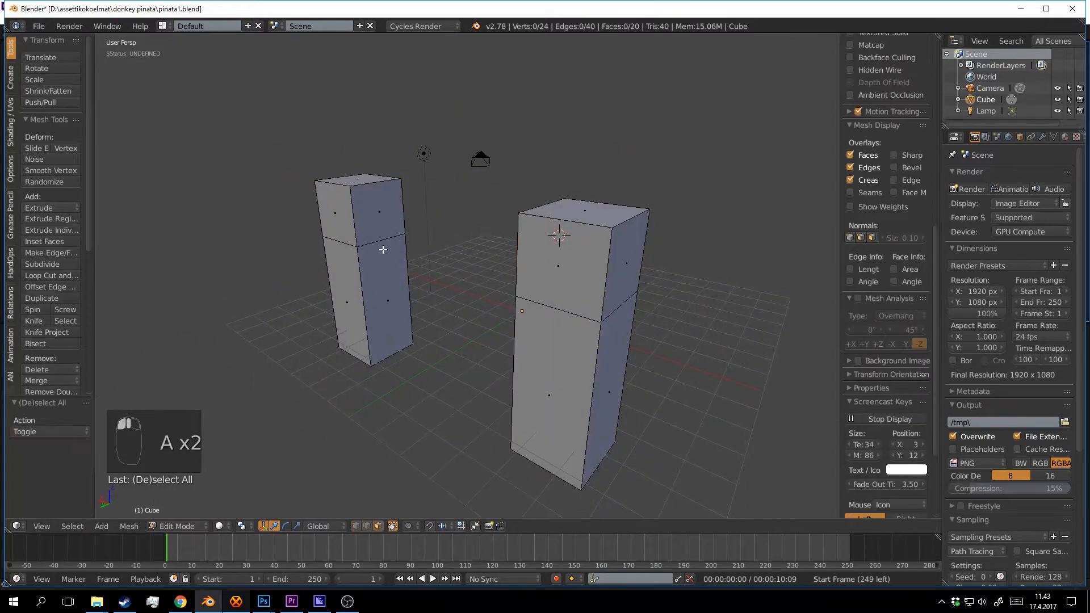
pyautogui.rightClick(385, 230)
pyautogui.moveTo(389, 227); pyautogui.dragTo(497, 314, button='middle')
pyautogui.keyDown('shift'); pyautogui.rightClick(558, 214); pyautogui.keyUp('shift')
pyautogui.press('x')
pyautogui.click(574, 280)
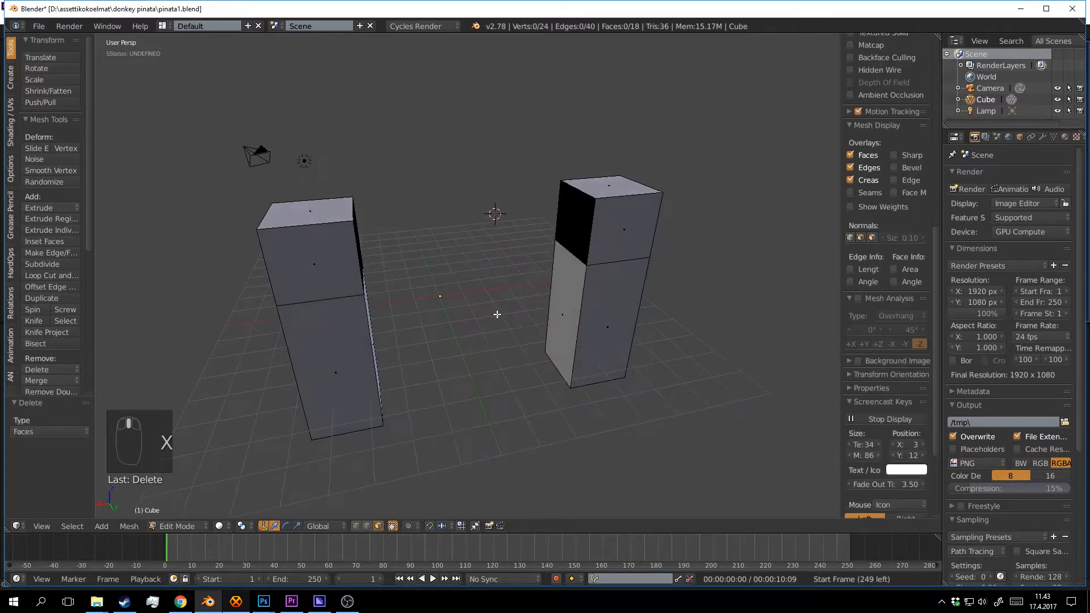
# Fill the bottom and back faces of a beam between the open edges of the two upper blocks.
pyautogui.rightClick(554, 261)
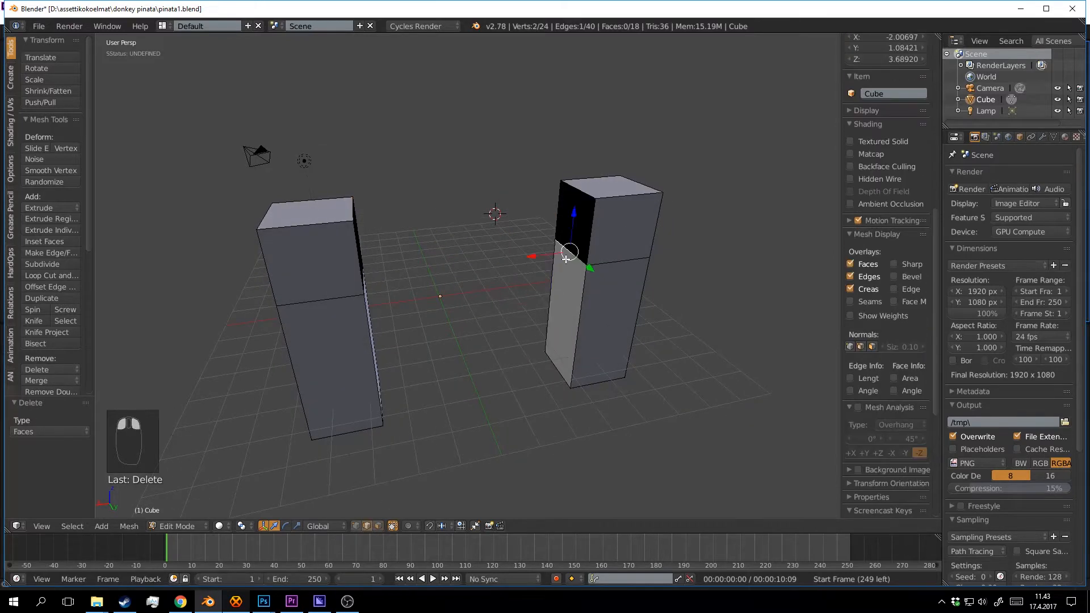
pyautogui.moveTo(555, 261); pyautogui.dragTo(391, 268, button='middle')
pyautogui.press('f')
pyautogui.press('a')
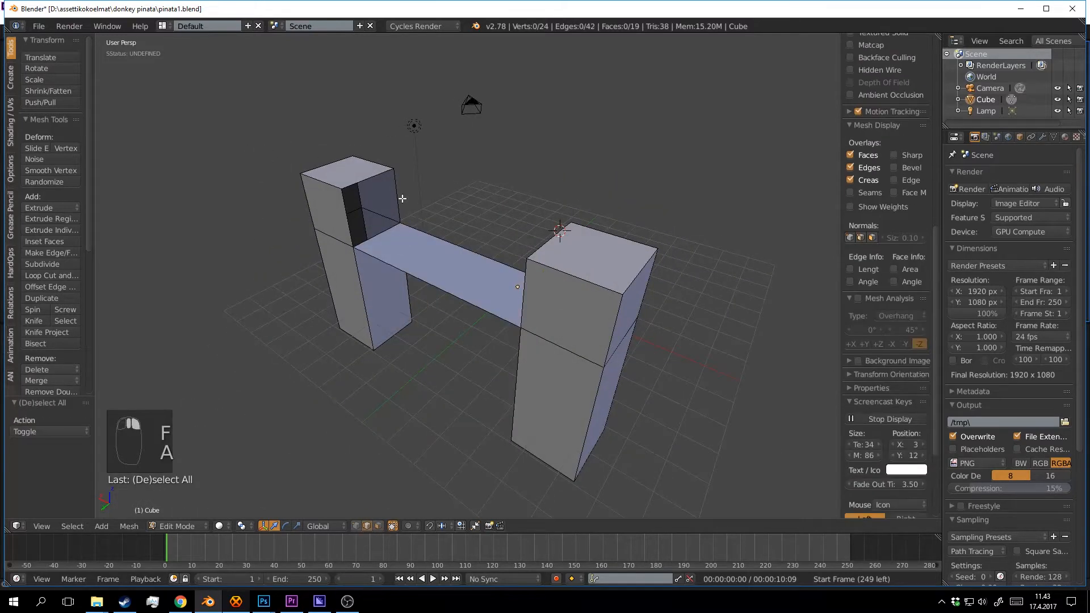
pyautogui.moveTo(402, 195); pyautogui.dragTo(530, 243, button='middle')
pyautogui.keyDown('shift'); pyautogui.rightClick(529, 180); pyautogui.keyUp('shift')
pyautogui.press('f')
pyautogui.press('a')
# Fill the remaining front and top faces to close the beam between the pillars.
pyautogui.rightClick(566, 237)
pyautogui.keyDown('shift'); pyautogui.rightClick(385, 266); pyautogui.keyUp('shift')
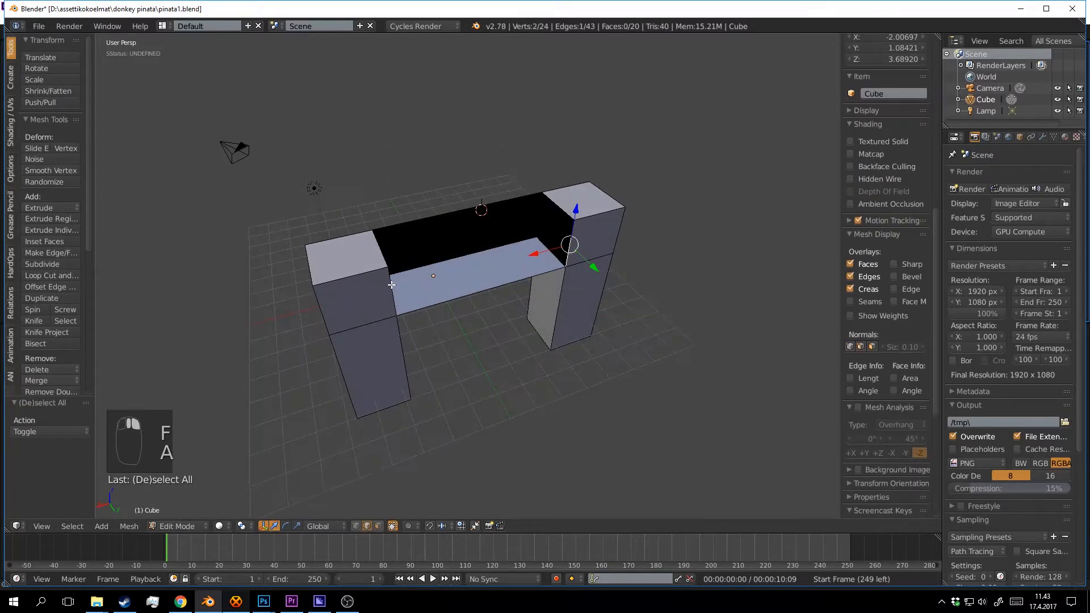
pyautogui.press('f')
pyautogui.press('a')
pyautogui.moveTo(539, 213); pyautogui.dragTo(481, 241, button='middle')
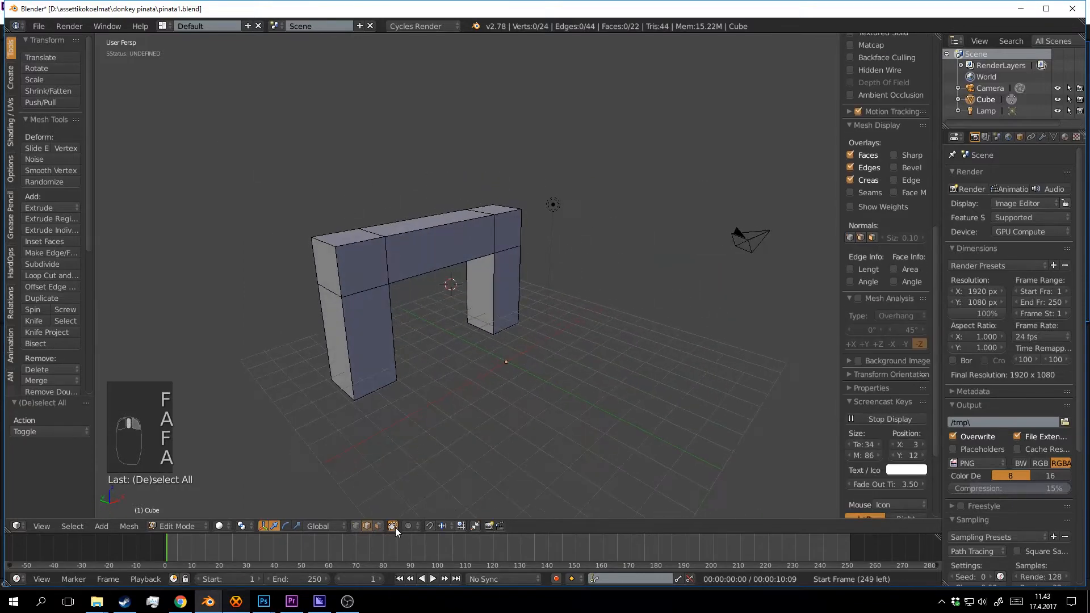
# Extrude the three upper side faces of the beam sideways to widen the body.
pyautogui.rightClick(491, 235)
pyautogui.keyDown('shift'); pyautogui.rightClick(385, 256); pyautogui.keyUp('shift')
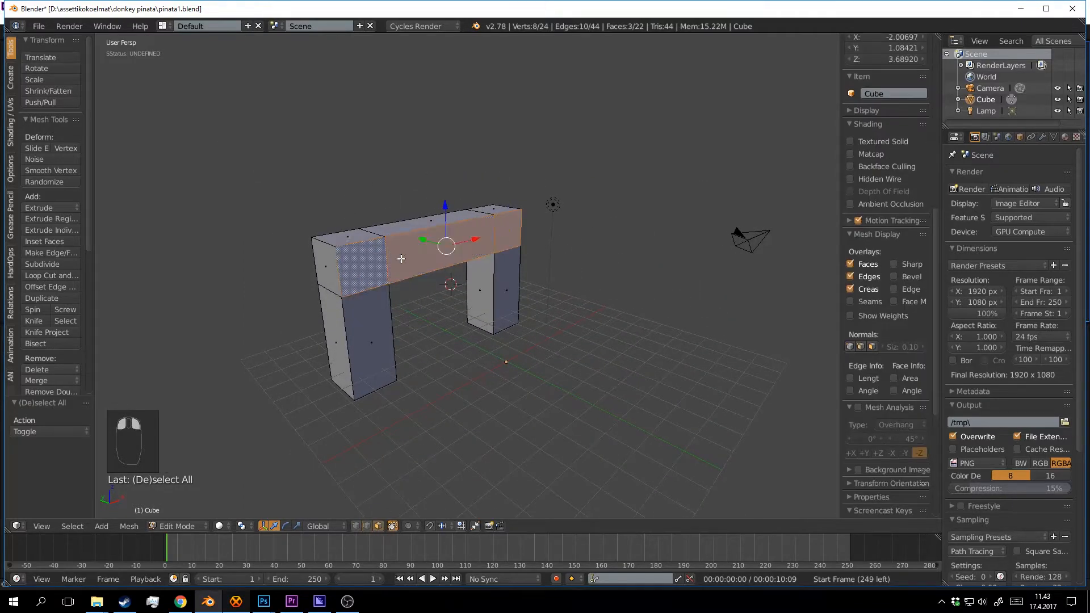
pyautogui.moveTo(402, 259); pyautogui.dragTo(391, 260, button='middle')
pyautogui.press('e')
pyautogui.click(616, 316)
pyautogui.moveTo(616, 316); pyautogui.dragTo(551, 317, button='middle')
# Delete the extruded end faces so the widened side of the body is open.
pyautogui.press('x')
pyautogui.moveTo(486, 268); pyautogui.dragTo(602, 245, button='middle')
pyautogui.click(561, 281)
# Return to Object Mode, add a Mirror modifier to the body and include the Y axis for mirroring.
pyautogui.press('Tab')
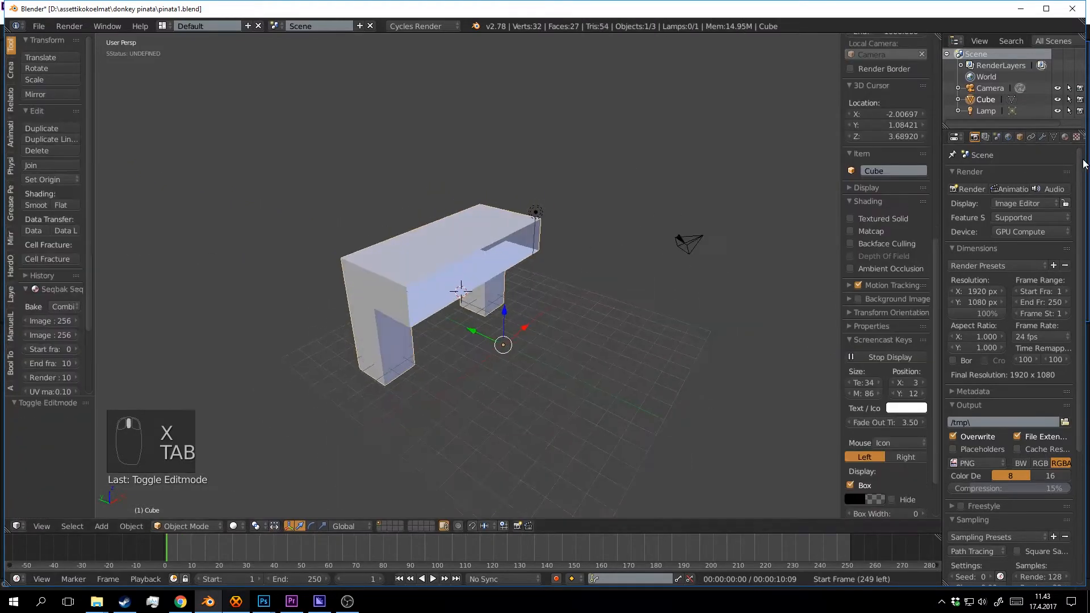
pyautogui.click(1043, 136)
pyautogui.click(992, 170)
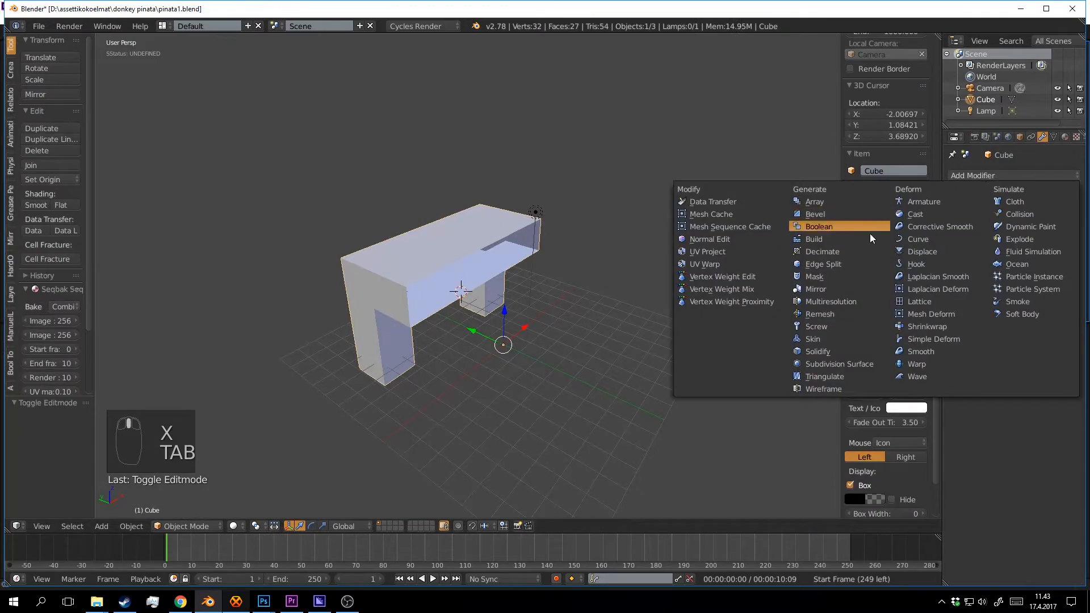
pyautogui.click(856, 292)
pyautogui.moveTo(806, 306); pyautogui.dragTo(834, 290, button='middle')
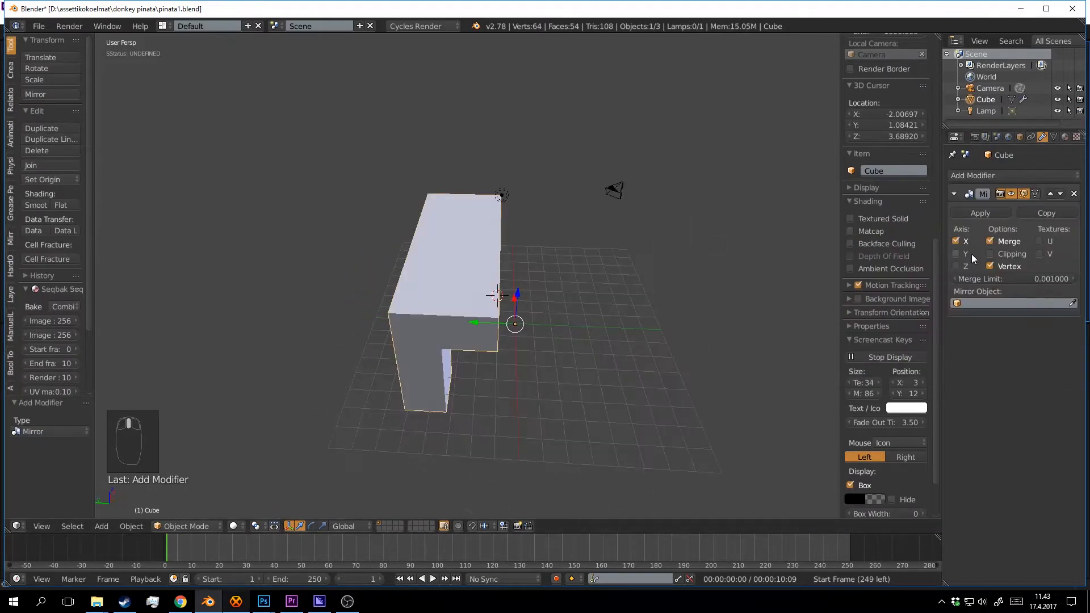
pyautogui.click(957, 254)
# Move the entire body mesh about -0.901 units along Y toward its mirrored half.
pyautogui.press('Tab')
pyautogui.press('a')
pyautogui.press('a')
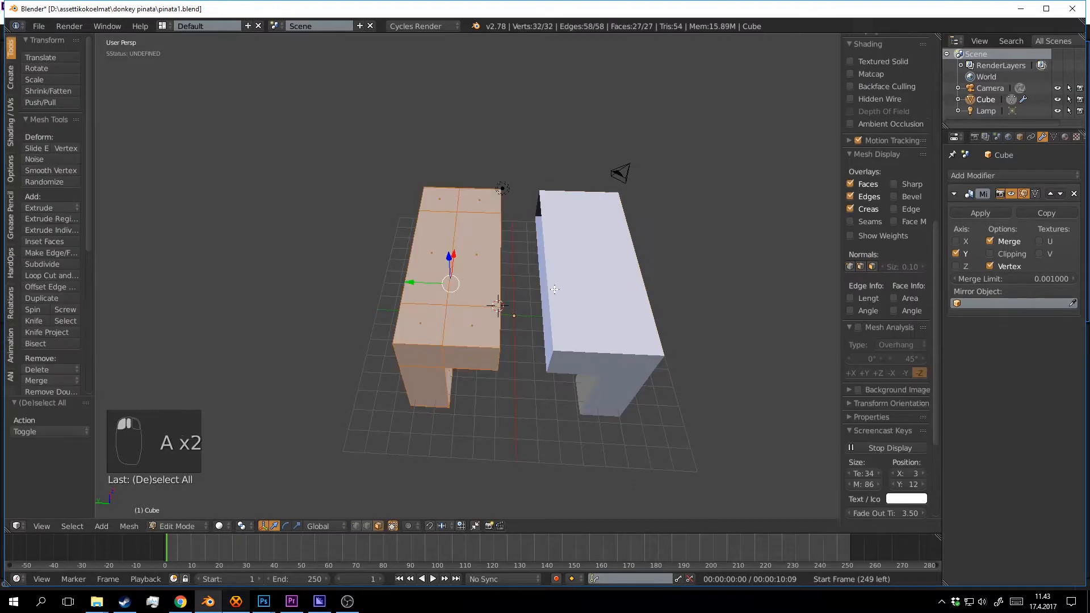
pyautogui.press('g')
pyautogui.click(514, 284)
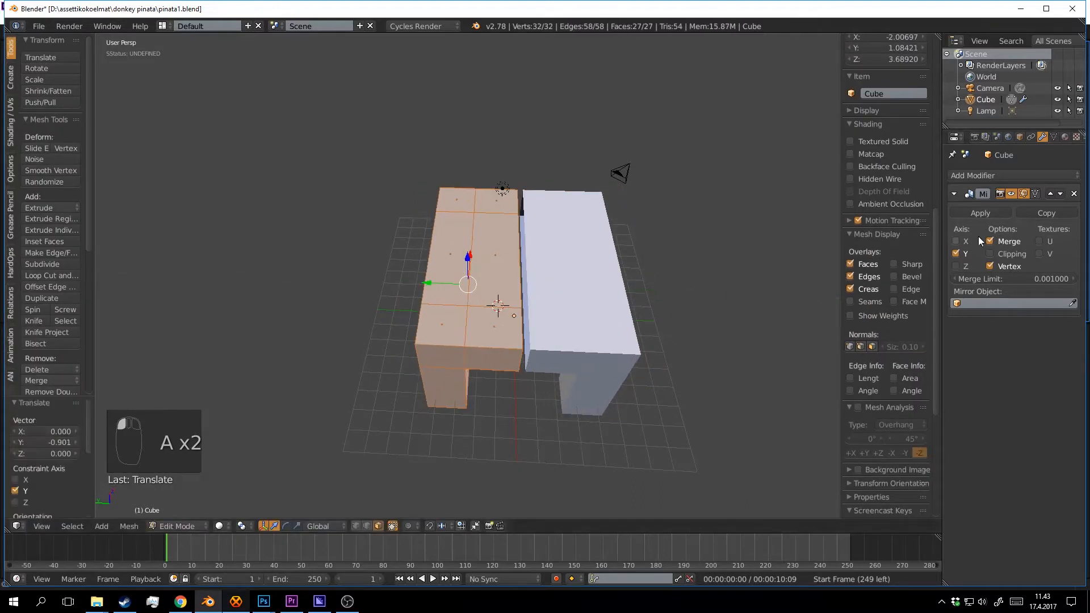
# Enable Clipping on the Mirror modifier and slide the mesh along Y to join the two halves.
pyautogui.click(1009, 255)
pyautogui.moveTo(432, 287); pyautogui.dragTo(500, 284)
pyautogui.scroll(-3, 580, 267)
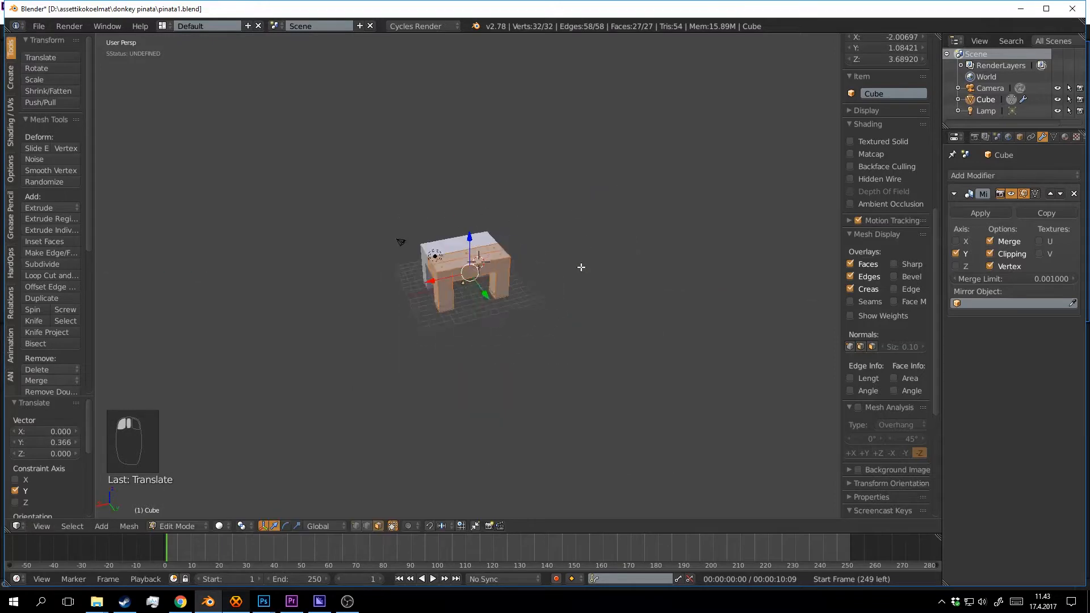
pyautogui.scroll(3, 511, 318)
pyautogui.moveTo(579, 267); pyautogui.dragTo(486, 323, button='middle')
pyautogui.press('a')
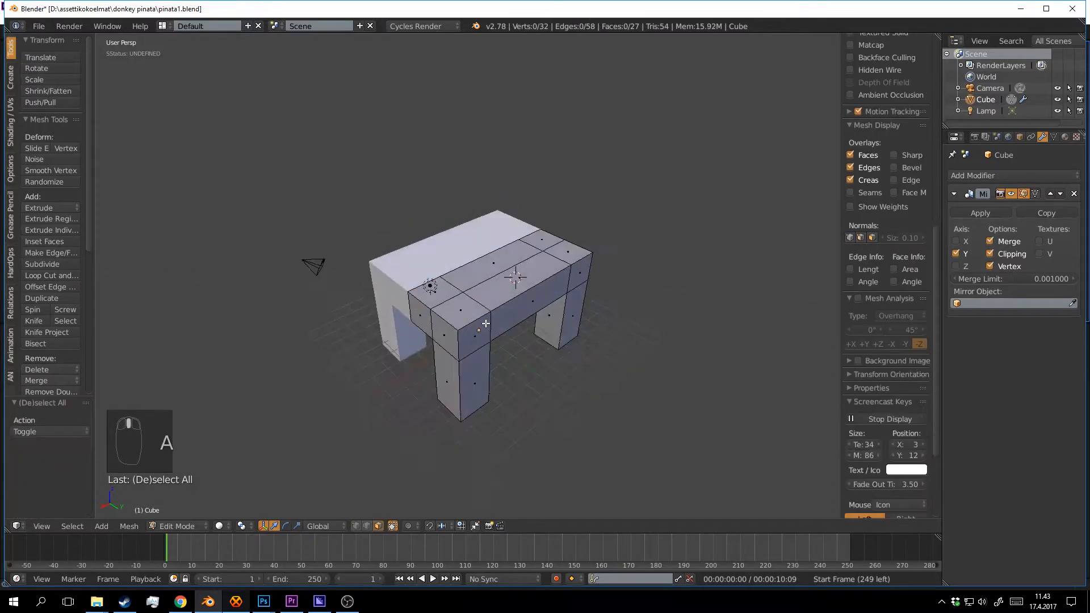
# Add a loop cut across the body between the legs, closer to the front leg.
pyautogui.rightClick(440, 326)
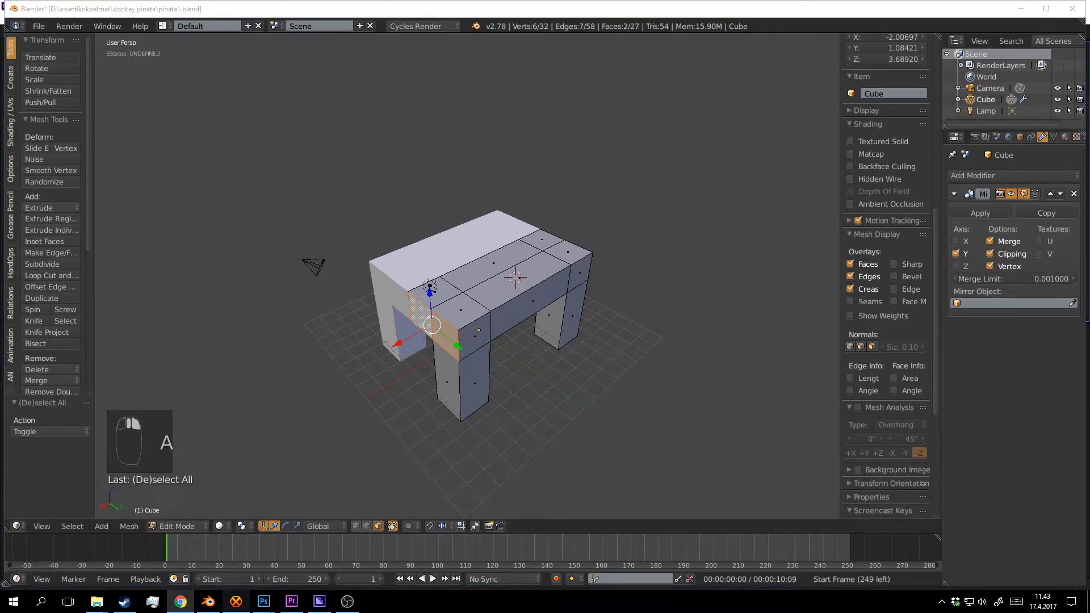
pyautogui.moveTo(130, 214); pyautogui.dragTo(466, 250, button='middle')
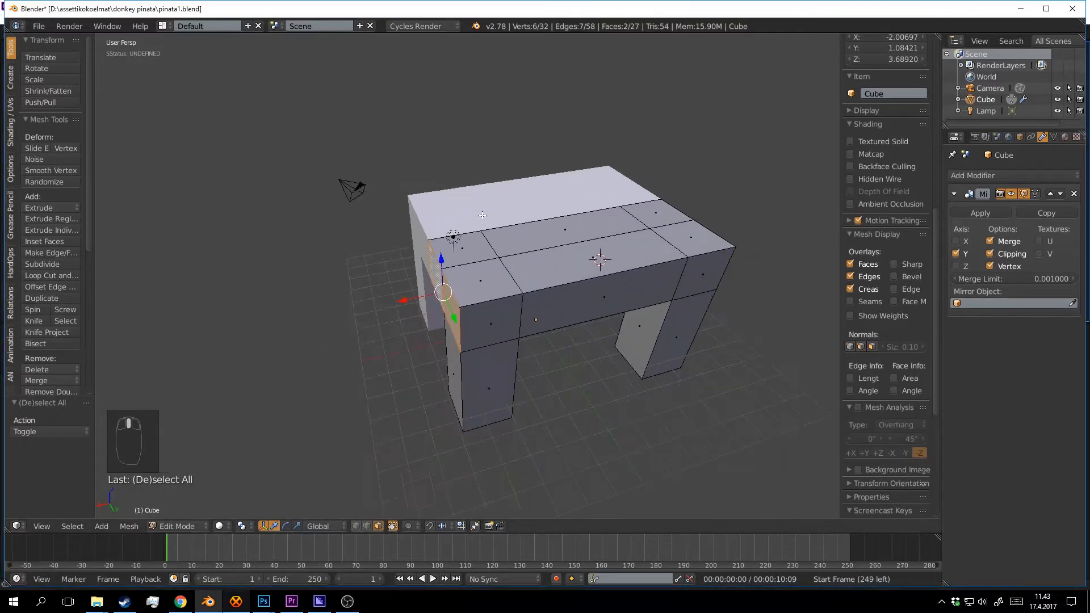
pyautogui.scroll(3, 511, 255)
pyautogui.press('a')
pyautogui.hotkey('ctrl', 'r')
pyautogui.click(552, 263)
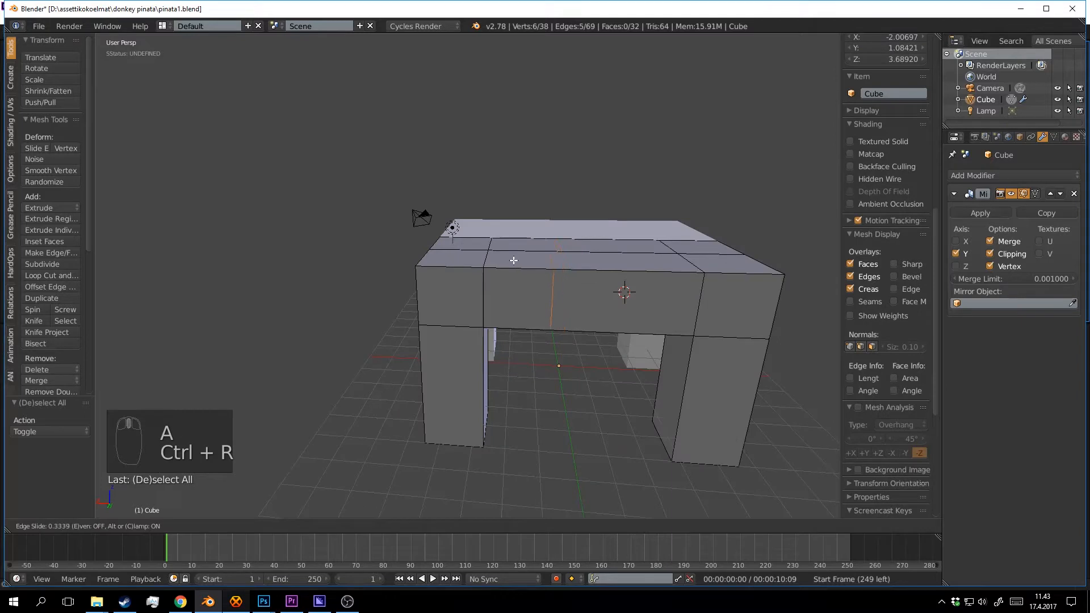
pyautogui.click(420, 252)
pyautogui.moveTo(426, 252); pyautogui.dragTo(500, 318, button='middle')
pyautogui.press('a')
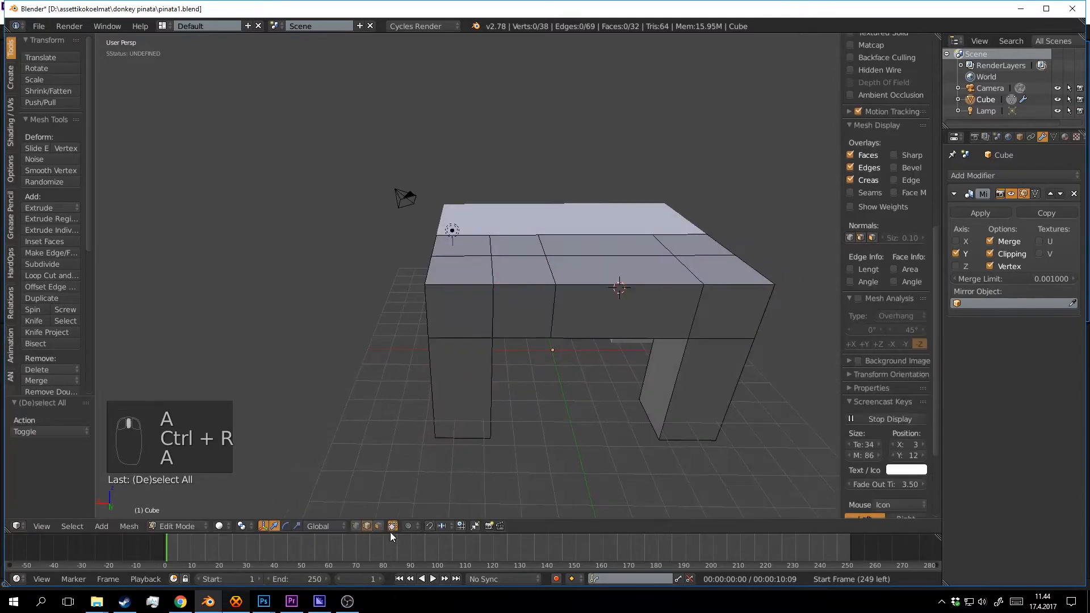
# Extrude the four top faces at the front of the body upward by about 3.3 units.
pyautogui.keyDown('shift'); pyautogui.rightClick(463, 267); pyautogui.keyUp('shift')
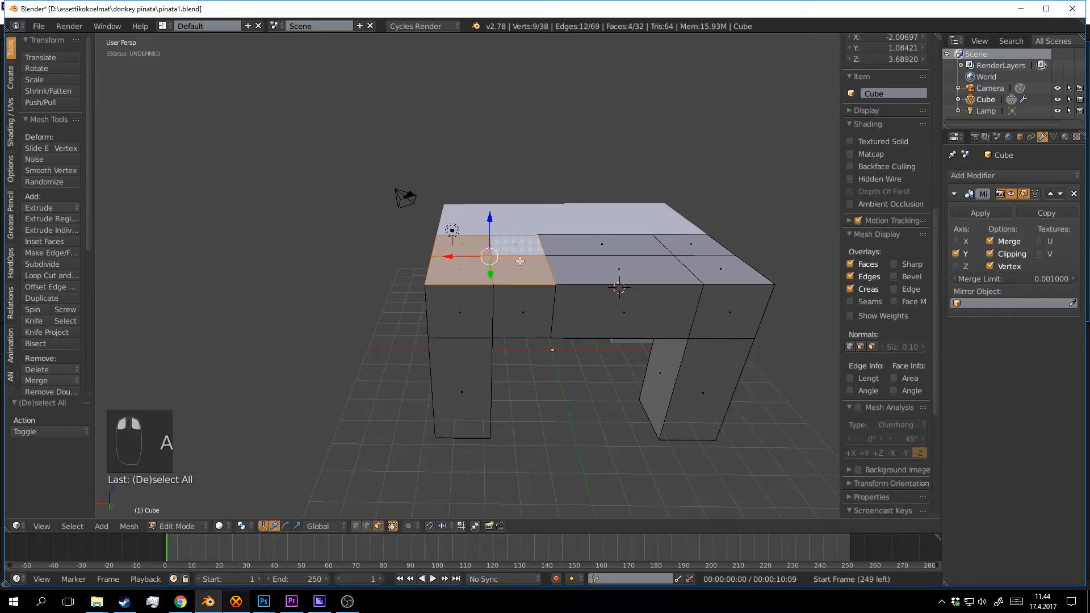
pyautogui.moveTo(520, 260); pyautogui.dragTo(555, 238, button='middle')
pyautogui.press('e')
pyautogui.click(568, 228)
pyautogui.scroll(-3, 619, 248)
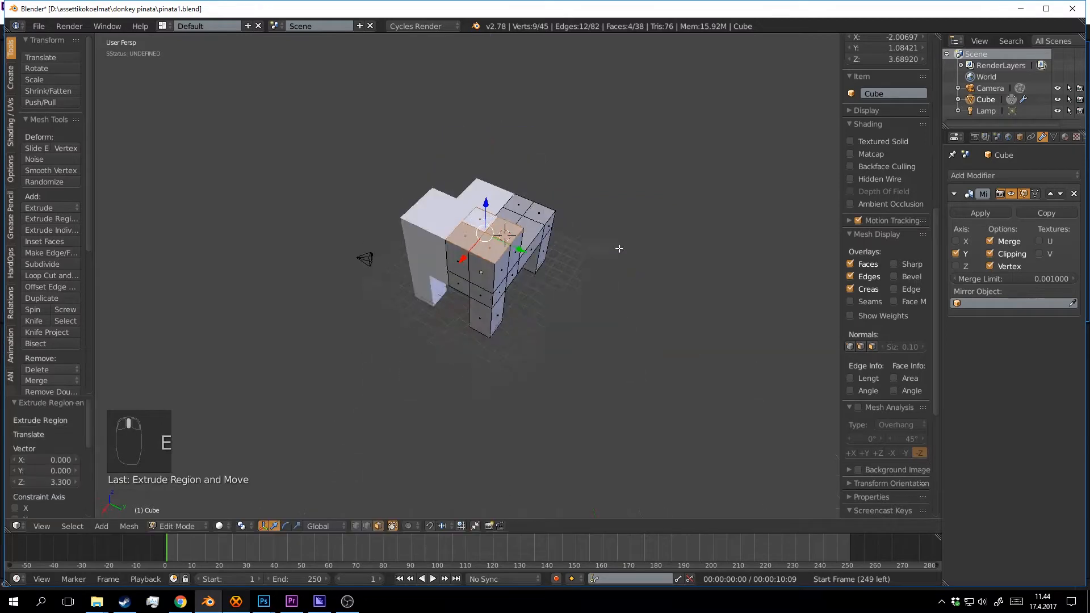
pyautogui.moveTo(619, 249)
pyautogui.mouseDown(button='middle')
pyautogui.moveTo(602, 295)
pyautogui.moveTo(623, 250)
pyautogui.mouseUp(button='middle')
# Narrow the body by moving the whole mesh toward the mirror plane and scaling it down along Y.
pyautogui.press('a')
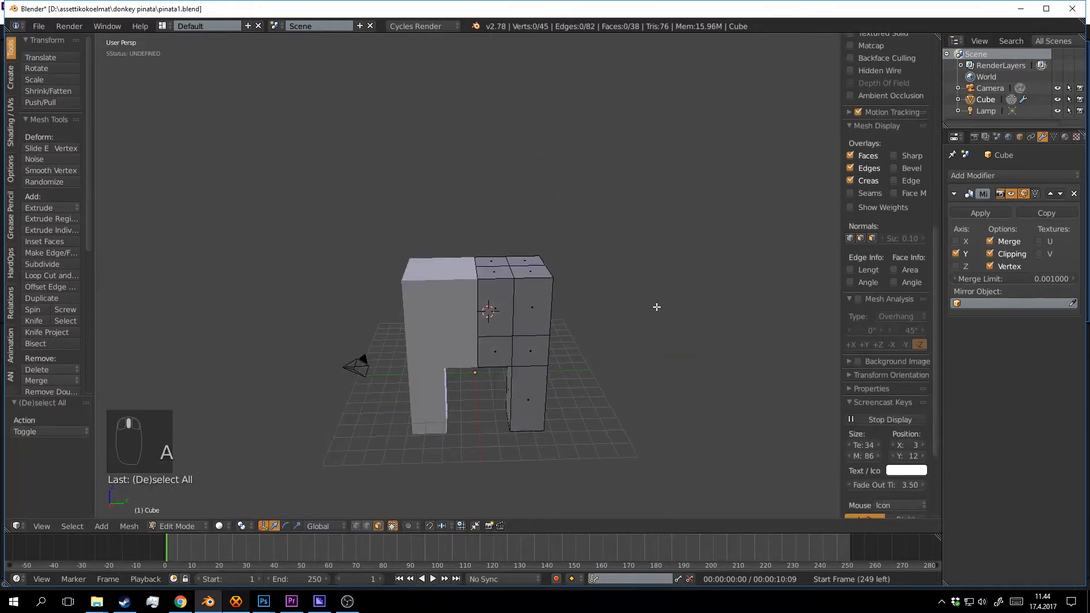
pyautogui.press('a')
pyautogui.moveTo(658, 308); pyautogui.dragTo(600, 331, button='middle')
pyautogui.moveTo(551, 317); pyautogui.dragTo(431, 307)
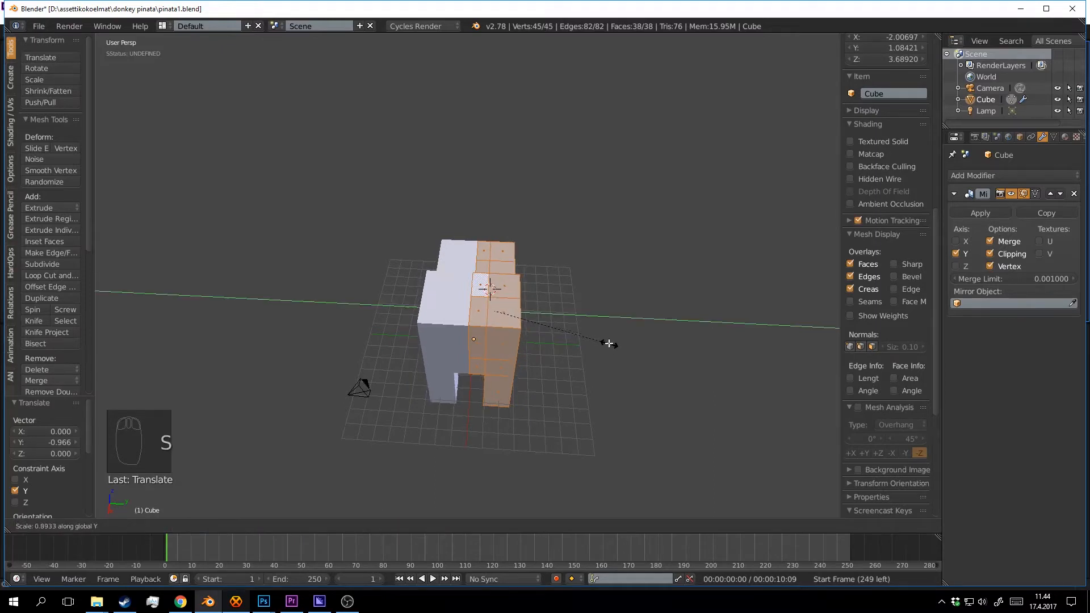
pyautogui.moveTo(533, 313); pyautogui.dragTo(498, 308)
pyautogui.moveTo(498, 309); pyautogui.dragTo(475, 279, button='middle')
pyautogui.scroll(2, 443, 301)
# Extrude the four top faces of the neck upward to form the head block.
pyautogui.press('a')
pyautogui.rightClick(434, 285)
pyautogui.keyDown('shift'); pyautogui.rightClick(390, 271); pyautogui.keyUp('shift')
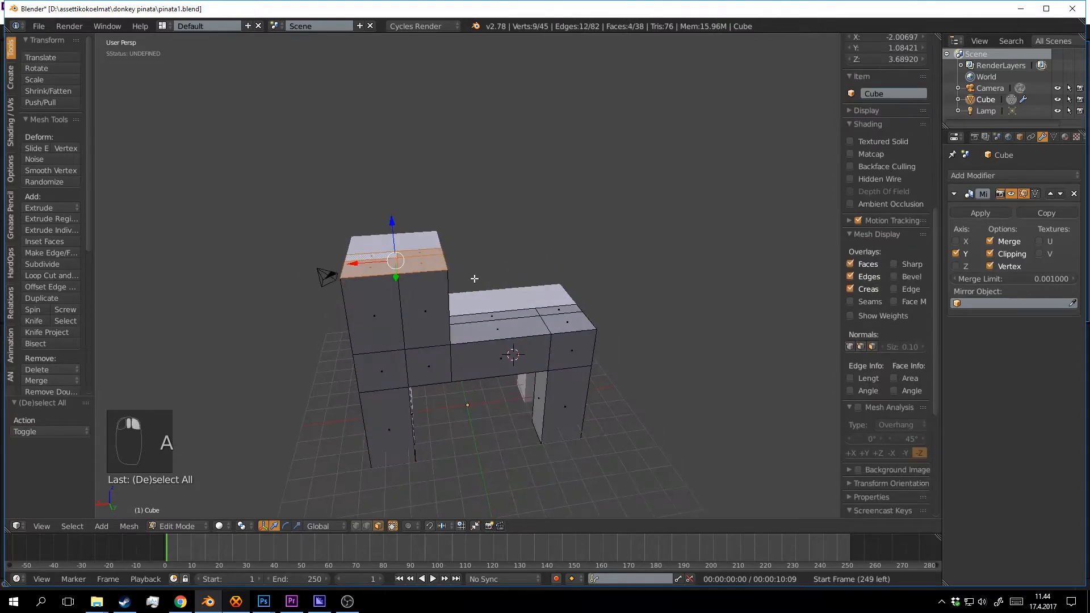
pyautogui.press('e')
pyautogui.click(468, 223)
pyautogui.moveTo(469, 224)
pyautogui.mouseDown(button='middle')
pyautogui.moveTo(519, 243)
pyautogui.moveTo(454, 240)
pyautogui.moveTo(471, 239)
pyautogui.mouseUp(button='middle')
# Extrude the two front faces of the head block forward to form a snout.
pyautogui.press('a')
pyautogui.rightClick(429, 245)
pyautogui.keyDown('shift'); pyautogui.rightClick(406, 243); pyautogui.keyUp('shift')
pyautogui.press('e')
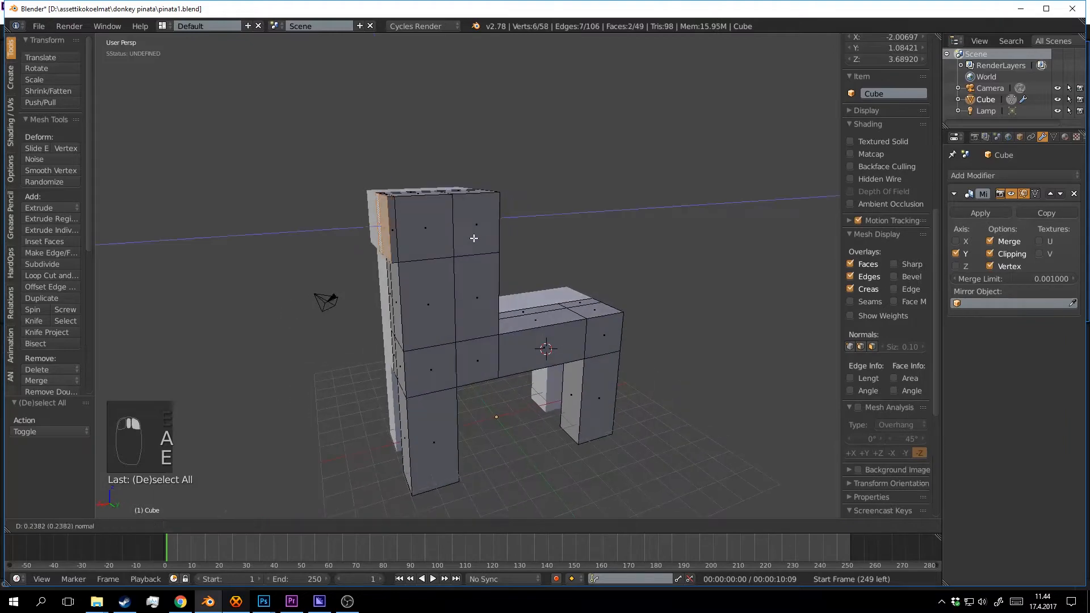
pyautogui.click(386, 240)
# Taper the snout by scaling its end faces to about 0.598 along Y and moving them toward the mirror plane.
pyautogui.moveTo(387, 240); pyautogui.dragTo(555, 299, button='middle')
pyautogui.click(536, 275)
pyautogui.scroll(4, 557, 301)
pyautogui.moveTo(575, 305); pyautogui.dragTo(495, 301)
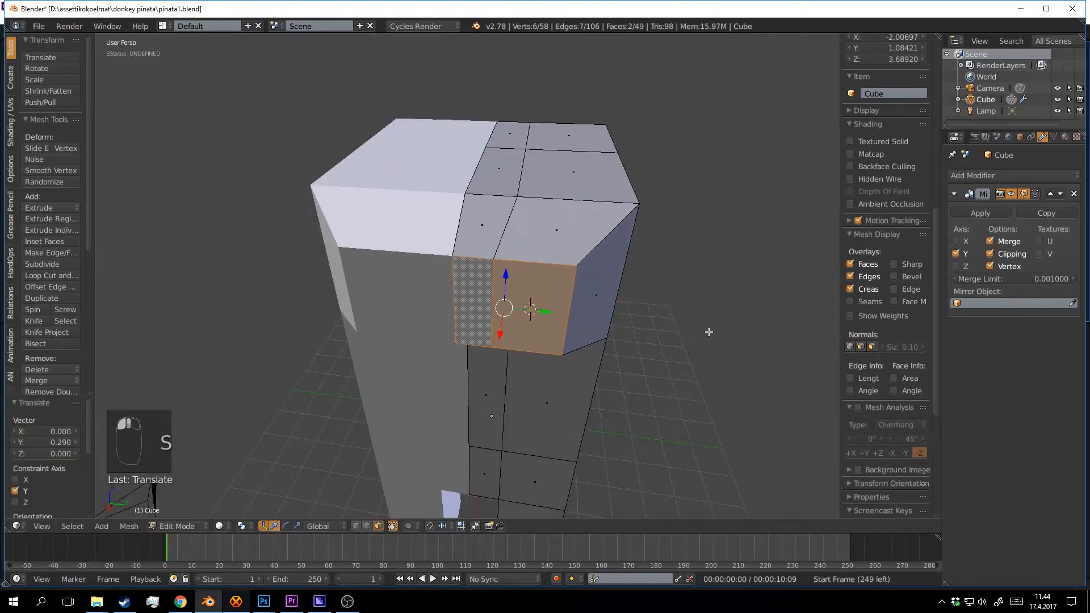
pyautogui.click(602, 316)
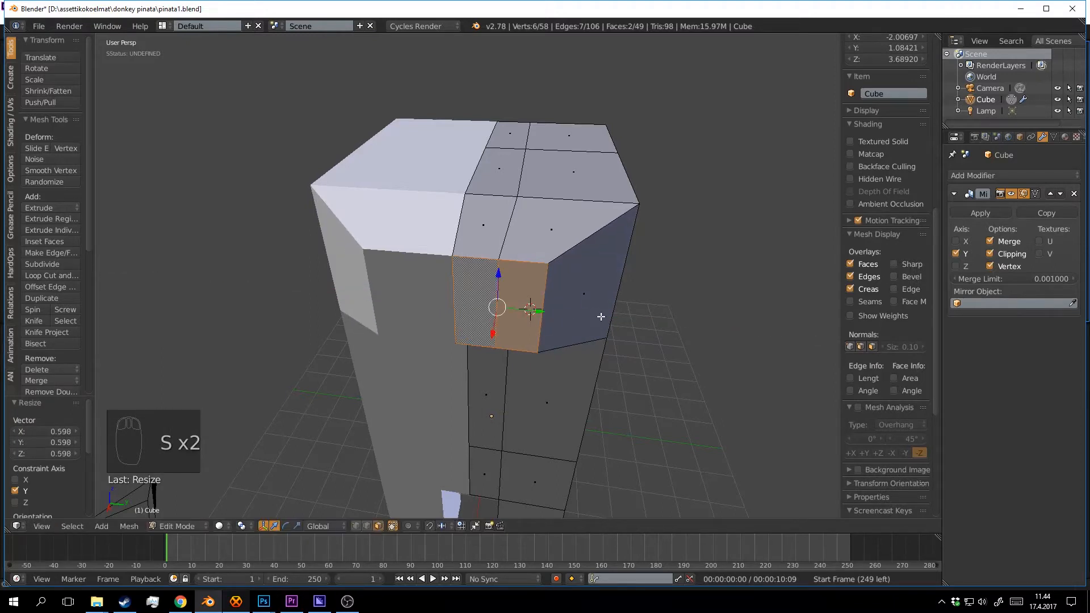
pyautogui.moveTo(551, 312); pyautogui.dragTo(514, 311)
# Shift the snout's end faces about 0.124 units along X.
pyautogui.moveTo(514, 311); pyautogui.dragTo(488, 319, button='middle')
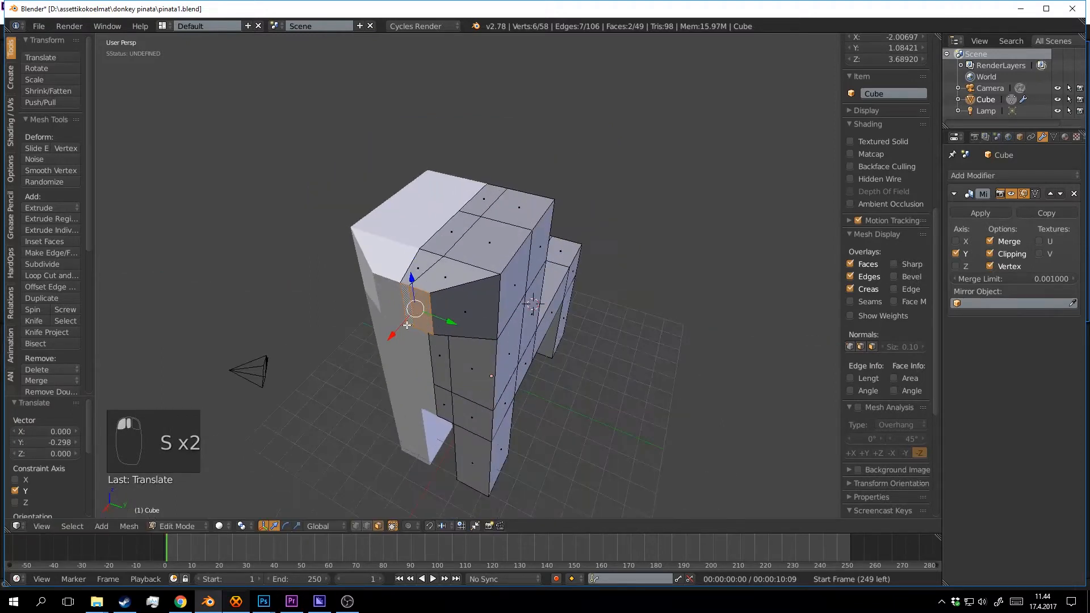
pyautogui.moveTo(405, 326); pyautogui.dragTo(401, 330)
pyautogui.scroll(-3, 454, 306)
pyautogui.moveTo(557, 259); pyautogui.dragTo(497, 273, button='middle')
pyautogui.scroll(3, 520, 269)
pyautogui.scroll(1, 520, 270)
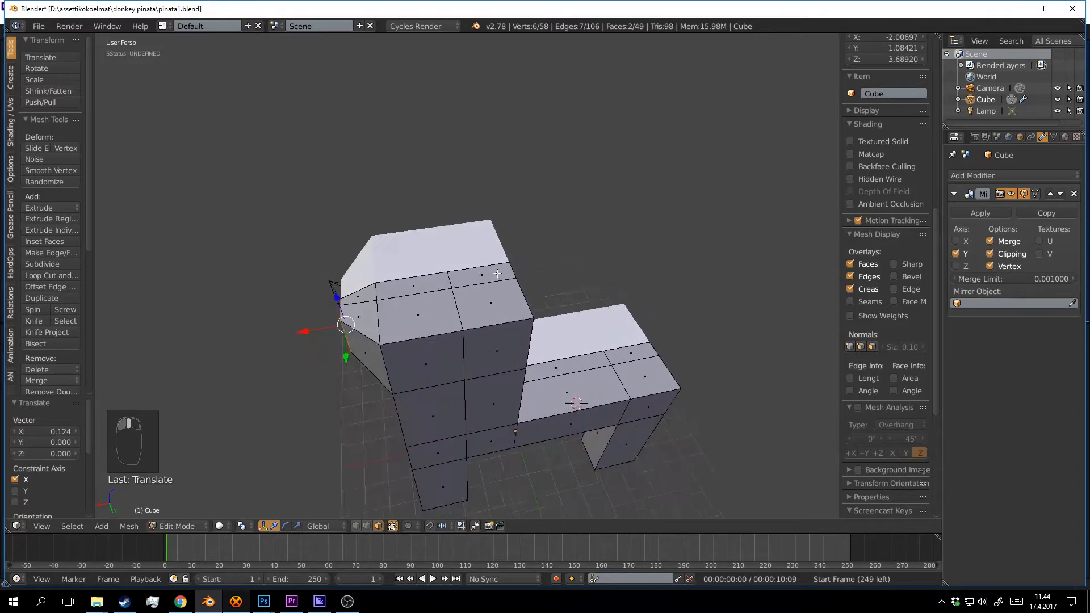
# Select the four top faces of the head and raise them slightly along Z.
pyautogui.scroll(1, 498, 274)
pyautogui.press('a')
pyautogui.rightClick(491, 302)
pyautogui.keyDown('shift'); pyautogui.rightClick(485, 278); pyautogui.keyUp('shift')
pyautogui.keyDown('shift'); pyautogui.rightClick(405, 289); pyautogui.keyUp('shift')
pyautogui.keyDown('shift'); pyautogui.rightClick(406, 319); pyautogui.keyUp('shift')
pyautogui.moveTo(445, 272); pyautogui.dragTo(445, 261)
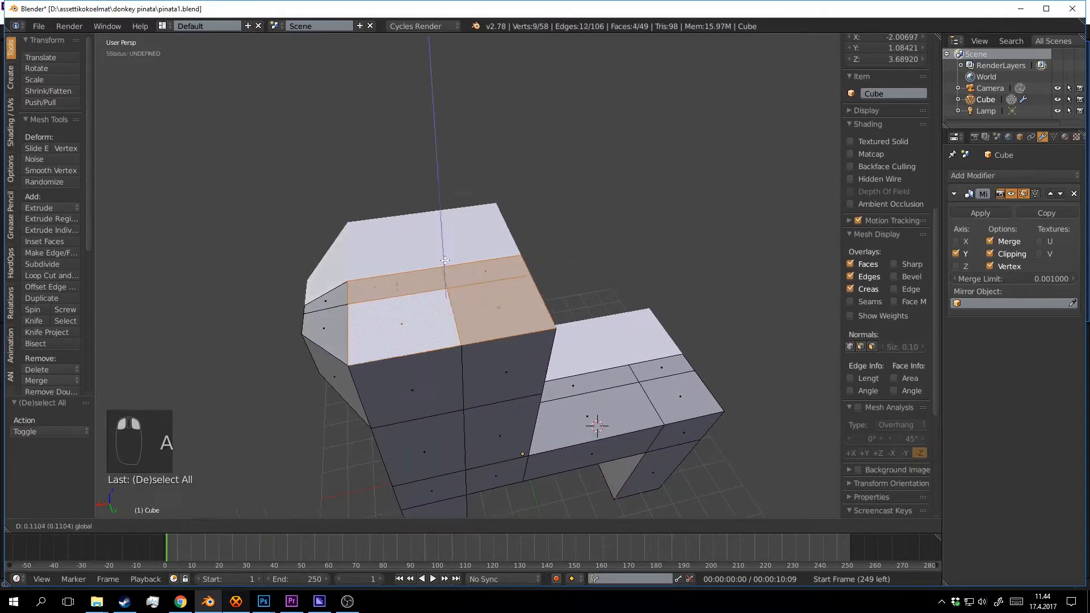
pyautogui.rightClick(446, 260)
# Extrude the head's rear outer top face up about 3.565 units along Z to form an ear.
pyautogui.press('a')
pyautogui.rightClick(488, 262)
pyautogui.rightClick(503, 301)
pyautogui.keyDown('shift'); pyautogui.rightClick(490, 260); pyautogui.keyUp('shift')
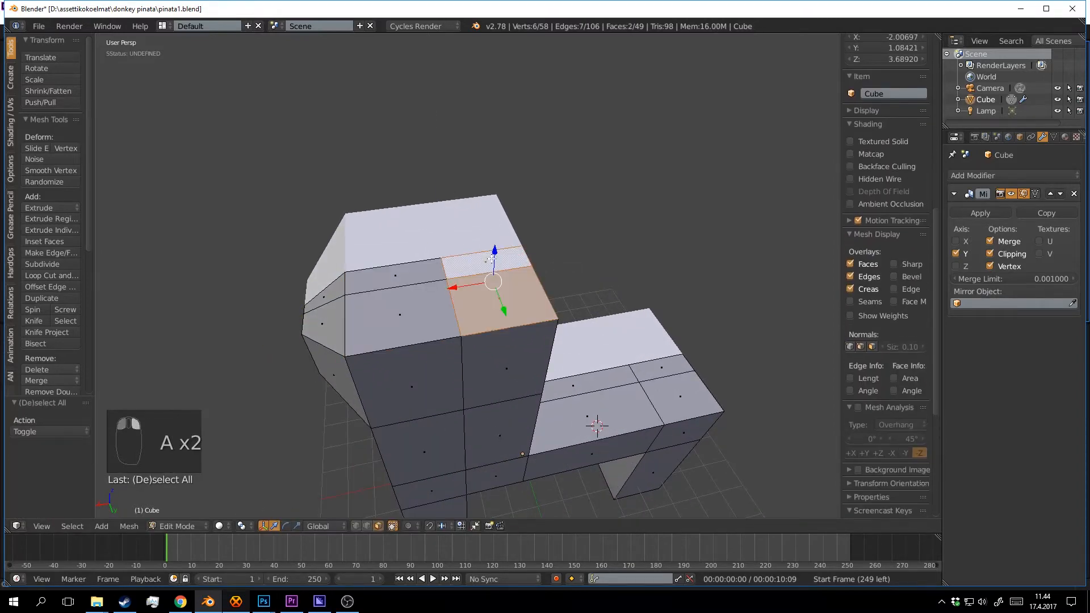
pyautogui.moveTo(492, 260); pyautogui.dragTo(503, 287, button='middle')
pyautogui.press('a')
pyautogui.rightClick(508, 291)
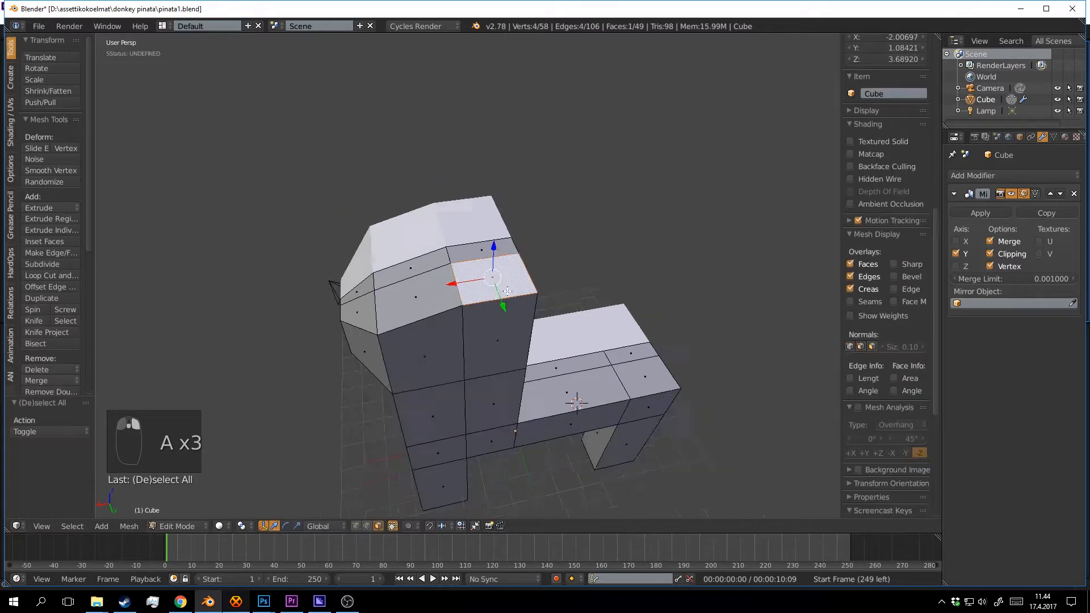
pyautogui.scroll(-3, 507, 291)
pyautogui.press('e')
pyautogui.click(507, 220)
# Taper the ear by scaling down its tip face and shifting it along X toward the snout.
pyautogui.moveTo(507, 220); pyautogui.dragTo(601, 241, button='middle')
pyautogui.scroll(3, 602, 241)
pyautogui.press('s')
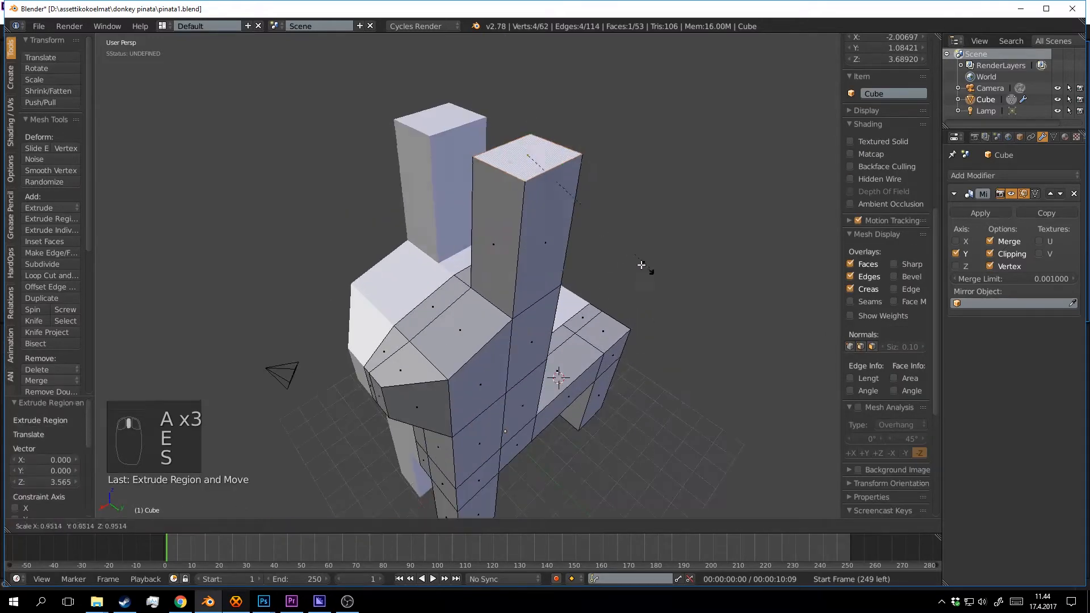
pyautogui.click(584, 202)
pyautogui.moveTo(584, 202); pyautogui.dragTo(557, 195, button='middle')
pyautogui.moveTo(457, 155); pyautogui.dragTo(289, 186)
pyautogui.scroll(-3, 491, 256)
pyautogui.press('Tab')
# Raise the small top face of the head beside the mirror plane, between the ears, along Z.
pyautogui.moveTo(491, 255); pyautogui.dragTo(554, 235, button='middle')
pyautogui.scroll(3, 581, 214)
pyautogui.press('Tab')
pyautogui.scroll(4, 589, 258)
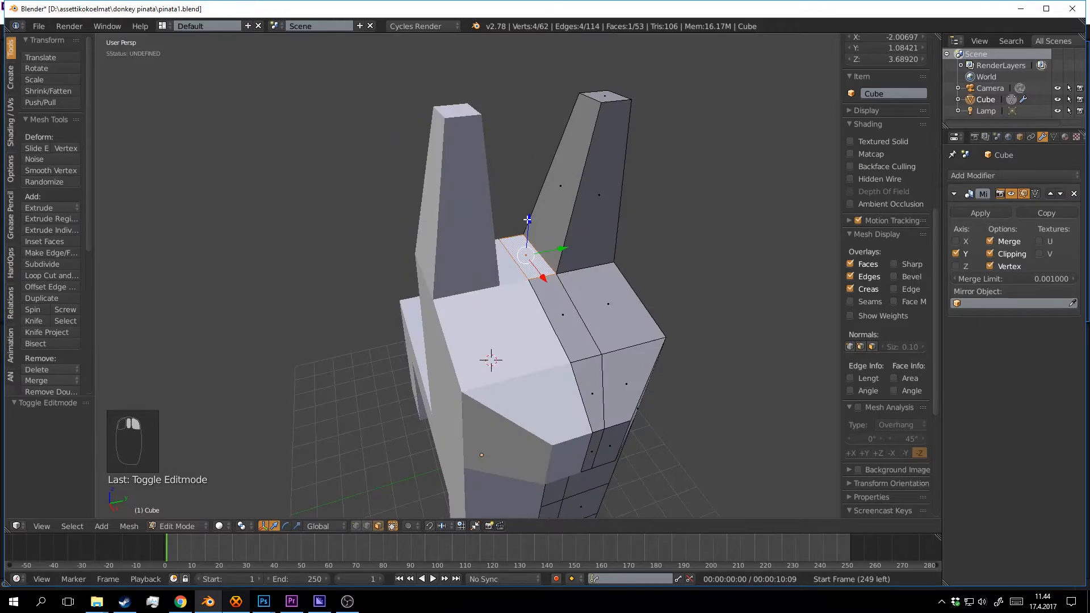
pyautogui.moveTo(527, 219); pyautogui.dragTo(535, 175)
# Examine the shape of the head and ears from several angles.
pyautogui.scroll(-4, 604, 236)
pyautogui.press('Tab')
pyautogui.moveTo(603, 236); pyautogui.dragTo(530, 267, button='middle')
pyautogui.scroll(3, 516, 203)
pyautogui.scroll(-4, 502, 238)
pyautogui.scroll(4, 529, 268)
pyautogui.press('Tab')
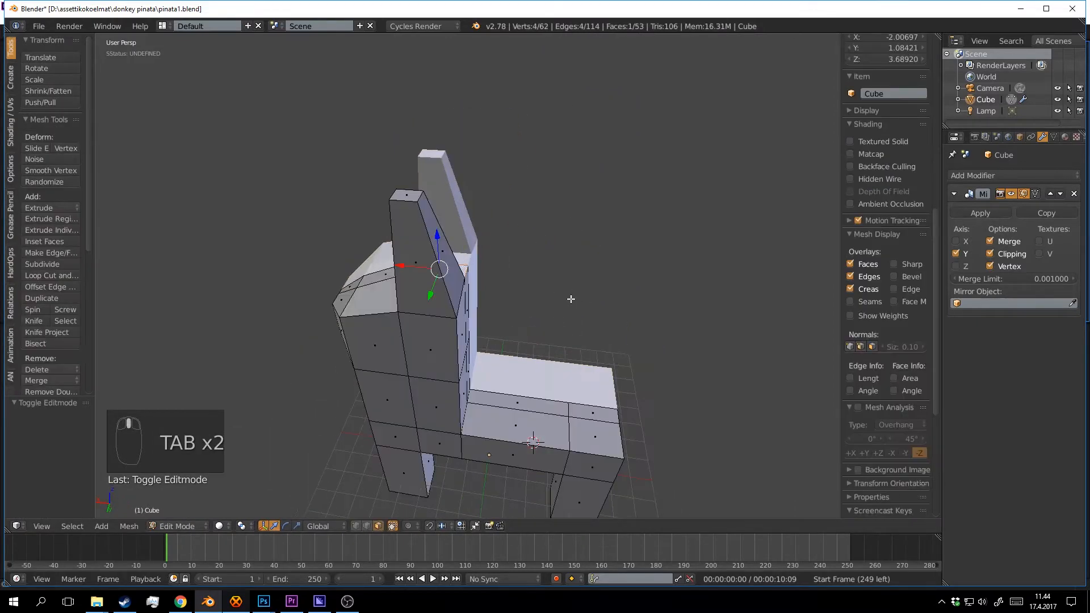
pyautogui.moveTo(571, 299); pyautogui.dragTo(529, 272, button='middle')
pyautogui.press('Tab')
pyautogui.scroll(-3, 511, 360)
pyautogui.scroll(3, 525, 273)
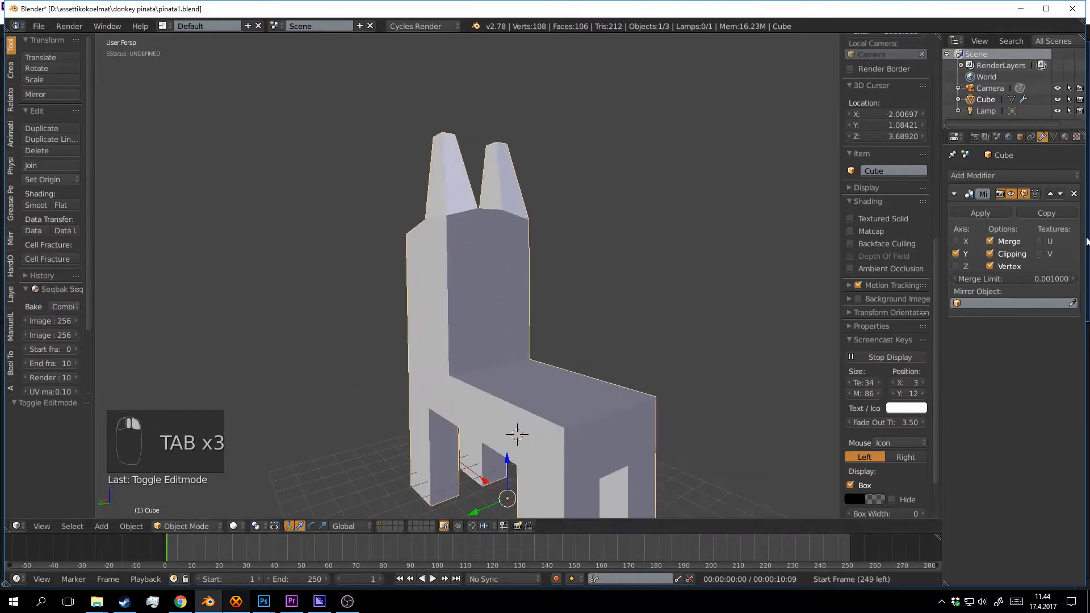
# Add a Subdivision Surface modifier to the donkey mesh.
pyautogui.click(1005, 175)
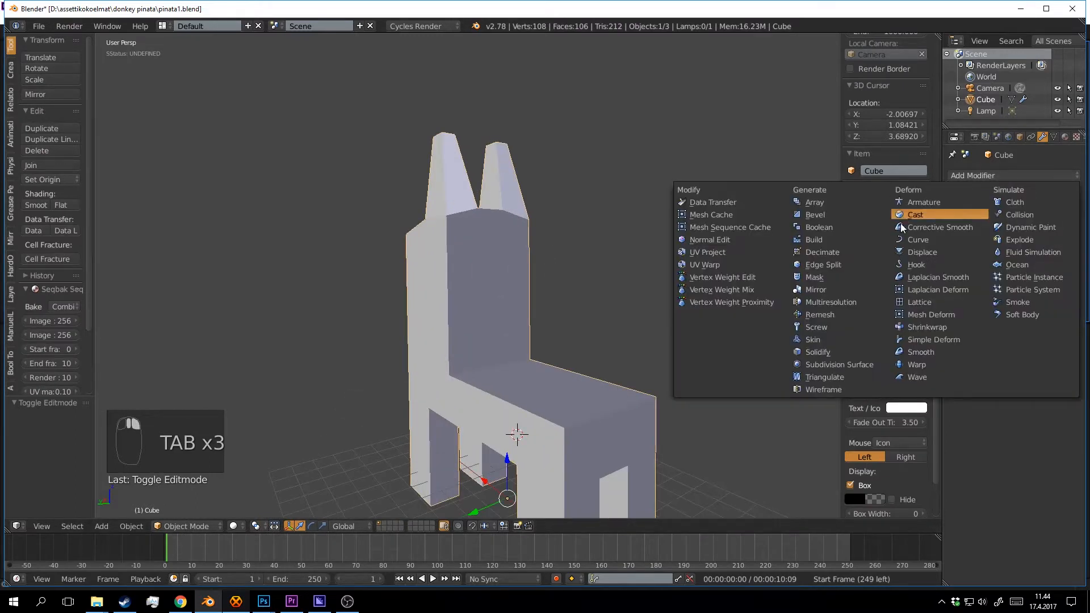
pyautogui.click(859, 363)
pyautogui.scroll(-3, 559, 311)
# Add a loop cut around the front leg and slide it down close to the foot.
pyautogui.moveTo(560, 311); pyautogui.dragTo(462, 234, button='middle')
pyautogui.scroll(4, 699, 254)
pyautogui.press('Tab')
pyautogui.scroll(2, 496, 234)
pyautogui.hotkey('ctrl', 'r')
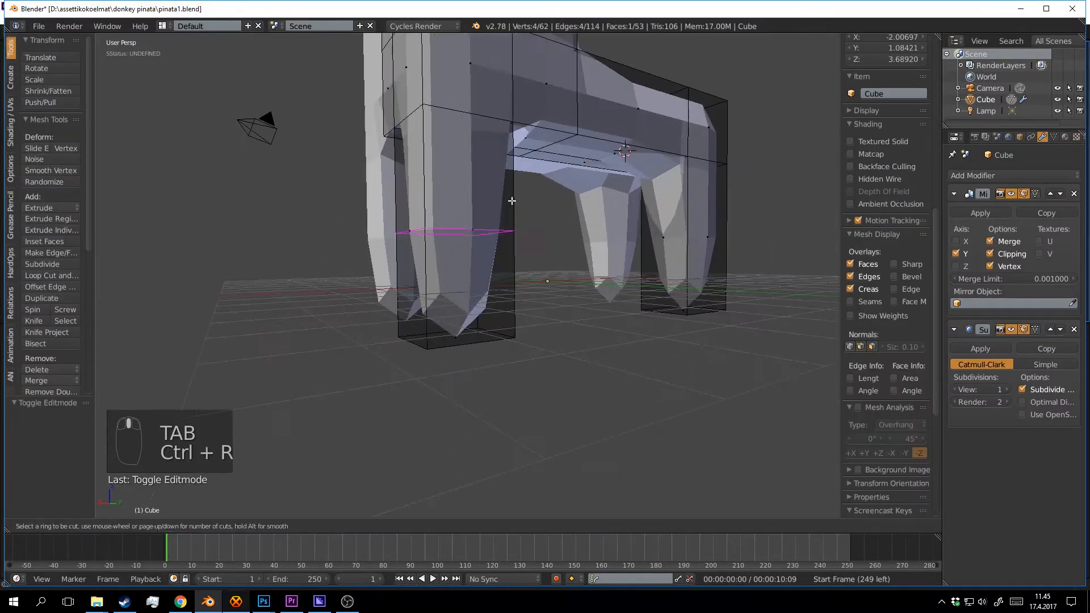
pyautogui.click(510, 204)
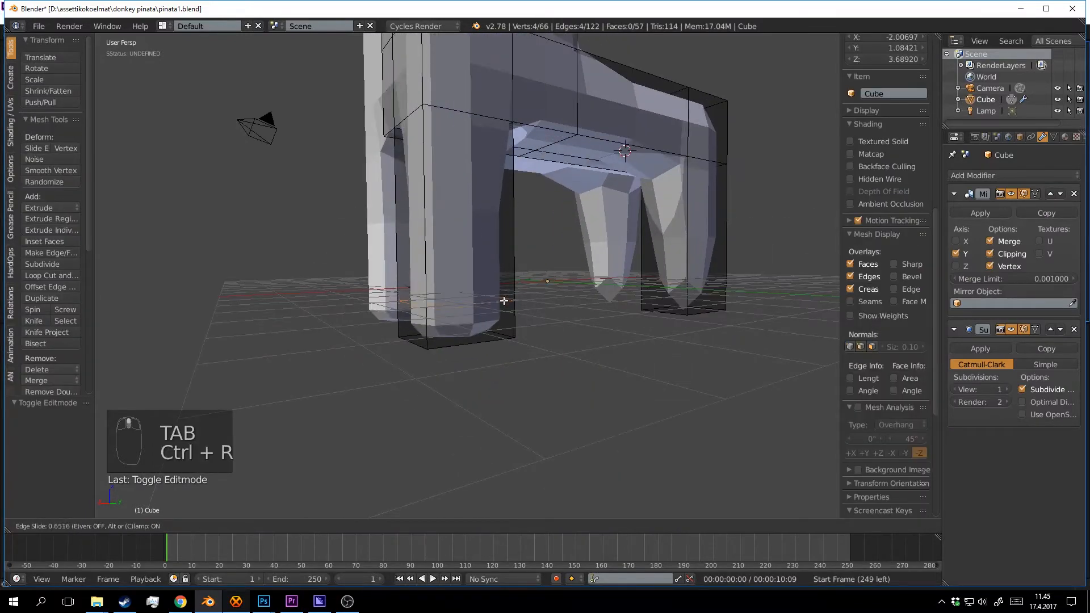
pyautogui.click(540, 133)
# Add a loop cut around the rear leg and slide it down close to the foot.
pyautogui.moveTo(539, 136); pyautogui.dragTo(528, 264, button='middle')
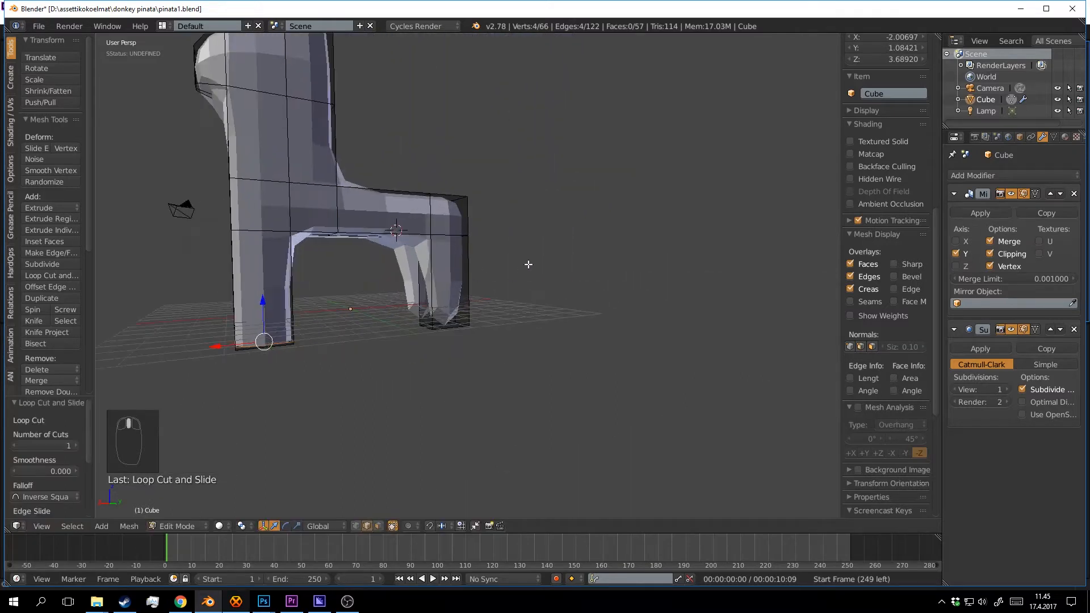
pyautogui.hotkey('ctrl', 'r')
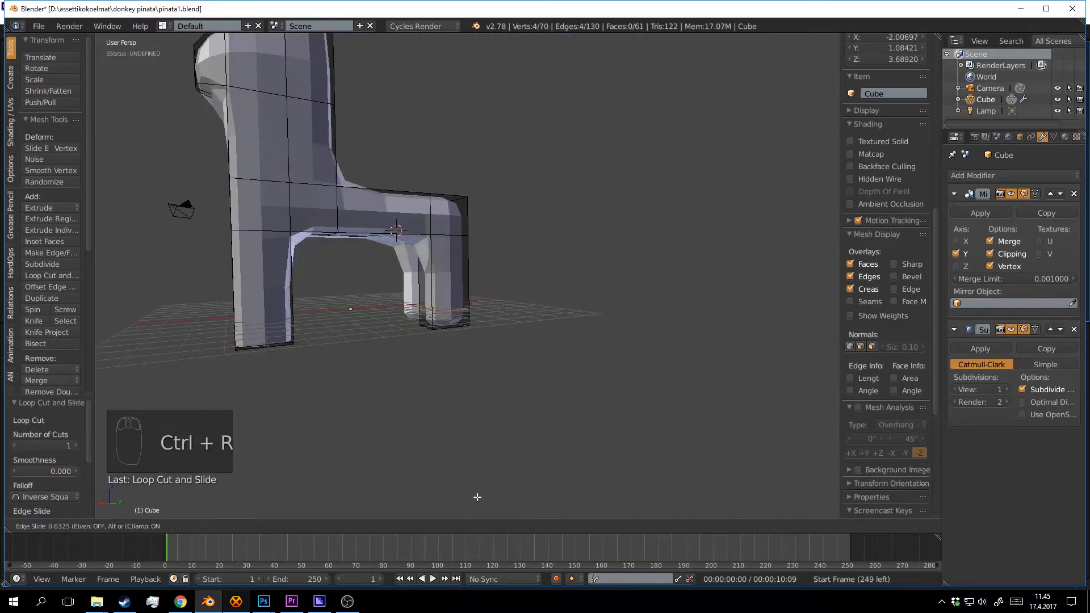
pyautogui.click(500, 154)
pyautogui.moveTo(500, 154); pyautogui.dragTo(540, 367, button='middle')
pyautogui.scroll(3, 540, 368)
# Select the body's upper edge loops from rump to chest and raise them about 1.7 units along Z.
pyautogui.press('a')
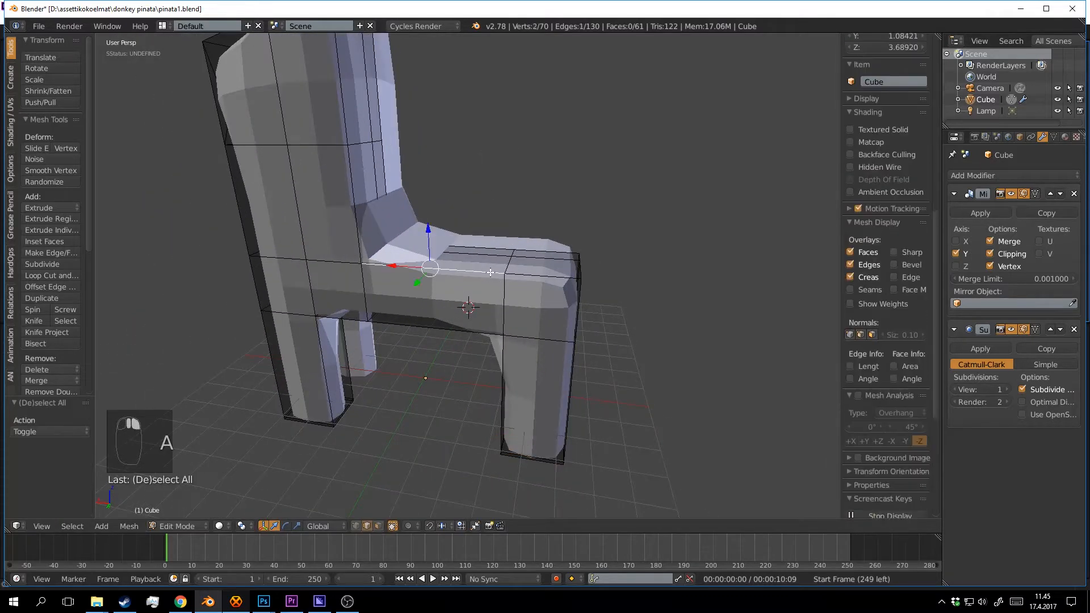
pyautogui.keyDown('alt'); pyautogui.rightClick(532, 259); pyautogui.keyUp('alt')
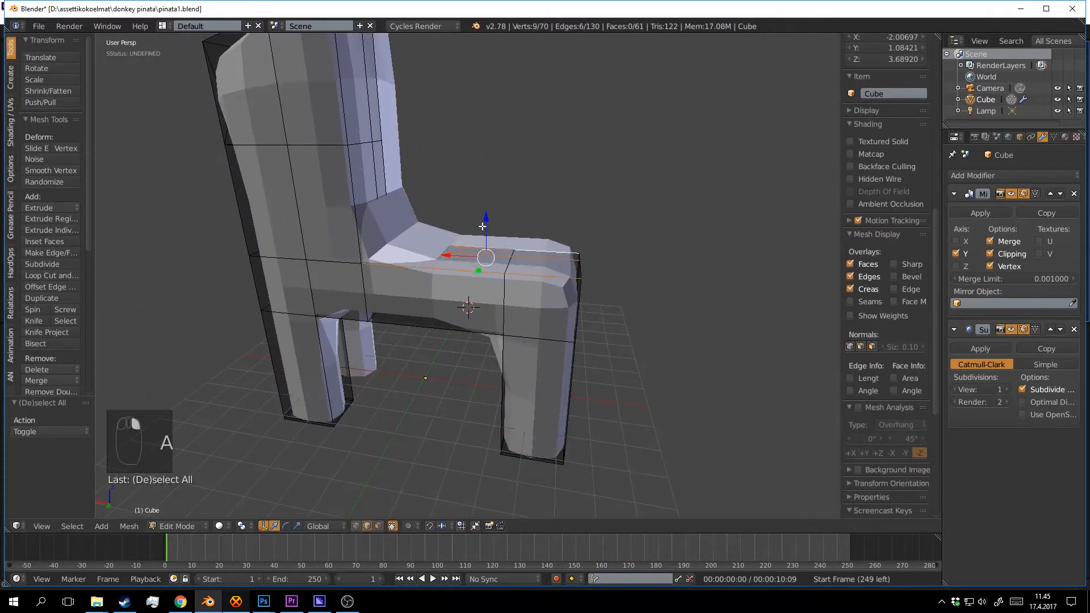
pyautogui.moveTo(482, 226); pyautogui.dragTo(479, 188)
pyautogui.hotkey('ctrl', 'z')
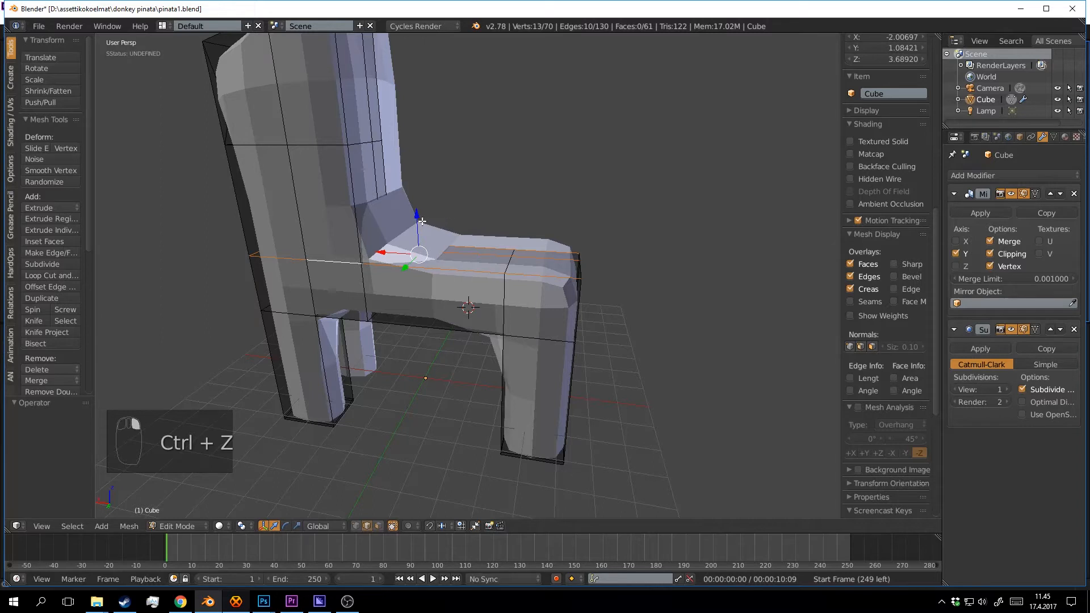
pyautogui.moveTo(420, 220); pyautogui.dragTo(369, 198)
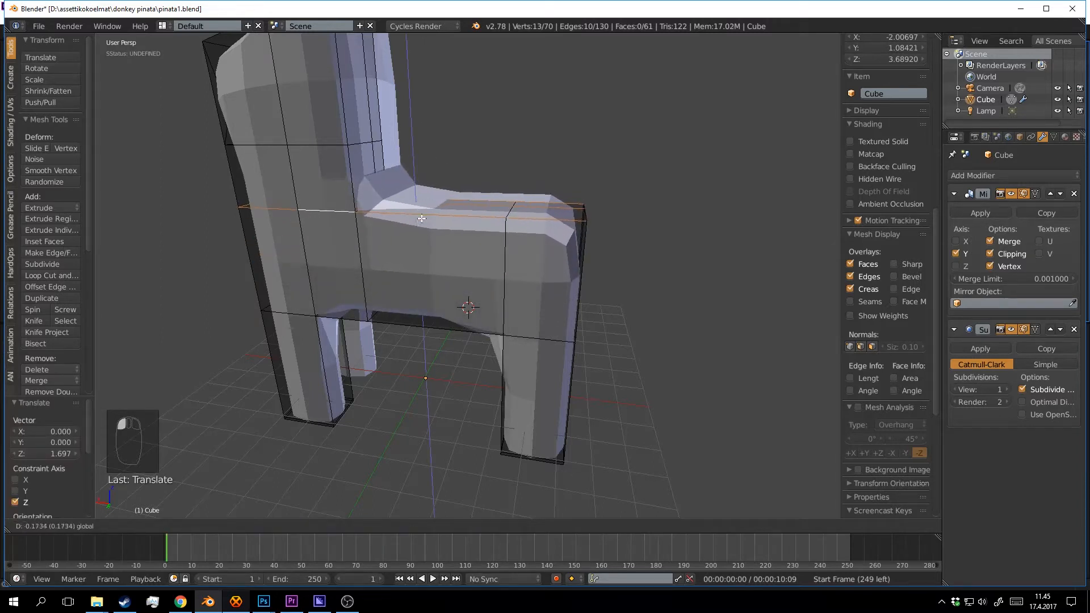
# Raise the rump's top edges nearest the mirror plane slightly along Z.
pyautogui.press('a')
pyautogui.rightClick(542, 218)
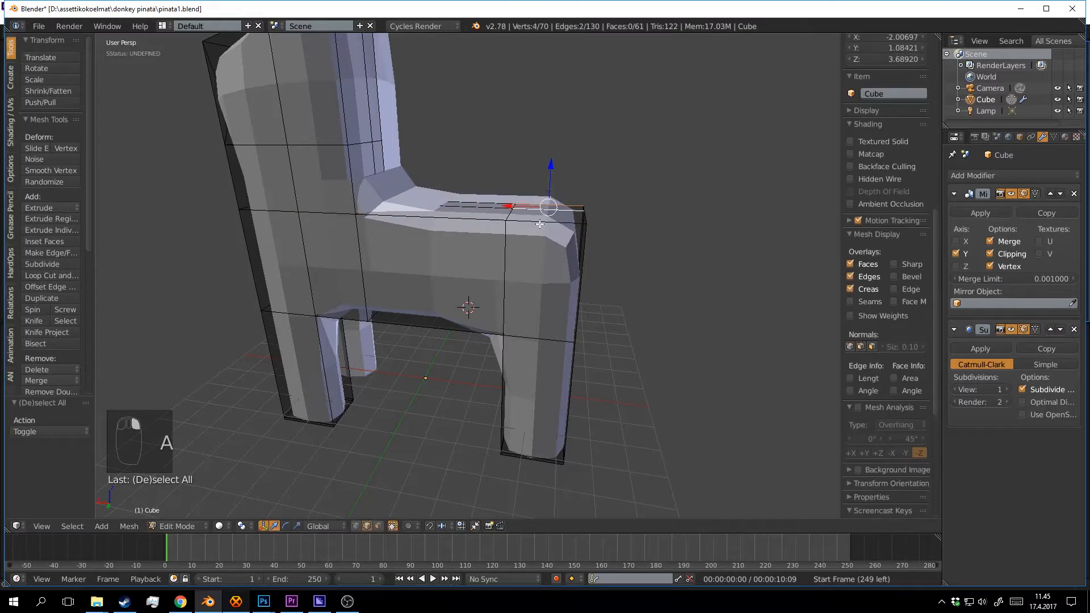
pyautogui.press('a')
# Add a centred loop cut around the torso between the front and rear legs.
pyautogui.hotkey('ctrl', 'r')
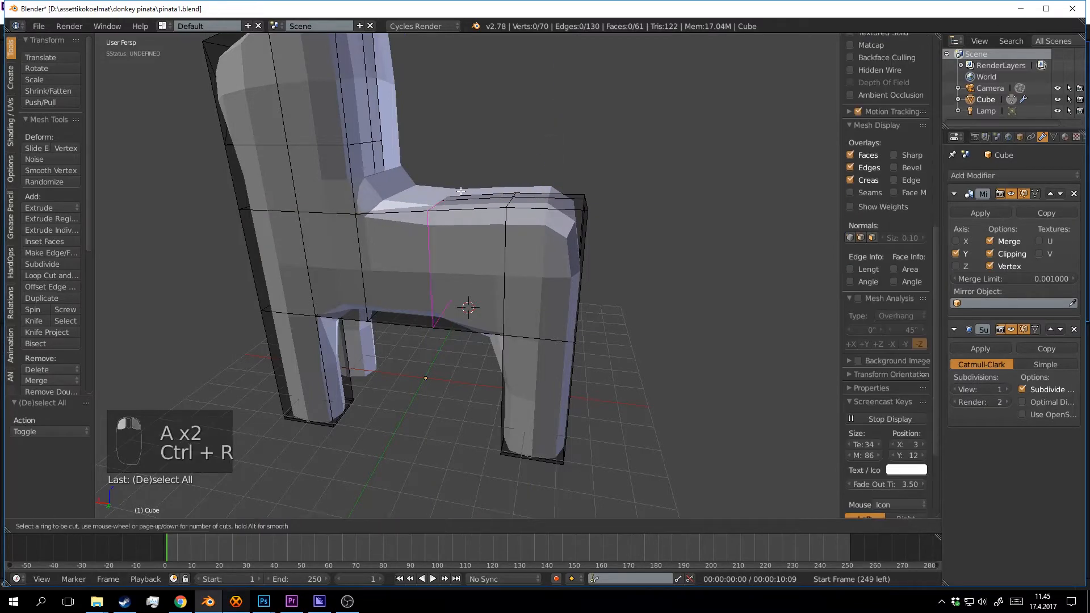
pyautogui.click(462, 201)
pyautogui.rightClick(462, 200)
# Lower the mid-torso edge loop along Z to make the back sag.
pyautogui.press('a')
pyautogui.moveTo(462, 200); pyautogui.dragTo(427, 187, button='middle')
pyautogui.keyDown('alt'); pyautogui.rightClick(424, 200); pyautogui.keyUp('alt')
pyautogui.moveTo(431, 232); pyautogui.dragTo(429, 273)
pyautogui.press('Tab')
pyautogui.scroll(-2, 511, 306)
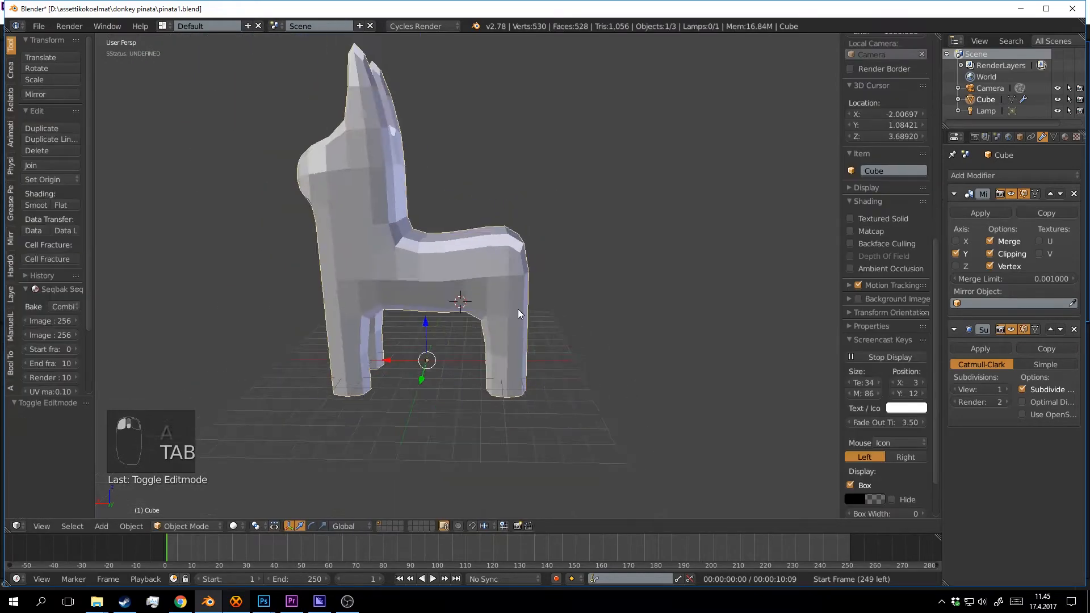
# Display the mesh in wireframe from the back view for editing.
pyautogui.moveTo(518, 310); pyautogui.dragTo(487, 284, button='middle')
pyautogui.press('Tab')
pyautogui.scroll(1, 539, 234)
pyautogui.keyDown('shift'); pyautogui.moveTo(488, 284); pyautogui.dragTo(571, 263, button='middle'); pyautogui.keyUp('shift')
pyautogui.press('KP_1')
pyautogui.press('KP_3')
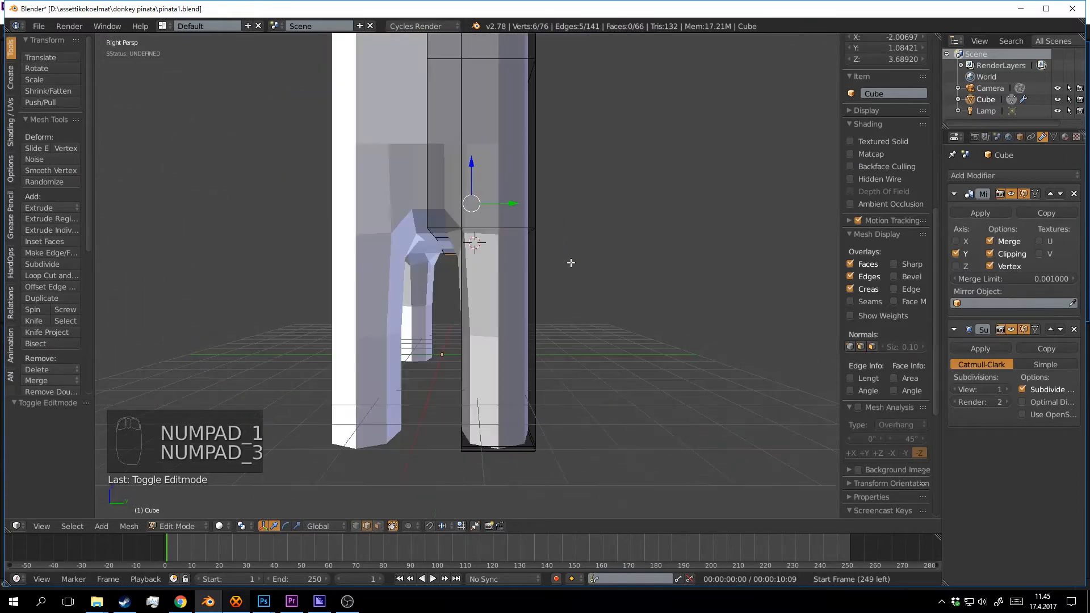
pyautogui.press('ctrl+KP_3')
pyautogui.press('ctrl+KP_1')
pyautogui.press('z')
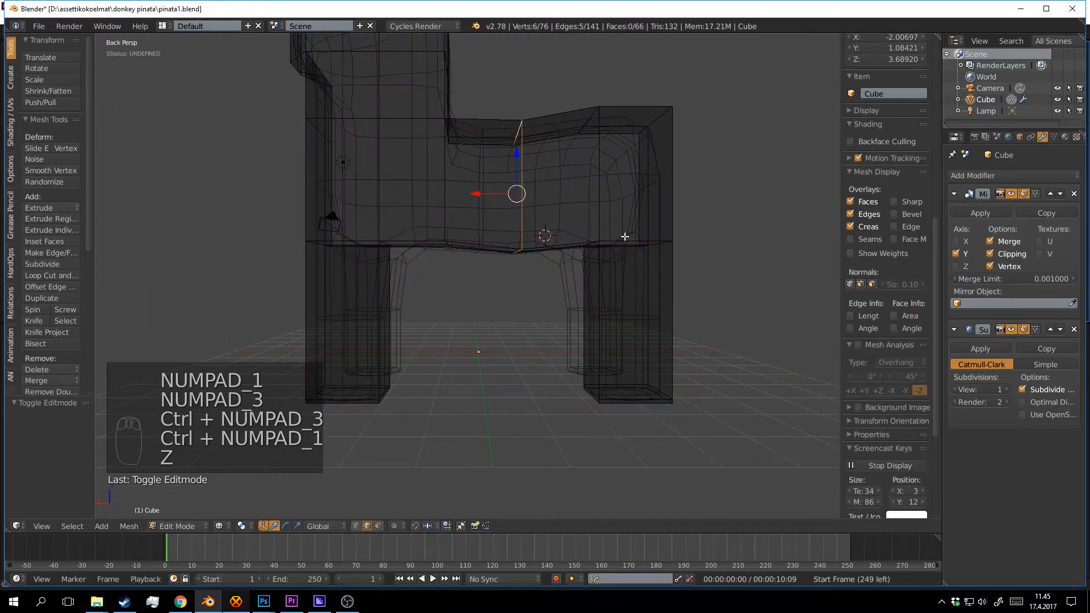
# Box-select the belly edge ring where the legs meet the body, lower it along Z, and restore solid shading.
pyautogui.moveTo(625, 237); pyautogui.dragTo(603, 275, button='middle')
pyautogui.press('b')
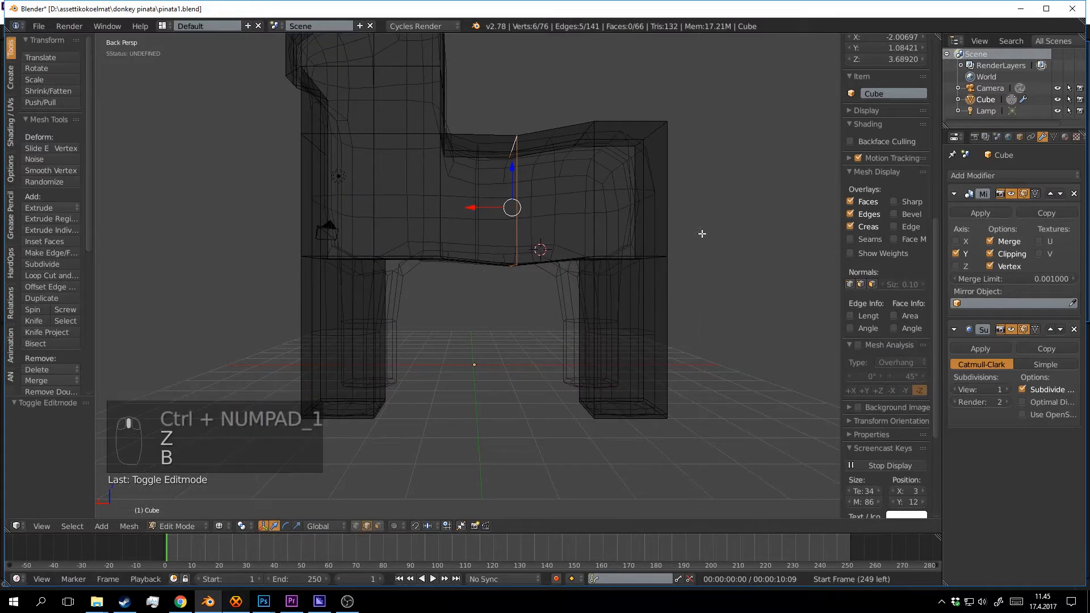
pyautogui.press('a')
pyautogui.moveTo(720, 229); pyautogui.dragTo(204, 281)
pyautogui.moveTo(480, 225); pyautogui.dragTo(480, 455)
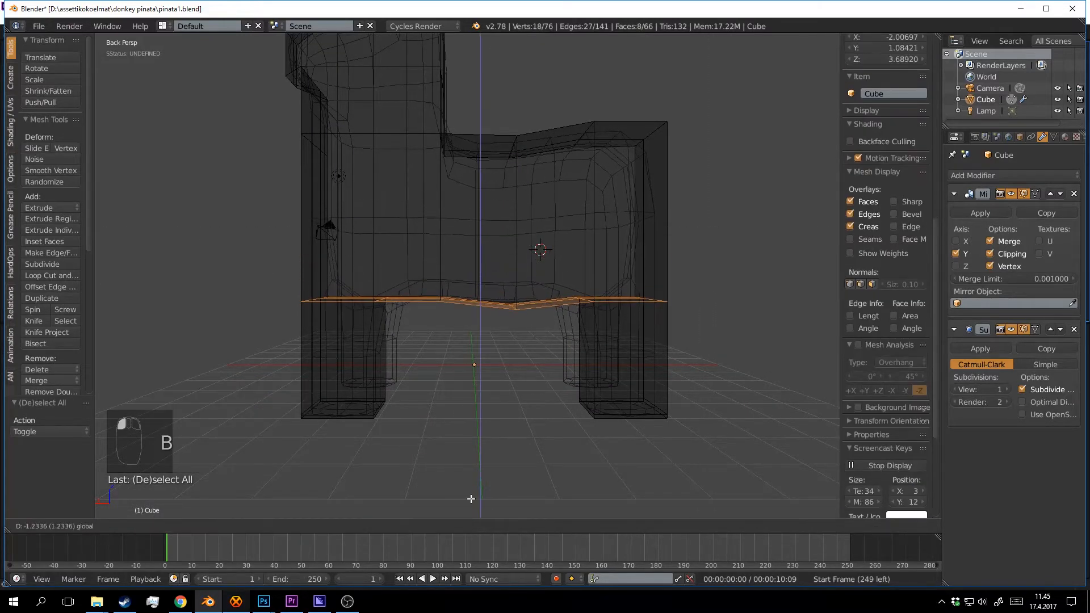
pyautogui.moveTo(524, 386); pyautogui.dragTo(522, 374)
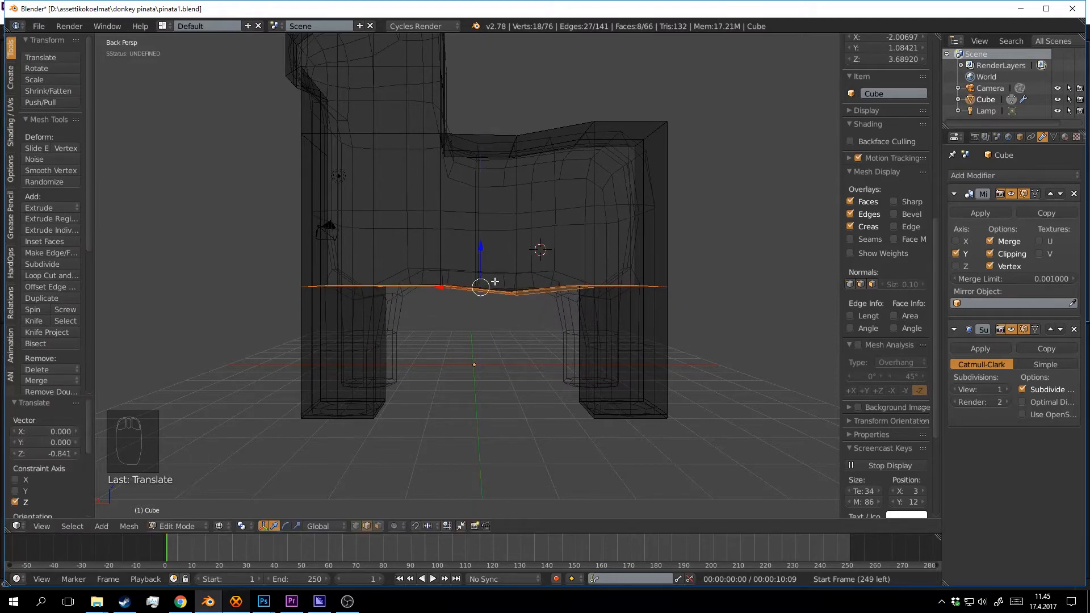
pyautogui.moveTo(483, 254)
pyautogui.mouseDown()
pyautogui.moveTo(478, 328)
pyautogui.moveTo(480, 306)
pyautogui.mouseUp()
pyautogui.press('z')
# Examine the smoothed body and leg proportions from several angles.
pyautogui.press('Tab')
pyautogui.moveTo(480, 307)
pyautogui.mouseDown(button='middle')
pyautogui.moveTo(545, 284)
pyautogui.moveTo(549, 267)
pyautogui.moveTo(492, 286)
pyautogui.moveTo(518, 312)
pyautogui.moveTo(556, 214)
pyautogui.moveTo(613, 242)
pyautogui.mouseUp(button='middle')
pyautogui.press('Tab')
pyautogui.press('Tab')
pyautogui.press('Tab')
pyautogui.scroll(3, 566, 289)
pyautogui.scroll(-4, 537, 291)
pyautogui.moveTo(536, 291); pyautogui.dragTo(509, 311, button='middle')
pyautogui.scroll(2, 508, 312)
pyautogui.scroll(-1, 529, 329)
pyautogui.moveTo(567, 331); pyautogui.dragTo(627, 311, button='middle')
# Select the rump's rear upper edges and lower them along Z to slope the hindquarters.
pyautogui.press('a')
pyautogui.moveTo(523, 341); pyautogui.dragTo(585, 332, button='middle')
pyautogui.moveTo(618, 367); pyautogui.dragTo(474, 275, button='middle')
pyautogui.scroll(3, 520, 344)
pyautogui.keyDown('alt'); pyautogui.rightClick(414, 256); pyautogui.keyUp('alt')
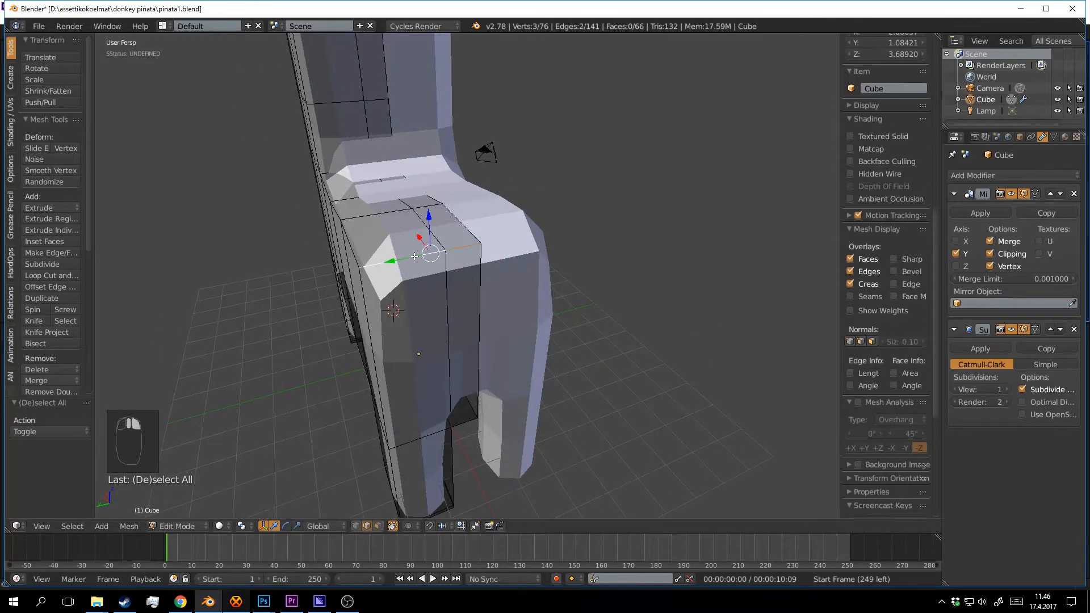
pyautogui.moveTo(429, 228); pyautogui.dragTo(432, 224)
pyautogui.moveTo(432, 434); pyautogui.dragTo(440, 250)
pyautogui.scroll(-4, 471, 142)
# Adjust the height of the rump's short top edge beside the mirror plane along Z.
pyautogui.moveTo(488, 149); pyautogui.dragTo(564, 192, button='middle')
pyautogui.scroll(2, 565, 193)
pyautogui.press('a')
pyautogui.scroll(4, 509, 238)
pyautogui.keyDown('alt'); pyautogui.rightClick(525, 171); pyautogui.keyUp('alt')
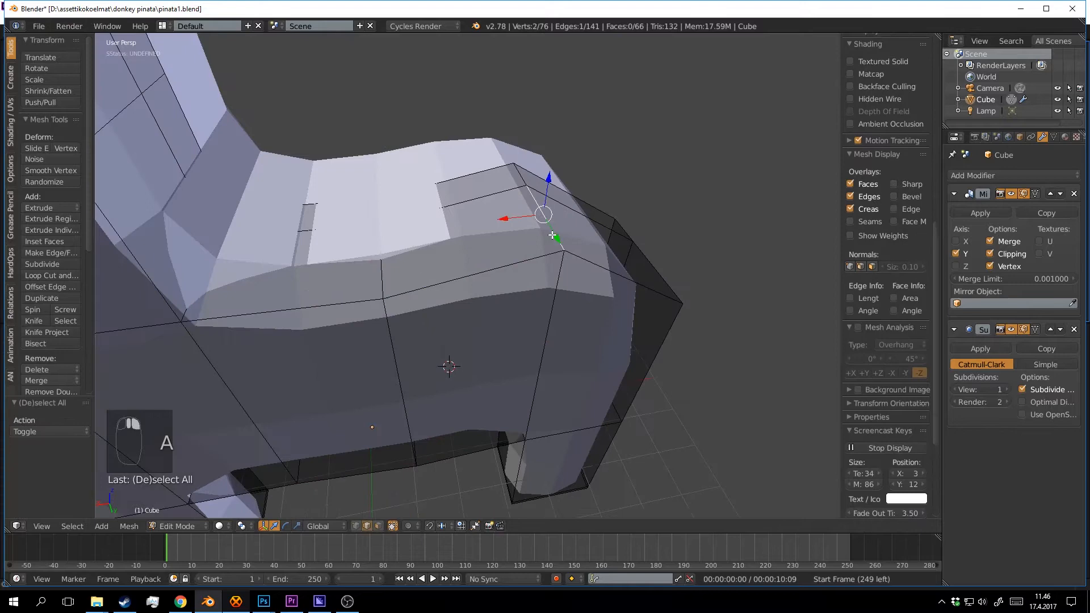
pyautogui.press('a')
pyautogui.rightClick(536, 180)
pyautogui.moveTo(540, 156); pyautogui.dragTo(538, 226)
# Adjust the height of the top edges across the middle of the back along Z.
pyautogui.press('a')
pyautogui.keyDown('alt'); pyautogui.rightClick(372, 264); pyautogui.keyUp('alt')
pyautogui.moveTo(373, 204); pyautogui.dragTo(401, 282)
pyautogui.press('Tab')
pyautogui.scroll(-5, 402, 282)
pyautogui.moveTo(458, 189); pyautogui.dragTo(574, 258, button='middle')
pyautogui.press('Tab')
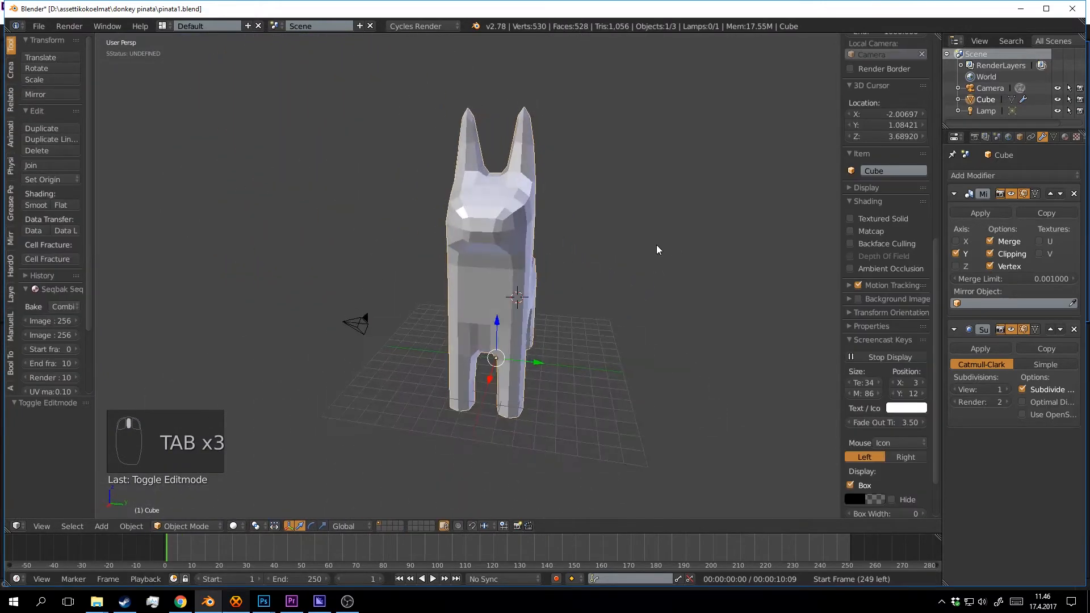
# Apply smooth shading to the donkey.
pyautogui.scroll(4, 656, 244)
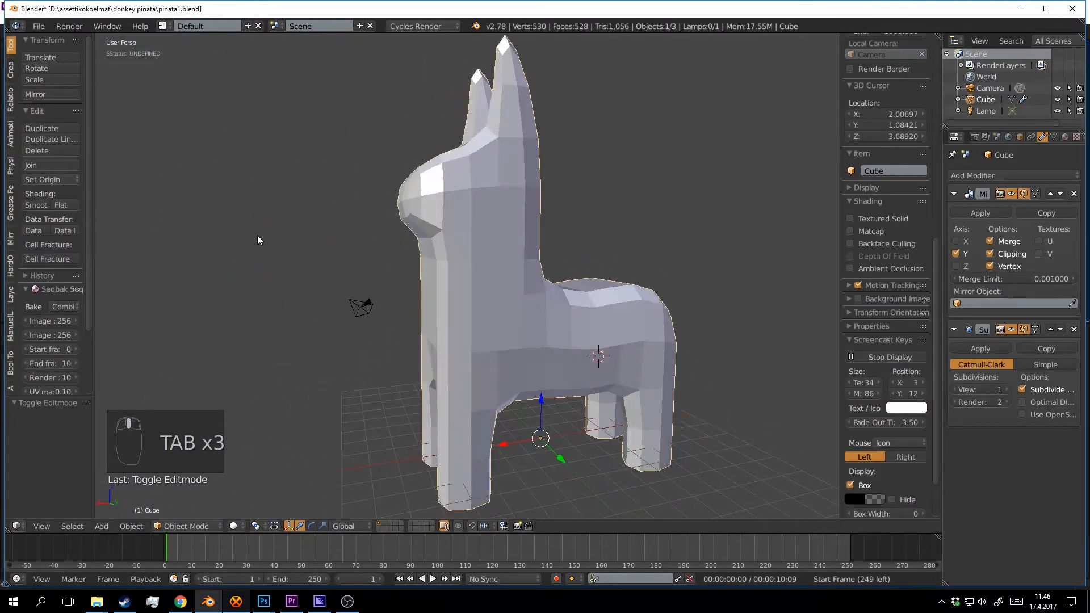
pyautogui.click(39, 206)
pyautogui.moveTo(636, 250); pyautogui.dragTo(519, 298, button='middle')
pyautogui.press('a')
pyautogui.scroll(-5, 584, 344)
pyautogui.moveTo(585, 344); pyautogui.dragTo(265, 295, button='middle')
pyautogui.scroll(6, 500, 332)
pyautogui.scroll(2, 500, 332)
# Select the three vertical edges on the snout's front and move them about 0.234 units forward along X.
pyautogui.press('Tab')
pyautogui.moveTo(636, 297); pyautogui.dragTo(548, 307, button='middle')
pyautogui.scroll(1, 457, 330)
pyautogui.keyDown('shift'); pyautogui.moveTo(548, 307); pyautogui.dragTo(500, 335, button='middle'); pyautogui.keyUp('shift')
pyautogui.scroll(3, 464, 326)
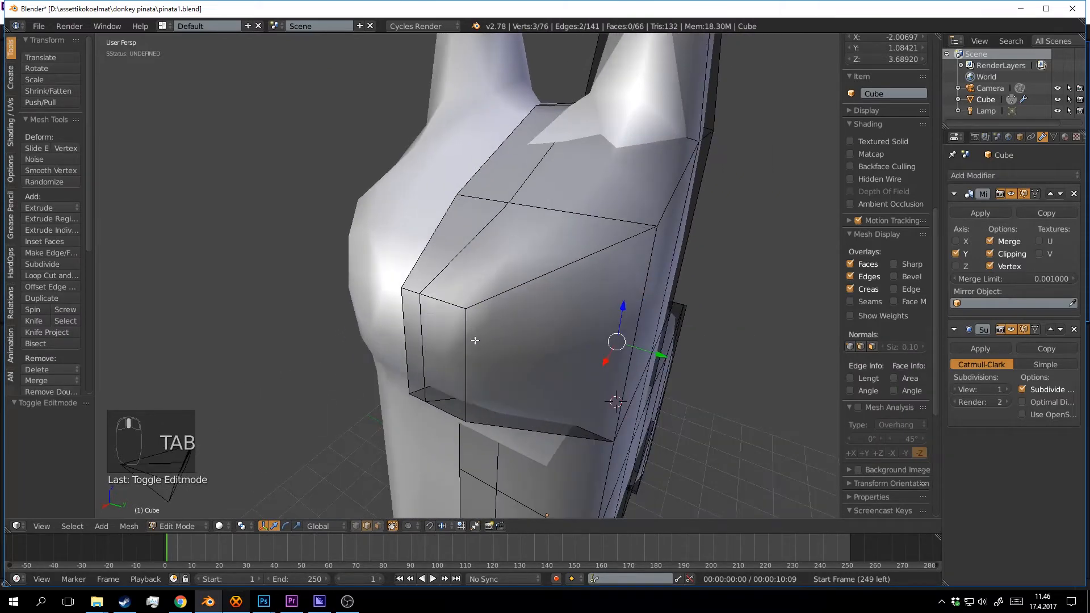
pyautogui.rightClick(467, 354)
pyautogui.keyDown('shift'); pyautogui.rightClick(430, 338); pyautogui.keyUp('shift')
pyautogui.keyDown('shift'); pyautogui.rightClick(403, 335); pyautogui.keyUp('shift')
pyautogui.moveTo(406, 375); pyautogui.dragTo(354, 392)
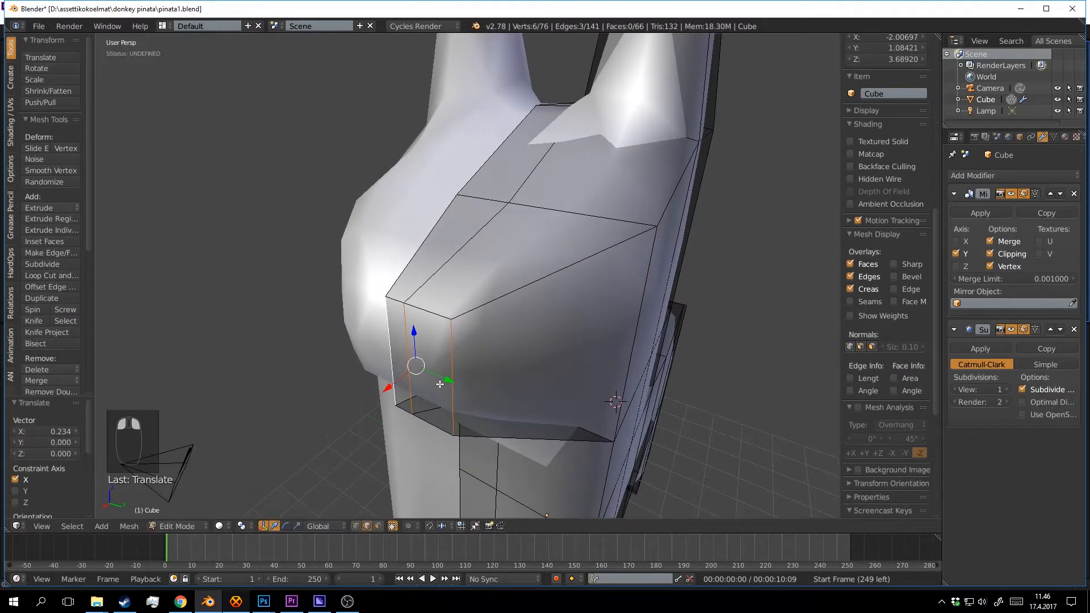
# Add a loop cut around the snout and slide it close to the snout's front end.
pyautogui.moveTo(456, 382); pyautogui.dragTo(428, 386, button='middle')
pyautogui.press('a')
pyautogui.hotkey('ctrl', 'r')
pyautogui.click(487, 340)
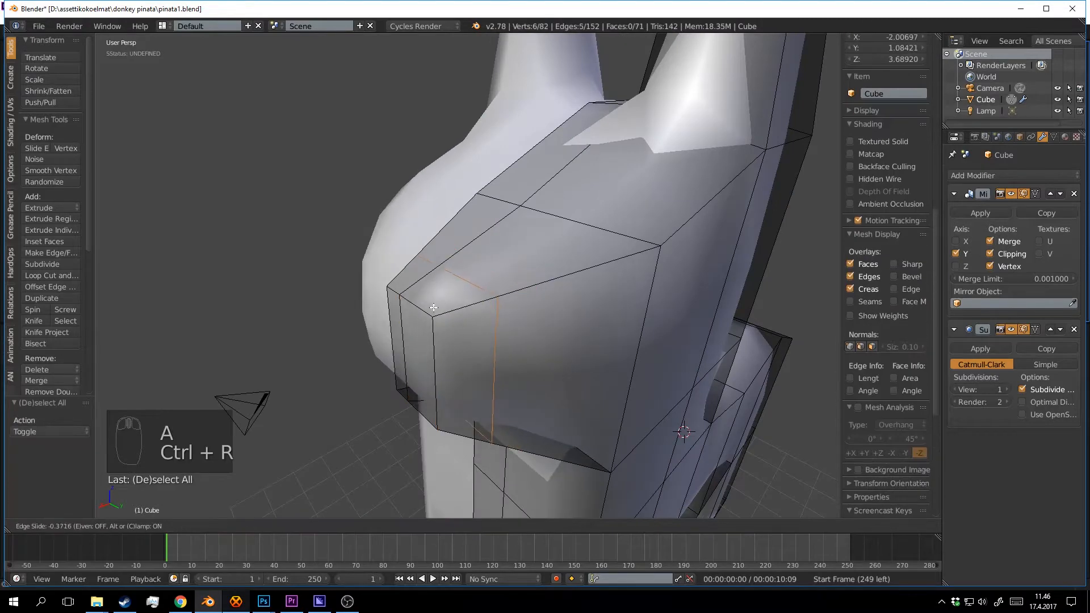
pyautogui.click(640, 445)
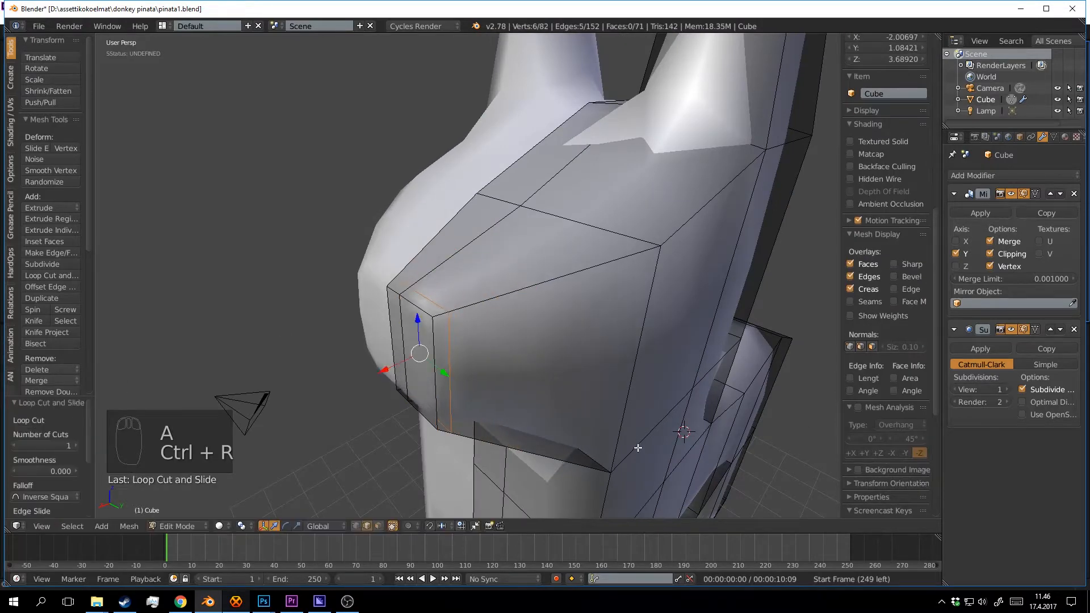
pyautogui.scroll(-4, 638, 437)
pyautogui.press('Tab')
# Add a second loop cut around the snout close to where it joins the head.
pyautogui.moveTo(642, 376); pyautogui.dragTo(543, 277, button='middle')
pyautogui.scroll(-4, 586, 284)
pyautogui.scroll(3, 620, 298)
pyautogui.press('Tab')
pyautogui.scroll(3, 555, 314)
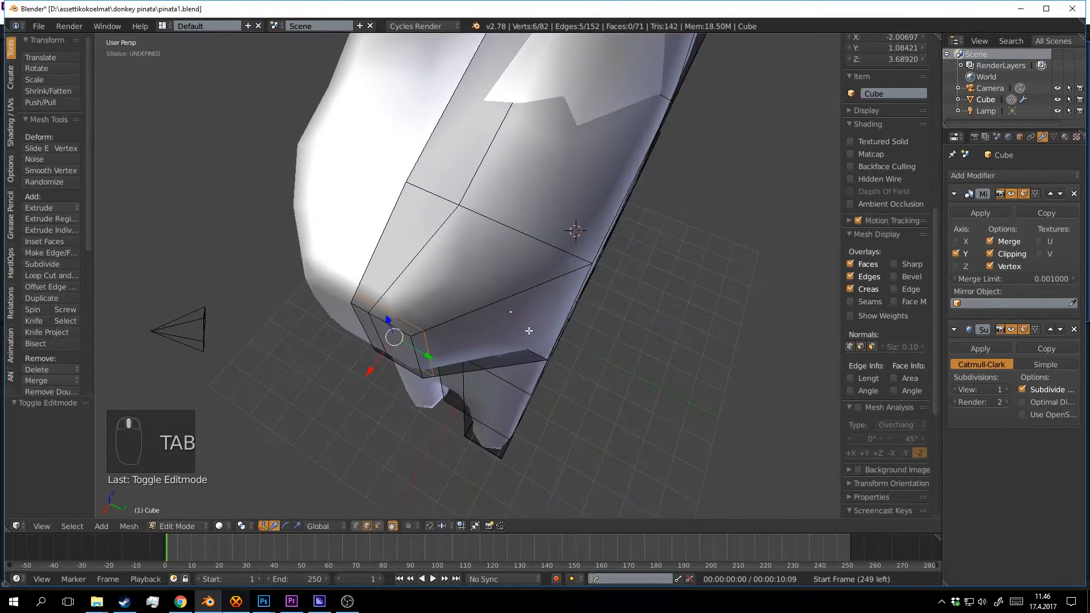
pyautogui.press('a')
pyautogui.press('a')
pyautogui.hotkey('ctrl', 'r')
pyautogui.click(541, 277)
pyautogui.click(557, 268)
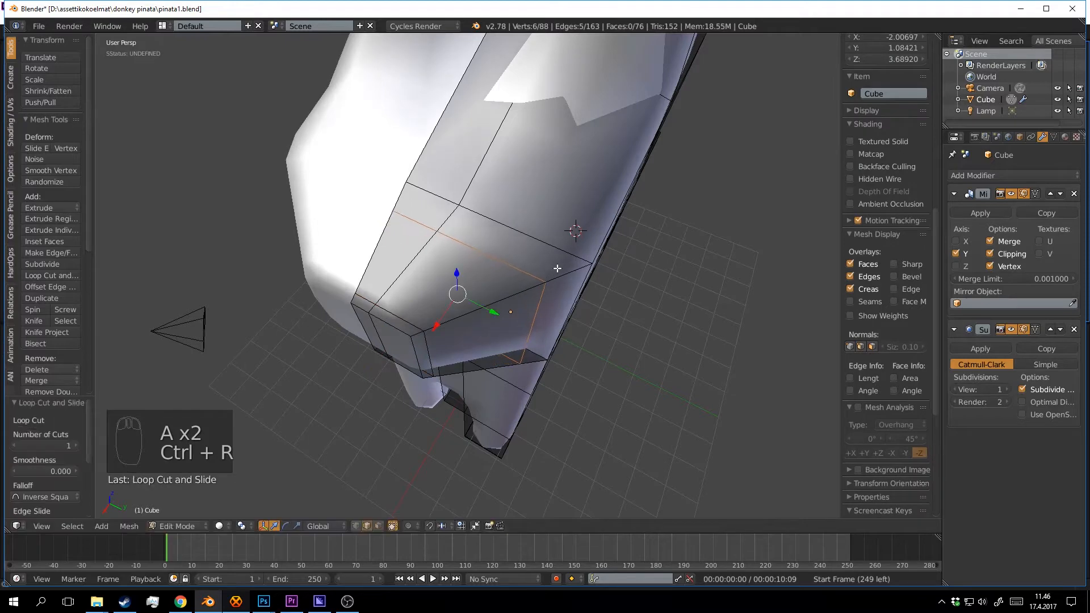
# Narrow the loop at the snout's base to about 0.76 along Y and shift it slightly.
pyautogui.press('s')
pyautogui.press('y')
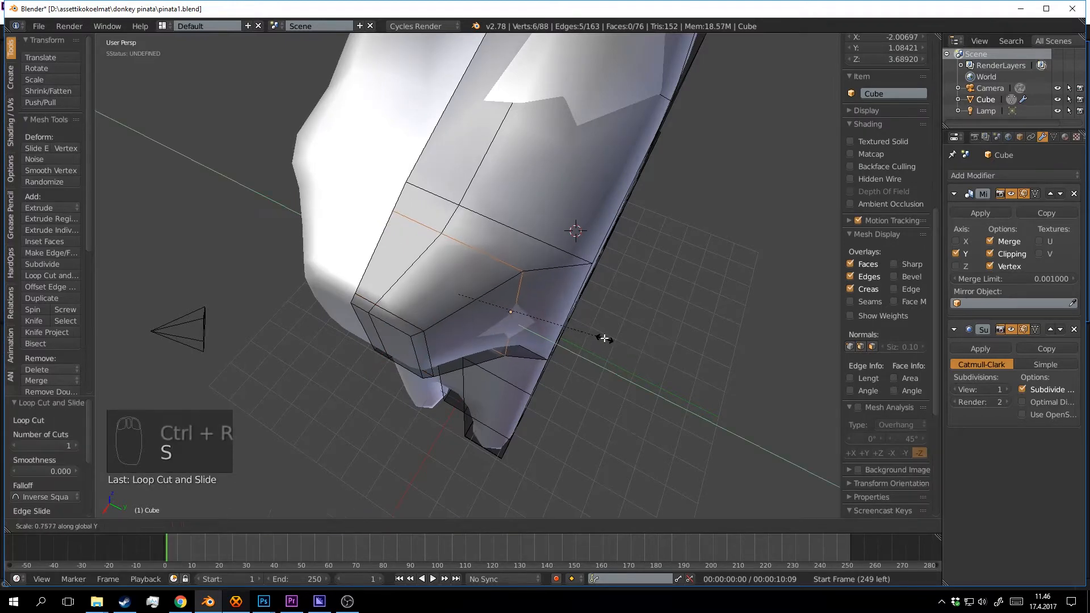
pyautogui.click(457, 287)
pyautogui.moveTo(458, 288); pyautogui.dragTo(446, 280)
pyautogui.moveTo(446, 280); pyautogui.dragTo(418, 277, button='middle')
pyautogui.scroll(-3, 418, 278)
pyautogui.press('Tab')
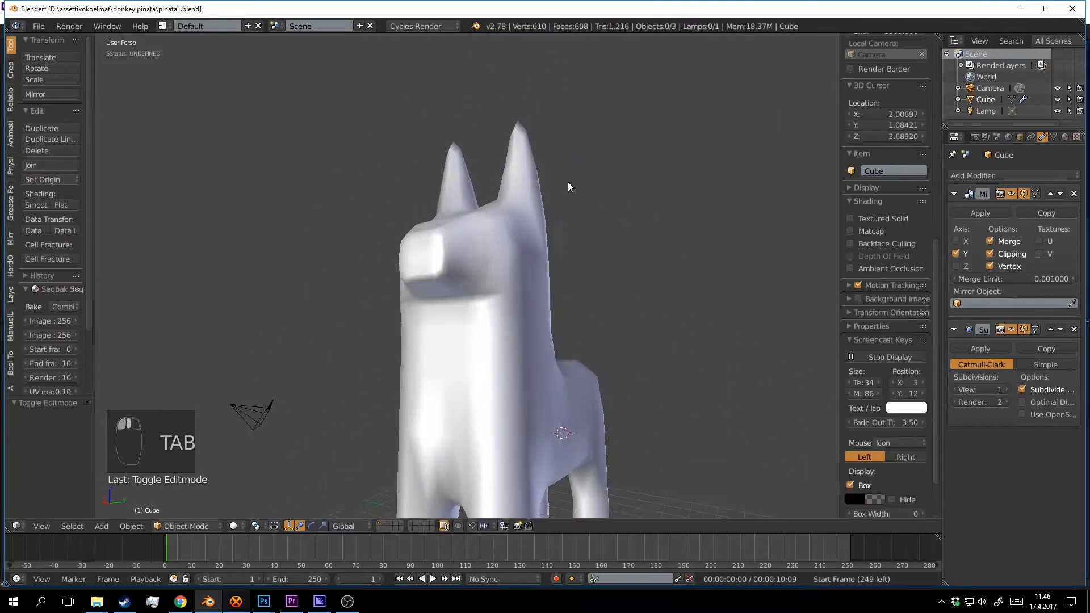
# Select the edge under the snout's base and fit the edit cage to the Subdivision Surface result.
pyautogui.scroll(4, 568, 182)
pyautogui.press('Tab')
pyautogui.press('a')
pyautogui.press('a')
pyautogui.press('a')
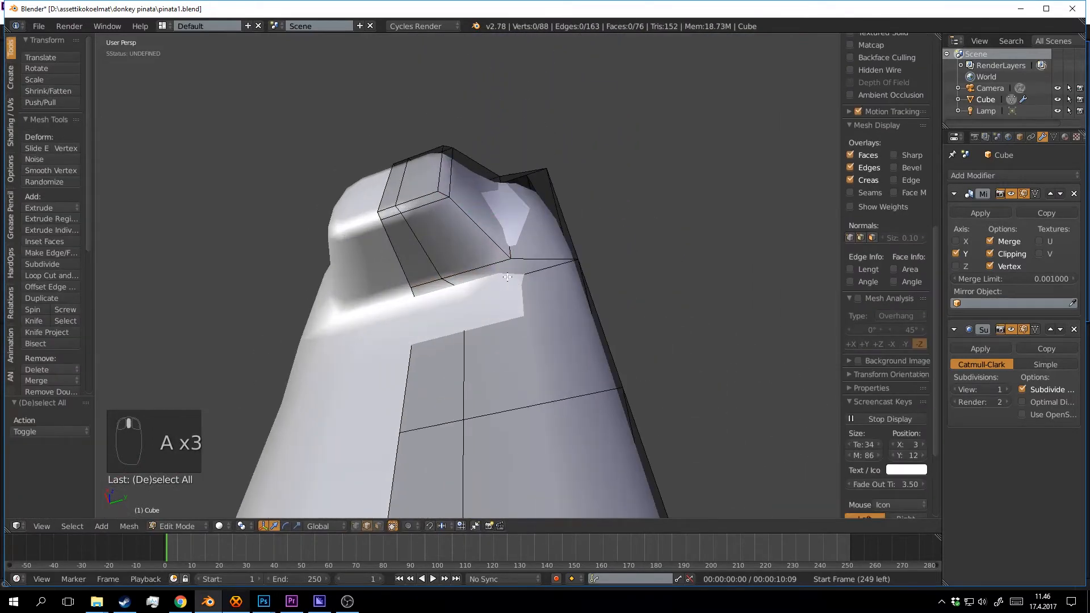
pyautogui.keyDown('alt'); pyautogui.rightClick(489, 267); pyautogui.keyUp('alt')
pyautogui.moveTo(490, 266); pyautogui.dragTo(470, 283, button='middle')
pyautogui.moveTo(471, 283); pyautogui.dragTo(471, 323)
pyautogui.press('a')
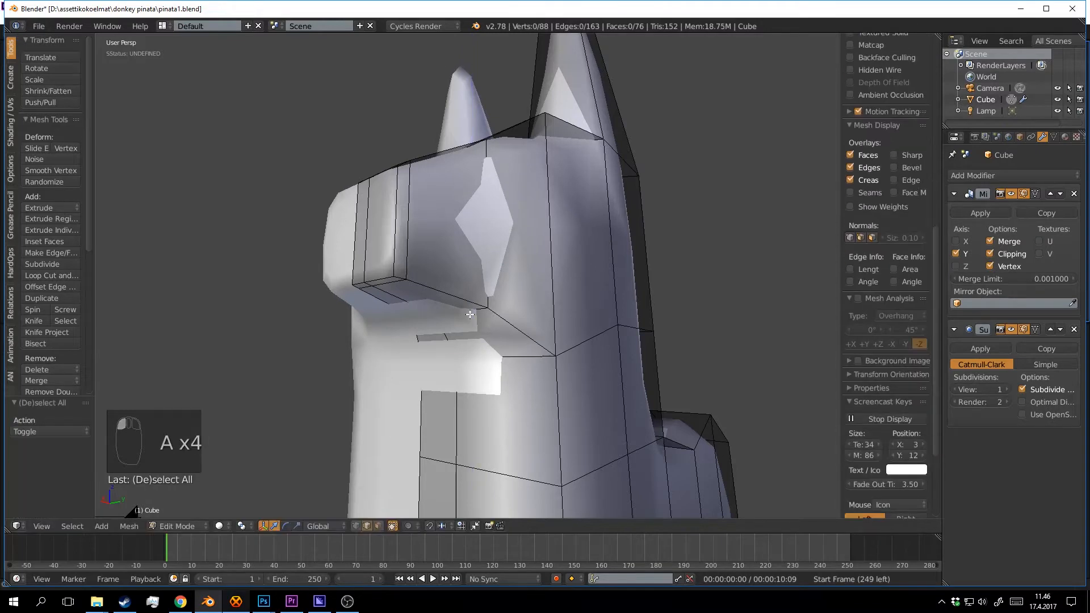
pyautogui.rightClick(470, 314)
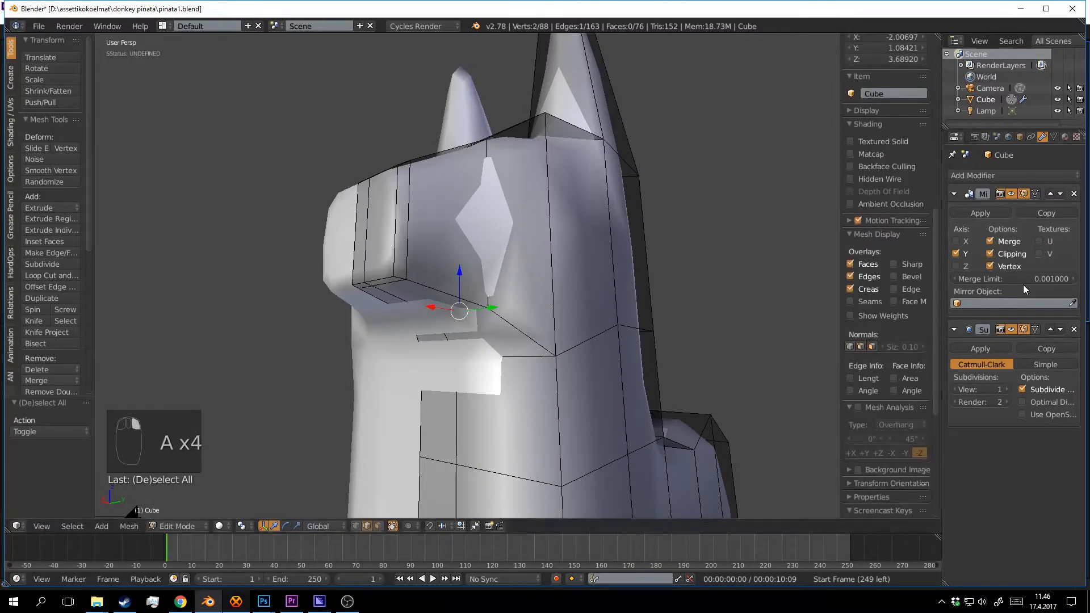
pyautogui.click(1036, 329)
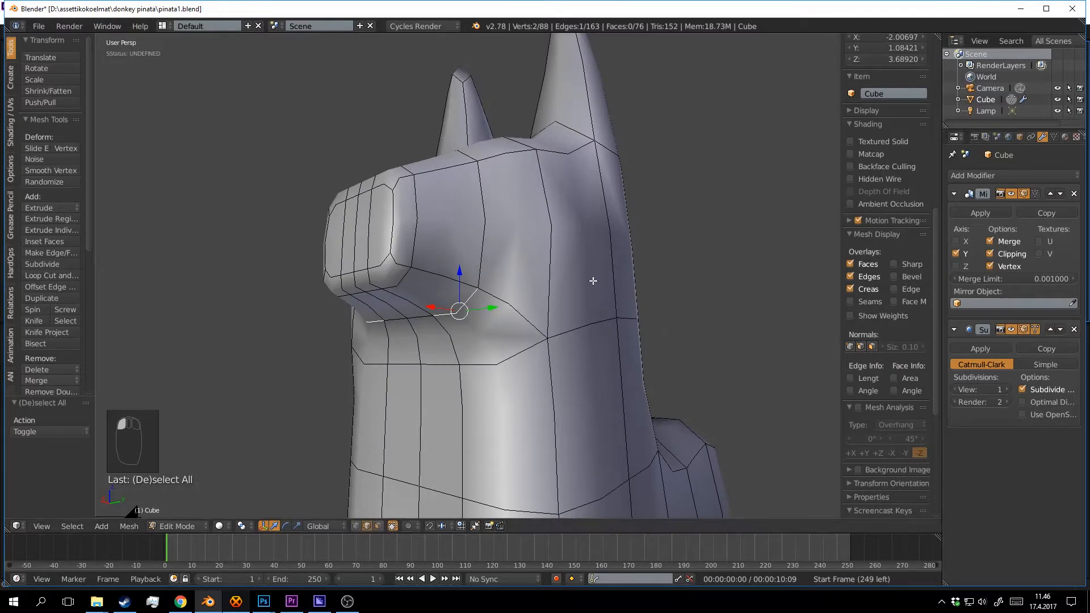
# Select the two adjoining edges under the snout's base and lower them about 0.39 units along Z.
pyautogui.moveTo(499, 292); pyautogui.dragTo(483, 283, button='middle')
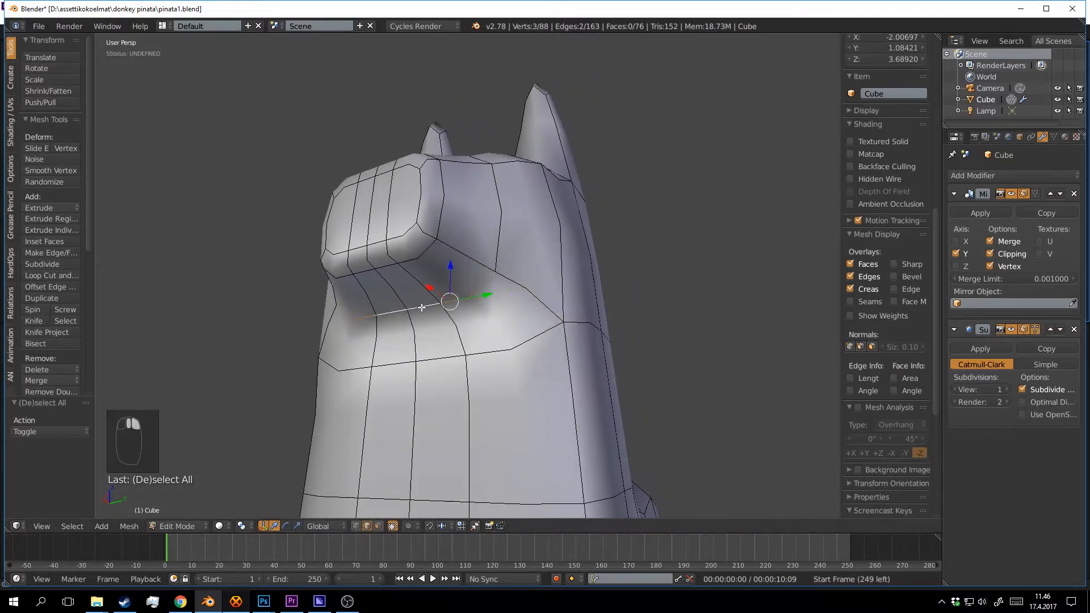
pyautogui.press('g')
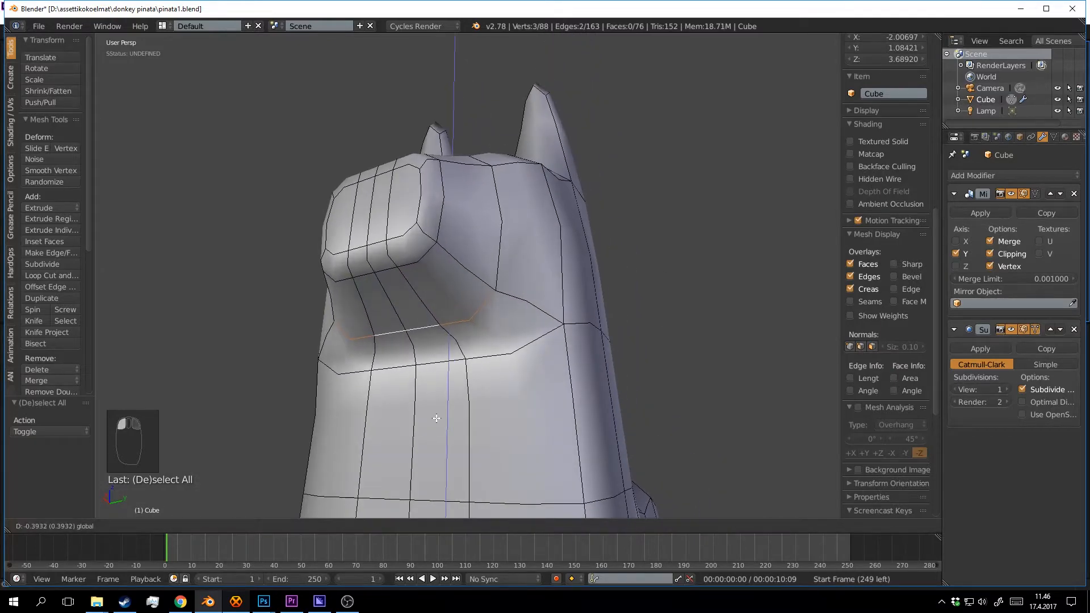
pyautogui.click(449, 312)
pyautogui.press('Tab')
pyautogui.scroll(-5, 507, 326)
pyautogui.scroll(3, 528, 301)
pyautogui.press('Tab')
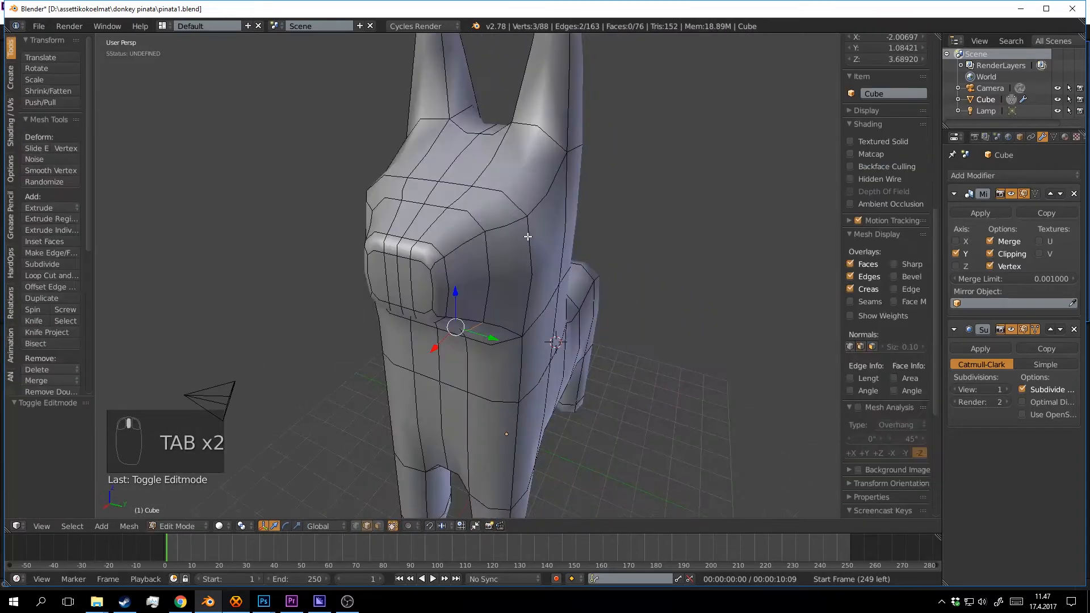
# Add a loop cut around the ears and slide it toward the tips by a factor of about 0.45.
pyautogui.scroll(4, 567, 207)
pyautogui.scroll(-3, 567, 207)
pyautogui.press('a')
pyautogui.press('a')
pyautogui.press('a')
pyautogui.moveTo(567, 206); pyautogui.dragTo(462, 246, button='middle')
pyautogui.press('Tab')
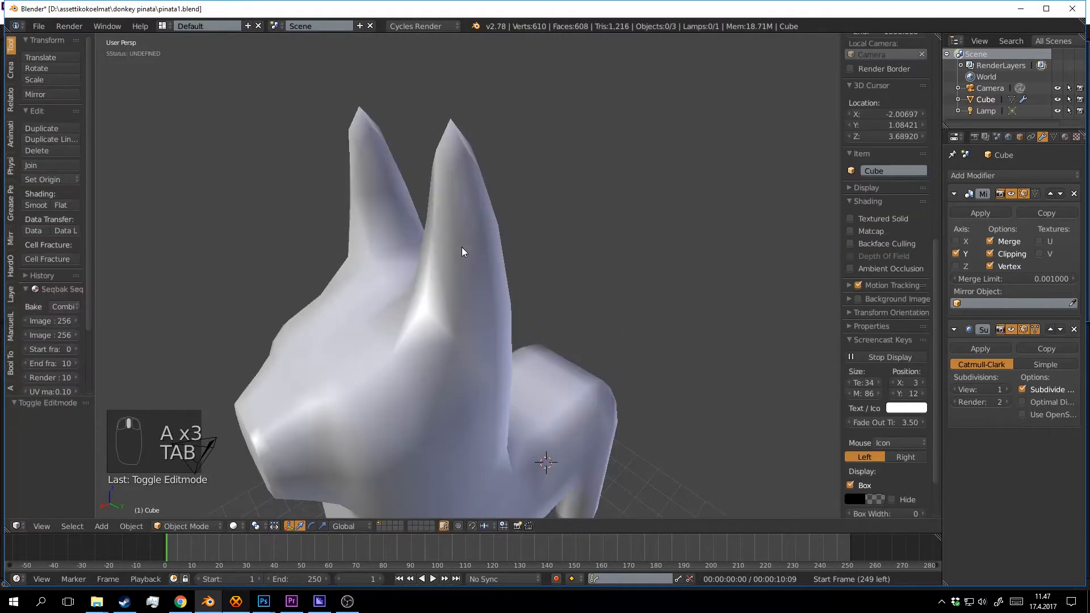
pyautogui.press('Tab')
pyautogui.hotkey('ctrl', 'r')
pyautogui.click(467, 227)
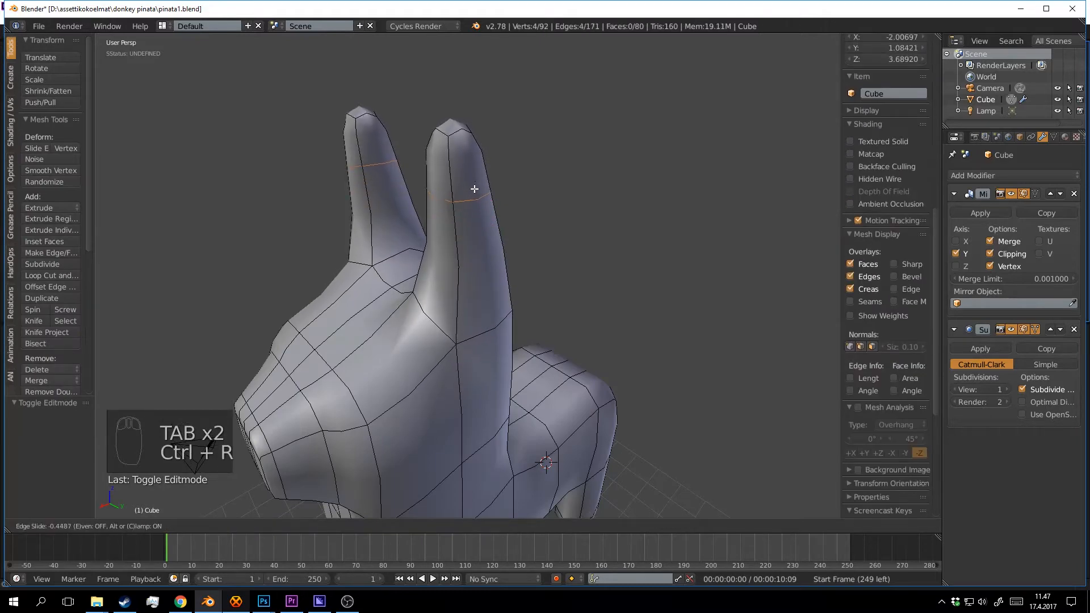
pyautogui.click(477, 193)
pyautogui.press('Tab')
pyautogui.moveTo(477, 193); pyautogui.dragTo(592, 208, button='middle')
pyautogui.scroll(3, 592, 207)
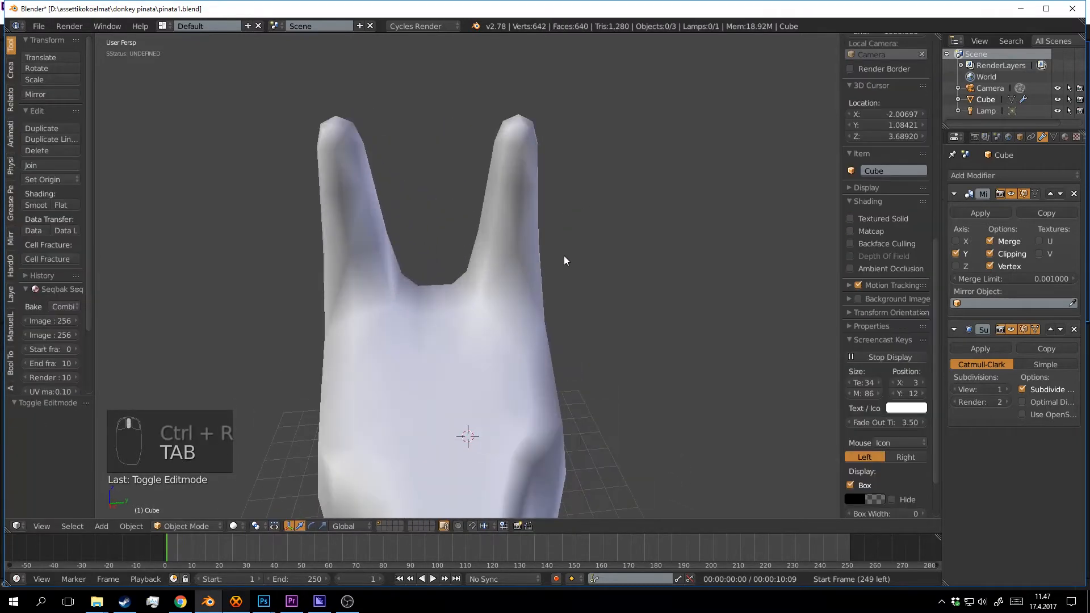
# Select the new loop's edge on the ear's inner side and move it -0.151 units along Y.
pyautogui.press('Tab')
pyautogui.scroll(2, 564, 255)
pyautogui.moveTo(564, 256); pyautogui.dragTo(556, 329, button='middle')
pyautogui.rightClick(479, 327)
pyautogui.moveTo(513, 298); pyautogui.dragTo(353, 316)
pyautogui.press('a')
pyautogui.press('a')
pyautogui.press('a')
pyautogui.rightClick(533, 190)
pyautogui.moveTo(540, 177); pyautogui.dragTo(543, 174)
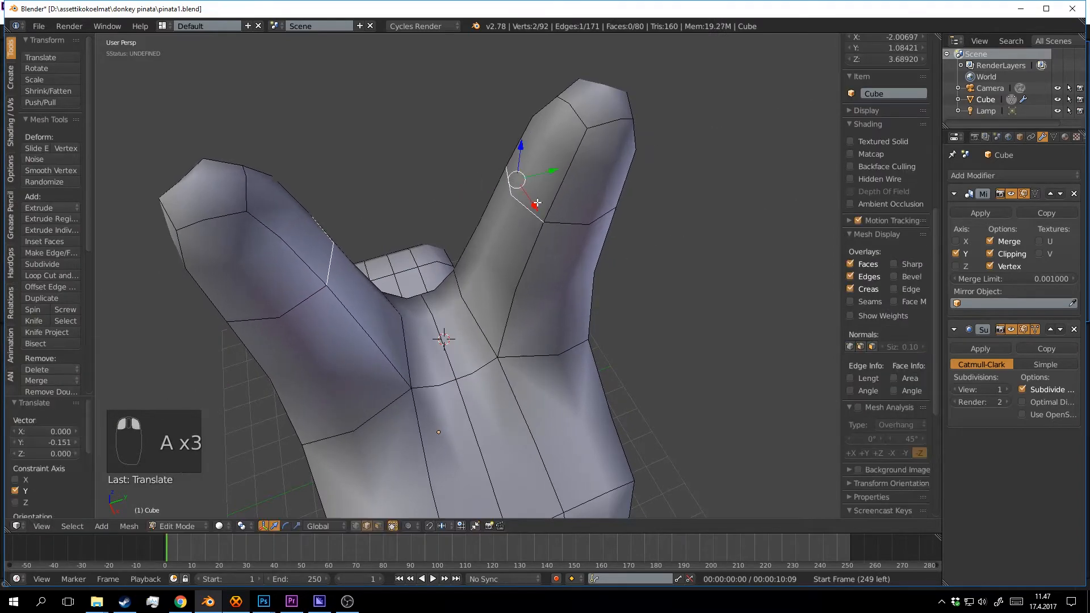
pyautogui.press('Tab')
# Select the hindquarters and hind legs, including hidden geometry, and move them about 1.38 units backward along X to lengthen the body.
pyautogui.scroll(-3, 551, 200)
pyautogui.moveTo(551, 200); pyautogui.dragTo(549, 299, button='middle')
pyautogui.scroll(3, 534, 214)
pyautogui.rightClick(550, 299)
pyautogui.moveTo(623, 317); pyautogui.dragTo(608, 205, button='middle')
pyautogui.press('Tab')
pyautogui.press('a')
pyautogui.press('a')
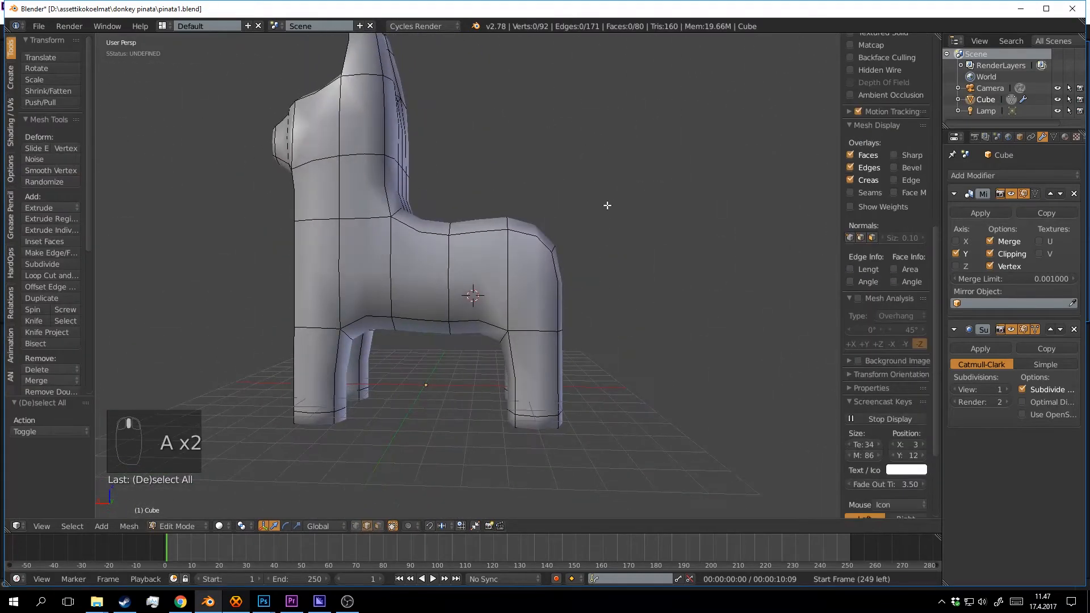
pyautogui.press('z')
pyautogui.press('b')
pyautogui.moveTo(640, 119); pyautogui.dragTo(482, 429)
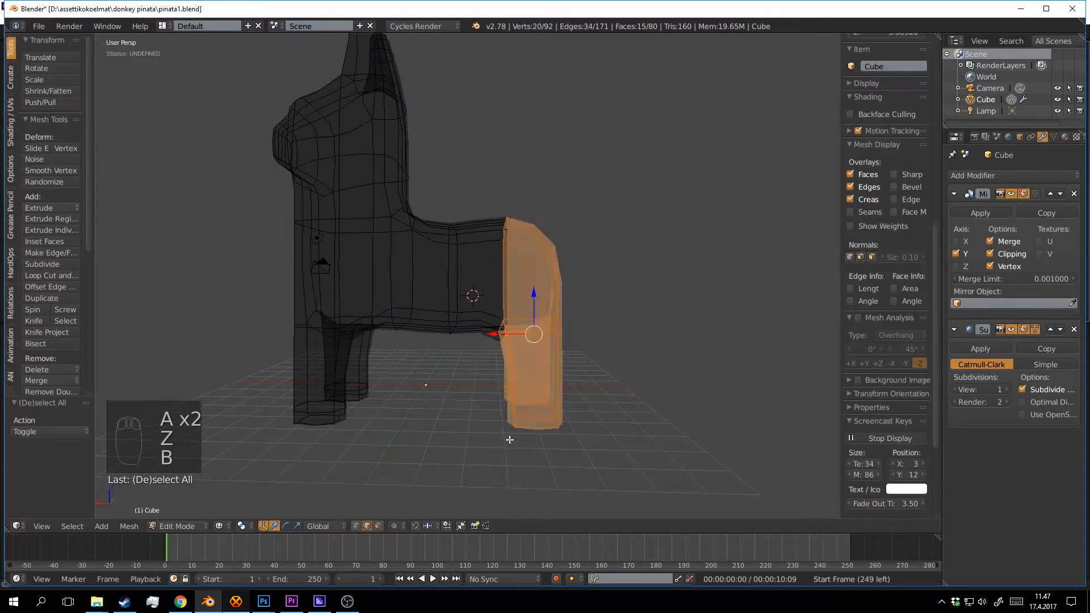
pyautogui.press('z')
pyautogui.press('g')
pyautogui.press('x')
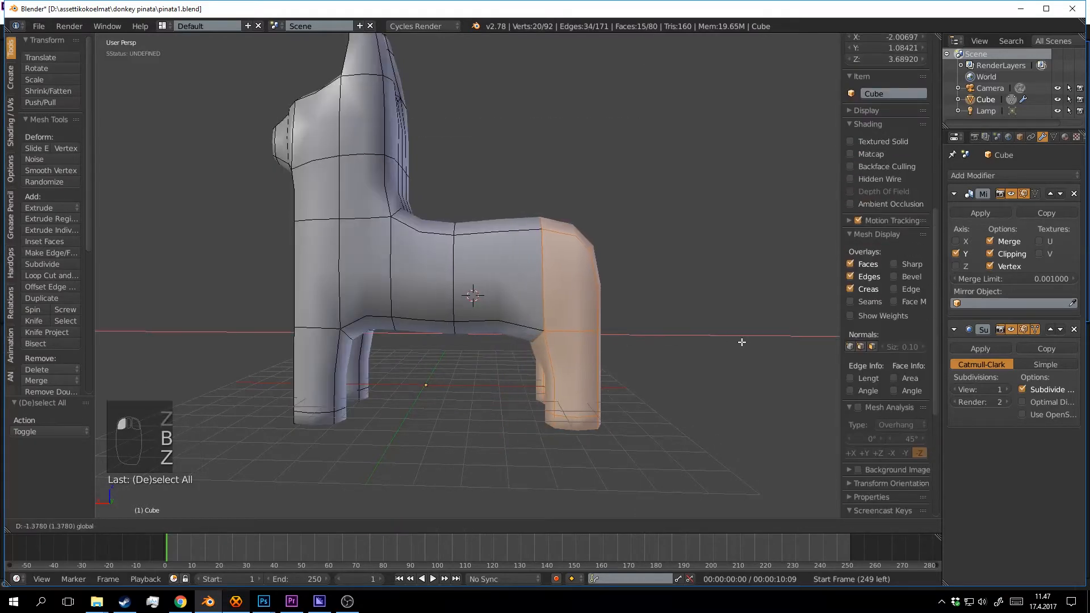
pyautogui.click(745, 340)
# Select the vertical edge loop in the middle of the body and move it backward along X.
pyautogui.moveTo(526, 270); pyautogui.dragTo(523, 287, button='middle')
pyautogui.press('a')
pyautogui.keyDown('alt'); pyautogui.rightClick(461, 278); pyautogui.keyUp('alt')
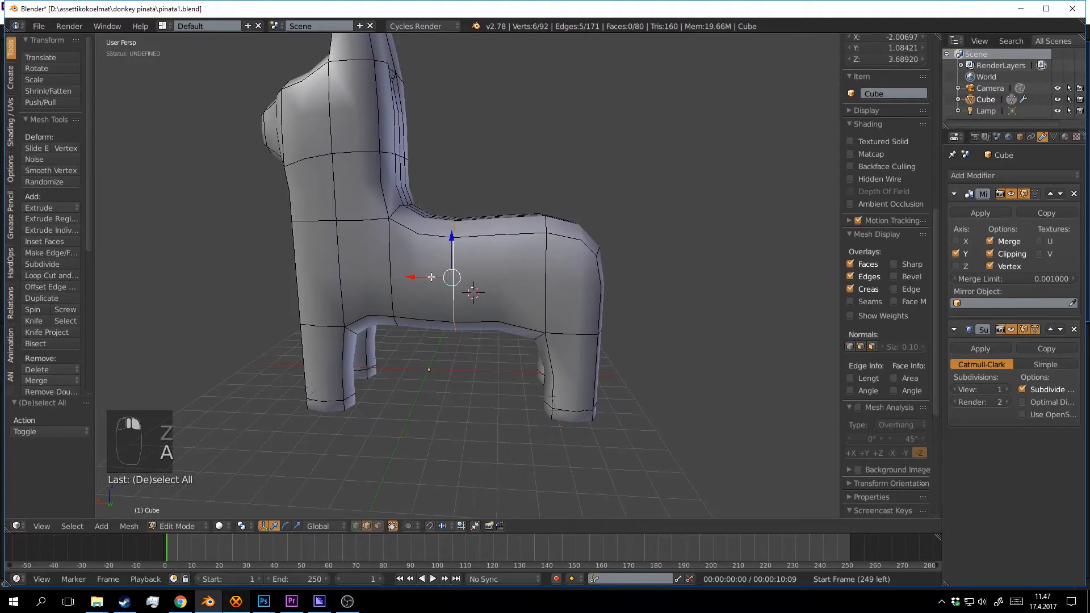
pyautogui.moveTo(431, 277); pyautogui.dragTo(570, 278)
pyautogui.scroll(-4, 565, 283)
pyautogui.press('Tab')
pyautogui.scroll(4, 584, 319)
pyautogui.moveTo(562, 283); pyautogui.dragTo(508, 260, button='middle')
# Save the donkey piñata file.
pyautogui.press('a')
pyautogui.hotkey('ctrl', 's')
pyautogui.scroll(-3, 486, 290)
pyautogui.scroll(3, 526, 276)
pyautogui.scroll(-3, 492, 311)
pyautogui.scroll(4, 485, 328)
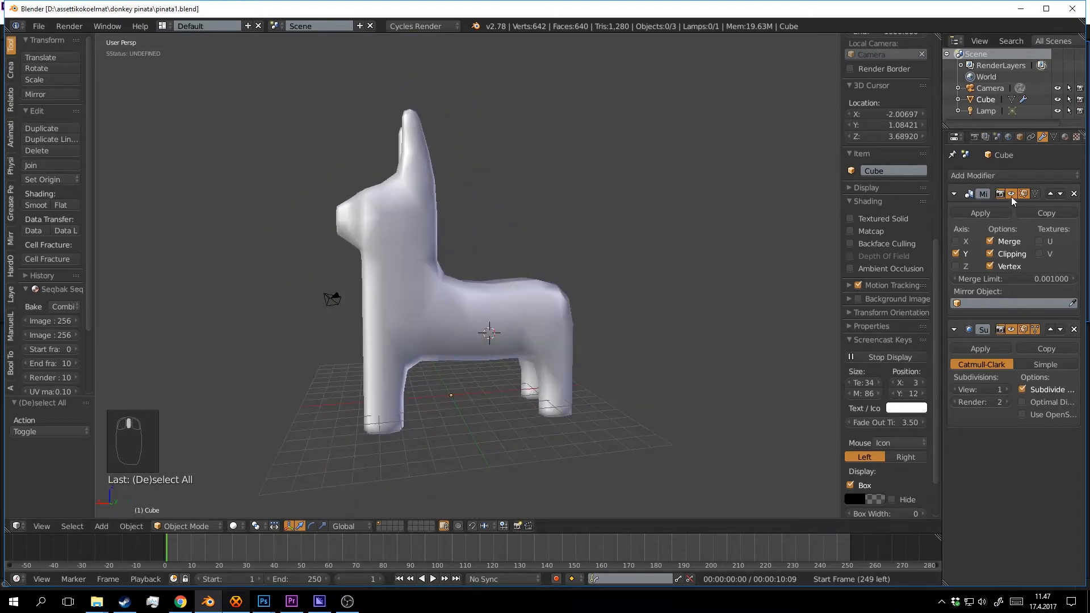
# Apply the Mirror and Subdivision Surface modifiers to the donkey mesh.
pyautogui.click(981, 213)
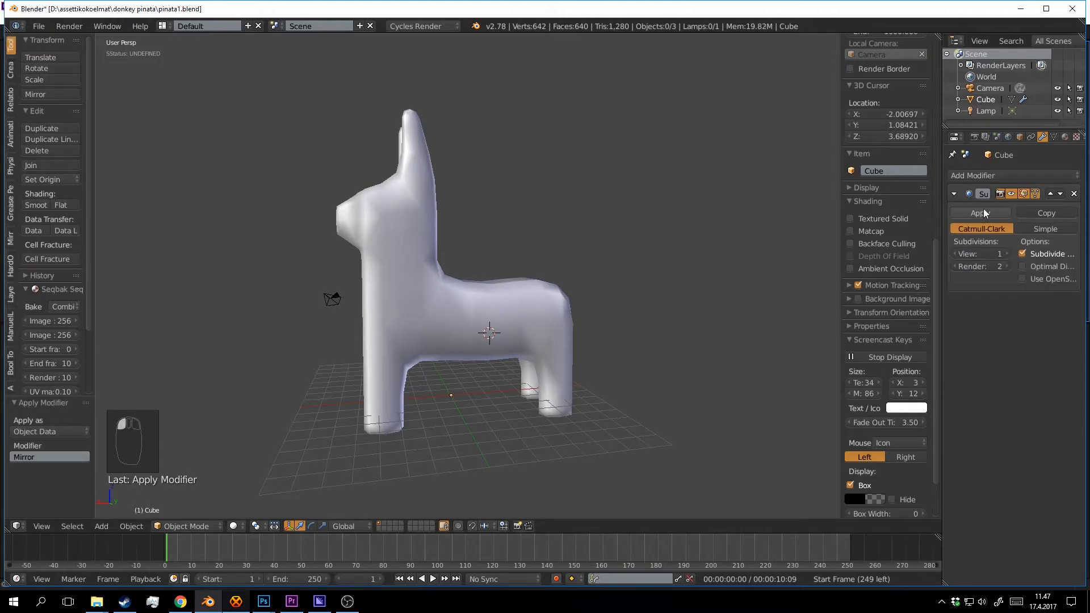
pyautogui.click(983, 210)
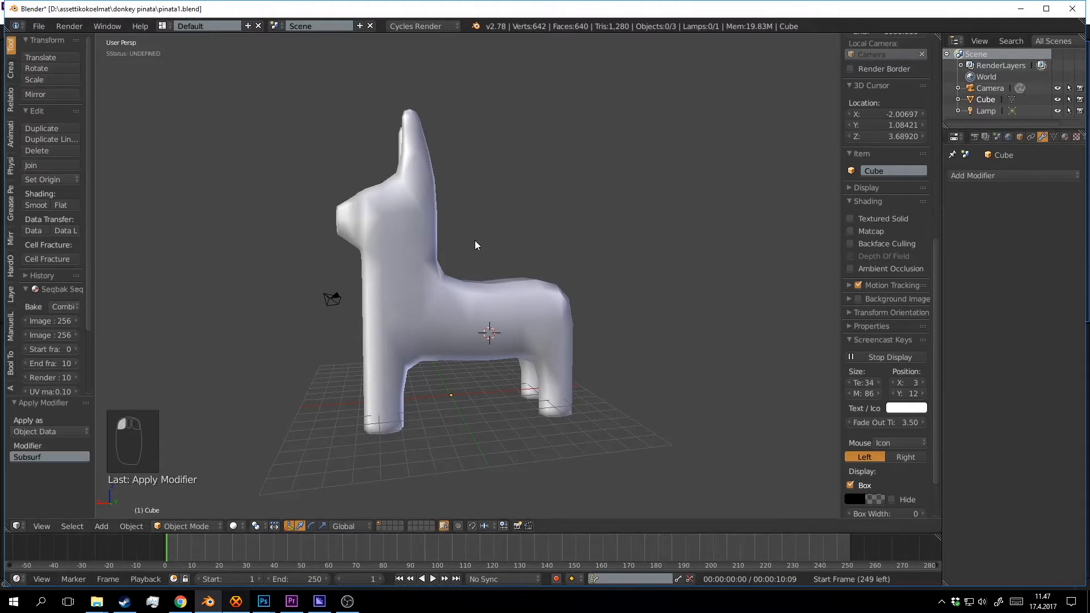
pyautogui.moveTo(475, 240); pyautogui.dragTo(510, 268, button='middle')
pyautogui.rightClick(479, 281)
pyautogui.scroll(2, 480, 282)
pyautogui.press('Tab')
pyautogui.scroll(-2, 488, 280)
pyautogui.scroll(2, 510, 267)
pyautogui.press('Tab')
# Select the entire donkey mesh and open the Smart UV Project options.
pyautogui.press('Tab')
pyautogui.press('a')
pyautogui.press('a')
pyautogui.press('a')
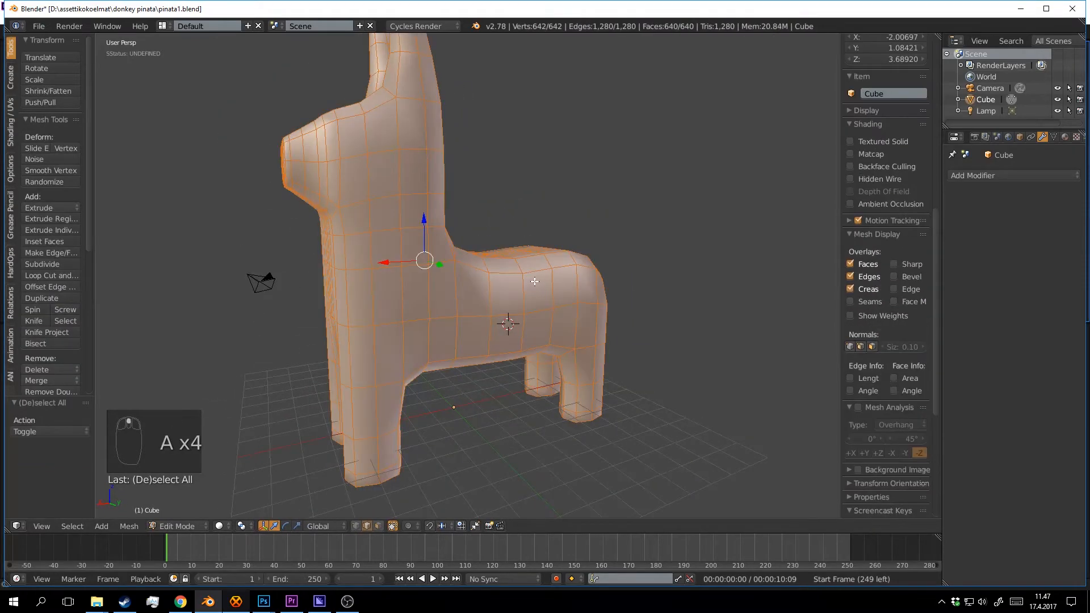
pyautogui.press('u')
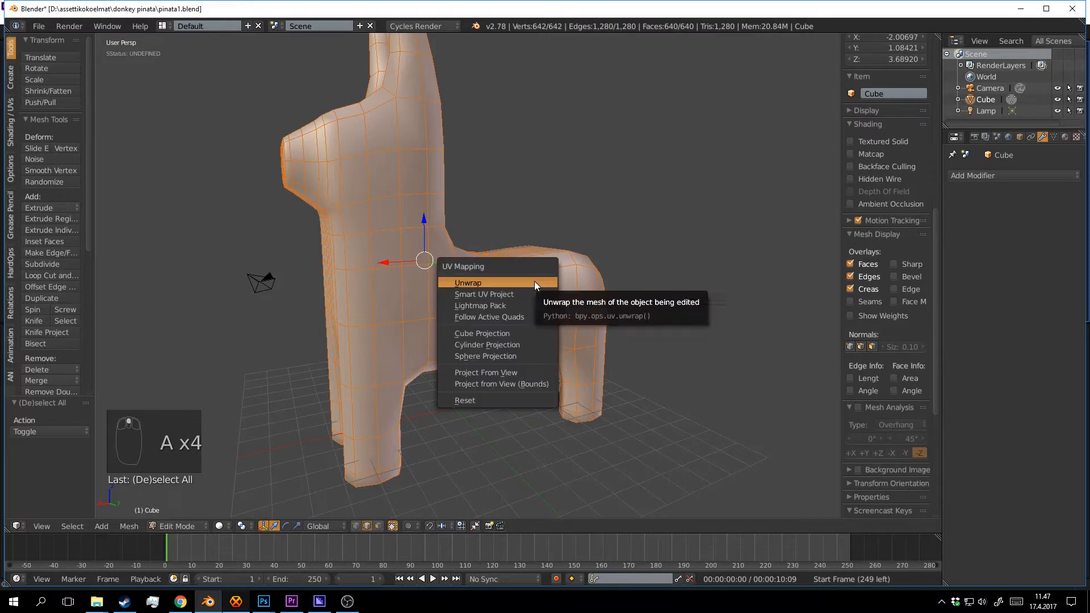
pyautogui.press('u')
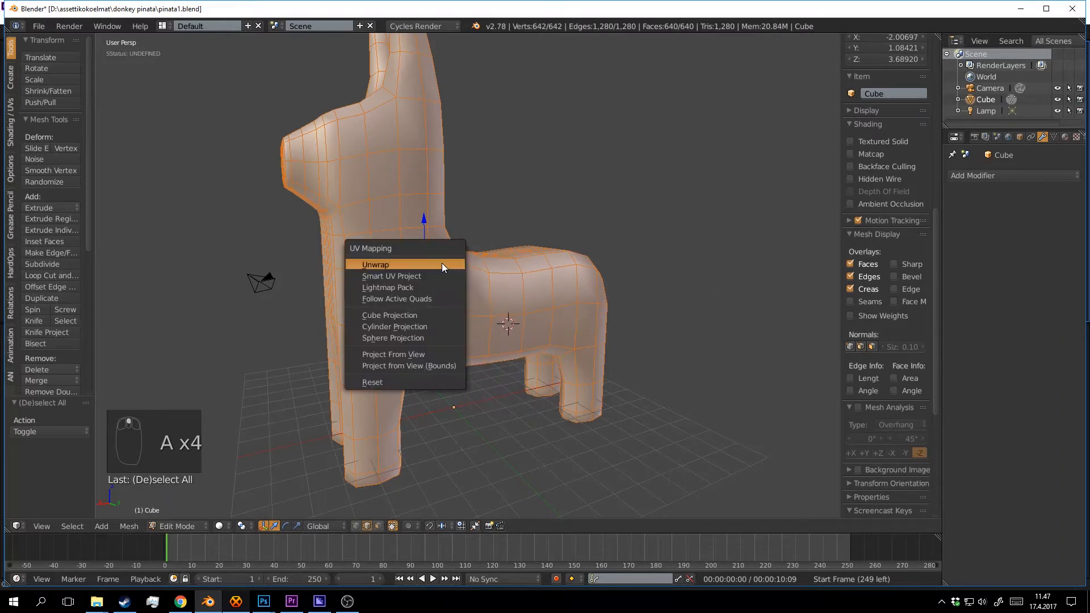
pyautogui.click(435, 275)
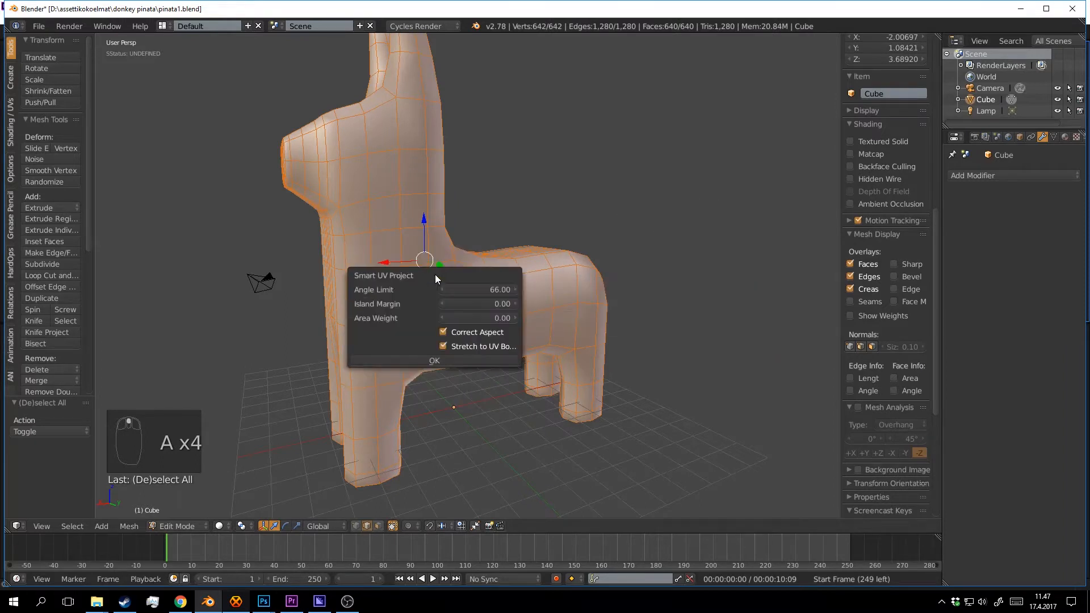
# Unwrap the mesh with Smart UV Project, using an Island Margin of 0.30 and an Area Weight of 0.30.
pyautogui.click(516, 304)
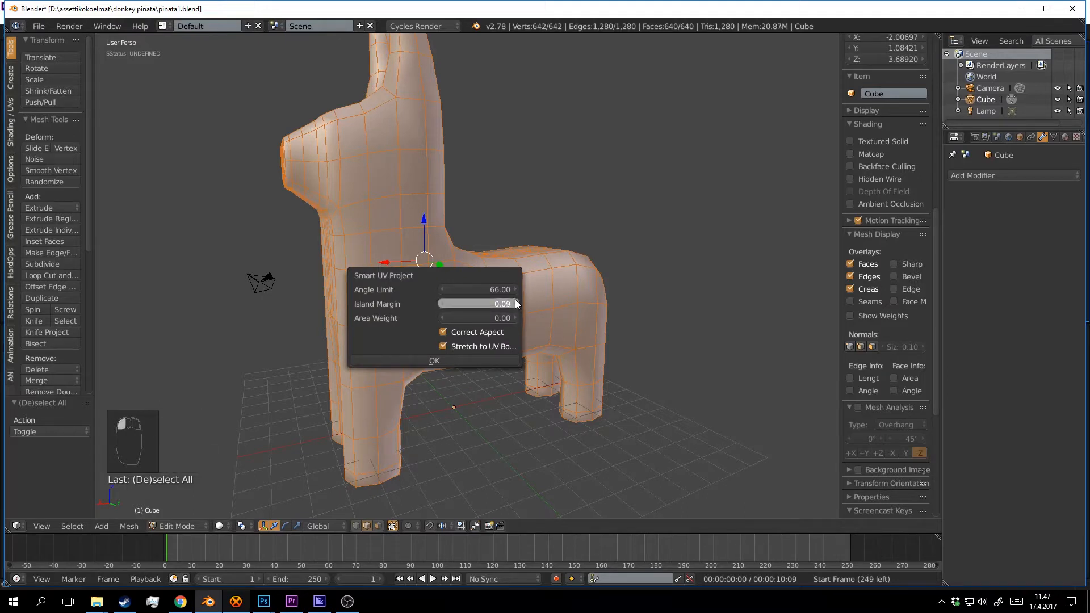
pyautogui.click(516, 304)
pyautogui.click(516, 304)
pyautogui.click(516, 304)
pyautogui.click(516, 315)
pyautogui.click(516, 315)
pyautogui.click(516, 315)
pyautogui.click(516, 315)
pyautogui.click(516, 315)
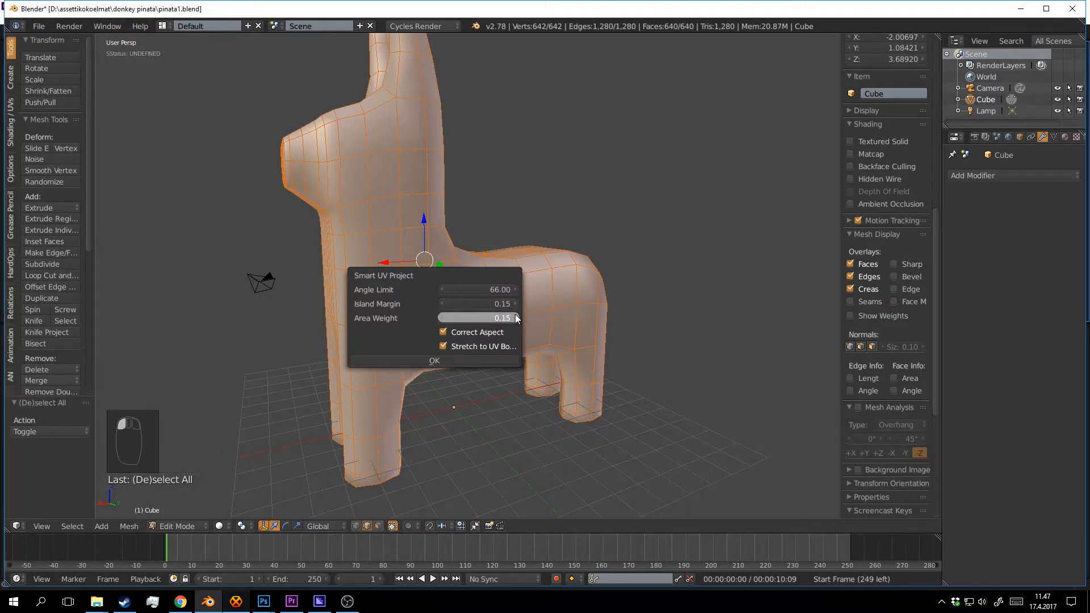
pyautogui.click(516, 315)
pyautogui.click(515, 314)
pyautogui.click(515, 302)
pyautogui.click(516, 304)
pyautogui.click(515, 304)
pyautogui.click(516, 304)
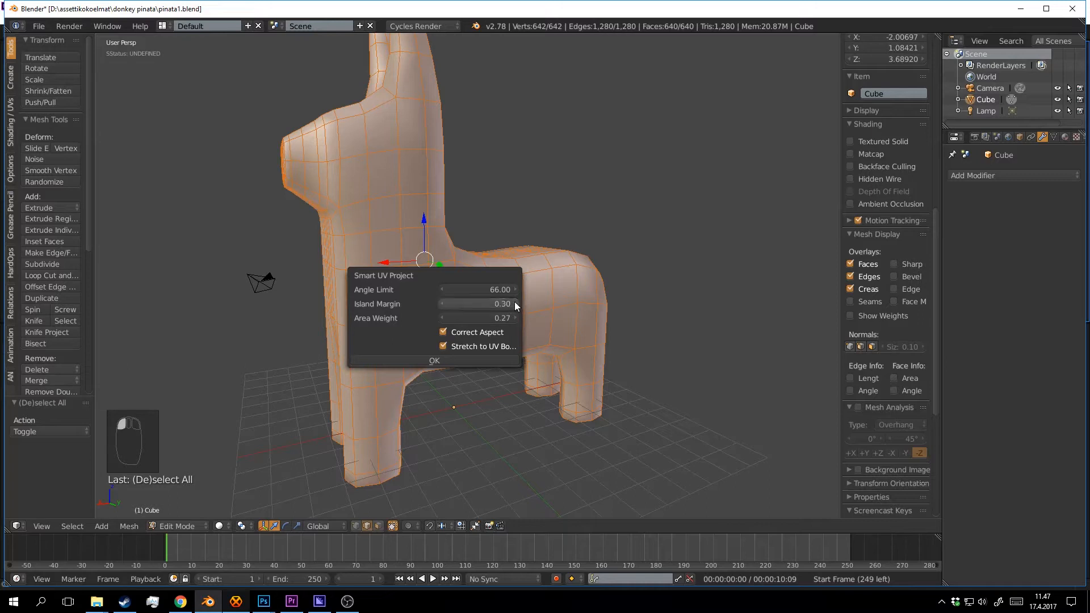
pyautogui.click(516, 303)
pyautogui.click(515, 317)
pyautogui.click(463, 363)
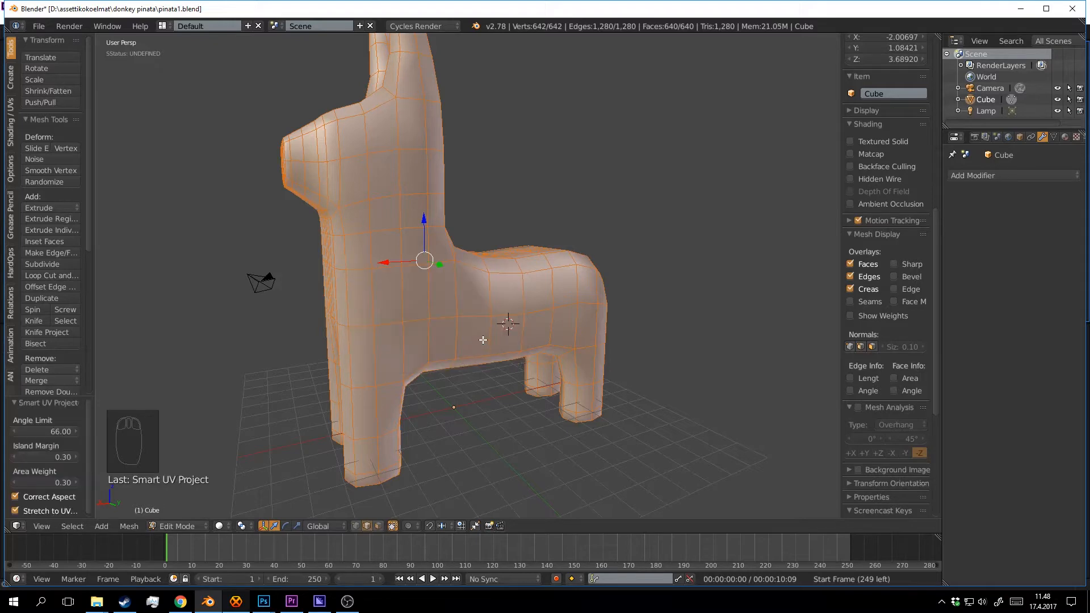
# Split the 3D view vertically and turn the new area into a UV/Image Editor.
pyautogui.scroll(-1, 482, 340)
pyautogui.moveTo(939, 37); pyautogui.dragTo(562, 147)
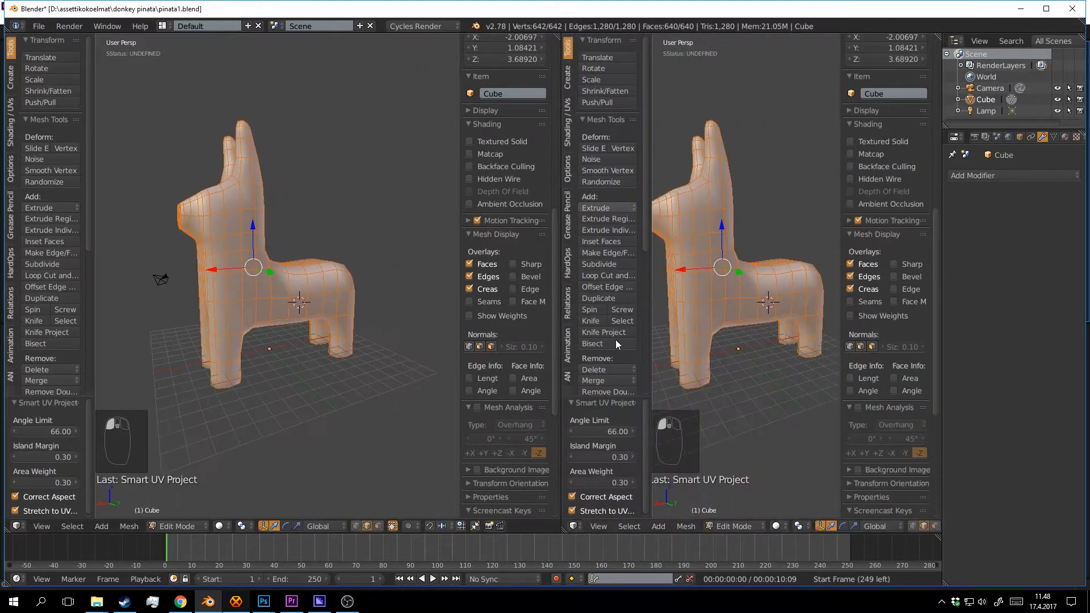
pyautogui.click(576, 527)
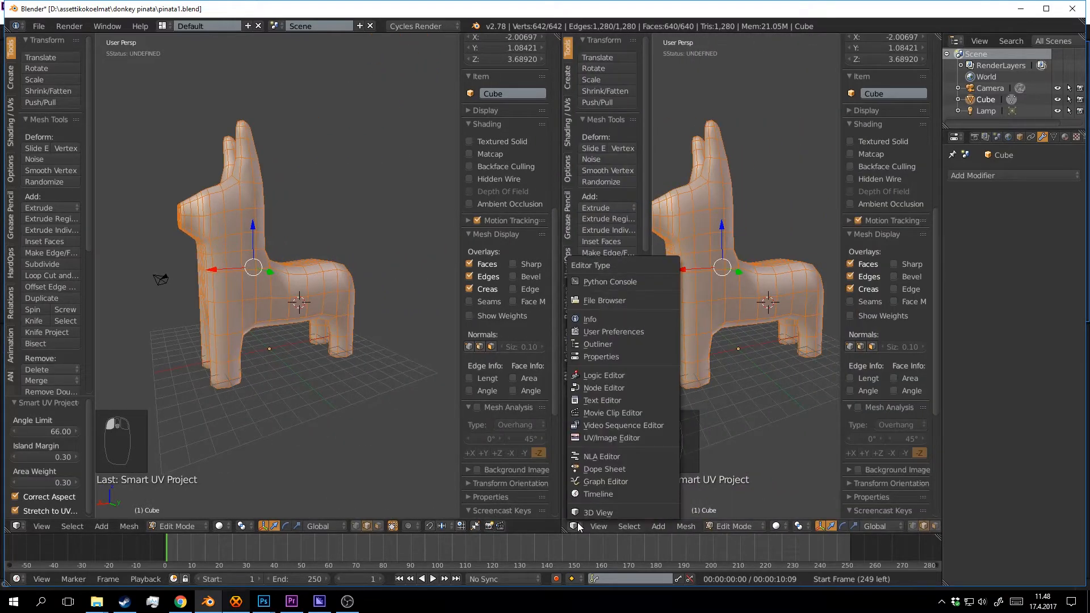
pyautogui.click(638, 437)
# Examine the unwrapped UV islands for their layout and spacing.
pyautogui.scroll(4, 718, 349)
pyautogui.scroll(-3, 782, 334)
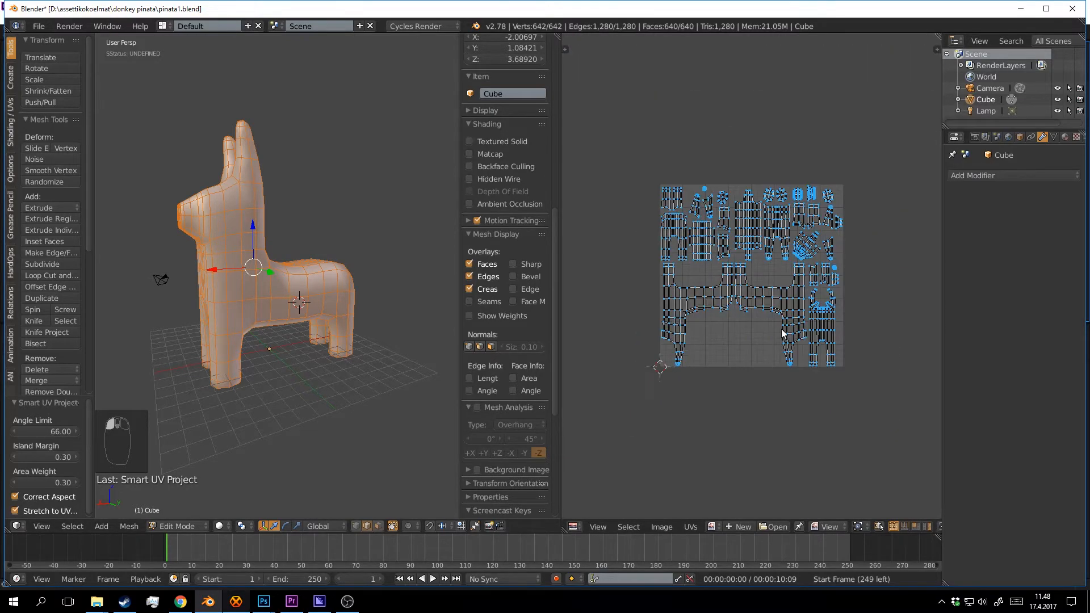
pyautogui.scroll(5, 783, 334)
pyautogui.moveTo(786, 292); pyautogui.dragTo(843, 219, button='middle')
pyautogui.scroll(1, 827, 235)
pyautogui.scroll(-4, 780, 368)
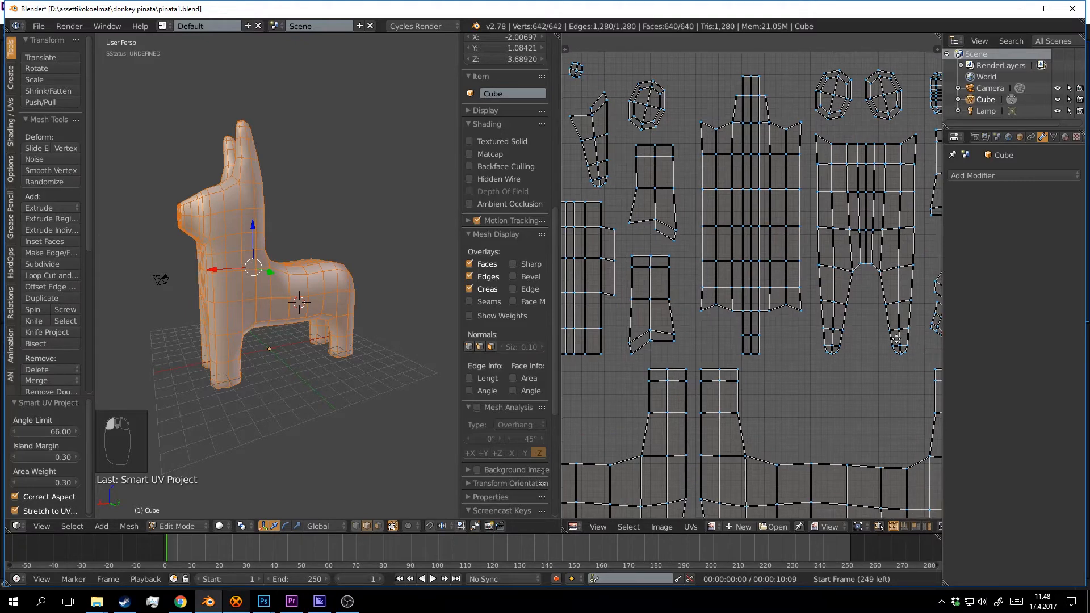
pyautogui.scroll(4, 728, 279)
pyautogui.moveTo(792, 291); pyautogui.dragTo(835, 211, button='middle')
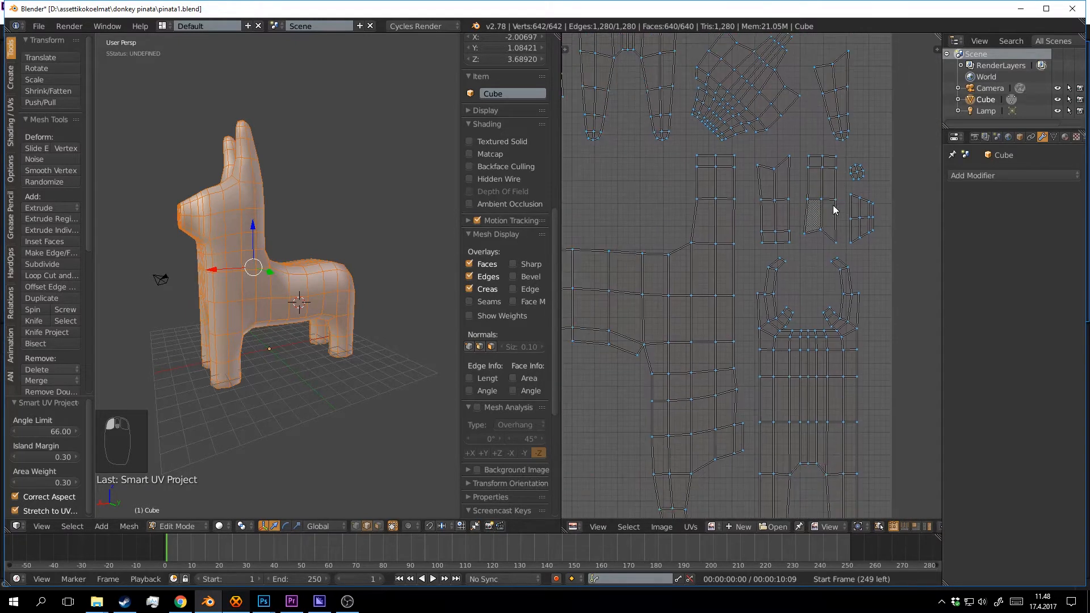
pyautogui.scroll(-1, 809, 269)
# Save the file with the new UV layout and return the donkey to Edit Mode.
pyautogui.moveTo(281, 311); pyautogui.dragTo(342, 277, button='middle')
pyautogui.press('Tab')
pyautogui.hotkey('ctrl', 's')
pyautogui.click(315, 300)
pyautogui.scroll(3, 350, 342)
pyautogui.press('Tab')
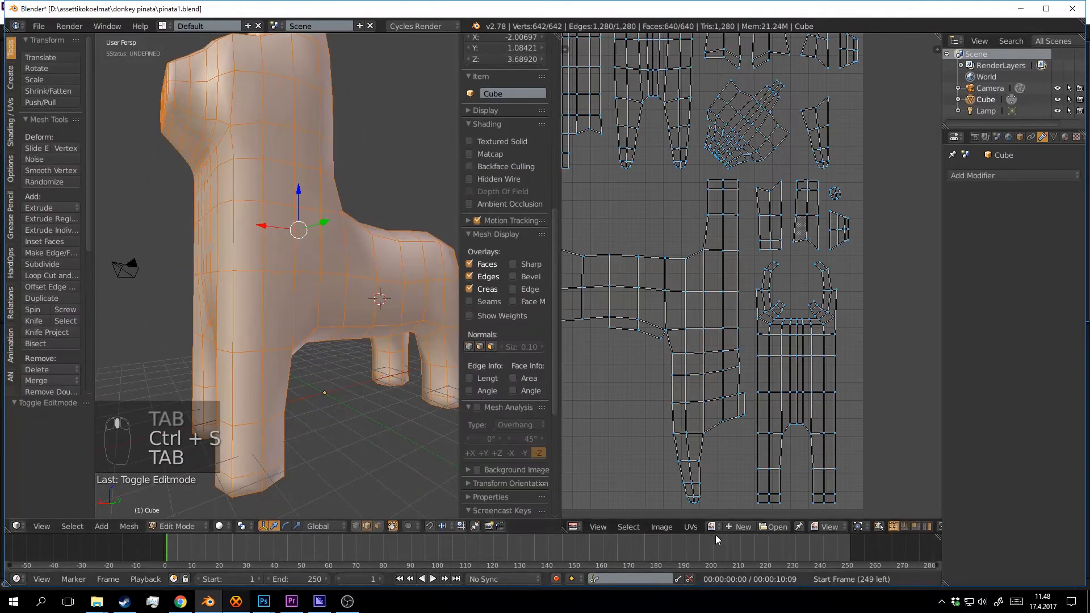
# Create a new 2048 × 2048 px image named Colors in the UV/Image Editor.
pyautogui.click(734, 527)
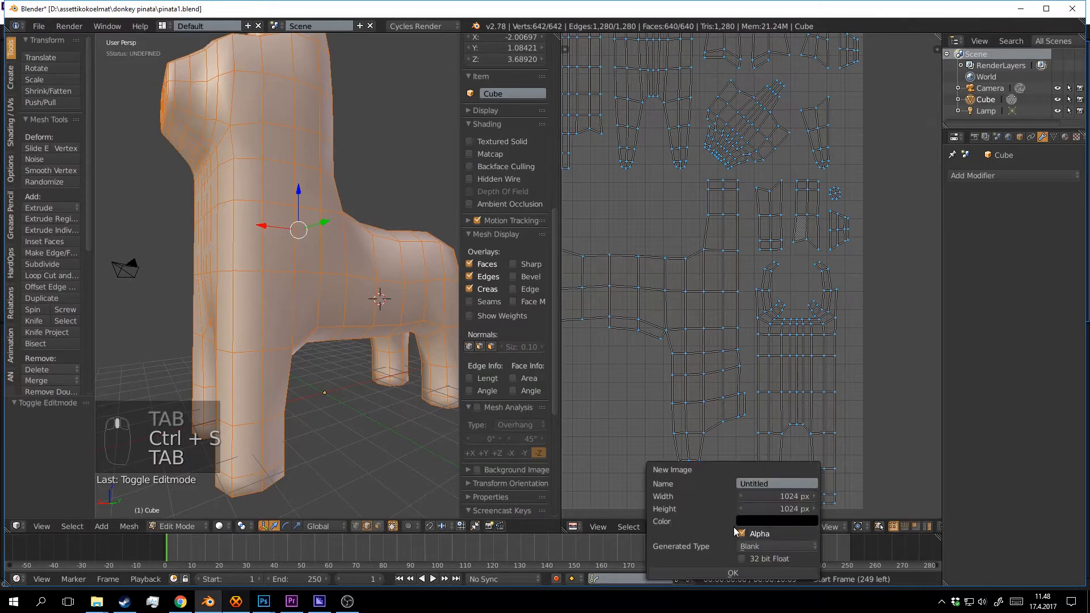
pyautogui.click(790, 495)
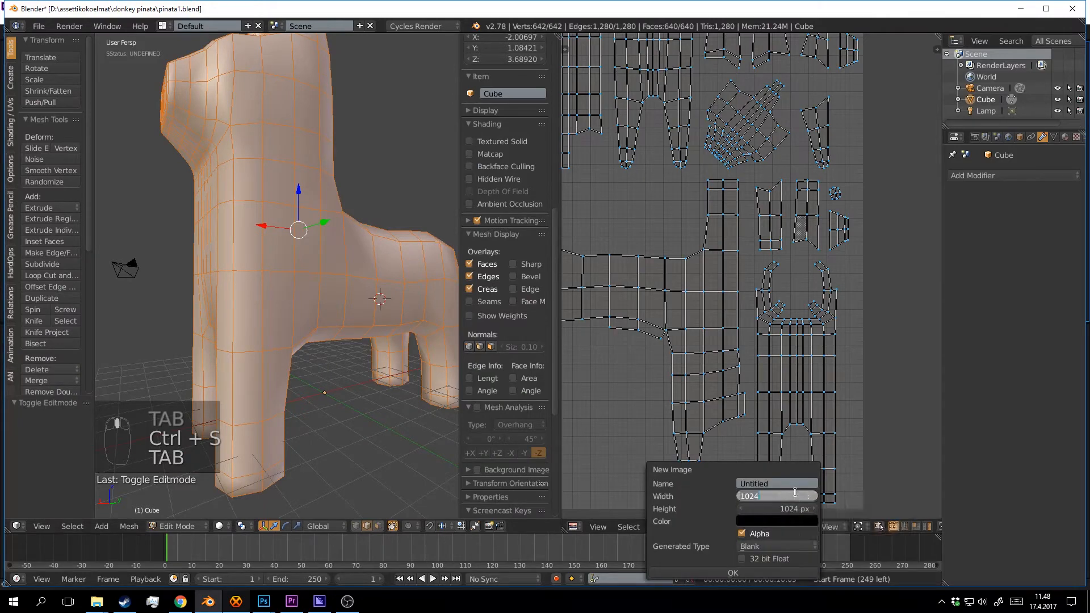
pyautogui.click(812, 465)
pyautogui.moveTo(794, 496); pyautogui.dragTo(794, 509)
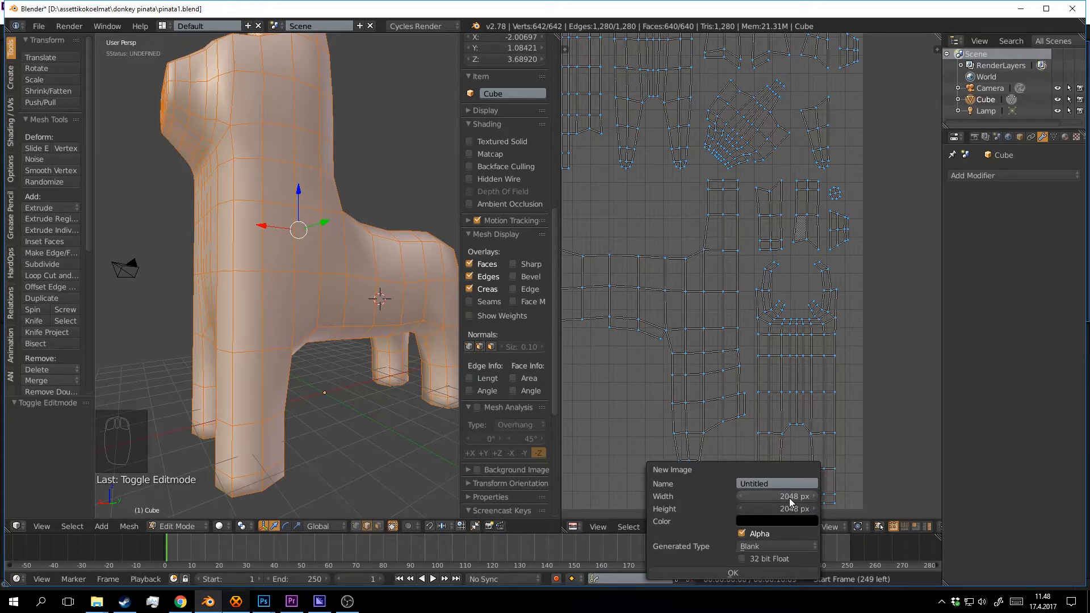
pyautogui.click(807, 484)
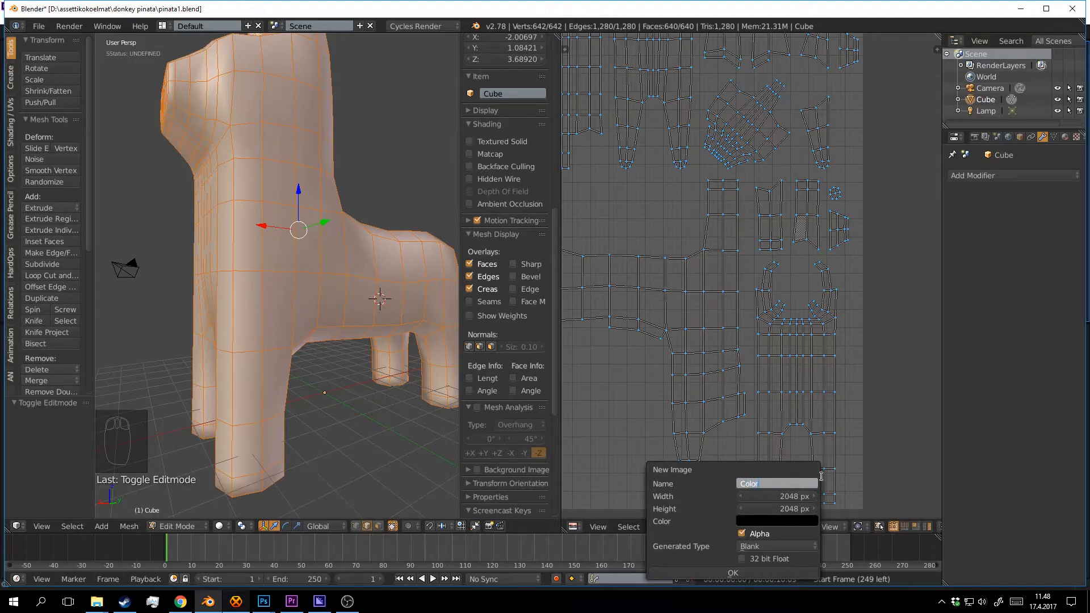
pyautogui.click(724, 572)
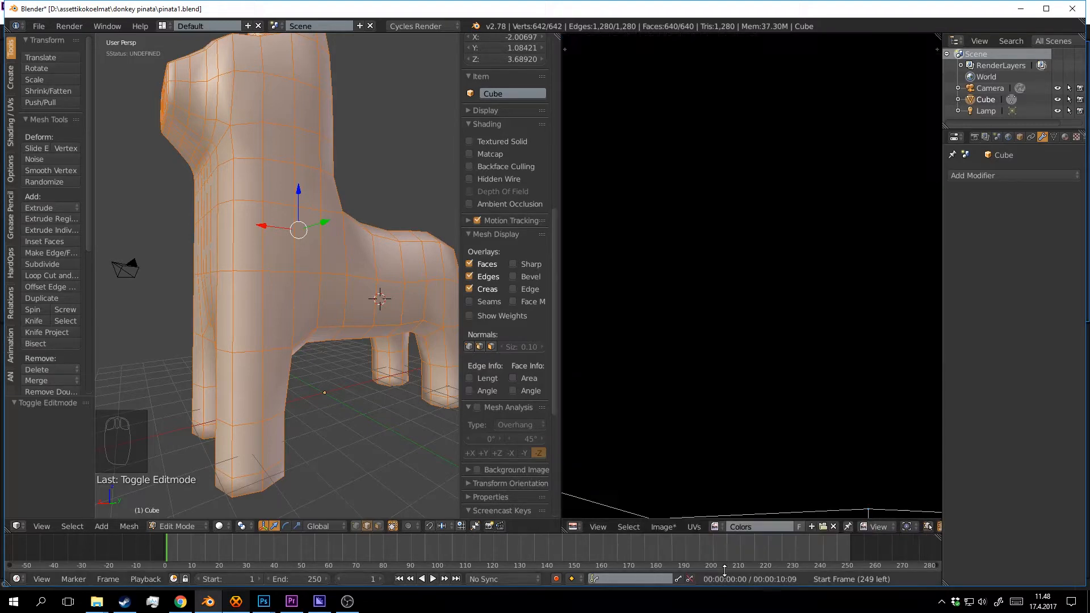
pyautogui.scroll(-3, 766, 351)
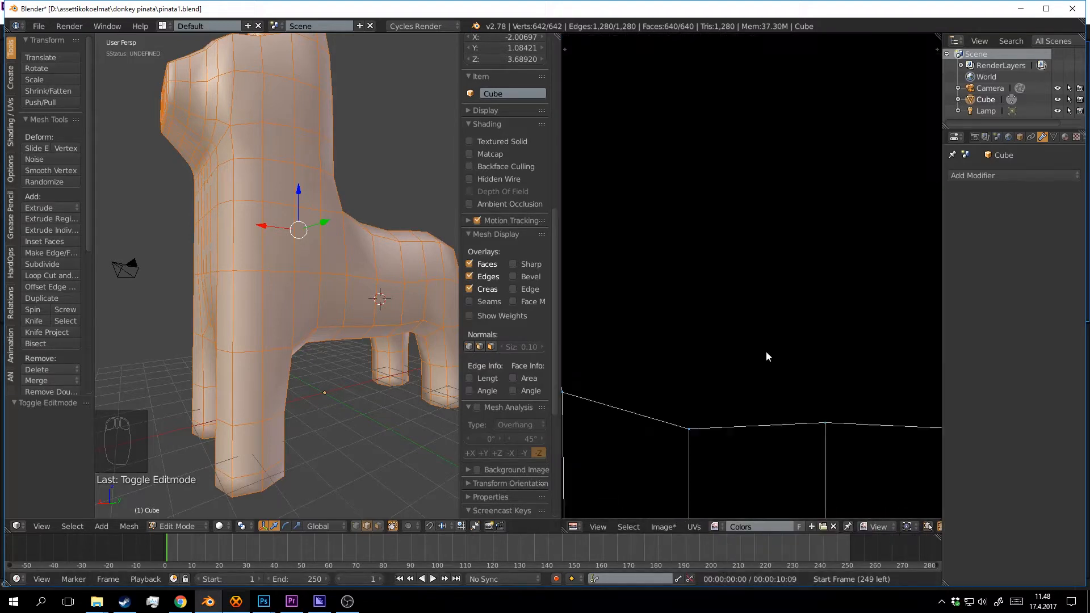
pyautogui.click(665, 529)
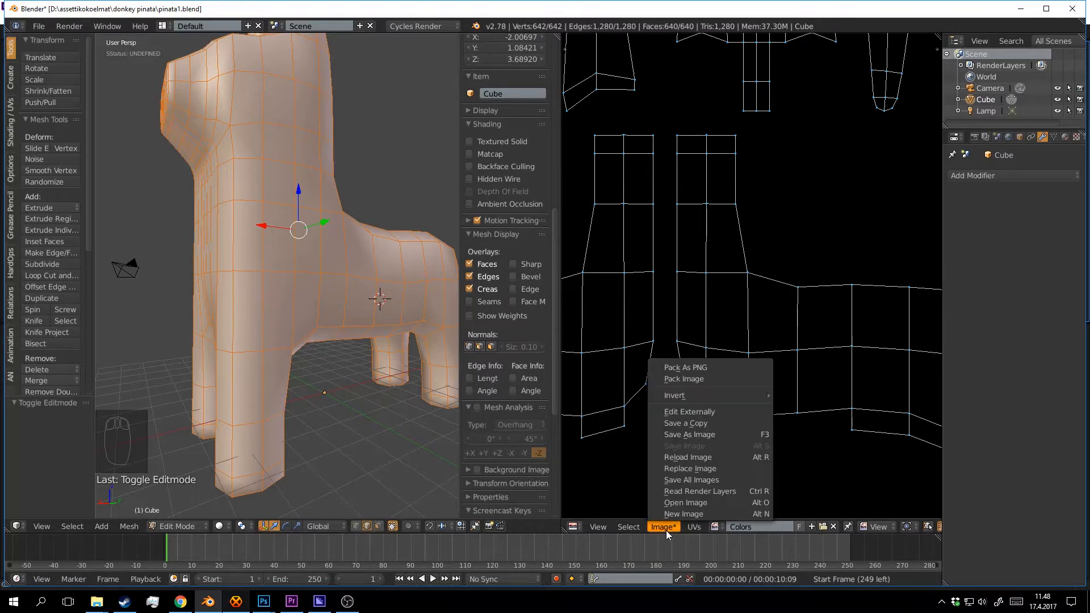
pyautogui.click(709, 426)
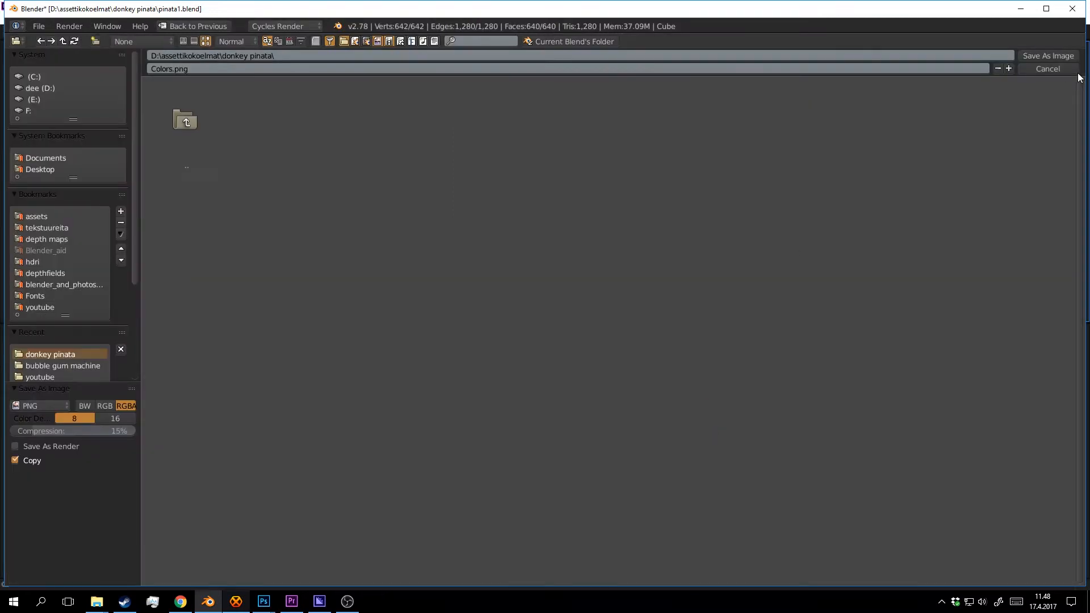
pyautogui.click(1061, 68)
# Save the new image as Colors.png in the donkey pinata folder.
pyautogui.click(664, 527)
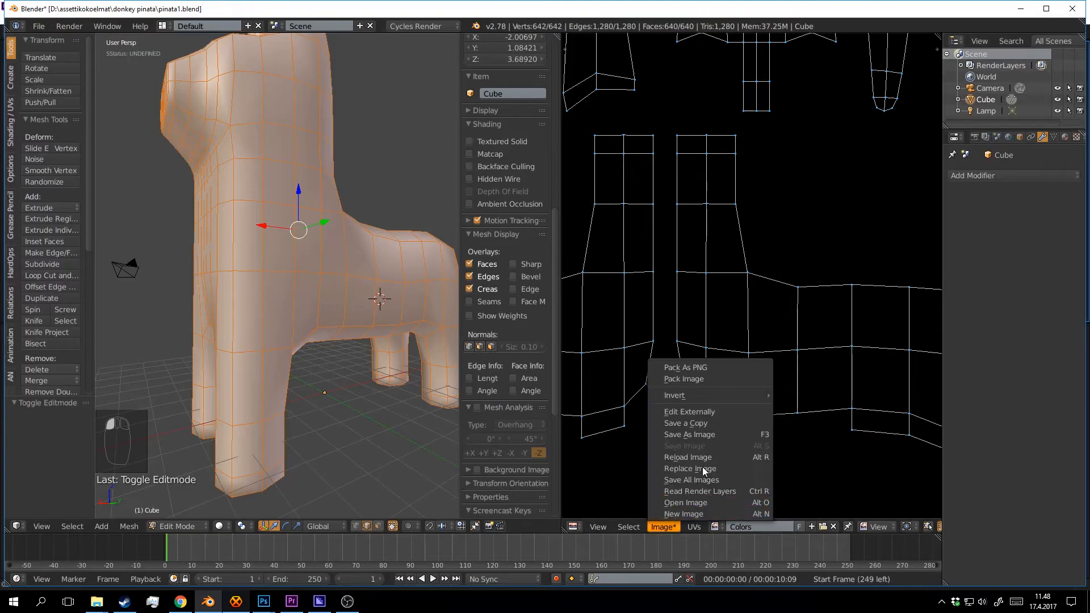
pyautogui.click(705, 433)
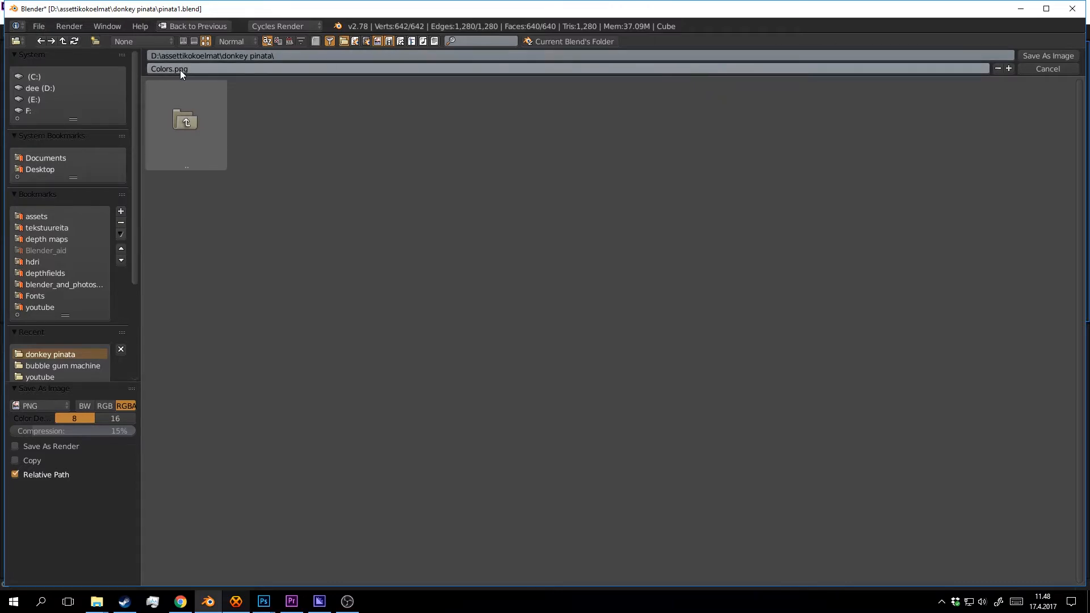
pyautogui.click(1048, 56)
pyautogui.scroll(-4, 666, 254)
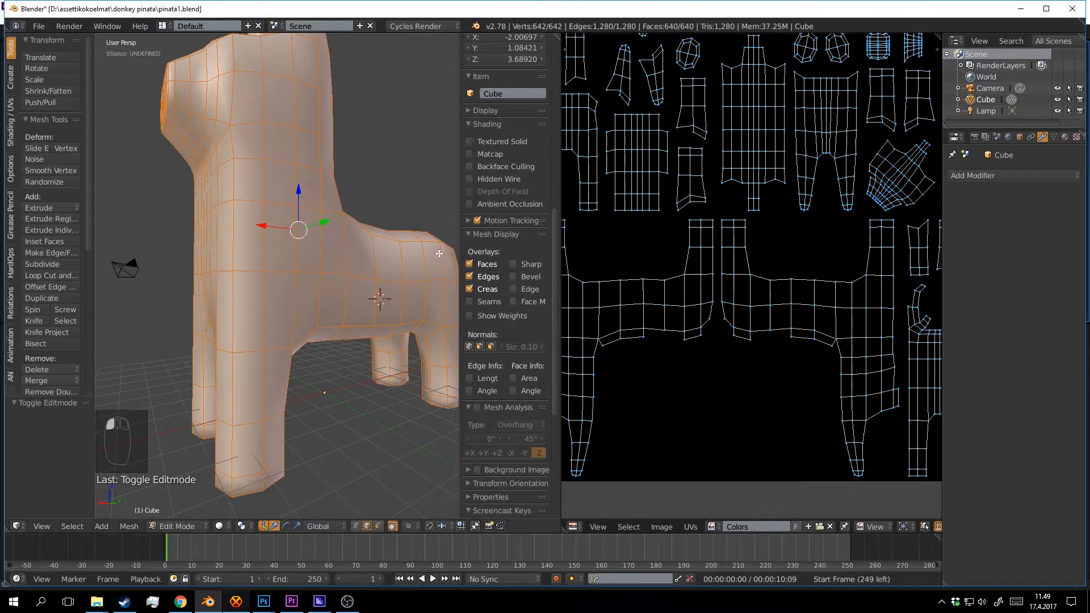
# Leave Edit Mode and put the donkey into Texture Paint mode.
pyautogui.keyDown('shift'); pyautogui.moveTo(438, 253); pyautogui.dragTo(464, 239, button='middle'); pyautogui.keyUp('shift')
pyautogui.scroll(-4, 283, 250)
pyautogui.scroll(3, 318, 253)
pyautogui.moveTo(331, 253); pyautogui.dragTo(363, 278, button='middle')
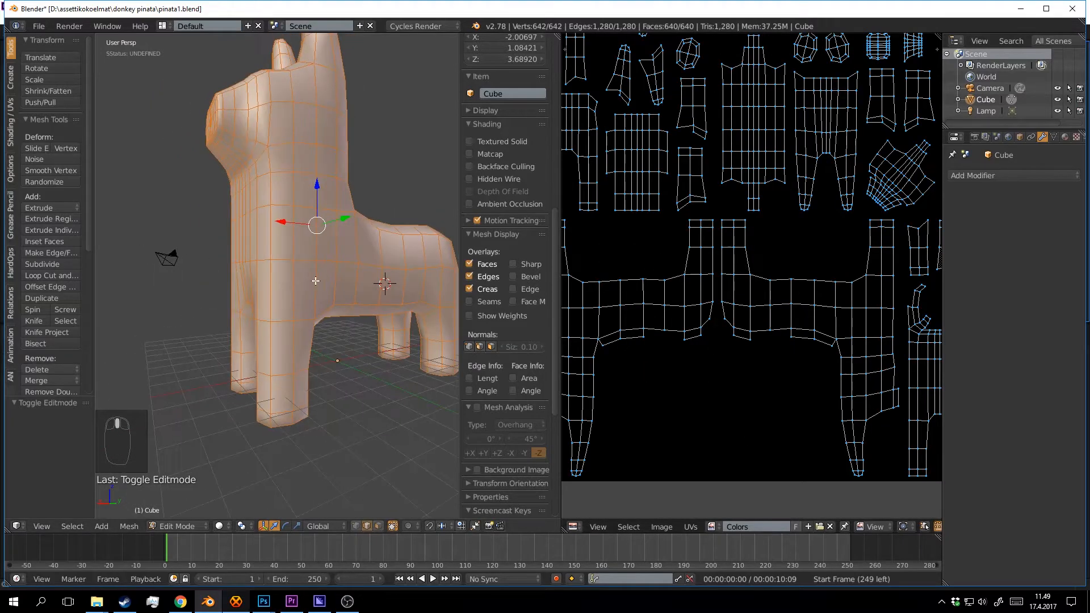
pyautogui.press('Tab')
pyautogui.click(187, 526)
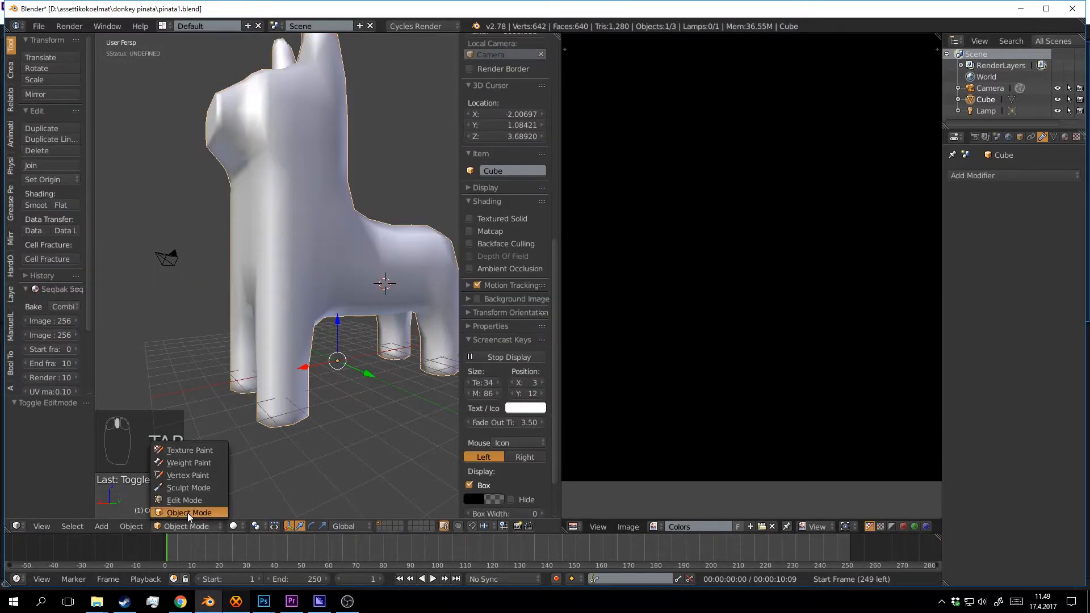
pyautogui.click(195, 452)
pyautogui.moveTo(326, 393); pyautogui.dragTo(314, 390, button='middle')
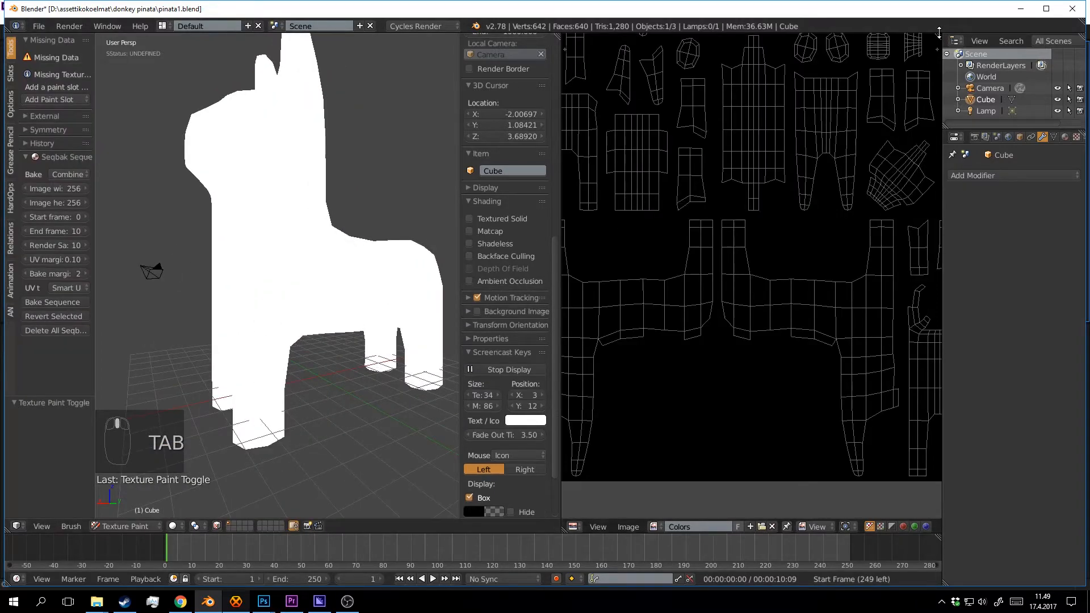
# Split the UV/Image Editor horizontally and turn the upper area into a Node Editor.
pyautogui.moveTo(940, 35); pyautogui.dragTo(670, 264)
pyautogui.click(573, 260)
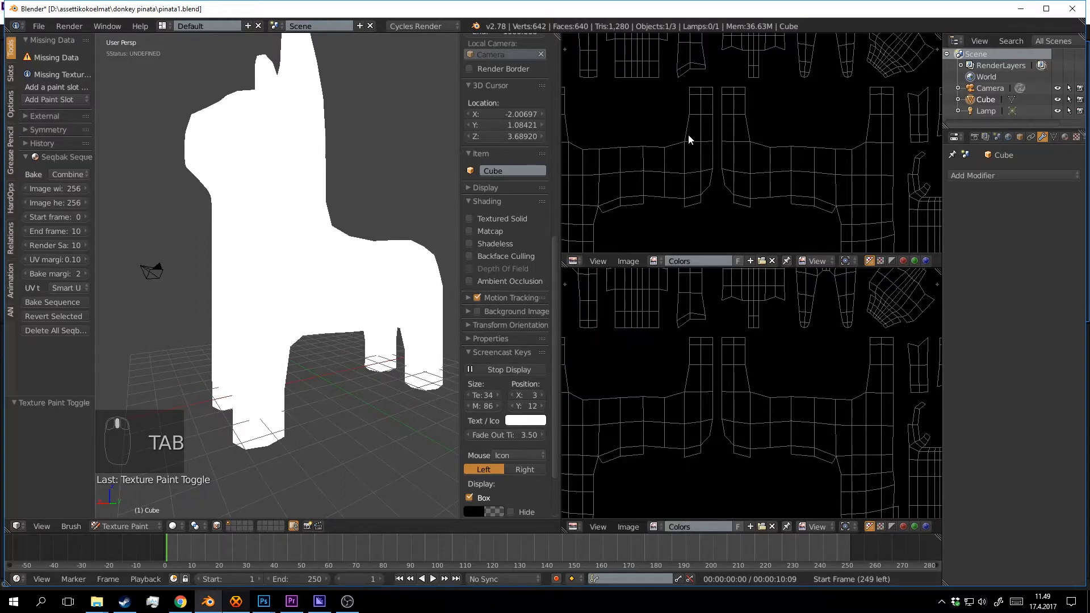
pyautogui.click(573, 261)
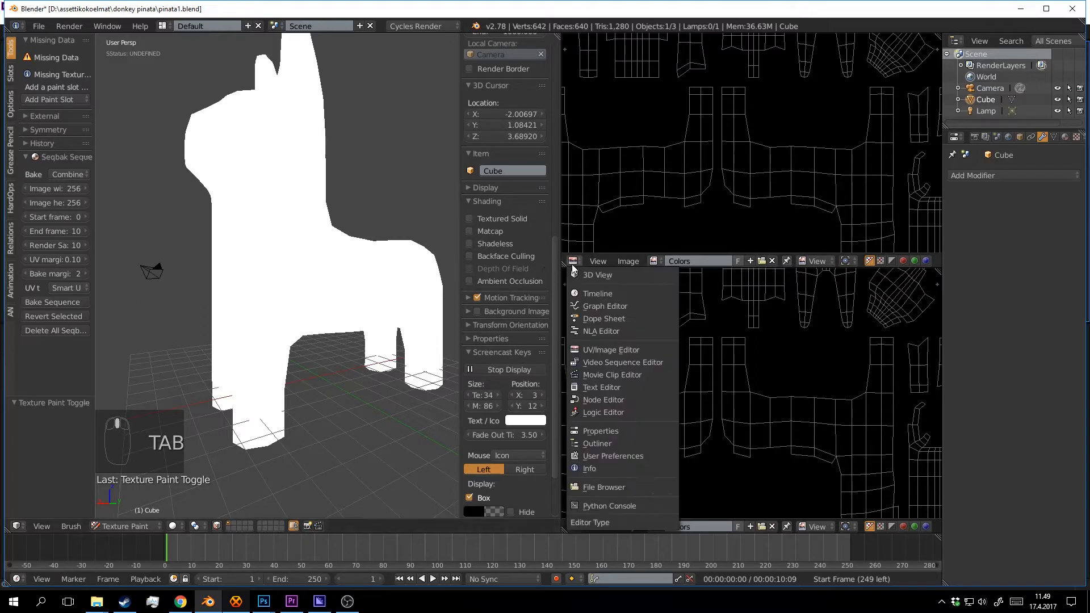
pyautogui.click(622, 400)
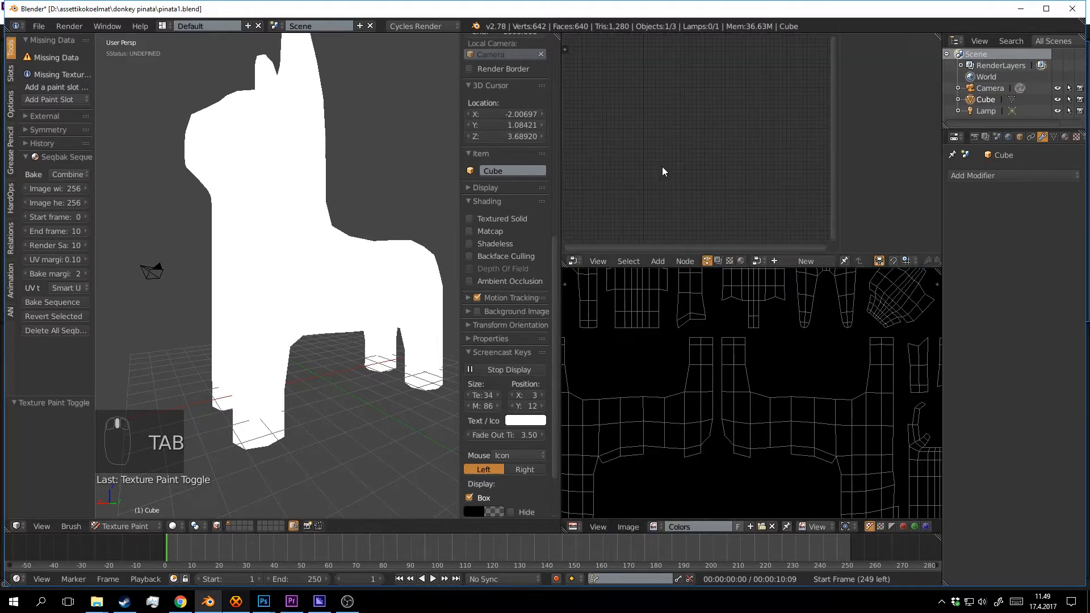
# Enable nodes for the donkey's material and link a new Image Texture's Color output to the Diffuse BSDF Color input.
pyautogui.click(743, 260)
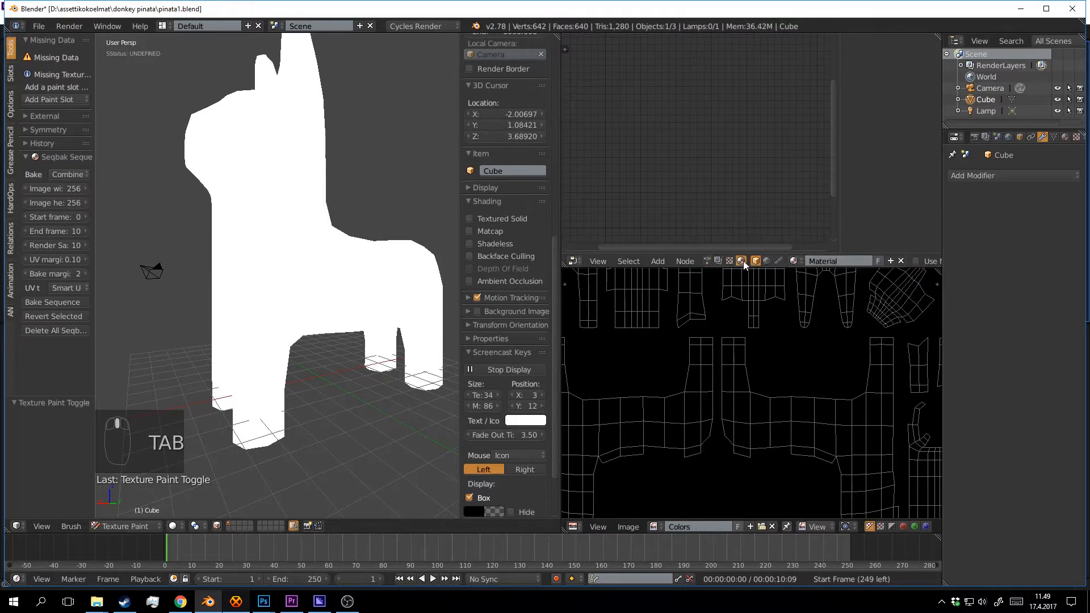
pyautogui.click(917, 260)
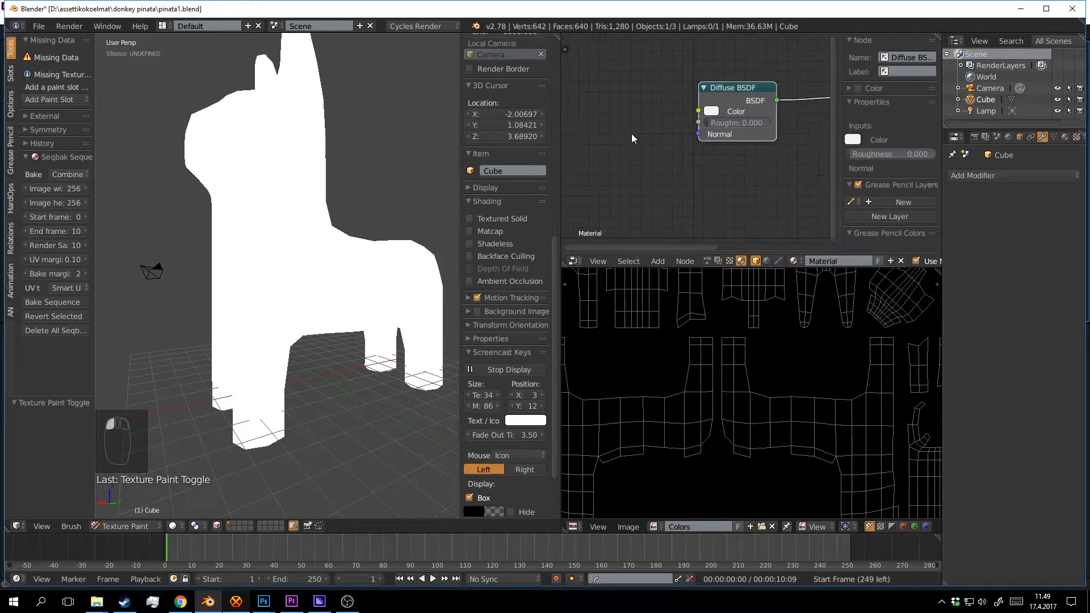
pyautogui.press('space')
pyautogui.write('im')
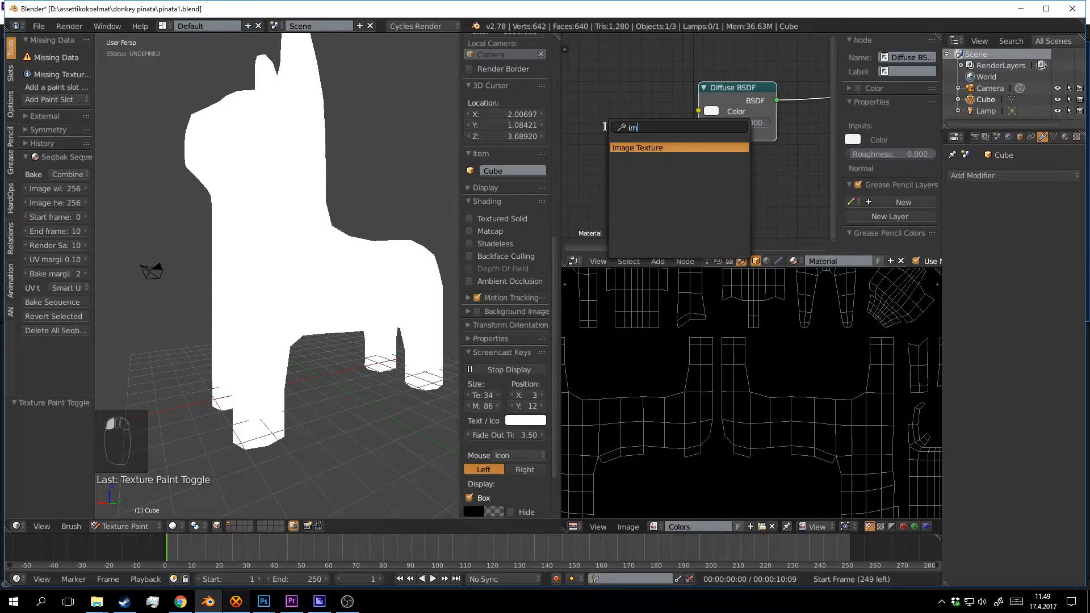
pyautogui.press('Return')
pyautogui.click(592, 100)
pyautogui.moveTo(645, 113); pyautogui.dragTo(697, 111)
pyautogui.scroll(-1, 658, 203)
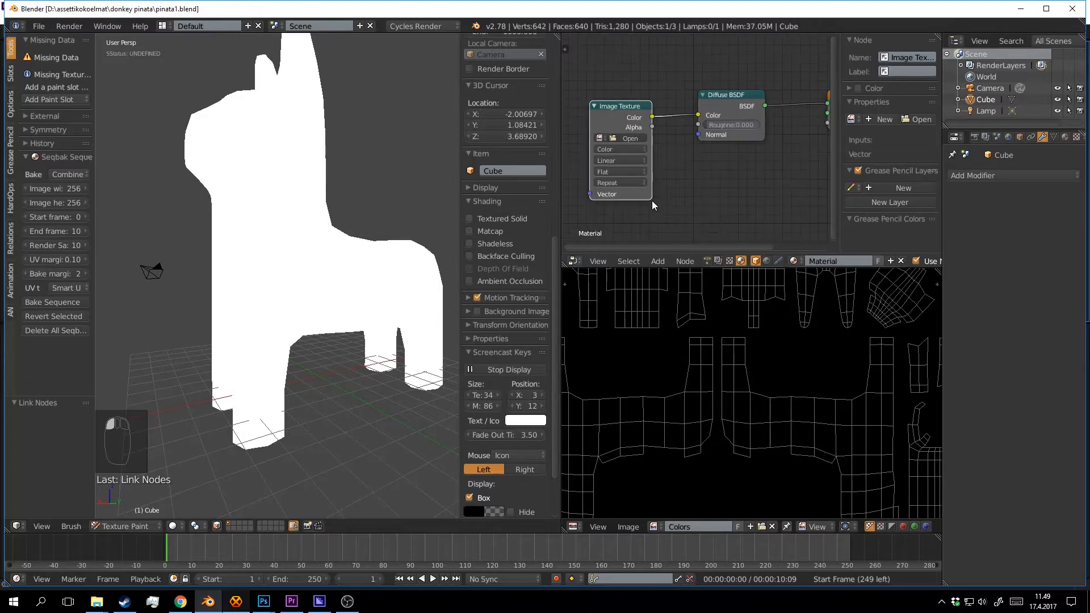
pyautogui.moveTo(652, 200); pyautogui.dragTo(688, 200, button='middle')
# Assign the Colors image to the Image Texture node and save the file.
pyautogui.click(664, 112)
pyautogui.click(635, 140)
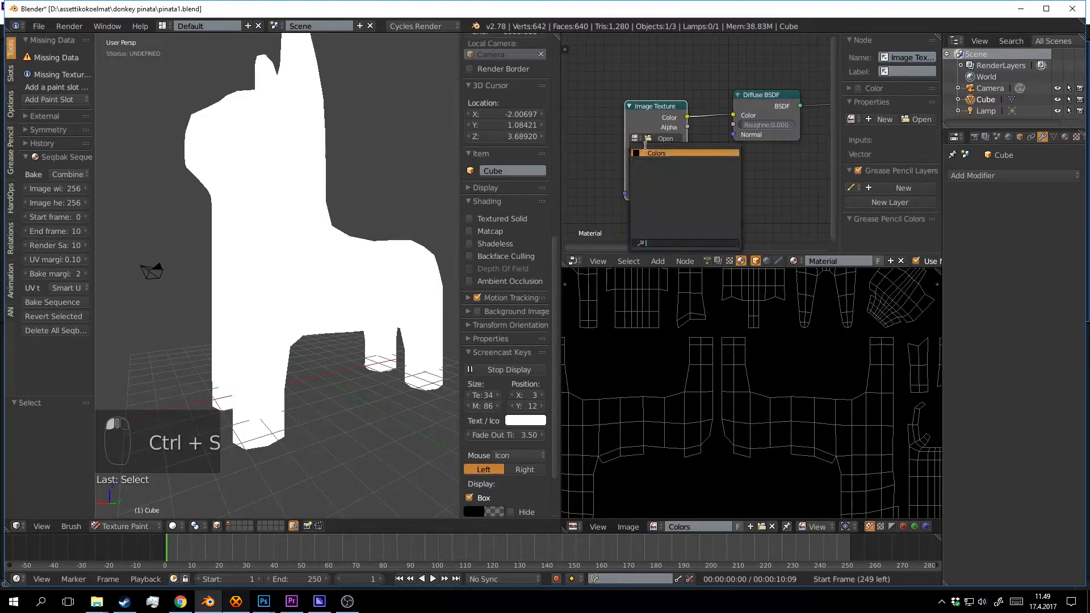
pyautogui.click(658, 151)
pyautogui.scroll(1, 750, 171)
pyautogui.hotkey('ctrl', 's')
# Try a white brush stroke across the donkey's side and undo it.
pyautogui.moveTo(399, 229); pyautogui.dragTo(382, 305, button='middle')
pyautogui.moveTo(383, 305); pyautogui.dragTo(159, 314)
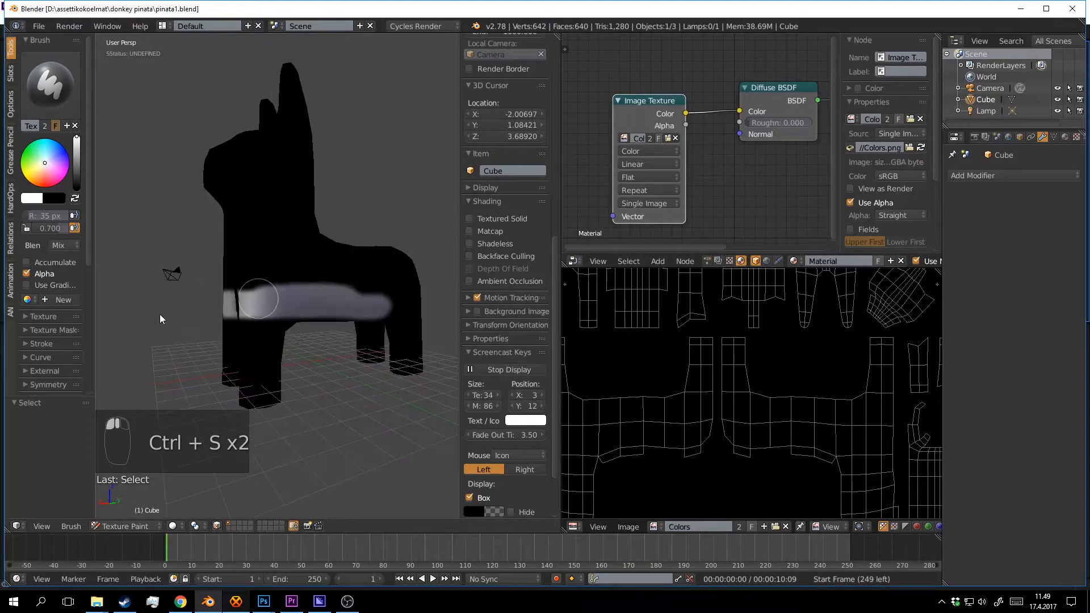
pyautogui.moveTo(296, 327)
pyautogui.mouseDown(button='middle')
pyautogui.moveTo(380, 321)
pyautogui.moveTo(340, 311)
pyautogui.mouseUp(button='middle')
pyautogui.hotkey('ctrl', 'z')
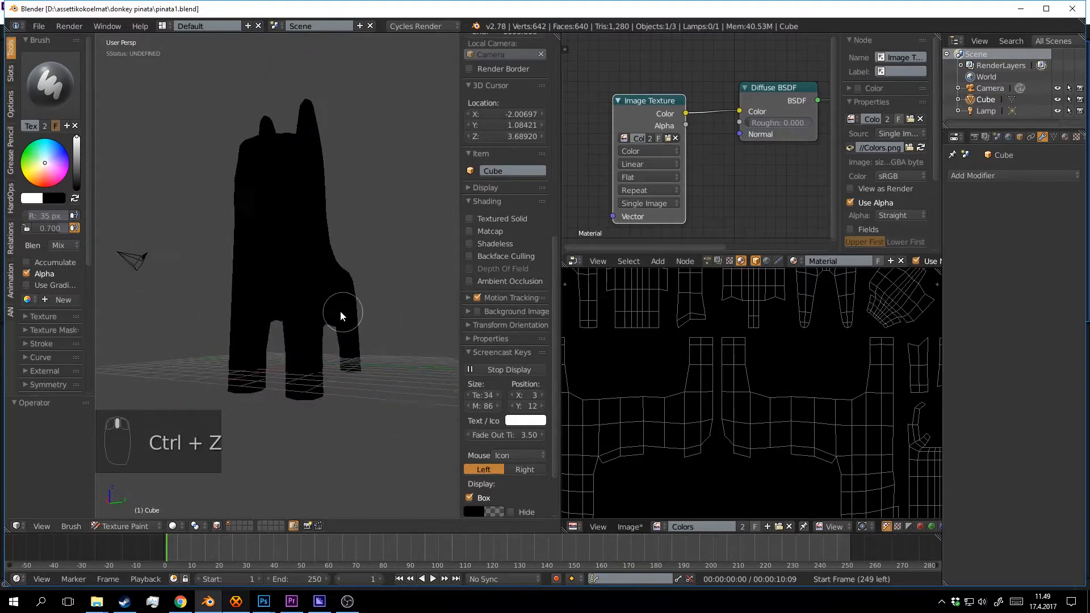
# Widen the tool shelf and disable Occlude, Cull and Normal in the Project Paint options.
pyautogui.scroll(3, 340, 312)
pyautogui.moveTo(95, 148); pyautogui.dragTo(122, 148)
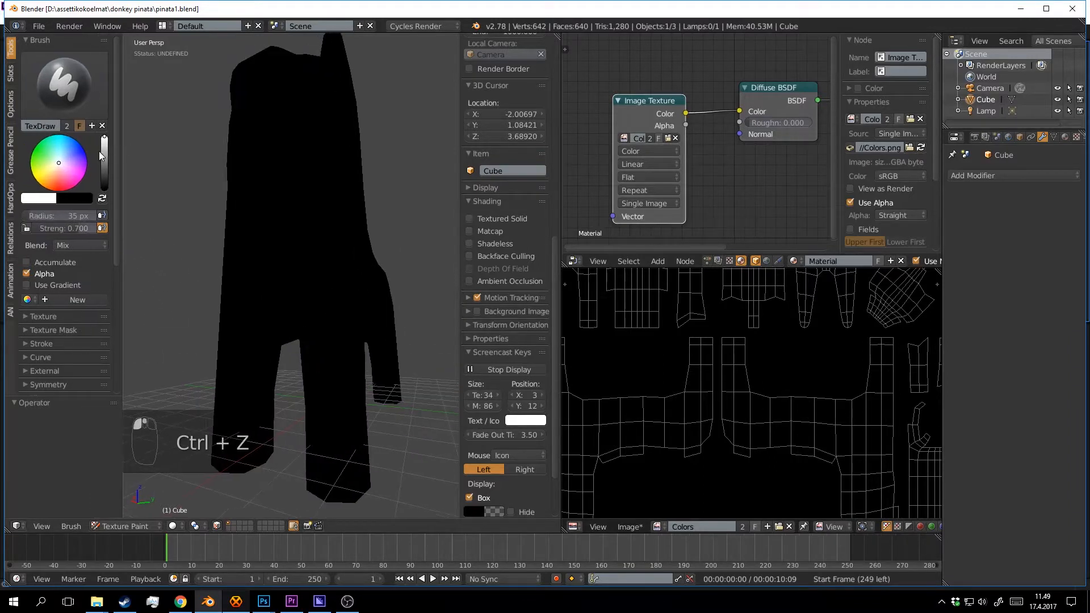
pyautogui.click(10, 100)
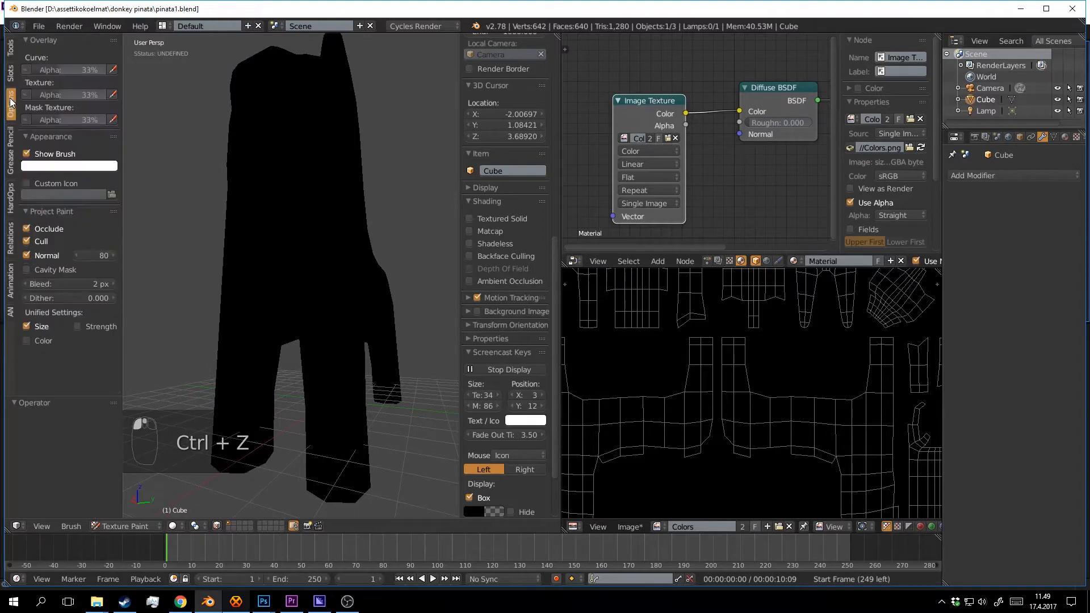
pyautogui.click(10, 49)
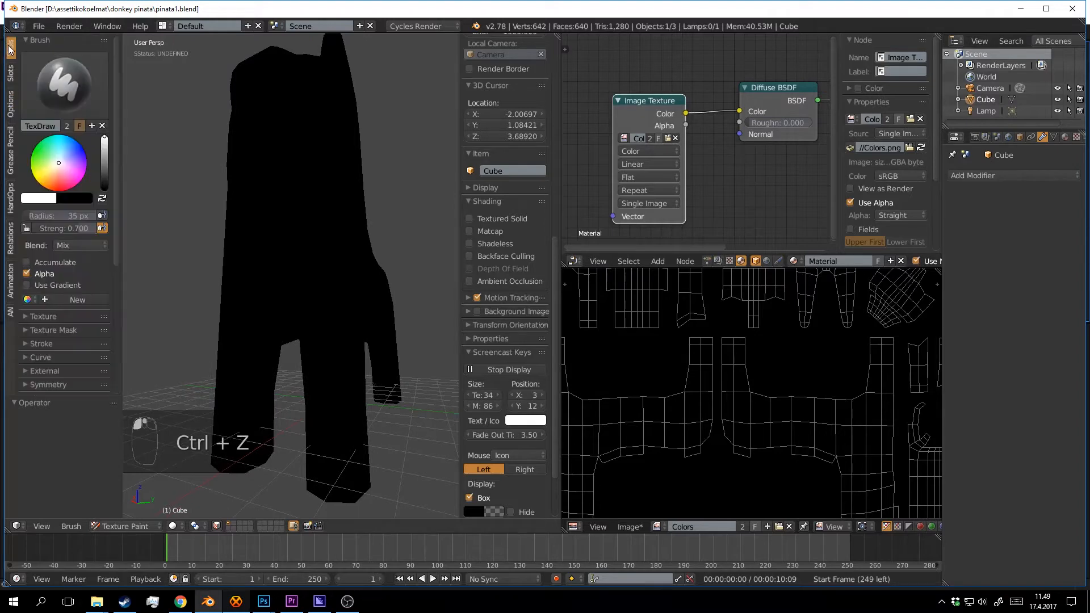
pyautogui.click(11, 105)
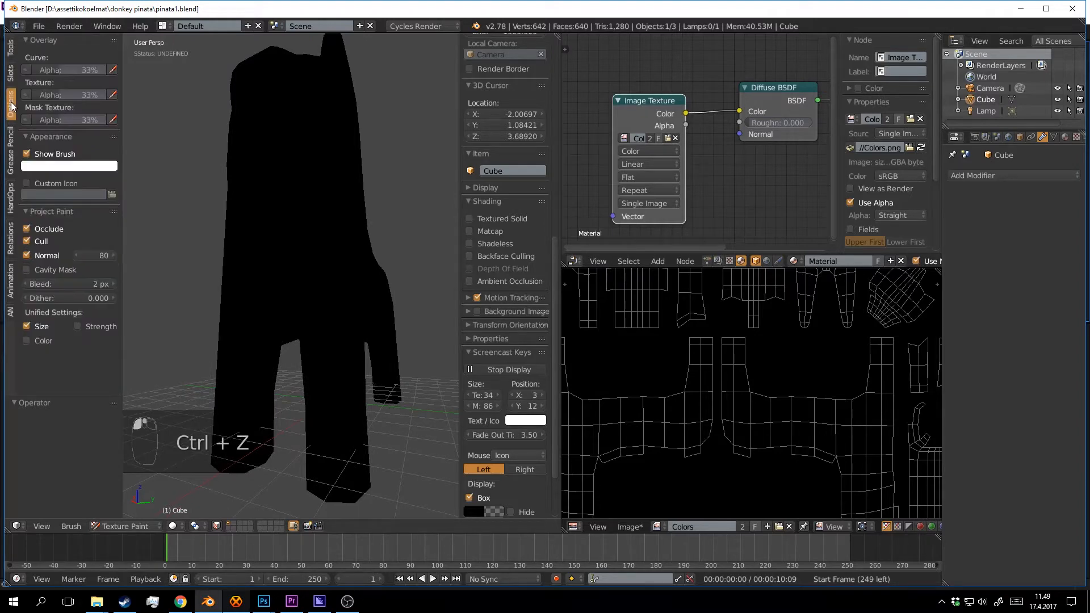
pyautogui.click(46, 228)
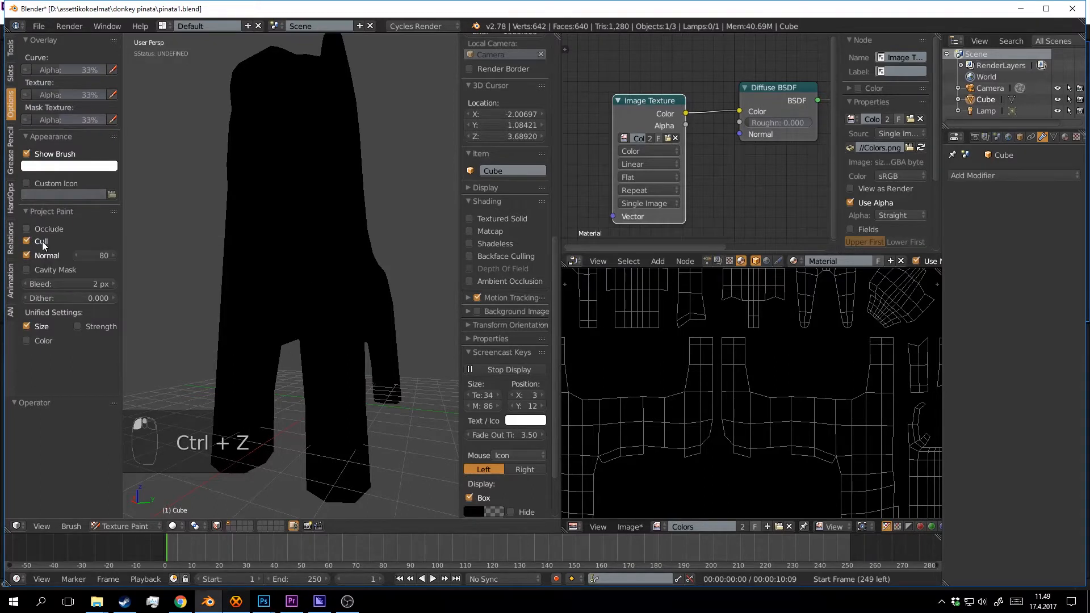
pyautogui.click(41, 241)
pyautogui.click(42, 255)
# Test whether brush strokes paint through to the far side of the donkey, undoing each stroke.
pyautogui.moveTo(319, 319)
pyautogui.mouseDown(button='middle')
pyautogui.moveTo(313, 304)
pyautogui.moveTo(368, 326)
pyautogui.mouseUp(button='middle')
pyautogui.moveTo(368, 326)
pyautogui.mouseDown()
pyautogui.moveTo(271, 319)
pyautogui.moveTo(391, 328)
pyautogui.mouseUp()
pyautogui.moveTo(390, 328)
pyautogui.mouseDown(button='middle')
pyautogui.moveTo(255, 324)
pyautogui.moveTo(251, 285)
pyautogui.moveTo(220, 311)
pyautogui.moveTo(328, 339)
pyautogui.moveTo(336, 273)
pyautogui.mouseUp(button='middle')
pyautogui.hotkey('ctrl', 'z')
pyautogui.moveTo(337, 272)
pyautogui.mouseDown()
pyautogui.moveTo(334, 257)
pyautogui.moveTo(351, 251)
pyautogui.mouseUp()
pyautogui.moveTo(351, 251)
pyautogui.mouseDown(button='middle')
pyautogui.moveTo(241, 325)
pyautogui.moveTo(343, 301)
pyautogui.moveTo(352, 254)
pyautogui.moveTo(291, 298)
pyautogui.moveTo(346, 246)
pyautogui.moveTo(316, 258)
pyautogui.mouseUp(button='middle')
pyautogui.hotkey('ctrl', 'z')
# Show the donkey from the front in orthographic projection, framed close enough for painting.
pyautogui.press('KP_1')
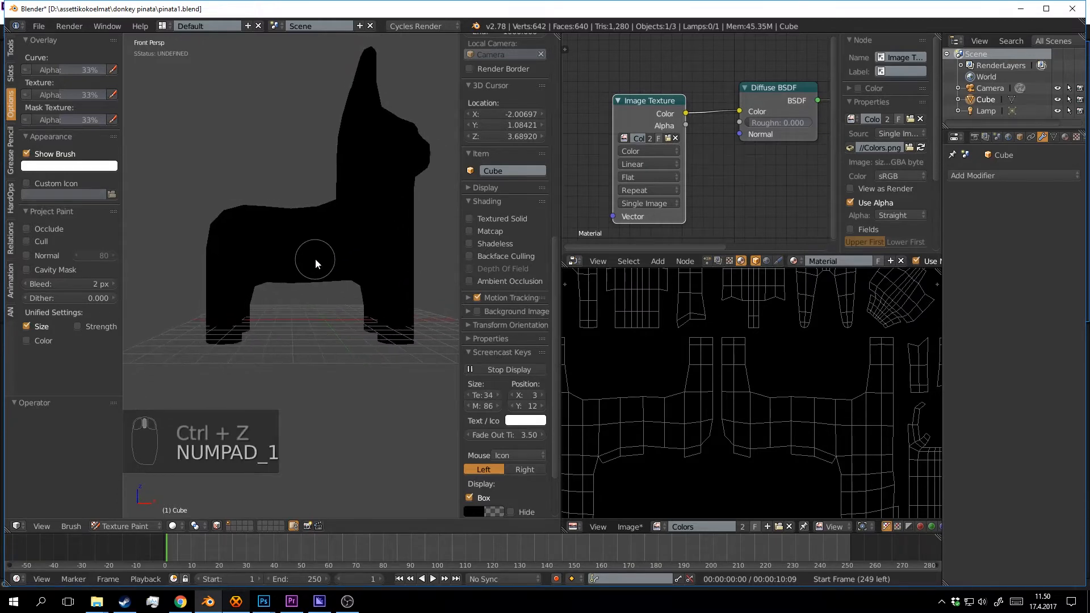
pyautogui.press('KP_5')
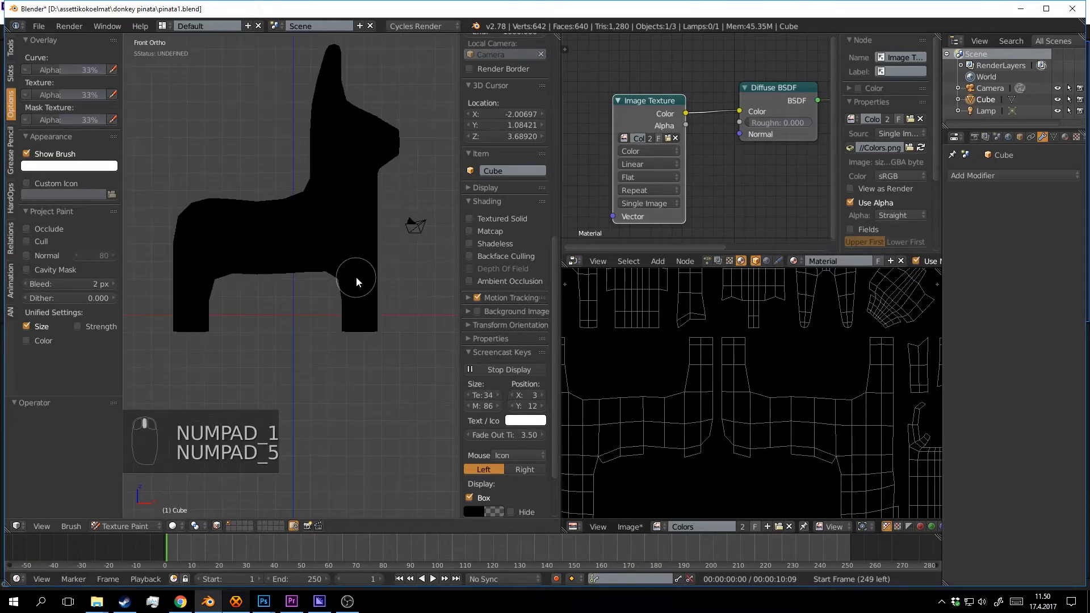
pyautogui.scroll(2, 363, 267)
# Expand the Stroke and Curve settings of the TexDraw brush.
pyautogui.click(10, 49)
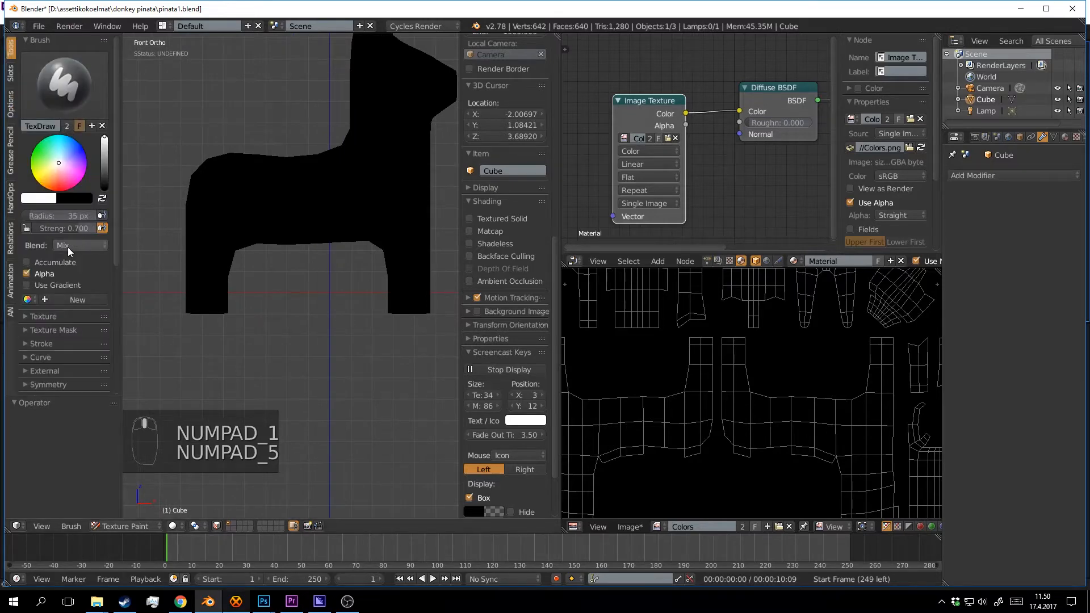
pyautogui.scroll(-2, 81, 271)
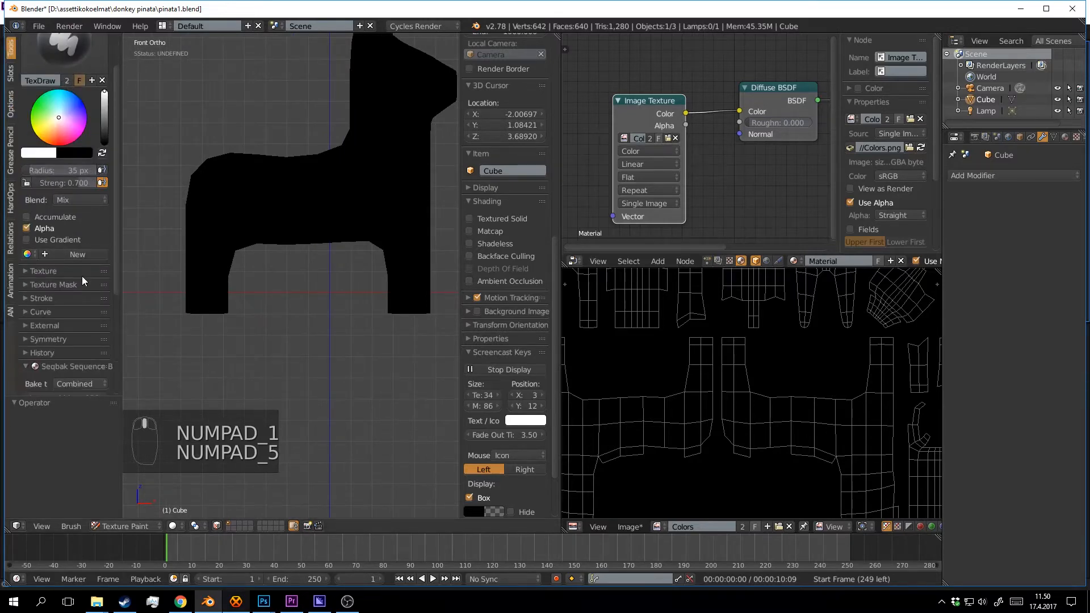
pyautogui.click(45, 298)
pyautogui.scroll(-2, 66, 292)
pyautogui.scroll(-2, 73, 333)
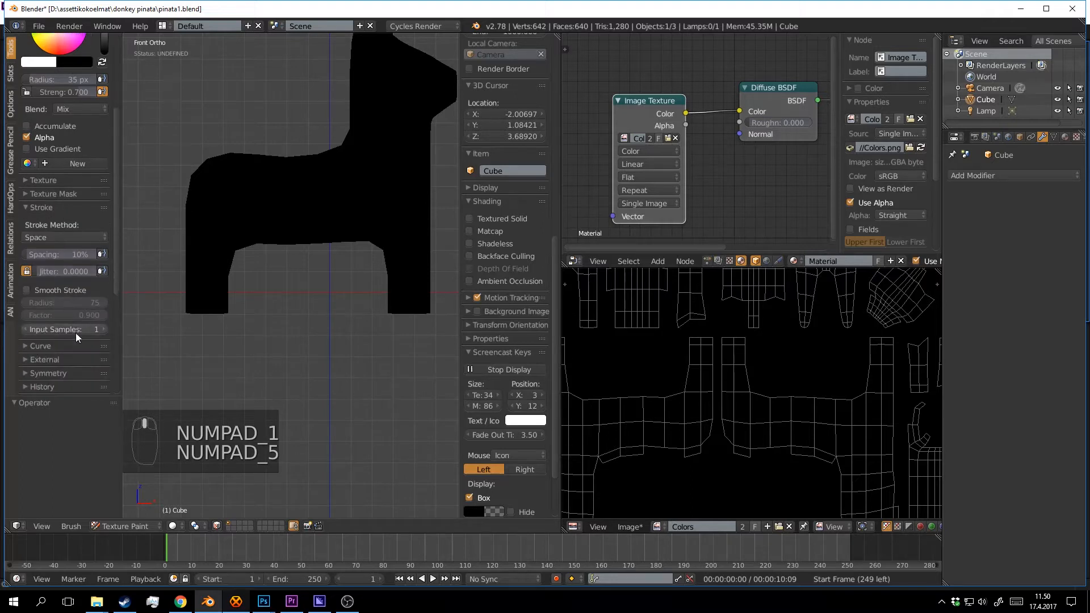
pyautogui.scroll(-1, 86, 340)
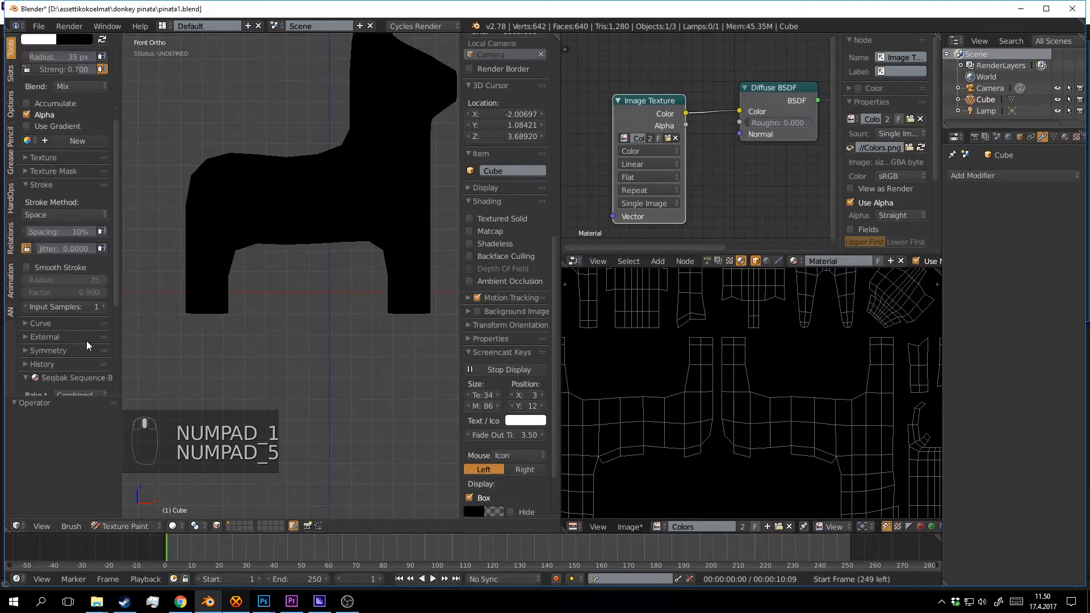
pyautogui.click(53, 323)
pyautogui.scroll(-4, 70, 318)
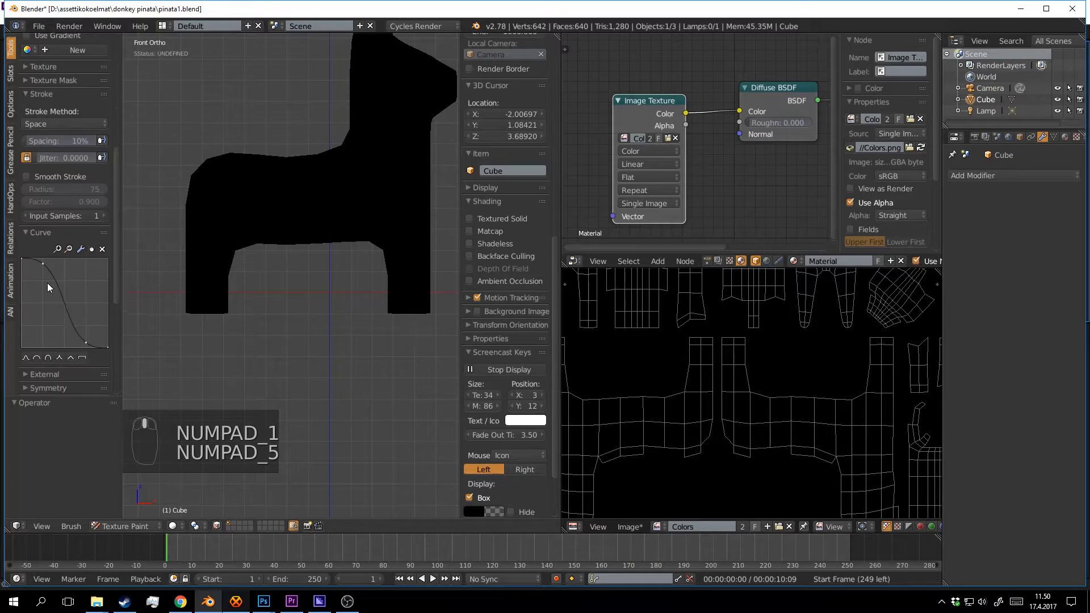
# Reshape the brush falloff curve by lowering its upper point and raising its lower point, undoing the test strokes on the body.
pyautogui.moveTo(43, 265); pyautogui.dragTo(44, 282)
pyautogui.moveTo(225, 208); pyautogui.dragTo(310, 213)
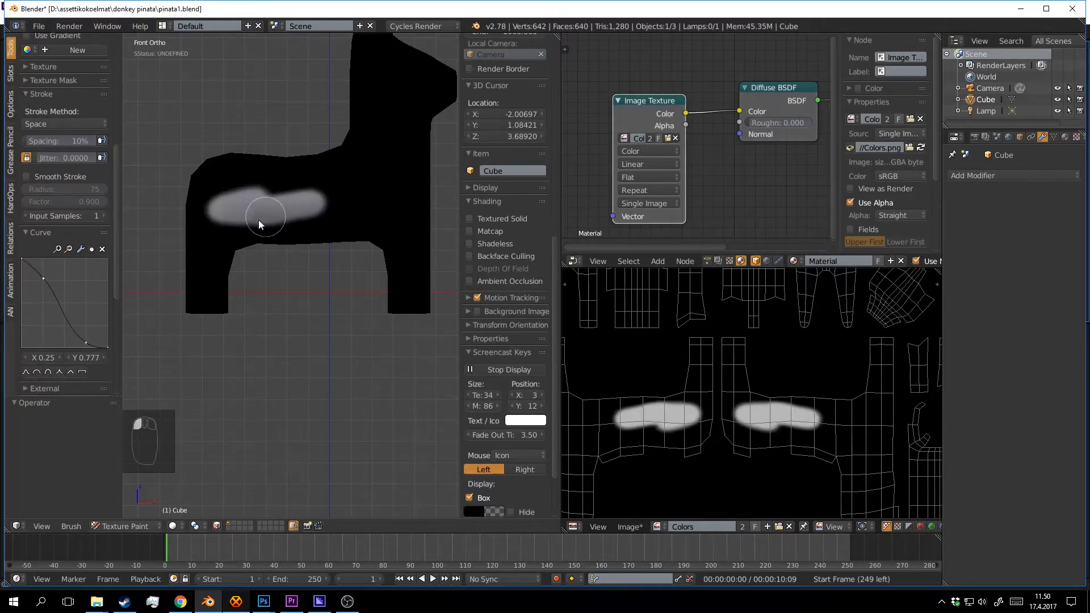
pyautogui.hotkey('ctrl', 'z')
pyautogui.moveTo(44, 283); pyautogui.dragTo(43, 292)
pyautogui.moveTo(361, 168)
pyautogui.mouseDown()
pyautogui.moveTo(290, 205)
pyautogui.moveTo(323, 202)
pyautogui.mouseUp()
pyautogui.hotkey('ctrl', 'z')
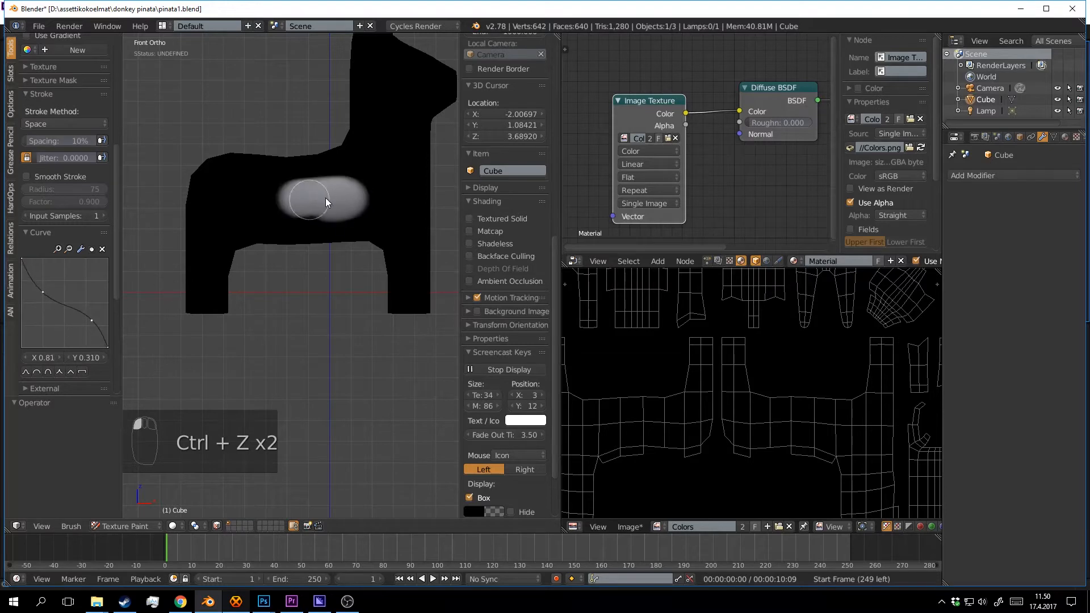
pyautogui.hotkey('ctrl', 'z')
# Adjust the falloff curve's lower point to X 0.81, Y 0.391 and upper point to X 0.25, Y 0.796, undoing each test stroke.
pyautogui.moveTo(89, 335); pyautogui.dragTo(92, 313)
pyautogui.moveTo(298, 190); pyautogui.dragTo(349, 183)
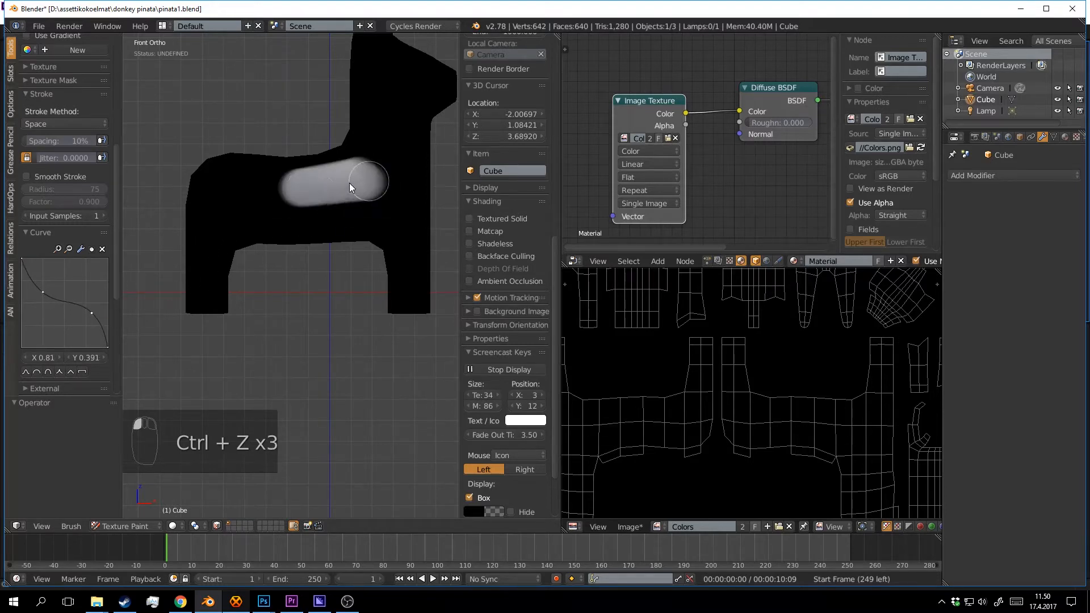
pyautogui.scroll(2, 318, 199)
pyautogui.hotkey('ctrl', 'z')
pyautogui.moveTo(44, 292); pyautogui.dragTo(43, 276)
pyautogui.moveTo(336, 154); pyautogui.dragTo(256, 181)
pyautogui.hotkey('ctrl', 'z')
pyautogui.scroll(-2, 332, 183)
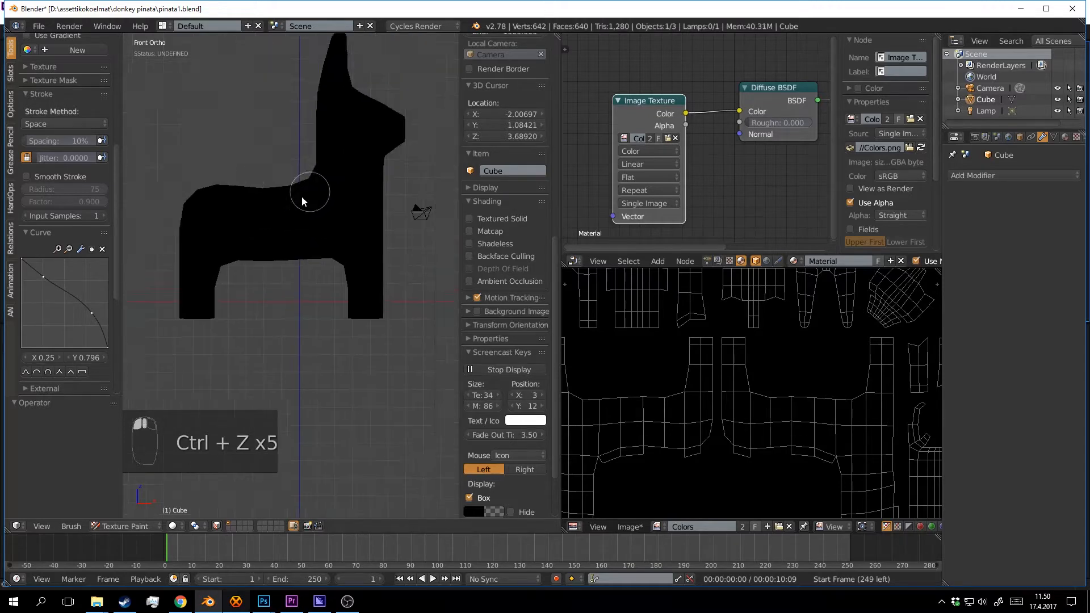
pyautogui.moveTo(353, 199); pyautogui.dragTo(251, 239)
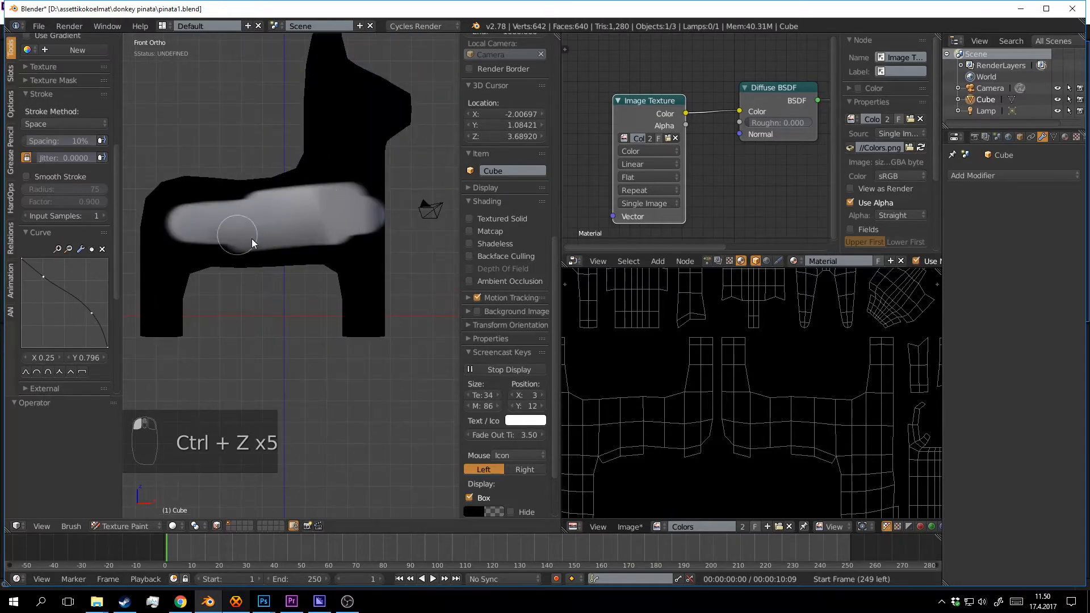
pyautogui.hotkey('ctrl', 'z')
# Set the brush to a very dark grey and paint the hooves at the bottom of the donkey's legs.
pyautogui.scroll(10, 28, 233)
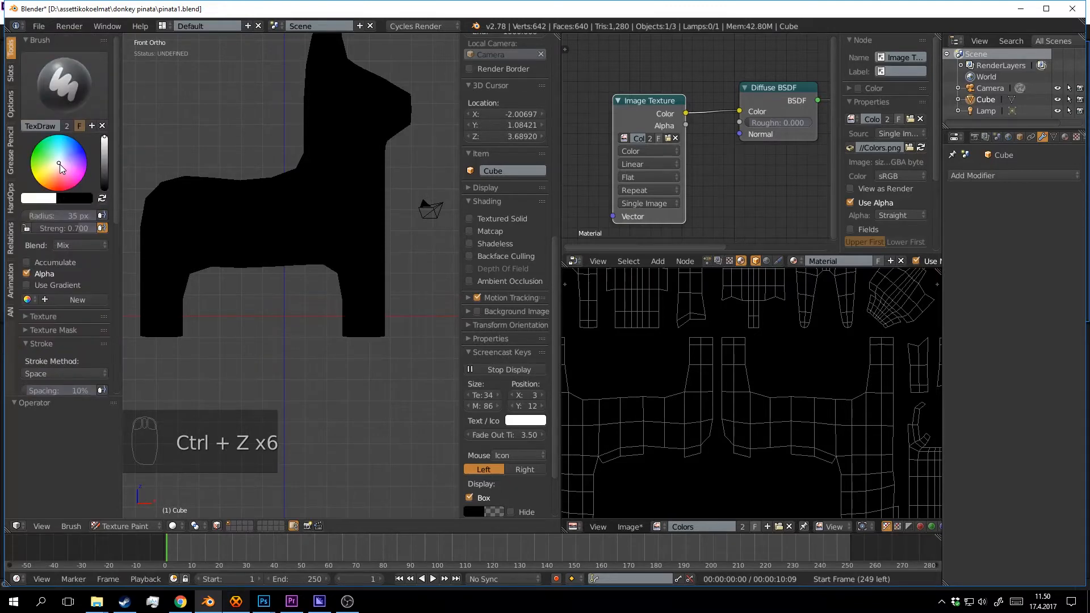
pyautogui.moveTo(105, 170); pyautogui.dragTo(104, 183)
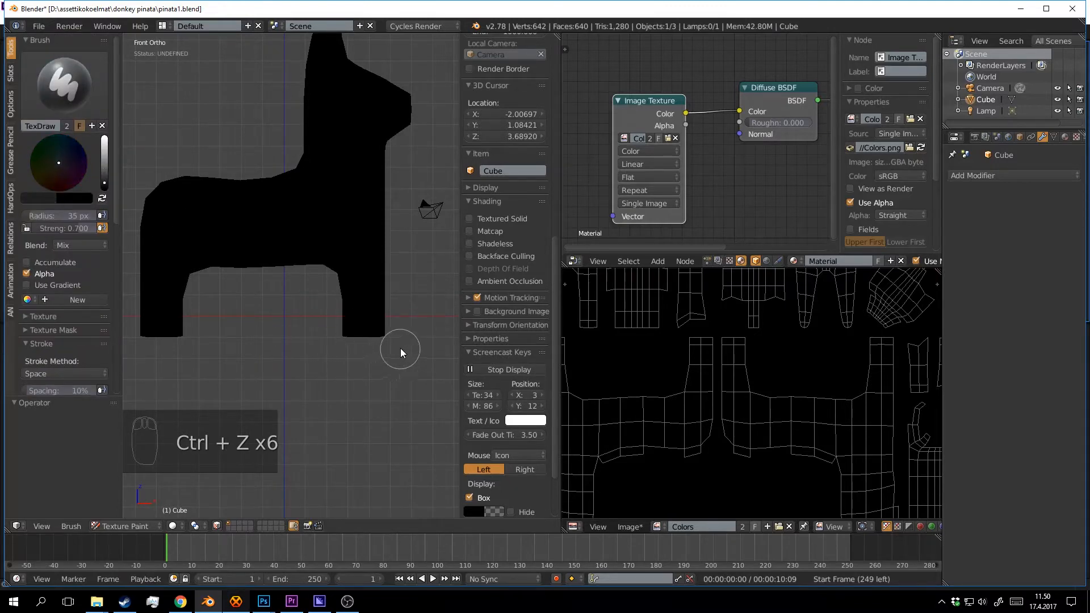
pyautogui.moveTo(401, 348); pyautogui.dragTo(411, 347)
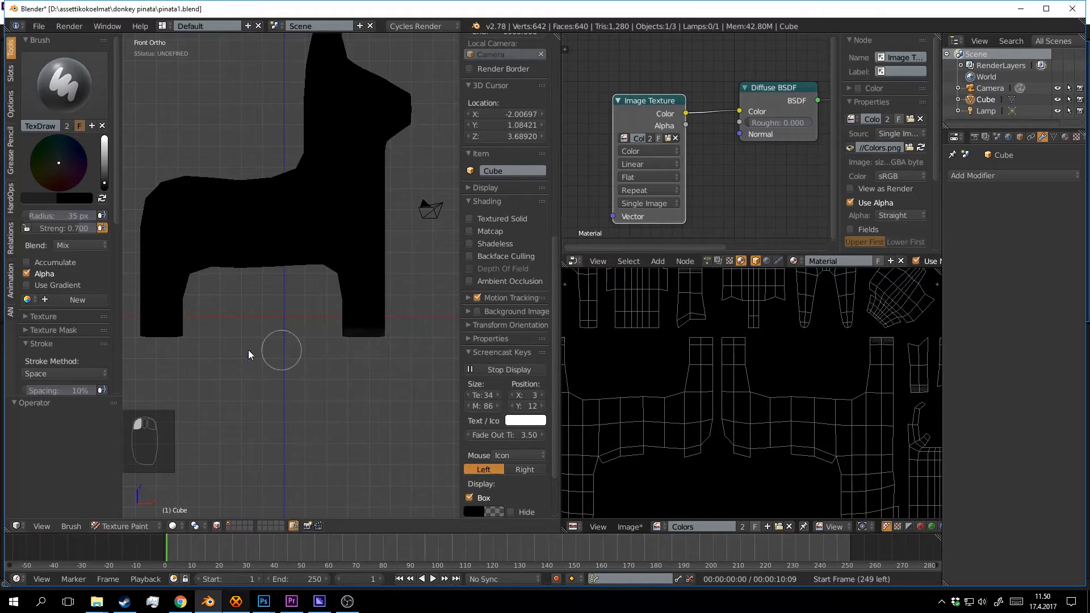
pyautogui.keyDown('shift'); pyautogui.moveTo(248, 355); pyautogui.dragTo(321, 328, button='middle'); pyautogui.keyUp('shift')
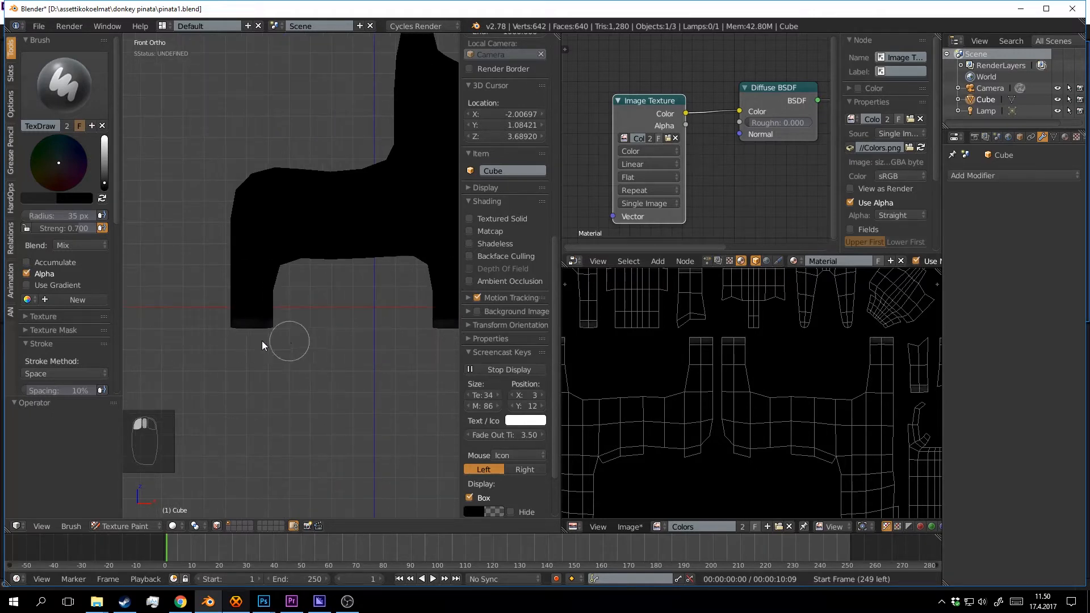
pyautogui.keyDown('shift'); pyautogui.moveTo(248, 340); pyautogui.dragTo(229, 331, button='middle'); pyautogui.keyUp('shift')
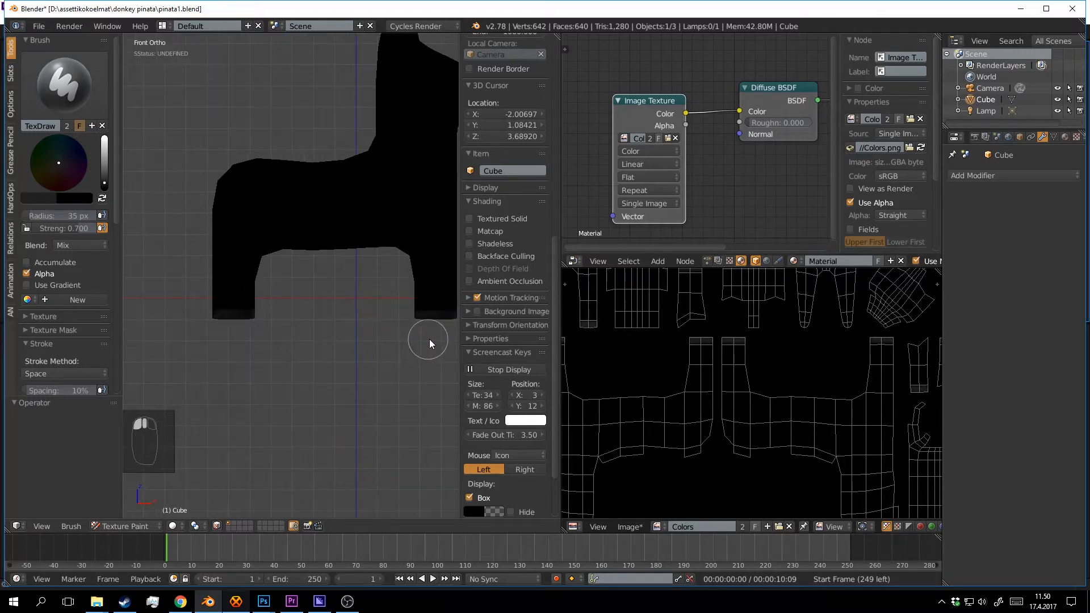
pyautogui.keyDown('shift'); pyautogui.moveTo(429, 341); pyautogui.dragTo(318, 337, button='middle'); pyautogui.keyUp('shift')
pyautogui.scroll(-2, 730, 341)
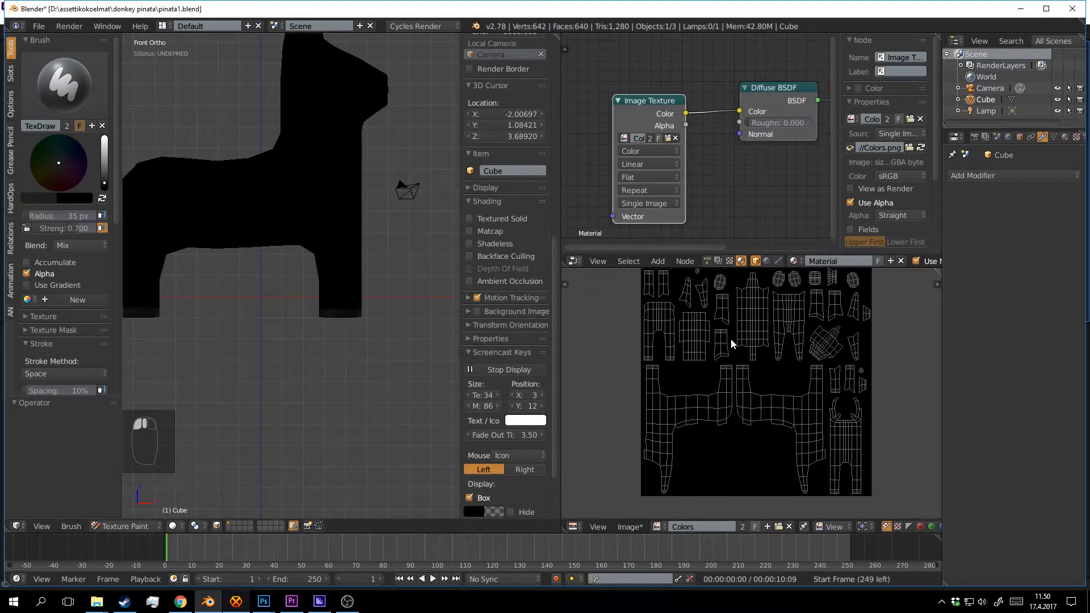
pyautogui.scroll(3, 734, 340)
pyautogui.scroll(2, 767, 409)
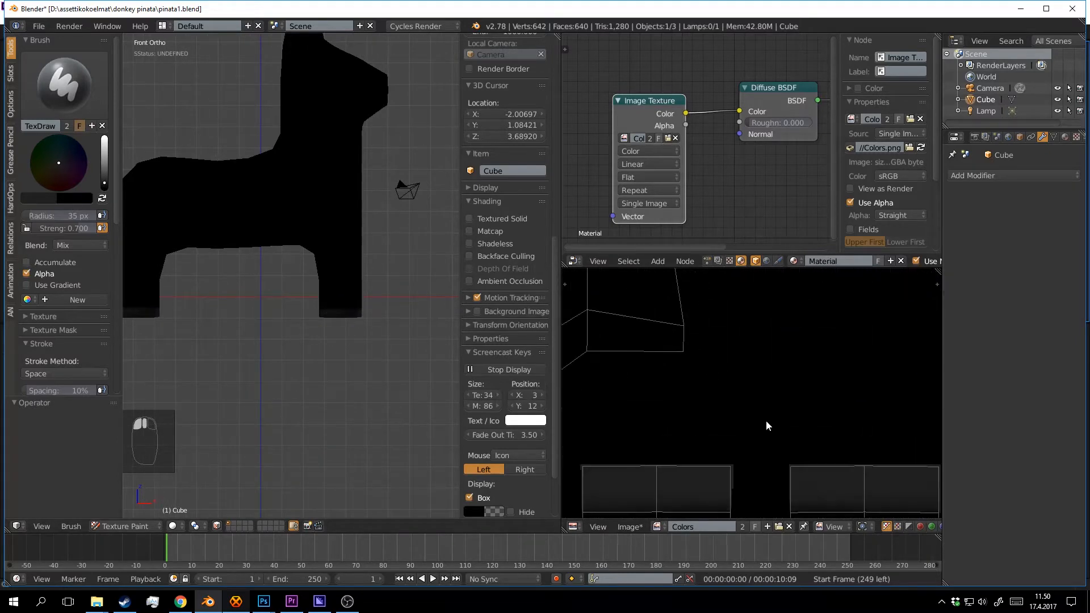
pyautogui.scroll(-2, 761, 435)
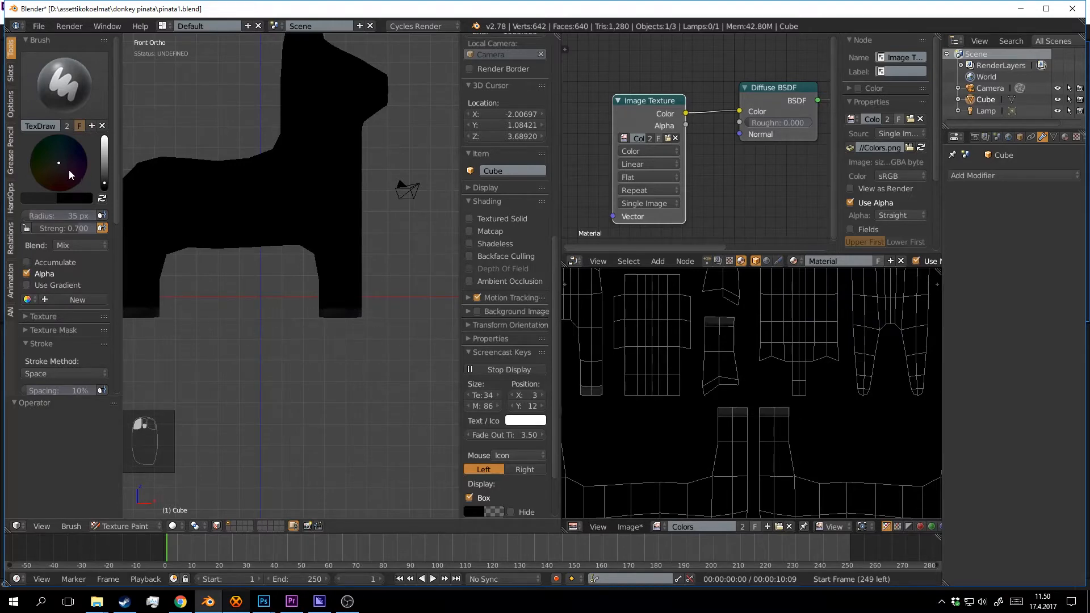
# Set the brush to full-brightness pinkish red and paint a band around the legs just above the dark hooves.
pyautogui.moveTo(104, 166); pyautogui.dragTo(104, 137)
pyautogui.moveTo(67, 169); pyautogui.dragTo(67, 187)
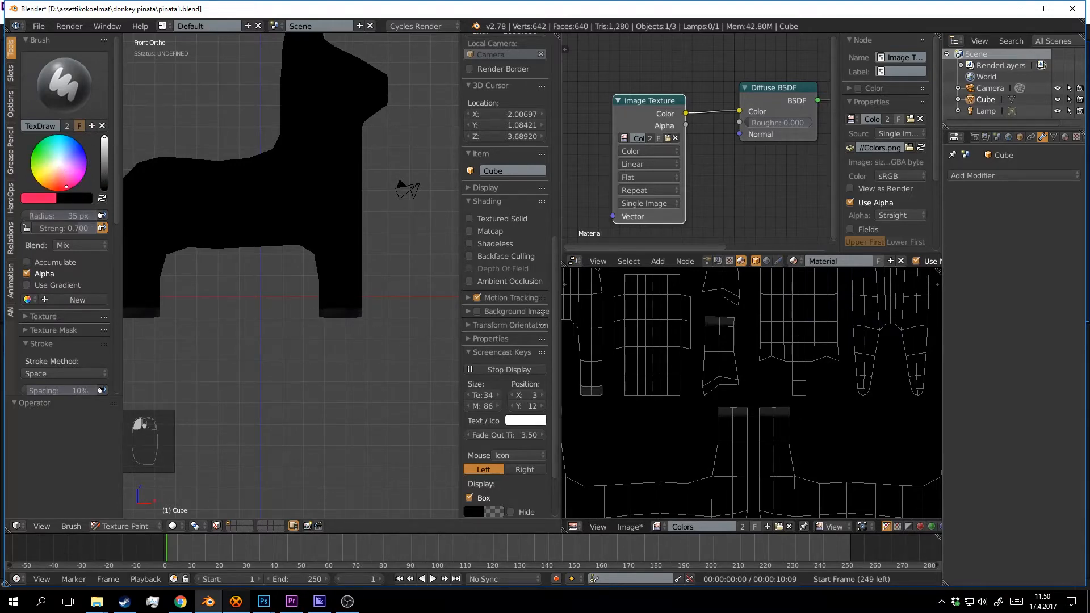
pyautogui.moveTo(305, 291); pyautogui.dragTo(291, 292)
pyautogui.moveTo(295, 291); pyautogui.dragTo(379, 292)
pyautogui.keyDown('shift'); pyautogui.moveTo(290, 288); pyautogui.dragTo(356, 284, button='middle'); pyautogui.keyUp('shift')
pyautogui.moveTo(250, 285)
pyautogui.mouseDown()
pyautogui.moveTo(156, 284)
pyautogui.moveTo(279, 289)
pyautogui.mouseUp()
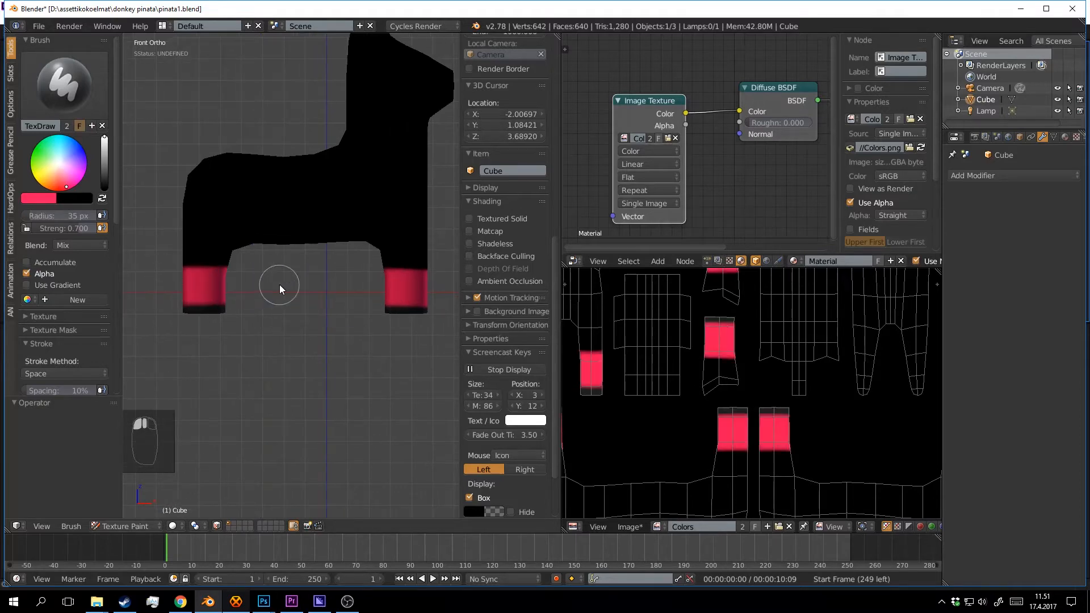
pyautogui.keyDown('shift'); pyautogui.moveTo(323, 281); pyautogui.dragTo(284, 278, button='middle'); pyautogui.keyUp('shift')
pyautogui.moveTo(385, 285); pyautogui.dragTo(391, 286)
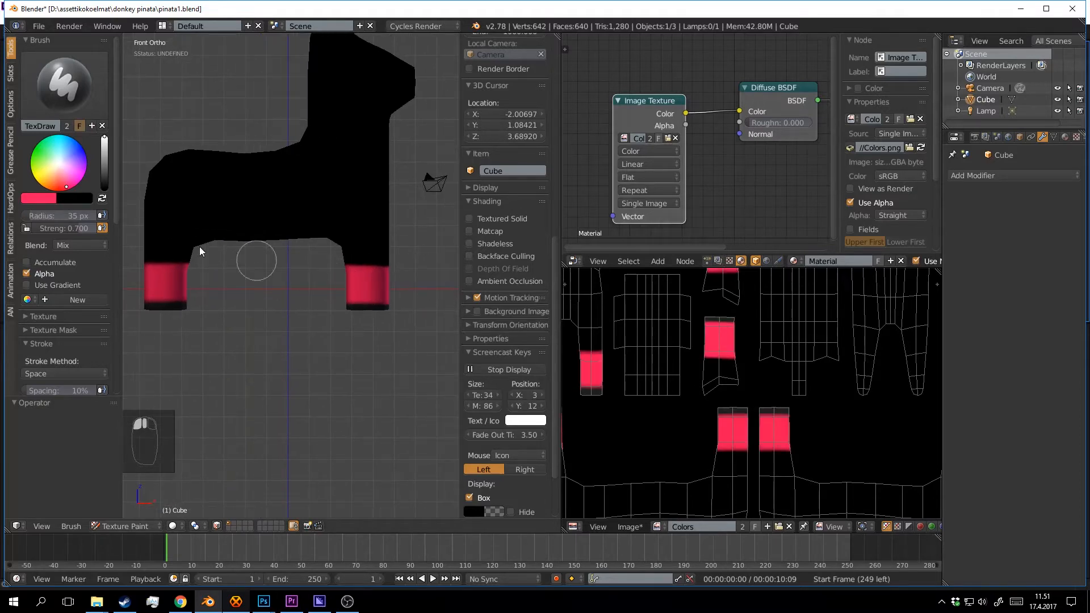
# Change the brush colour to bright blue and paint a band around the legs above the red one.
pyautogui.moveTo(69, 165); pyautogui.dragTo(75, 140)
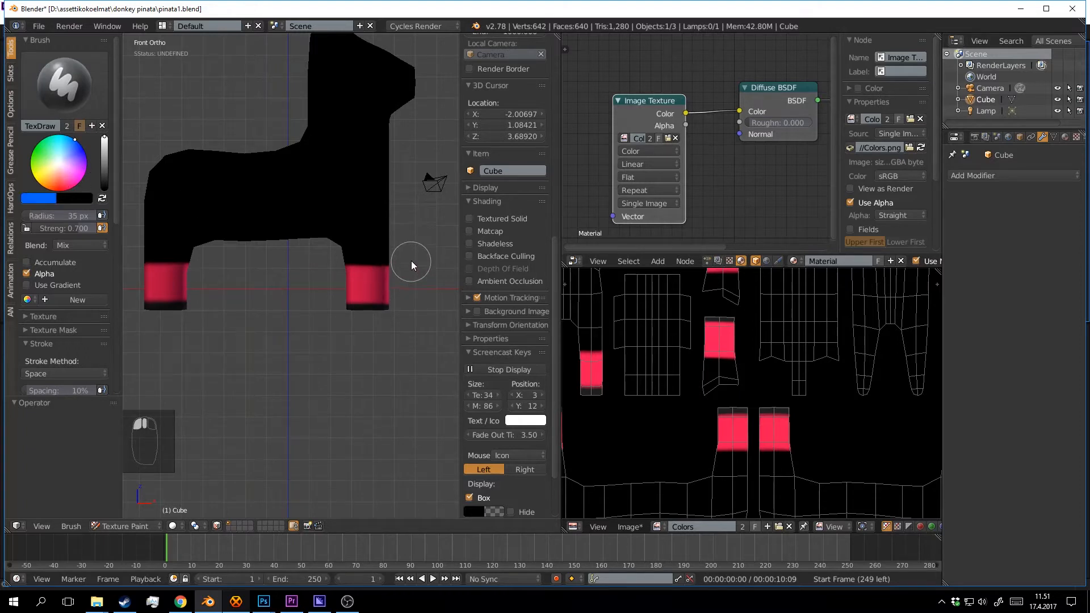
pyautogui.moveTo(407, 263)
pyautogui.mouseDown()
pyautogui.moveTo(319, 271)
pyautogui.moveTo(427, 268)
pyautogui.moveTo(298, 262)
pyautogui.mouseUp()
pyautogui.moveTo(214, 265)
pyautogui.mouseDown()
pyautogui.moveTo(130, 260)
pyautogui.moveTo(399, 261)
pyautogui.mouseUp()
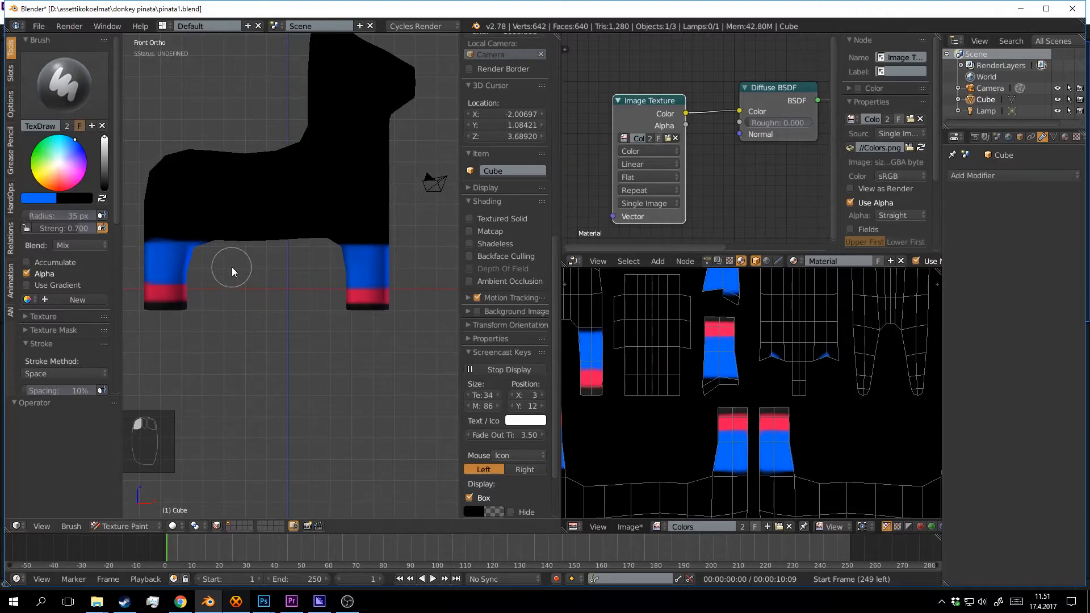
# Paint an orange band above the blue one, followed by a yellow band across the upper legs and belly.
pyautogui.click(51, 190)
pyautogui.moveTo(407, 247)
pyautogui.mouseDown()
pyautogui.moveTo(303, 246)
pyautogui.moveTo(419, 244)
pyautogui.moveTo(132, 244)
pyautogui.moveTo(303, 254)
pyautogui.moveTo(409, 244)
pyautogui.moveTo(183, 263)
pyautogui.mouseUp()
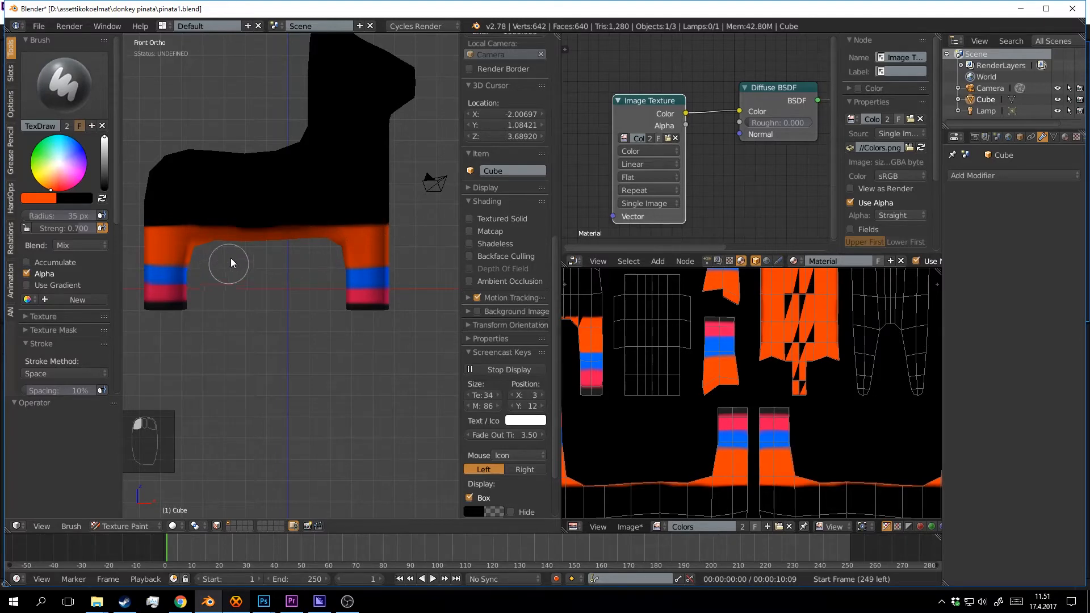
pyautogui.moveTo(47, 185); pyautogui.dragTo(37, 182)
pyautogui.moveTo(184, 225)
pyautogui.mouseDown()
pyautogui.moveTo(116, 225)
pyautogui.moveTo(400, 223)
pyautogui.moveTo(254, 232)
pyautogui.moveTo(108, 223)
pyautogui.moveTo(406, 224)
pyautogui.moveTo(323, 230)
pyautogui.mouseUp()
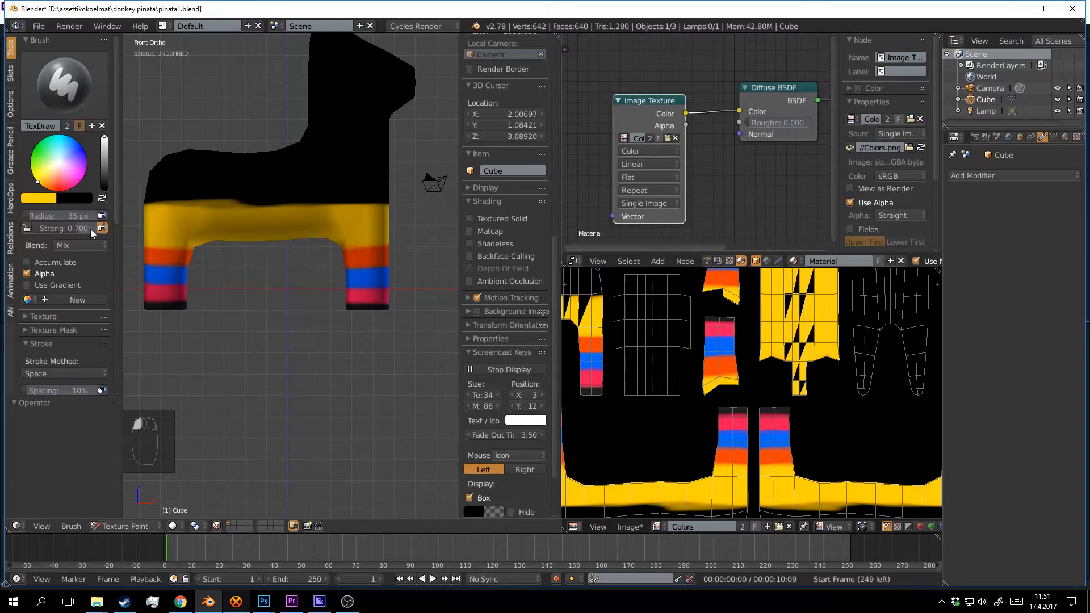
# Paint a dark green band across the body above the yellow one and cover the back above it in deep blue.
pyautogui.moveTo(48, 163); pyautogui.dragTo(32, 161)
pyautogui.moveTo(105, 139); pyautogui.dragTo(108, 155)
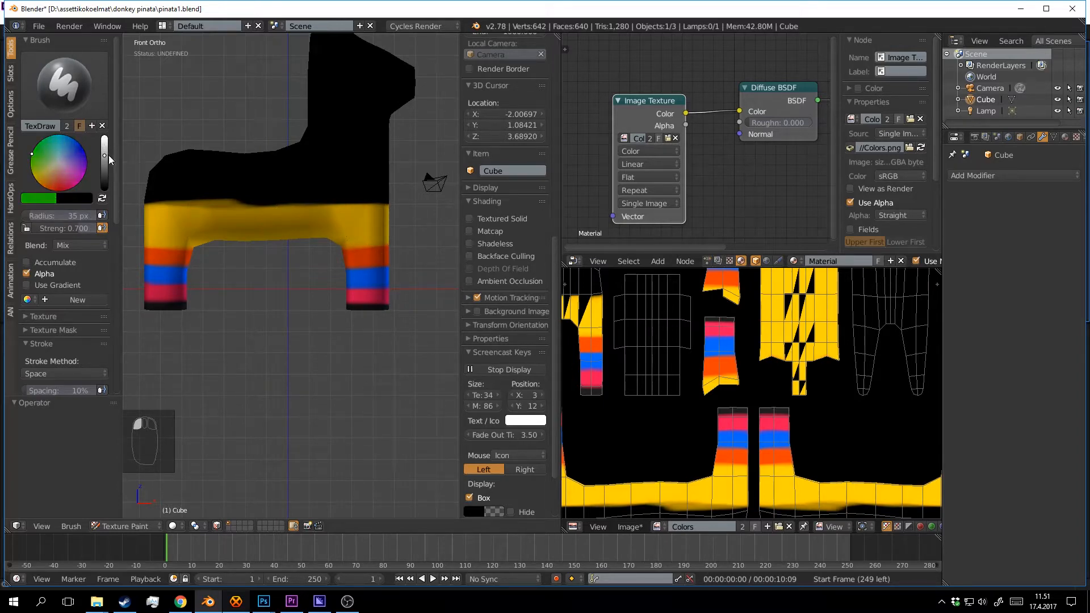
pyautogui.moveTo(145, 202)
pyautogui.mouseDown()
pyautogui.moveTo(408, 197)
pyautogui.moveTo(138, 205)
pyautogui.moveTo(346, 200)
pyautogui.moveTo(303, 205)
pyautogui.mouseUp()
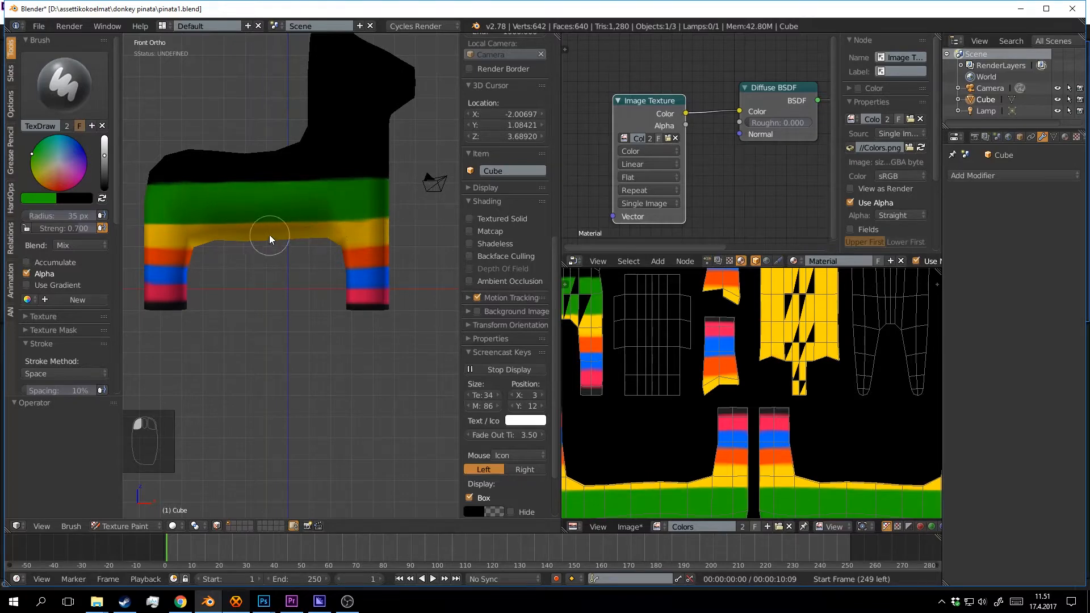
pyautogui.moveTo(68, 159); pyautogui.dragTo(78, 141)
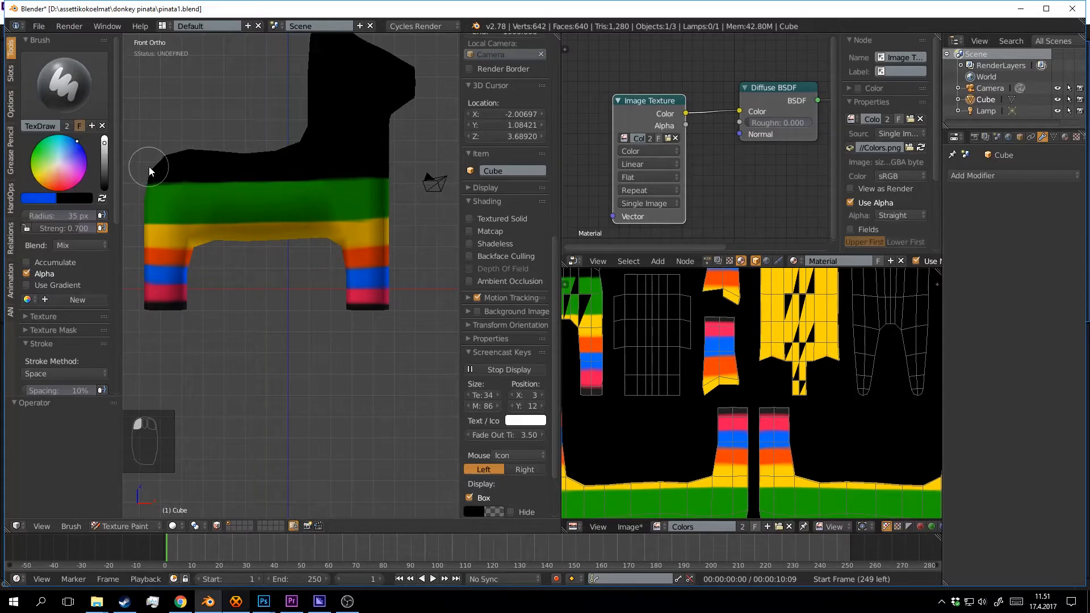
pyautogui.moveTo(149, 166)
pyautogui.mouseDown()
pyautogui.moveTo(420, 159)
pyautogui.moveTo(114, 170)
pyautogui.moveTo(377, 166)
pyautogui.moveTo(148, 177)
pyautogui.moveTo(350, 179)
pyautogui.moveTo(305, 183)
pyautogui.moveTo(141, 184)
pyautogui.mouseUp()
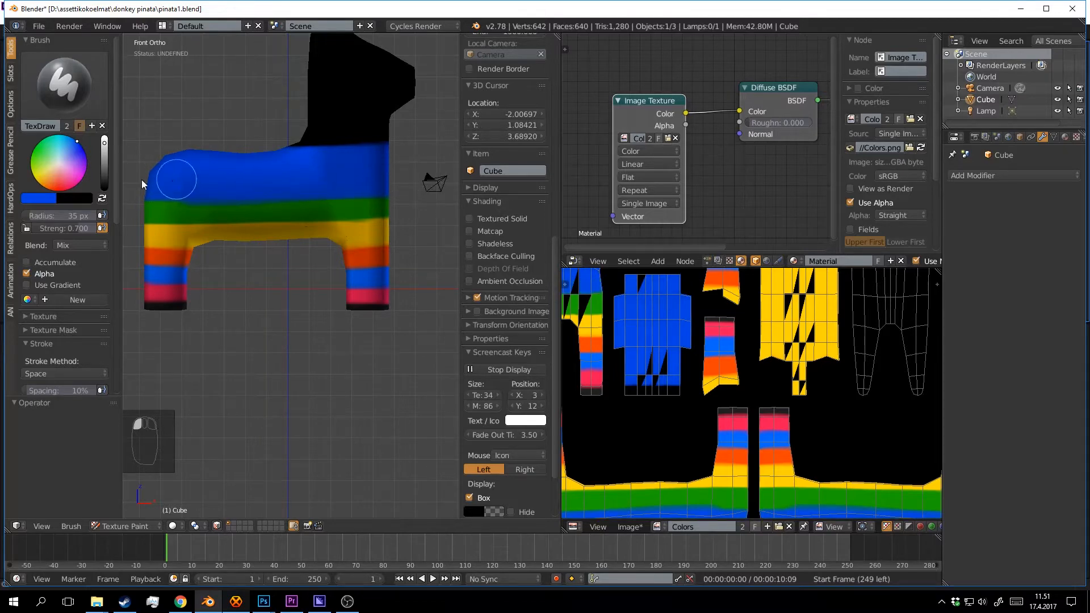
# Try a darker green stroke over the rear part of the green body band and undo it.
pyautogui.keyDown('shift'); pyautogui.moveTo(193, 173); pyautogui.dragTo(262, 189, button='middle'); pyautogui.keyUp('shift')
pyautogui.scroll(2, 278, 173)
pyautogui.scroll(1, 253, 200)
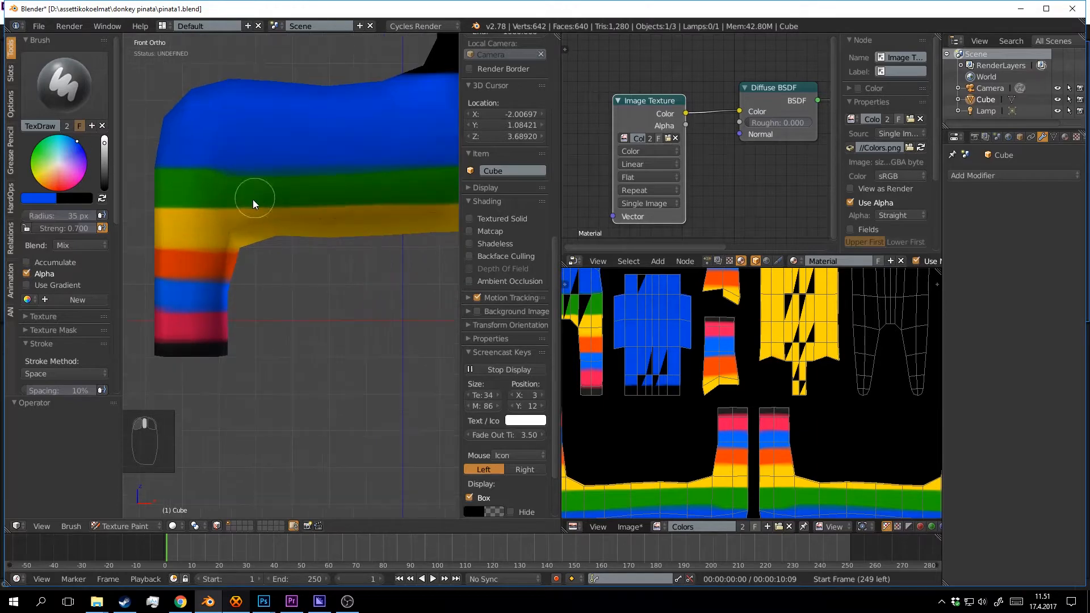
pyautogui.click(45, 196)
pyautogui.click(117, 162)
pyautogui.click(182, 192)
pyautogui.moveTo(190, 187)
pyautogui.mouseDown()
pyautogui.moveTo(136, 183)
pyautogui.moveTo(272, 181)
pyautogui.mouseUp()
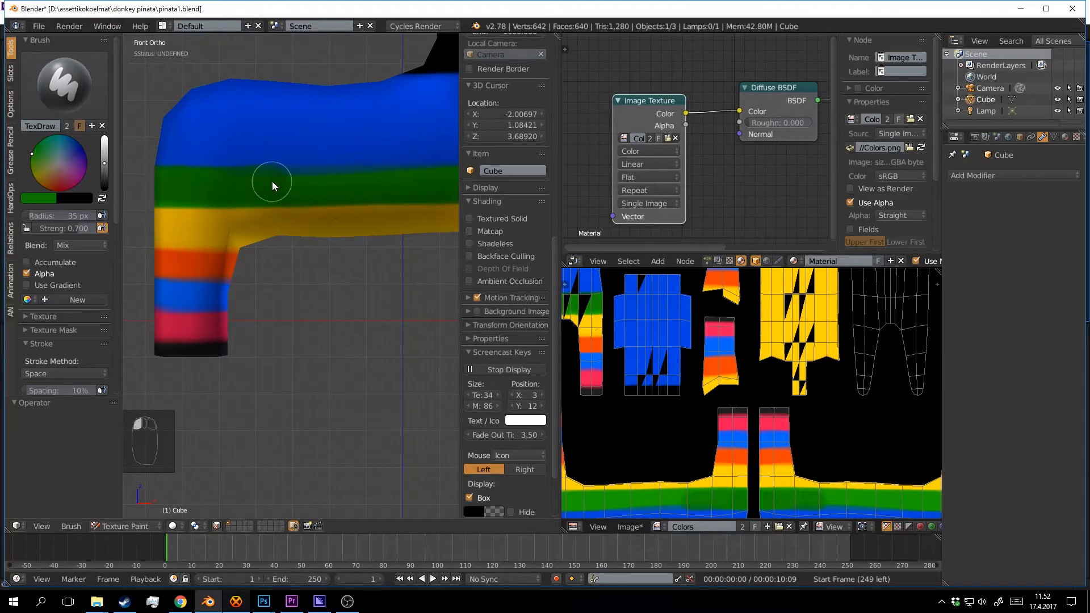
pyautogui.hotkey('ctrl', 'z')
# Brighten the green brush colour slightly and repaint the green band along the body from rear to front.
pyautogui.moveTo(105, 164); pyautogui.dragTo(111, 157)
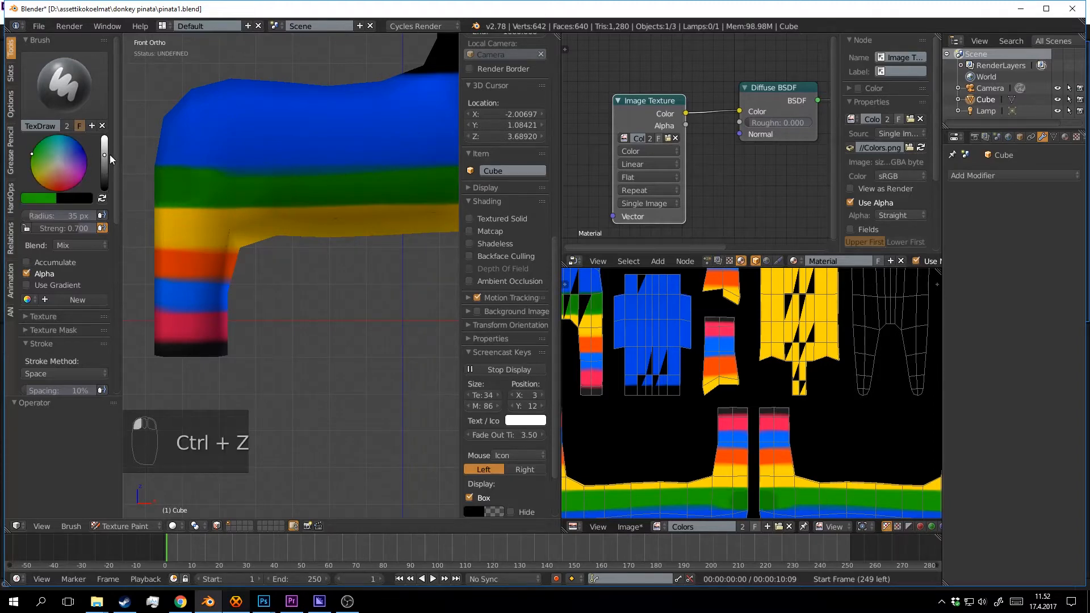
pyautogui.moveTo(177, 185)
pyautogui.mouseDown()
pyautogui.moveTo(323, 177)
pyautogui.moveTo(135, 187)
pyautogui.moveTo(380, 183)
pyautogui.mouseUp()
pyautogui.keyDown('shift'); pyautogui.moveTo(380, 182); pyautogui.dragTo(254, 194, button='middle'); pyautogui.keyUp('shift')
pyautogui.moveTo(223, 193); pyautogui.dragTo(367, 191)
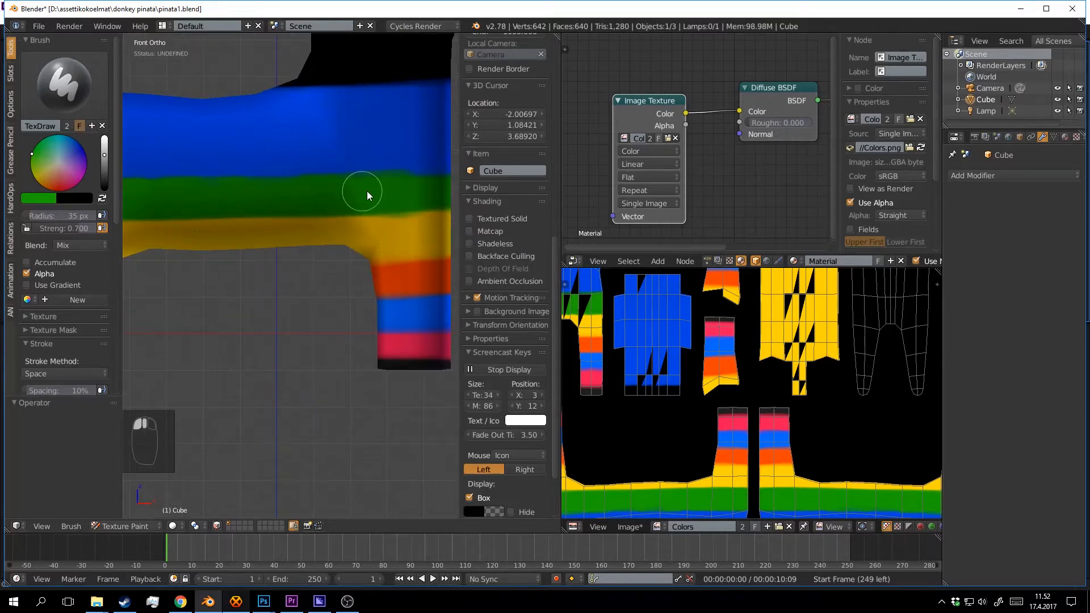
# Raise and even out the green band's upper edge along the body with strokes over its rear and middle.
pyautogui.moveTo(368, 190)
pyautogui.keyDown('shift'); pyautogui.mouseDown(button='middle')
pyautogui.moveTo(261, 197)
pyautogui.moveTo(327, 199)
pyautogui.mouseUp(button='middle'); pyautogui.keyUp('shift')
pyautogui.keyDown('shift'); pyautogui.moveTo(255, 202); pyautogui.dragTo(343, 192, button='middle'); pyautogui.keyUp('shift')
pyautogui.moveTo(343, 192); pyautogui.dragTo(164, 197)
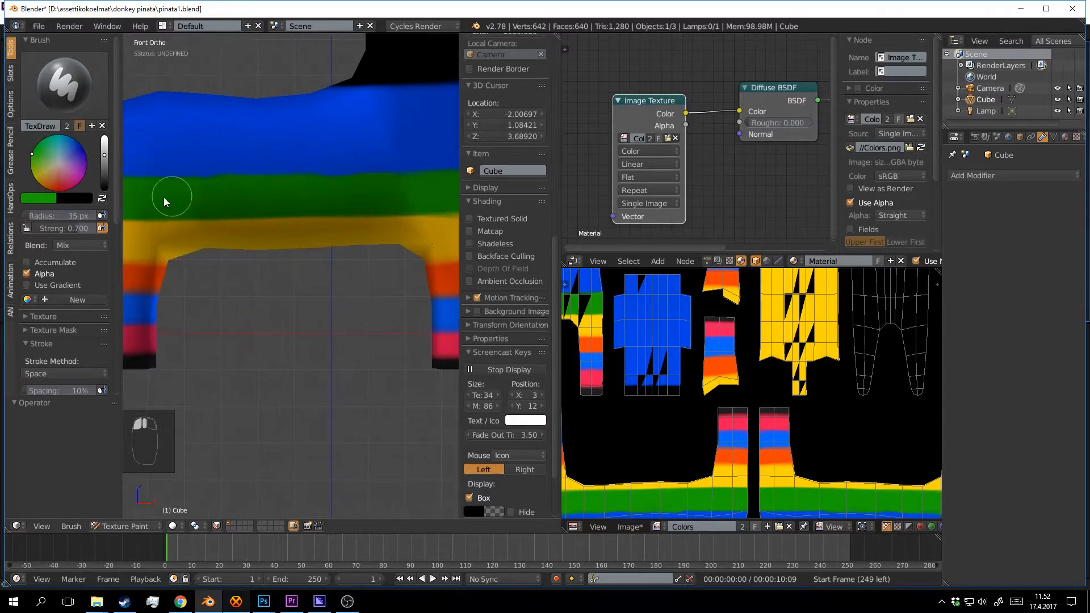
pyautogui.moveTo(163, 196)
pyautogui.keyDown('shift'); pyautogui.mouseDown(button='middle')
pyautogui.moveTo(324, 191)
pyautogui.moveTo(263, 225)
pyautogui.mouseUp(button='middle'); pyautogui.keyUp('shift')
pyautogui.keyDown('shift'); pyautogui.moveTo(196, 232); pyautogui.dragTo(297, 217, button='middle'); pyautogui.keyUp('shift')
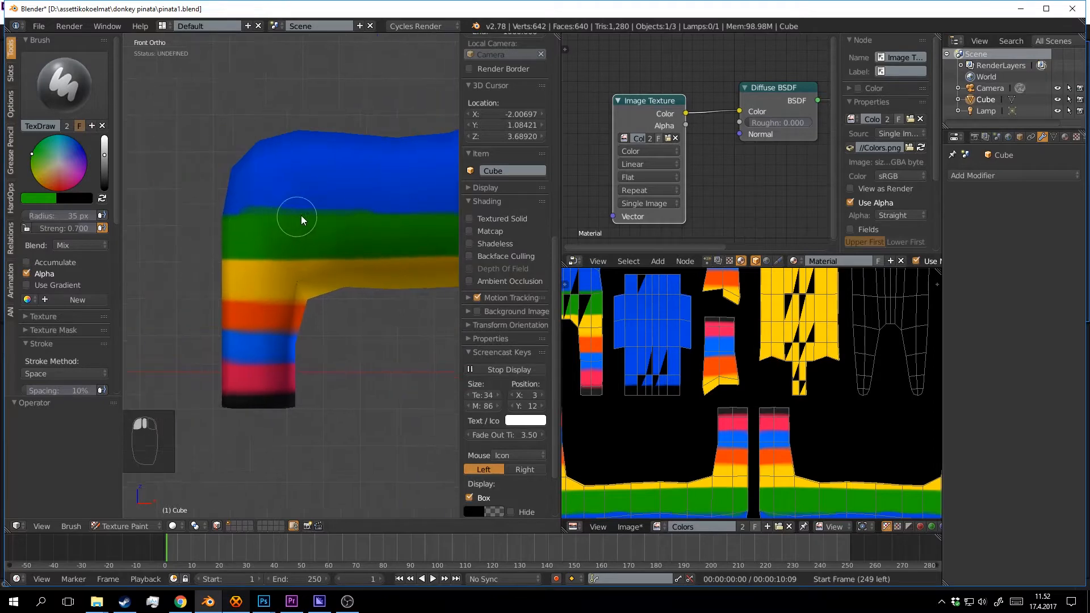
pyautogui.moveTo(297, 218)
pyautogui.mouseDown()
pyautogui.moveTo(369, 219)
pyautogui.moveTo(178, 216)
pyautogui.moveTo(398, 218)
pyautogui.mouseUp()
pyautogui.keyDown('shift'); pyautogui.moveTo(379, 219); pyautogui.dragTo(272, 223, button='middle'); pyautogui.keyUp('shift')
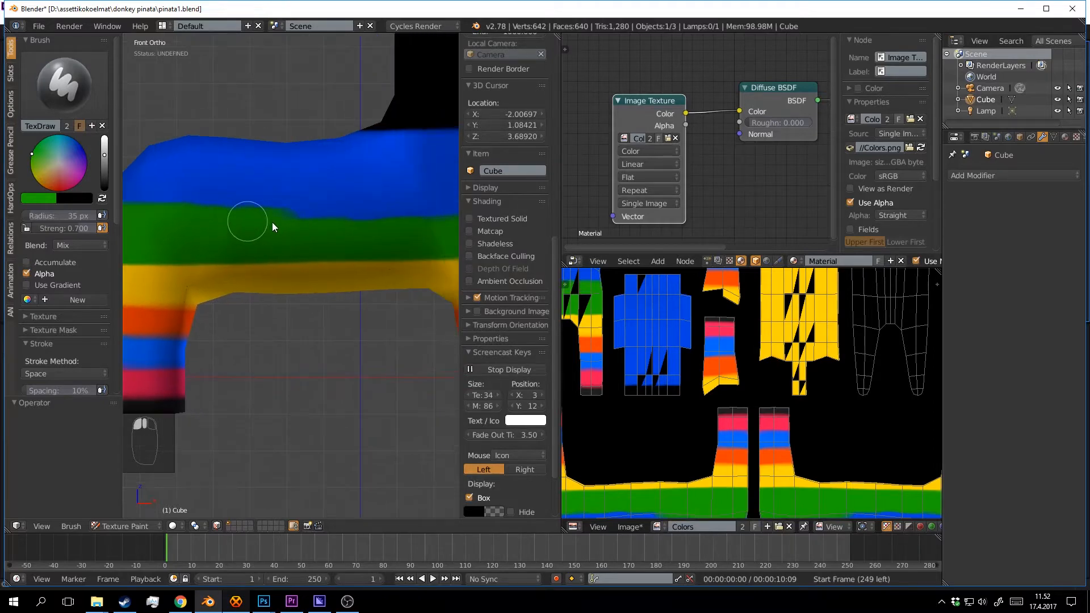
pyautogui.moveTo(271, 222); pyautogui.dragTo(393, 221)
# Even out the green band across the front half of the body as far as the chest.
pyautogui.scroll(-2, 386, 218)
pyautogui.keyDown('shift'); pyautogui.moveTo(361, 213); pyautogui.dragTo(296, 210, button='middle'); pyautogui.keyUp('shift')
pyautogui.moveTo(297, 219)
pyautogui.mouseDown()
pyautogui.moveTo(435, 224)
pyautogui.moveTo(193, 233)
pyautogui.moveTo(392, 226)
pyautogui.moveTo(246, 229)
pyautogui.mouseUp()
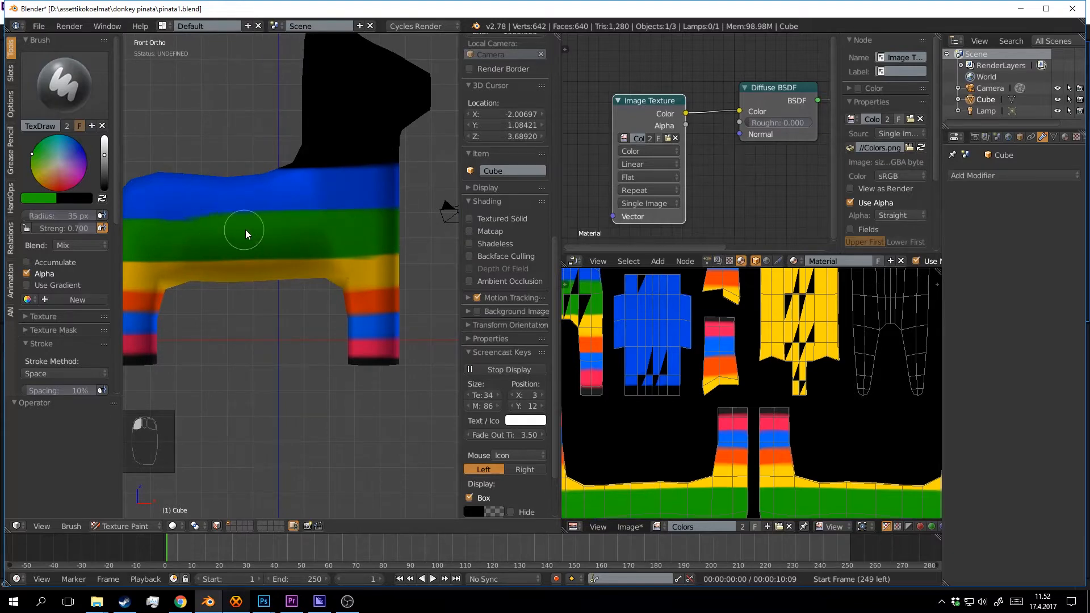
pyautogui.keyDown('shift'); pyautogui.moveTo(235, 230); pyautogui.dragTo(353, 222, button='middle'); pyautogui.keyUp('shift')
pyautogui.moveTo(354, 222)
pyautogui.mouseDown()
pyautogui.moveTo(180, 227)
pyautogui.moveTo(370, 219)
pyautogui.mouseUp()
pyautogui.keyDown('shift'); pyautogui.moveTo(375, 218); pyautogui.dragTo(246, 223, button='middle'); pyautogui.keyUp('shift')
pyautogui.moveTo(246, 224)
pyautogui.mouseDown()
pyautogui.moveTo(422, 222)
pyautogui.moveTo(356, 232)
pyautogui.mouseUp()
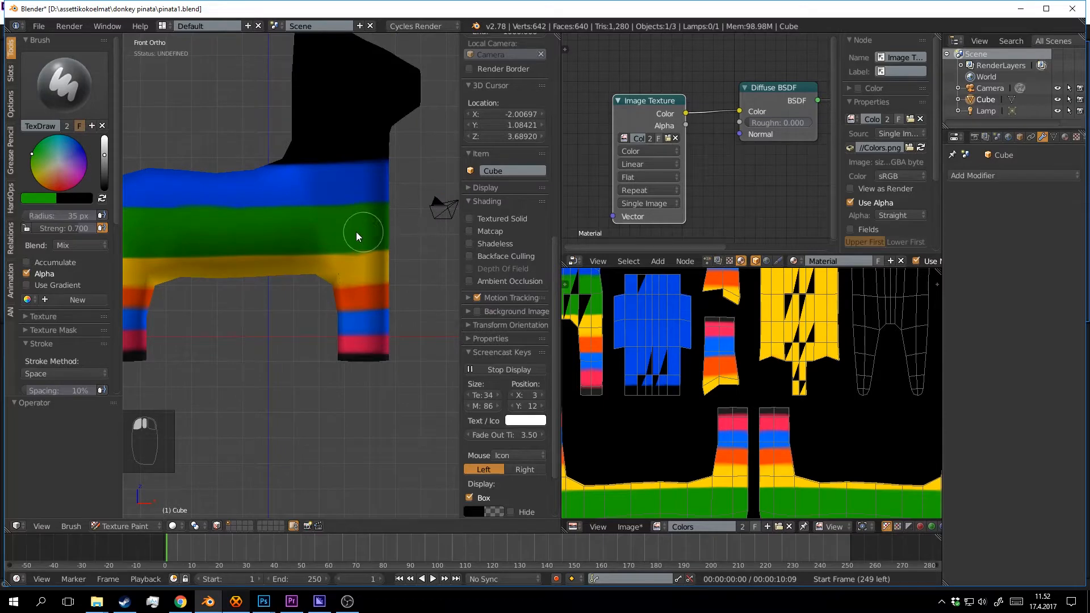
pyautogui.moveTo(338, 229)
pyautogui.keyDown('shift'); pyautogui.mouseDown(button='middle')
pyautogui.moveTo(431, 225)
pyautogui.moveTo(358, 260)
pyautogui.mouseUp(button='middle'); pyautogui.keyUp('shift')
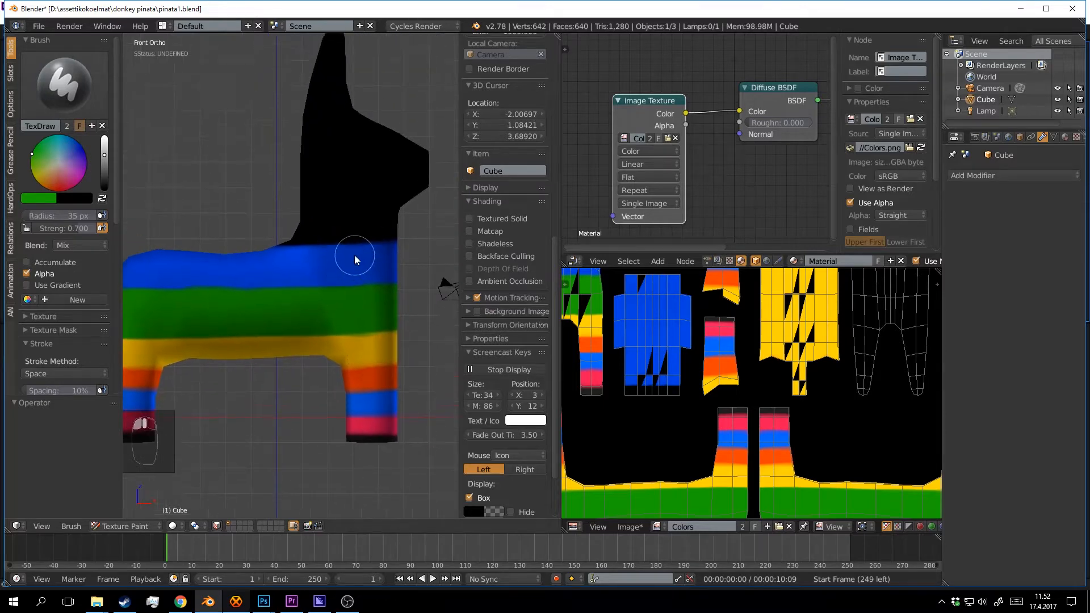
pyautogui.scroll(3, 353, 256)
pyautogui.scroll(-4, 324, 278)
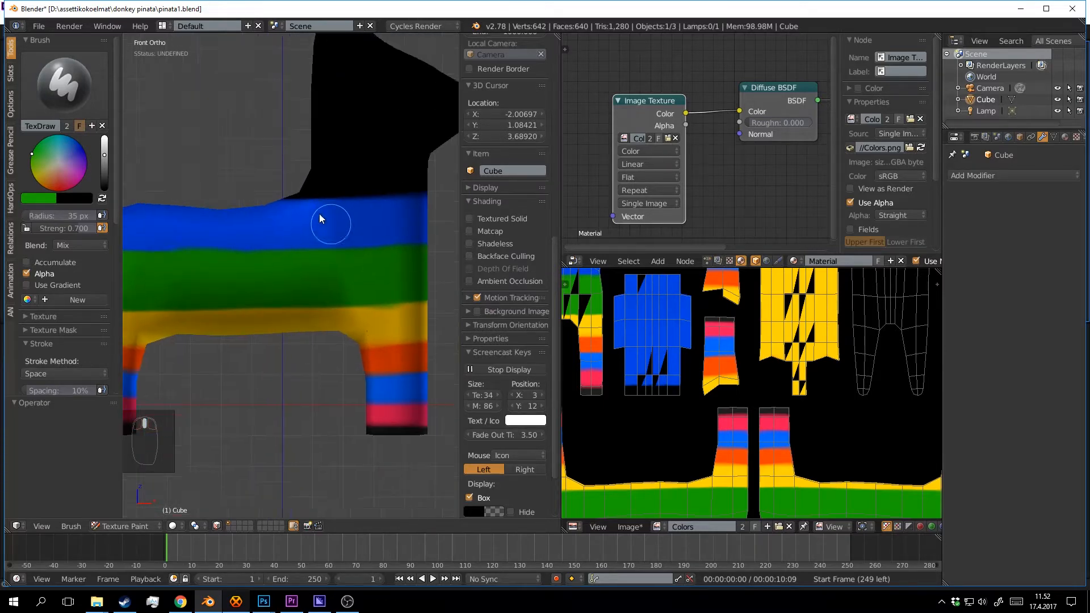
# Sample the crimson of the front leg's lowest stripe and paint a band across the neck base above the blue.
pyautogui.click(51, 199)
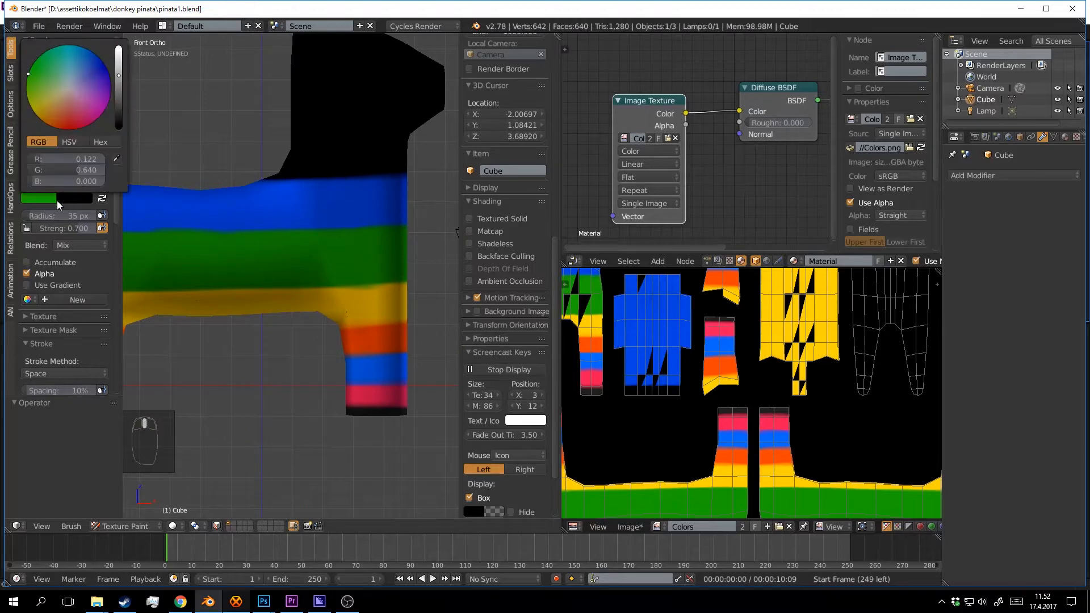
pyautogui.click(117, 159)
pyautogui.click(387, 392)
pyautogui.scroll(2, 363, 204)
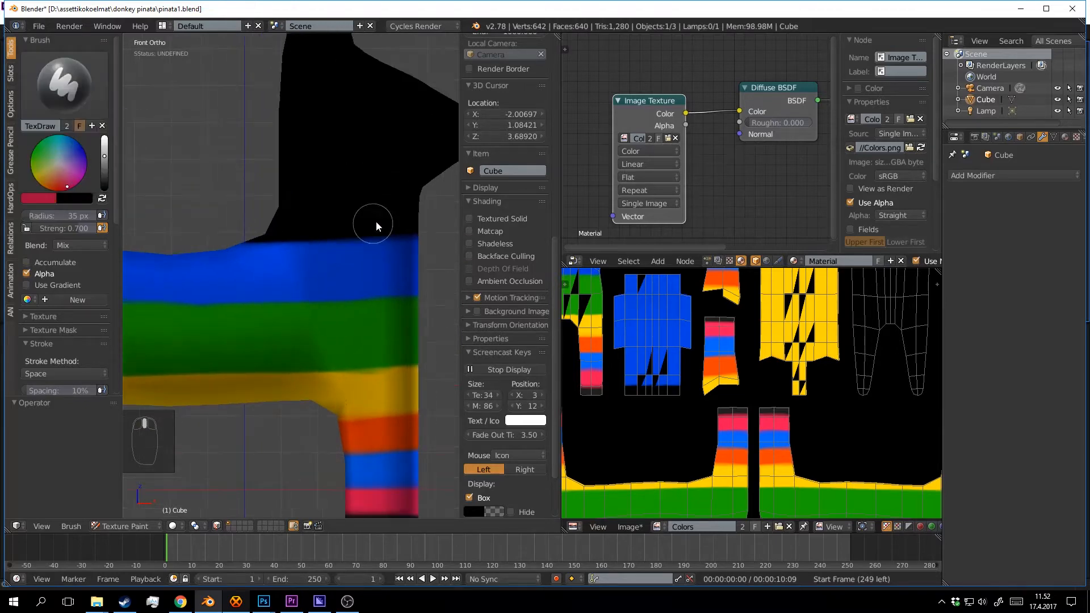
pyautogui.moveTo(430, 218)
pyautogui.mouseDown()
pyautogui.moveTo(207, 228)
pyautogui.moveTo(434, 223)
pyautogui.moveTo(402, 232)
pyautogui.mouseUp()
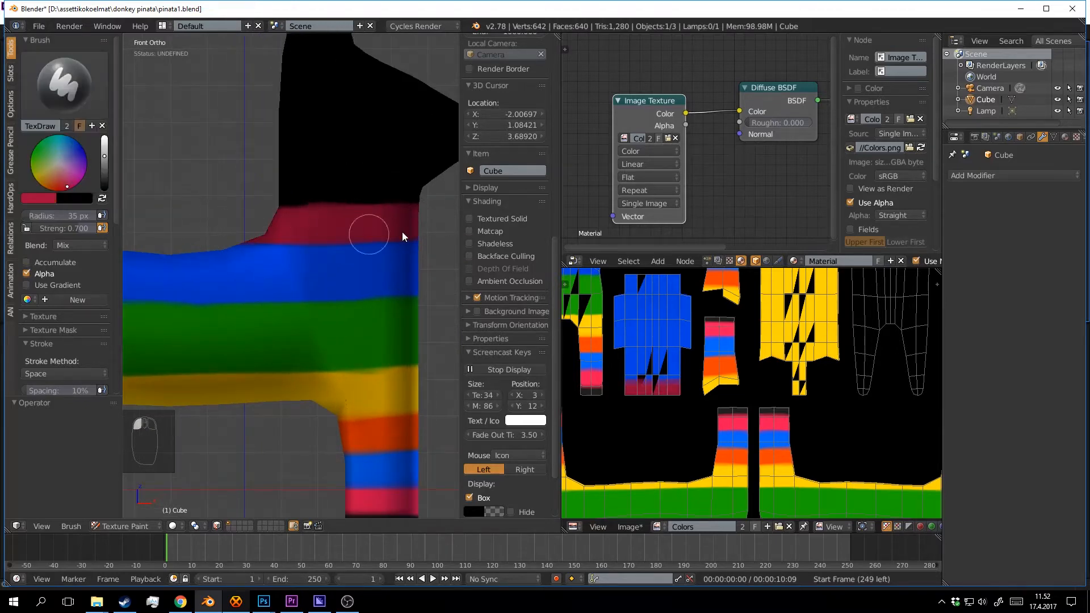
pyautogui.keyDown('shift'); pyautogui.moveTo(438, 224); pyautogui.dragTo(417, 206, button='middle'); pyautogui.keyUp('shift')
pyautogui.moveTo(418, 205); pyautogui.dragTo(231, 210)
pyautogui.moveTo(380, 205)
pyautogui.mouseDown()
pyautogui.moveTo(268, 209)
pyautogui.moveTo(427, 210)
pyautogui.moveTo(164, 219)
pyautogui.moveTo(173, 217)
pyautogui.mouseUp()
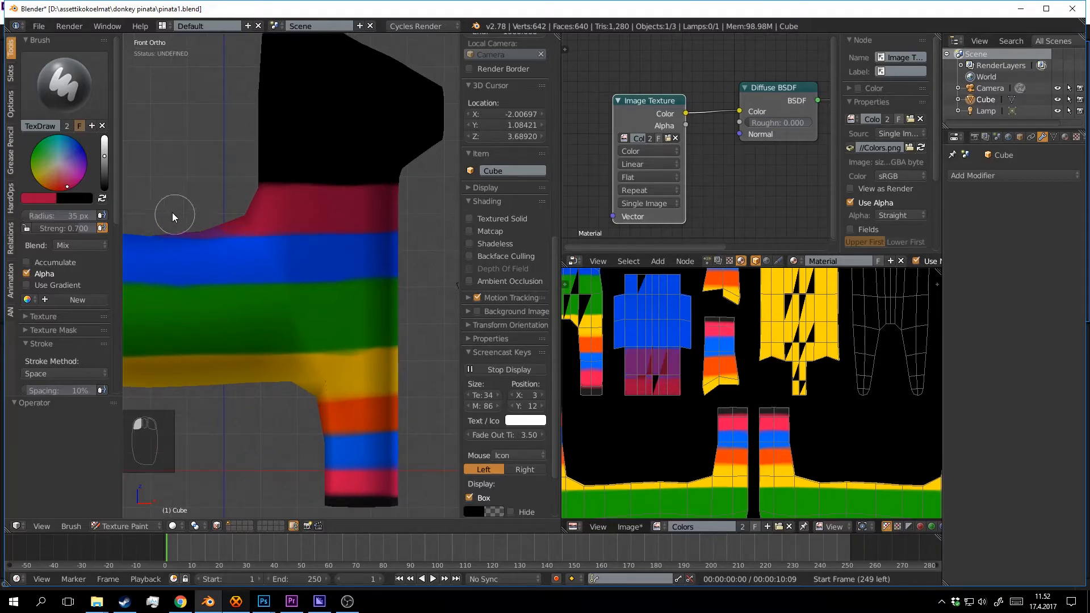
# Brighten the crimson brush colour slightly and repaint the neck-base band with it.
pyautogui.moveTo(105, 157); pyautogui.dragTo(105, 149)
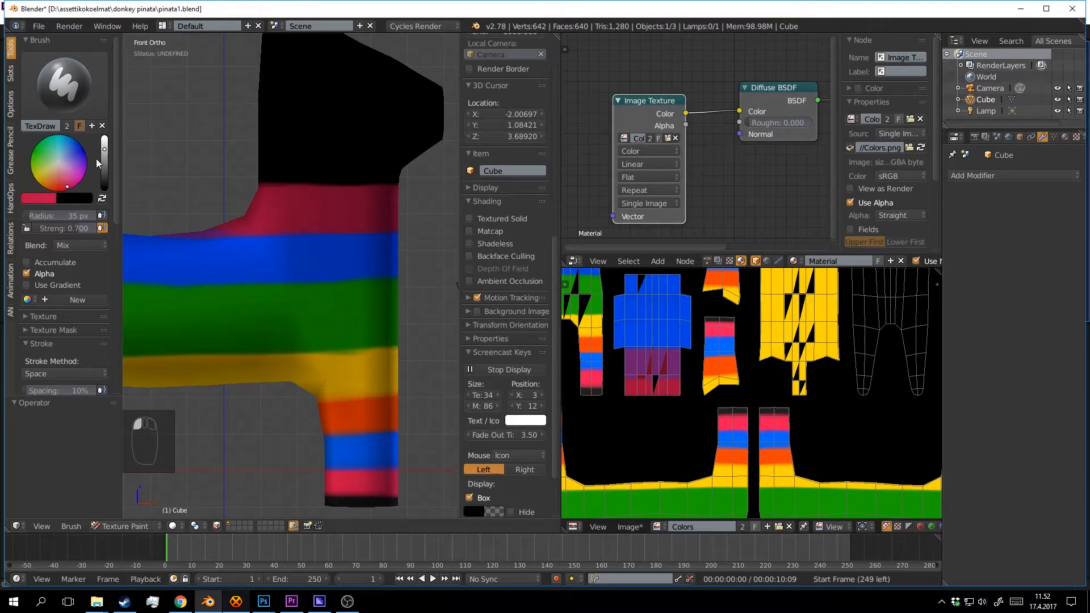
pyautogui.moveTo(251, 217); pyautogui.dragTo(398, 205)
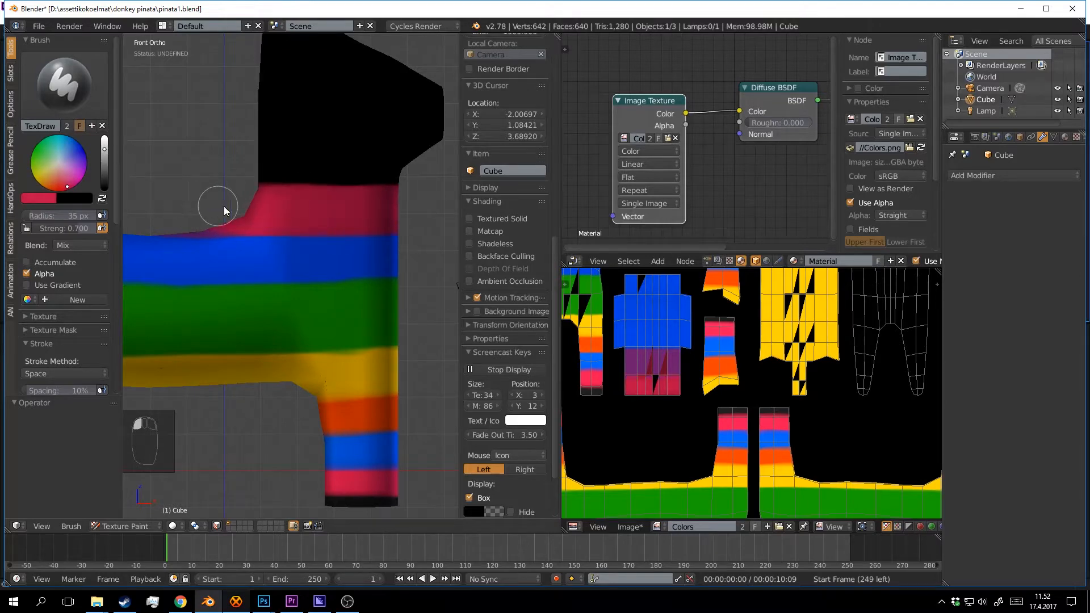
pyautogui.moveTo(223, 206); pyautogui.dragTo(174, 219)
pyautogui.moveTo(248, 204)
pyautogui.mouseDown()
pyautogui.moveTo(448, 192)
pyautogui.moveTo(271, 203)
pyautogui.mouseUp()
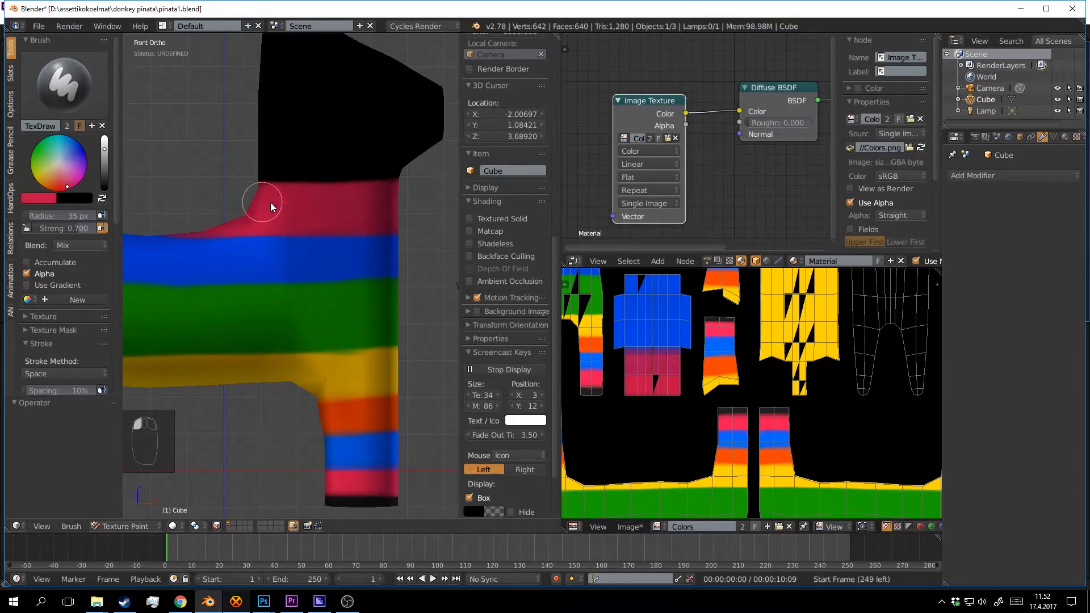
# Change the brush to a full-brightness orange and paint the neck and head up to the base of the ears.
pyautogui.keyDown('shift'); pyautogui.moveTo(397, 199); pyautogui.dragTo(325, 237, button='middle'); pyautogui.keyUp('shift')
pyautogui.moveTo(62, 182); pyautogui.dragTo(47, 188)
pyautogui.moveTo(105, 149); pyautogui.dragTo(105, 137)
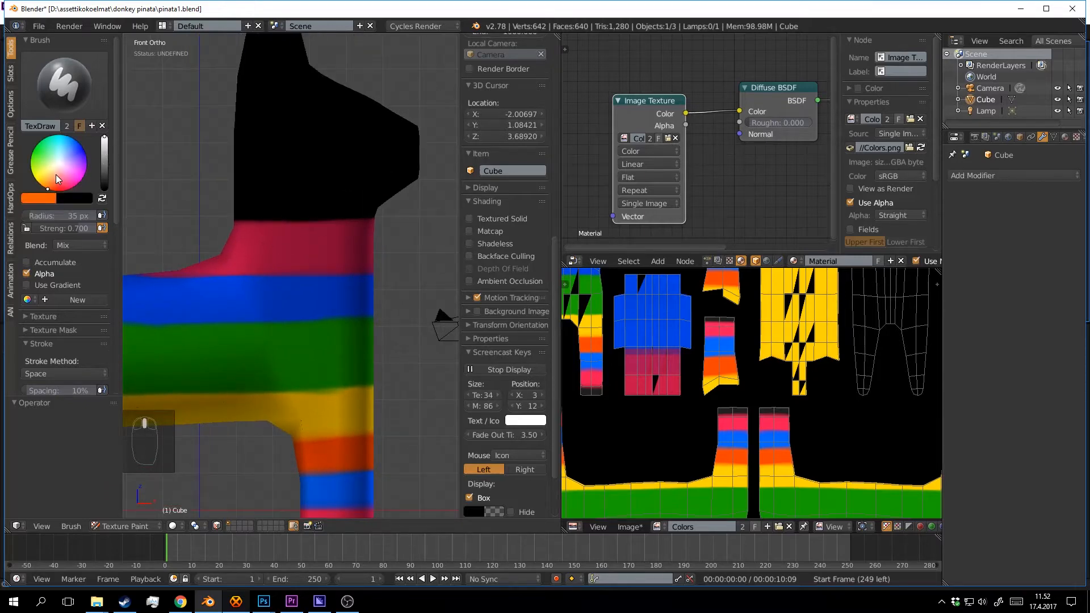
pyautogui.moveTo(339, 183)
pyautogui.mouseDown()
pyautogui.moveTo(299, 199)
pyautogui.moveTo(405, 196)
pyautogui.moveTo(235, 209)
pyautogui.moveTo(393, 203)
pyautogui.moveTo(237, 205)
pyautogui.moveTo(151, 189)
pyautogui.moveTo(389, 187)
pyautogui.moveTo(370, 192)
pyautogui.moveTo(233, 186)
pyautogui.moveTo(366, 182)
pyautogui.moveTo(222, 178)
pyautogui.moveTo(380, 165)
pyautogui.moveTo(468, 152)
pyautogui.moveTo(471, 142)
pyautogui.moveTo(292, 141)
pyautogui.mouseUp()
pyautogui.keyDown('shift'); pyautogui.moveTo(292, 141); pyautogui.dragTo(307, 188, button='middle'); pyautogui.keyUp('shift')
pyautogui.moveTo(306, 188)
pyautogui.mouseDown()
pyautogui.moveTo(406, 172)
pyautogui.moveTo(375, 183)
pyautogui.moveTo(411, 186)
pyautogui.moveTo(423, 234)
pyautogui.moveTo(353, 211)
pyautogui.moveTo(377, 177)
pyautogui.moveTo(195, 165)
pyautogui.moveTo(243, 170)
pyautogui.moveTo(220, 177)
pyautogui.moveTo(398, 152)
pyautogui.moveTo(179, 148)
pyautogui.moveTo(398, 132)
pyautogui.moveTo(191, 134)
pyautogui.mouseUp()
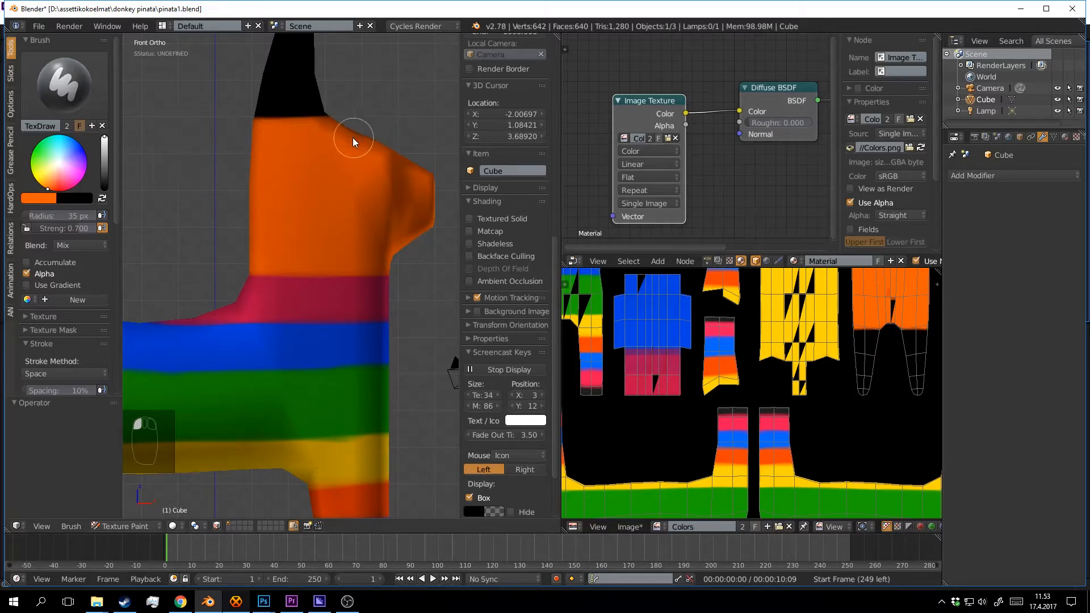
# Paint a yellow band across the base of the ears and a slightly darkened yellow-green band above it.
pyautogui.keyDown('shift'); pyautogui.moveTo(353, 137); pyautogui.dragTo(324, 212, button='middle'); pyautogui.keyUp('shift')
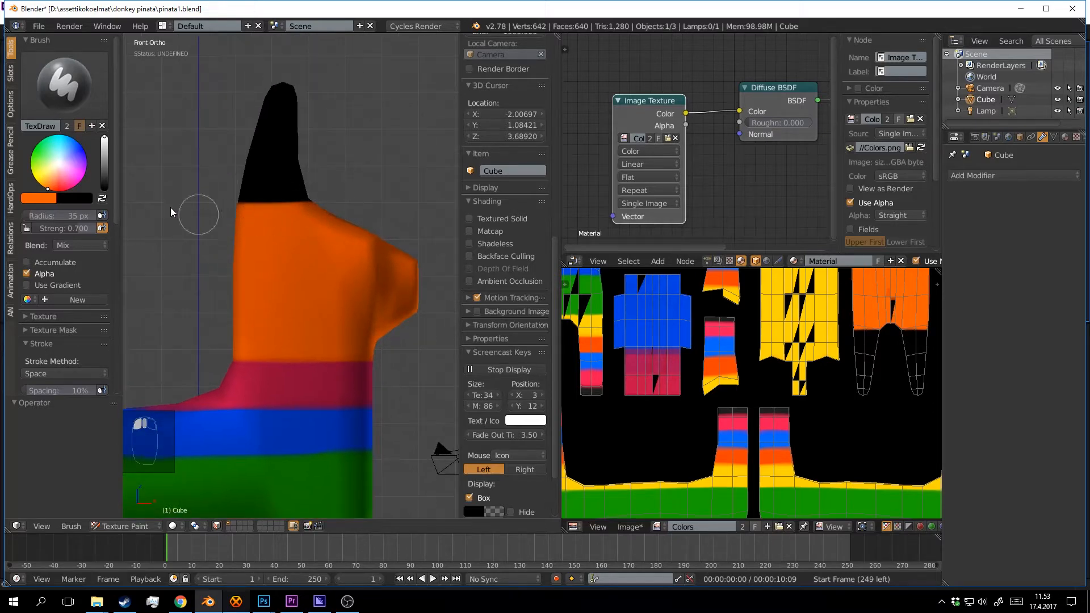
pyautogui.click(36, 180)
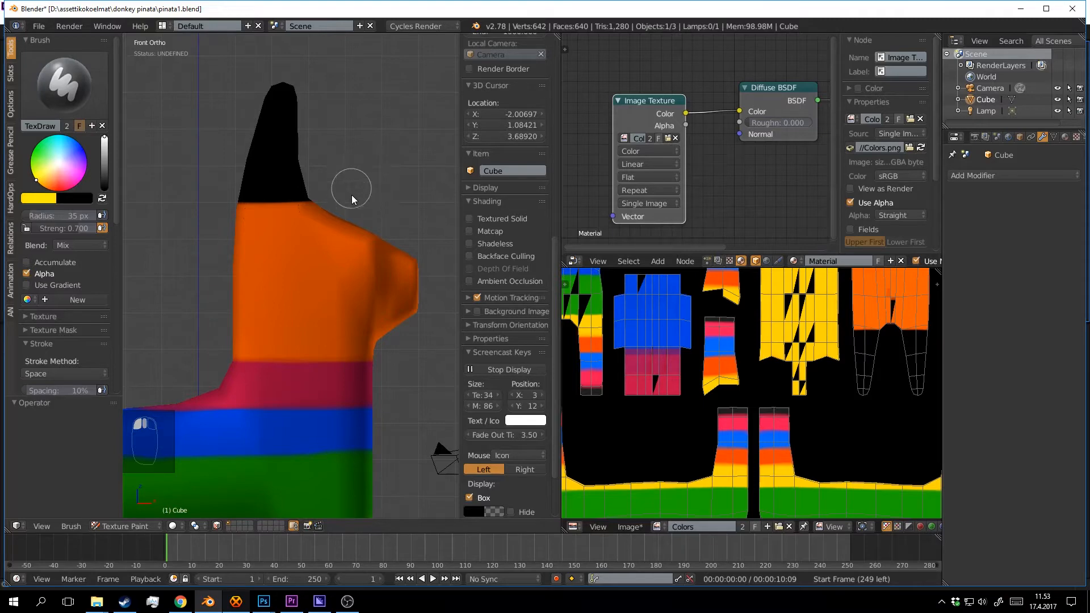
pyautogui.moveTo(339, 182)
pyautogui.mouseDown()
pyautogui.moveTo(219, 180)
pyautogui.moveTo(349, 178)
pyautogui.moveTo(219, 186)
pyautogui.moveTo(312, 166)
pyautogui.mouseUp()
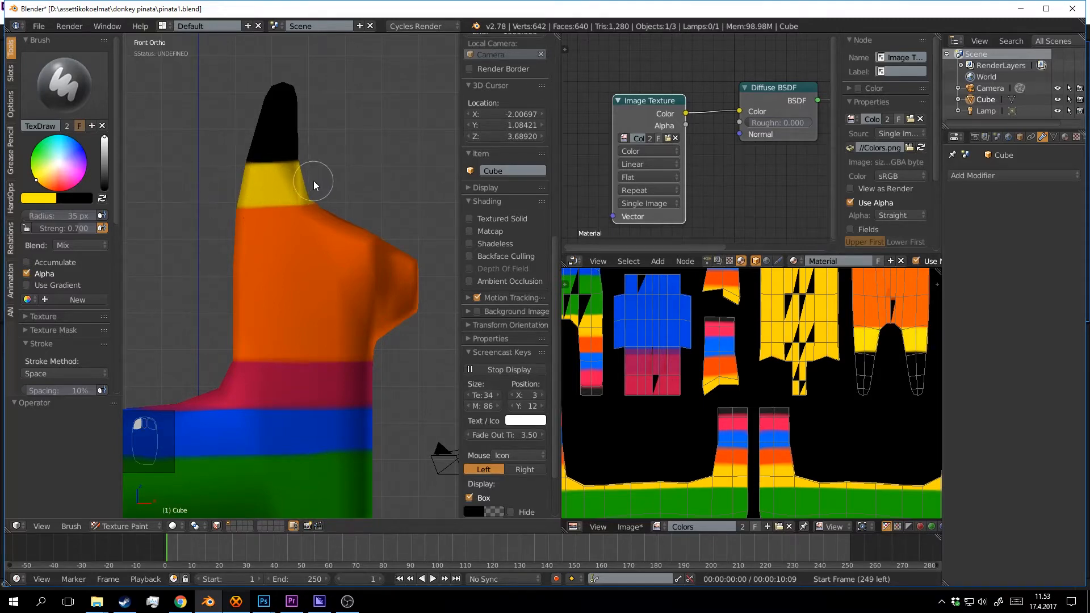
pyautogui.click(45, 175)
pyautogui.click(31, 164)
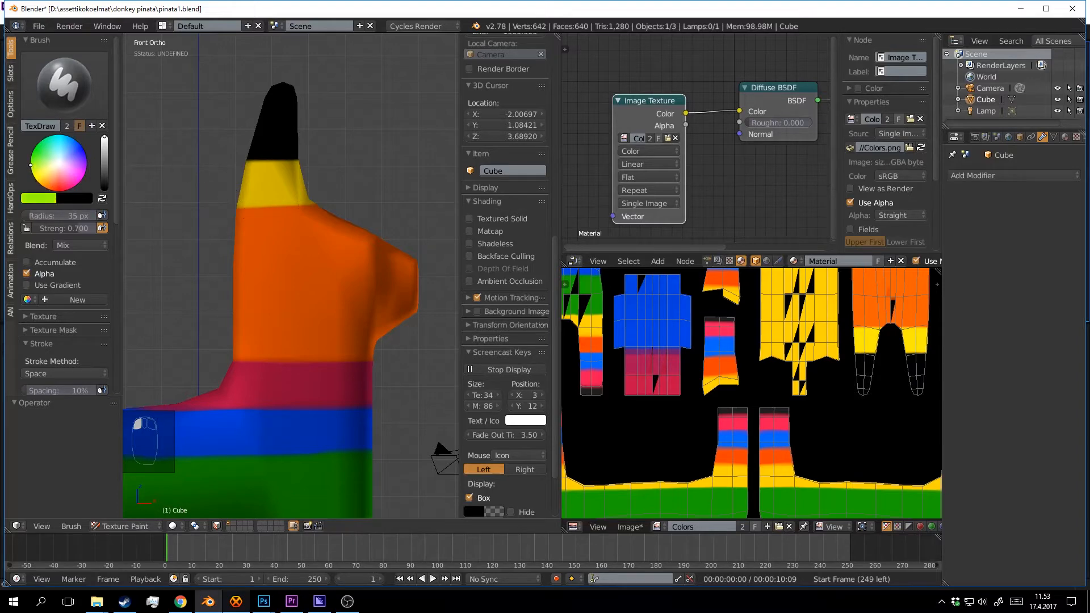
pyautogui.moveTo(106, 141); pyautogui.dragTo(105, 147)
pyautogui.moveTo(240, 143); pyautogui.dragTo(323, 145)
# Change the brush colour to blue and paint the ear tips.
pyautogui.keyDown('shift'); pyautogui.moveTo(286, 145); pyautogui.dragTo(337, 167, button='middle'); pyautogui.keyUp('shift')
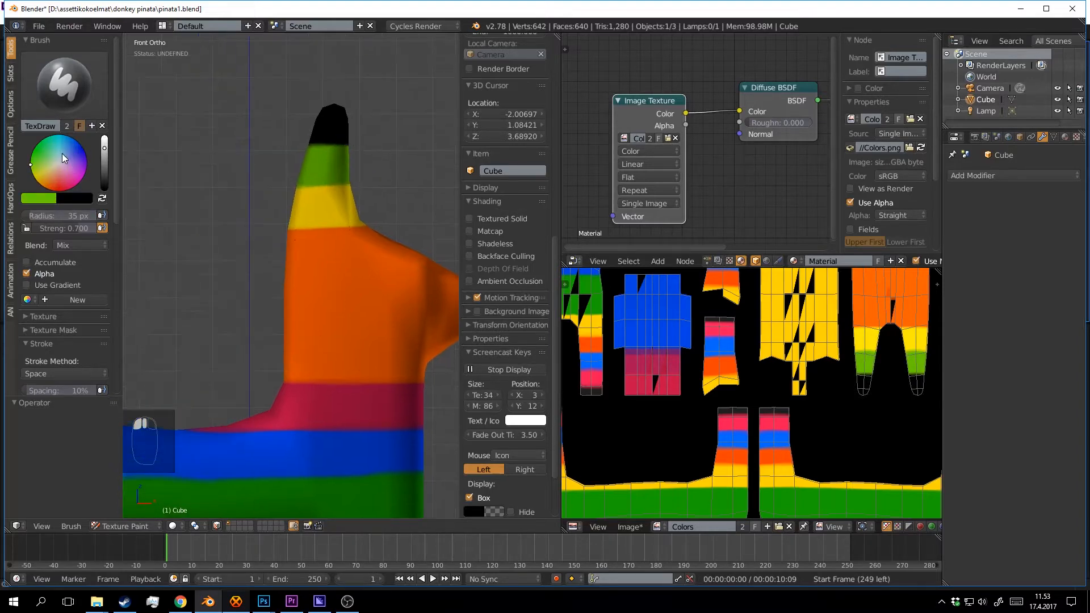
pyautogui.click(77, 140)
pyautogui.moveTo(373, 114); pyautogui.dragTo(362, 128)
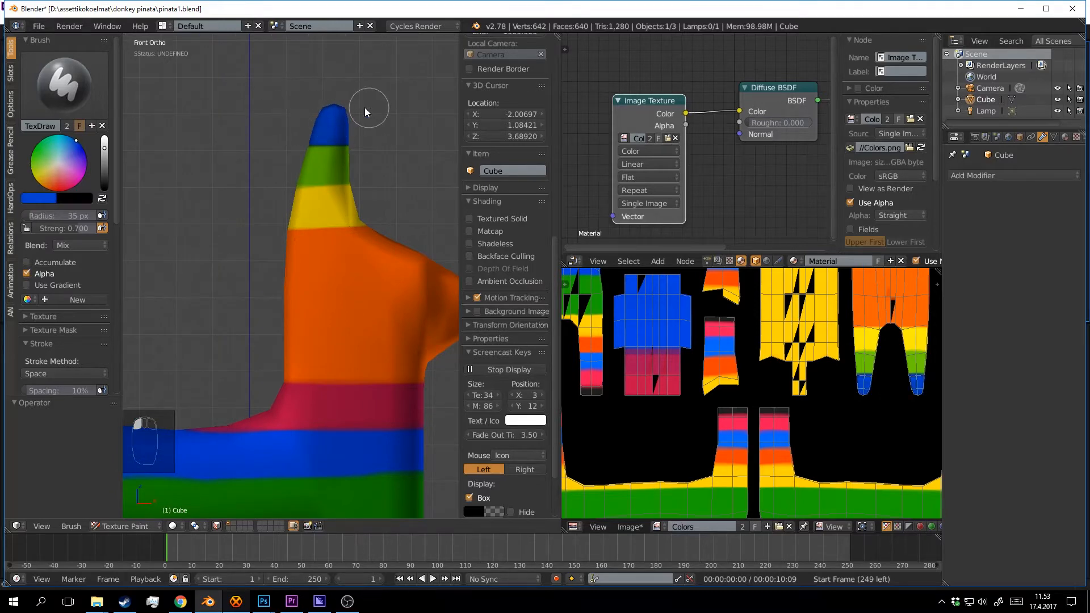
# Change the brush colour to dark yellow and cover the whole muzzle up to its edge with the orange head.
pyautogui.scroll(-4, 372, 226)
pyautogui.scroll(5, 309, 174)
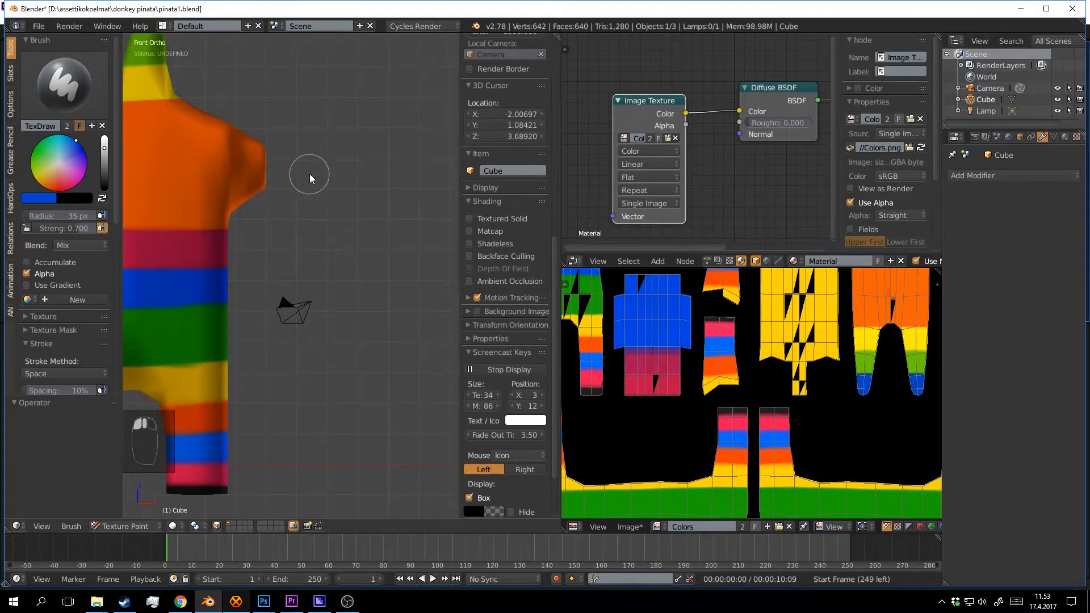
pyautogui.keyDown('shift'); pyautogui.moveTo(309, 174); pyautogui.dragTo(369, 229, button='middle'); pyautogui.keyUp('shift')
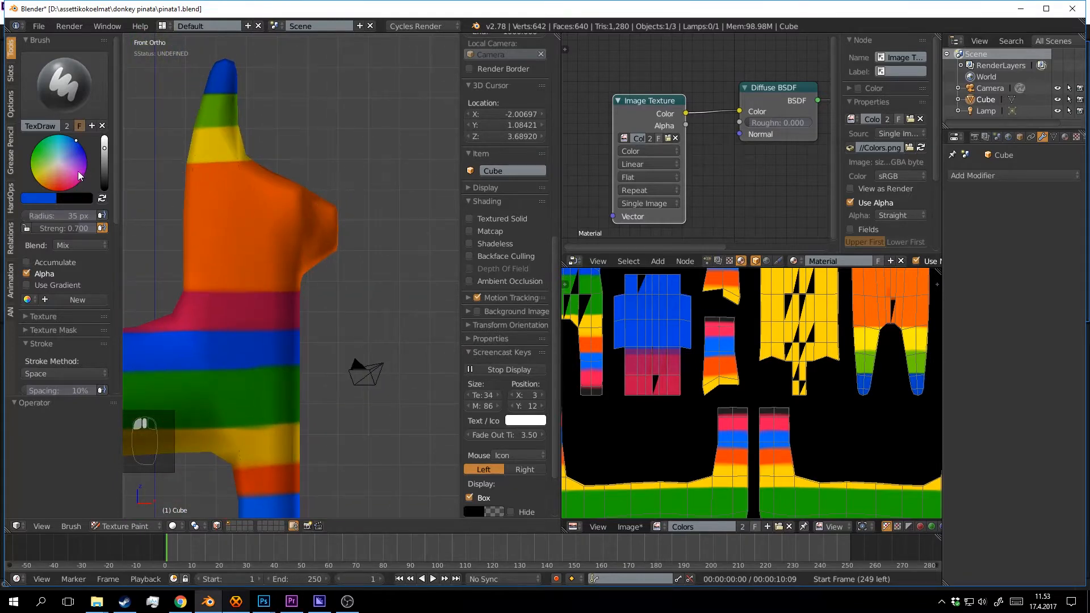
pyautogui.click(37, 180)
pyautogui.moveTo(326, 196); pyautogui.dragTo(338, 245)
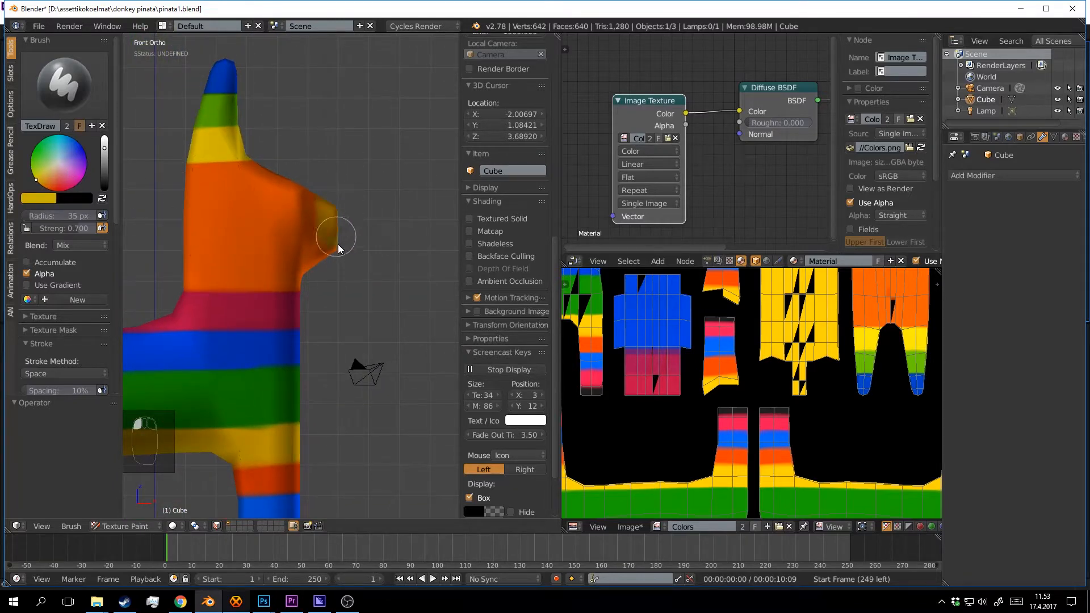
pyautogui.keyDown('shift'); pyautogui.moveTo(339, 217); pyautogui.dragTo(391, 238, button='middle'); pyautogui.keyUp('shift')
pyautogui.scroll(2, 428, 204)
pyautogui.scroll(-2, 421, 203)
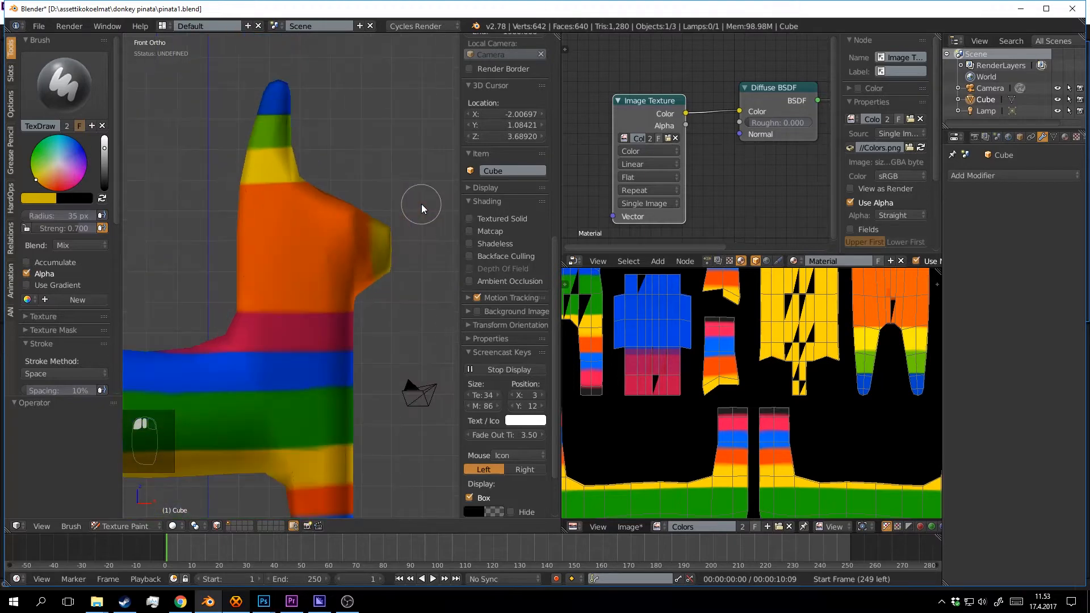
pyautogui.scroll(2, 421, 203)
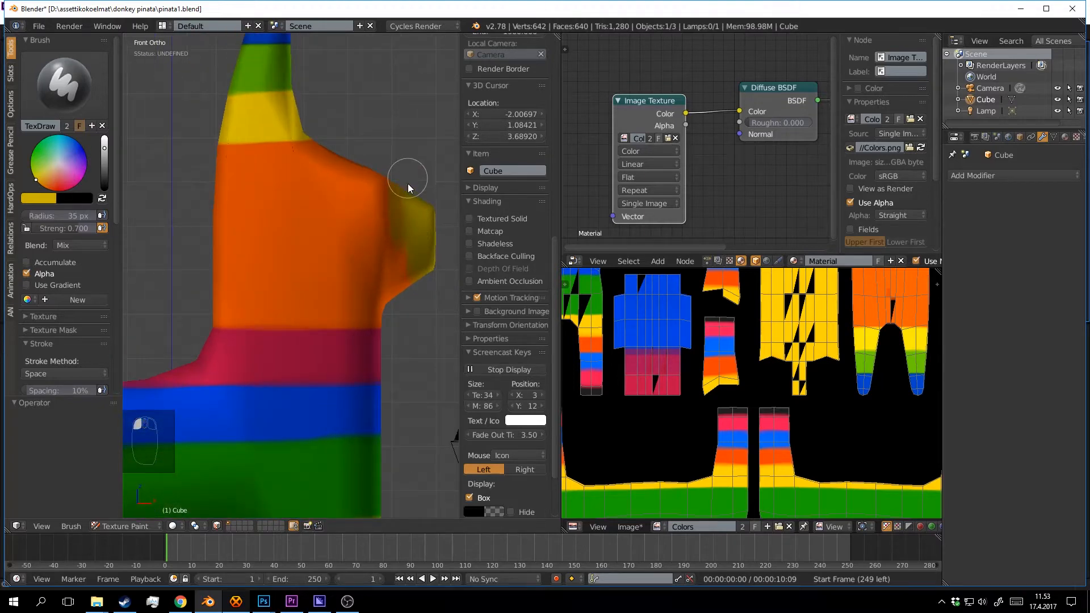
pyautogui.moveTo(417, 188); pyautogui.dragTo(413, 260)
pyautogui.moveTo(413, 301); pyautogui.dragTo(418, 244)
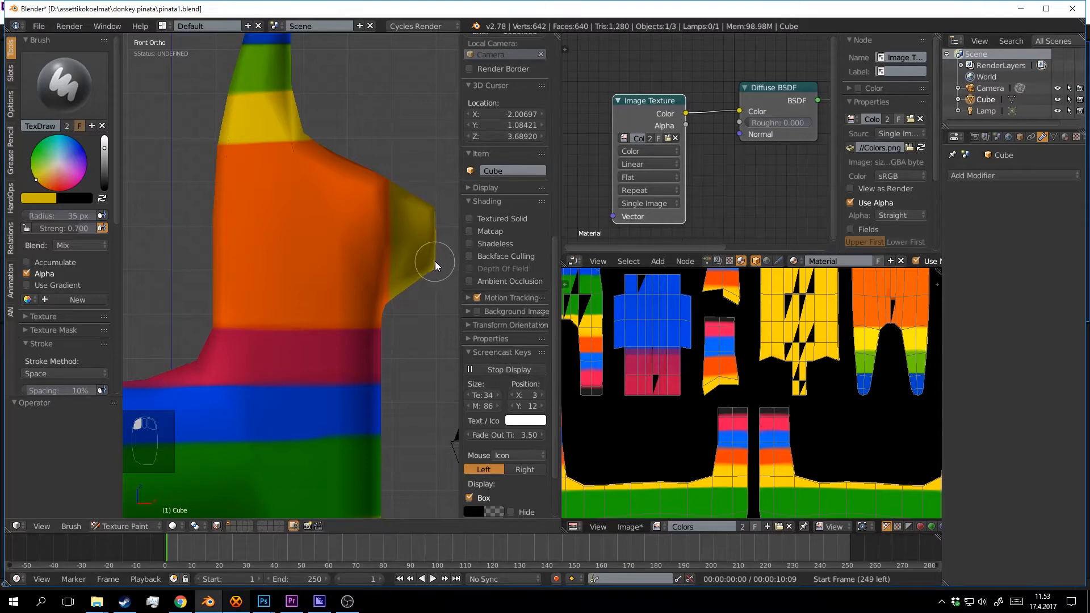
# Examine the painted donkey's face and the UV islands for unpainted black gaps.
pyautogui.scroll(-6, 435, 261)
pyautogui.moveTo(426, 267); pyautogui.dragTo(261, 295, button='middle')
pyautogui.scroll(5, 341, 293)
pyautogui.scroll(-2, 329, 270)
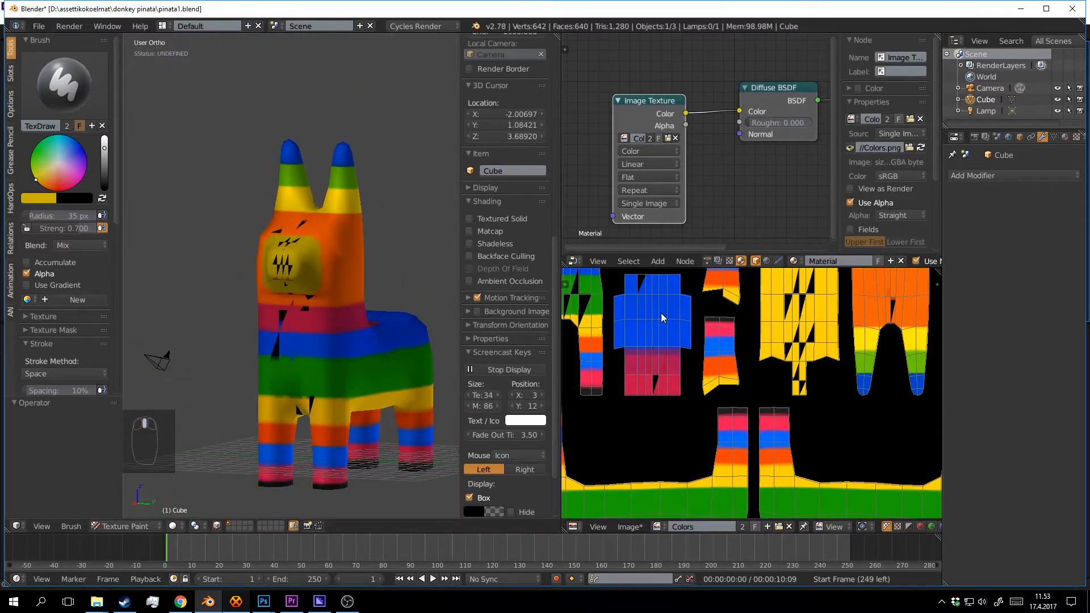
pyautogui.scroll(4, 787, 310)
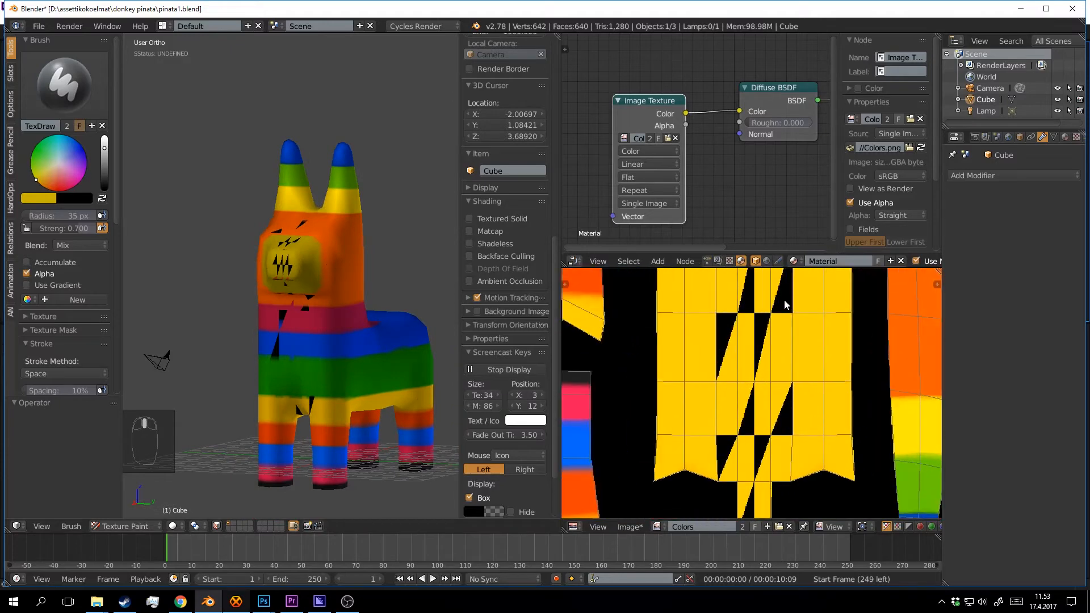
pyautogui.moveTo(322, 247); pyautogui.dragTo(363, 269, button='middle')
pyautogui.scroll(4, 363, 269)
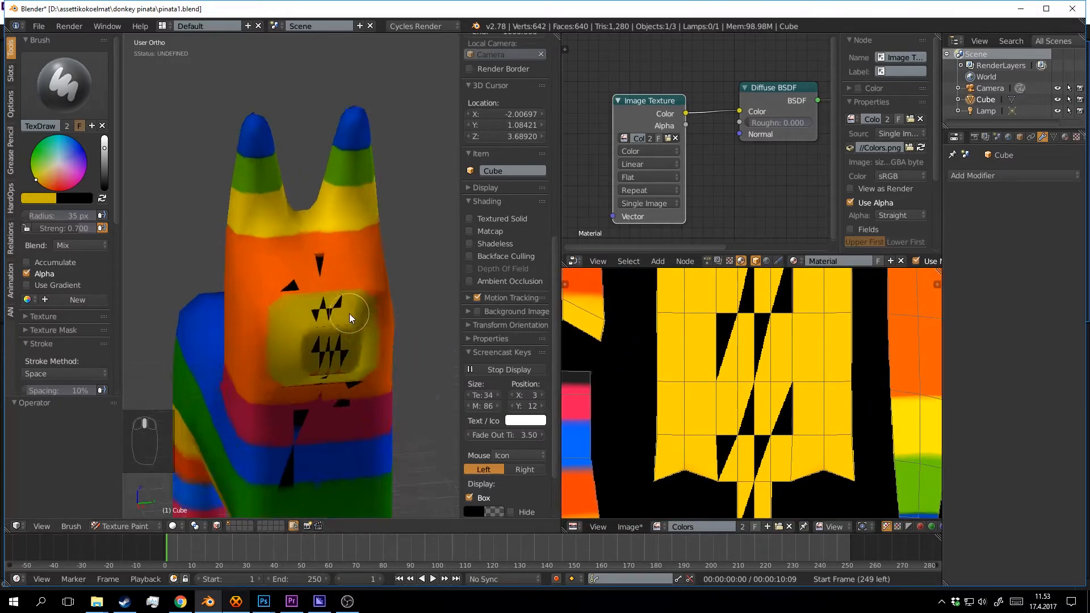
pyautogui.moveTo(349, 313)
pyautogui.mouseDown(button='middle')
pyautogui.moveTo(387, 295)
pyautogui.moveTo(310, 325)
pyautogui.moveTo(332, 305)
pyautogui.mouseUp(button='middle')
pyautogui.scroll(4, 324, 315)
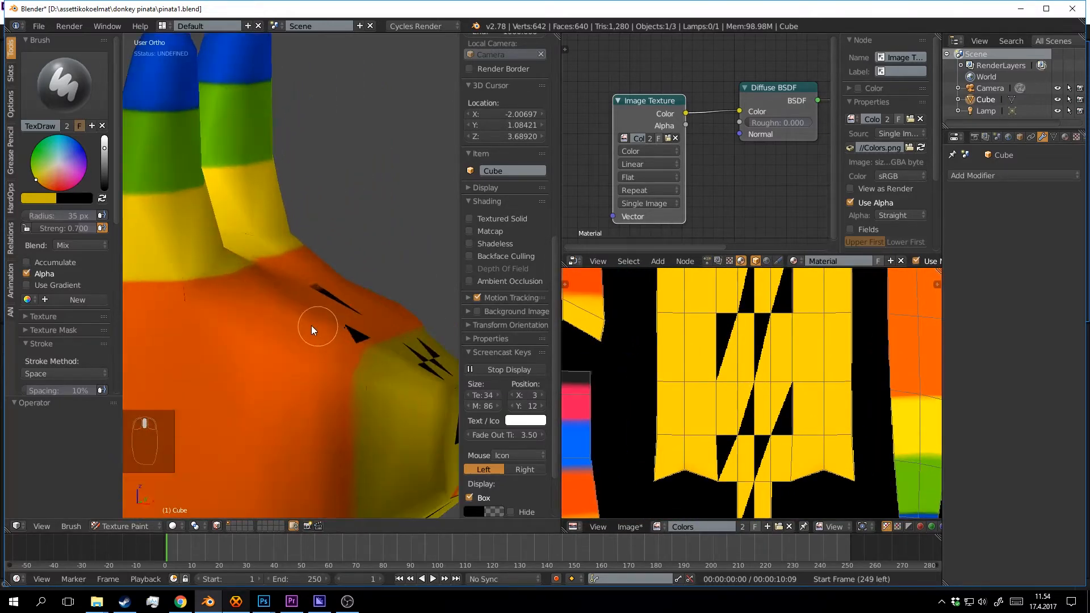
# Sample the head's orange as the brush colour, try a dab over the black gap above the muzzle, and undo it.
pyautogui.click(49, 196)
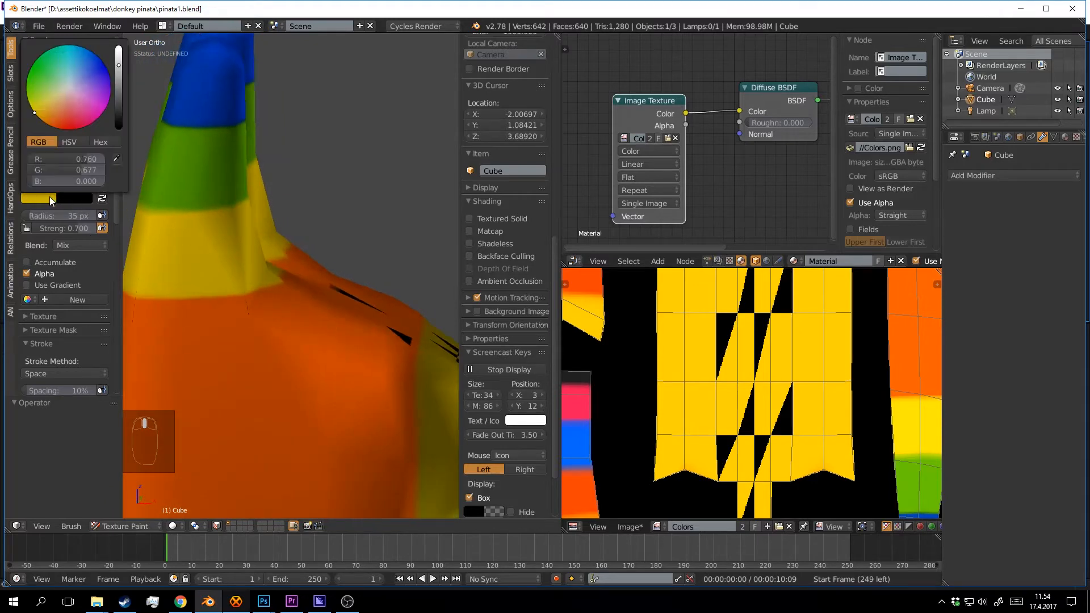
pyautogui.click(119, 158)
pyautogui.click(349, 319)
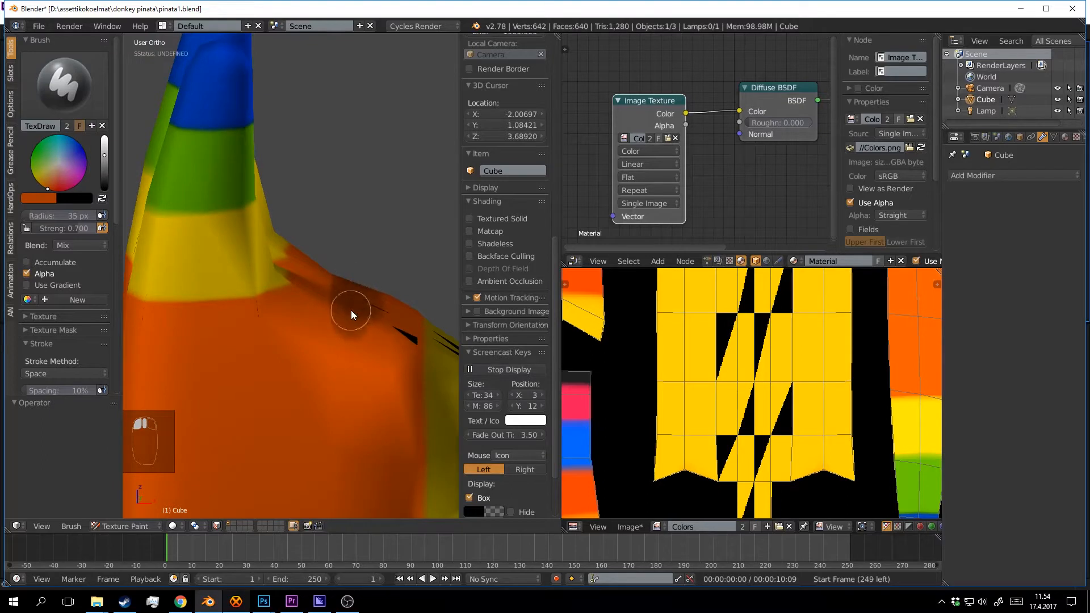
pyautogui.hotkey('ctrl', 'z')
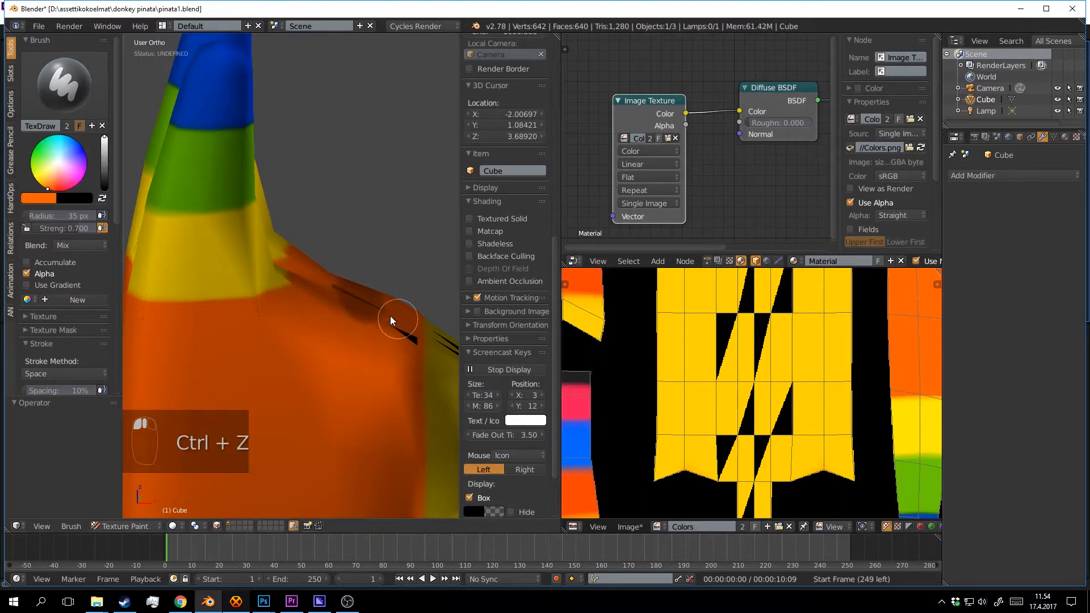
# Paint orange over the black gaps on the head just above and below the muzzle.
pyautogui.moveTo(390, 315)
pyautogui.mouseDown()
pyautogui.moveTo(372, 302)
pyautogui.moveTo(350, 314)
pyautogui.moveTo(386, 325)
pyautogui.moveTo(397, 297)
pyautogui.mouseUp()
pyautogui.moveTo(399, 316)
pyautogui.mouseDown(button='middle')
pyautogui.moveTo(391, 340)
pyautogui.moveTo(368, 248)
pyautogui.moveTo(349, 253)
pyautogui.moveTo(326, 221)
pyautogui.moveTo(341, 245)
pyautogui.moveTo(301, 234)
pyautogui.moveTo(347, 288)
pyautogui.moveTo(325, 308)
pyautogui.mouseUp(button='middle')
pyautogui.scroll(-3, 367, 328)
pyautogui.scroll(-3, 352, 247)
pyautogui.scroll(4, 326, 217)
pyautogui.scroll(2, 301, 233)
pyautogui.moveTo(278, 294)
pyautogui.mouseDown()
pyautogui.moveTo(318, 298)
pyautogui.moveTo(287, 318)
pyautogui.mouseUp()
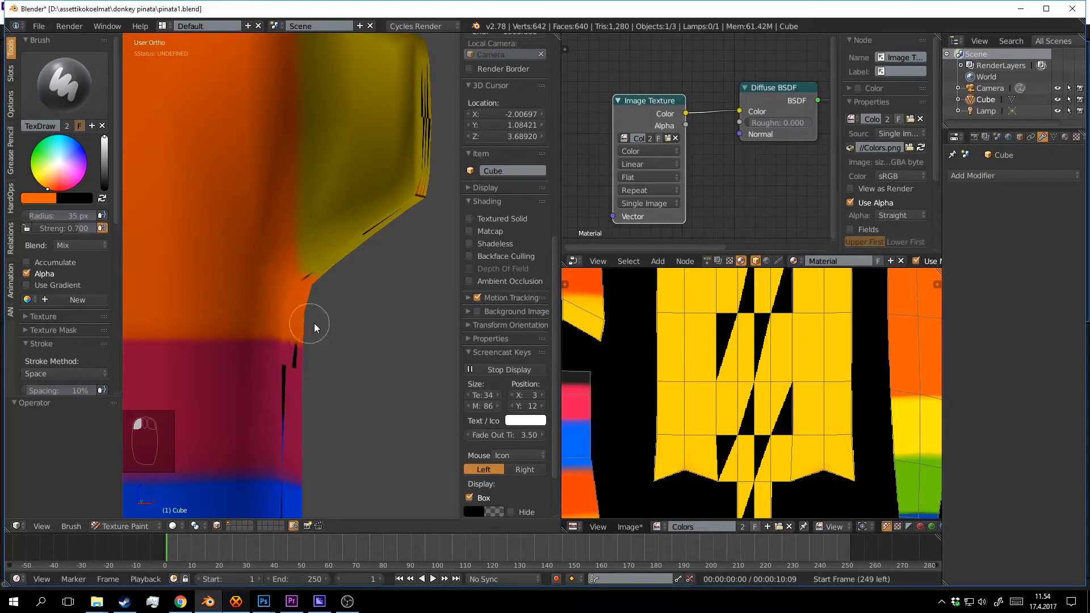
pyautogui.scroll(-5, 254, 253)
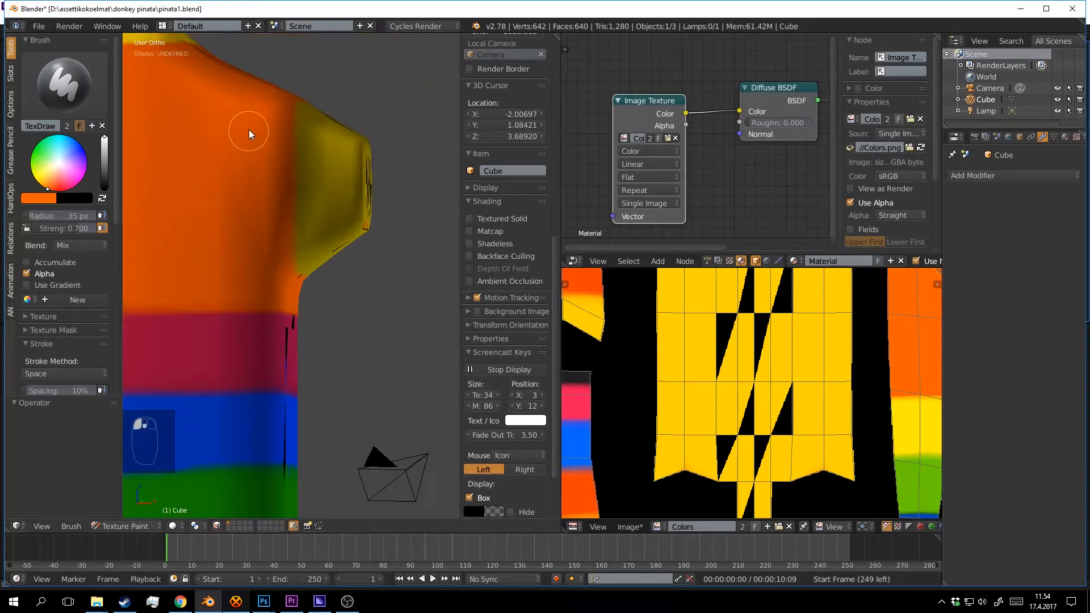
pyautogui.moveTo(248, 130); pyautogui.dragTo(258, 234, button='middle')
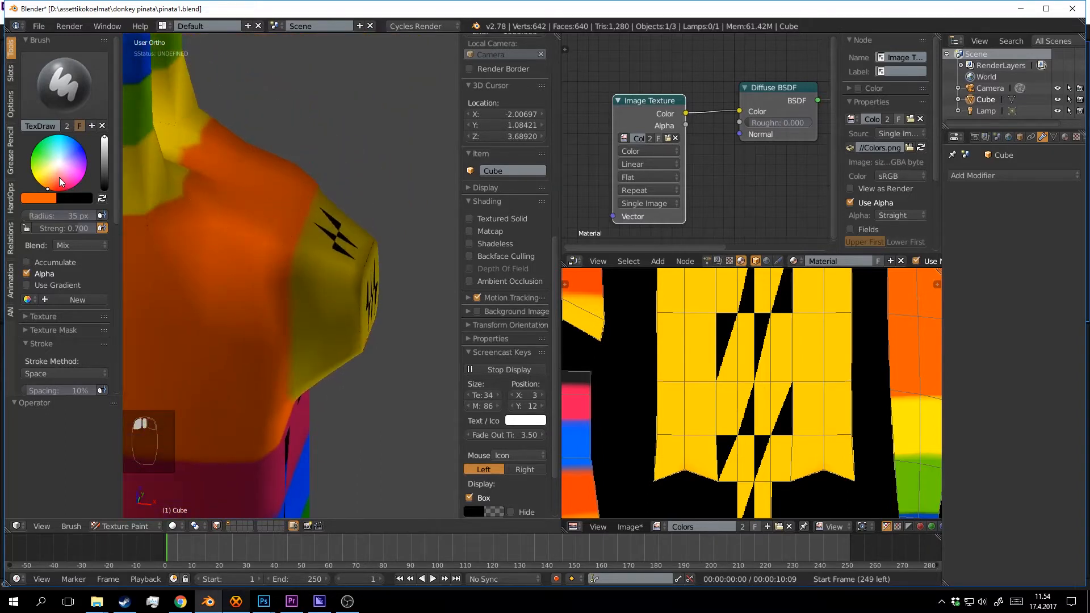
# Change the brush colour to dark yellow and paint over the black gaps on the top and front of the muzzle.
pyautogui.click(34, 178)
pyautogui.moveTo(343, 234); pyautogui.dragTo(349, 235)
pyautogui.hotkey('ctrl', 'z')
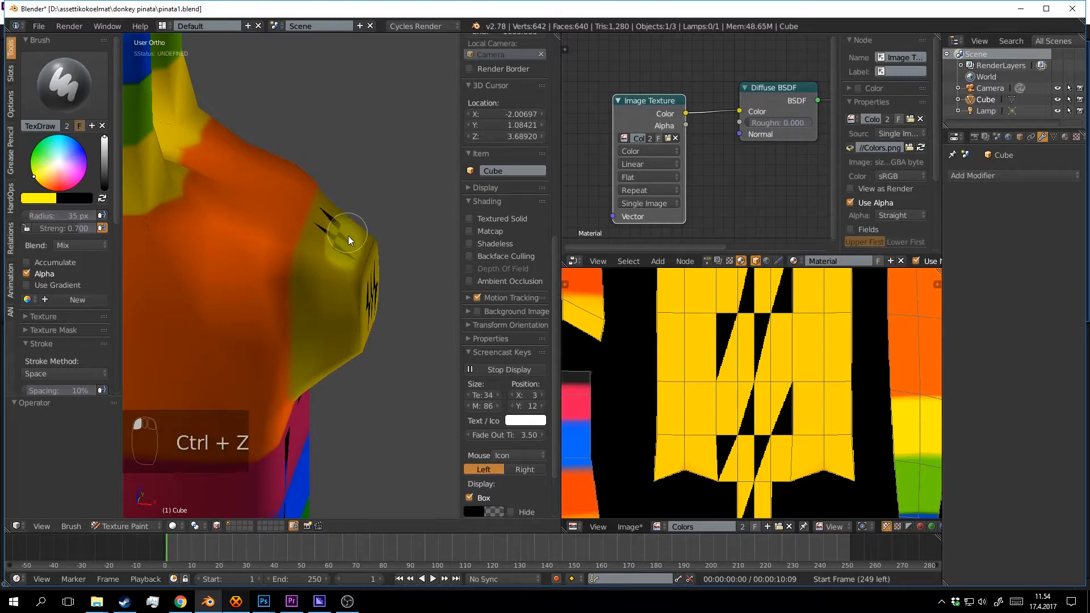
pyautogui.hotkey('ctrl', 'z')
pyautogui.moveTo(108, 137); pyautogui.dragTo(105, 149)
pyautogui.moveTo(351, 240)
pyautogui.mouseDown()
pyautogui.moveTo(332, 251)
pyautogui.moveTo(336, 233)
pyautogui.moveTo(372, 324)
pyautogui.moveTo(376, 302)
pyautogui.mouseUp()
pyautogui.moveTo(376, 302)
pyautogui.mouseDown(button='middle')
pyautogui.moveTo(384, 224)
pyautogui.moveTo(339, 278)
pyautogui.mouseUp(button='middle')
pyautogui.moveTo(354, 216); pyautogui.dragTo(352, 245)
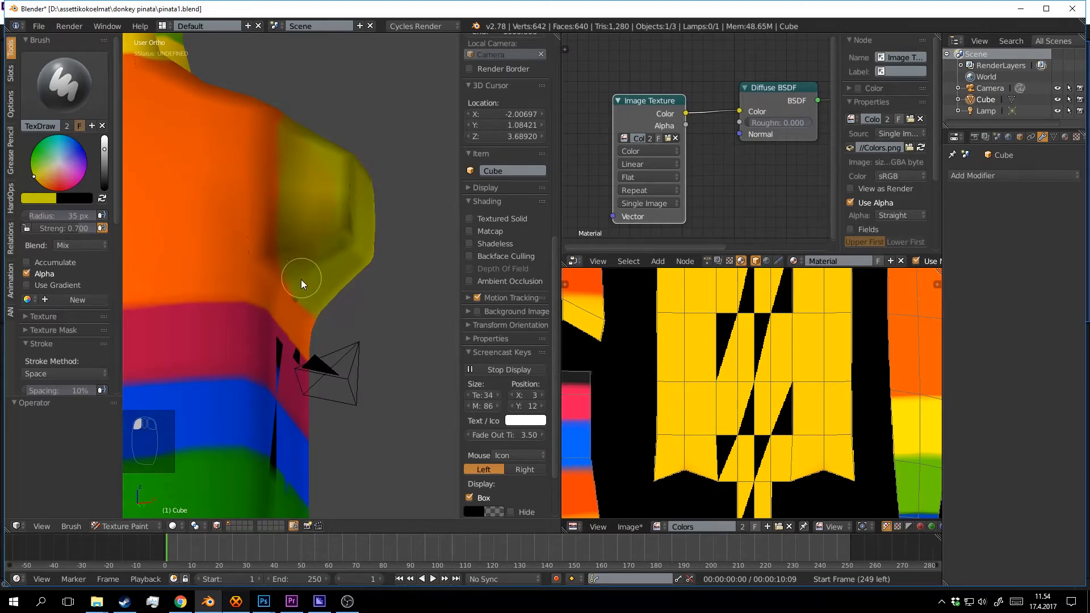
# Undo the latest dark yellow strokes that spilled onto the orange side of the head beside the muzzle.
pyautogui.moveTo(380, 286); pyautogui.dragTo(290, 294, button='middle')
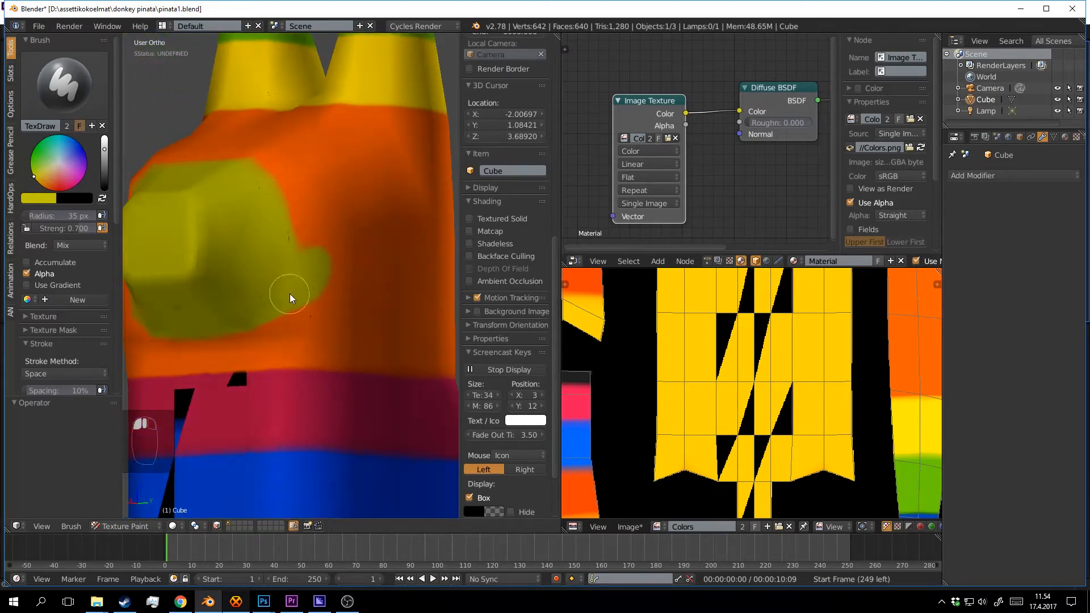
pyautogui.hotkey('ctrl', 'z')
pyautogui.hotkey('ctrl', 'z')
pyautogui.hotkey('ctrl', 'z')
pyautogui.hotkey('ctrl', 'z')
pyautogui.hotkey('ctrl', 'z')
pyautogui.hotkey('ctrl', 'z')
pyautogui.hotkey('ctrl', 'z')
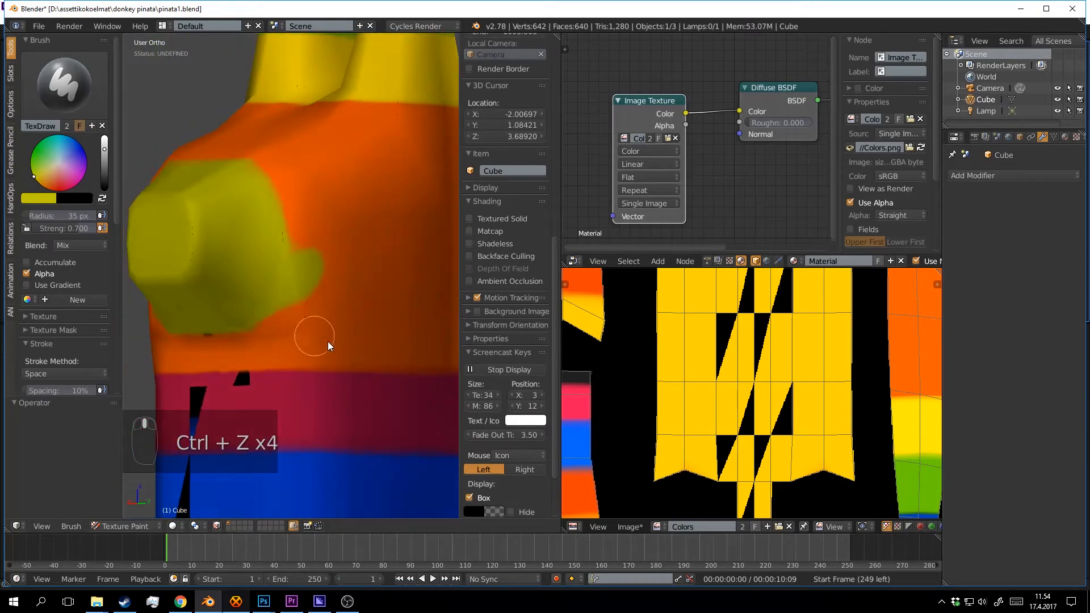
pyautogui.hotkey('ctrl', 'z')
pyautogui.hotkey('ctrl', 'z')
pyautogui.hotkey('ctrl', 'z')
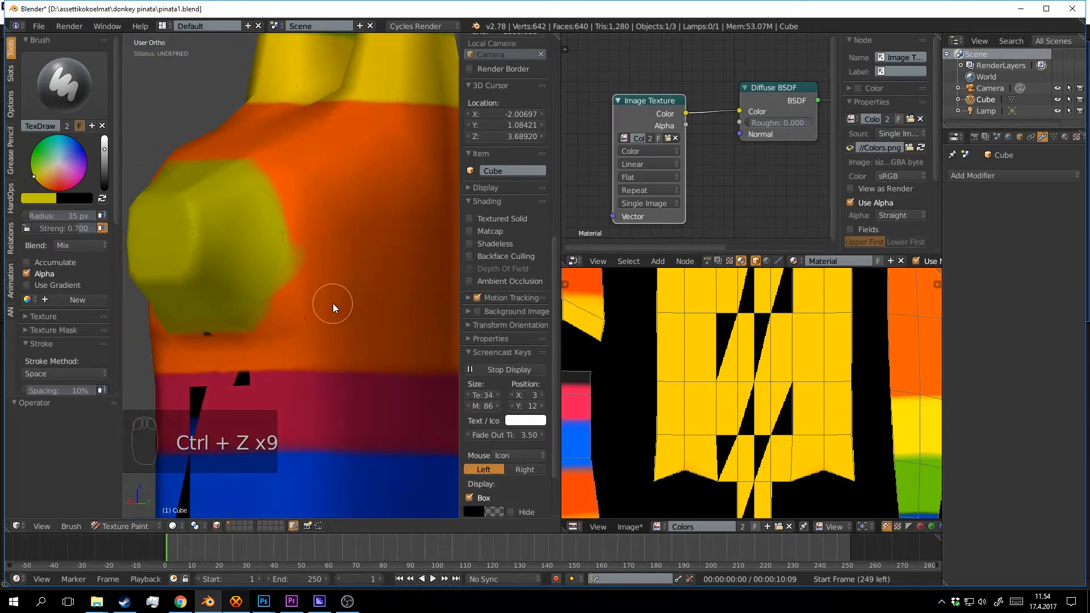
# Enable Occlude, Cull and Normal in the Project Paint settings.
pyautogui.moveTo(333, 303)
pyautogui.mouseDown(button='middle')
pyautogui.moveTo(337, 277)
pyautogui.moveTo(306, 301)
pyautogui.mouseUp(button='middle')
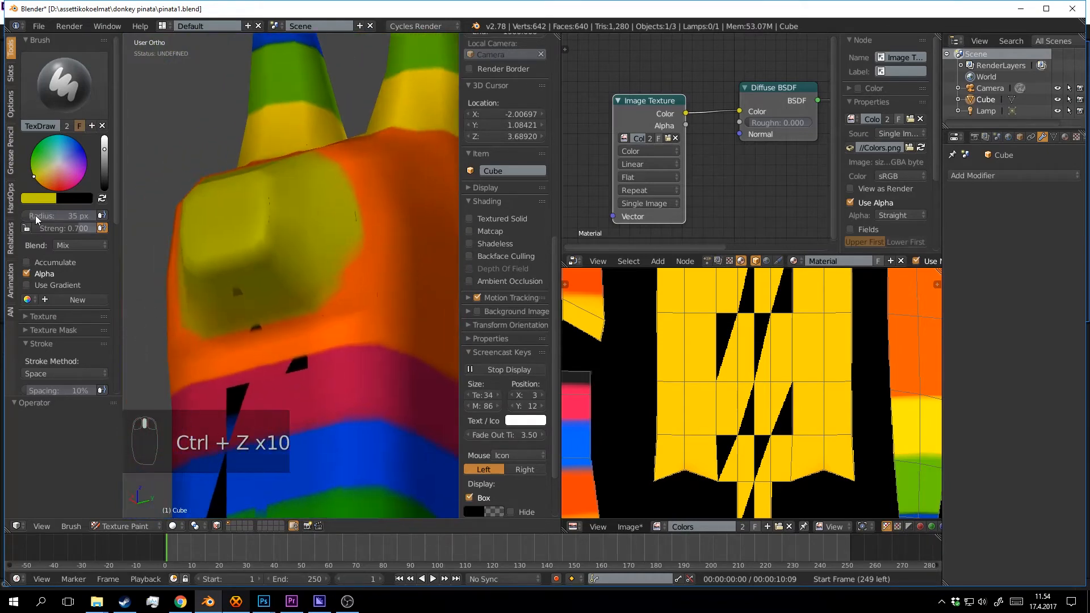
pyautogui.click(11, 105)
pyautogui.click(34, 229)
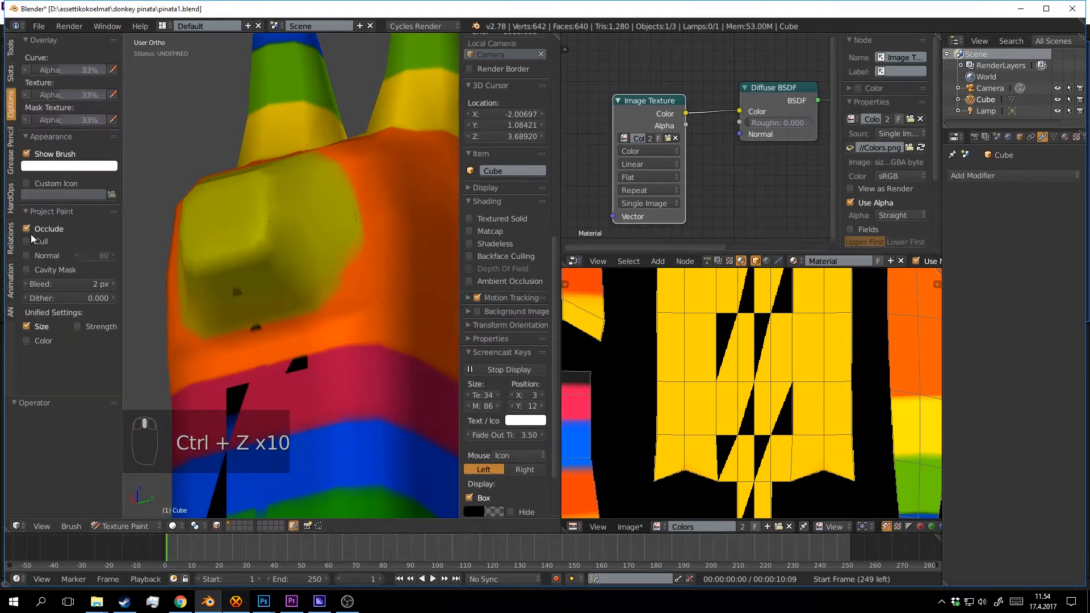
pyautogui.click(31, 242)
pyautogui.click(26, 256)
# Paint dark yellow over the remaining black gaps on the muzzle's underside and inspect its edges from several sides.
pyautogui.moveTo(248, 263); pyautogui.dragTo(249, 270, button='middle')
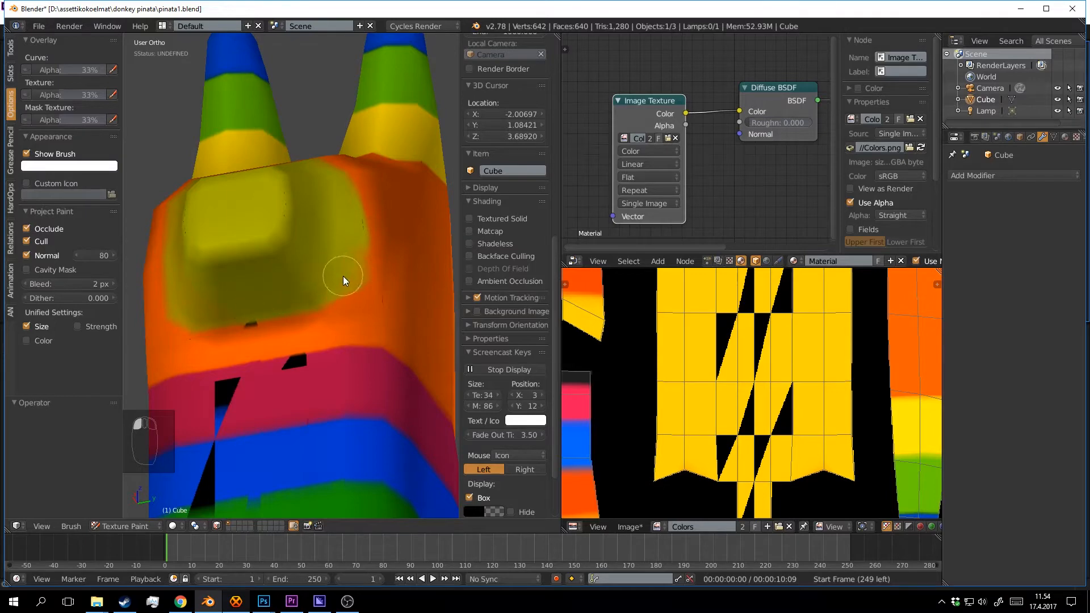
pyautogui.moveTo(322, 288); pyautogui.dragTo(370, 287, button='middle')
pyautogui.scroll(5, 370, 284)
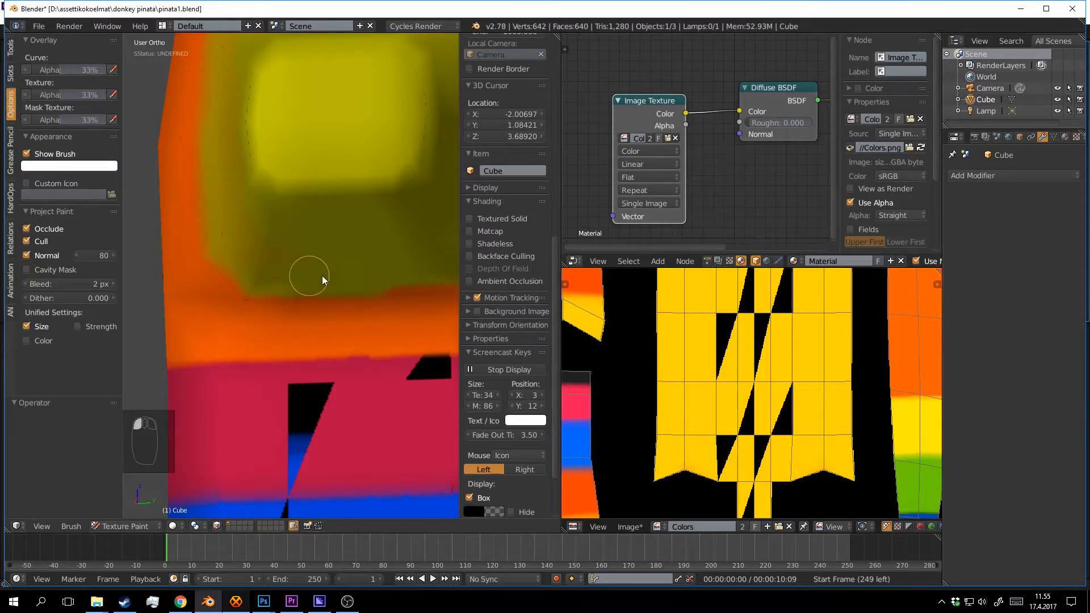
pyautogui.scroll(-3, 390, 259)
pyautogui.moveTo(393, 257); pyautogui.dragTo(319, 278, button='middle')
pyautogui.scroll(2, 318, 275)
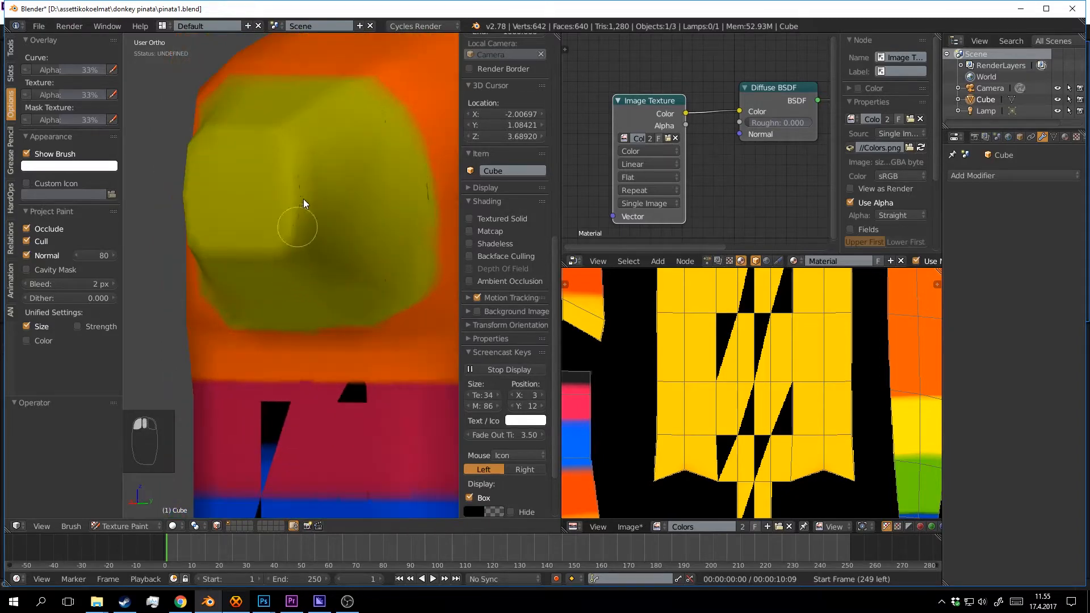
pyautogui.moveTo(285, 145); pyautogui.dragTo(353, 233, button='middle')
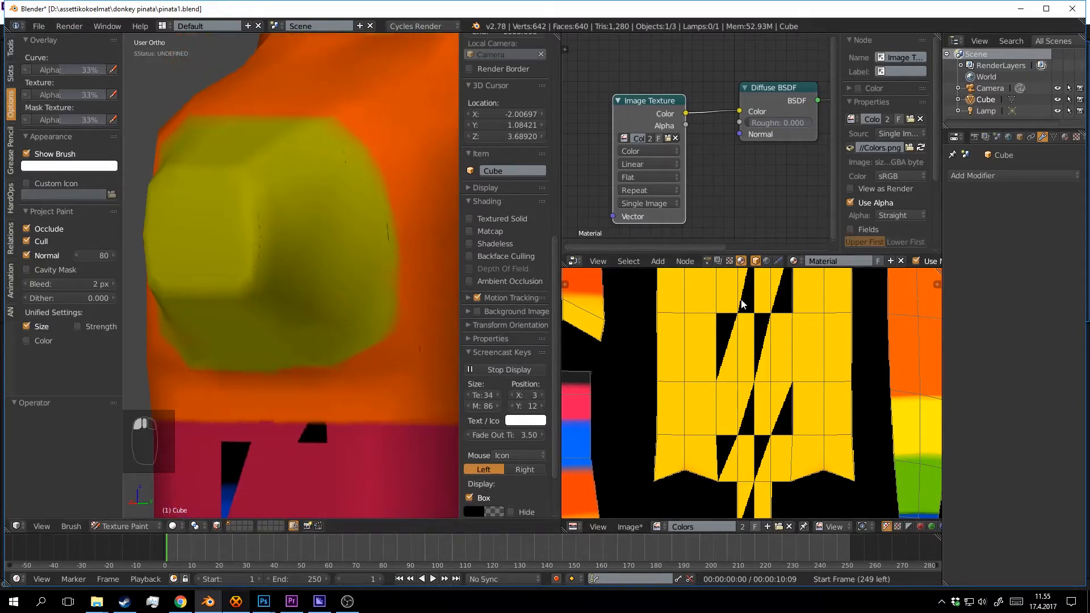
# Sample pink as the brush colour and paint over the black gaps in the pink stripe below the muzzle.
pyautogui.scroll(-4, 772, 369)
pyautogui.scroll(2, 773, 369)
pyautogui.moveTo(206, 311); pyautogui.dragTo(296, 234, button='middle')
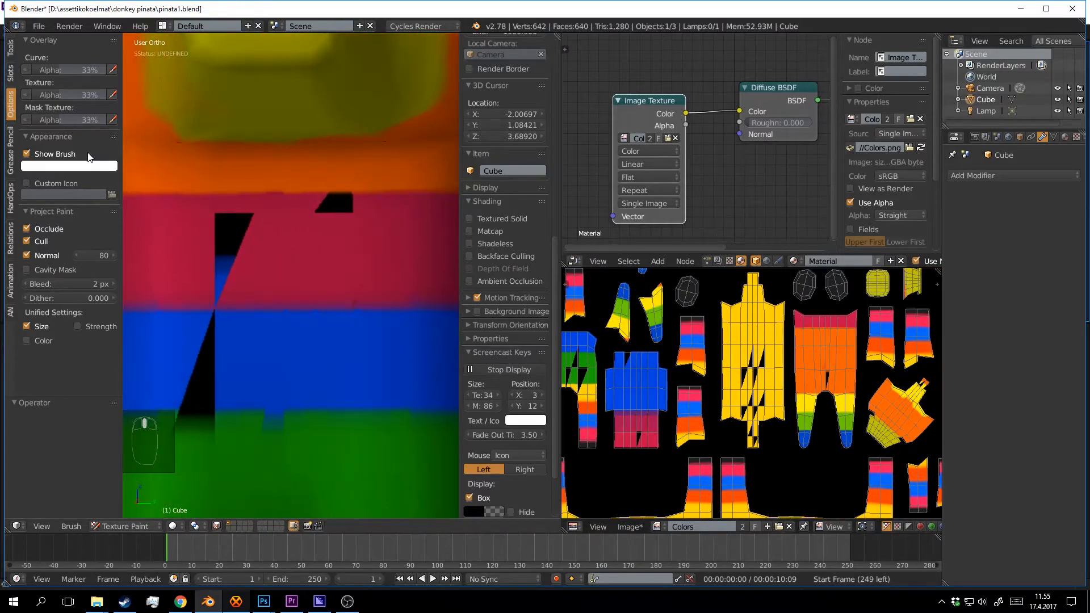
pyautogui.click(11, 49)
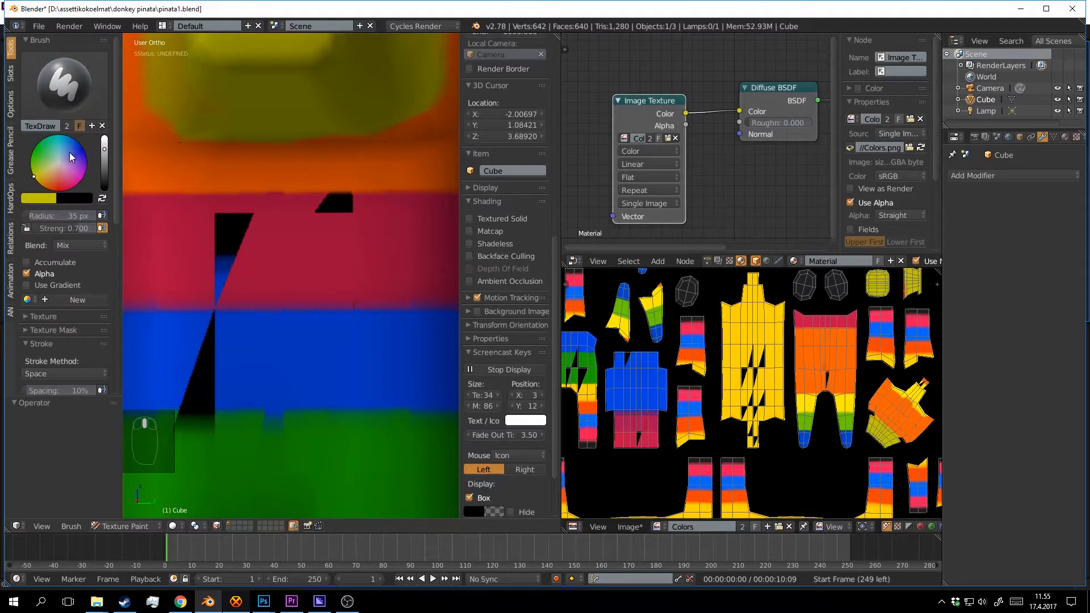
pyautogui.press('s')
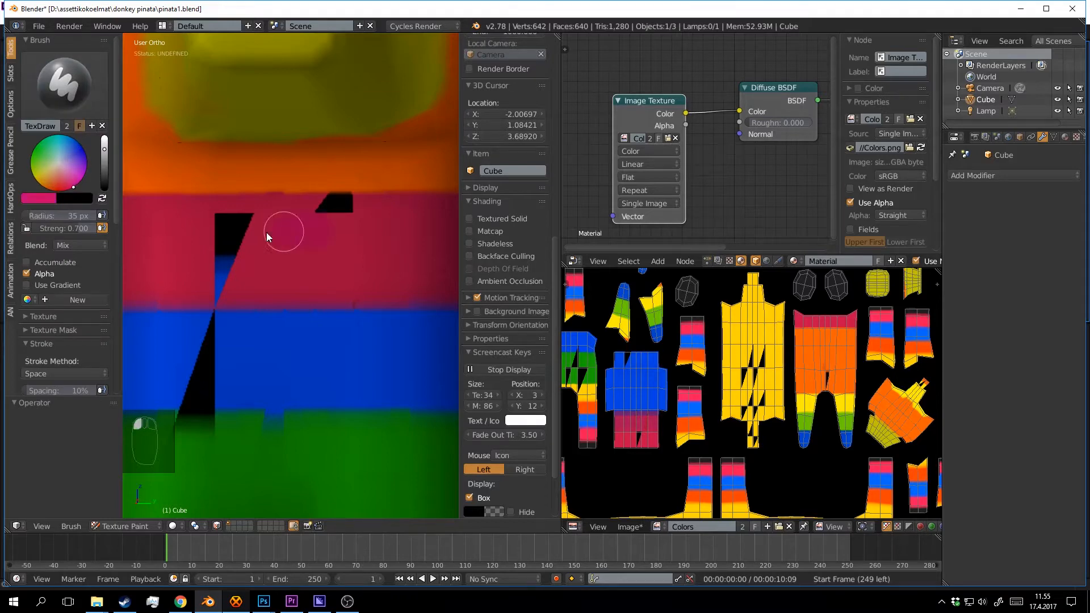
pyautogui.click(327, 220)
pyautogui.moveTo(347, 218)
pyautogui.mouseDown()
pyautogui.moveTo(211, 213)
pyautogui.moveTo(267, 244)
pyautogui.mouseUp()
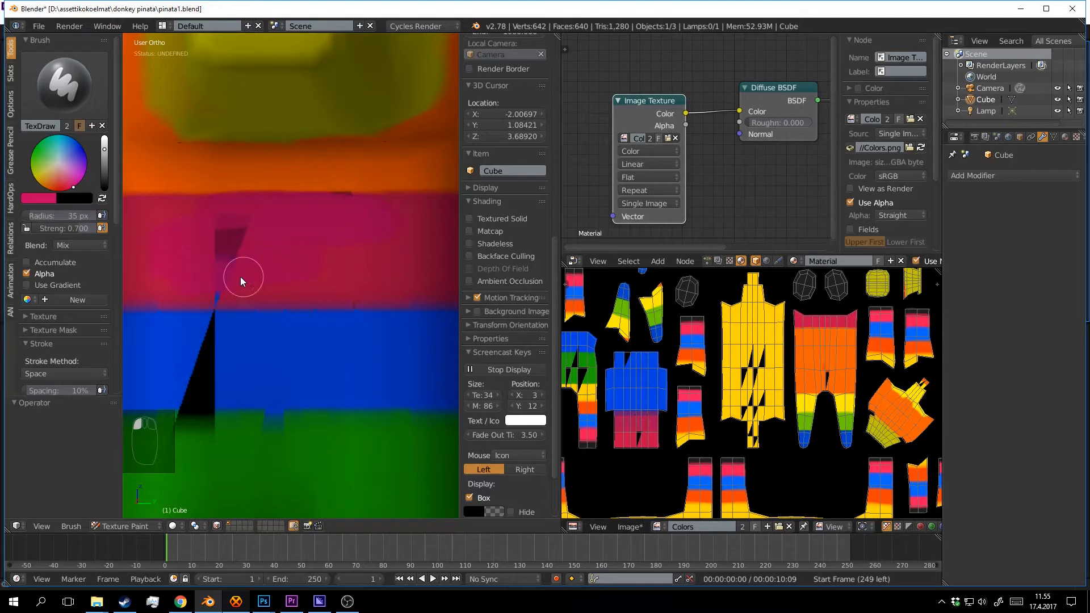
pyautogui.moveTo(227, 292); pyautogui.dragTo(226, 241)
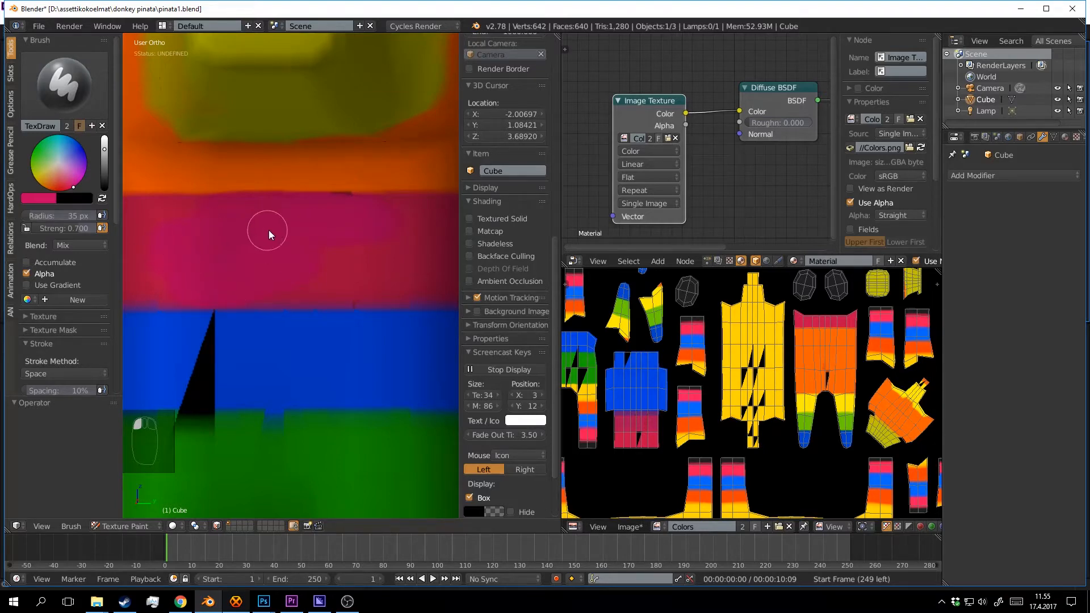
# Sample the blue chest stripe's colour, try a stroke across the black gap in that stripe, and undo the stroke.
pyautogui.moveTo(268, 230); pyautogui.dragTo(258, 289, button='middle')
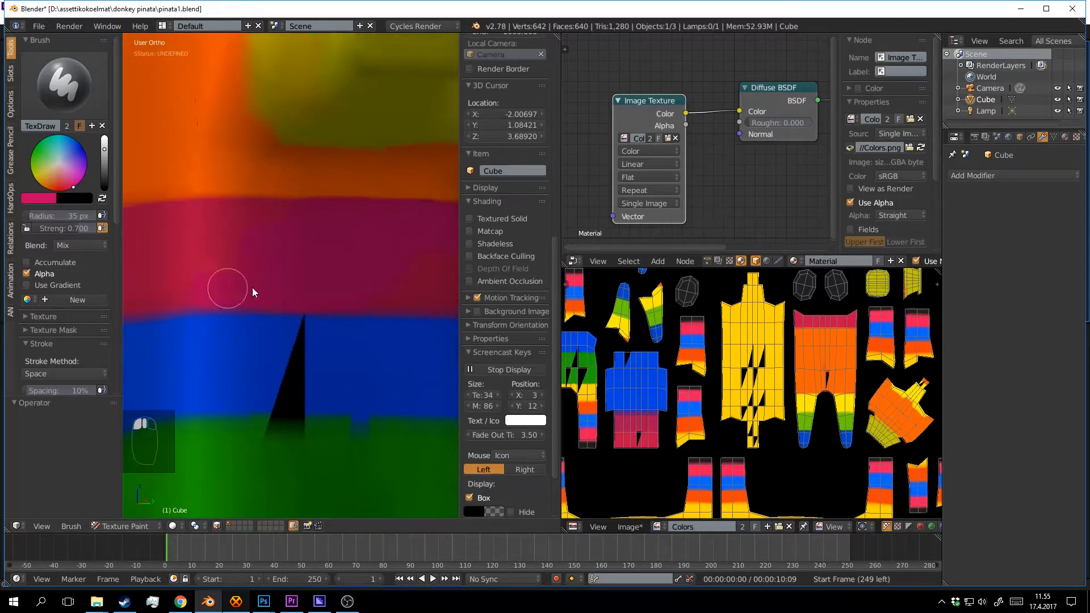
pyautogui.scroll(-4, 304, 279)
pyautogui.moveTo(329, 285)
pyautogui.mouseDown(button='middle')
pyautogui.moveTo(295, 285)
pyautogui.moveTo(328, 307)
pyautogui.moveTo(298, 264)
pyautogui.mouseUp(button='middle')
pyautogui.scroll(3, 328, 307)
pyautogui.press('s')
pyautogui.moveTo(279, 303); pyautogui.dragTo(219, 305)
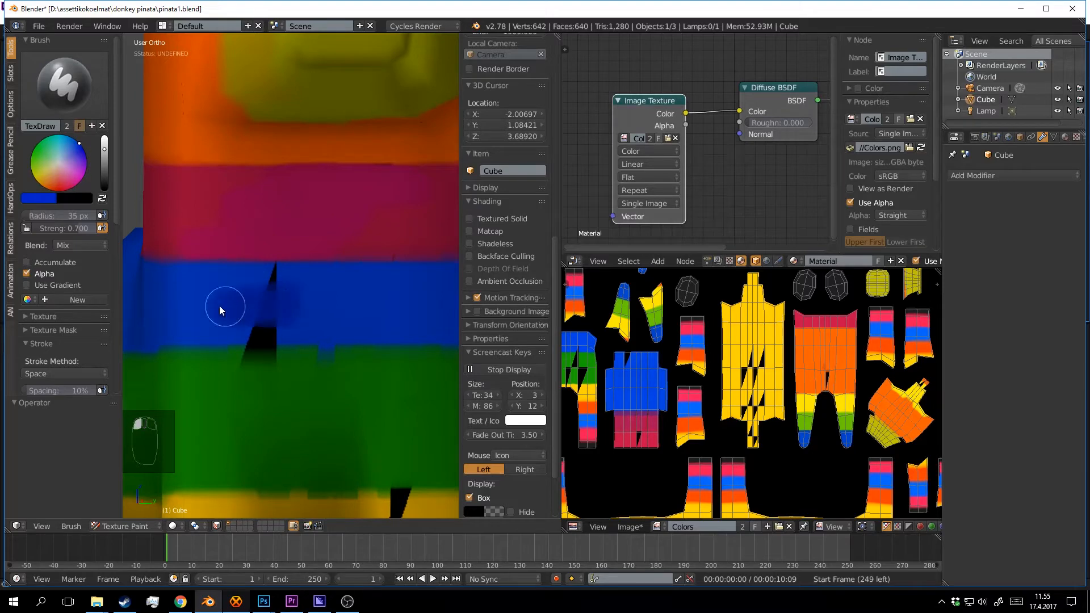
pyautogui.hotkey('ctrl', 'z')
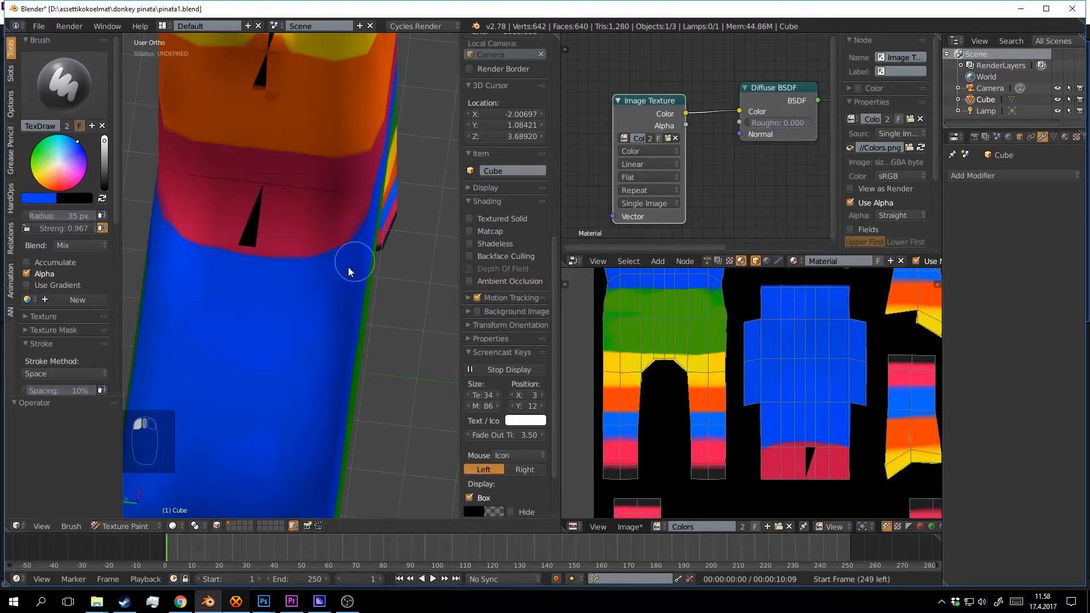
# Sample the pink at the back of the neck, try a stroke along the thin black line there, and undo it.
pyautogui.moveTo(353, 263)
pyautogui.mouseDown(button='middle')
pyautogui.moveTo(282, 293)
pyautogui.moveTo(387, 260)
pyautogui.moveTo(290, 267)
pyautogui.mouseUp(button='middle')
pyautogui.scroll(3, 284, 265)
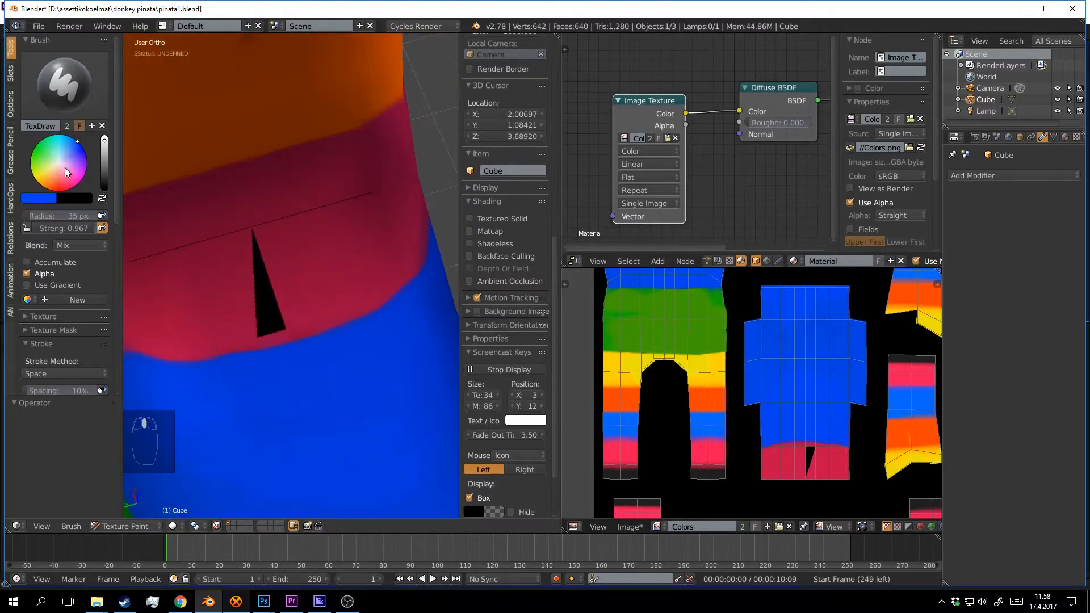
pyautogui.click(47, 196)
pyautogui.click(36, 196)
pyautogui.press('s')
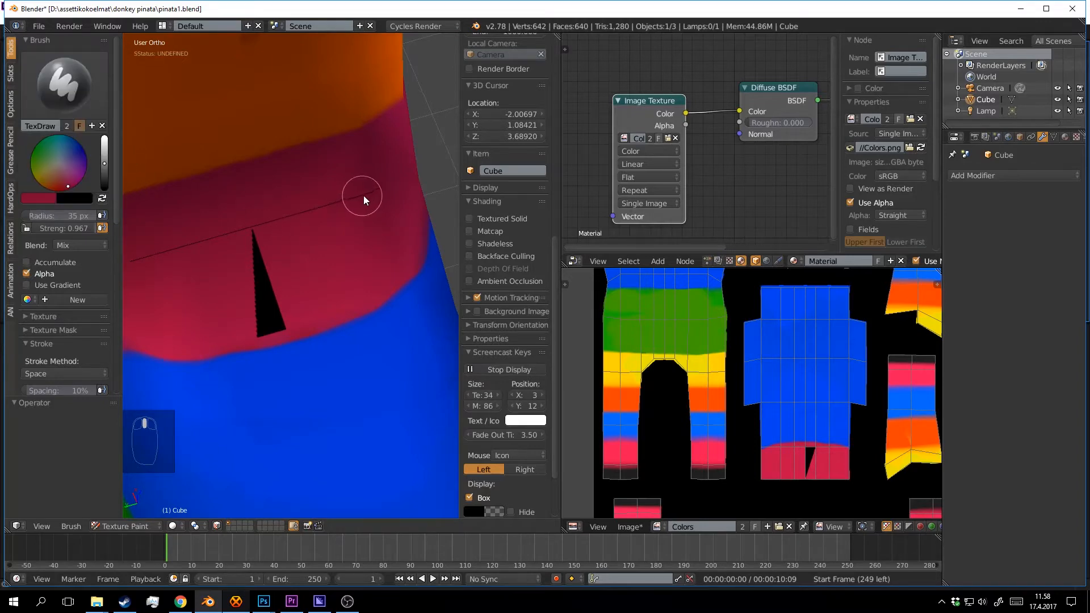
pyautogui.moveTo(365, 196); pyautogui.dragTo(241, 232)
pyautogui.moveTo(241, 231); pyautogui.dragTo(309, 193, button='middle')
pyautogui.hotkey('ctrl', 'z')
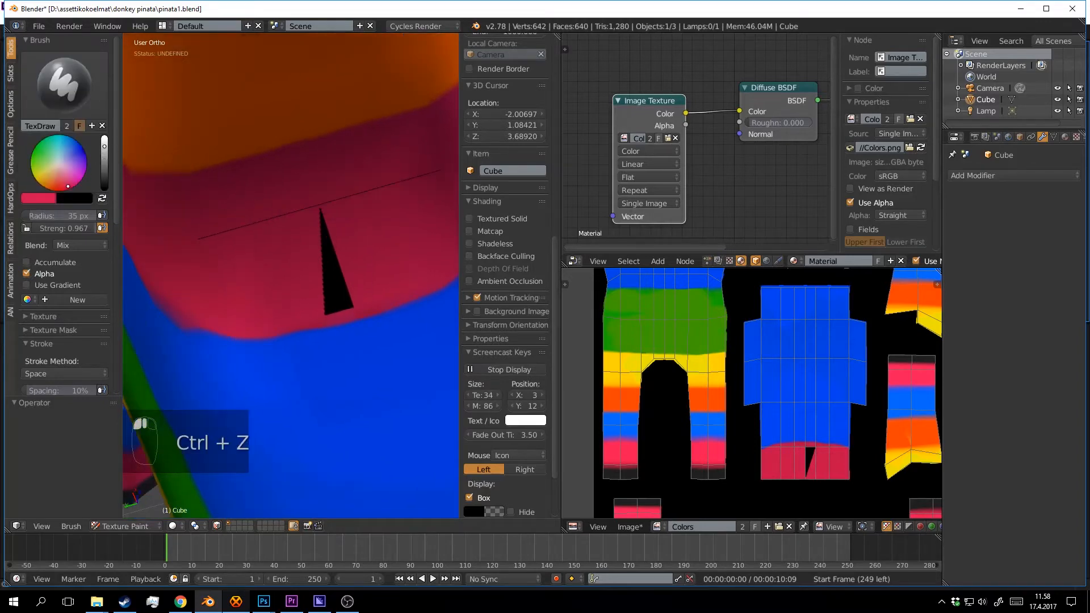
pyautogui.hotkey('ctrl', 'z')
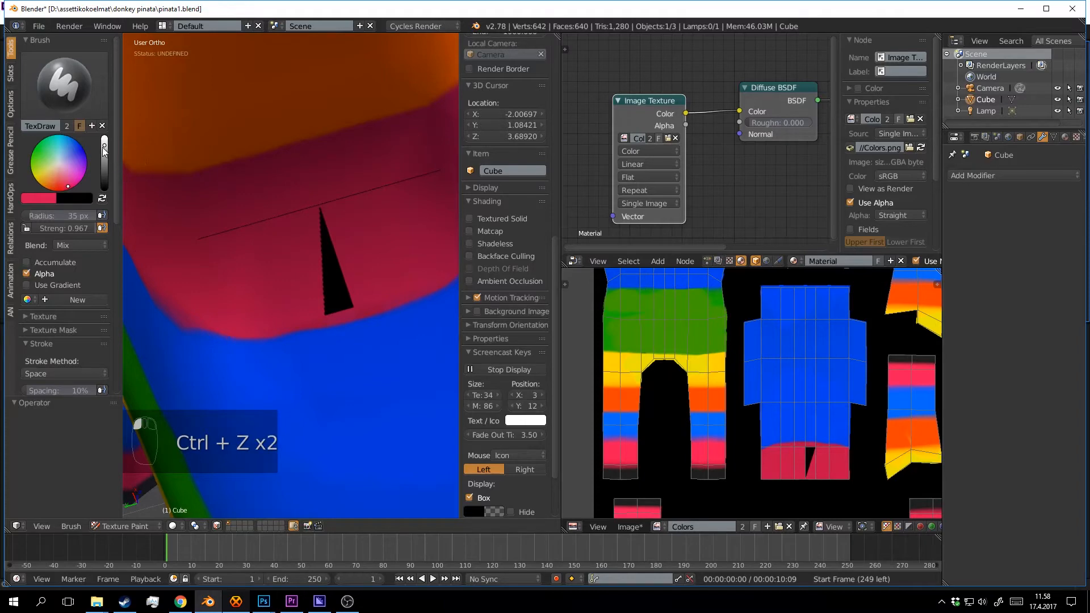
# Paint pink over the thin black line and the black wedge in the stripe at the back of the neck.
pyautogui.moveTo(281, 219); pyautogui.dragTo(372, 184)
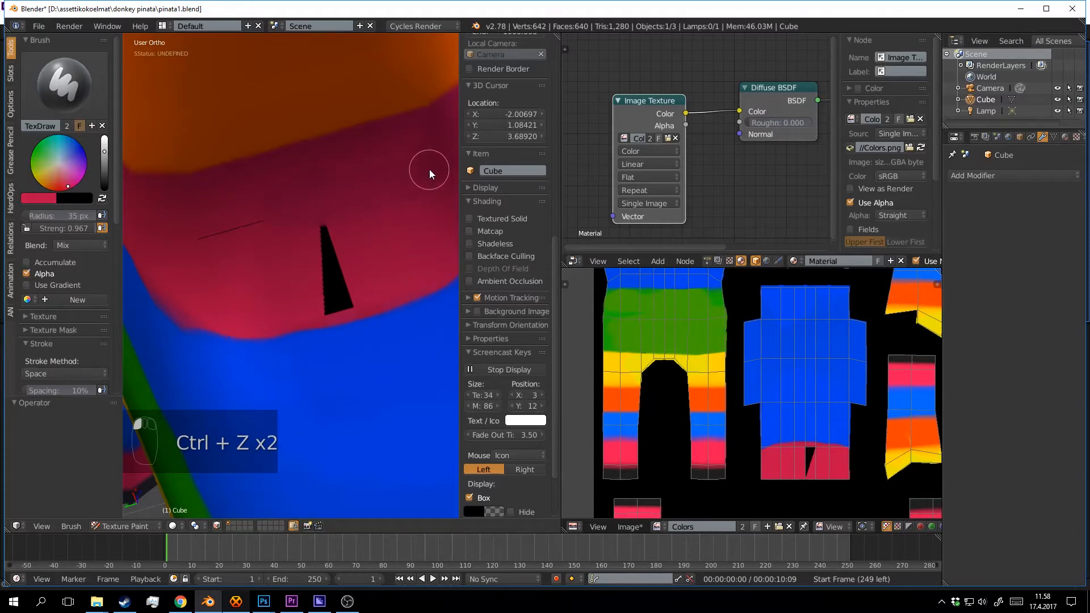
pyautogui.moveTo(323, 230)
pyautogui.mouseDown()
pyautogui.moveTo(341, 293)
pyautogui.moveTo(302, 215)
pyautogui.mouseUp()
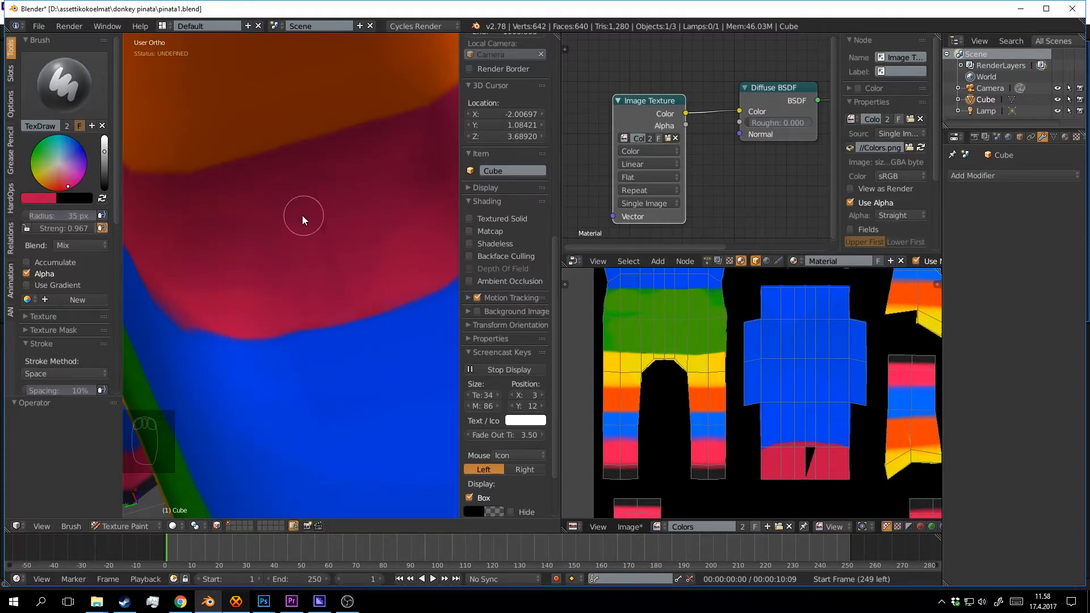
pyautogui.scroll(-5, 332, 241)
pyautogui.moveTo(333, 241); pyautogui.dragTo(309, 254, button='middle')
pyautogui.scroll(3, 308, 254)
pyautogui.moveTo(309, 254); pyautogui.dragTo(350, 262)
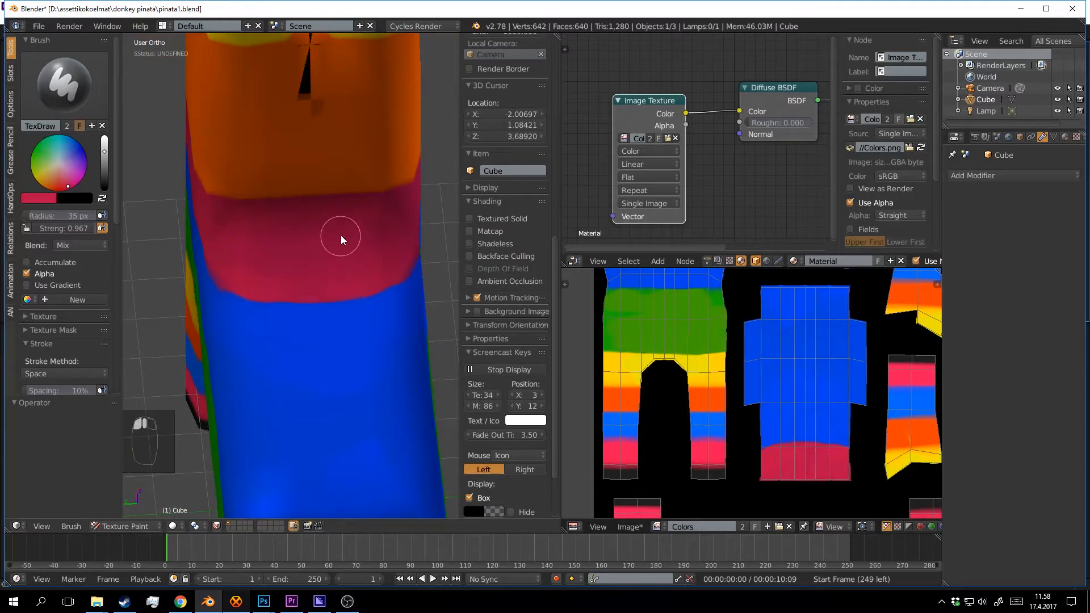
# Sample the orange on the back of the head as the brush colour.
pyautogui.moveTo(341, 239); pyautogui.dragTo(121, 186, button='middle')
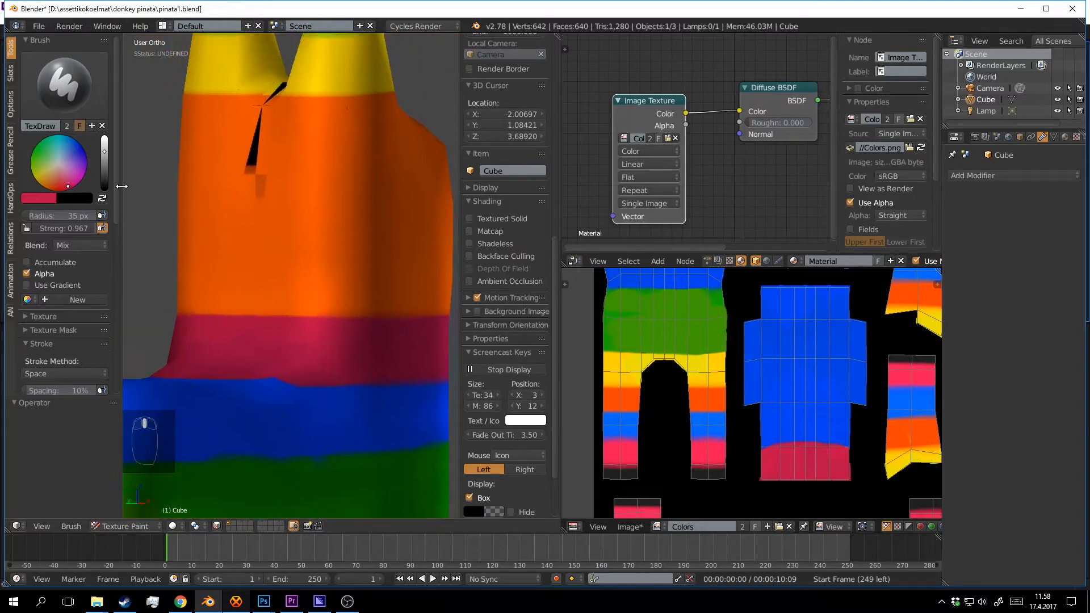
pyautogui.click(53, 196)
pyautogui.click(117, 159)
pyautogui.click(325, 192)
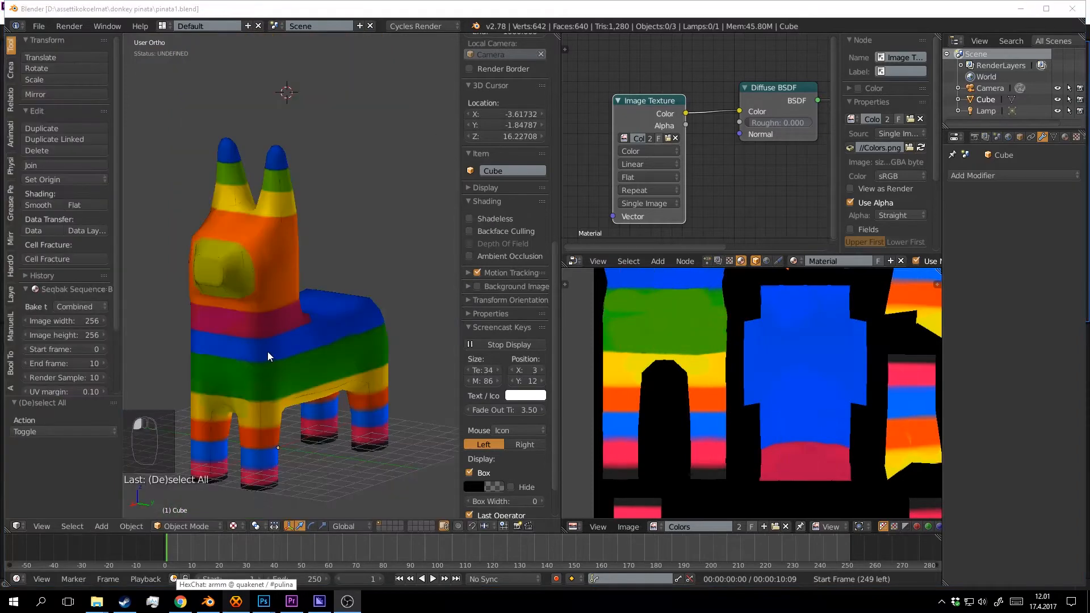
# Switch the donkey from Object Mode to Texture Paint mode for more work around the muzzle.
pyautogui.press('a')
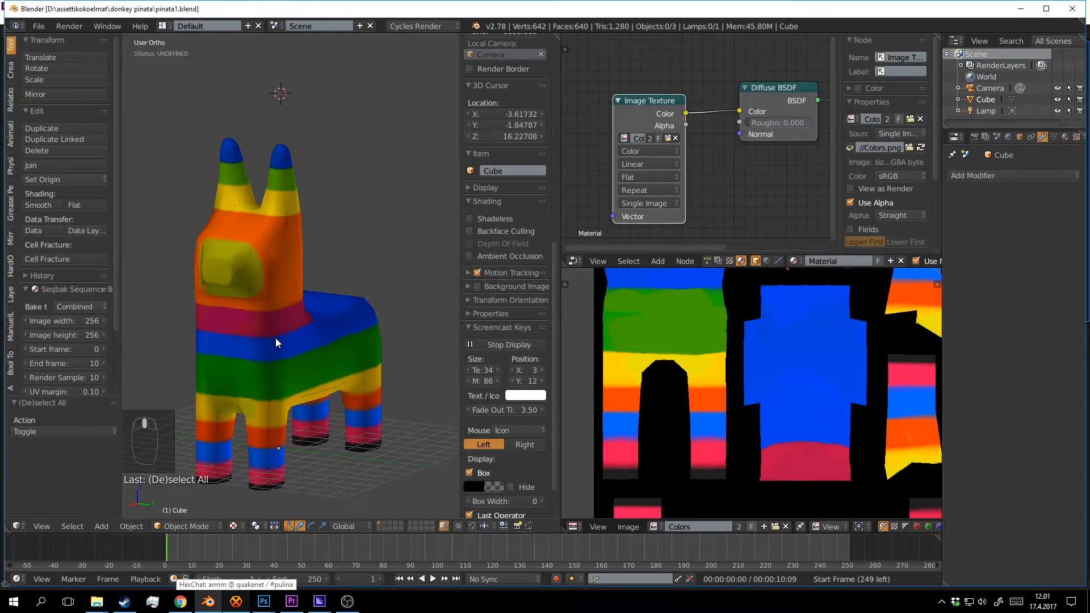
pyautogui.scroll(4, 277, 295)
pyautogui.scroll(5, 279, 254)
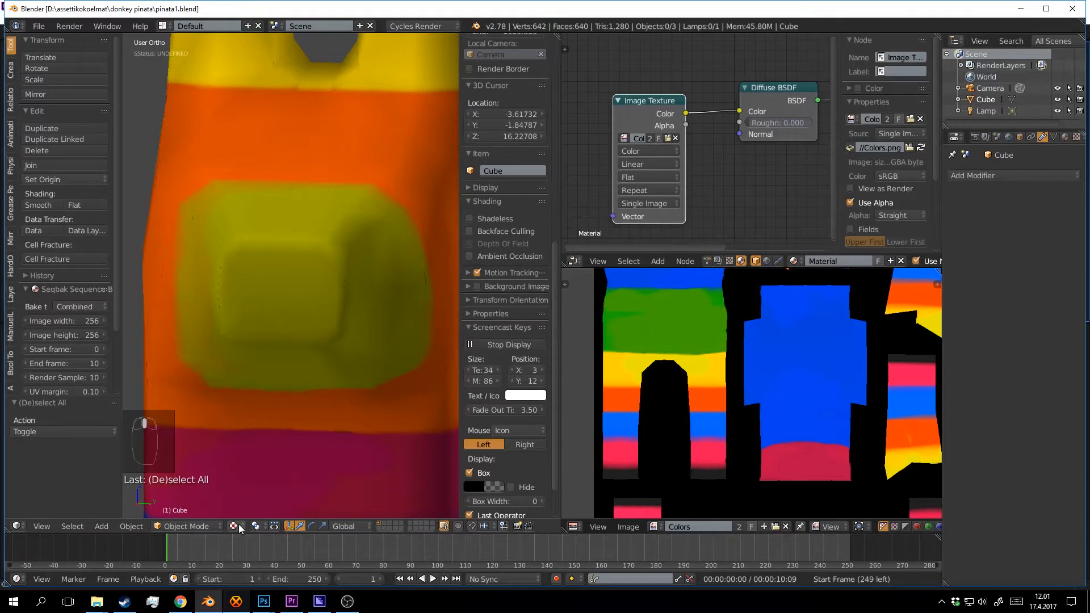
pyautogui.click(218, 526)
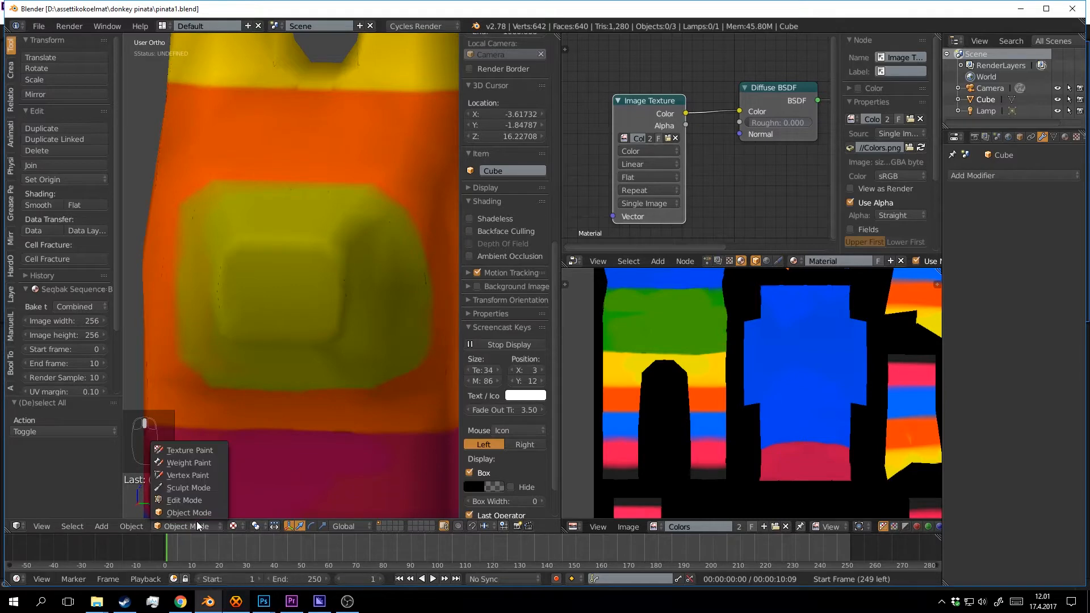
pyautogui.click(203, 449)
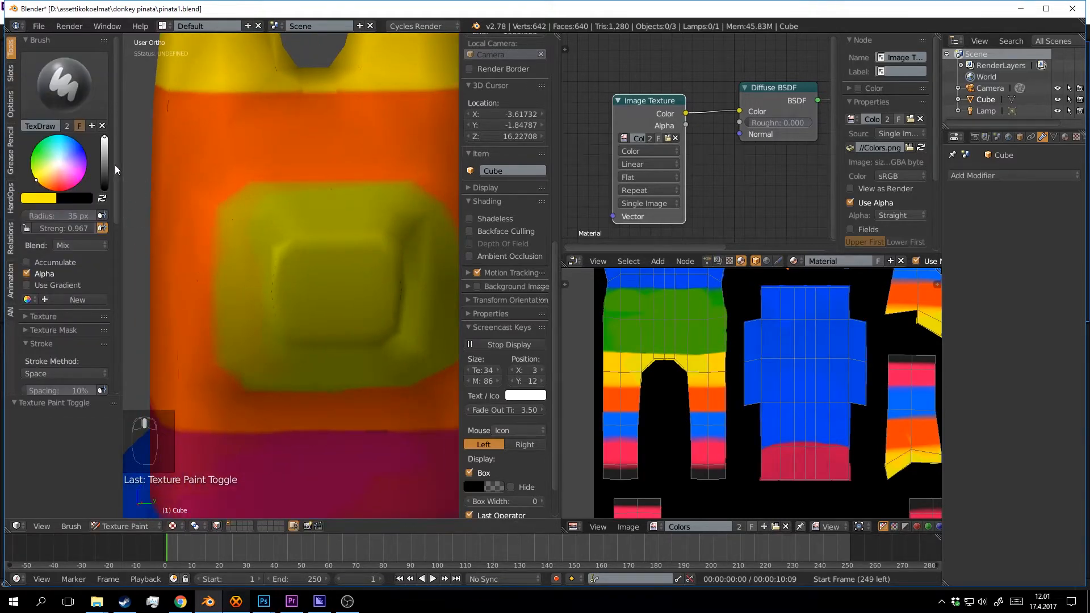
# Darken the yellow brush colour to near black for painting on the front of the muzzle.
pyautogui.moveTo(104, 137); pyautogui.dragTo(104, 186)
pyautogui.moveTo(170, 196)
pyautogui.mouseDown(button='middle')
pyautogui.moveTo(227, 210)
pyautogui.moveTo(287, 174)
pyautogui.mouseUp(button='middle')
pyautogui.scroll(1, 290, 171)
pyautogui.moveTo(304, 170); pyautogui.dragTo(312, 209)
pyautogui.hotkey('ctrl', 'z')
pyautogui.hotkey('ctrl', 'z')
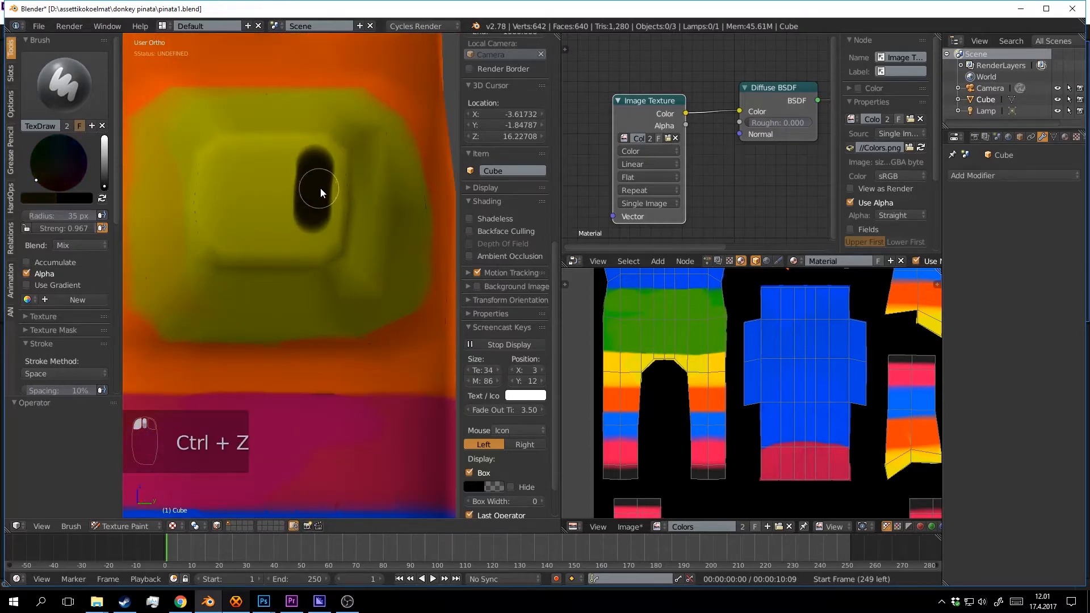
# Paint two black oval nostrils side by side on the front of the muzzle and save the project file.
pyautogui.moveTo(318, 205); pyautogui.dragTo(317, 196)
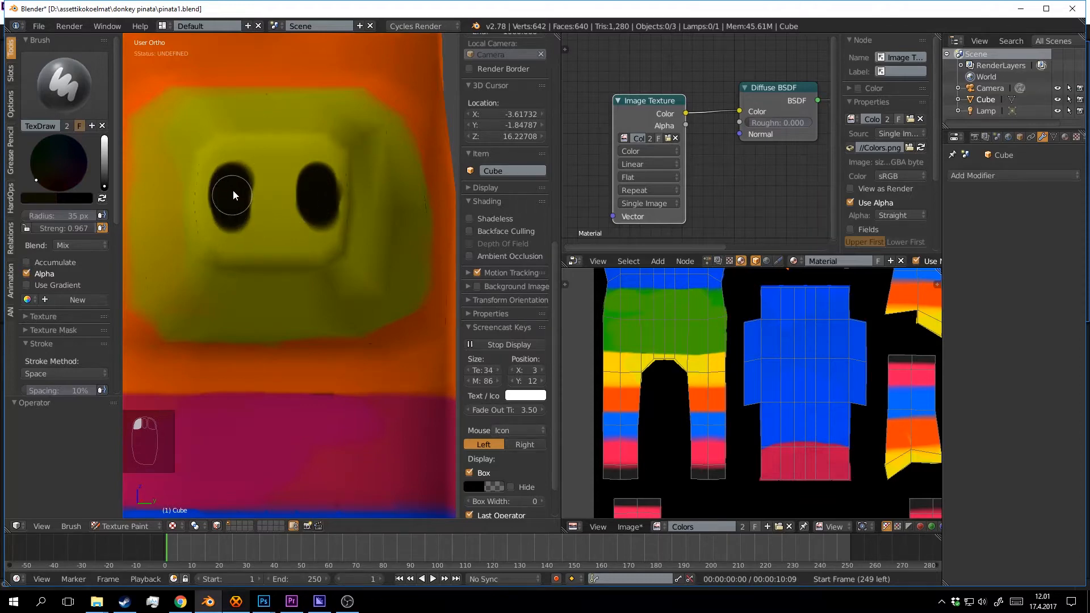
pyautogui.moveTo(232, 199); pyautogui.dragTo(244, 207)
pyautogui.moveTo(318, 189); pyautogui.dragTo(364, 286, button='middle')
pyautogui.hotkey('ctrl', 's')
pyautogui.scroll(-3, 322, 224)
pyautogui.scroll(3, 336, 261)
pyautogui.scroll(-3, 343, 255)
pyautogui.scroll(2, 363, 285)
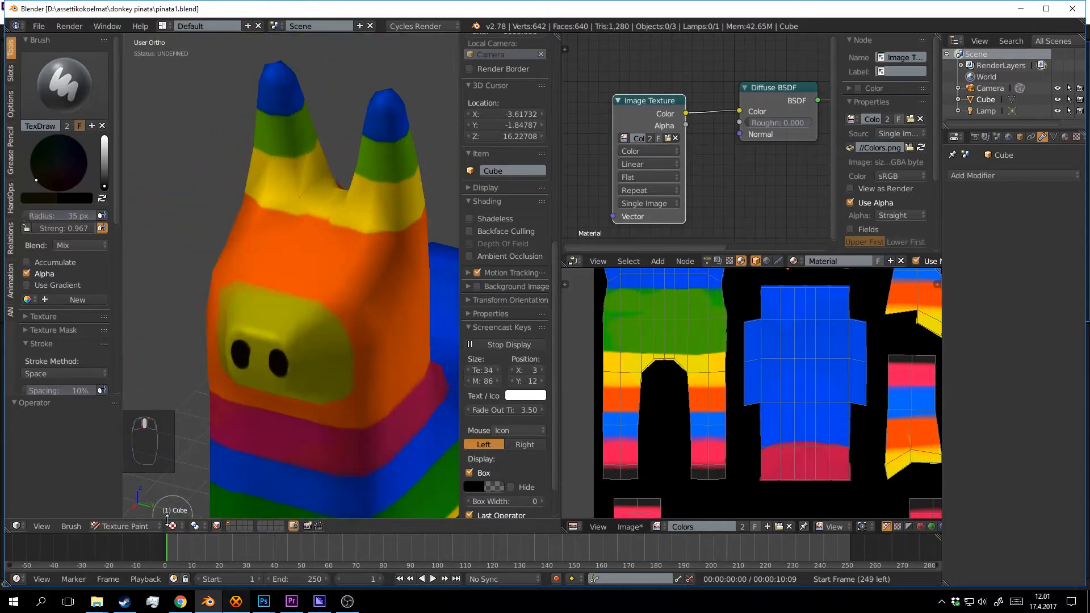
pyautogui.moveTo(335, 409); pyautogui.dragTo(304, 361, button='middle')
pyautogui.hotkey('ctrl', 's')
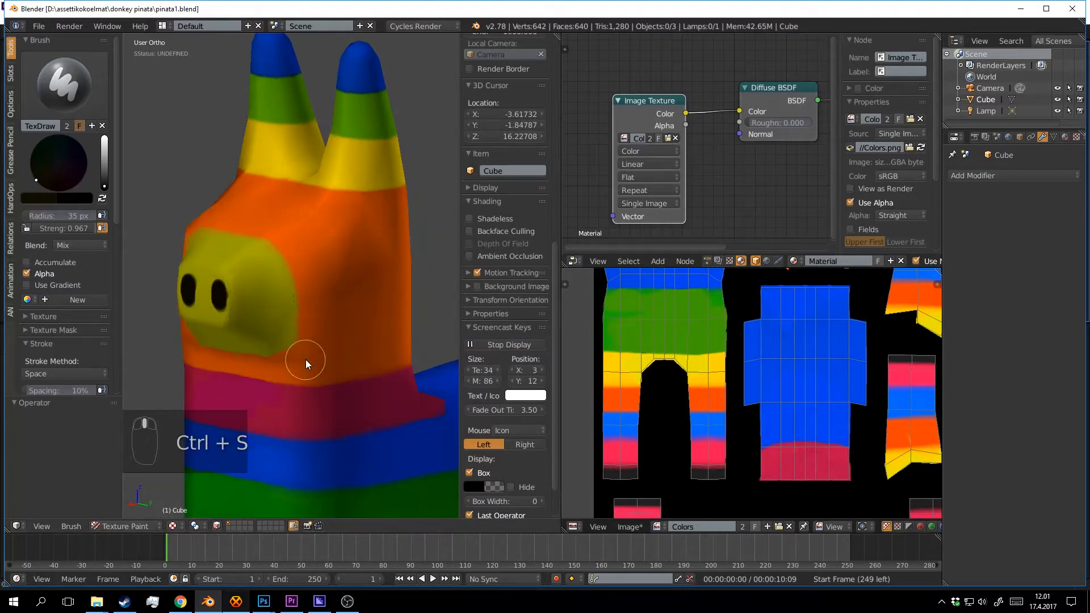
# Save the painted Colors image and switch the donkey from Texture Paint back to Object Mode.
pyautogui.scroll(-2, 613, 511)
pyautogui.click(630, 527)
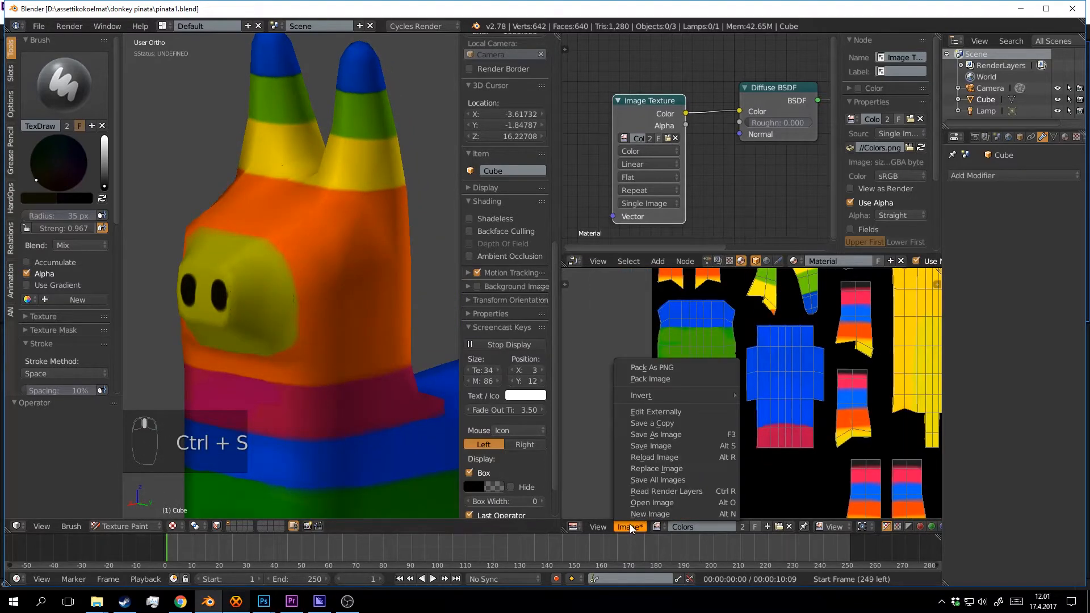
pyautogui.click(656, 447)
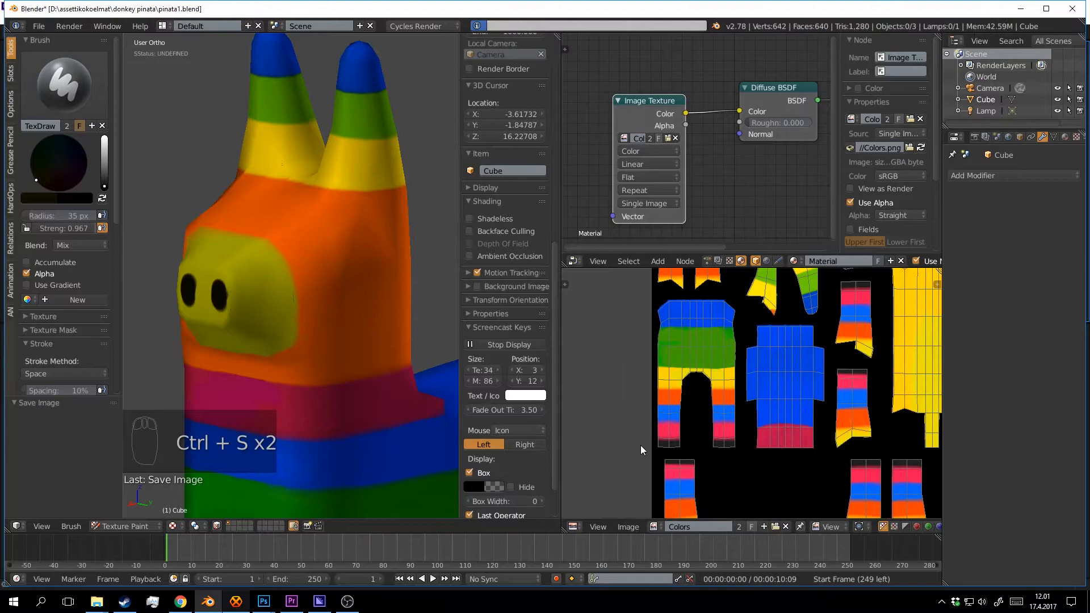
pyautogui.click(147, 525)
pyautogui.click(147, 512)
pyautogui.scroll(-3, 322, 346)
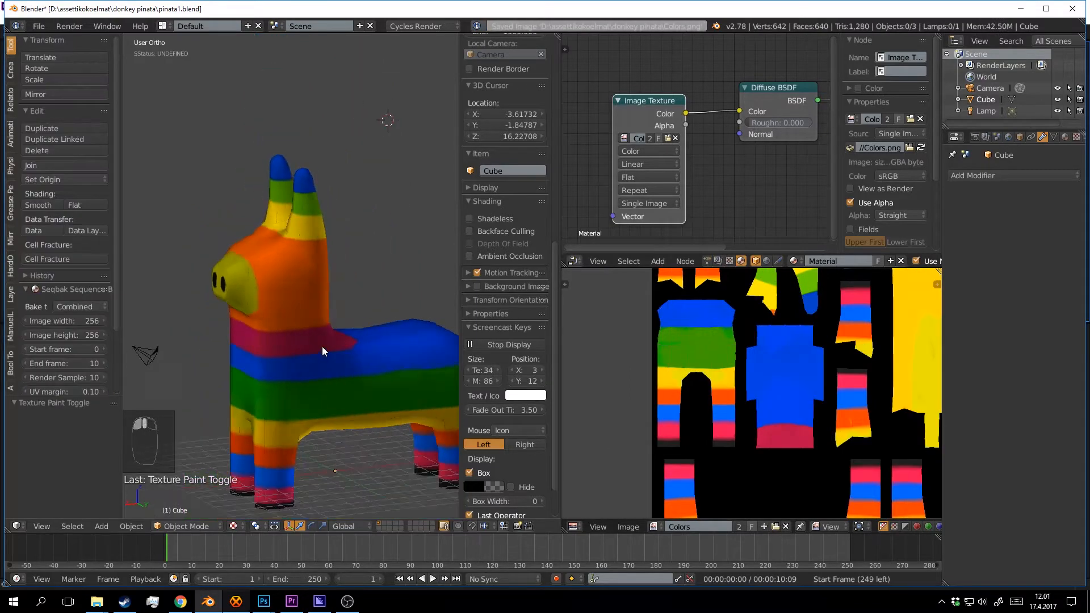
# Save the project file and select the donkey mesh.
pyautogui.scroll(2, 322, 347)
pyautogui.press('a')
pyautogui.press('a')
pyautogui.press('a')
pyautogui.hotkey('ctrl', 's')
pyautogui.click(323, 344)
pyautogui.scroll(-3, 323, 341)
pyautogui.moveTo(325, 341); pyautogui.dragTo(321, 301, button='middle')
pyautogui.scroll(3, 320, 301)
pyautogui.rightClick(388, 351)
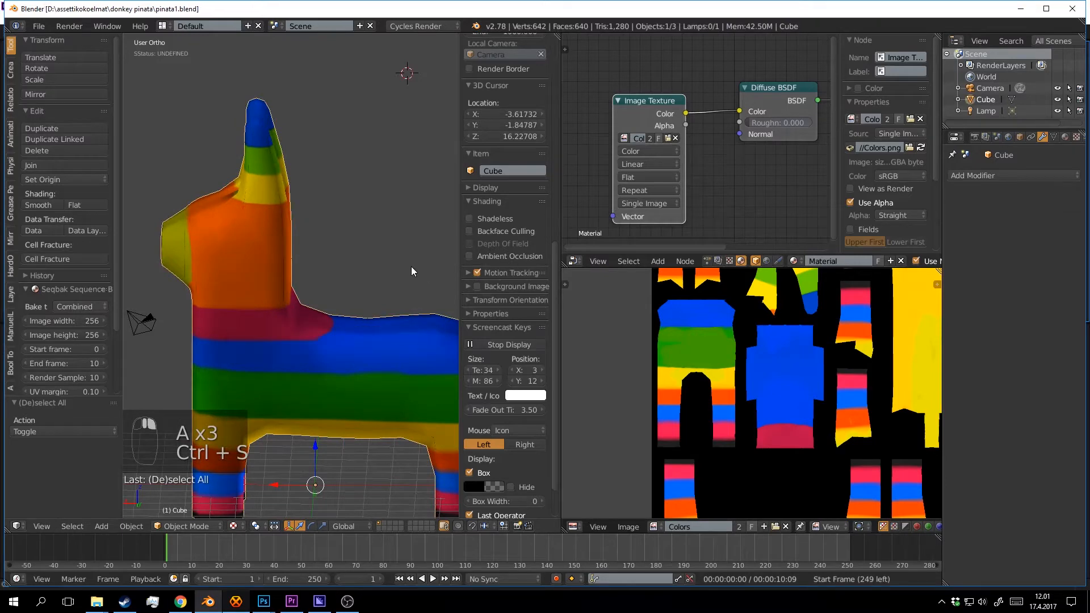
# Add a new particle system to the donkey and set its type to Hair.
pyautogui.scroll(-3, 1056, 137)
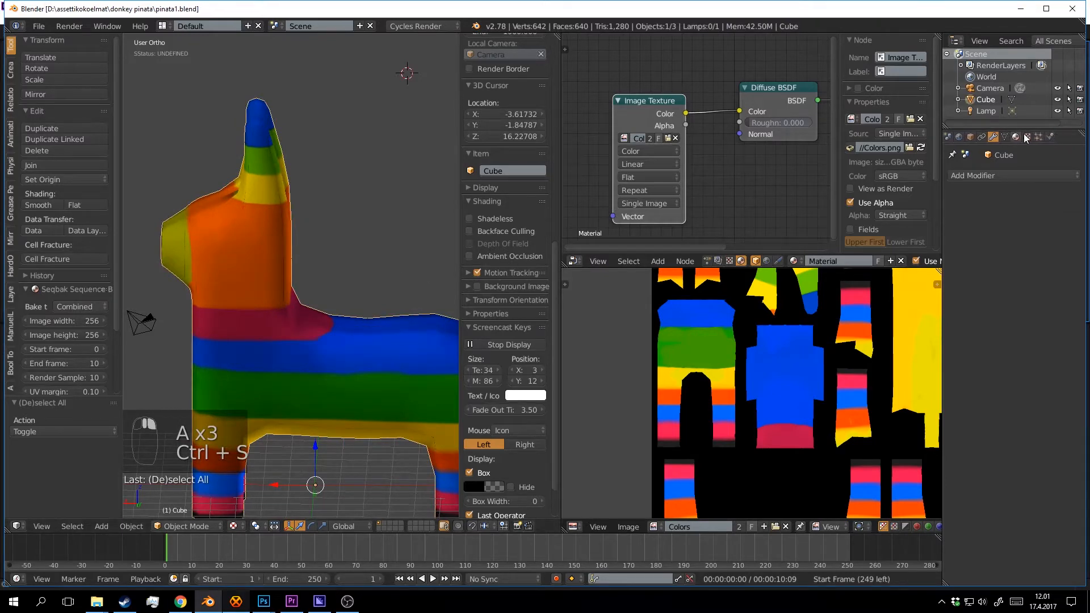
pyautogui.click(1040, 137)
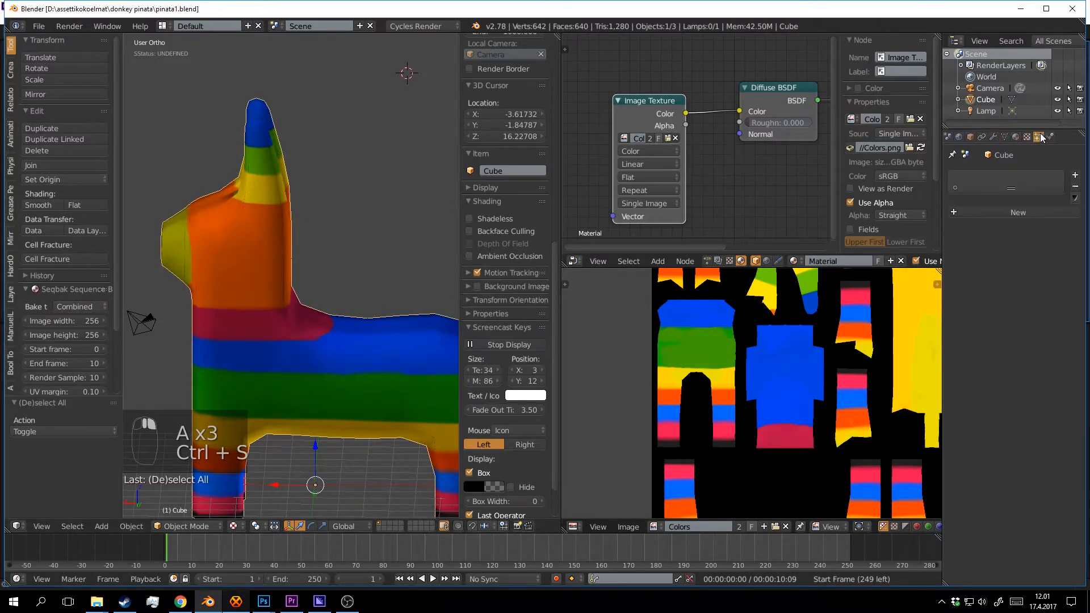
pyautogui.click(1031, 210)
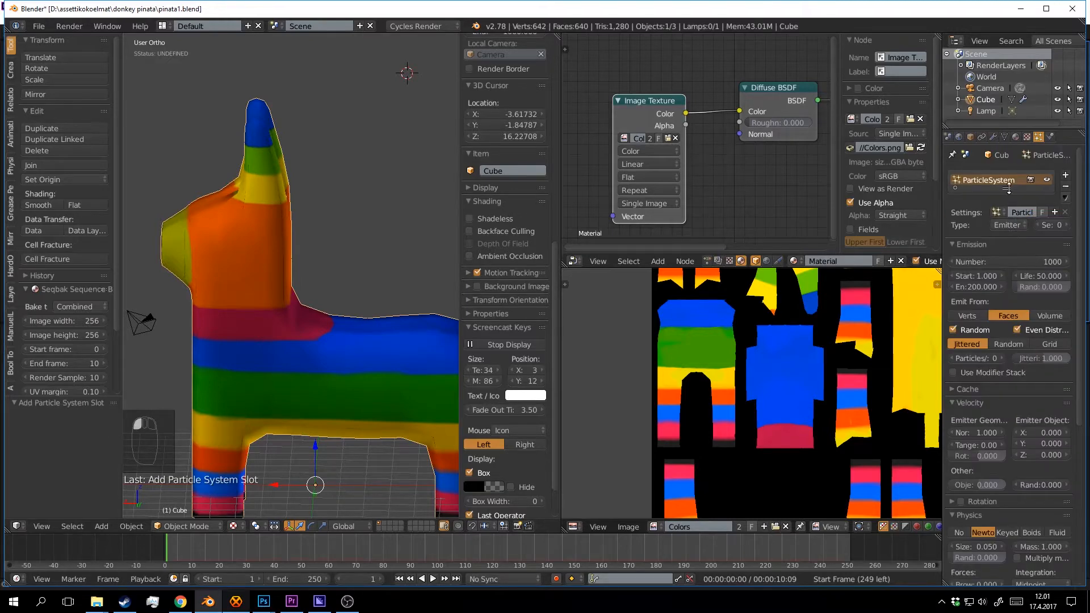
pyautogui.click(1018, 227)
pyautogui.click(1007, 199)
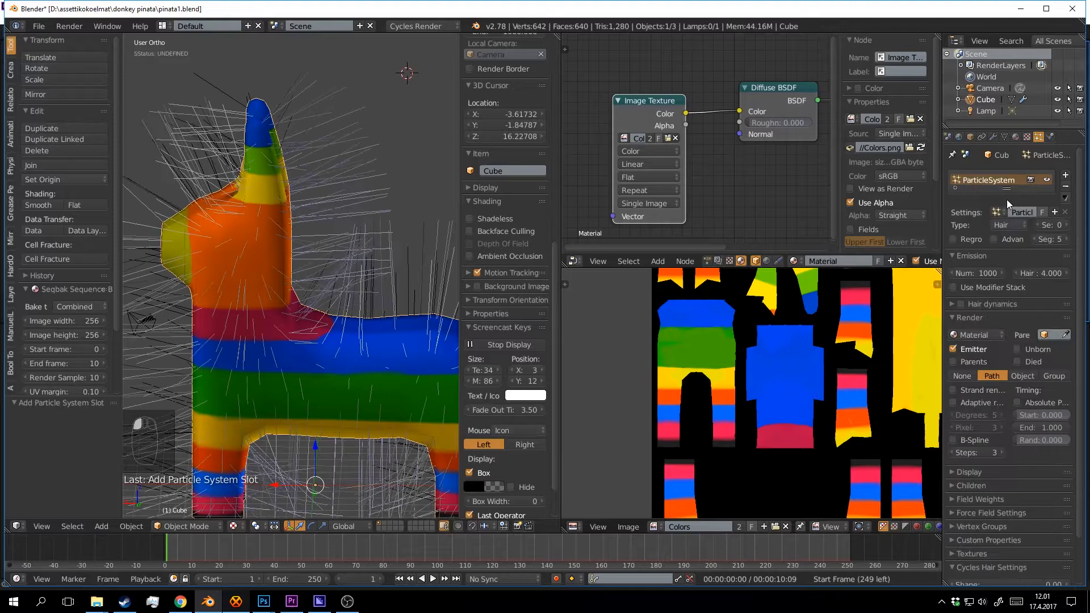
# Enable the advanced hair options, set the hair length to 0.900, and check the donkey briefly in rendered view.
pyautogui.click(1012, 238)
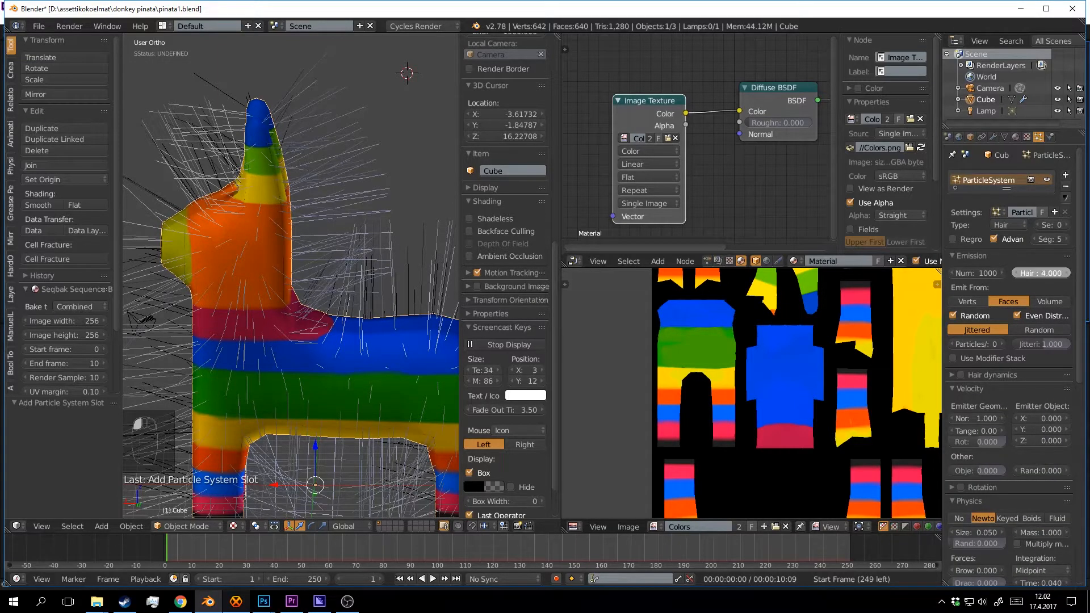
pyautogui.moveTo(1041, 273); pyautogui.dragTo(1005, 273)
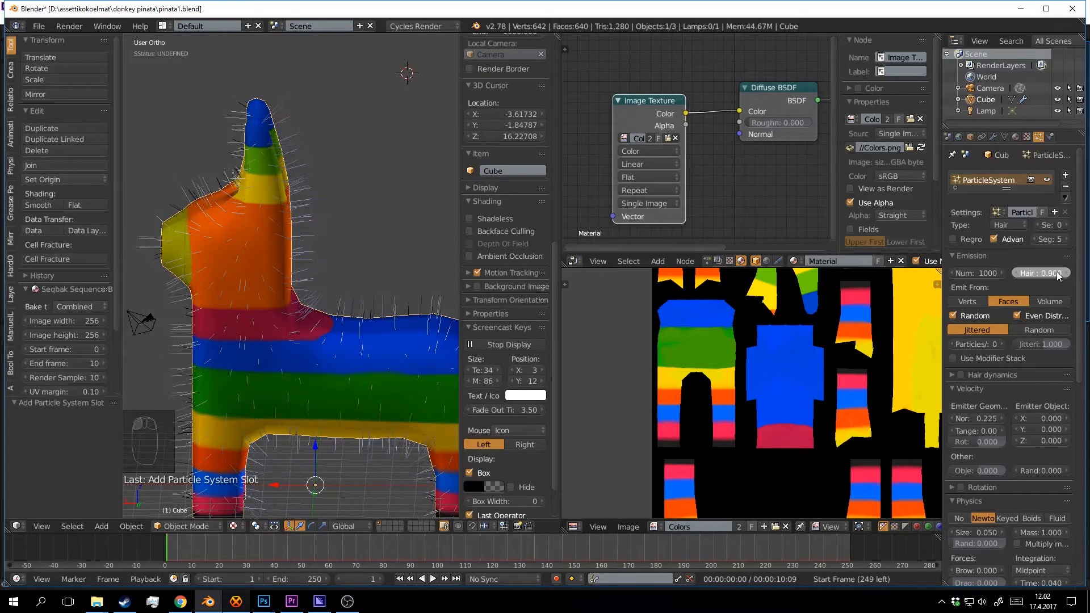
pyautogui.moveTo(301, 255); pyautogui.dragTo(325, 254, button='middle')
pyautogui.hotkey('shift', 'z')
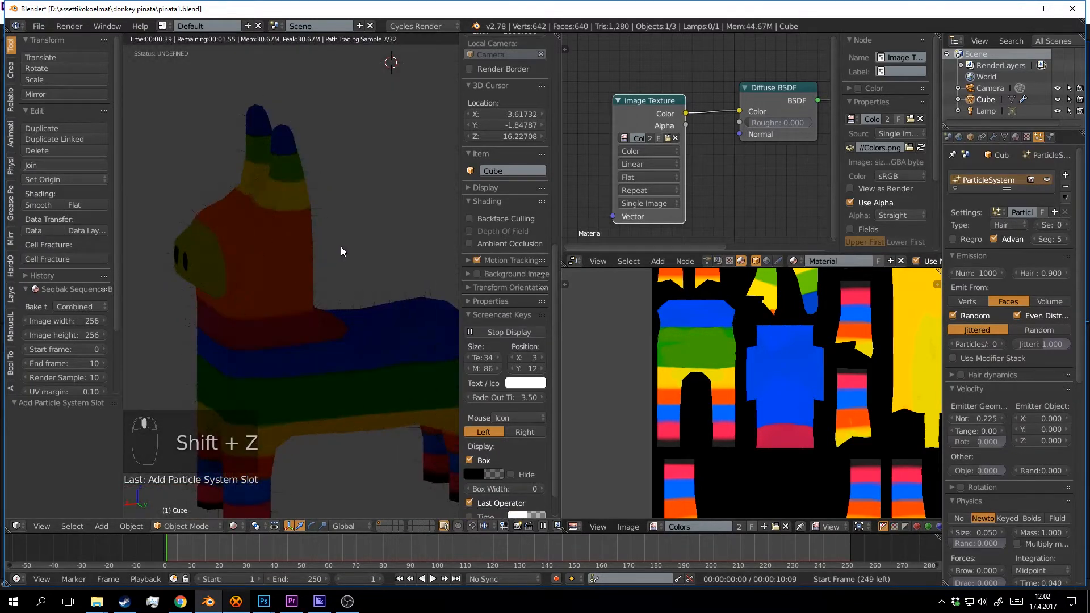
pyautogui.hotkey('shift', 'z')
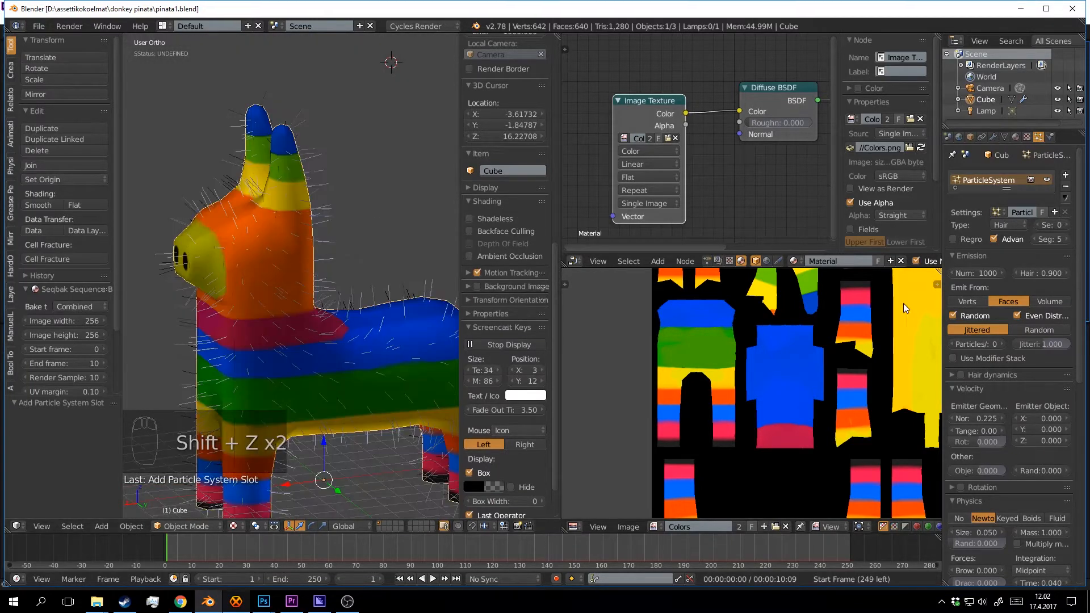
# Choose Material as the hair's material slot for rendering and check the hairs around the head in rendered view.
pyautogui.scroll(-10, 1027, 312)
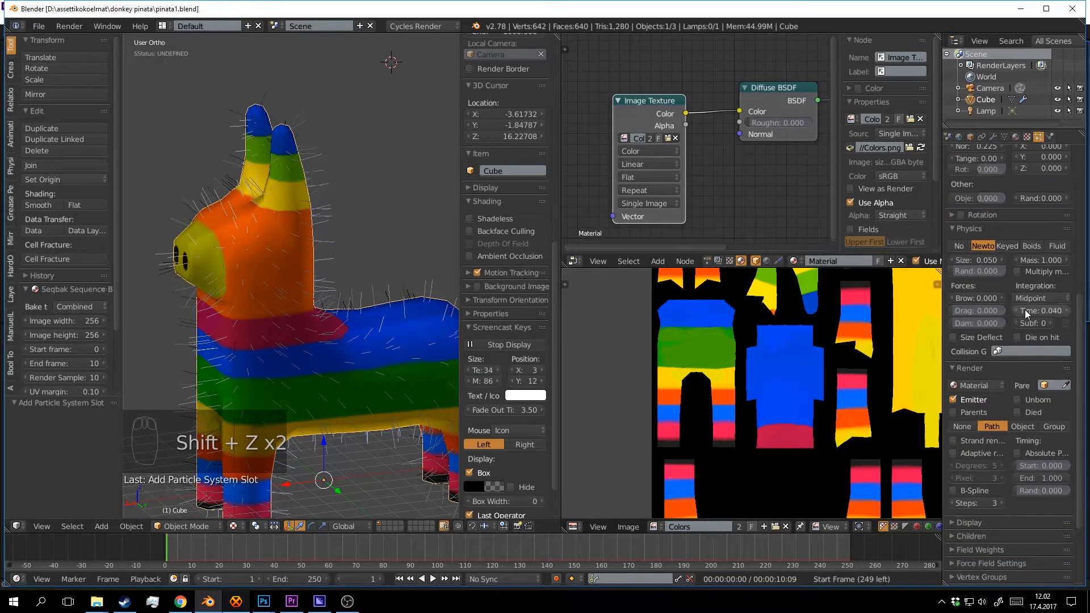
pyautogui.scroll(-3, 1025, 336)
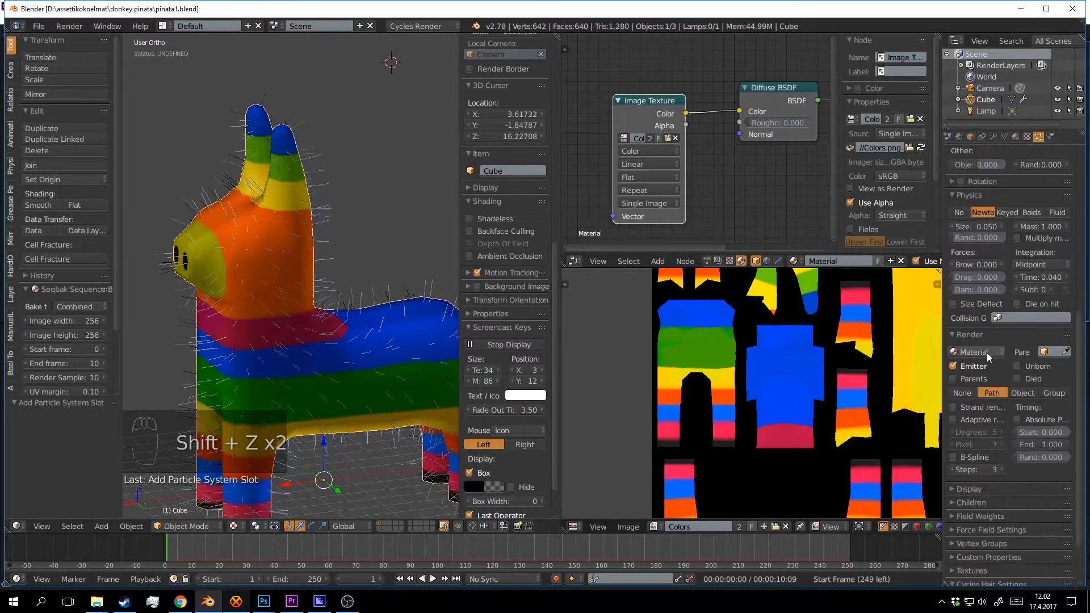
pyautogui.click(983, 349)
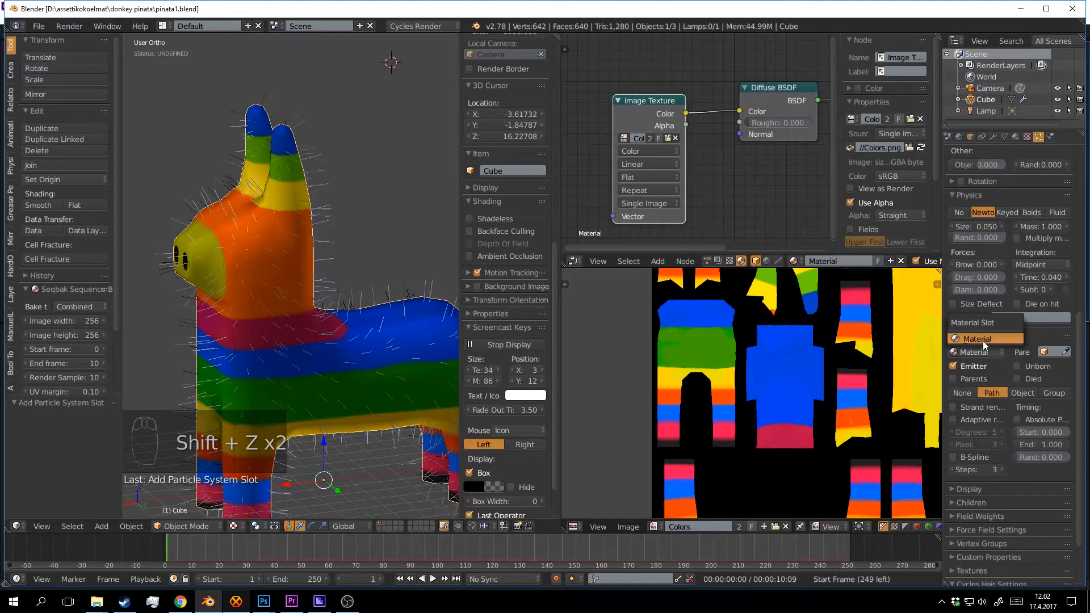
pyautogui.click(984, 339)
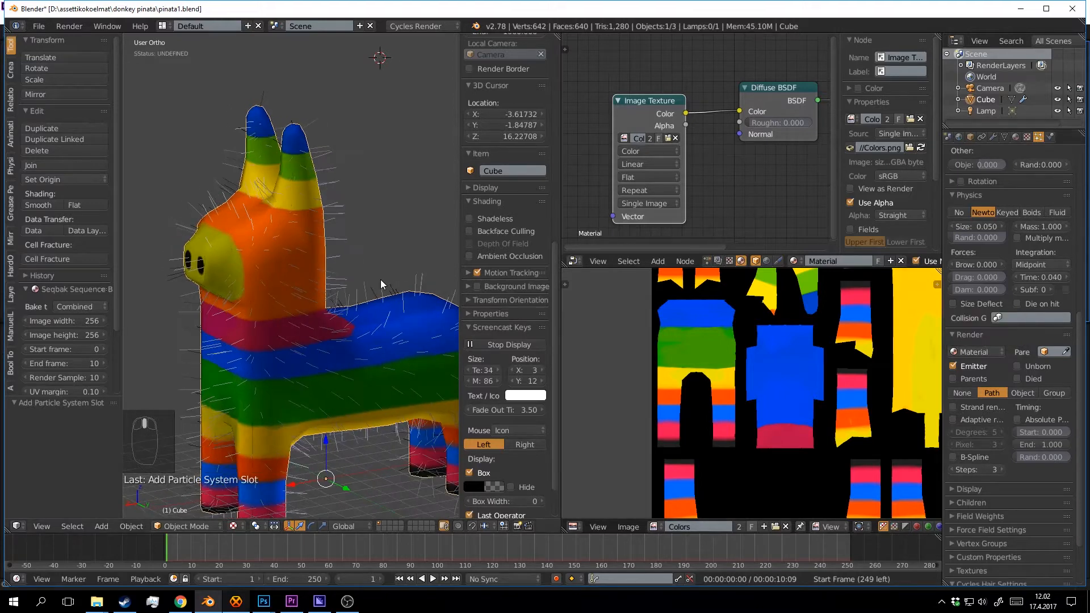
pyautogui.hotkey('shift', 'z')
pyautogui.scroll(5, 395, 278)
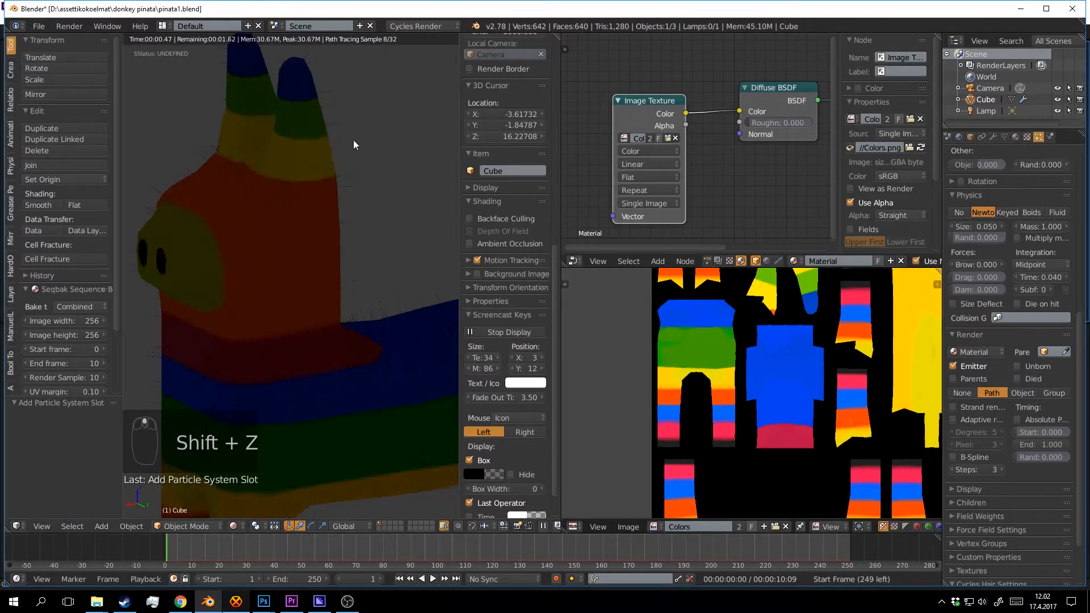
pyautogui.click(344, 192)
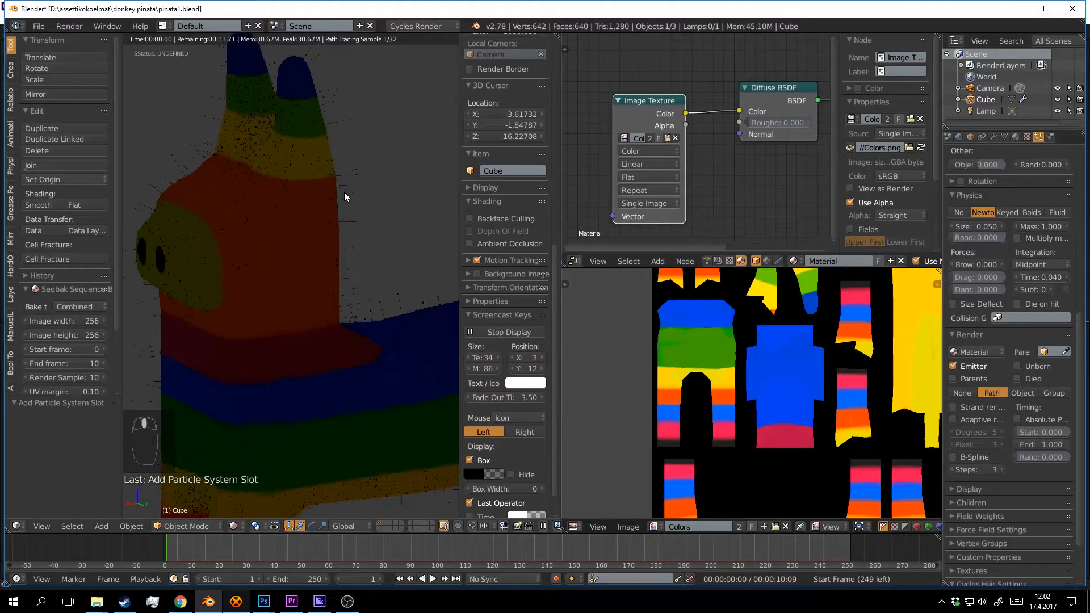
pyautogui.hotkey('shift', 'z')
# Raise the hair root thickness to 2.92, turn on rendered view, and raise it further to 7.18.
pyautogui.scroll(-3, 1037, 363)
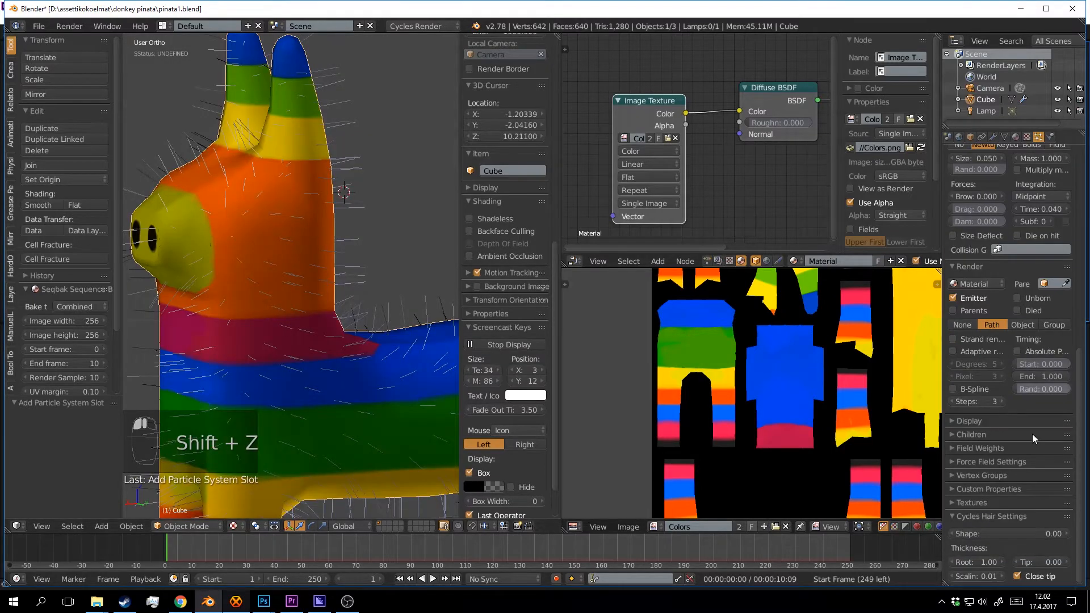
pyautogui.moveTo(999, 560); pyautogui.dragTo(1042, 561)
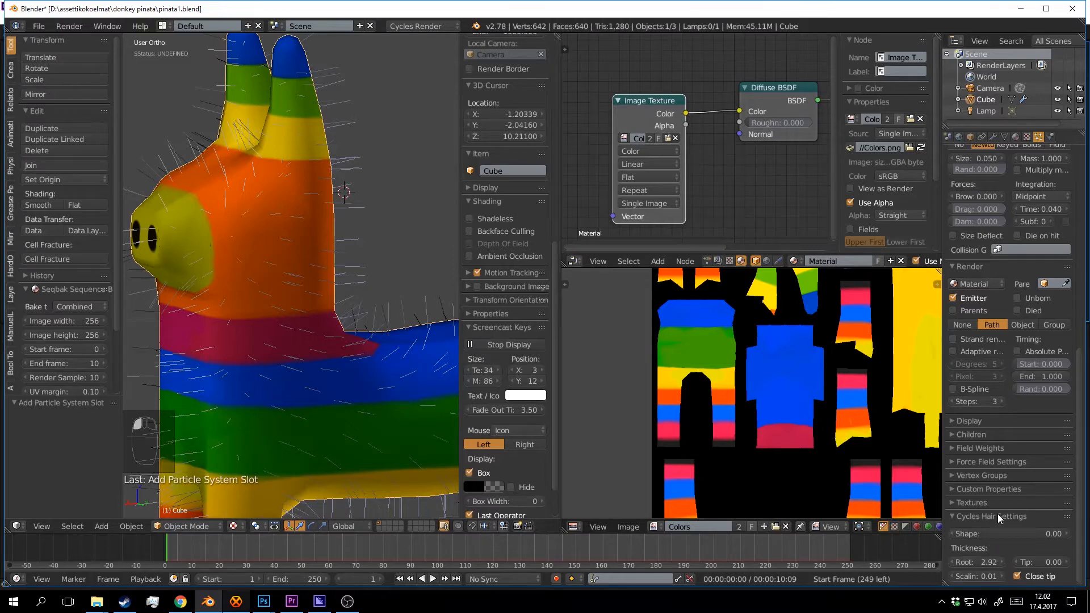
pyautogui.hotkey('shift', 'z')
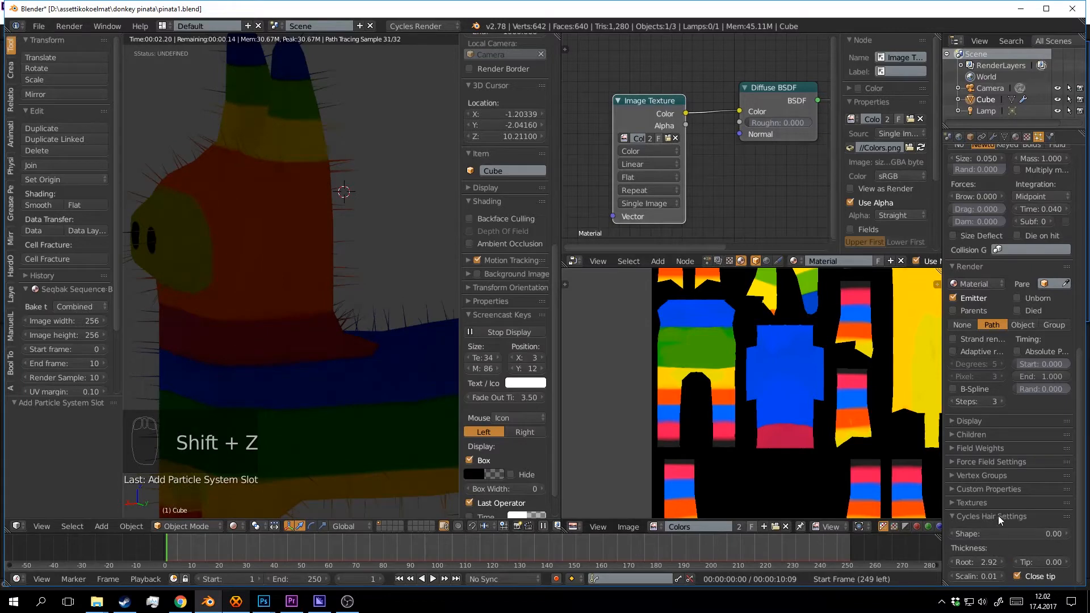
pyautogui.moveTo(990, 559); pyautogui.dragTo(1042, 559)
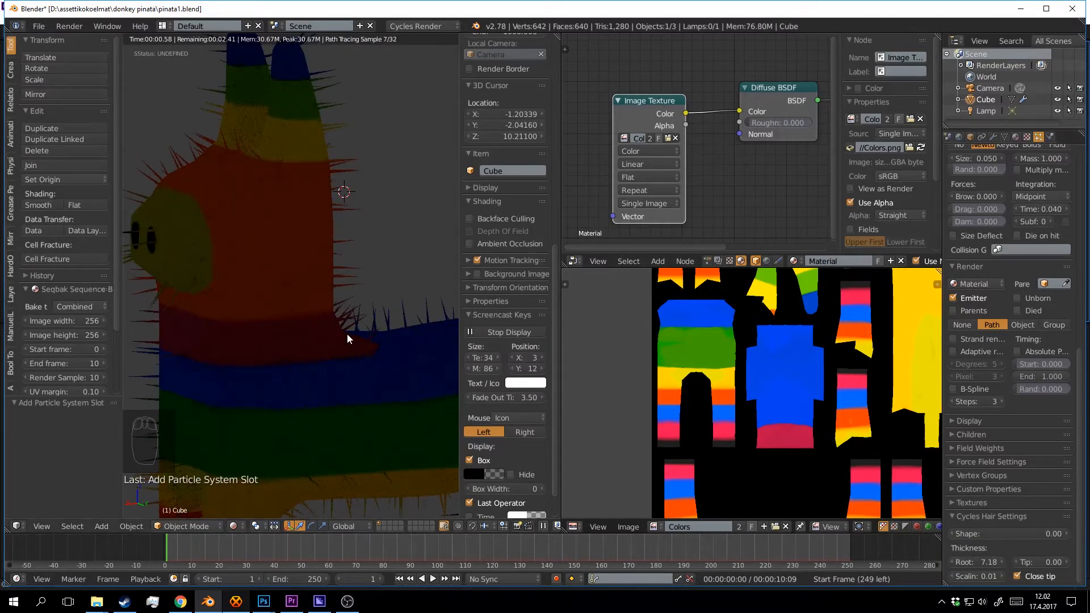
pyautogui.keyDown('shift'); pyautogui.moveTo(348, 334); pyautogui.dragTo(318, 246, button='middle'); pyautogui.keyUp('shift')
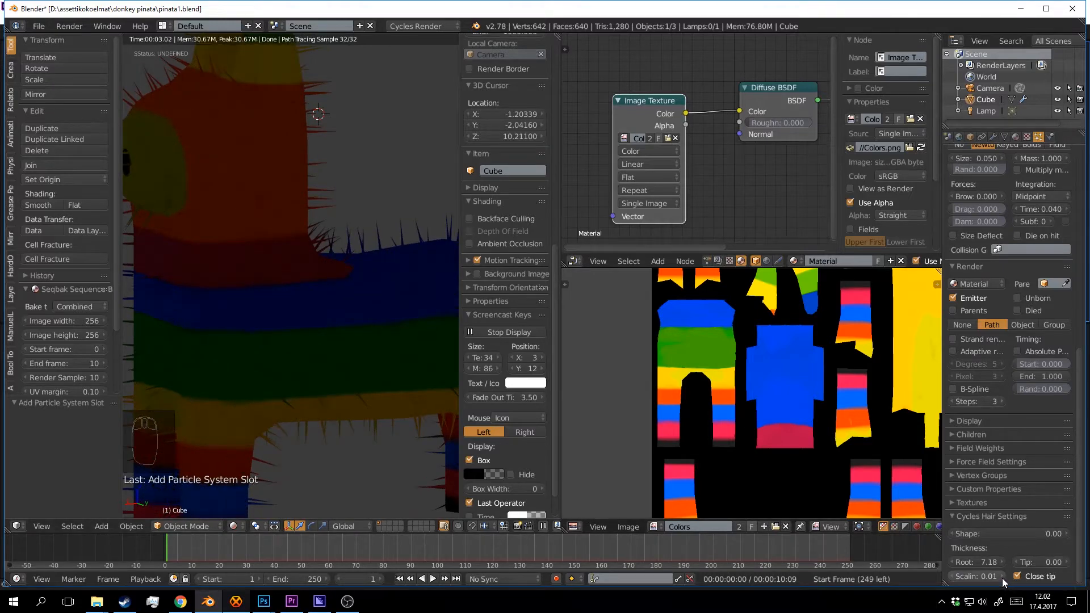
# Try a hair tip thickness of 11.76, then set both the tip and root thickness to 7.
pyautogui.moveTo(1048, 560); pyautogui.dragTo(1086, 560)
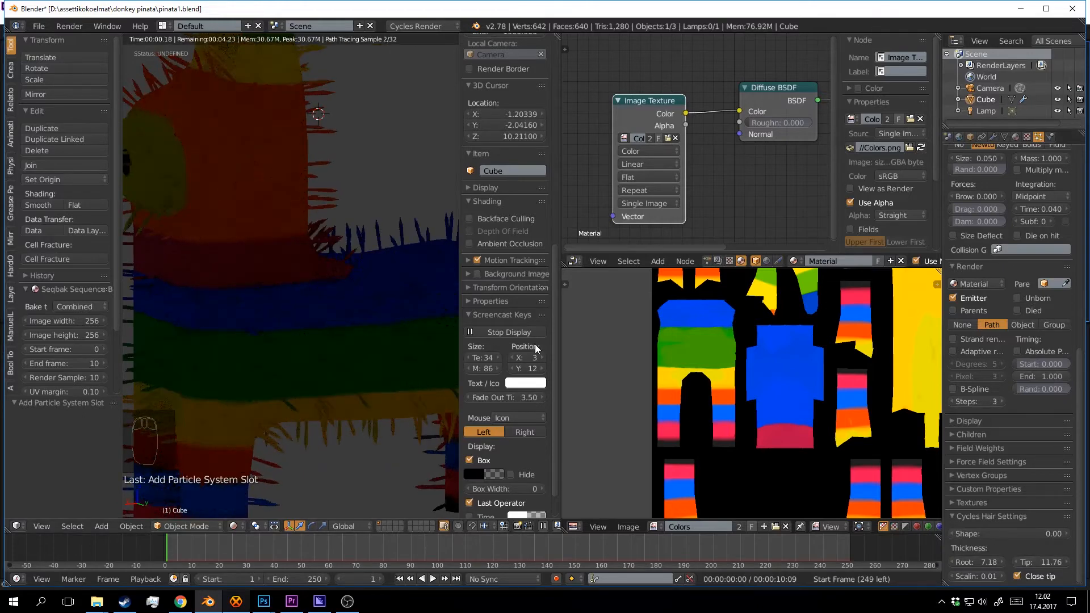
pyautogui.click(1068, 564)
pyautogui.write('7')
pyautogui.press('Return')
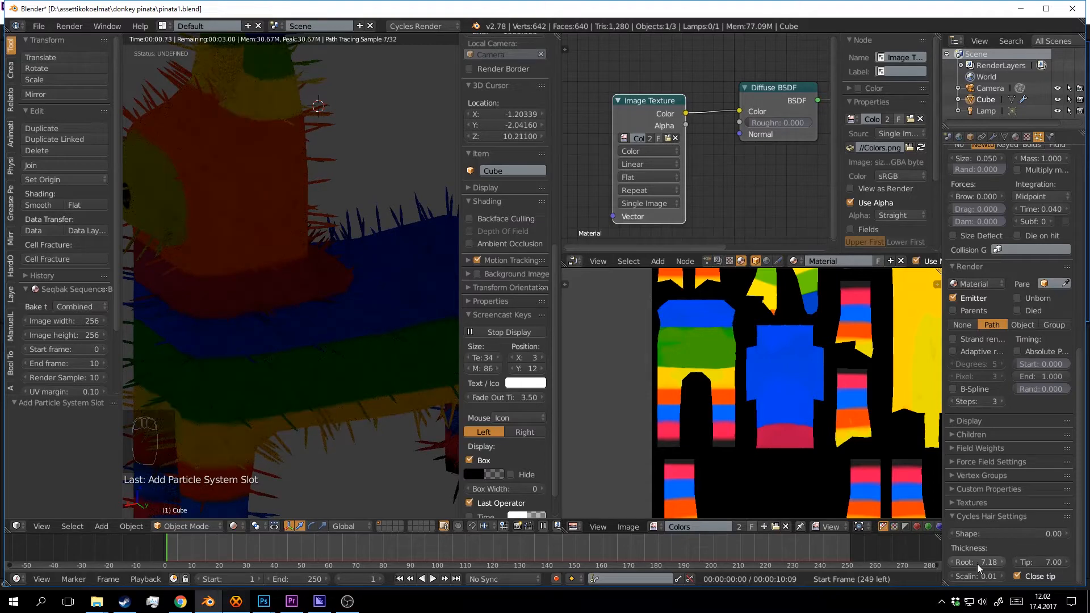
pyautogui.click(987, 563)
pyautogui.write('7')
pyautogui.press('Return')
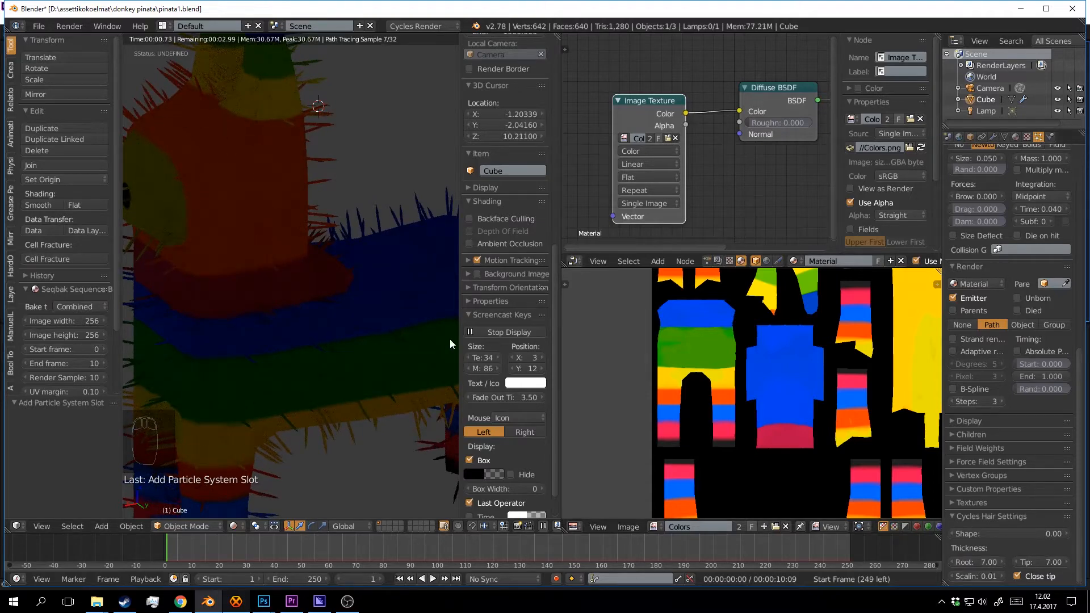
# Turn off Close tip for the hair strands and save the project file.
pyautogui.click(1018, 576)
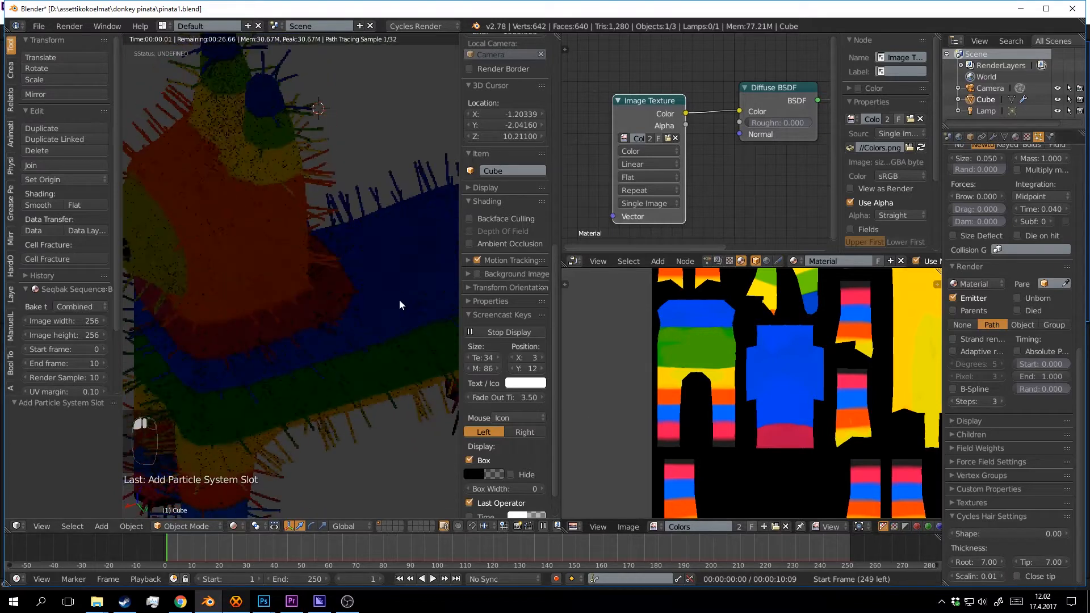
pyautogui.keyDown('shift'); pyautogui.moveTo(400, 299); pyautogui.dragTo(380, 349, button='middle'); pyautogui.keyUp('shift')
pyautogui.hotkey('ctrl', 's')
pyautogui.click(380, 355)
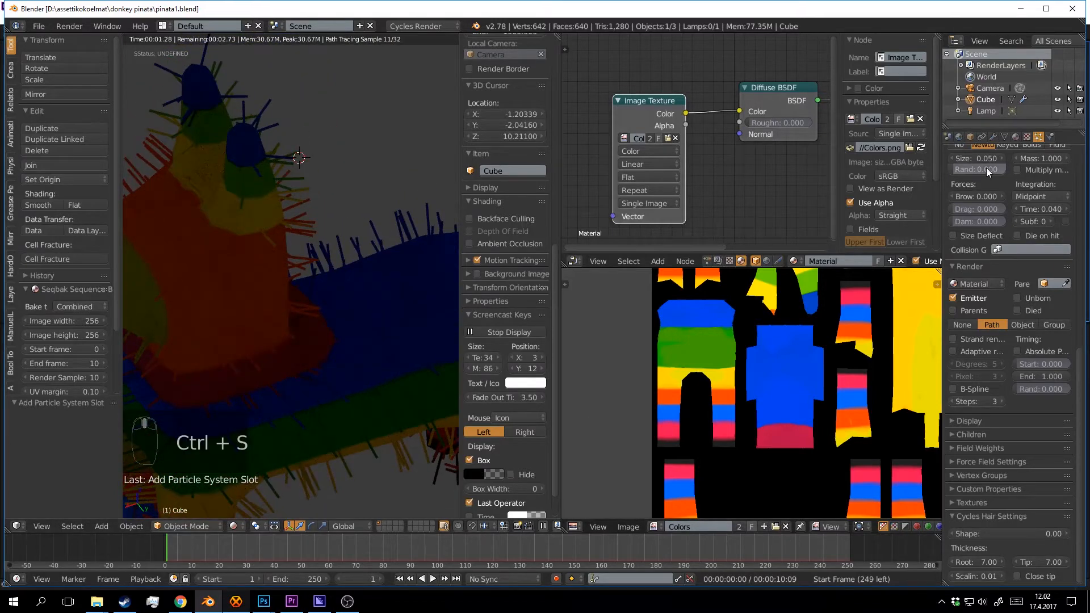
# Try the Ribbons shape for hair in the Cycles render Geometry settings, and try to change the hair primitive.
pyautogui.scroll(2, 987, 168)
pyautogui.scroll(3, 979, 135)
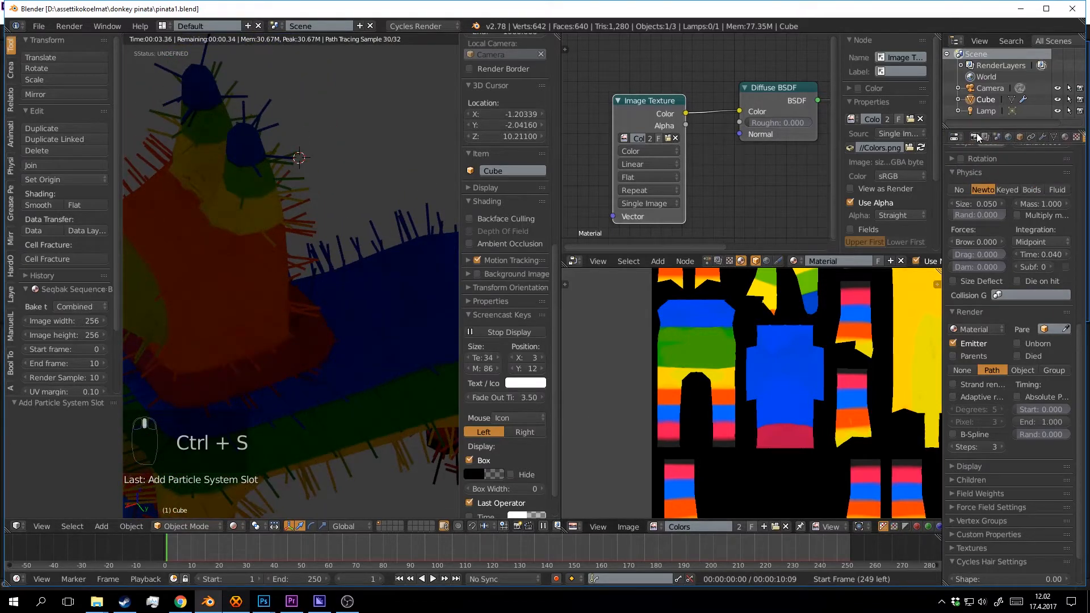
pyautogui.click(977, 137)
pyautogui.scroll(-4, 982, 372)
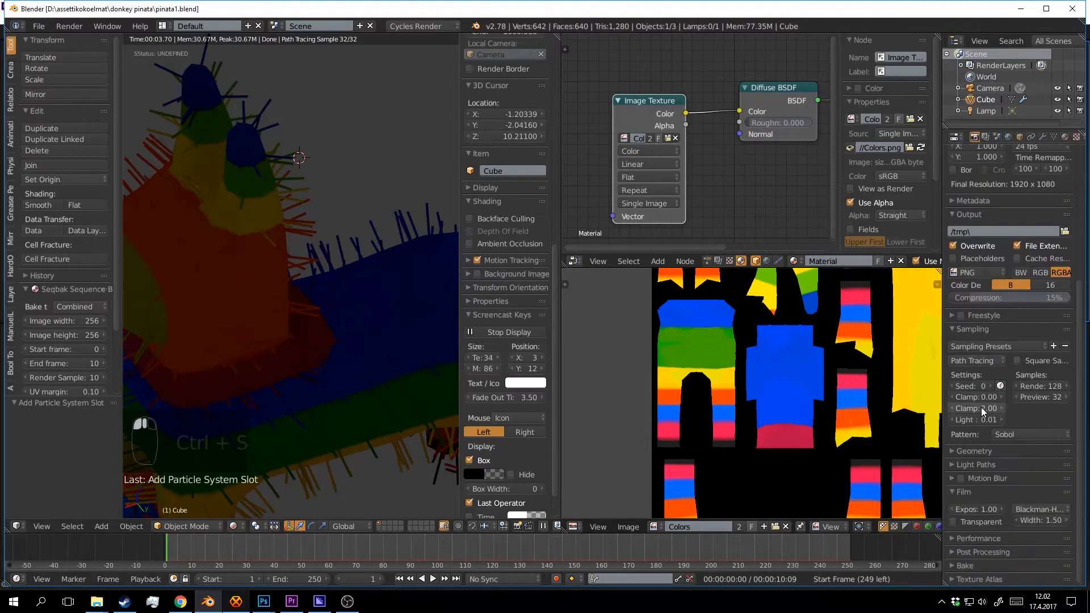
pyautogui.click(951, 451)
pyautogui.scroll(-4, 1018, 428)
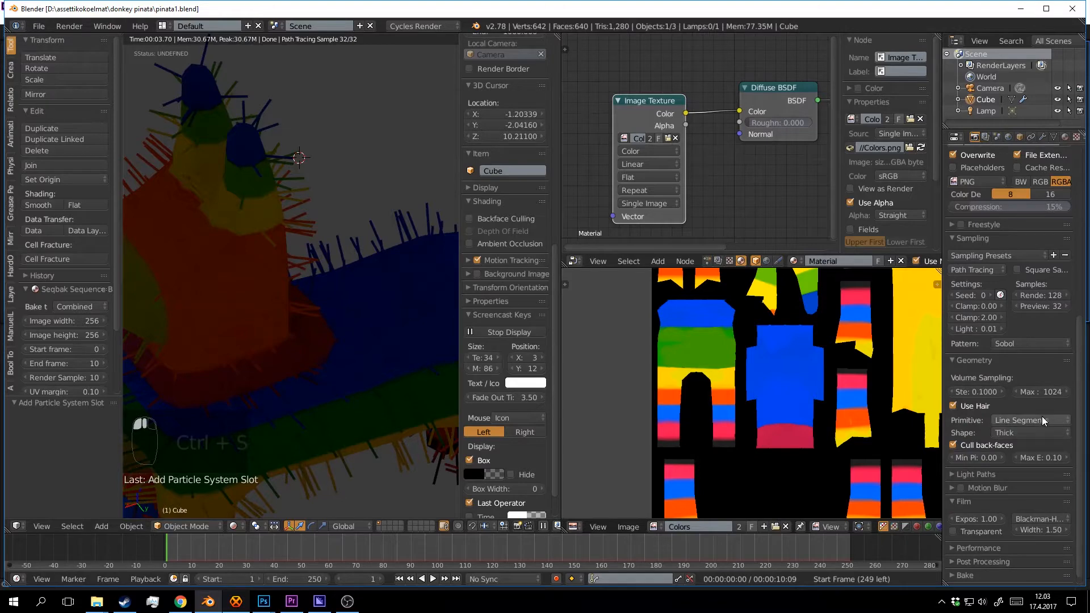
pyautogui.click(1017, 432)
pyautogui.click(1018, 431)
pyautogui.click(1008, 435)
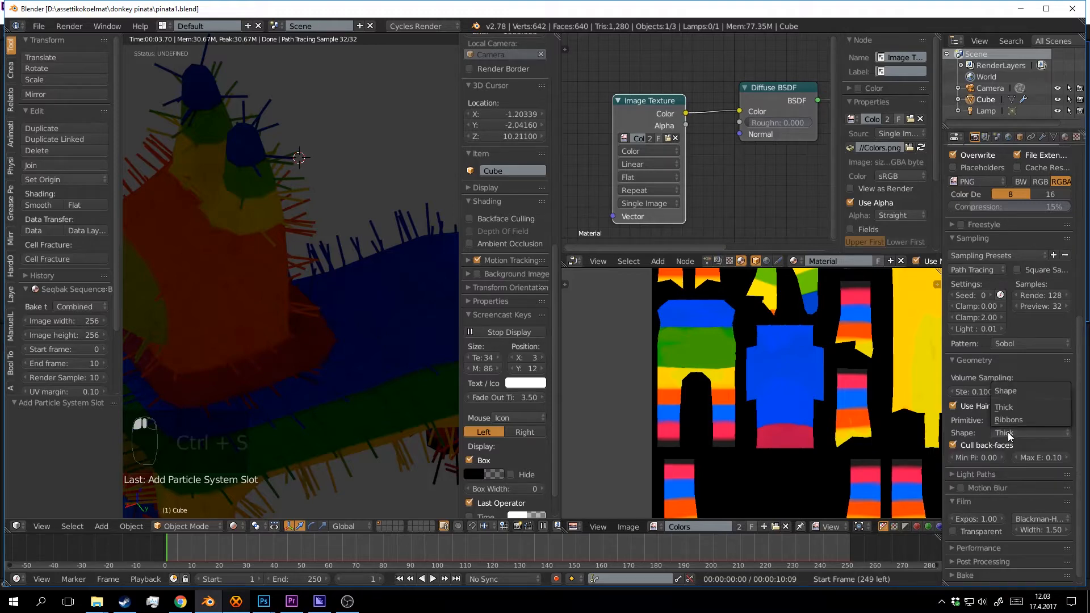
pyautogui.click(1017, 434)
pyautogui.click(1018, 420)
pyautogui.moveTo(380, 263); pyautogui.dragTo(333, 236, button='middle')
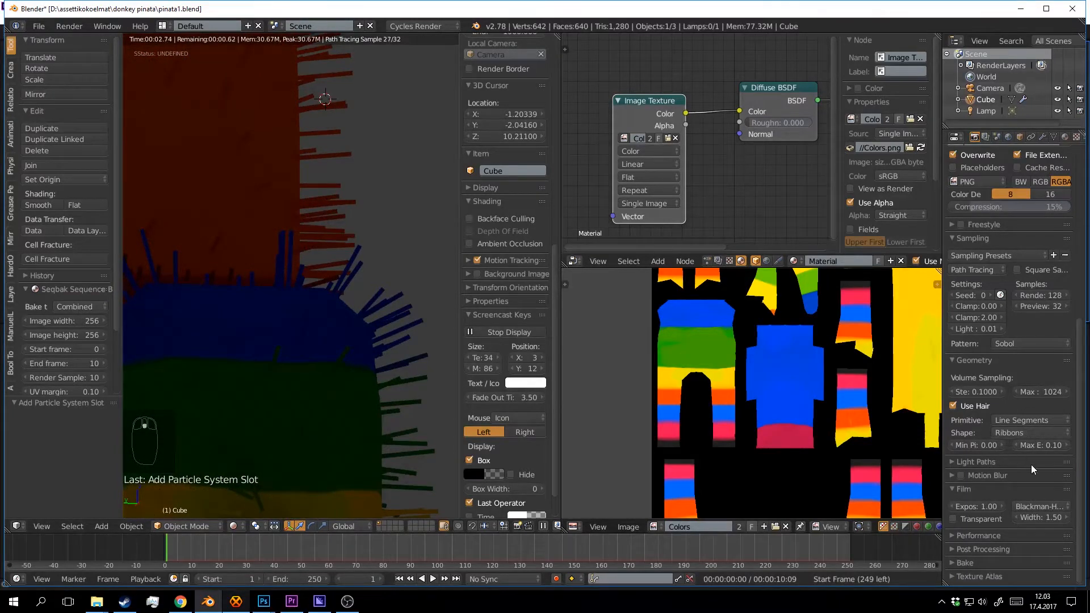
pyautogui.click(1037, 420)
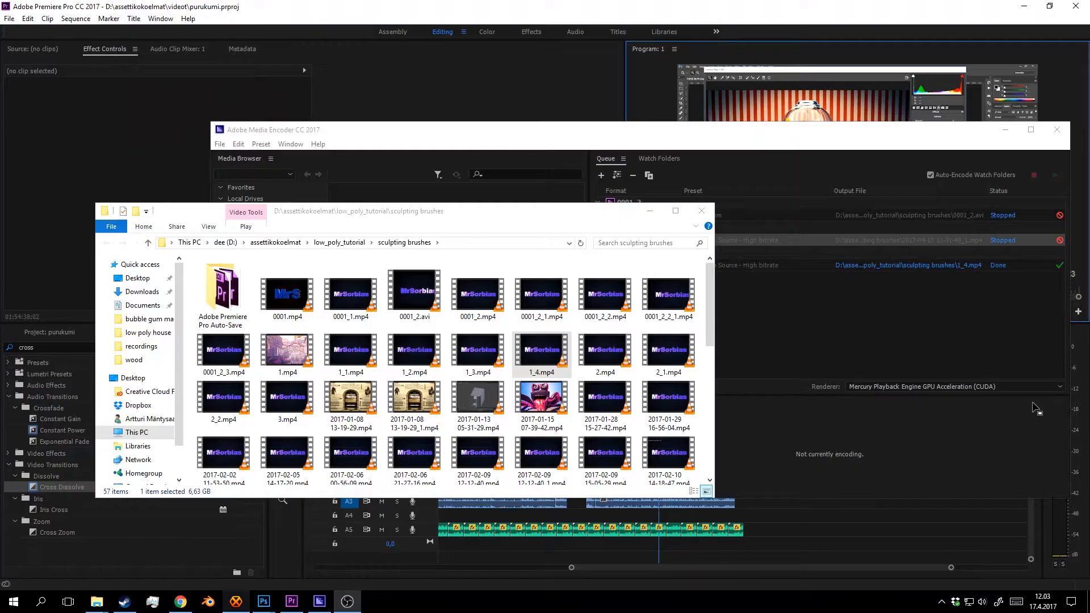
# Relaunch Blender, reopen the recent file pinata1.blend and save it.
pyautogui.click(208, 604)
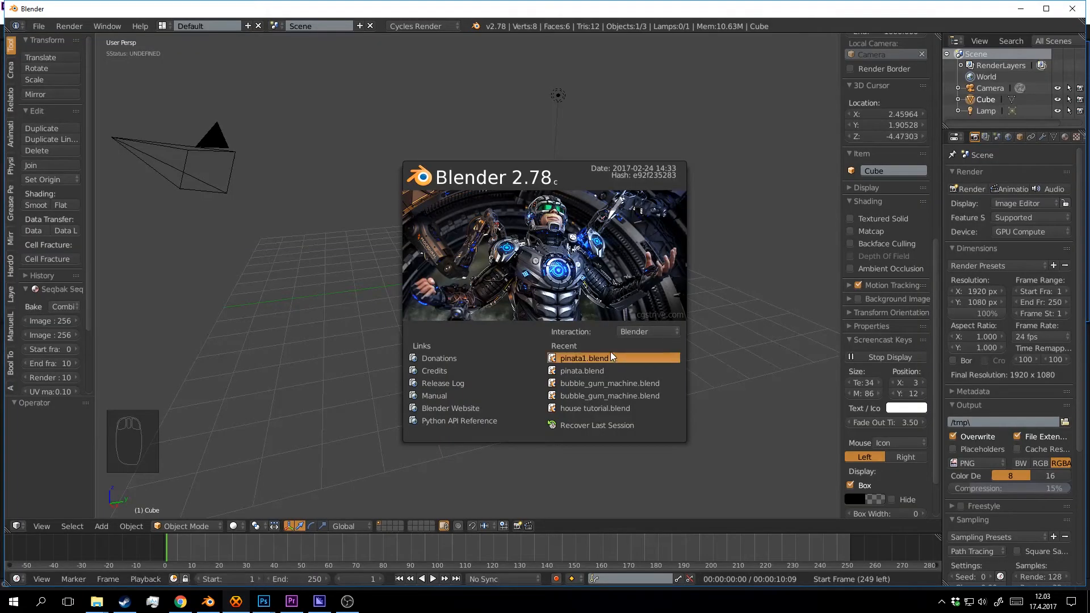
pyautogui.click(610, 353)
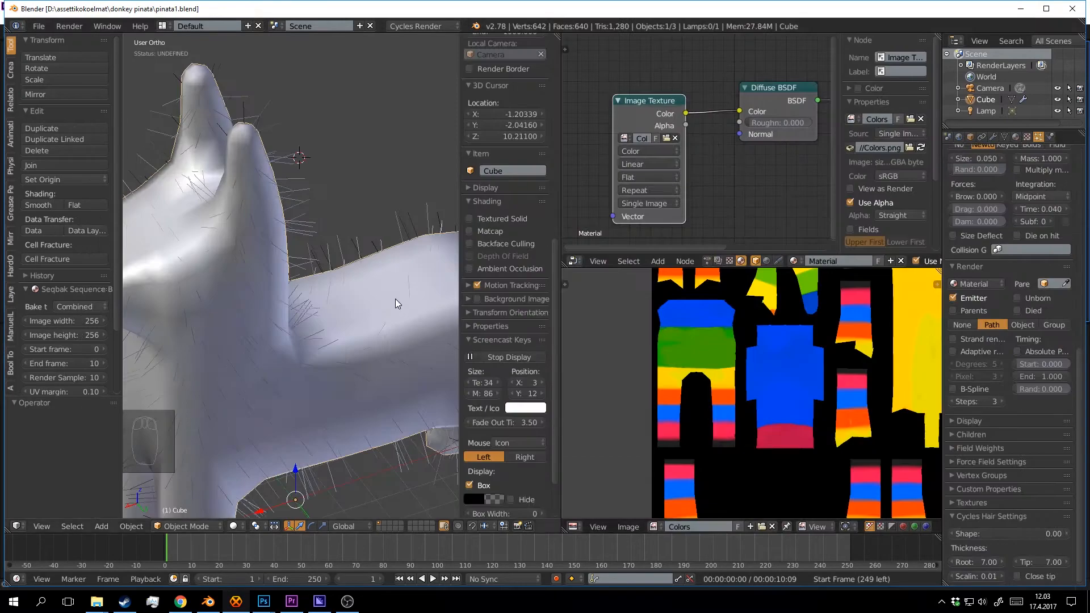
pyautogui.click(396, 299)
pyautogui.hotkey('ctrl', 's')
# Check the donkey's hairs in rendered view, return to solid view and save the file again.
pyautogui.click(395, 299)
pyautogui.scroll(-3, 396, 298)
pyautogui.moveTo(396, 298); pyautogui.dragTo(408, 287, button='middle')
pyautogui.scroll(2, 408, 287)
pyautogui.hotkey('shift', 'z')
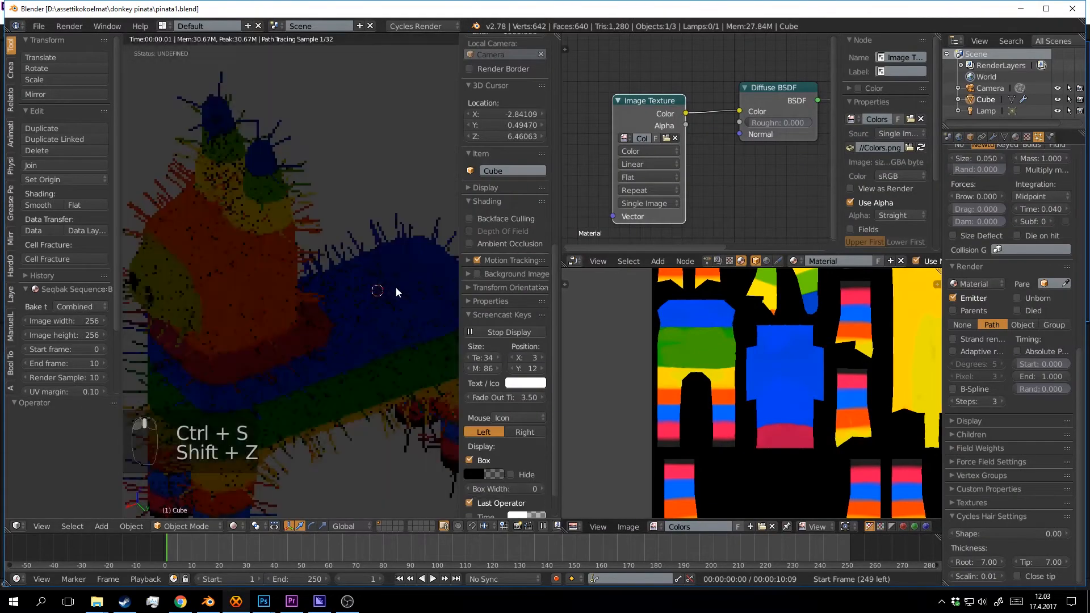
pyautogui.hotkey('shift', 'z')
pyautogui.hotkey('ctrl', 's')
pyautogui.click(397, 286)
pyautogui.scroll(5, 415, 316)
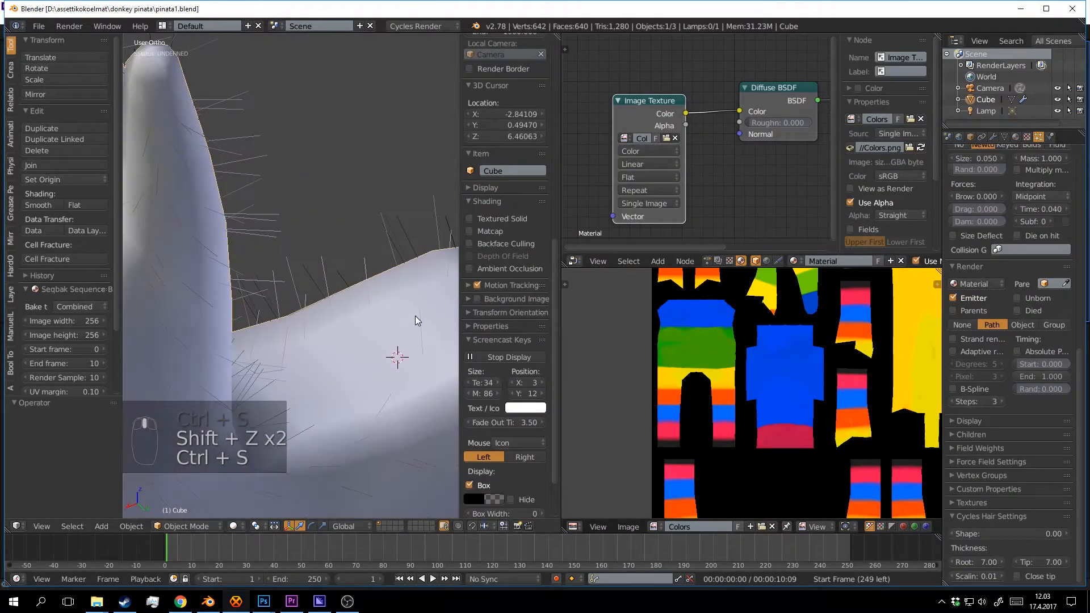
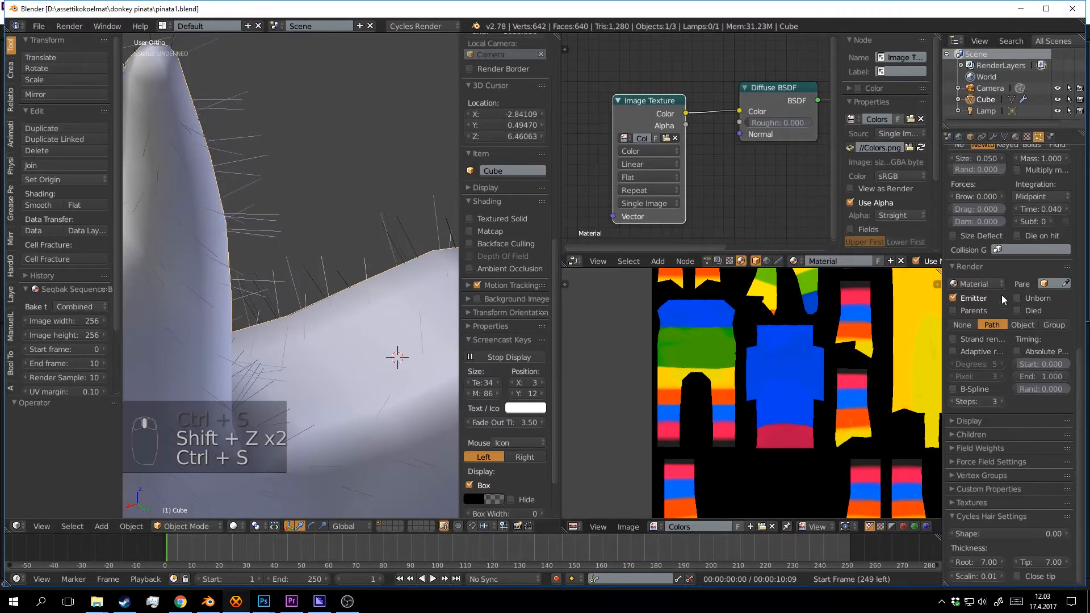
# In the render Geometry settings, set the hair primitive to Curve Segments and the hair shape to Ribbons.
pyautogui.scroll(3, 1000, 138)
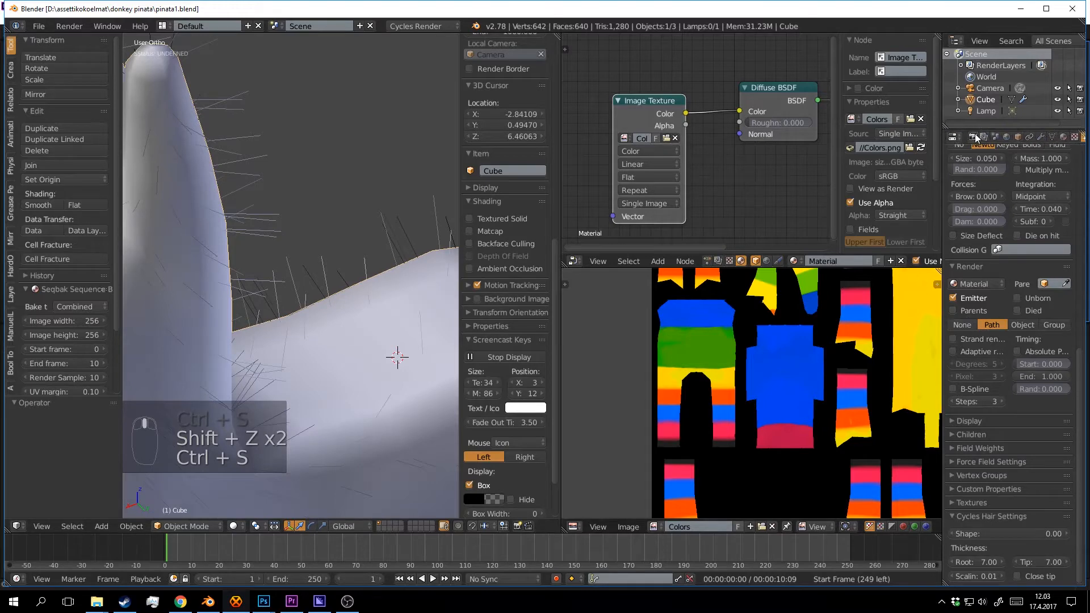
pyautogui.click(974, 137)
pyautogui.scroll(-3, 1017, 437)
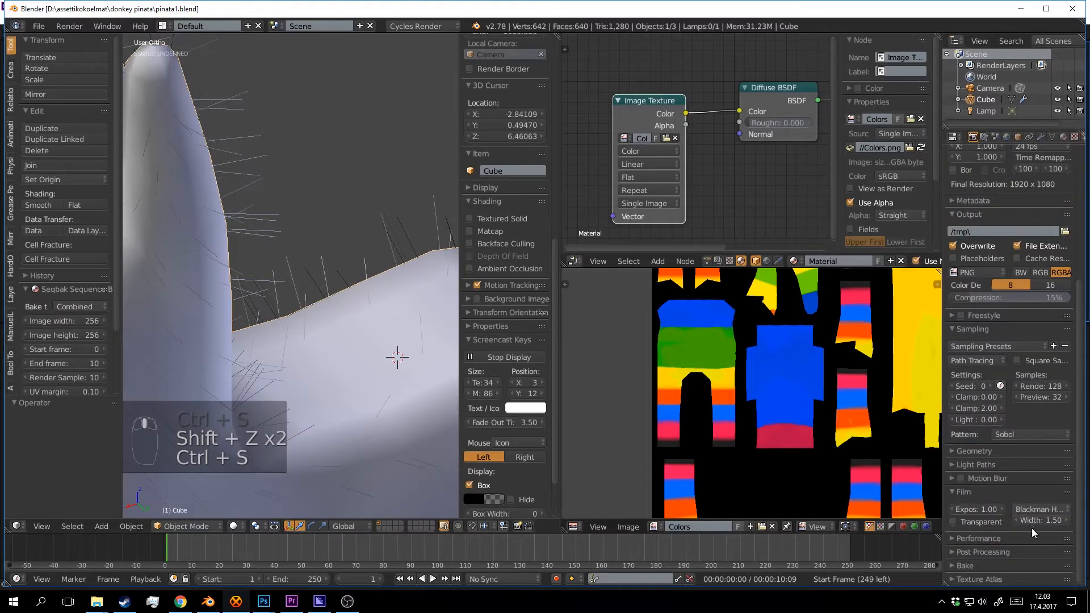
pyautogui.click(989, 450)
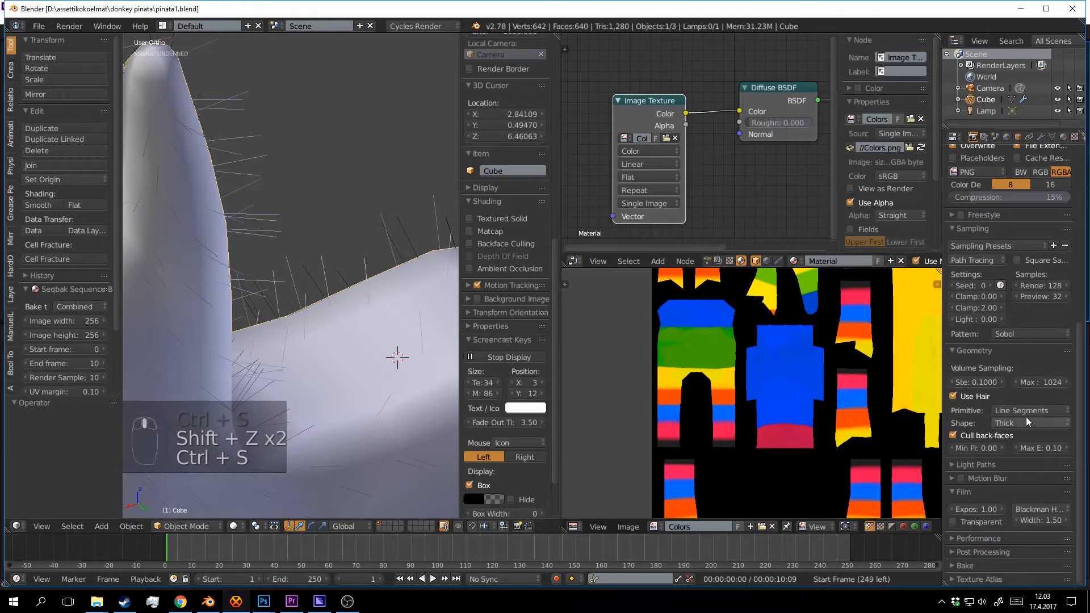
pyautogui.click(1026, 412)
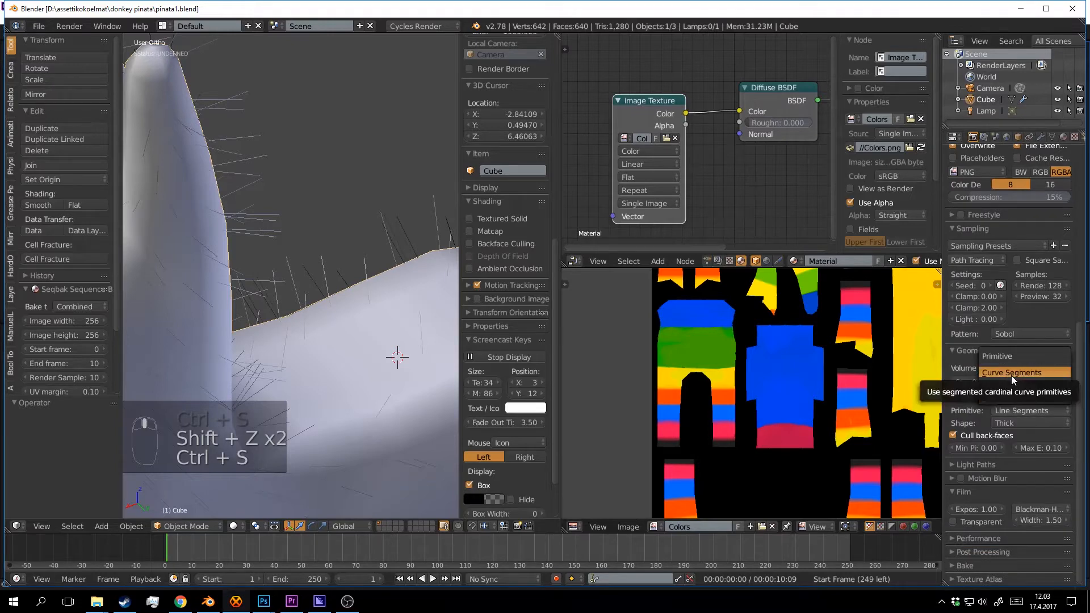
pyautogui.click(1011, 376)
pyautogui.click(1022, 424)
pyautogui.click(1015, 407)
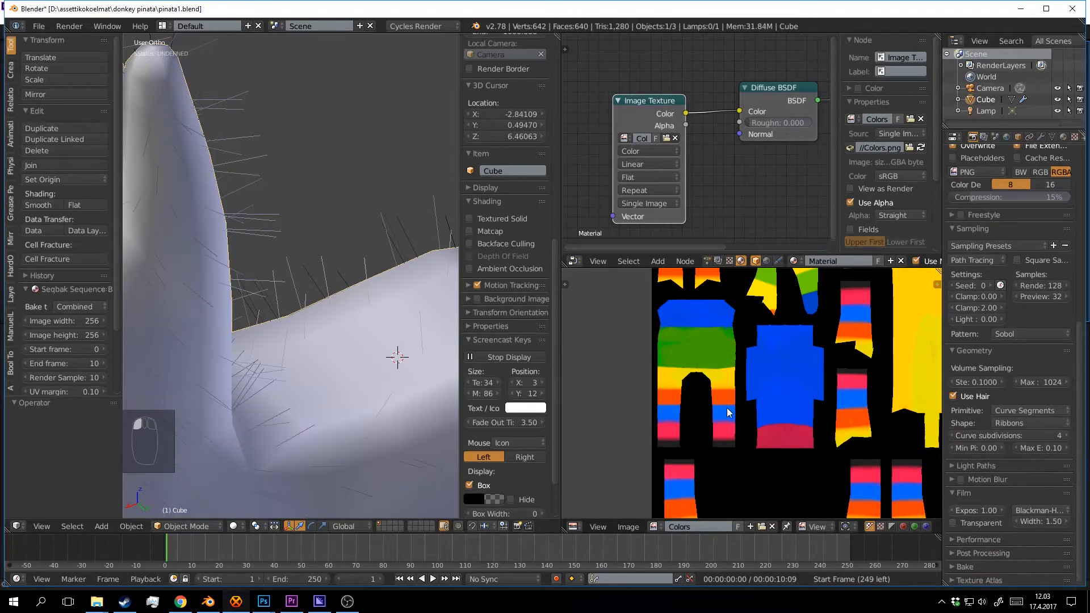
# Examine the ribbon hairs up close around the neck and back in rendered view.
pyautogui.hotkey('shift', 'z')
pyautogui.click(369, 283)
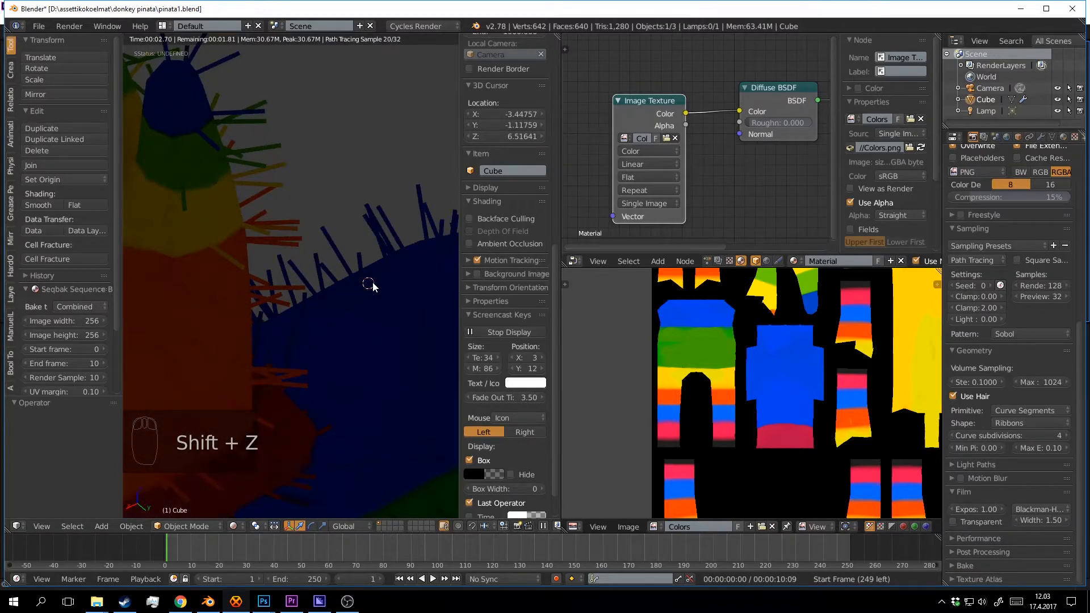
pyautogui.moveTo(370, 284)
pyautogui.mouseDown(button='middle')
pyautogui.moveTo(376, 234)
pyautogui.moveTo(381, 258)
pyautogui.moveTo(360, 258)
pyautogui.moveTo(372, 285)
pyautogui.moveTo(357, 262)
pyautogui.mouseUp(button='middle')
pyautogui.scroll(5, 373, 285)
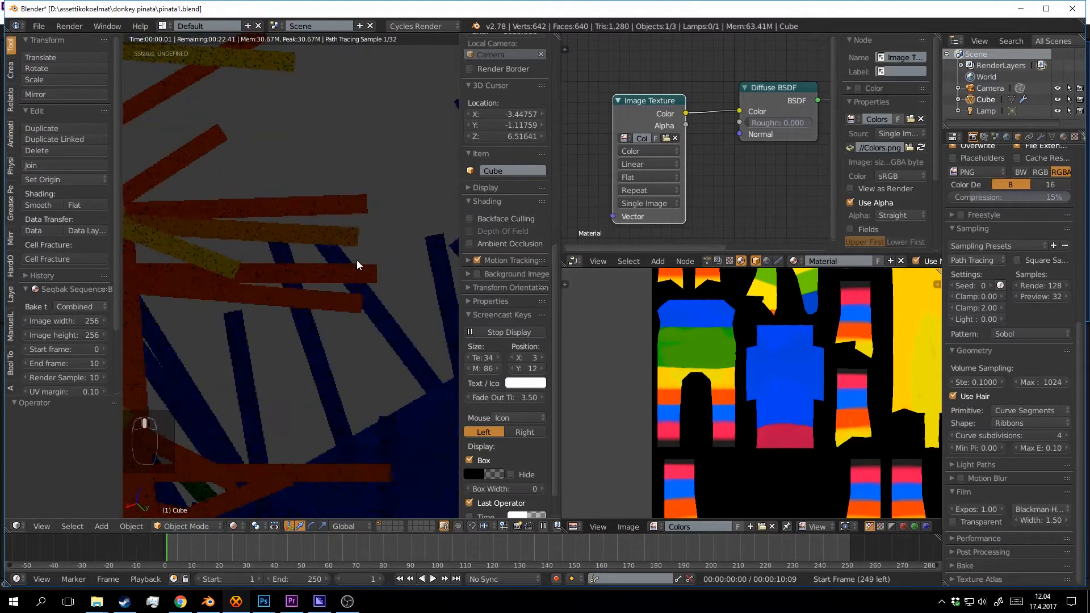
pyautogui.scroll(2, 354, 261)
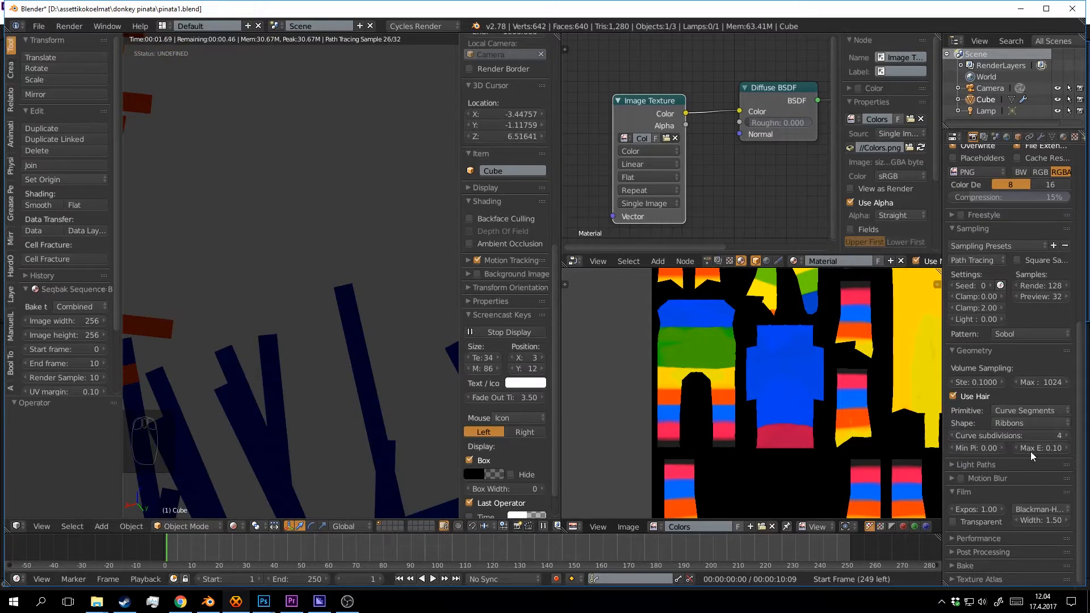
# Try the Line Segments and then the Triangles hair primitive in rendered view, and close the crashed program.
pyautogui.click(1021, 413)
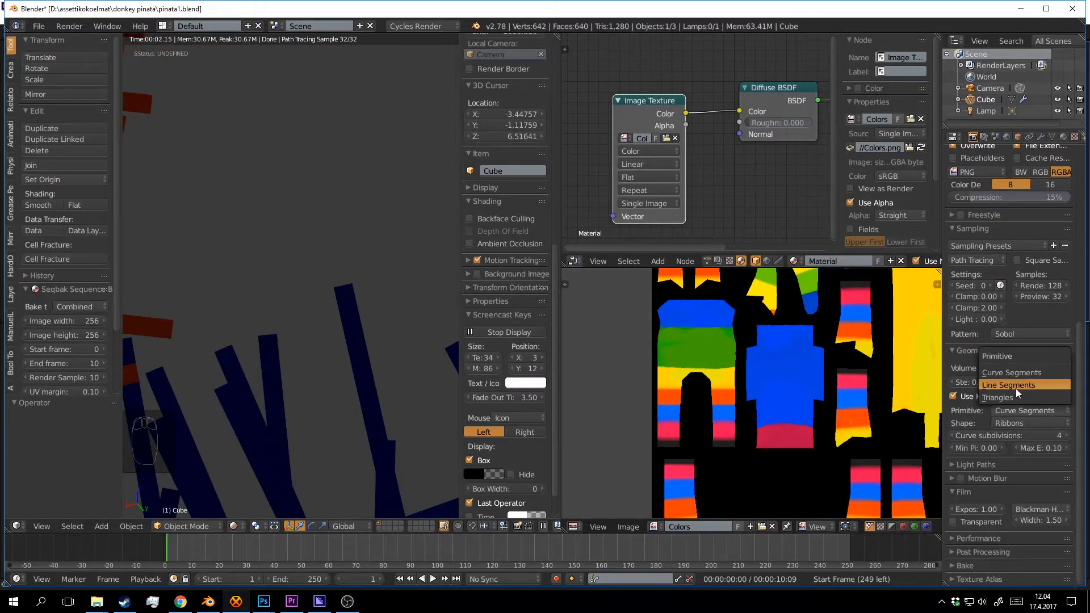
pyautogui.click(1017, 388)
pyautogui.click(1033, 409)
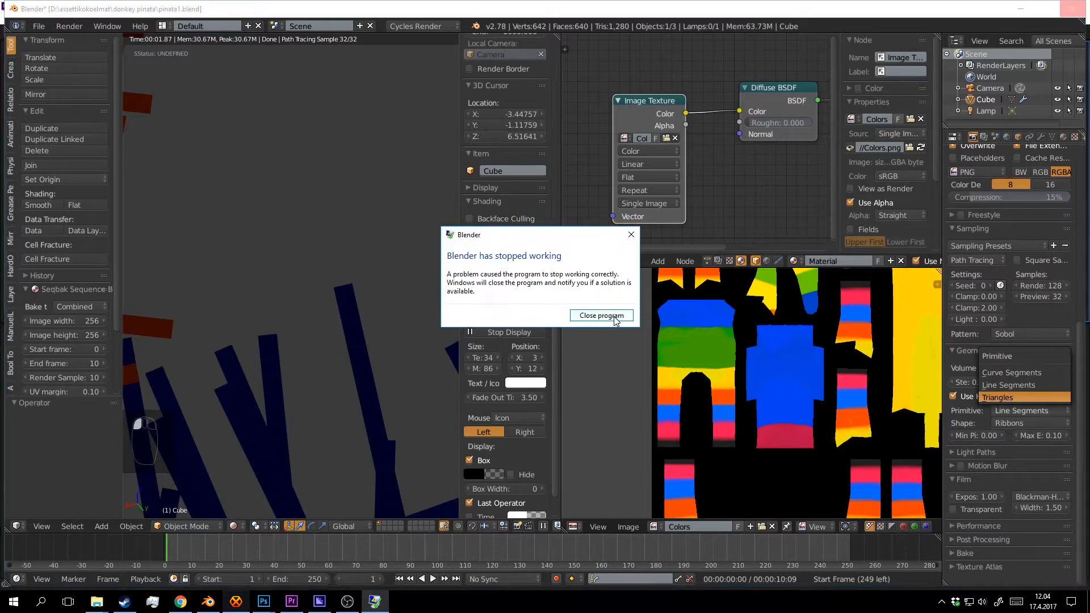
pyautogui.click(613, 316)
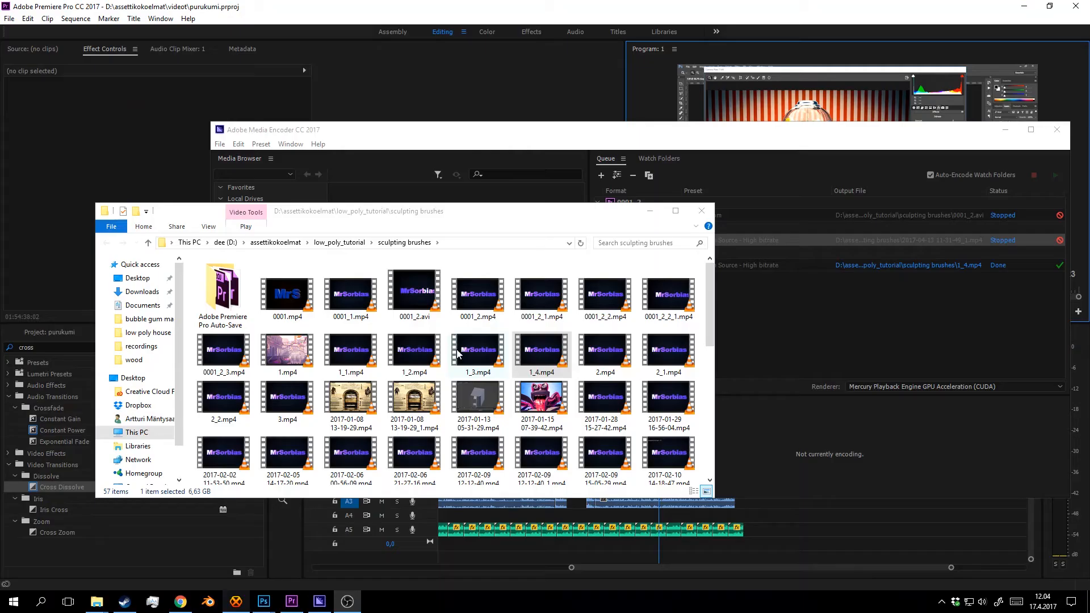
# Start Blender again, load pinata1.blend from the recent files, save it and bring the whole donkey into view.
pyautogui.click(13, 601)
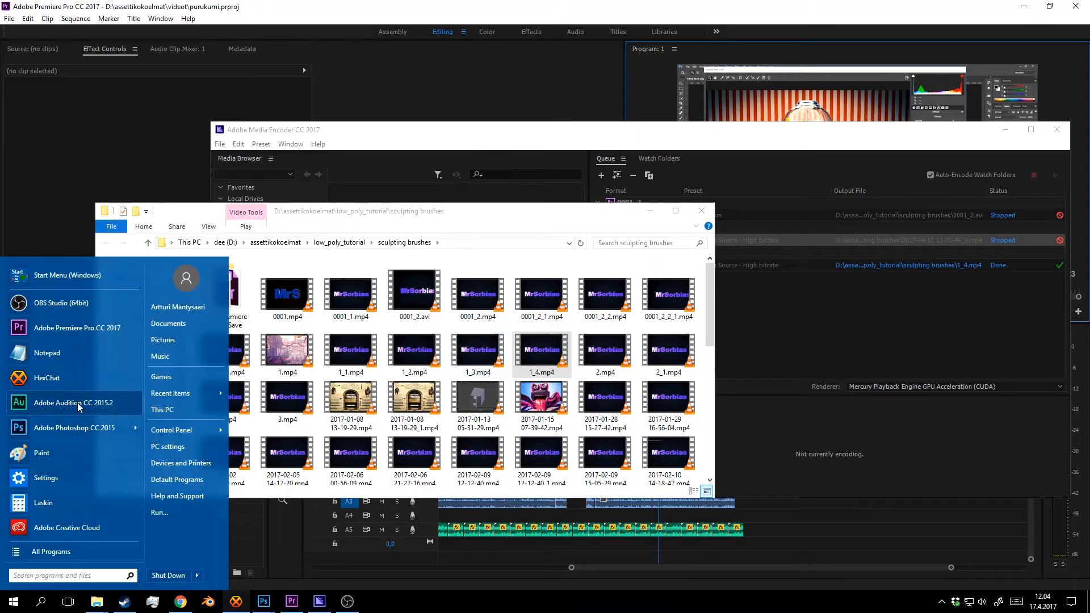
pyautogui.click(208, 601)
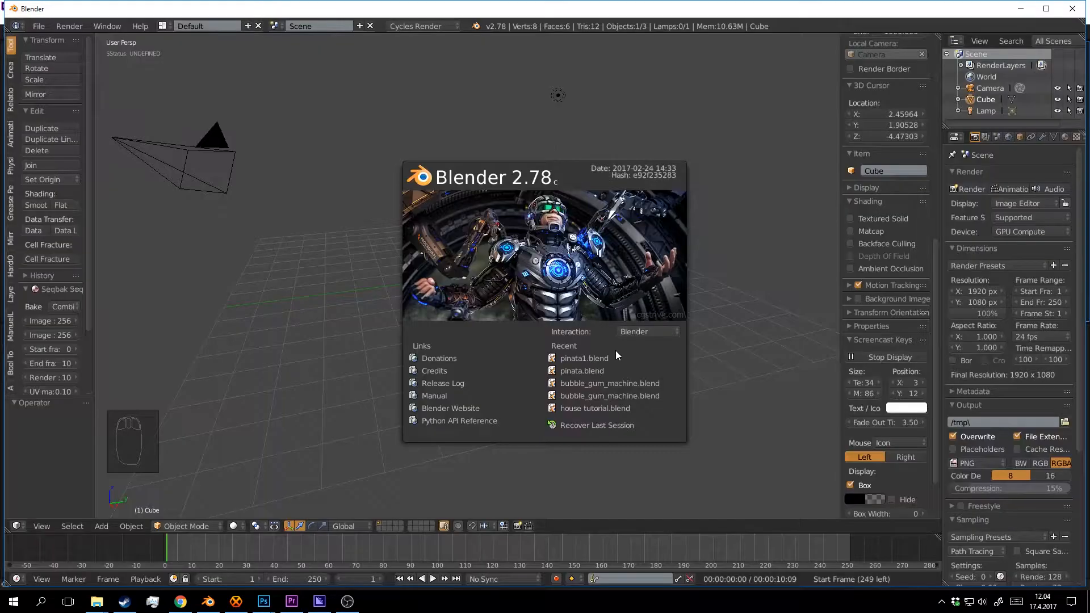
pyautogui.click(625, 358)
pyautogui.click(389, 319)
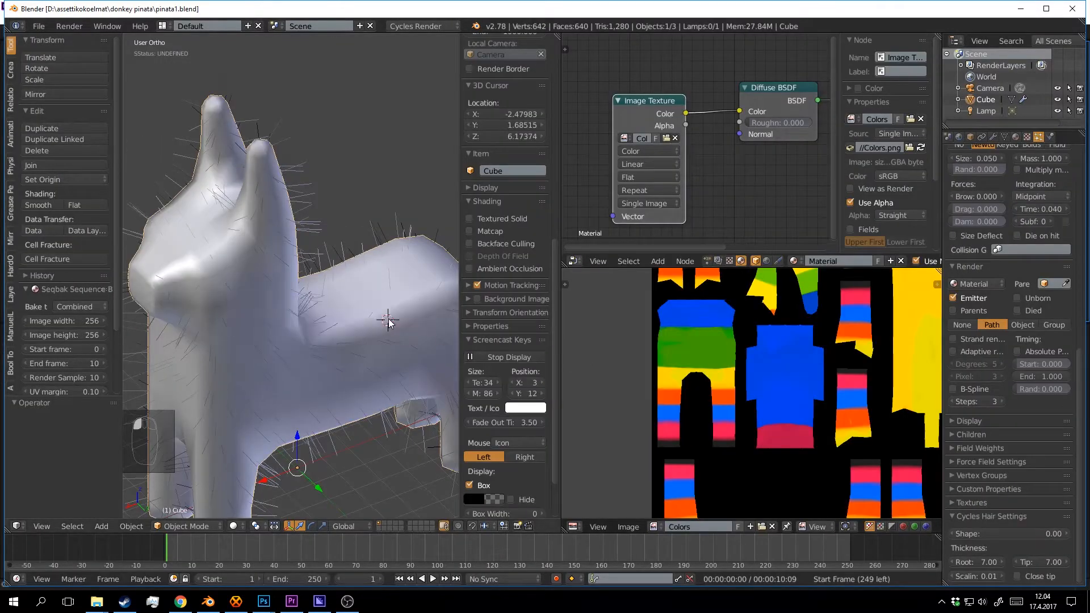
pyautogui.scroll(-4, 389, 320)
pyautogui.hotkey('ctrl', 's')
pyautogui.moveTo(388, 320)
pyautogui.mouseDown(button='middle')
pyautogui.moveTo(352, 318)
pyautogui.moveTo(375, 318)
pyautogui.mouseUp(button='middle')
pyautogui.scroll(3, 363, 318)
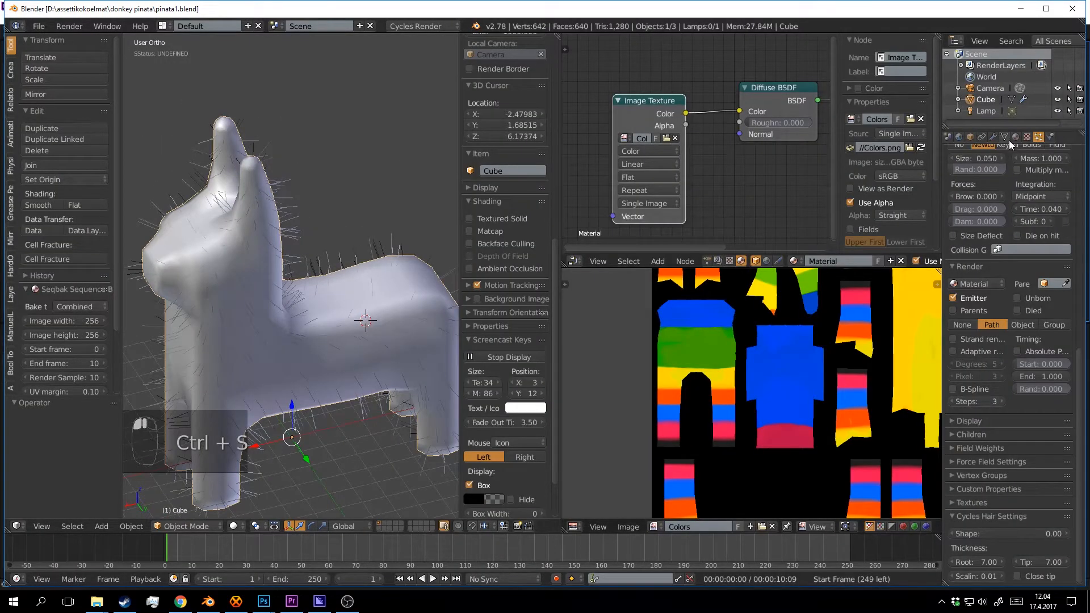
# While in solid view, set the render's hair shape to Ribbons and the hair primitive to Triangles, and save the file.
pyautogui.scroll(2, 1016, 139)
pyautogui.click(975, 137)
pyautogui.scroll(-6, 1017, 341)
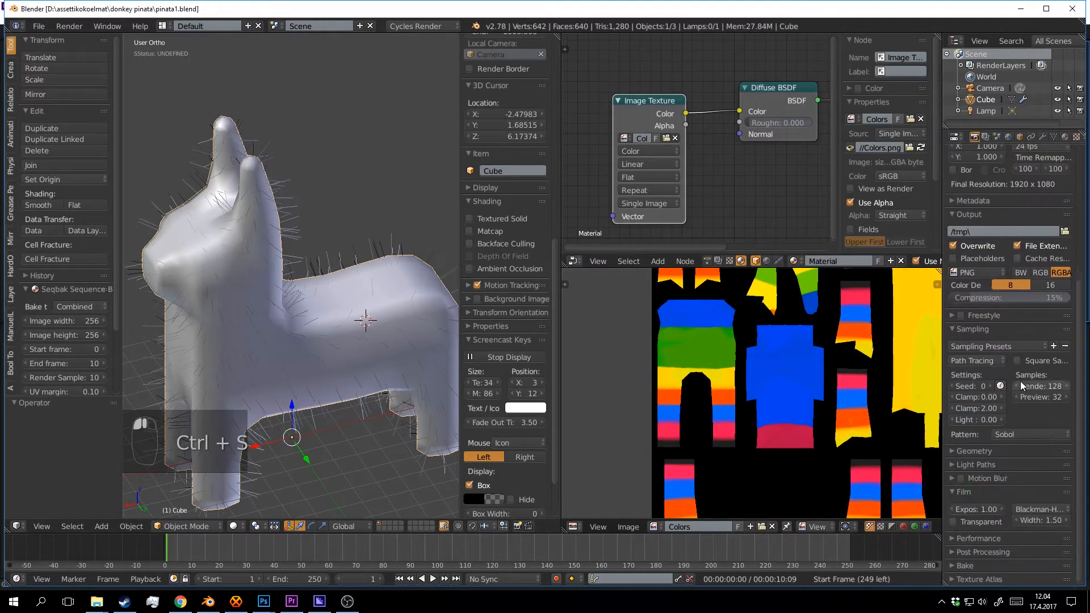
pyautogui.click(972, 451)
pyautogui.scroll(-4, 991, 448)
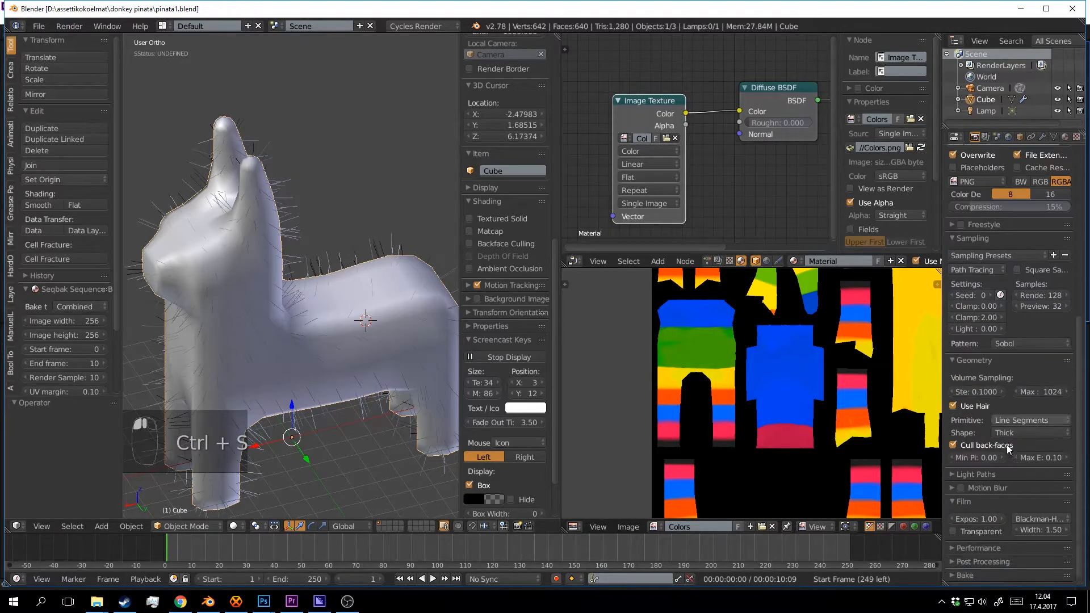
pyautogui.click(1041, 421)
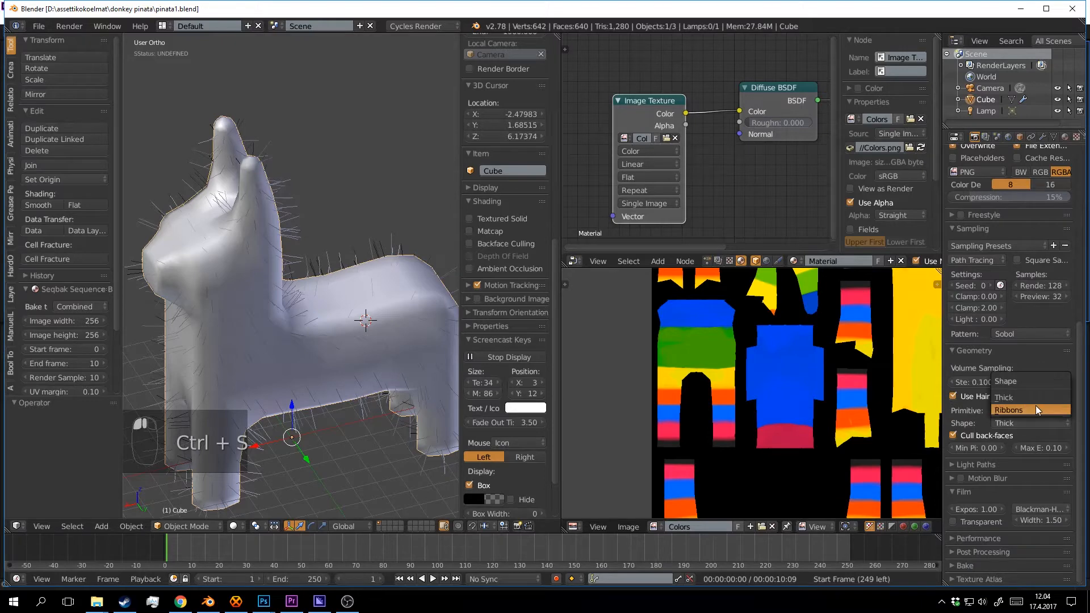
pyautogui.click(1035, 405)
pyautogui.click(1022, 411)
pyautogui.click(1018, 397)
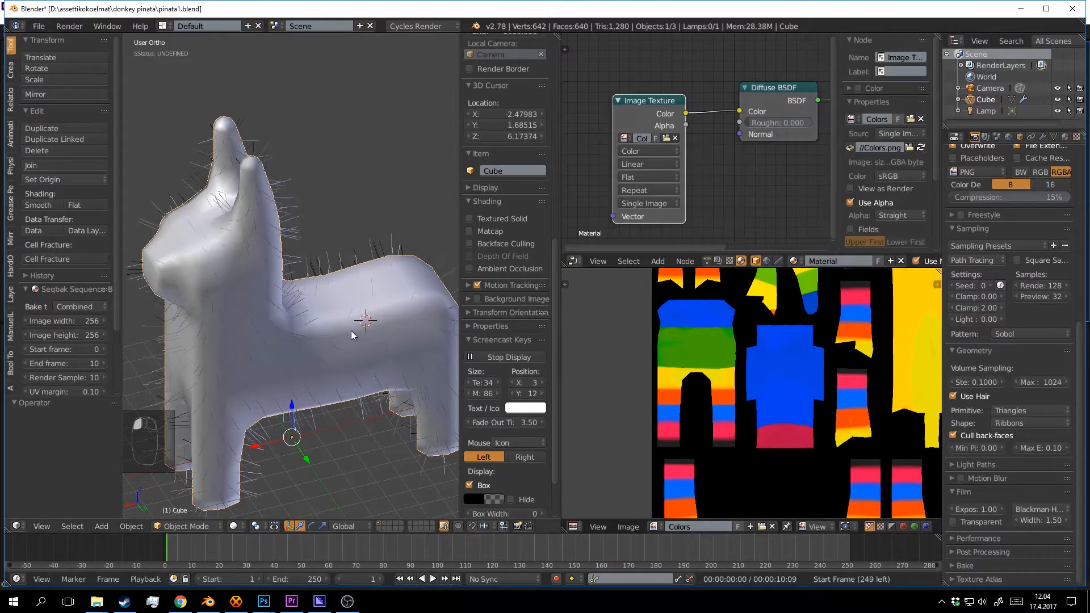
pyautogui.scroll(3, 361, 336)
pyautogui.hotkey('ctrl', 's')
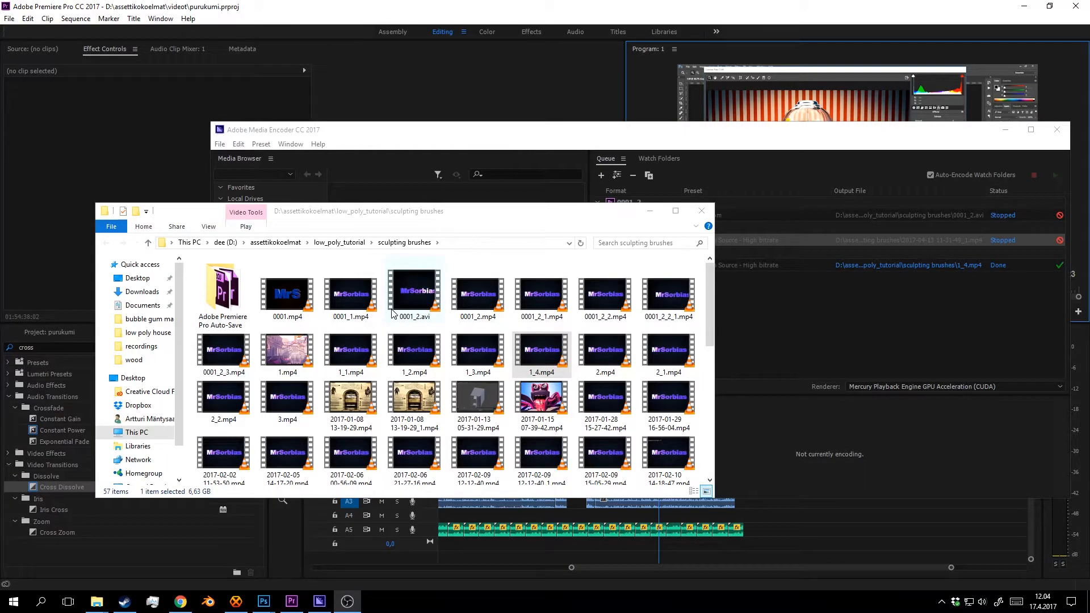
# Relaunch Blender and reopen pinata1.blend from the recent files, repeating this until the project loads.
pyautogui.click(209, 602)
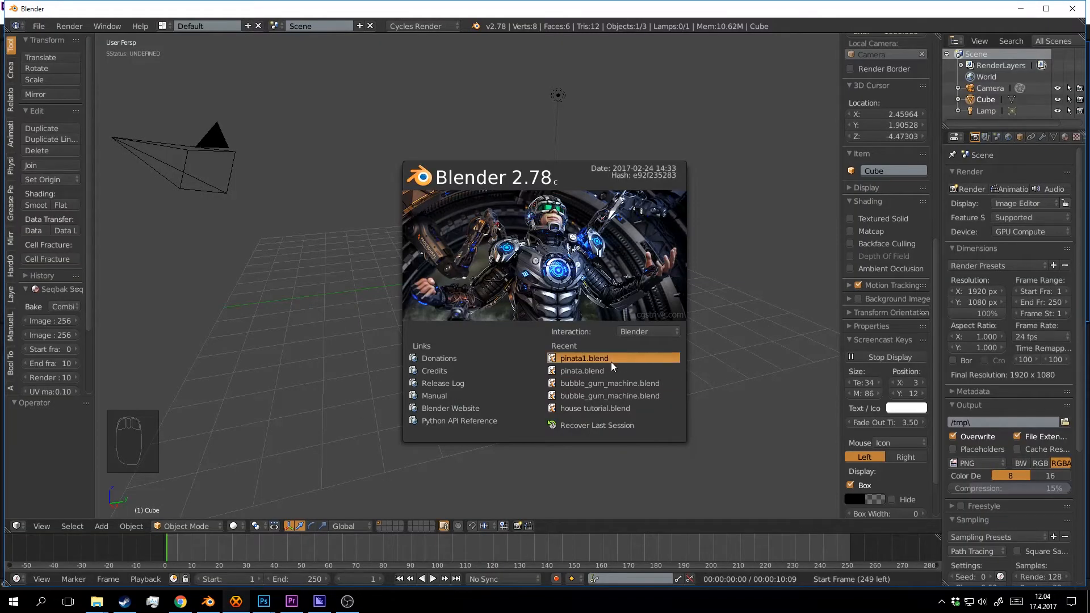
pyautogui.click(611, 362)
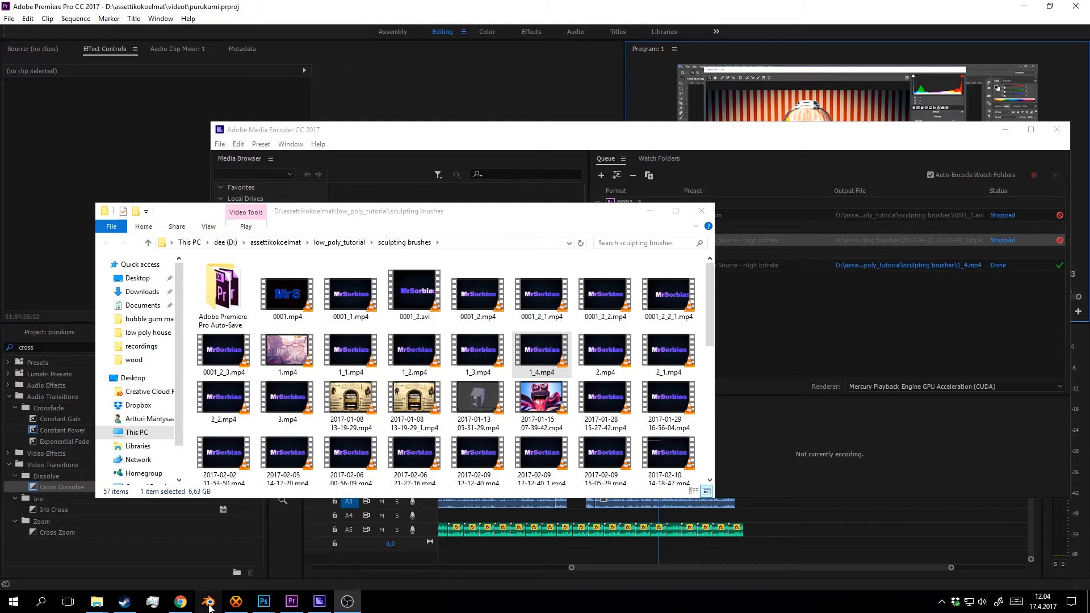
pyautogui.click(208, 603)
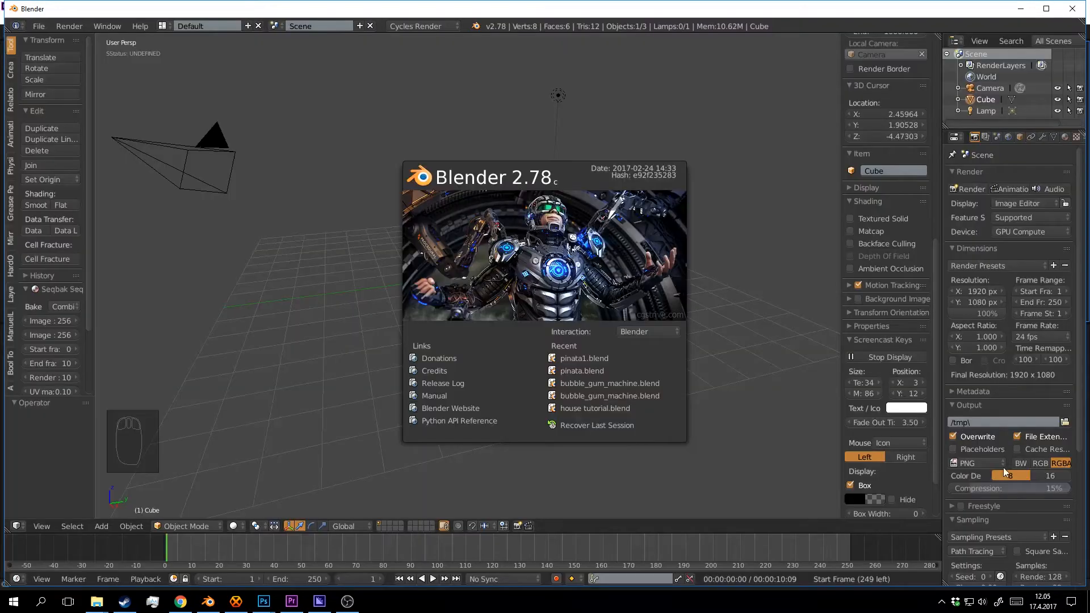
pyautogui.click(601, 358)
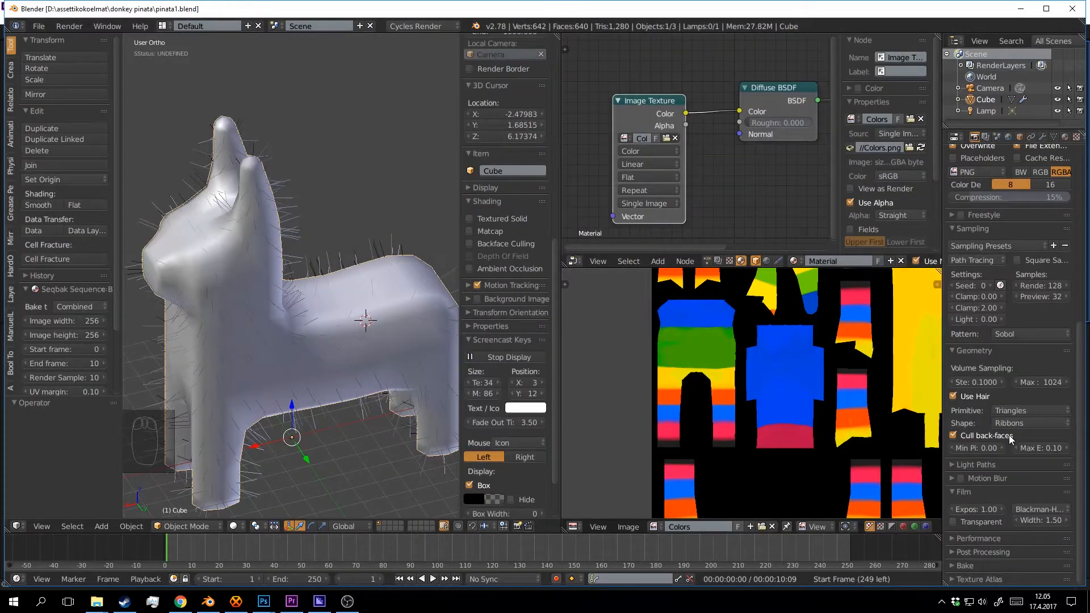
# Set the render's hair primitive to Curve Segments and save the file after a rendered preview of the donkey.
pyautogui.click(1030, 411)
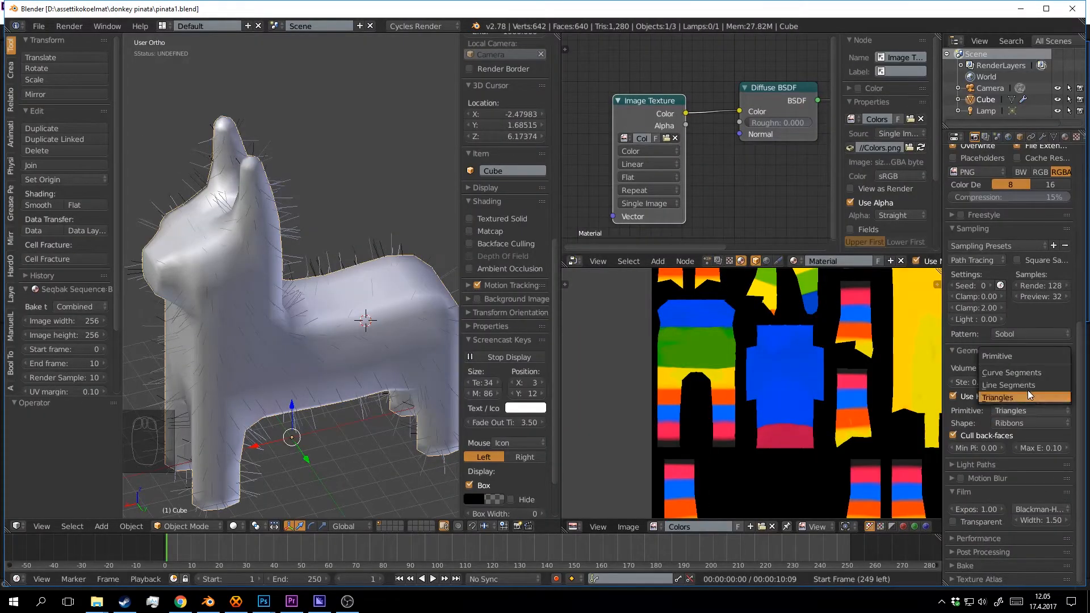
pyautogui.click(1036, 373)
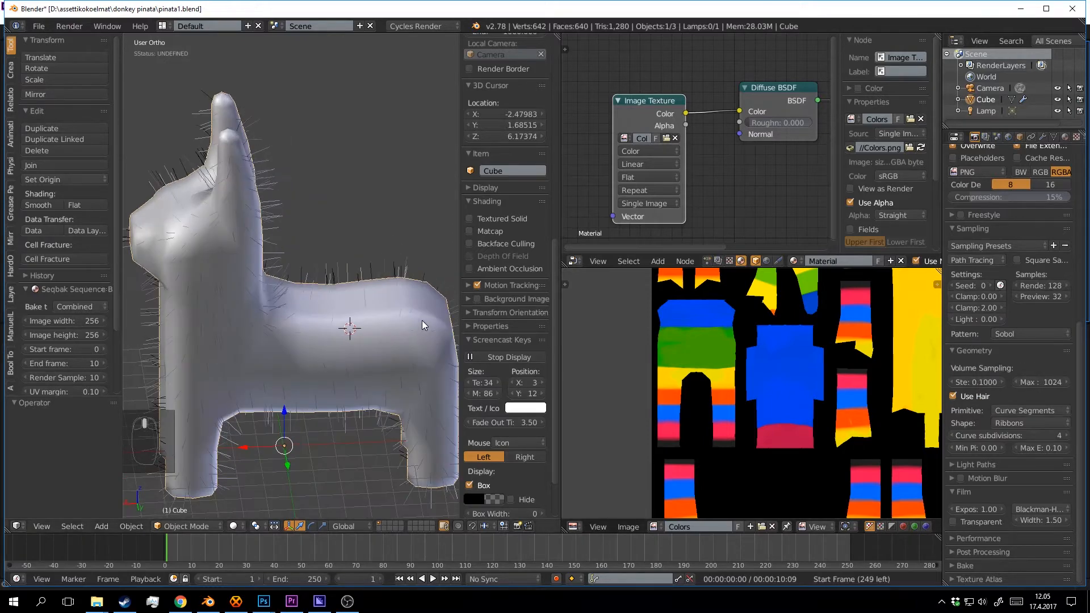
pyautogui.hotkey('shift', 'z')
pyautogui.moveTo(403, 311); pyautogui.dragTo(377, 299, button='middle')
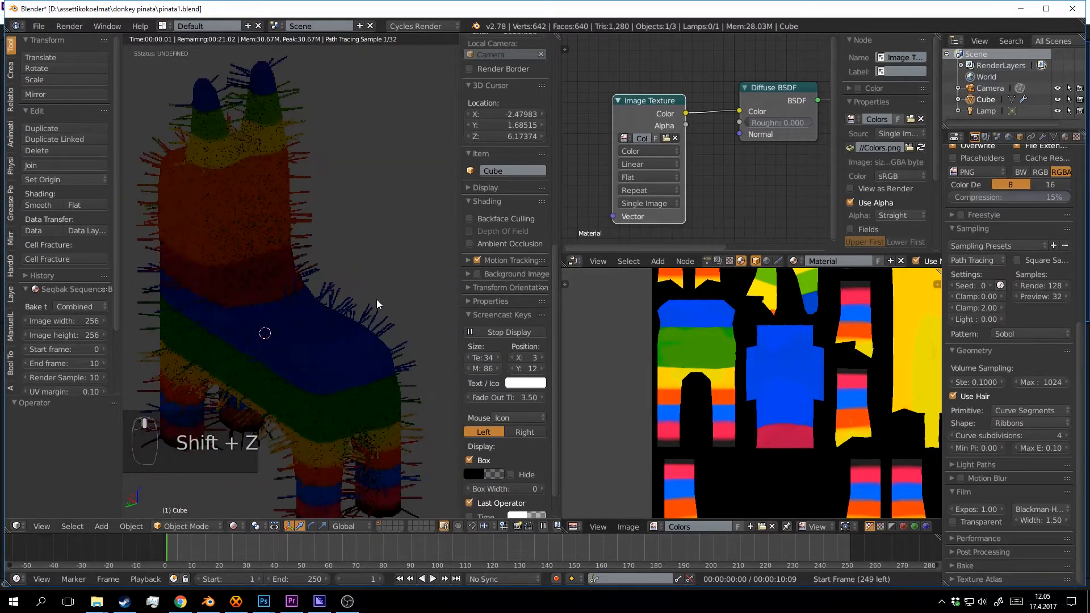
pyautogui.hotkey('shift', 'z')
pyautogui.hotkey('ctrl', 's')
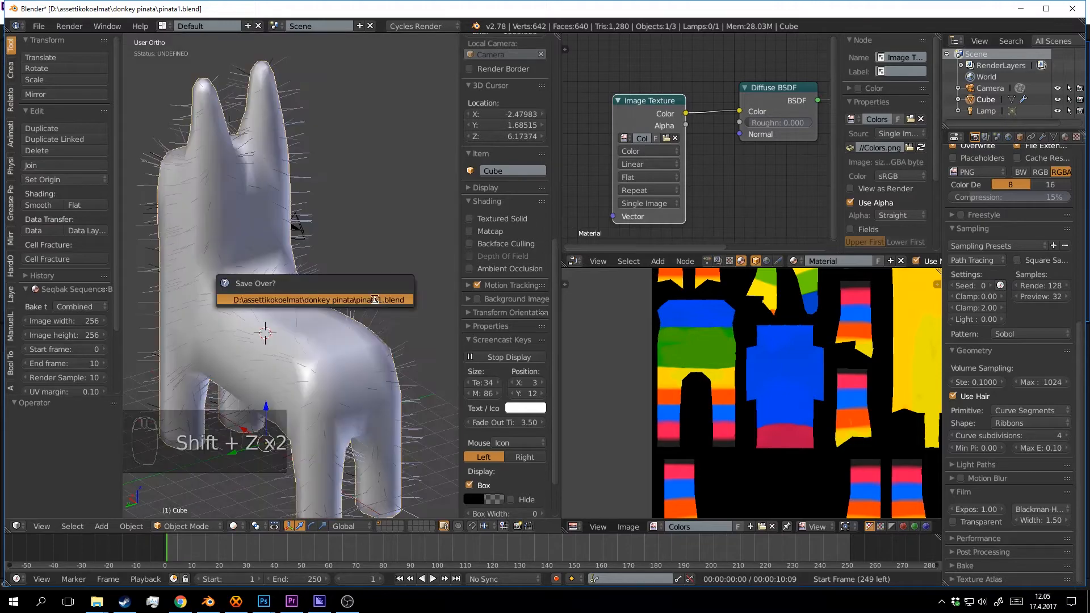
pyautogui.click(290, 290)
# Set the viewport shading to Texture, preview the donkey from the front in rendered view, and save the file.
pyautogui.moveTo(291, 291)
pyautogui.mouseDown(button='middle')
pyautogui.moveTo(322, 292)
pyautogui.moveTo(295, 297)
pyautogui.mouseUp(button='middle')
pyautogui.scroll(2, 295, 298)
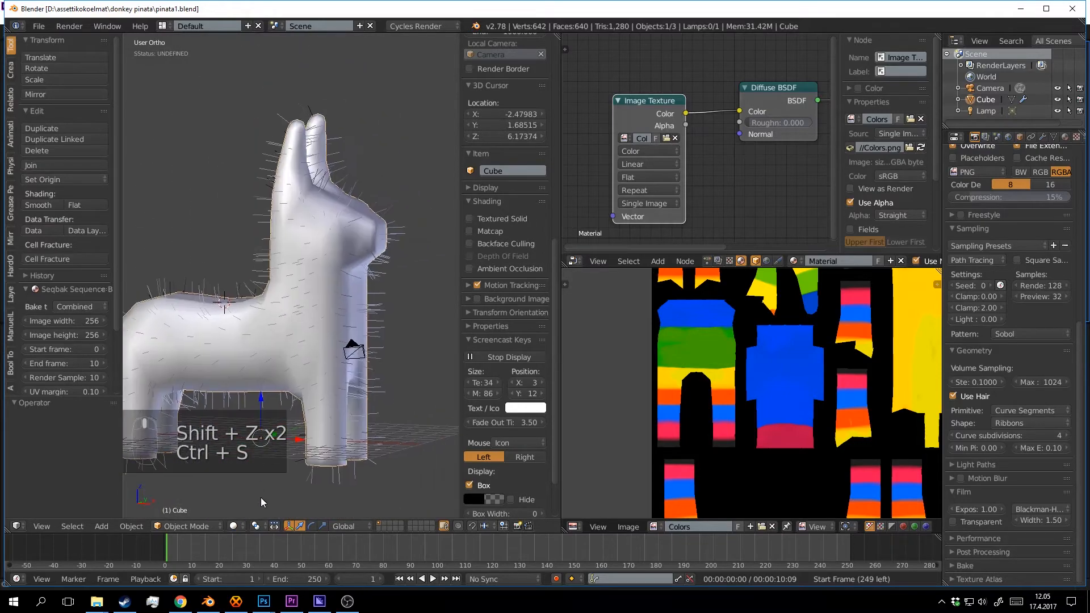
pyautogui.click(243, 527)
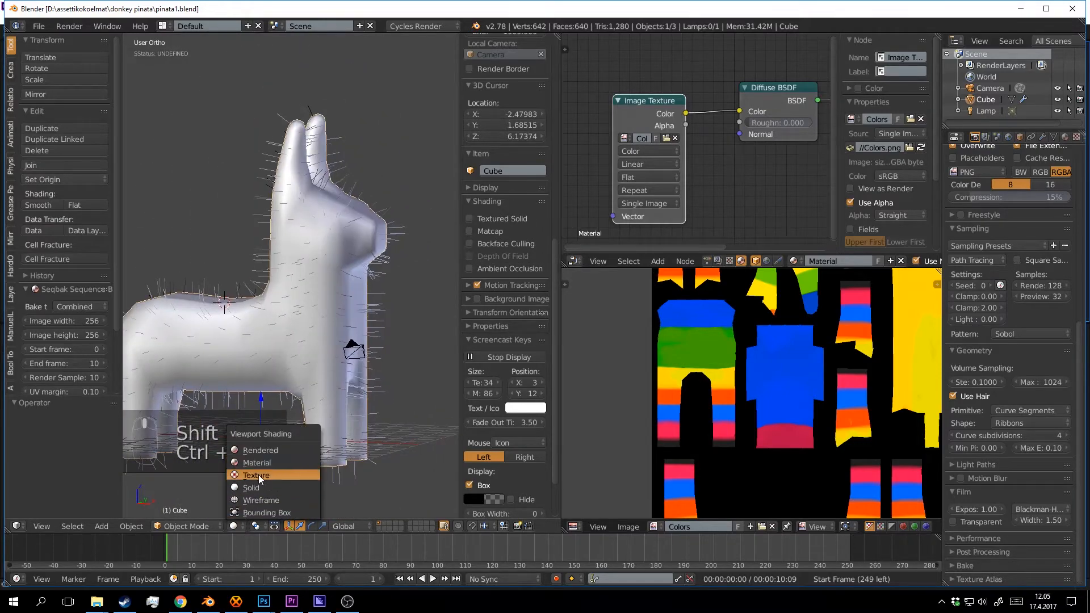
pyautogui.click(258, 474)
pyautogui.moveTo(357, 359); pyautogui.dragTo(397, 335, button='middle')
pyautogui.hotkey('shift', 'z')
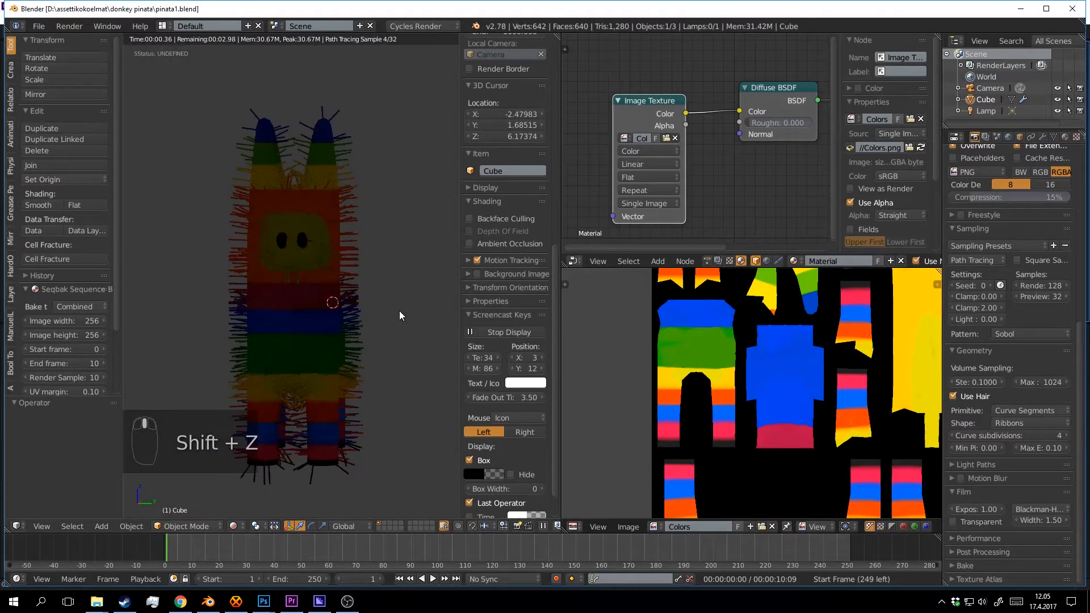
pyautogui.hotkey('shift', 'z')
pyautogui.moveTo(363, 342); pyautogui.dragTo(378, 335, button='middle')
pyautogui.hotkey('ctrl', 's')
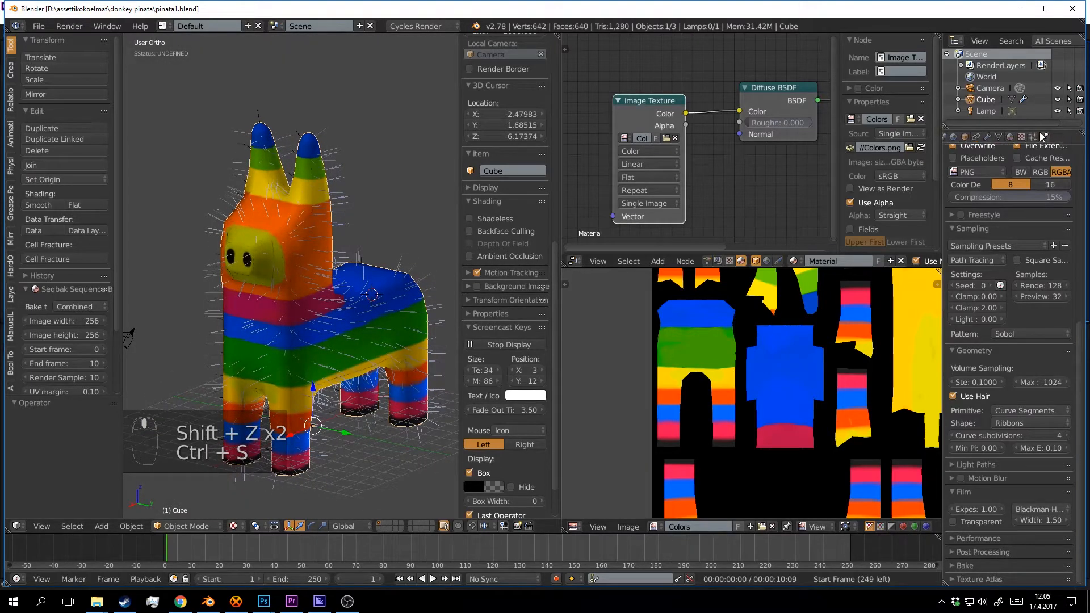
# Set the donkey's hair particle number to 3000, save the file and check the fur in rendered view.
pyautogui.click(1035, 137)
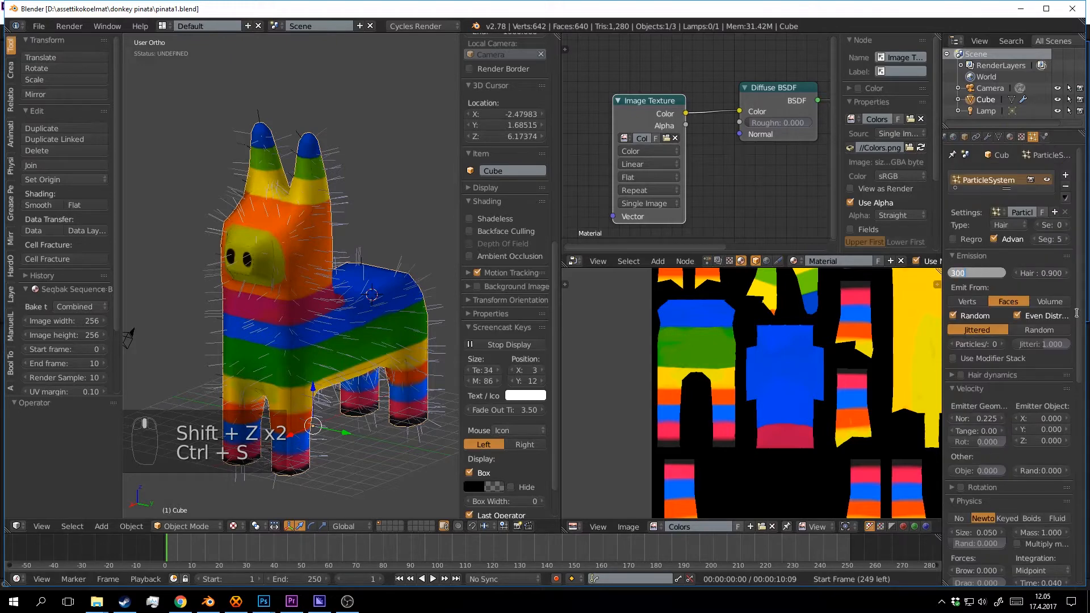
pyautogui.press('Return')
pyautogui.press('KP_0')
pyautogui.click(356, 339)
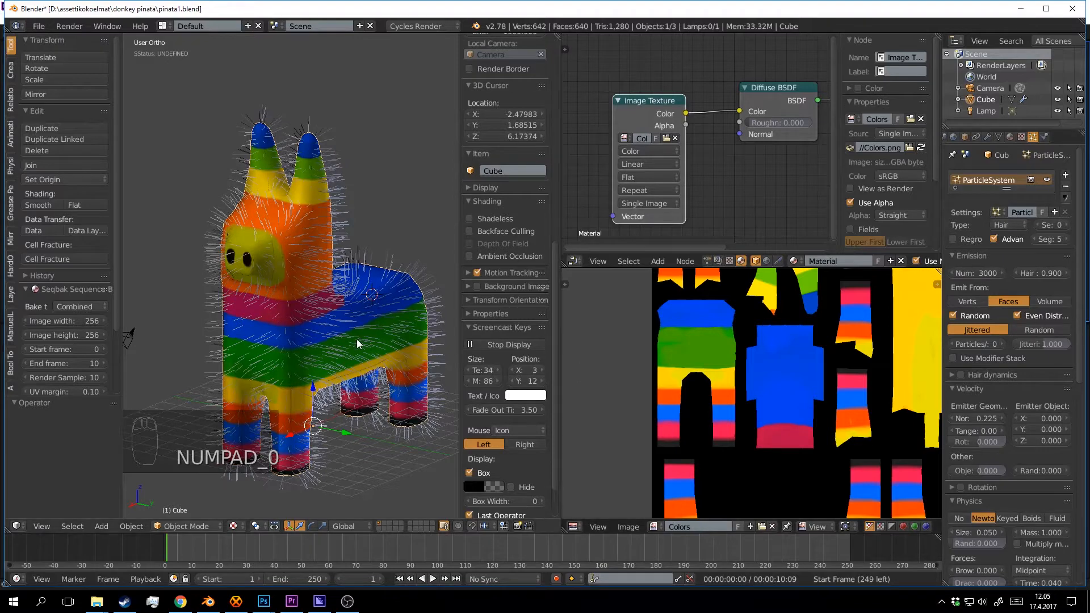
pyautogui.hotkey('ctrl', 's')
pyautogui.click(380, 334)
pyautogui.hotkey('shift', 'z')
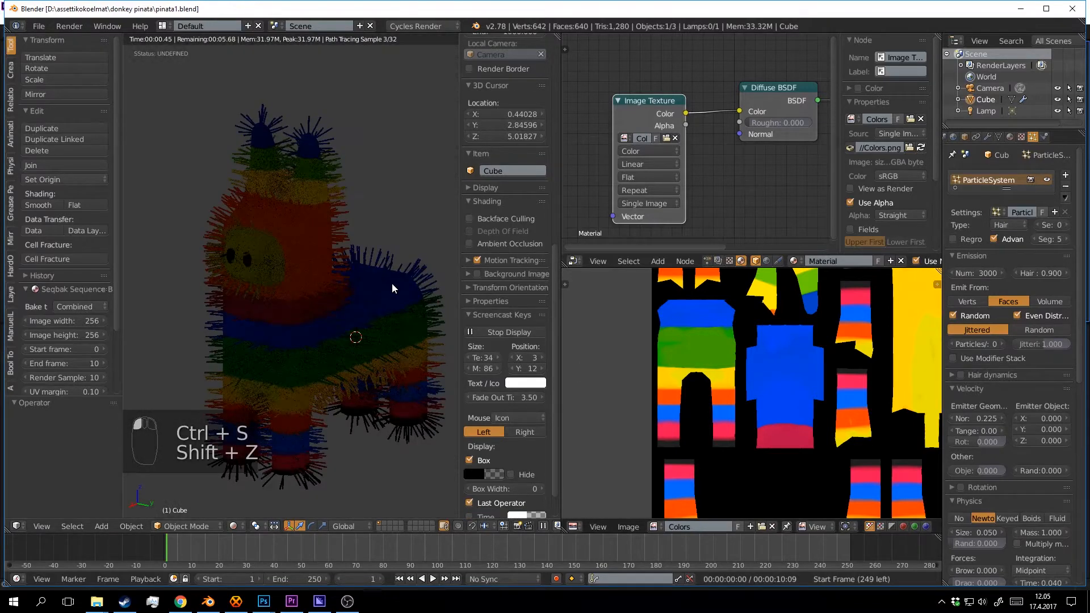
pyautogui.hotkey('shift', 'z')
# Turn on Simple children for the hair particle system and check the denser fur in rendered view.
pyautogui.scroll(-5, 795, 392)
pyautogui.scroll(-12, 1024, 397)
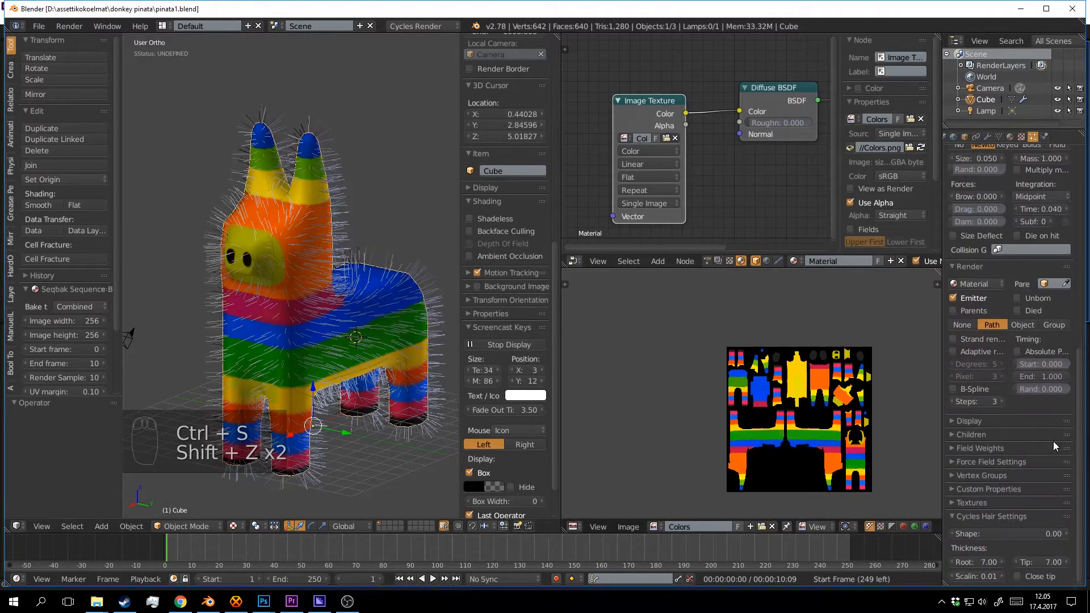
pyautogui.click(969, 434)
pyautogui.scroll(-1, 994, 426)
pyautogui.click(1010, 433)
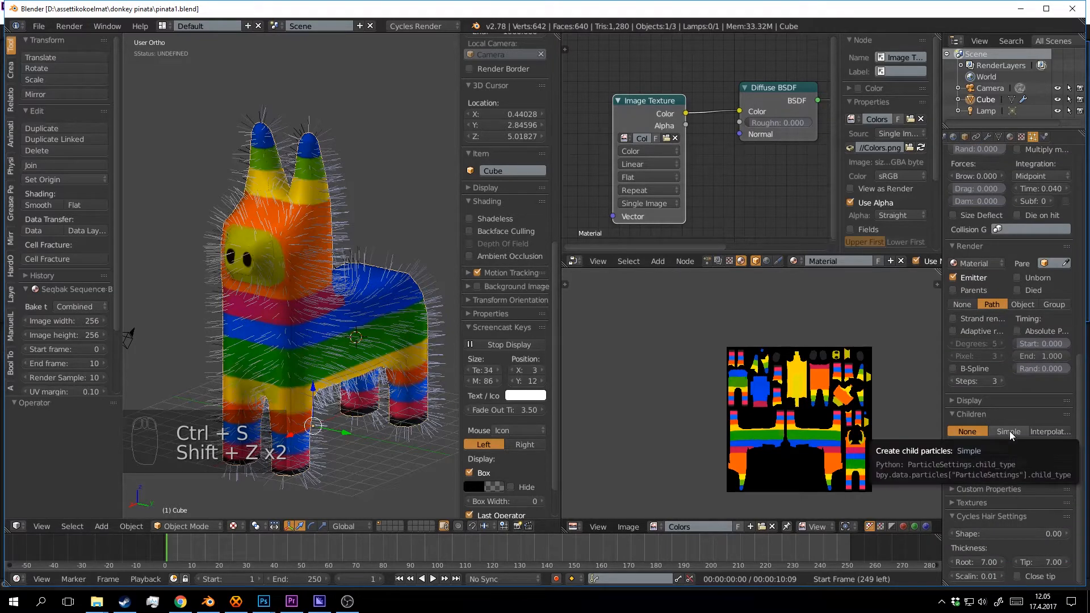
pyautogui.hotkey('shift', 'z')
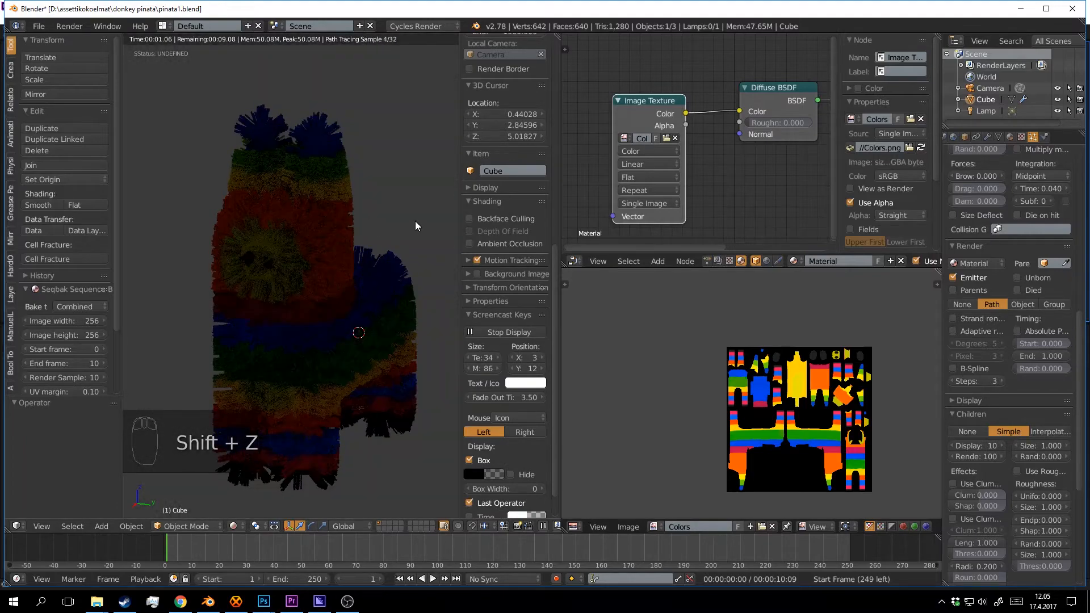
pyautogui.click(415, 221)
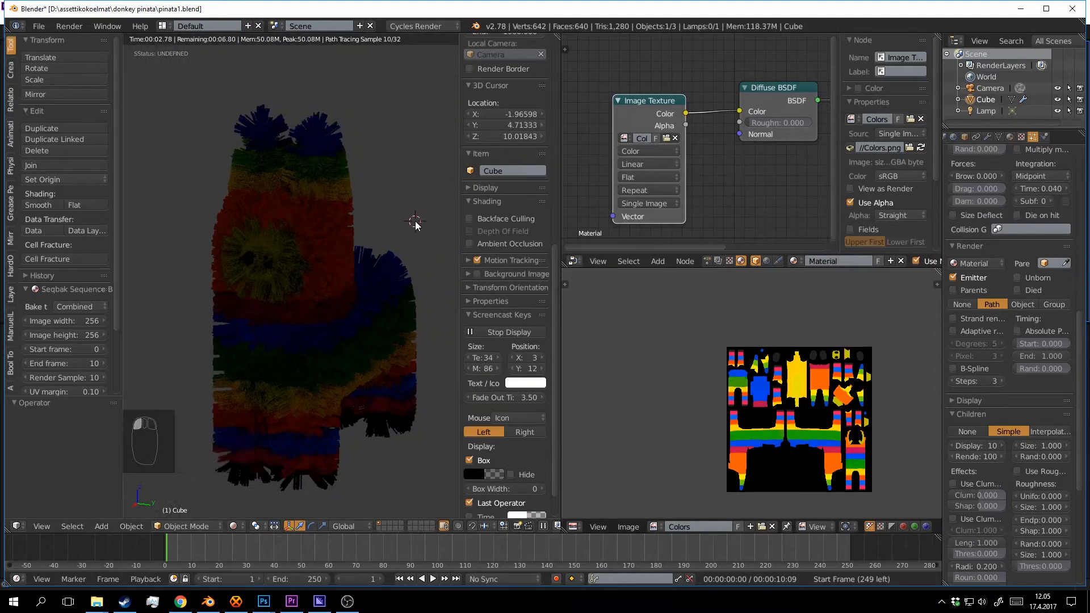
pyautogui.hotkey('shift', 'z')
# Save the file and set a render border around the top of the donkey's rump.
pyautogui.scroll(8, 285, 293)
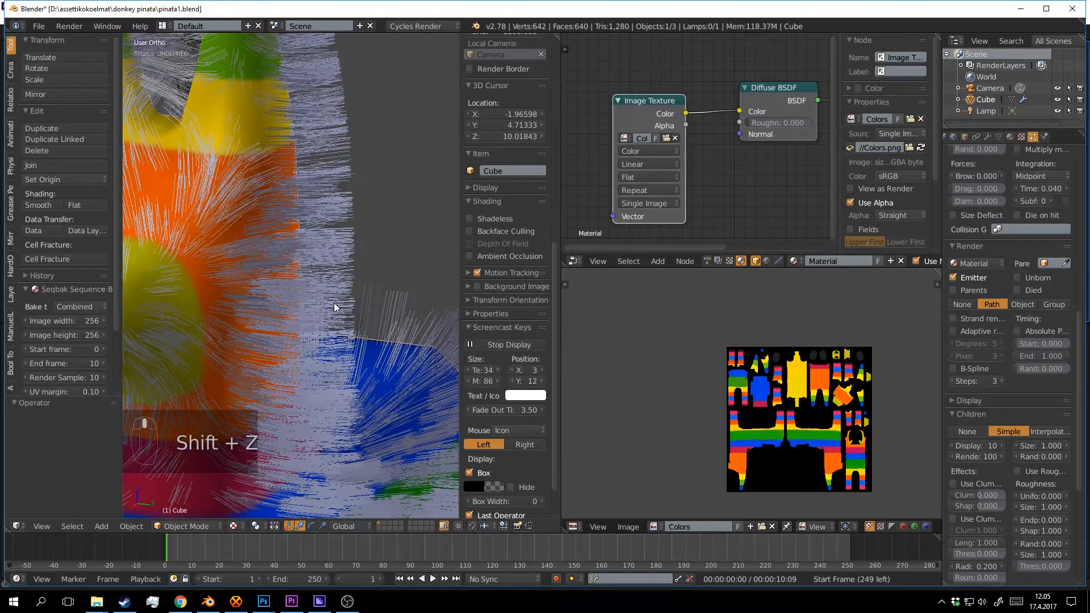
pyautogui.hotkey('ctrl', 's')
pyautogui.scroll(-4, 307, 294)
pyautogui.hotkey('ctrl', 'b')
pyautogui.moveTo(398, 219); pyautogui.dragTo(278, 343)
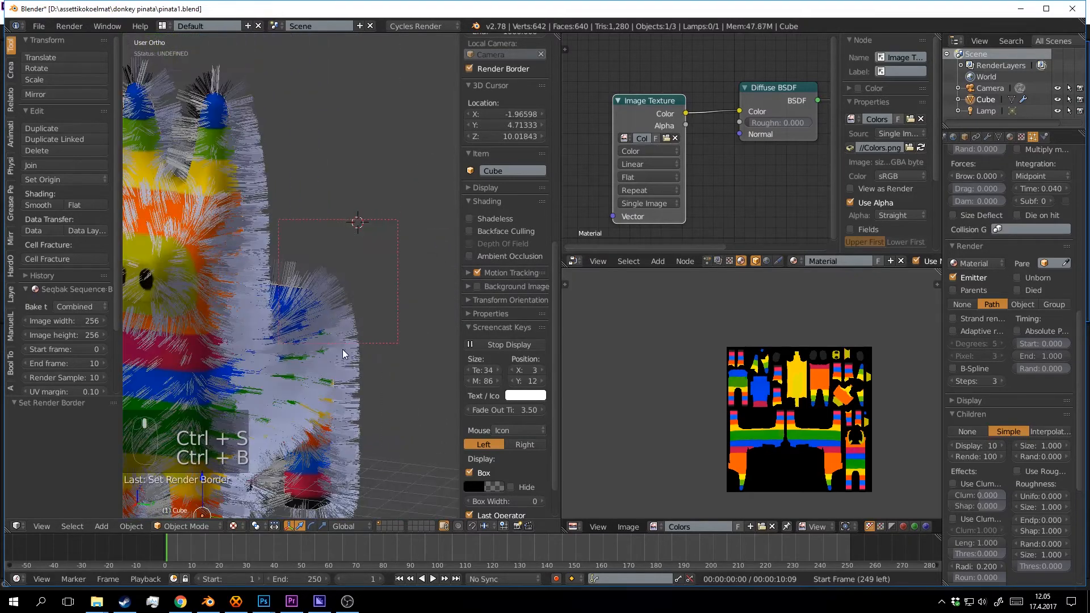
# Set the Cycles hair root and tip thickness to 12 and preview the bordered area in rendered view.
pyautogui.scroll(-10, 1048, 410)
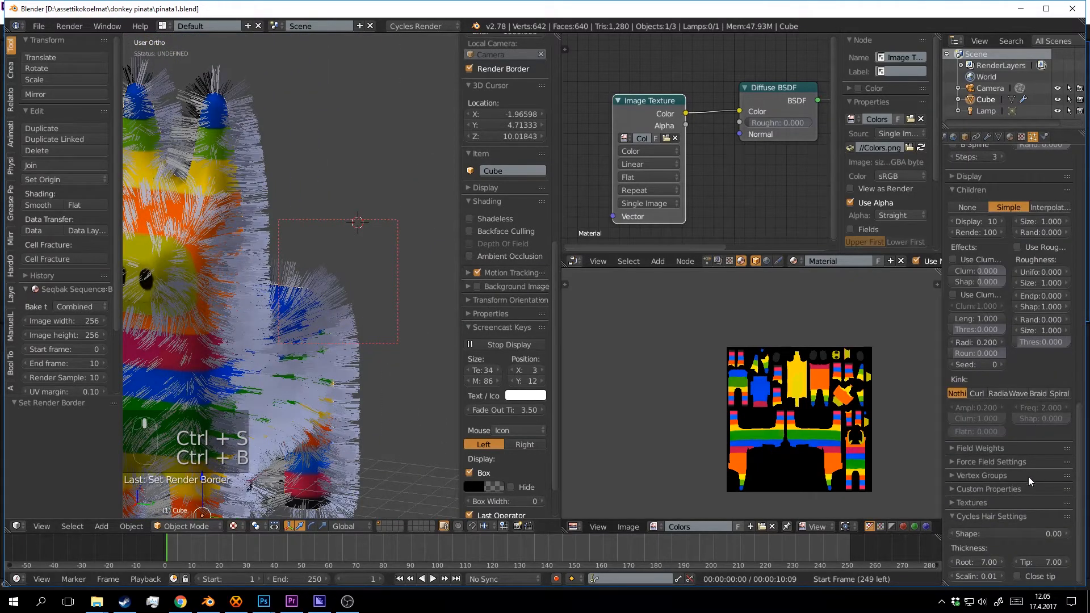
pyautogui.click(987, 564)
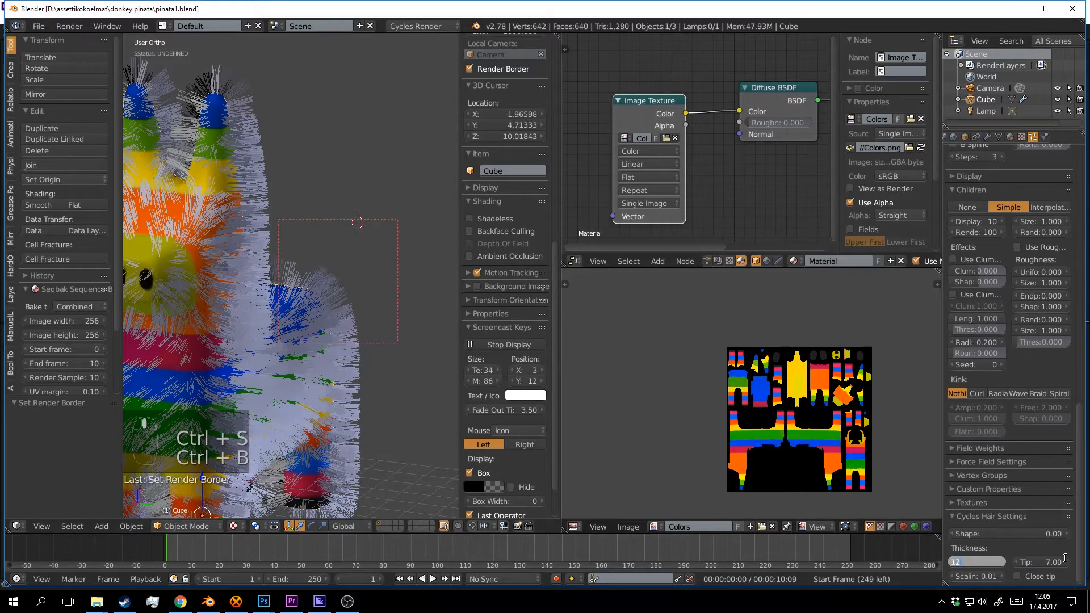
pyautogui.press('Return')
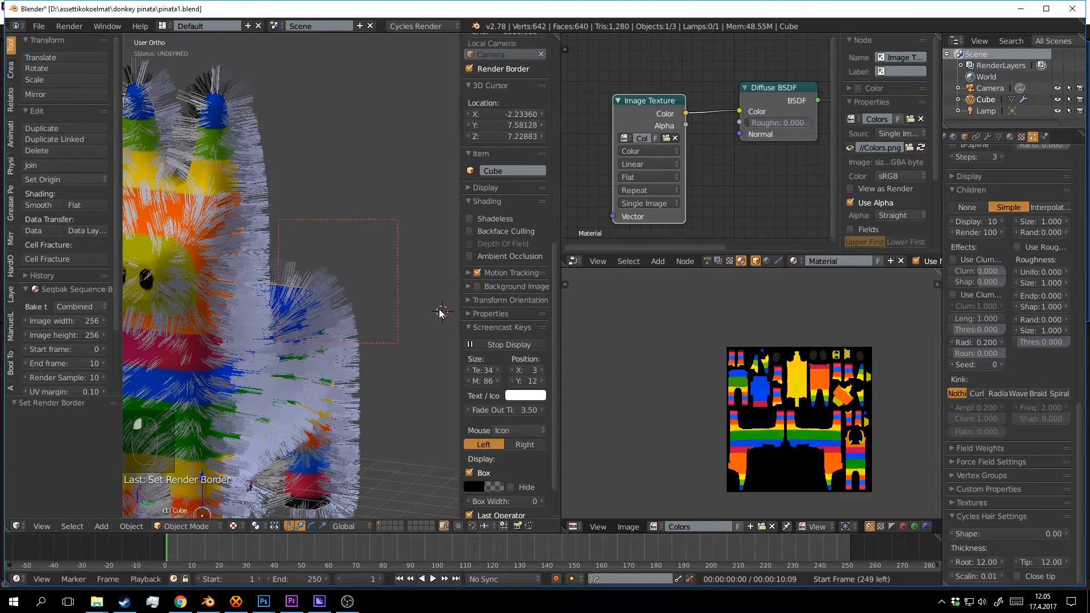
pyautogui.hotkey('shift', 'z')
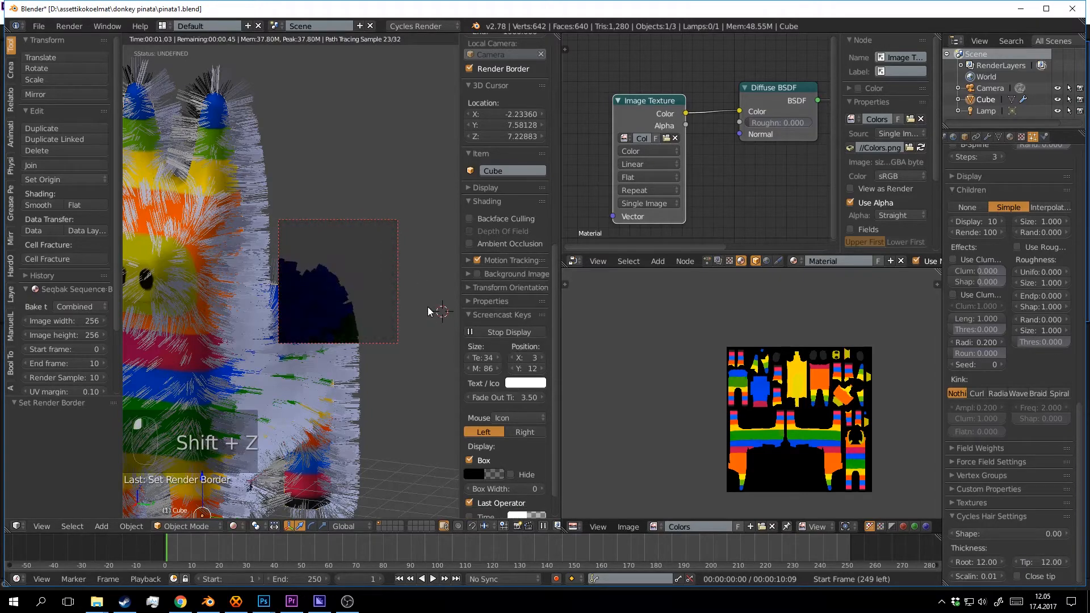
# Set both the displayed and the rendered number of child hairs to 5.
pyautogui.scroll(5, 431, 308)
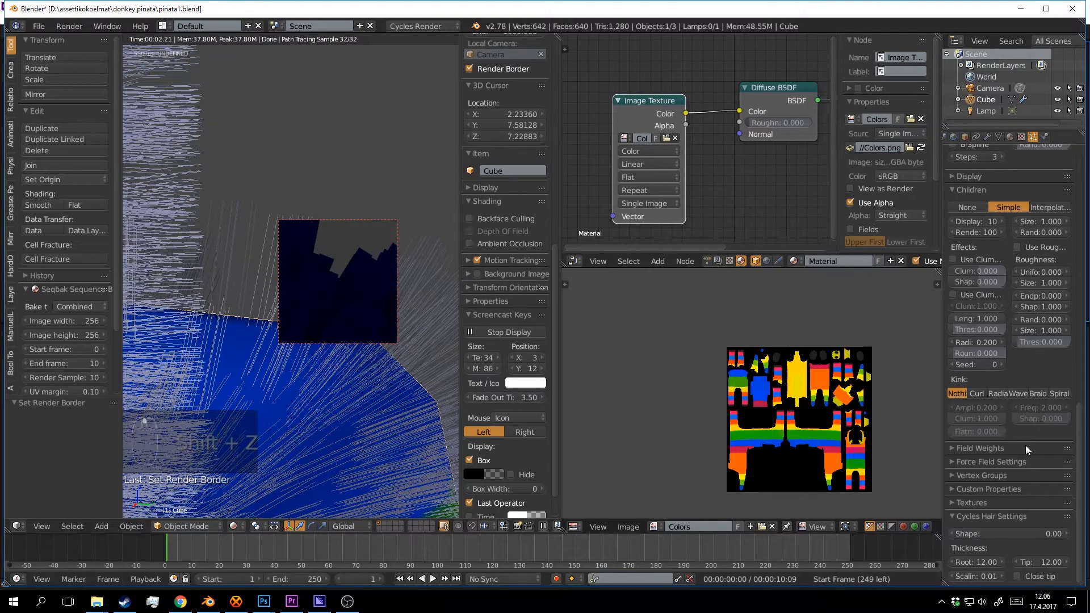
pyautogui.scroll(5, 1026, 446)
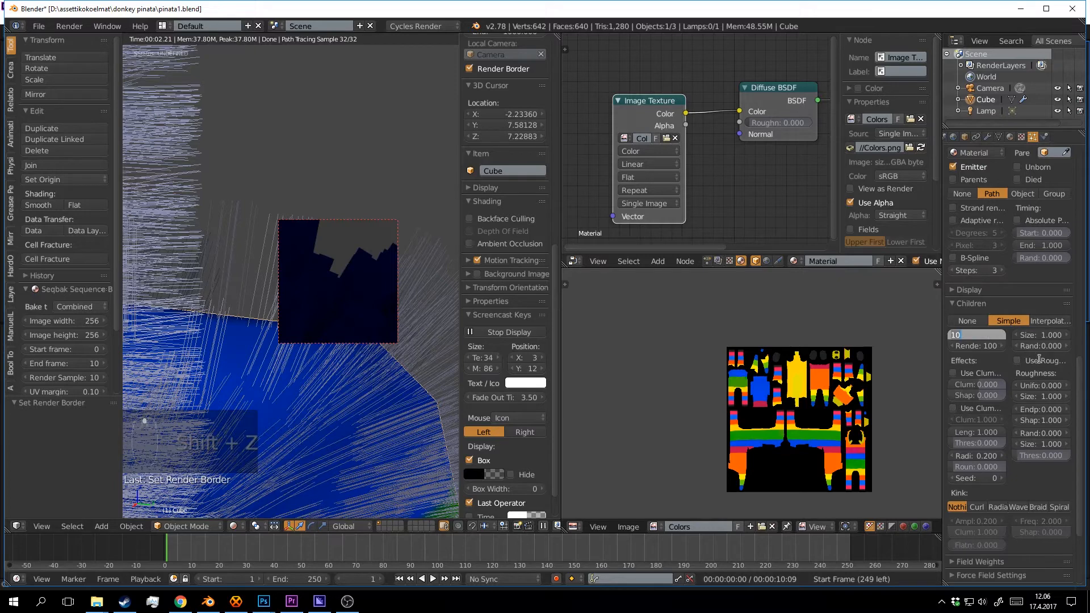
pyautogui.write('5')
pyautogui.press('Return')
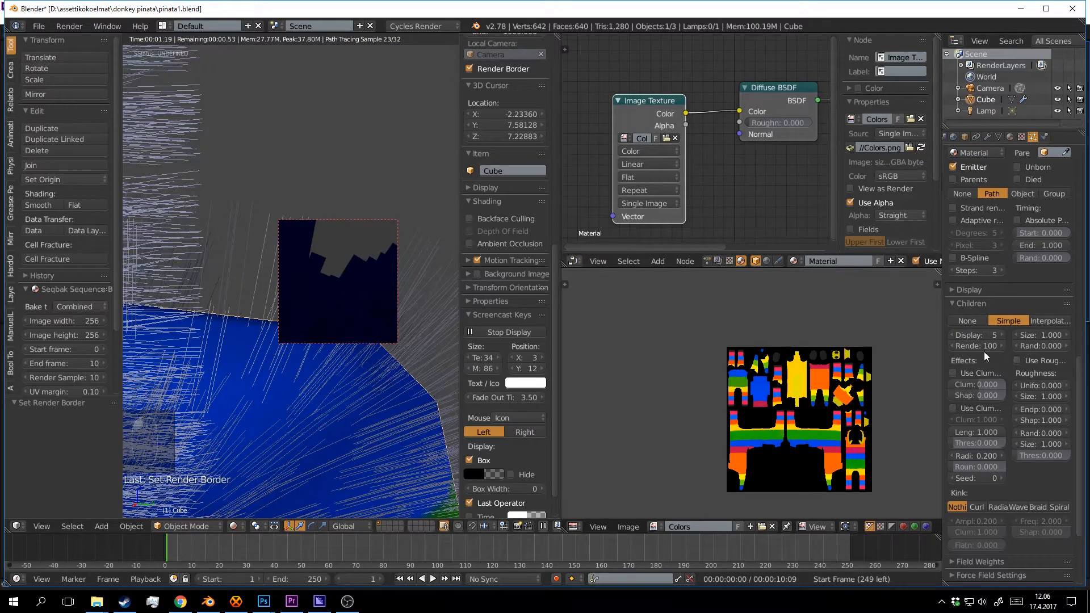
pyautogui.click(982, 347)
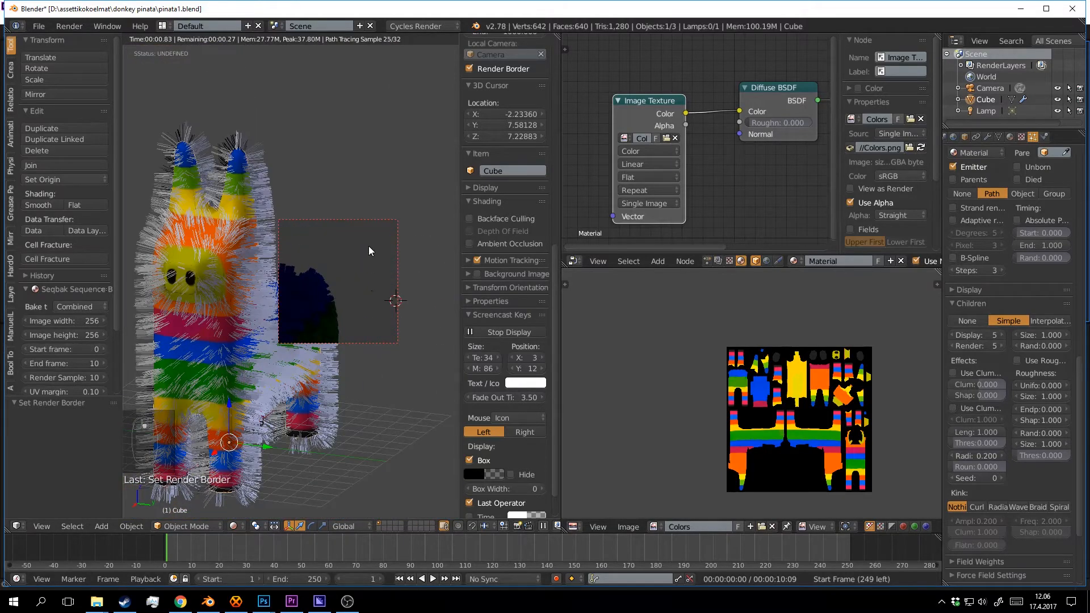
# Redraw the render border around most of the donkey and inspect the rendered fur.
pyautogui.hotkey('ctrl', 'b')
pyautogui.moveTo(401, 124); pyautogui.dragTo(162, 490)
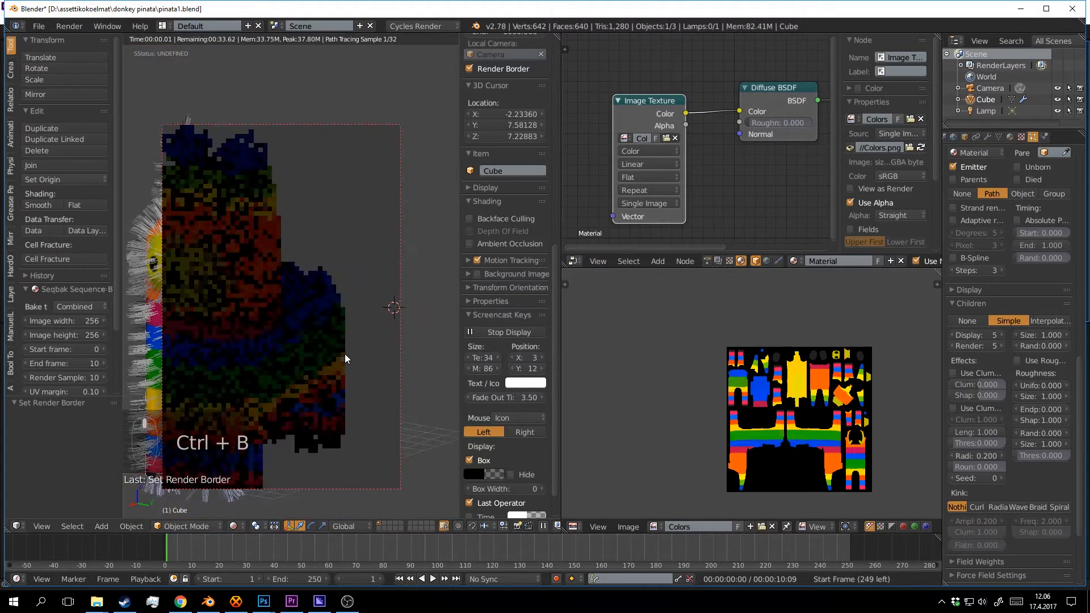
pyautogui.moveTo(345, 354); pyautogui.dragTo(336, 348, button='middle')
pyautogui.scroll(-2, 342, 353)
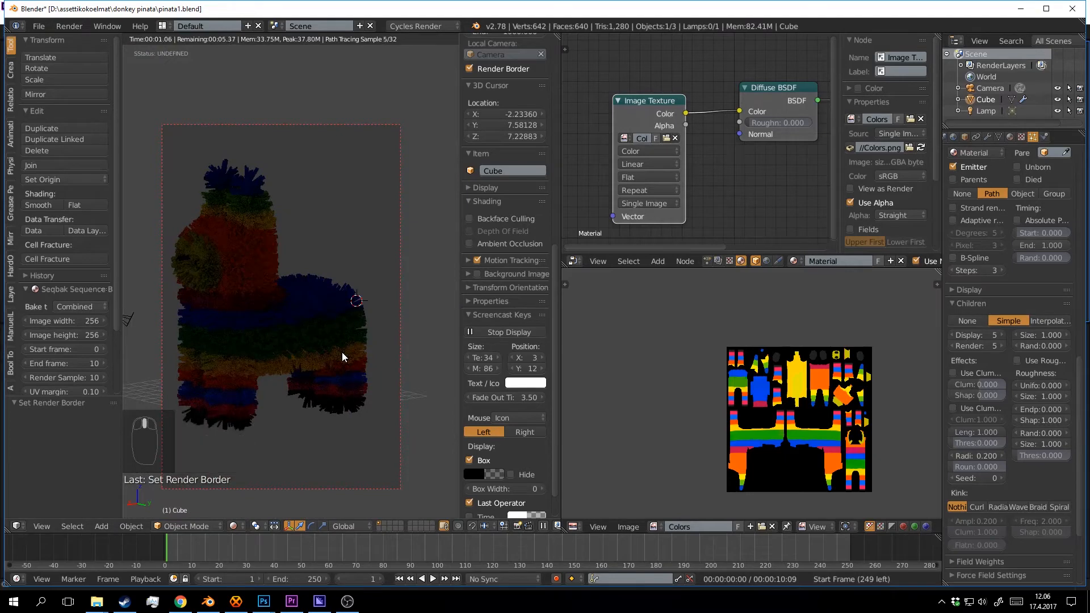
# Clear the render border and save the file with the whole donkey in rendered view.
pyautogui.hotkey('ctrl', 'alt', 'b')
pyautogui.moveTo(275, 360); pyautogui.dragTo(367, 359, button='middle')
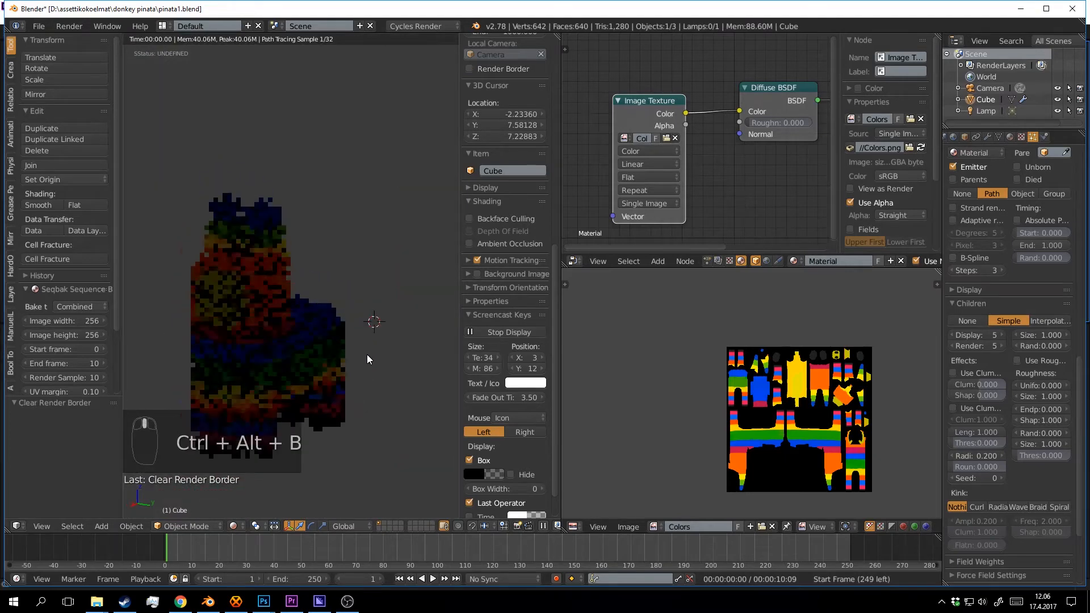
pyautogui.click(366, 356)
pyautogui.hotkey('ctrl', 's')
pyautogui.click(366, 355)
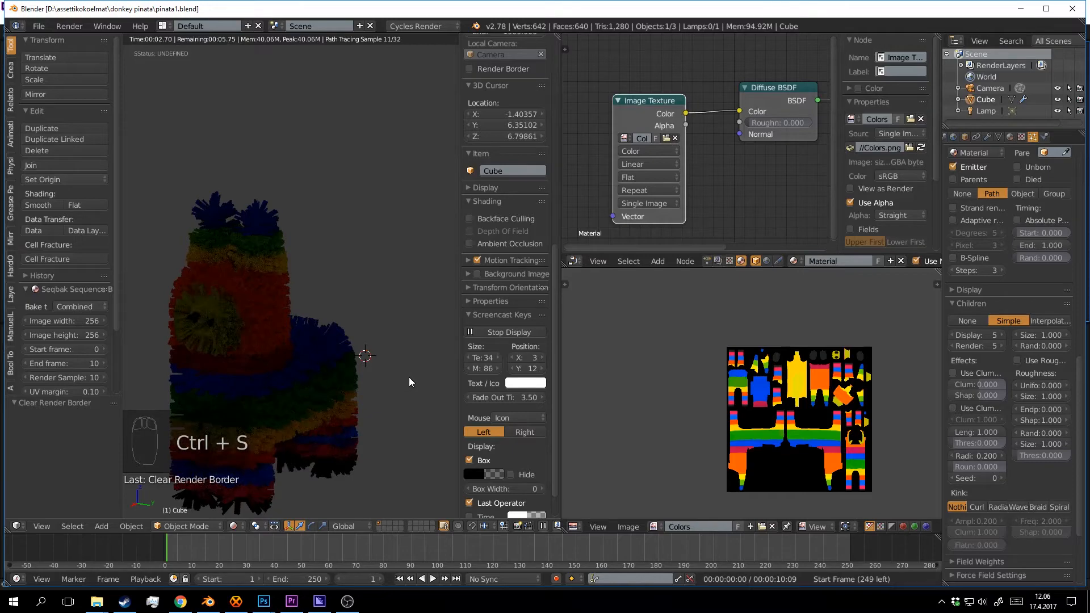
# Return the viewport to textured shading and save the file again.
pyautogui.click(397, 370)
pyautogui.hotkey('shift', 'z')
pyautogui.hotkey('ctrl', 's')
pyautogui.click(383, 346)
pyautogui.scroll(-2, 353, 367)
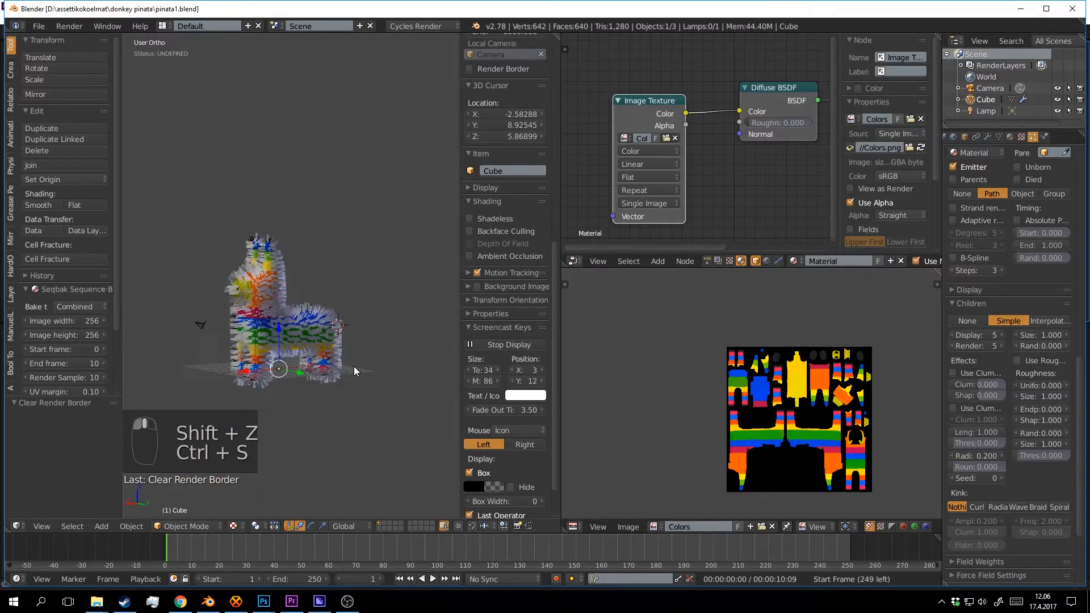
# Switch the donkey to Particle Edit mode and choose the Comb brush with a radius of 117 px.
pyautogui.scroll(3, 354, 364)
pyautogui.moveTo(354, 366); pyautogui.dragTo(259, 375, button='middle')
pyautogui.rightClick(367, 336)
pyautogui.click(183, 529)
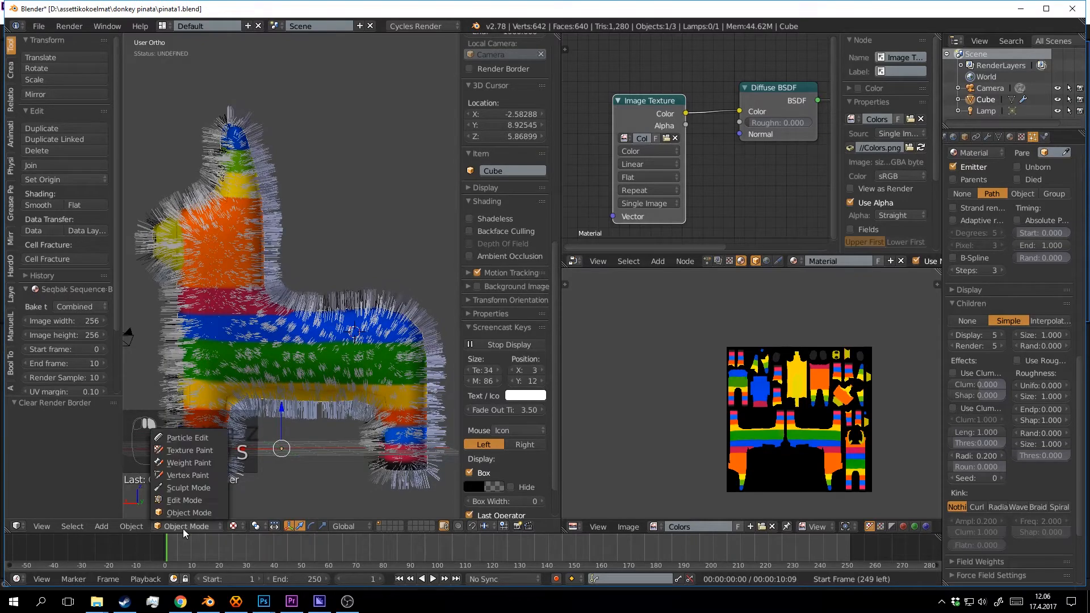
pyautogui.click(182, 438)
pyautogui.moveTo(347, 380); pyautogui.dragTo(336, 335, button='middle')
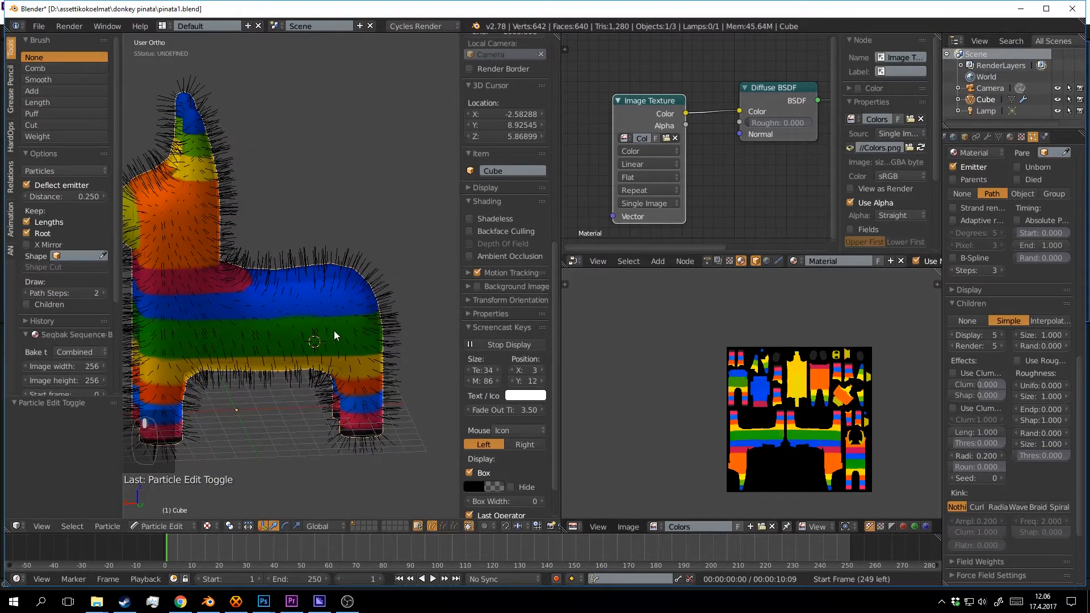
pyautogui.click(36, 66)
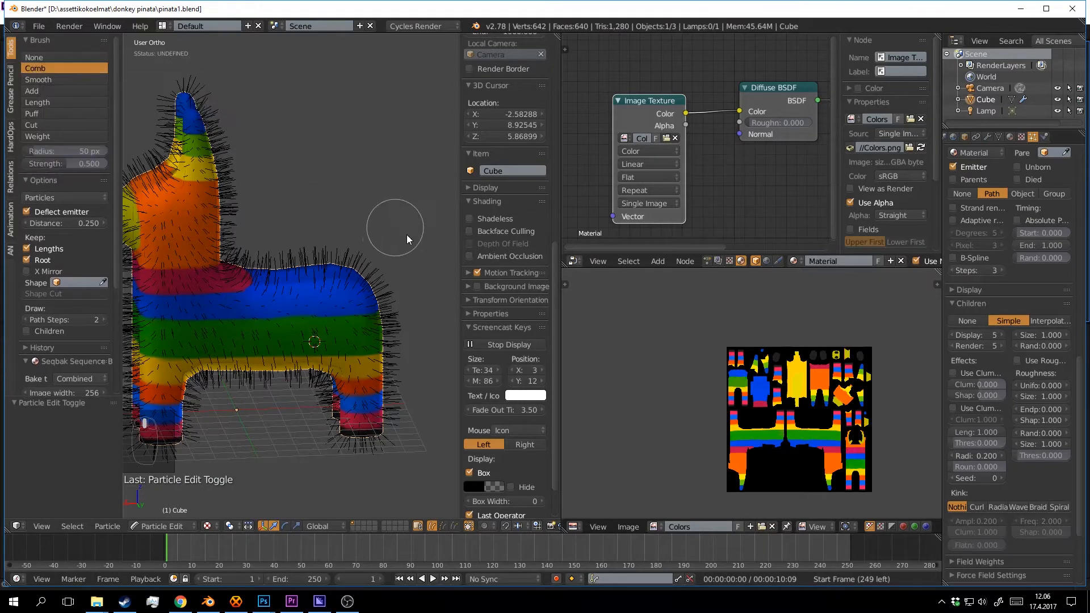
pyautogui.press('f')
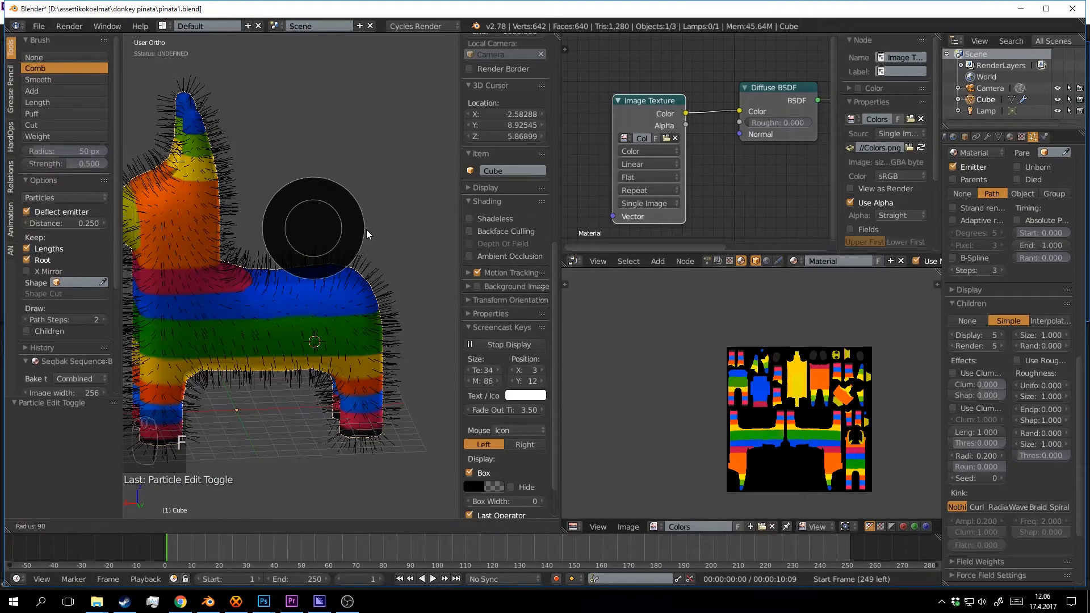
pyautogui.click(380, 230)
# Comb the hair on the donkey's first side downward, from the rump across the body and legs to the neck and muzzle.
pyautogui.moveTo(411, 244); pyautogui.dragTo(425, 436)
pyautogui.moveTo(375, 223); pyautogui.dragTo(362, 381)
pyautogui.moveTo(302, 231); pyautogui.dragTo(296, 467)
pyautogui.keyDown('shift'); pyautogui.moveTo(295, 392); pyautogui.dragTo(312, 361, button='middle'); pyautogui.keyUp('shift')
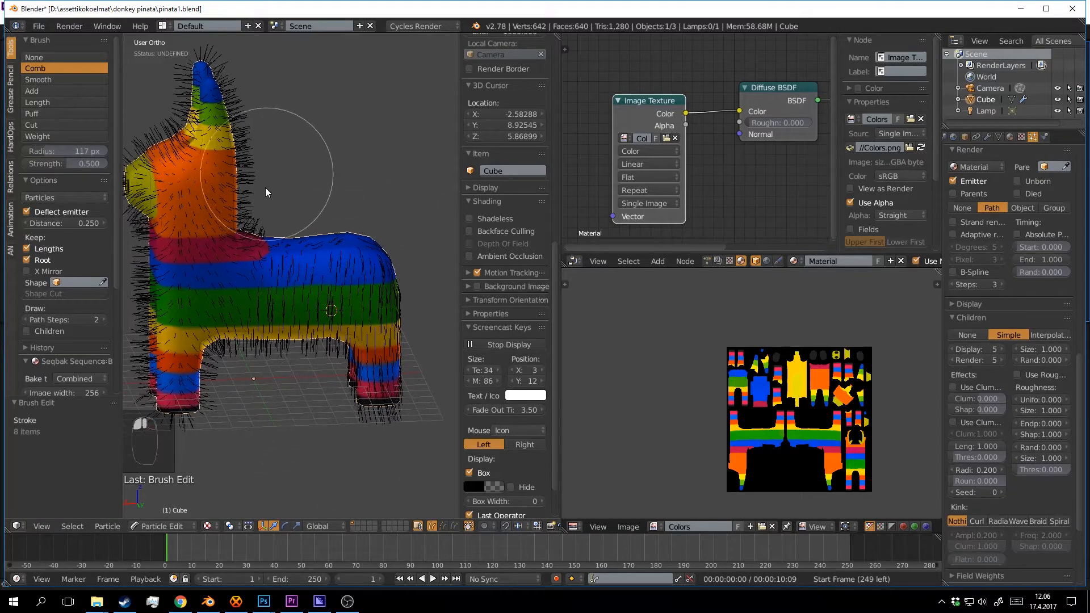
pyautogui.moveTo(267, 187); pyautogui.dragTo(247, 451)
pyautogui.keyDown('shift'); pyautogui.moveTo(227, 232); pyautogui.dragTo(302, 301, button='middle'); pyautogui.keyUp('shift')
pyautogui.moveTo(274, 162); pyautogui.dragTo(277, 489)
pyautogui.moveTo(220, 203); pyautogui.dragTo(215, 573)
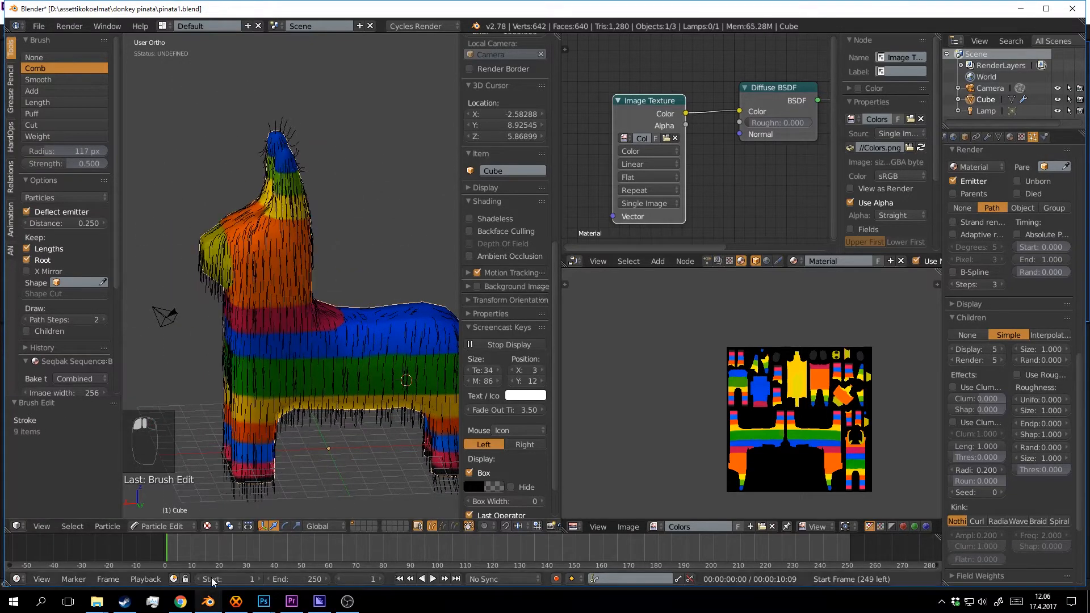
pyautogui.moveTo(229, 282); pyautogui.dragTo(223, 539)
# Comb the hair on the donkey's head, chest and front legs downward from the front.
pyautogui.scroll(-4, 250, 445)
pyautogui.moveTo(254, 441); pyautogui.dragTo(398, 451, button='middle')
pyautogui.moveTo(261, 282); pyautogui.dragTo(219, 574)
pyautogui.moveTo(243, 274); pyautogui.dragTo(238, 500)
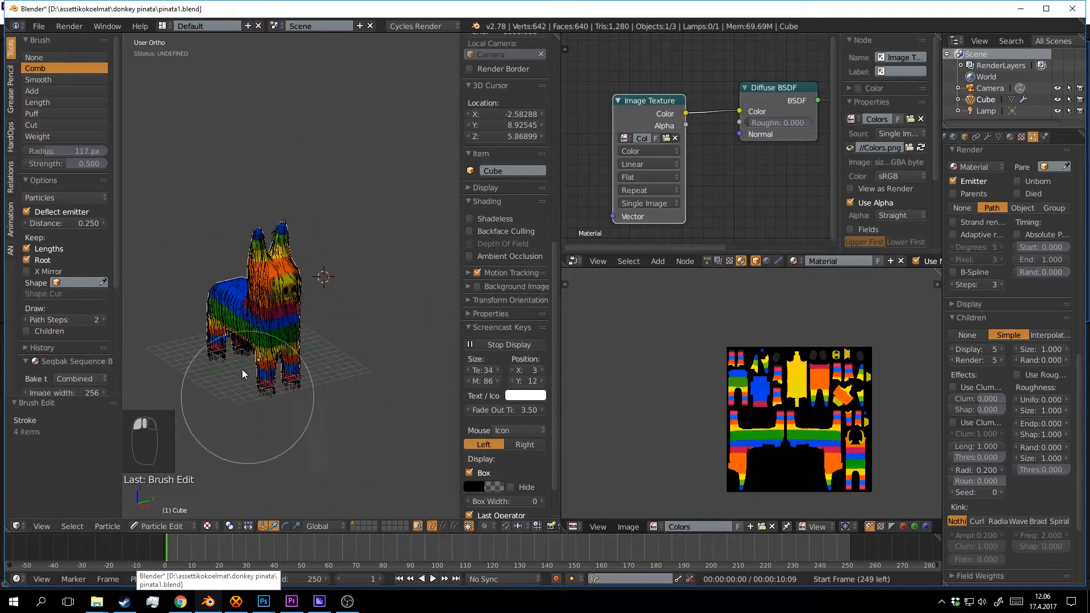
pyautogui.moveTo(304, 425)
pyautogui.mouseDown(button='middle')
pyautogui.moveTo(252, 356)
pyautogui.moveTo(291, 358)
pyautogui.mouseUp(button='middle')
pyautogui.scroll(2, 291, 358)
pyautogui.moveTo(321, 180)
pyautogui.mouseDown()
pyautogui.moveTo(307, 410)
pyautogui.moveTo(318, 452)
pyautogui.mouseUp()
# Comb the hair down the back of the neck and over the donkey's rear.
pyautogui.moveTo(372, 287); pyautogui.dragTo(210, 298, button='middle')
pyautogui.moveTo(365, 222); pyautogui.dragTo(350, 568)
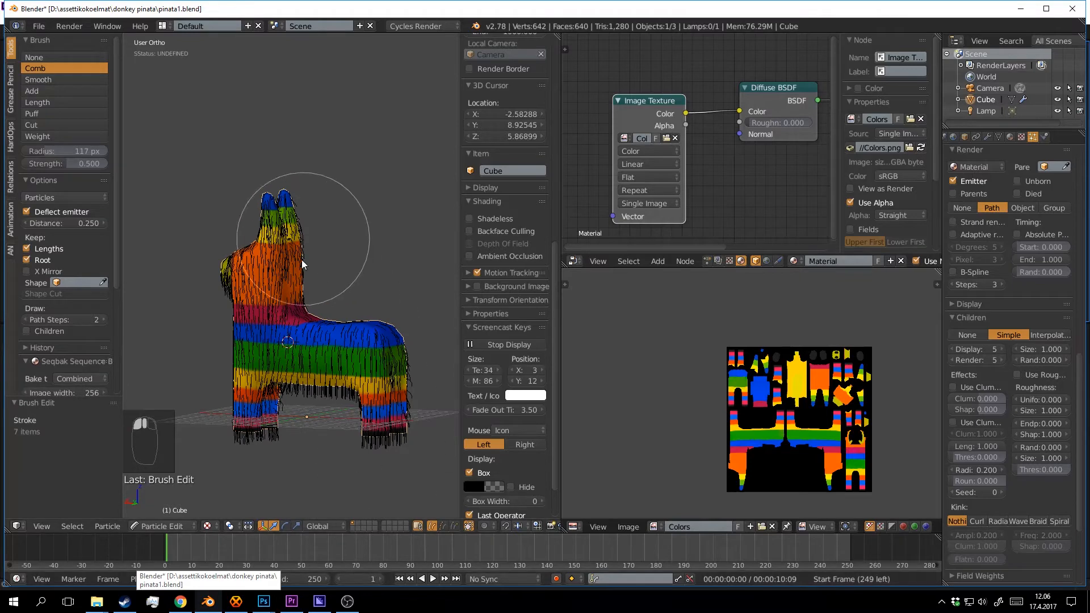
pyautogui.moveTo(304, 239); pyautogui.dragTo(293, 409)
pyautogui.moveTo(424, 397); pyautogui.dragTo(284, 412, button='middle')
pyautogui.moveTo(276, 318); pyautogui.dragTo(307, 530)
pyautogui.moveTo(397, 420); pyautogui.dragTo(276, 392, button='middle')
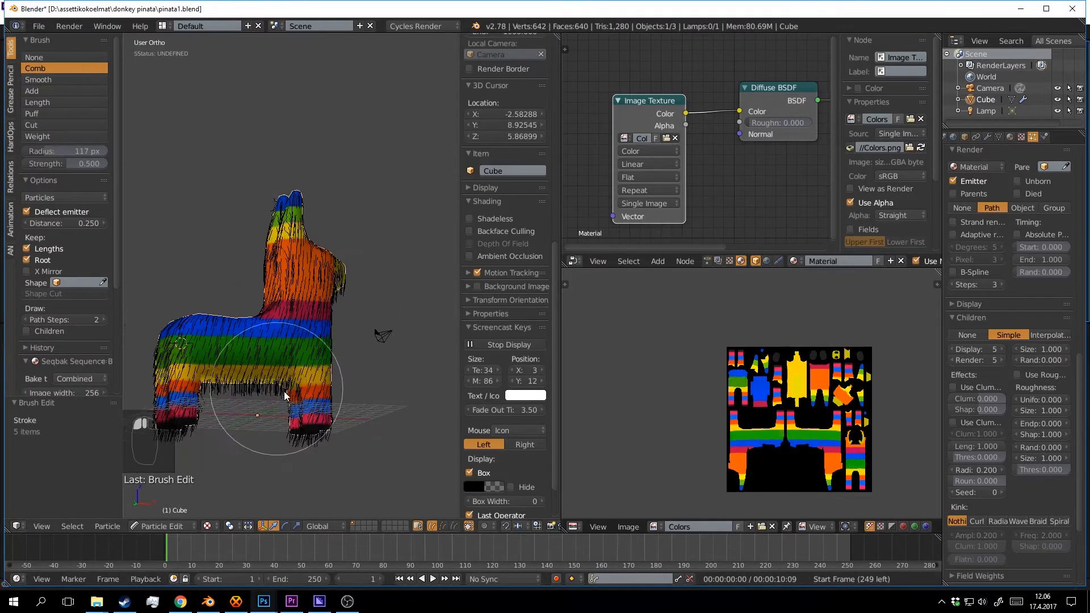
# Comb the hair on the donkey's opposite side downward, including the muzzle, front legs and rump.
pyautogui.moveTo(349, 244); pyautogui.dragTo(314, 545)
pyautogui.moveTo(323, 341); pyautogui.dragTo(317, 417, button='middle')
pyautogui.moveTo(383, 336); pyautogui.dragTo(344, 296, button='middle')
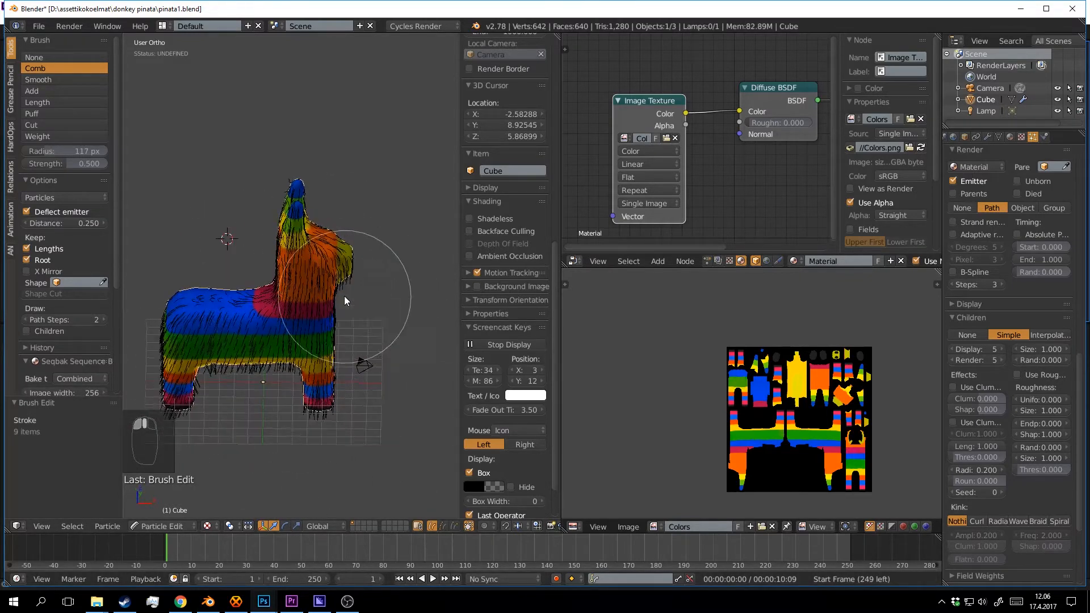
pyautogui.moveTo(228, 292)
pyautogui.mouseDown()
pyautogui.moveTo(175, 307)
pyautogui.moveTo(185, 448)
pyautogui.mouseUp()
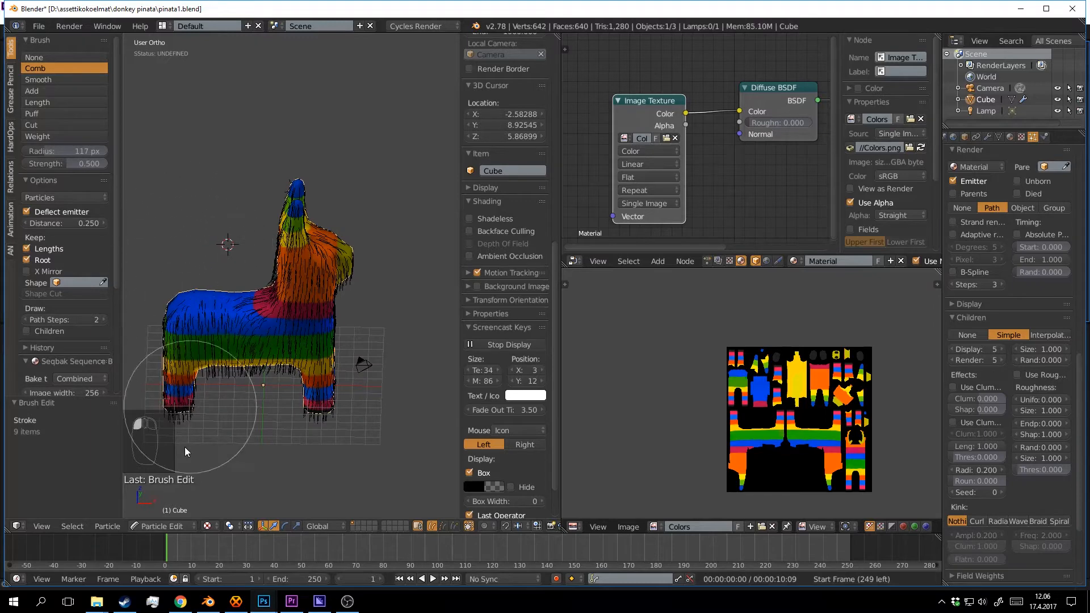
pyautogui.moveTo(317, 346)
pyautogui.mouseDown(button='middle')
pyautogui.moveTo(355, 329)
pyautogui.moveTo(321, 369)
pyautogui.moveTo(351, 357)
pyautogui.moveTo(369, 322)
pyautogui.mouseUp(button='middle')
# Check the donkey briefly in rendered view, return to textured shading and save the file over the existing one.
pyautogui.hotkey('shift', 'z')
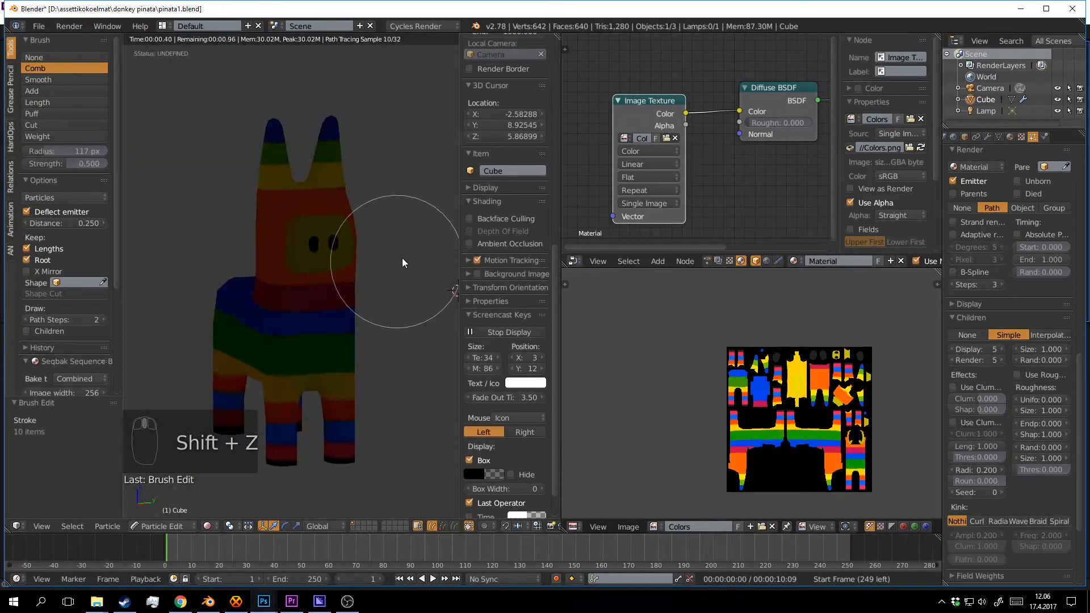
pyautogui.moveTo(402, 258)
pyautogui.mouseDown(button='middle')
pyautogui.moveTo(288, 251)
pyautogui.moveTo(400, 255)
pyautogui.mouseUp(button='middle')
pyautogui.hotkey('shift', 'z')
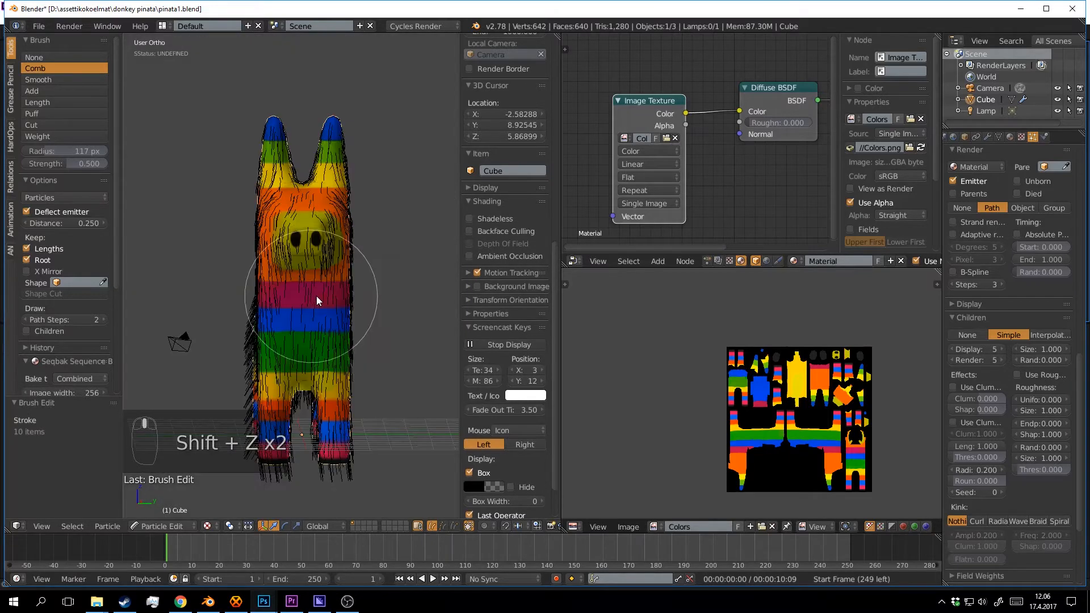
pyautogui.moveTo(316, 296); pyautogui.dragTo(366, 289, button='middle')
pyautogui.hotkey('ctrl', 's')
pyautogui.click(367, 290)
# Switch the donkey to Object Mode and preview the combed hair in rendered view.
pyautogui.click(178, 524)
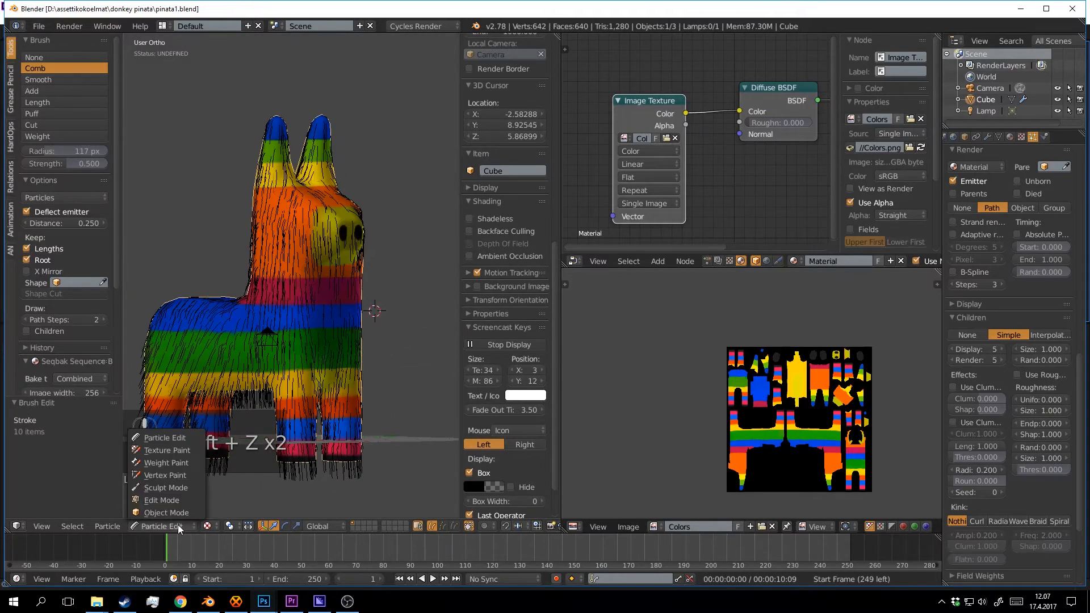
pyautogui.click(179, 513)
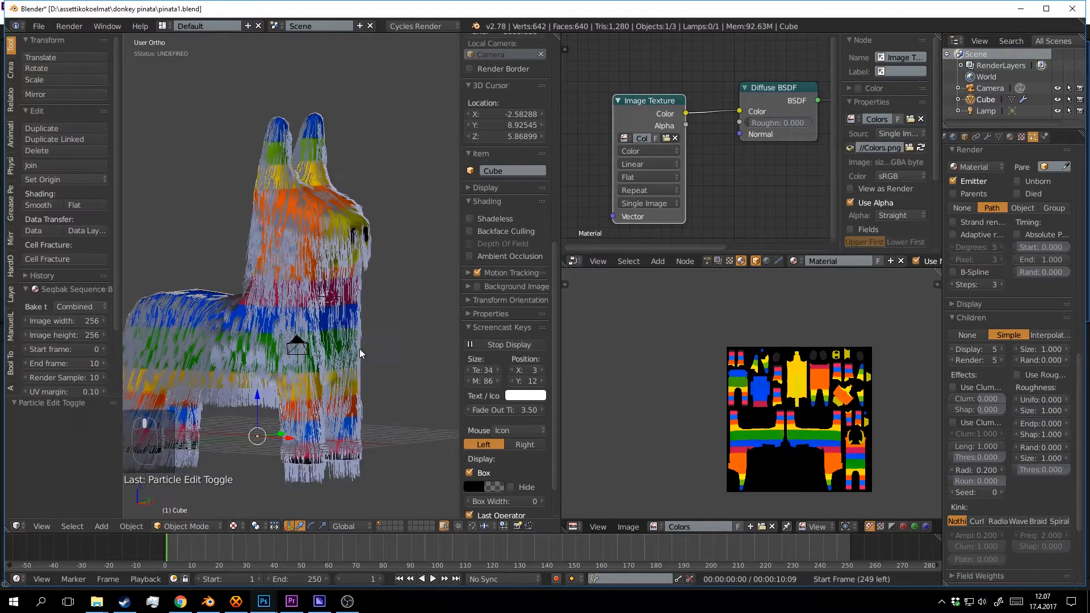
pyautogui.hotkey('shift', 'z')
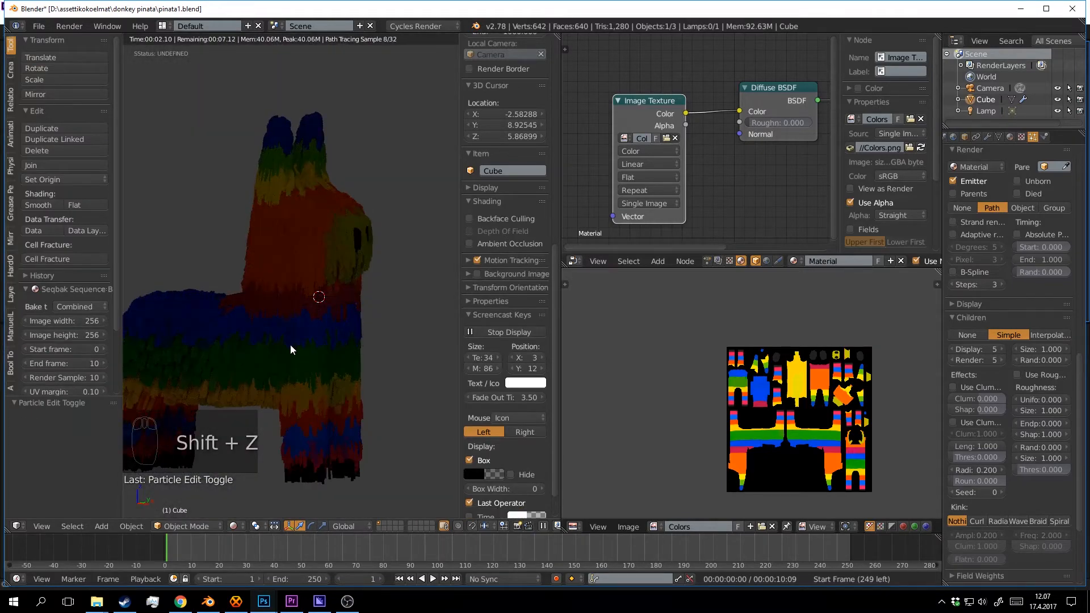
pyautogui.hotkey('shift', 'z')
pyautogui.moveTo(291, 346); pyautogui.dragTo(297, 417, button='middle')
# Return the donkey to Particle Edit mode and save the file.
pyautogui.click(171, 526)
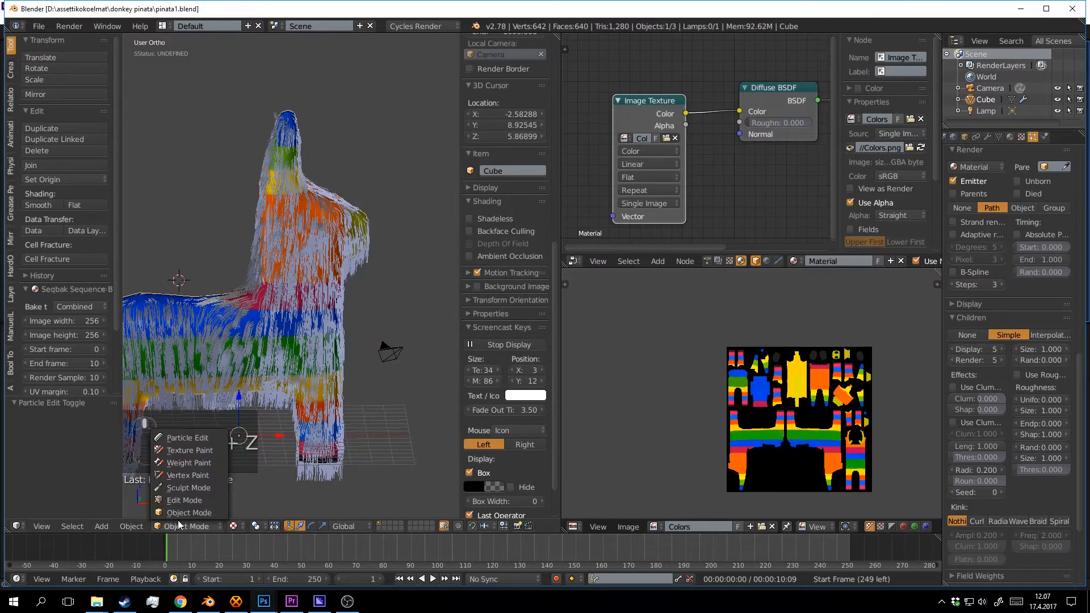
pyautogui.click(188, 438)
pyautogui.hotkey('ctrl', 's')
pyautogui.moveTo(308, 386); pyautogui.dragTo(298, 332, button='middle')
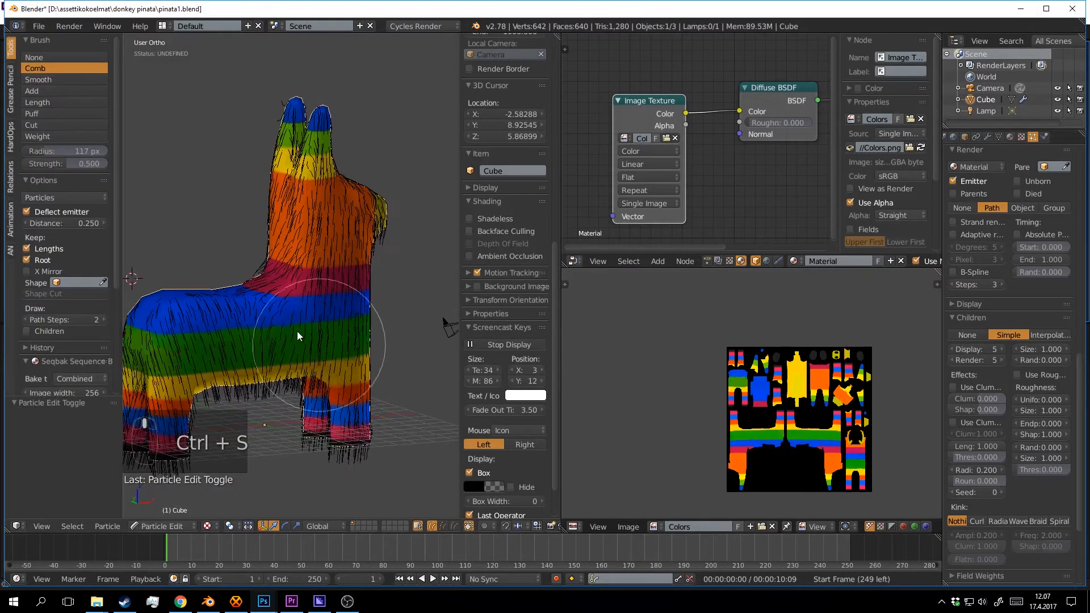
# Choose the Puff brush in Add mode and set its radius to 104 px.
pyautogui.click(43, 113)
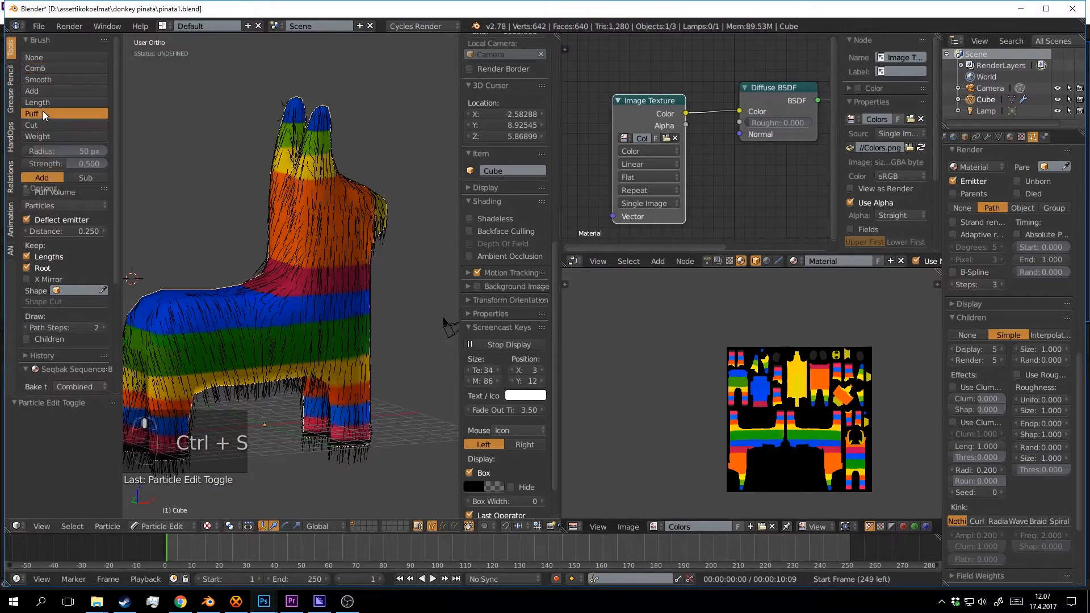
pyautogui.moveTo(272, 253); pyautogui.dragTo(297, 260, button='middle')
pyautogui.press('f')
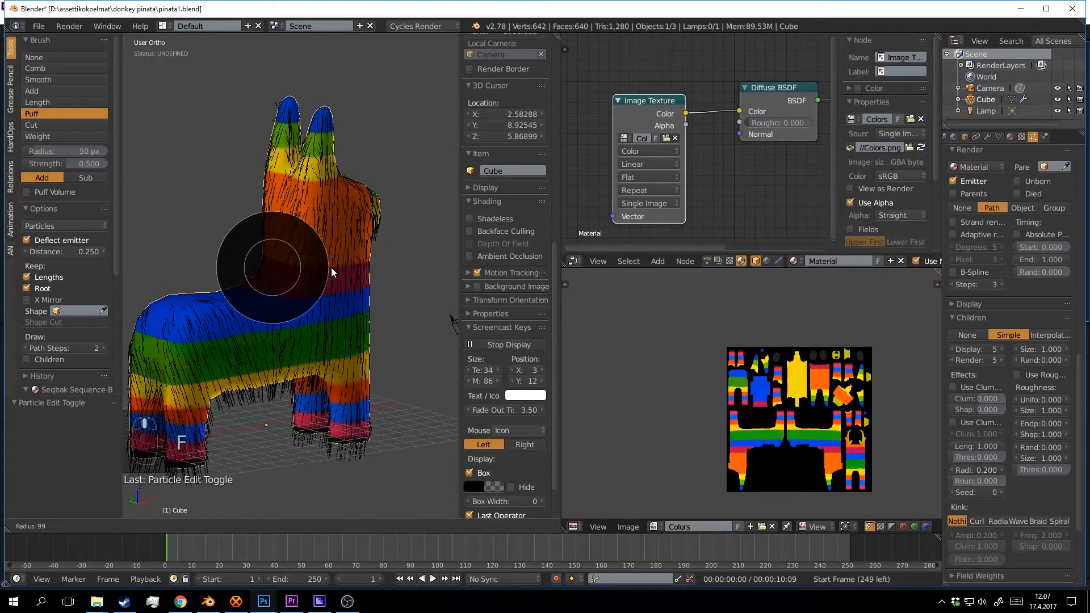
pyautogui.click(335, 265)
# Puff up the hair along the donkey's back, rump, hind legs and flanks.
pyautogui.moveTo(341, 263)
pyautogui.mouseDown()
pyautogui.moveTo(349, 225)
pyautogui.moveTo(340, 400)
pyautogui.moveTo(241, 336)
pyautogui.mouseUp()
pyautogui.moveTo(241, 333); pyautogui.dragTo(309, 320, button='middle')
pyautogui.moveTo(310, 321); pyautogui.dragTo(231, 395)
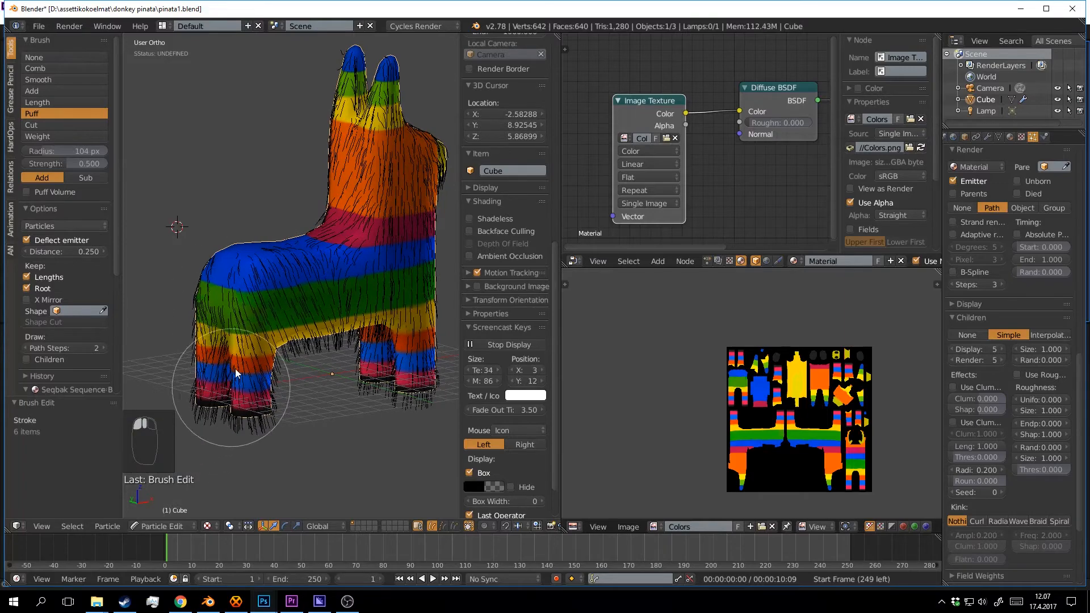
pyautogui.moveTo(232, 395); pyautogui.dragTo(344, 351, button='middle')
pyautogui.moveTo(274, 281)
pyautogui.mouseDown()
pyautogui.moveTo(284, 423)
pyautogui.moveTo(256, 356)
pyautogui.mouseUp()
pyautogui.keyDown('shift'); pyautogui.moveTo(246, 334); pyautogui.dragTo(266, 389, button='middle'); pyautogui.keyUp('shift')
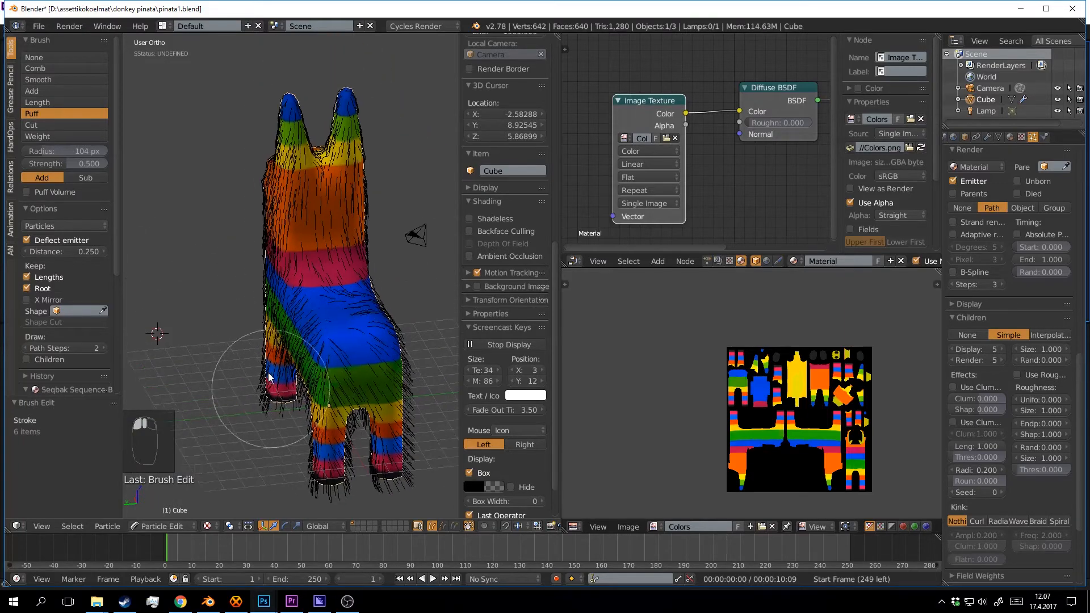
pyautogui.moveTo(260, 287)
pyautogui.mouseDown()
pyautogui.moveTo(258, 365)
pyautogui.moveTo(276, 389)
pyautogui.mouseUp()
# Puff up the hair on the side and back of the donkey's neck.
pyautogui.moveTo(269, 155); pyautogui.dragTo(273, 233)
pyautogui.keyDown('shift'); pyautogui.moveTo(273, 234); pyautogui.dragTo(274, 309, button='middle'); pyautogui.keyUp('shift')
pyautogui.moveTo(274, 309); pyautogui.dragTo(324, 291, button='middle')
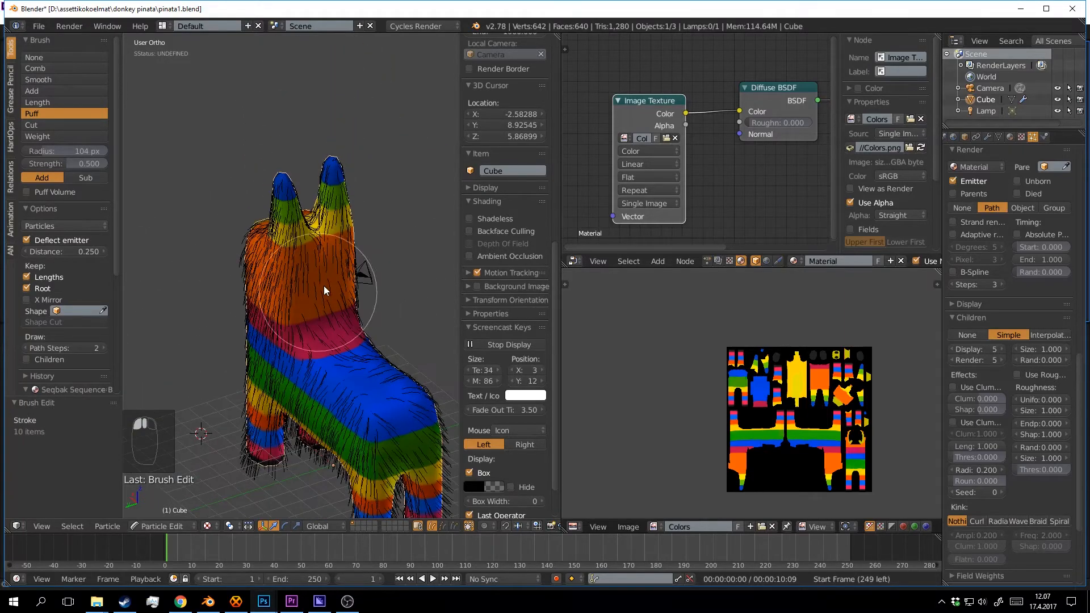
pyautogui.moveTo(317, 268); pyautogui.dragTo(324, 316)
# Puff up the hair around the donkey's head and down its chest and front legs.
pyautogui.moveTo(325, 318); pyautogui.dragTo(398, 313, button='middle')
pyautogui.moveTo(241, 253); pyautogui.dragTo(197, 328)
pyautogui.moveTo(216, 325); pyautogui.dragTo(285, 327, button='middle')
pyautogui.moveTo(239, 252); pyautogui.dragTo(205, 291)
pyautogui.moveTo(207, 289); pyautogui.dragTo(312, 243, button='middle')
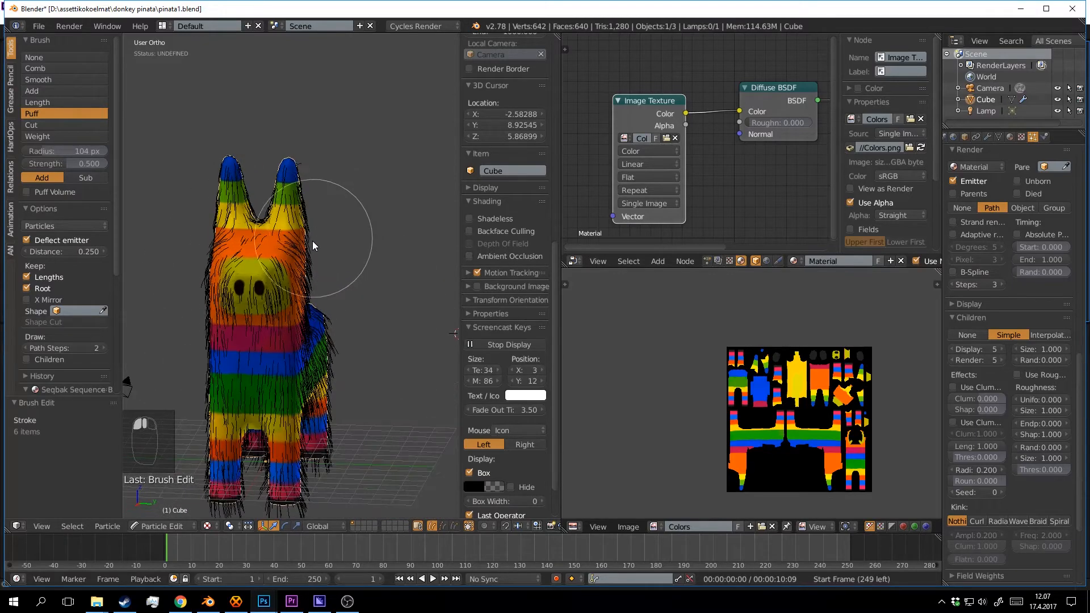
pyautogui.moveTo(312, 244); pyautogui.dragTo(296, 368)
pyautogui.keyDown('shift'); pyautogui.moveTo(296, 372); pyautogui.dragTo(329, 343, button='middle'); pyautogui.keyUp('shift')
pyautogui.moveTo(265, 250)
pyautogui.mouseDown()
pyautogui.moveTo(261, 390)
pyautogui.moveTo(282, 468)
pyautogui.mouseUp()
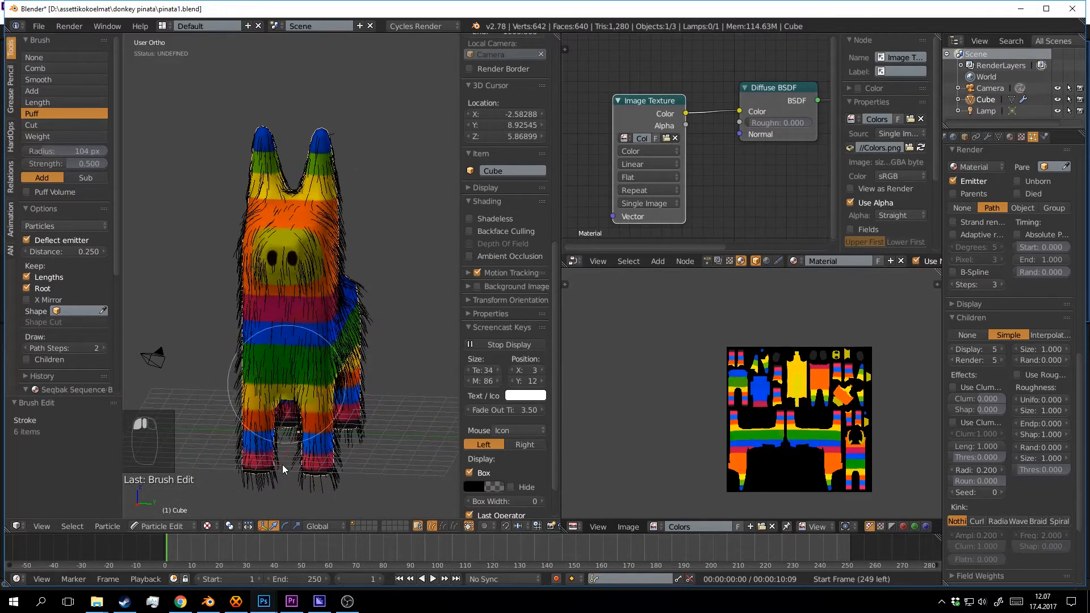
# Puff out the hair on the donkey's front, flank, legs and rear with the Puff brush at 104 px radius.
pyautogui.moveTo(299, 384); pyautogui.dragTo(369, 393, button='middle')
pyautogui.keyDown('shift'); pyautogui.moveTo(341, 387); pyautogui.dragTo(365, 364, button='middle'); pyautogui.keyUp('shift')
pyautogui.moveTo(248, 289); pyautogui.dragTo(237, 391)
pyautogui.moveTo(209, 296); pyautogui.dragTo(215, 401)
pyautogui.moveTo(216, 406); pyautogui.dragTo(342, 415, button='middle')
pyautogui.moveTo(209, 320); pyautogui.dragTo(192, 319)
pyautogui.keyDown('shift'); pyautogui.moveTo(192, 326); pyautogui.dragTo(255, 275, button='middle'); pyautogui.keyUp('shift')
pyautogui.moveTo(185, 296); pyautogui.dragTo(162, 368)
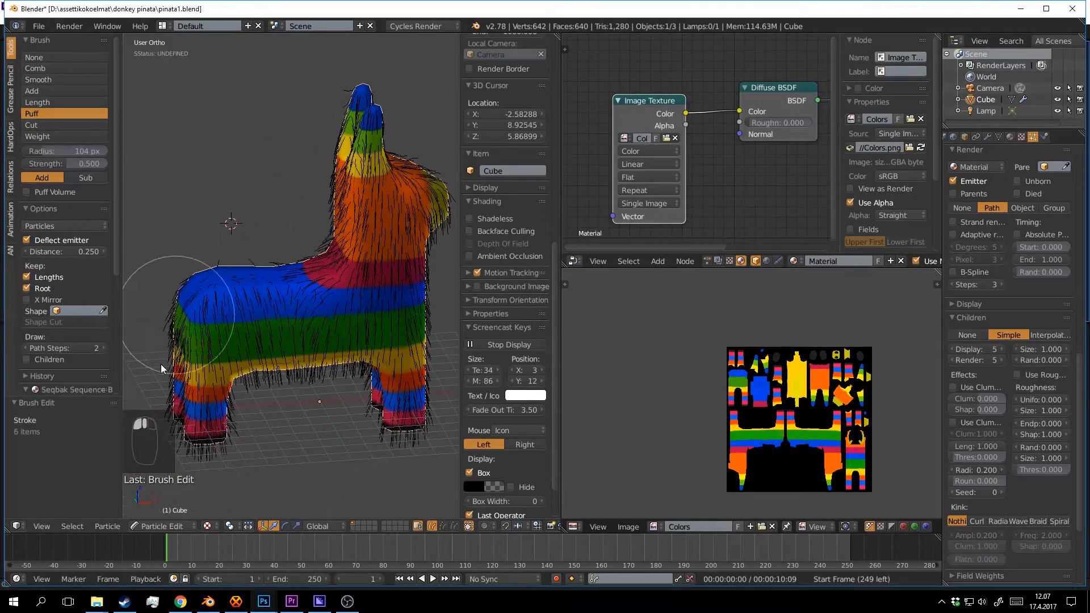
pyautogui.moveTo(181, 321); pyautogui.dragTo(161, 500)
# Puff out the hair on the donkey's ears, head and neck.
pyautogui.moveTo(326, 166); pyautogui.dragTo(324, 224)
pyautogui.keyDown('shift'); pyautogui.moveTo(354, 185); pyautogui.dragTo(333, 268, button='middle'); pyautogui.keyUp('shift')
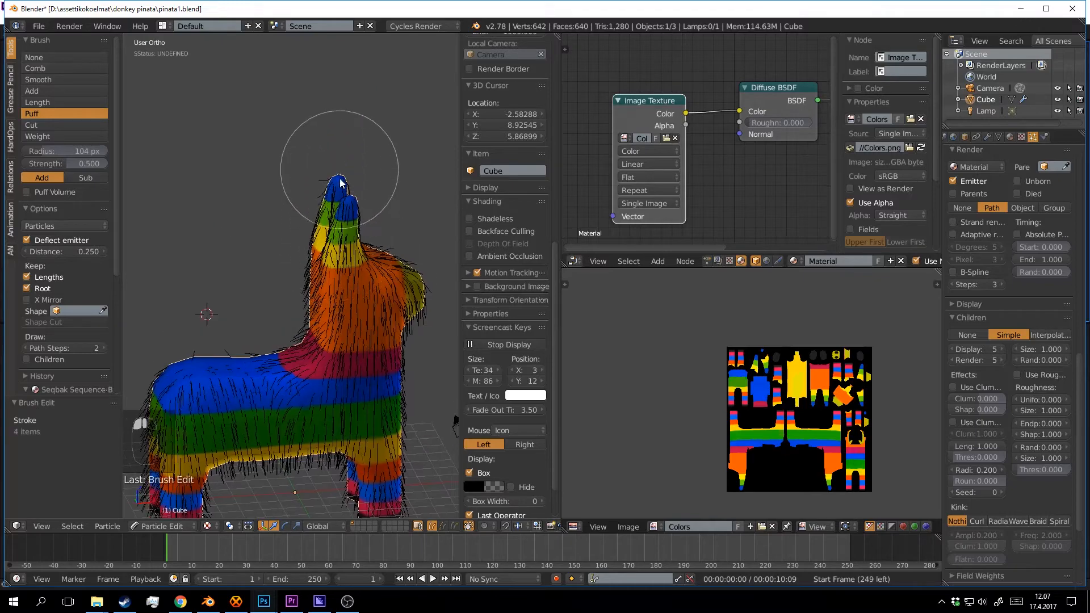
pyautogui.moveTo(341, 180); pyautogui.dragTo(331, 268)
pyautogui.moveTo(439, 209); pyautogui.dragTo(366, 205, button='middle')
pyautogui.moveTo(366, 215); pyautogui.dragTo(391, 303)
pyautogui.moveTo(391, 307)
pyautogui.mouseDown(button='middle')
pyautogui.moveTo(317, 233)
pyautogui.moveTo(199, 245)
pyautogui.mouseUp(button='middle')
pyautogui.moveTo(305, 369); pyautogui.dragTo(231, 287, button='middle')
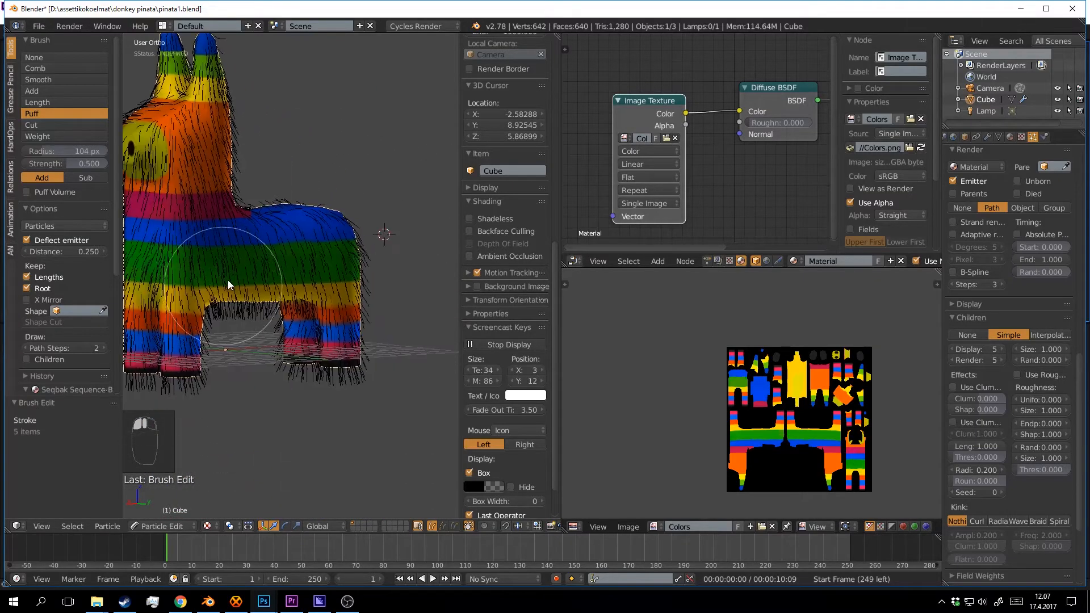
# Save the file and switch the donkey from Particle Edit to Object Mode.
pyautogui.hotkey('ctrl', 's')
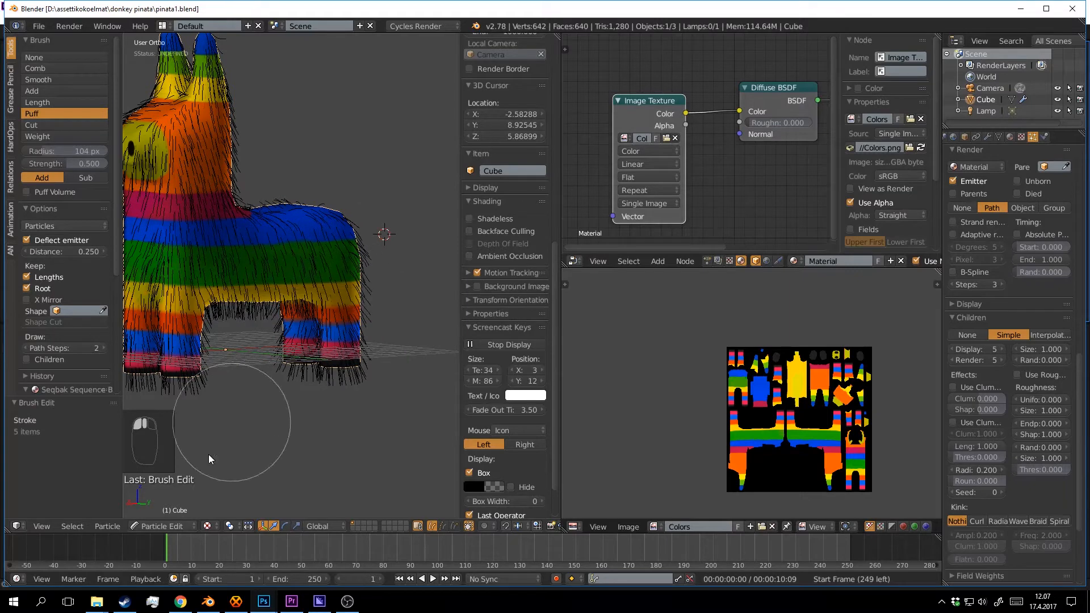
pyautogui.click(165, 527)
pyautogui.click(171, 510)
pyautogui.hotkey('ctrl', 's')
pyautogui.hotkey('ctrl', 's')
# Preview the puffed fur in rendered viewport shading, return to solid shading, and save the file.
pyautogui.hotkey('shift', 'z')
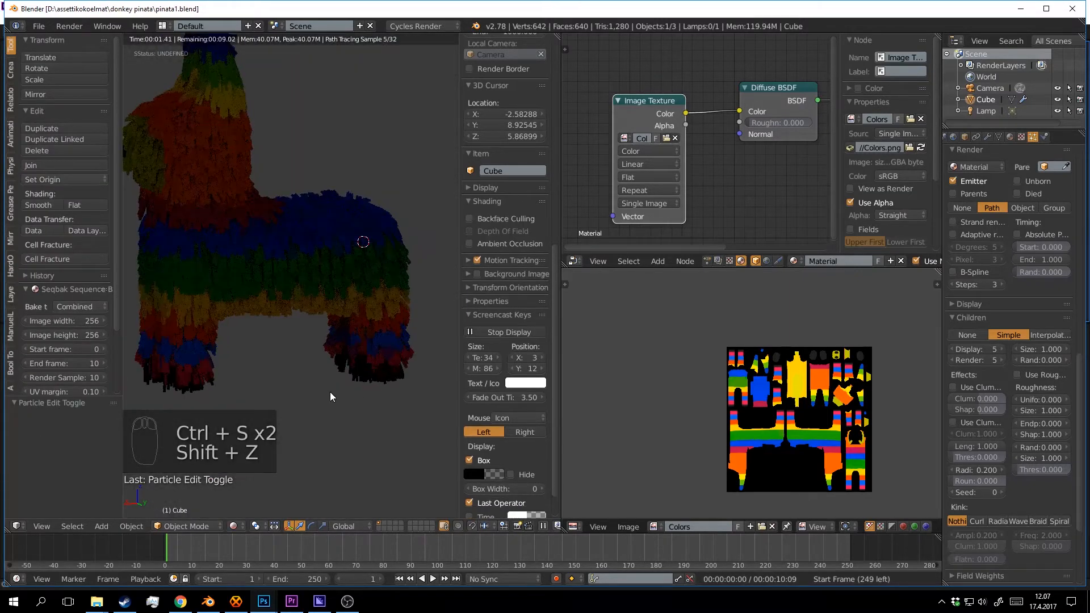
pyautogui.click(329, 392)
pyautogui.hotkey('shift', 'z')
pyautogui.keyDown('shift'); pyautogui.moveTo(233, 258); pyautogui.dragTo(275, 346, button='middle'); pyautogui.keyUp('shift')
pyautogui.hotkey('ctrl', 's')
pyautogui.click(279, 348)
pyautogui.scroll(4, 278, 347)
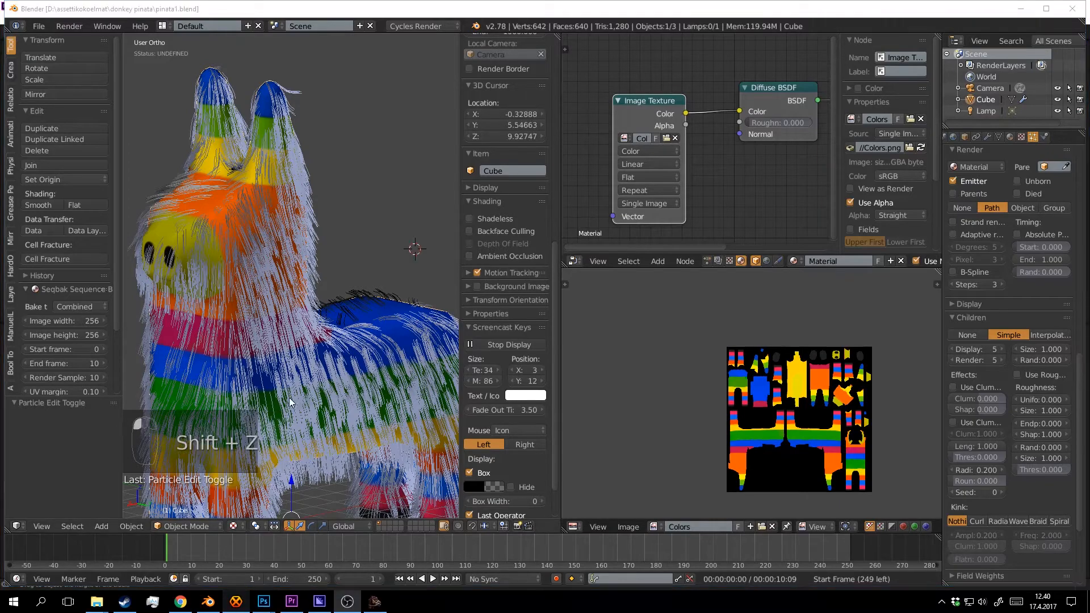
# In Particle Edit mode, cut away the hairs over the nostrils at the front of the snout with the Cut brush.
pyautogui.moveTo(344, 320); pyautogui.dragTo(220, 236, button='middle')
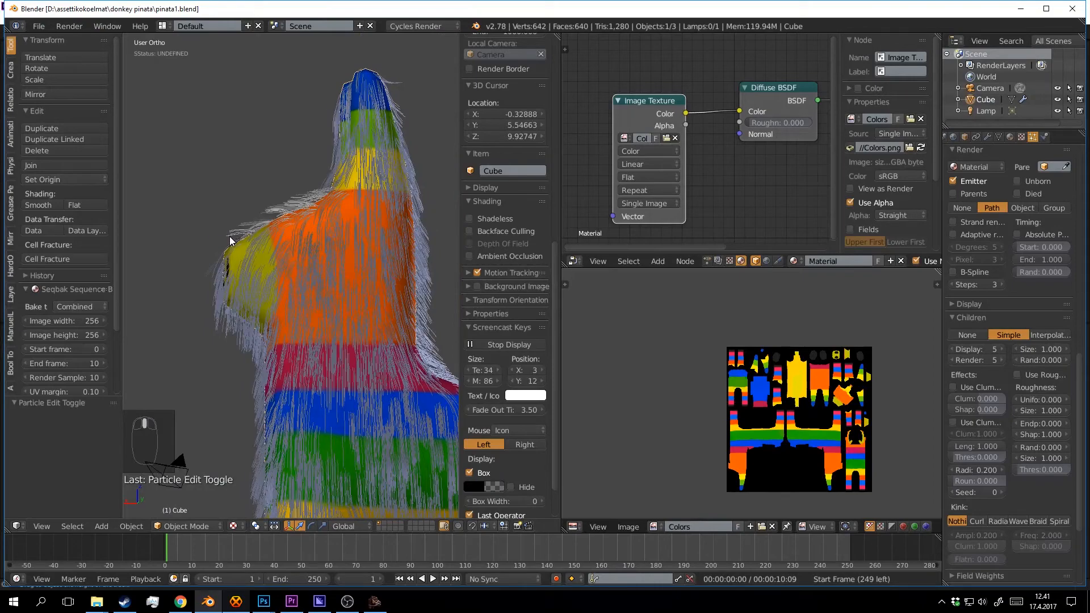
pyautogui.moveTo(232, 284); pyautogui.dragTo(234, 452, button='middle')
pyautogui.click(187, 526)
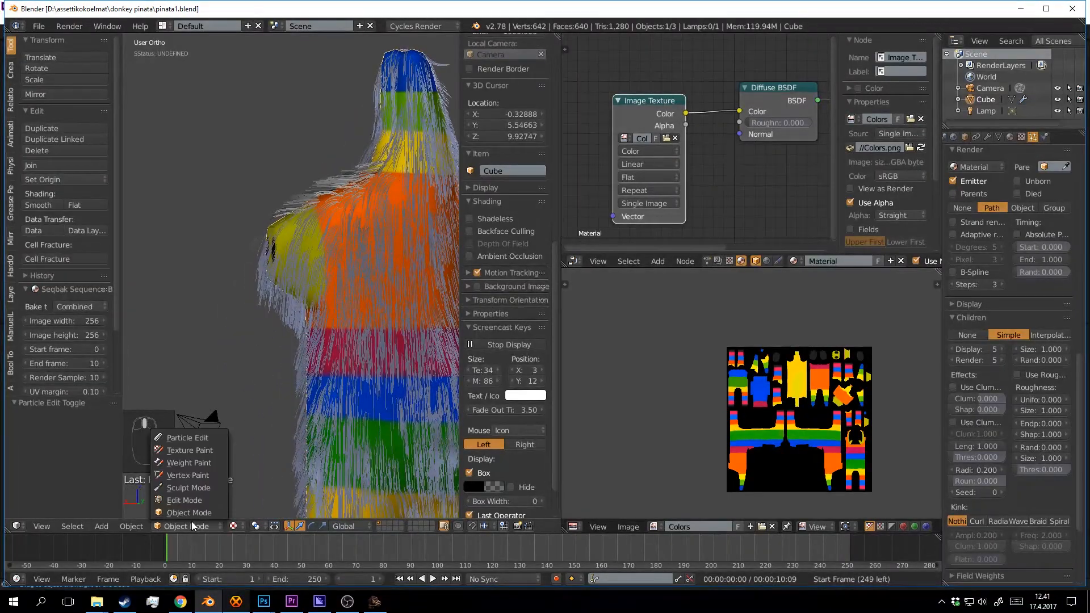
pyautogui.click(199, 435)
pyautogui.scroll(5, 289, 354)
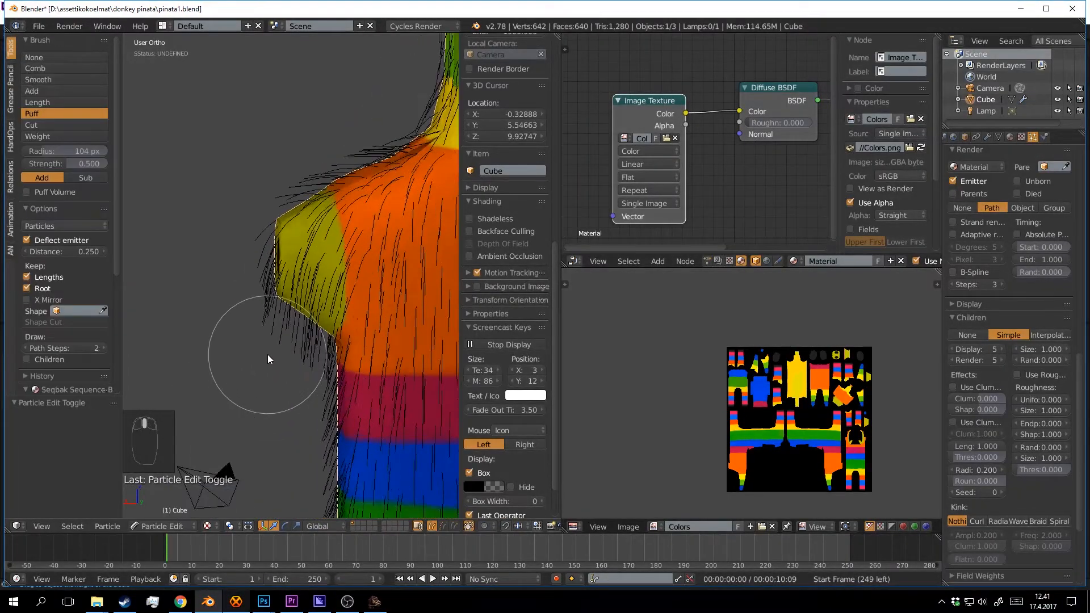
pyautogui.click(39, 124)
pyautogui.moveTo(213, 208); pyautogui.dragTo(223, 225, button='middle')
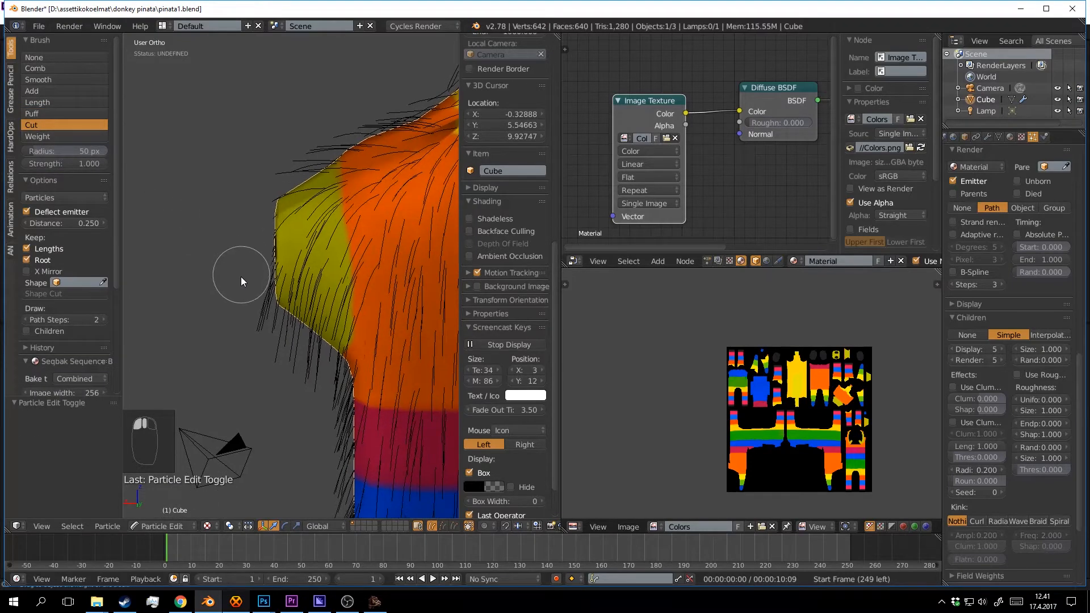
pyautogui.moveTo(241, 277); pyautogui.dragTo(241, 283)
pyautogui.moveTo(241, 283); pyautogui.dragTo(247, 237, button='middle')
pyautogui.moveTo(247, 247); pyautogui.dragTo(251, 250)
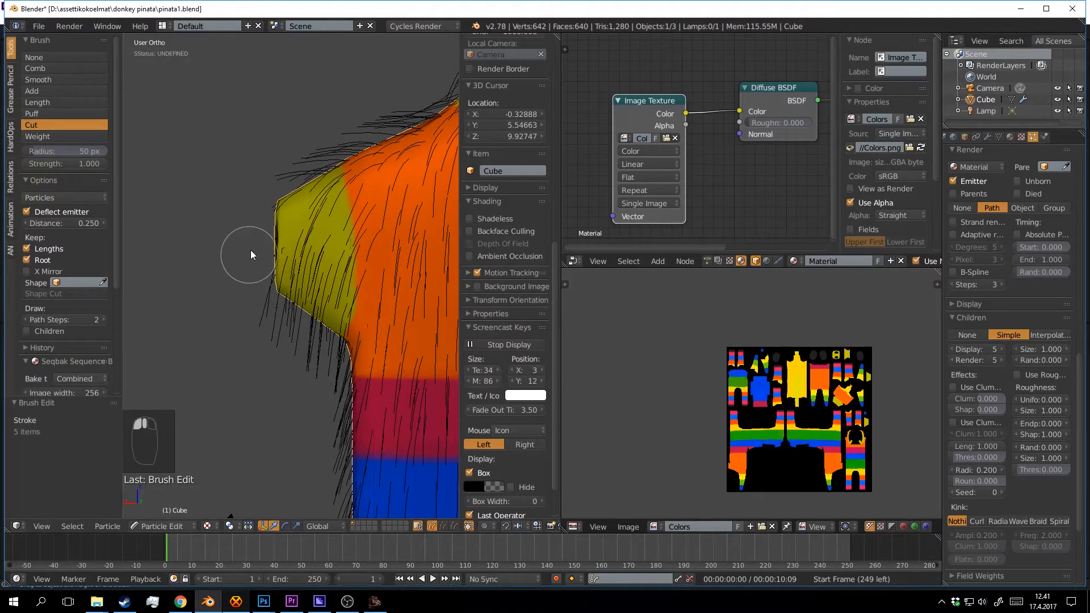
pyautogui.moveTo(250, 247); pyautogui.dragTo(260, 255, button='middle')
pyautogui.moveTo(260, 256); pyautogui.dragTo(258, 275)
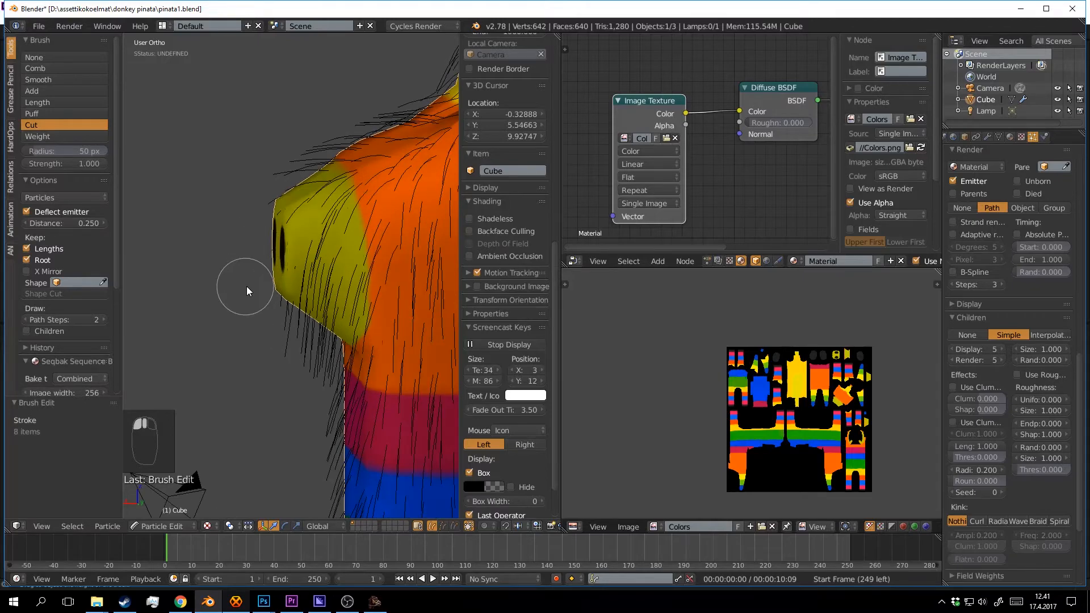
pyautogui.moveTo(246, 286)
pyautogui.mouseDown(button='middle')
pyautogui.moveTo(332, 264)
pyautogui.moveTo(354, 243)
pyautogui.moveTo(327, 235)
pyautogui.moveTo(340, 251)
pyautogui.moveTo(324, 251)
pyautogui.moveTo(306, 274)
pyautogui.moveTo(285, 274)
pyautogui.moveTo(291, 283)
pyautogui.moveTo(251, 326)
pyautogui.moveTo(363, 220)
pyautogui.moveTo(340, 250)
pyautogui.mouseUp(button='middle')
pyautogui.hotkey('shift', 'z')
pyautogui.hotkey('shift', 'z')
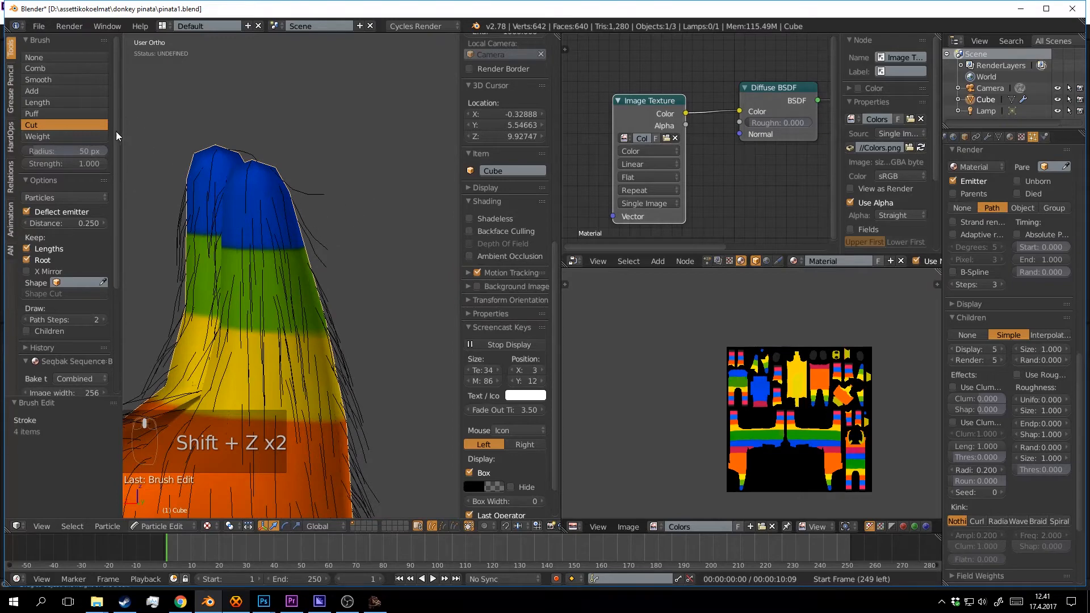
# Shorten the stray hairs at the ear tip using the Length brush set to Shrink with strength 0.307.
pyautogui.click(66, 102)
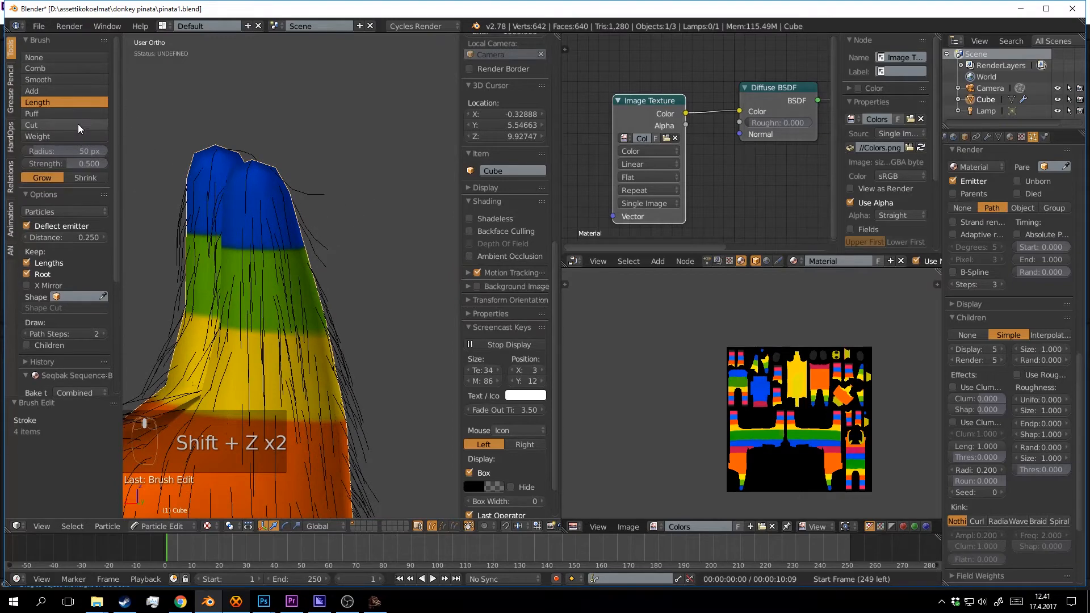
pyautogui.click(90, 178)
pyautogui.moveTo(80, 164); pyautogui.dragTo(74, 164)
pyautogui.moveTo(276, 179); pyautogui.dragTo(317, 200)
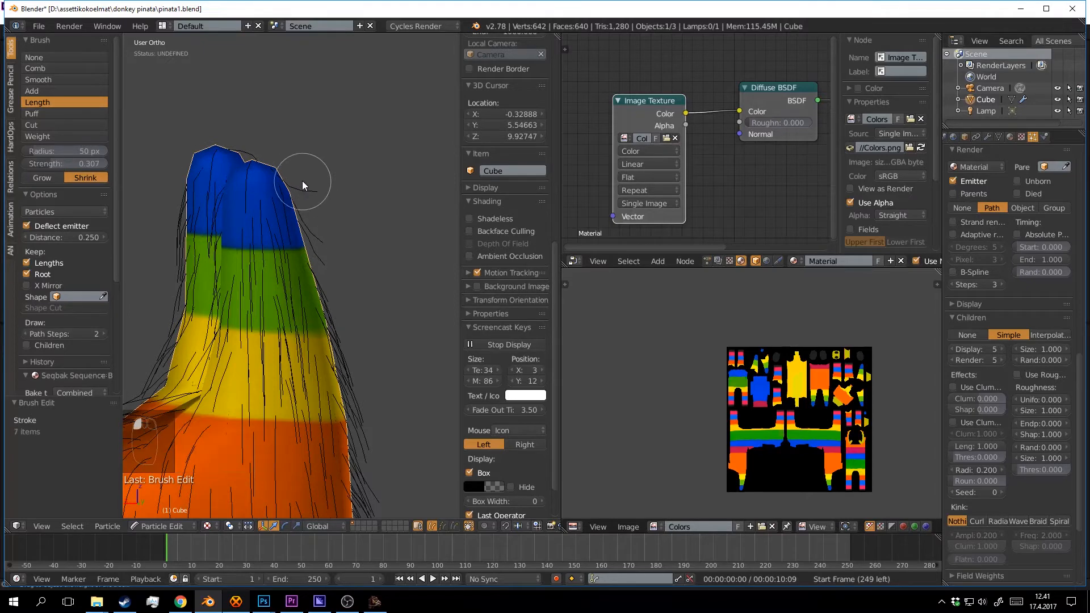
pyautogui.click(285, 179)
# Enlarge the Length brush radius to 126 px and shorten the hair on both ears.
pyautogui.press('f')
pyautogui.click(325, 186)
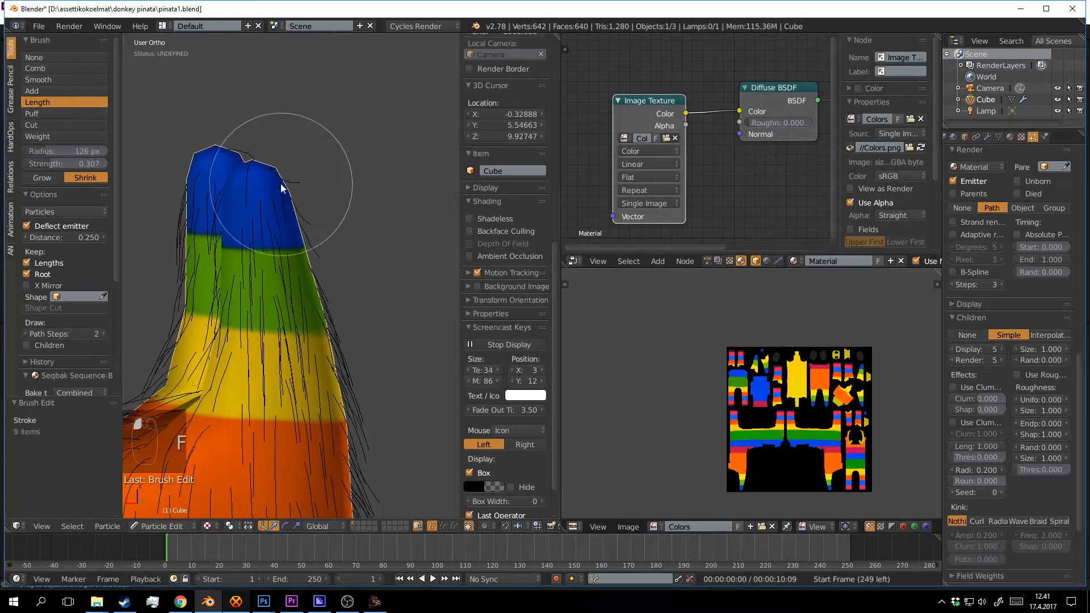
pyautogui.moveTo(260, 220)
pyautogui.mouseDown(button='middle')
pyautogui.moveTo(278, 206)
pyautogui.moveTo(248, 226)
pyautogui.mouseUp(button='middle')
pyautogui.moveTo(249, 226)
pyautogui.mouseDown()
pyautogui.moveTo(219, 236)
pyautogui.moveTo(219, 224)
pyautogui.moveTo(277, 210)
pyautogui.moveTo(285, 236)
pyautogui.moveTo(273, 255)
pyautogui.mouseUp()
pyautogui.moveTo(273, 255); pyautogui.dragTo(353, 200, button='middle')
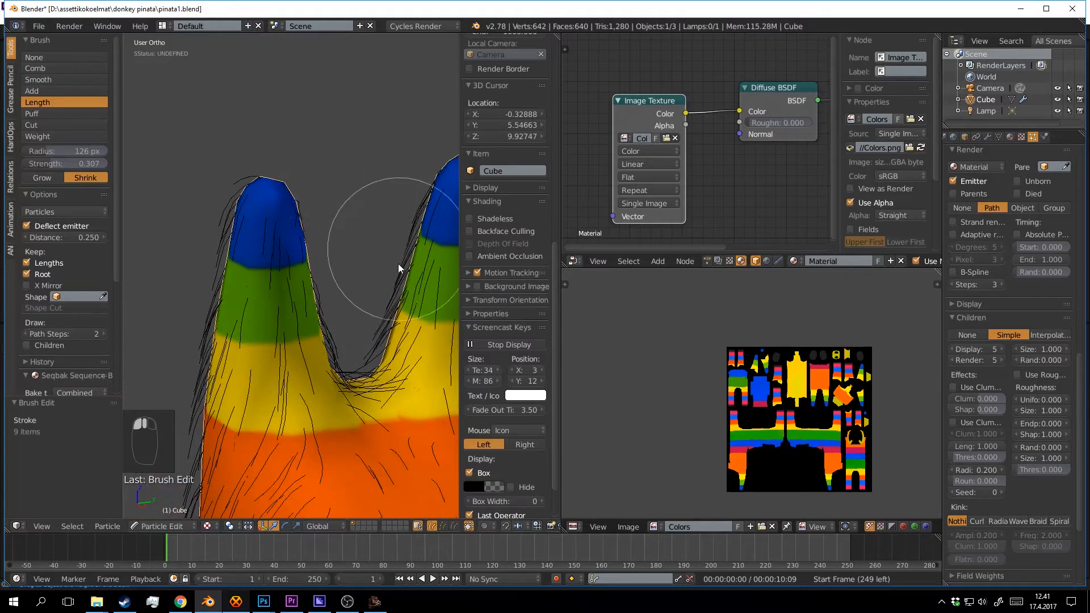
pyautogui.moveTo(398, 263); pyautogui.dragTo(389, 219)
# Shorten the hair on the donkey's head around the snout and cheeks with the Length brush.
pyautogui.scroll(-3, 387, 228)
pyautogui.moveTo(382, 236)
pyautogui.mouseDown(button='middle')
pyautogui.moveTo(348, 199)
pyautogui.moveTo(356, 210)
pyautogui.moveTo(321, 130)
pyautogui.moveTo(274, 132)
pyautogui.mouseUp(button='middle')
pyautogui.scroll(5, 275, 267)
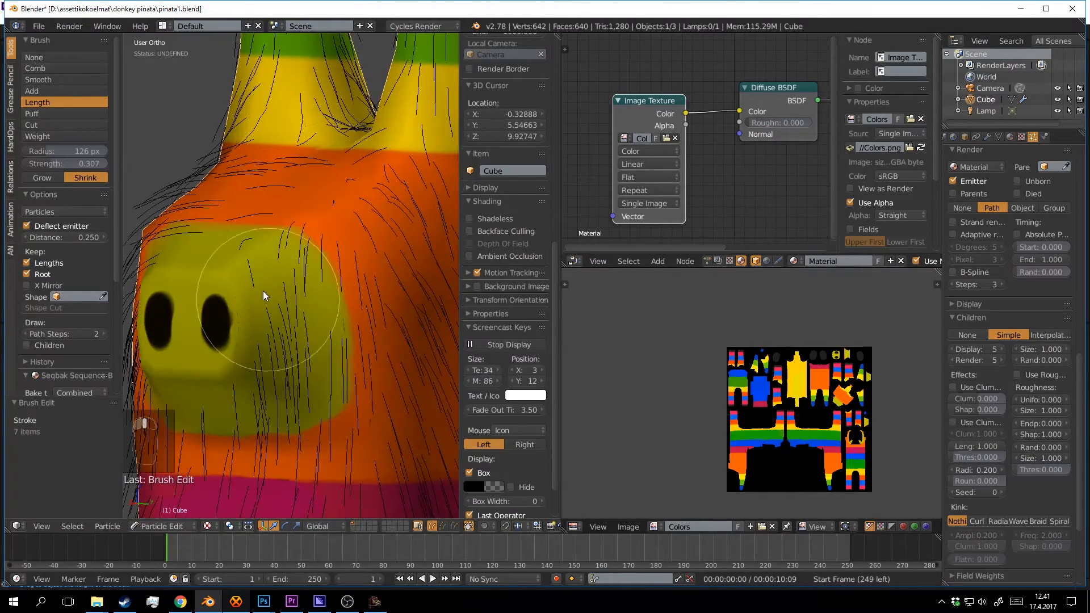
pyautogui.scroll(-4, 254, 296)
pyautogui.moveTo(255, 297)
pyautogui.mouseDown(button='middle')
pyautogui.moveTo(303, 295)
pyautogui.moveTo(287, 341)
pyautogui.mouseUp(button='middle')
pyautogui.moveTo(287, 341)
pyautogui.mouseDown()
pyautogui.moveTo(309, 267)
pyautogui.moveTo(347, 265)
pyautogui.mouseUp()
pyautogui.moveTo(347, 264)
pyautogui.mouseDown(button='middle')
pyautogui.moveTo(303, 278)
pyautogui.moveTo(264, 262)
pyautogui.mouseUp(button='middle')
pyautogui.moveTo(263, 262)
pyautogui.mouseDown()
pyautogui.moveTo(291, 319)
pyautogui.moveTo(333, 292)
pyautogui.mouseUp()
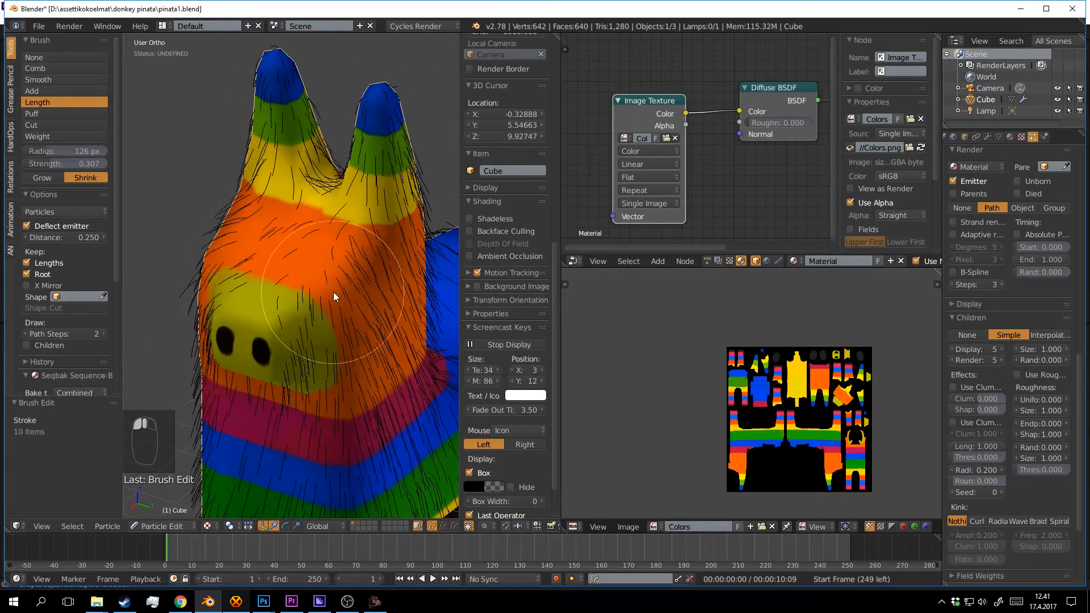
# Shorten the hairs under one hoof, then remove them with the Cut brush.
pyautogui.moveTo(333, 292); pyautogui.dragTo(294, 261, button='middle')
pyautogui.scroll(-3, 352, 209)
pyautogui.moveTo(363, 352); pyautogui.dragTo(332, 314, button='middle')
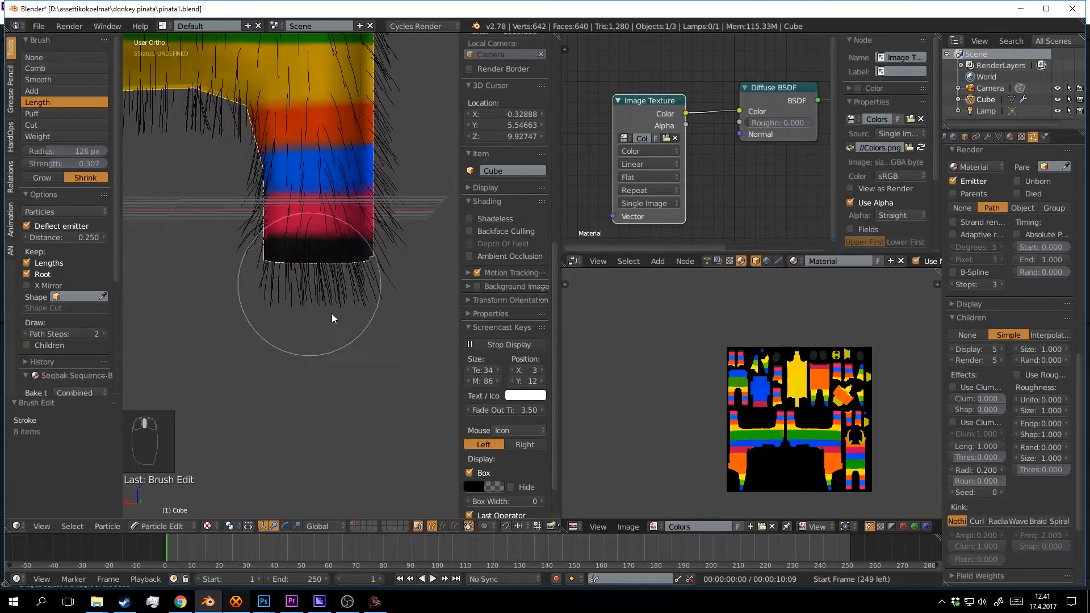
pyautogui.moveTo(331, 314)
pyautogui.mouseDown()
pyautogui.moveTo(287, 301)
pyautogui.moveTo(312, 277)
pyautogui.mouseUp()
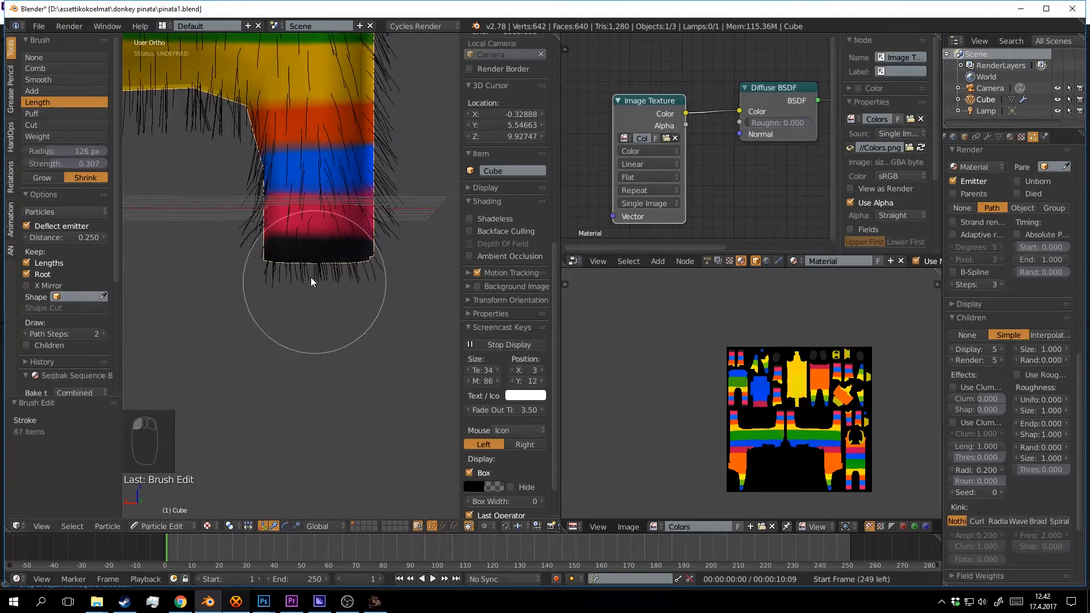
pyautogui.click(50, 124)
pyautogui.moveTo(357, 301)
pyautogui.mouseDown(button='middle')
pyautogui.moveTo(382, 318)
pyautogui.moveTo(388, 277)
pyautogui.mouseUp(button='middle')
pyautogui.moveTo(387, 277)
pyautogui.mouseDown()
pyautogui.moveTo(292, 285)
pyautogui.moveTo(384, 280)
pyautogui.mouseUp()
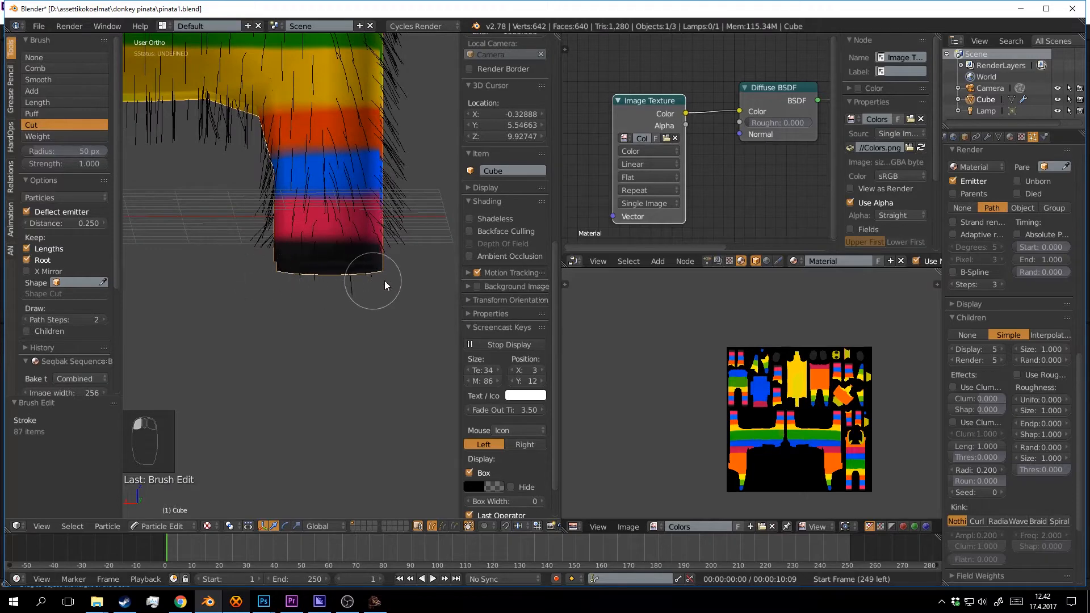
pyautogui.moveTo(414, 290)
pyautogui.mouseDown(button='middle')
pyautogui.moveTo(169, 315)
pyautogui.moveTo(344, 301)
pyautogui.mouseUp(button='middle')
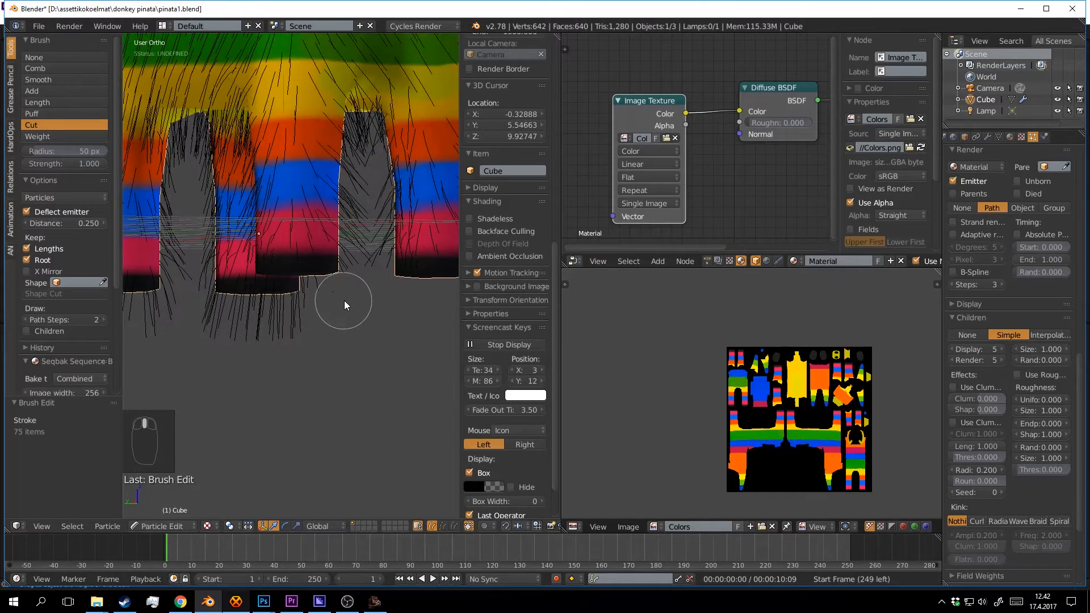
pyautogui.moveTo(344, 301); pyautogui.dragTo(343, 301)
pyautogui.hotkey('ctrl', 'z')
# Cut away the hairs beneath the remaining hooves and save the file.
pyautogui.moveTo(390, 302)
pyautogui.mouseDown(button='middle')
pyautogui.moveTo(275, 305)
pyautogui.moveTo(289, 293)
pyautogui.moveTo(369, 301)
pyautogui.moveTo(312, 308)
pyautogui.mouseUp(button='middle')
pyautogui.click(290, 293)
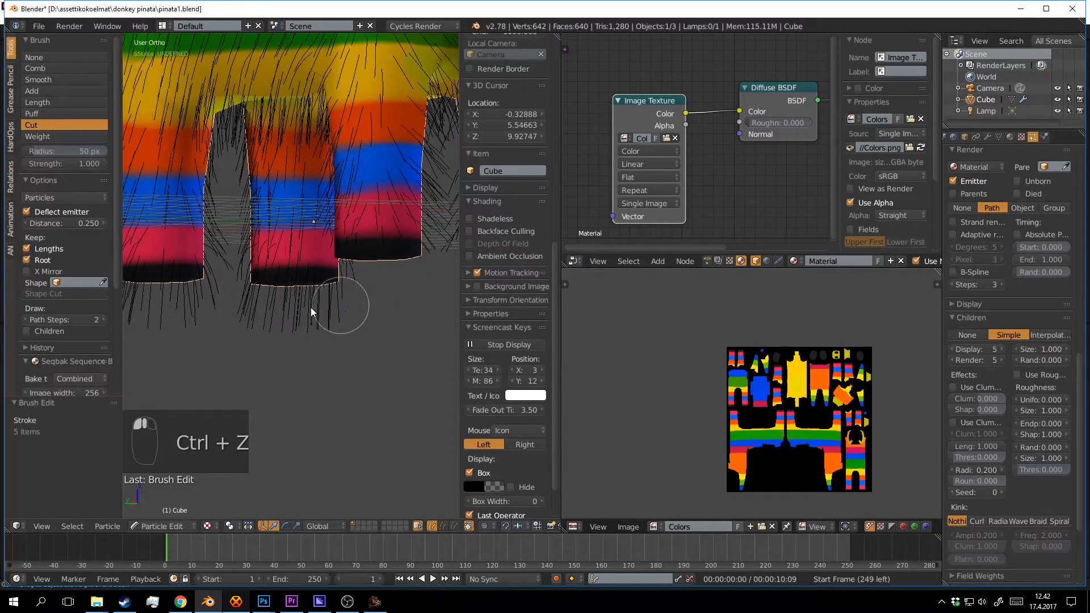
pyautogui.moveTo(304, 306)
pyautogui.mouseDown()
pyautogui.moveTo(261, 304)
pyautogui.moveTo(253, 316)
pyautogui.mouseUp()
pyautogui.moveTo(253, 316)
pyautogui.mouseDown(button='middle')
pyautogui.moveTo(349, 284)
pyautogui.moveTo(247, 292)
pyautogui.mouseUp(button='middle')
pyautogui.moveTo(238, 285); pyautogui.dragTo(320, 287)
pyautogui.moveTo(319, 288)
pyautogui.mouseDown(button='middle')
pyautogui.moveTo(340, 291)
pyautogui.moveTo(295, 323)
pyautogui.moveTo(340, 321)
pyautogui.mouseUp(button='middle')
pyautogui.hotkey('ctrl', 's')
pyautogui.click(341, 324)
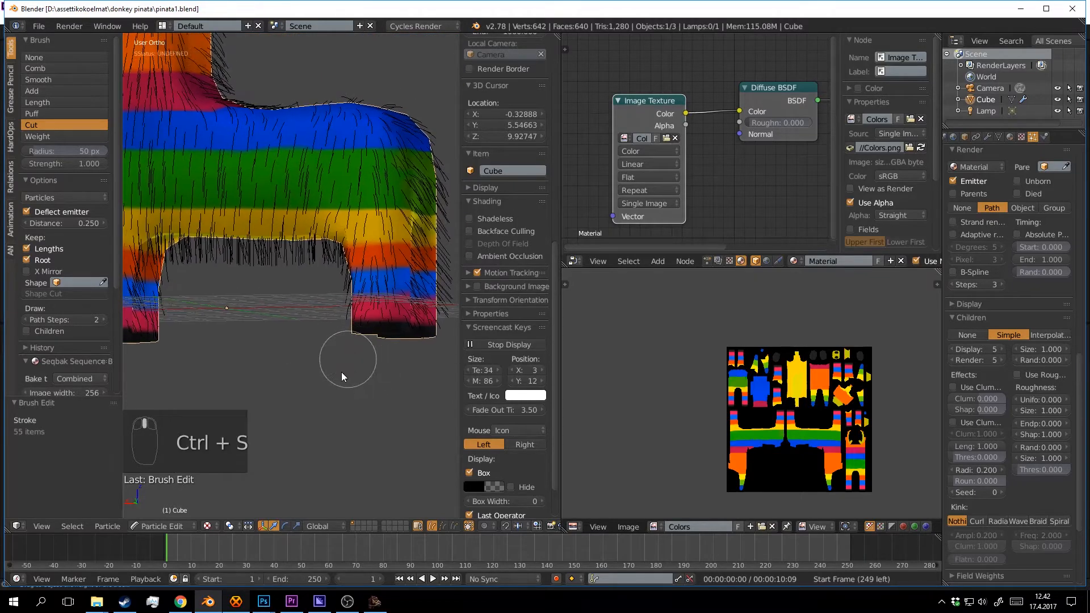
# Preview the trimmed fur in rendered shading in Object Mode, return to solid shading, and save the file.
pyautogui.click(162, 526)
pyautogui.click(185, 513)
pyautogui.moveTo(226, 488)
pyautogui.mouseDown(button='middle')
pyautogui.moveTo(324, 351)
pyautogui.moveTo(356, 359)
pyautogui.mouseUp(button='middle')
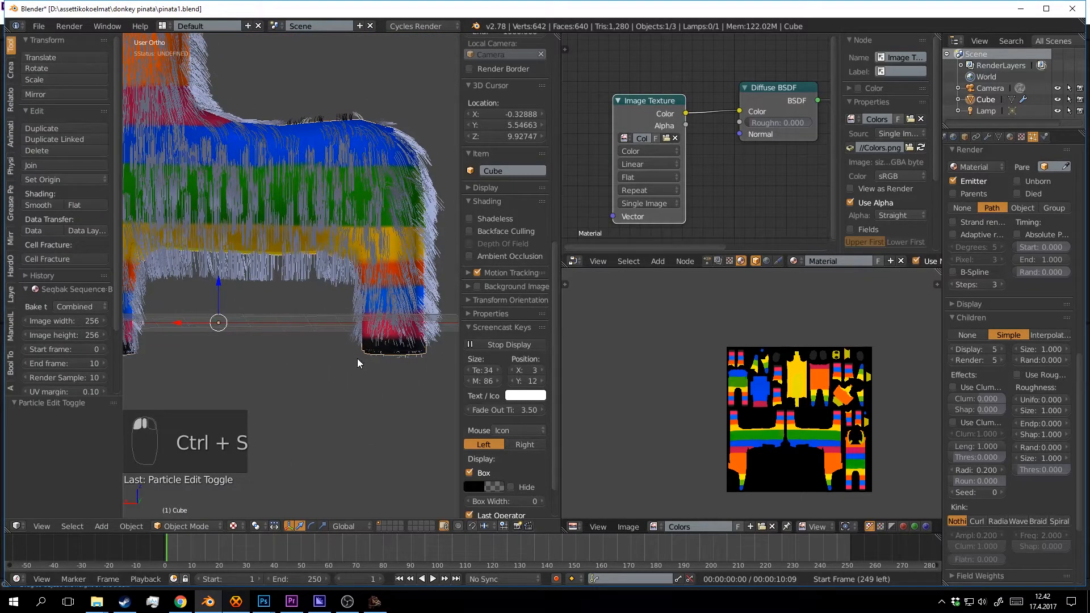
pyautogui.hotkey('shift', 'z')
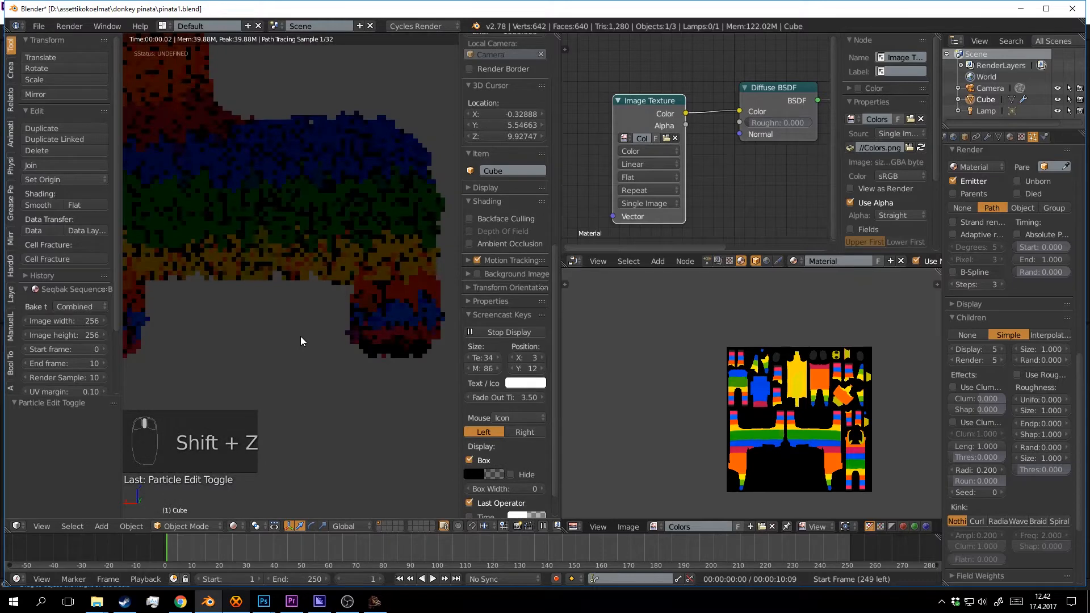
pyautogui.moveTo(261, 230); pyautogui.dragTo(387, 283, button='middle')
pyautogui.click(408, 240)
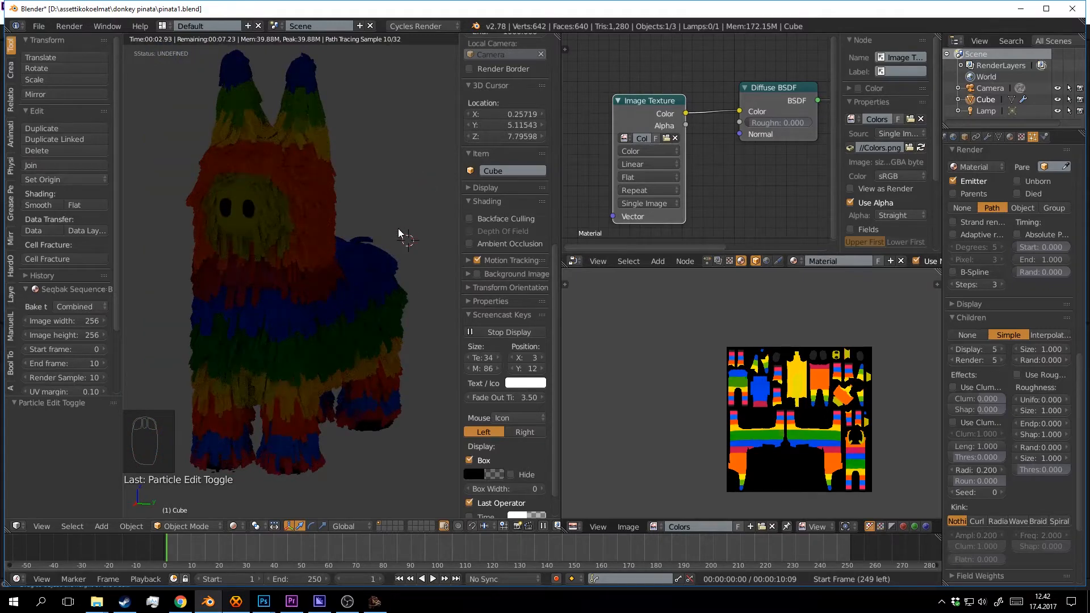
pyautogui.hotkey('shift', 'z')
pyautogui.hotkey('ctrl', 's')
pyautogui.click(400, 233)
pyautogui.moveTo(399, 233); pyautogui.dragTo(347, 270, button='middle')
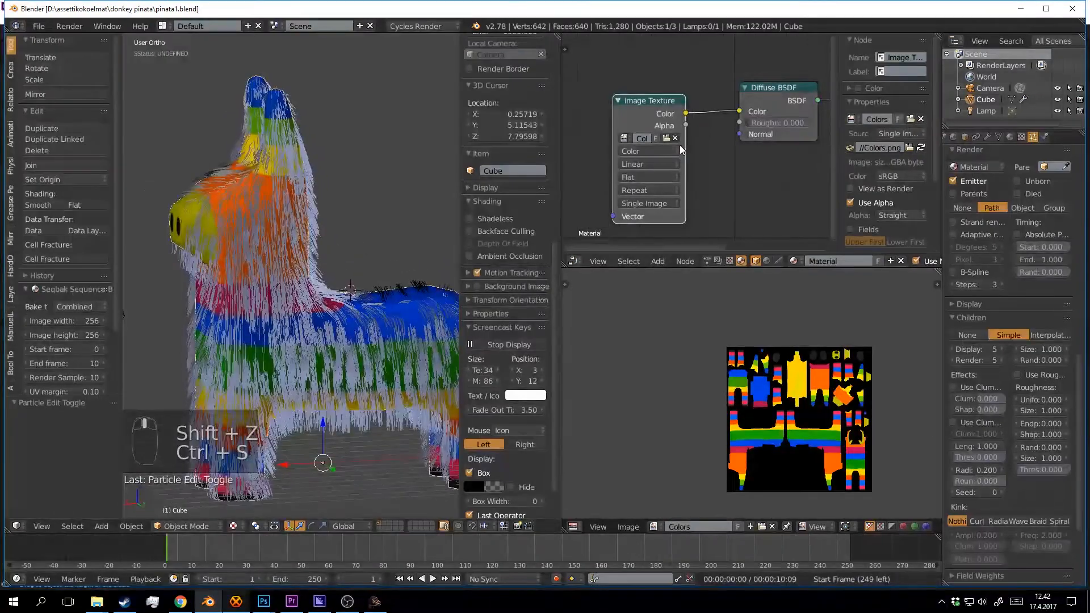
# Add a Glossy BSDF node below the Diffuse BSDF in the donkey's material.
pyautogui.moveTo(739, 170); pyautogui.dragTo(688, 175, button='middle')
pyautogui.hotkey('shift', 'a')
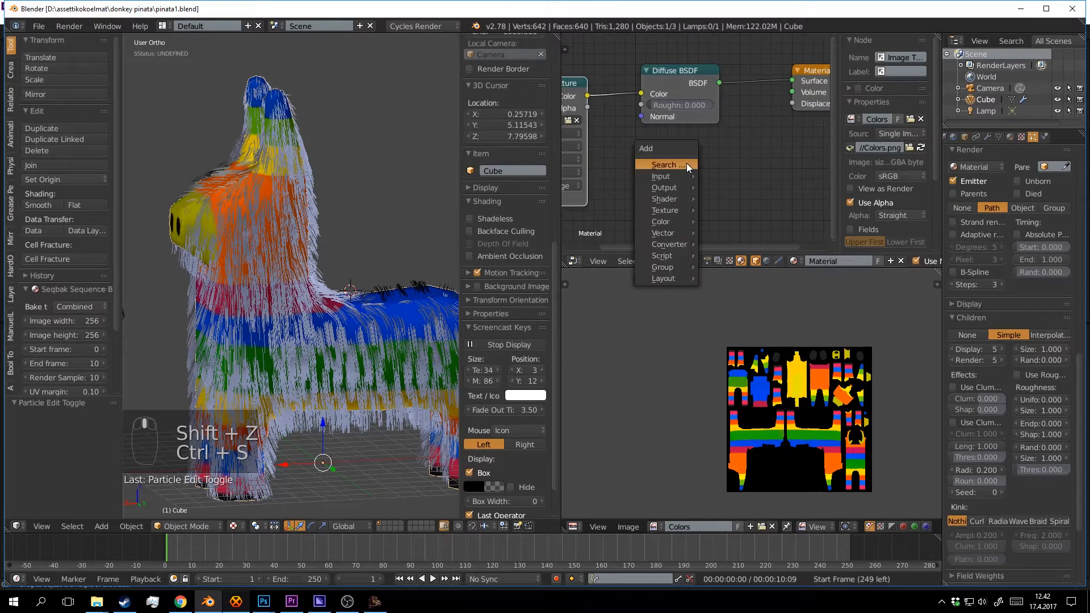
pyautogui.click(687, 163)
pyautogui.write('glo')
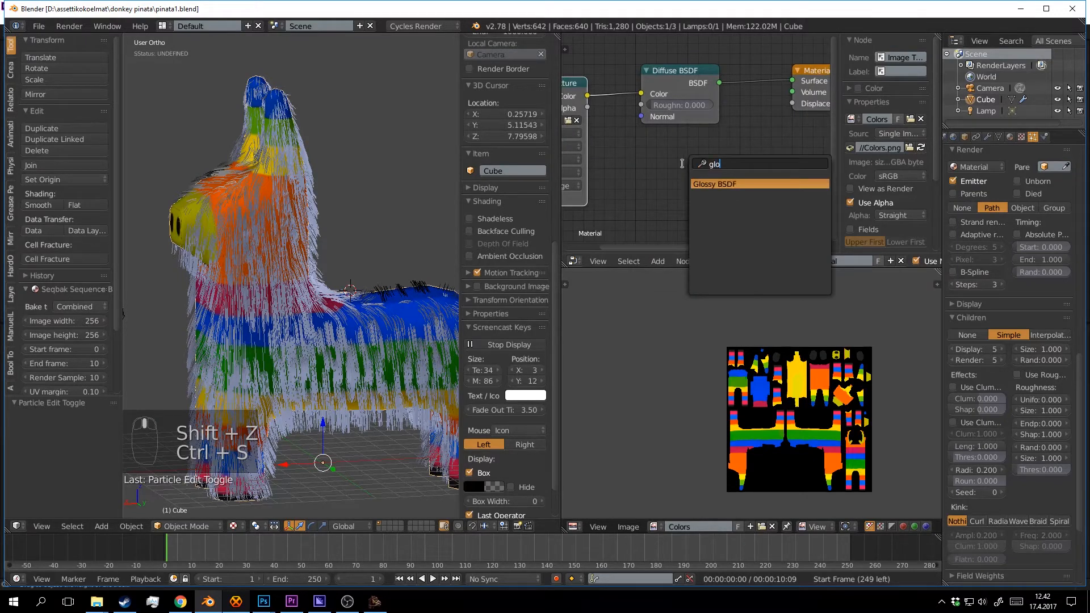
pyautogui.click(701, 181)
pyautogui.click(637, 138)
# Combine the Diffuse and Glossy BSDF nodes through a Mix Shader and move the Material Output node farther along.
pyautogui.moveTo(671, 126); pyautogui.dragTo(638, 124, button='middle')
pyautogui.keyDown('ctrl'); pyautogui.keyDown('shift'); pyautogui.moveTo(653, 111); pyautogui.dragTo(662, 152, button='right'); pyautogui.keyUp('shift'); pyautogui.keyUp('ctrl')
pyautogui.moveTo(822, 69); pyautogui.dragTo(724, 67, button='middle')
pyautogui.moveTo(721, 63); pyautogui.dragTo(797, 71)
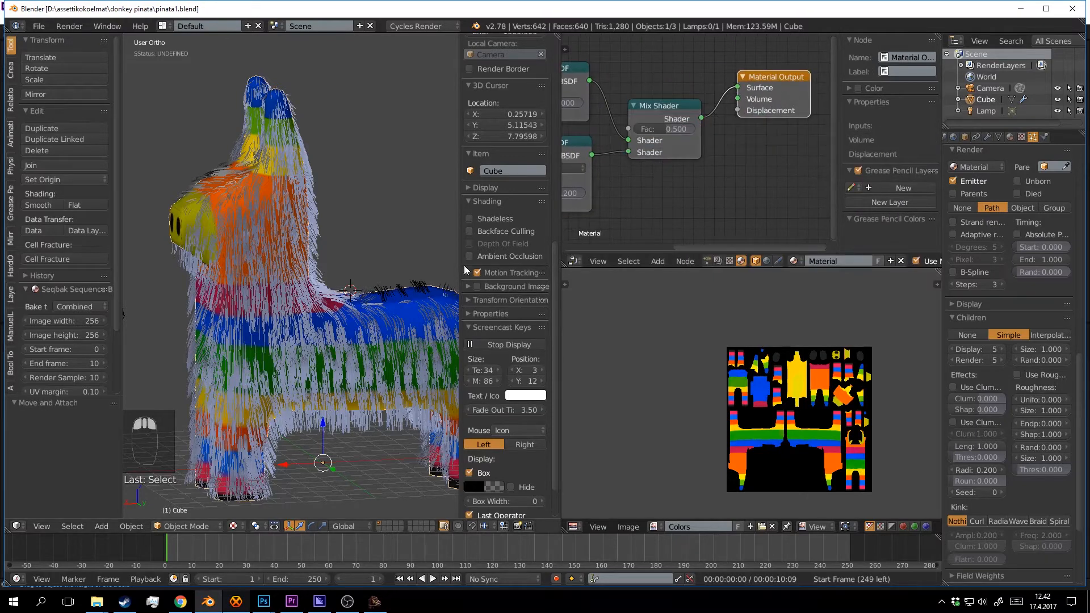
# Save the file and preview the mixed material in rendered viewport shading.
pyautogui.hotkey('ctrl', 's')
pyautogui.hotkey('shift', 'z')
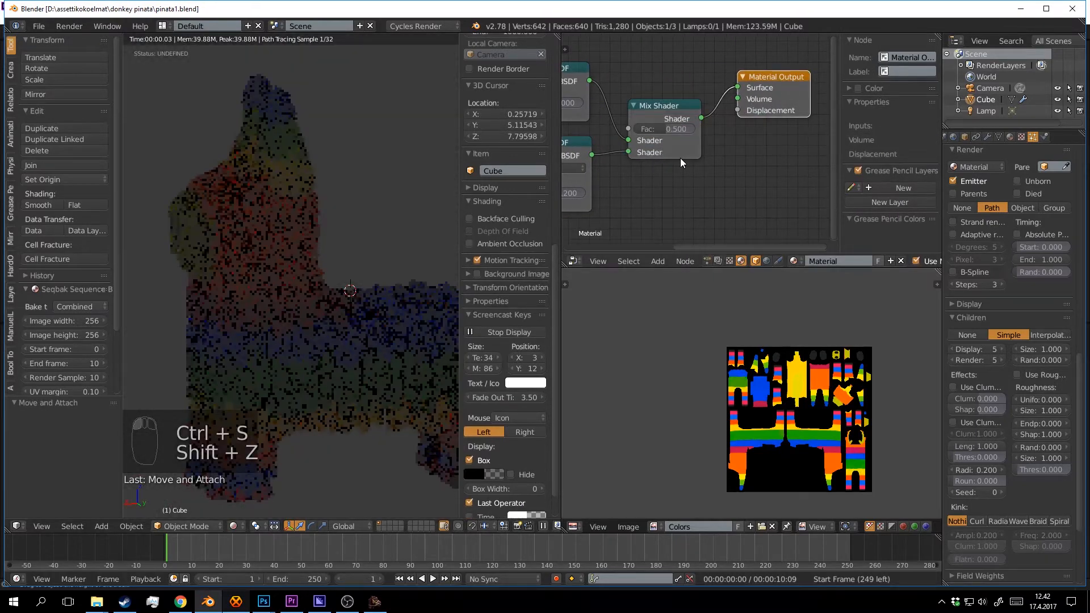
pyautogui.moveTo(680, 158); pyautogui.dragTo(670, 168, button='middle')
pyautogui.moveTo(769, 182); pyautogui.dragTo(772, 185, button='middle')
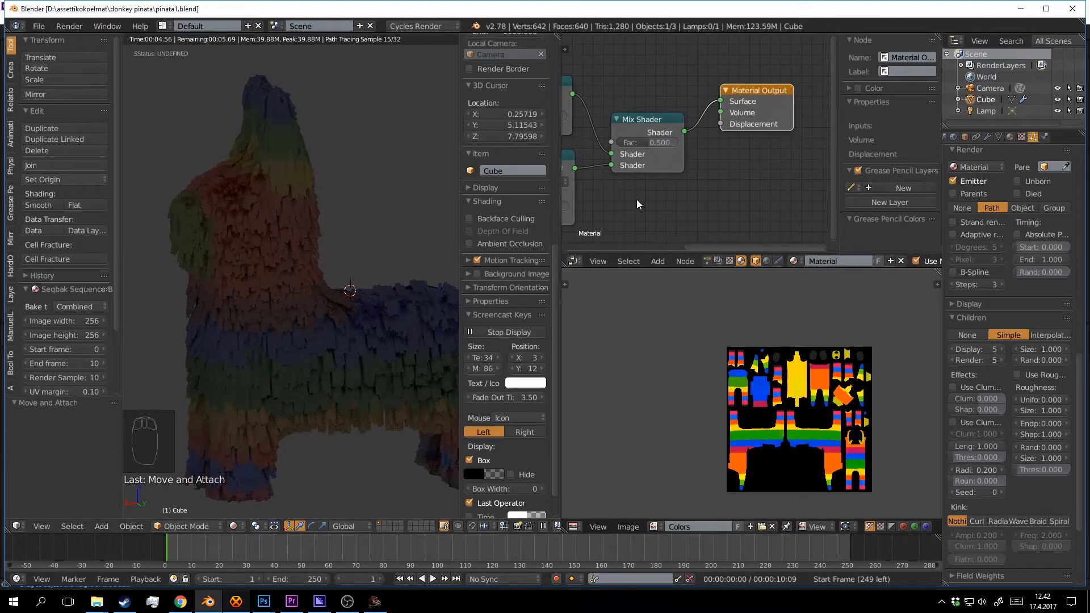
# Add a Fresnel node above the Diffuse BSDF, connect its output to the Mix Shader's factor, and save the file.
pyautogui.hotkey('shift', 'a')
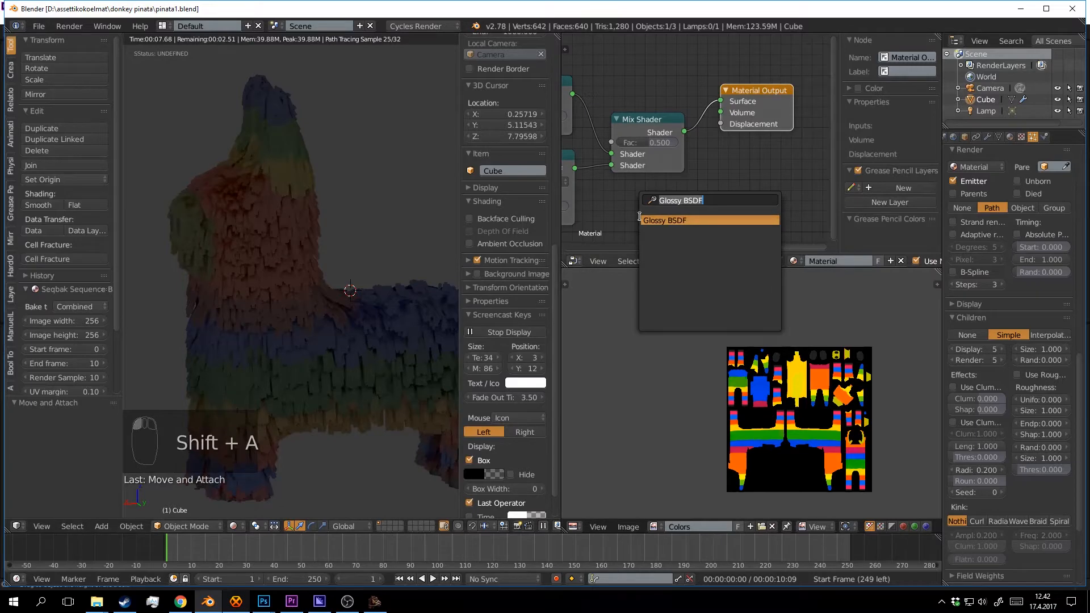
pyautogui.write('fresnel')
pyautogui.press('Return')
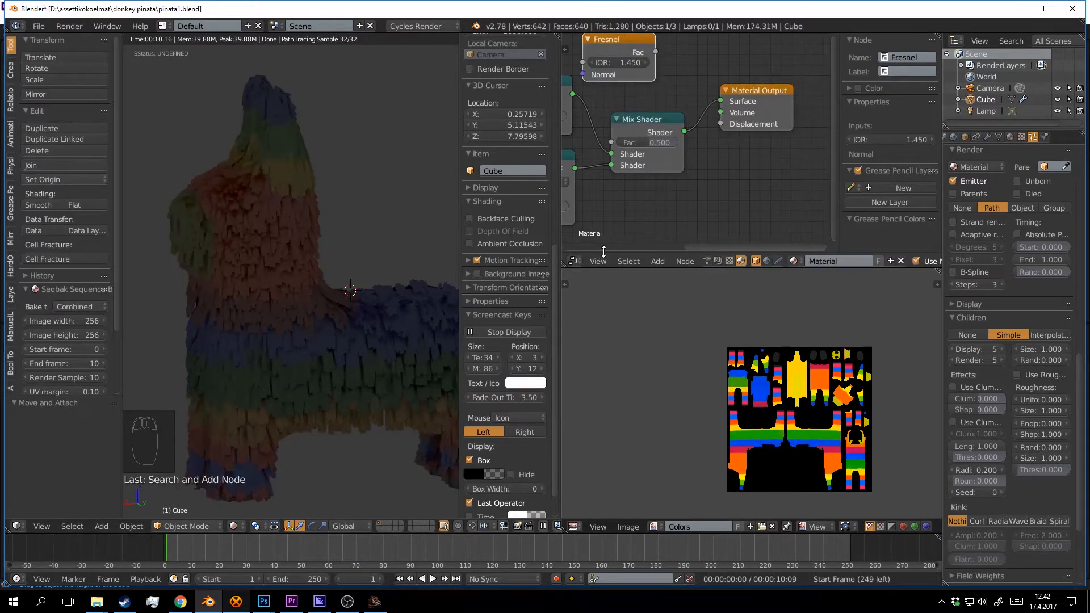
pyautogui.click(637, 201)
pyautogui.moveTo(626, 81); pyautogui.dragTo(661, 188)
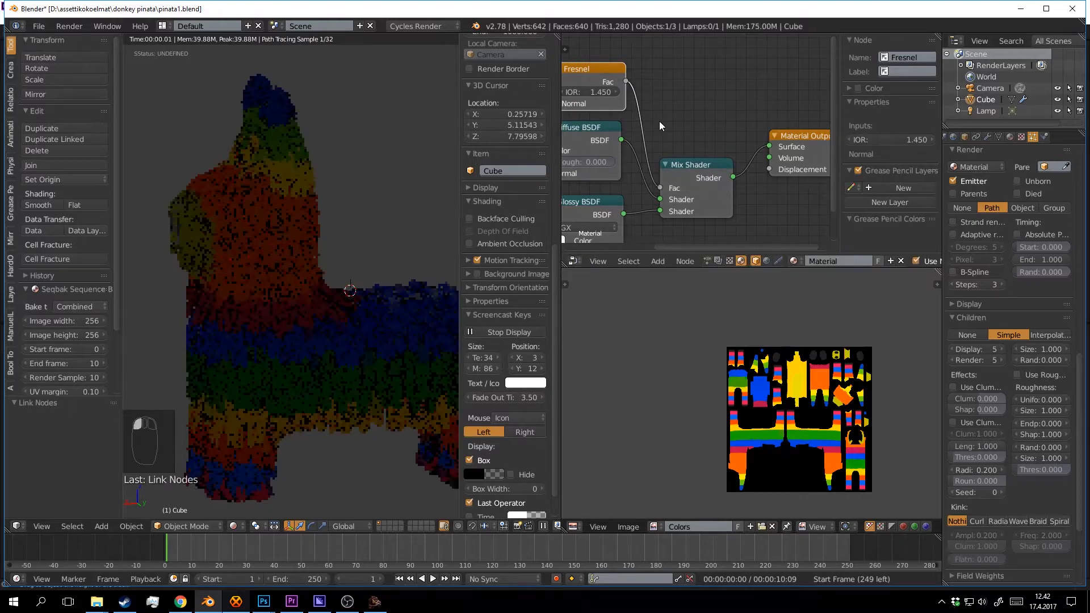
pyautogui.moveTo(660, 121); pyautogui.dragTo(686, 124, button='middle')
pyautogui.hotkey('ctrl', 's')
pyautogui.click(633, 91)
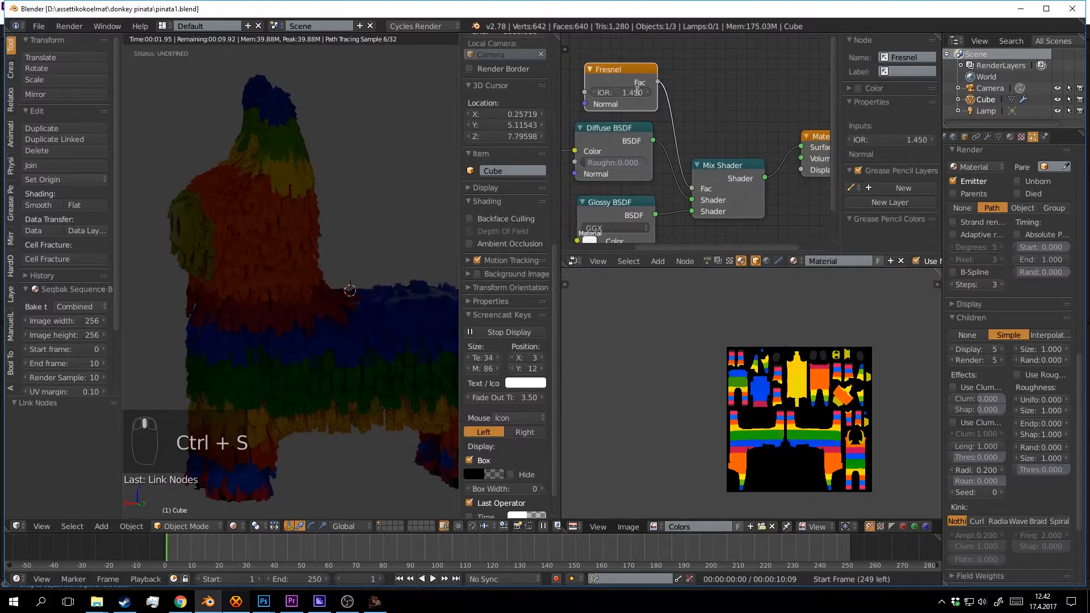
# Set the Fresnel node's IOR to 1.329 and save the file.
pyautogui.click(638, 91)
pyautogui.press('BackSpace')
pyautogui.press('BackSpace')
pyautogui.press('BackSpace')
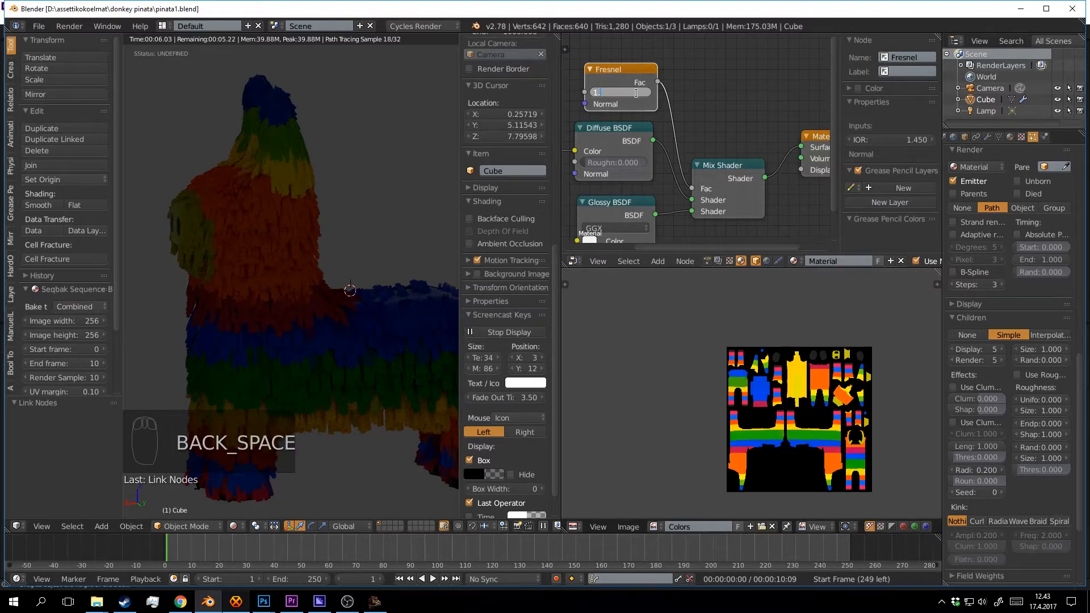
pyautogui.write('.329')
pyautogui.click(415, 287)
pyautogui.hotkey('ctrl', 's')
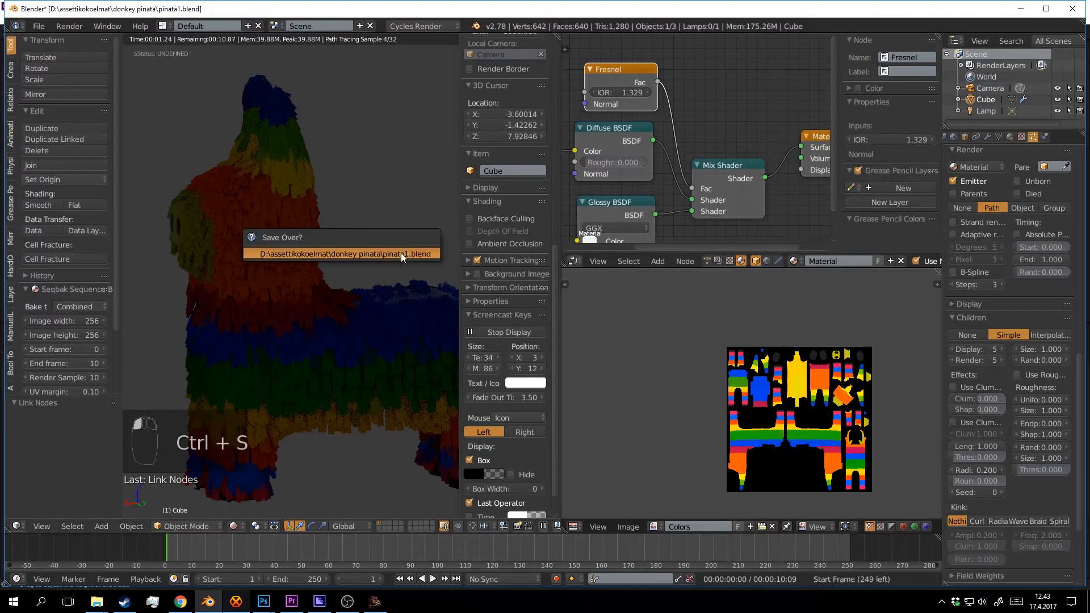
pyautogui.click(401, 253)
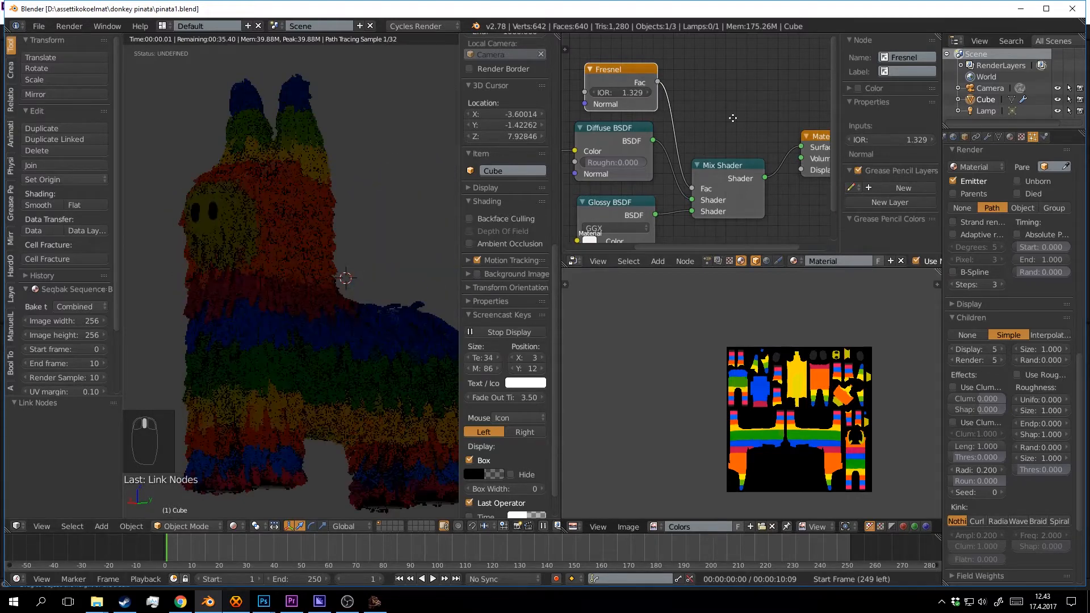
# Check the material in the rendered view, save the file, and return to solid shading.
pyautogui.moveTo(733, 117); pyautogui.dragTo(773, 74, button='middle')
pyautogui.click(369, 236)
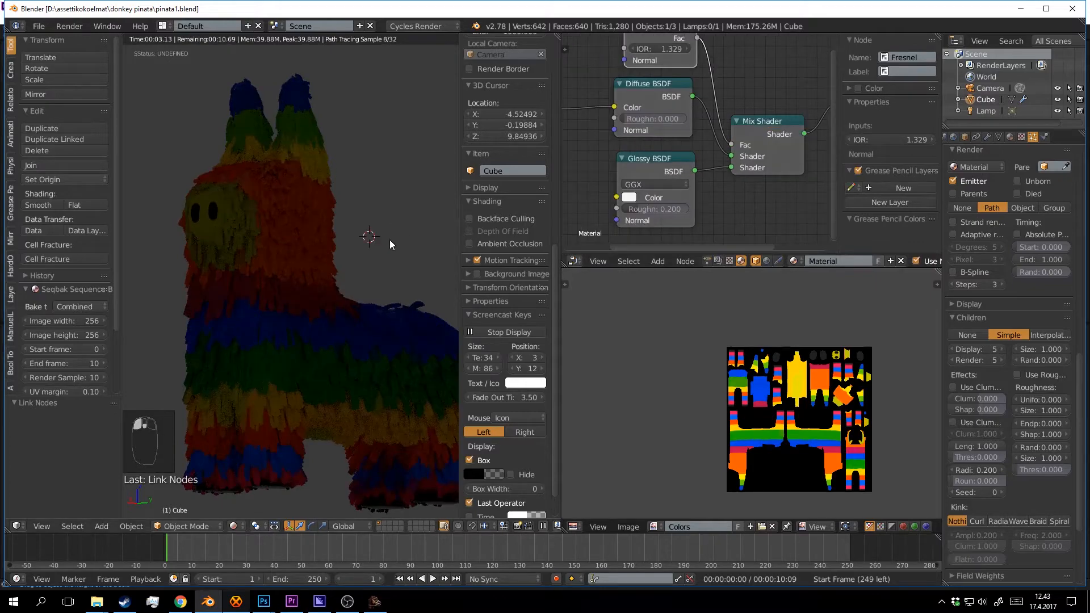
pyautogui.moveTo(390, 239)
pyautogui.mouseDown(button='middle')
pyautogui.moveTo(326, 253)
pyautogui.moveTo(358, 284)
pyautogui.moveTo(364, 313)
pyautogui.moveTo(318, 250)
pyautogui.moveTo(263, 261)
pyautogui.moveTo(324, 266)
pyautogui.moveTo(334, 280)
pyautogui.moveTo(304, 272)
pyautogui.mouseUp(button='middle')
pyautogui.hotkey('ctrl', 's')
pyautogui.hotkey('shift', 'z')
pyautogui.click(360, 283)
# Deselect everything, place the 3D cursor at the donkey's back, and add a Sun lamp there.
pyautogui.scroll(-3, 360, 283)
pyautogui.scroll(1, 352, 284)
pyautogui.press('a')
pyautogui.click(326, 270)
pyautogui.hotkey('shift', 'a')
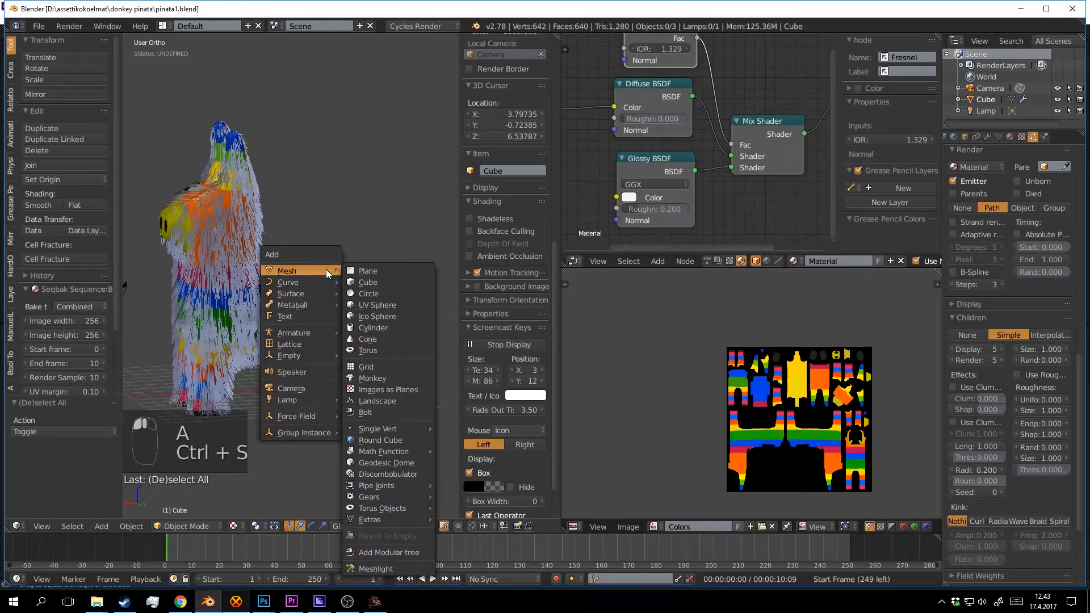
pyautogui.moveTo(312, 399)
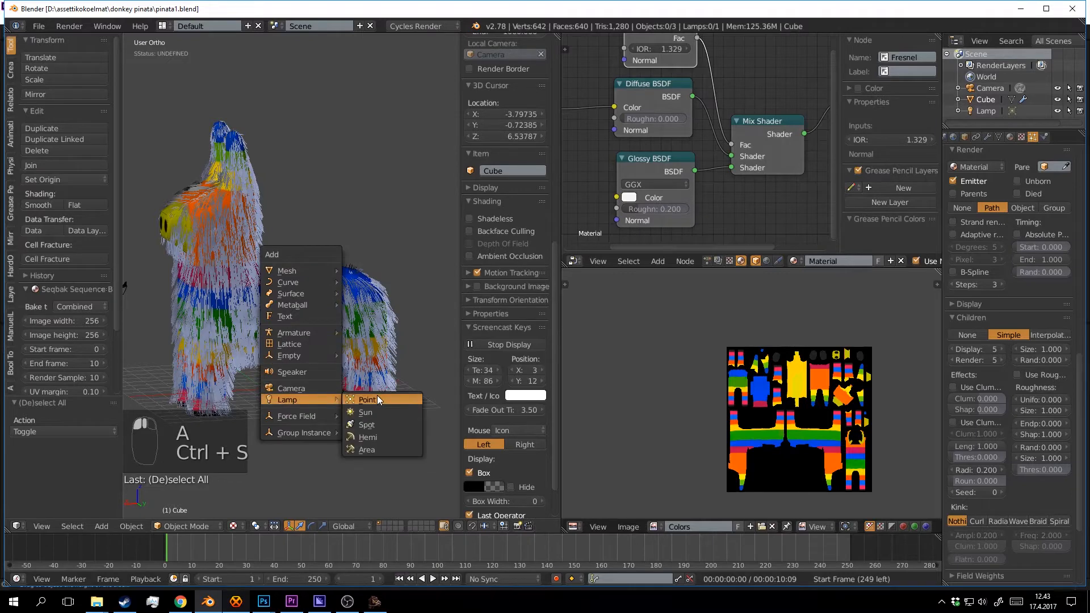
pyautogui.click(373, 415)
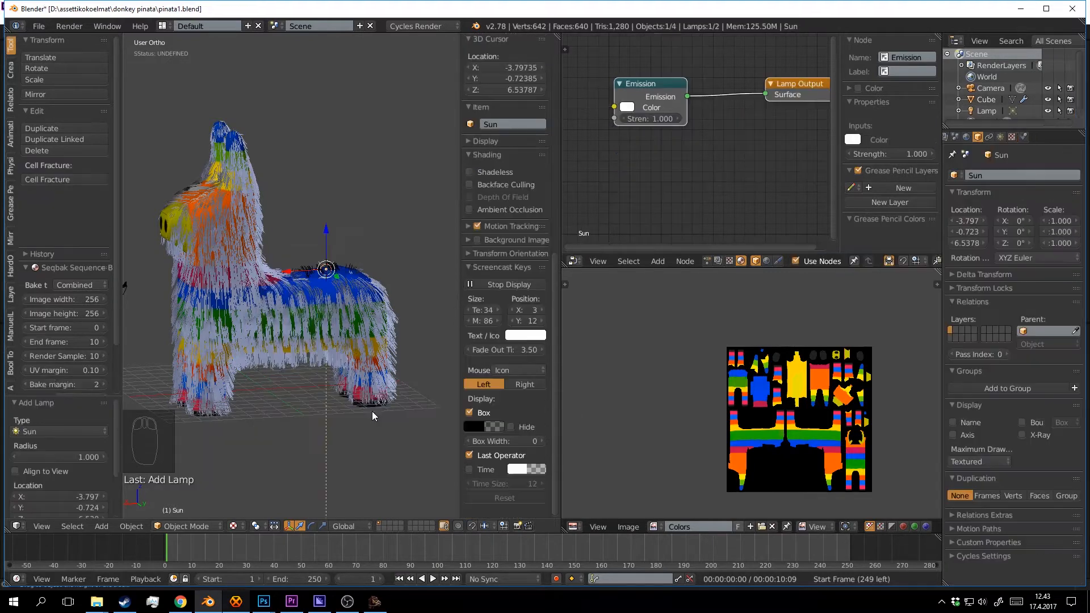
# Move the sun lamp above the donkey to about X -7.6, Y 3.5, Z 15.6 and tilt it about -23°, -10°, -12°.
pyautogui.press('g')
pyautogui.click(373, 258)
pyautogui.moveTo(373, 258); pyautogui.dragTo(442, 279, button='middle')
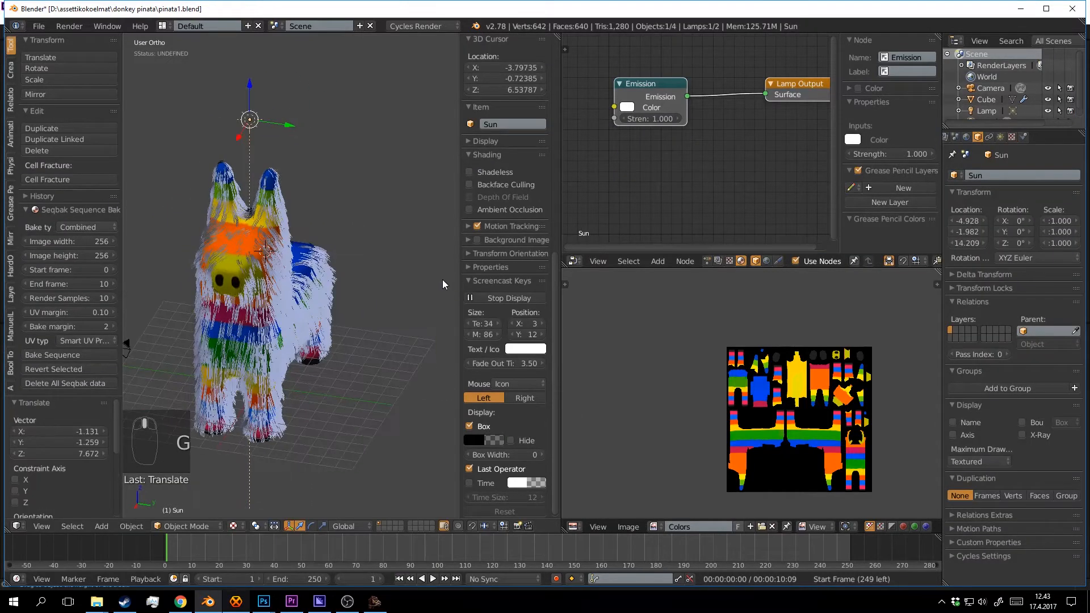
pyautogui.press('r')
pyautogui.click(330, 309)
pyautogui.moveTo(329, 309)
pyautogui.mouseDown(button='middle')
pyautogui.moveTo(369, 307)
pyautogui.moveTo(406, 286)
pyautogui.moveTo(398, 281)
pyautogui.mouseUp(button='middle')
pyautogui.press('g')
pyautogui.click(414, 288)
# Preview the sunlit donkey in rendered shading, save the file, and examine the paper fringe's shine from several sides.
pyautogui.hotkey('shift', 'z')
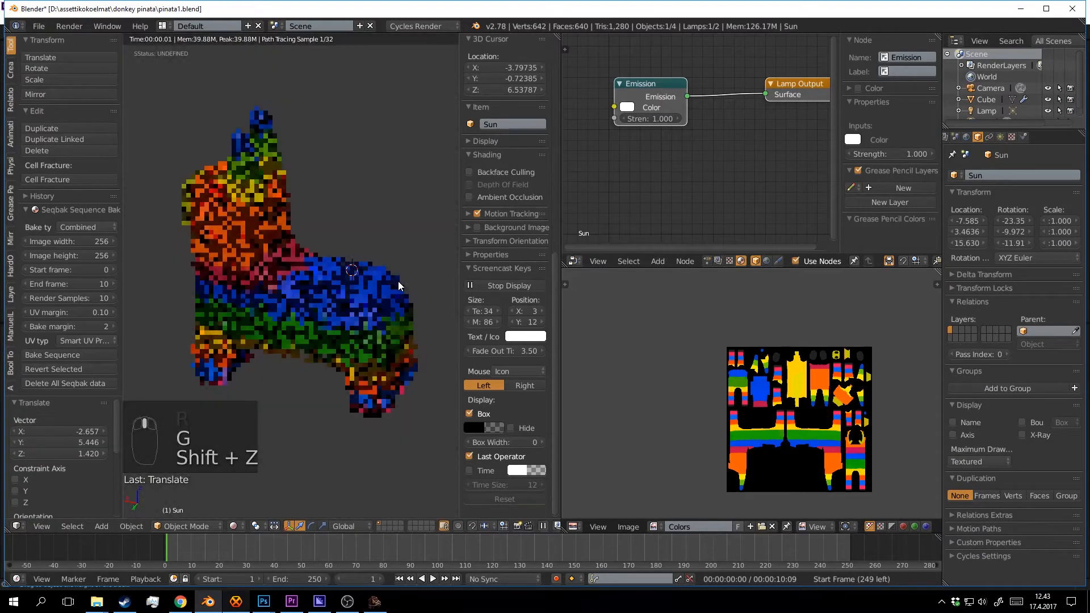
pyautogui.moveTo(377, 267); pyautogui.dragTo(331, 344, button='middle')
pyautogui.hotkey('ctrl', 's')
pyautogui.click(406, 281)
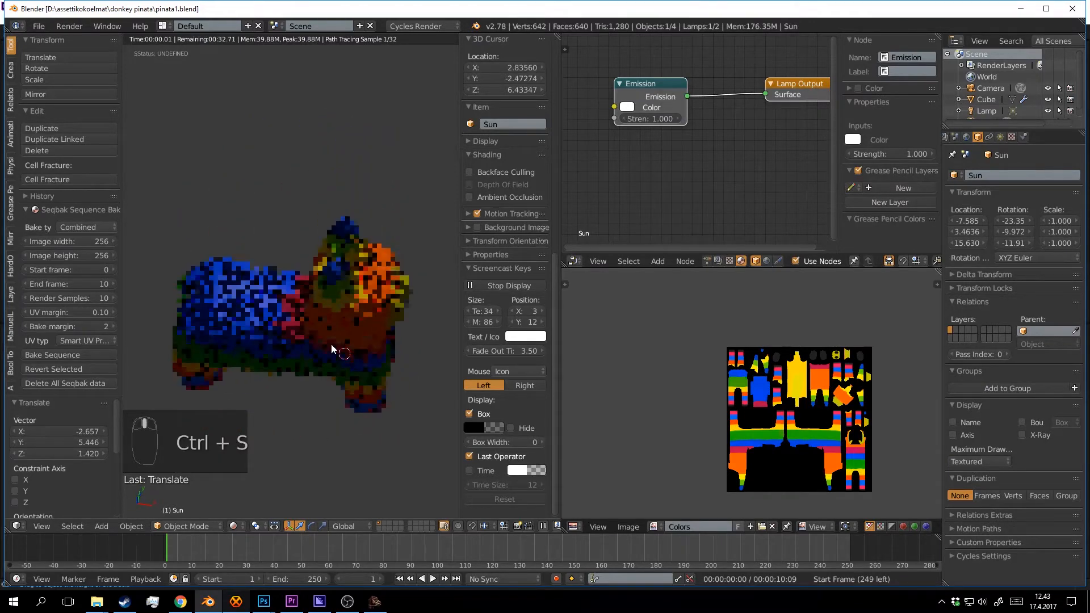
pyautogui.scroll(2, 332, 345)
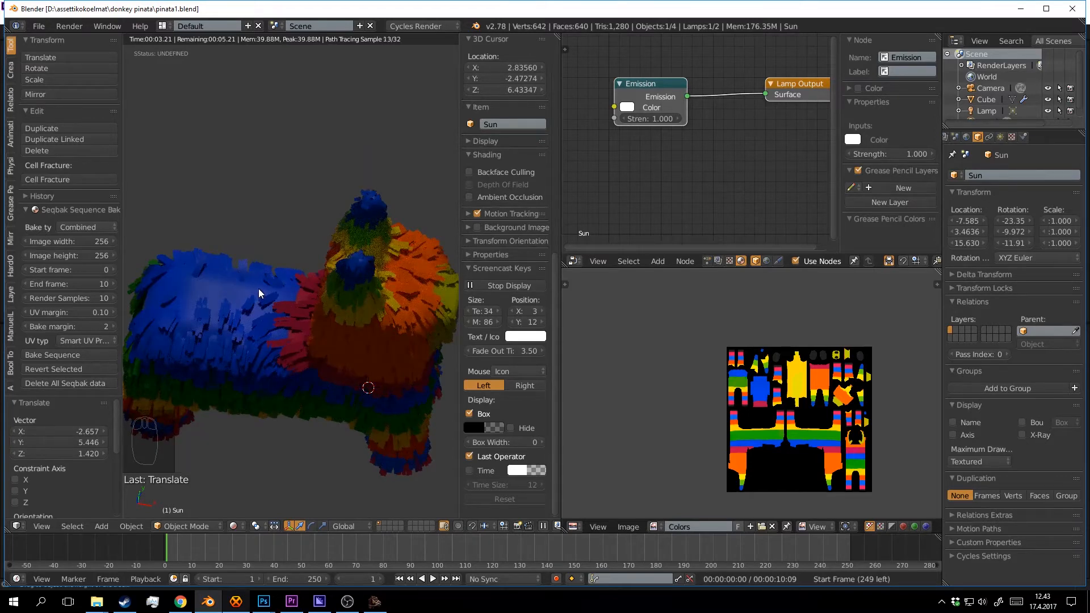
pyautogui.moveTo(259, 293); pyautogui.dragTo(335, 284, button='middle')
pyautogui.scroll(2, 335, 284)
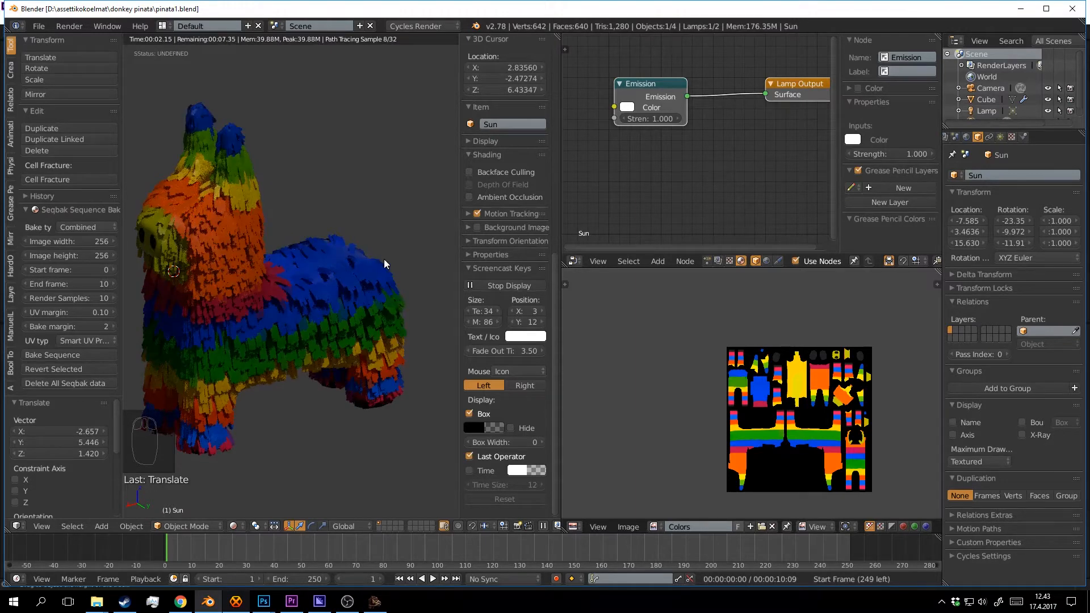
pyautogui.moveTo(401, 263); pyautogui.dragTo(390, 254, button='middle')
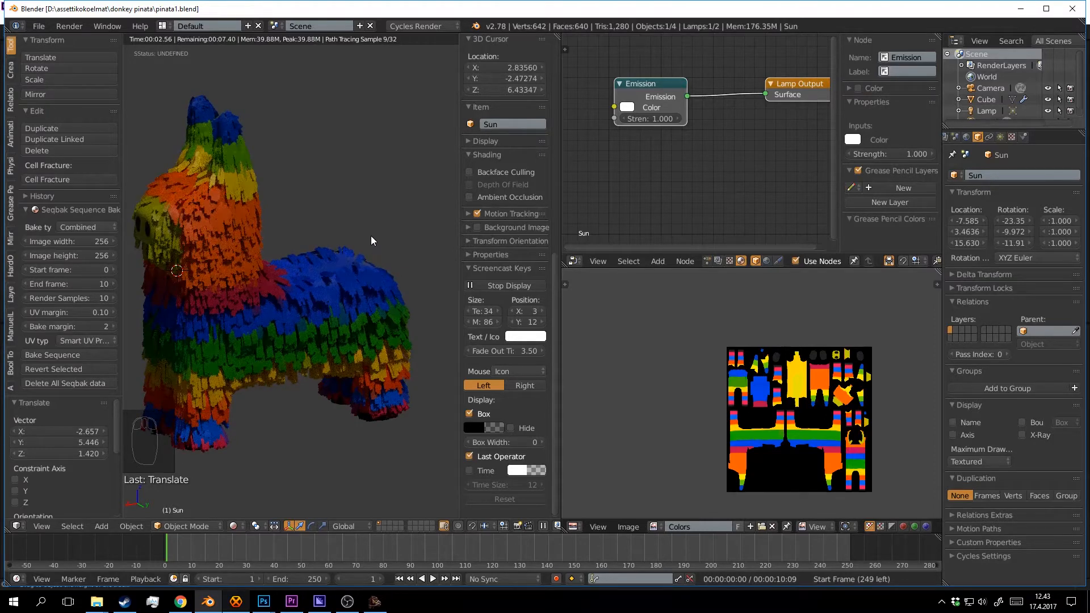
# Return to solid shading, save the file, and select the donkey to bring up its material nodes.
pyautogui.hotkey('shift', 'z')
pyautogui.hotkey('ctrl', 's')
pyautogui.click(370, 241)
pyautogui.rightClick(319, 271)
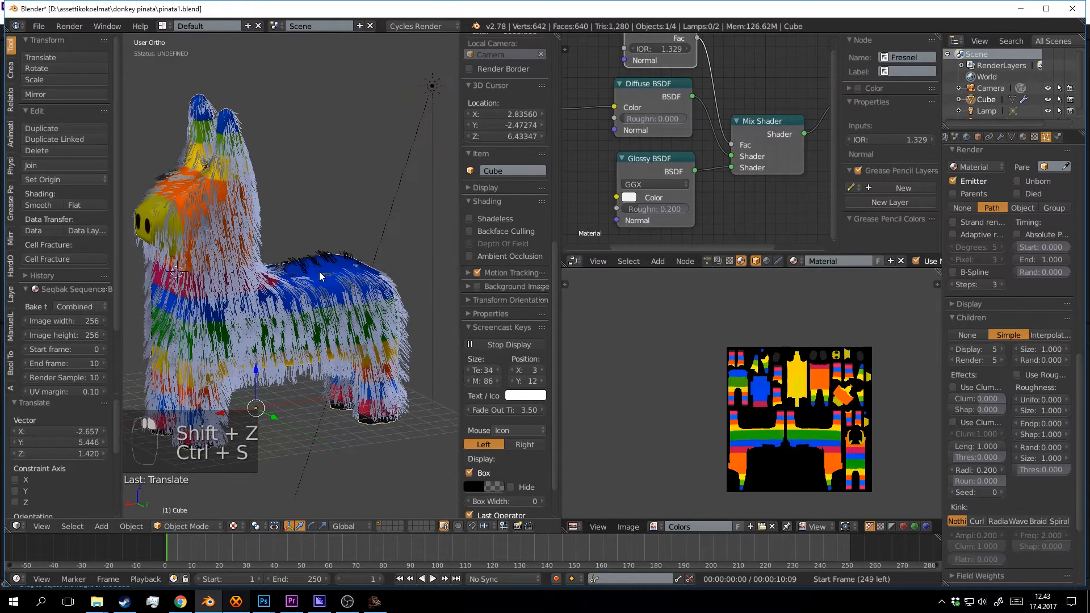
# Space the Image Texture, Diffuse BSDF and Glossy BSDF nodes farther away from the Mix Shader and save the file.
pyautogui.scroll(-3, 684, 137)
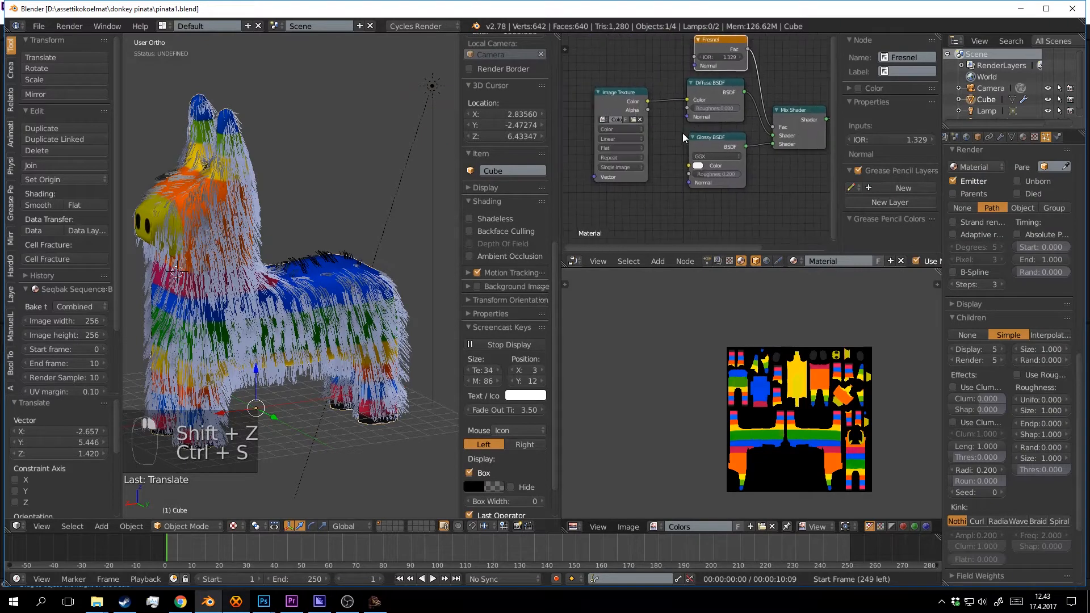
pyautogui.moveTo(620, 92); pyautogui.dragTo(599, 73)
pyautogui.moveTo(684, 79); pyautogui.dragTo(616, 106, button='middle')
pyautogui.moveTo(649, 108); pyautogui.dragTo(617, 111)
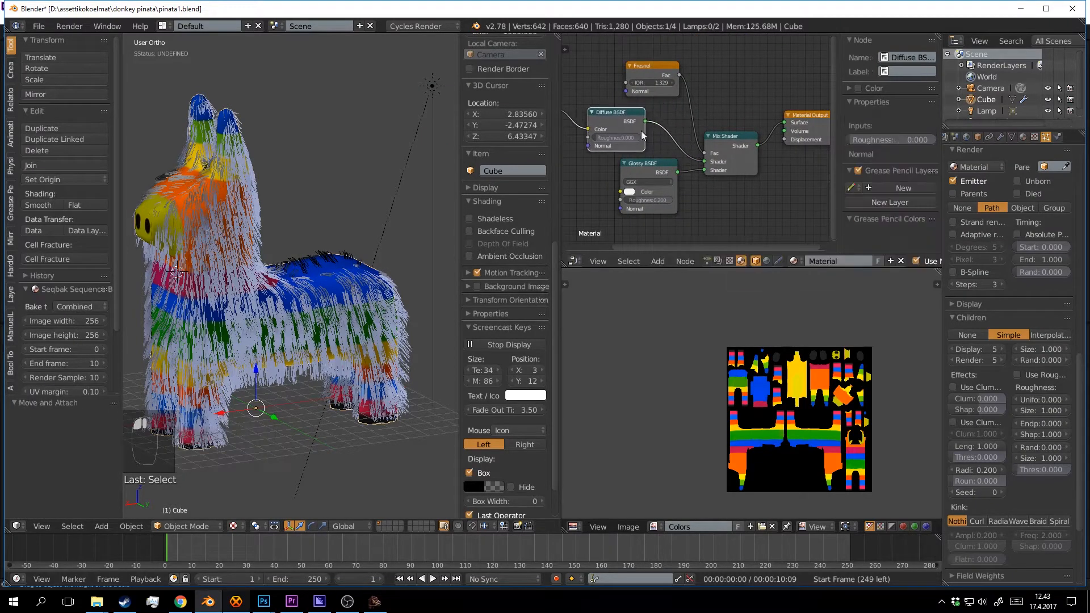
pyautogui.moveTo(646, 167); pyautogui.dragTo(600, 163)
pyautogui.moveTo(680, 170); pyautogui.dragTo(634, 166, button='middle')
pyautogui.hotkey('ctrl', 's')
pyautogui.click(635, 165)
# Raise the Mix Shader and Fresnel nodes to tidy the node layout and save the file.
pyautogui.moveTo(693, 137); pyautogui.dragTo(694, 99)
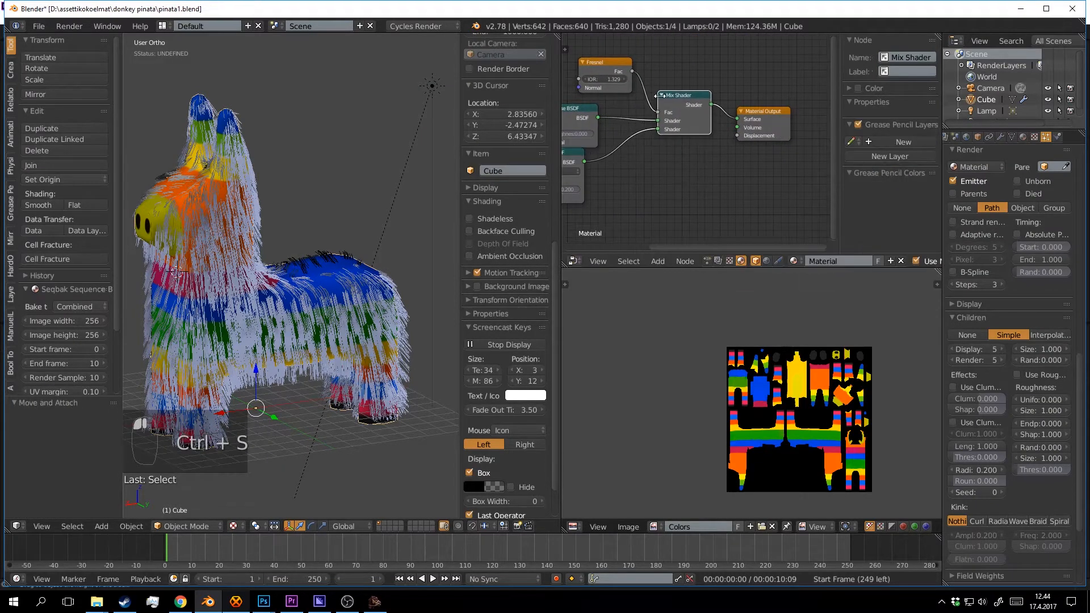
pyautogui.moveTo(657, 92); pyautogui.dragTo(671, 99, button='middle')
pyautogui.moveTo(626, 76); pyautogui.dragTo(602, 64)
pyautogui.moveTo(617, 123); pyautogui.dragTo(667, 107, button='middle')
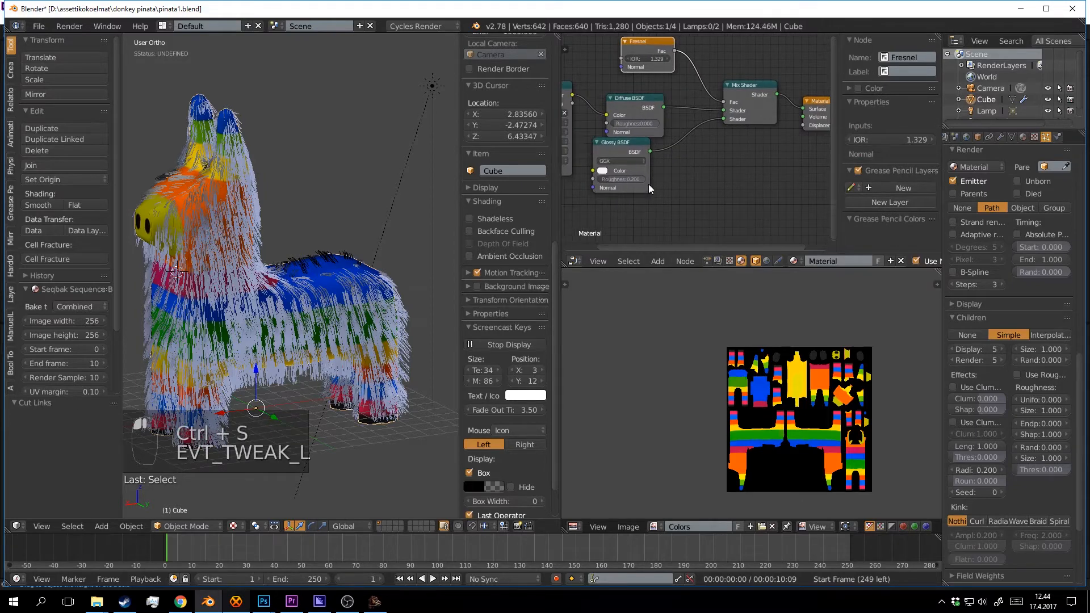
pyautogui.moveTo(649, 190); pyautogui.dragTo(676, 141, button='middle')
pyautogui.hotkey('ctrl', 's')
pyautogui.click(730, 154)
# Align the Glossy BSDF under the Diffuse BSDF, nudge the Mix Shader upward, and save the file.
pyautogui.moveTo(591, 125); pyautogui.dragTo(602, 128)
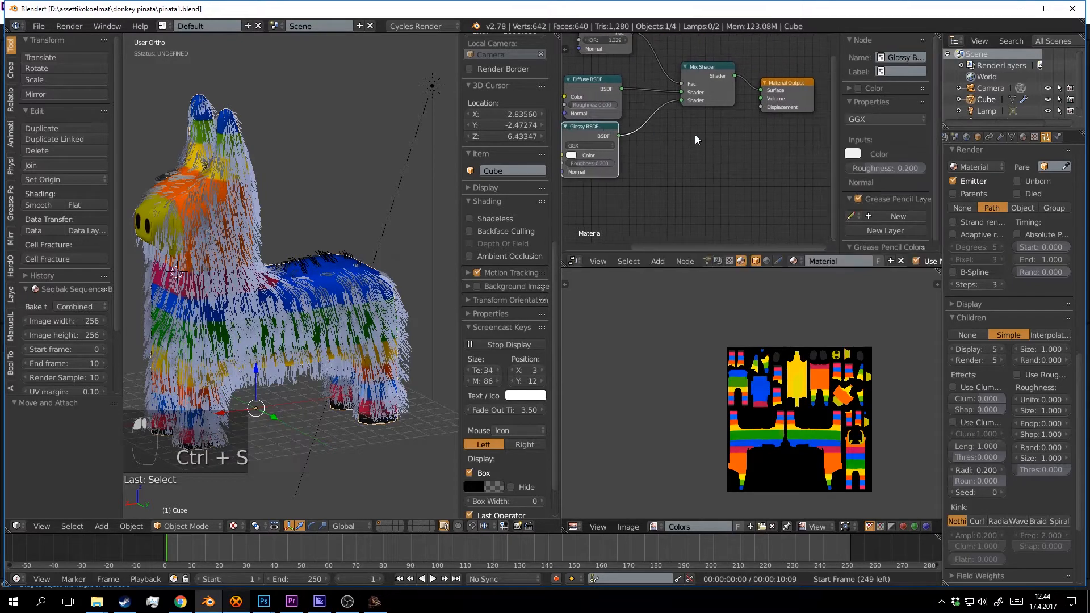
pyautogui.hotkey('ctrl', 's')
pyautogui.click(696, 135)
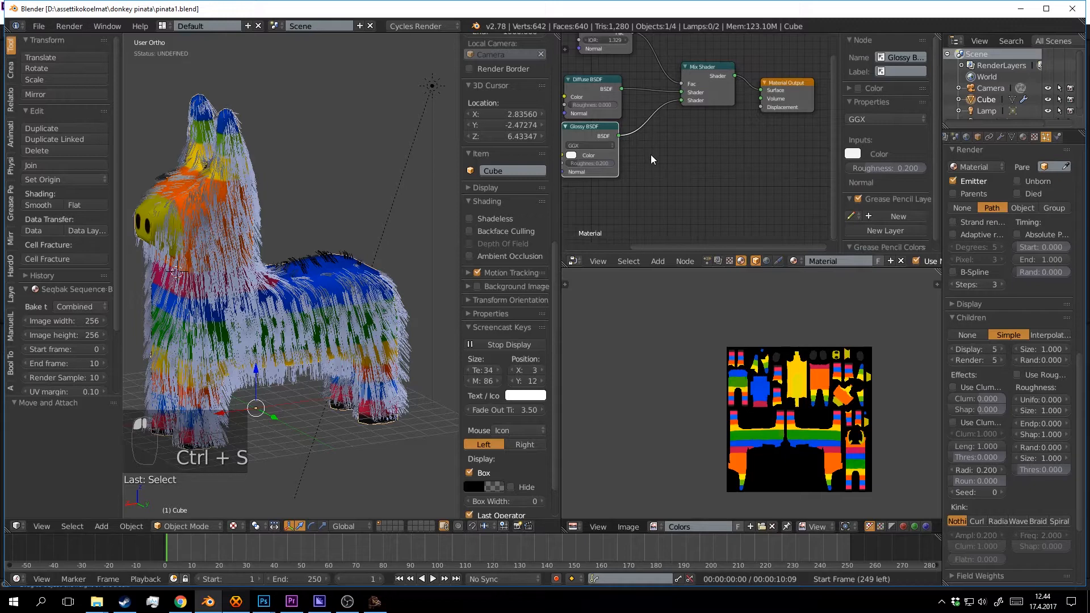
pyautogui.moveTo(663, 147); pyautogui.dragTo(707, 182, button='middle')
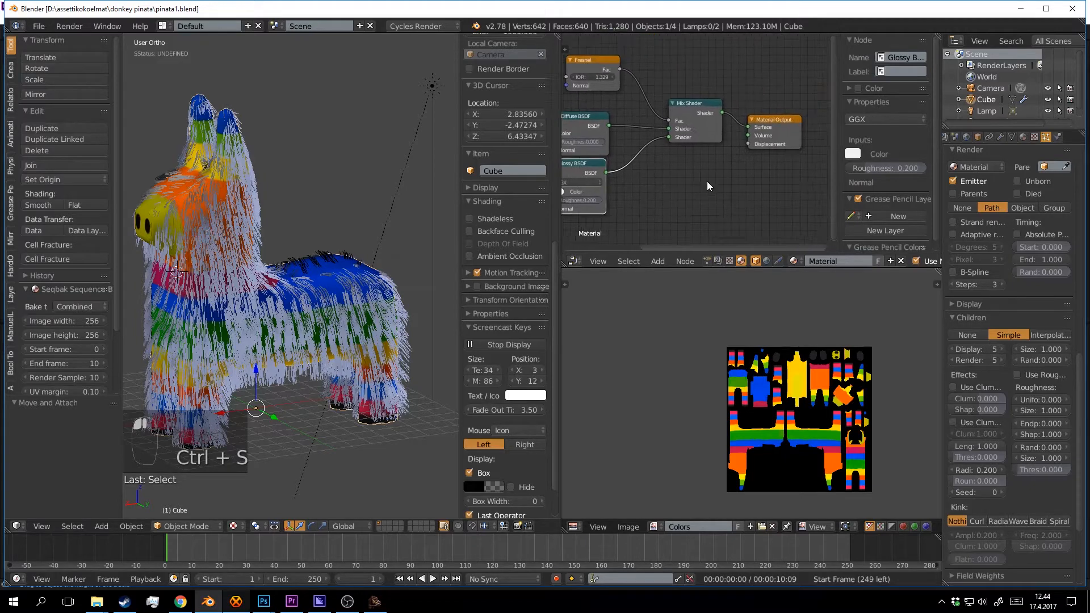
pyautogui.moveTo(689, 116); pyautogui.dragTo(690, 101)
pyautogui.hotkey('ctrl', 's')
pyautogui.click(688, 102)
# Move the Image Texture node farther away from the Diffuse BSDF node.
pyautogui.moveTo(632, 147); pyautogui.dragTo(791, 134, button='middle')
pyautogui.scroll(-4, 787, 132)
pyautogui.moveTo(688, 108); pyautogui.dragTo(655, 107)
pyautogui.moveTo(737, 118); pyautogui.dragTo(684, 104, button='middle')
pyautogui.scroll(1, 683, 111)
# Add a Bump node below the Image Texture node.
pyautogui.hotkey('shift', 'a')
pyautogui.click(676, 156)
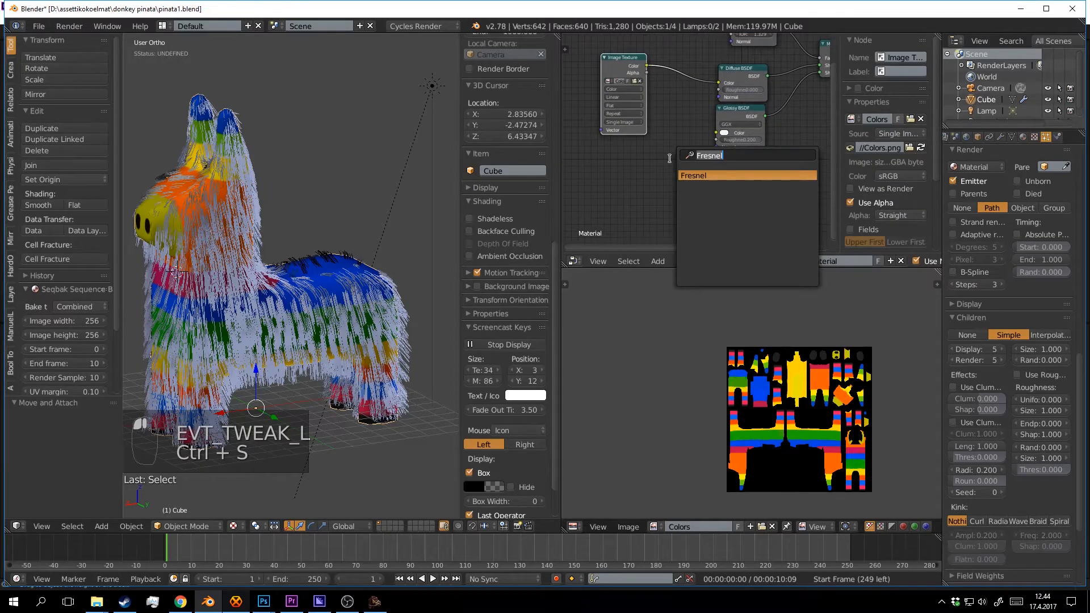
pyautogui.write('bum')
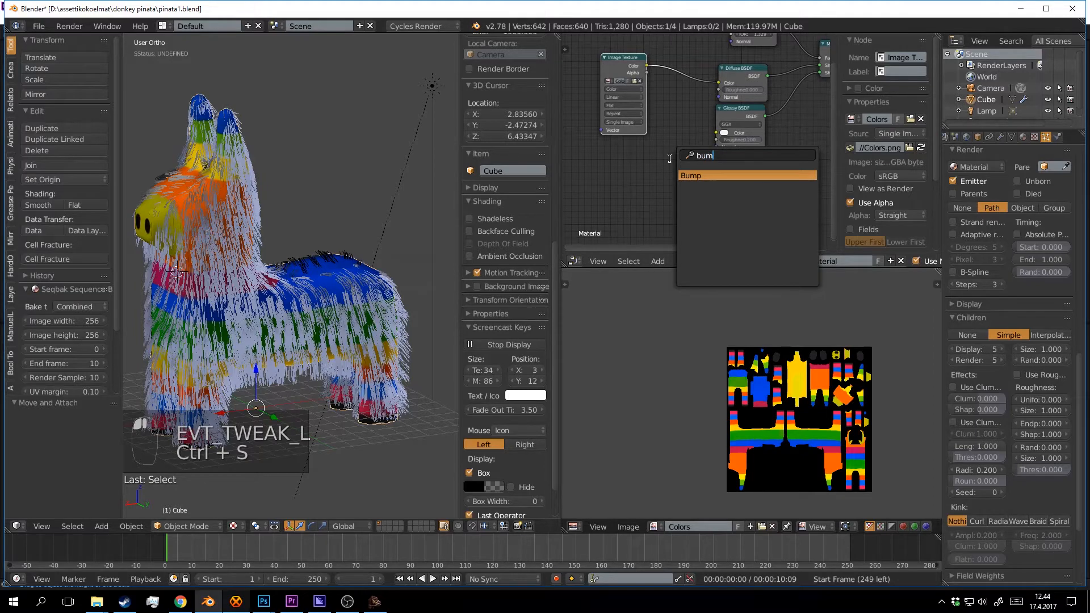
pyautogui.press('Return')
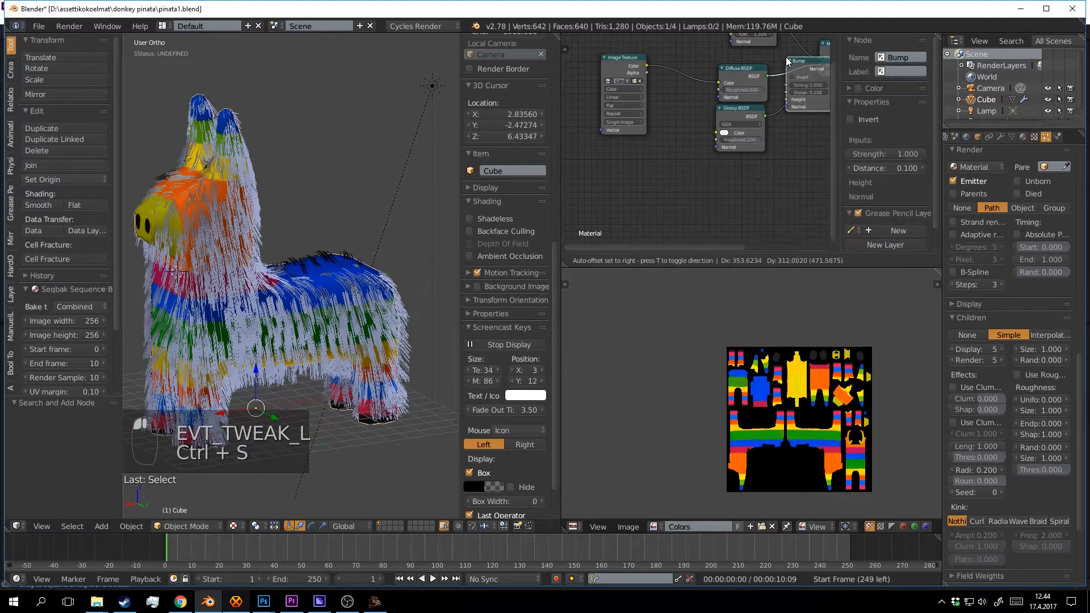
pyautogui.click(646, 175)
# Connect the Bump node's Normal output to the Normal inputs of both BSDF nodes and move Bump closer to them.
pyautogui.moveTo(647, 174); pyautogui.dragTo(718, 144)
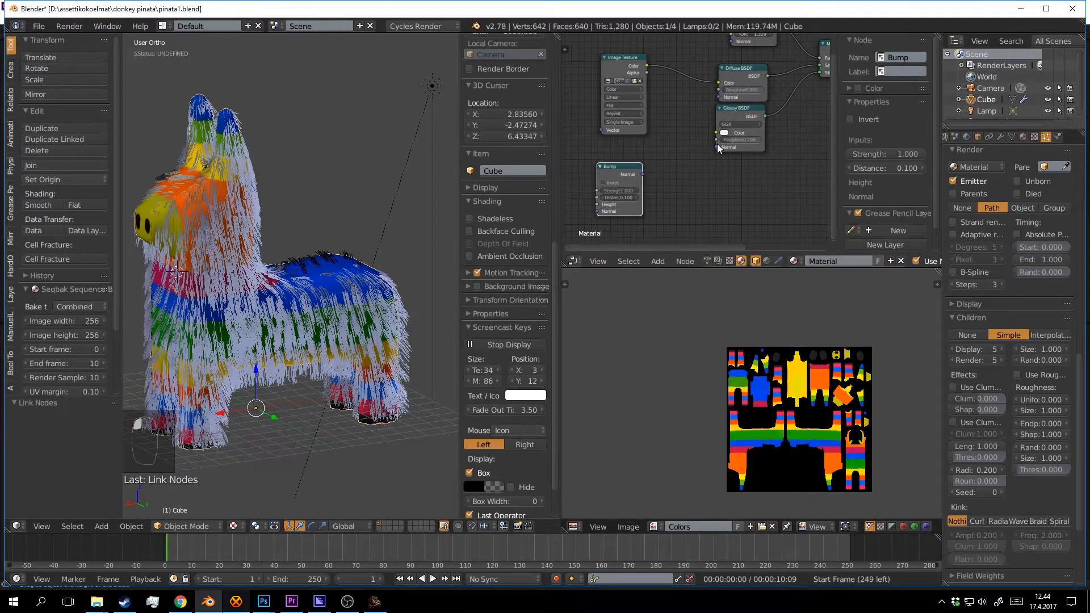
pyautogui.moveTo(643, 174); pyautogui.dragTo(717, 148)
pyautogui.moveTo(642, 175); pyautogui.dragTo(685, 138)
pyautogui.moveTo(719, 97); pyautogui.dragTo(719, 97)
pyautogui.moveTo(628, 165); pyautogui.dragTo(661, 153)
# Add a Noise Texture node before the Bump node and connect its Fac output to Bump's Height input.
pyautogui.moveTo(613, 168); pyautogui.dragTo(709, 123, button='middle')
pyautogui.hotkey('shift', 'a')
pyautogui.click(710, 117)
pyautogui.write('noise')
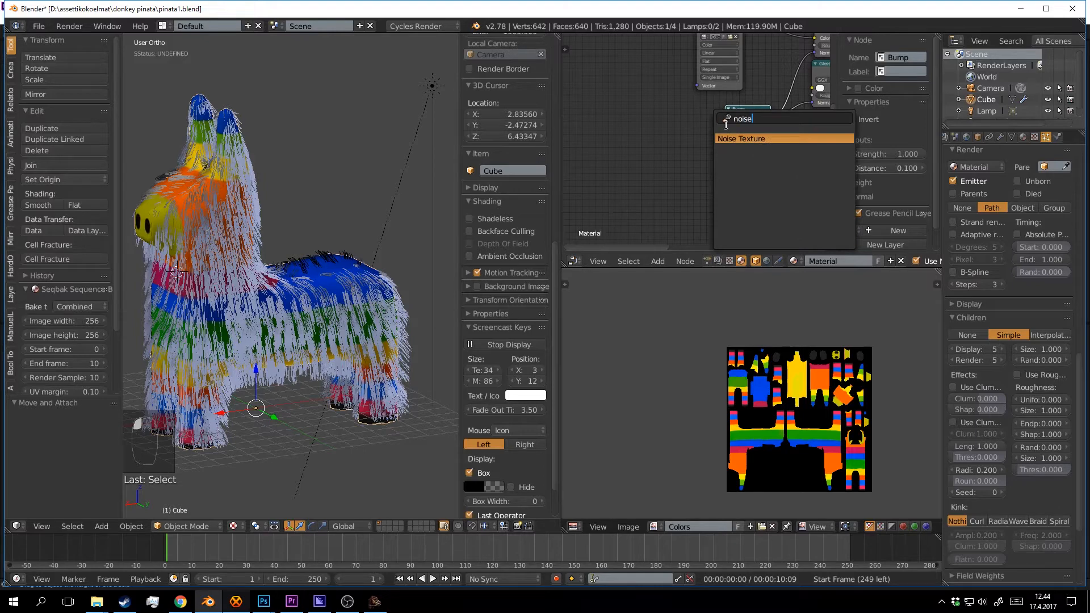
pyautogui.press('Return')
pyautogui.click(601, 120)
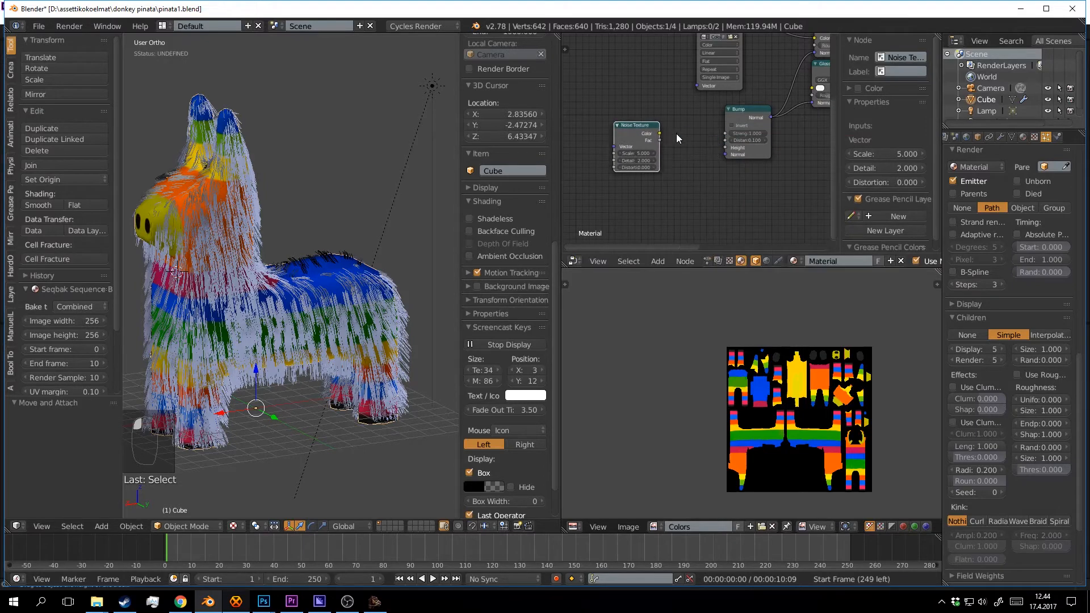
pyautogui.moveTo(659, 141); pyautogui.dragTo(727, 147)
pyautogui.scroll(1, 704, 167)
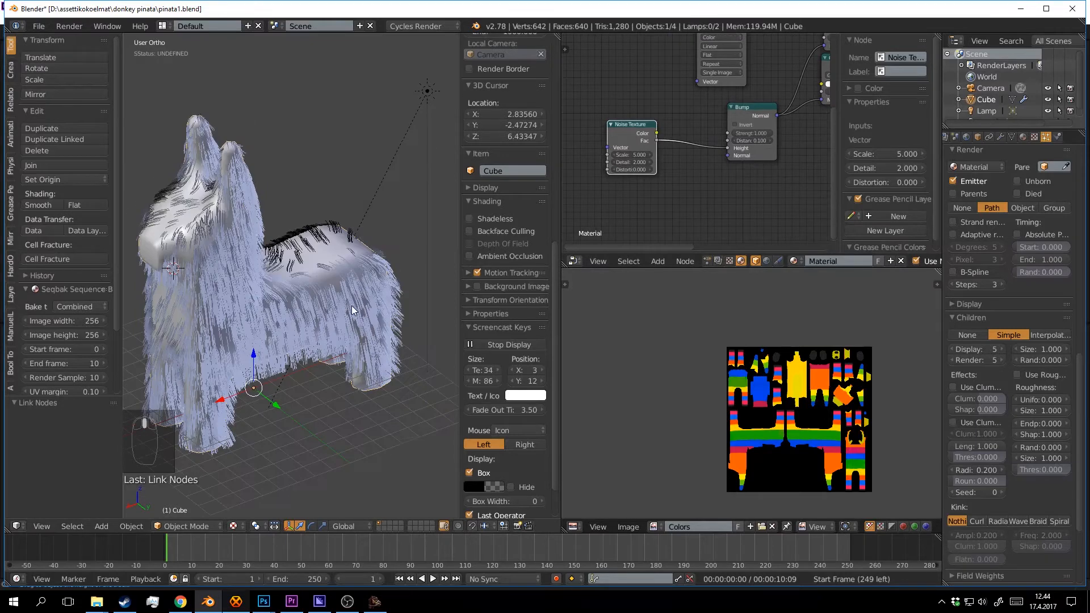
# Preview the bumped material in rendered shading and save the file.
pyautogui.hotkey('shift', 'z')
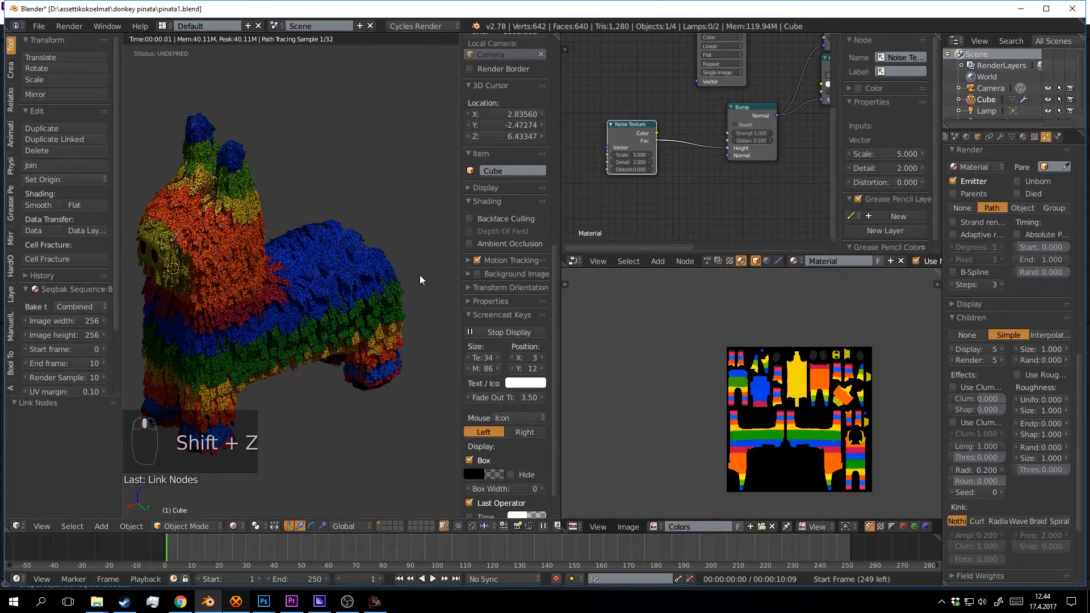
pyautogui.hotkey('ctrl', 's')
pyautogui.click(425, 280)
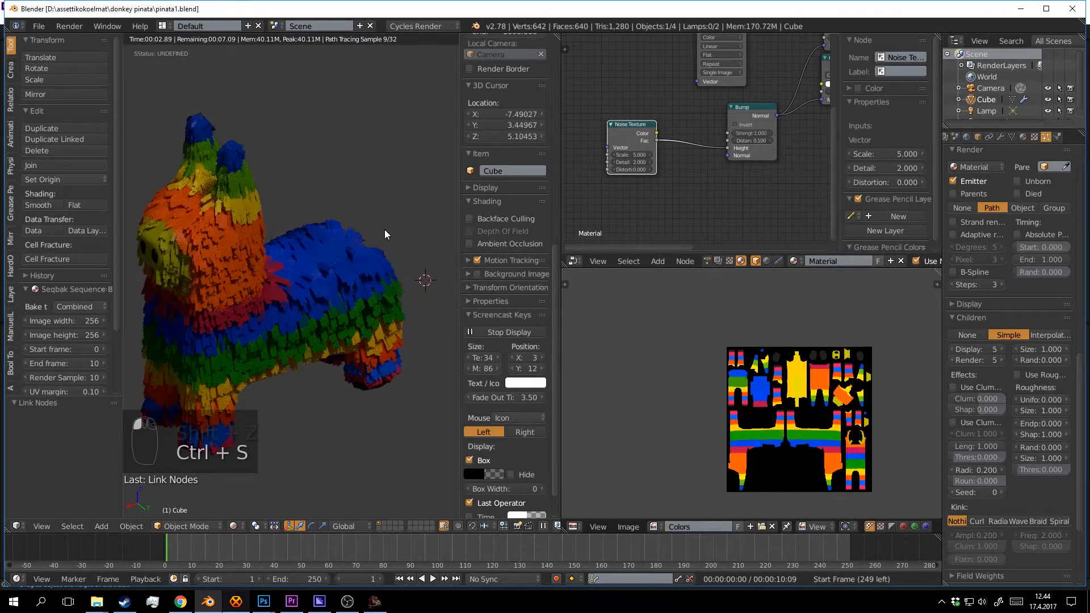
# Set the Noise Texture node's Scale to 5.03.
pyautogui.click(640, 154)
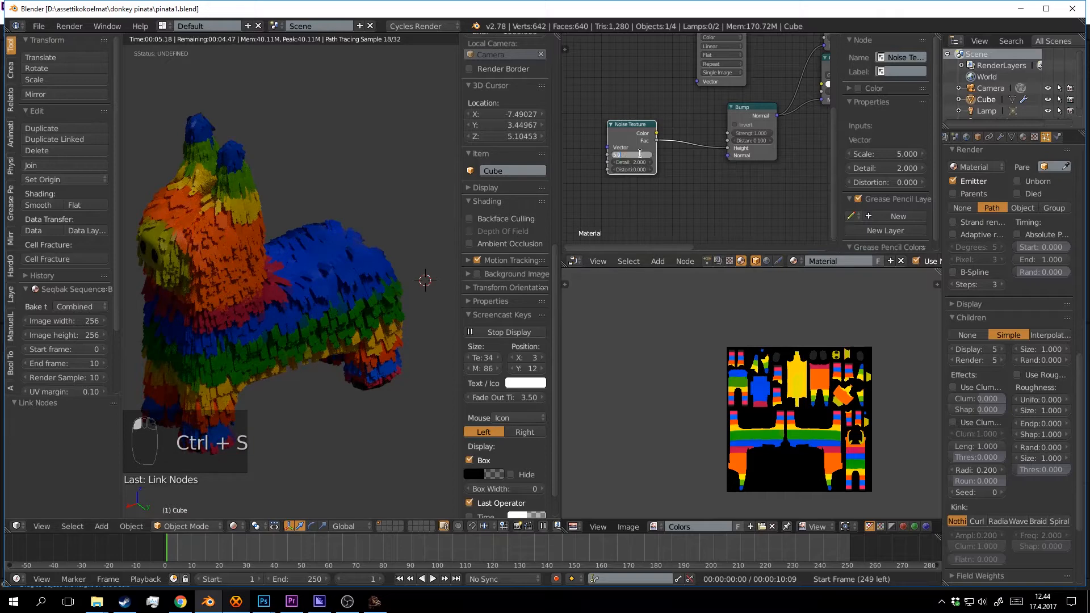
pyautogui.write('5.03')
pyautogui.press('Return')
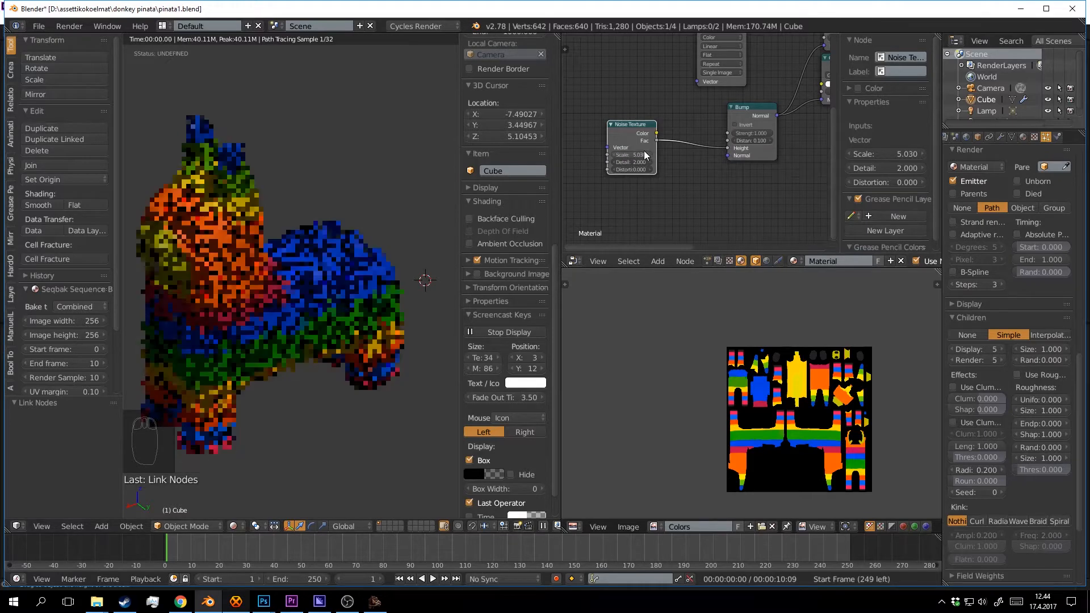
pyautogui.click(415, 225)
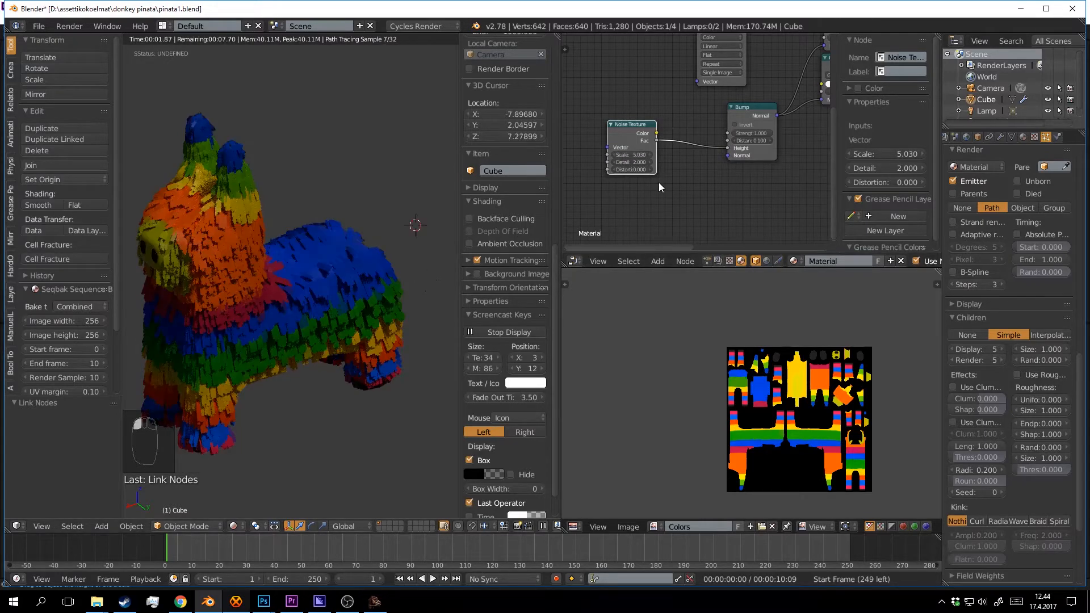
# Raise the Bump node's Distance to 37.3 and then higher, checking the fringe up close in the rendered preview.
pyautogui.moveTo(668, 190); pyautogui.dragTo(617, 160, button='middle')
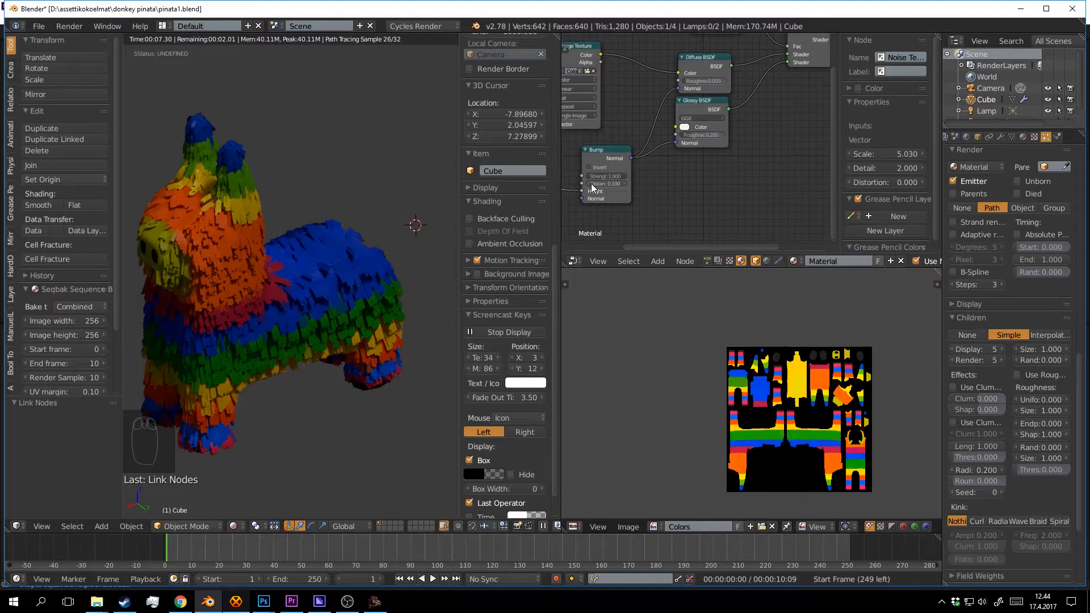
pyautogui.moveTo(622, 182)
pyautogui.mouseDown()
pyautogui.moveTo(648, 183)
pyautogui.moveTo(612, 195)
pyautogui.mouseUp()
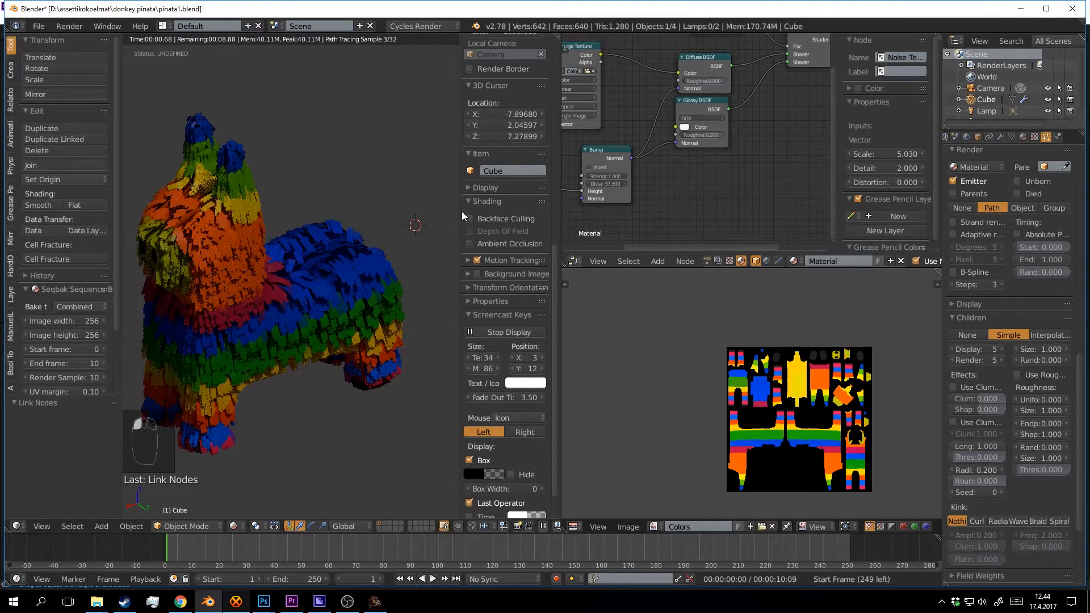
pyautogui.moveTo(437, 228)
pyautogui.mouseDown(button='middle')
pyautogui.moveTo(425, 236)
pyautogui.moveTo(424, 273)
pyautogui.moveTo(415, 186)
pyautogui.moveTo(368, 238)
pyautogui.mouseUp(button='middle')
pyautogui.scroll(2, 415, 243)
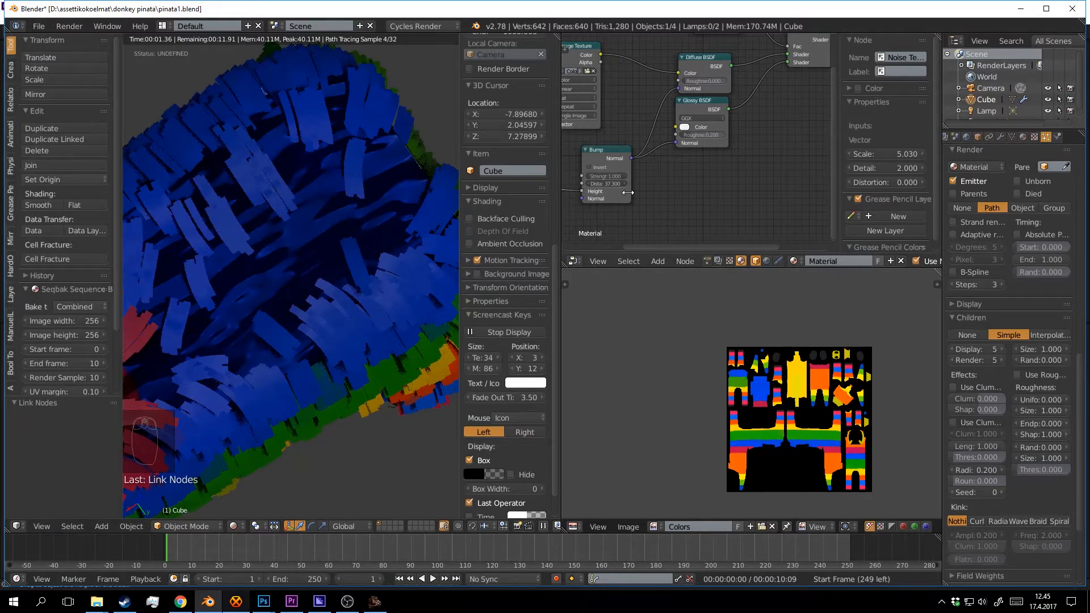
pyautogui.moveTo(603, 184); pyautogui.dragTo(602, 199)
# Add Texture Coordinate and Mapping nodes before the Noise Texture and connect the Object output to Mapping's Vector input.
pyautogui.keyDown('ctrl'); pyautogui.hscroll(-5, 663, 162); pyautogui.keyUp('ctrl')
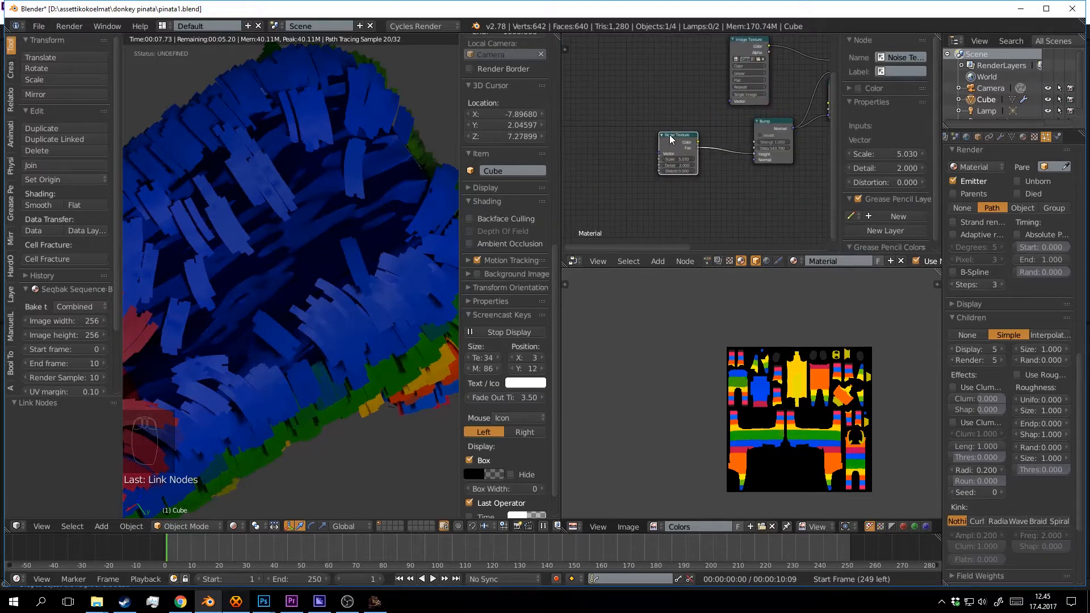
pyautogui.hotkey('ctrl', 't')
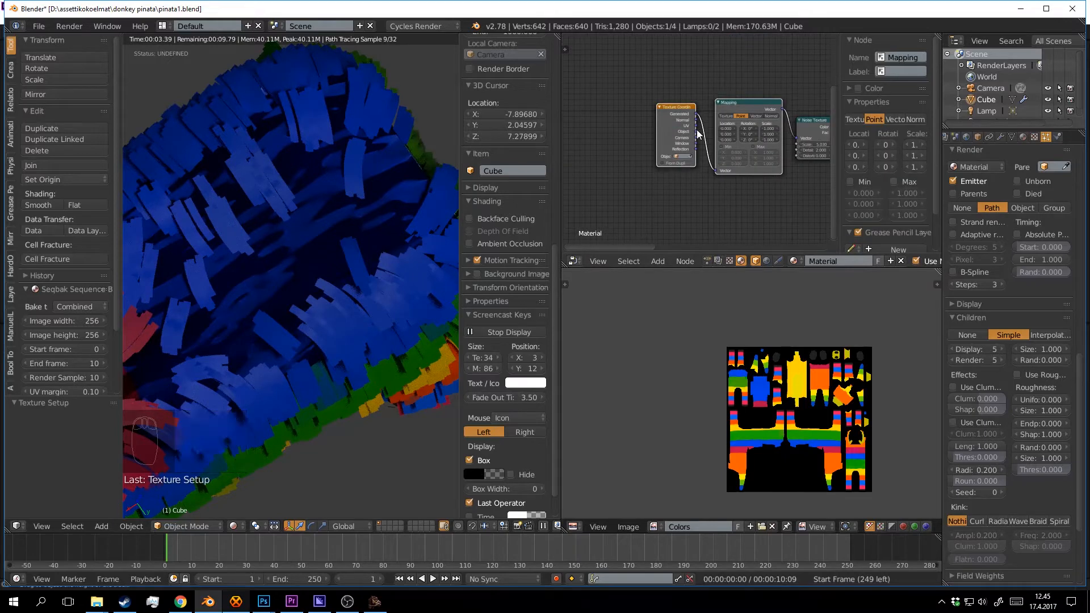
pyautogui.moveTo(696, 132); pyautogui.dragTo(718, 168)
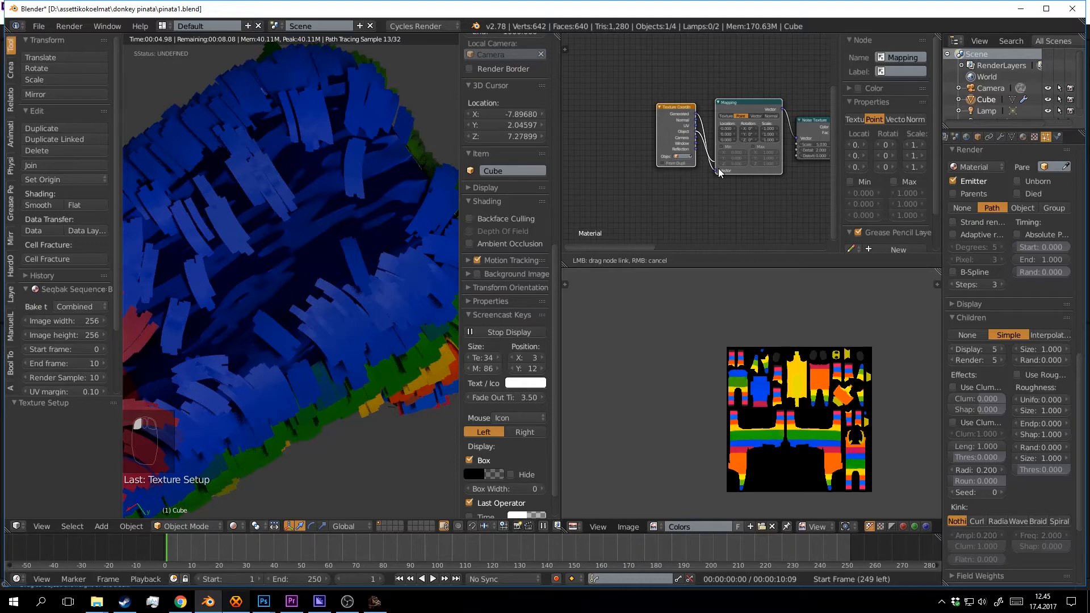
pyautogui.moveTo(718, 168); pyautogui.dragTo(718, 168)
# Deselect everything in solid shading, save over pinata1.blend, and return the viewport to rendered shading.
pyautogui.hotkey('shift', 'z')
pyautogui.moveTo(351, 216); pyautogui.dragTo(353, 189, button='middle')
pyautogui.press('a')
pyautogui.hotkey('ctrl', 's')
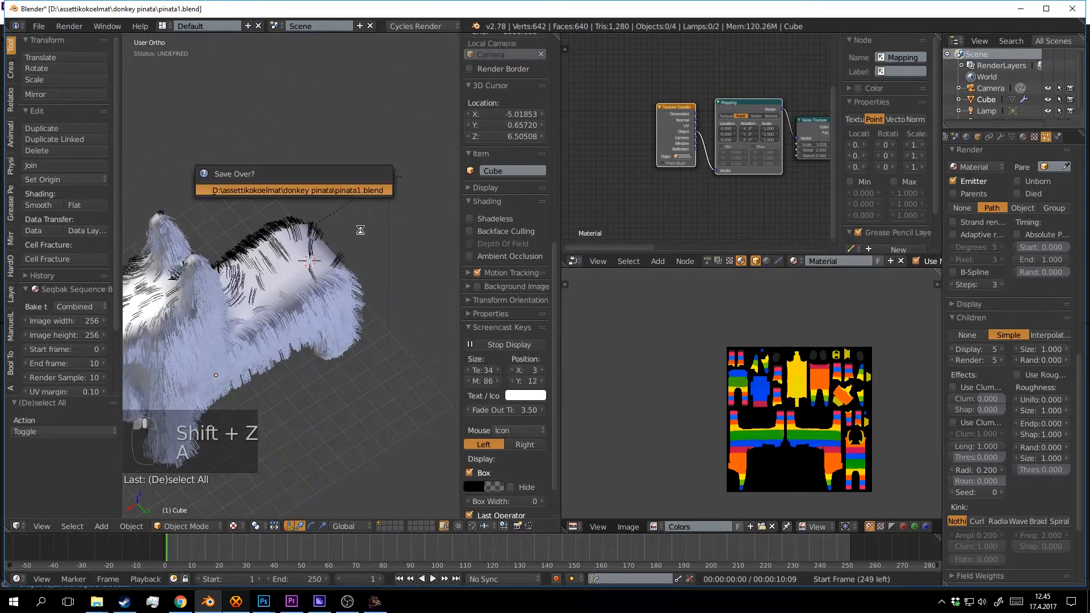
pyautogui.hotkey('shift', 'z')
# Set the Noise Texture node's Scale to 1 and save over pinata1.blend.
pyautogui.moveTo(717, 198); pyautogui.dragTo(704, 139, button='middle')
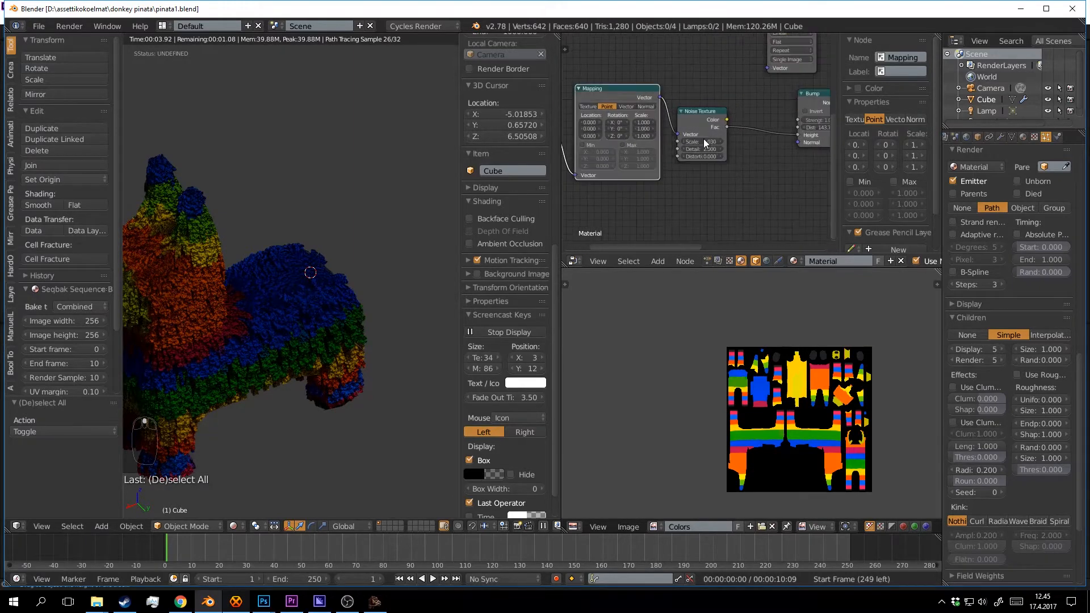
pyautogui.click(703, 140)
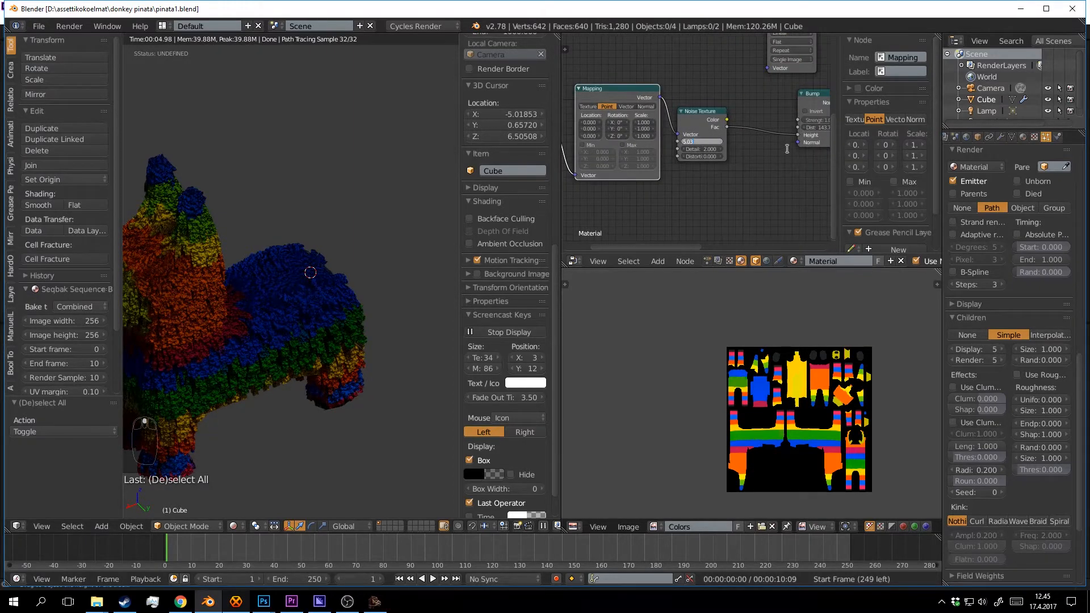
pyautogui.write('1')
pyautogui.press('Return')
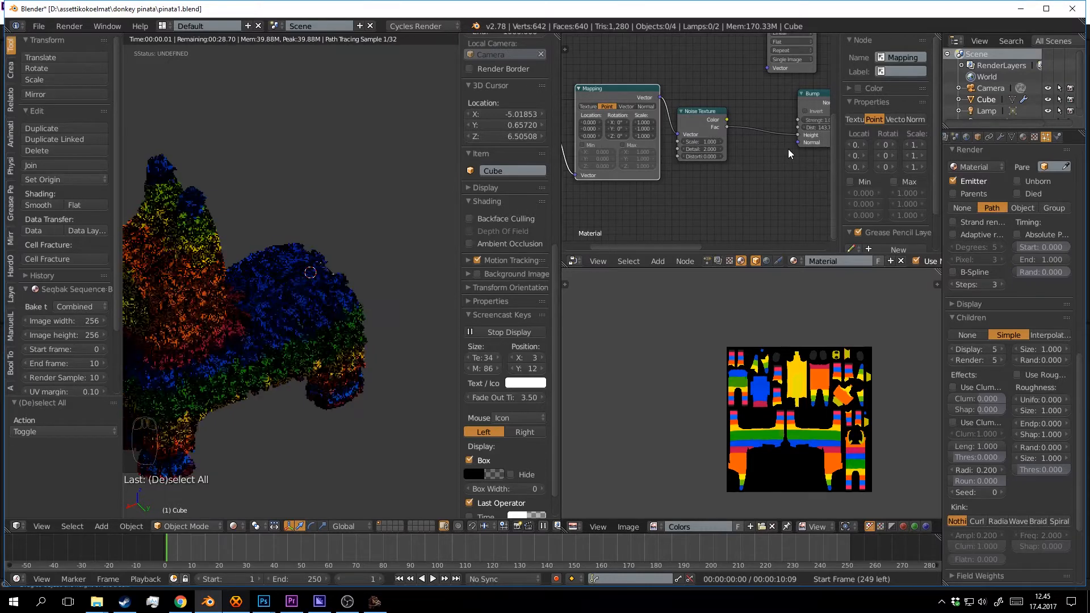
pyautogui.hotkey('ctrl', 's')
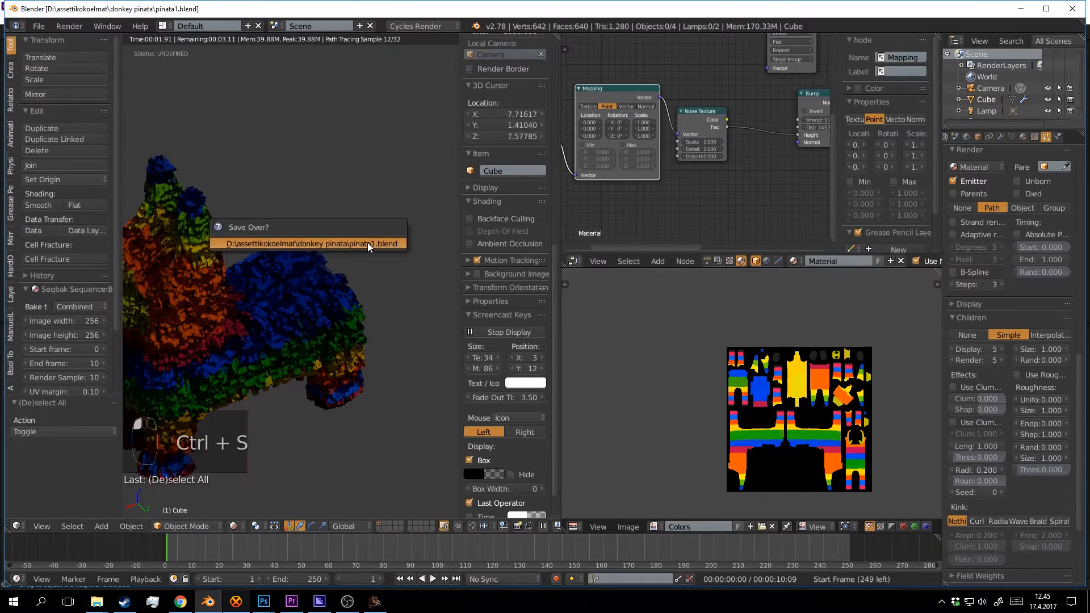
pyautogui.click(367, 243)
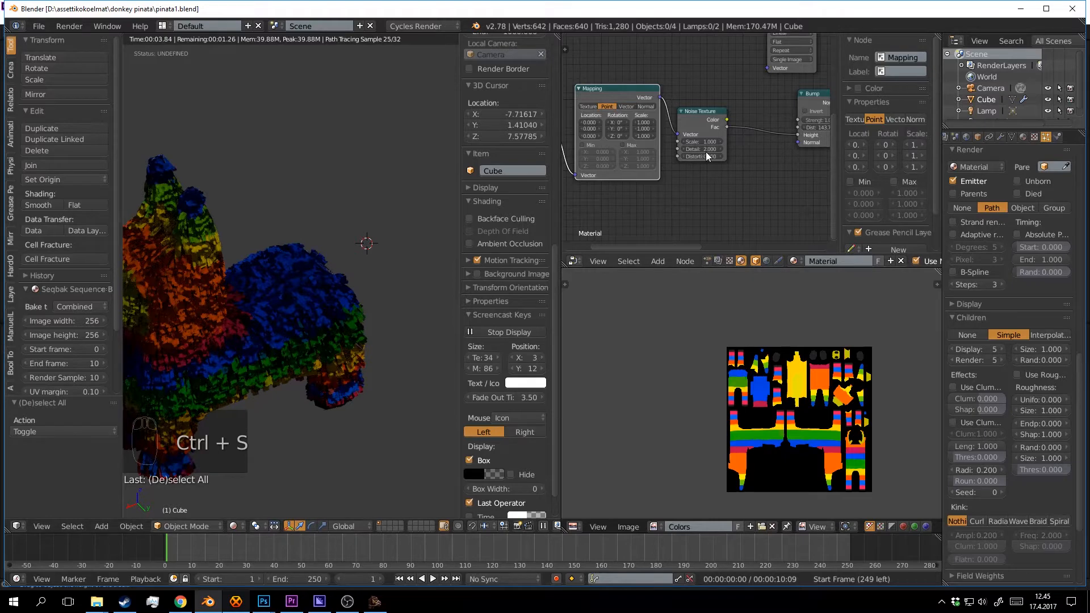
# Raise the Noise Texture node's Detail to 16 and save the file.
pyautogui.moveTo(705, 152); pyautogui.dragTo(758, 173)
pyautogui.hotkey('ctrl', 's')
pyautogui.click(744, 174)
# Lower the Bump node's Distance to 0.8 while watching the rendered preview, and save the file.
pyautogui.moveTo(744, 175); pyautogui.dragTo(646, 190, button='middle')
pyautogui.moveTo(734, 143); pyautogui.dragTo(613, 143)
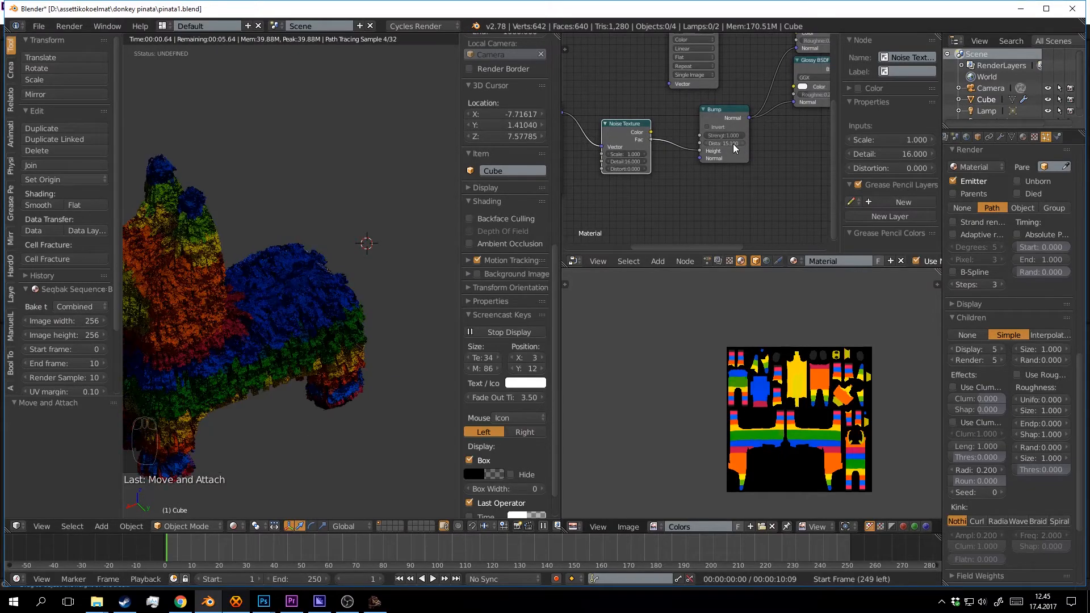
pyautogui.moveTo(734, 144)
pyautogui.mouseDown()
pyautogui.moveTo(704, 144)
pyautogui.moveTo(732, 144)
pyautogui.mouseUp()
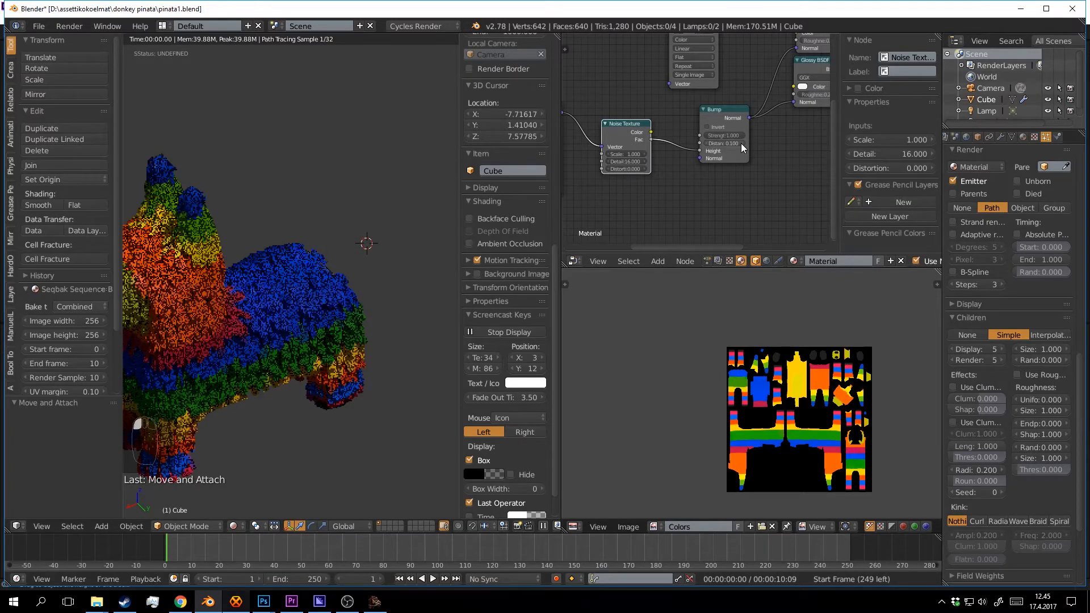
pyautogui.click(741, 143)
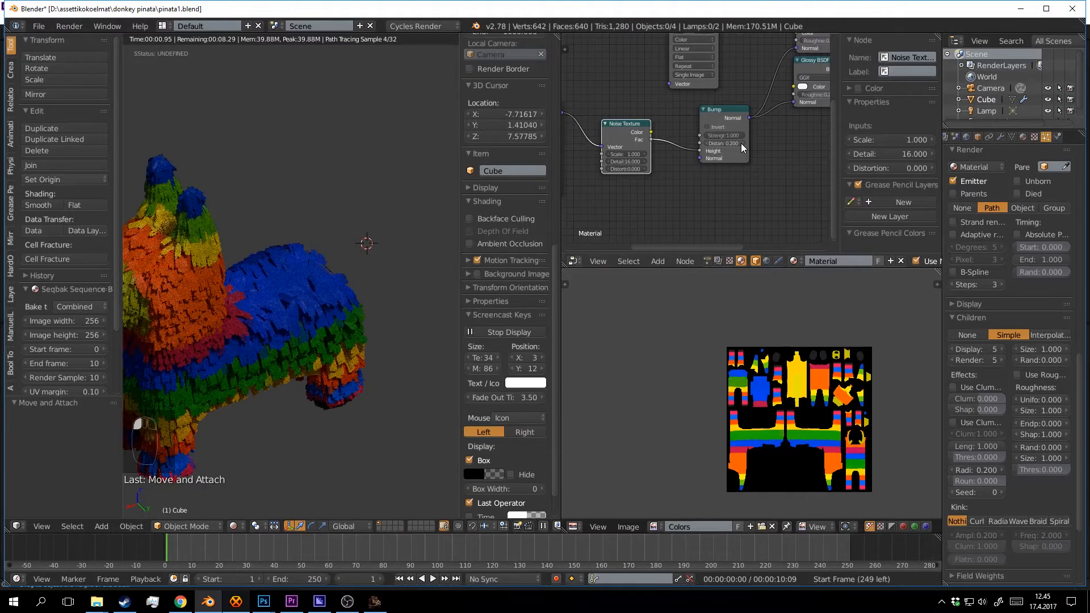
pyautogui.click(741, 143)
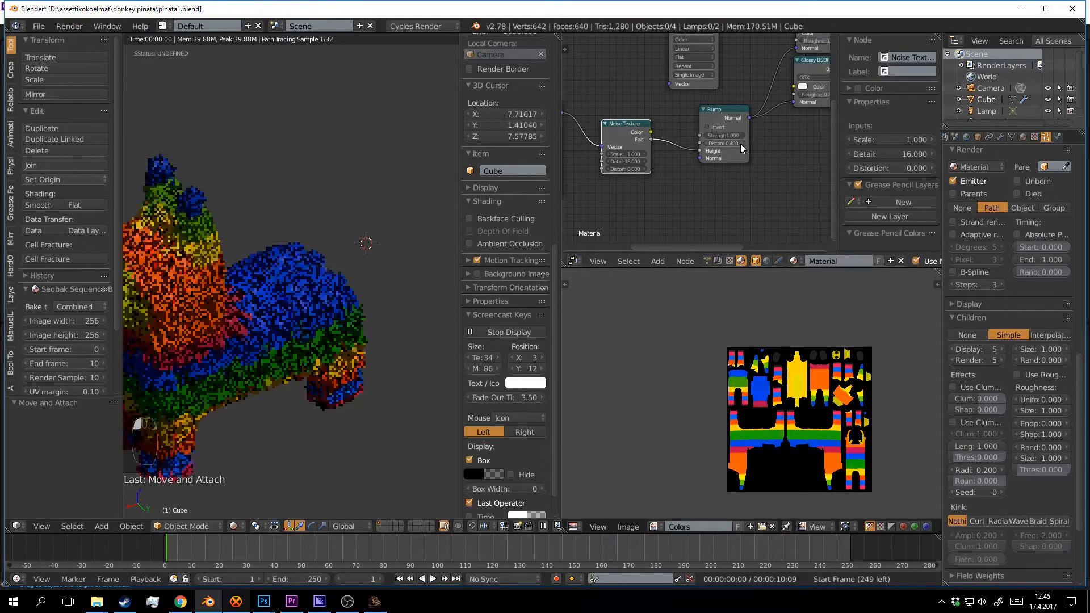
pyautogui.click(740, 144)
pyautogui.click(738, 144)
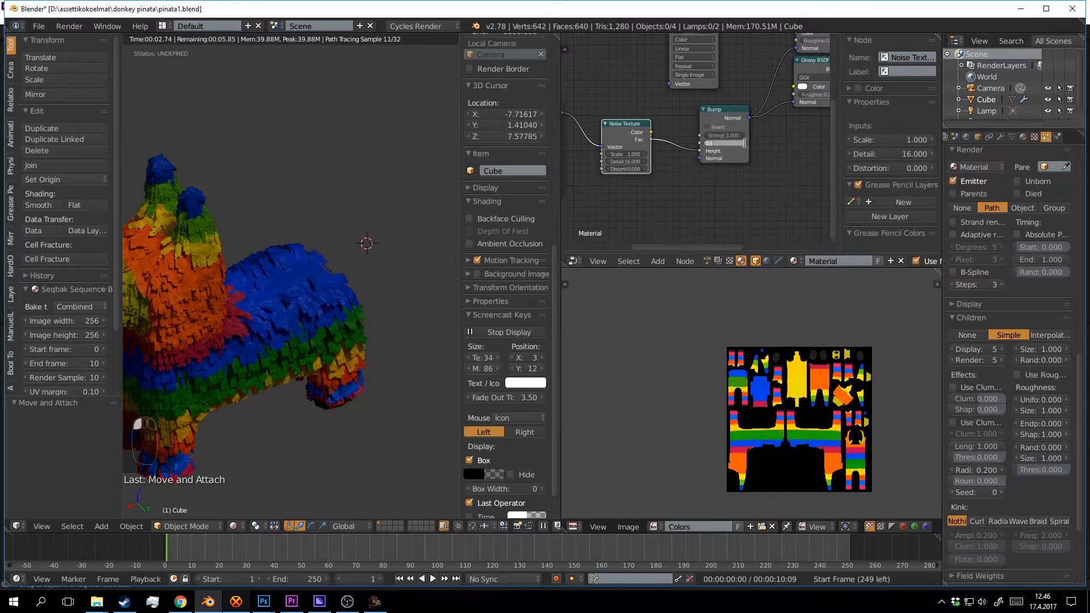
pyautogui.click(741, 143)
pyautogui.click(741, 143)
pyautogui.click(740, 144)
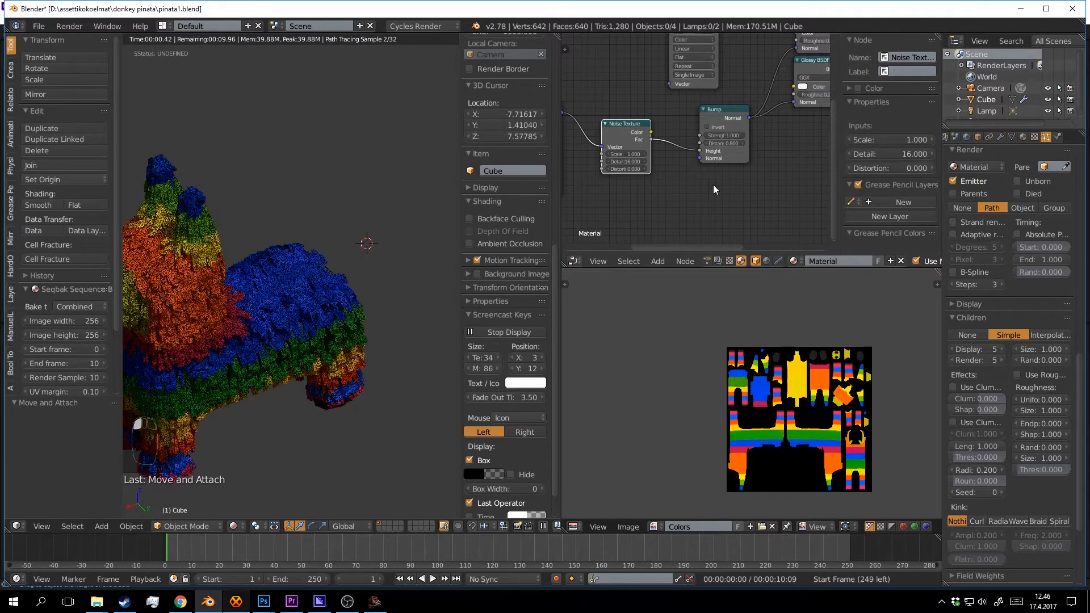
pyautogui.hotkey('ctrl', 's')
pyautogui.click(704, 192)
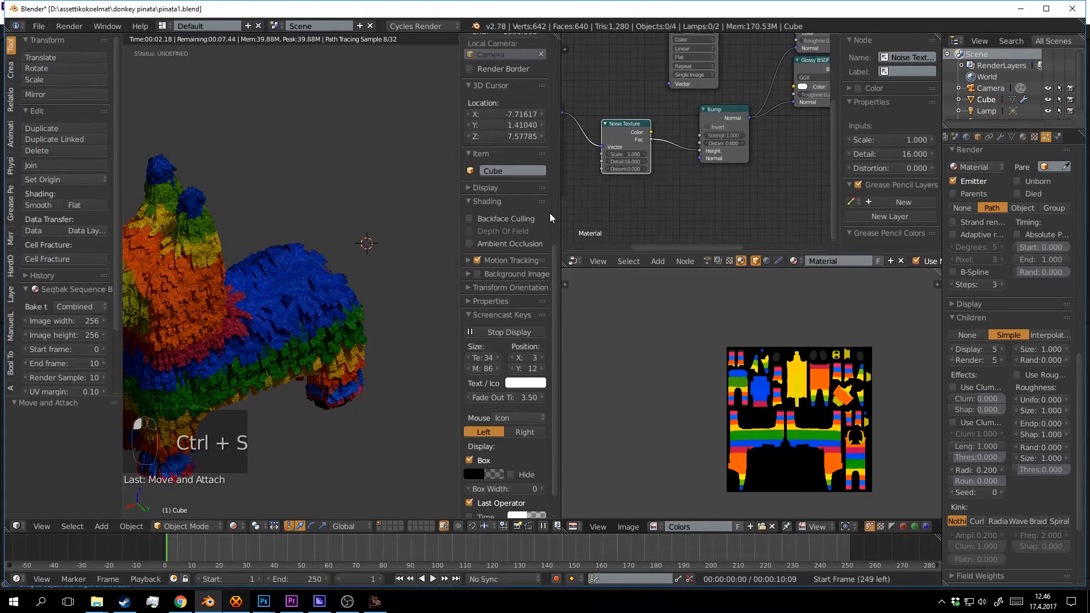
# Reduce the Bump node's Strength to 0.209 and save the file.
pyautogui.moveTo(736, 135); pyautogui.dragTo(709, 135)
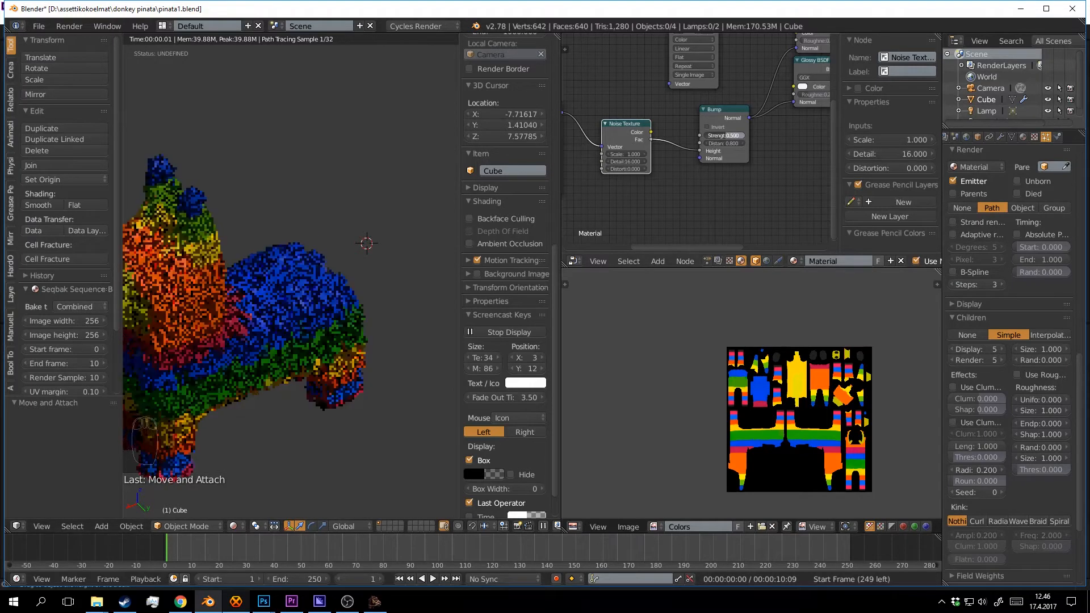
pyautogui.hotkey('ctrl', 's')
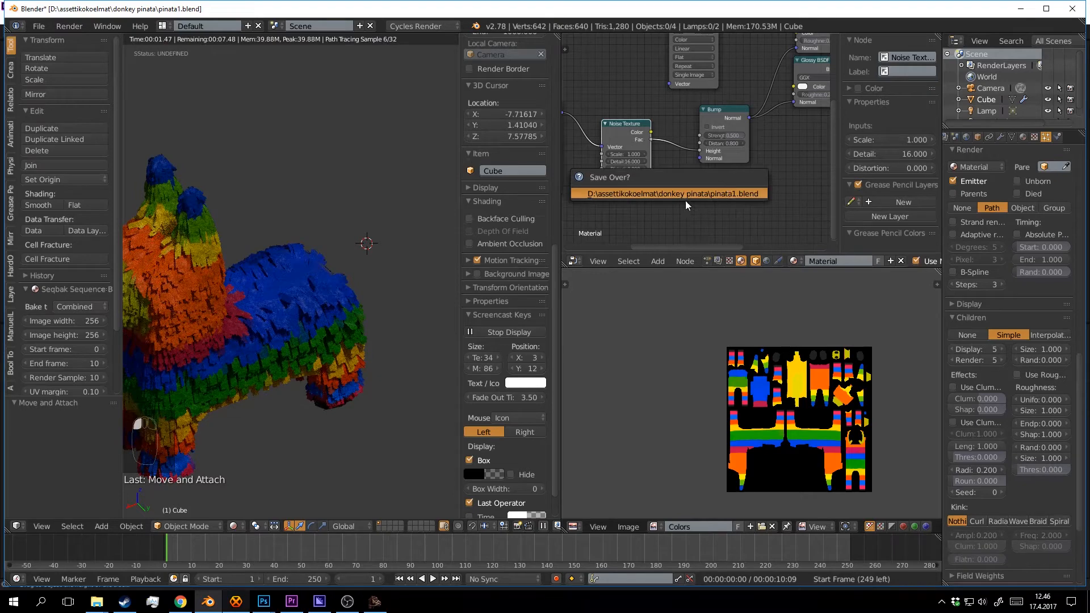
pyautogui.hotkey('ctrl', 's')
pyautogui.moveTo(698, 200); pyautogui.dragTo(765, 192, button='middle')
pyautogui.moveTo(790, 126); pyautogui.dragTo(782, 183)
pyautogui.hotkey('ctrl', 's')
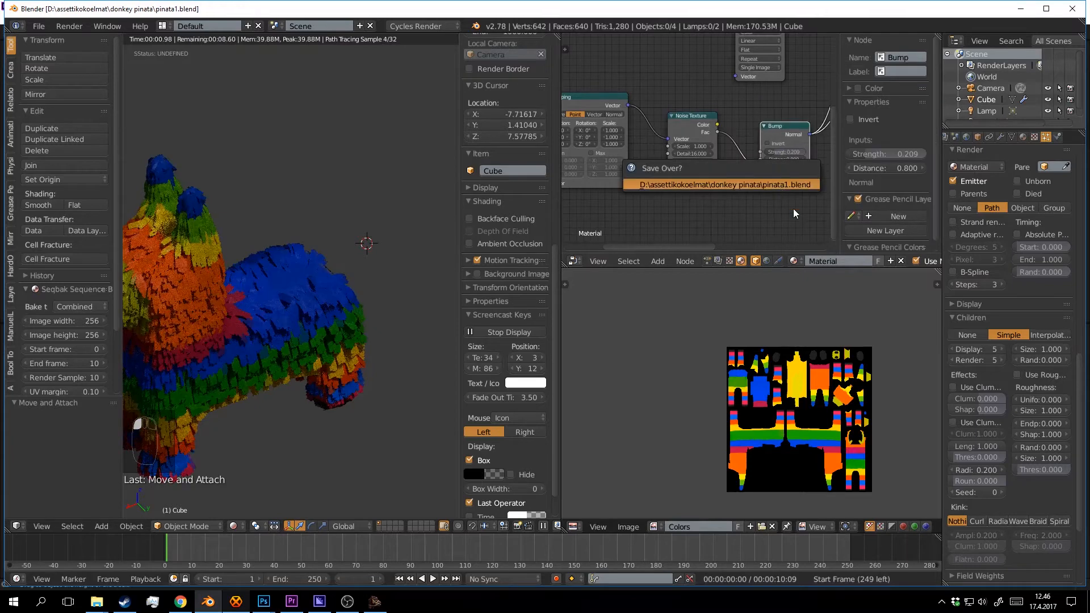
pyautogui.hotkey('ctrl', 's')
# Shift the Bump node closer to the Noise Texture and add a Light Path node below the Glossy BSDF.
pyautogui.moveTo(772, 214); pyautogui.dragTo(631, 233, button='middle')
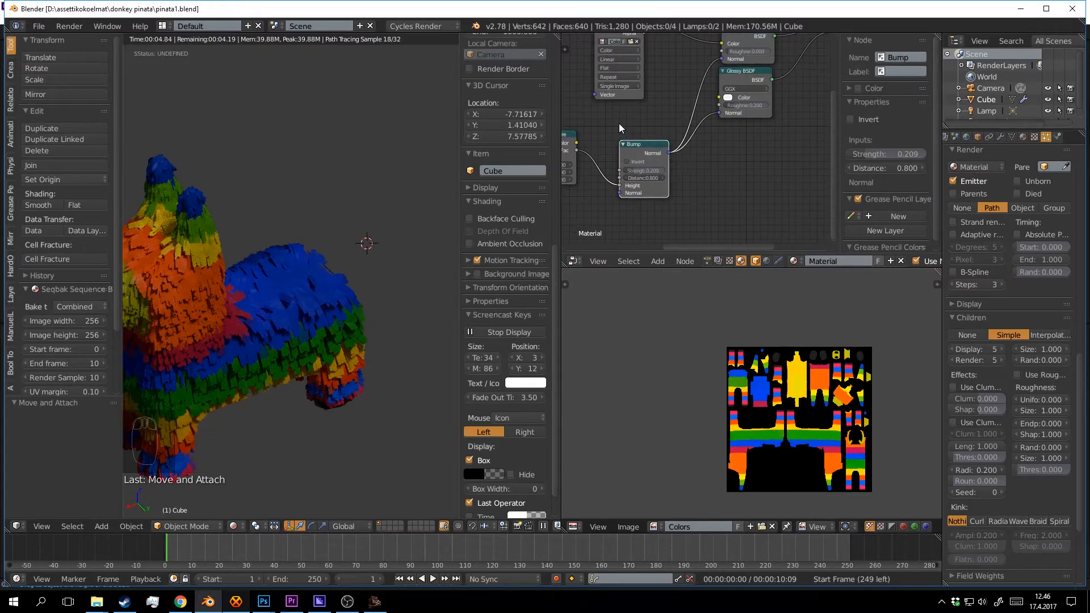
pyautogui.moveTo(641, 143); pyautogui.dragTo(615, 122)
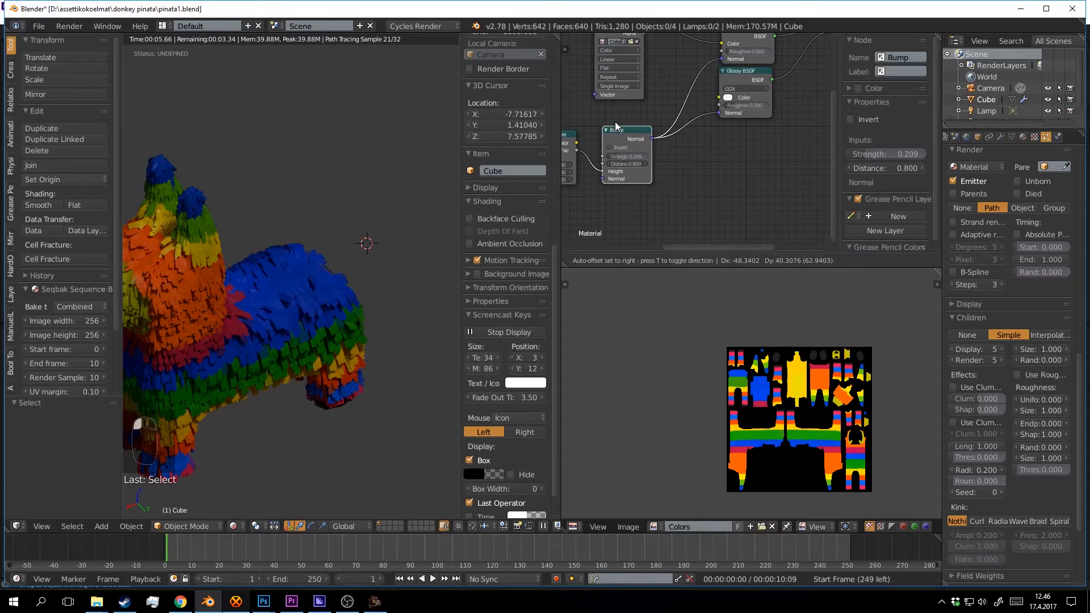
pyautogui.hotkey('shift', 'a')
pyautogui.click(771, 207)
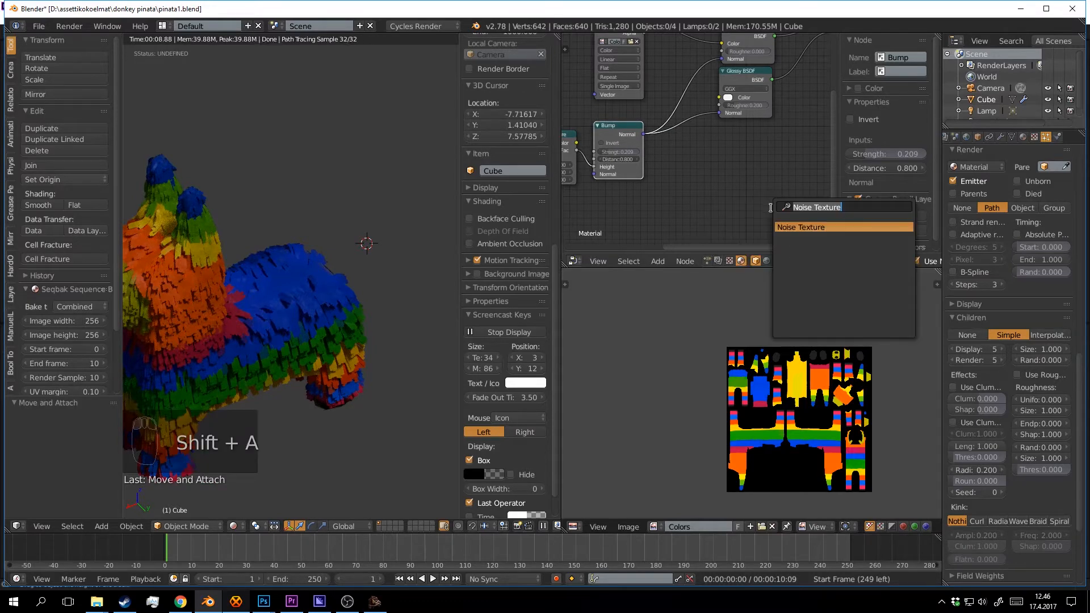
pyautogui.write('li')
pyautogui.click(815, 227)
pyautogui.click(690, 186)
# Add a MixRGB node beside the Light Path node.
pyautogui.moveTo(781, 177); pyautogui.dragTo(710, 190, button='middle')
pyautogui.hotkey('shift', 'a')
pyautogui.click(698, 181)
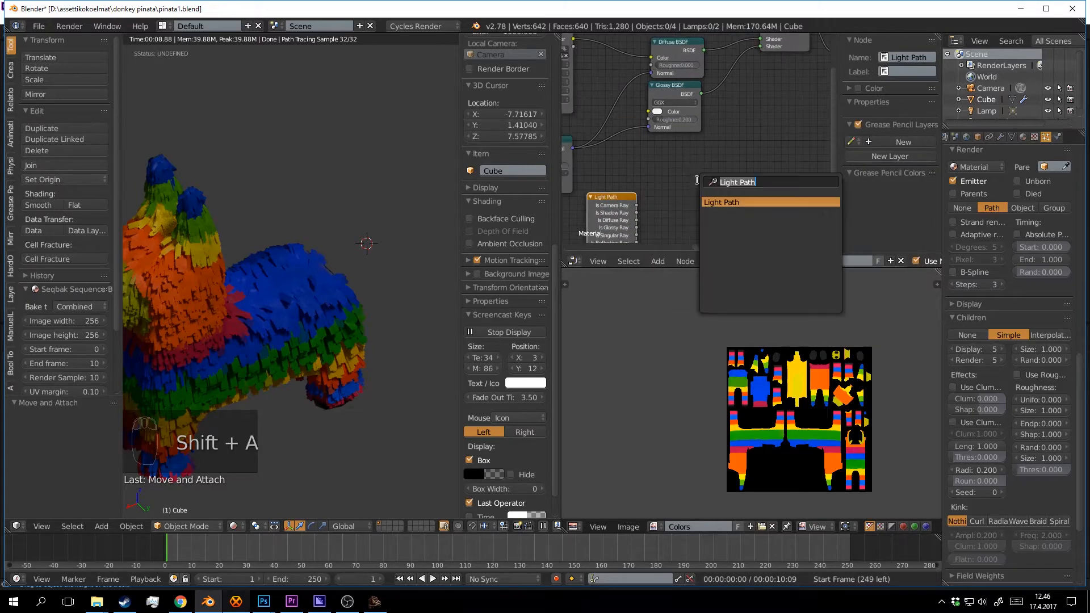
pyautogui.write('mix')
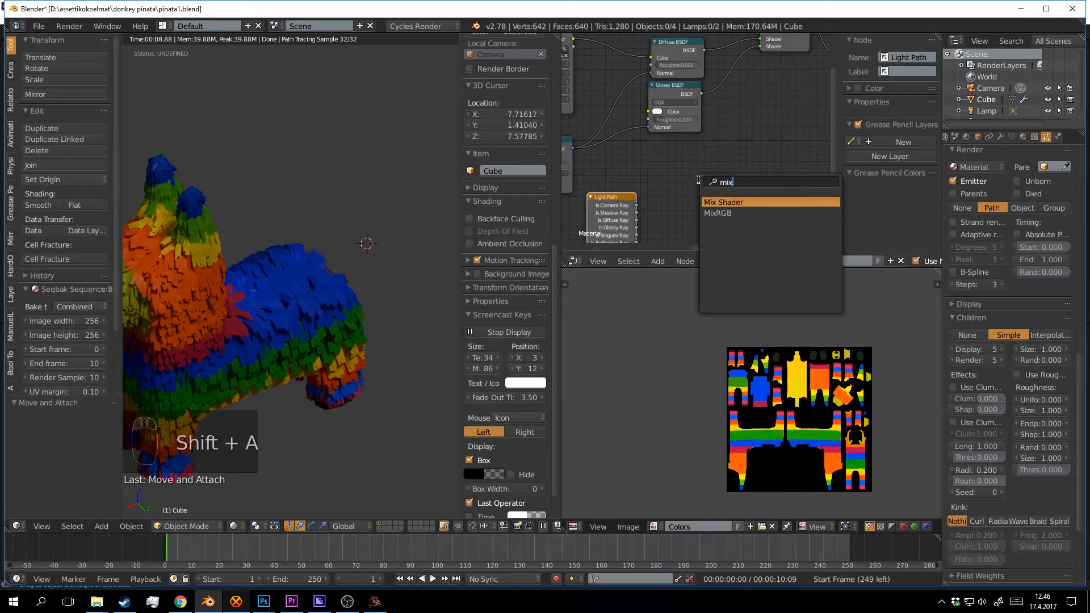
pyautogui.click(737, 213)
pyautogui.click(667, 174)
pyautogui.moveTo(676, 158); pyautogui.dragTo(777, 102, button='middle')
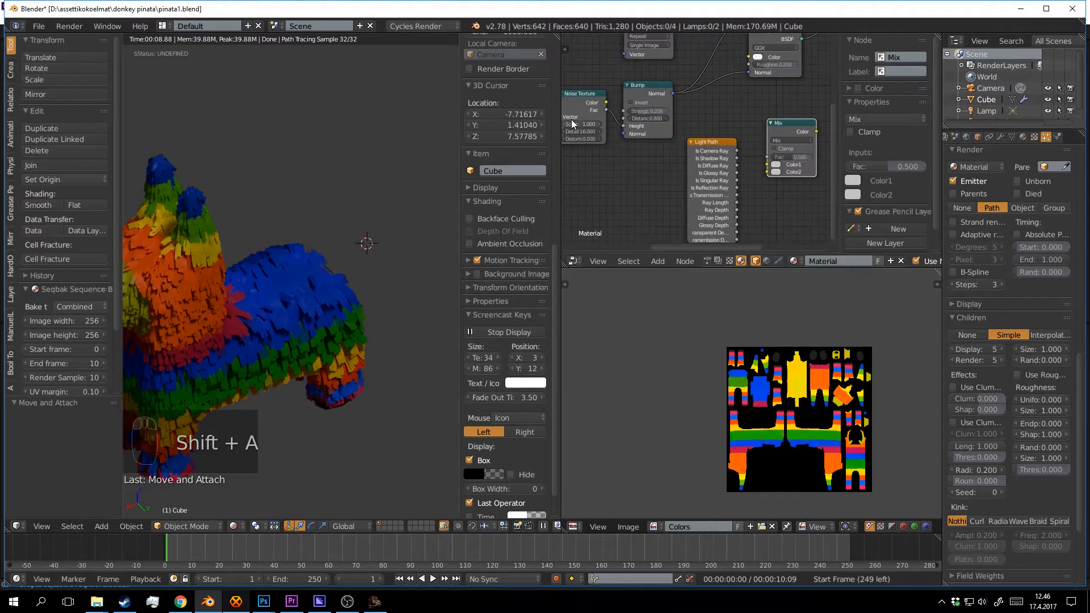
# Make room beside the Noise Texture node and insert the Mix node into the link between Noise Texture and Bump.
pyautogui.moveTo(604, 116); pyautogui.dragTo(712, 118, button='middle')
pyautogui.moveTo(696, 98); pyautogui.dragTo(657, 95)
pyautogui.moveTo(756, 126); pyautogui.dragTo(705, 134, button='middle')
pyautogui.scroll(-4, 705, 135)
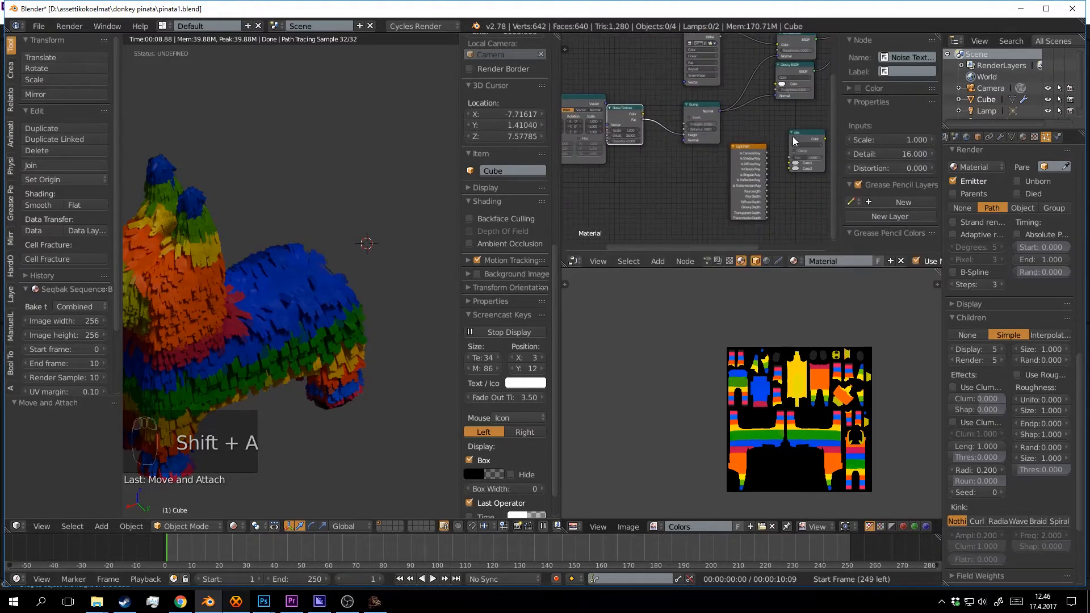
pyautogui.moveTo(792, 140); pyautogui.dragTo(664, 150)
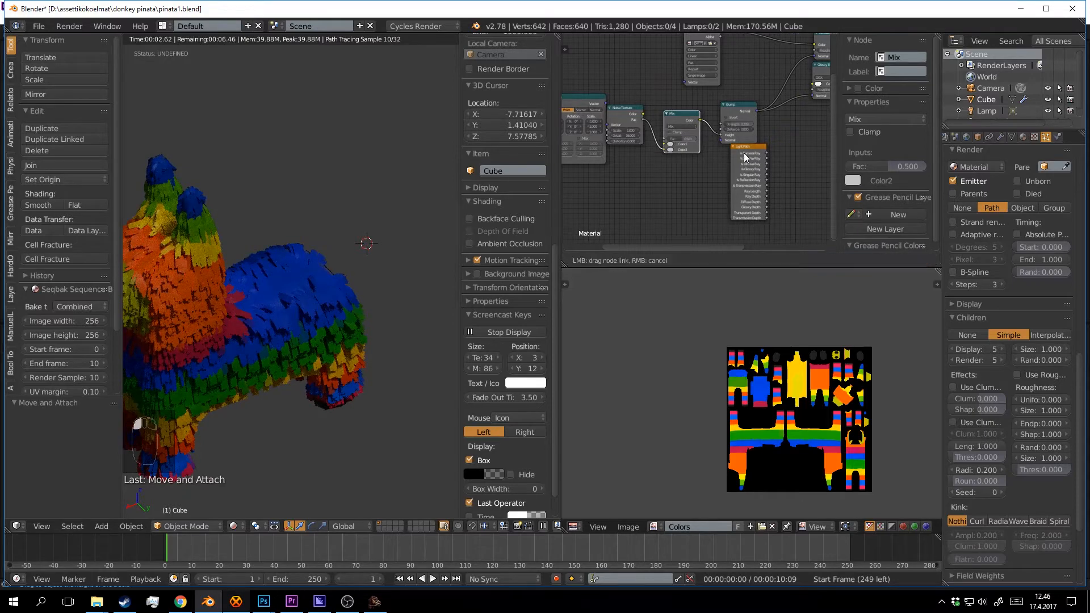
# Try driving the Mix node's Fac with Light Path's Is Camera Ray output, and delete the Light Path node.
pyautogui.moveTo(767, 153); pyautogui.dragTo(666, 141)
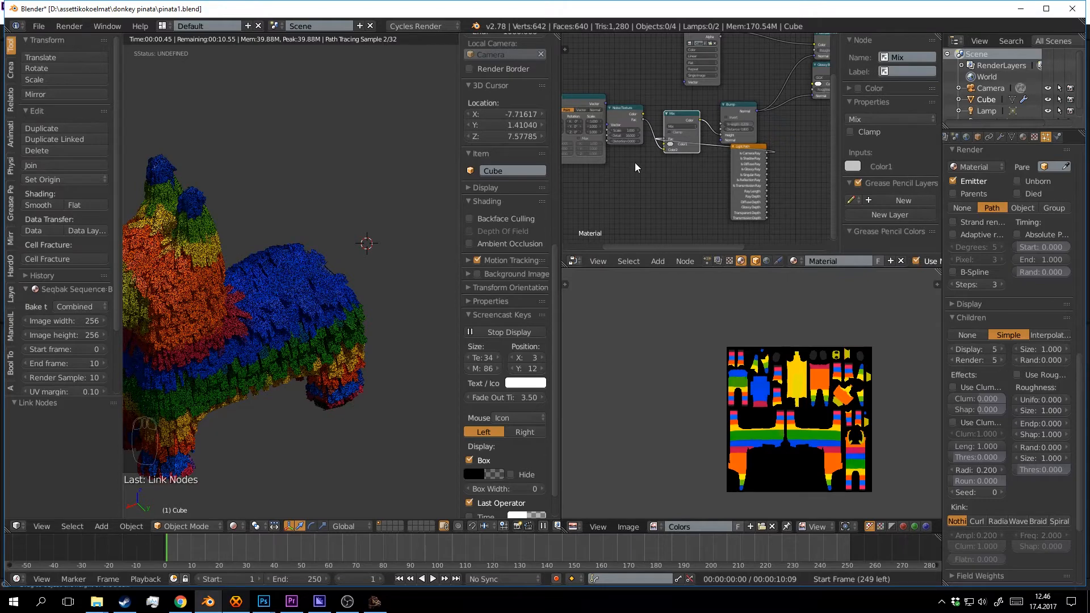
pyautogui.moveTo(749, 147); pyautogui.dragTo(676, 185)
pyautogui.press('x')
pyautogui.scroll(-1, 758, 149)
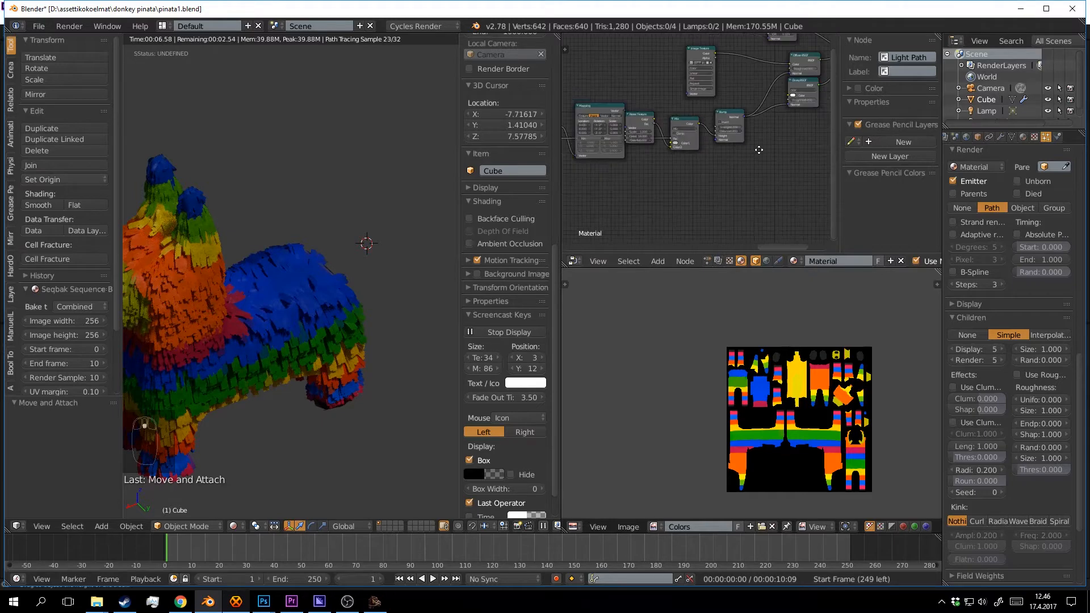
# Move the stray Light Path node beneath the Noise Texture, close to the Mix node, and save the file.
pyautogui.scroll(-6, 759, 149)
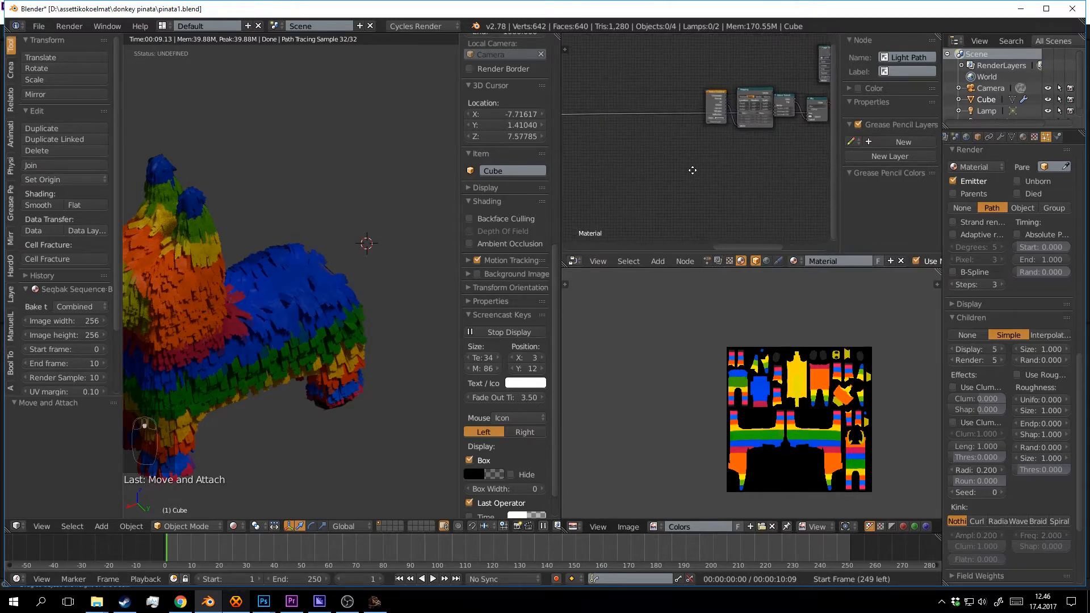
pyautogui.moveTo(718, 162); pyautogui.dragTo(813, 170, button='middle')
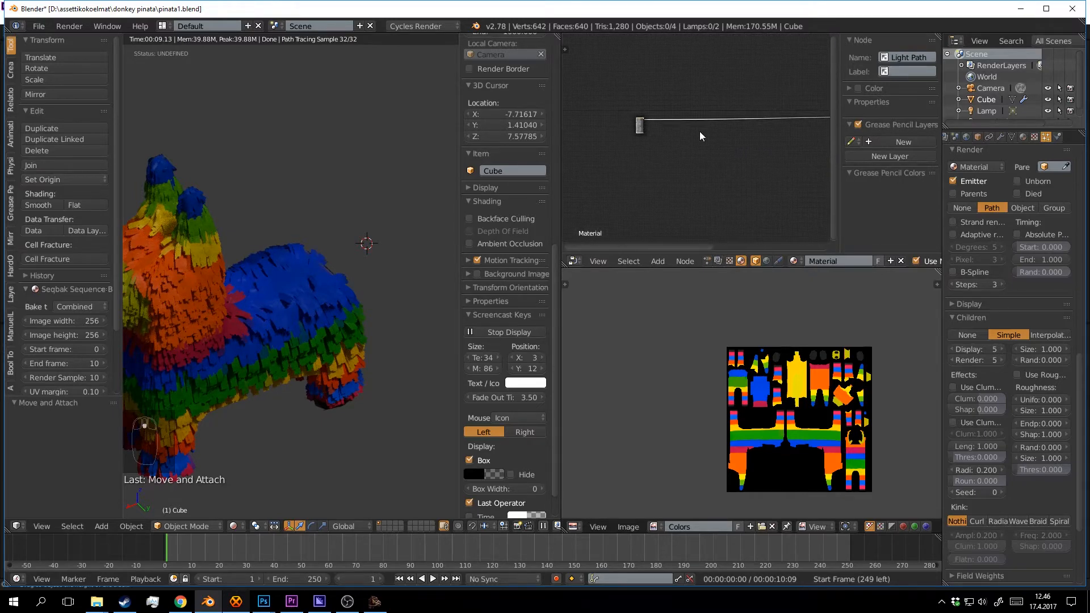
pyautogui.press('Home')
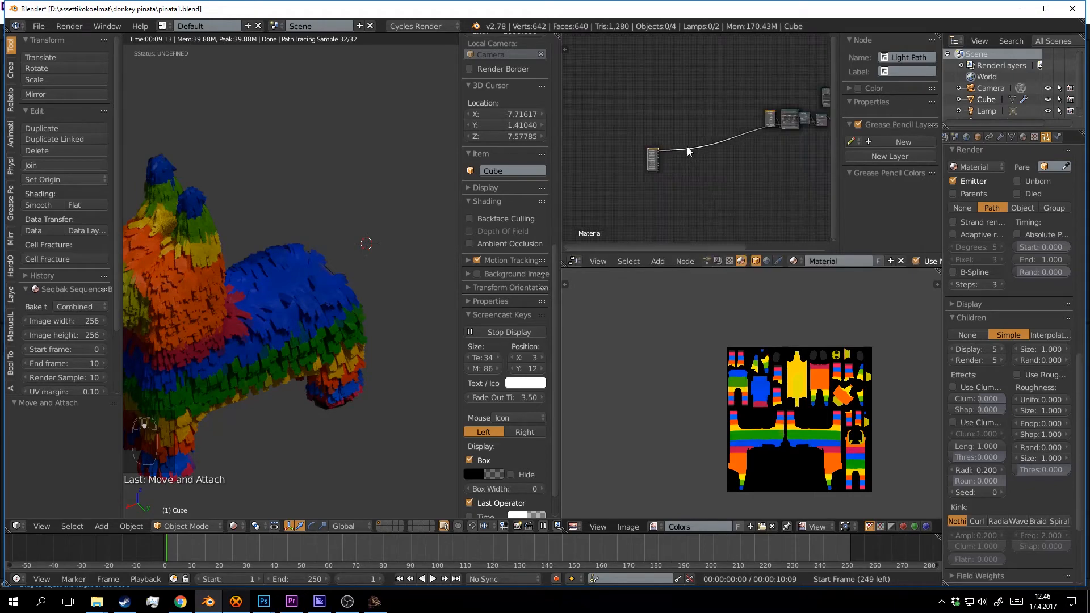
pyautogui.moveTo(650, 152); pyautogui.dragTo(803, 139)
pyautogui.scroll(5, 802, 140)
pyautogui.moveTo(824, 139); pyautogui.dragTo(754, 162, button='middle')
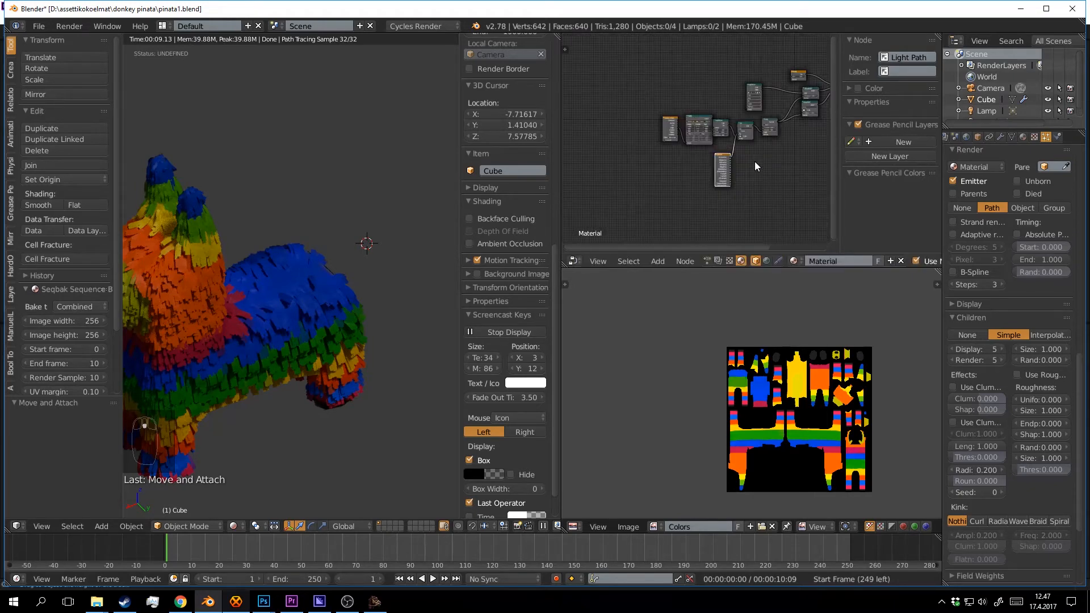
pyautogui.hotkey('ctrl', 's')
pyautogui.click(754, 161)
# Set a render border around the donkey's ear and back in the 3D view, and save the file.
pyautogui.scroll(2, 769, 162)
pyautogui.scroll(3, 769, 164)
pyautogui.moveTo(379, 263); pyautogui.dragTo(401, 260, button='middle')
pyautogui.scroll(2, 401, 260)
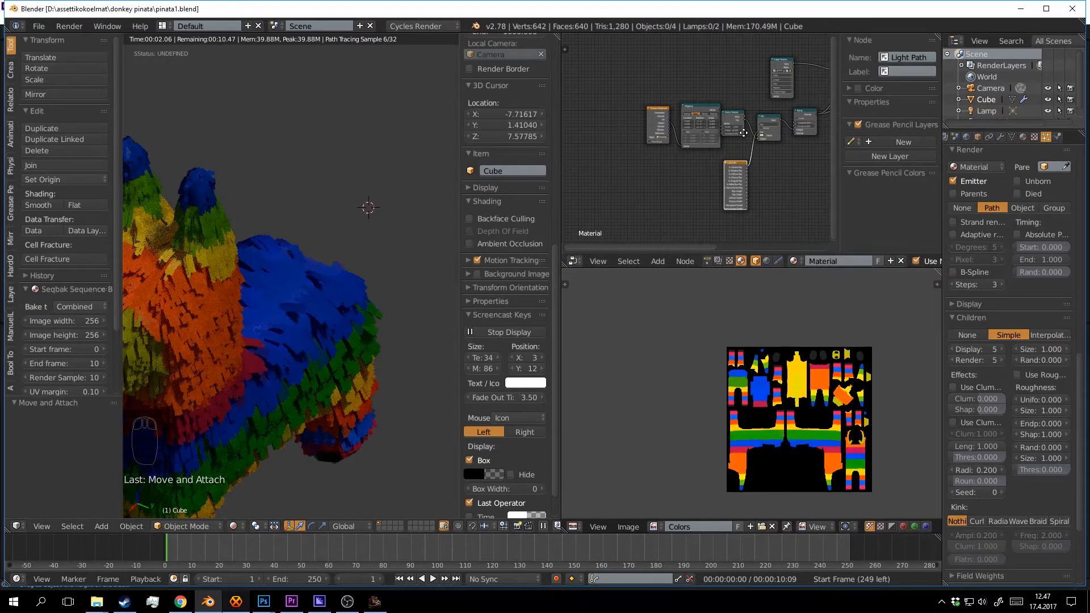
pyautogui.moveTo(744, 132); pyautogui.dragTo(695, 157, button='middle')
pyautogui.scroll(1, 713, 172)
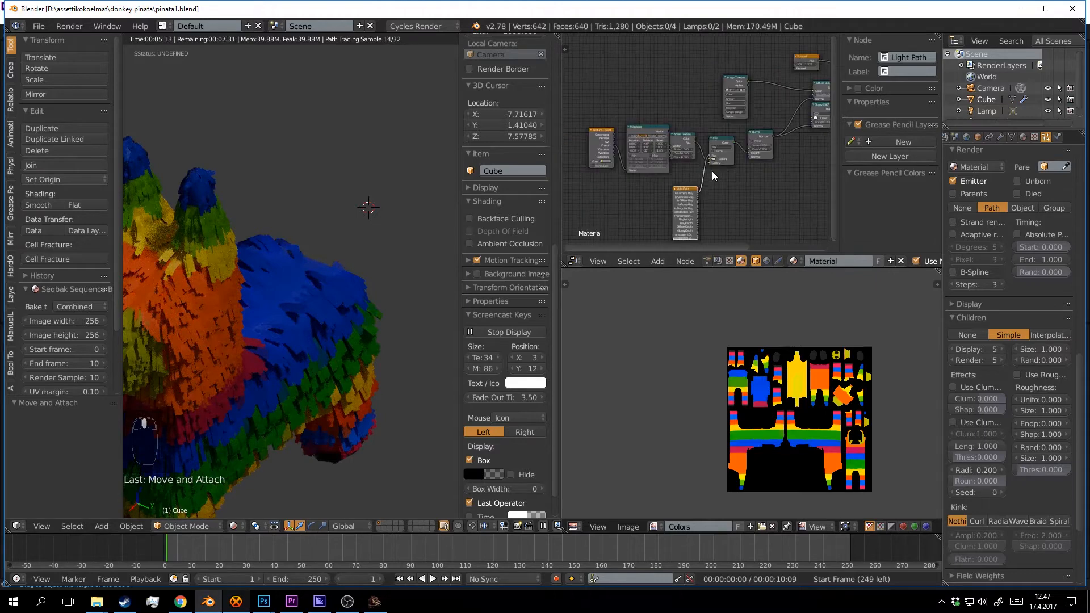
pyautogui.scroll(1, 712, 171)
pyautogui.scroll(1, 764, 161)
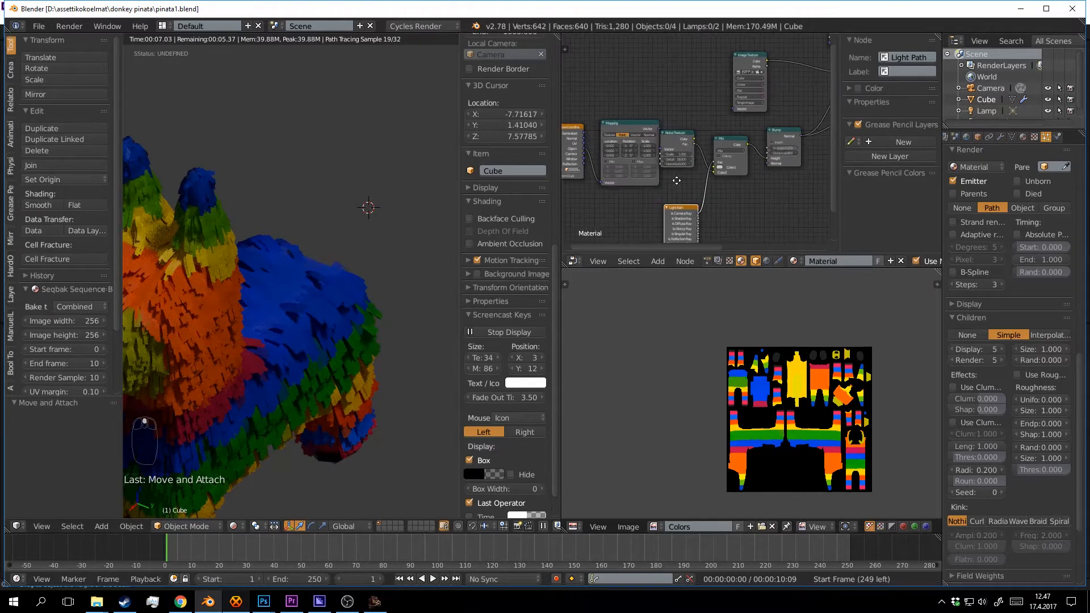
pyautogui.moveTo(764, 161); pyautogui.dragTo(621, 181, button='middle')
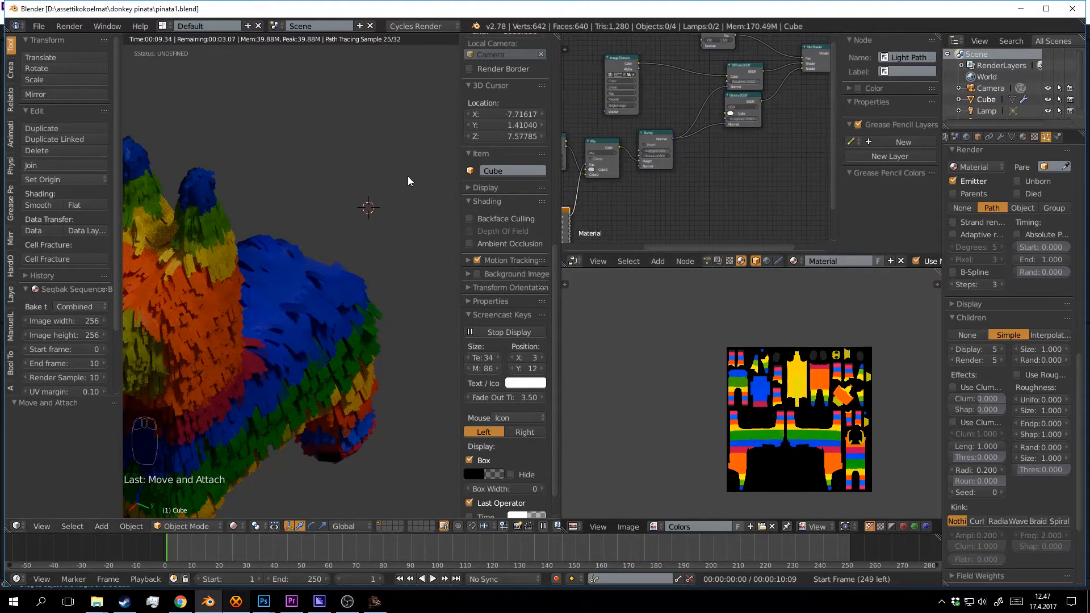
pyautogui.hotkey('ctrl', 'b')
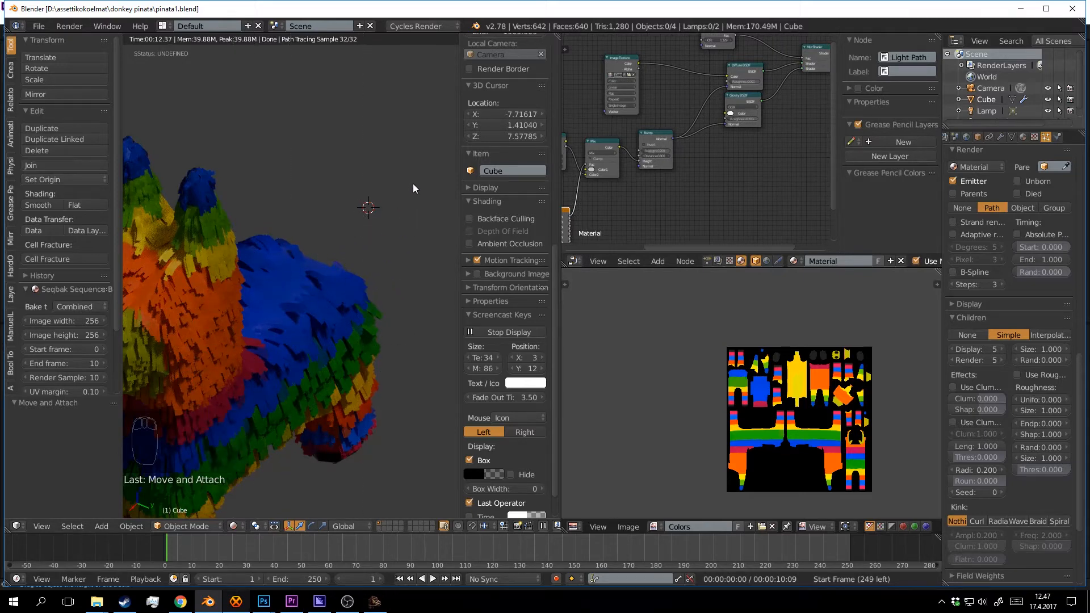
pyautogui.moveTo(416, 181); pyautogui.dragTo(185, 378)
pyautogui.hotkey('ctrl', 's')
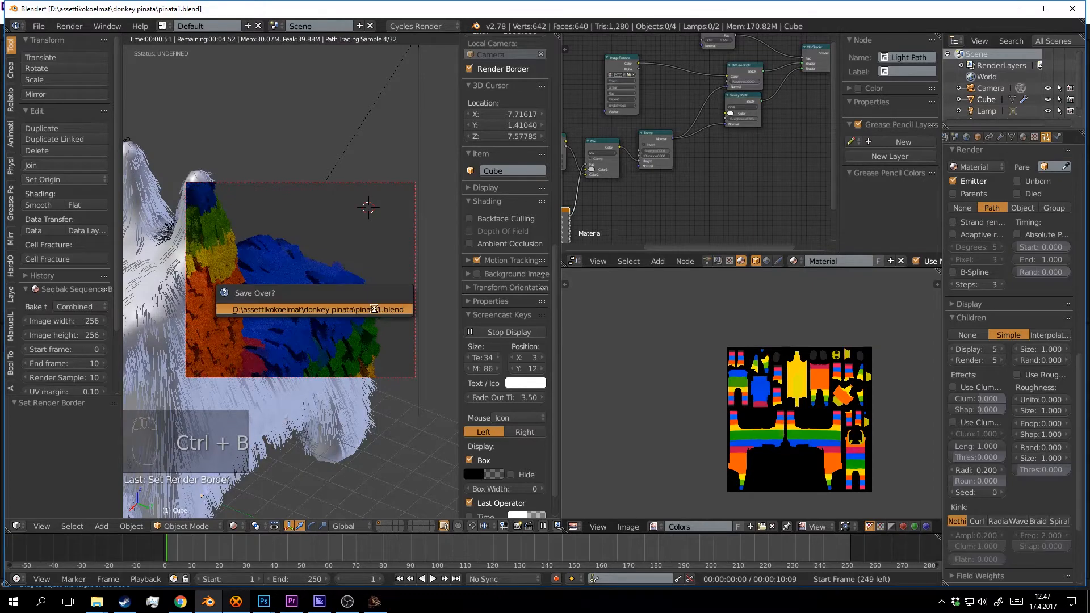
# Try a Bump strength of 0.5 and reduce it to 0.236.
pyautogui.scroll(3, 703, 152)
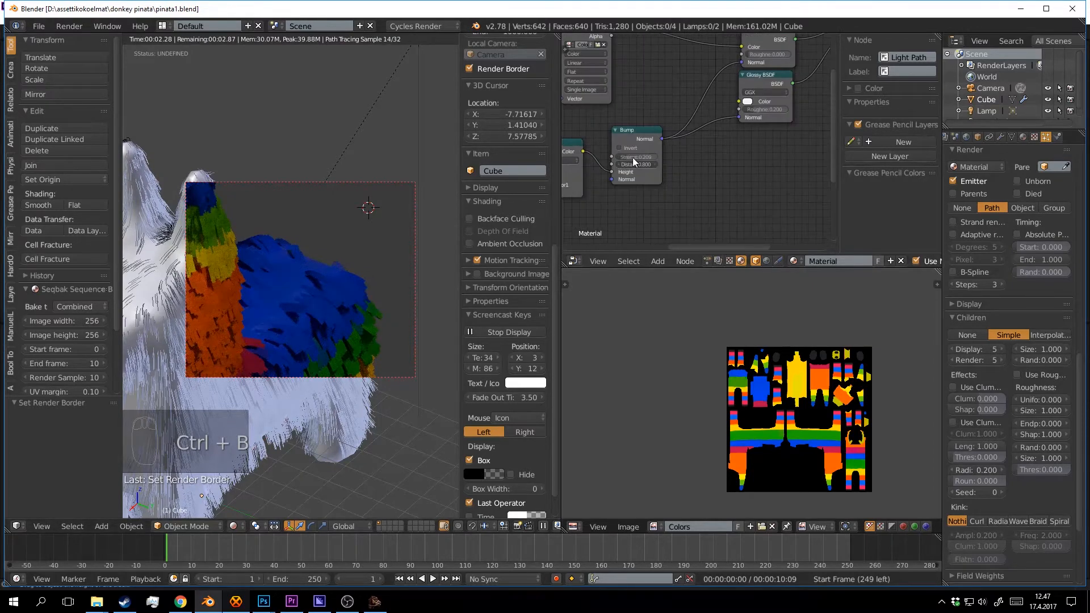
pyautogui.click(641, 157)
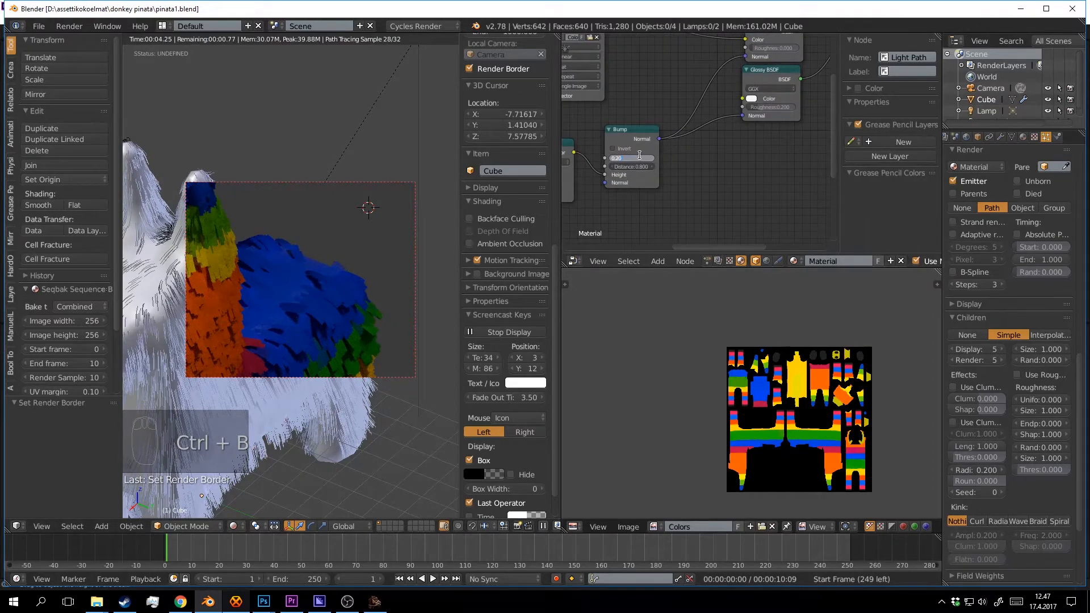
pyautogui.write('0.5')
pyautogui.press('Return')
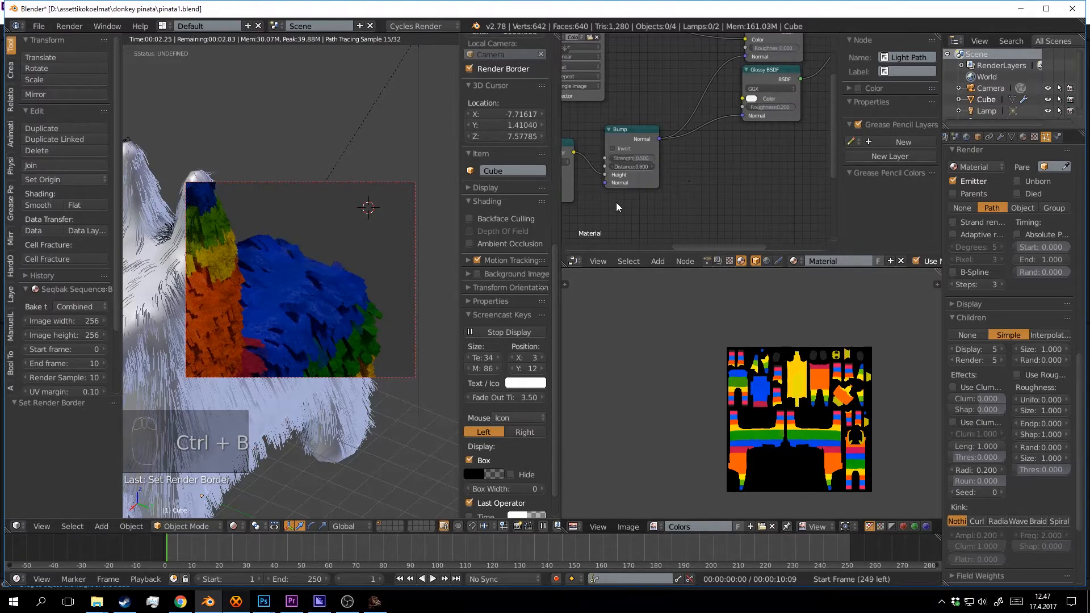
pyautogui.moveTo(636, 196); pyautogui.dragTo(726, 173, button='middle')
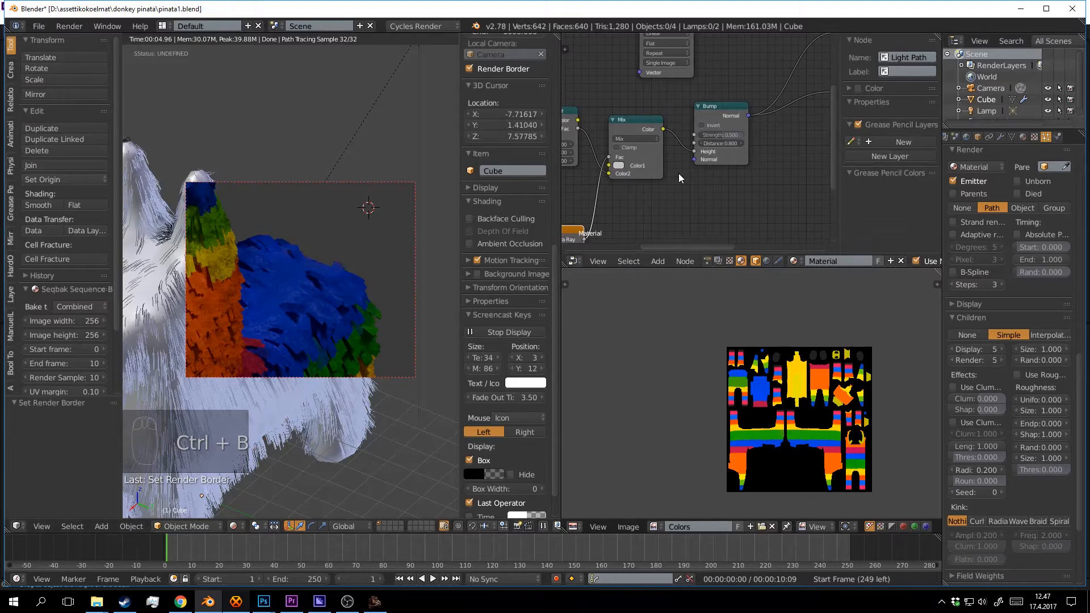
pyautogui.scroll(2, 681, 176)
pyautogui.moveTo(684, 141); pyautogui.dragTo(669, 140)
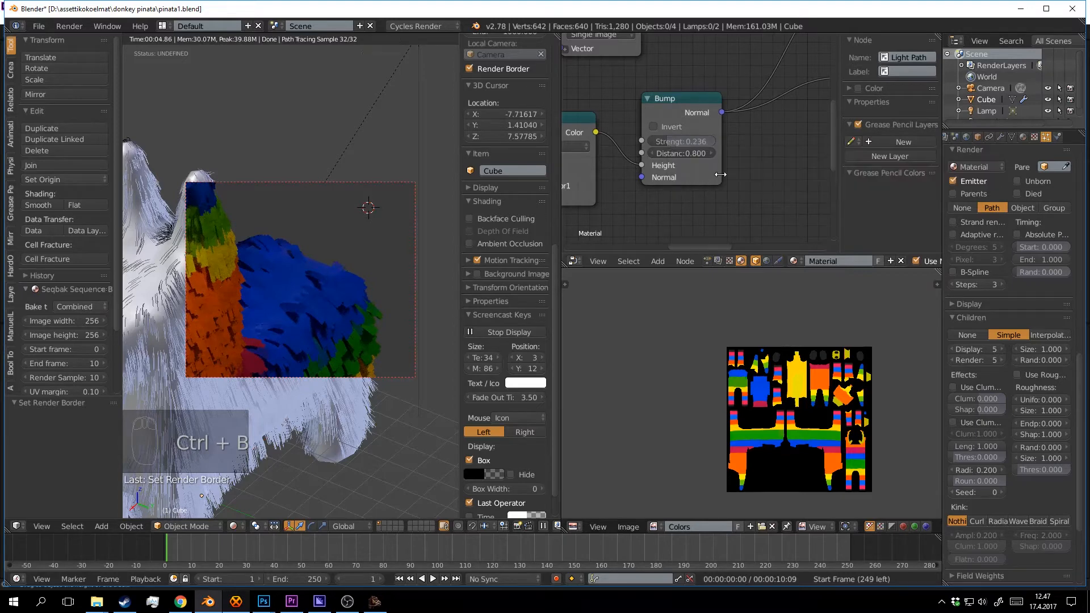
# Save the file and add a second material slot to the donkey holding a single-user copy of Material.
pyautogui.click(1024, 137)
pyautogui.hotkey('ctrl', 's')
pyautogui.rightClick(301, 304)
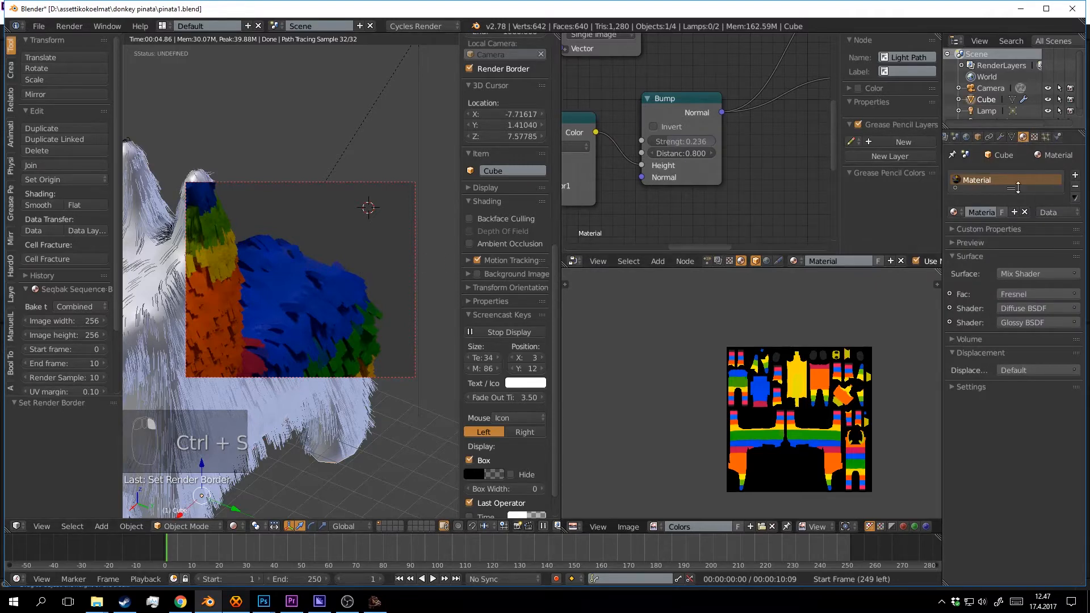
pyautogui.click(1076, 175)
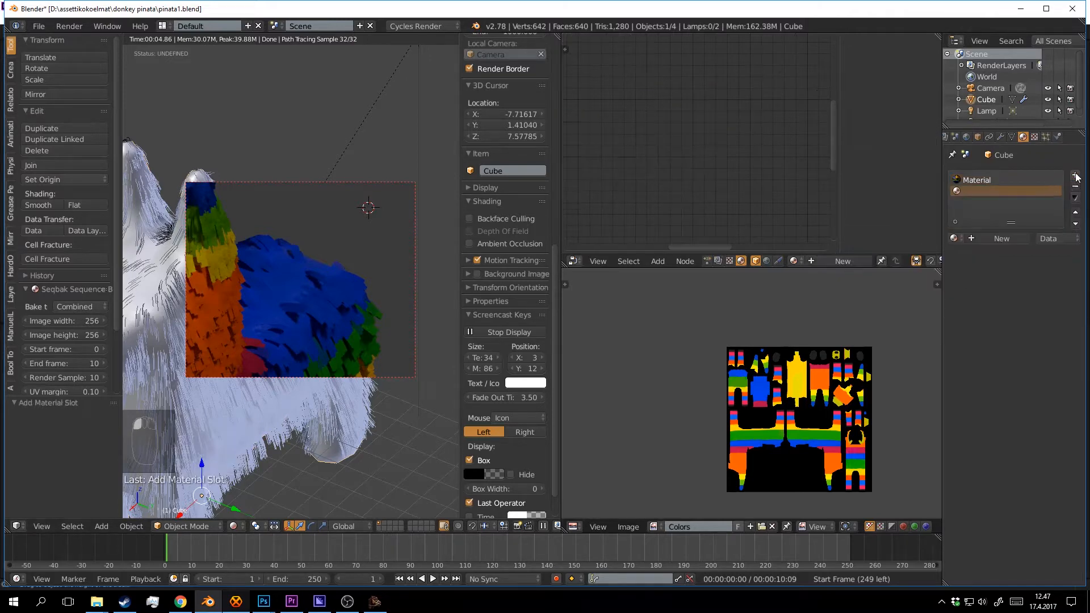
pyautogui.click(955, 238)
pyautogui.click(907, 255)
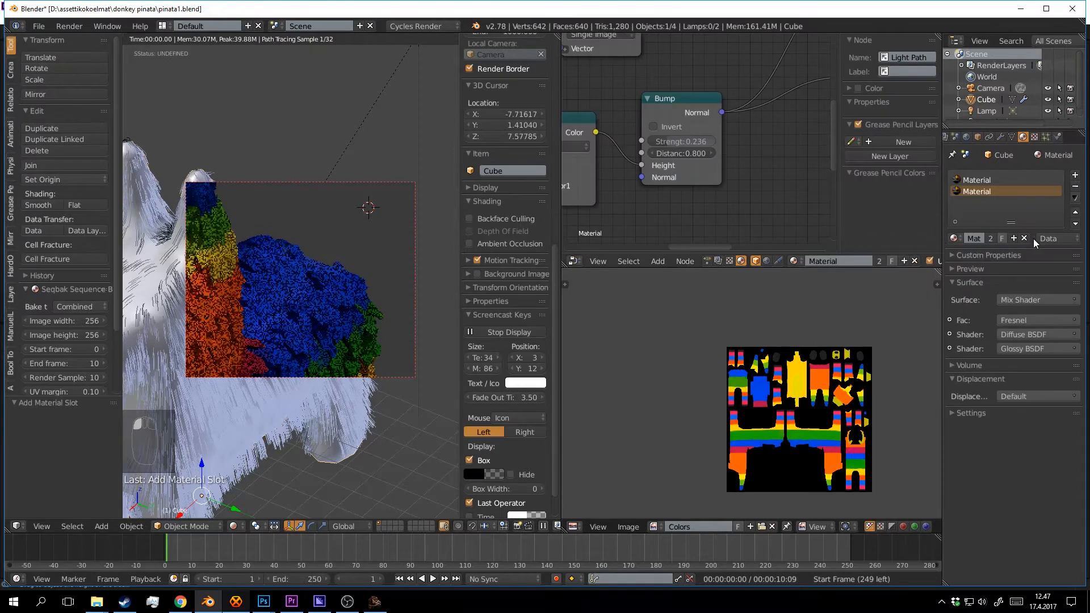
pyautogui.click(1015, 238)
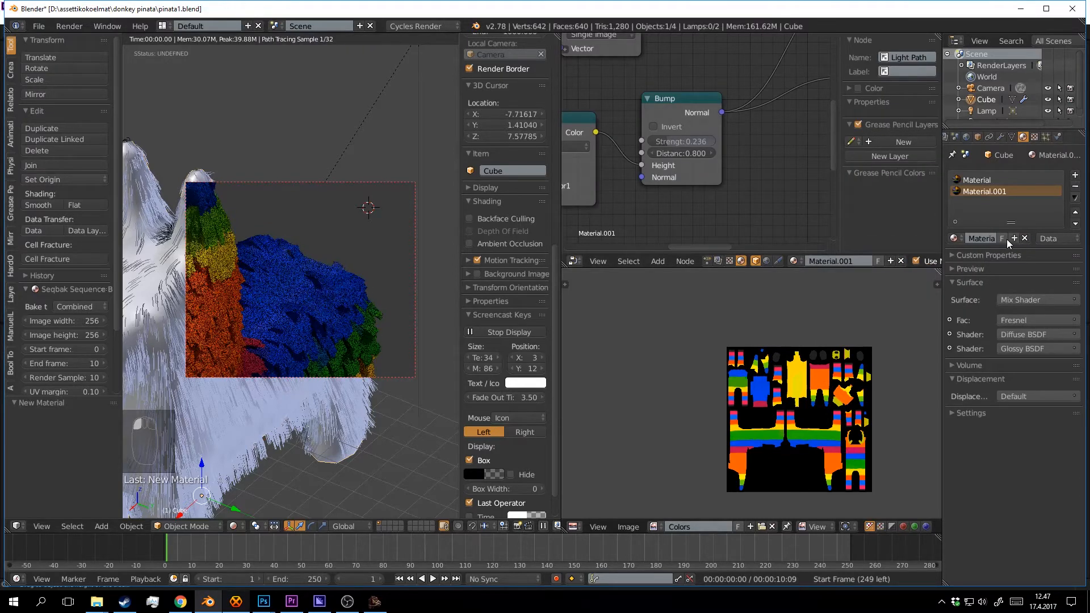
# Assign Material.001 to all faces of the donkey mesh in Edit Mode and return to the rendered preview.
pyautogui.hotkey('shift', 'z')
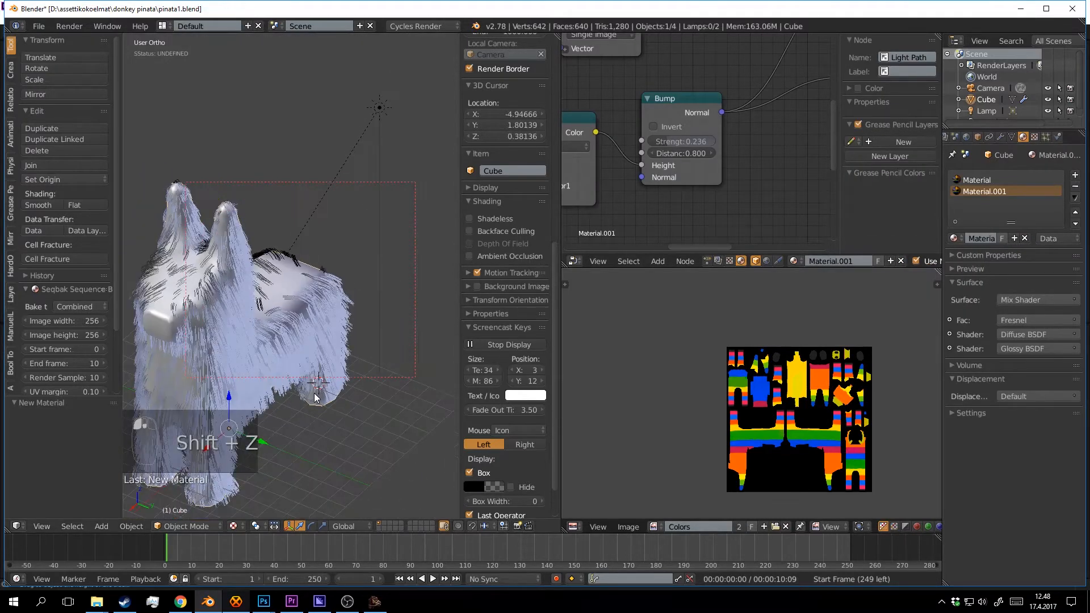
pyautogui.press('Tab')
pyautogui.press('a')
pyautogui.press('a')
pyautogui.press('a')
pyautogui.press('a')
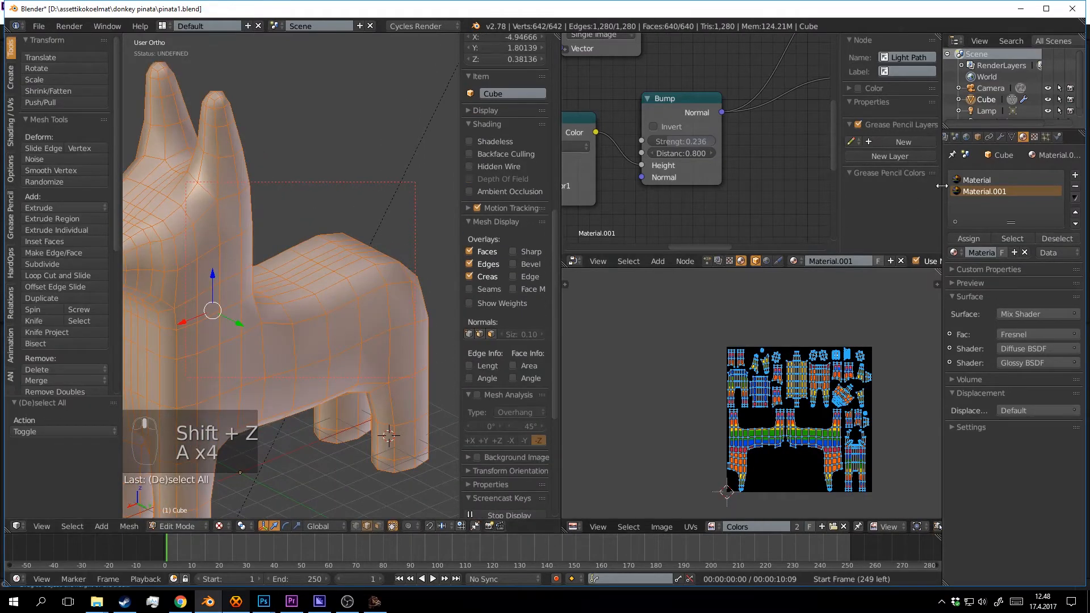
pyautogui.click(973, 240)
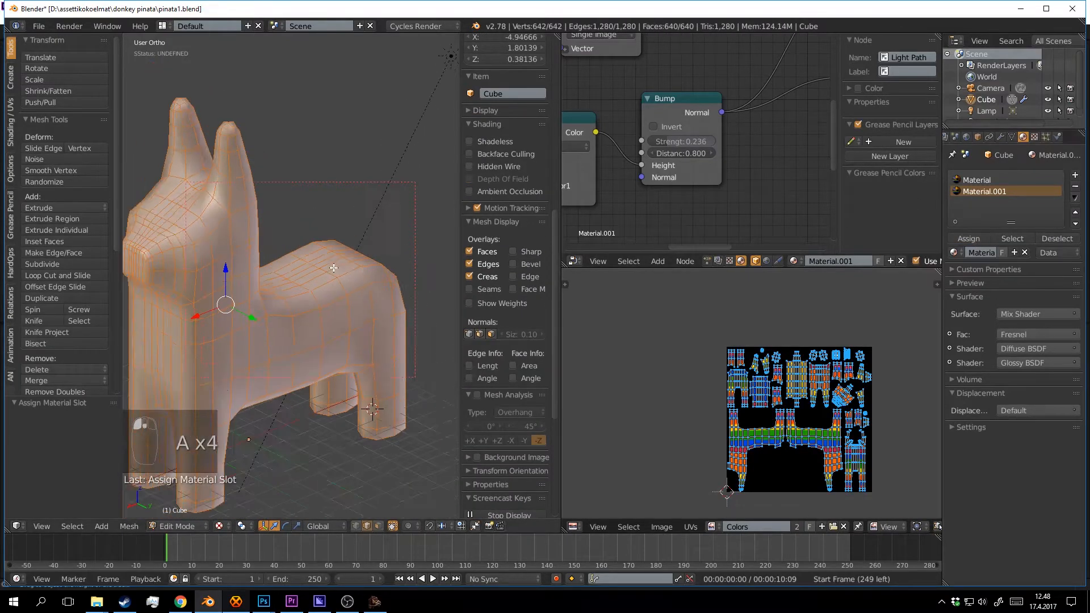
pyautogui.press('Tab')
pyautogui.hotkey('shift', 'z')
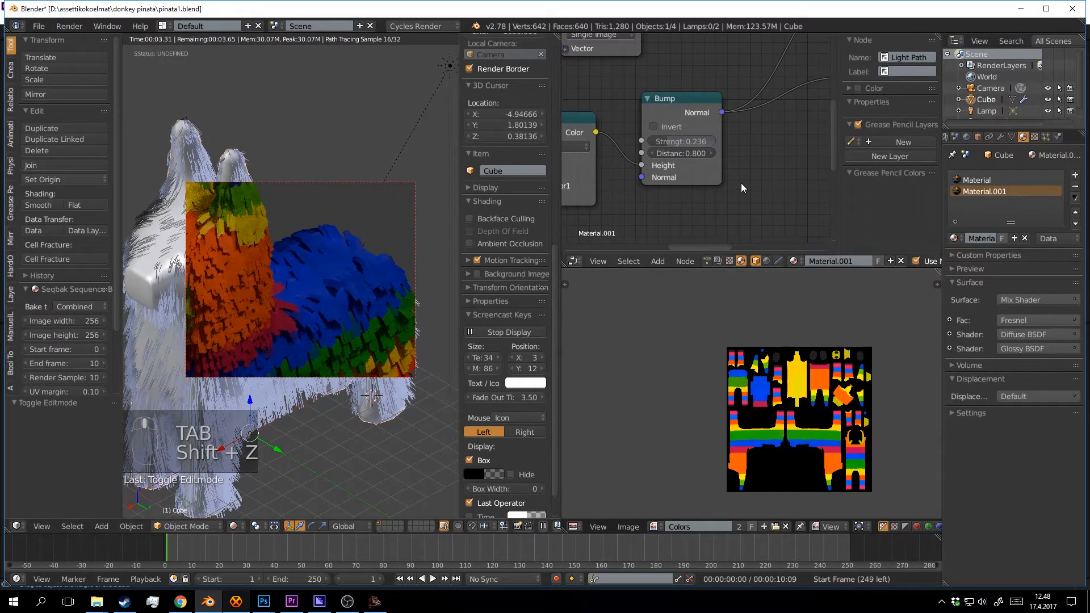
# Raise Material.001's Bump strength to 0.709 and its Noise Texture scale to 2.
pyautogui.moveTo(676, 199); pyautogui.dragTo(723, 189, button='middle')
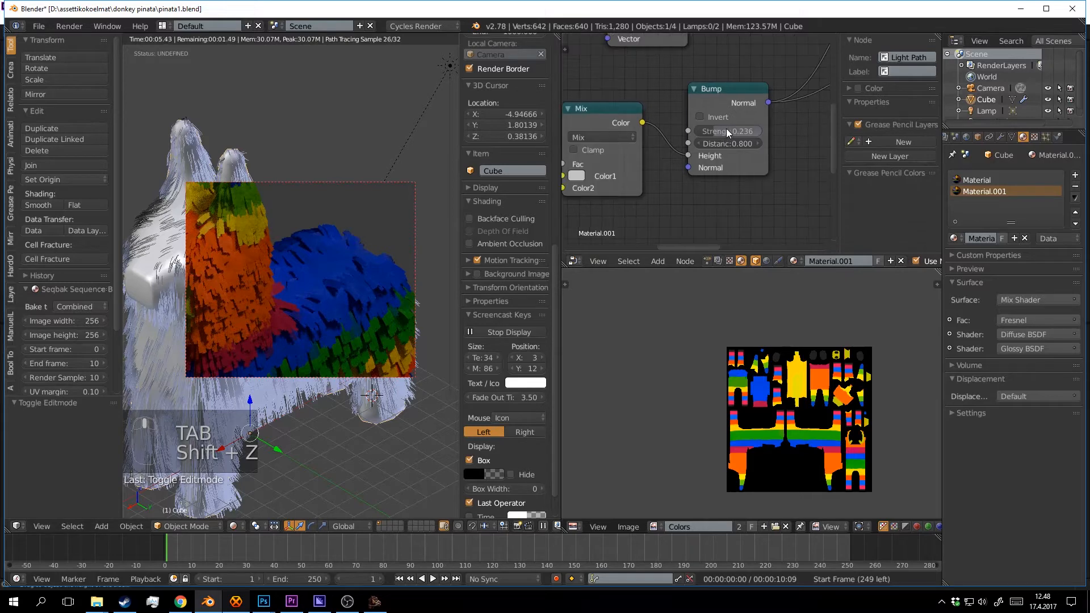
pyautogui.moveTo(727, 128); pyautogui.dragTo(759, 128)
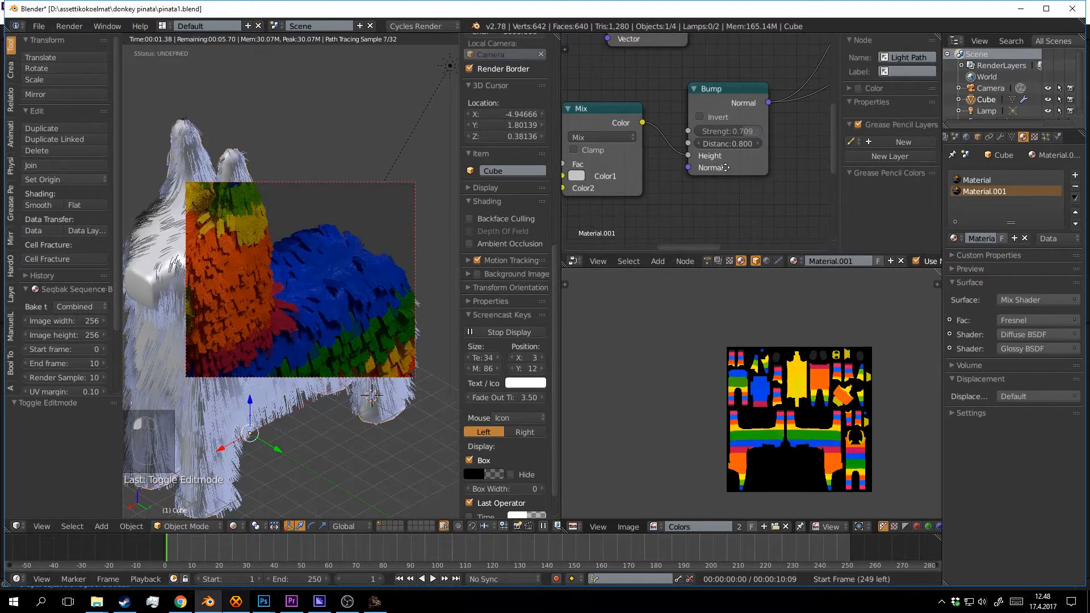
pyautogui.moveTo(662, 174); pyautogui.dragTo(749, 162, button='middle')
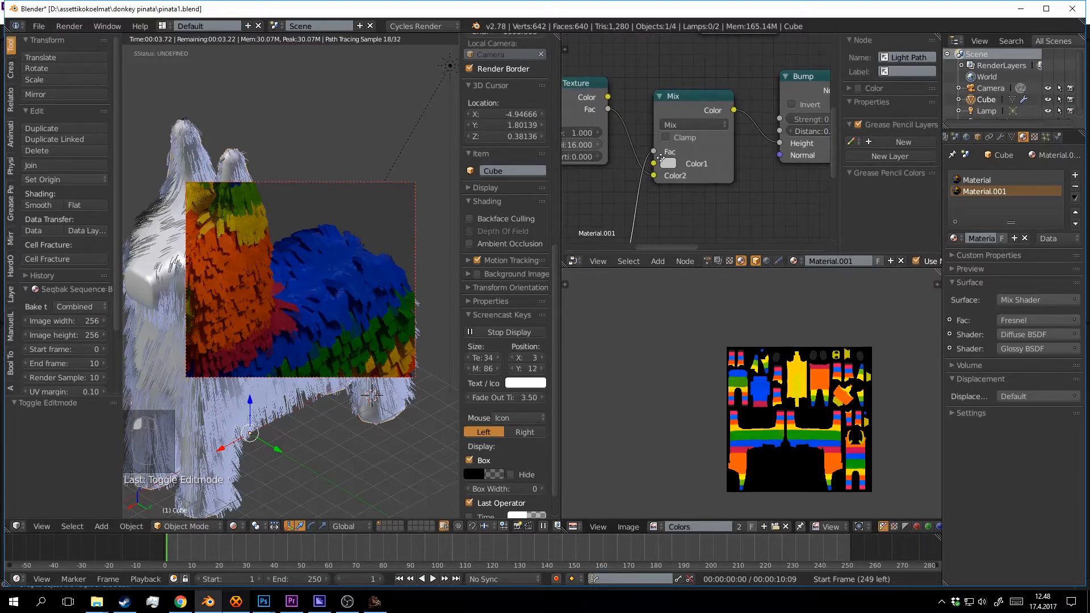
pyautogui.moveTo(593, 149); pyautogui.dragTo(646, 146, button='middle')
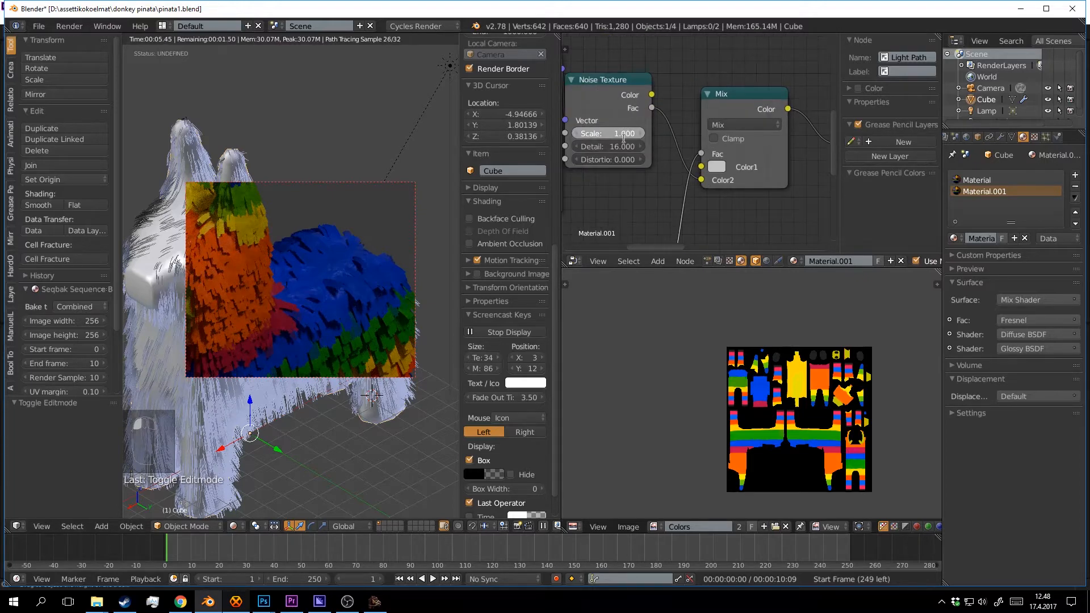
pyautogui.moveTo(624, 138); pyautogui.dragTo(618, 134)
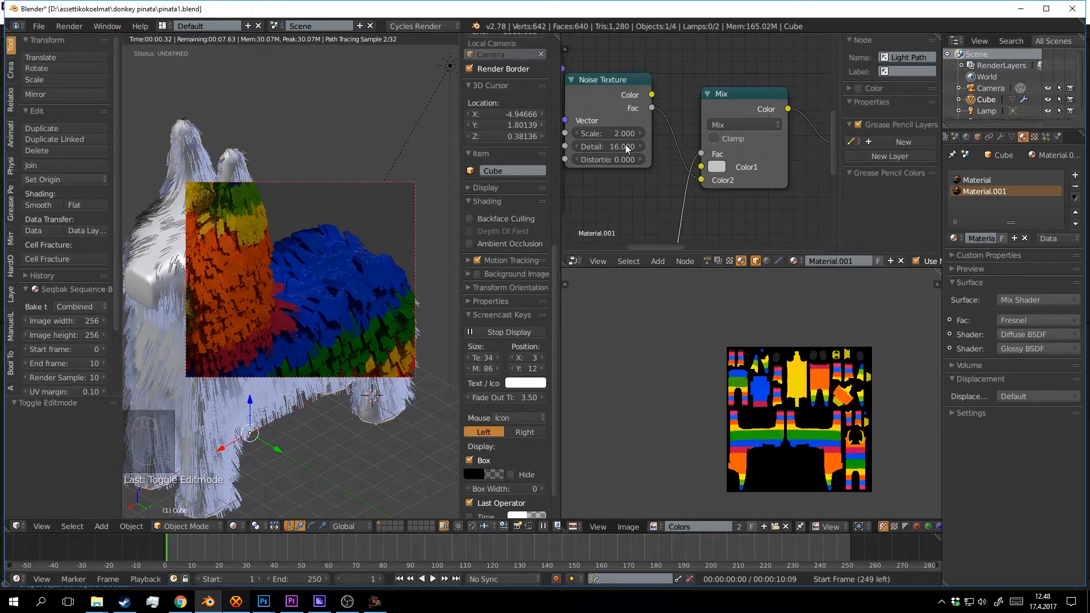
pyautogui.moveTo(731, 167); pyautogui.dragTo(609, 186, button='middle')
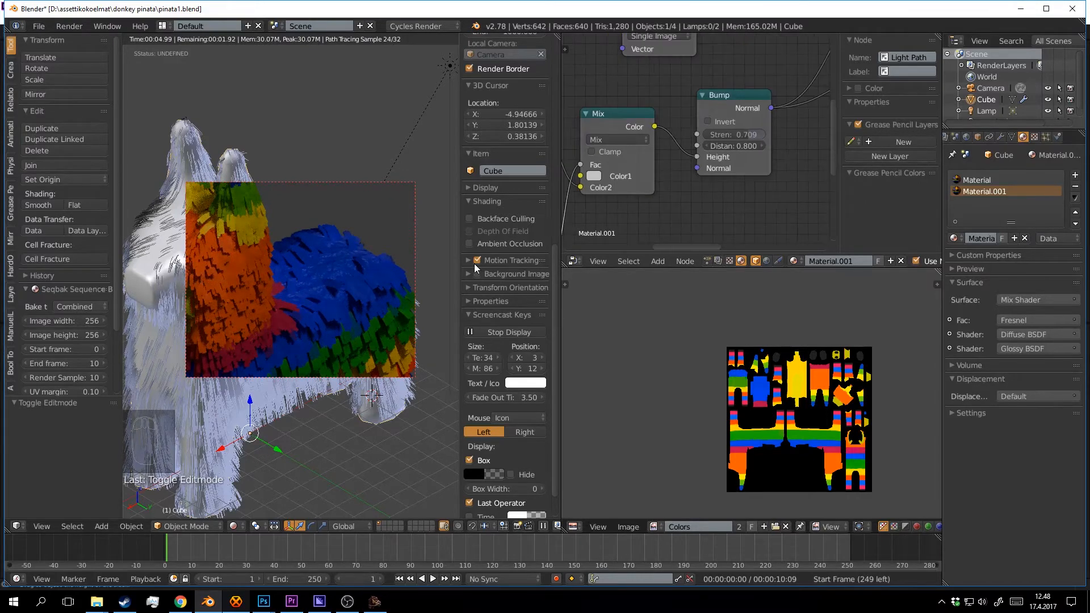
# Bring the whole donkey into the render border and save over pinata1.blend.
pyautogui.scroll(-6, 280, 256)
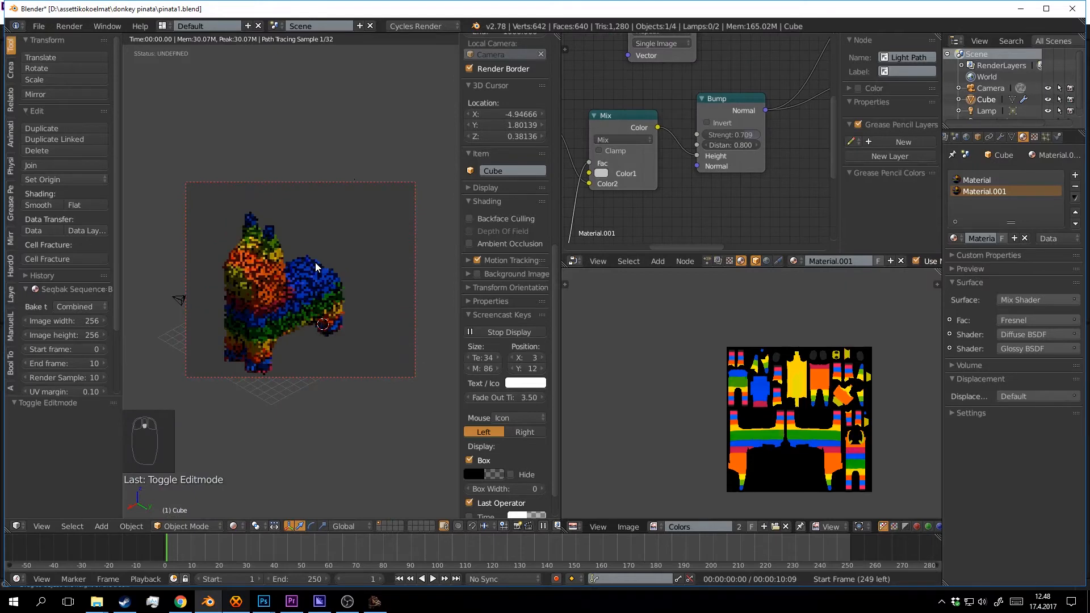
pyautogui.hotkey('ctrl', 's')
pyautogui.click(370, 250)
pyautogui.click(379, 263)
pyautogui.moveTo(379, 264); pyautogui.dragTo(404, 266, button='middle')
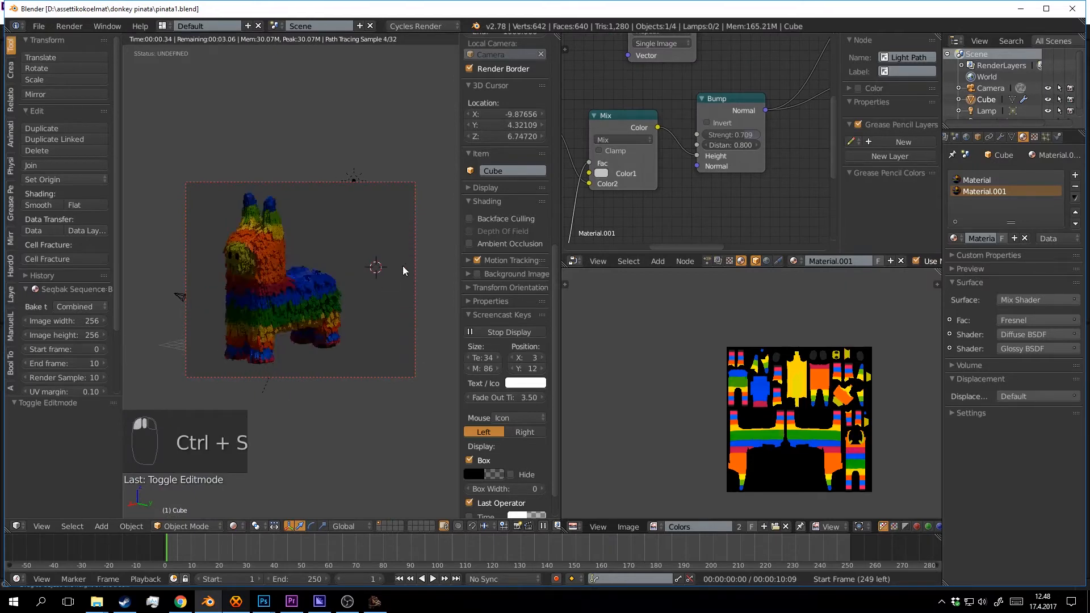
# Reset the 3D cursor to the world origin, add a plane there and scale it up about 18 times.
pyautogui.hotkey('shift', 'z')
pyautogui.hotkey('shift', 'c')
pyautogui.hotkey('shift', 'a')
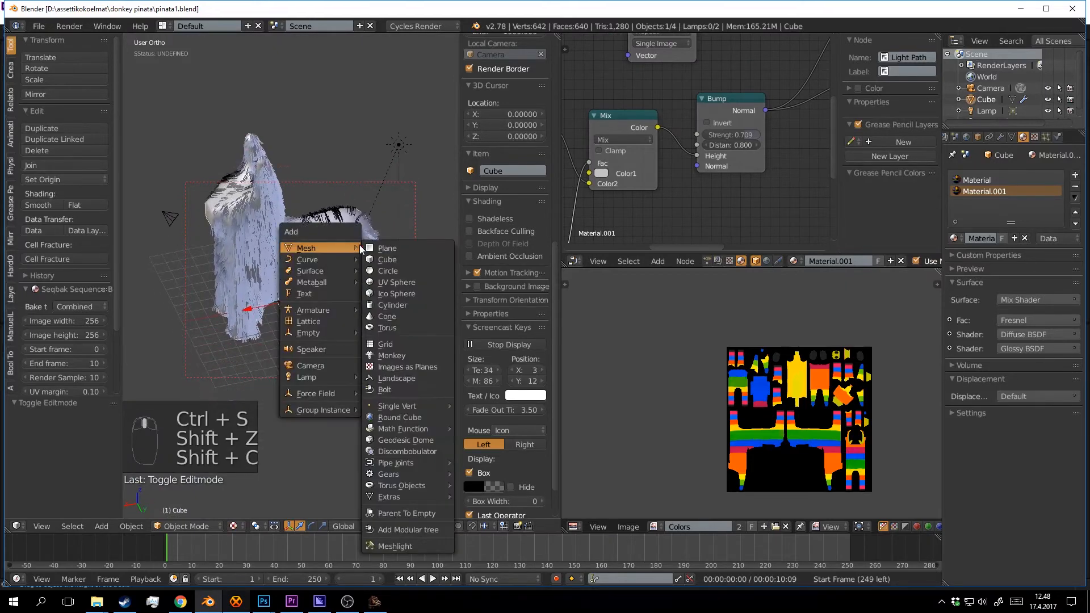
pyautogui.click(387, 248)
pyautogui.scroll(-4, 409, 307)
pyautogui.press('s')
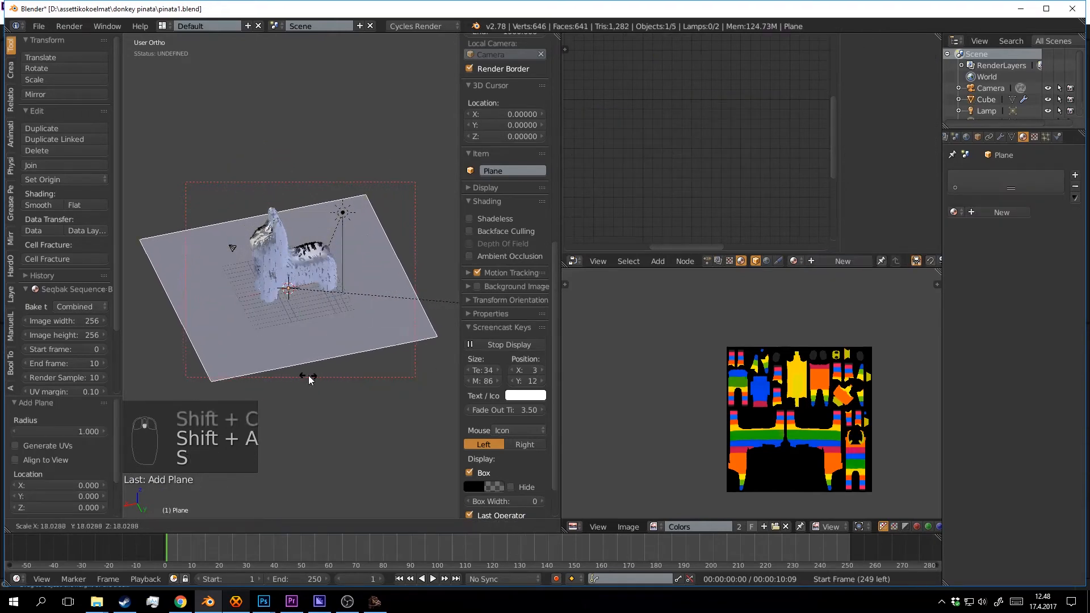
pyautogui.click(312, 380)
# Lower the plane along Z beneath the donkey's feet, save the file and preview the scene rendered.
pyautogui.moveTo(312, 379); pyautogui.dragTo(301, 307, button='middle')
pyautogui.scroll(3, 281, 318)
pyautogui.press('g')
pyautogui.press('z')
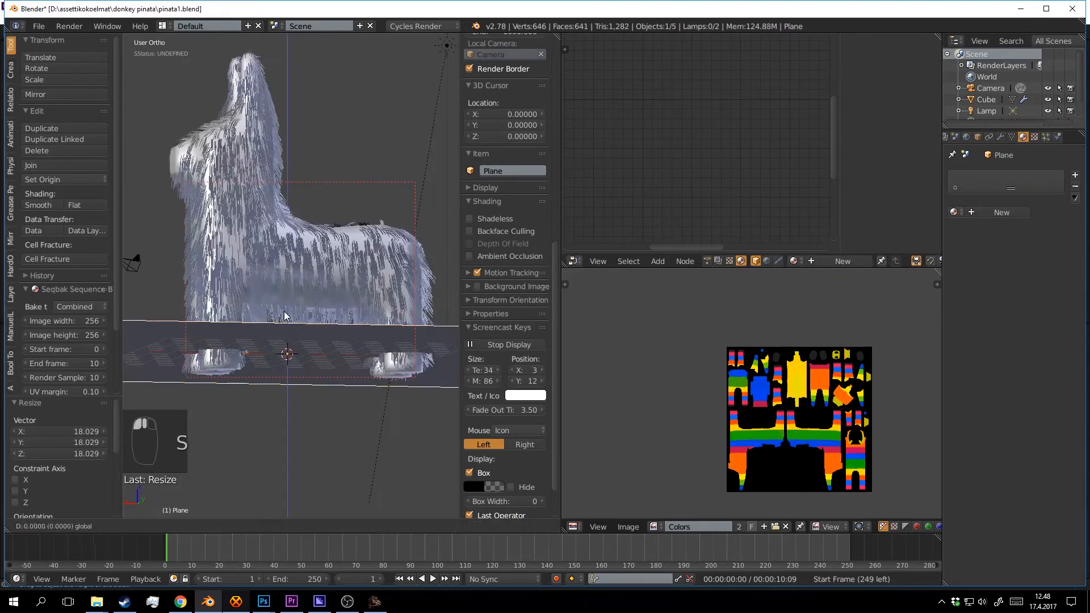
pyautogui.click(265, 486)
pyautogui.press('a')
pyautogui.hotkey('ctrl', 's')
pyautogui.moveTo(312, 421)
pyautogui.mouseDown(button='middle')
pyautogui.moveTo(370, 291)
pyautogui.moveTo(419, 338)
pyautogui.mouseUp(button='middle')
pyautogui.hotkey('shift', 'z')
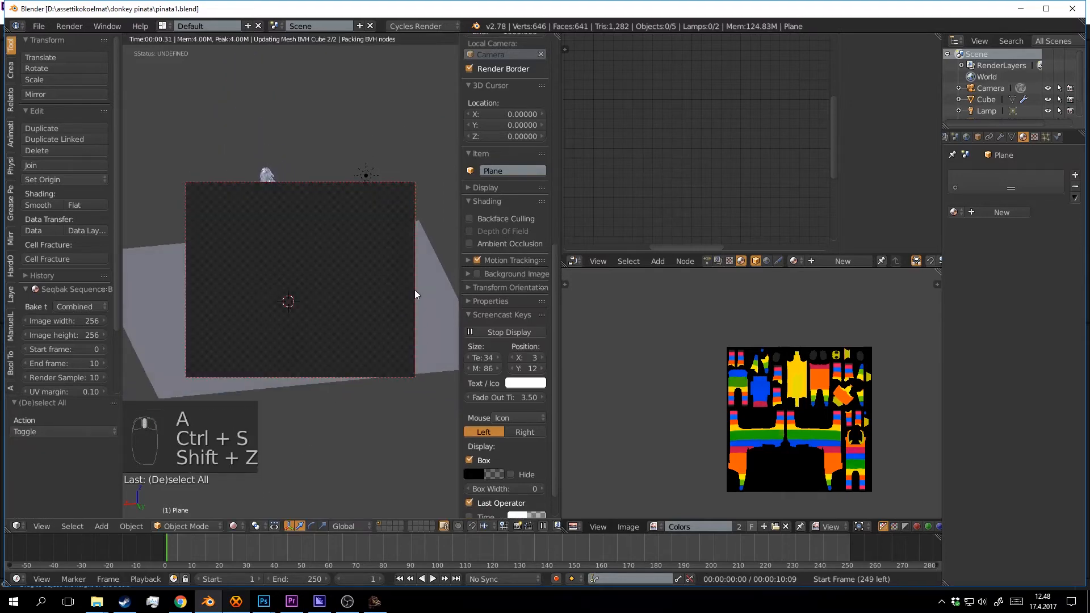
# Save the file with the rendered donkey in view and select the donkey.
pyautogui.moveTo(408, 283); pyautogui.dragTo(431, 277, button='middle')
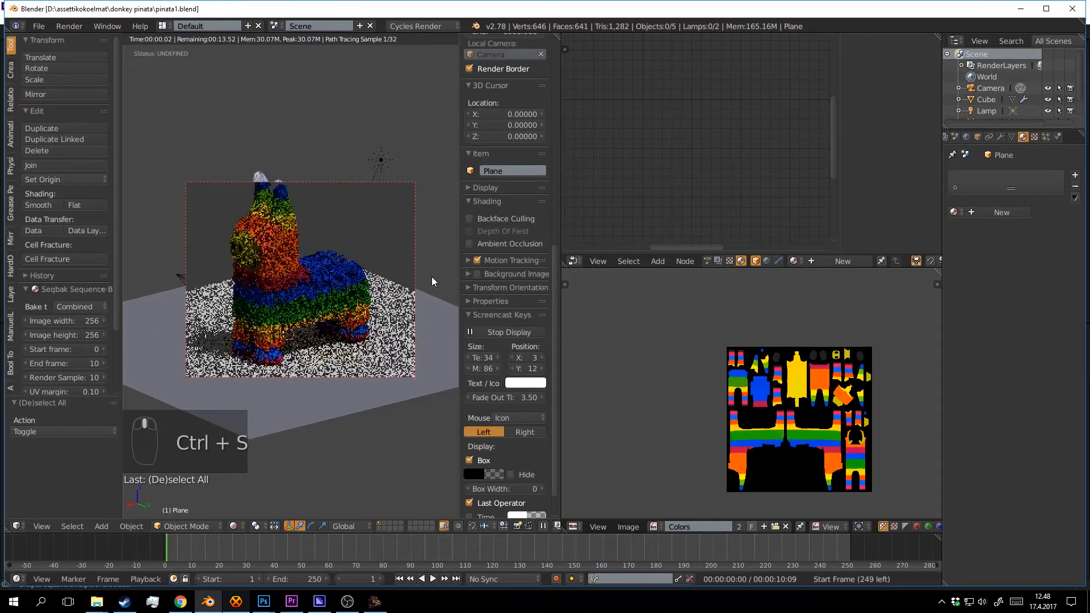
pyautogui.click(432, 277)
pyautogui.hotkey('ctrl', 's')
pyautogui.click(431, 277)
pyautogui.rightClick(349, 287)
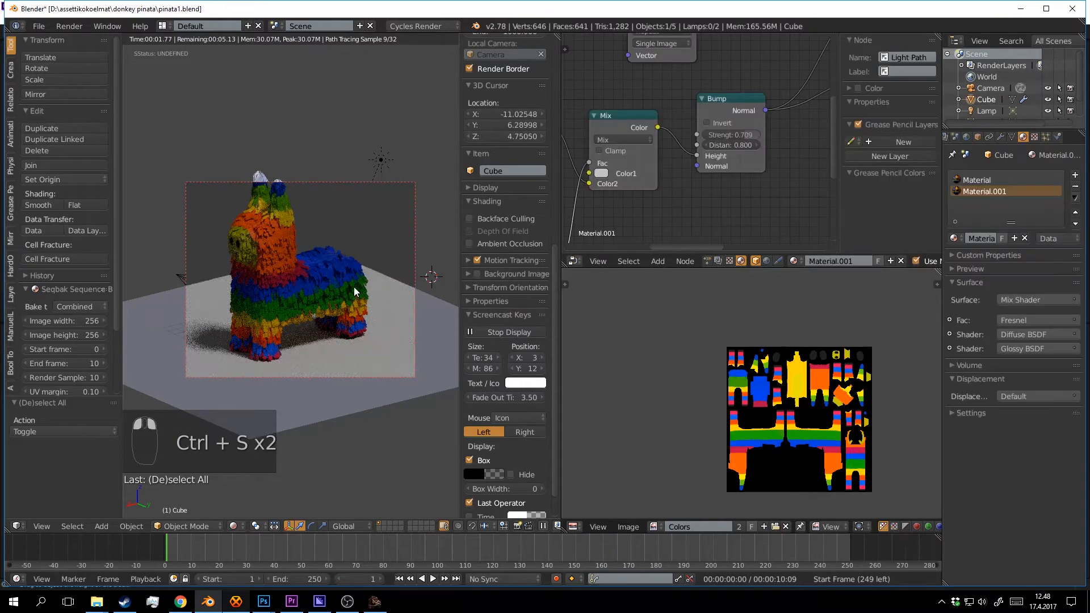
# In the donkey's first material, move the Material Output node away from the Mix Shader to make room.
pyautogui.moveTo(756, 137); pyautogui.dragTo(723, 168, button='middle')
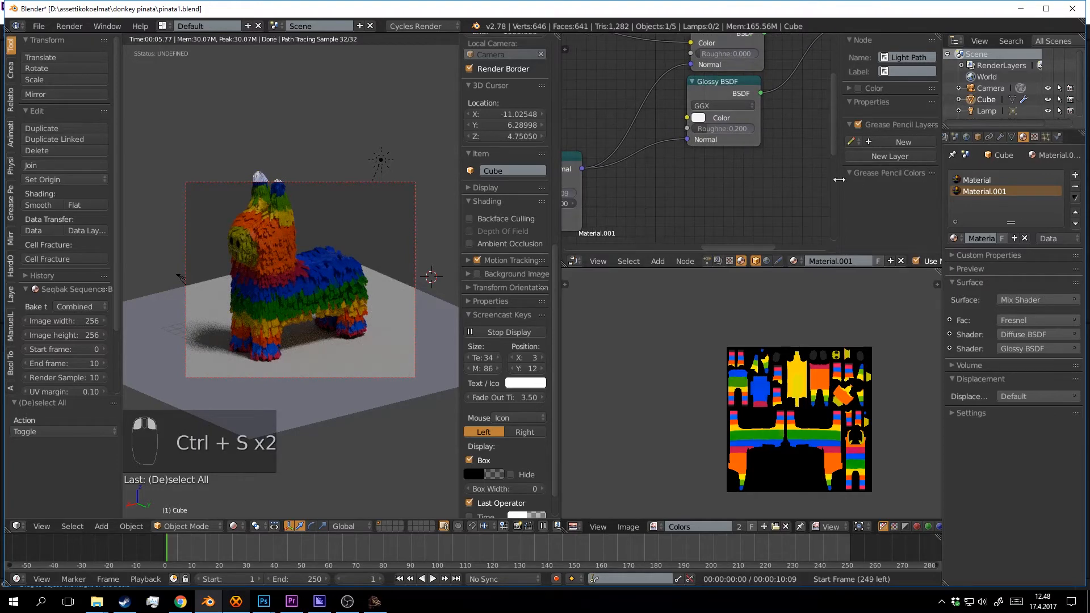
pyautogui.click(984, 179)
pyautogui.scroll(-6, 734, 115)
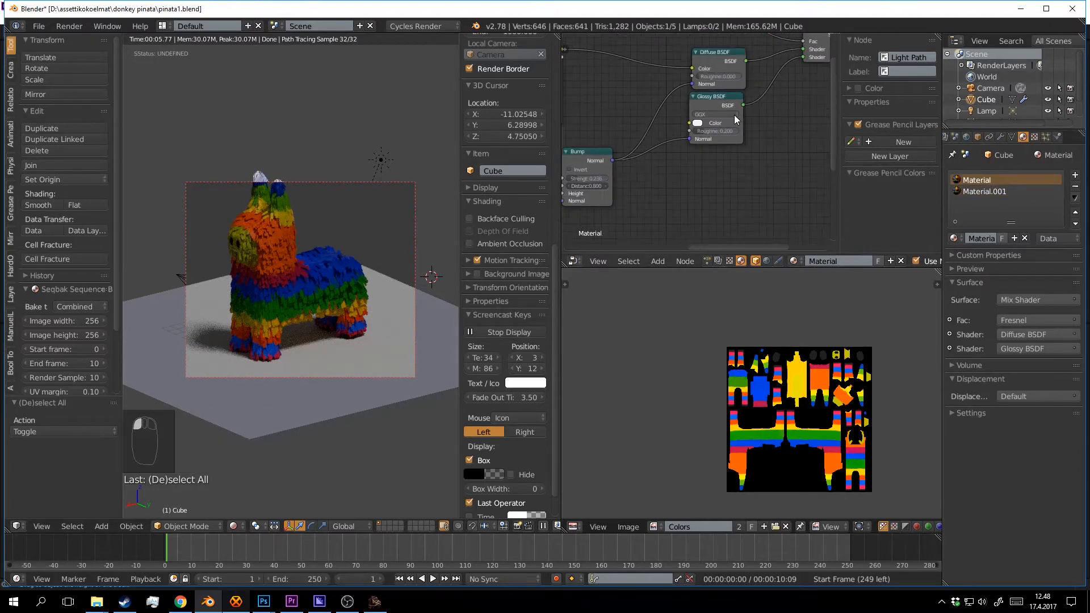
pyautogui.moveTo(738, 117); pyautogui.dragTo(560, 173, button='middle')
pyautogui.scroll(4, 669, 134)
pyautogui.moveTo(669, 134); pyautogui.dragTo(730, 110)
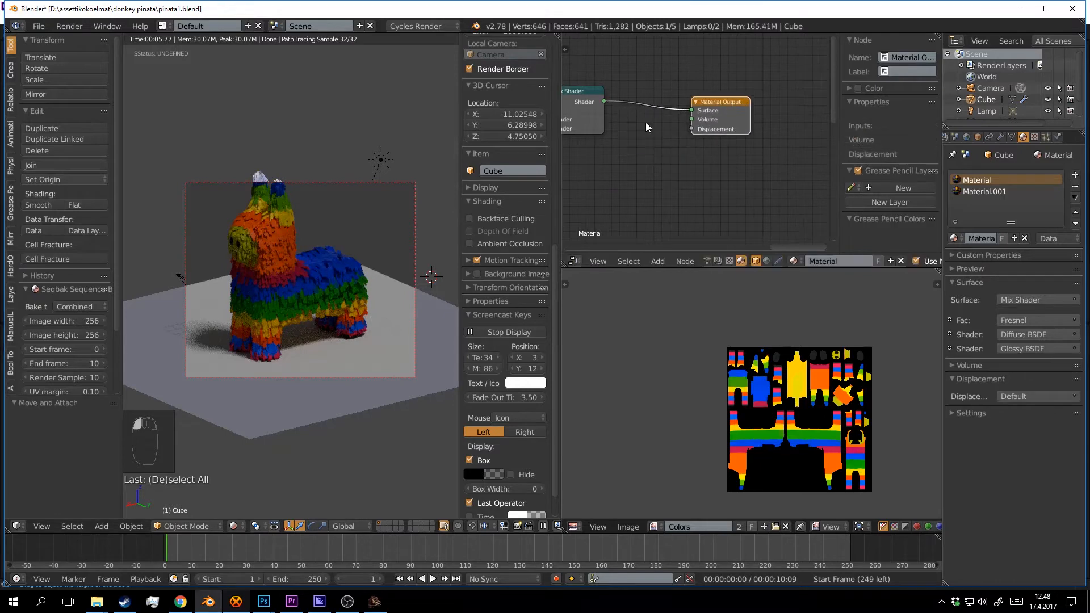
pyautogui.moveTo(729, 109); pyautogui.dragTo(836, 99, button='middle')
# Rename the donkey's first material to hairs.
pyautogui.doubleClick(989, 180)
pyautogui.click(1000, 179)
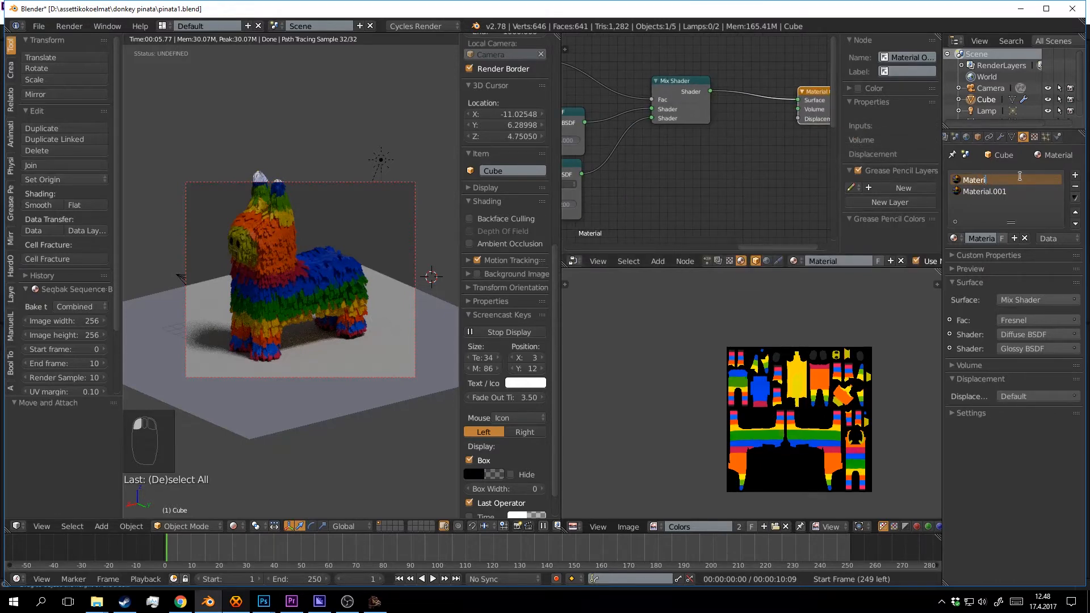
pyautogui.write('hairs')
pyautogui.press('Return')
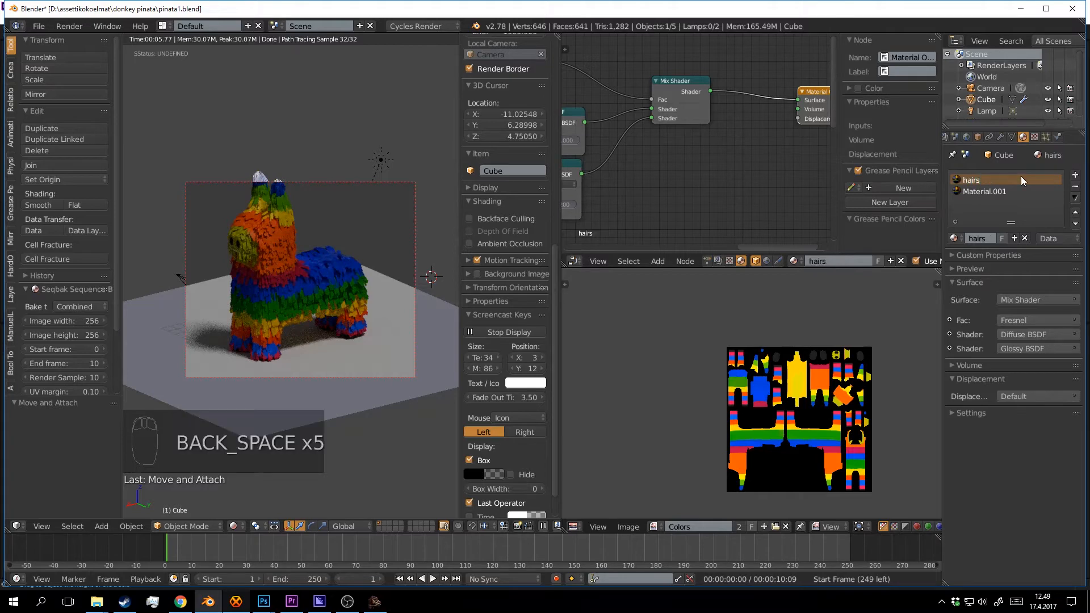
# Duplicate the Mix Shader and insert the copy between the original Mix Shader and the Material Output.
pyautogui.moveTo(710, 135)
pyautogui.mouseDown(button='middle')
pyautogui.moveTo(741, 112)
pyautogui.moveTo(673, 165)
pyautogui.moveTo(719, 140)
pyautogui.mouseUp(button='middle')
pyautogui.click(661, 89)
pyautogui.hotkey('shift', 'd')
pyautogui.click(732, 83)
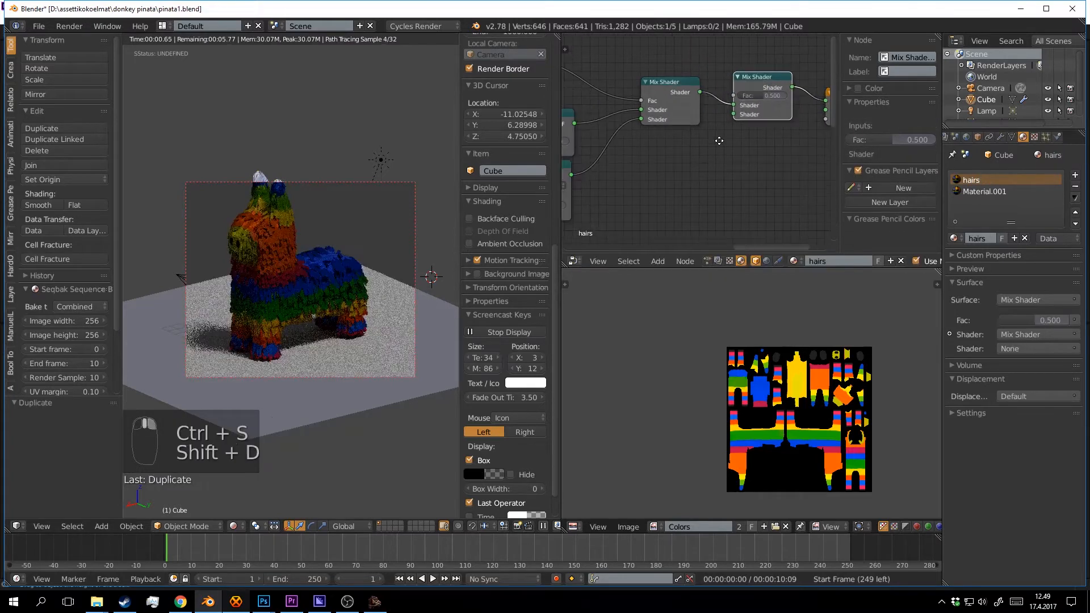
# Add a Translucent BSDF and link it to the second shader input of the new Mix Shader.
pyautogui.hotkey('shift', 'a')
pyautogui.click(710, 149)
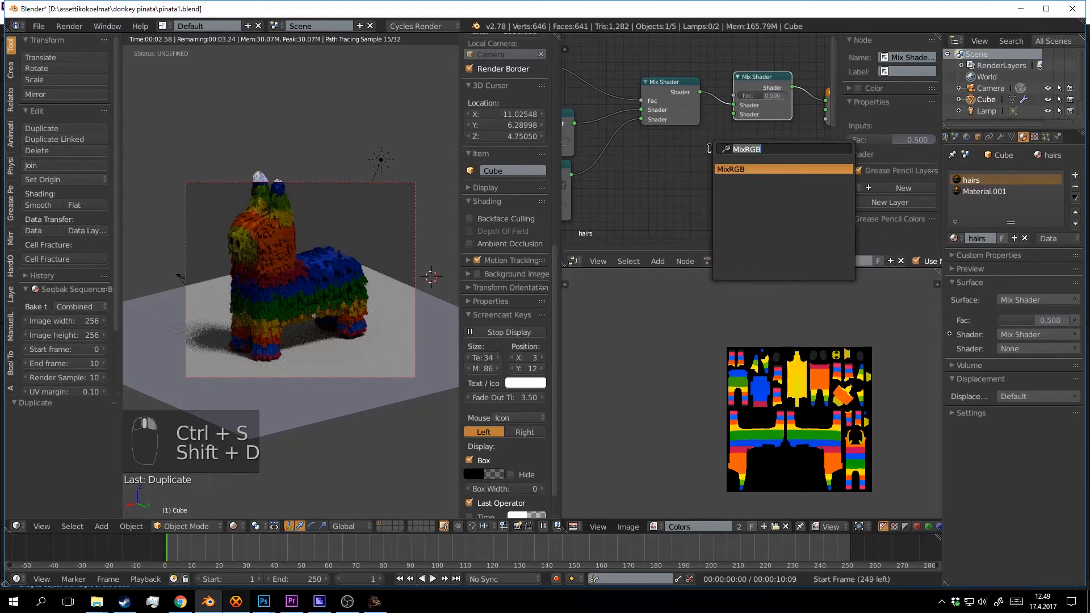
pyautogui.write('tra')
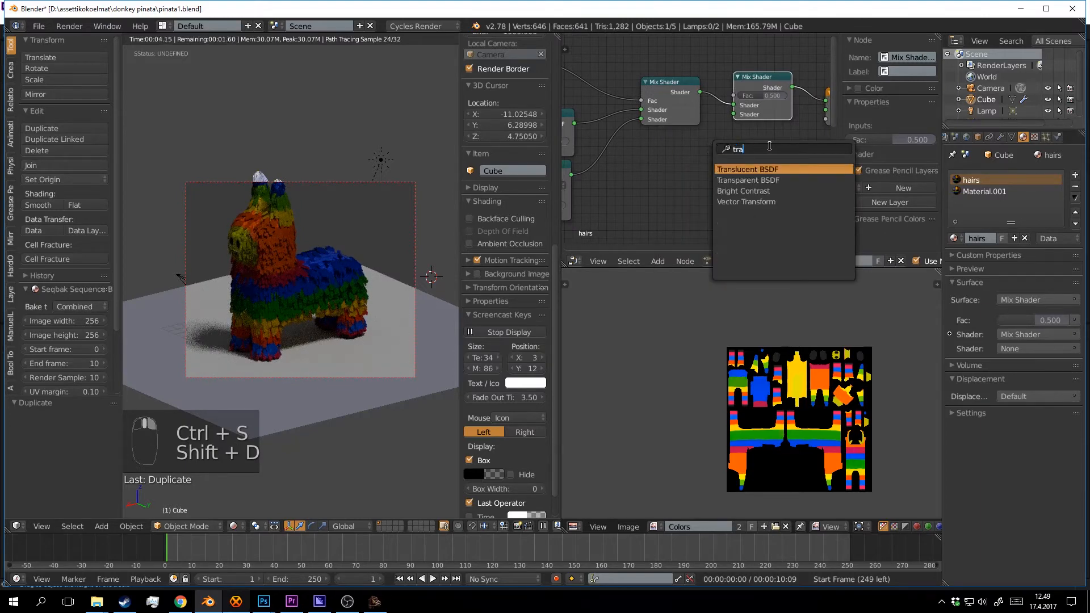
pyautogui.press('Return')
pyautogui.click(679, 142)
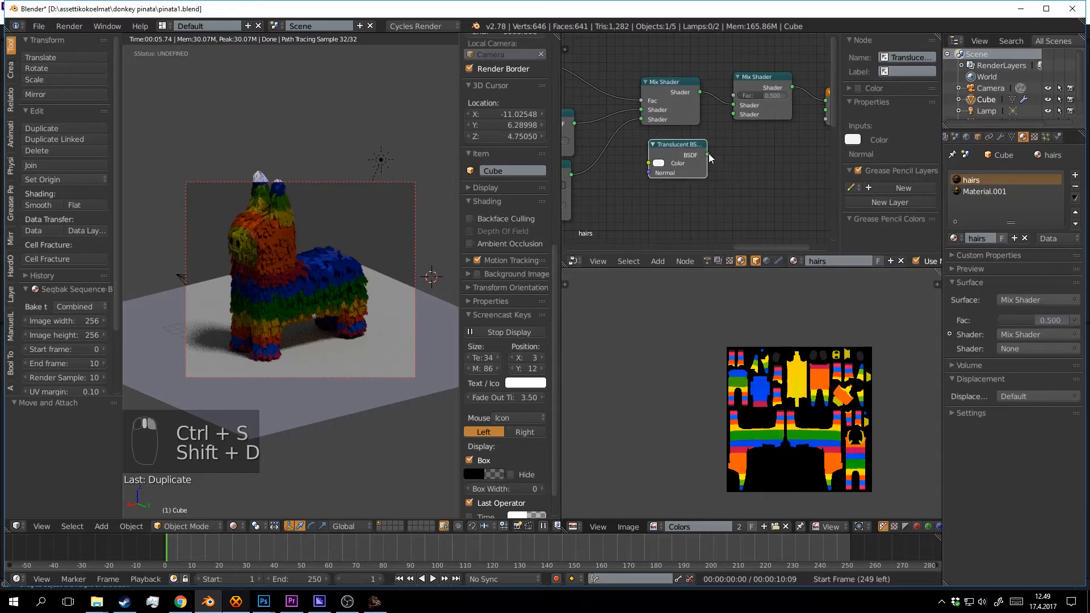
pyautogui.moveTo(709, 153); pyautogui.dragTo(734, 114)
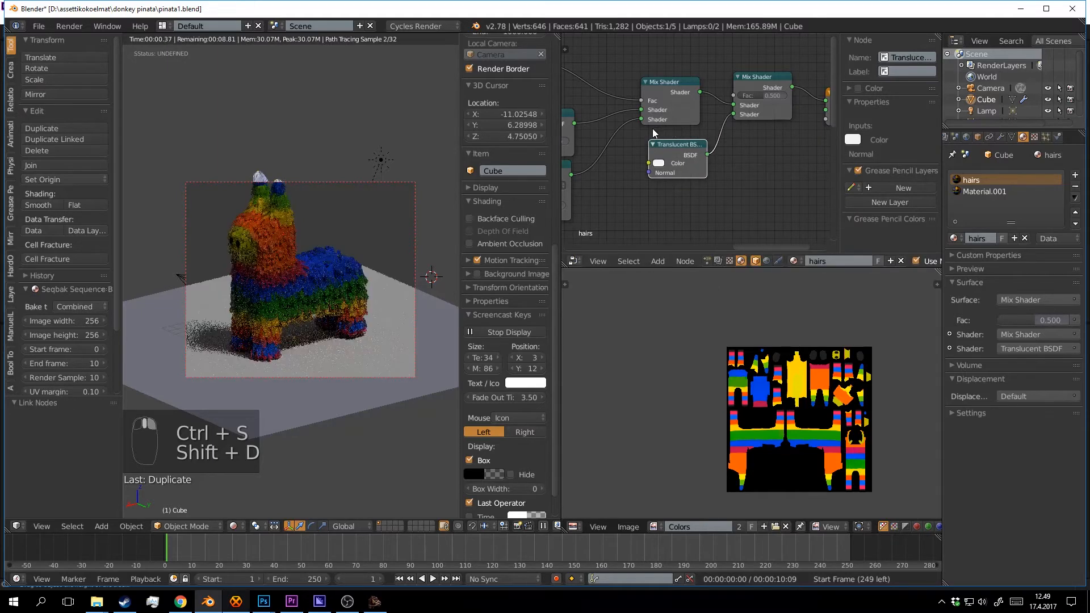
# Link the Image Texture's colour to the Translucent BSDF's Color input and save the file.
pyautogui.moveTo(653, 129); pyautogui.dragTo(729, 108, button='middle')
pyautogui.scroll(-1, 710, 119)
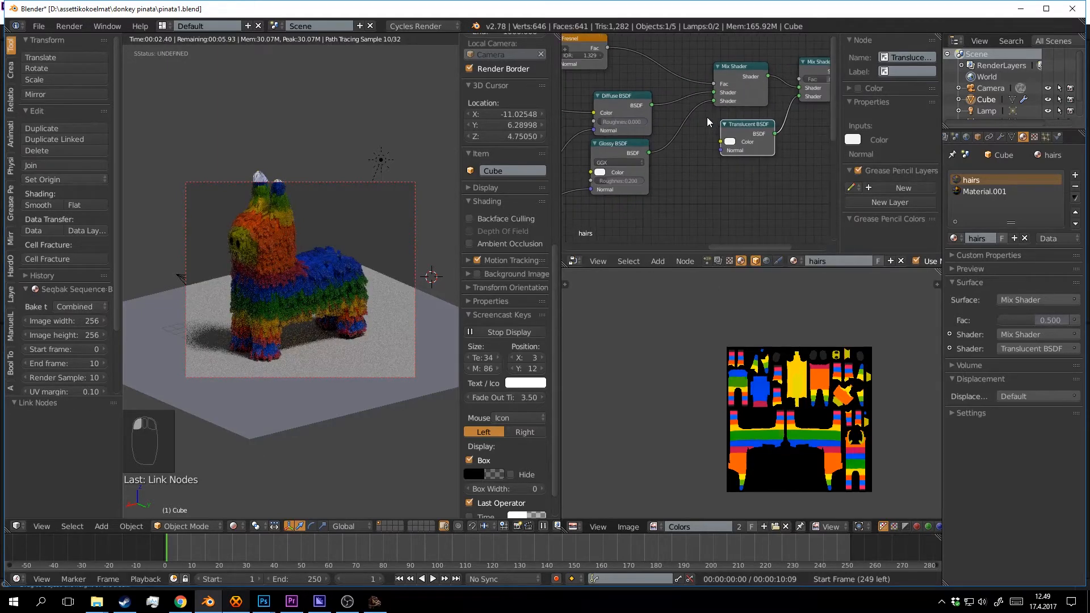
pyautogui.scroll(-4, 712, 121)
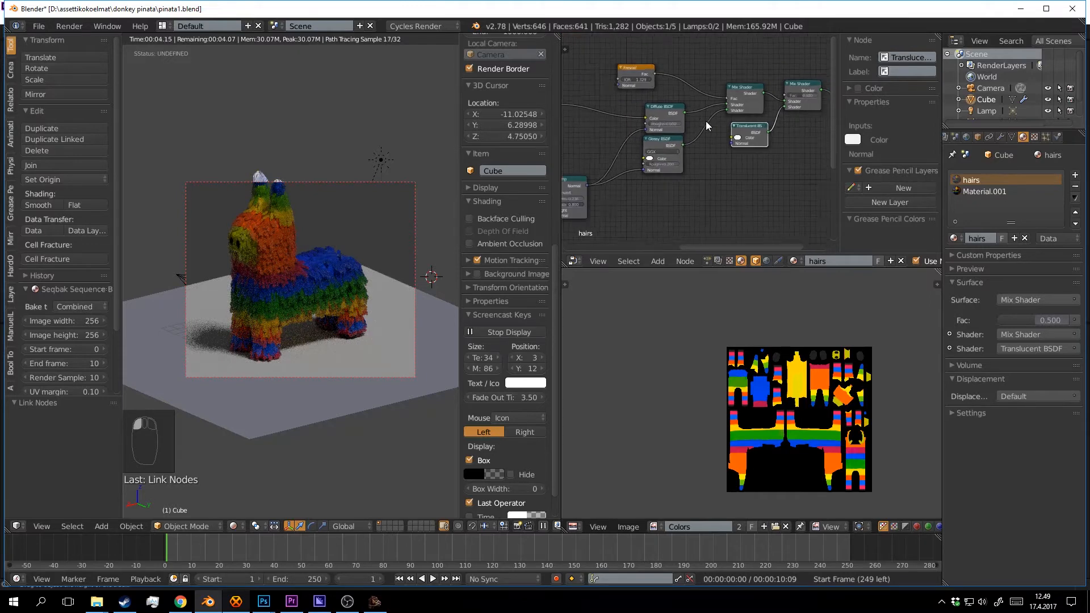
pyautogui.moveTo(688, 125); pyautogui.dragTo(714, 120, button='middle')
pyautogui.scroll(-2, 720, 117)
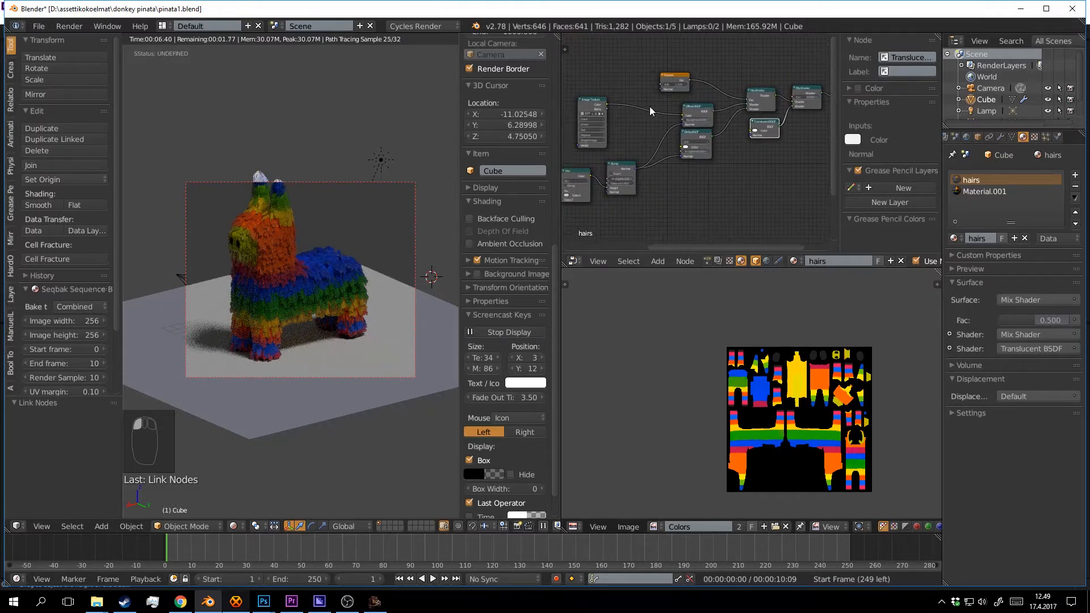
pyautogui.moveTo(608, 103); pyautogui.dragTo(750, 130)
pyautogui.moveTo(777, 170); pyautogui.dragTo(735, 193, button='middle')
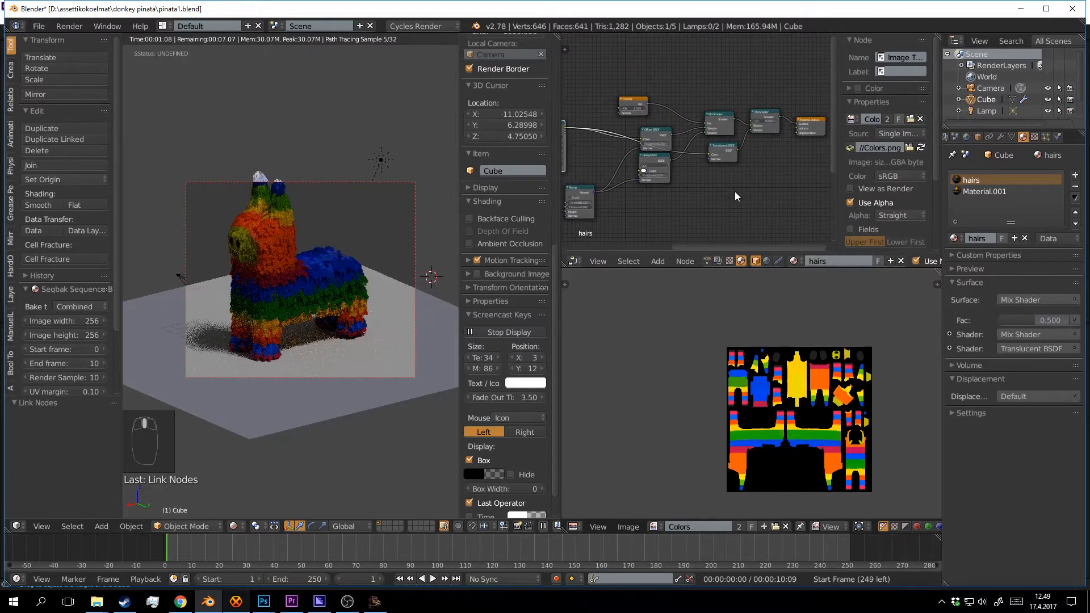
pyautogui.scroll(1, 735, 192)
pyautogui.hotkey('ctrl', 's')
pyautogui.press('Return')
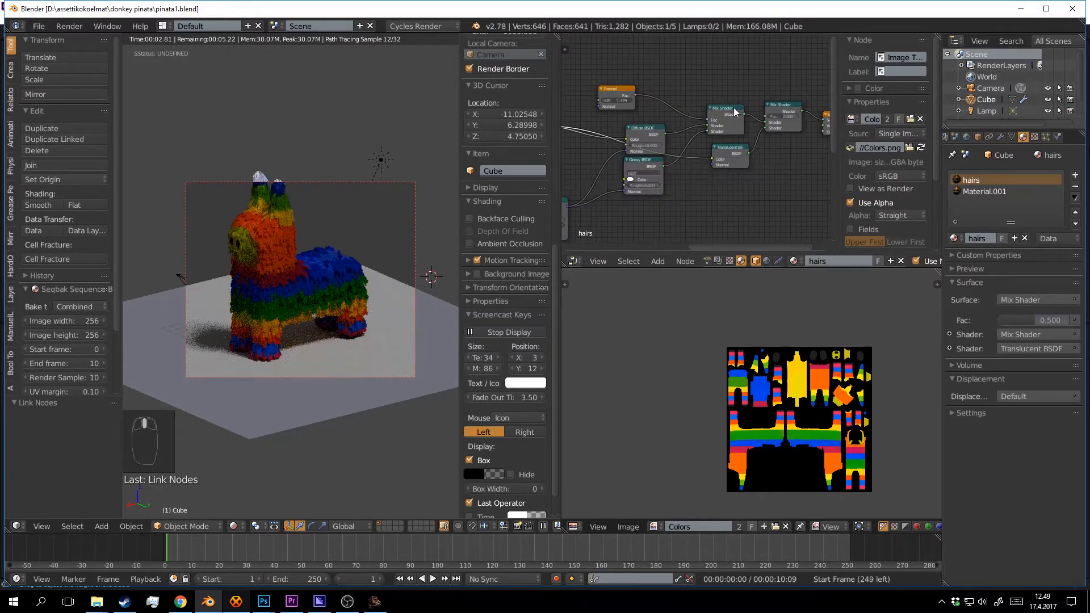
# Spread the shader nodes apart, raising the Mix Shader, Fresnel, Diffuse and Glossy nodes and lowering the Translucent BSDF.
pyautogui.click(734, 107)
pyautogui.scroll(1, 735, 100)
pyautogui.moveTo(737, 60); pyautogui.dragTo(736, 56)
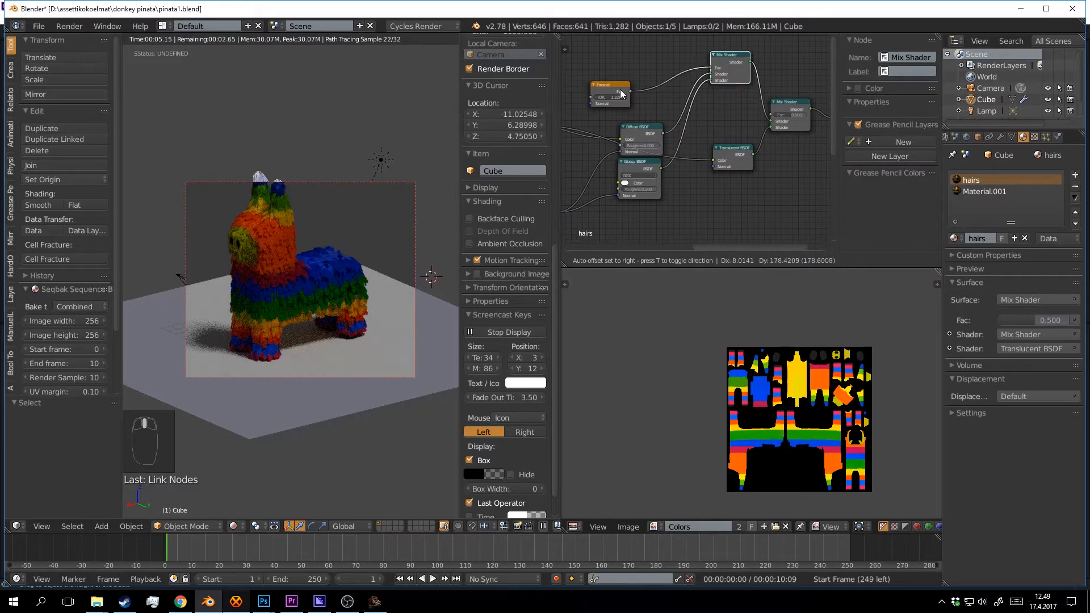
pyautogui.moveTo(613, 85); pyautogui.dragTo(628, 37)
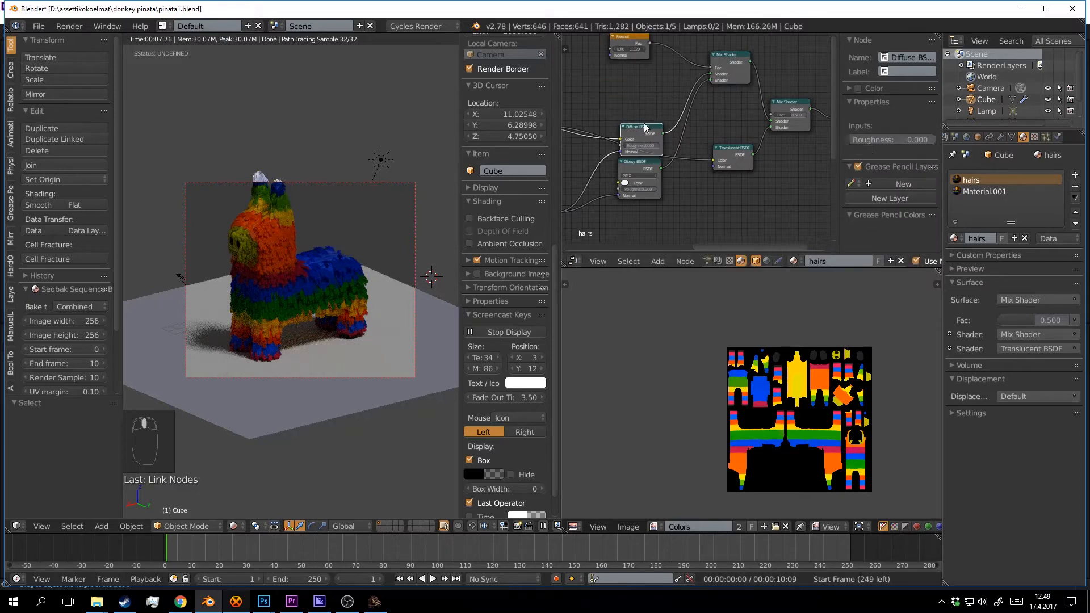
pyautogui.moveTo(642, 131); pyautogui.dragTo(638, 74)
pyautogui.moveTo(642, 175); pyautogui.dragTo(632, 114)
pyautogui.scroll(1, 670, 122)
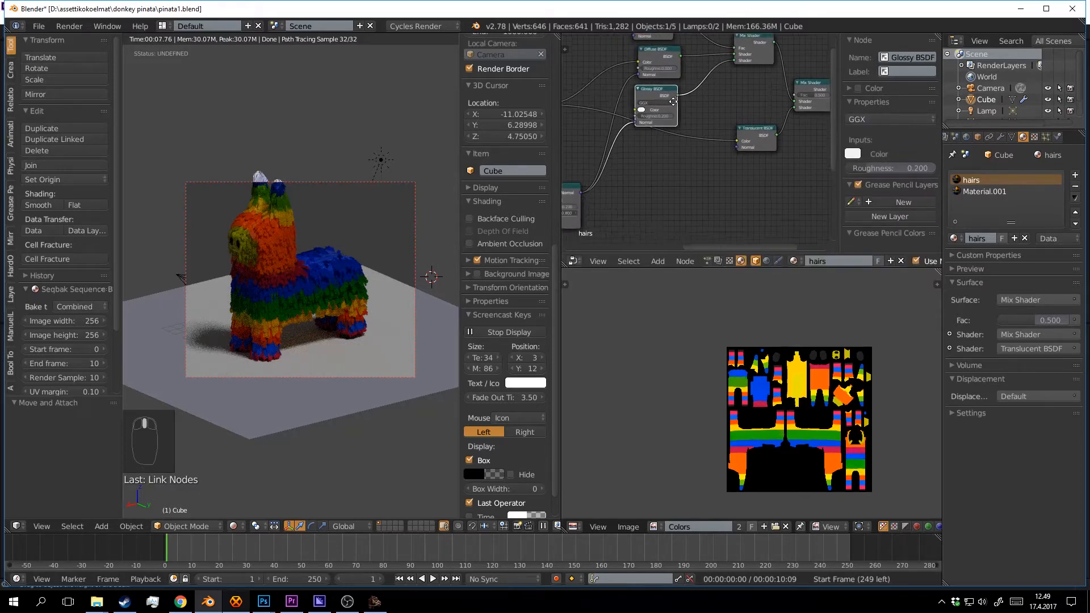
pyautogui.click(766, 128)
pyautogui.moveTo(765, 125); pyautogui.dragTo(764, 167)
pyautogui.moveTo(642, 163); pyautogui.dragTo(653, 149, button='middle')
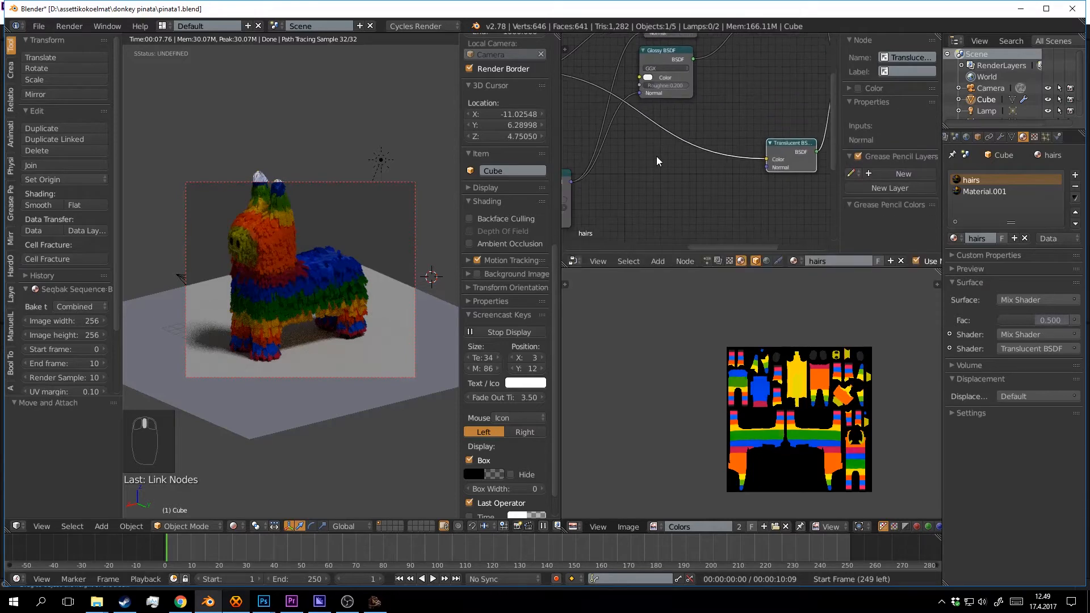
# Insert an RGB Curves node before the Translucent BSDF, add a curve point at X 0.35, Y 0.75, and save.
pyautogui.hotkey('shift', 'a')
pyautogui.click(656, 155)
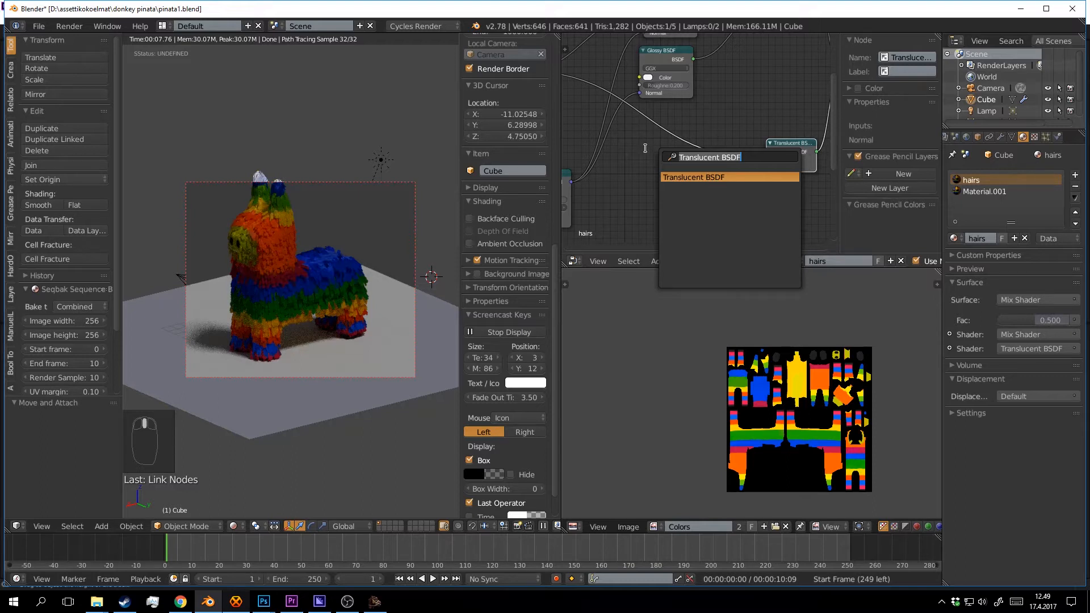
pyautogui.write('cu')
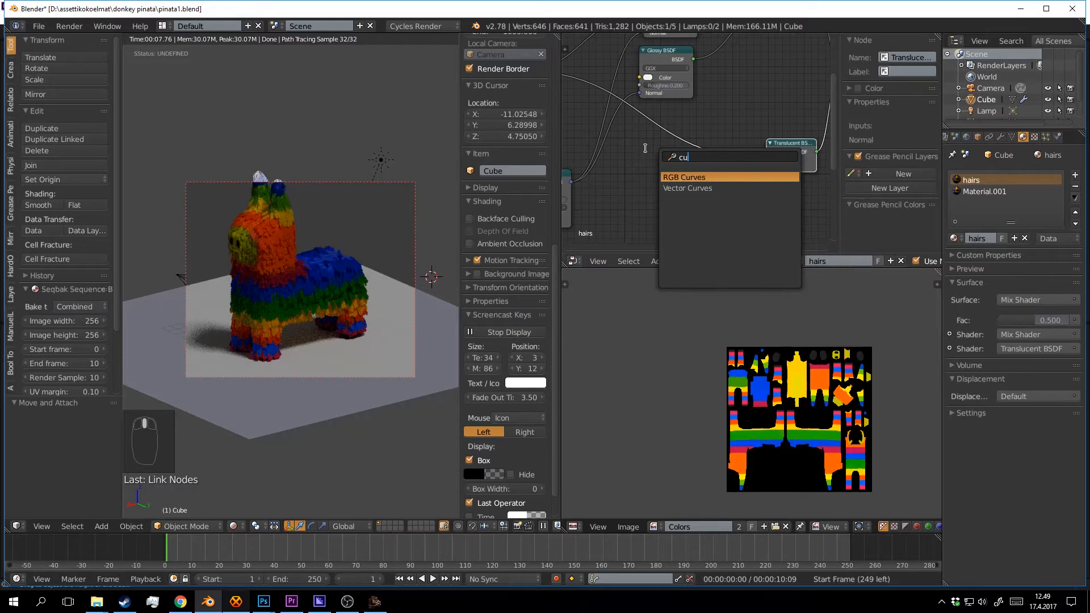
pyautogui.click(683, 177)
pyautogui.click(706, 177)
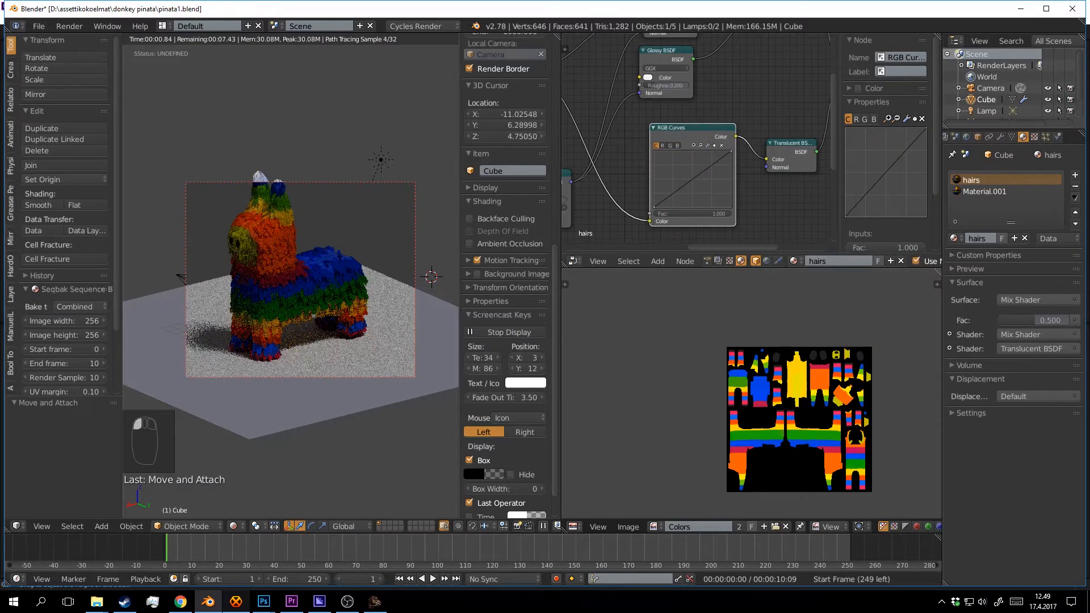
pyautogui.click(680, 165)
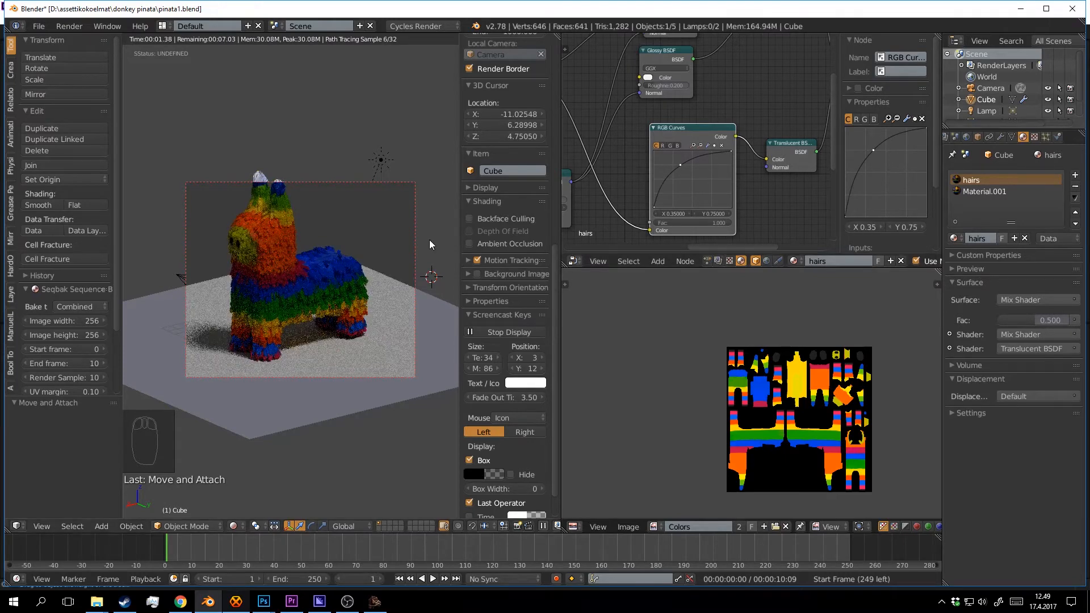
pyautogui.hotkey('ctrl', 's')
# Preview the RGB Curves output through the emission viewer, restore the final Mix Shader as material output and save.
pyautogui.keyDown('ctrl'); pyautogui.keyDown('shift'); pyautogui.click(717, 131); pyautogui.keyUp('shift'); pyautogui.keyUp('ctrl')
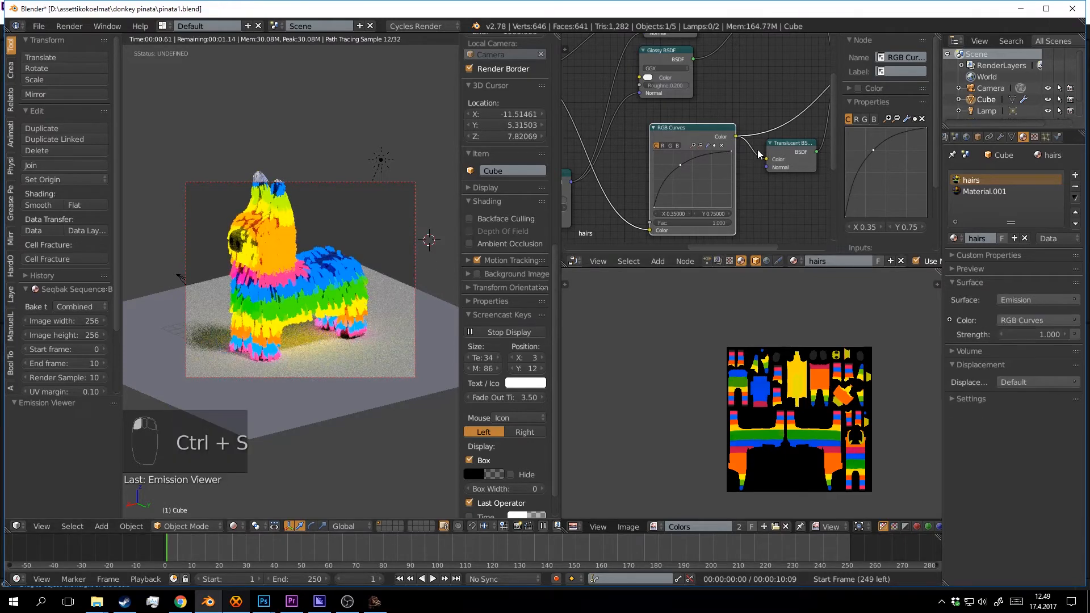
pyautogui.moveTo(804, 142); pyautogui.dragTo(674, 152, button='middle')
pyautogui.moveTo(740, 51); pyautogui.dragTo(690, 90, button='middle')
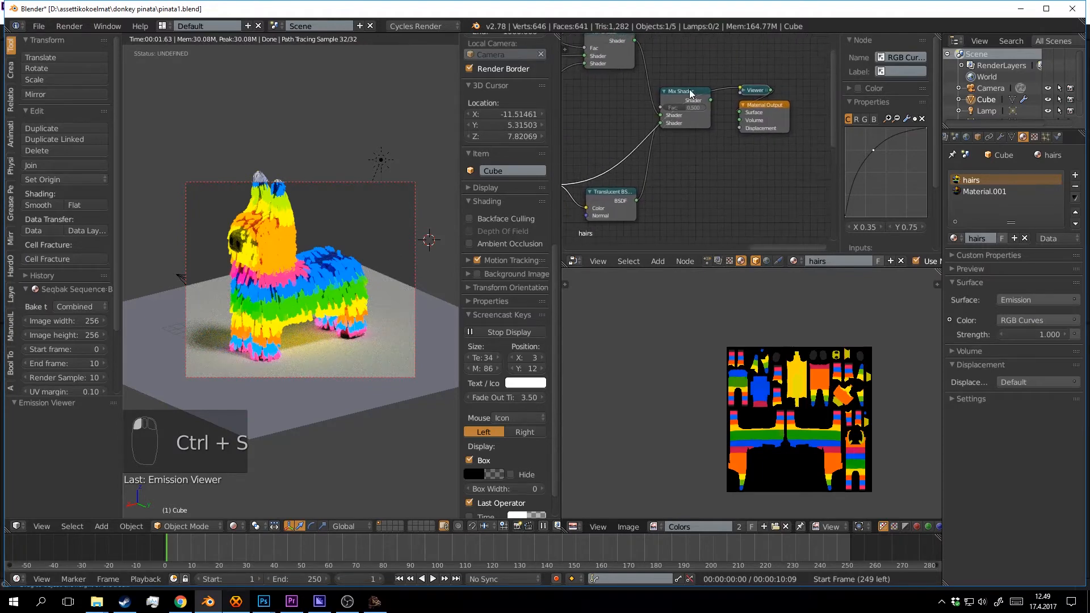
pyautogui.keyDown('ctrl'); pyautogui.keyDown('shift'); pyautogui.click(690, 90); pyautogui.keyUp('shift'); pyautogui.keyUp('ctrl')
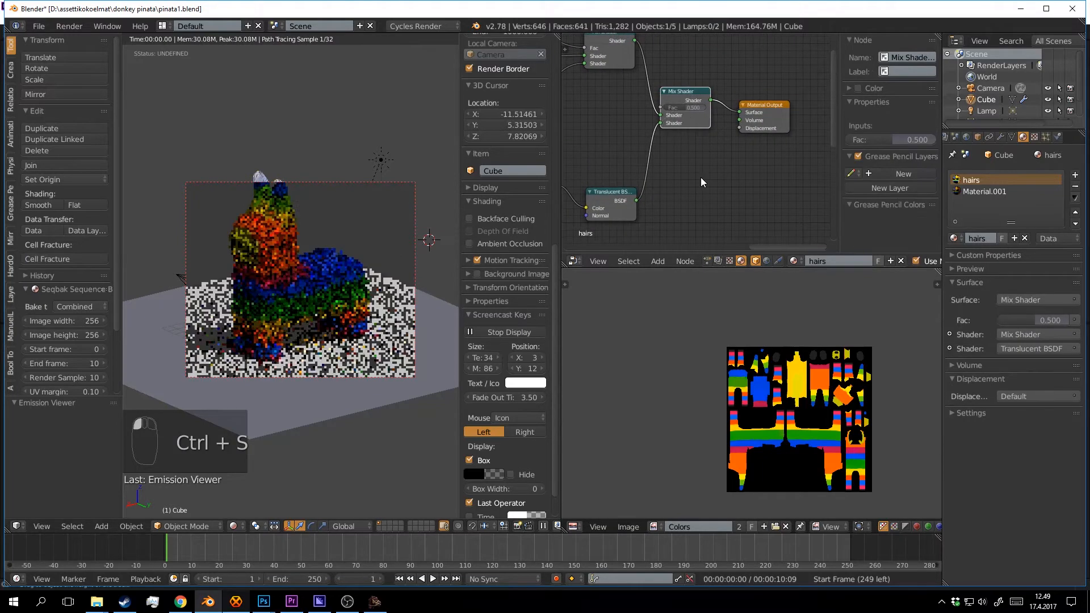
pyautogui.hotkey('ctrl', 's')
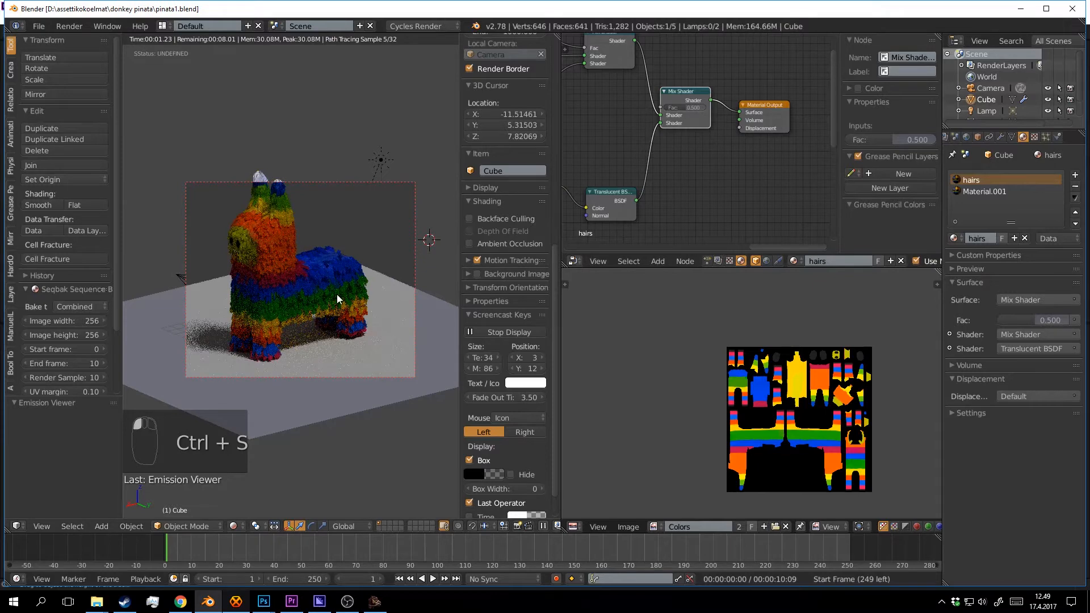
# Inspect the rendered donkey's translucent fringe from its other side.
pyautogui.hotkey('shift', 'z')
pyautogui.moveTo(326, 288)
pyautogui.mouseDown(button='middle')
pyautogui.moveTo(400, 269)
pyautogui.moveTo(376, 247)
pyautogui.mouseUp(button='middle')
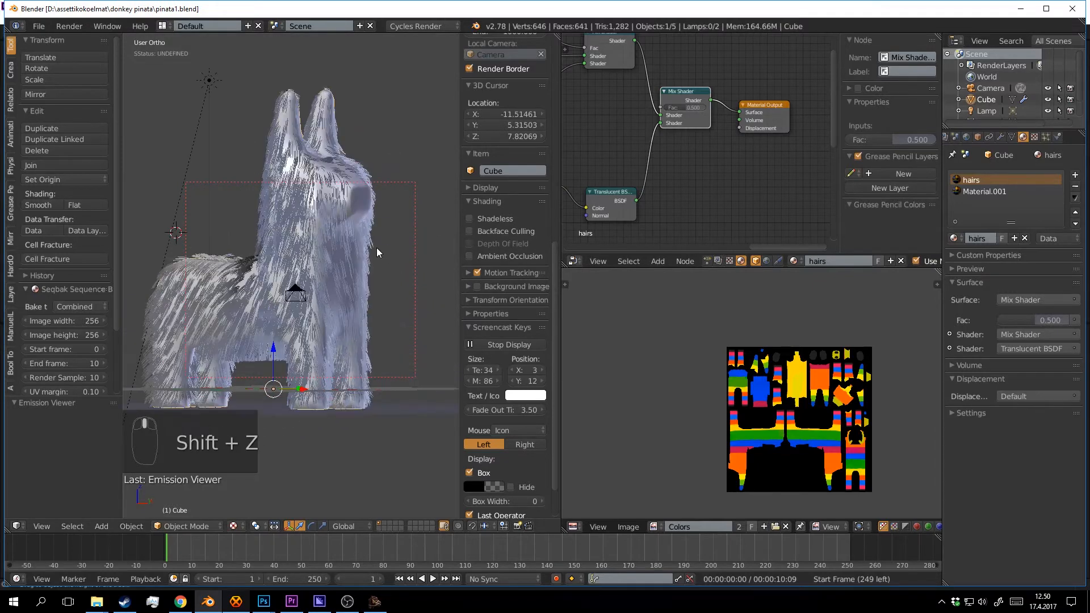
pyautogui.hotkey('shift', 'z')
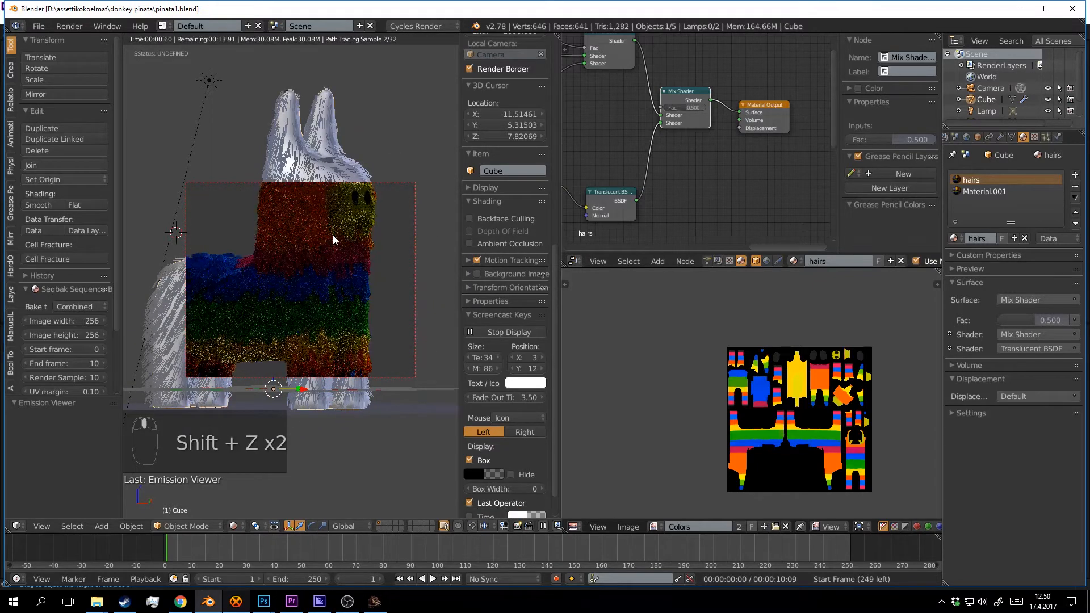
pyautogui.click(393, 266)
# Set the Glossy BSDF's roughness to 0.300 in the hairs material and check the donkey from the lit side.
pyautogui.moveTo(644, 147); pyautogui.dragTo(835, 118, button='middle')
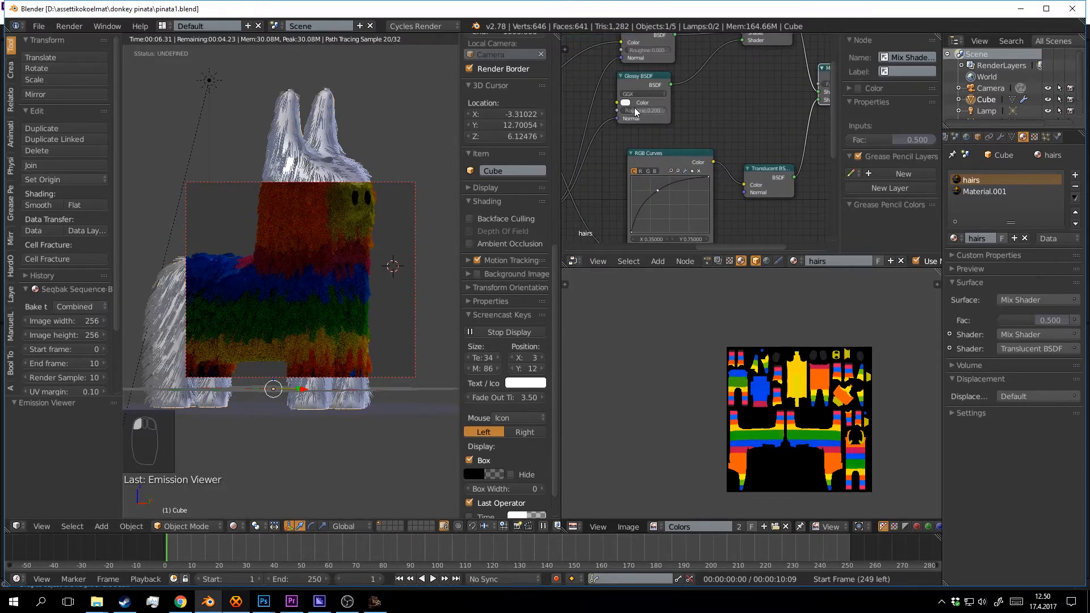
pyautogui.moveTo(629, 109); pyautogui.dragTo(638, 109)
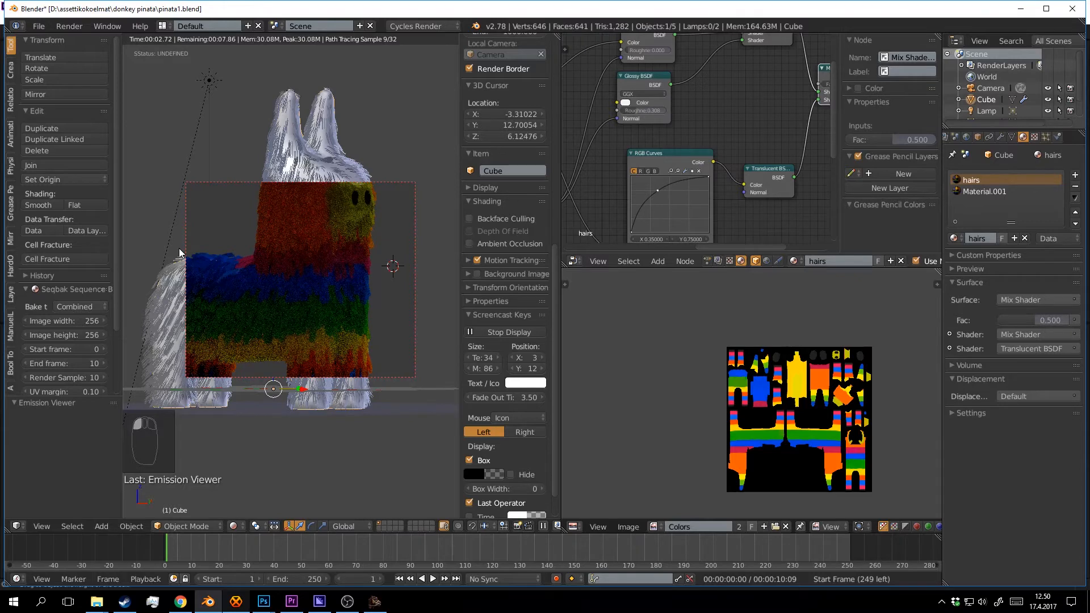
pyautogui.moveTo(180, 253); pyautogui.dragTo(657, 125, button='middle')
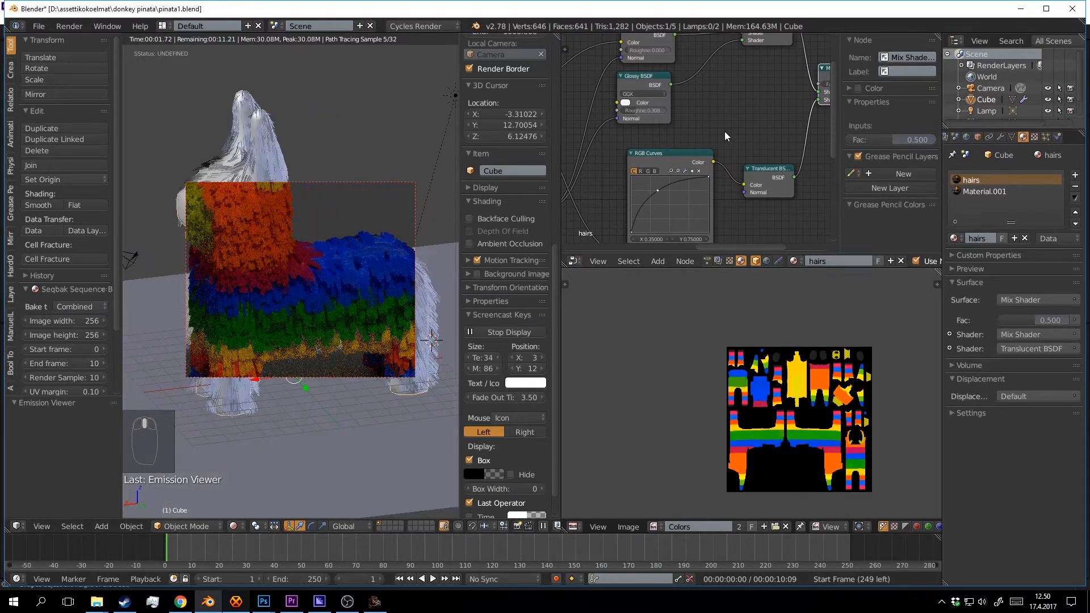
pyautogui.scroll(-2, 724, 131)
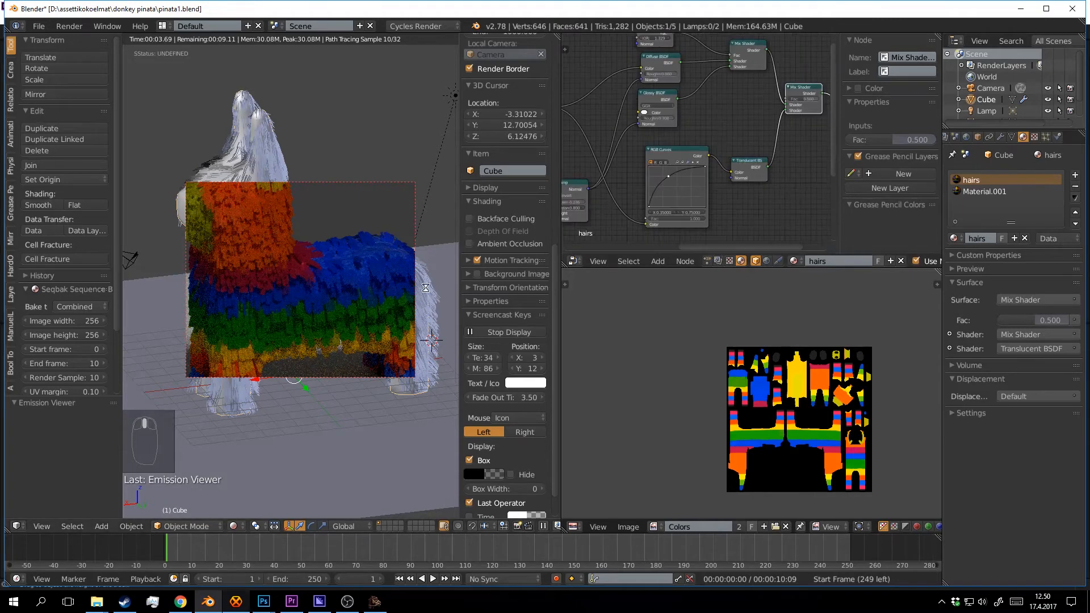
# Save the file and check the donkey's fringe from another angle in rendered preview.
pyautogui.click(426, 287)
pyautogui.hotkey('ctrl', 's')
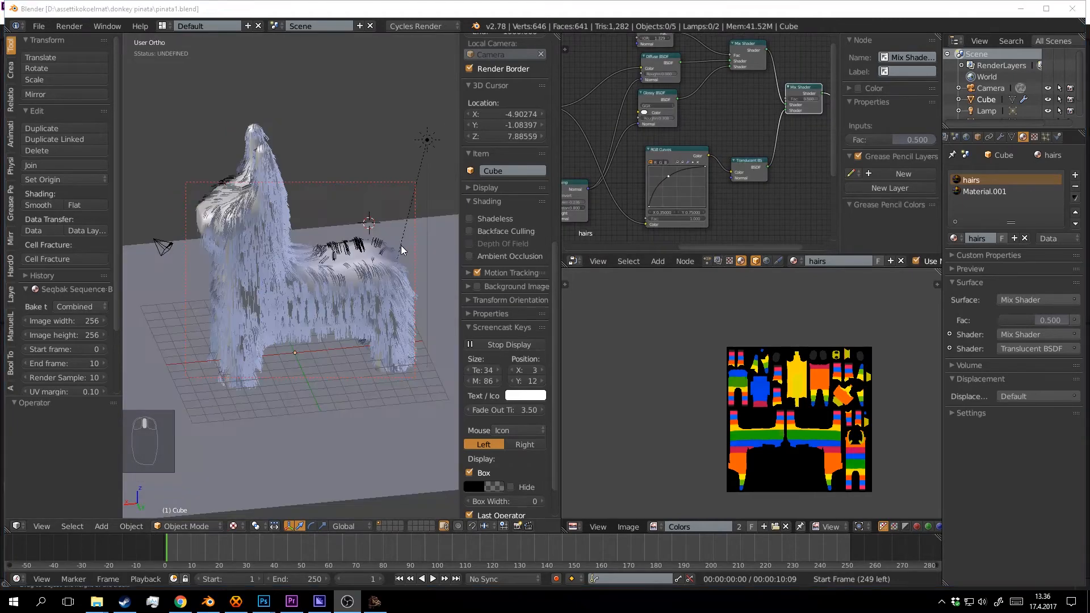
pyautogui.click(386, 221)
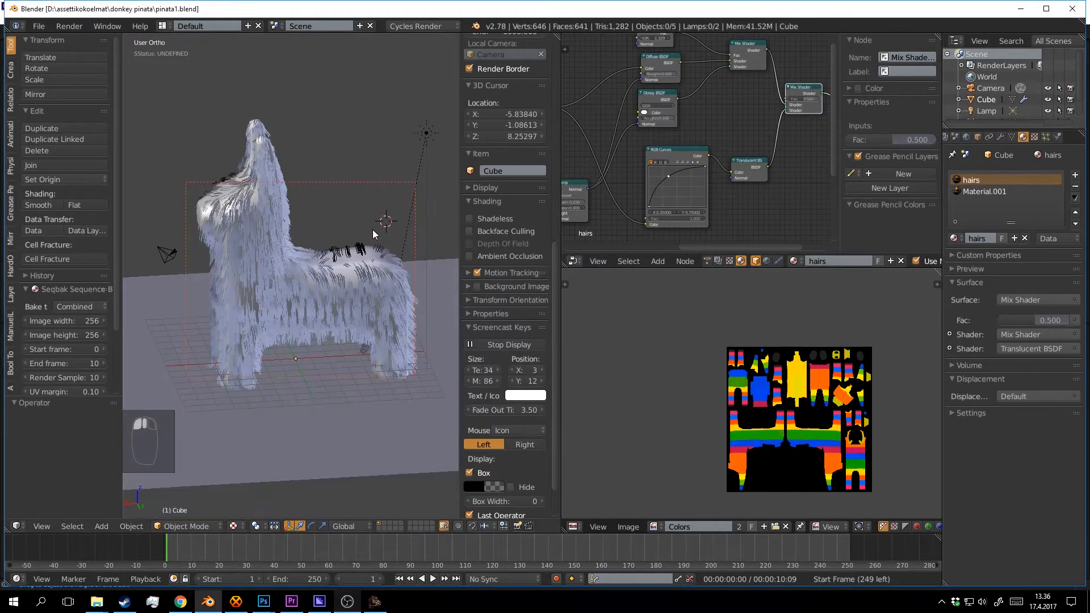
pyautogui.hotkey('shift', 'z')
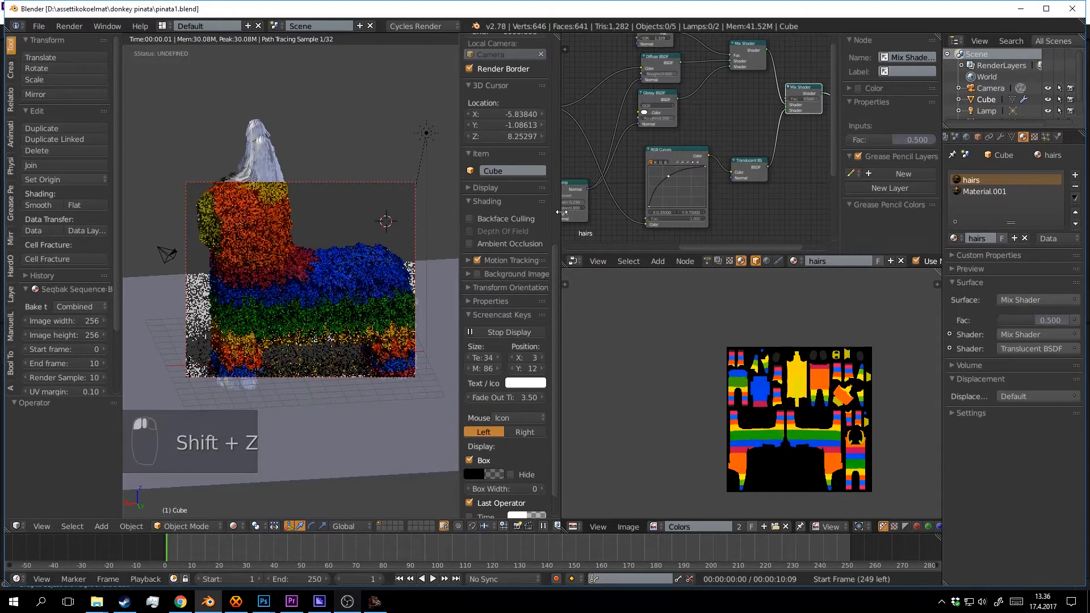
pyautogui.moveTo(561, 212); pyautogui.dragTo(604, 161, button='middle')
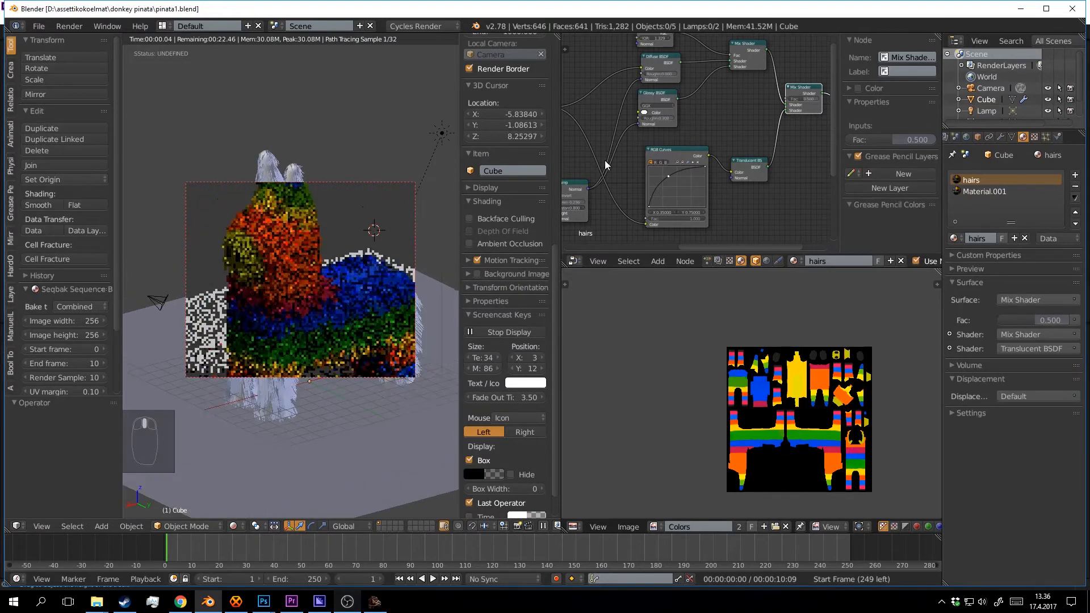
pyautogui.moveTo(730, 177); pyautogui.dragTo(742, 246, button='middle')
pyautogui.click(431, 269)
pyautogui.hotkey('shift', 'z')
# Duplicate the ground plane in place and rotate the copy 90° about the X axis.
pyautogui.moveTo(431, 269); pyautogui.dragTo(316, 278, button='middle')
pyautogui.scroll(-5, 400, 274)
pyautogui.rightClick(348, 325)
pyautogui.hotkey('shift', 'd')
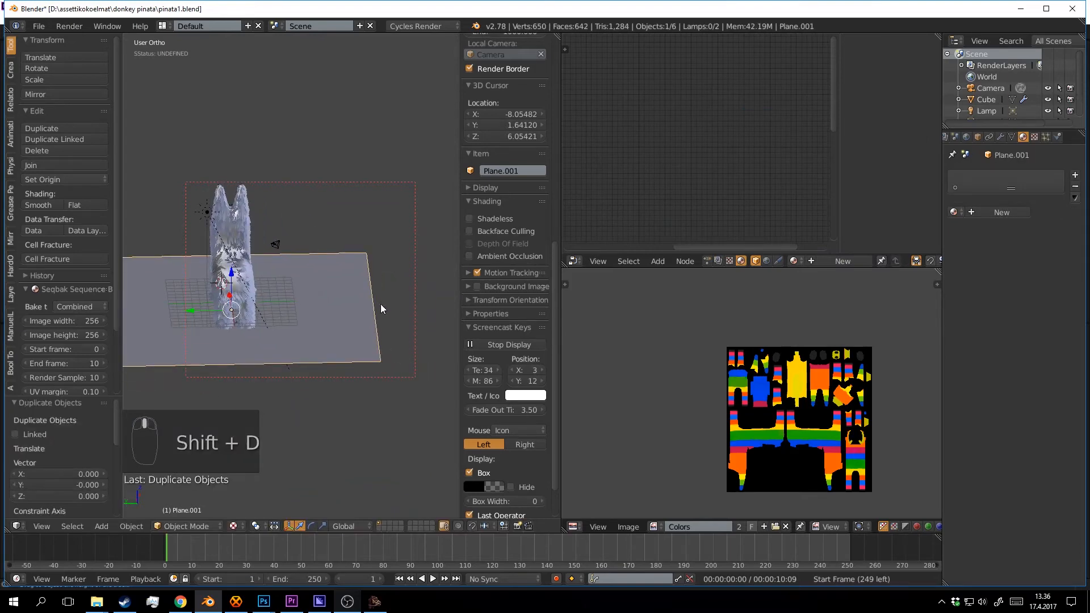
pyautogui.press('r')
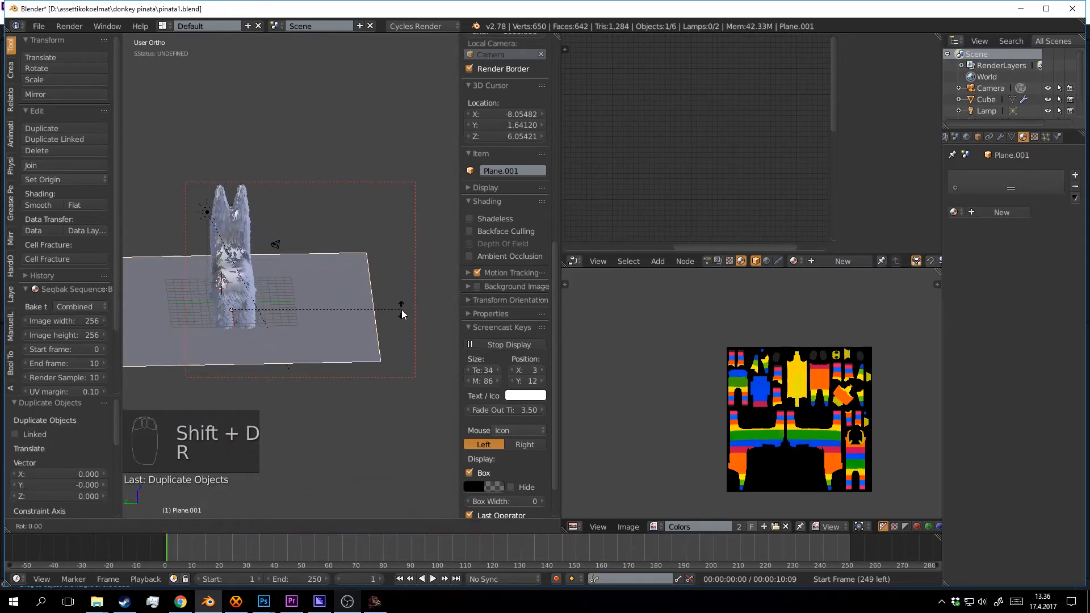
pyautogui.write('x90')
pyautogui.click(401, 309)
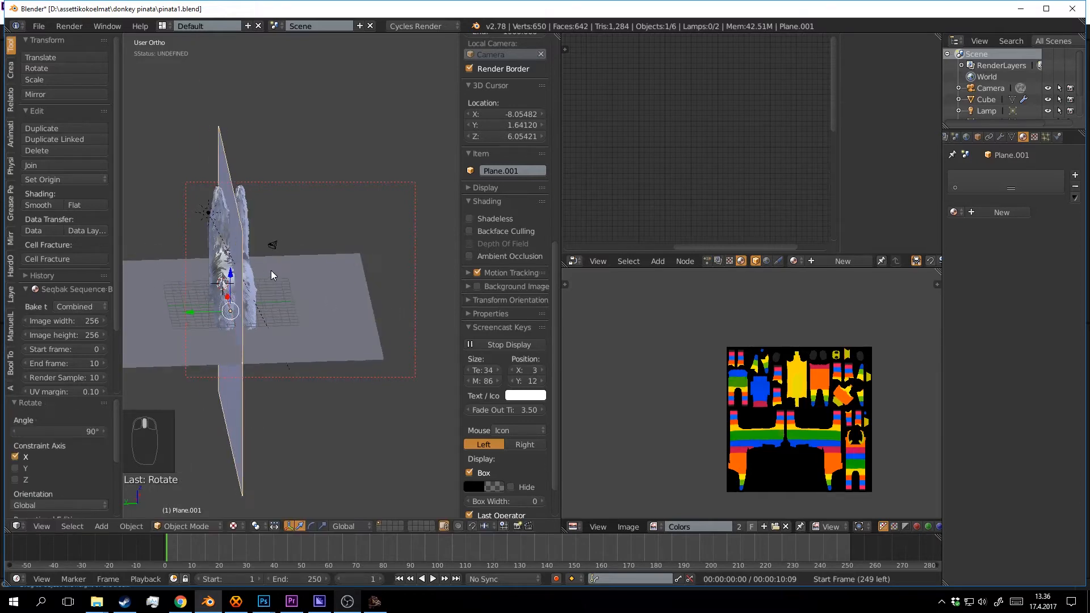
# Move the upright plane behind the donkey by about -17.675 along Y and raise it about 12.936 along Z.
pyautogui.moveTo(214, 312); pyautogui.dragTo(352, 299)
pyautogui.moveTo(274, 295); pyautogui.dragTo(410, 318, button='middle')
pyautogui.scroll(3, 360, 261)
pyautogui.press('g')
pyautogui.press('z')
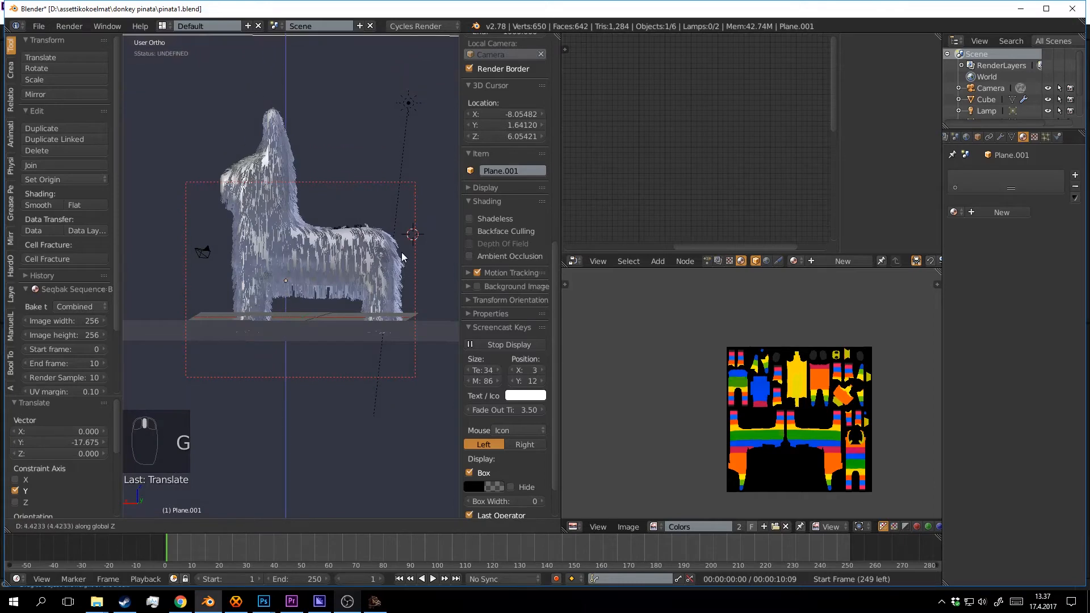
pyautogui.click(398, 142)
pyautogui.scroll(-3, 397, 142)
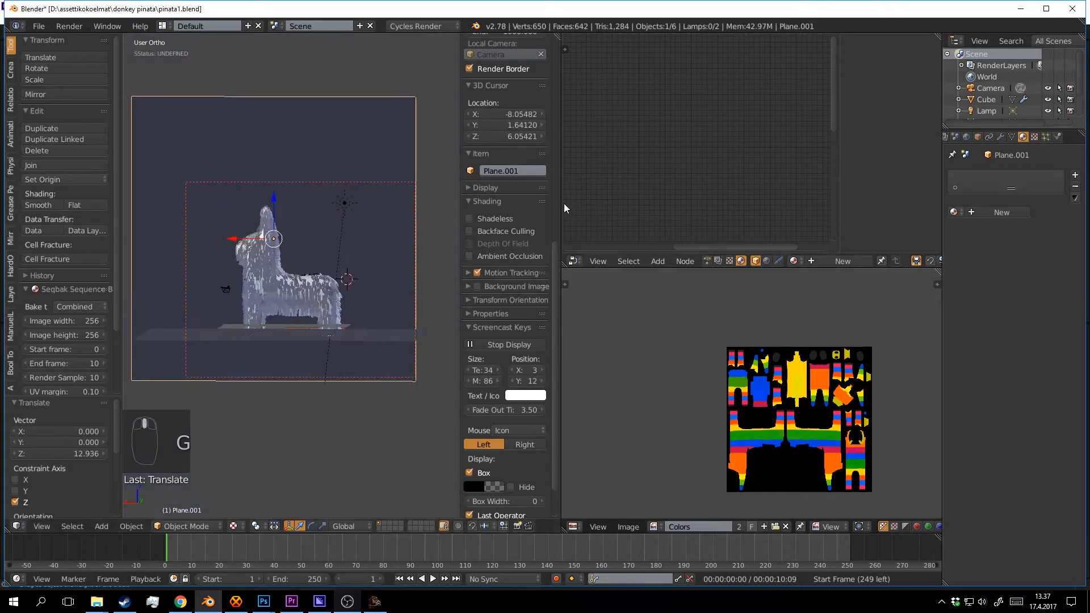
# Widen the 3D viewport, align the camera to the side view, and fly it backward to frame the whole donkey.
pyautogui.moveTo(562, 203); pyautogui.dragTo(735, 211)
pyautogui.scroll(3, 554, 213)
pyautogui.scroll(-2, 551, 210)
pyautogui.moveTo(551, 210); pyautogui.dragTo(525, 202, button='middle')
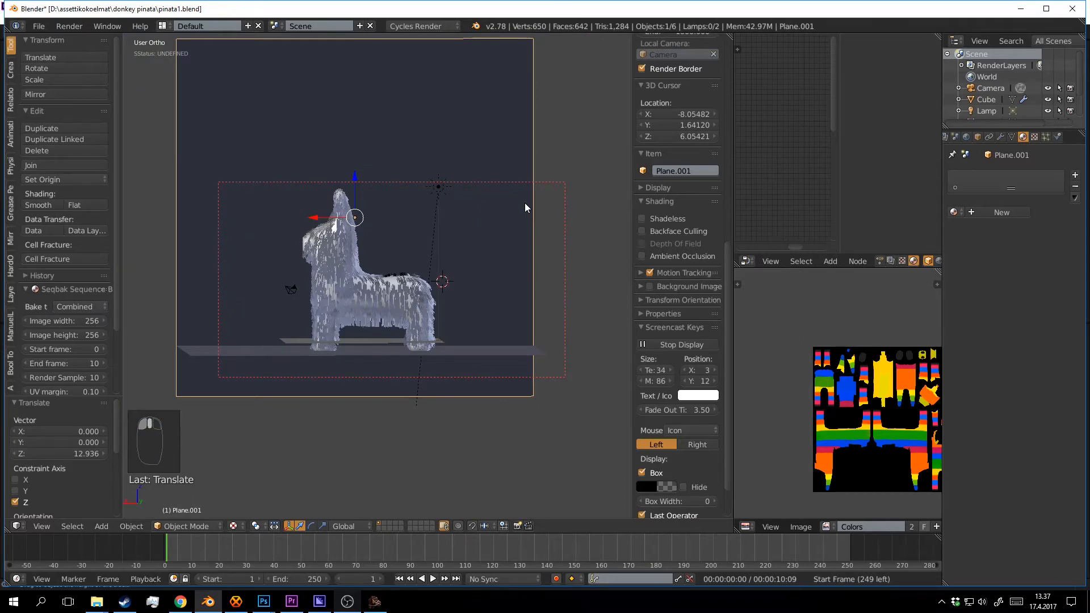
pyautogui.press('ctrl+alt+KP_0')
pyautogui.hotkey('shift', 'f')
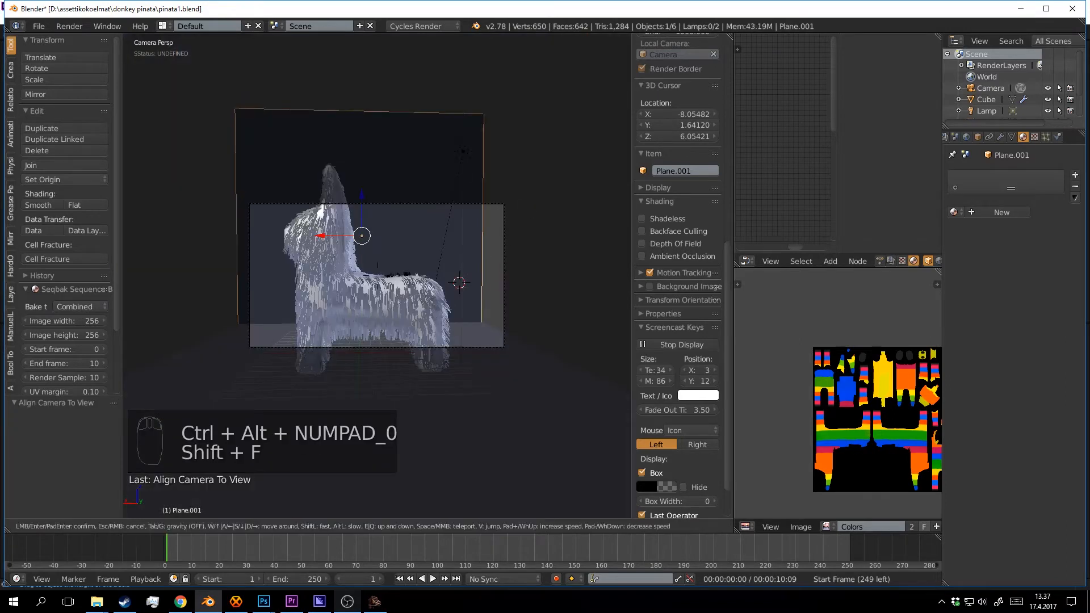
pyautogui.press('s')
pyautogui.click(377, 275)
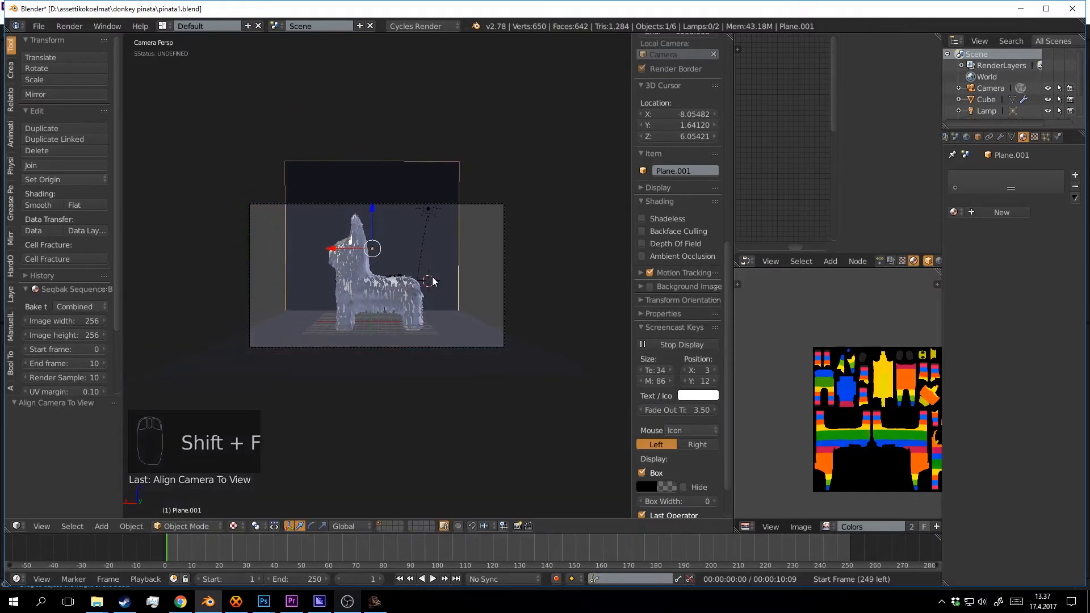
# Nudge the camera by about 0.315 on X and -0.068 on Z to refine the framing.
pyautogui.scroll(2, 477, 281)
pyautogui.rightClick(566, 245)
pyautogui.press('g')
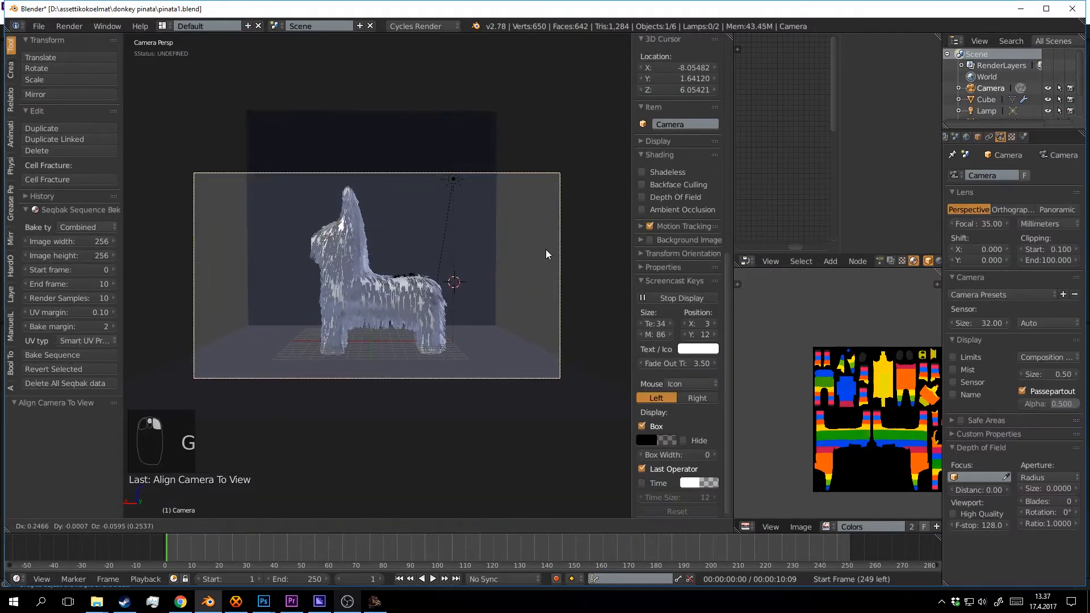
pyautogui.click(546, 249)
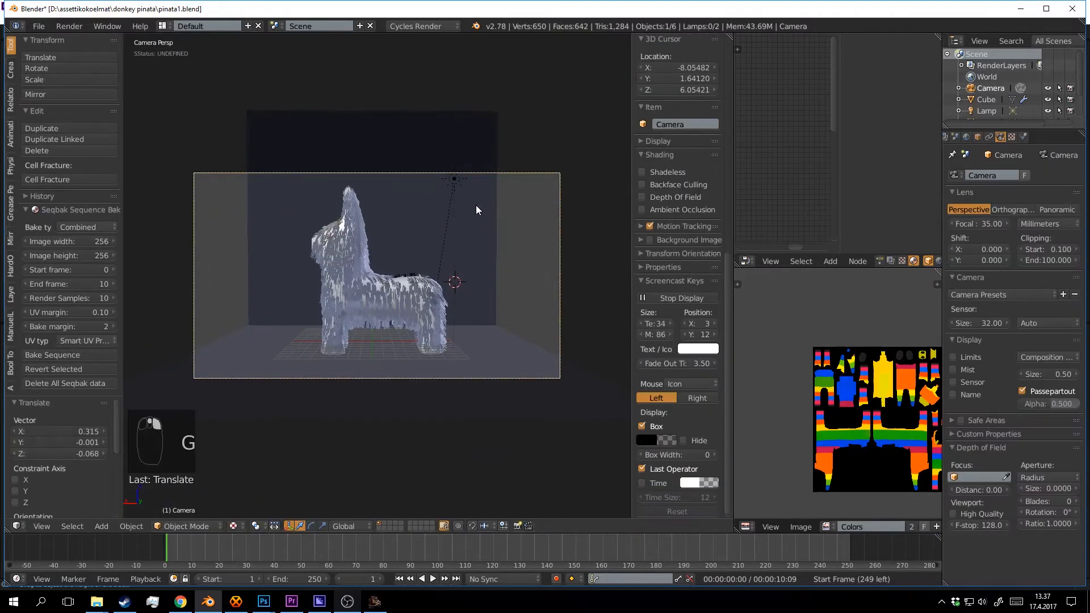
# Scale the backdrop plane by about 1.583 and shift it about 1.323 on X and -3.208 on Z.
pyautogui.rightClick(477, 206)
pyautogui.press('s')
pyautogui.click(593, 254)
pyautogui.scroll(-1, 545, 233)
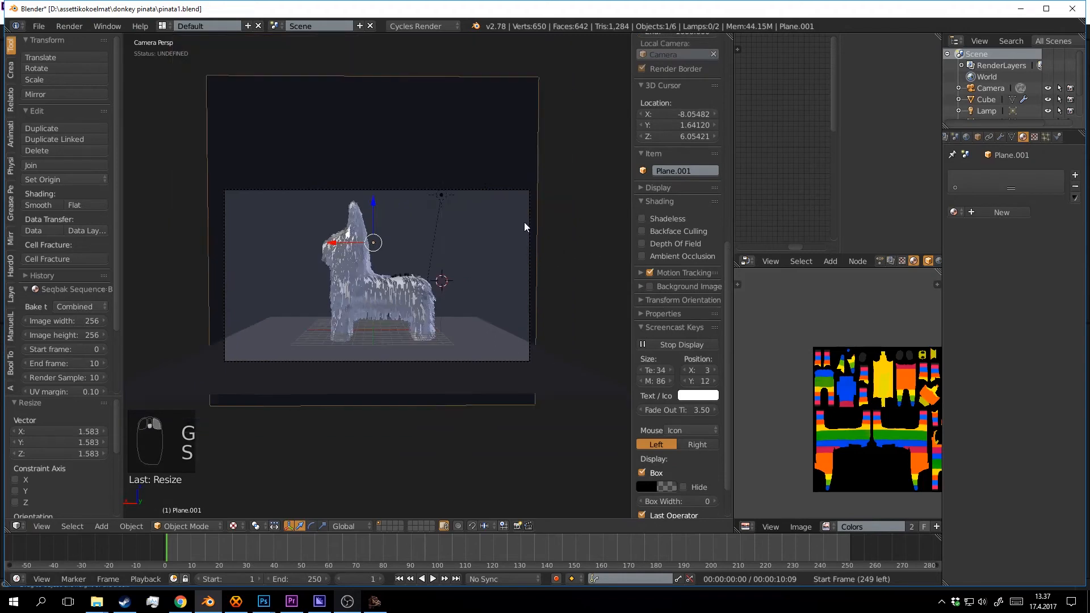
pyautogui.press('g')
pyautogui.click(520, 284)
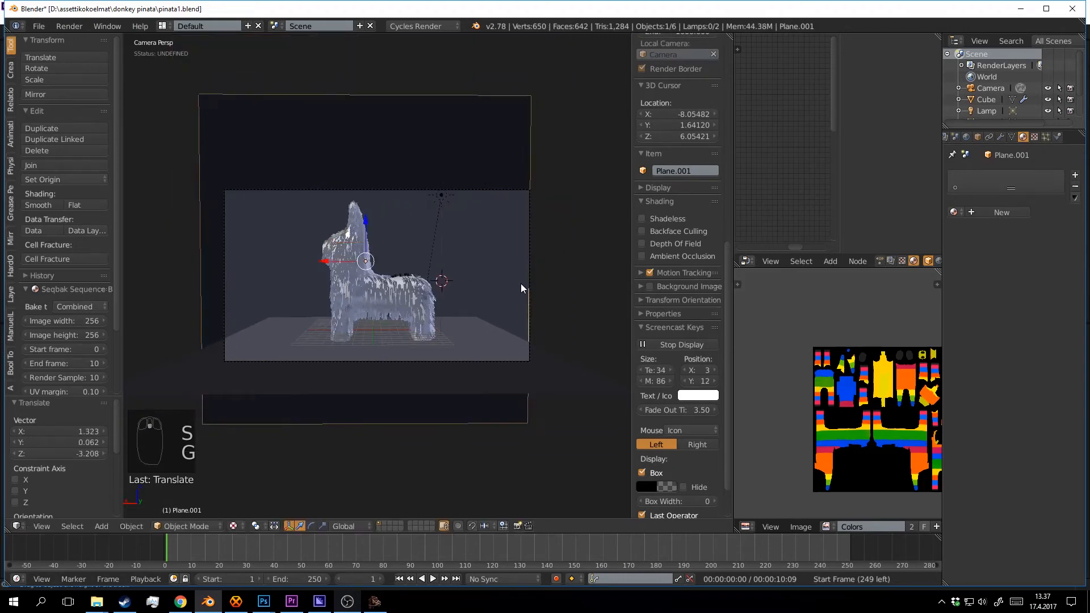
# Enlarge the backdrop plane further and shift it about 0.859 on X and -0.296 on Z to fill the camera frame.
pyautogui.press('s')
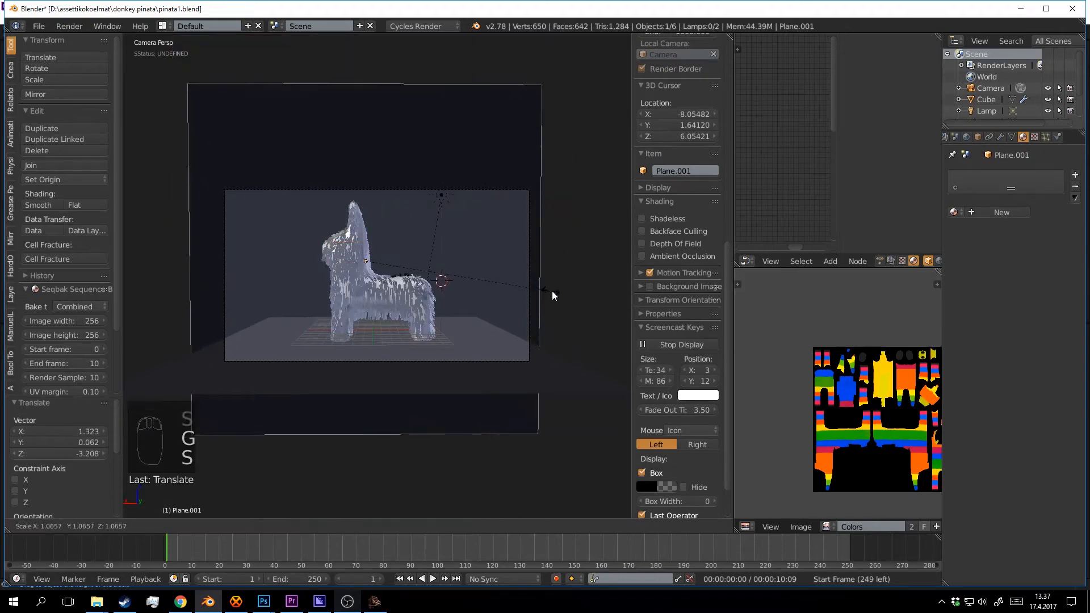
pyautogui.click(558, 290)
pyautogui.press('g')
pyautogui.click(554, 292)
pyautogui.scroll(1, 362, 262)
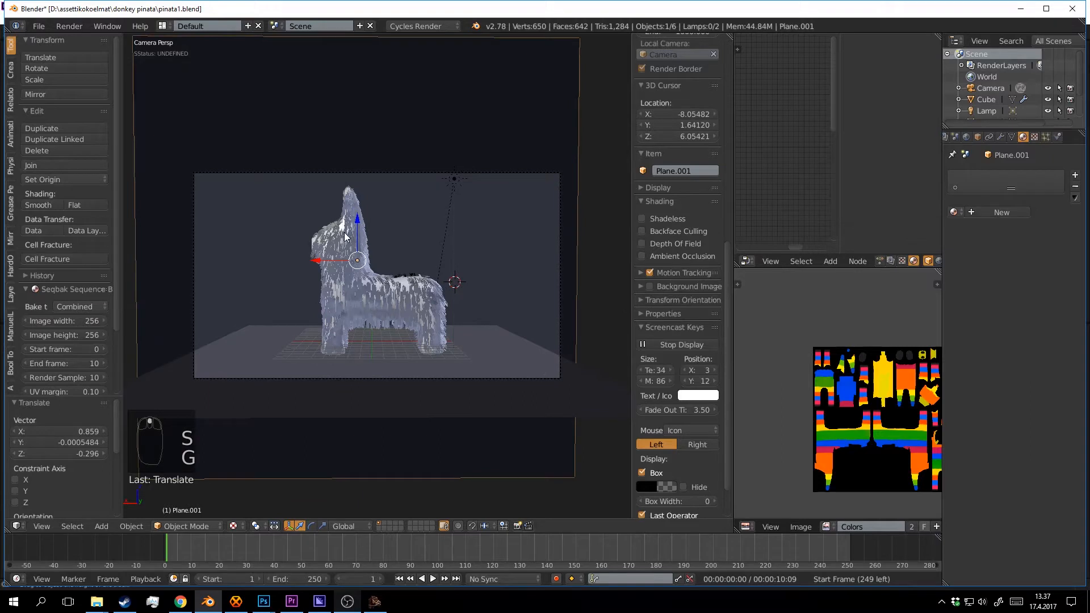
# Rotate the donkey about 35° around the Z axis toward the camera, deselect everything, and save over pinata1.blend.
pyautogui.rightClick(346, 237)
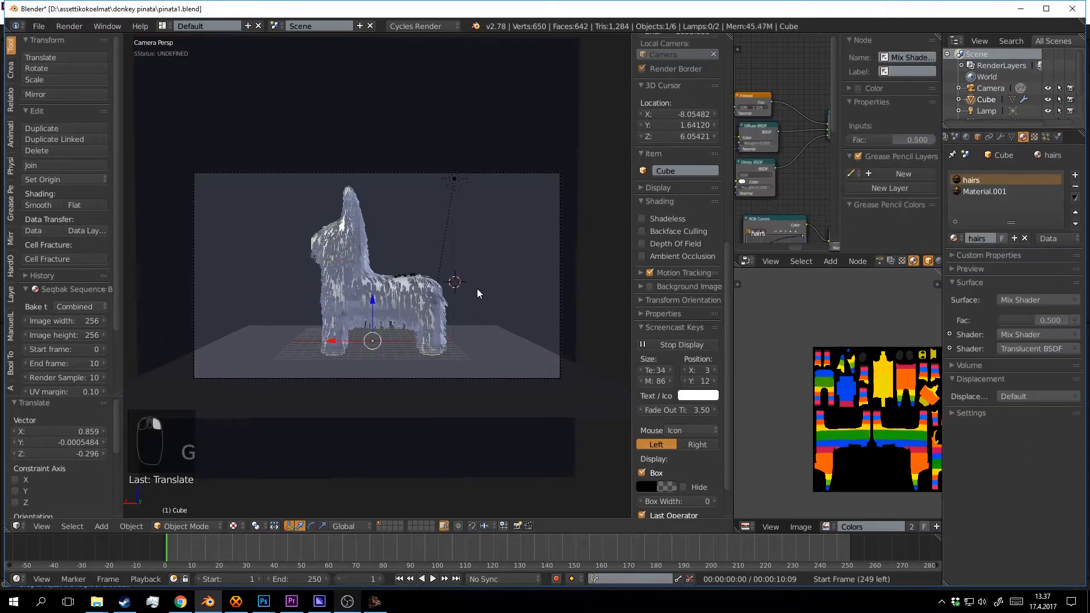
pyautogui.press('r')
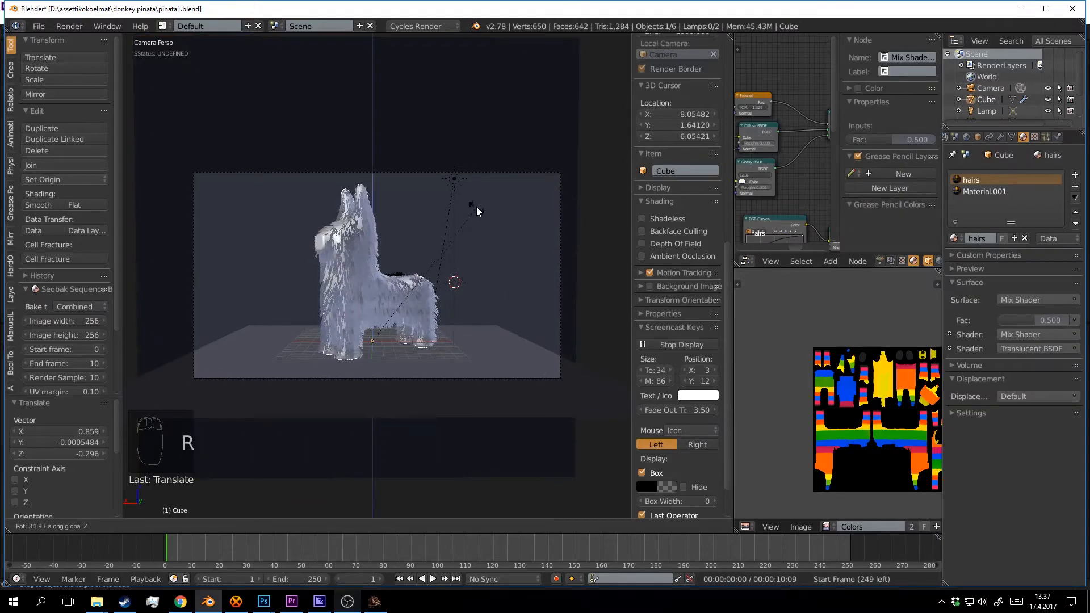
pyautogui.click(476, 199)
pyautogui.press('a')
pyautogui.hotkey('ctrl', 's')
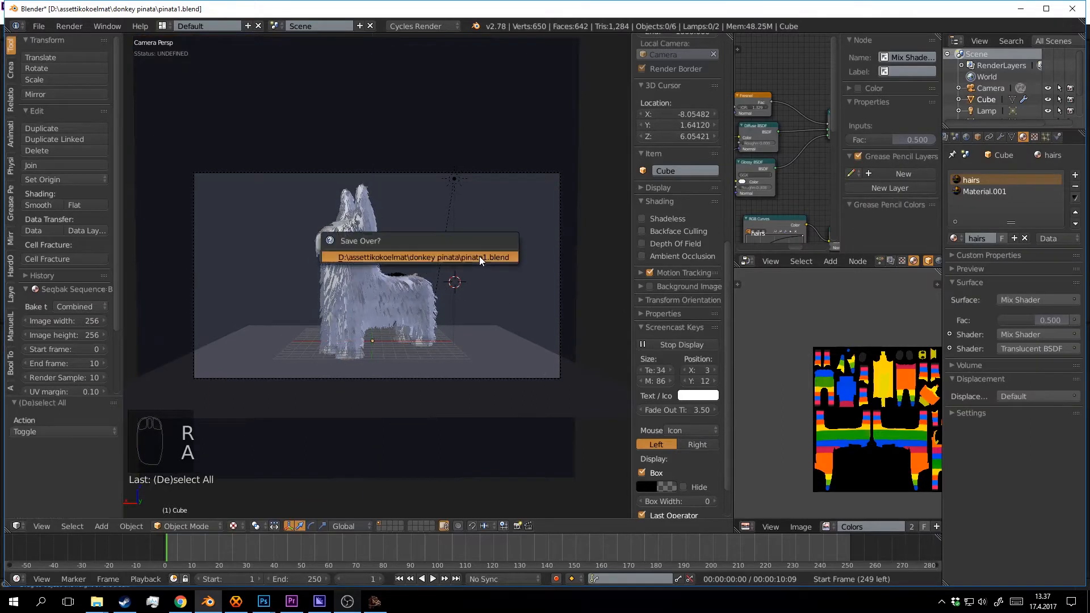
pyautogui.click(479, 257)
# Check the camera view in rendered preview, return to solid shading, and save the file.
pyautogui.hotkey('shift', 'z')
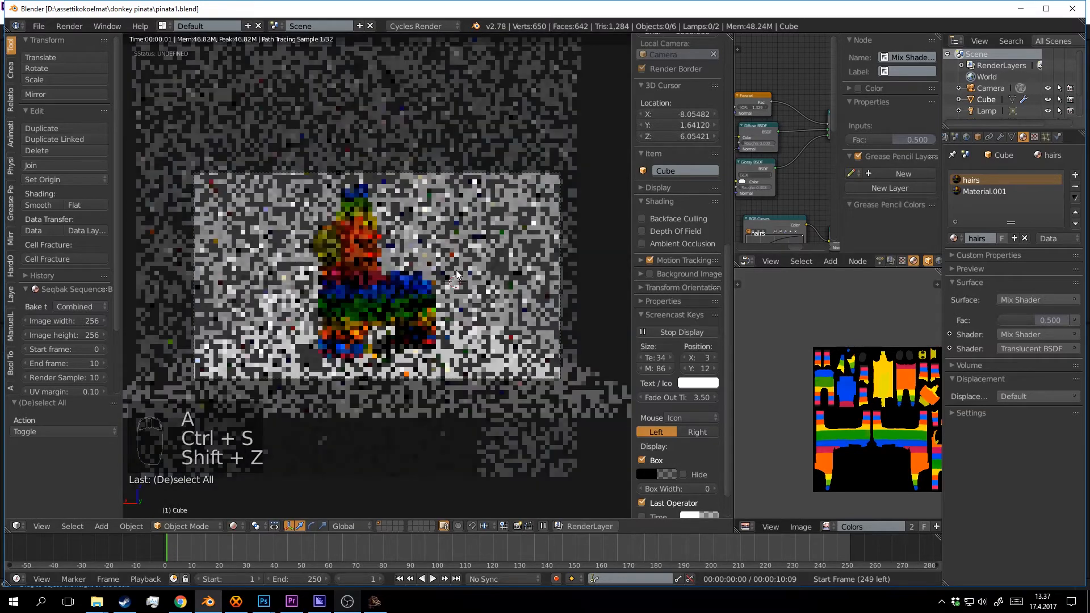
pyautogui.click(493, 264)
pyautogui.hotkey('shift', 'z')
pyautogui.hotkey('ctrl', 's')
# Enlarge the node editor and create a new material for the backdrop plane.
pyautogui.rightClick(558, 96)
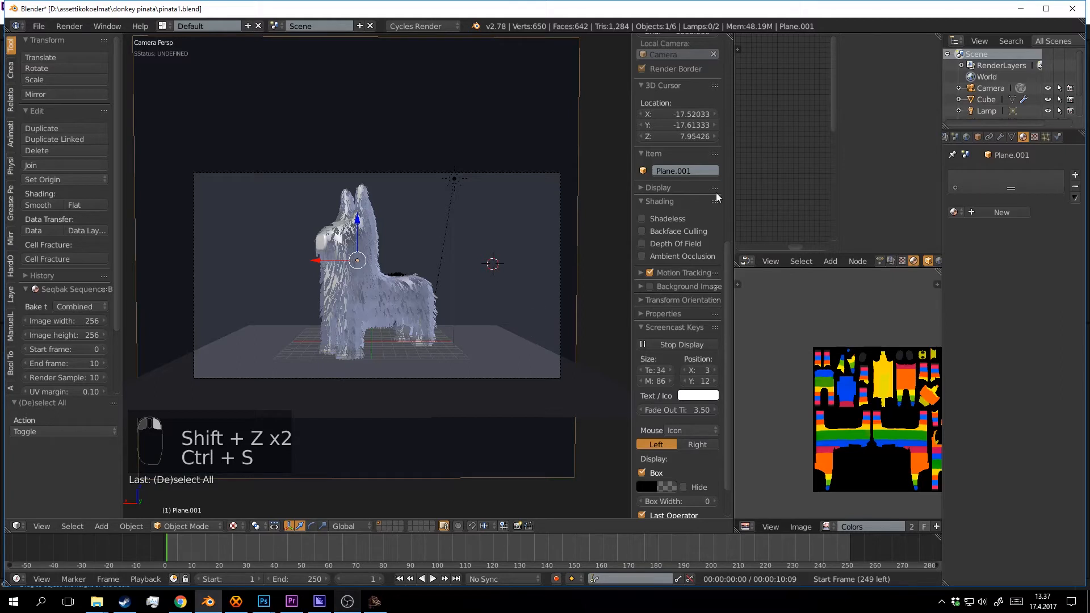
pyautogui.moveTo(733, 161); pyautogui.dragTo(562, 159)
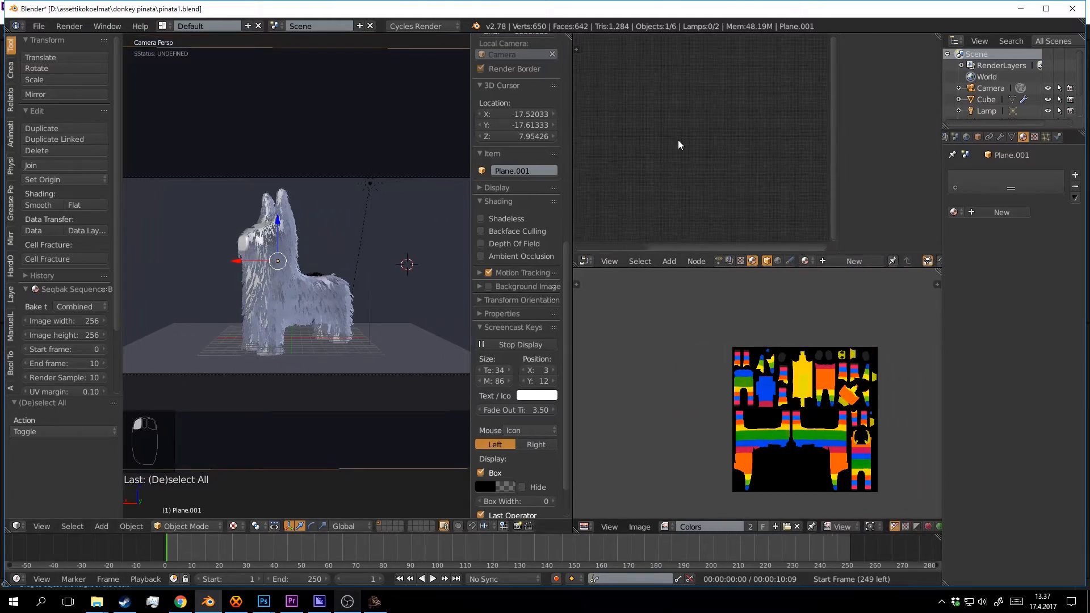
pyautogui.click(854, 261)
pyautogui.press('Home')
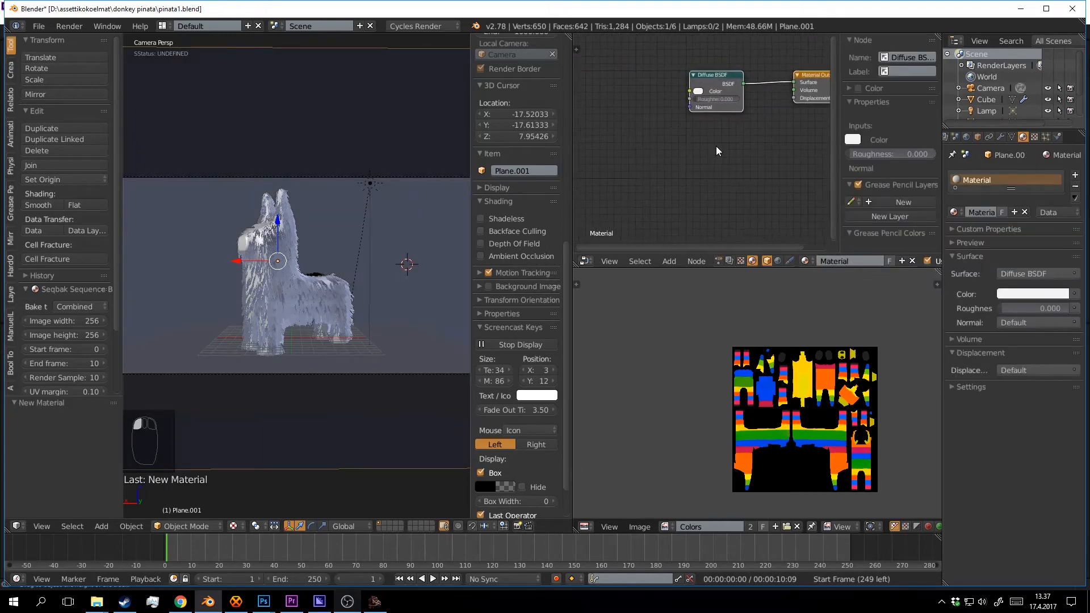
# Add a Noise Texture node and connect its Color output to the Diffuse BSDF's Color input.
pyautogui.hotkey('shift', 'a')
pyautogui.click(676, 112)
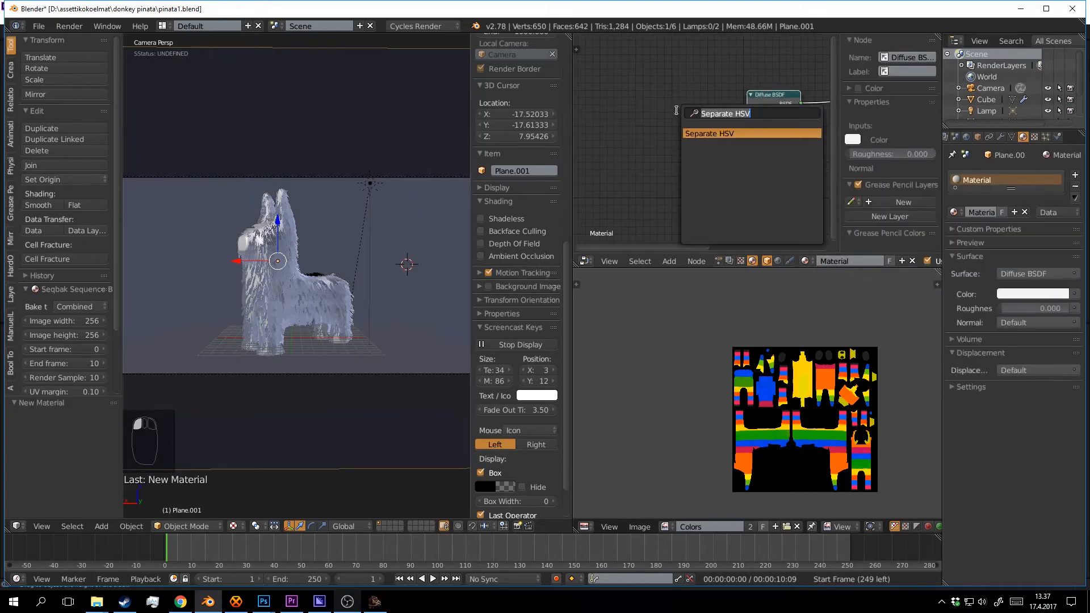
pyautogui.write('noi')
pyautogui.click(701, 133)
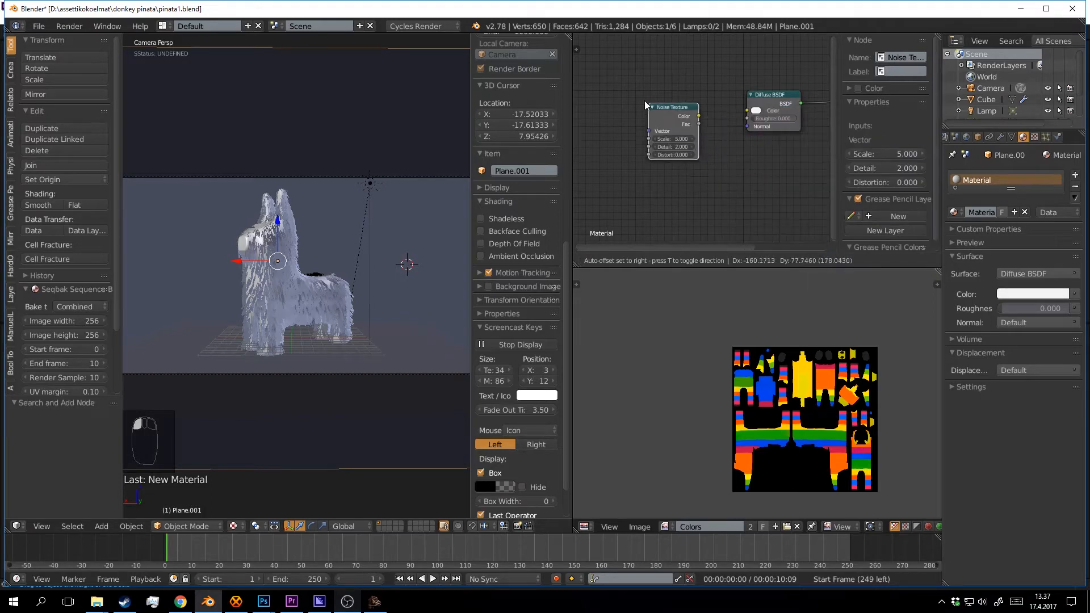
pyautogui.click(702, 115)
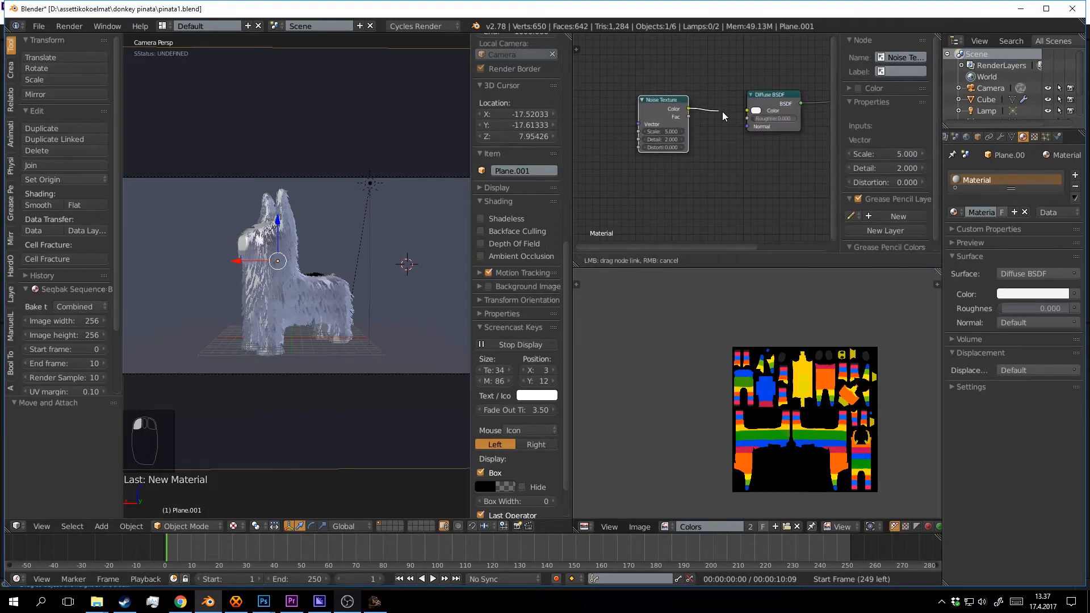
pyautogui.moveTo(688, 109); pyautogui.dragTo(747, 111)
pyautogui.moveTo(715, 144); pyautogui.dragTo(766, 144, button='middle')
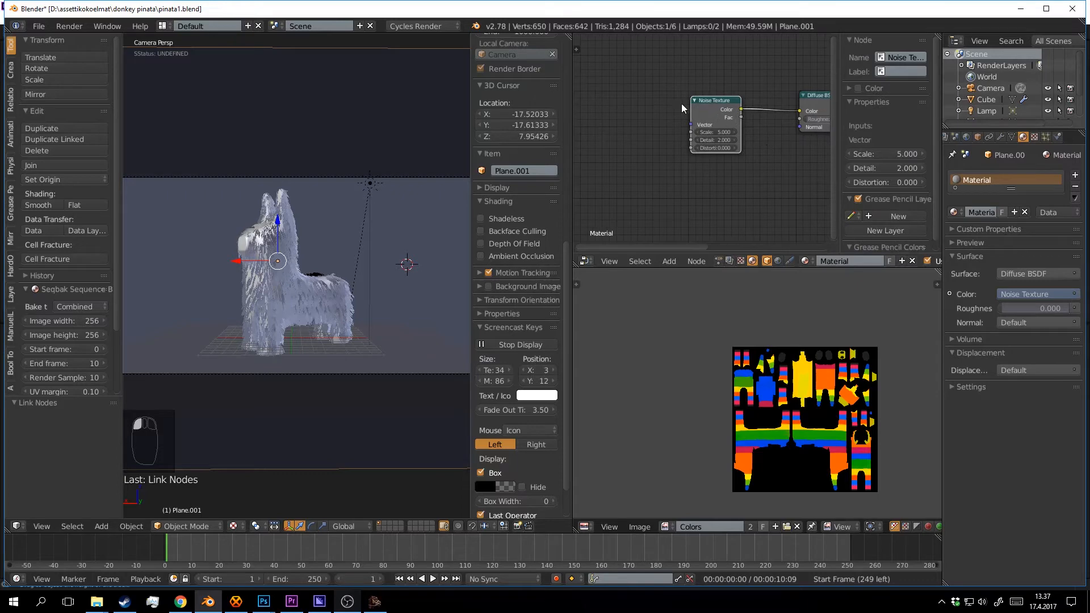
# Add Texture Coordinate and Mapping nodes to the Noise Texture, feed the Mapping vector from the Object output, and save.
pyautogui.moveTo(695, 103); pyautogui.dragTo(717, 100, button='middle')
pyautogui.hotkey('ctrl', 't')
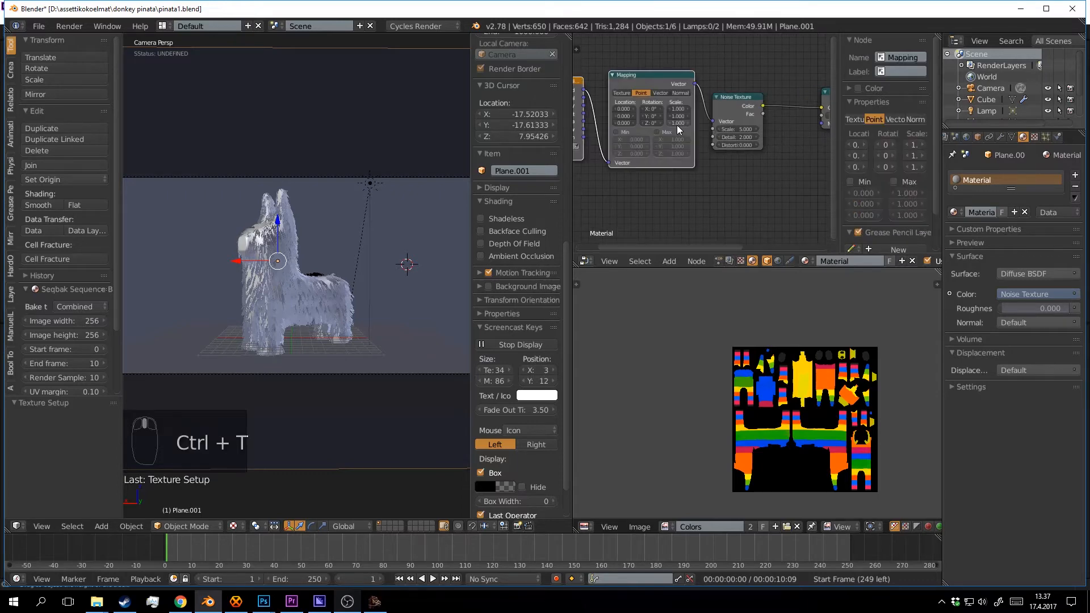
pyautogui.moveTo(625, 91); pyautogui.dragTo(671, 92, button='middle')
pyautogui.click(616, 82)
pyautogui.scroll(1, 645, 109)
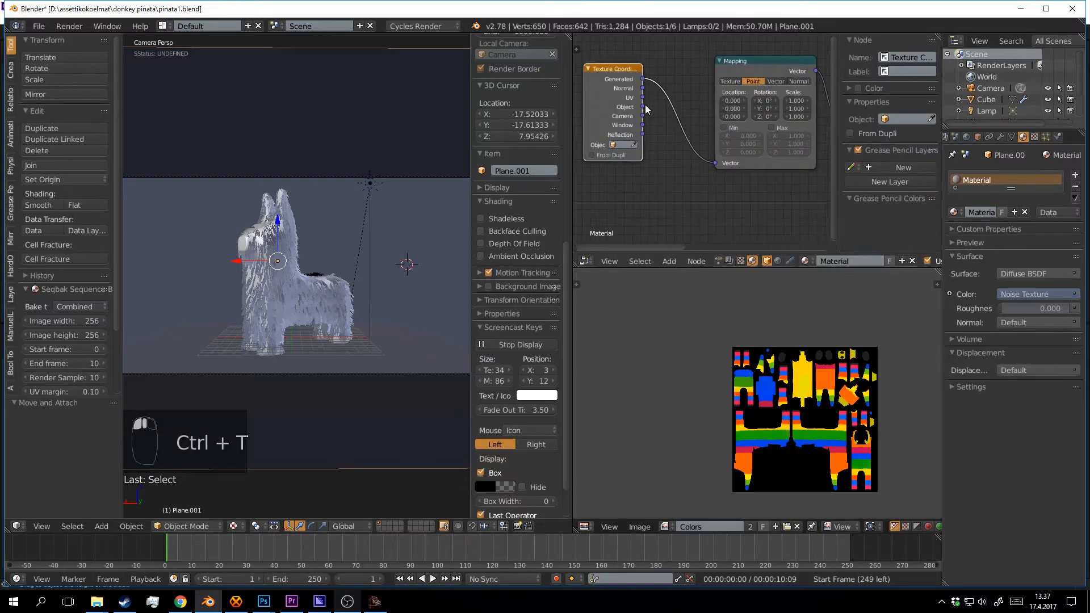
pyautogui.moveTo(646, 109); pyautogui.dragTo(717, 164)
pyautogui.moveTo(782, 186); pyautogui.dragTo(709, 168, button='middle')
pyautogui.scroll(-1, 720, 190)
pyautogui.hotkey('ctrl', 's')
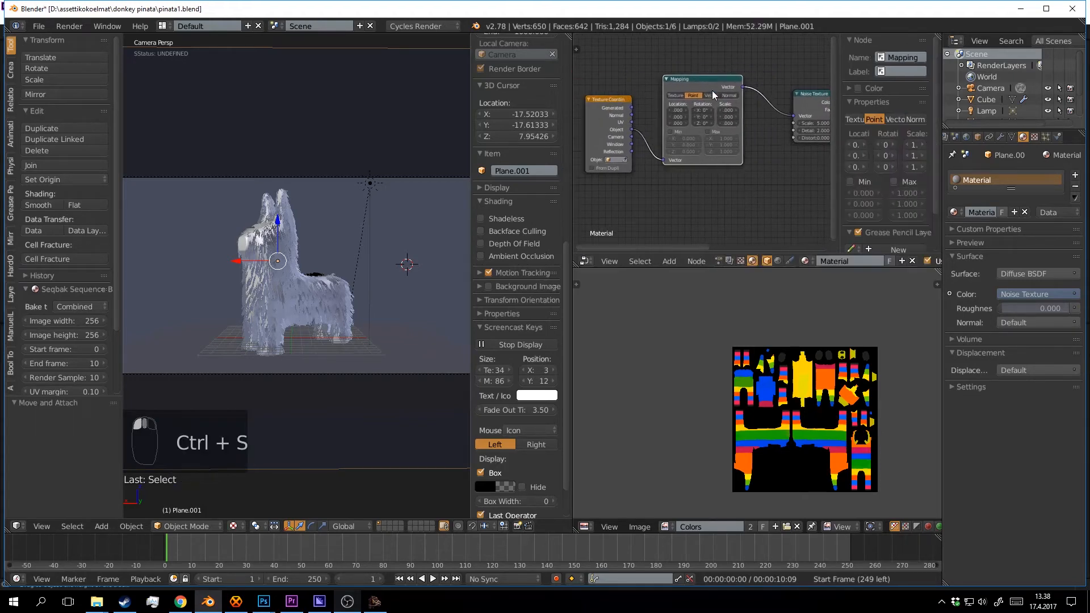
# Add a Separate HSV node between the Mapping and Noise Texture nodes, with its H output feeding the noise vector.
pyautogui.moveTo(733, 73); pyautogui.dragTo(697, 74)
pyautogui.scroll(1, 692, 129)
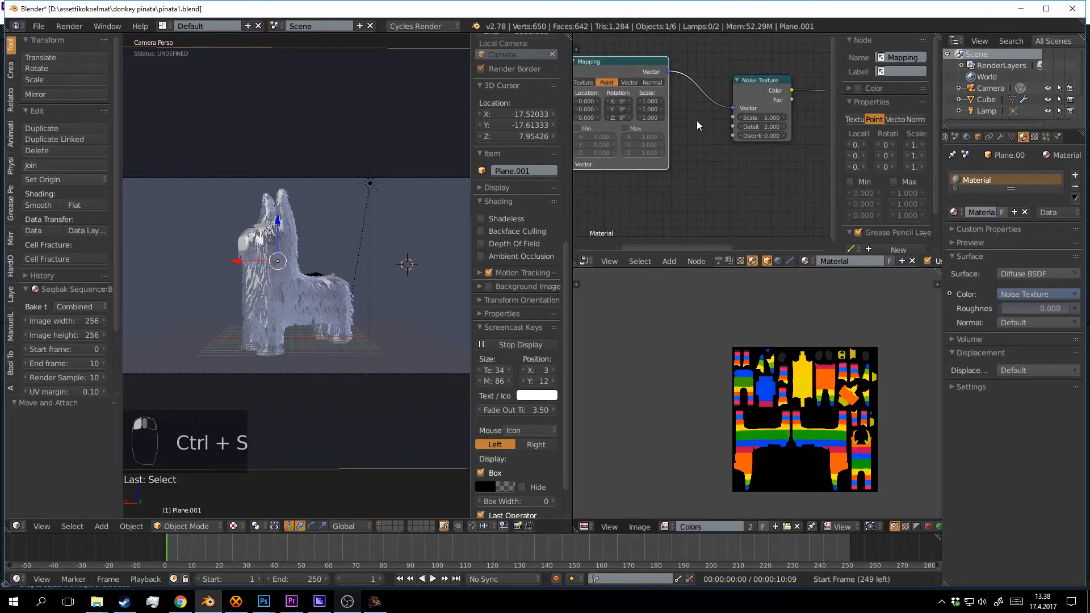
pyautogui.scroll(-1, 697, 120)
pyautogui.moveTo(697, 120); pyautogui.dragTo(688, 144, button='middle')
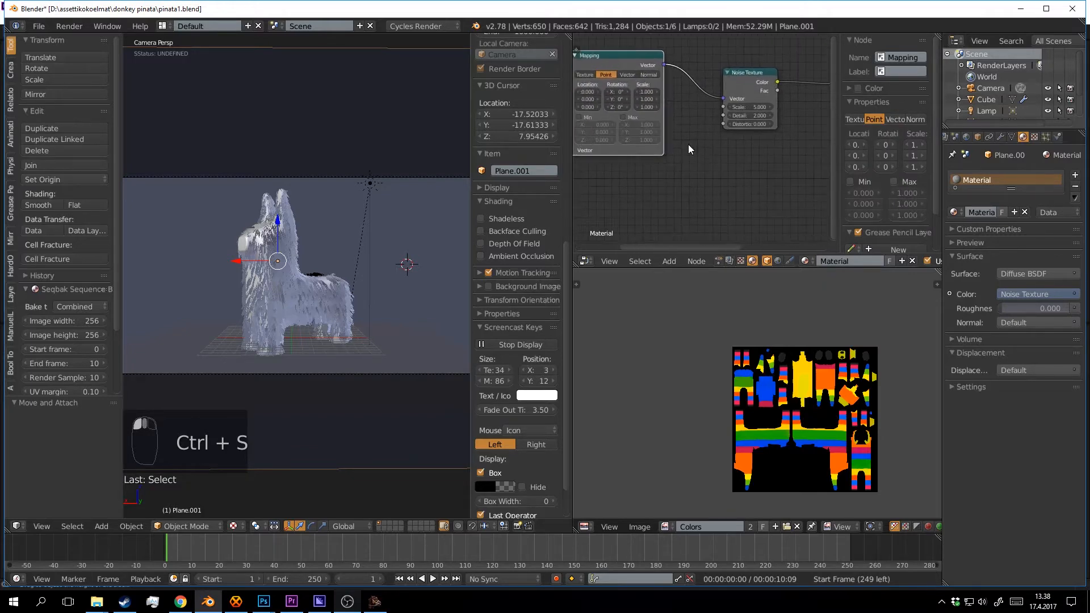
pyautogui.hotkey('shift', 'a')
pyautogui.click(688, 144)
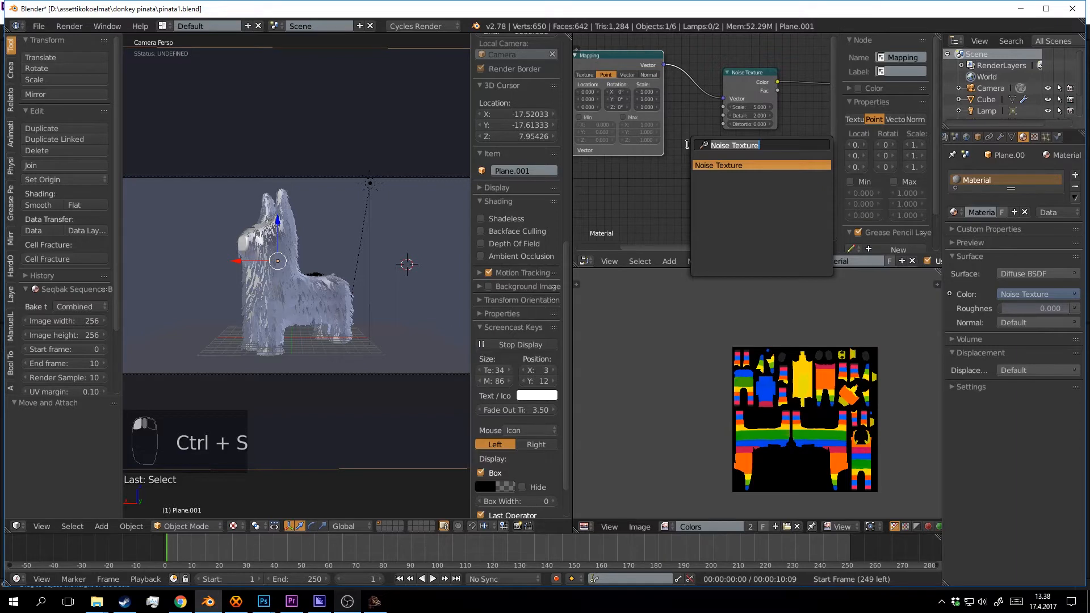
pyautogui.hotkey('shift', 'a')
pyautogui.click(696, 157)
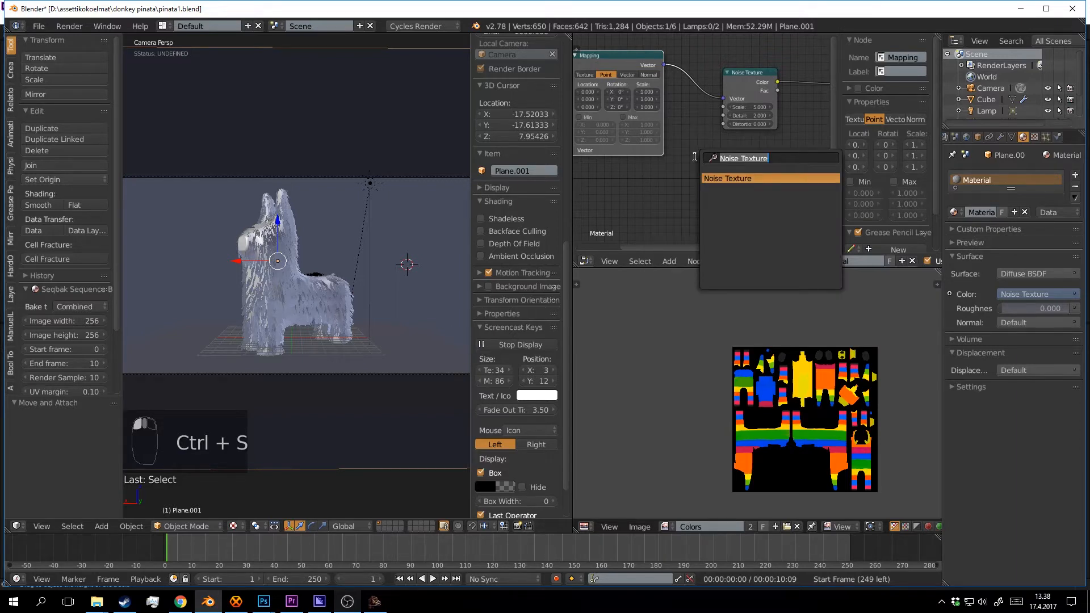
pyautogui.write('sepa')
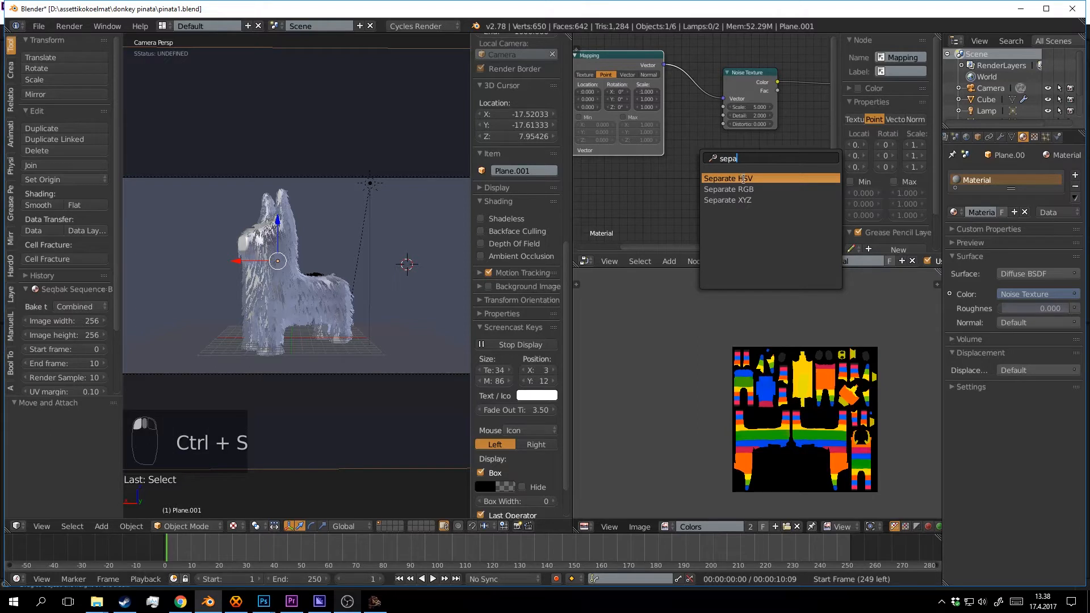
pyautogui.click(756, 178)
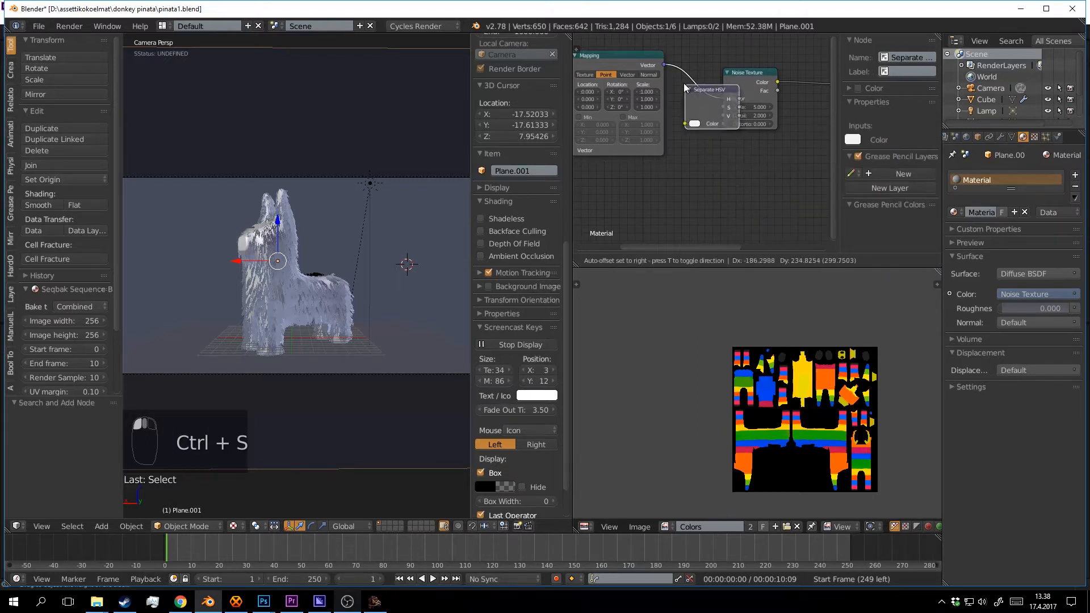
pyautogui.click(681, 76)
pyautogui.moveTo(729, 123); pyautogui.dragTo(683, 151, button='middle')
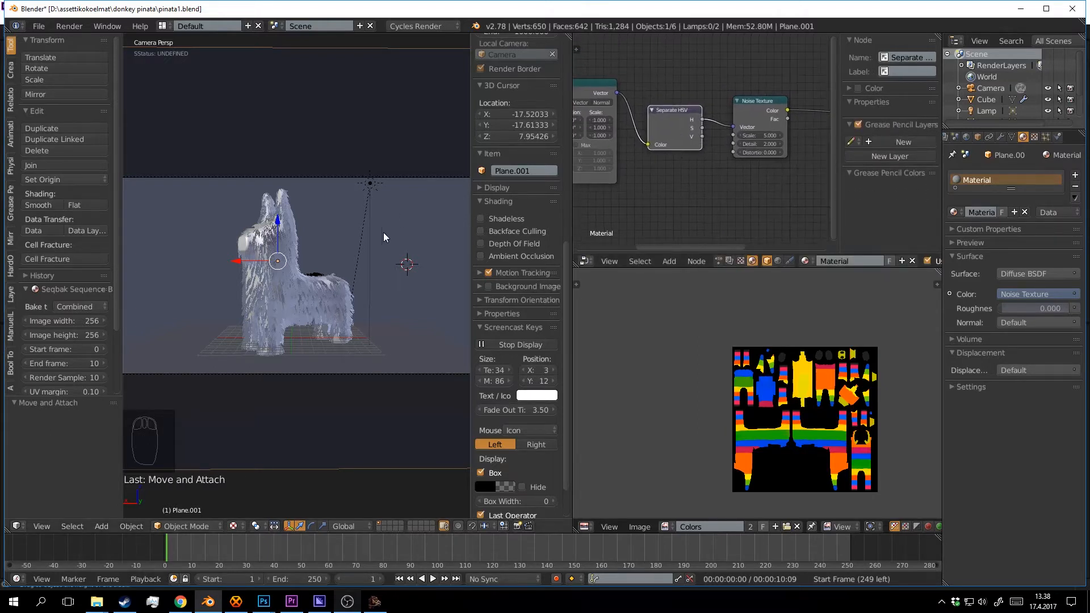
# Preview the backdrop's noise pattern in rendered shading from the camera and from a zoomed-out view.
pyautogui.hotkey('shift', 'z')
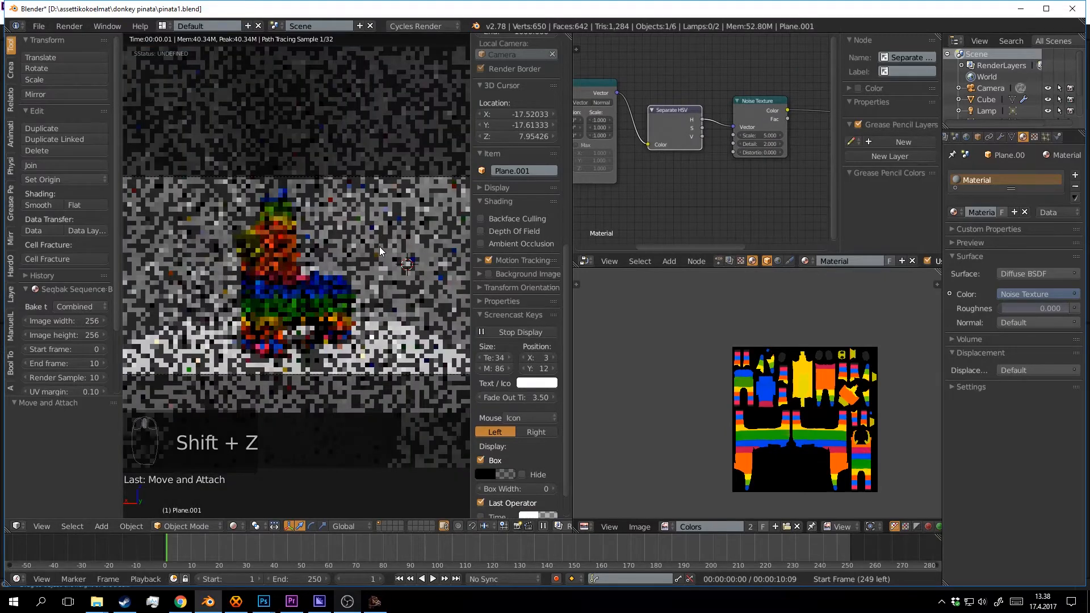
pyautogui.hotkey('shift', 'z')
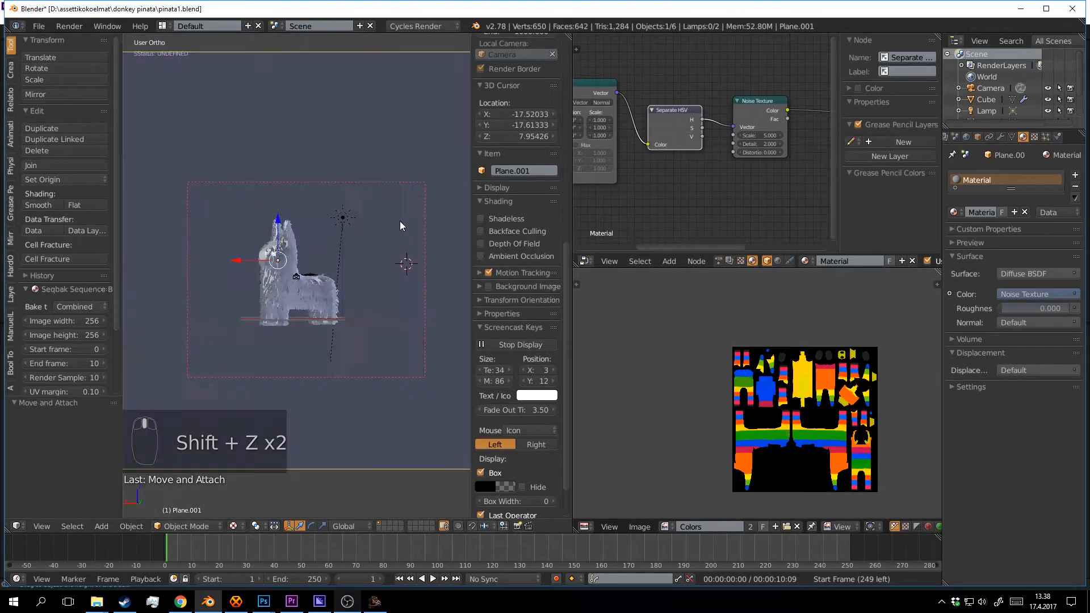
pyautogui.moveTo(399, 222); pyautogui.dragTo(342, 222, button='middle')
pyautogui.scroll(-7, 374, 228)
pyautogui.scroll(4, 340, 220)
pyautogui.hotkey('shift', 'z')
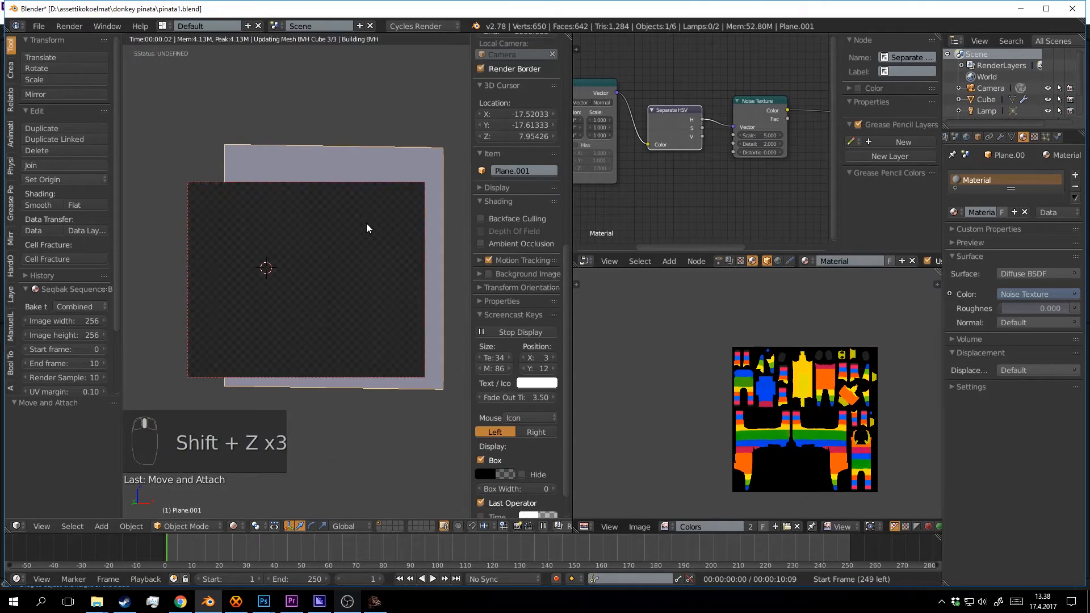
# Move the backdrop plane about -6.7 units along Y, away from the donkey, and return to rendered shading.
pyautogui.moveTo(440, 223)
pyautogui.mouseDown(button='middle')
pyautogui.moveTo(388, 248)
pyautogui.moveTo(430, 216)
pyautogui.moveTo(320, 230)
pyautogui.moveTo(292, 253)
pyautogui.moveTo(360, 231)
pyautogui.moveTo(340, 206)
pyautogui.moveTo(299, 196)
pyautogui.moveTo(220, 227)
pyautogui.moveTo(328, 227)
pyautogui.moveTo(251, 234)
pyautogui.moveTo(288, 237)
pyautogui.moveTo(336, 274)
pyautogui.mouseUp(button='middle')
pyautogui.scroll(2, 398, 236)
pyautogui.scroll(-4, 393, 230)
pyautogui.hotkey('shift', 'z')
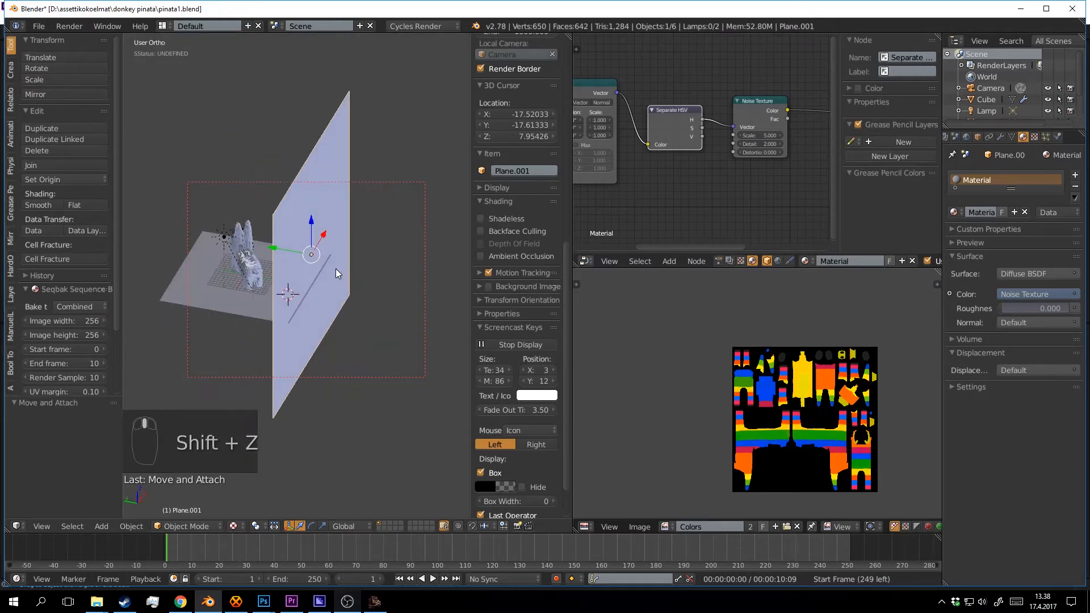
pyautogui.moveTo(287, 250); pyautogui.dragTo(312, 255)
pyautogui.hotkey('shift', 'z')
pyautogui.moveTo(350, 252); pyautogui.dragTo(341, 219, button='middle')
# Try feeding the Noise Texture's Vector input from the Separate HSV node's S output and inspect the pattern.
pyautogui.moveTo(690, 166); pyautogui.dragTo(644, 179, button='middle')
pyautogui.scroll(1, 644, 177)
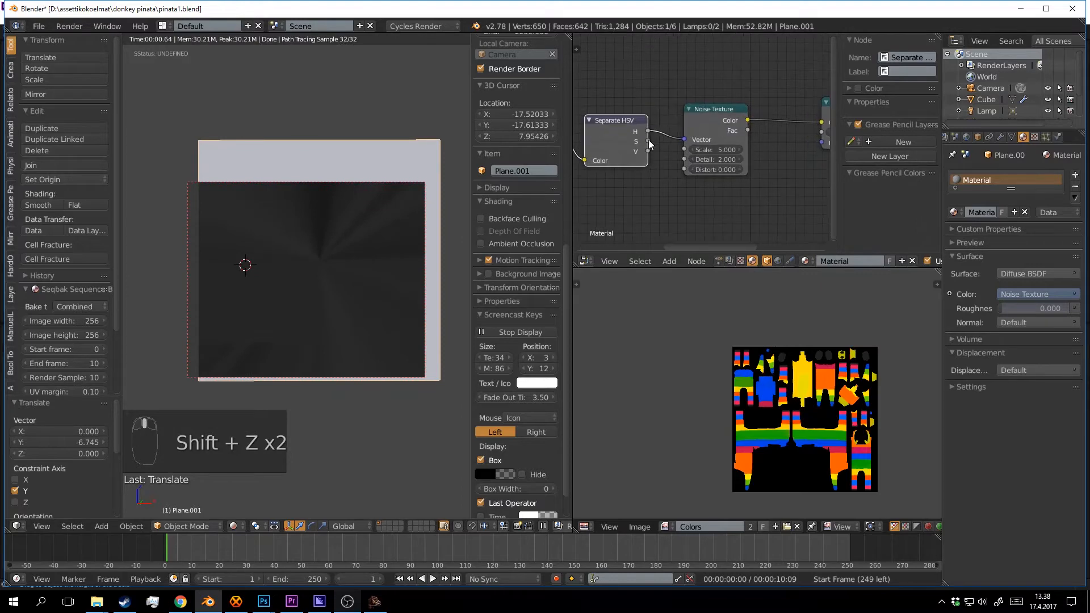
pyautogui.moveTo(648, 141); pyautogui.dragTo(684, 139)
pyautogui.moveTo(400, 212); pyautogui.dragTo(412, 238, button='middle')
# Move the Separate HSV node away from the Noise Texture, reconnect H to its Vector input, and check the camera view.
pyautogui.press('g')
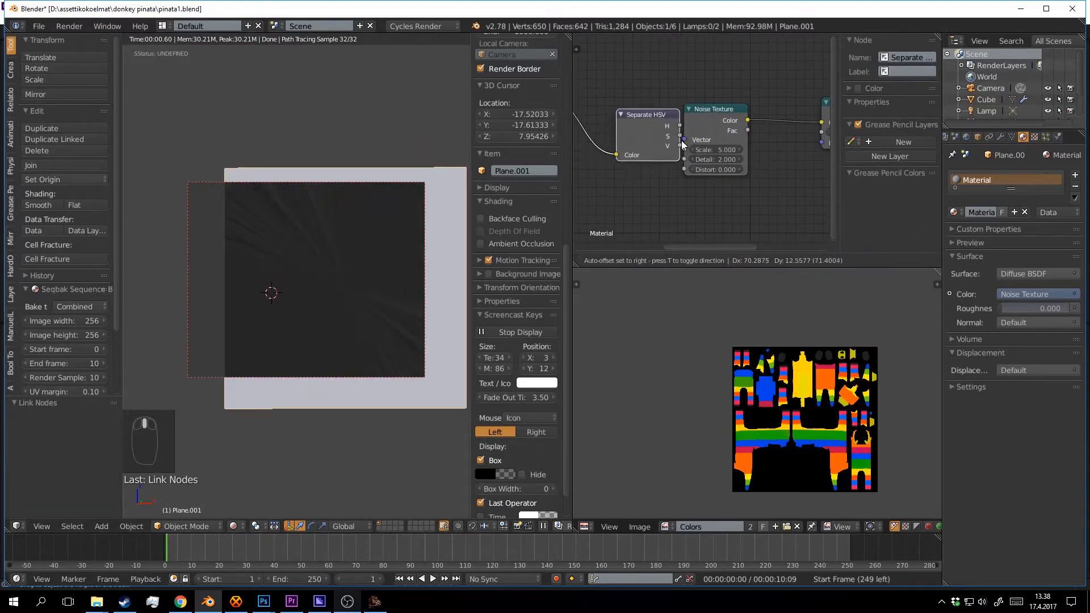
pyautogui.click(641, 157)
pyautogui.moveTo(684, 139)
pyautogui.mouseDown()
pyautogui.moveTo(648, 155)
pyautogui.moveTo(661, 138)
pyautogui.moveTo(684, 140)
pyautogui.mouseUp()
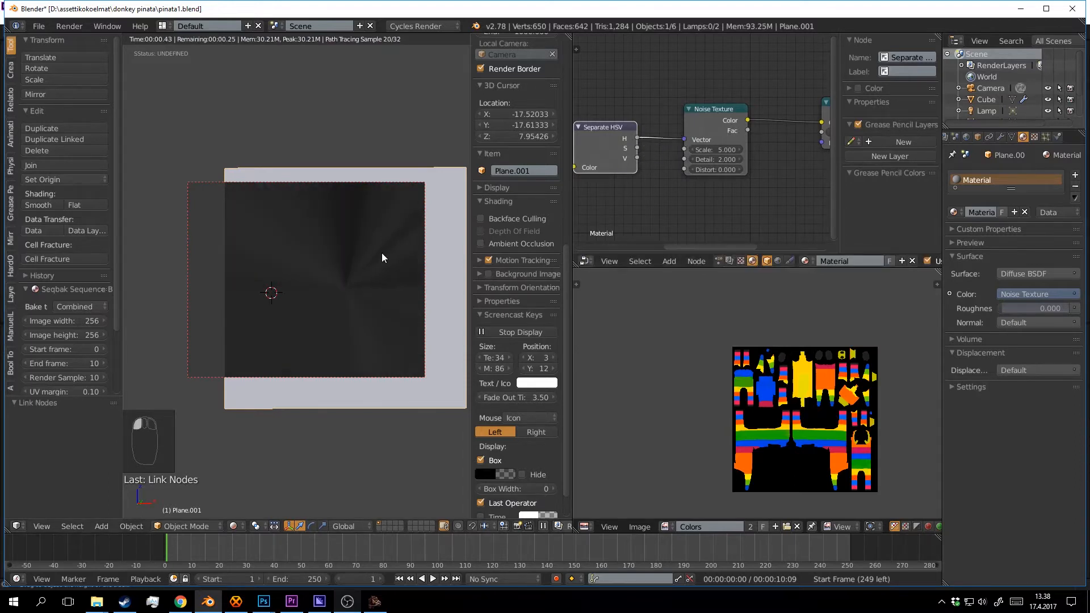
pyautogui.moveTo(381, 254); pyautogui.dragTo(251, 244, button='middle')
pyautogui.press('KP_0')
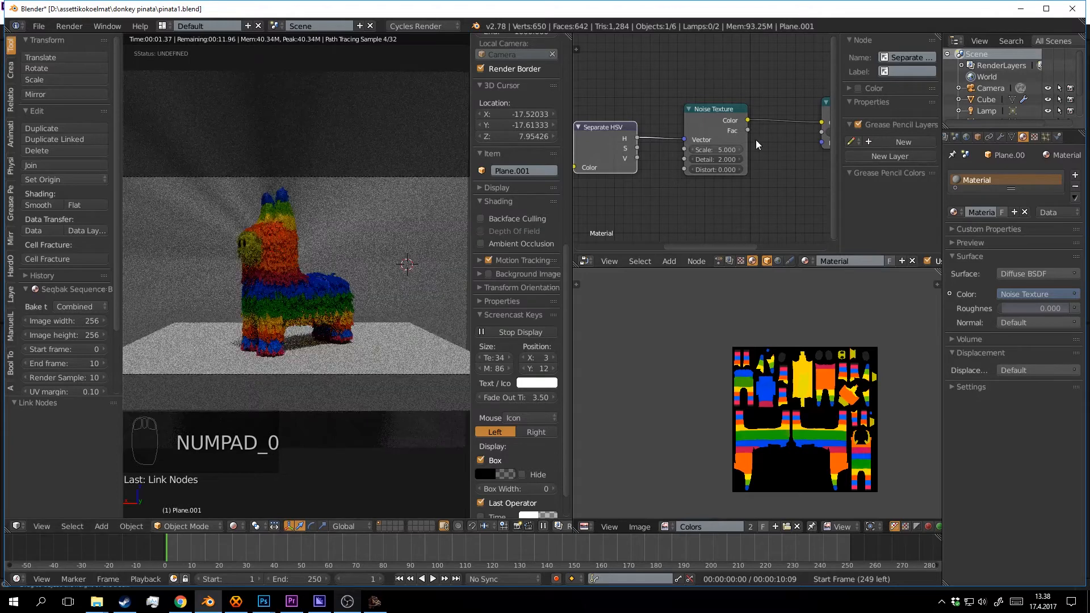
# Insert an RGB Curves node between the Noise Texture's Color output and the Diffuse BSDF.
pyautogui.moveTo(811, 175); pyautogui.dragTo(723, 182, button='middle')
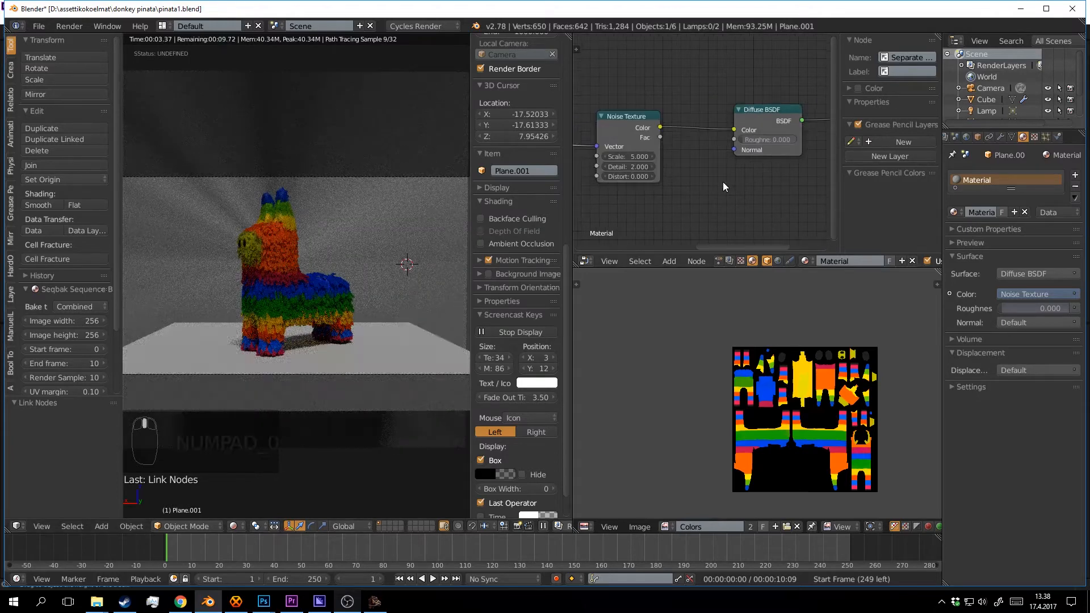
pyautogui.hotkey('shift', 'a')
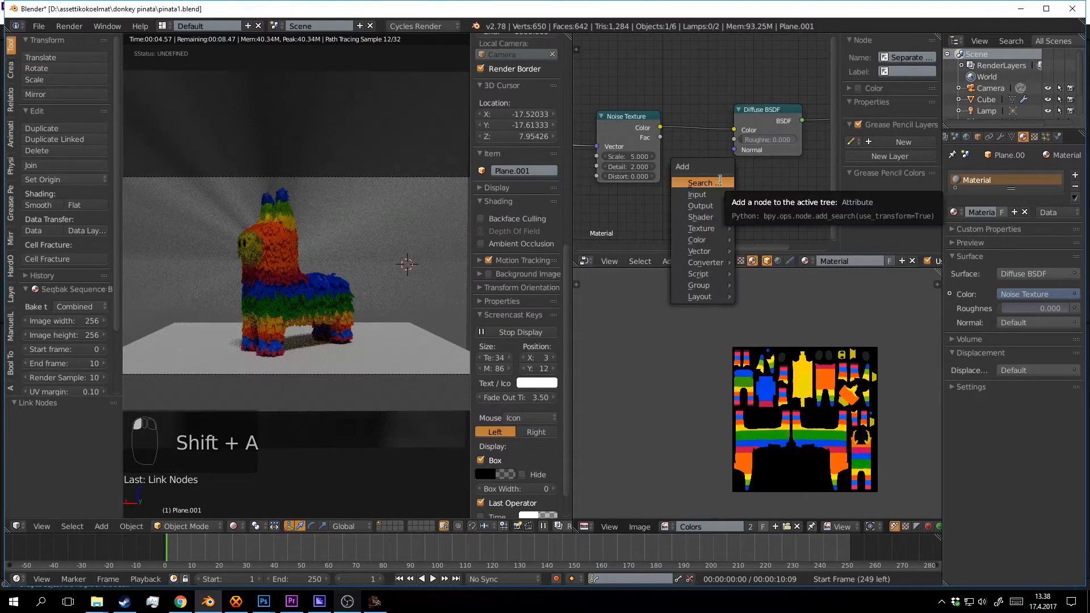
pyautogui.click(720, 180)
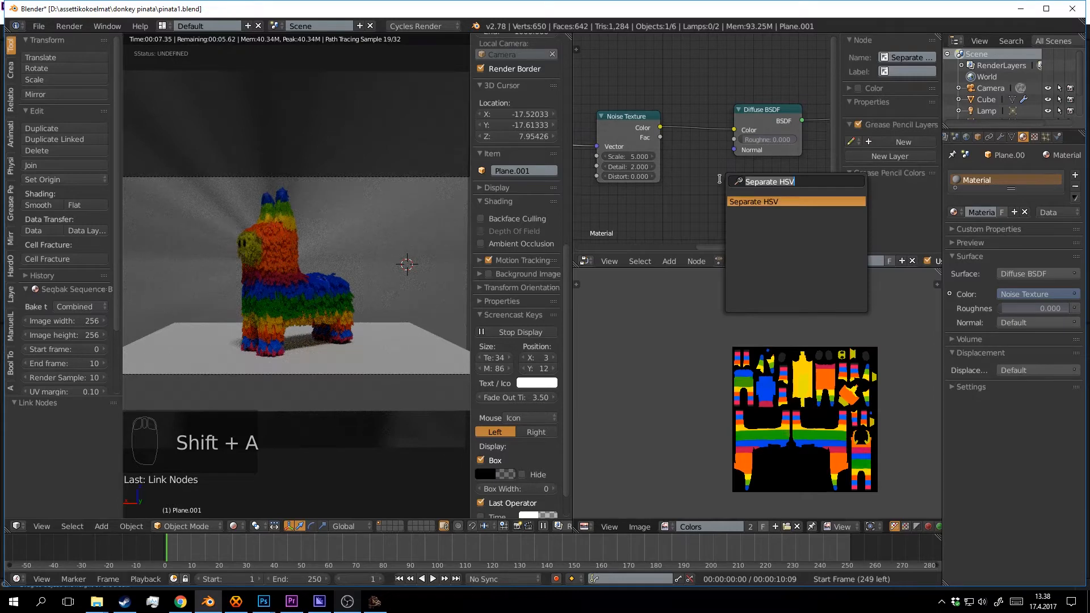
pyautogui.write('cu')
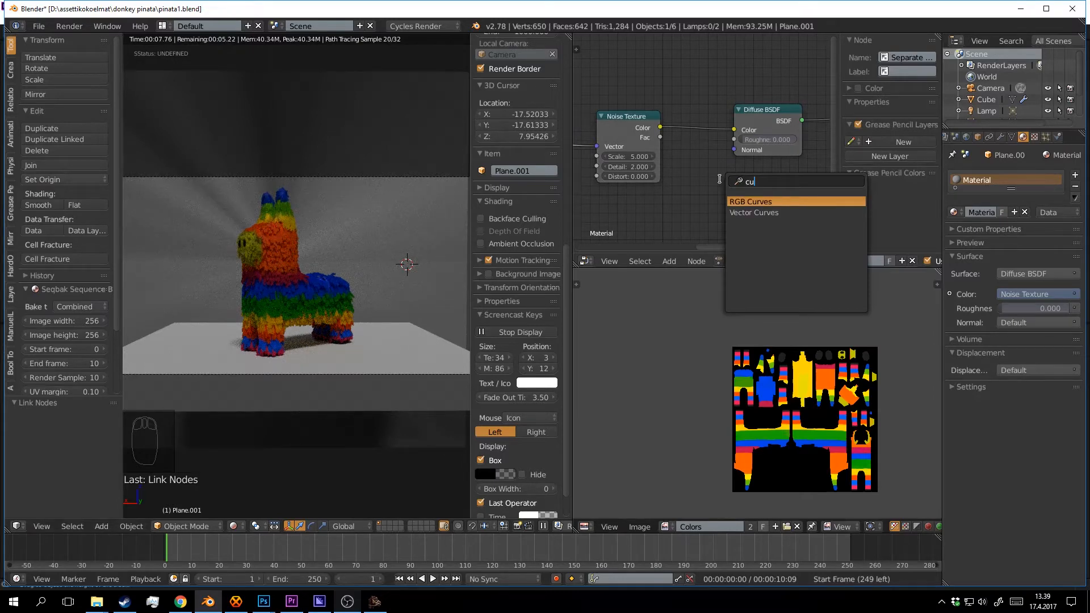
pyautogui.press('Return')
pyautogui.click(761, 165)
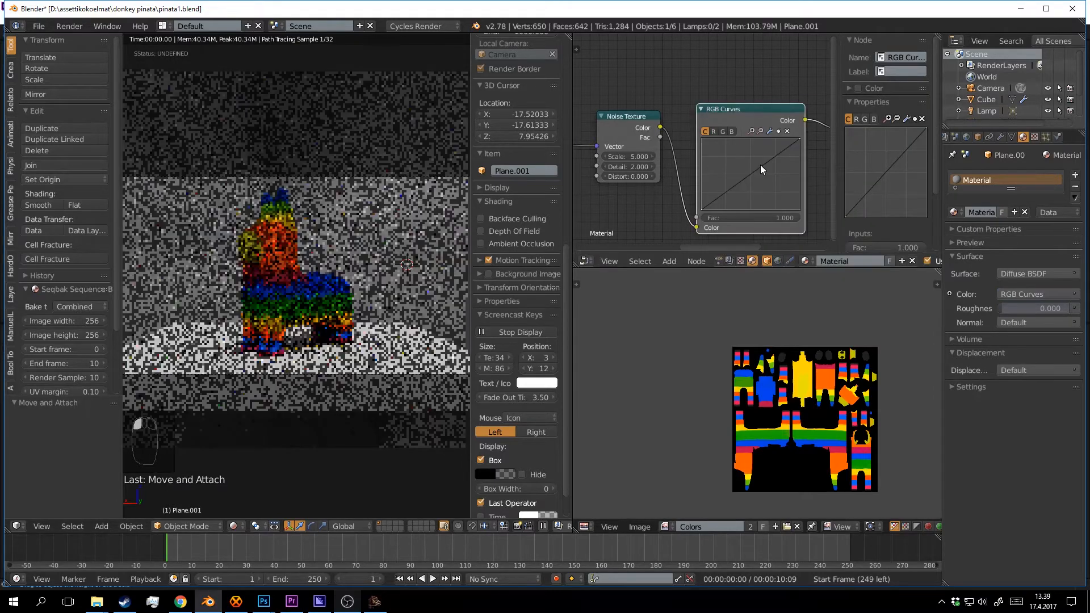
# Shape the RGB curve with points near 0.35, 0.13 and 0.73, 0.61, and preview it with the Emission Viewer.
pyautogui.moveTo(761, 164); pyautogui.dragTo(772, 182)
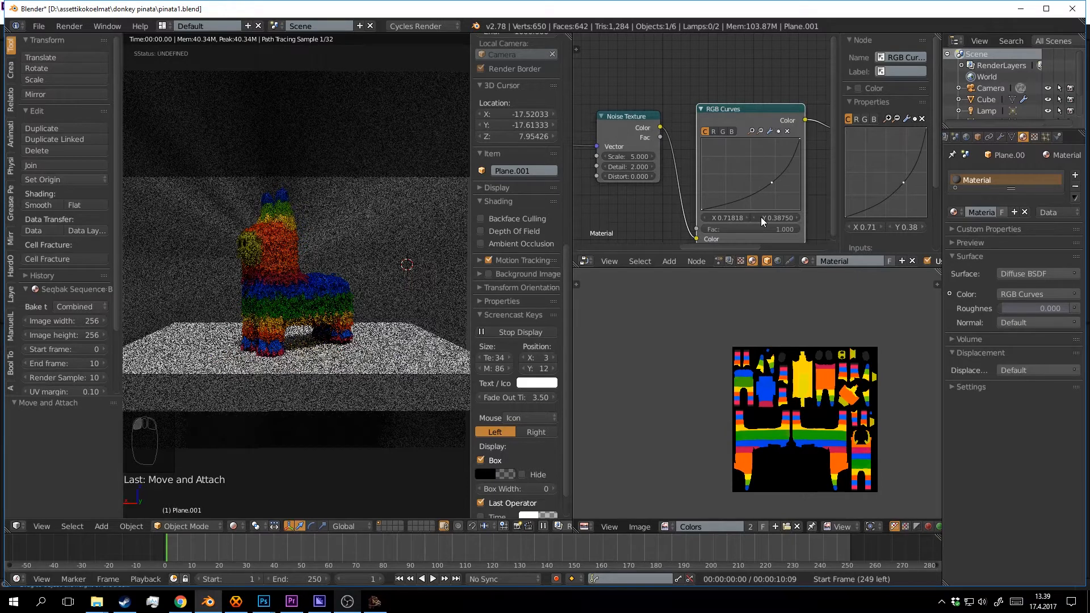
pyautogui.moveTo(737, 200); pyautogui.dragTo(727, 189)
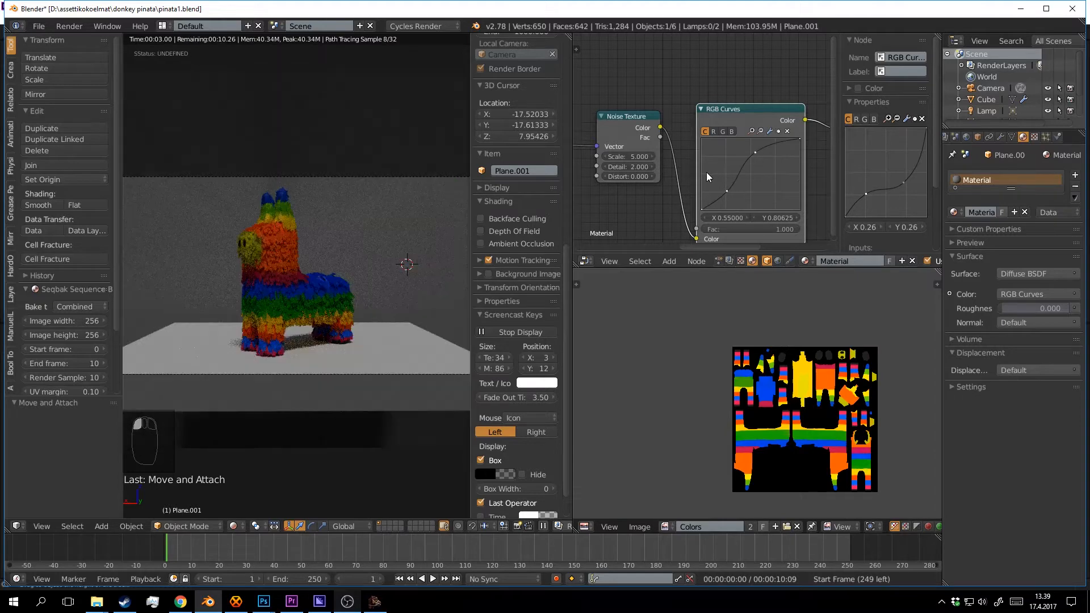
pyautogui.click(730, 189)
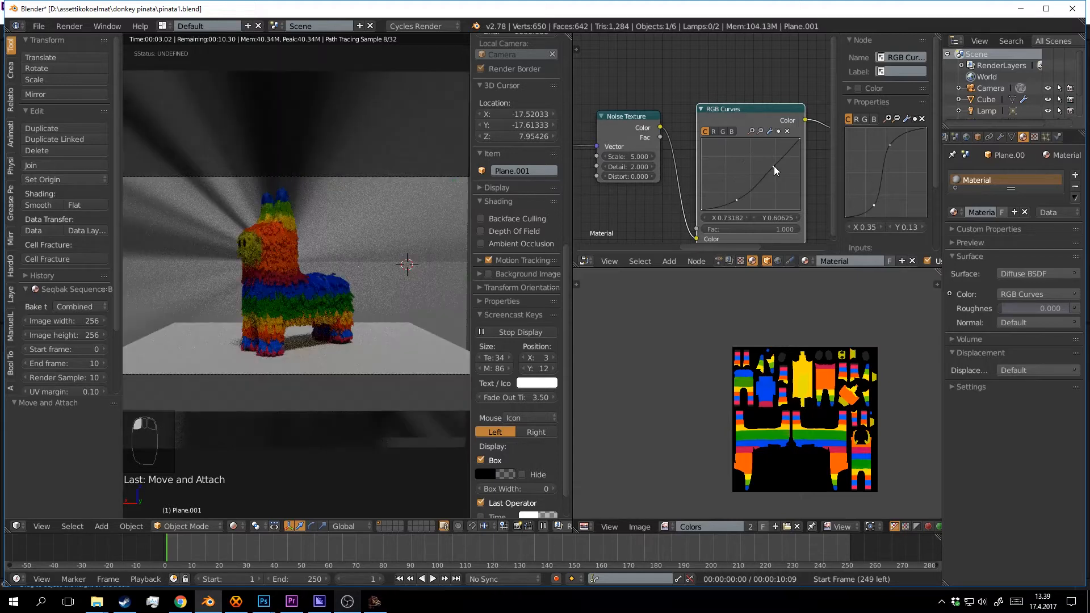
pyautogui.moveTo(775, 166); pyautogui.dragTo(775, 166)
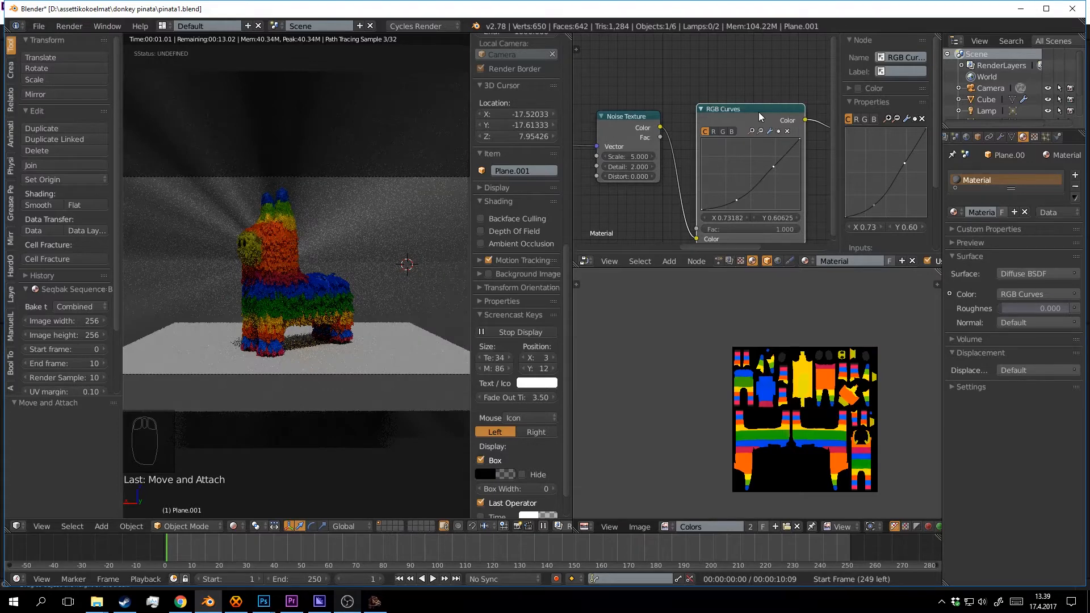
pyautogui.keyDown('ctrl'); pyautogui.keyDown('shift'); pyautogui.click(759, 112); pyautogui.keyUp('shift'); pyautogui.keyUp('ctrl')
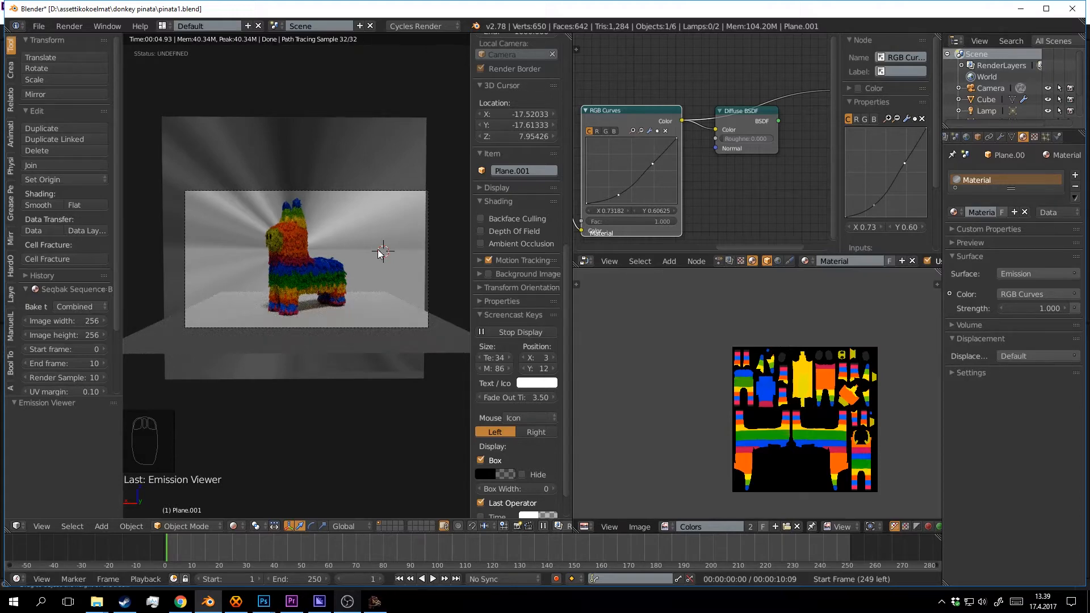
# Rotate the backdrop plane about 89° in the camera view and lower it by about 2.8 units.
pyautogui.press('r')
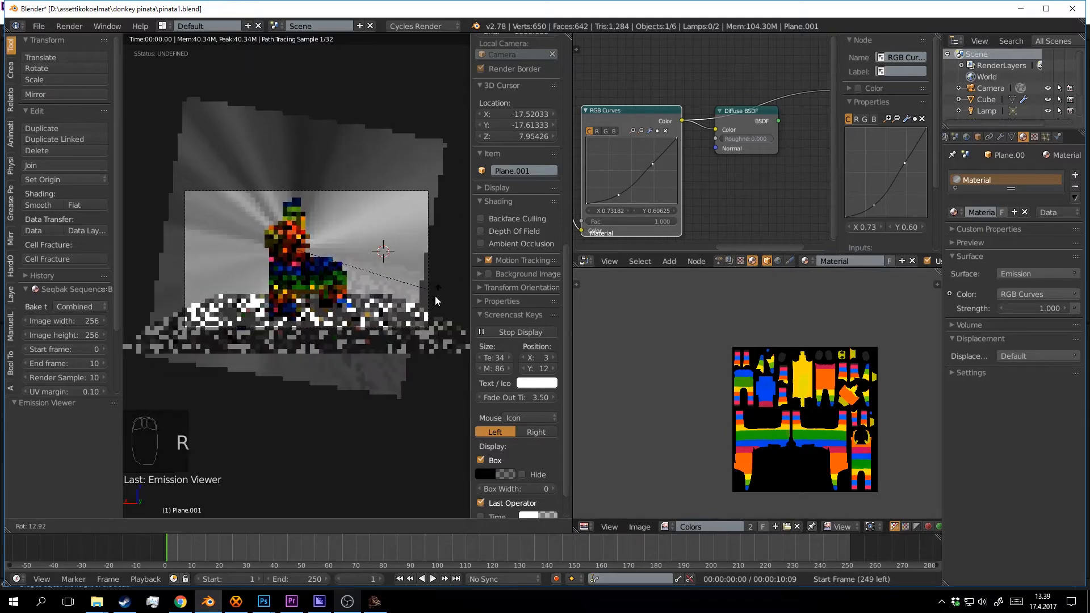
pyautogui.click(289, 356)
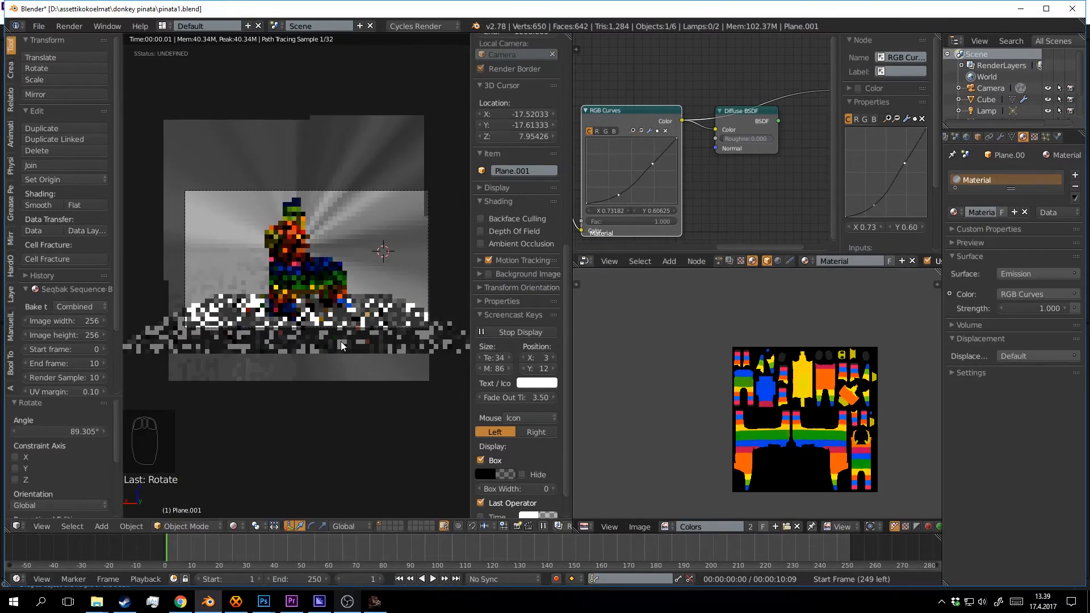
pyautogui.press('g')
pyautogui.click(340, 353)
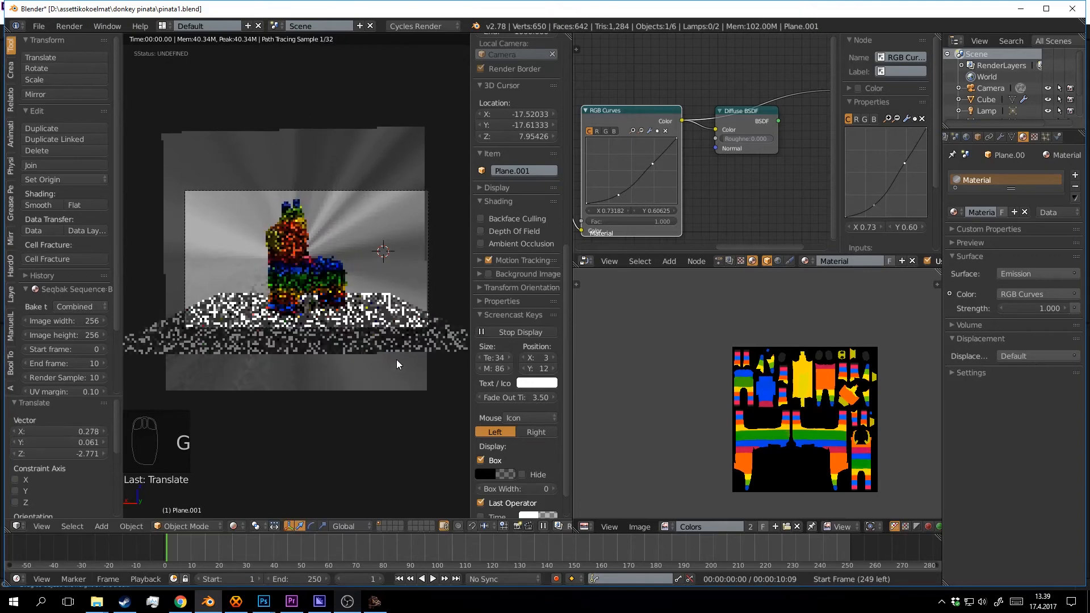
# Scale the backdrop plane by about 1.13, shift it about 1.2 units along X, and save the file.
pyautogui.press('s')
pyautogui.click(414, 376)
pyautogui.press('g')
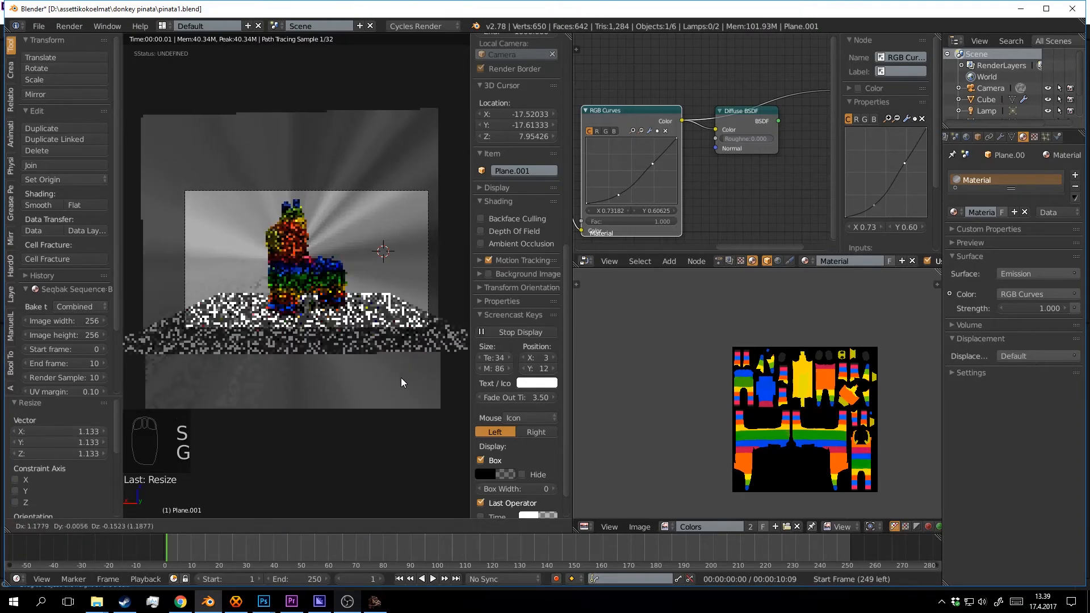
pyautogui.click(401, 377)
pyautogui.hotkey('ctrl', 's')
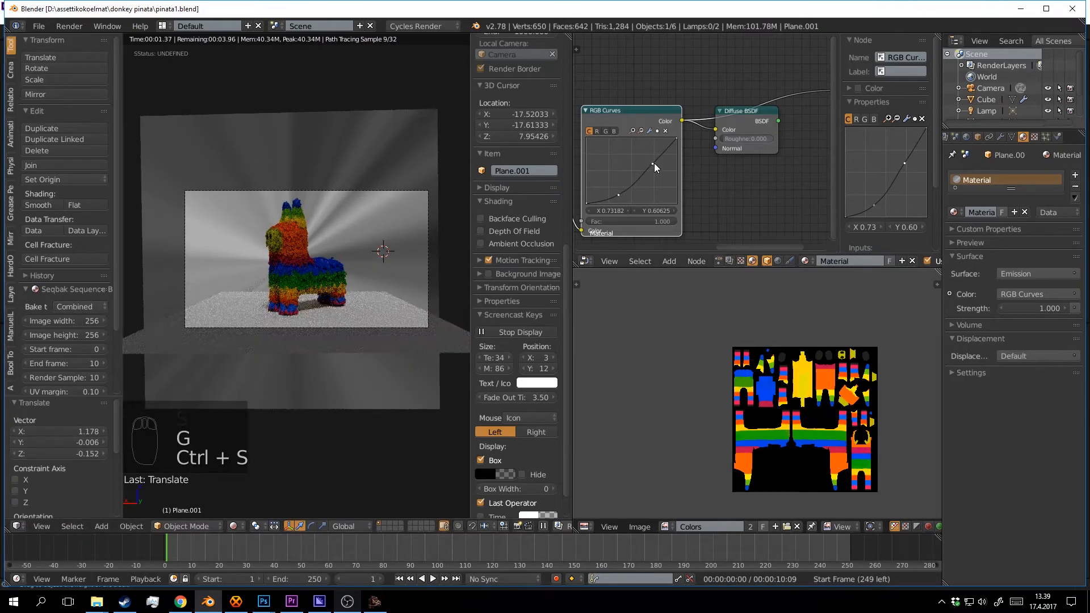
# Increase the curve's contrast with points at about 0.64, 0.71 and 0.39, 0.11, and route the Diffuse BSDF back to the material output.
pyautogui.moveTo(653, 163); pyautogui.dragTo(645, 157)
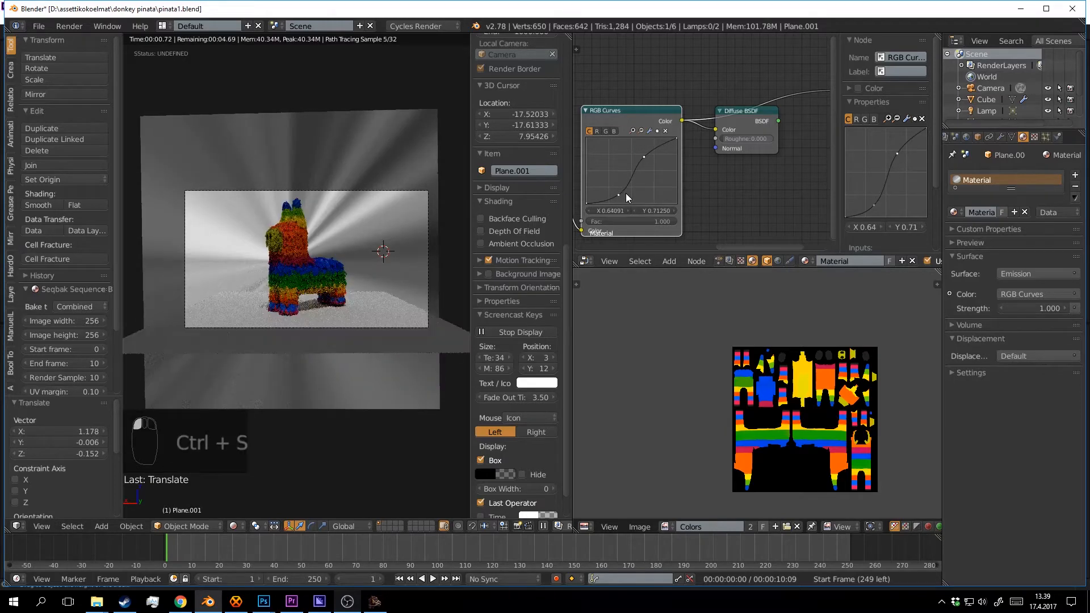
pyautogui.moveTo(617, 194); pyautogui.dragTo(622, 197)
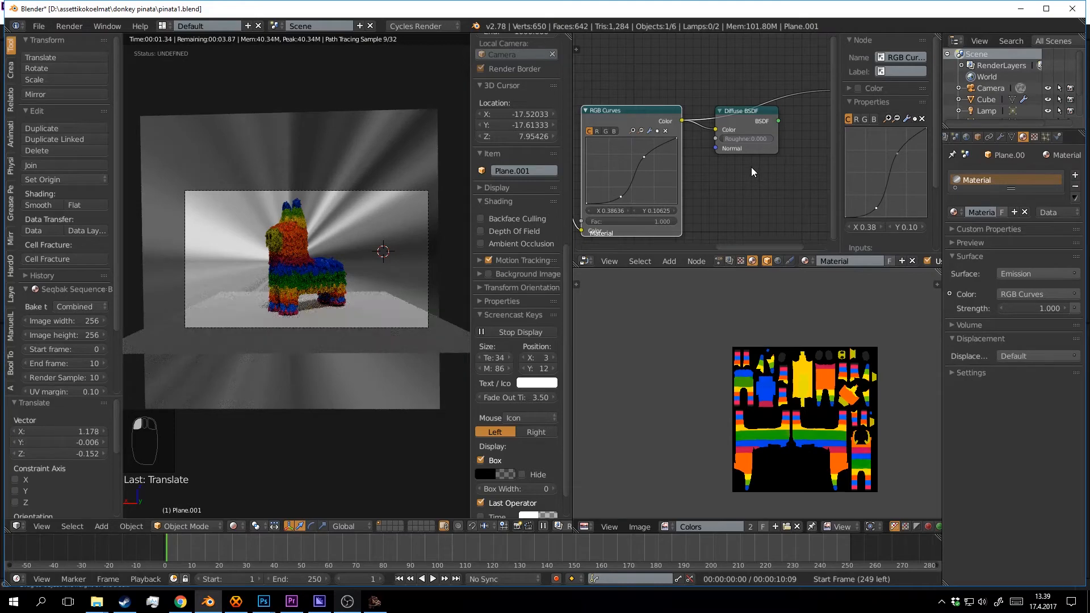
pyautogui.keyDown('ctrl'); pyautogui.keyDown('shift'); pyautogui.click(759, 118); pyautogui.keyUp('shift'); pyautogui.keyUp('ctrl')
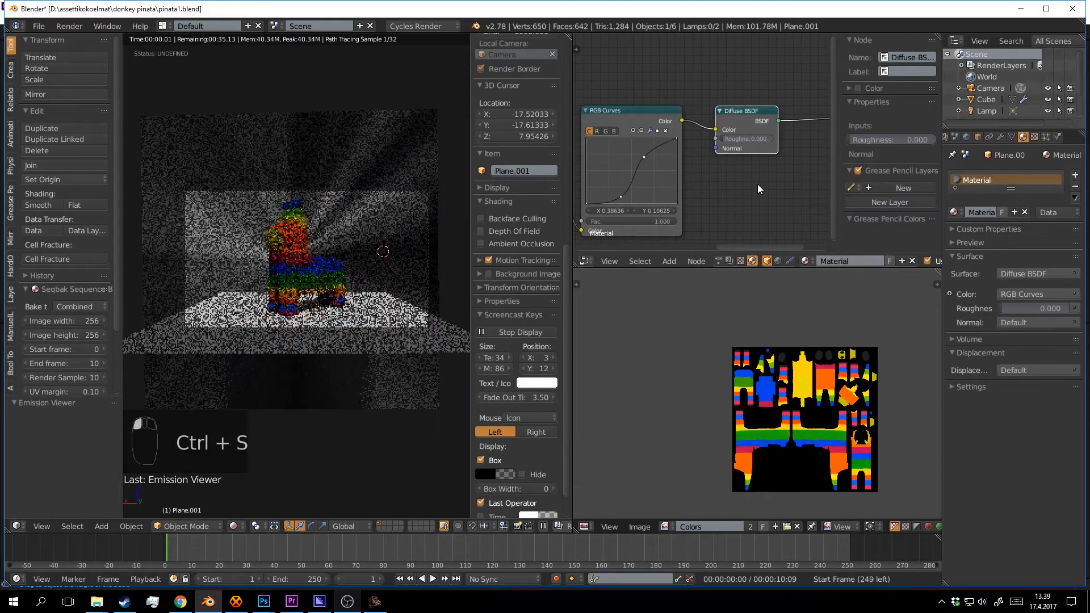
pyautogui.keyDown('ctrl'); pyautogui.moveTo(757, 184); pyautogui.dragTo(748, 178, button='right'); pyautogui.keyUp('ctrl')
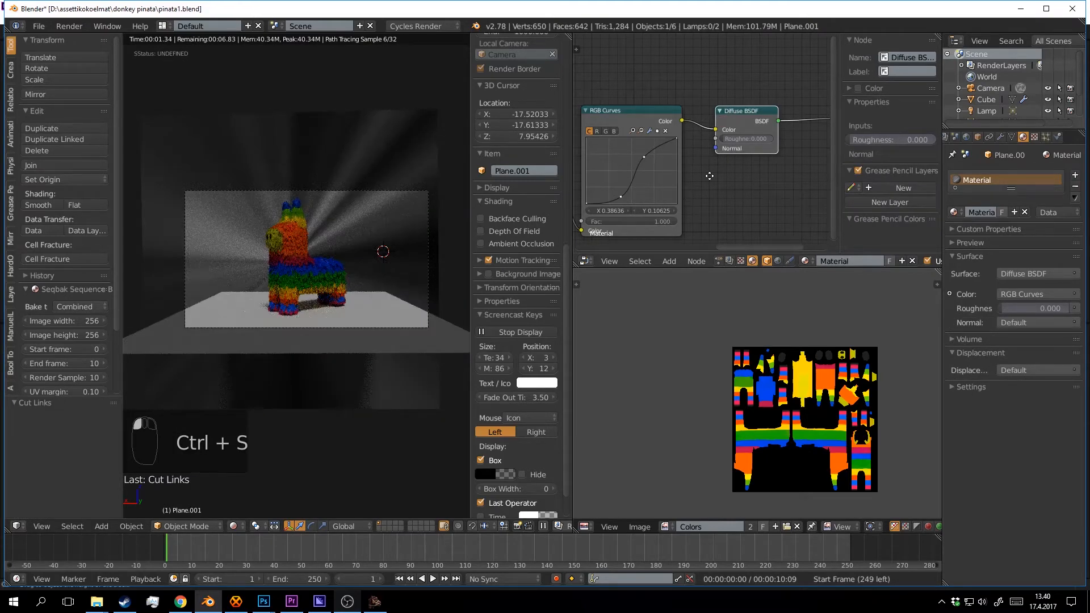
pyautogui.moveTo(710, 176)
pyautogui.mouseDown(button='middle')
pyautogui.moveTo(731, 171)
pyautogui.moveTo(715, 162)
pyautogui.mouseUp(button='middle')
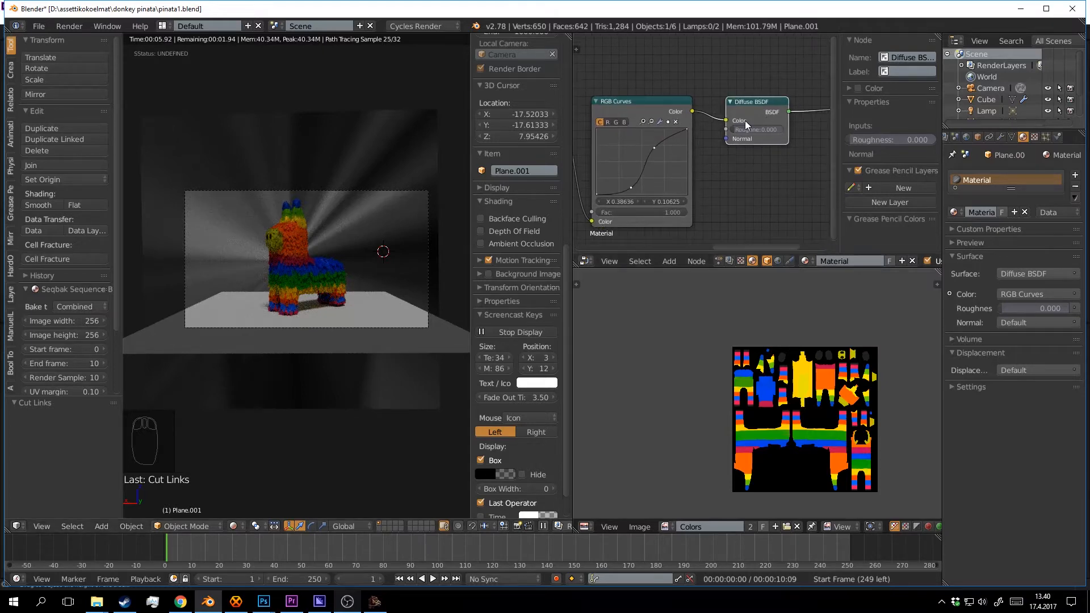
# Insert a ColorRamp between the RGB Curves and Diffuse BSDF nodes, moving its black stop inward and its white stop to 0.627.
pyautogui.moveTo(745, 120); pyautogui.dragTo(673, 153, button='middle')
pyautogui.moveTo(690, 130); pyautogui.dragTo(721, 120)
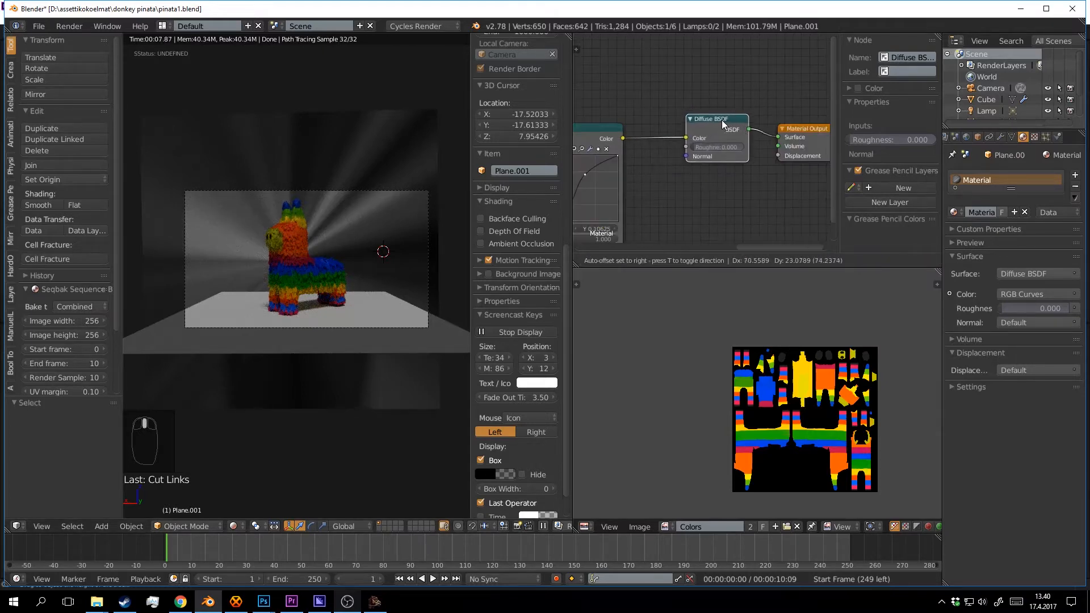
pyautogui.moveTo(681, 171); pyautogui.dragTo(705, 155, button='middle')
pyautogui.scroll(1, 703, 162)
pyautogui.hotkey('shift', 'a')
pyautogui.click(703, 163)
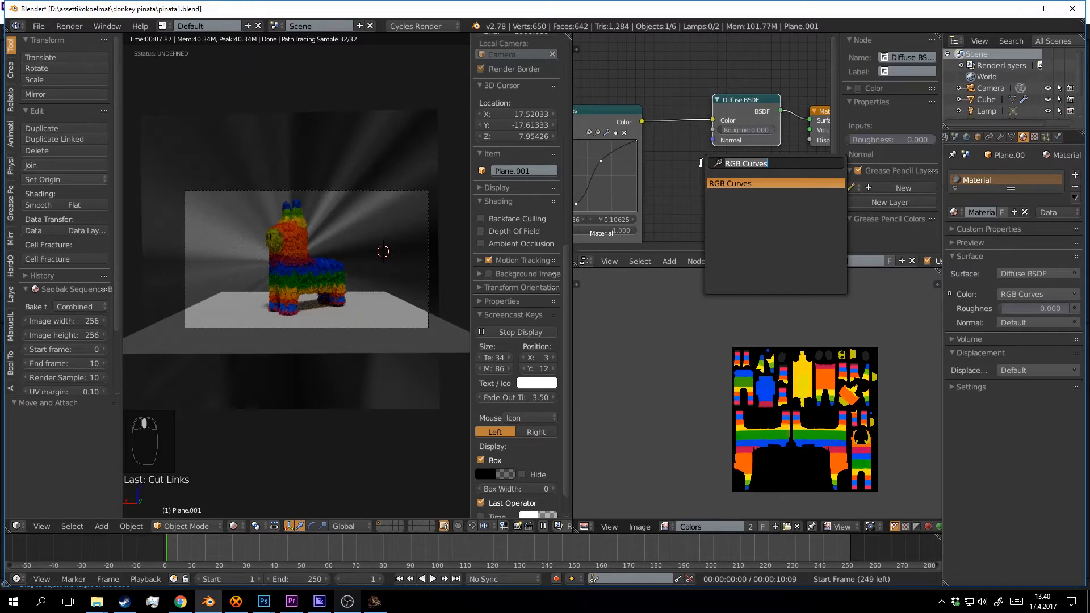
pyautogui.write('ram')
pyautogui.click(728, 194)
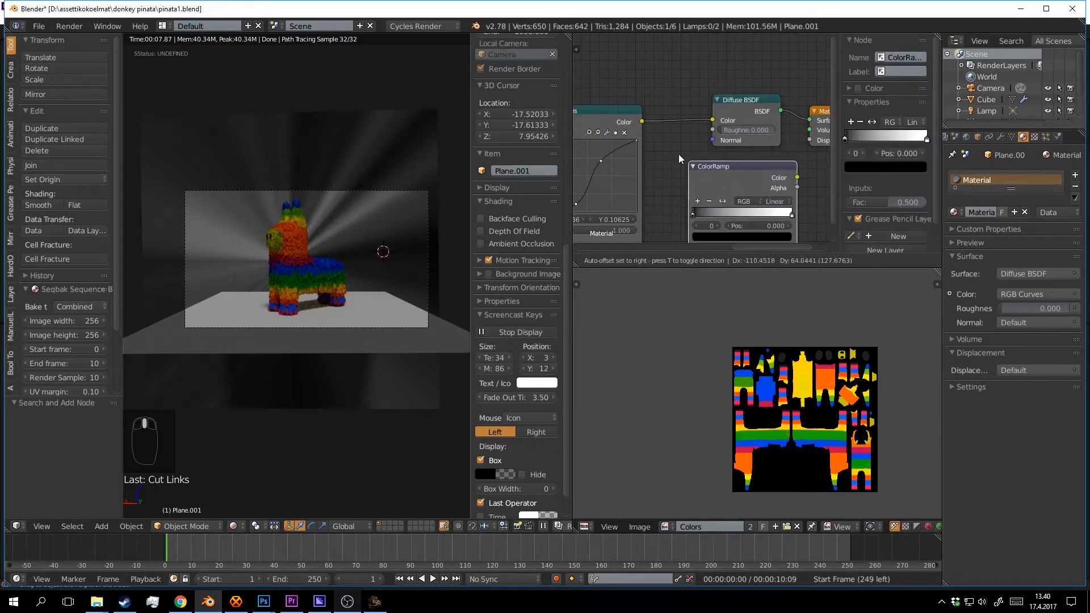
pyautogui.click(683, 157)
pyautogui.moveTo(684, 157); pyautogui.dragTo(714, 156)
pyautogui.moveTo(781, 161); pyautogui.dragTo(745, 159)
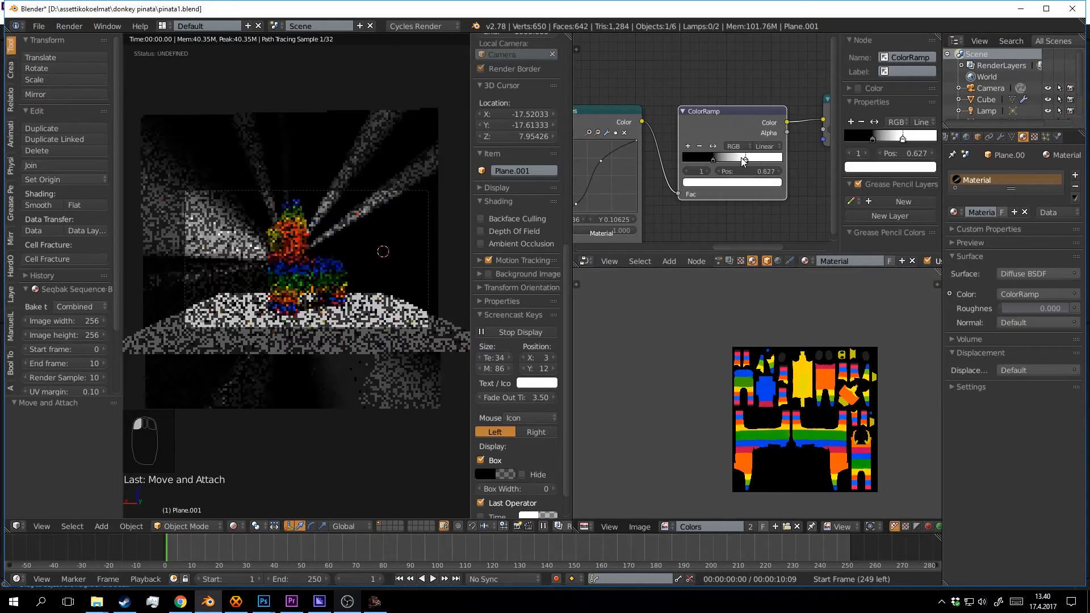
# Set the backdrop's Noise Texture scale to 56.7 and save the file.
pyautogui.moveTo(710, 171); pyautogui.dragTo(832, 145, button='middle')
pyautogui.moveTo(559, 145); pyautogui.dragTo(617, 136, button='middle')
pyautogui.moveTo(672, 112); pyautogui.dragTo(846, 112)
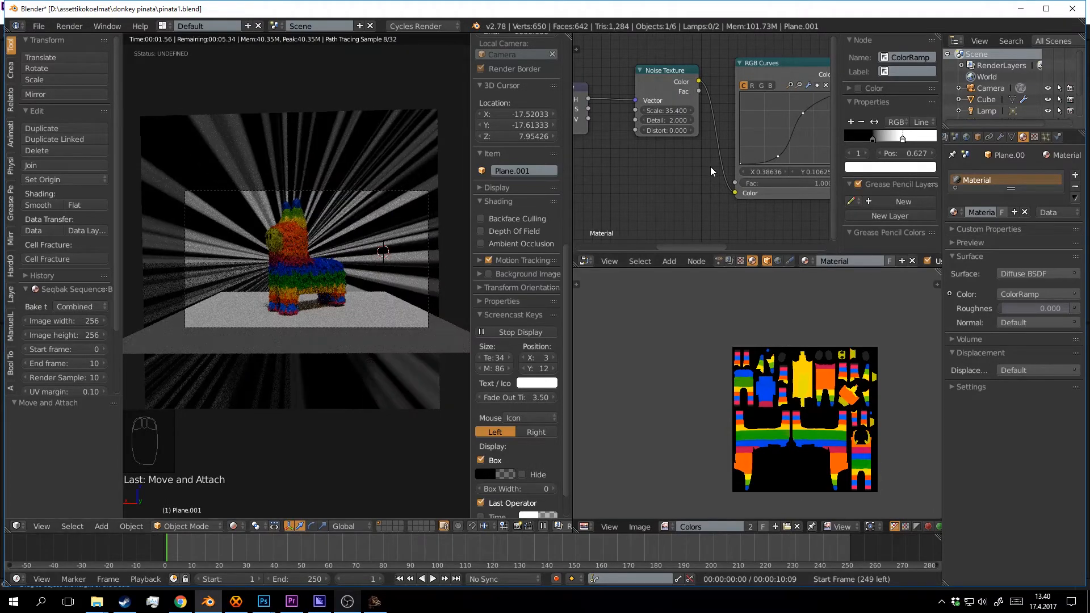
pyautogui.moveTo(683, 112); pyautogui.dragTo(804, 112)
pyautogui.click(424, 212)
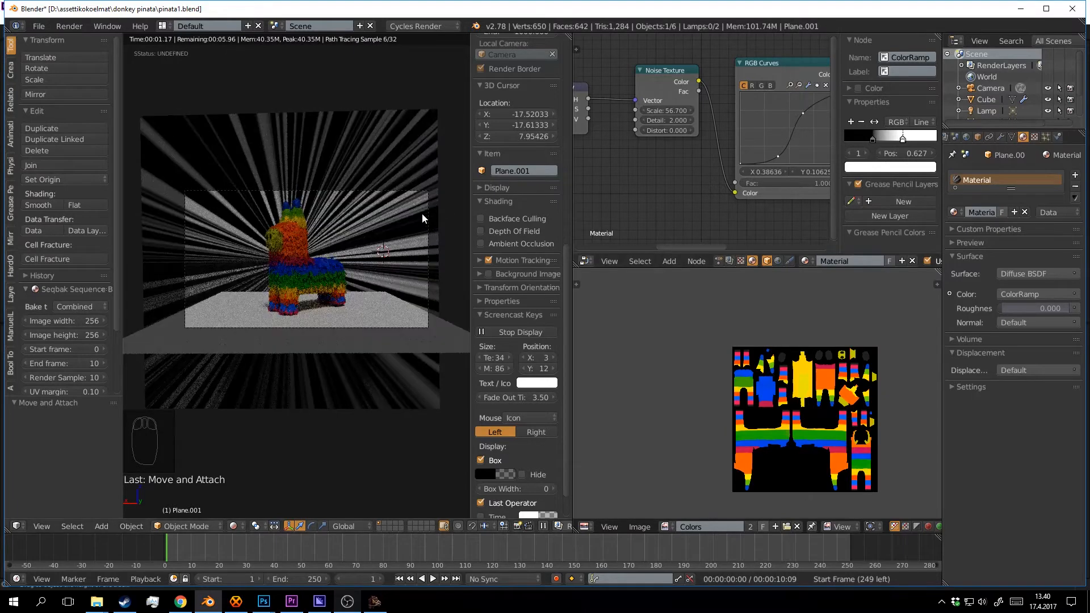
pyautogui.hotkey('ctrl', 's')
# Soften the ColorRamp's contrast by placing the black stop at 0.045 and shifting the white stop outward.
pyautogui.moveTo(642, 190); pyautogui.dragTo(726, 195, button='middle')
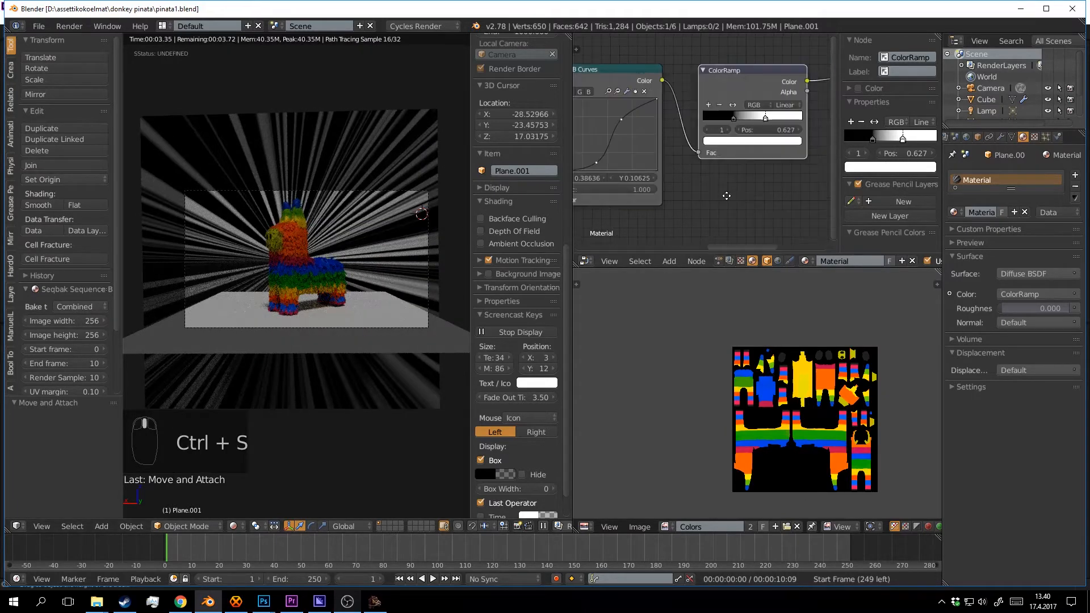
pyautogui.moveTo(727, 134); pyautogui.dragTo(695, 140, button='middle')
pyautogui.moveTo(701, 125); pyautogui.dragTo(667, 118)
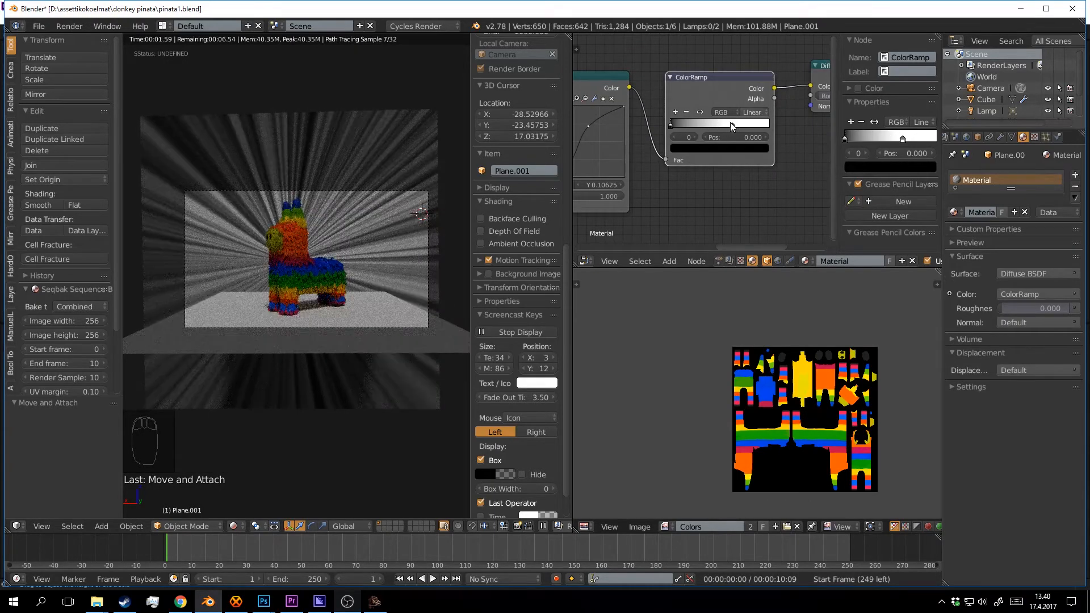
pyautogui.moveTo(740, 123); pyautogui.dragTo(680, 123)
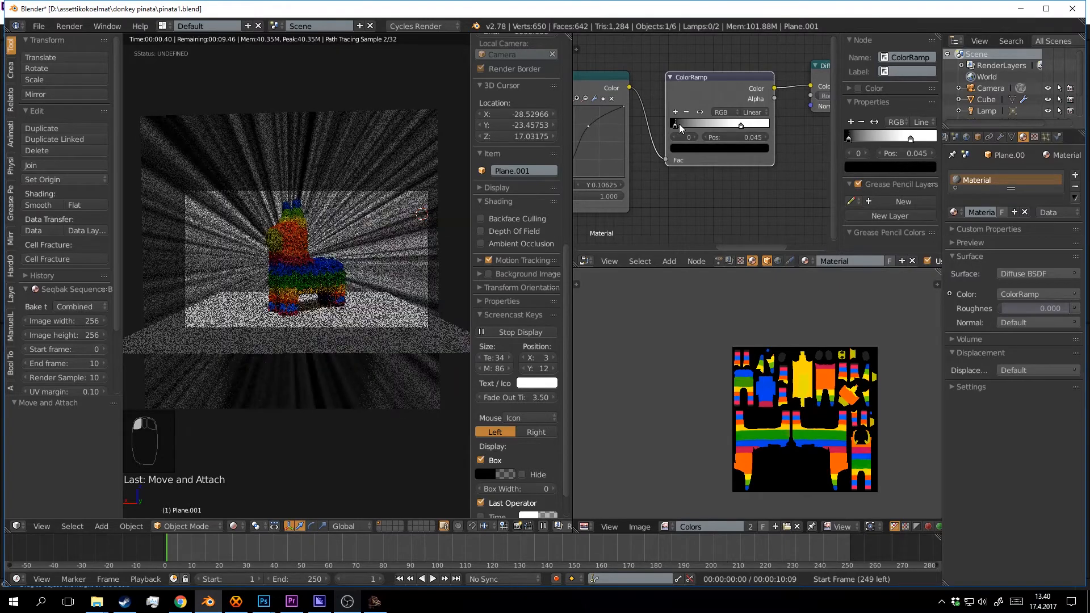
# Set the Noise Texture's scale to 36.7 and its detail to 16.
pyautogui.moveTo(759, 150); pyautogui.dragTo(920, 127, button='middle')
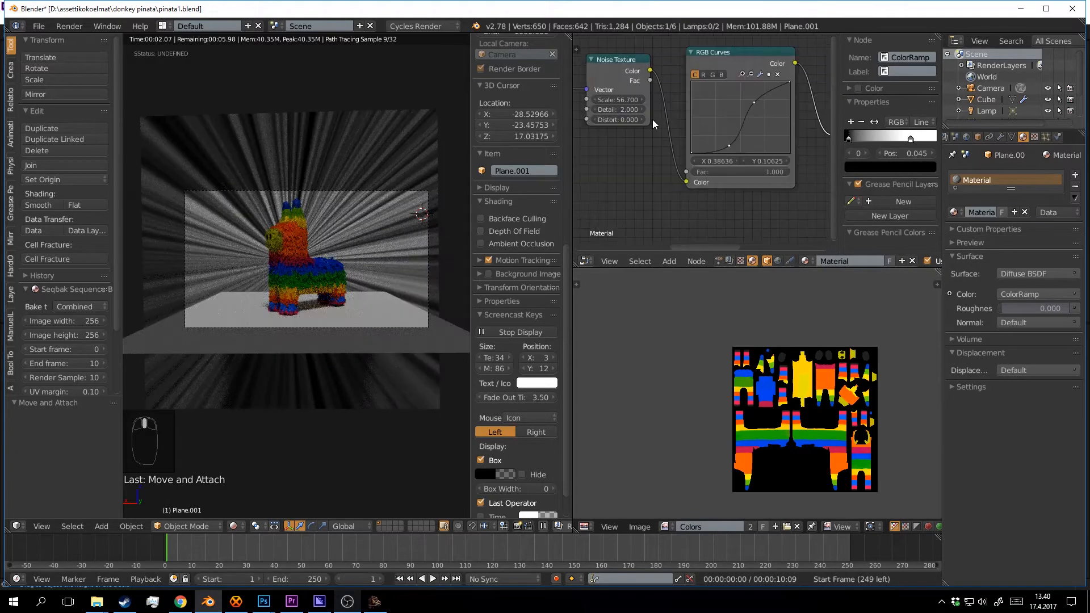
pyautogui.moveTo(617, 100)
pyautogui.mouseDown()
pyautogui.moveTo(597, 100)
pyautogui.moveTo(653, 112)
pyautogui.moveTo(600, 100)
pyautogui.mouseUp()
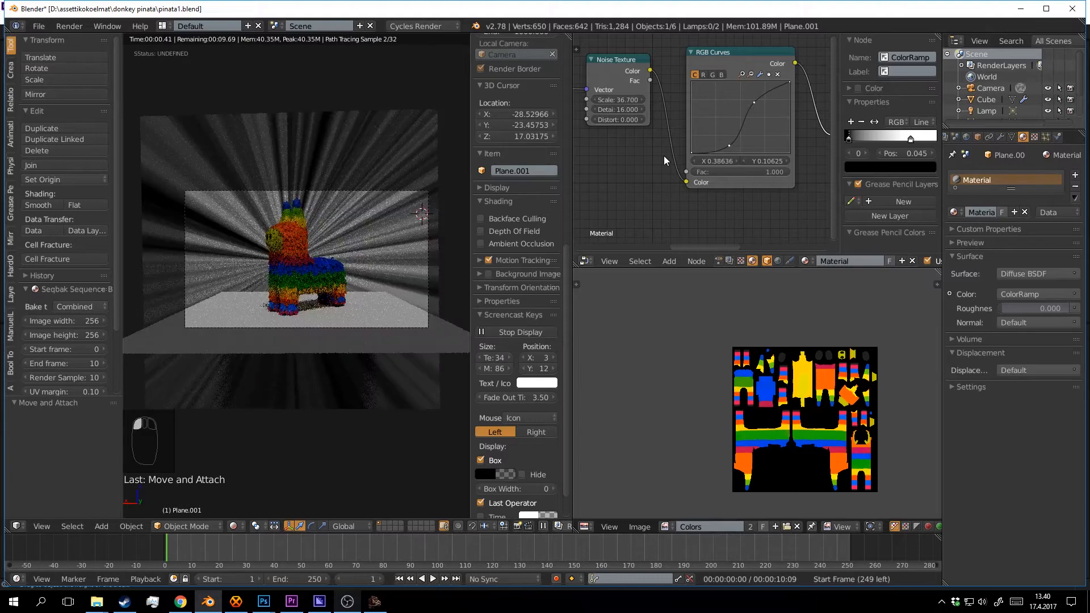
pyautogui.keyDown('ctrl'); pyautogui.click(663, 158); pyautogui.keyUp('ctrl')
# Lighten the ColorRamp's black stop to a dark grey with RGB values of 0.085.
pyautogui.moveTo(639, 151); pyautogui.dragTo(479, 153, button='middle')
pyautogui.click(707, 125)
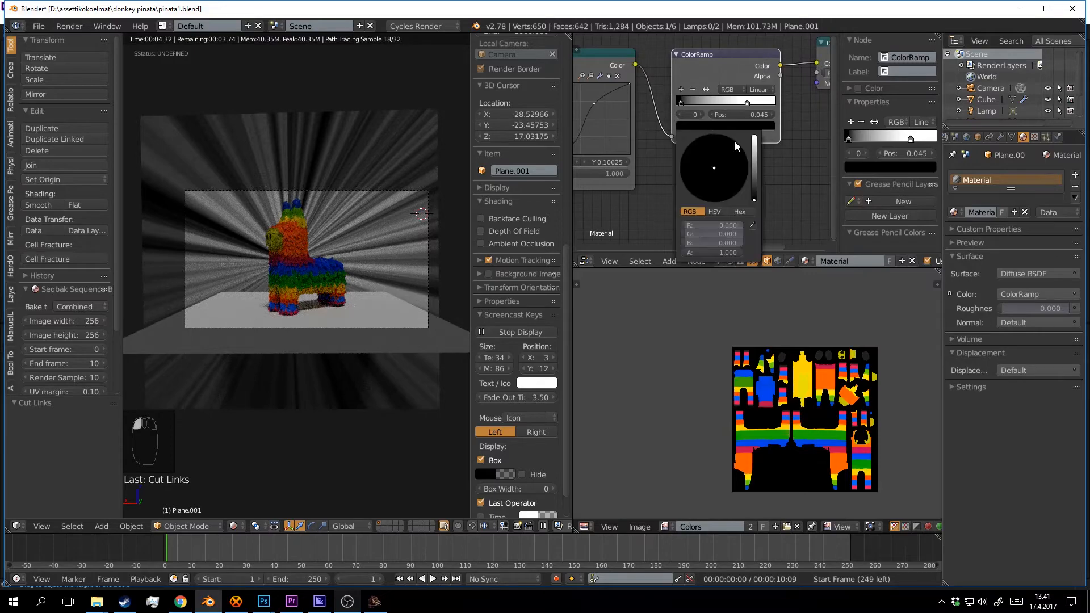
pyautogui.moveTo(755, 192); pyautogui.dragTo(754, 183)
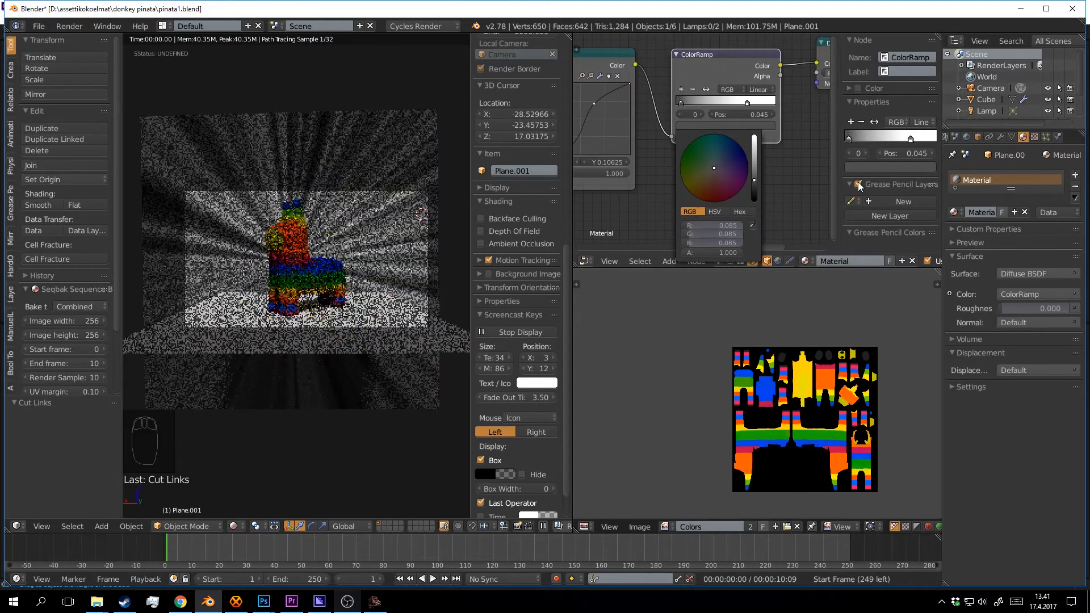
pyautogui.moveTo(744, 176); pyautogui.dragTo(702, 187, button='middle')
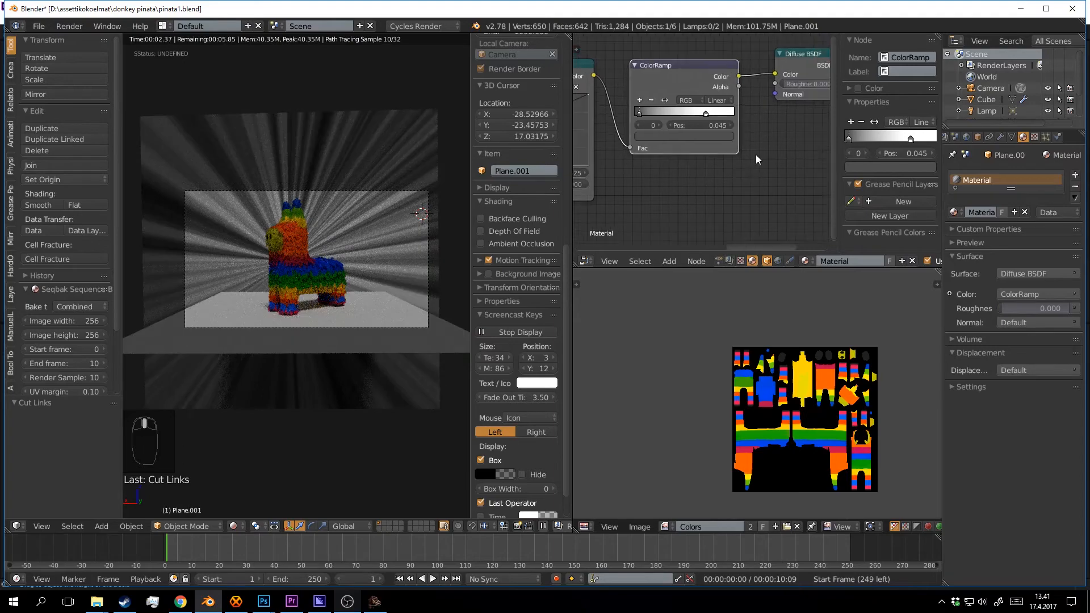
# Move the ColorRamp's white stop to 0.600 and its dark stop slightly inward, and save over pinata1.blend.
pyautogui.moveTo(706, 114)
pyautogui.mouseDown()
pyautogui.moveTo(645, 114)
pyautogui.moveTo(694, 114)
pyautogui.mouseUp()
pyautogui.click(680, 114)
pyautogui.hotkey('ctrl', 's')
pyautogui.click(761, 208)
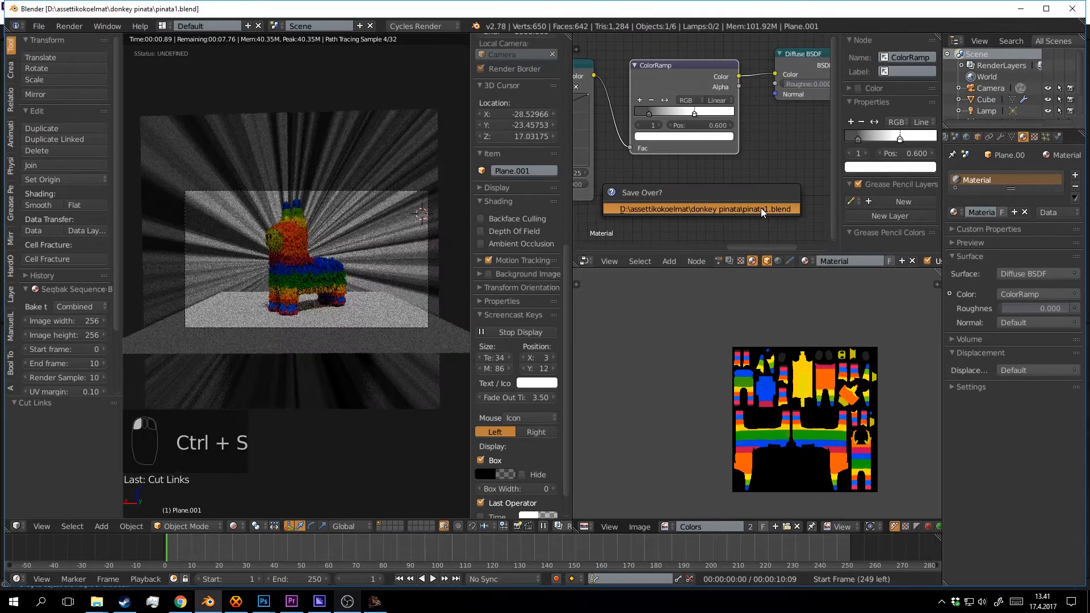
# Scale the floor plane under the piñata by about 1.73 and save the file.
pyautogui.rightClick(440, 341)
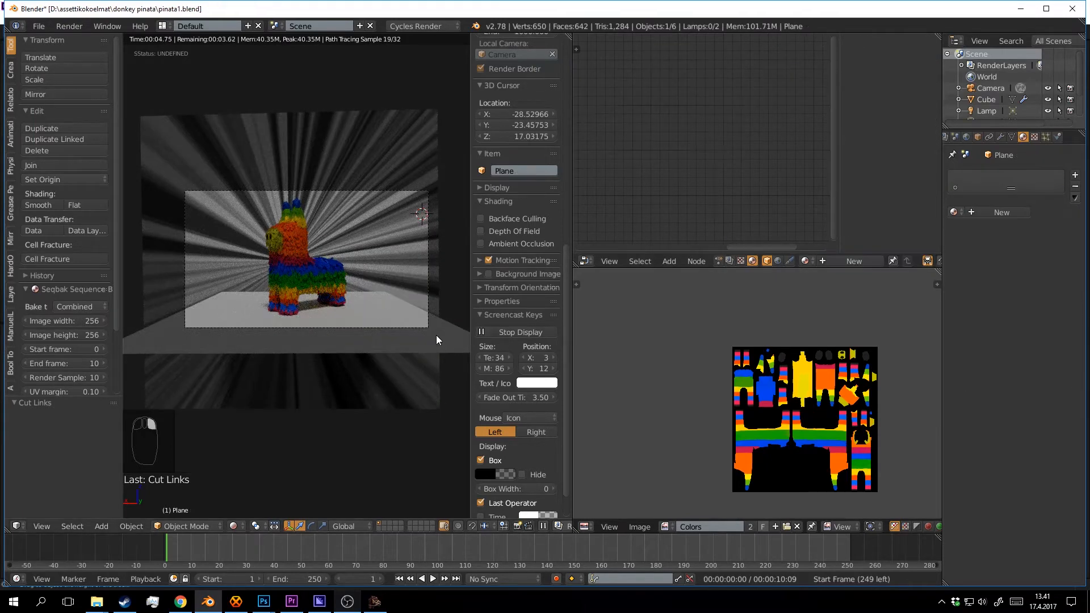
pyautogui.hotkey('shift', 'z')
pyautogui.moveTo(435, 326)
pyautogui.mouseDown(button='middle')
pyautogui.moveTo(426, 343)
pyautogui.moveTo(418, 320)
pyautogui.moveTo(399, 341)
pyautogui.mouseUp(button='middle')
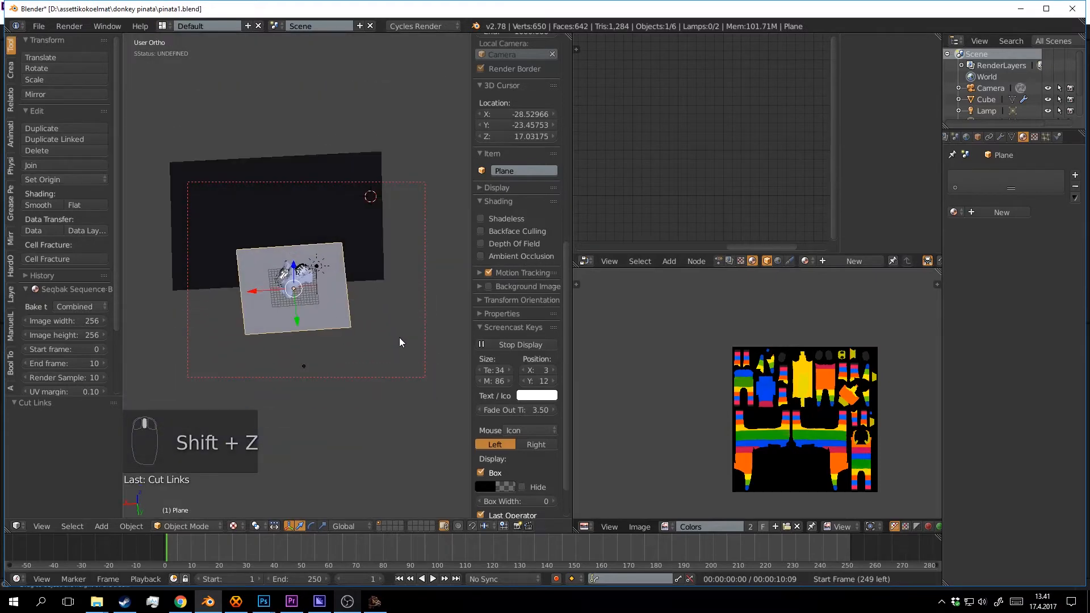
pyautogui.press('s')
pyautogui.click(248, 332)
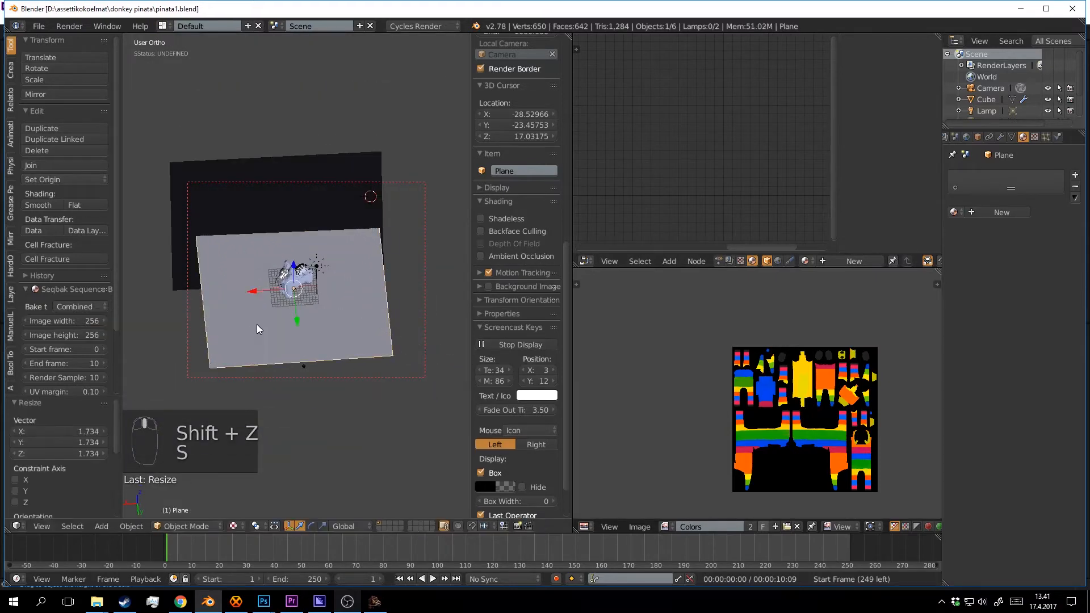
pyautogui.hotkey('ctrl', 's')
# Preview the enlarged floor plane through the camera in rendered shading.
pyautogui.press('KP_0')
pyautogui.scroll(2, 369, 285)
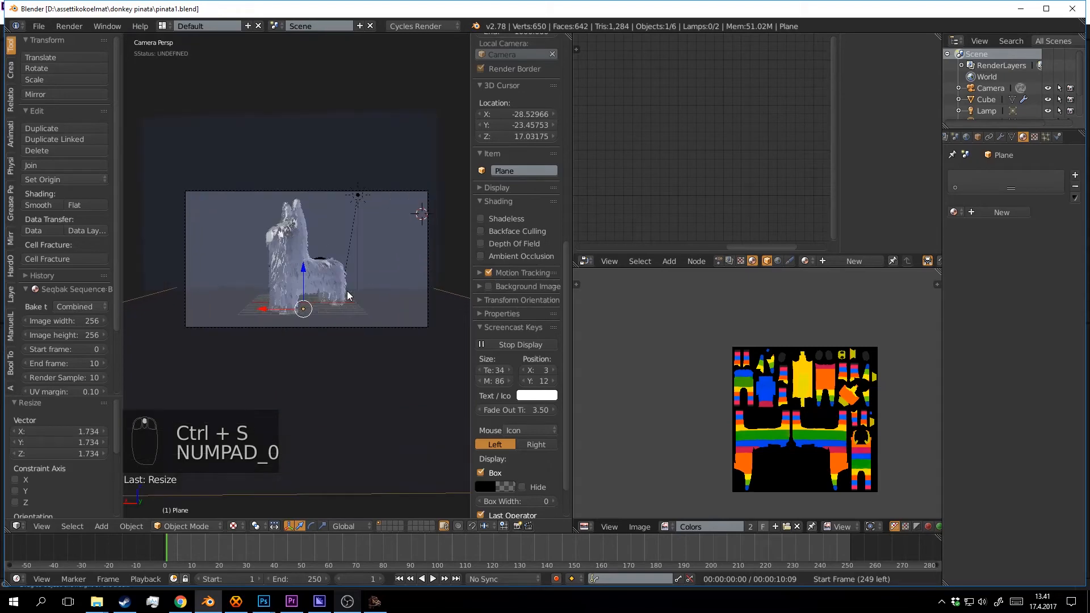
pyautogui.keyDown('shift'); pyautogui.moveTo(445, 292); pyautogui.dragTo(387, 267, button='middle'); pyautogui.keyUp('shift')
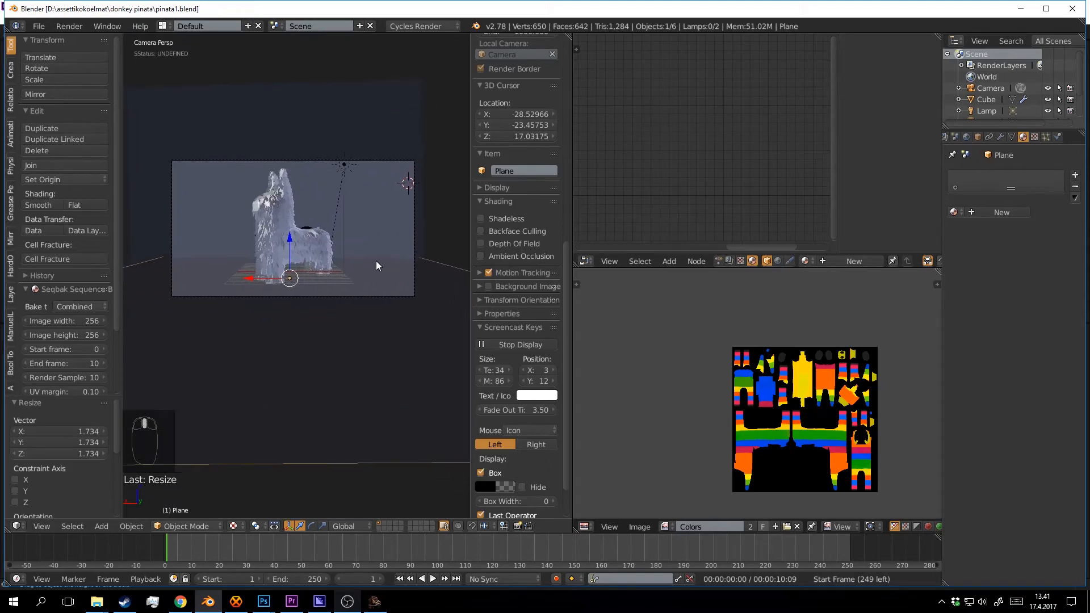
pyautogui.hotkey('shift', 'z')
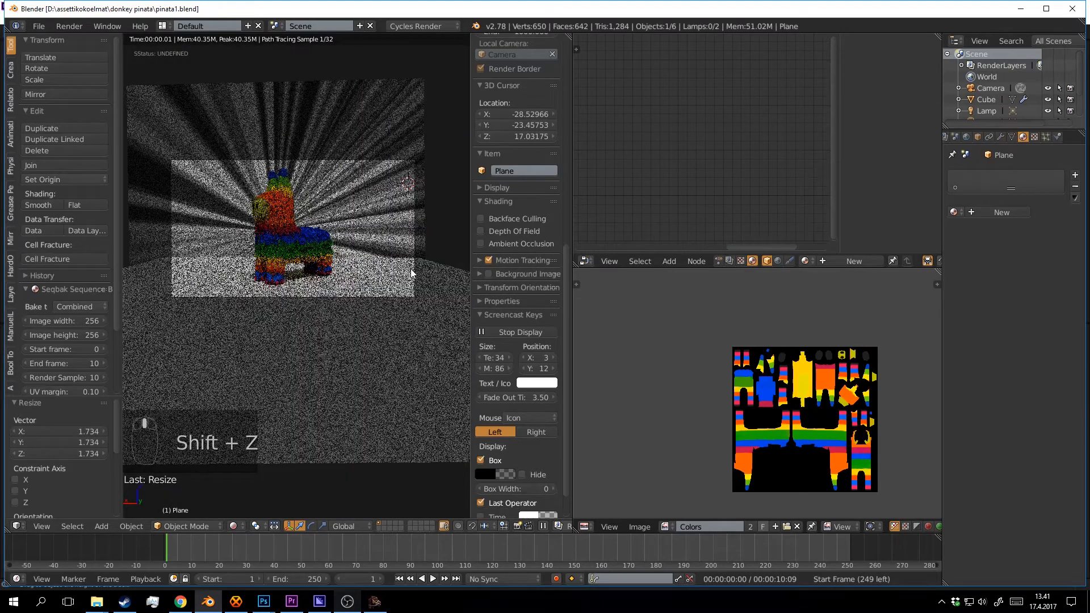
pyautogui.hotkey('shift', 'z')
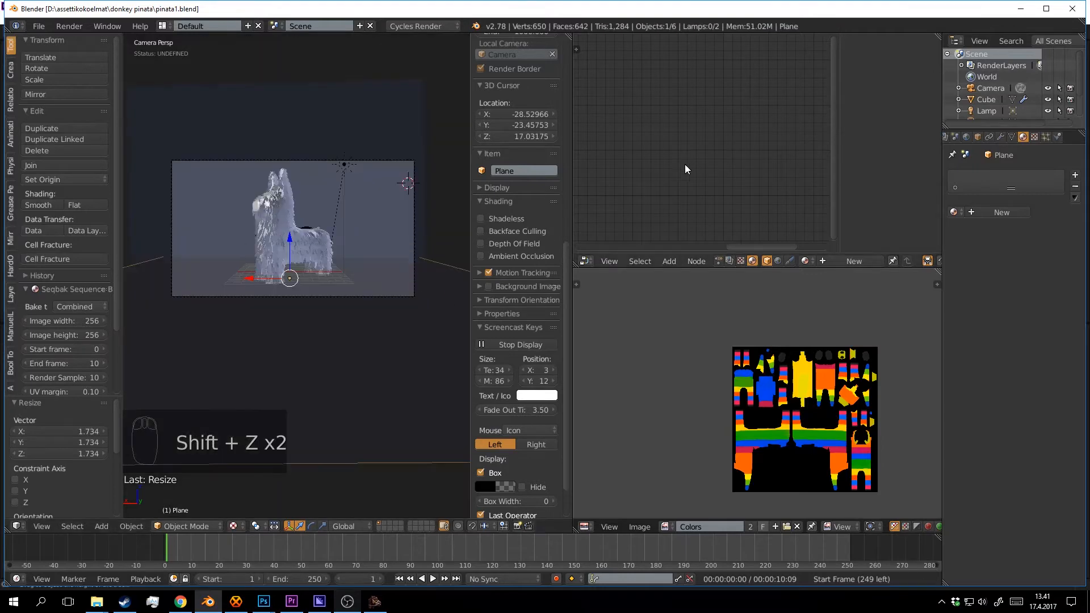
# Give the floor plane a new material and add a Glossy BSDF node beneath its Diffuse BSDF.
pyautogui.click(852, 262)
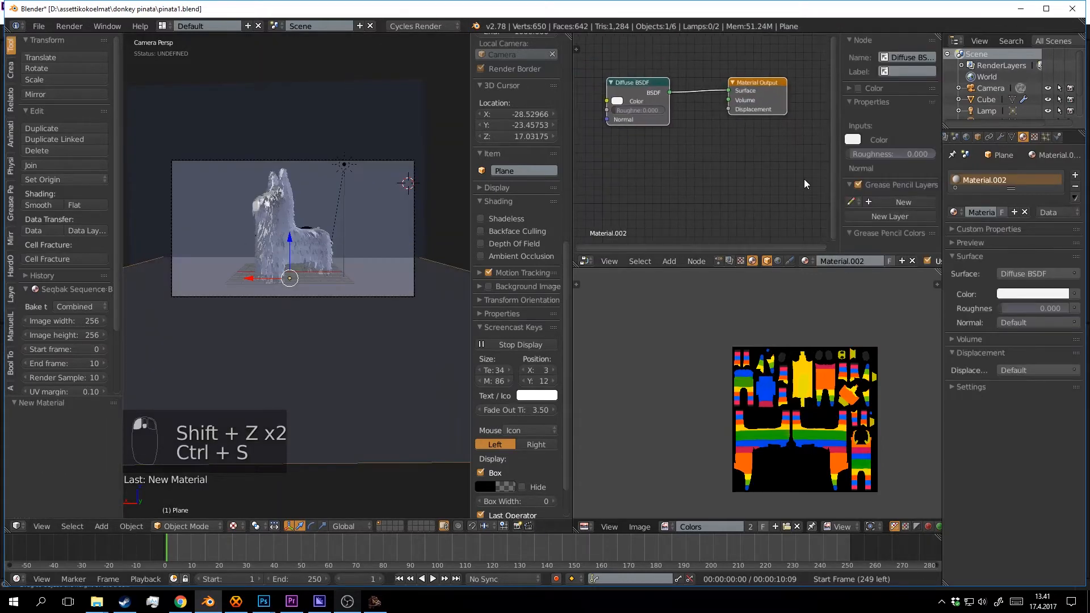
pyautogui.hotkey('shift', 'a')
pyautogui.click(727, 154)
pyautogui.write('ColorRamp')
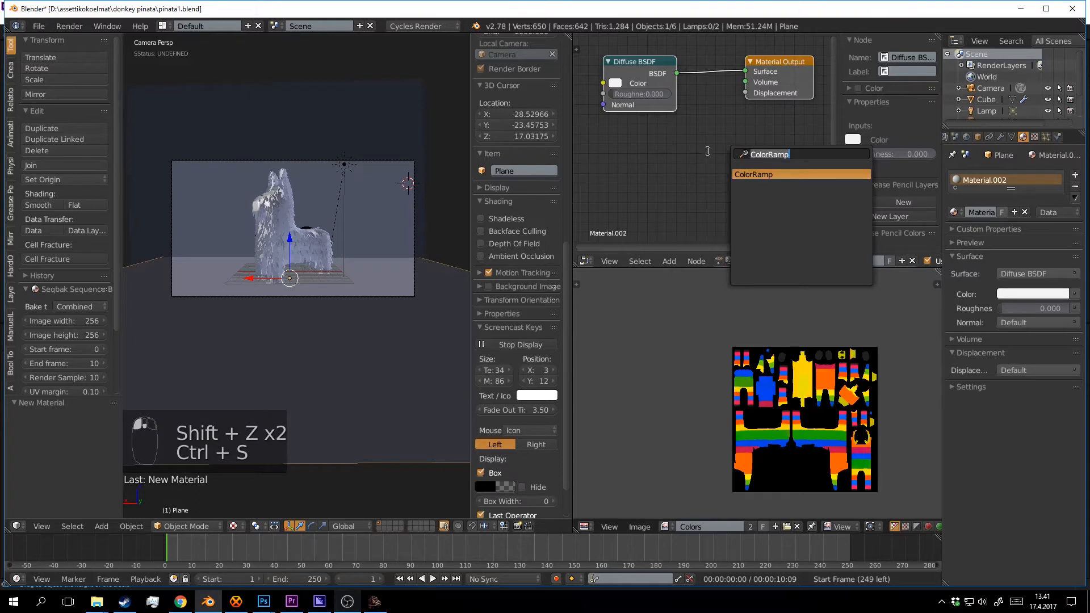
pyautogui.write('glo')
pyautogui.press('Return')
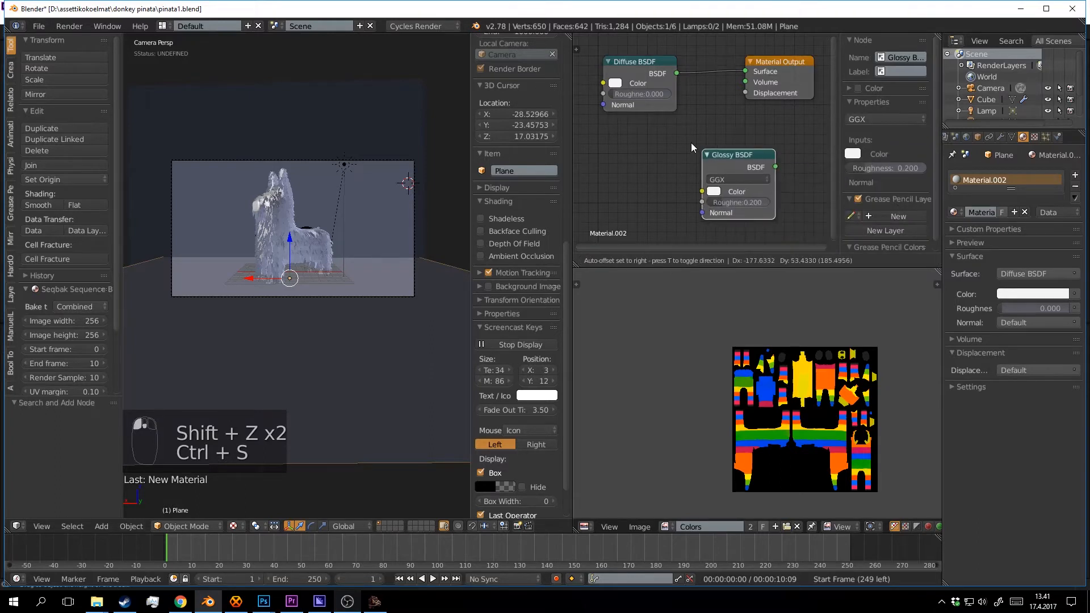
pyautogui.click(648, 144)
# Blend the Diffuse and Glossy BSDFs with a Mix Shader feeding the material output, and space out the output node.
pyautogui.keyDown('ctrl'); pyautogui.keyDown('shift'); pyautogui.moveTo(648, 148); pyautogui.dragTo(641, 85, button='right'); pyautogui.keyUp('shift'); pyautogui.keyUp('ctrl')
pyautogui.moveTo(698, 80); pyautogui.dragTo(762, 88)
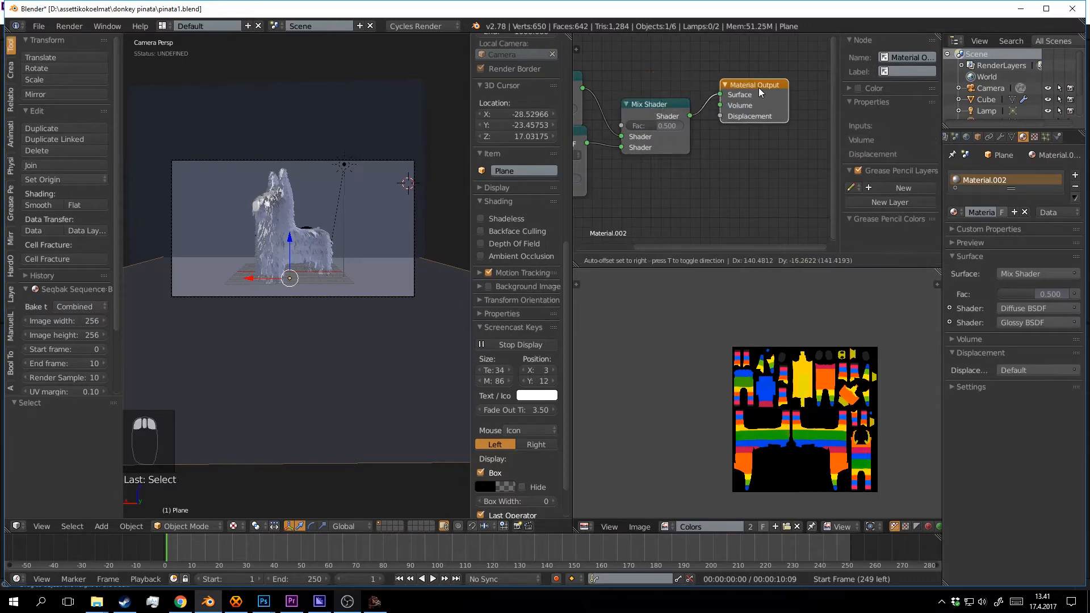
pyautogui.moveTo(682, 159); pyautogui.dragTo(734, 149, button='middle')
# Set the floor's Glossy BSDF roughness to 0.3 in the rendered preview and save the file.
pyautogui.hotkey('shift', 'z')
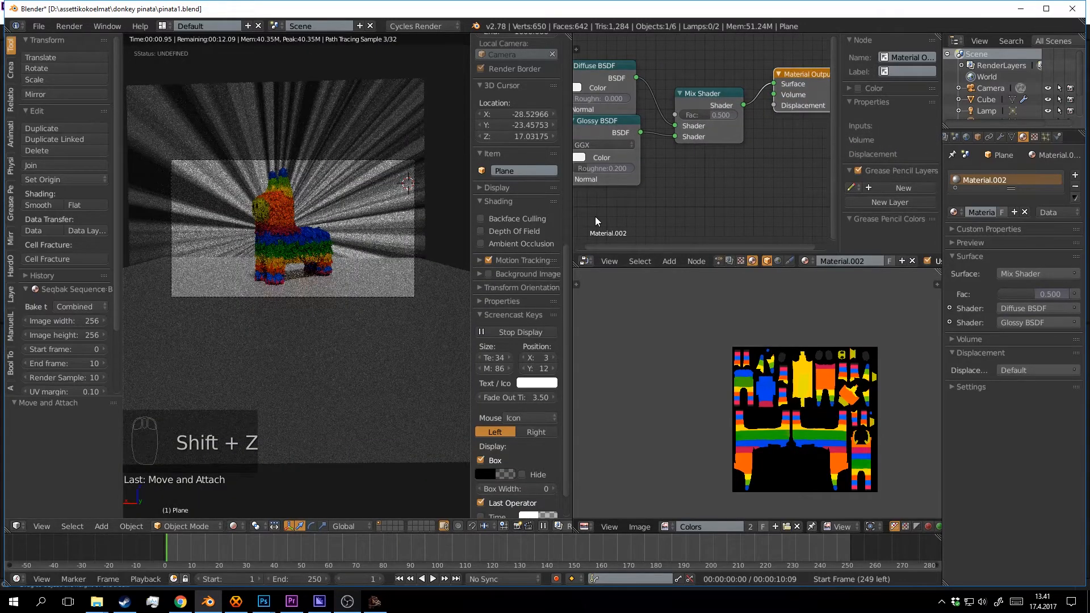
pyautogui.moveTo(598, 169); pyautogui.dragTo(578, 168)
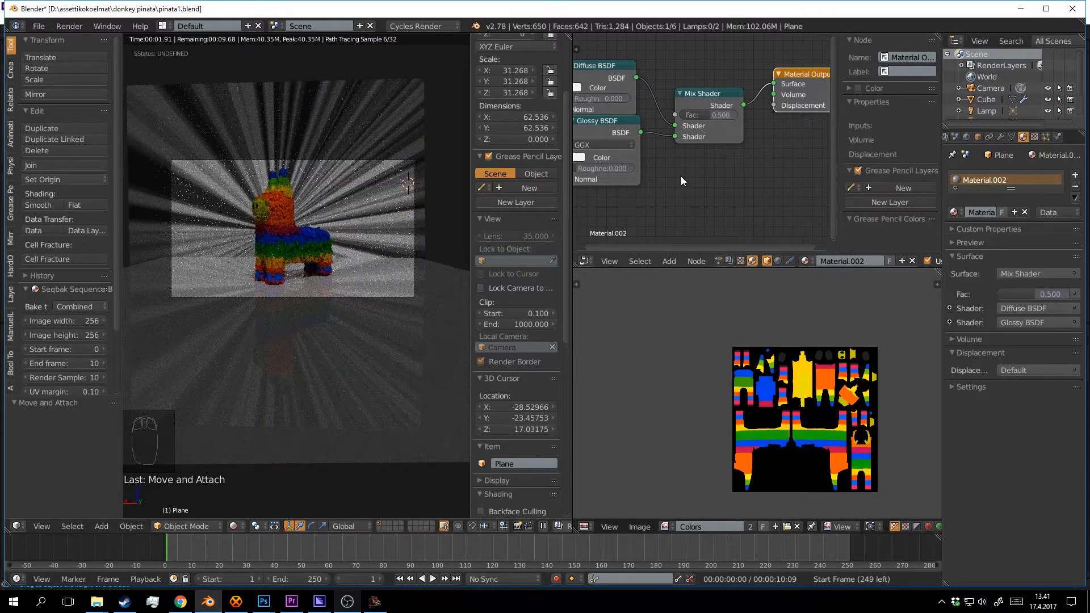
pyautogui.click(612, 166)
pyautogui.write('0.3')
pyautogui.press('Return')
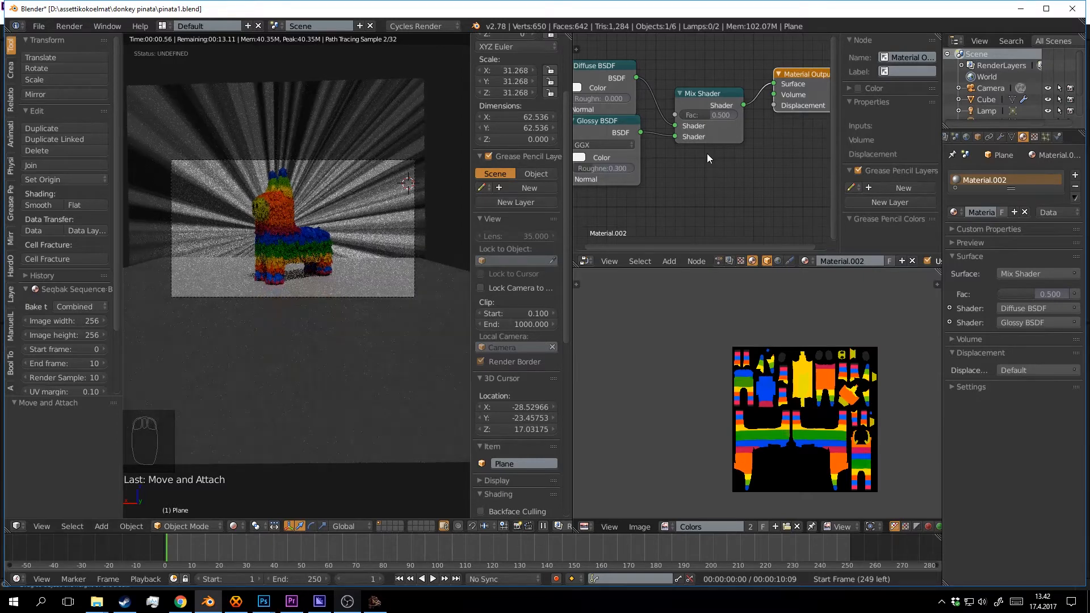
pyautogui.hotkey('ctrl', 's')
pyautogui.click(707, 156)
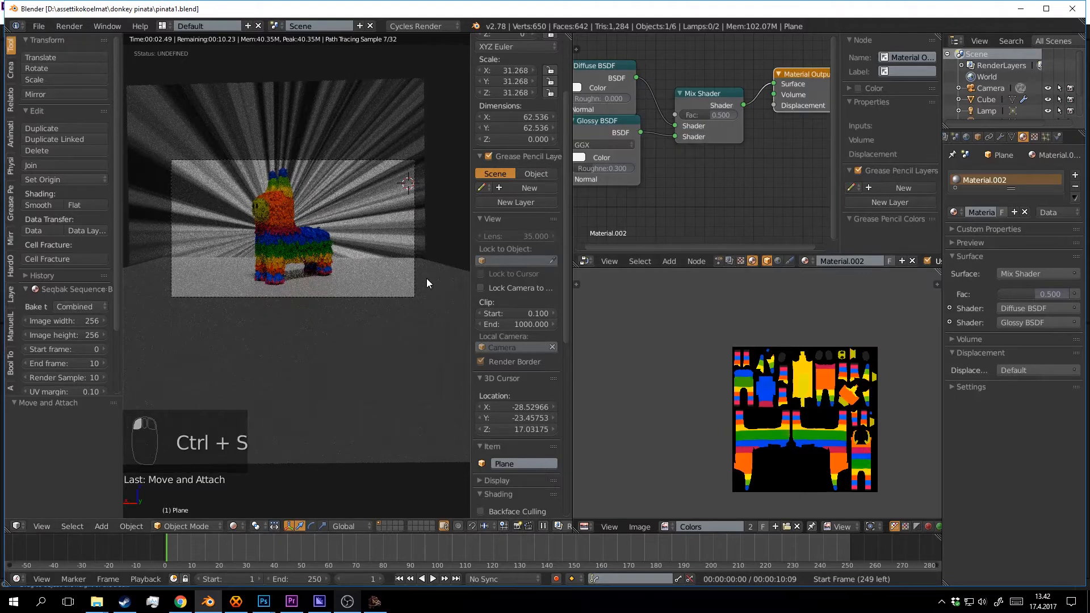
# Save the file from the solid view, select the camera, and turn on the display of its limits.
pyautogui.hotkey('shift', 'z')
pyautogui.moveTo(410, 260)
pyautogui.mouseDown(button='middle')
pyautogui.moveTo(366, 250)
pyautogui.moveTo(284, 258)
pyautogui.moveTo(226, 230)
pyautogui.mouseUp(button='middle')
pyautogui.press('a')
pyautogui.hotkey('ctrl', 's')
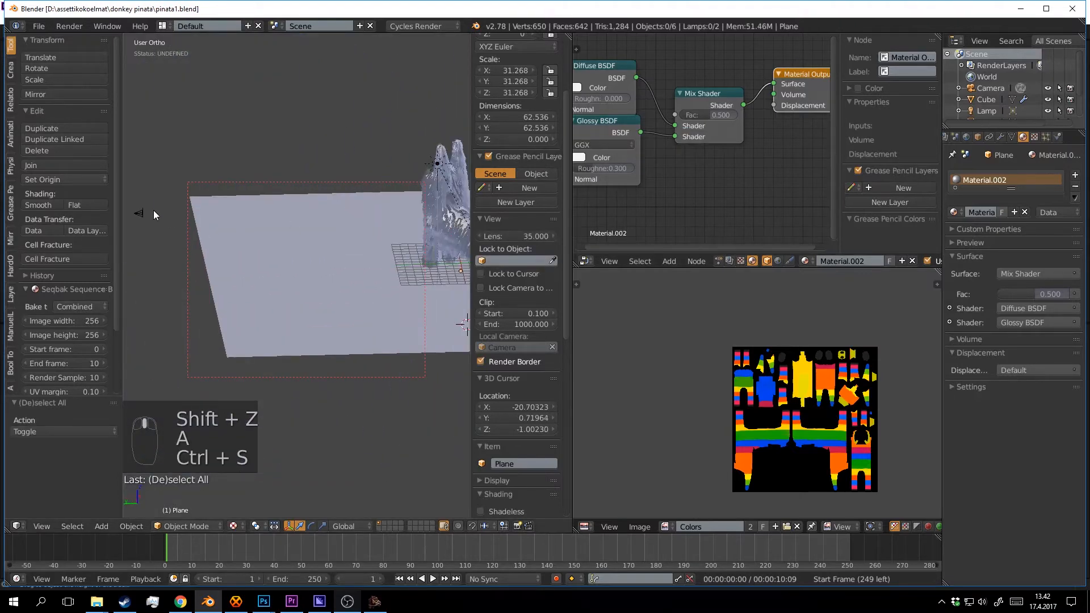
pyautogui.scroll(-3, 153, 210)
pyautogui.rightClick(207, 247)
pyautogui.moveTo(209, 267); pyautogui.dragTo(200, 234, button='middle')
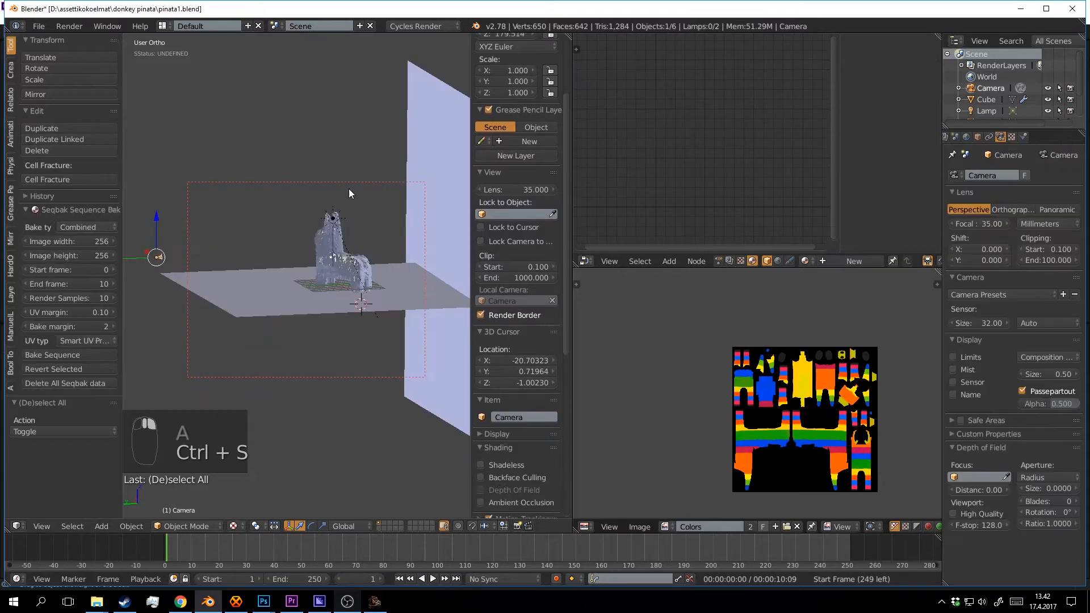
pyautogui.moveTo(376, 146); pyautogui.dragTo(264, 227, button='middle')
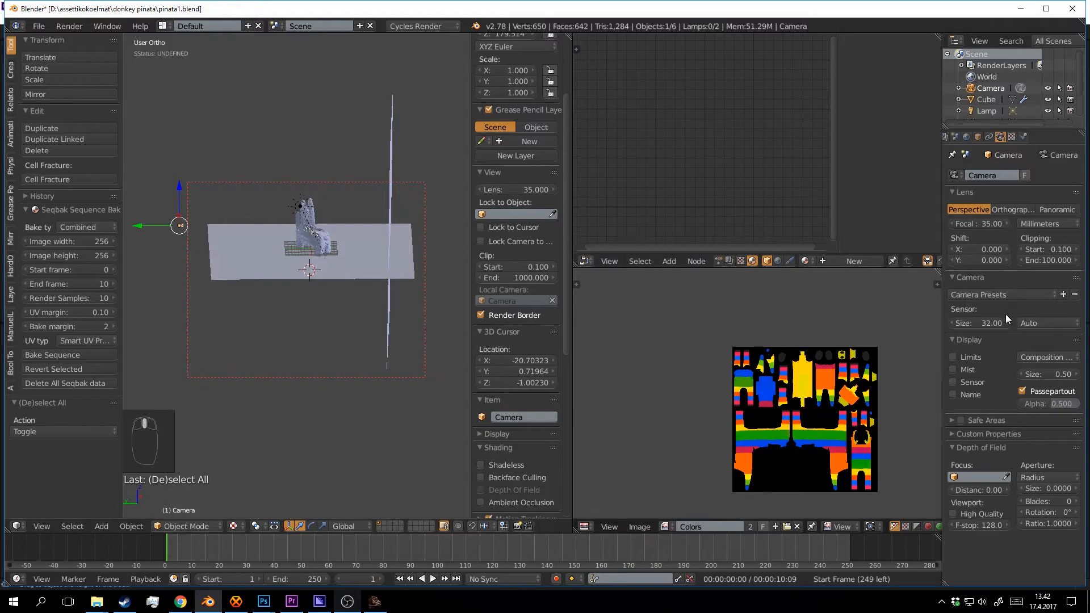
pyautogui.click(977, 359)
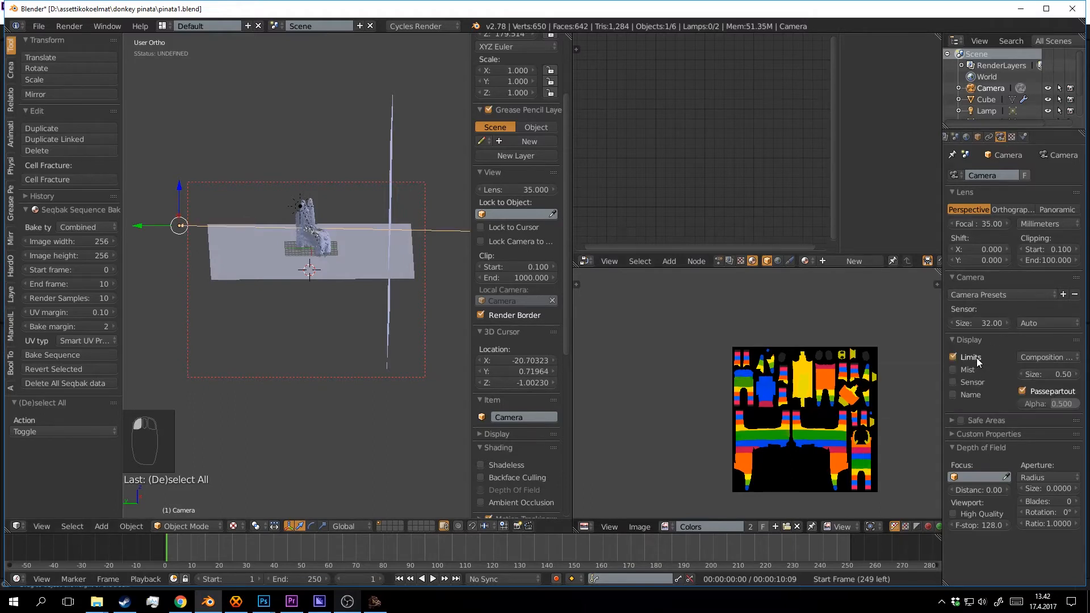
pyautogui.moveTo(365, 263); pyautogui.dragTo(371, 247, button='middle')
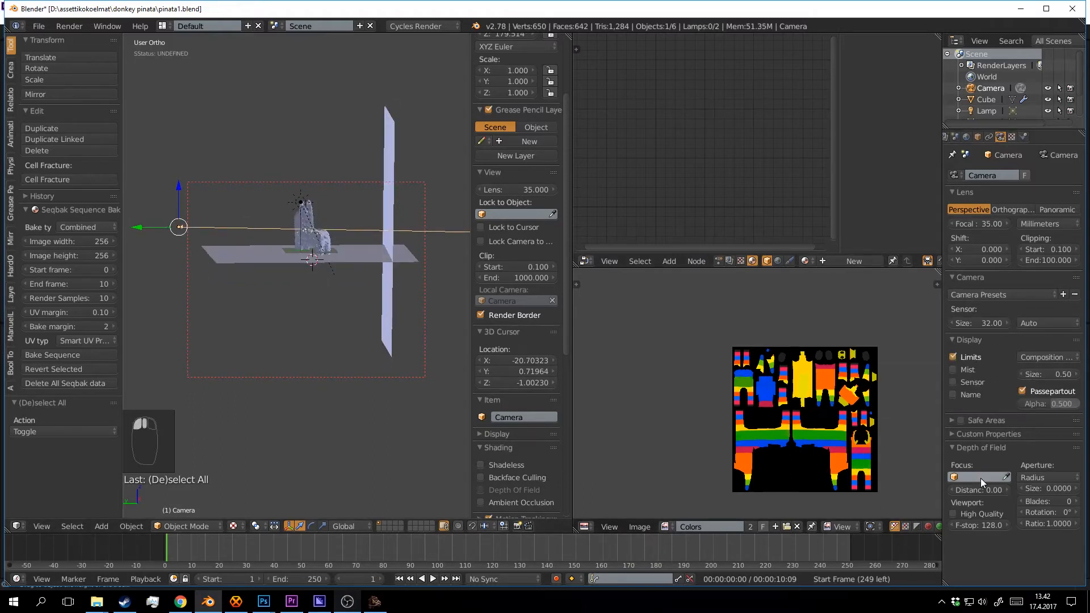
# Set the camera's depth-of-field focus distance to 37.64, check the focus point at the piñata, and look through the camera.
pyautogui.moveTo(994, 491); pyautogui.dragTo(994, 492)
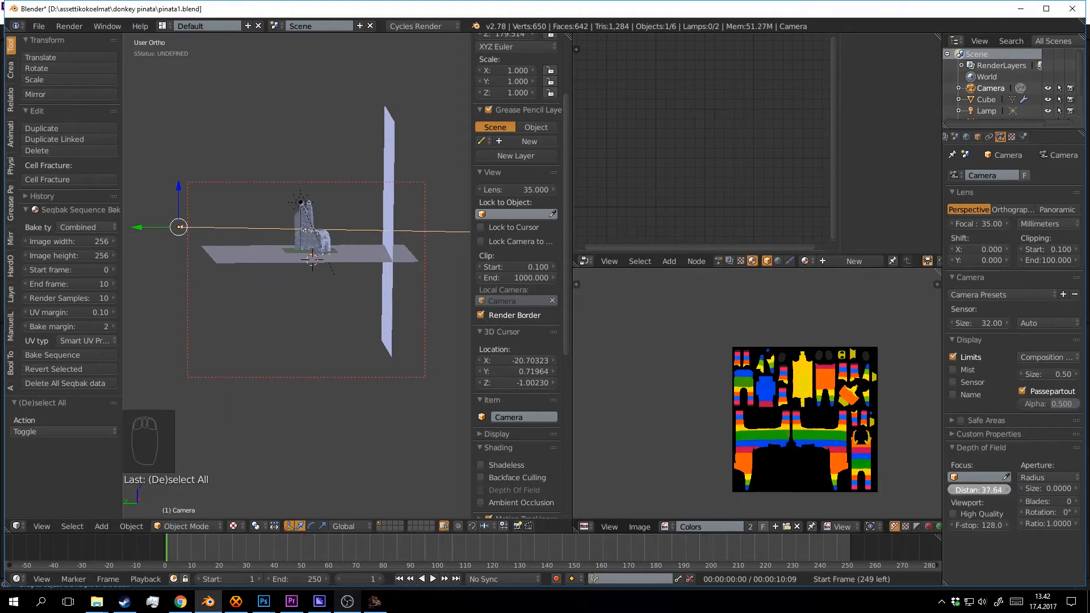
pyautogui.moveTo(227, 233); pyautogui.dragTo(344, 374, button='middle')
pyautogui.scroll(5, 342, 301)
pyautogui.scroll(3, 295, 263)
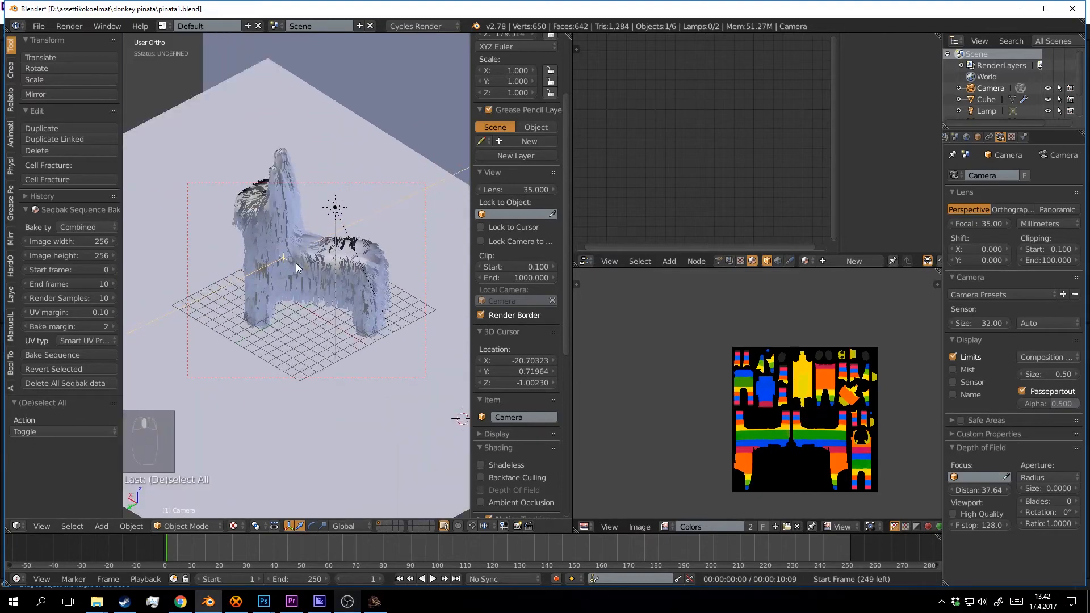
pyautogui.moveTo(295, 264); pyautogui.dragTo(333, 253, button='middle')
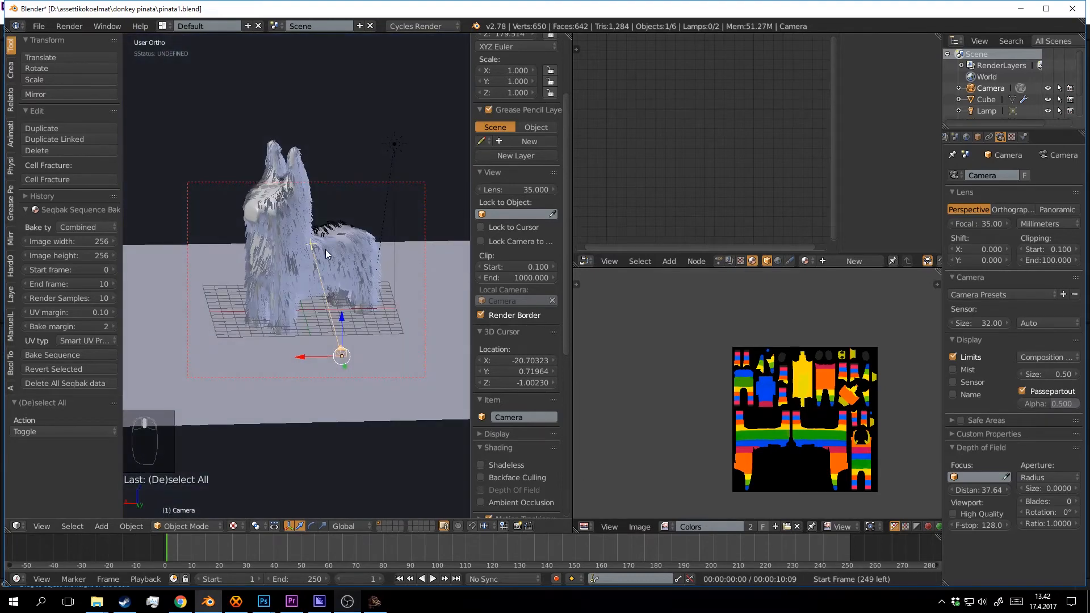
pyautogui.press('KP_0')
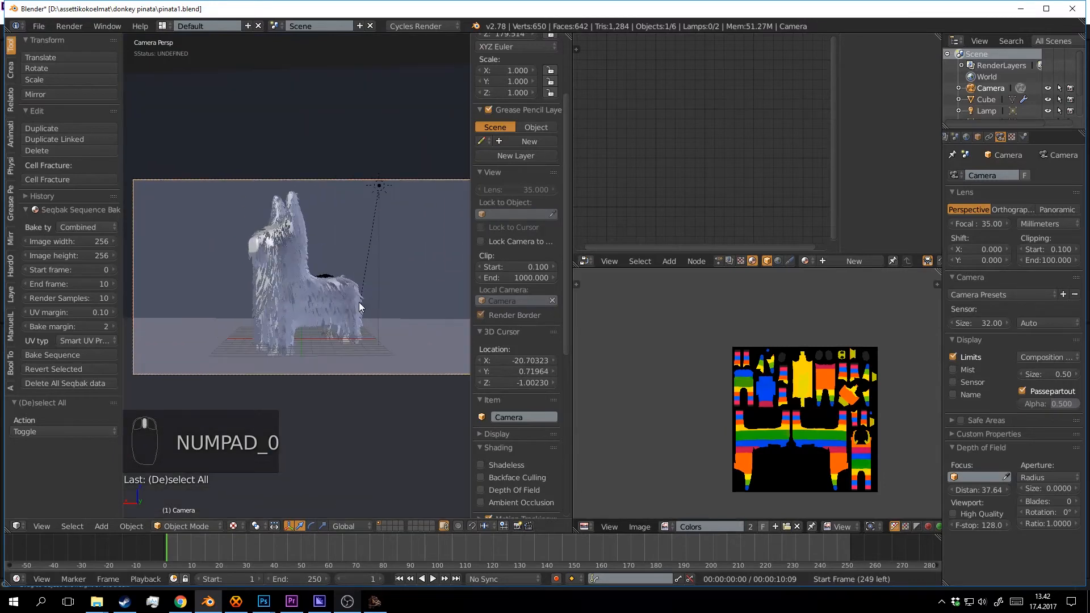
pyautogui.keyDown('shift'); pyautogui.moveTo(359, 302); pyautogui.dragTo(348, 276, button='middle'); pyautogui.keyUp('shift')
pyautogui.hotkey('shift', 'z')
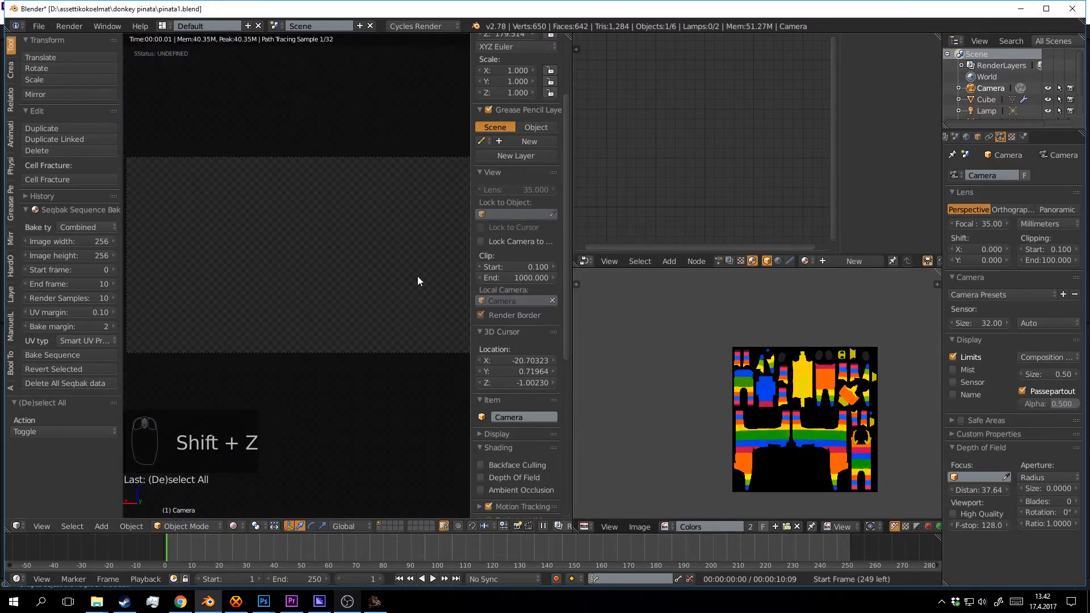
pyautogui.hotkey('shift', 'z')
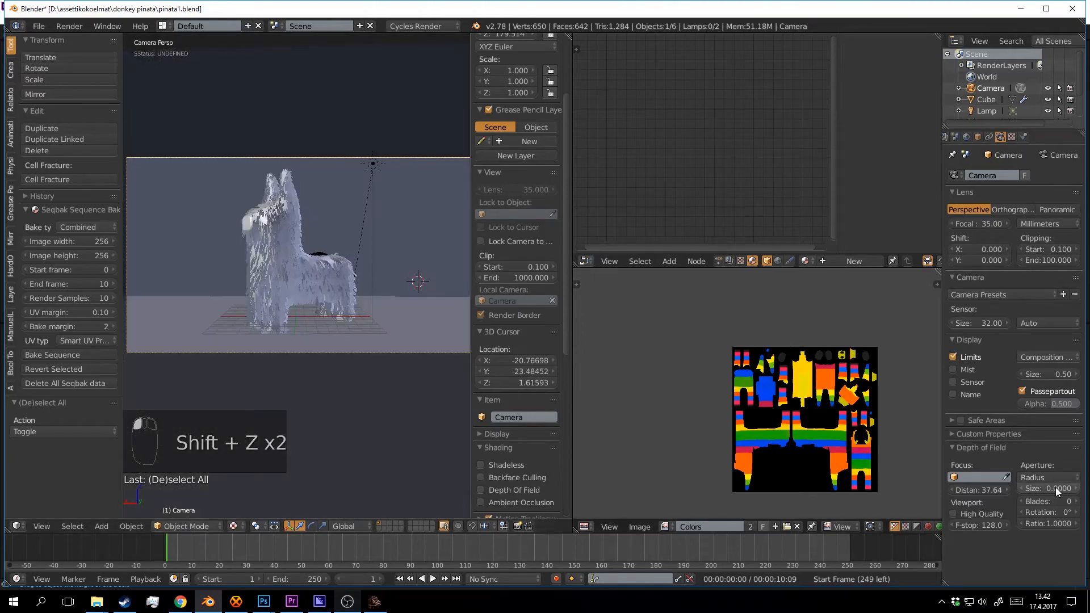
# Try a camera aperture size of 1.02 and check the blur in the rendered preview.
pyautogui.moveTo(1055, 487); pyautogui.dragTo(1073, 487)
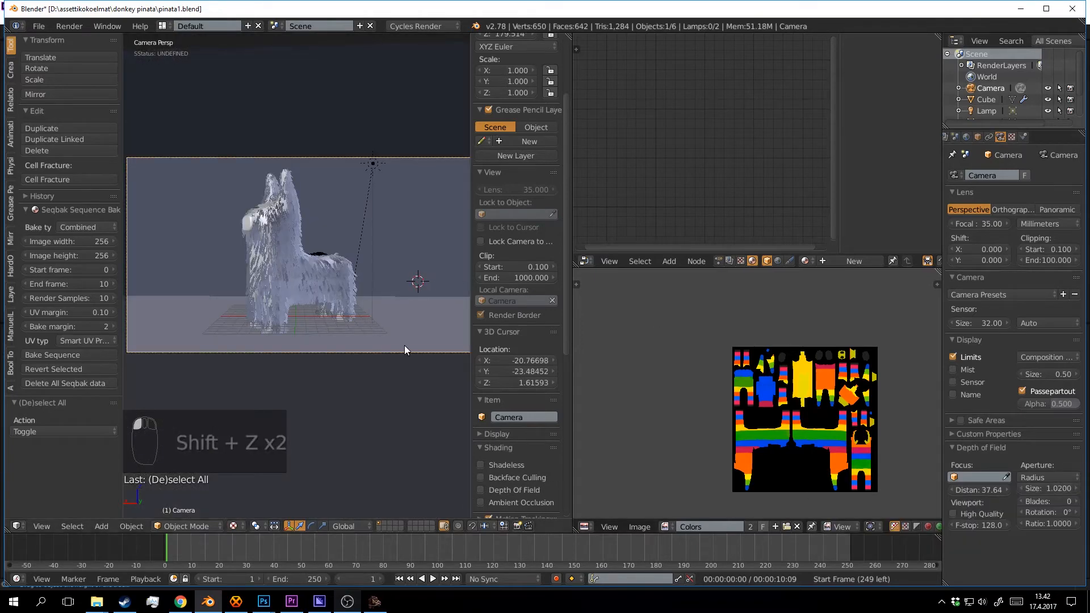
pyautogui.hotkey('shift', 'z')
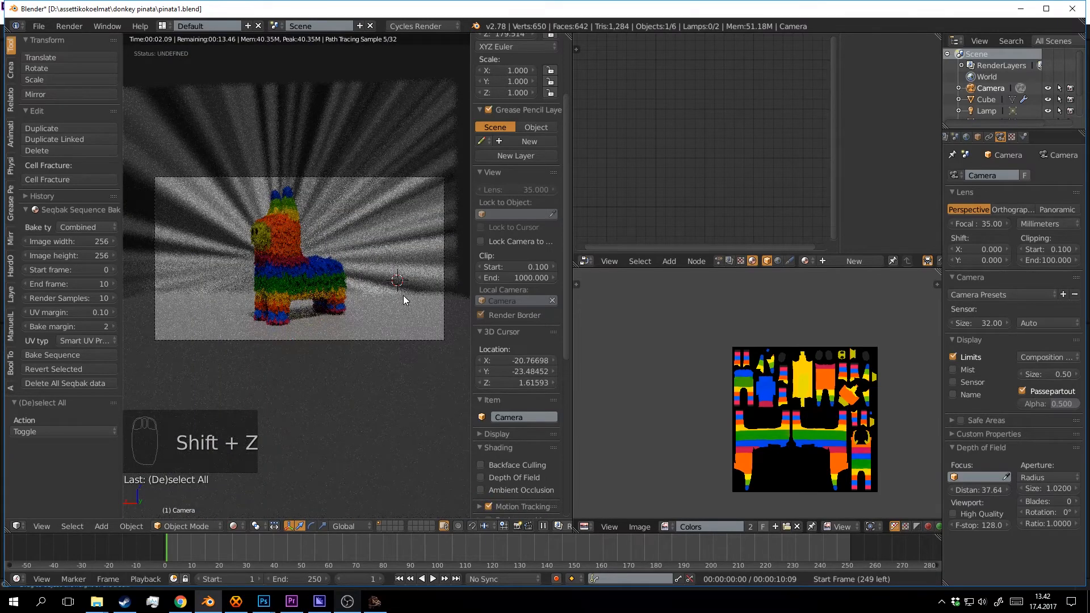
pyautogui.click(403, 294)
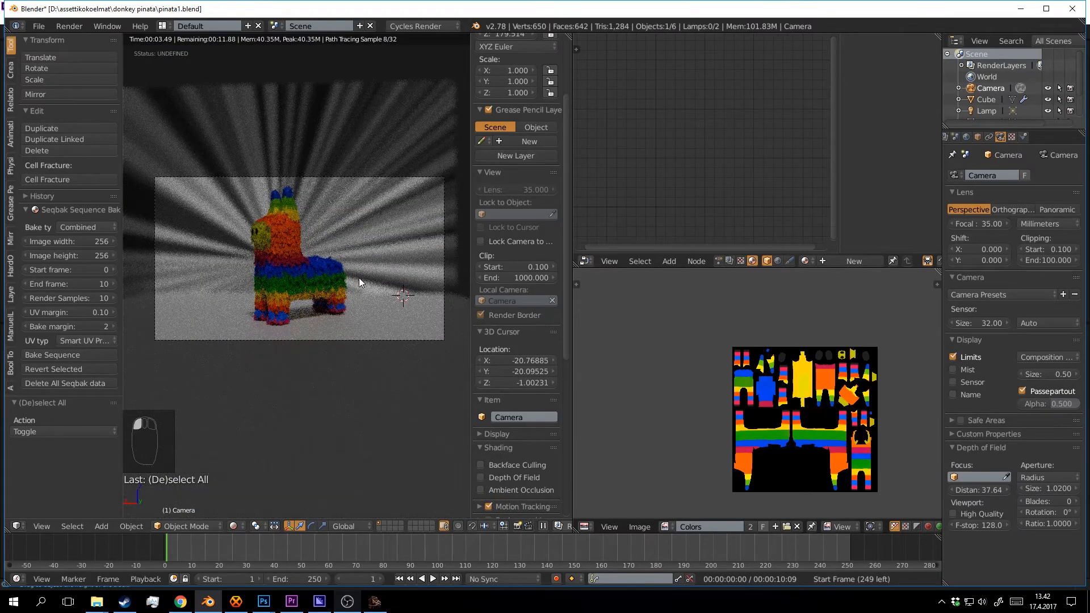
pyautogui.hotkey('shift', 'z')
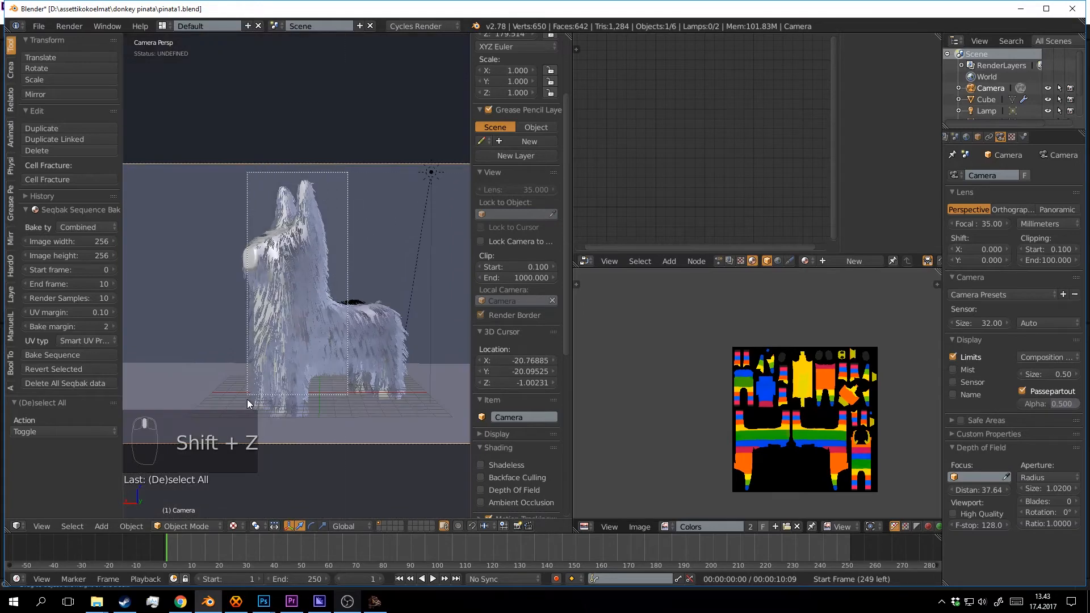
# Restrict the render border to the piñata's front half, save, and set the camera's aperture size to 0.53 in the rendered preview.
pyautogui.moveTo(248, 399); pyautogui.dragTo(233, 438)
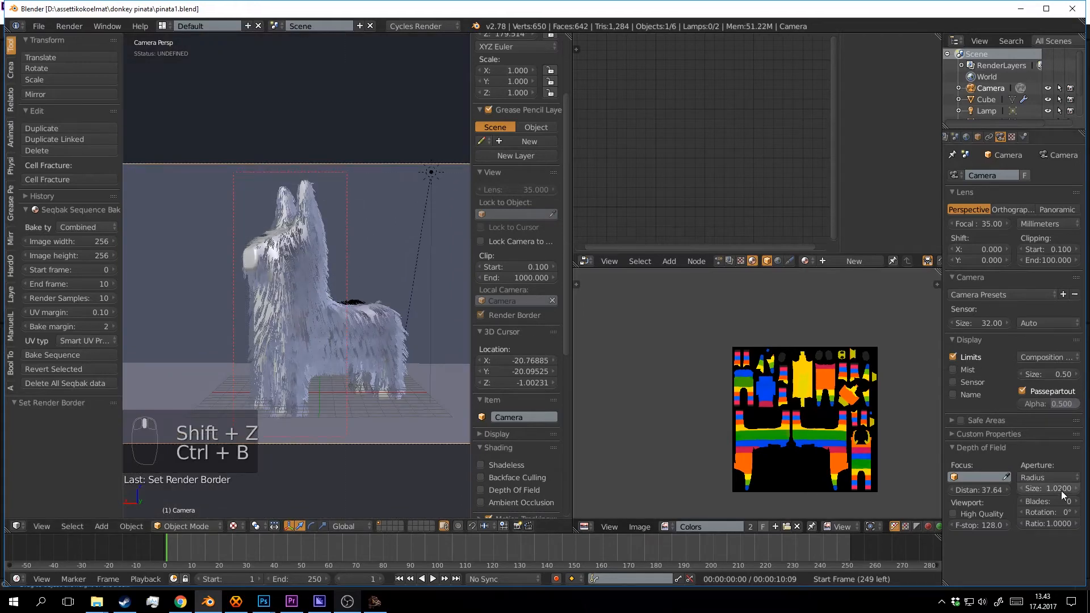
pyautogui.hotkey('ctrl', 's')
pyautogui.moveTo(1062, 491); pyautogui.dragTo(1034, 491)
pyautogui.hotkey('shift', 'z')
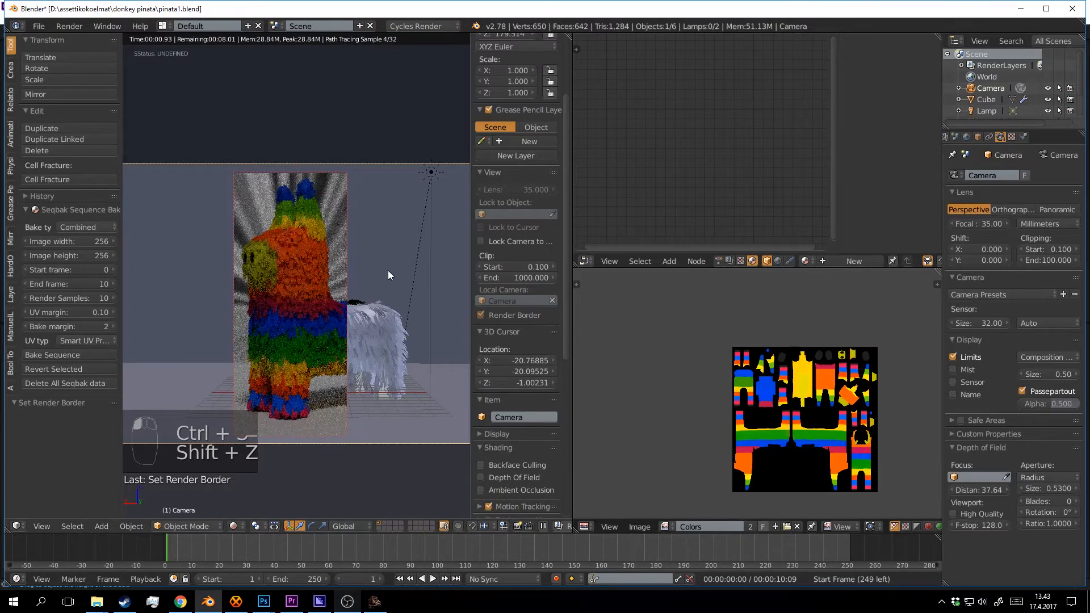
# Expand the render border to cover the whole camera frame and save the file from the solid view.
pyautogui.scroll(-3, 387, 270)
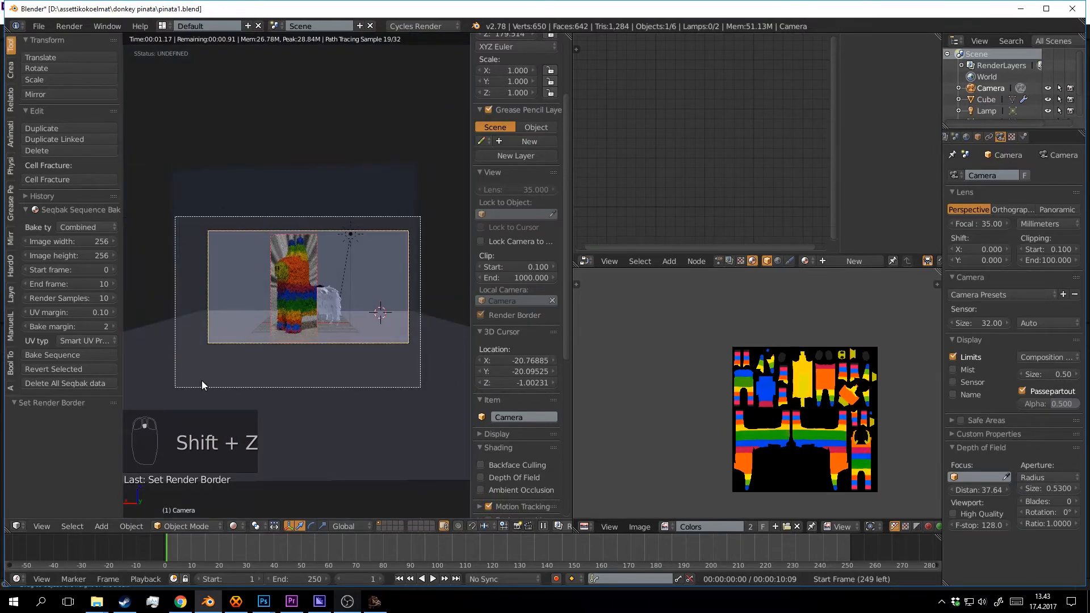
pyautogui.hotkey('ctrl', 'b')
pyautogui.click(382, 371)
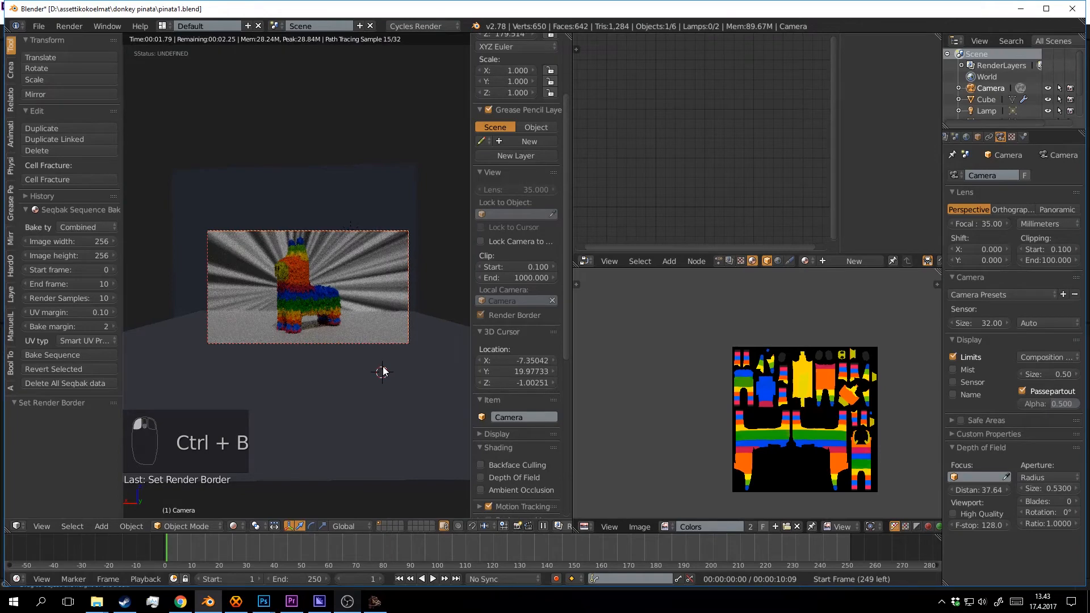
pyautogui.hotkey('shift', 'z')
pyautogui.hotkey('ctrl', 's')
# Move the floor material's Glossy BSDF node away from the Diffuse BSDF, lower its roughness to 0.108, and preview it rendered.
pyautogui.rightClick(407, 371)
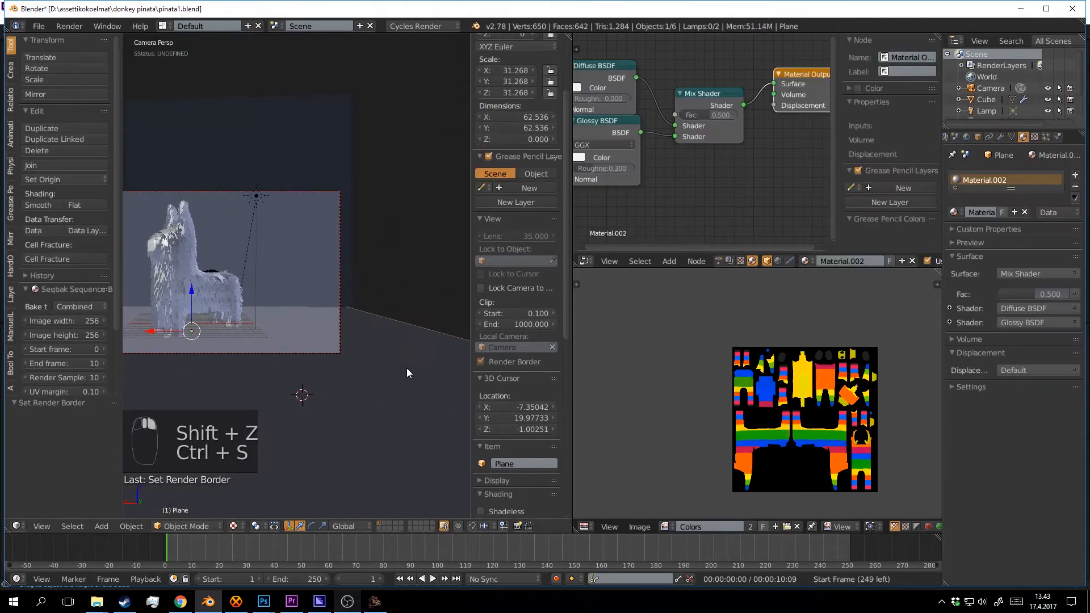
pyautogui.moveTo(693, 165); pyautogui.dragTo(726, 149, button='middle')
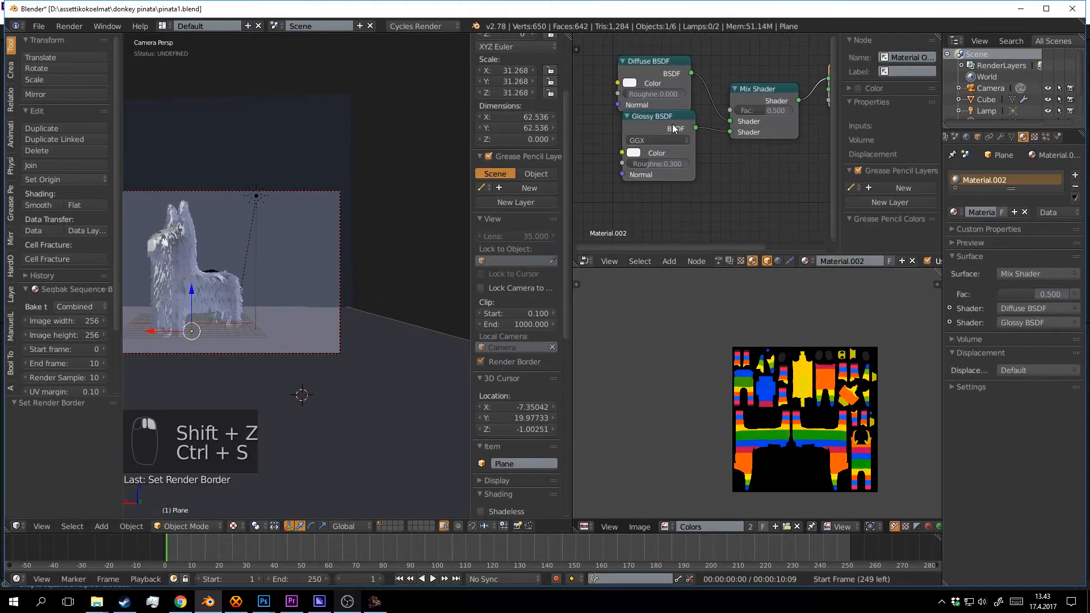
pyautogui.moveTo(674, 128); pyautogui.dragTo(663, 150)
pyautogui.moveTo(630, 185); pyautogui.dragTo(623, 186)
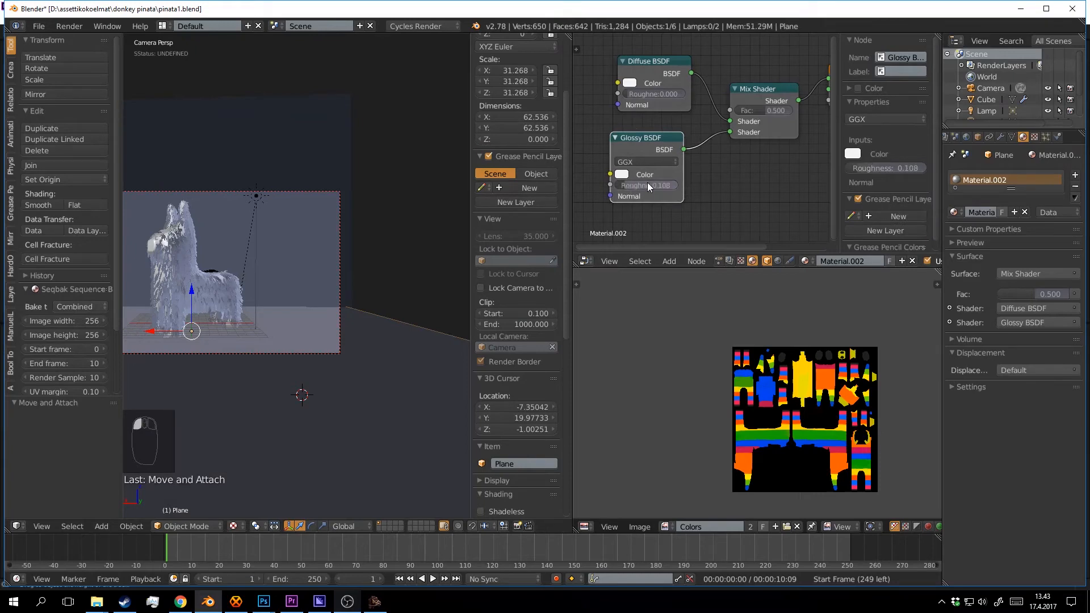
pyautogui.hotkey('shift', 'z')
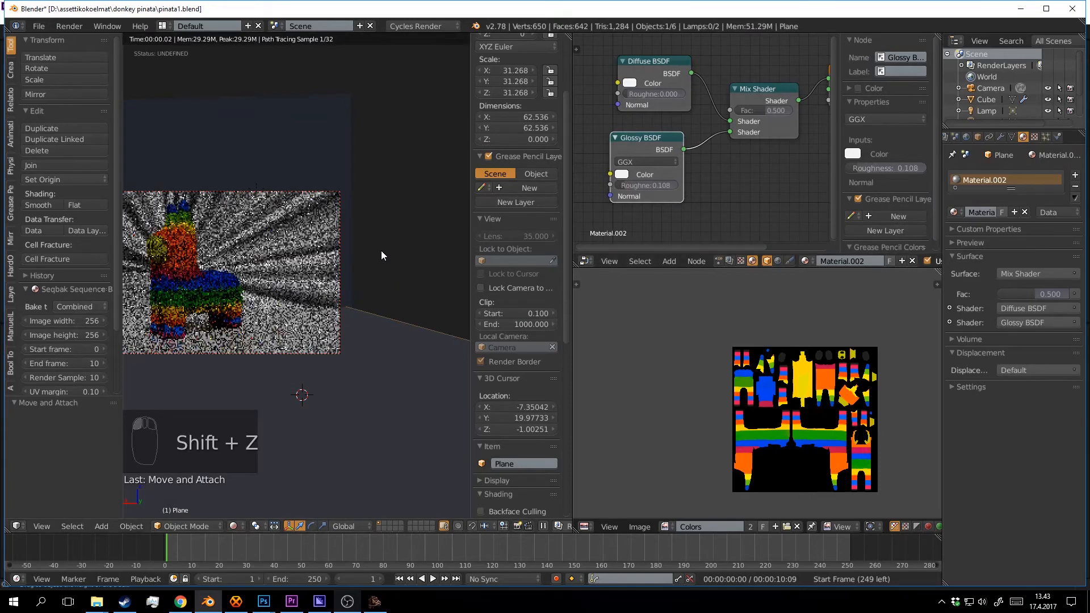
pyautogui.click(439, 268)
pyautogui.hotkey('shift', 'z')
pyautogui.keyDown('shift'); pyautogui.moveTo(437, 230); pyautogui.dragTo(470, 217, button='middle'); pyautogui.keyUp('shift')
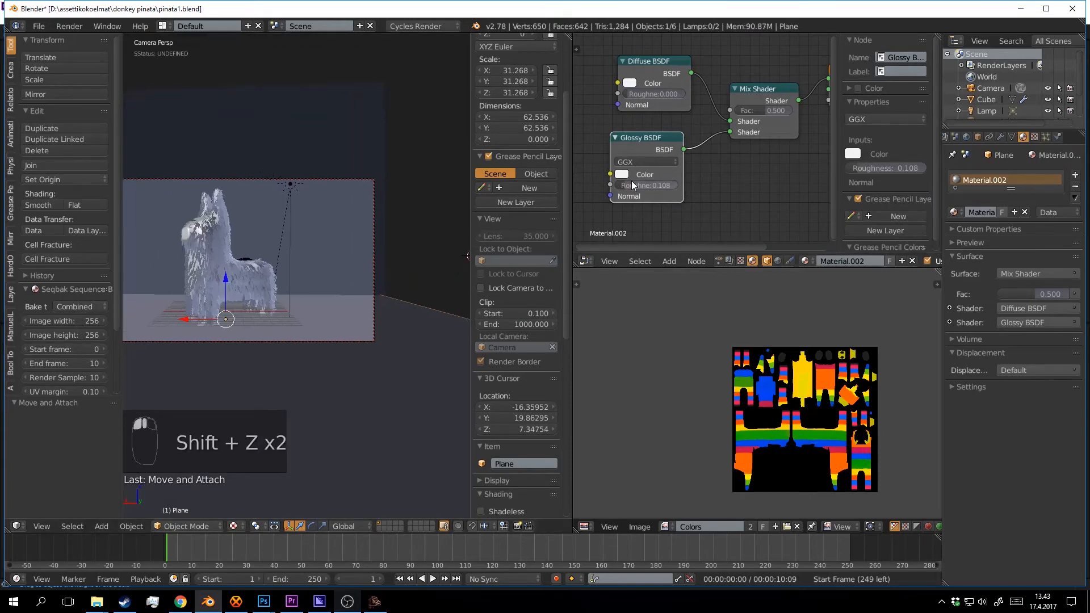
pyautogui.keyDown('shift'); pyautogui.moveTo(379, 301); pyautogui.dragTo(437, 281, button='middle'); pyautogui.keyUp('shift')
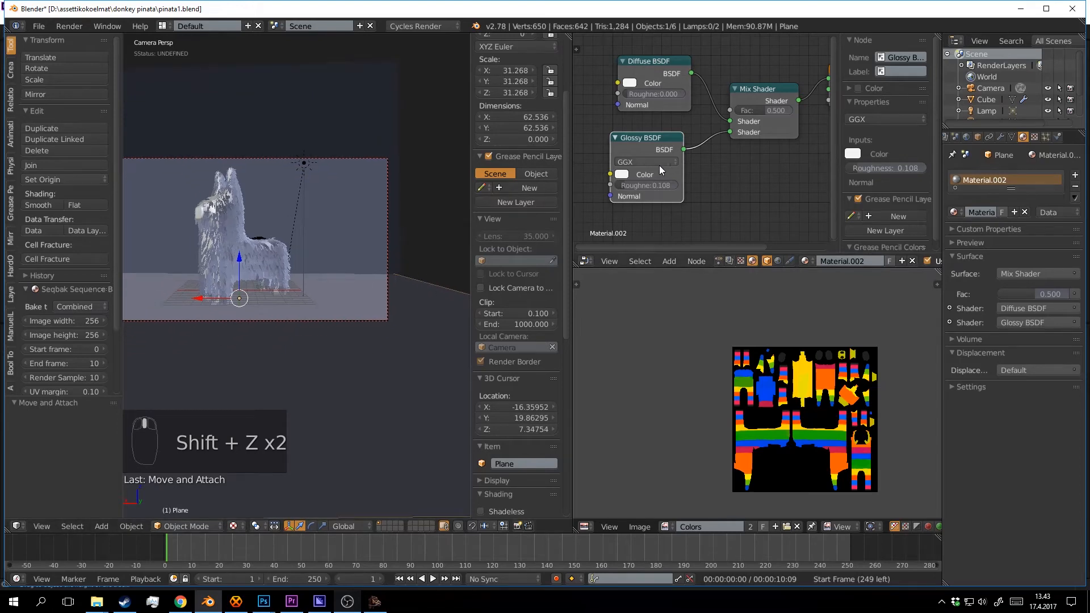
# Compare the floor's Mix Shader at factor 0 and factor 1.0 in the rendered preview, leaving it at 1.0.
pyautogui.moveTo(773, 110); pyautogui.dragTo(738, 110)
pyautogui.hotkey('shift', 'z')
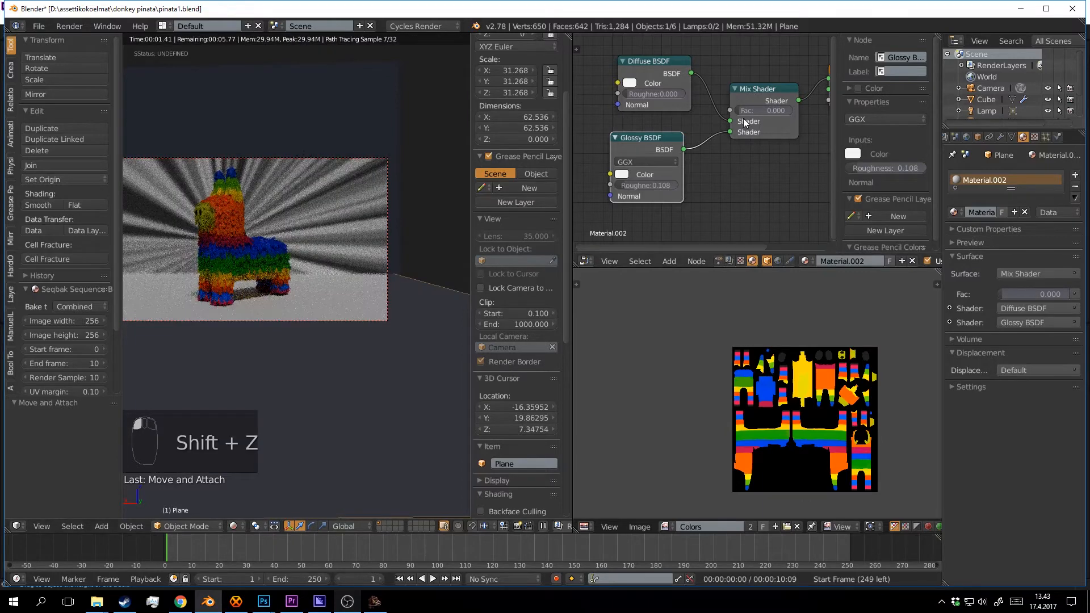
pyautogui.moveTo(744, 111); pyautogui.dragTo(789, 111)
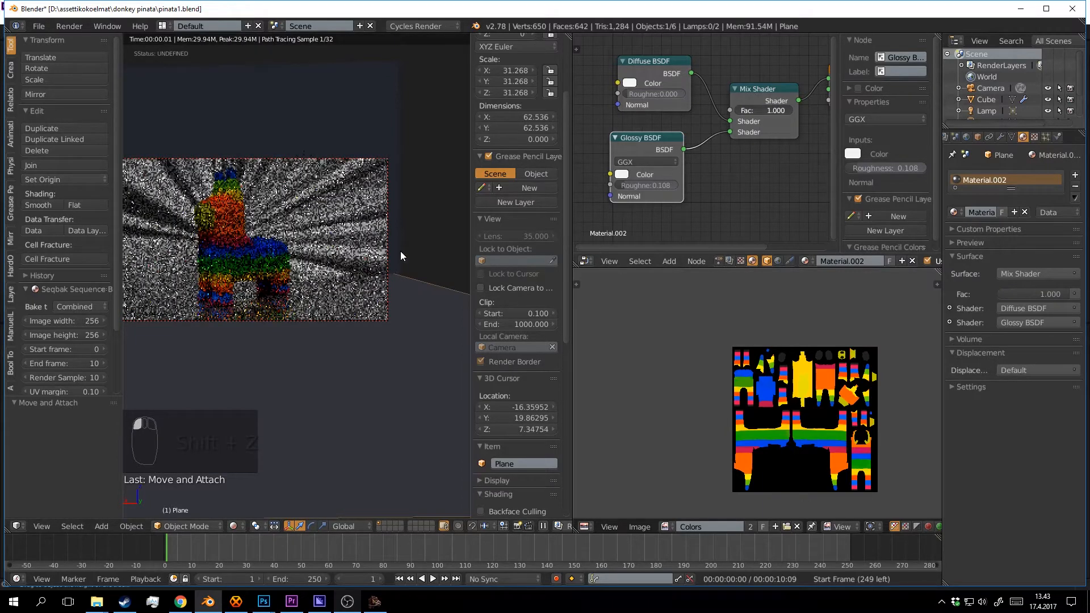
# Limit the render border to the floor and backdrop behind the piñata's rear and set the Glossy BSDF roughness to 0.067.
pyautogui.hotkey('ctrl', 'b')
pyautogui.moveTo(416, 230); pyautogui.dragTo(272, 357)
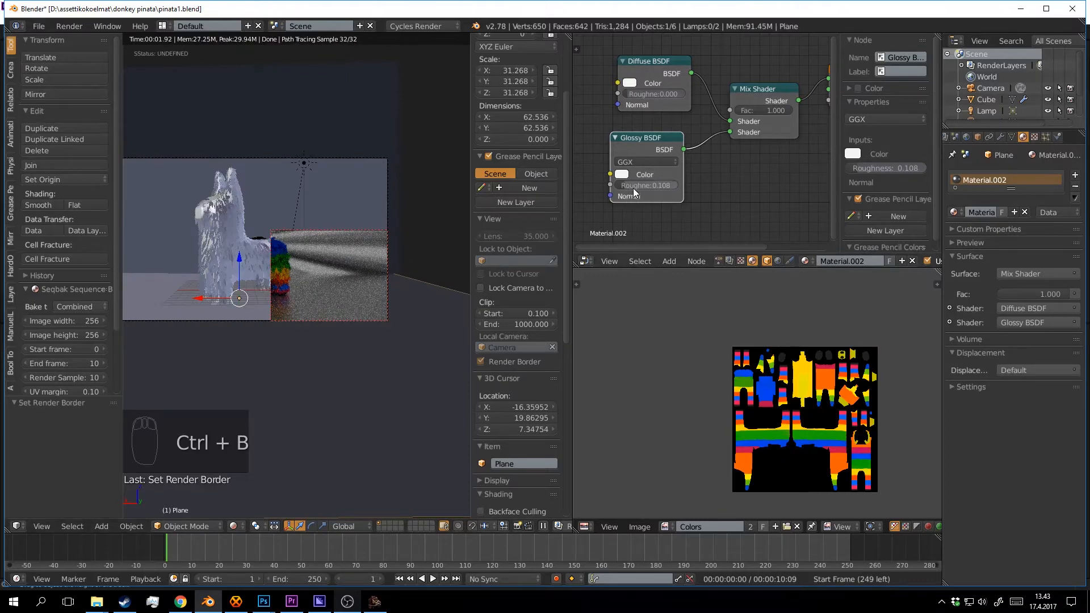
pyautogui.moveTo(648, 186); pyautogui.dragTo(638, 186)
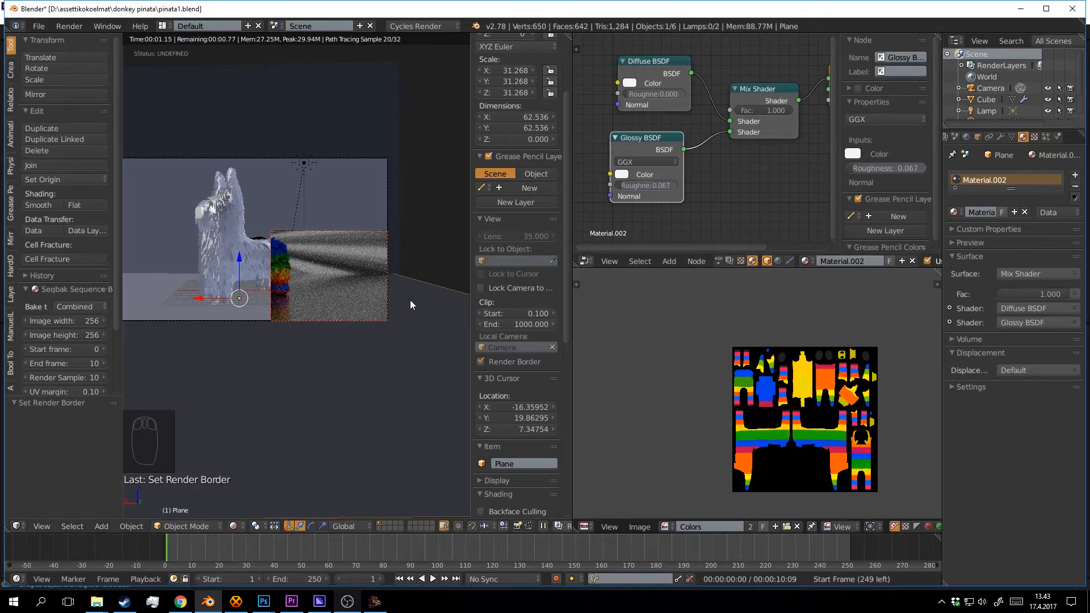
# Extend the render border over the full camera frame again and save the file.
pyautogui.hotkey('ctrl', 'b')
pyautogui.moveTo(412, 124); pyautogui.dragTo(123, 392)
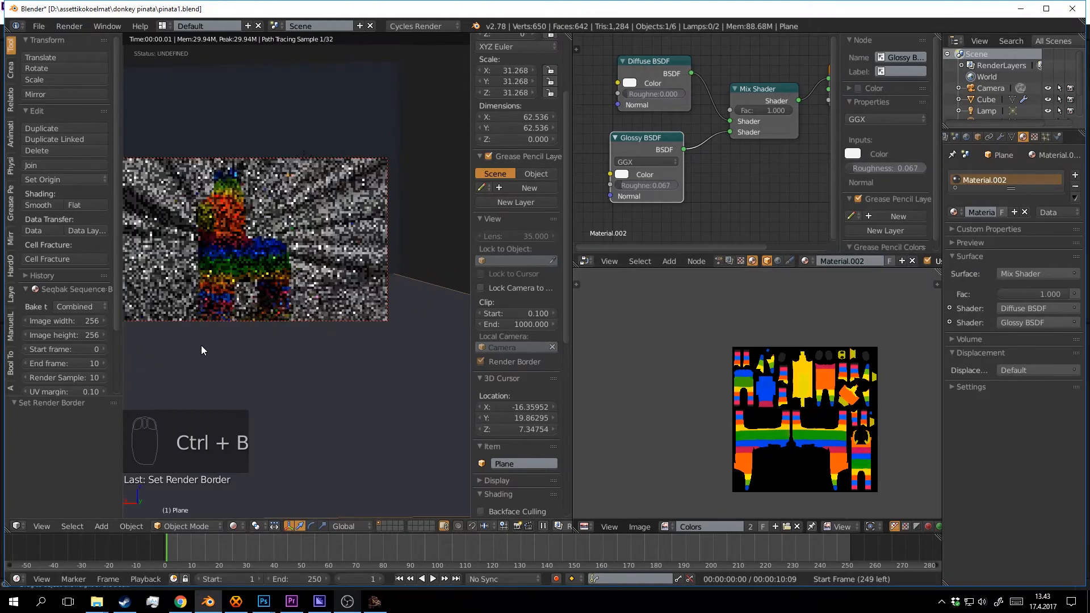
pyautogui.keyDown('shift'); pyautogui.moveTo(250, 322); pyautogui.dragTo(289, 313, button='middle'); pyautogui.keyUp('shift')
pyautogui.scroll(-1, 287, 310)
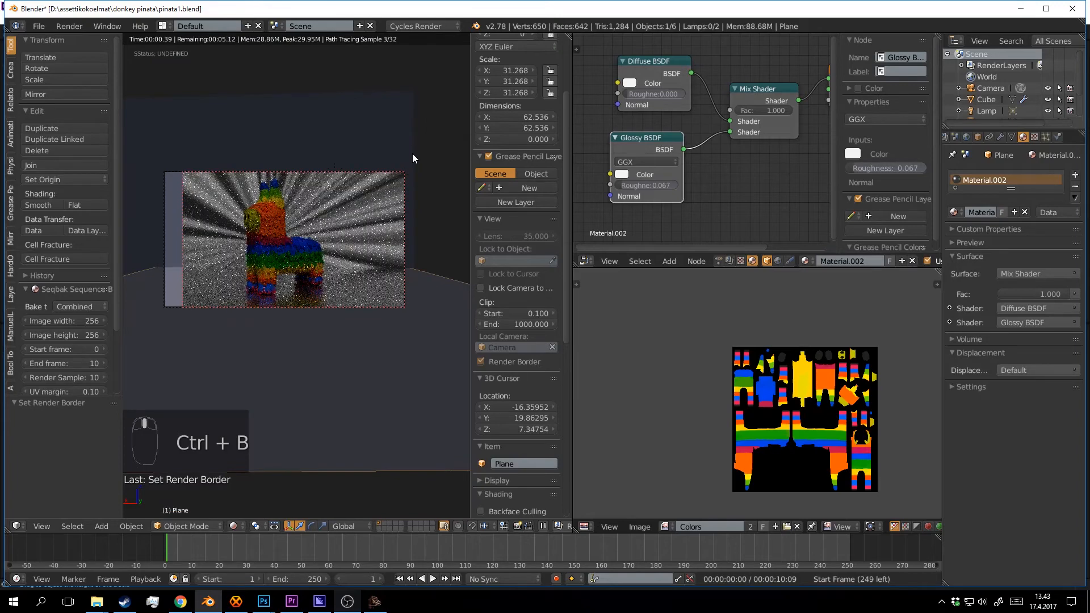
pyautogui.hotkey('ctrl', 'b')
pyautogui.moveTo(413, 162); pyautogui.dragTo(136, 349)
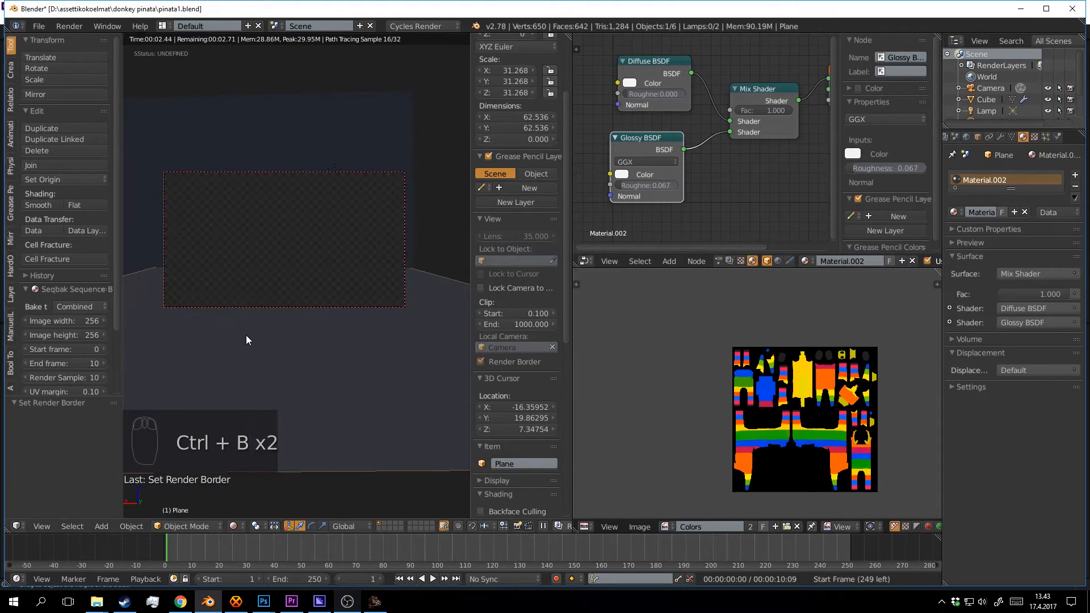
pyautogui.click(325, 331)
pyautogui.hotkey('ctrl', 's')
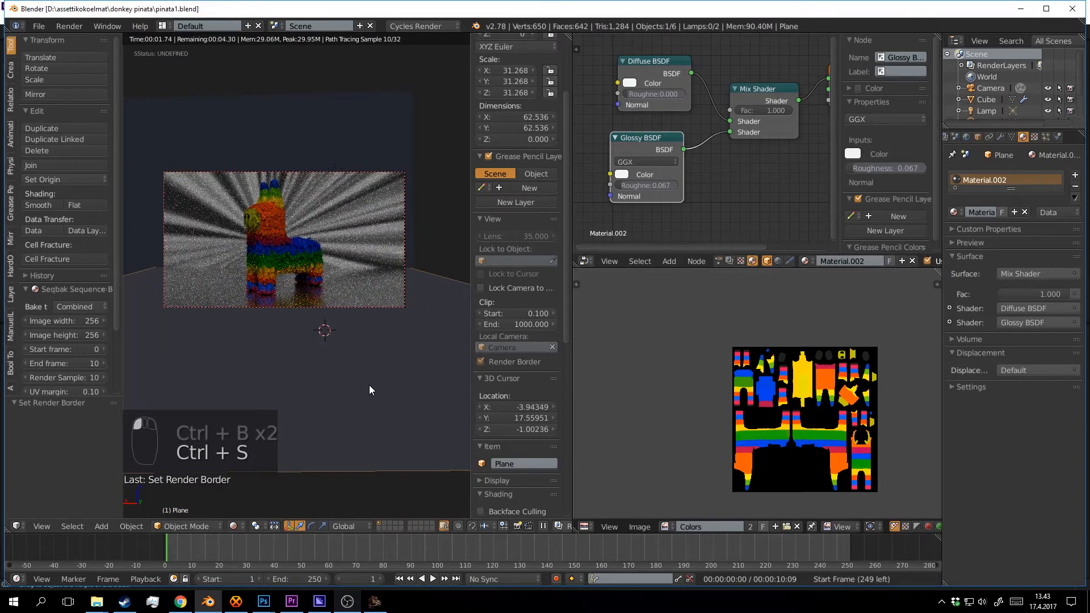
pyautogui.click(404, 333)
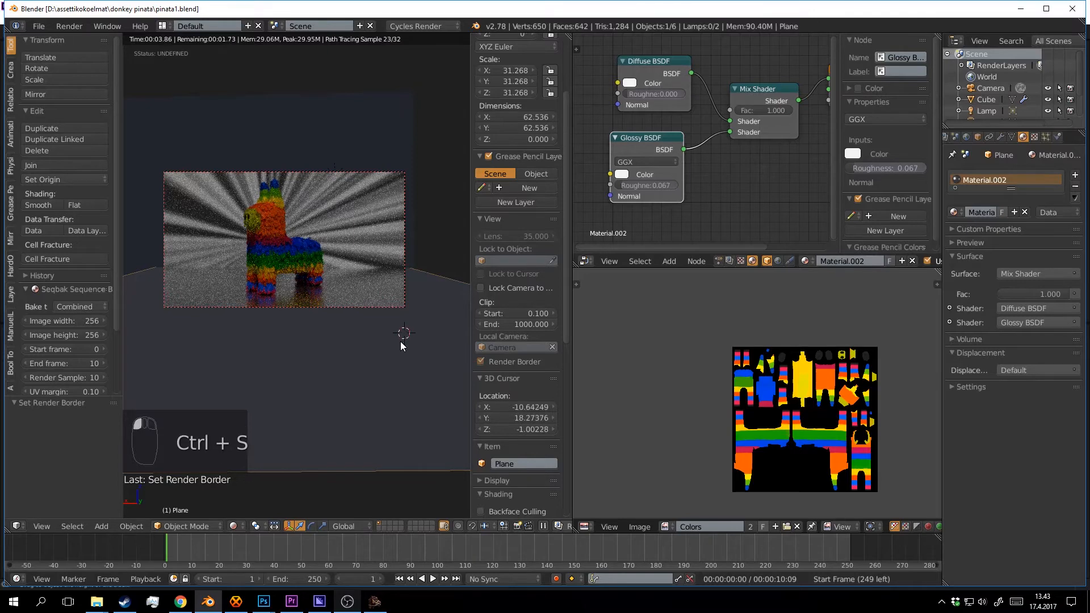
# Select the backdrop plane and recolour the dark stop of its ColorRamp to a bright red-orange.
pyautogui.rightClick(401, 118)
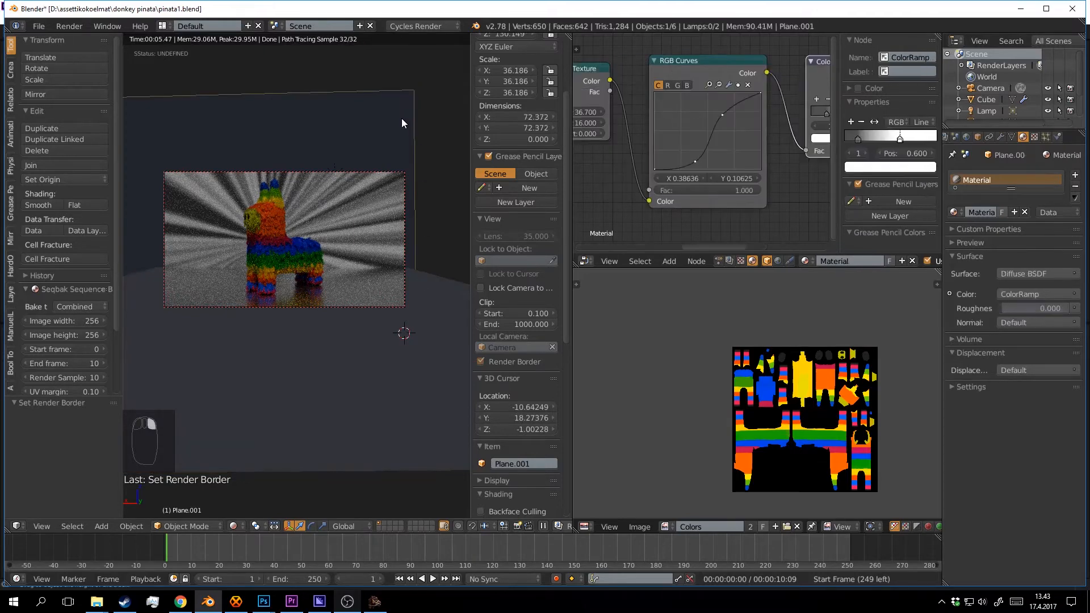
pyautogui.scroll(-5, 703, 125)
pyautogui.moveTo(805, 146); pyautogui.dragTo(737, 174, button='middle')
pyautogui.scroll(5, 721, 132)
pyautogui.scroll(4, 738, 175)
pyautogui.scroll(4, 738, 175)
pyautogui.scroll(-2, 758, 115)
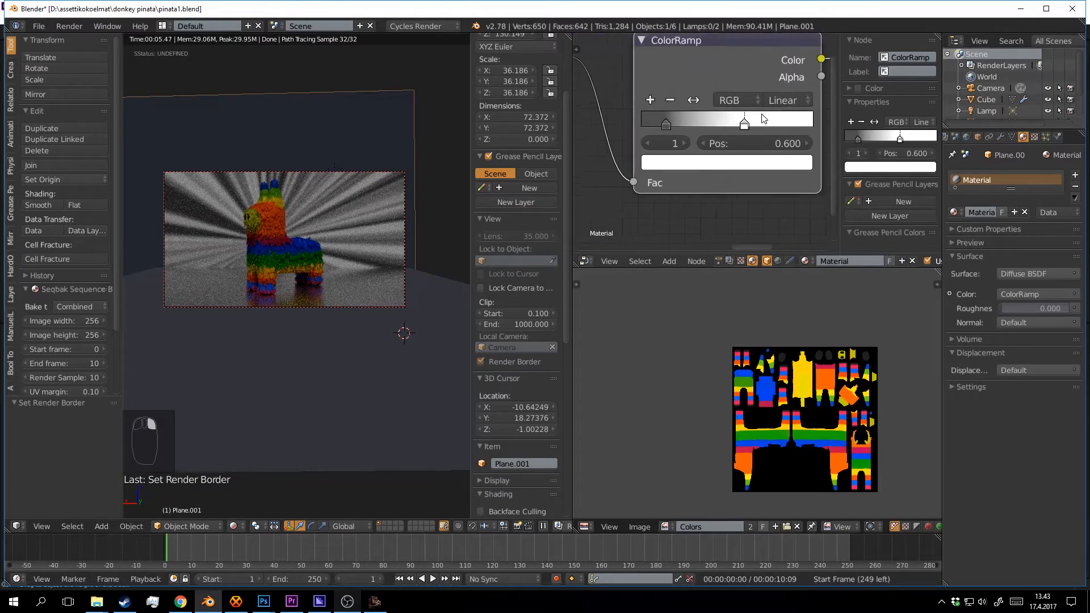
pyautogui.moveTo(748, 116); pyautogui.dragTo(714, 113, button='middle')
pyautogui.scroll(3, 713, 112)
pyautogui.click(608, 101)
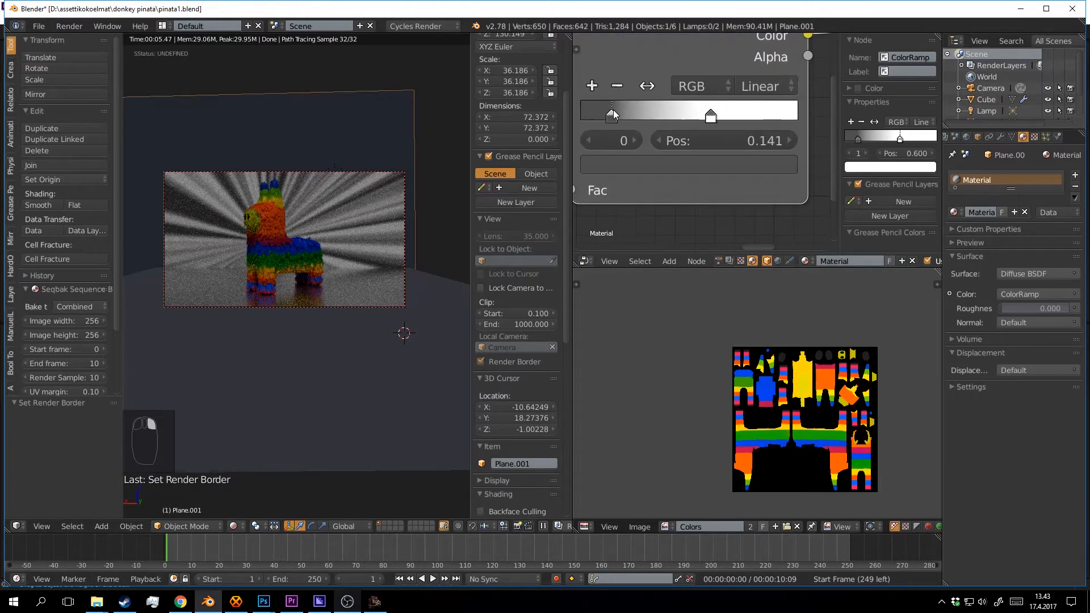
pyautogui.click(660, 165)
pyautogui.moveTo(660, 195); pyautogui.dragTo(652, 334)
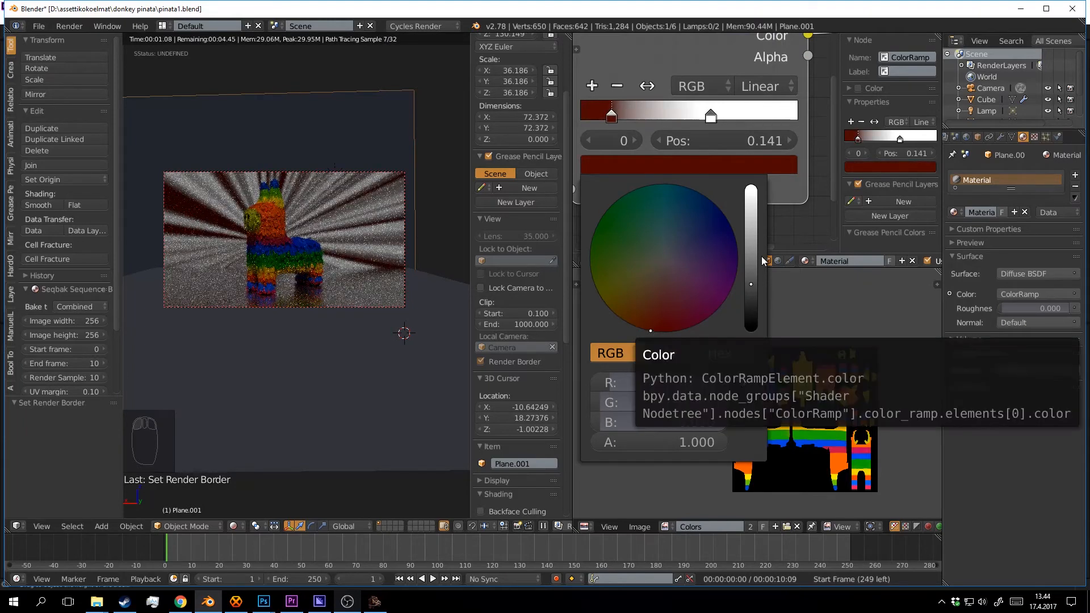
pyautogui.moveTo(752, 281); pyautogui.dragTo(979, 189)
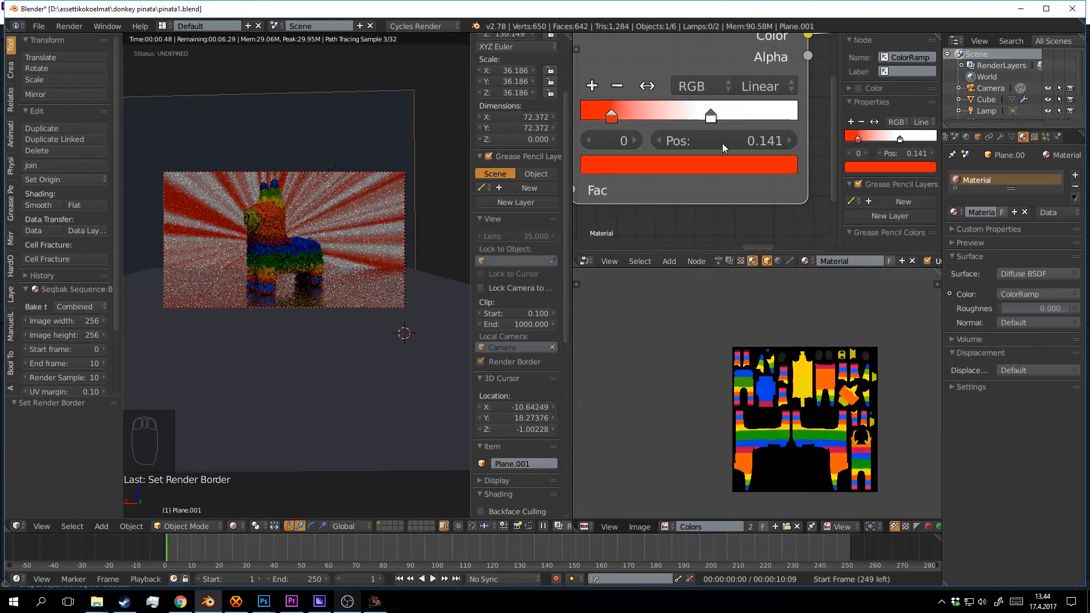
# Add a stop at position 0.370 to the backdrop's ColorRamp and colour it golden yellow.
pyautogui.click(593, 86)
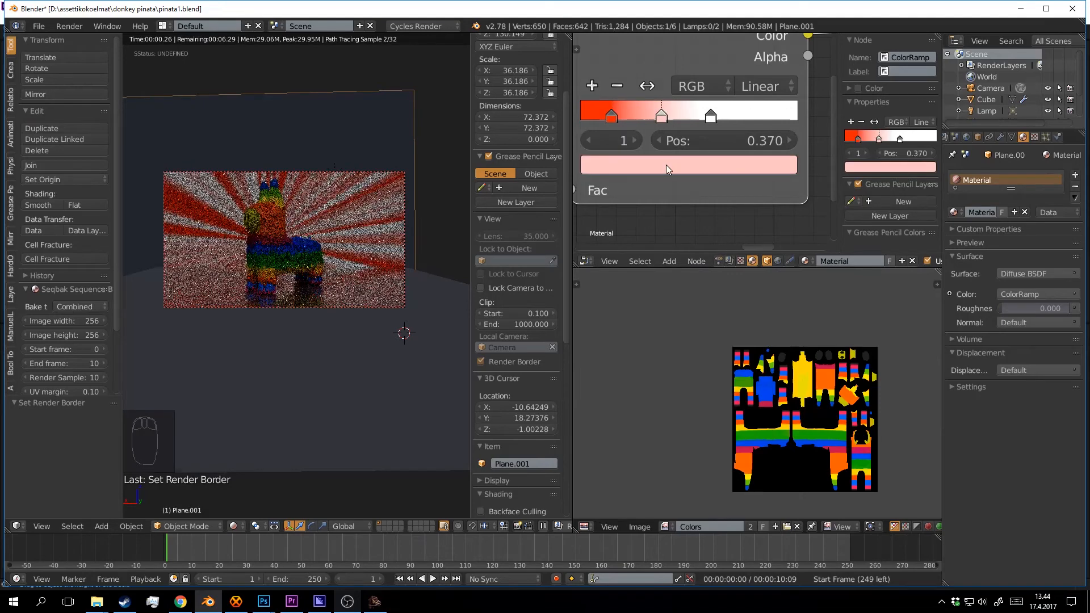
pyautogui.click(669, 166)
pyautogui.moveTo(656, 285); pyautogui.dragTo(642, 295)
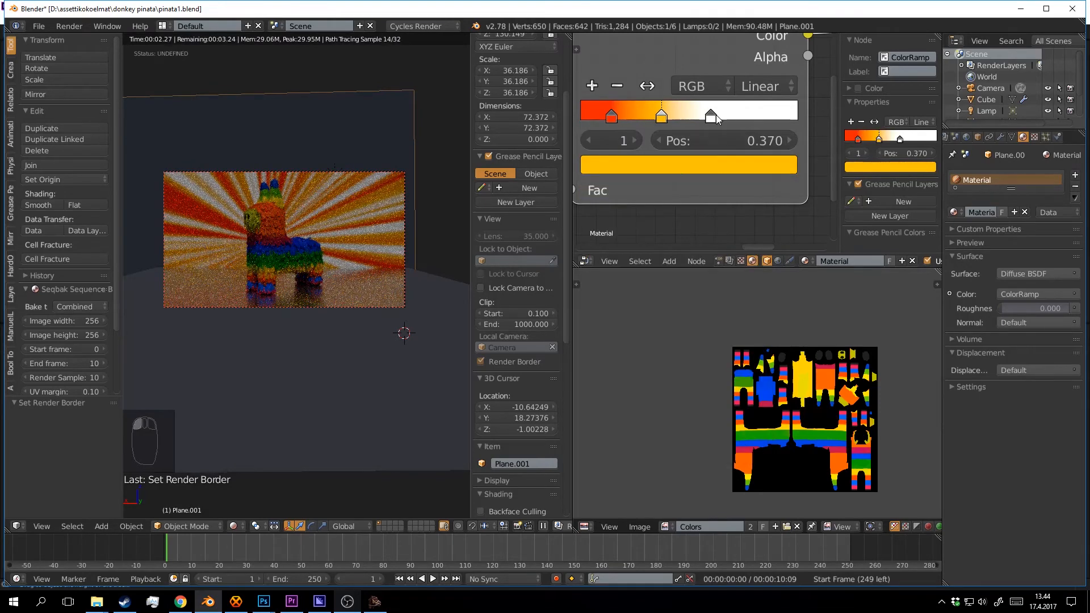
# Add a bright blue ColorRamp stop between the yellow and white stops and place it at position 0.535, close to the white one.
pyautogui.click(715, 115)
pyautogui.click(592, 87)
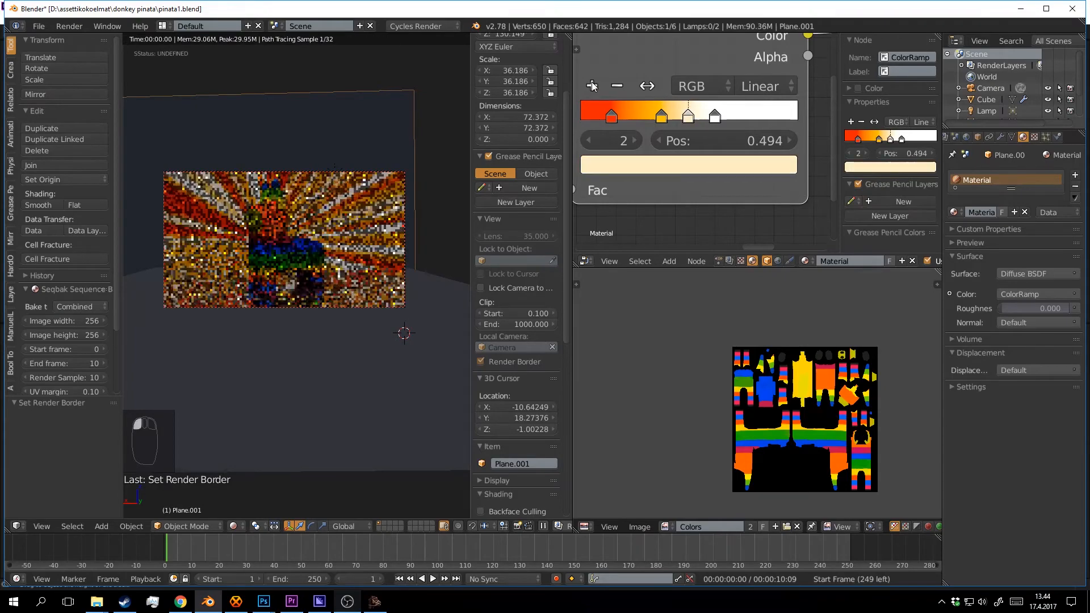
pyautogui.click(677, 165)
pyautogui.moveTo(685, 322); pyautogui.dragTo(735, 244)
pyautogui.moveTo(716, 115); pyautogui.dragTo(771, 117)
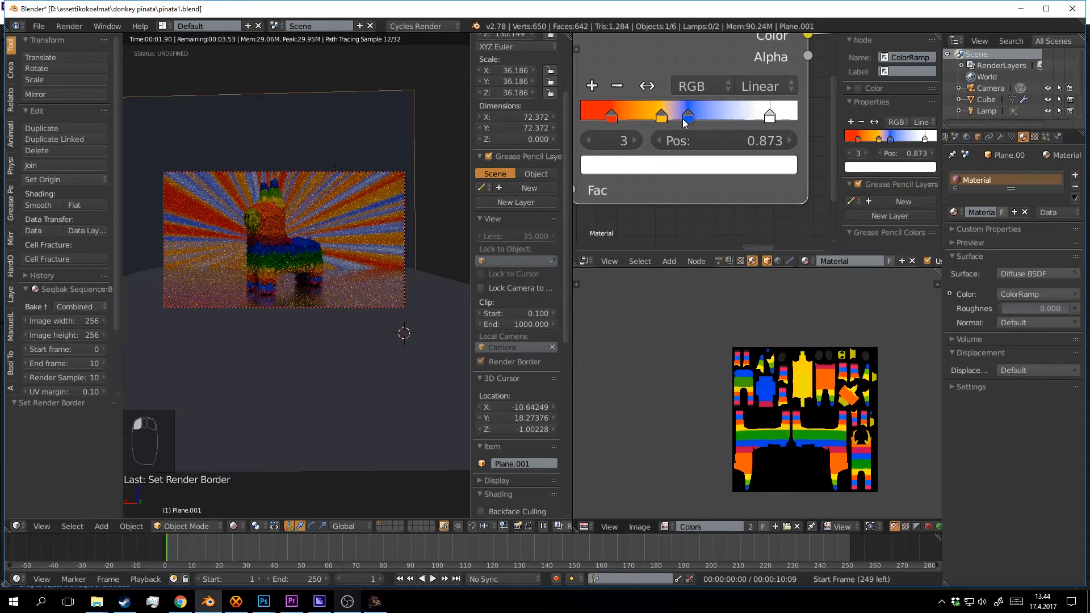
pyautogui.moveTo(696, 117); pyautogui.dragTo(717, 121)
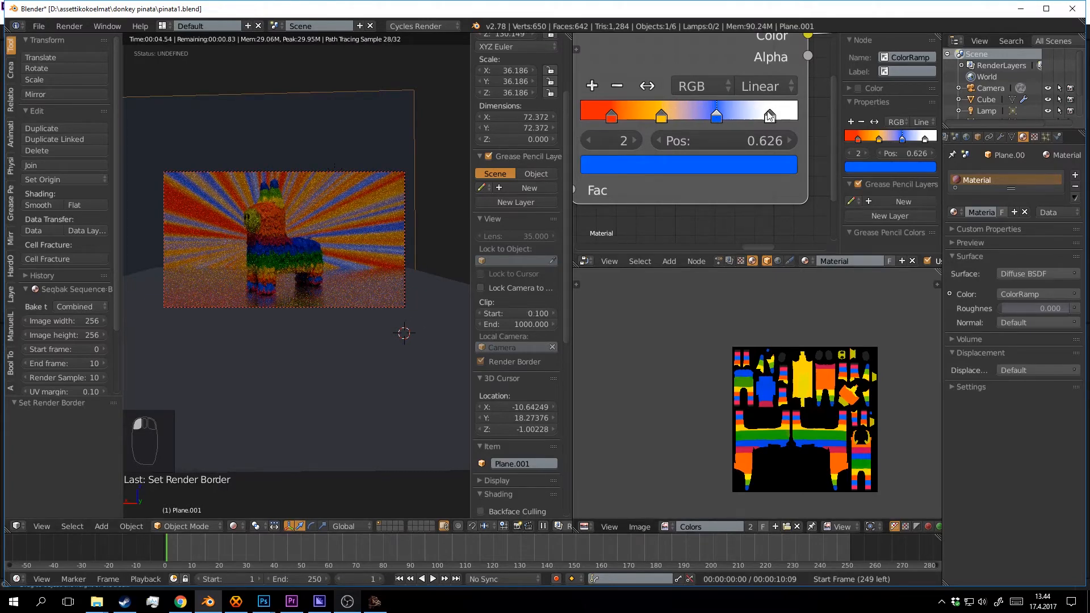
pyautogui.moveTo(770, 115); pyautogui.dragTo(715, 117)
pyautogui.click(697, 116)
# Soften the ColorRamp's blue stop to a pale blue and its golden stop to a pale yellow.
pyautogui.click(701, 165)
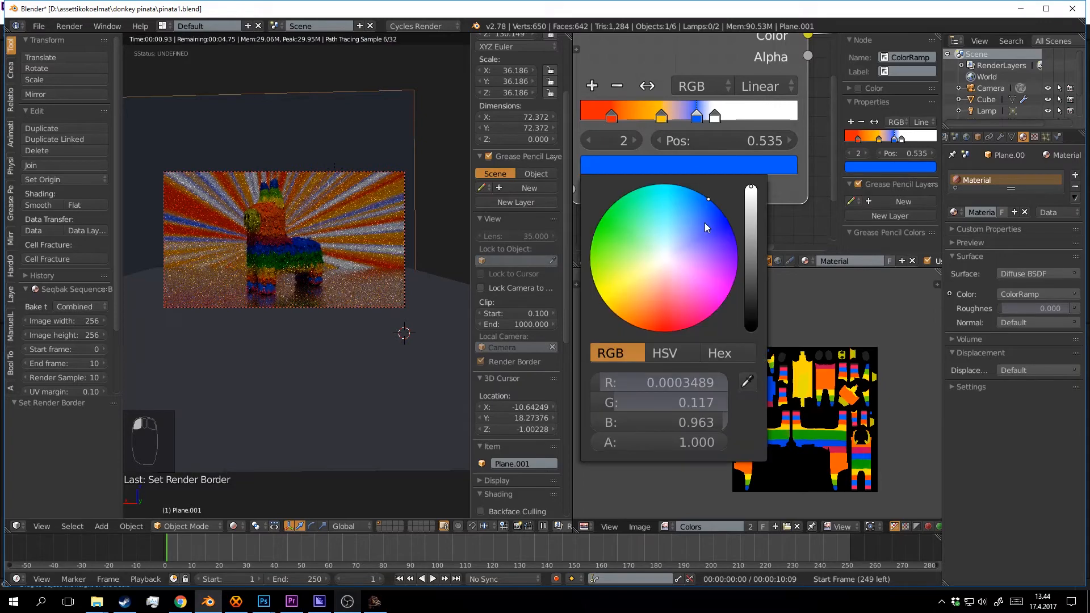
pyautogui.moveTo(704, 222); pyautogui.dragTo(684, 242)
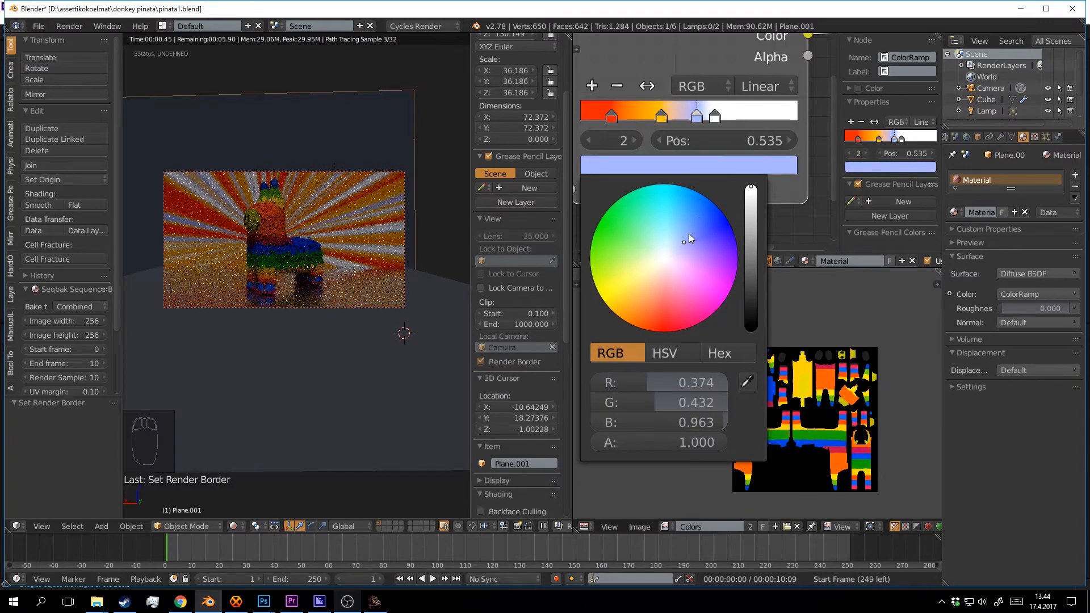
pyautogui.click(690, 233)
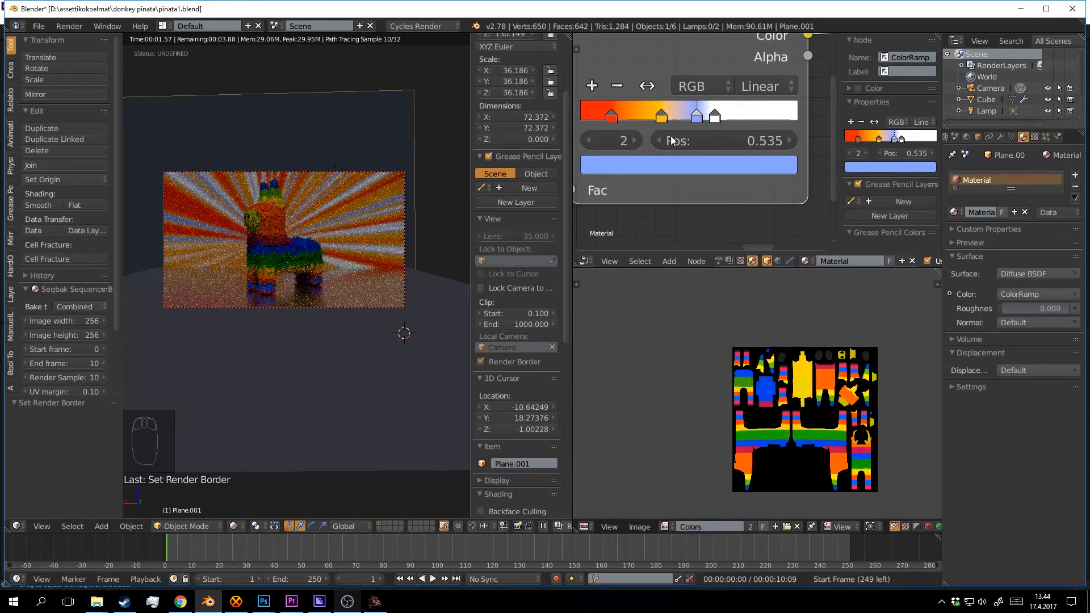
pyautogui.click(662, 117)
pyautogui.click(689, 164)
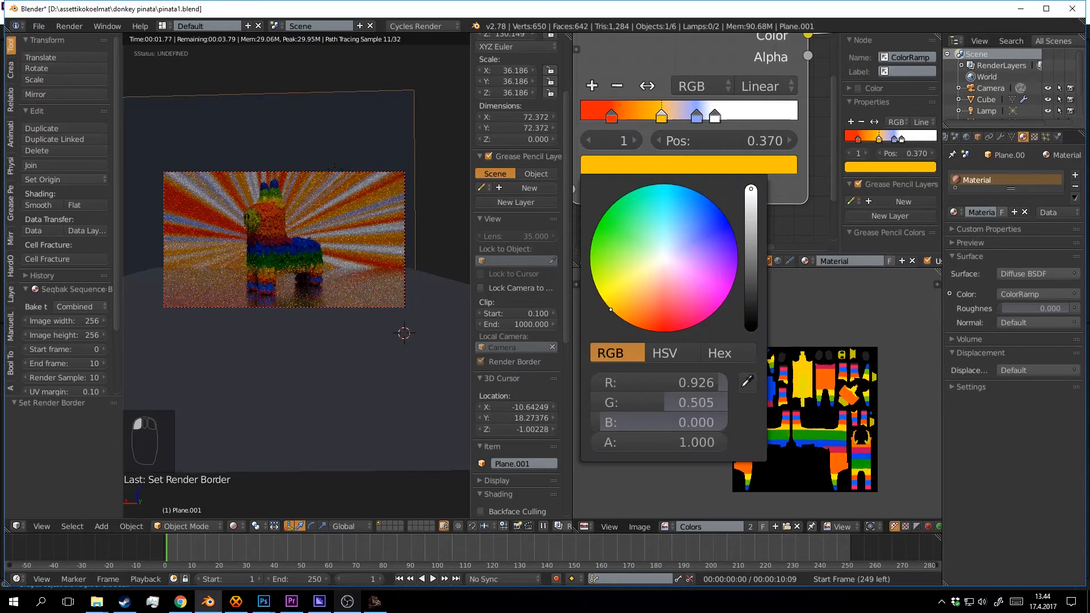
pyautogui.click(642, 281)
# Recolour the ColorRamp's red-orange stop to a muted soft orange with R 0.688, G 0.223, B 0.128.
pyautogui.click(613, 117)
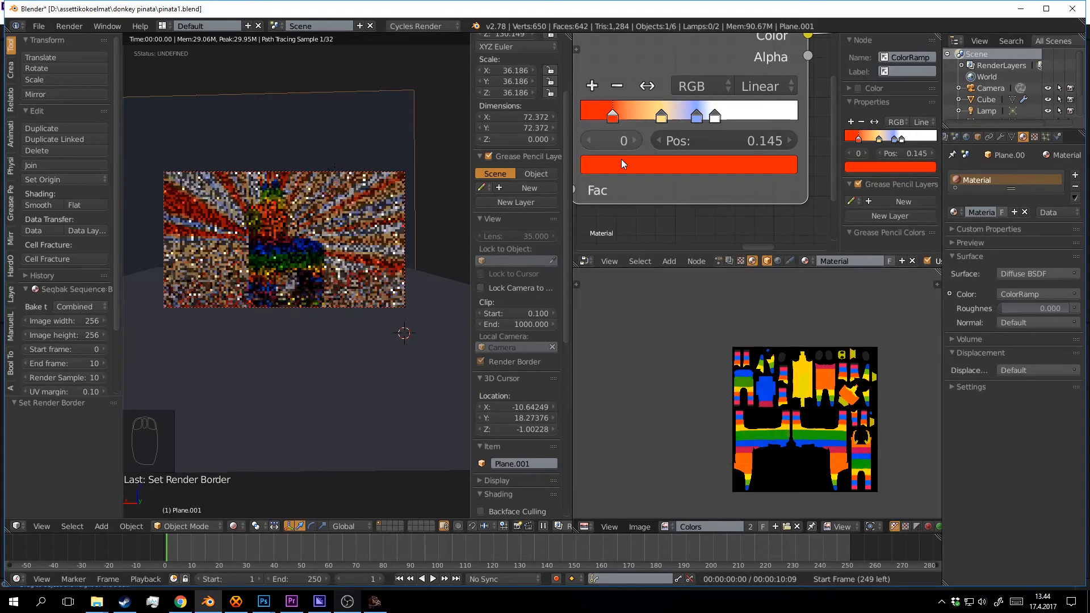
pyautogui.click(642, 165)
pyautogui.moveTo(653, 308); pyautogui.dragTo(653, 295)
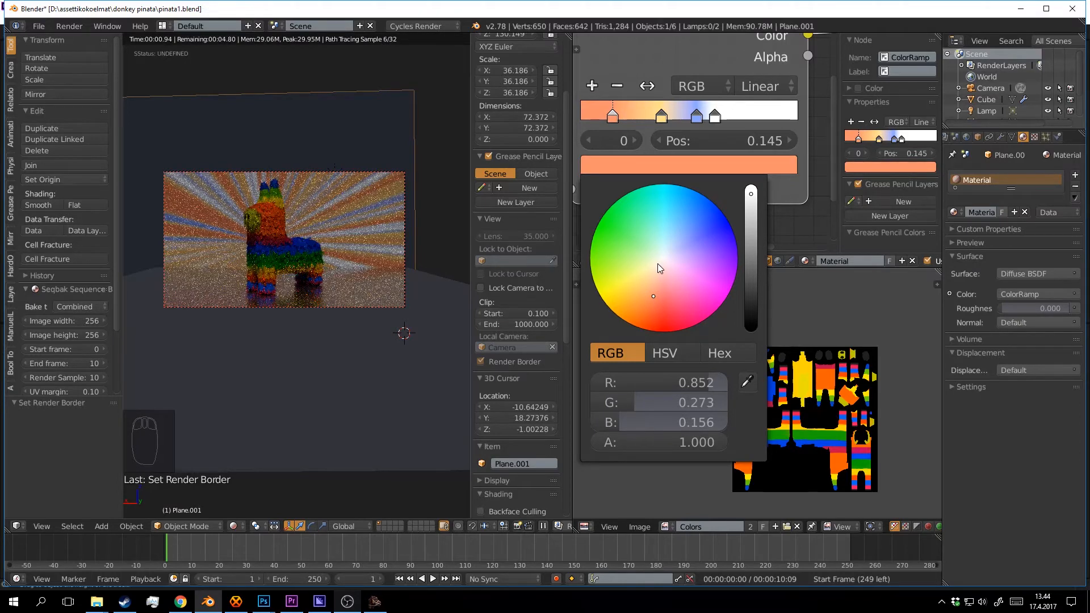
pyautogui.click(750, 207)
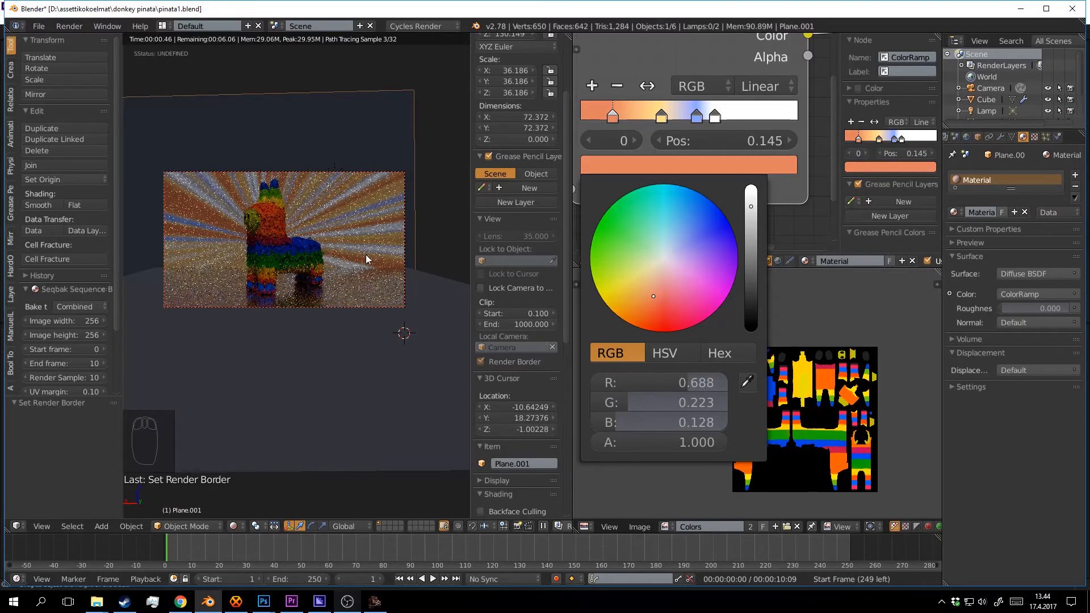
# Save the file over the existing one and deselect the backdrop plane.
pyautogui.click(429, 253)
pyautogui.hotkey('ctrl', 's')
pyautogui.click(436, 239)
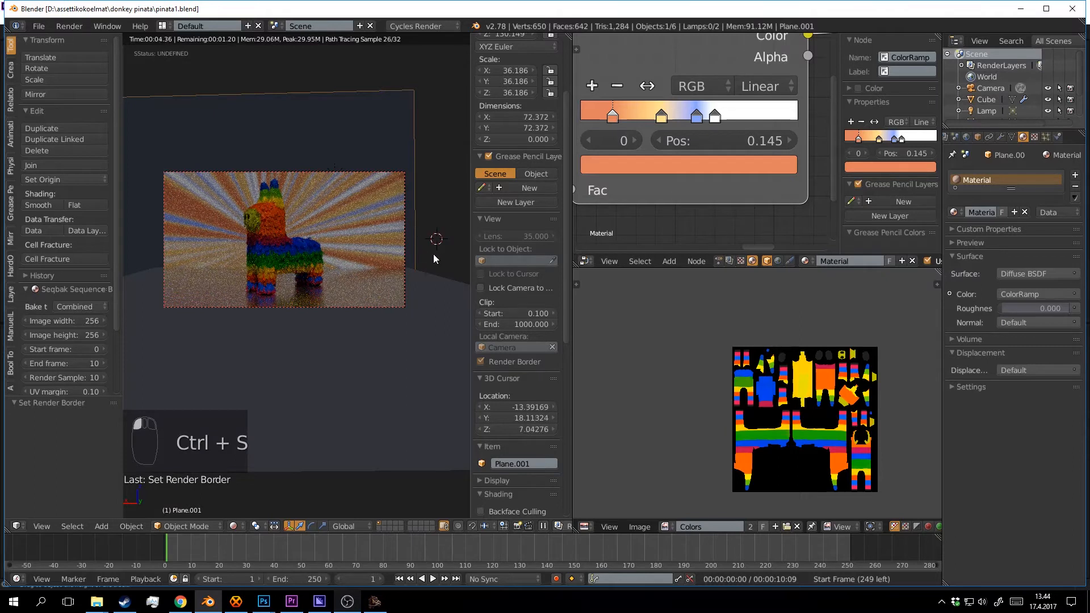
pyautogui.click(435, 244)
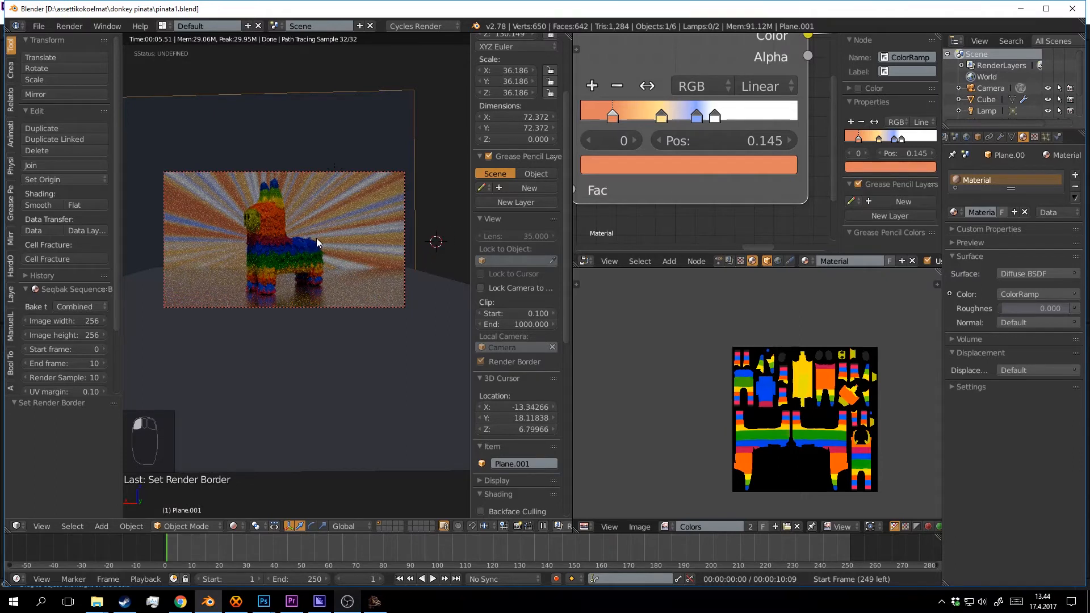
pyautogui.click(451, 208)
pyautogui.press('a')
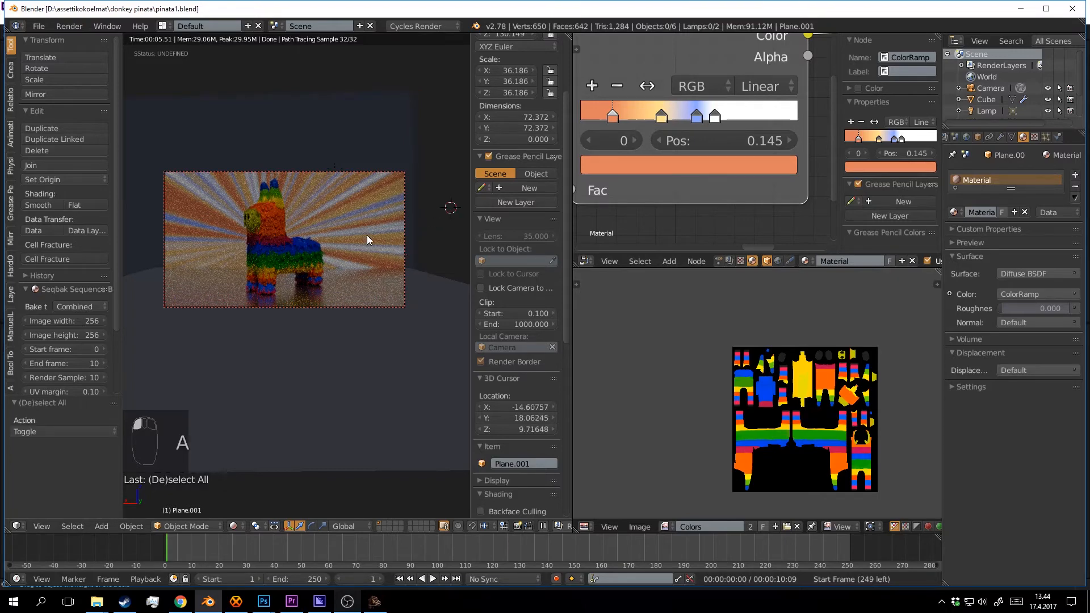
pyautogui.hotkey('ctrl', 's')
pyautogui.scroll(1, 298, 253)
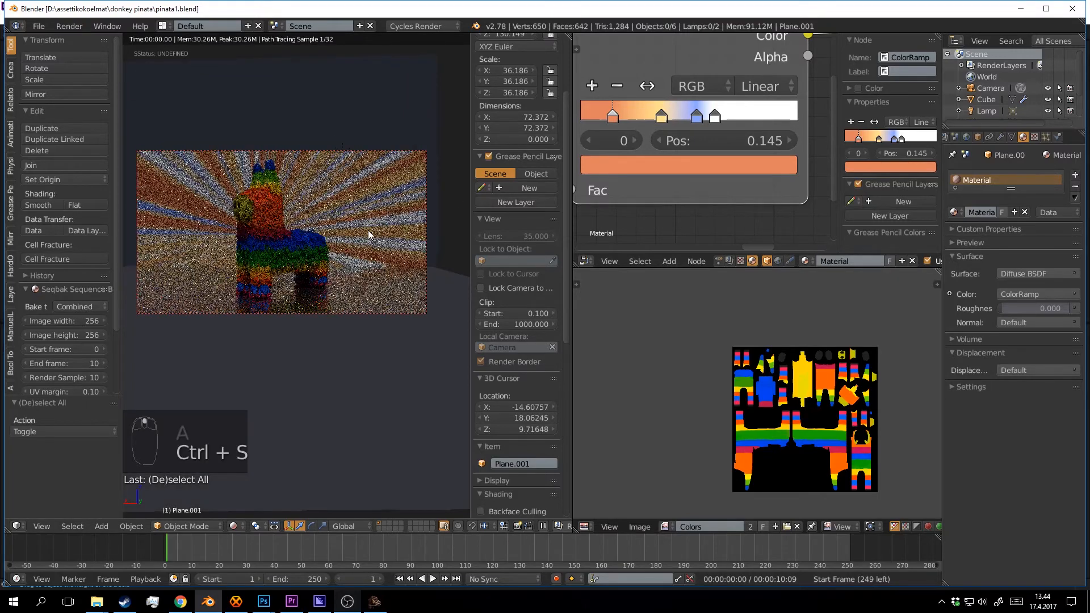
pyautogui.click(449, 205)
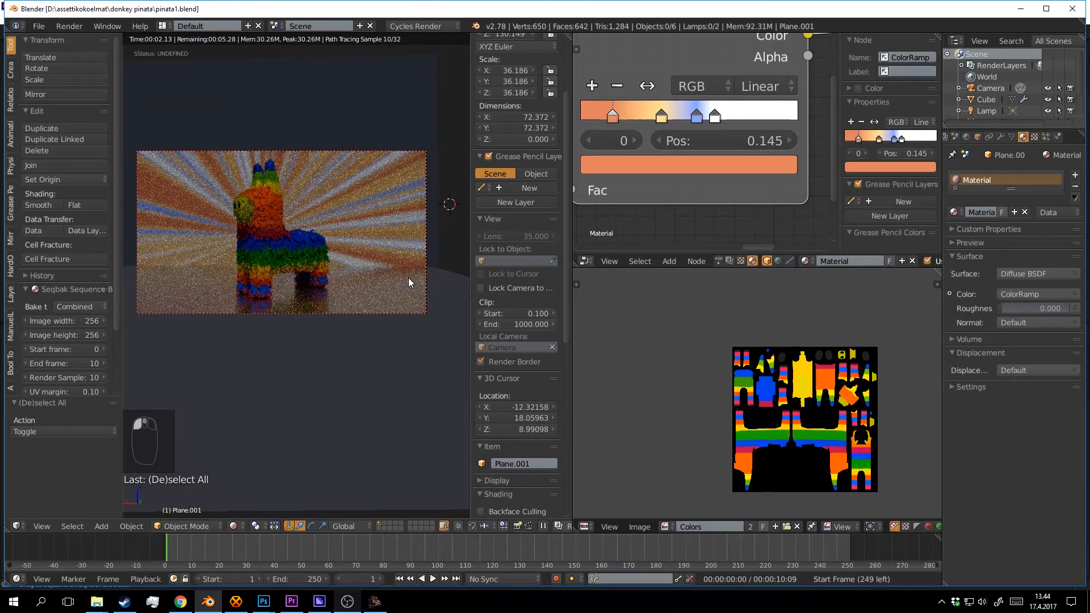
# Switch the camera view to solid shading, select the piñata and save the file.
pyautogui.hotkey('shift', 'z')
pyautogui.hotkey('ctrl', 's')
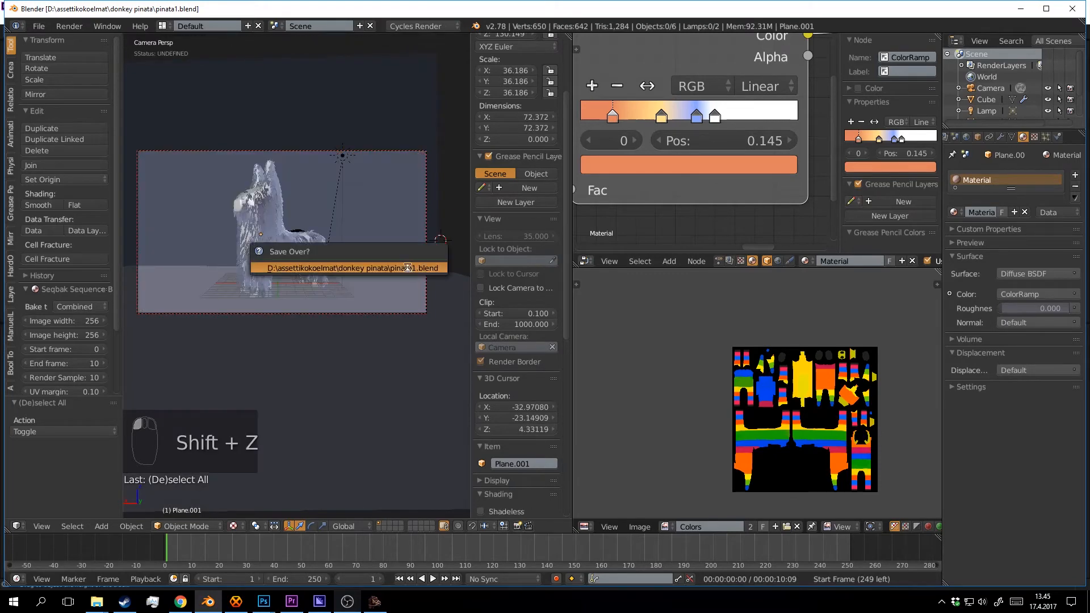
pyautogui.press('a')
pyautogui.rightClick(321, 185)
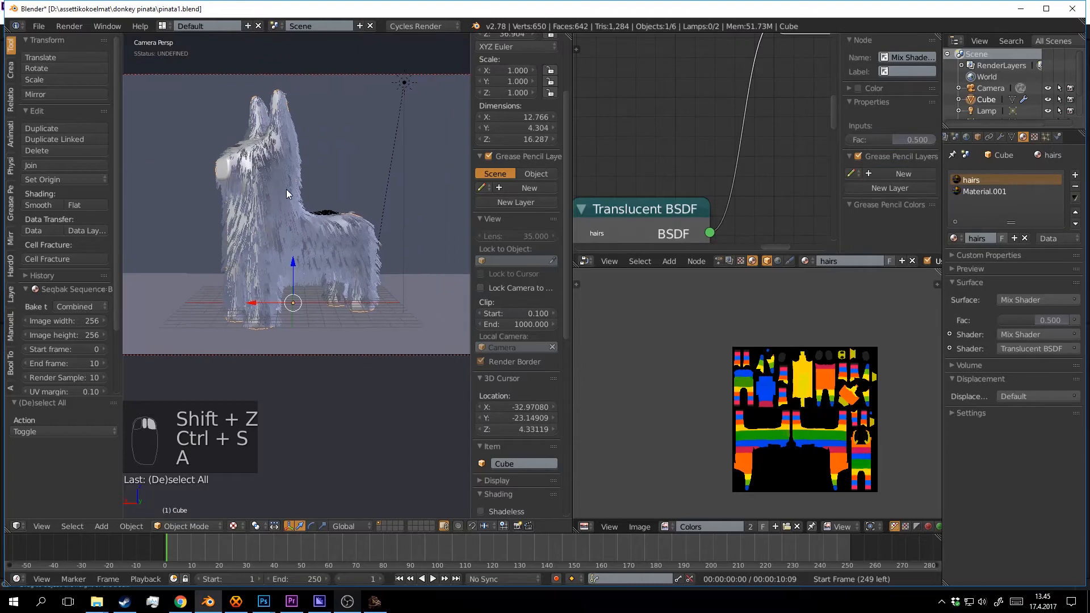
pyautogui.hotkey('ctrl', 's')
pyautogui.scroll(-3, 338, 211)
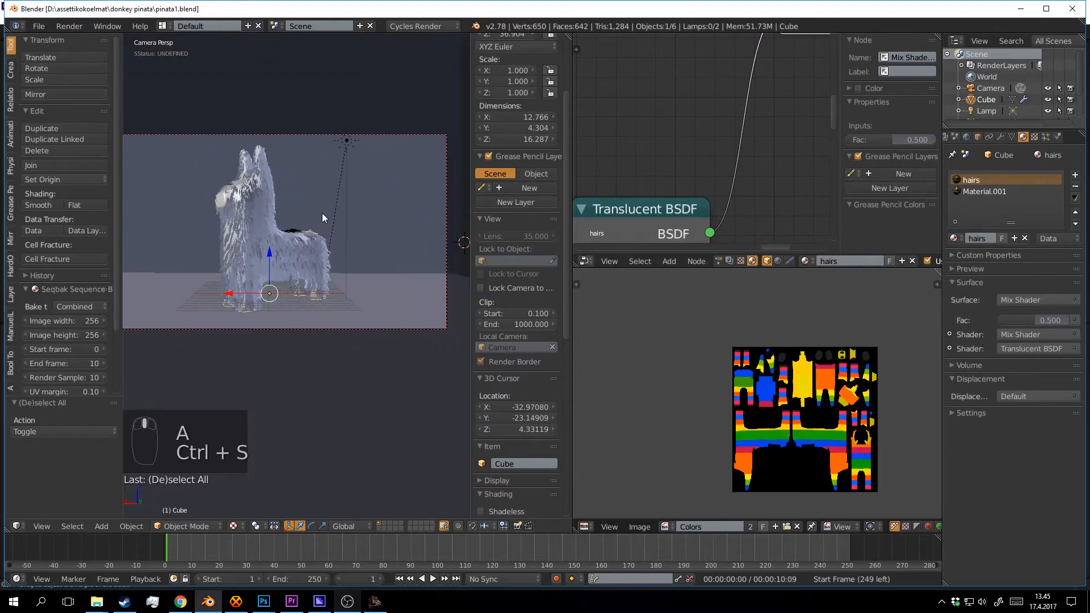
# Preview the shot in rendered shading, saving the file once more in between.
pyautogui.hotkey('shift', 'z')
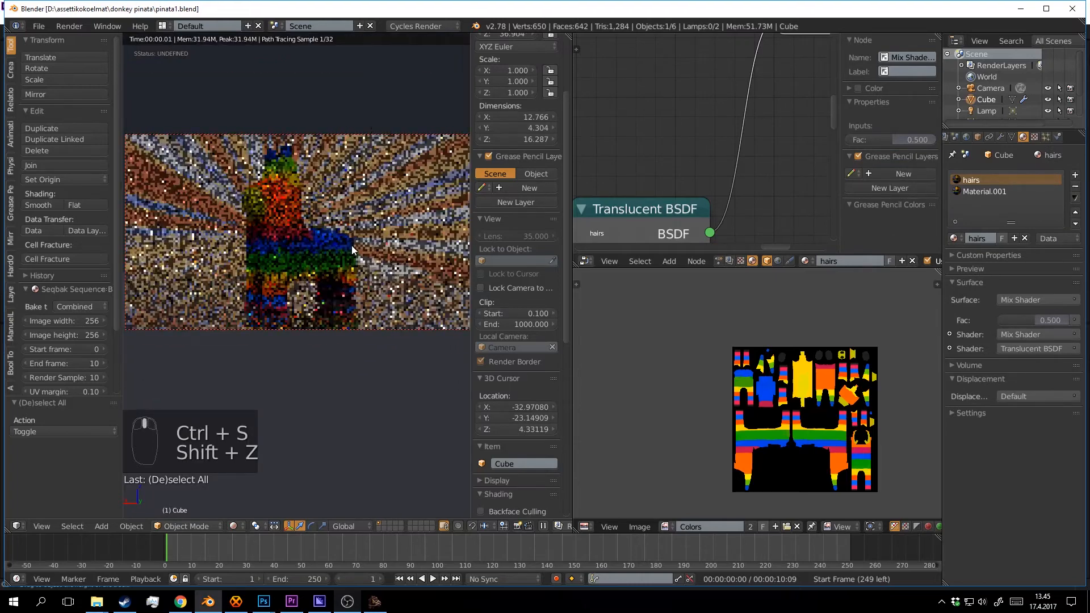
pyautogui.click(351, 245)
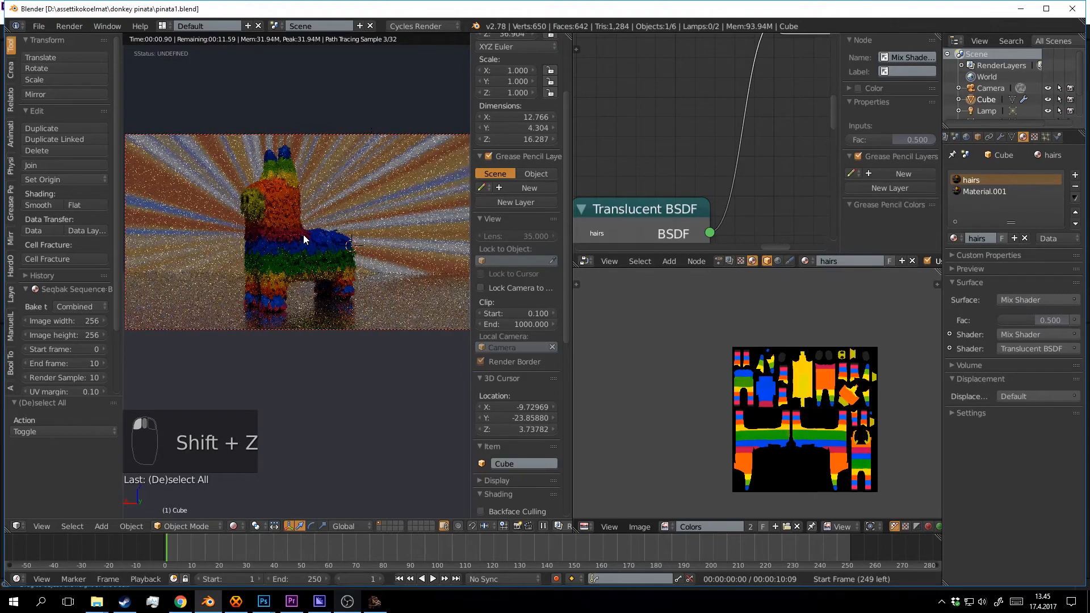
pyautogui.hotkey('shift', 'z')
pyautogui.hotkey('ctrl', 's')
pyautogui.click(281, 206)
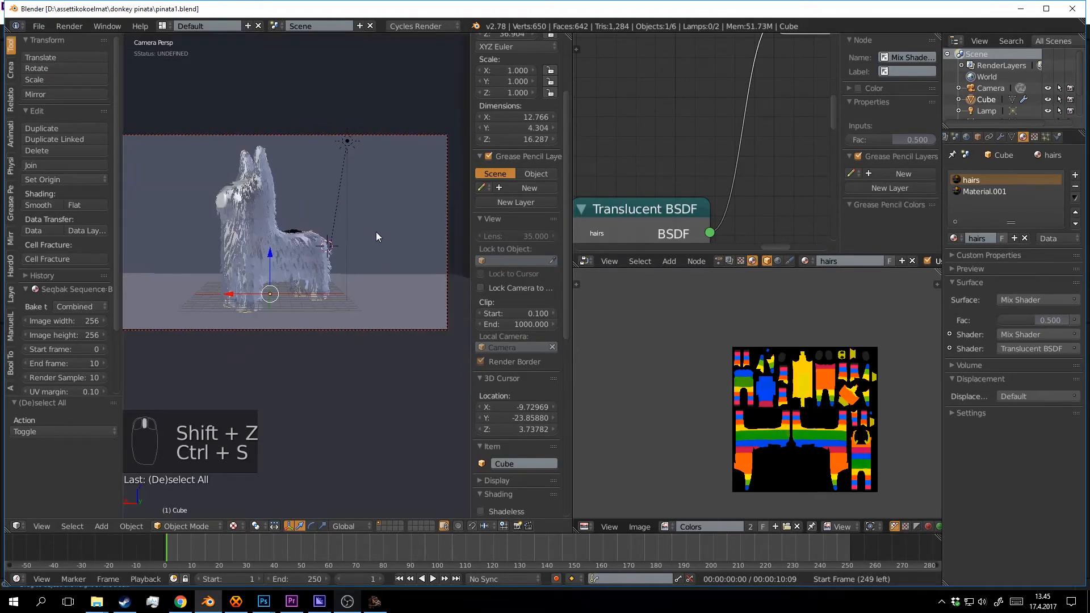
pyautogui.hotkey('shift', 'z')
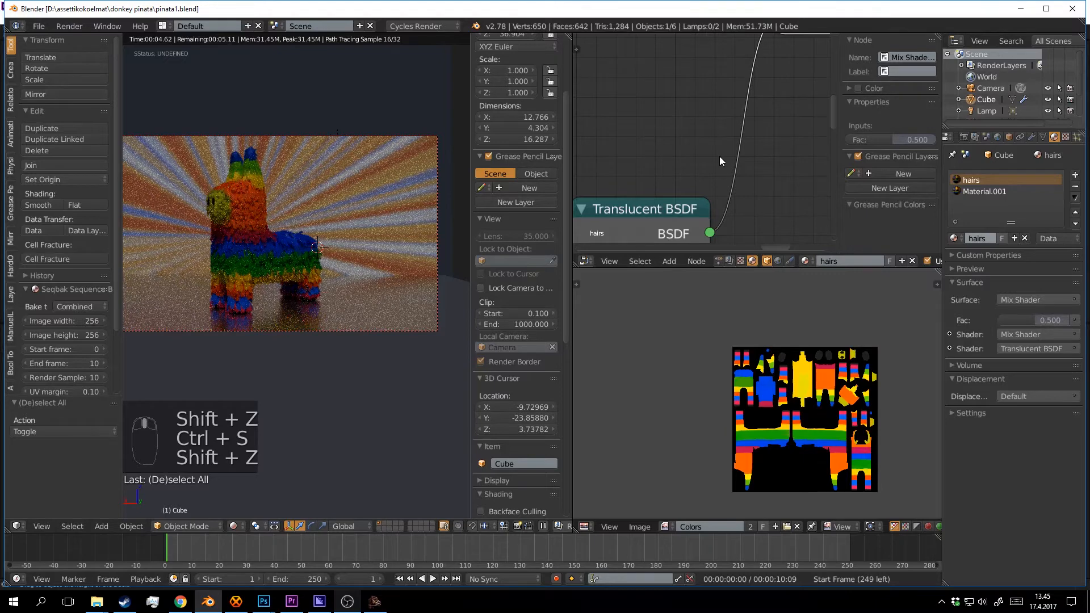
# Set the scene's Cycles render samples to 500.
pyautogui.click(963, 137)
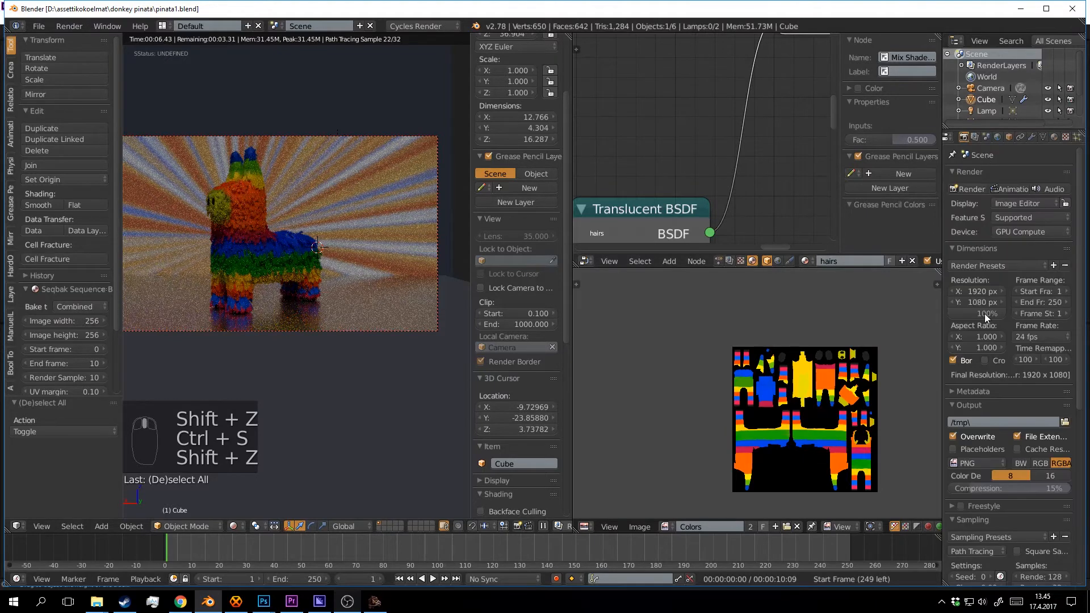
pyautogui.scroll(-10, 1034, 384)
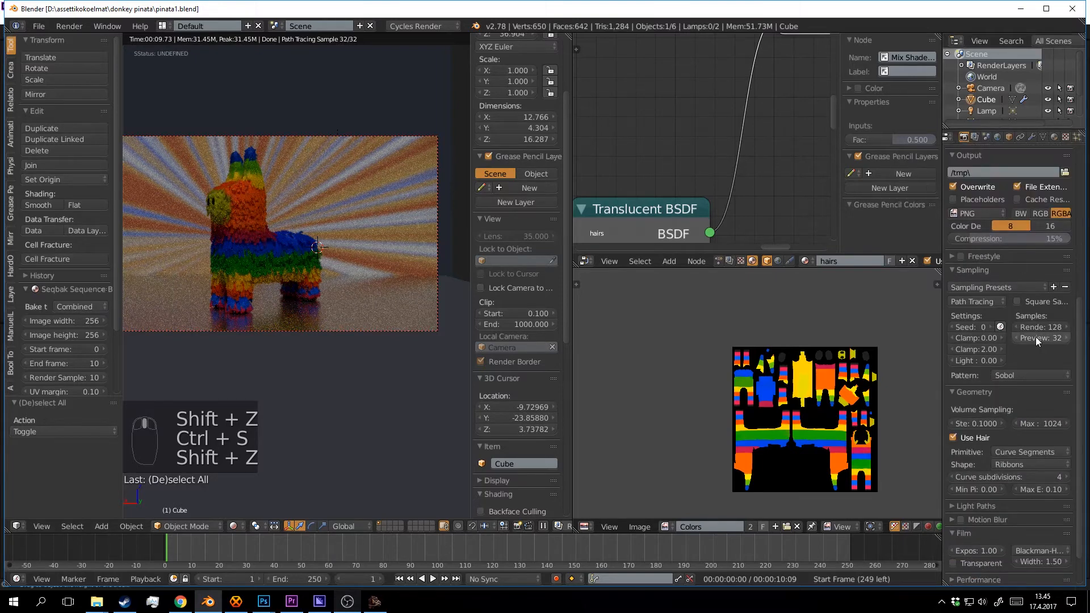
pyautogui.scroll(-2, 1036, 336)
pyautogui.click(1040, 286)
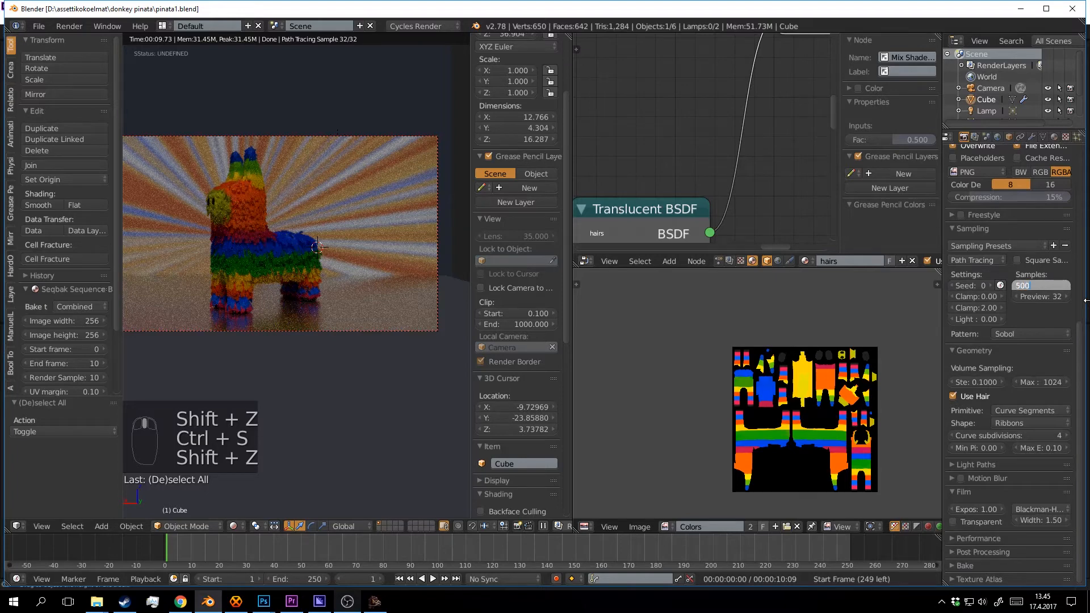
pyautogui.write('500')
pyautogui.press('Return')
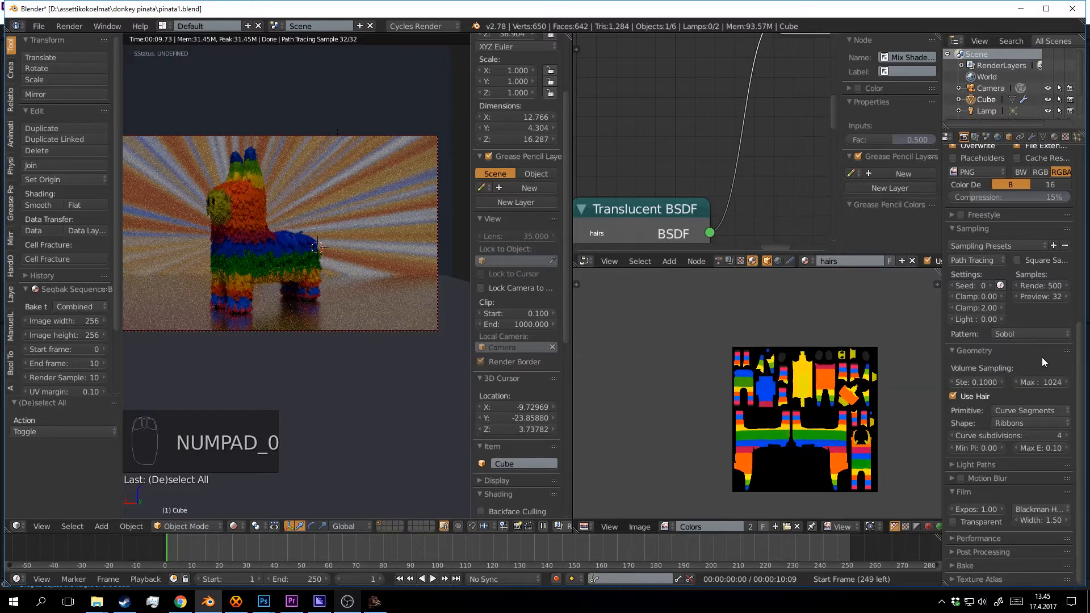
# Disable reflective and refractive caustics in the light path settings and set Filter Glossy to 3.00.
pyautogui.click(970, 465)
pyautogui.scroll(-5, 997, 435)
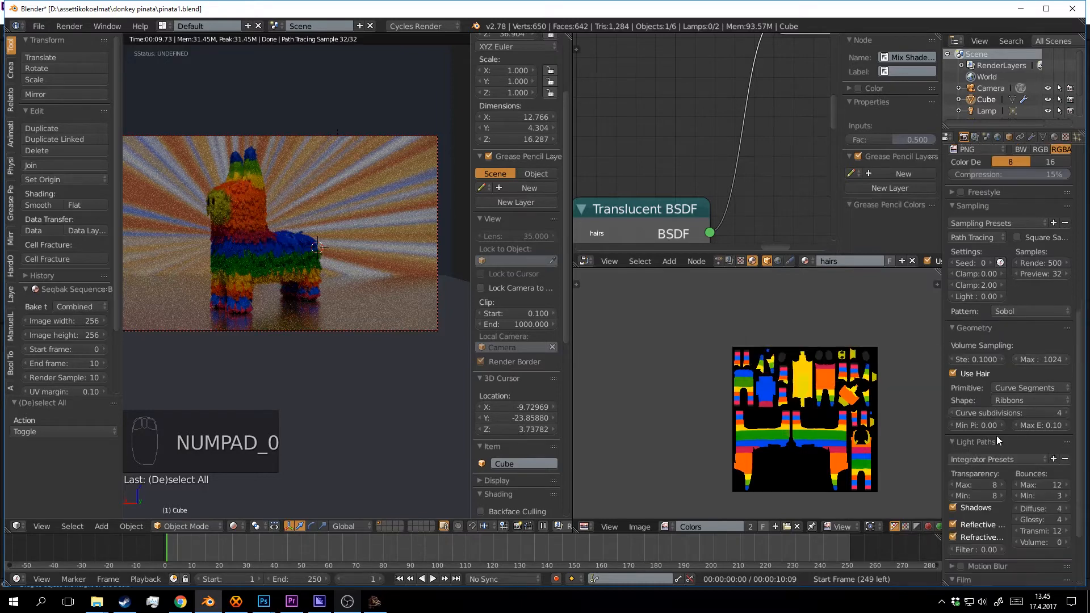
pyautogui.click(986, 437)
pyautogui.click(984, 452)
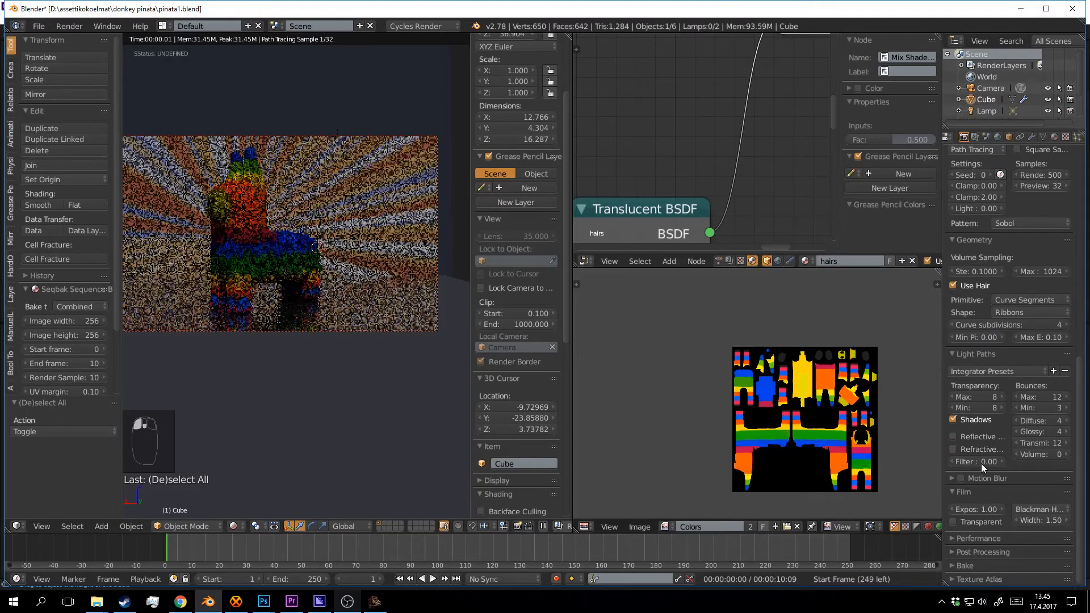
pyautogui.click(986, 462)
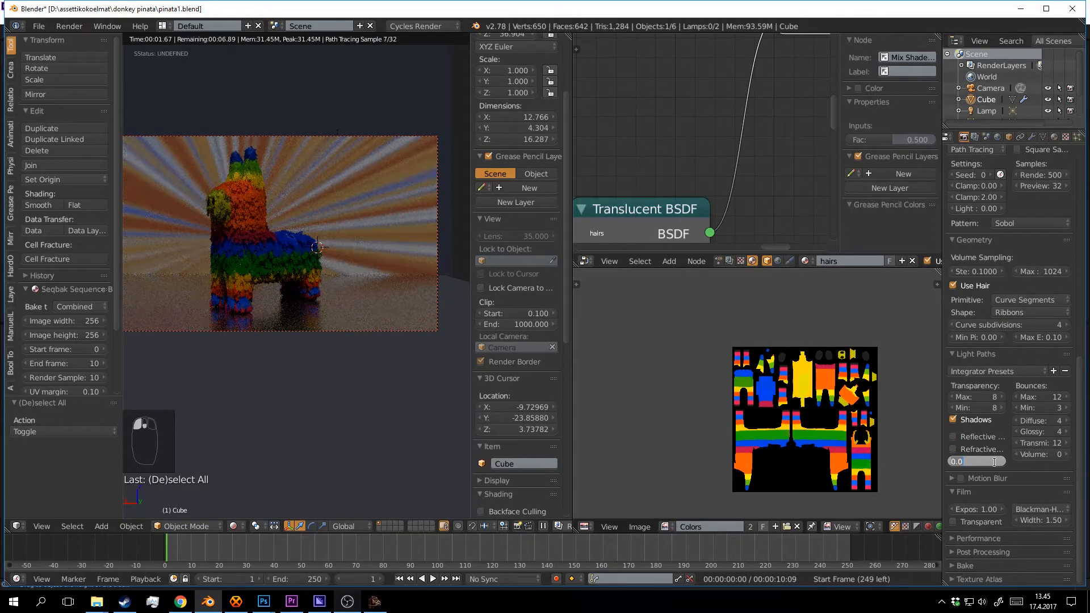
pyautogui.write('3')
pyautogui.press('Return')
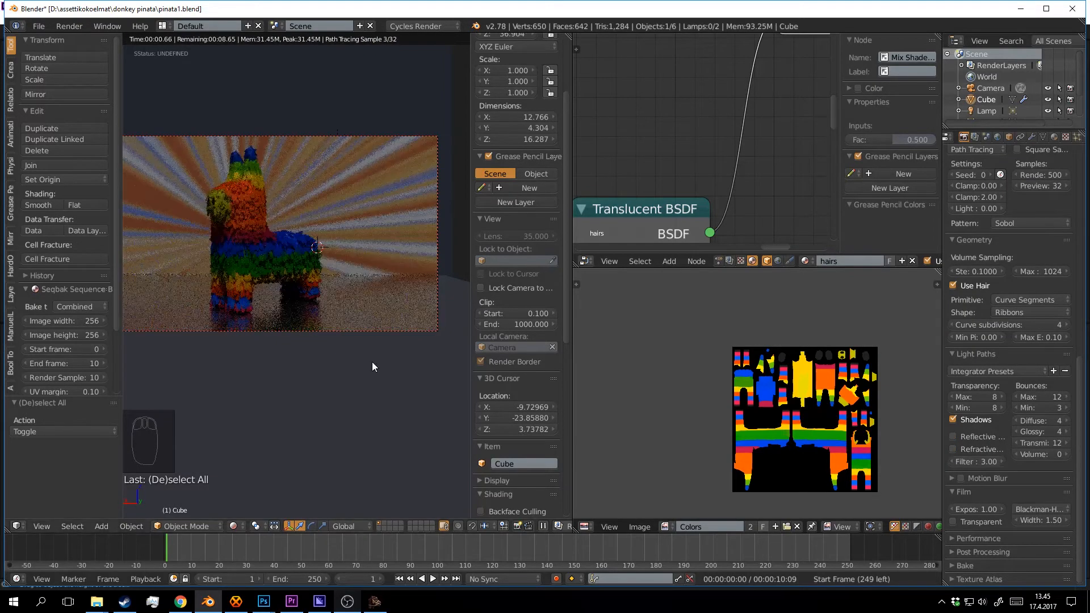
pyautogui.click(372, 362)
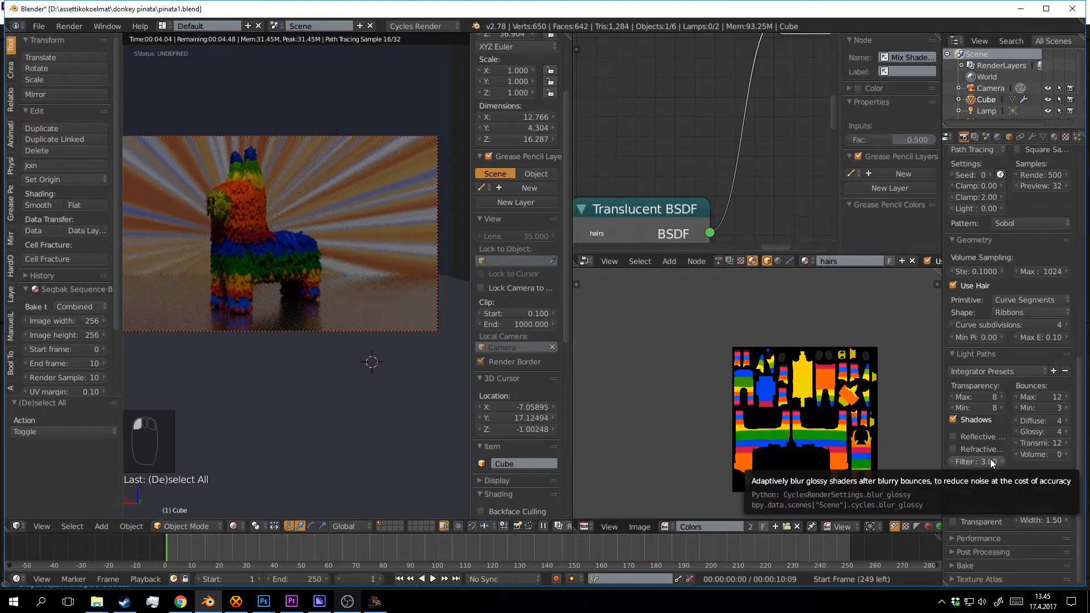
# Lower the maximum light bounces to 8.
pyautogui.click(1020, 397)
pyautogui.click(1020, 397)
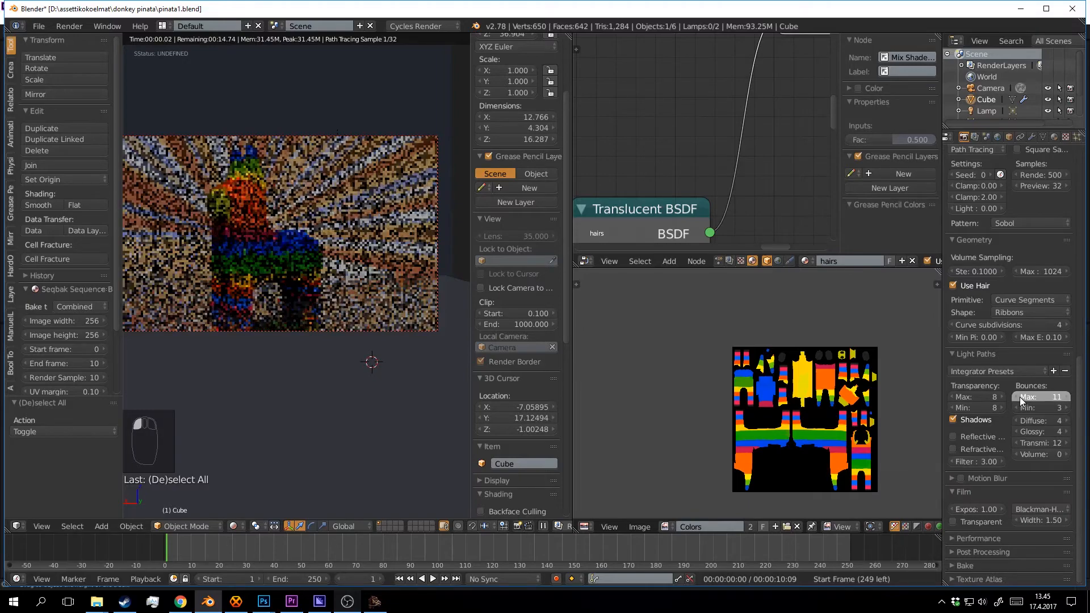
pyautogui.click(1020, 397)
pyautogui.click(1020, 397)
pyautogui.click(1020, 397)
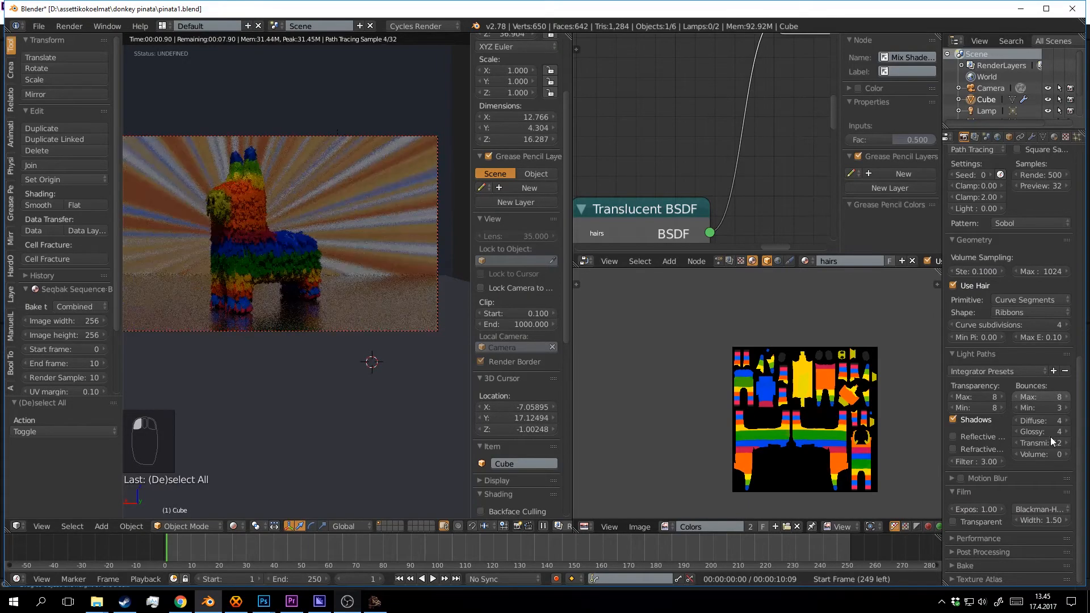
# Set the maximum light bounces to 7 and the transmission bounces to 6 in the light path settings.
pyautogui.moveTo(1058, 444); pyautogui.dragTo(1031, 444)
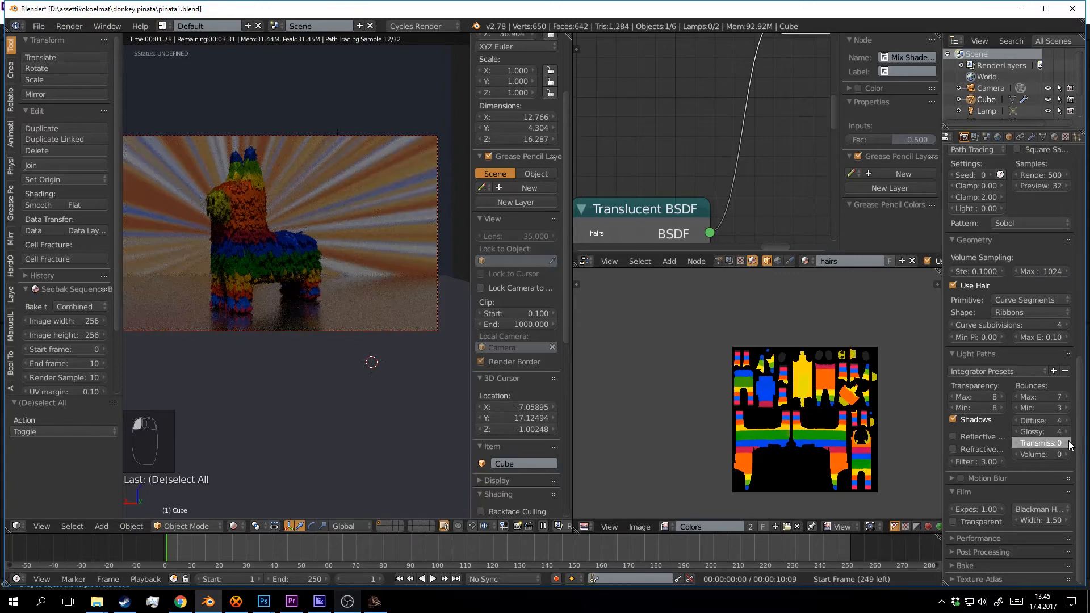
pyautogui.click(1068, 443)
pyautogui.click(1068, 443)
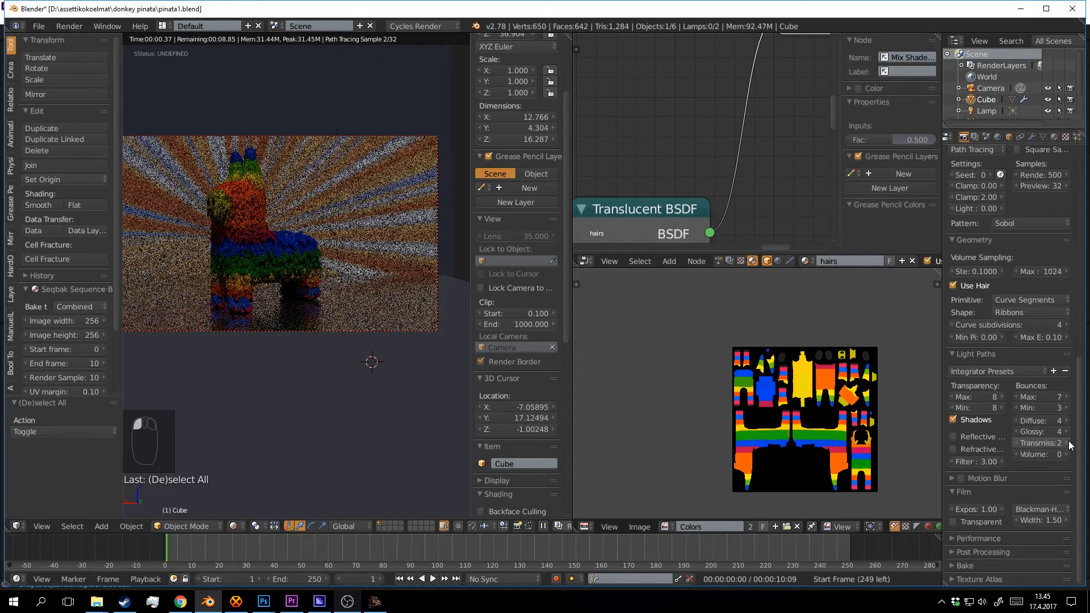
pyautogui.click(1068, 443)
pyautogui.click(1069, 443)
pyautogui.click(1068, 443)
pyautogui.click(1068, 442)
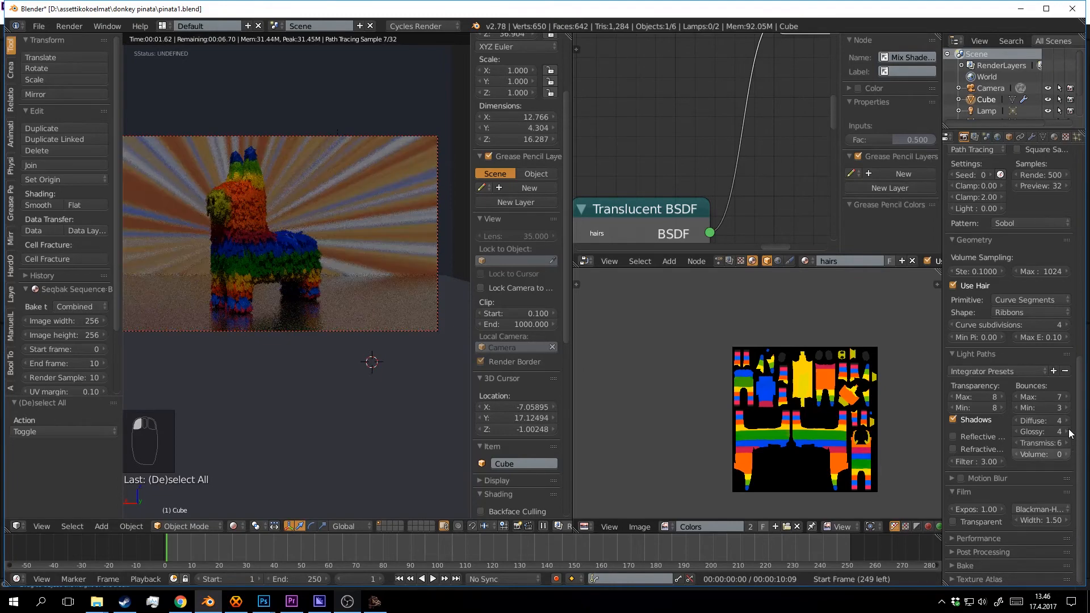
# Reduce both the diffuse and the glossy light bounces to 2.
pyautogui.click(1018, 420)
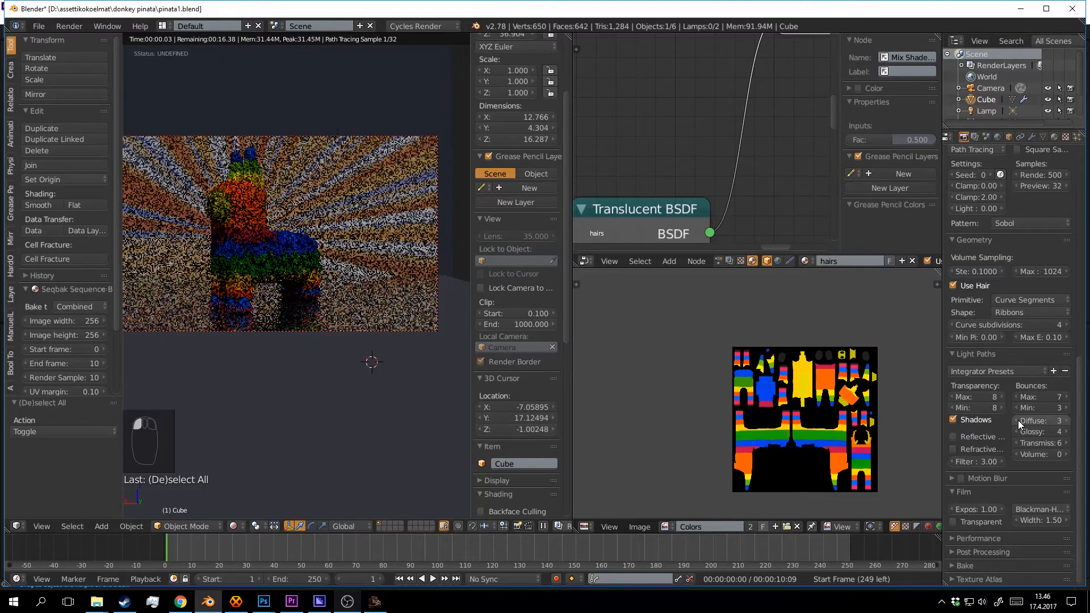
pyautogui.click(1017, 420)
pyautogui.click(1015, 431)
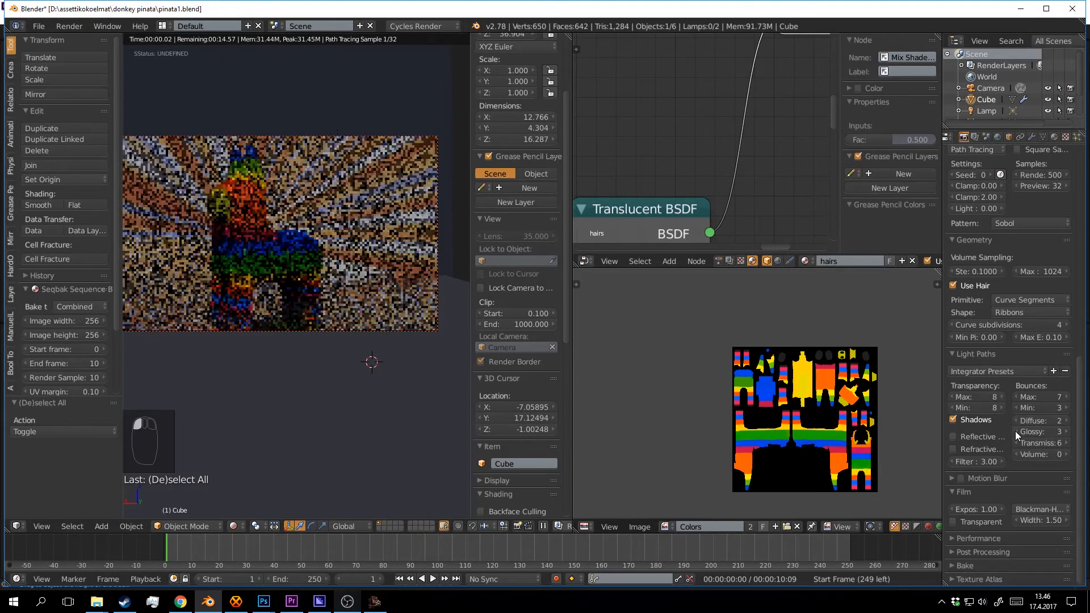
pyautogui.click(1016, 431)
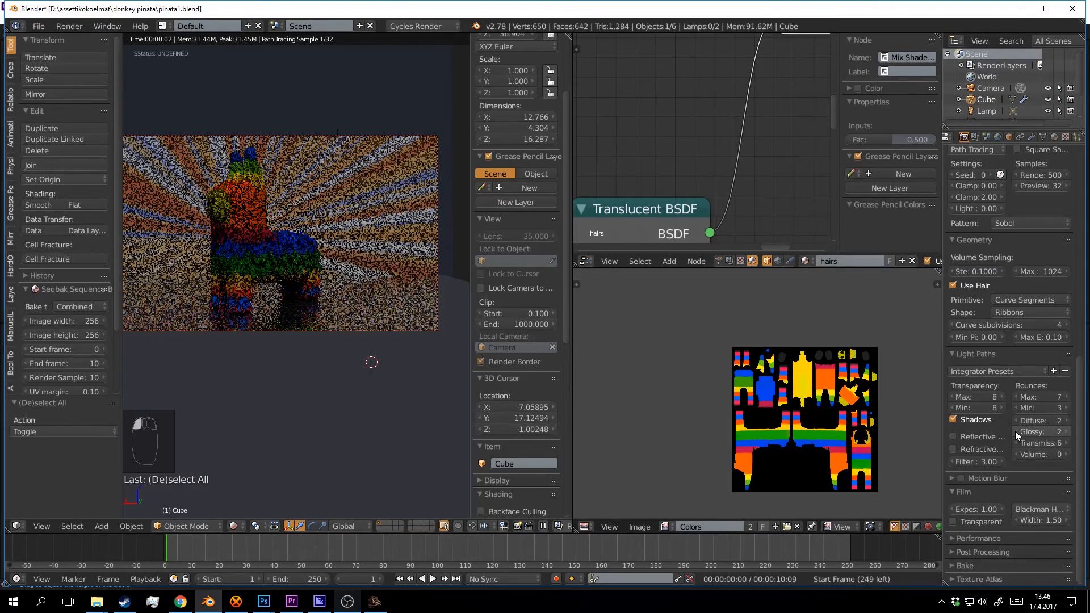
# Save the file over the existing pinata1.blend.
pyautogui.click(375, 361)
pyautogui.hotkey('ctrl', 's')
pyautogui.press('Return')
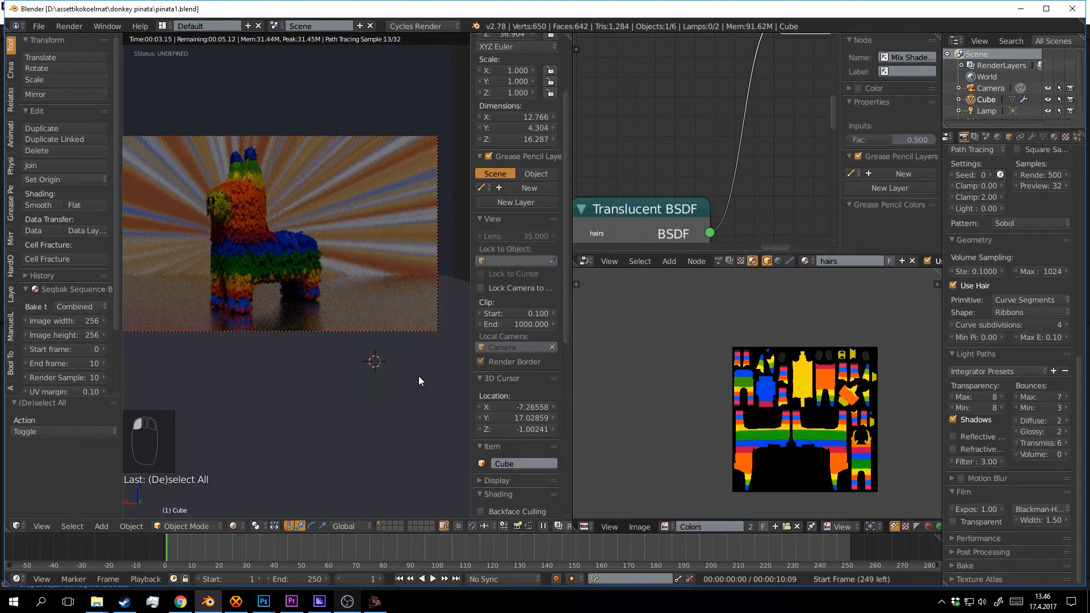
# Check the rendered preview of the piñata shot, switch rendered shading off and save the file again.
pyautogui.click(404, 419)
pyautogui.keyDown('shift'); pyautogui.moveTo(362, 341); pyautogui.dragTo(406, 356, button='middle'); pyautogui.keyUp('shift')
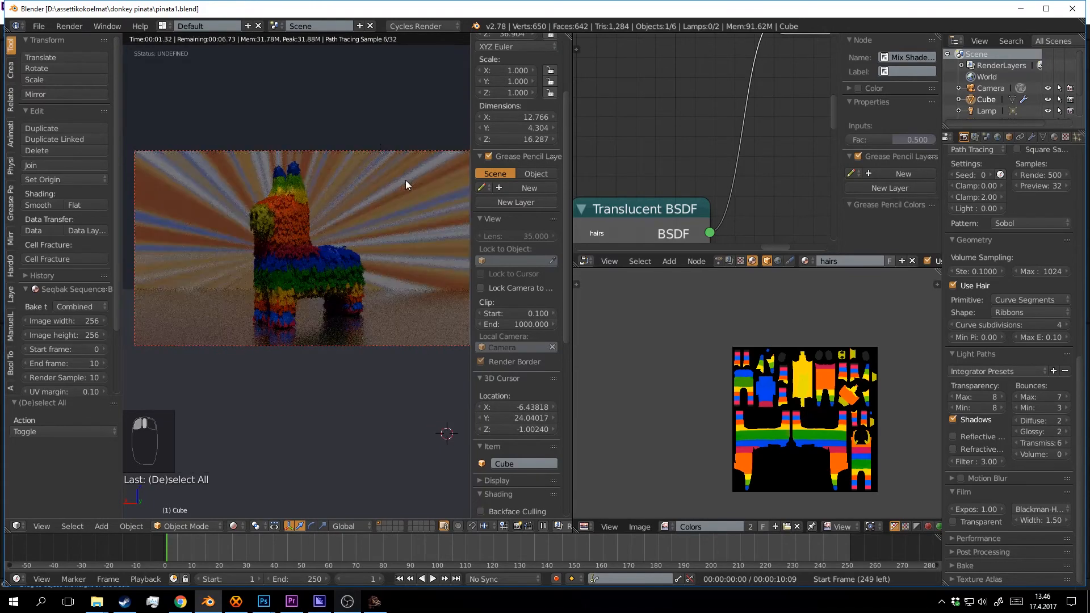
pyautogui.click(397, 239)
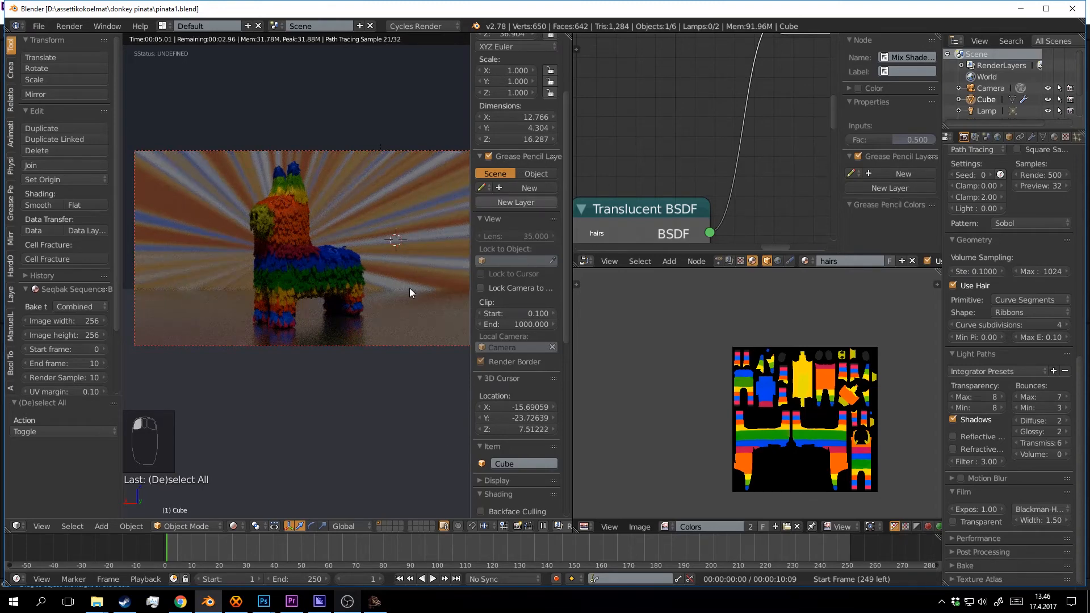
pyautogui.click(435, 297)
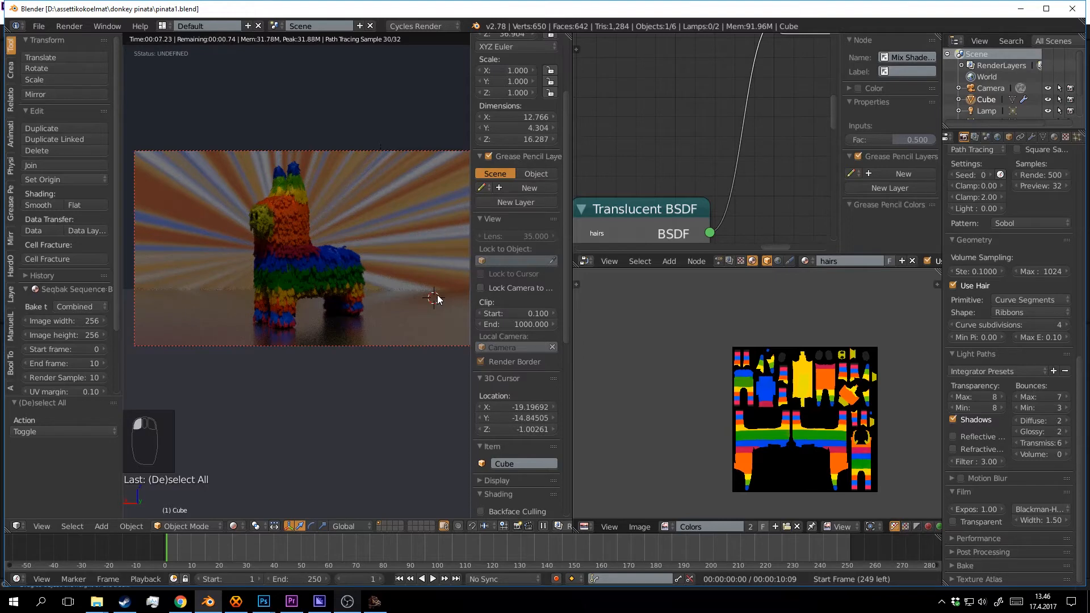
pyautogui.hotkey('shift', 'z')
pyautogui.hotkey('ctrl', 's')
pyautogui.click(437, 294)
# Select the ray backdrop plane behind the piñata and turn rendered shading back on.
pyautogui.scroll(-3, 432, 258)
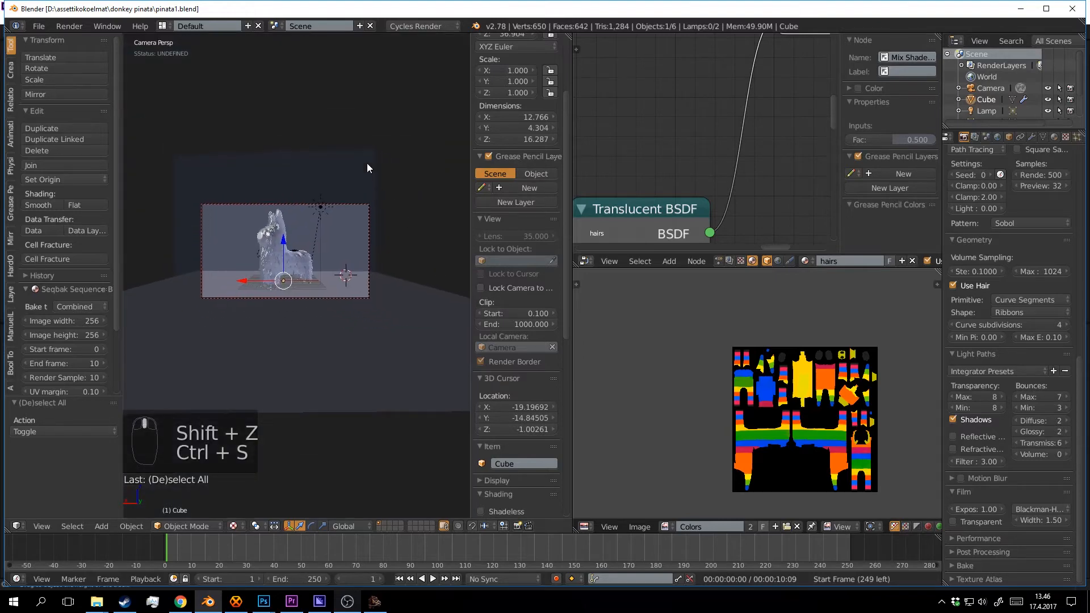
pyautogui.moveTo(366, 162); pyautogui.dragTo(375, 190, button='right')
pyautogui.hotkey('shift', 'z')
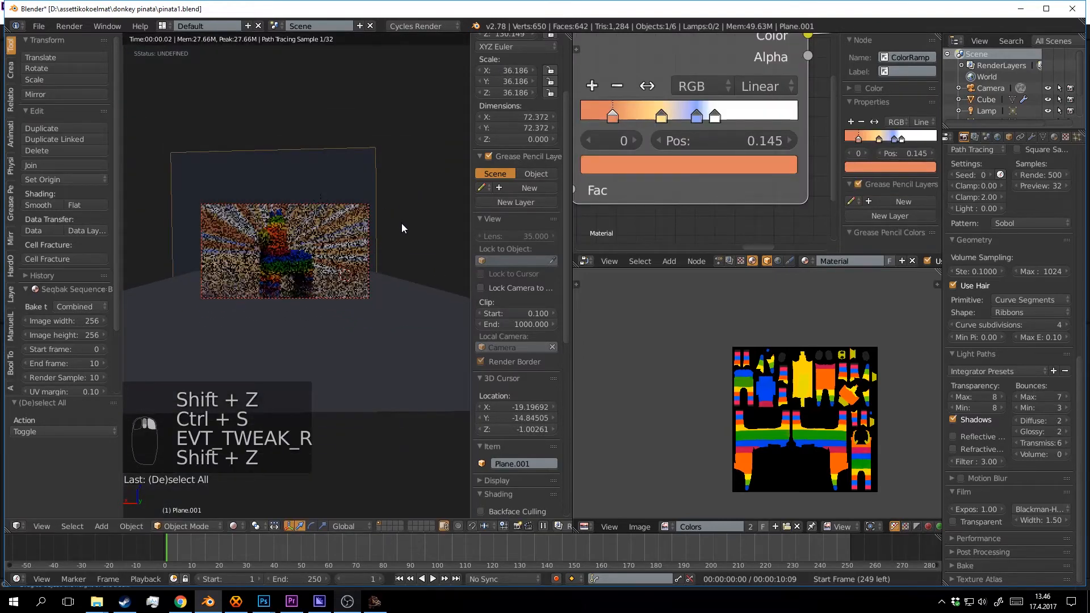
# Scale the background plane up by about 1.49, move it about 4 units down and 2.2 along negative X, and save the file.
pyautogui.press('s')
pyautogui.click(471, 216)
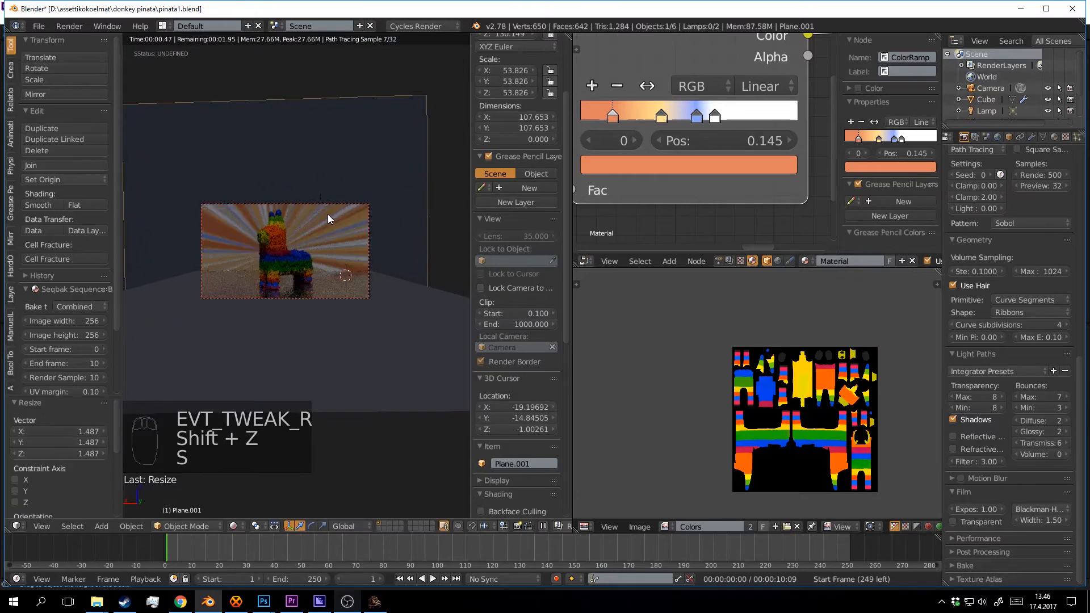
pyautogui.press('g')
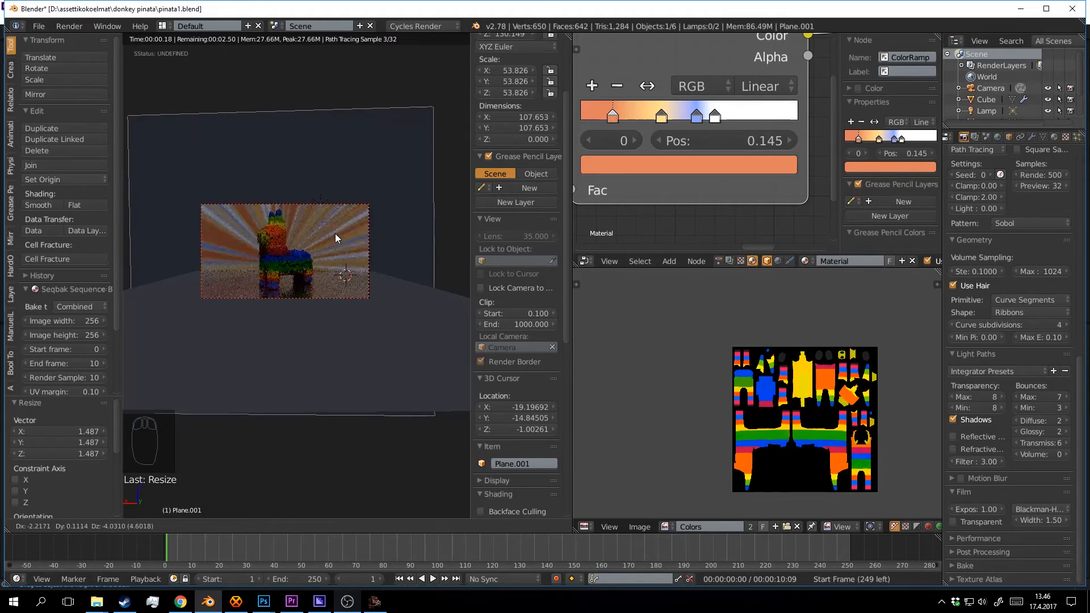
pyautogui.click(335, 238)
pyautogui.hotkey('ctrl', 's')
# Change the orange first stop of the background's ColorRamp to a dark, nearly neutral grey.
pyautogui.scroll(2, 372, 278)
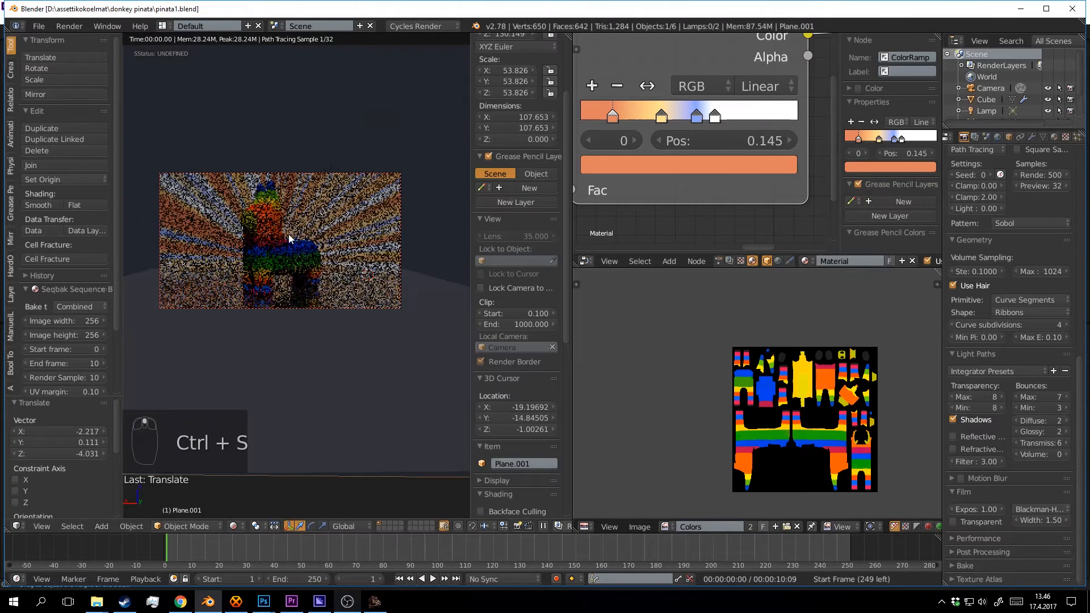
pyautogui.click(394, 287)
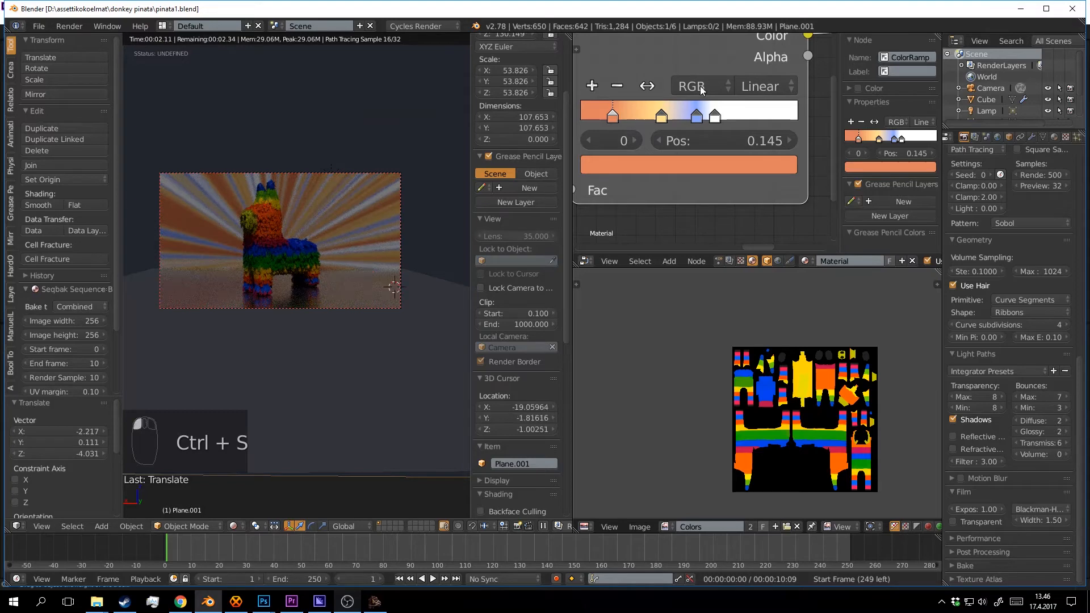
pyautogui.click(642, 165)
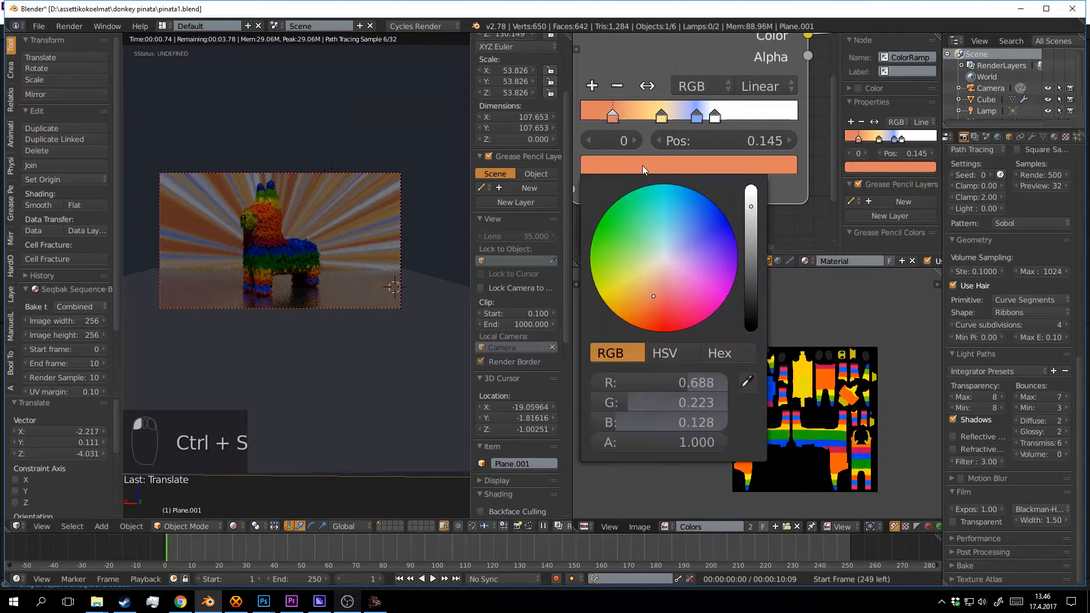
pyautogui.moveTo(655, 288); pyautogui.dragTo(659, 261)
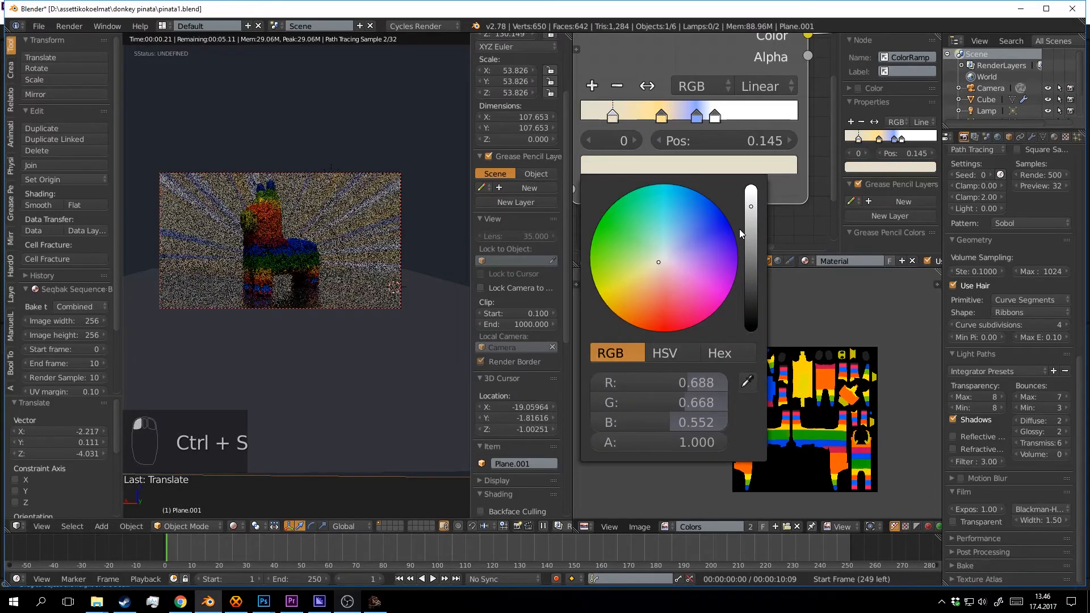
pyautogui.moveTo(752, 226); pyautogui.dragTo(751, 269)
# Delete the blue and yellow stops from the ColorRamp, keeping only the grey and white ones.
pyautogui.click(697, 116)
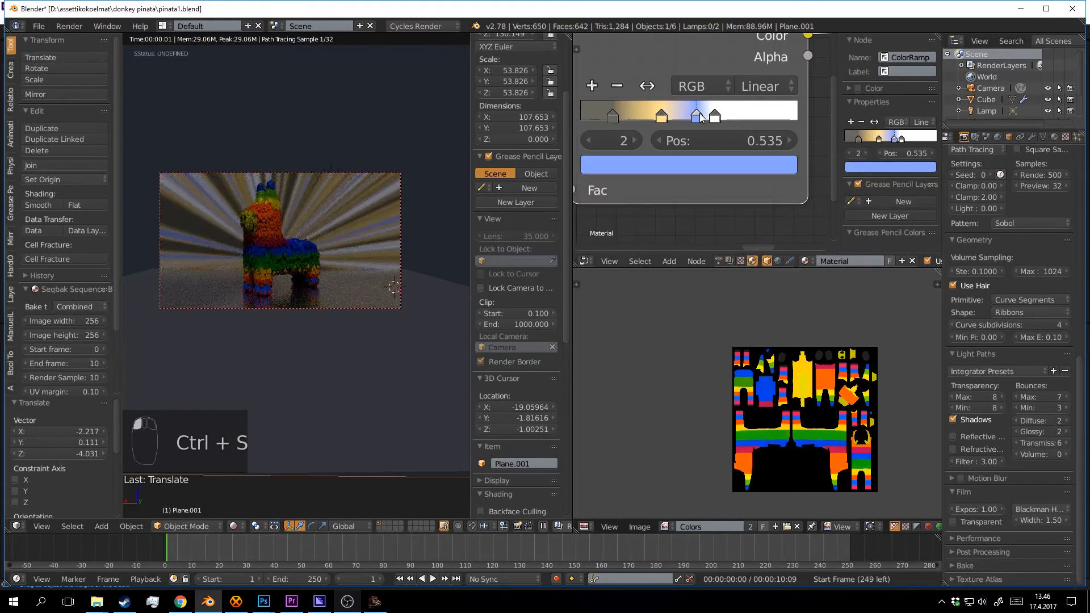
pyautogui.click(618, 85)
pyautogui.moveTo(661, 113); pyautogui.dragTo(655, 111)
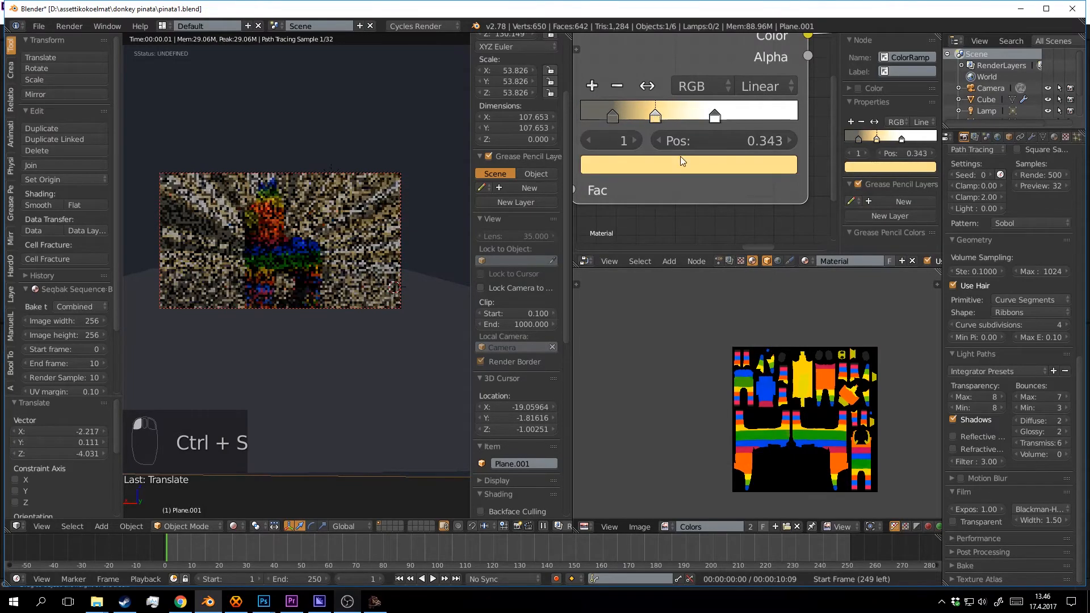
pyautogui.click(624, 86)
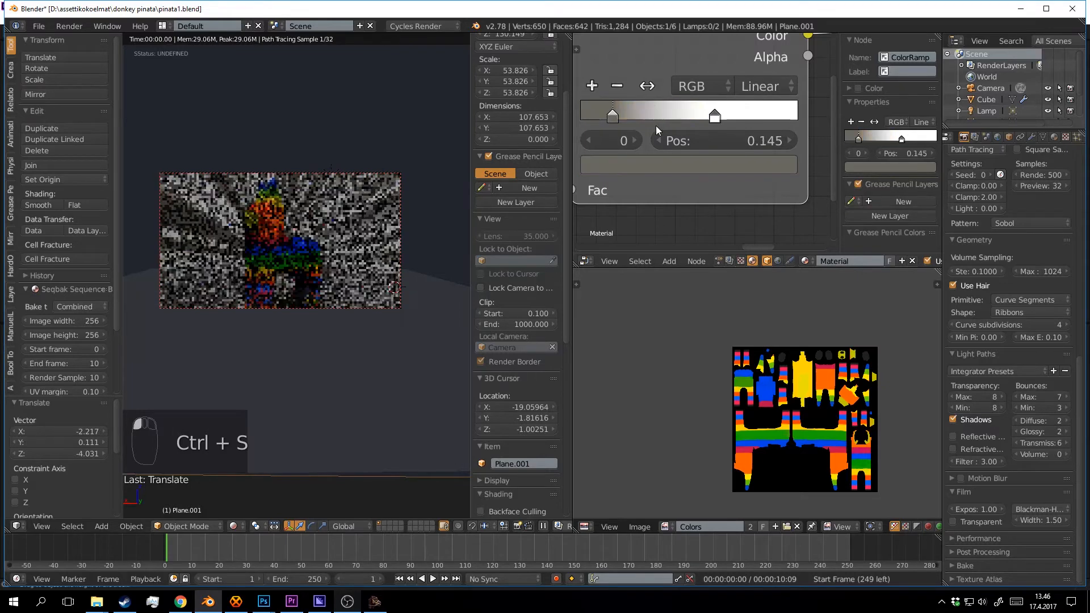
# Bring the two ColorRamp stops closer together, with the white one at position 0.582, and save the file.
pyautogui.moveTo(617, 117); pyautogui.dragTo(629, 117)
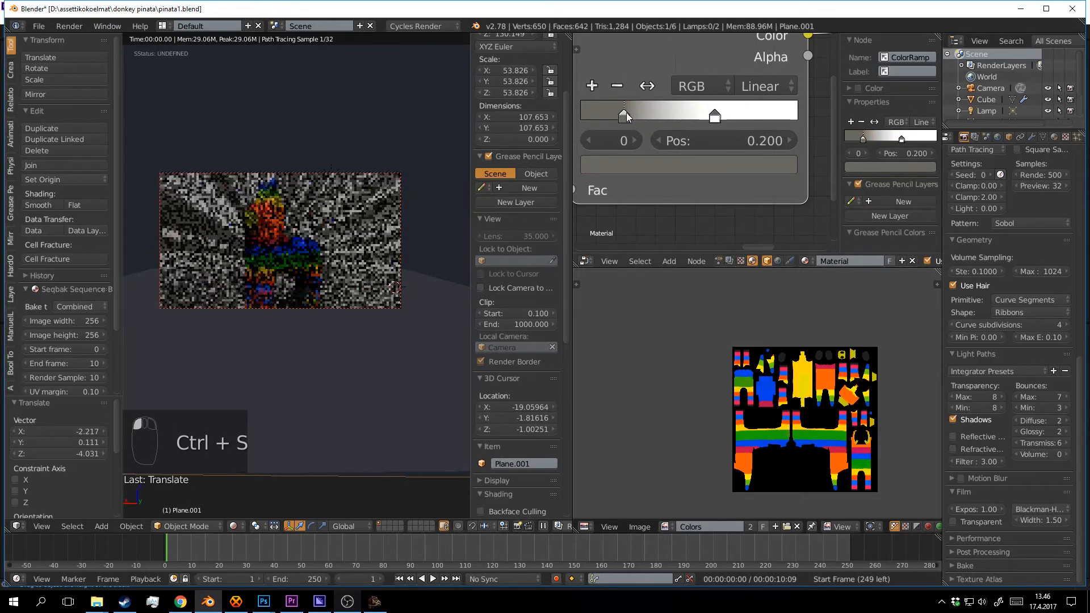
pyautogui.moveTo(715, 116)
pyautogui.mouseDown()
pyautogui.moveTo(630, 116)
pyautogui.moveTo(707, 117)
pyautogui.mouseUp()
pyautogui.click(462, 180)
pyautogui.hotkey('ctrl', 's')
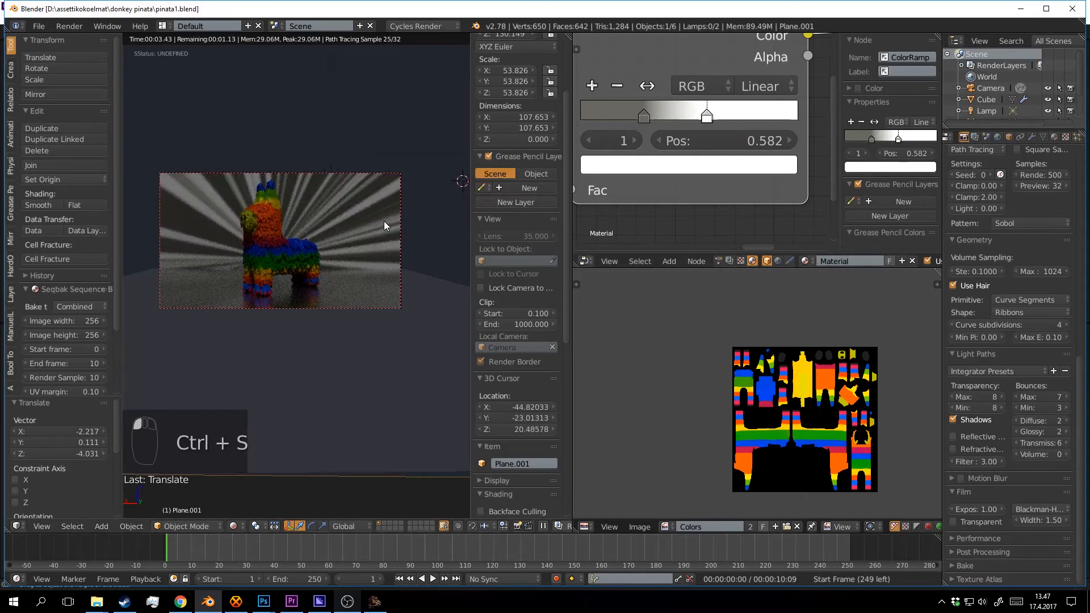
# Switch the viewport from rendered to solid shading, frame the pinata's head outside the camera view, deselect everything and save the file.
pyautogui.hotkey('shift', 'z')
pyautogui.scroll(-3, 395, 174)
pyautogui.scroll(4, 397, 174)
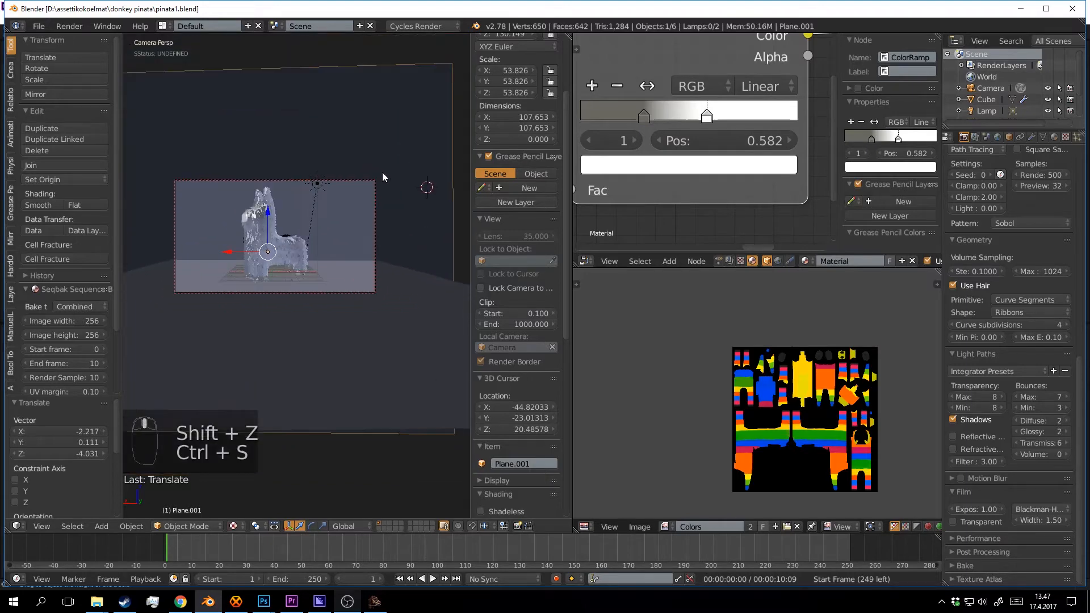
pyautogui.hotkey('ctrl', 's')
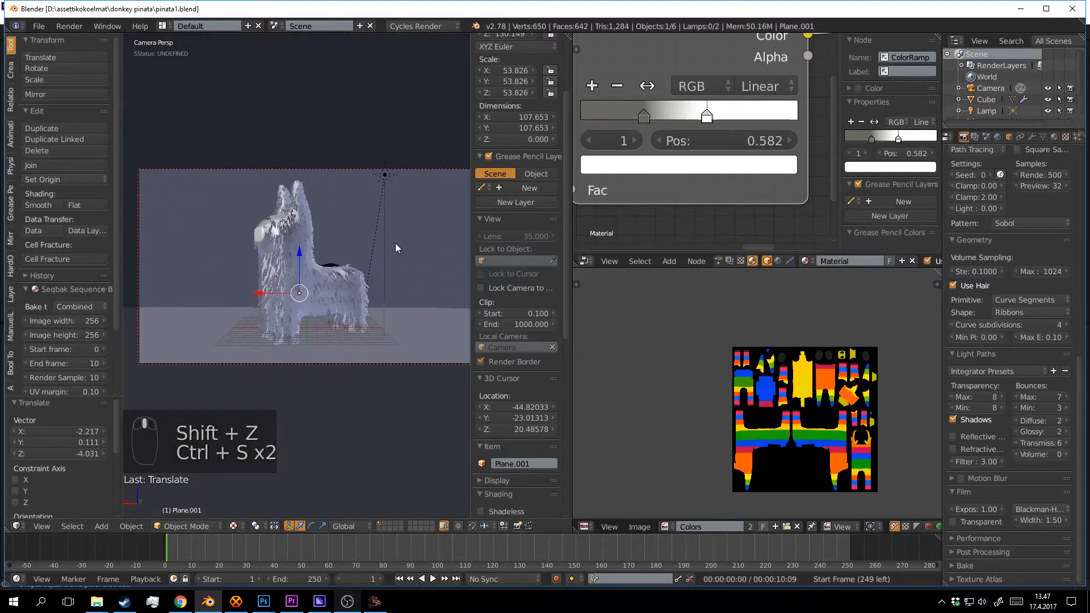
pyautogui.moveTo(395, 243)
pyautogui.mouseDown(button='middle')
pyautogui.moveTo(395, 283)
pyautogui.moveTo(386, 253)
pyautogui.mouseUp(button='middle')
pyautogui.scroll(3, 394, 251)
pyautogui.hotkey('ctrl', 's')
pyautogui.click(394, 283)
pyautogui.scroll(2, 387, 252)
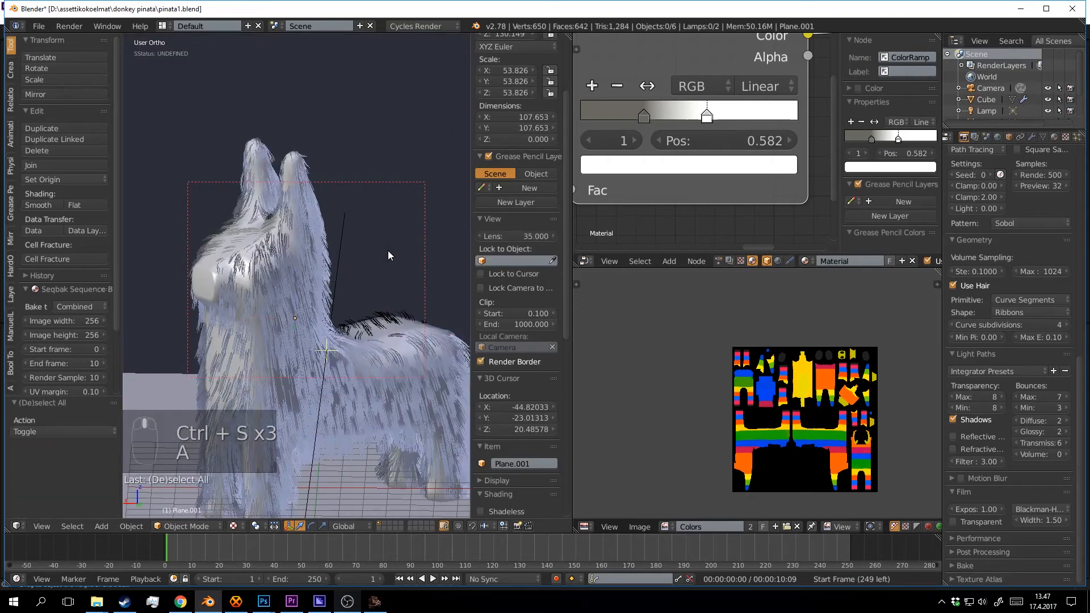
pyautogui.press('a')
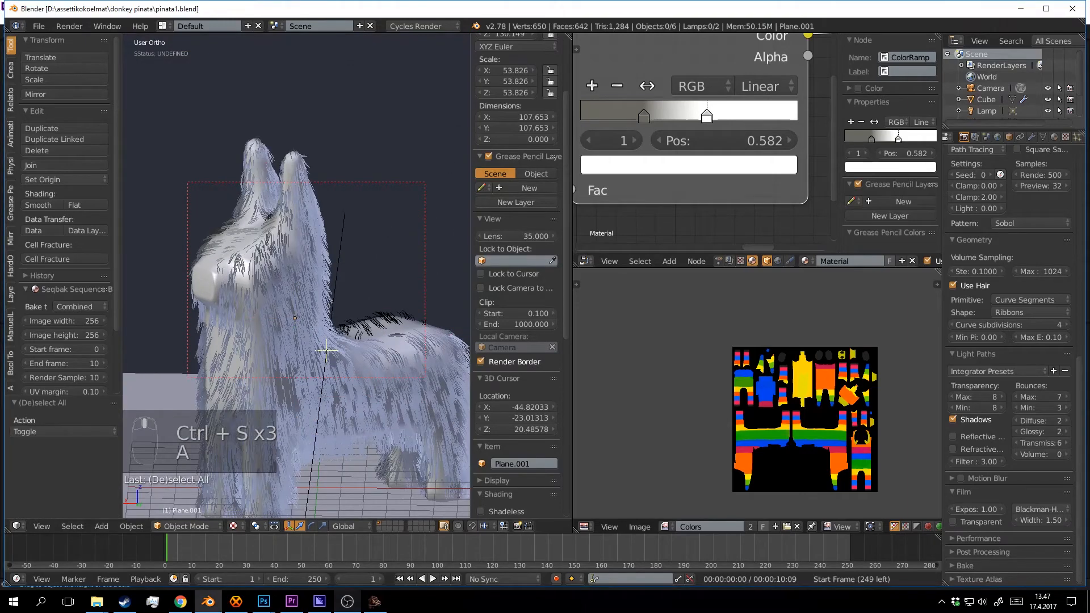
# Switch to Chrome and try to open pixabay.com.
pyautogui.moveTo(0, 69); pyautogui.dragTo(496, 121)
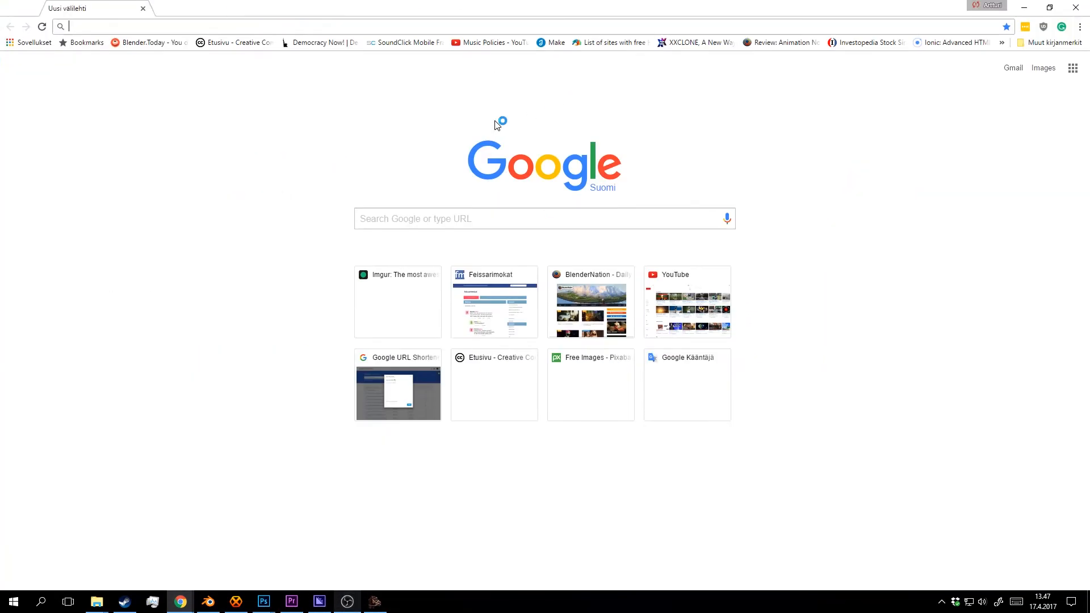
pyautogui.click(295, 26)
pyautogui.write('pixabay.com')
pyautogui.press('Return')
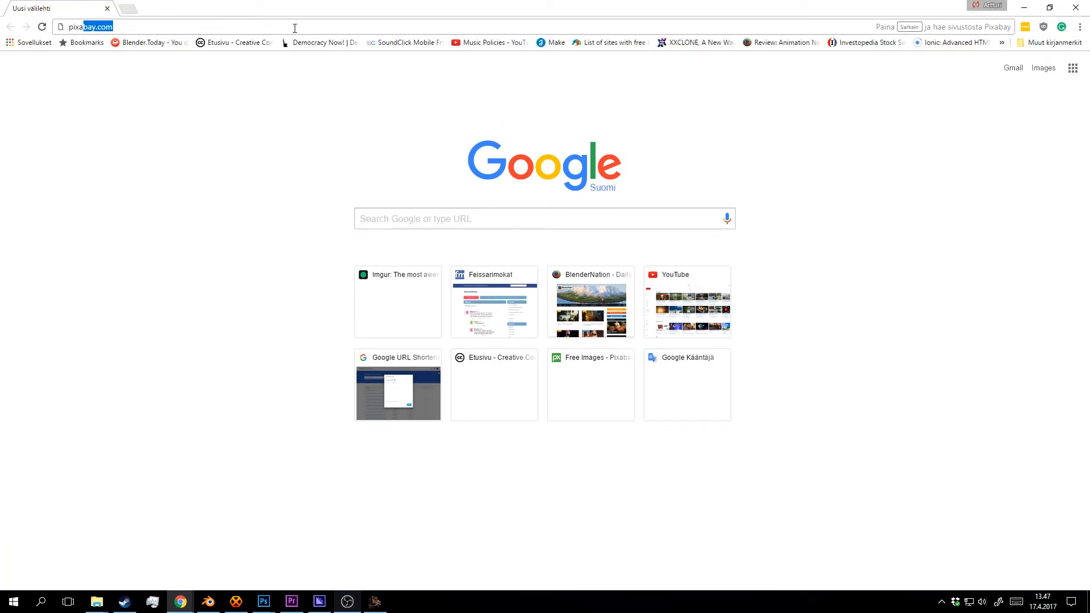
# Retry loading the pixabay.com page several times.
pyautogui.click(404, 342)
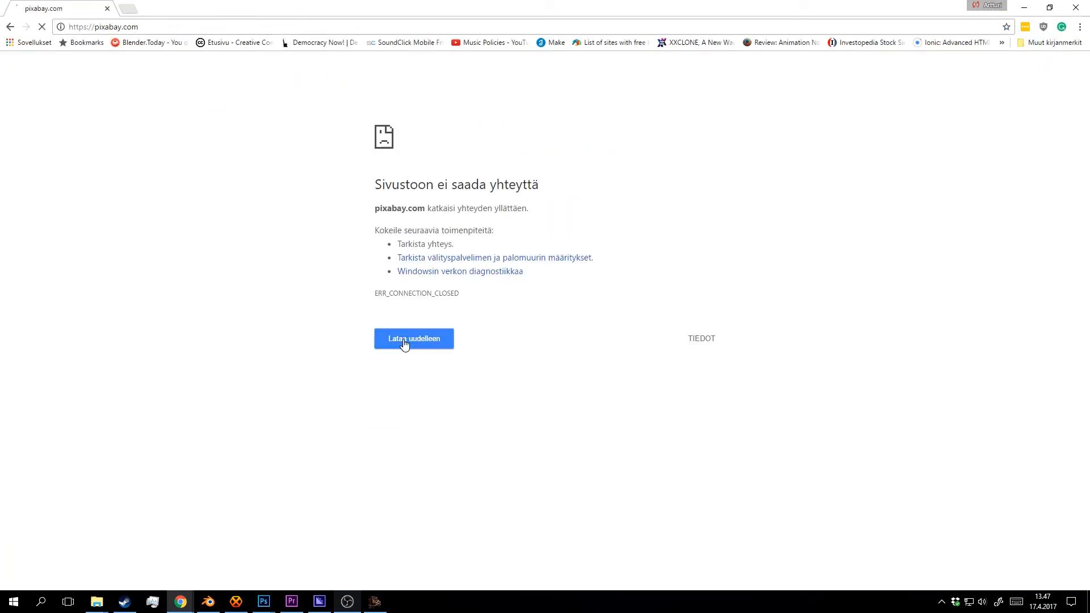
pyautogui.click(428, 342)
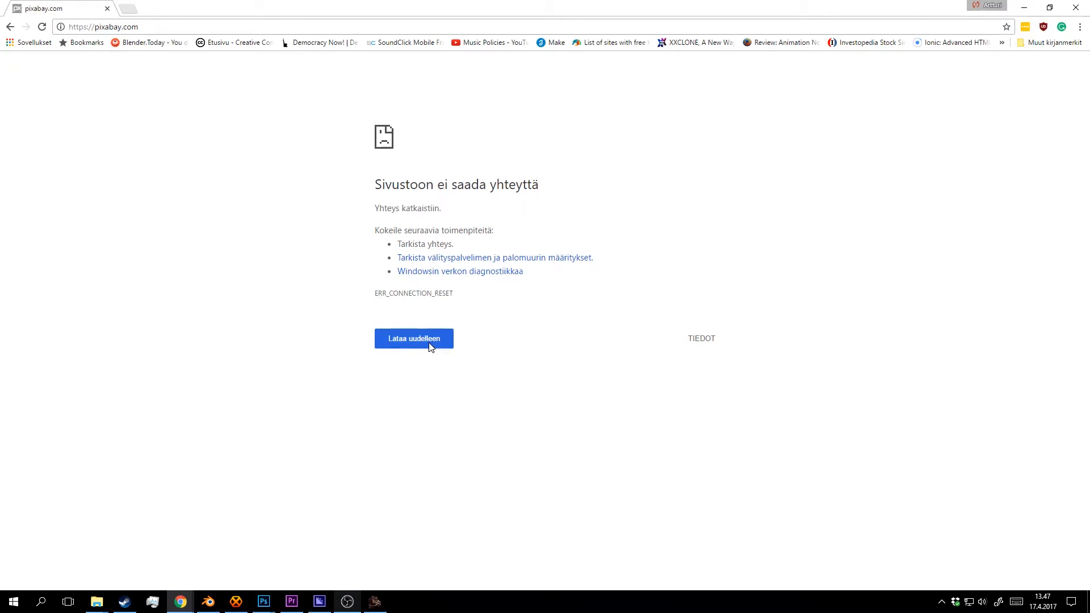
pyautogui.click(158, 27)
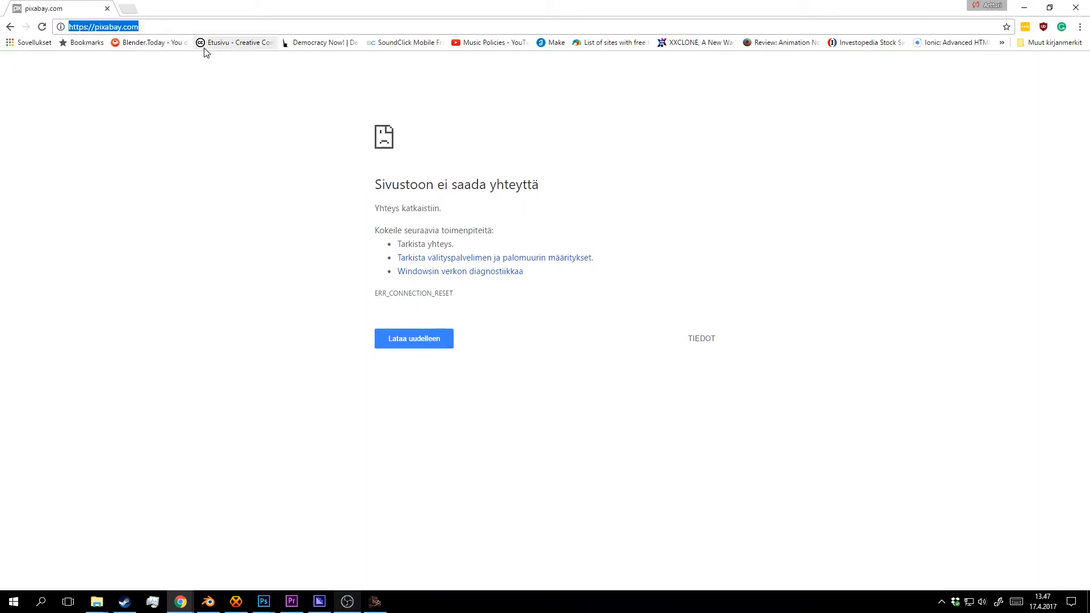
pyautogui.press('Return')
# Try to load google.com in place of the Pixabay page.
pyautogui.click(170, 30)
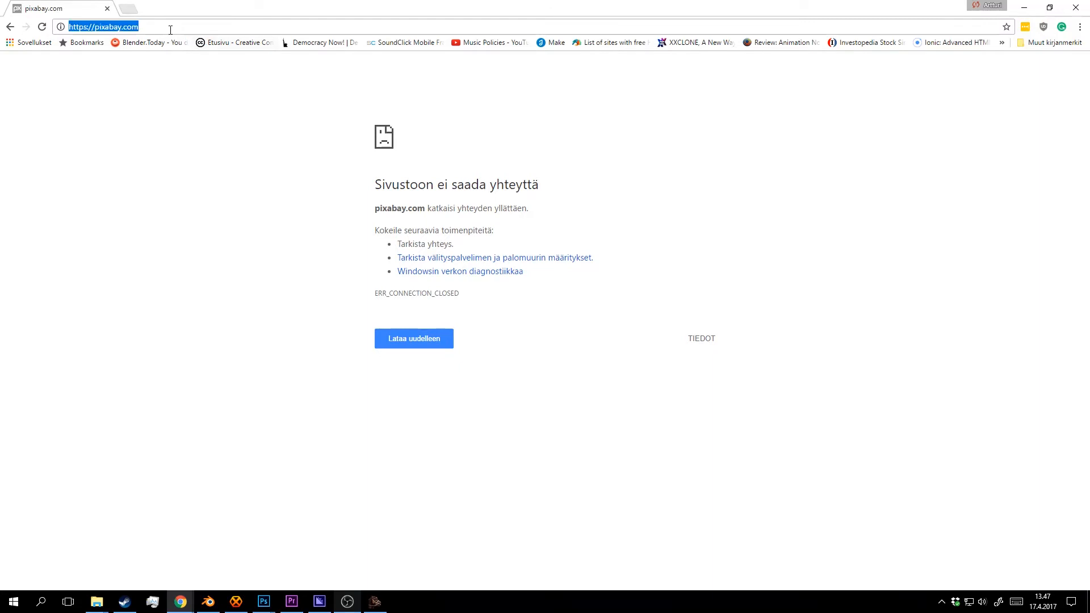
pyautogui.write('go')
pyautogui.press('Return')
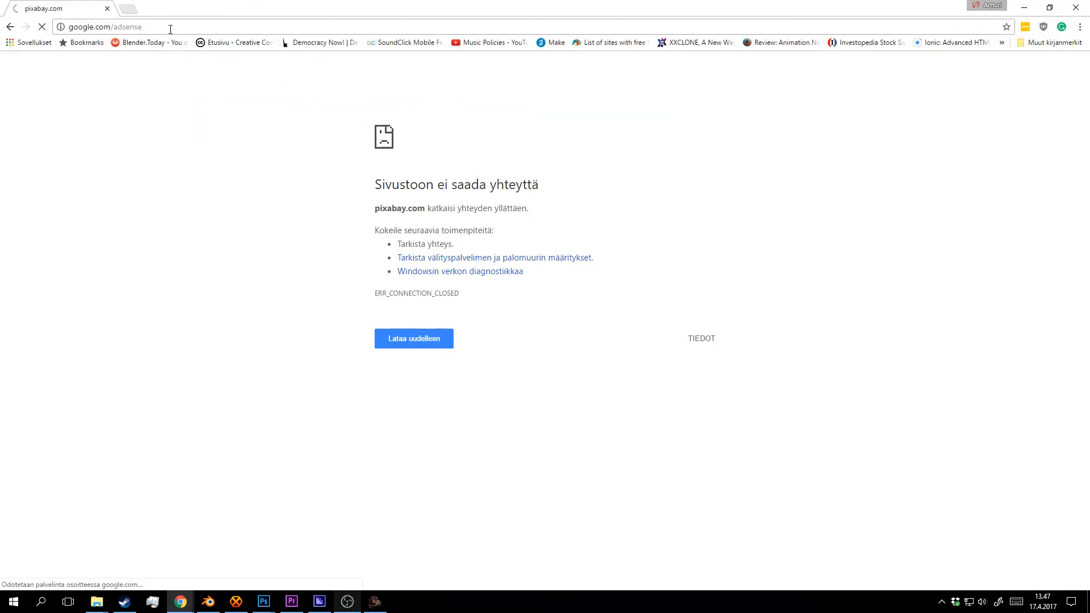
pyautogui.press('BackSpace')
pyautogui.press('BackSpace')
pyautogui.press('Return')
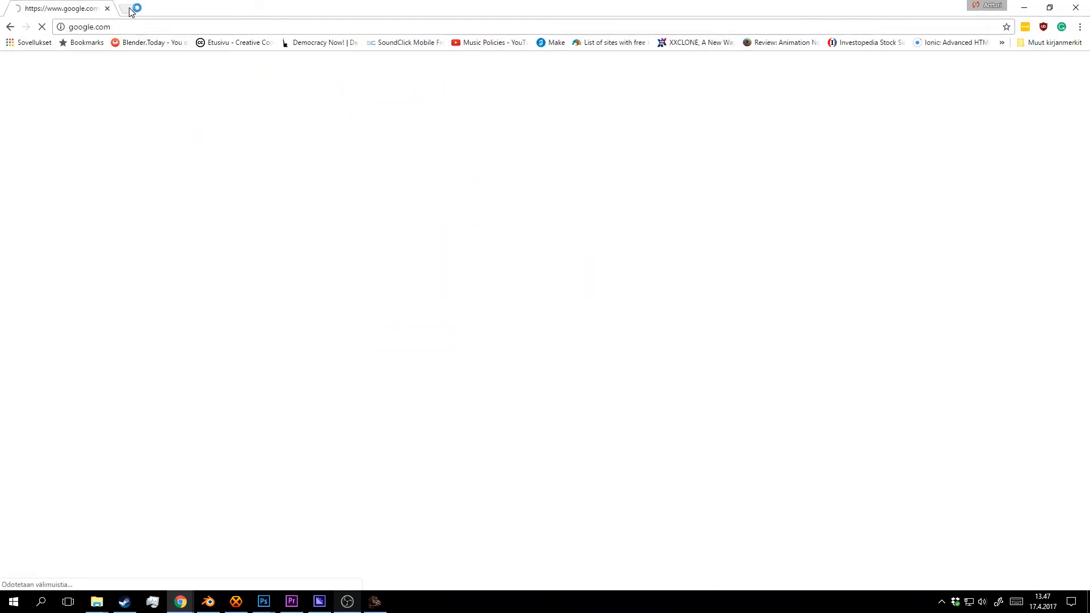
# Replace the current tab with a new one and try to open Google from there.
pyautogui.click(126, 7)
pyautogui.middleClick(83, 4)
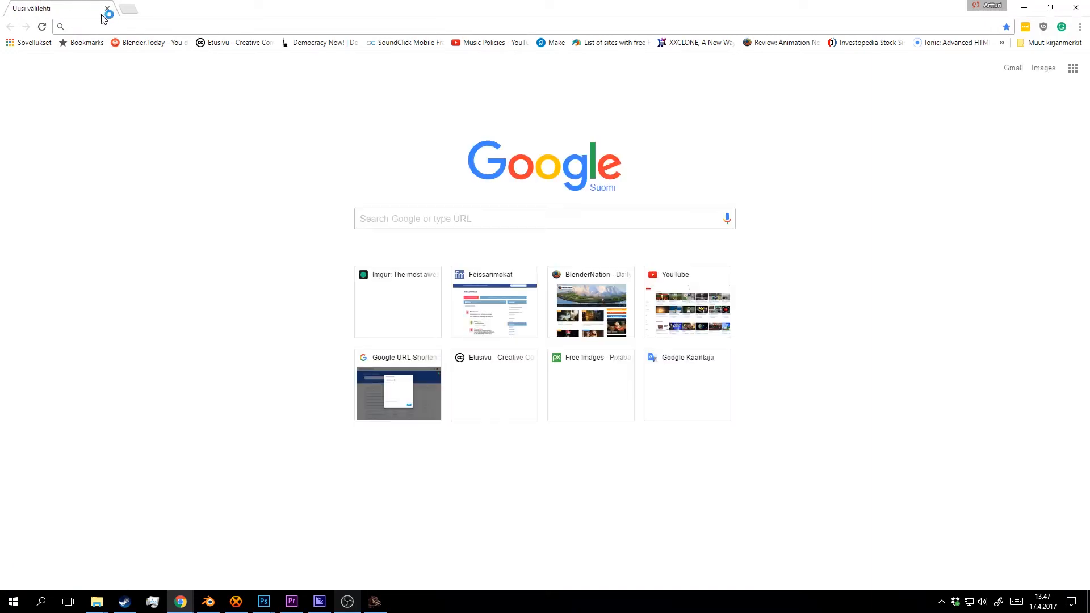
pyautogui.write('goog')
pyautogui.press('Return')
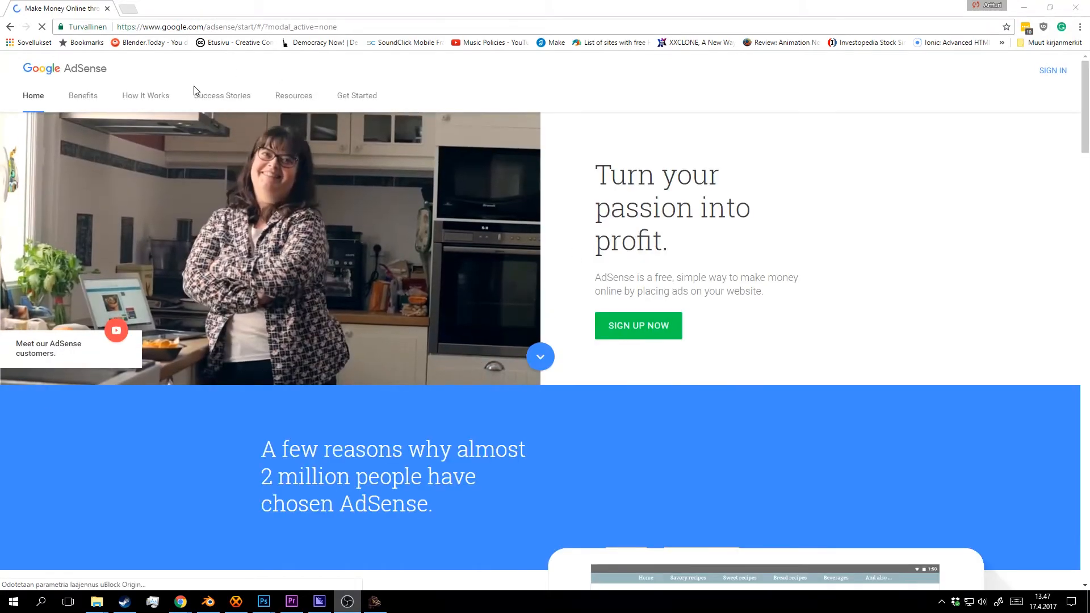
# Strip the AdSense path from the address to open the Google home page.
pyautogui.click(196, 27)
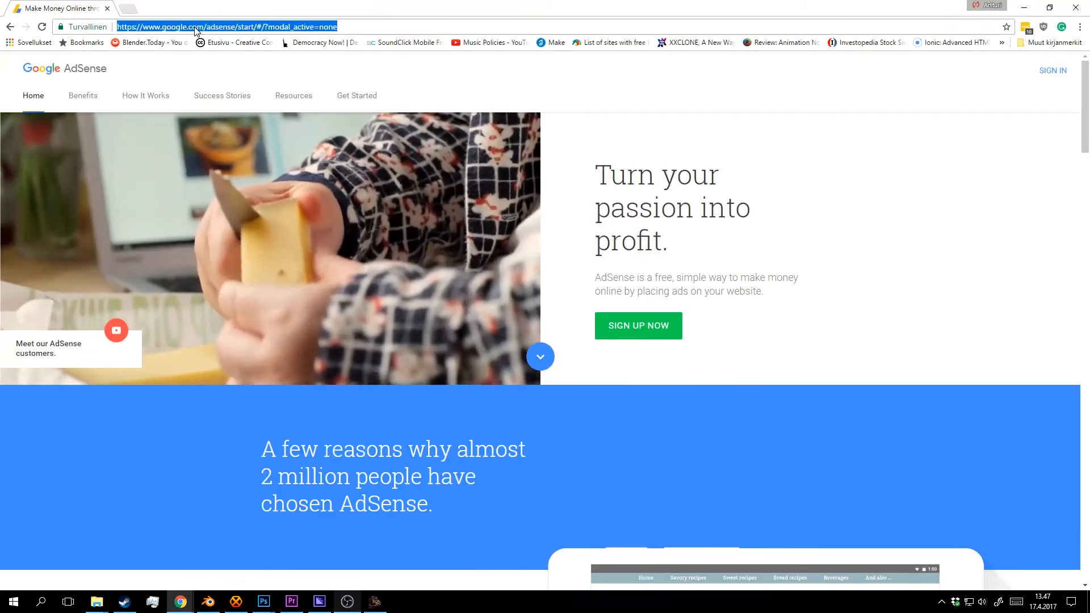
pyautogui.write('google.com/adsense')
pyautogui.press('Return')
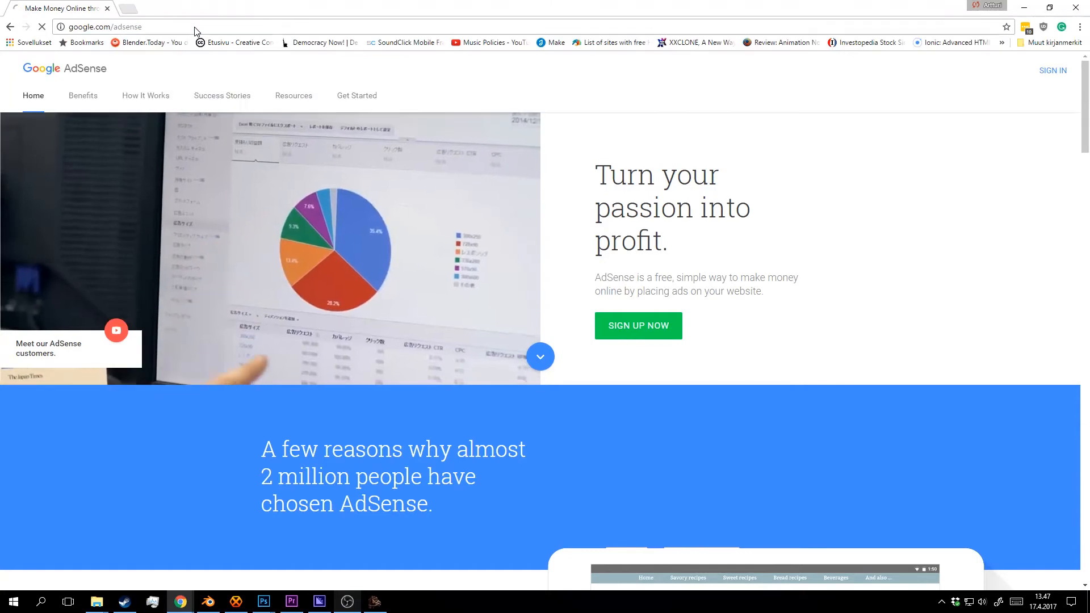
pyautogui.click(255, 28)
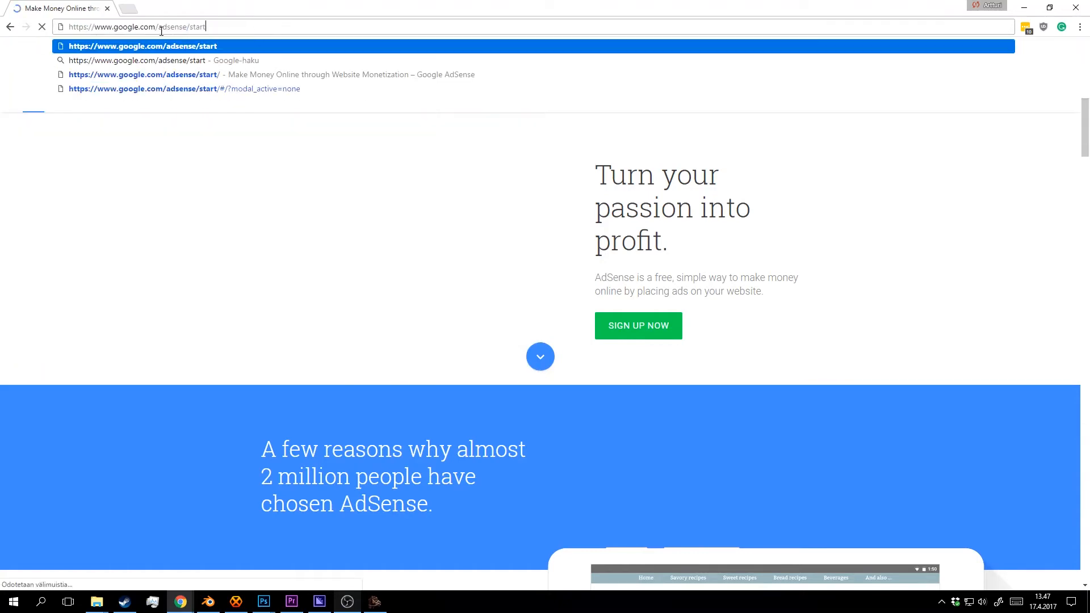
pyautogui.moveTo(159, 29); pyautogui.dragTo(293, 29)
pyautogui.press('BackSpace')
pyautogui.press('Return')
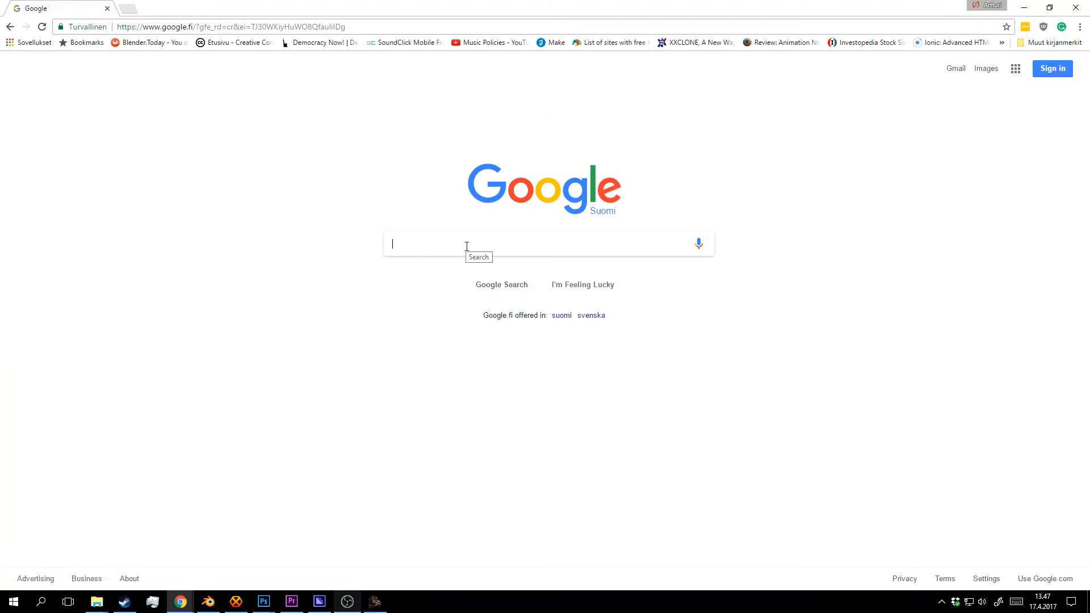
# Search Google for "pixabay" and try to open the Pixabay site from the results.
pyautogui.write('pixa')
pyautogui.press('Return')
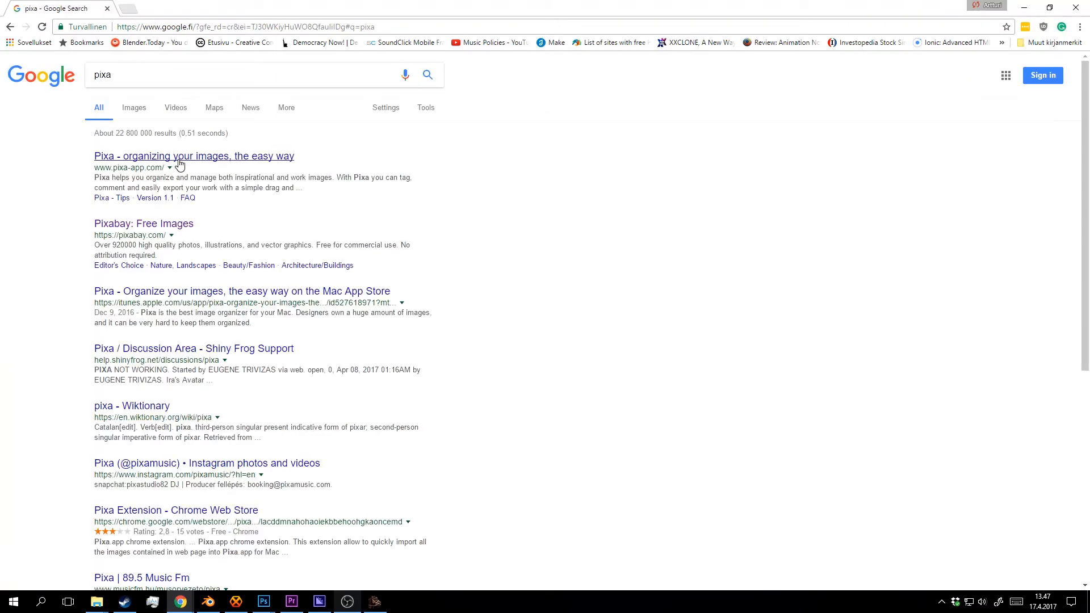
pyautogui.click(129, 76)
pyautogui.write('bay')
pyautogui.press('Return')
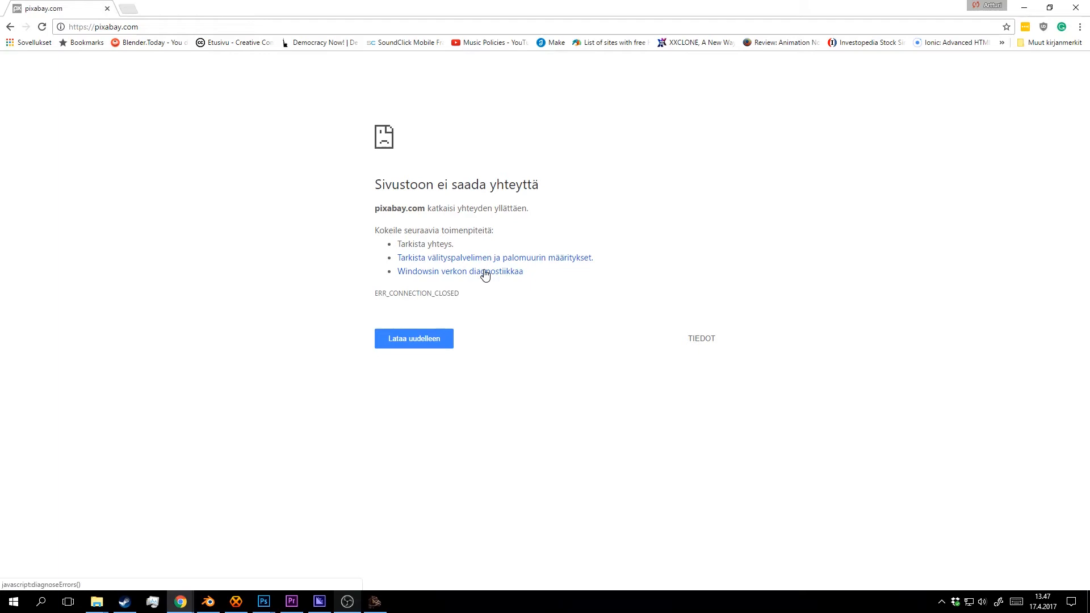
# Search Google for "eye" and show the image results.
pyautogui.click(162, 31)
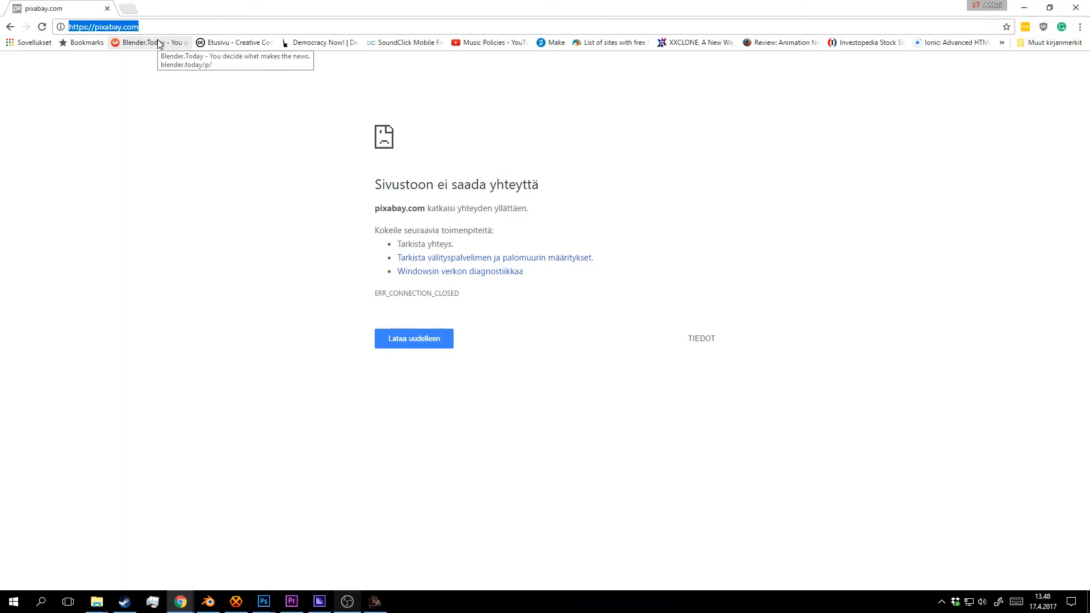
pyautogui.write('e')
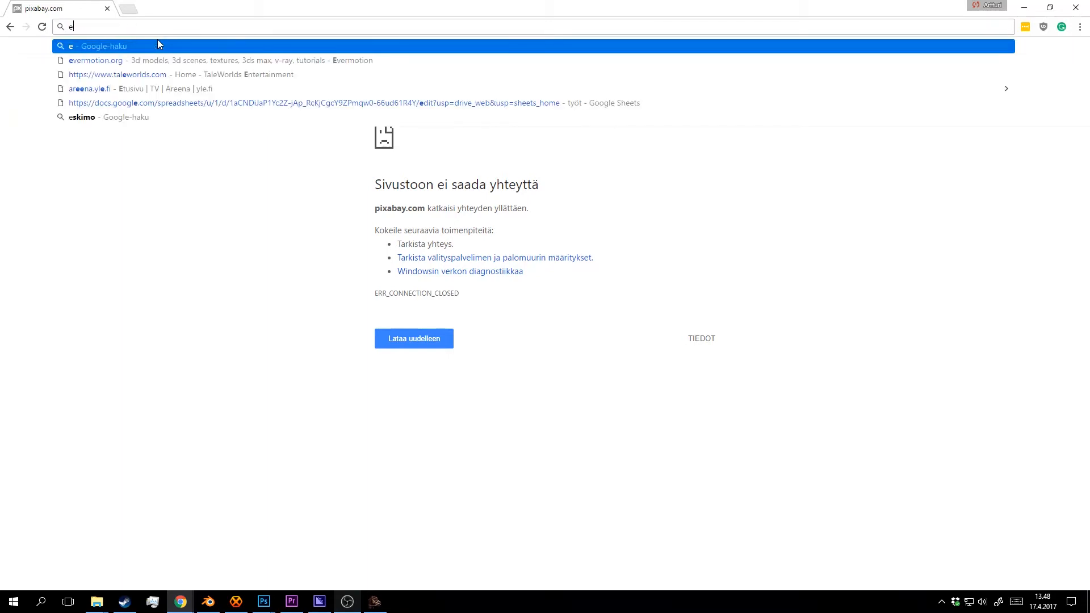
pyautogui.write('ye')
pyautogui.press('Return')
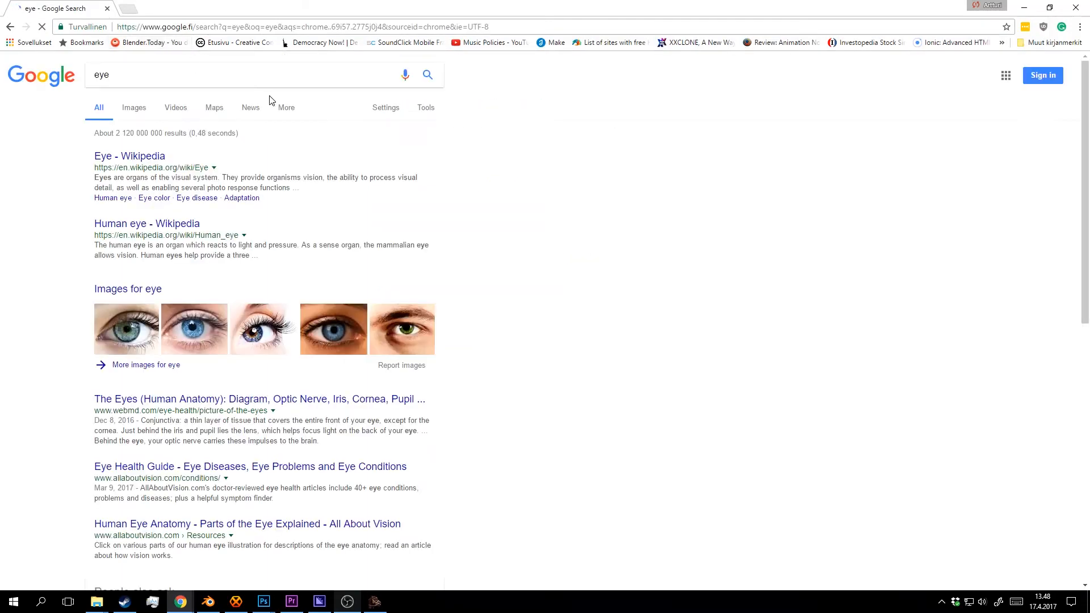
pyautogui.click(136, 107)
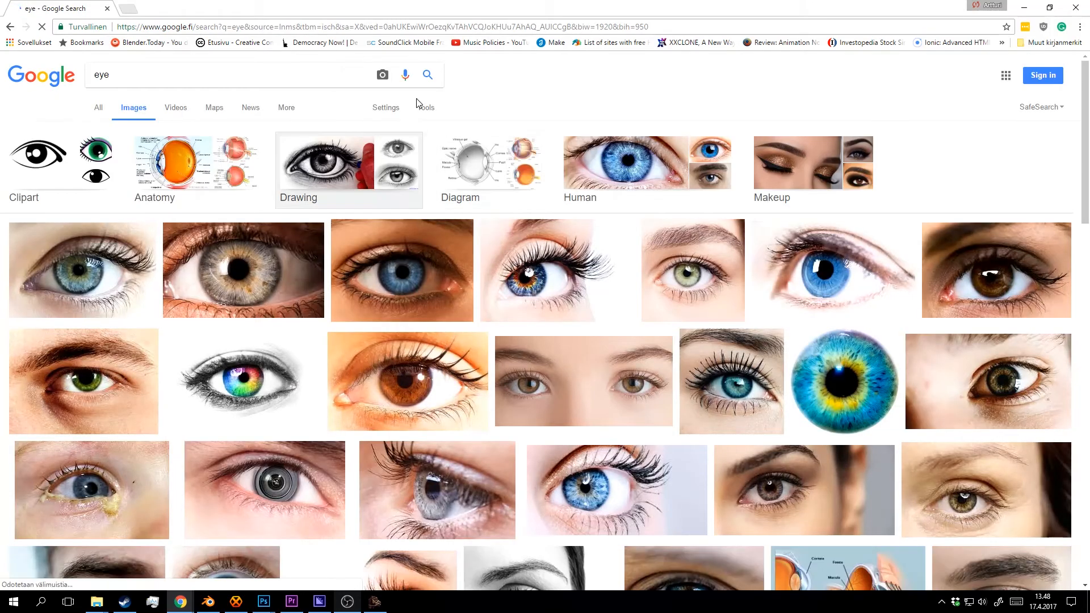
# Filter the eye image results to those labeled for reuse with modification.
pyautogui.click(426, 109)
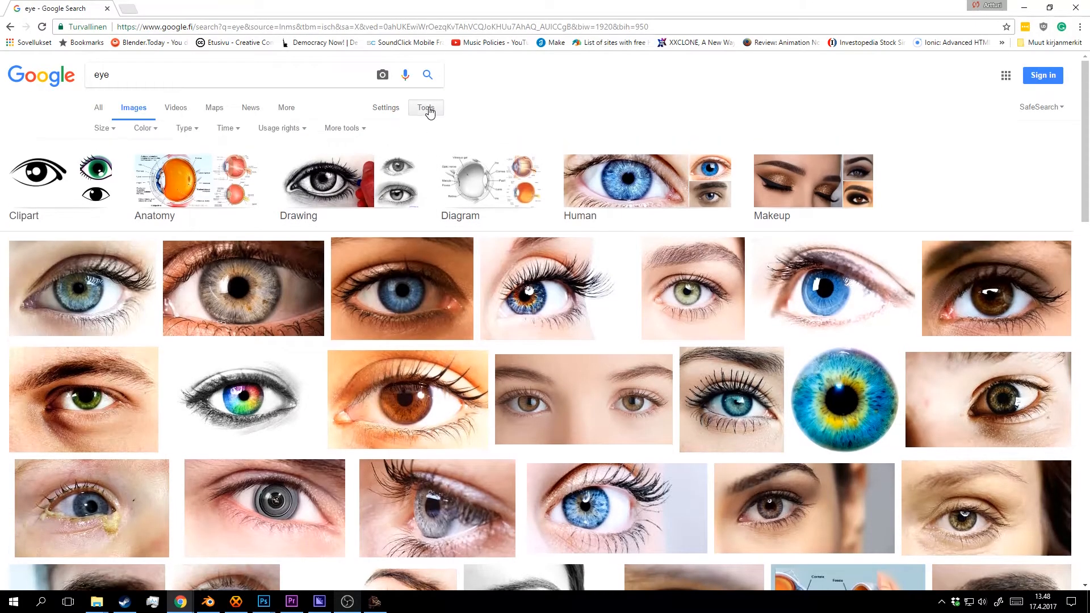
pyautogui.click(300, 127)
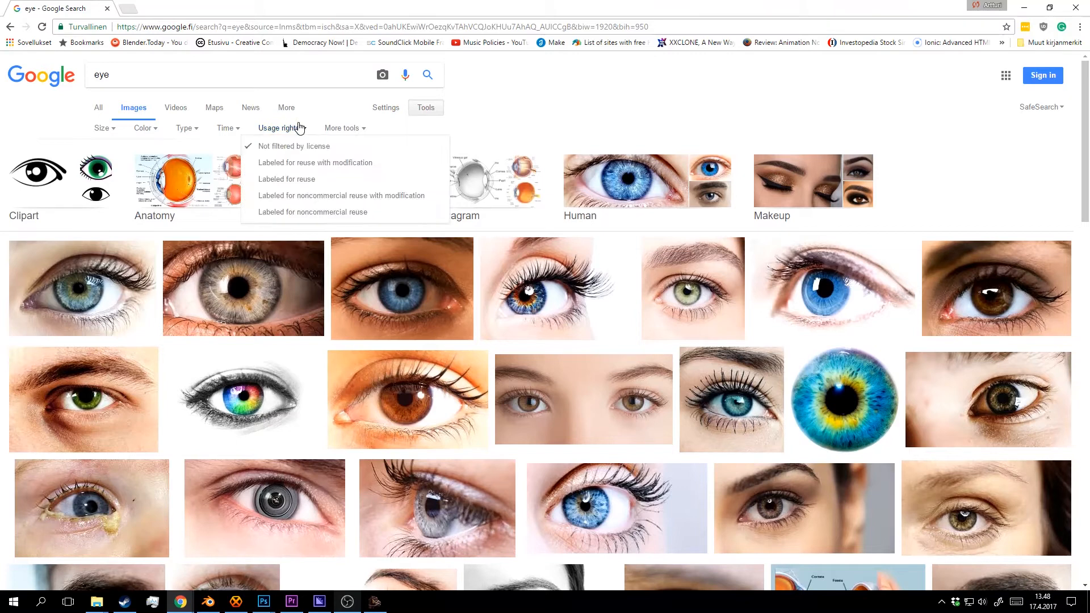
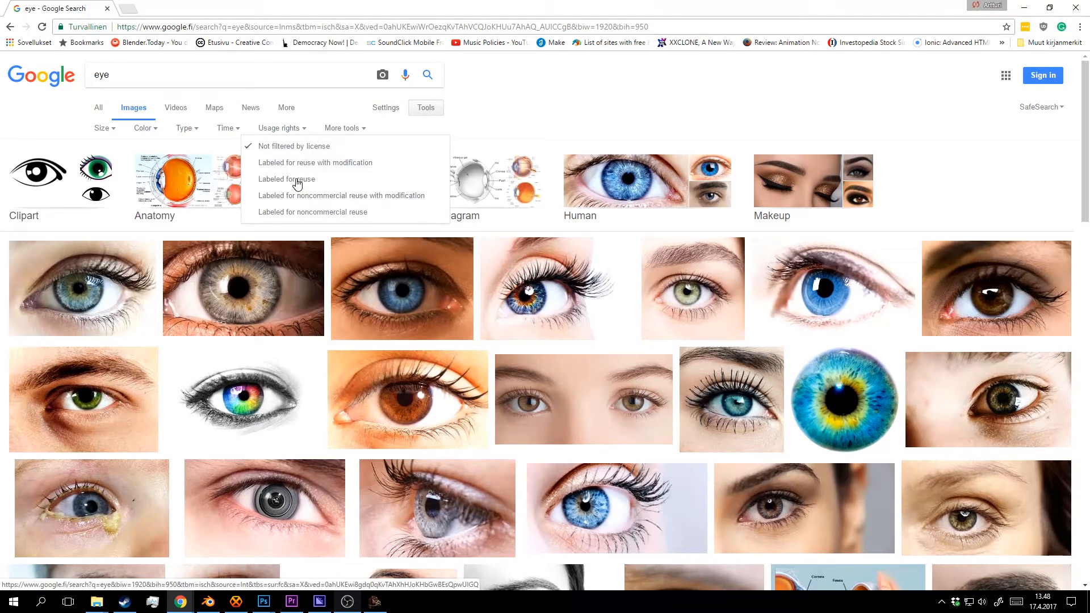
pyautogui.click(337, 164)
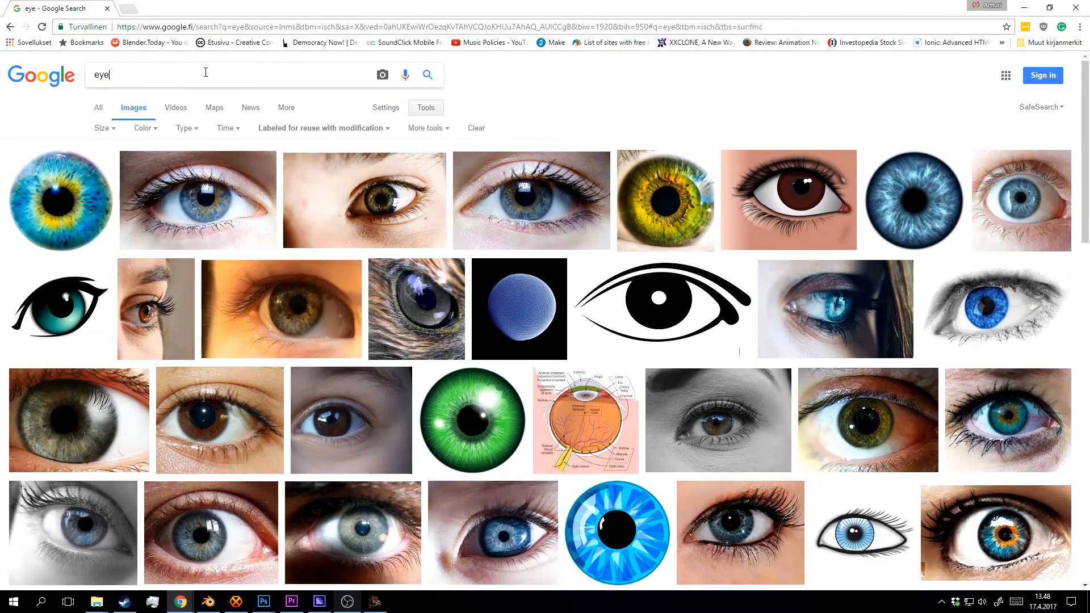
# Refine the image search to "eye drawing".
pyautogui.click(204, 71)
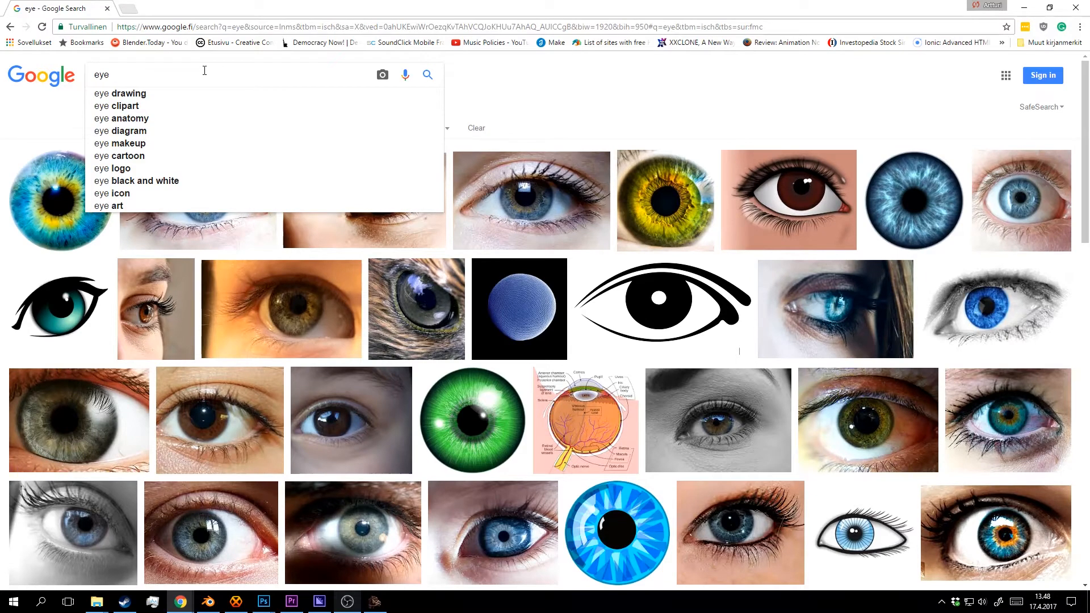
pyautogui.write('drawingh')
pyautogui.press('Return')
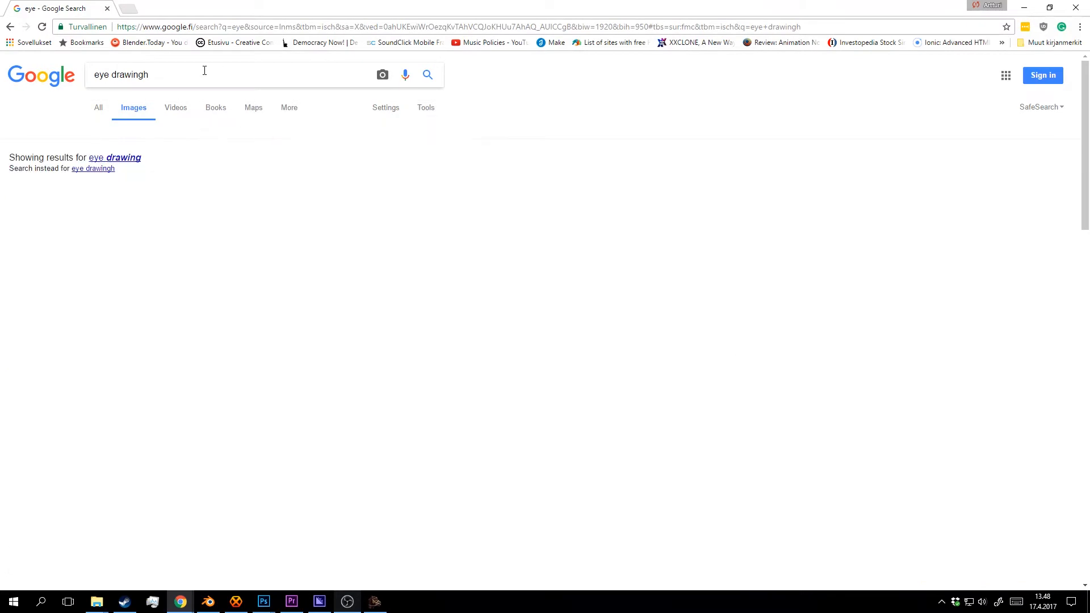
pyautogui.press('BackSpace')
pyautogui.press('Return')
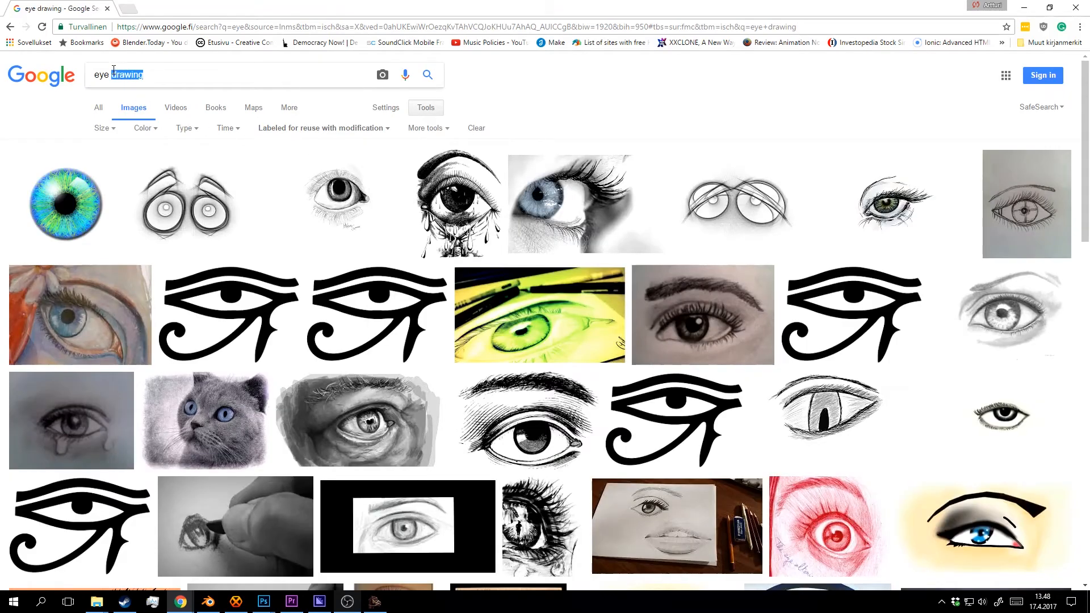
# Change the image search to "eye toon" and browse the results for a suitable cartoon eye.
pyautogui.write('toon')
pyautogui.press('Return')
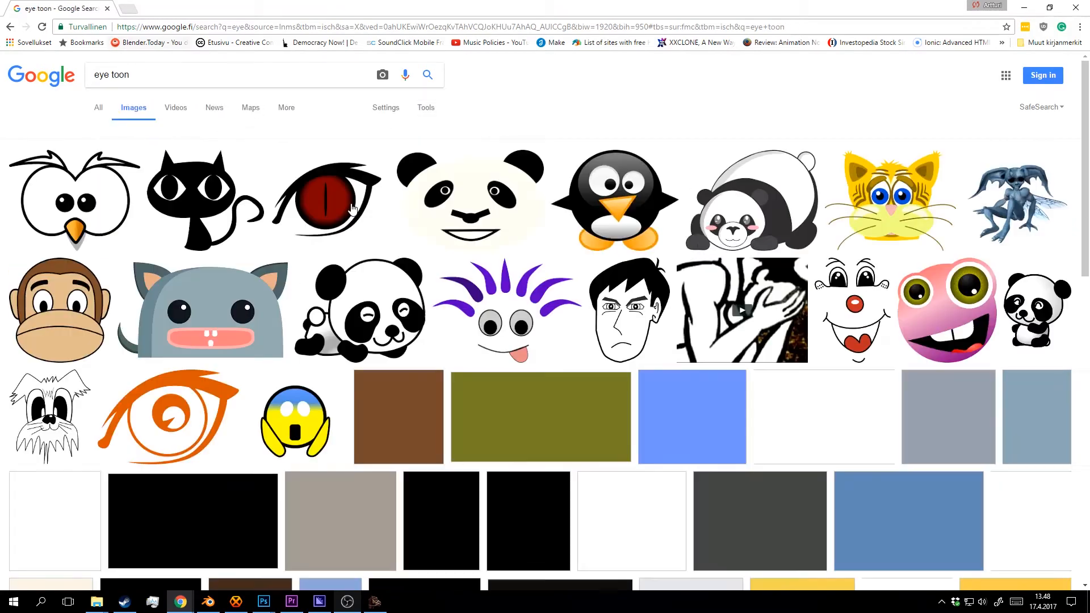
pyautogui.scroll(-4, 469, 239)
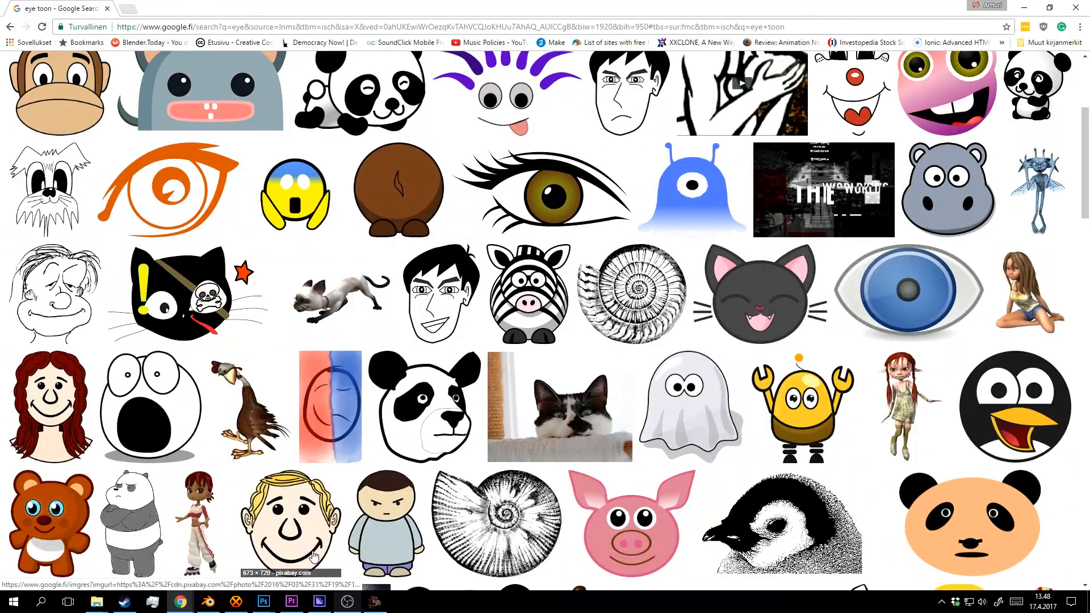
# Switch to Photoshop and close the open 1.psd gumball machine document.
pyautogui.moveTo(263, 602)
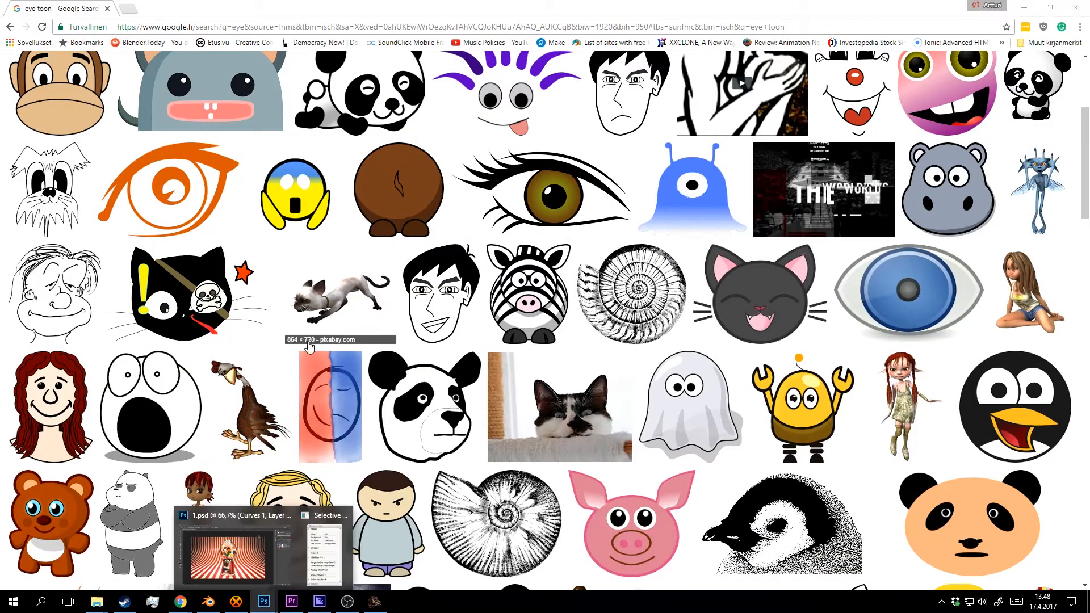
pyautogui.click(254, 553)
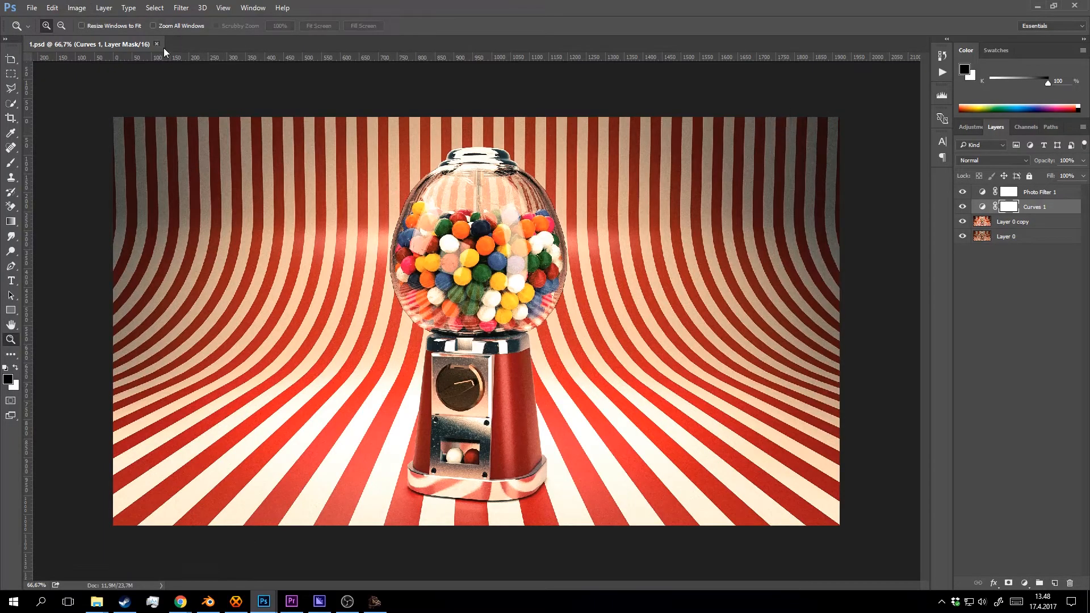
pyautogui.click(157, 44)
# Create a new blank document and crop its canvas to a square.
pyautogui.click(32, 7)
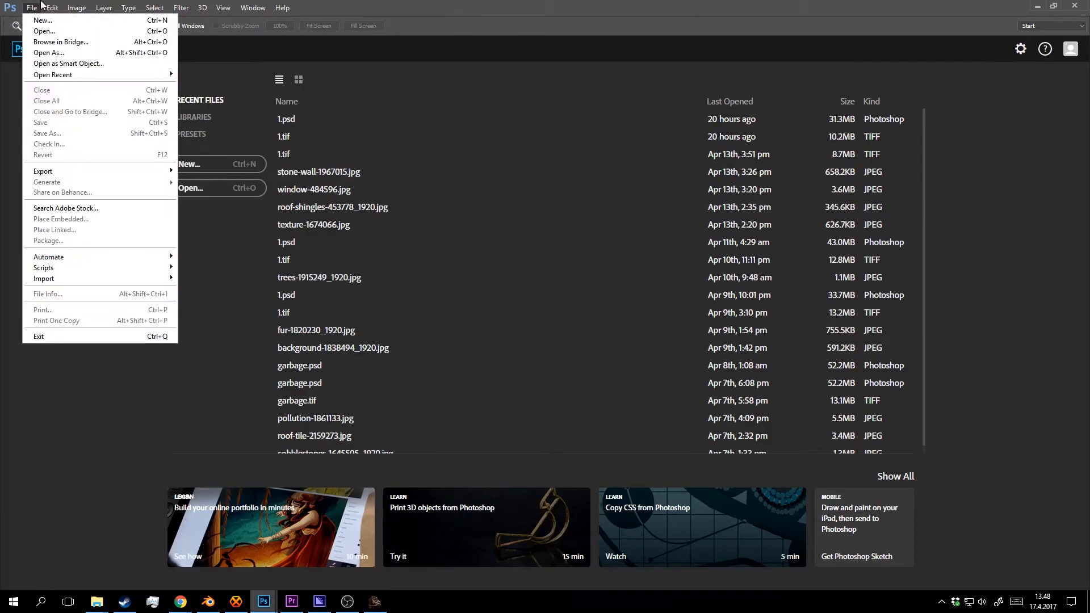
pyautogui.click(34, 17)
pyautogui.click(664, 150)
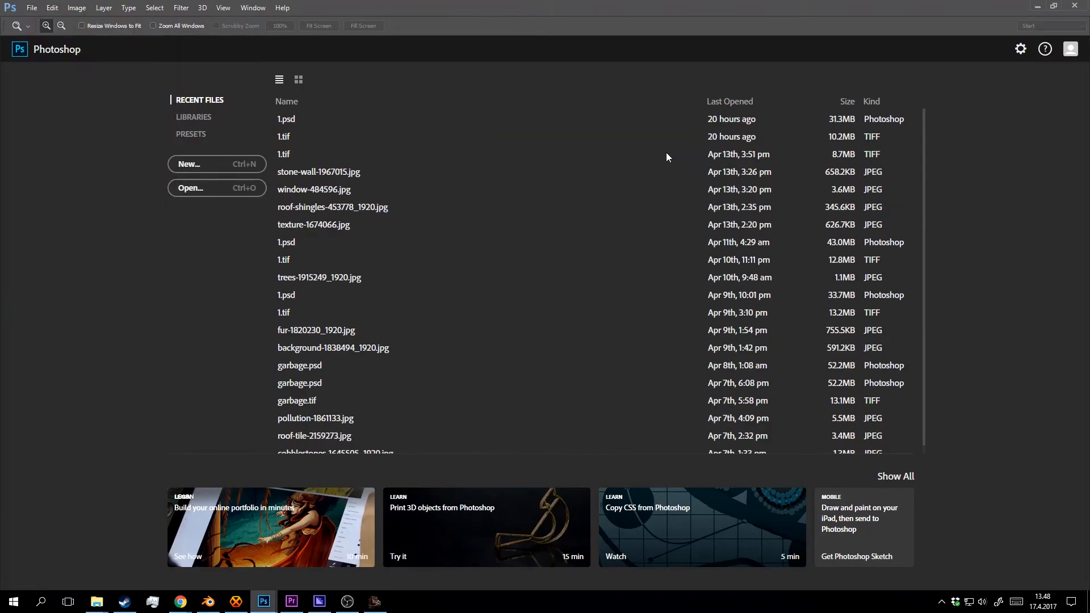
pyautogui.press('c')
pyautogui.keyDown('shift'); pyautogui.moveTo(571, 189); pyautogui.dragTo(349, 415); pyautogui.keyUp('shift')
pyautogui.press('Return')
# Draw a white circle about 527 px across on the canvas with the Ellipse tool.
pyautogui.press('z')
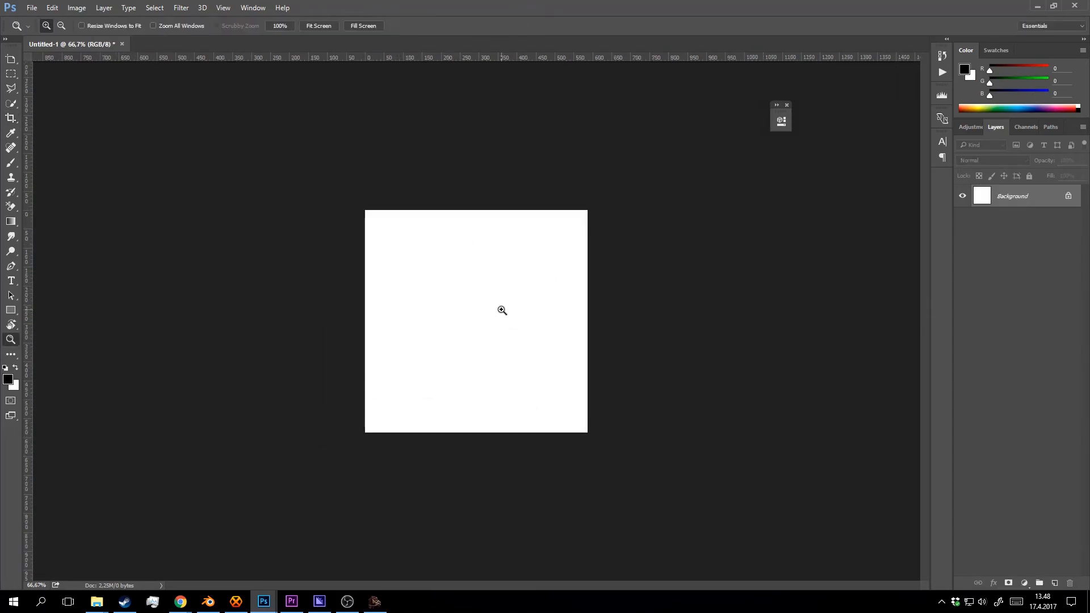
pyautogui.click(467, 313)
pyautogui.click(11, 312)
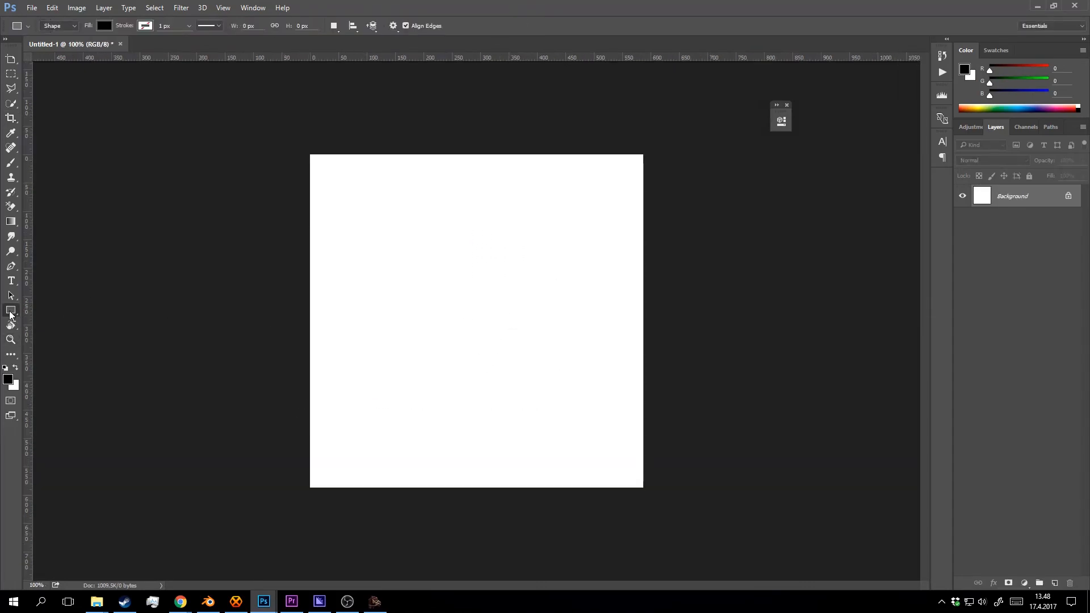
pyautogui.rightClick(10, 312)
pyautogui.click(57, 333)
pyautogui.press('x')
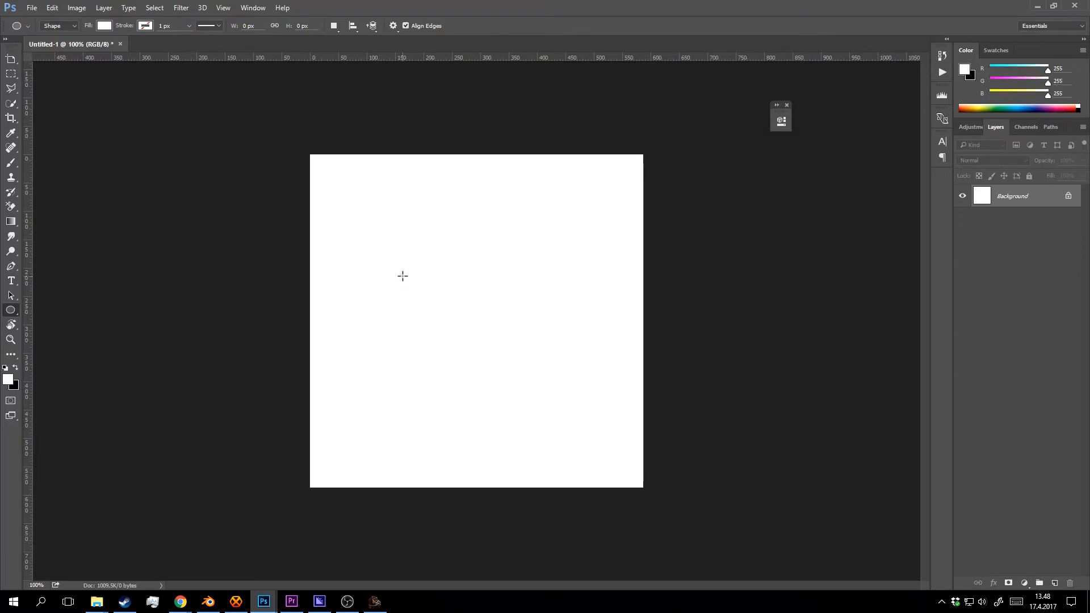
pyautogui.keyDown('shift'); pyautogui.moveTo(384, 233); pyautogui.dragTo(723, 463); pyautogui.keyUp('shift')
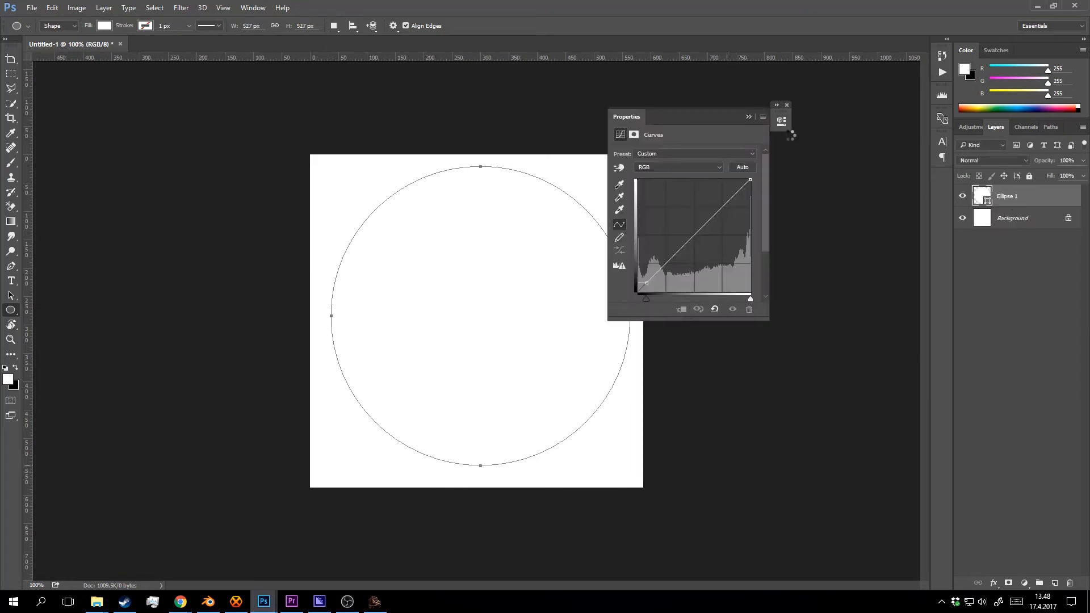
# Convert the locked Background to a regular layer and delete it so only the circle remains.
pyautogui.doubleClick(1016, 218)
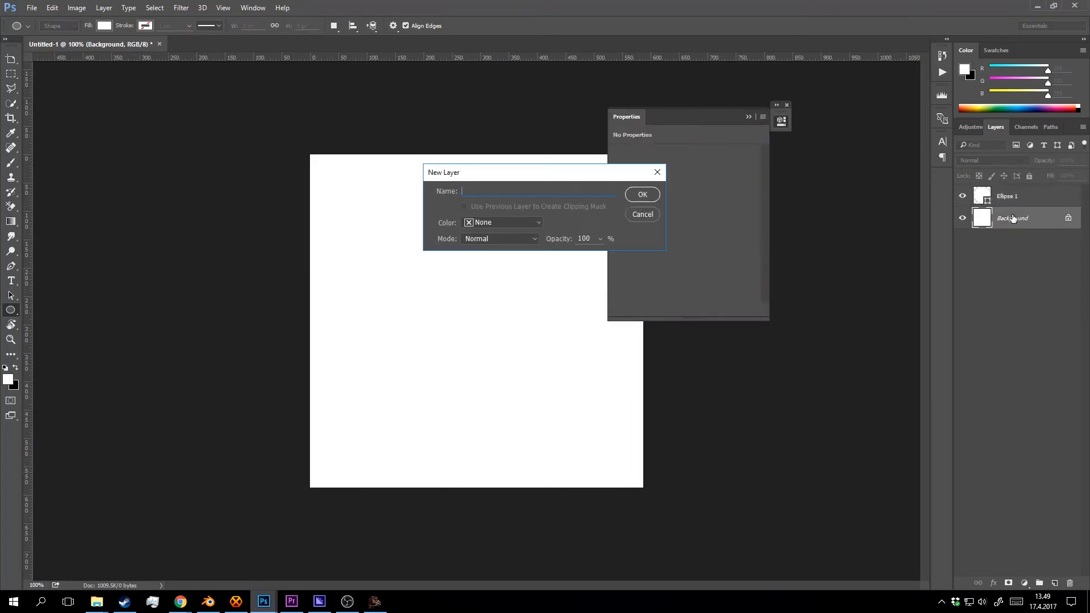
pyautogui.press('Return')
pyautogui.click(1015, 203)
pyautogui.click(1024, 219)
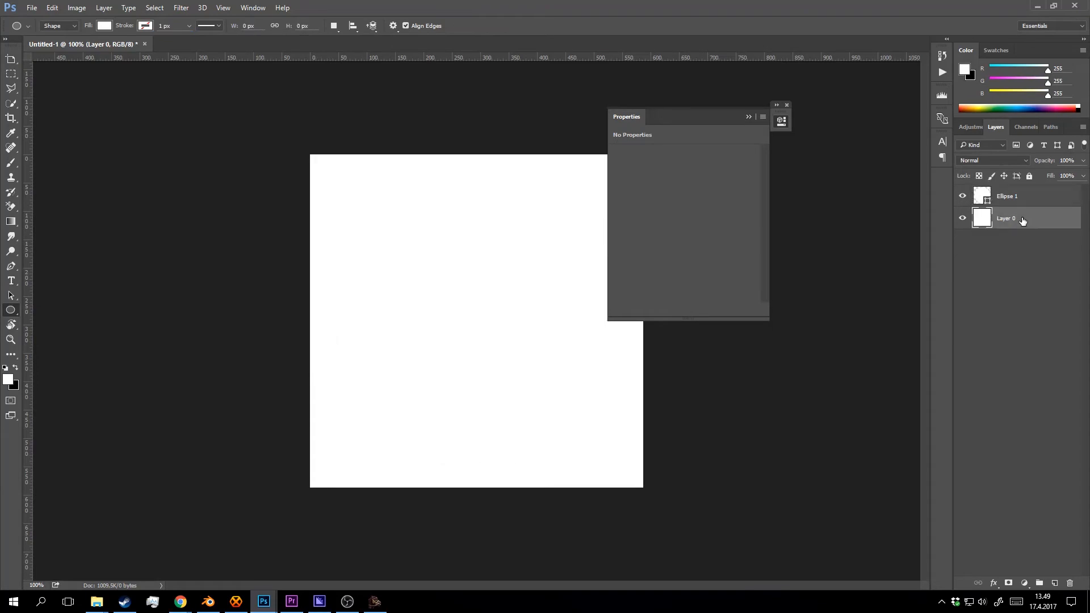
pyautogui.press('Delete')
# Add a dark inside stroke about 28 px wide to the circle through its layer style.
pyautogui.rightClick(1005, 191)
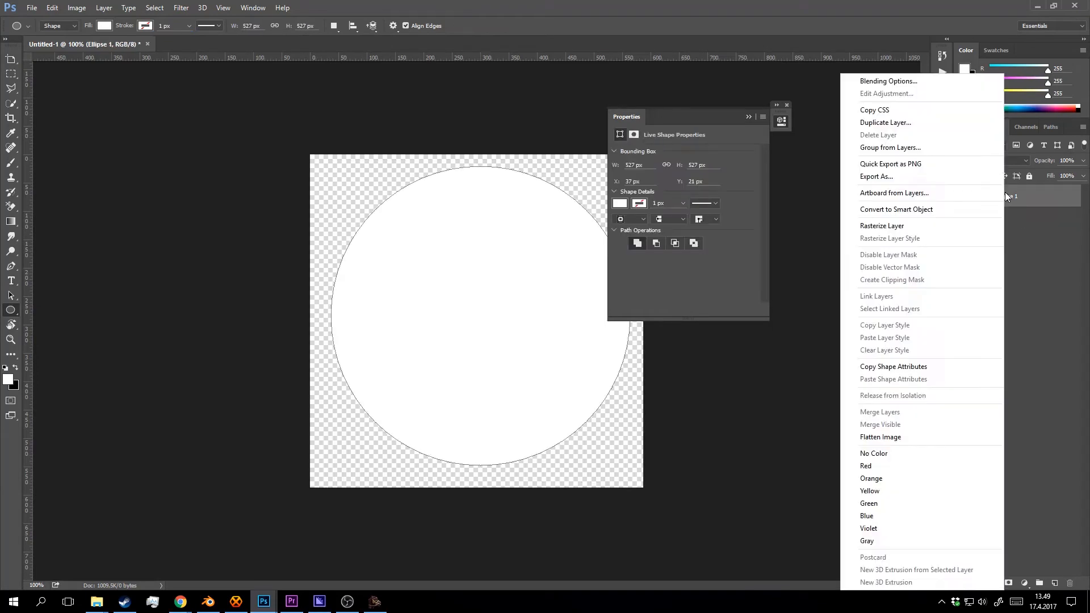
pyautogui.click(911, 83)
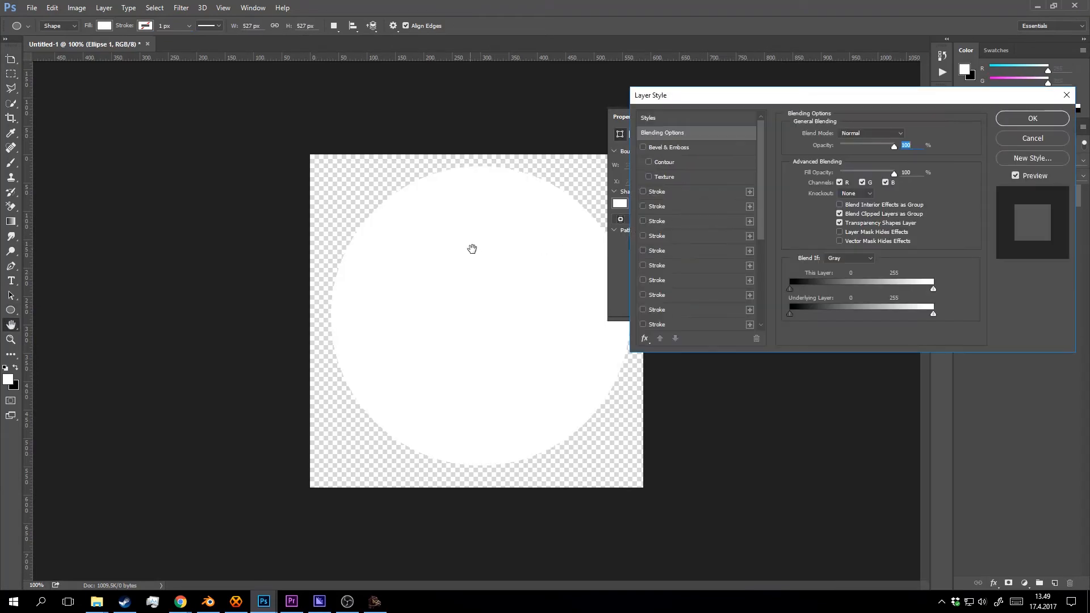
pyautogui.click(663, 207)
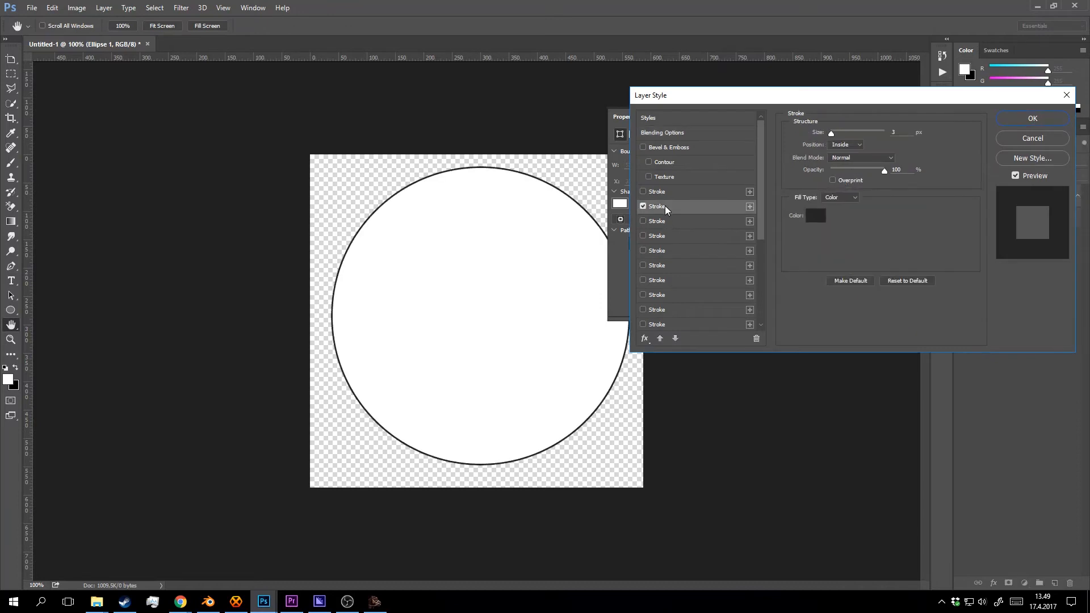
pyautogui.moveTo(845, 132); pyautogui.dragTo(840, 132)
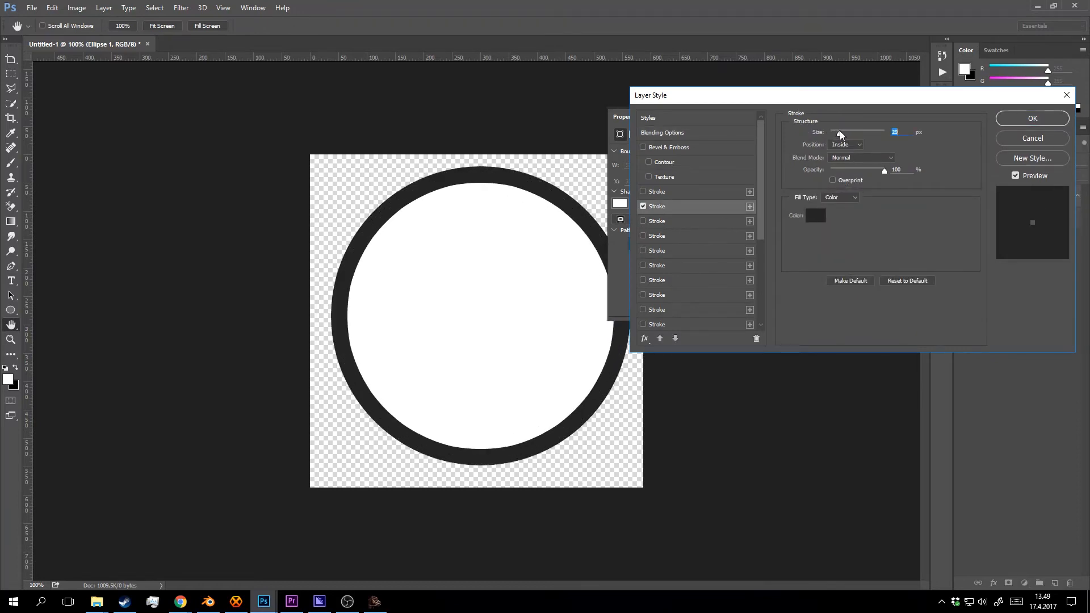
pyautogui.click(1033, 117)
# Duplicate the circle layer and scale the copy down proportionally about its center to form a small inner circle.
pyautogui.press('v')
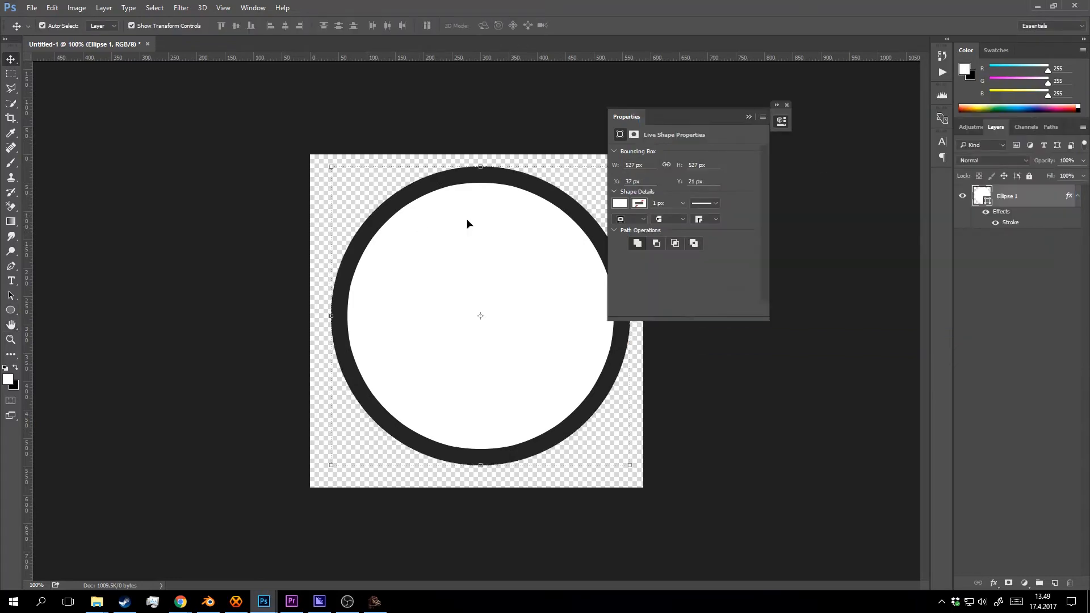
pyautogui.hotkey('alt', 'Up')
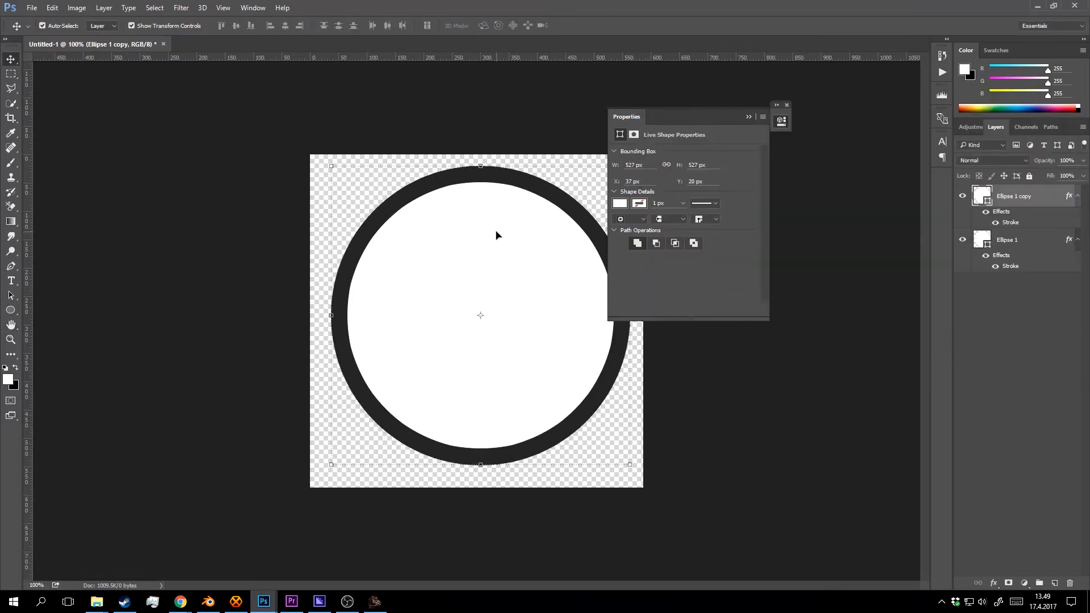
pyautogui.click(750, 116)
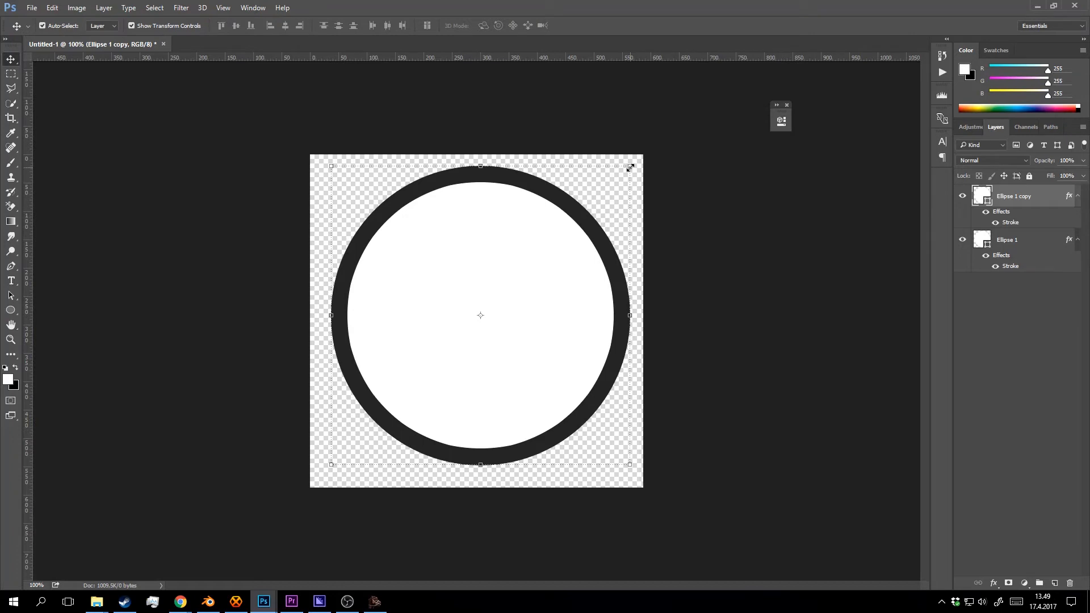
pyautogui.click(631, 167)
pyautogui.keyDown('alt'); pyautogui.keyDown('shift'); pyautogui.moveTo(550, 255); pyautogui.dragTo(473, 273); pyautogui.keyUp('shift'); pyautogui.keyUp('alt')
pyautogui.click(493, 25)
# Enlarge the inner circle proportionally about its center to about 144%.
pyautogui.keyDown('ctrl'); pyautogui.click(530, 353); pyautogui.keyUp('ctrl')
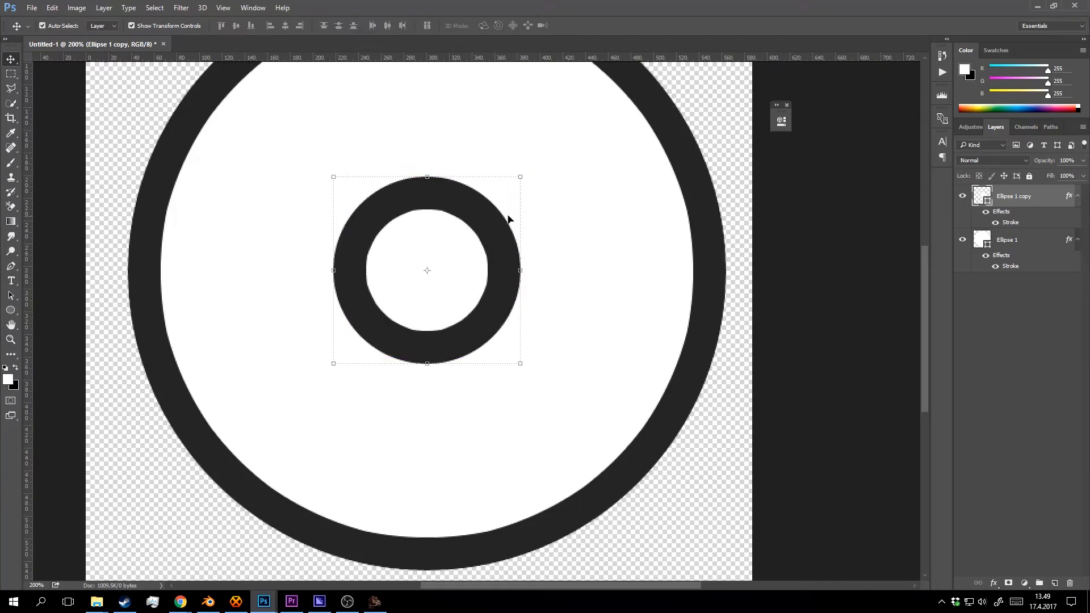
pyautogui.keyDown('alt'); pyautogui.keyDown('shift'); pyautogui.moveTo(520, 176); pyautogui.dragTo(562, 136); pyautogui.keyUp('shift'); pyautogui.keyUp('alt')
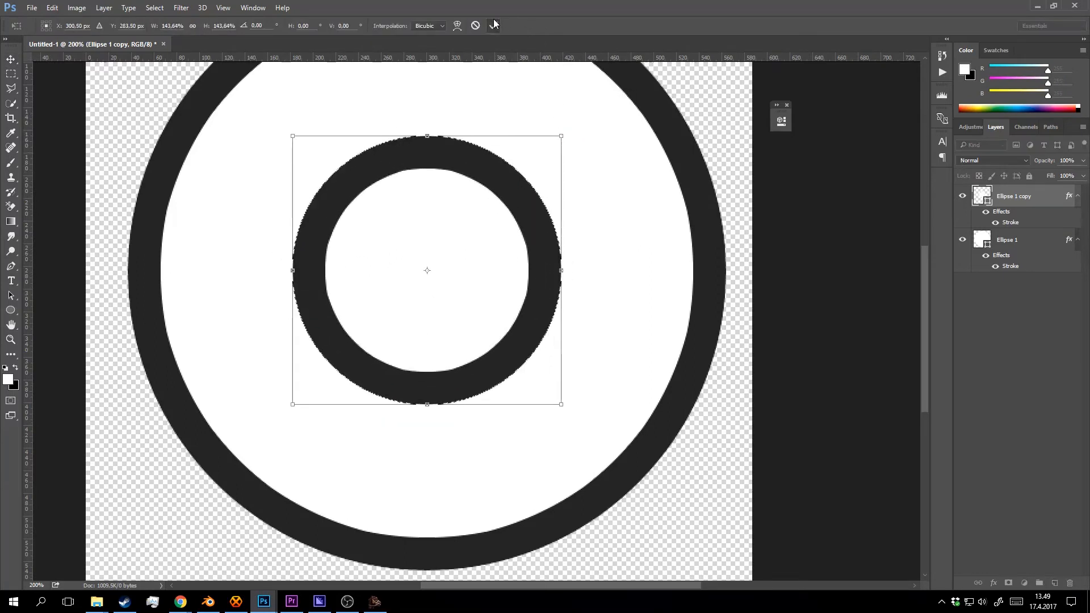
pyautogui.click(493, 25)
# Change the inner circle's fill color to dark green and hide its stroke effect.
pyautogui.doubleClick(983, 196)
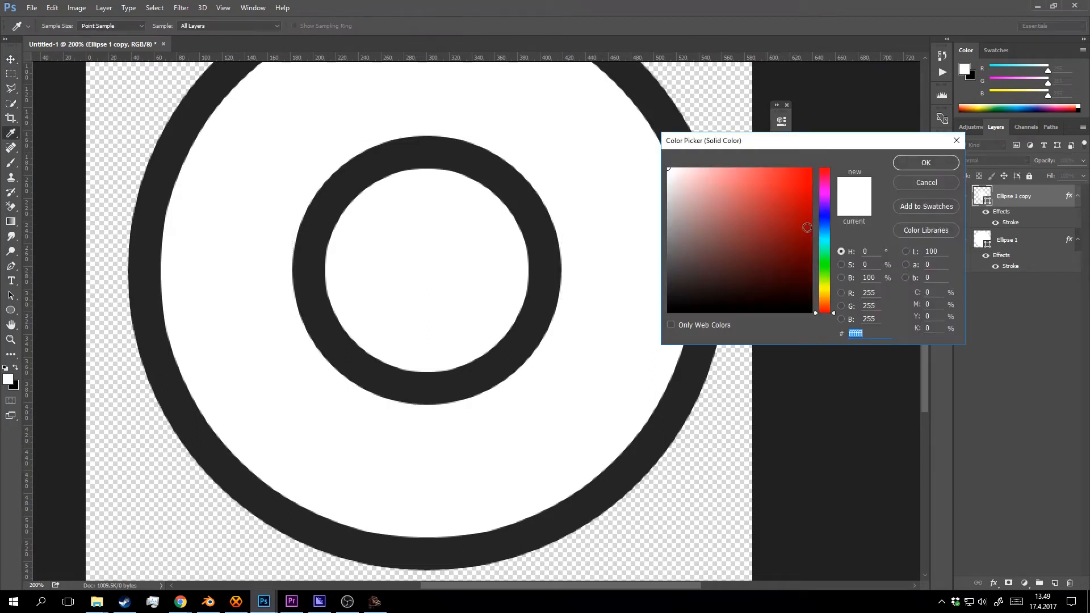
pyautogui.click(826, 257)
pyautogui.click(789, 227)
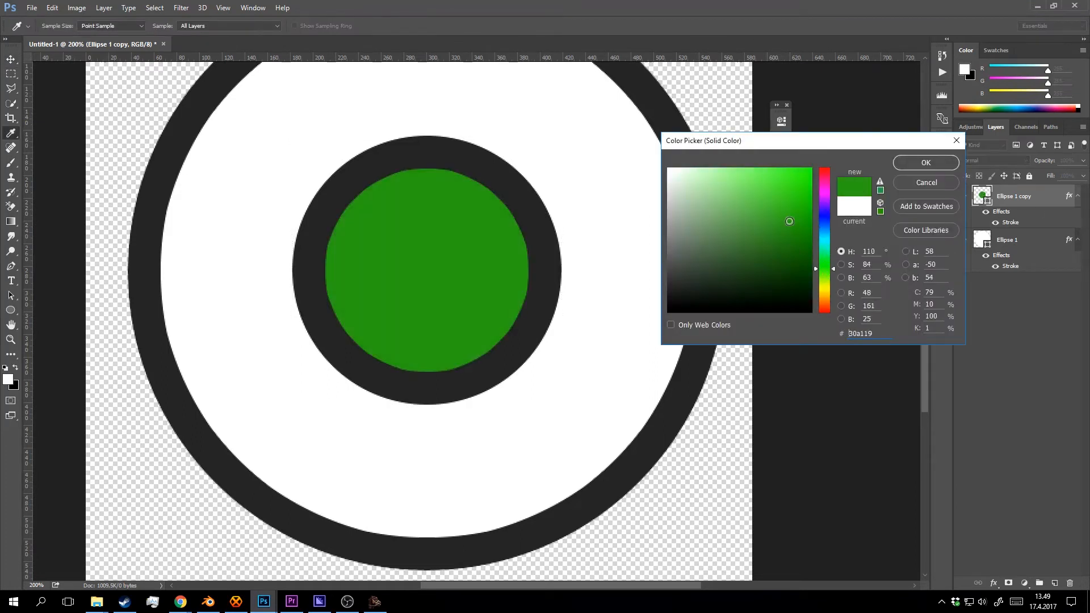
pyautogui.click(789, 231)
pyautogui.moveTo(827, 269); pyautogui.dragTo(826, 273)
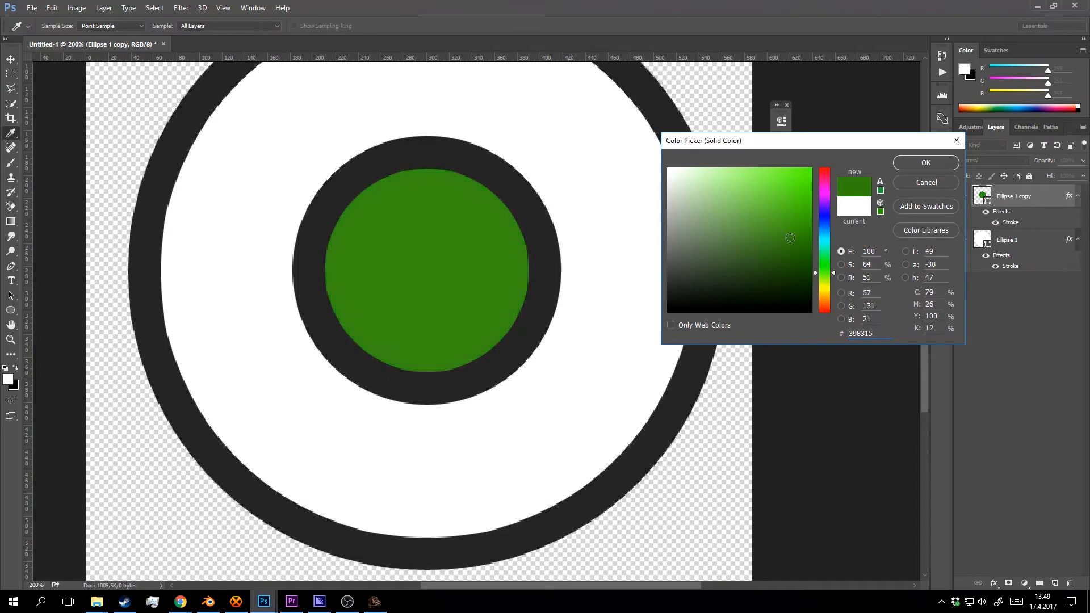
pyautogui.click(926, 163)
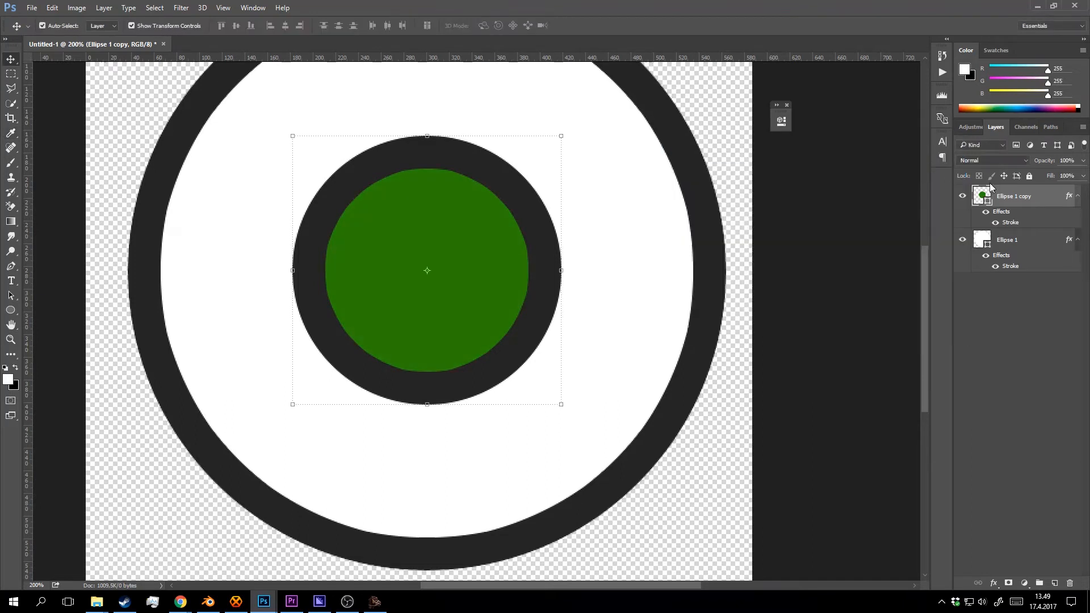
pyautogui.click(997, 223)
# Duplicate the green inner circle's layer.
pyautogui.press('z')
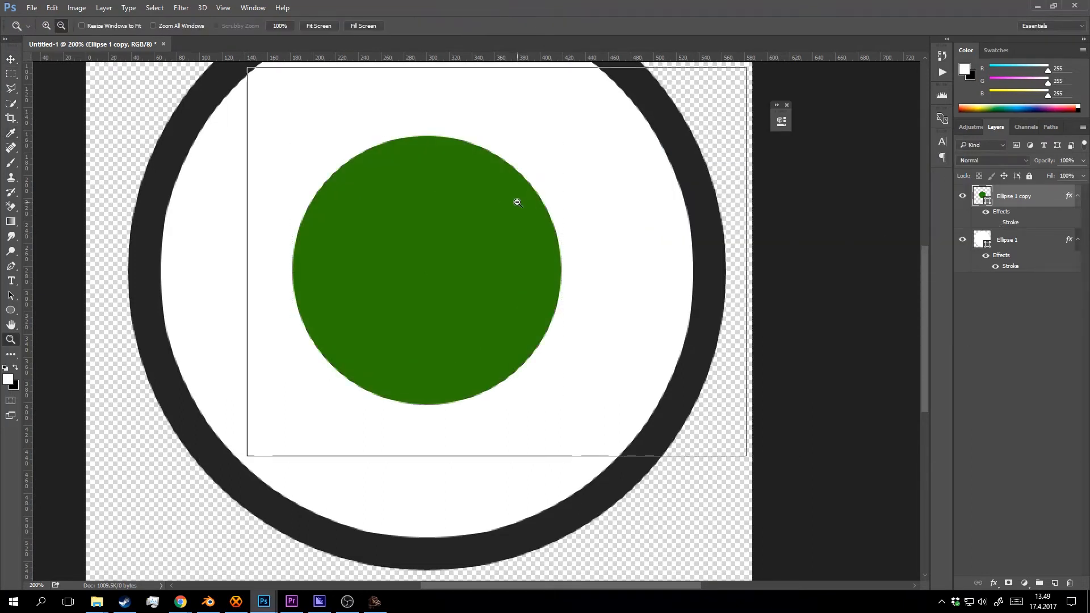
pyautogui.keyDown('alt'); pyautogui.click(515, 202); pyautogui.keyUp('alt')
pyautogui.click(514, 224)
pyautogui.press('v')
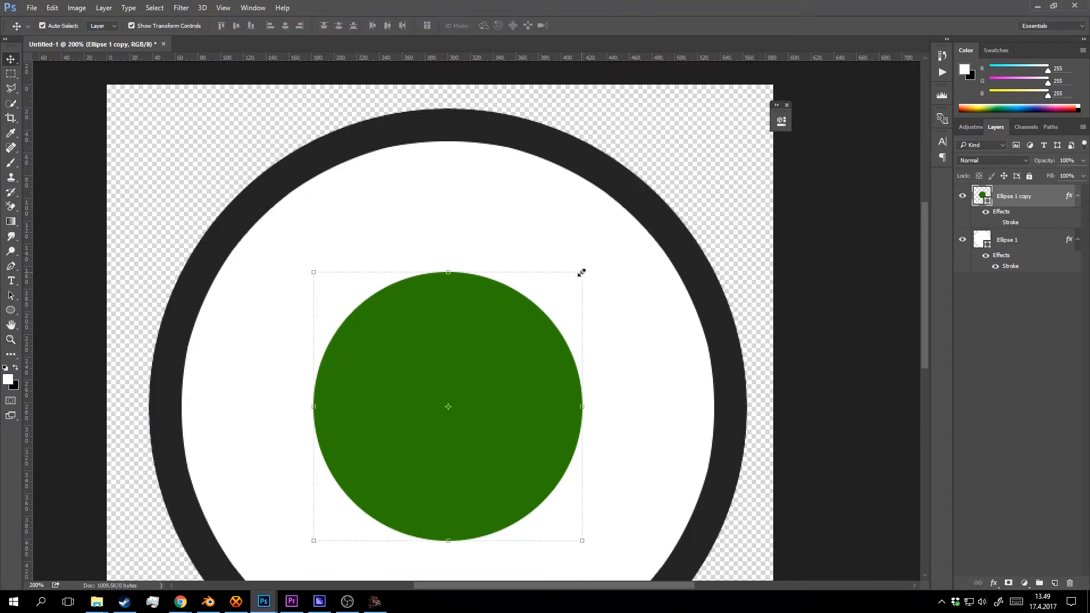
pyautogui.hotkey('ctrl', 'j')
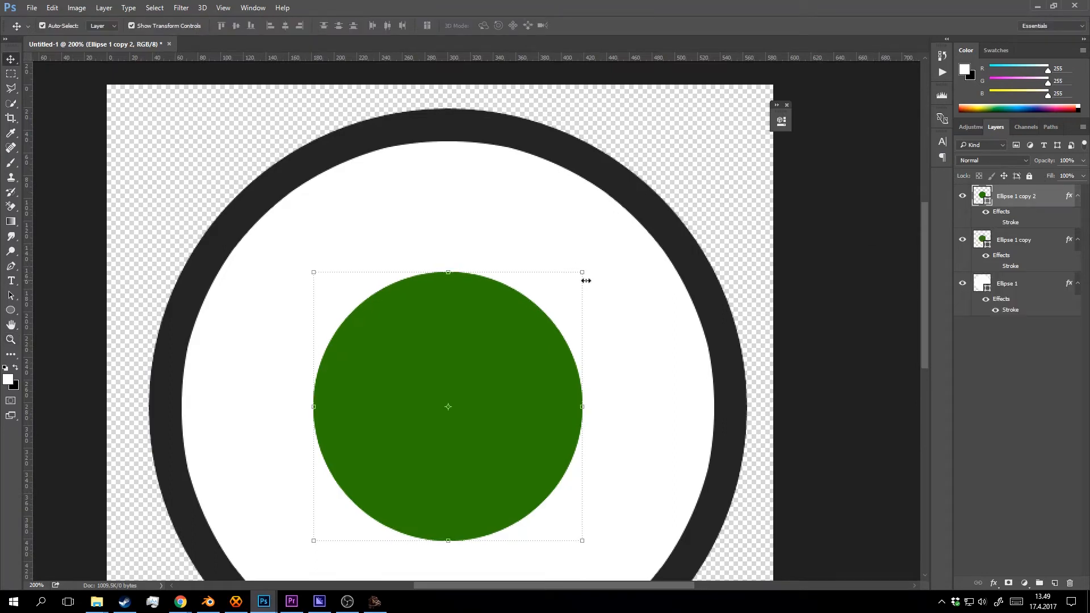
# Scale the copied green circle down about its center to form the pupil and fill it with near-black #030303.
pyautogui.moveTo(583, 274); pyautogui.dragTo(534, 320)
pyautogui.click(496, 26)
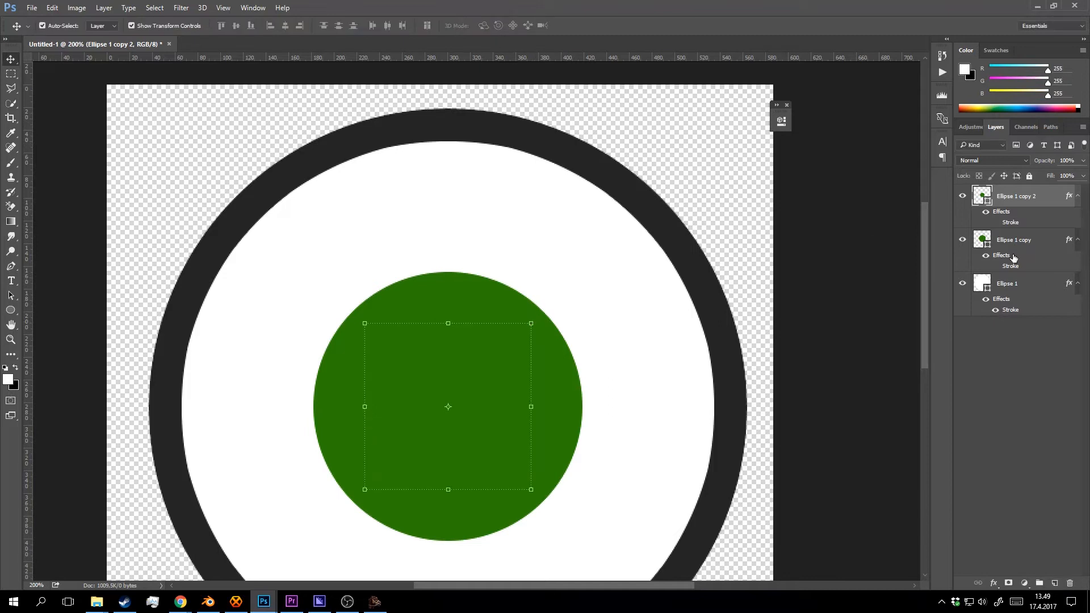
pyautogui.doubleClick(982, 198)
pyautogui.moveTo(703, 283); pyautogui.dragTo(654, 311)
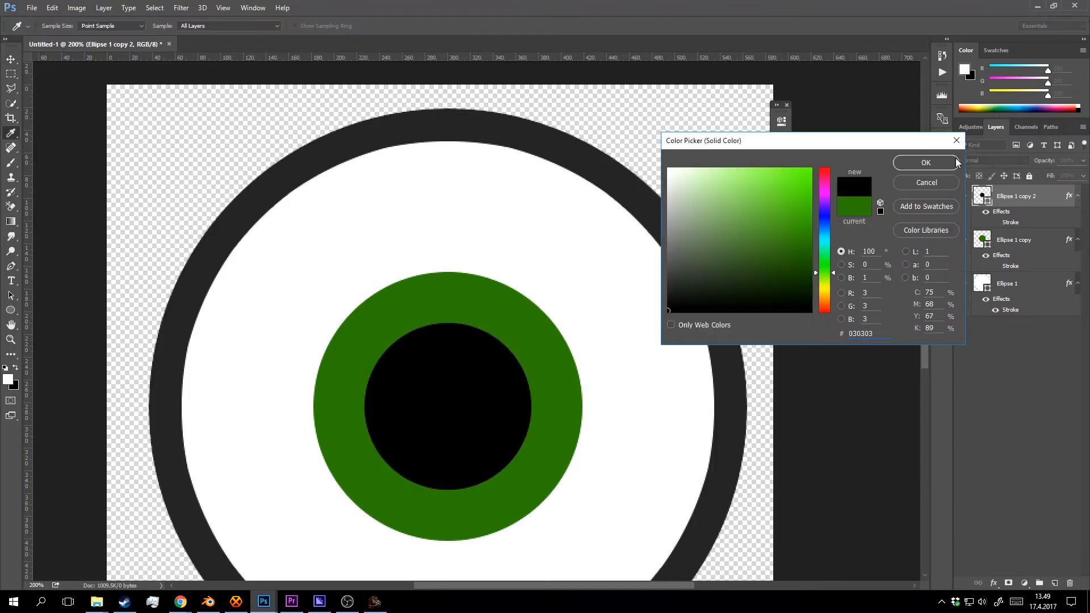
pyautogui.click(927, 163)
pyautogui.press('z')
pyautogui.keyDown('alt'); pyautogui.click(585, 304); pyautogui.keyUp('alt')
pyautogui.keyDown('alt'); pyautogui.click(461, 322); pyautogui.keyUp('alt')
pyautogui.click(591, 313)
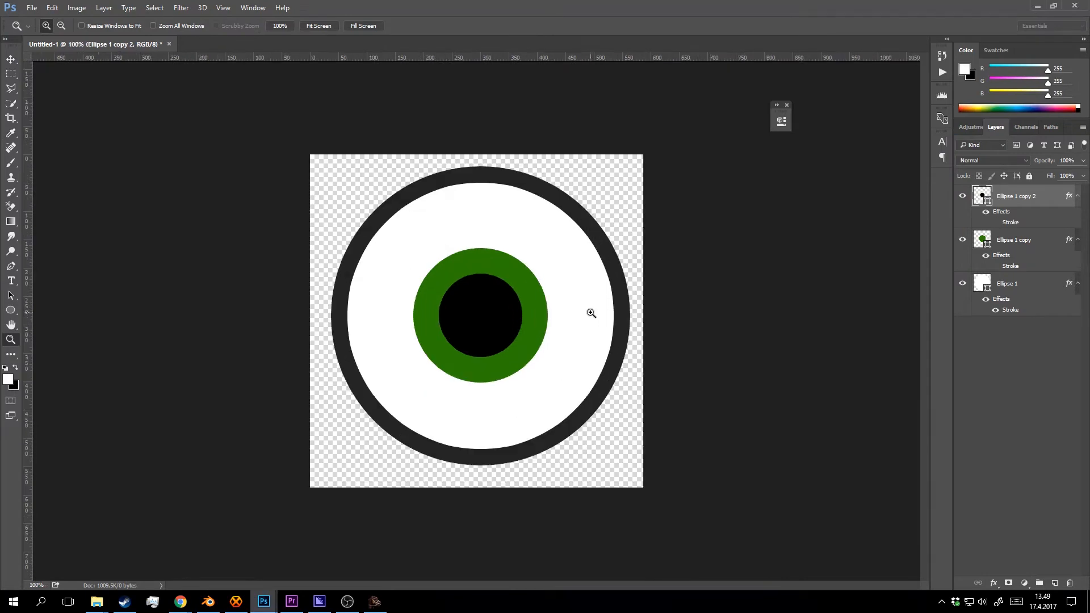
# Duplicate the black pupil circle and nudge the copy up and to the left, over the iris's upper-left edge.
pyautogui.press('v')
pyautogui.hotkey('alt', 'Up')
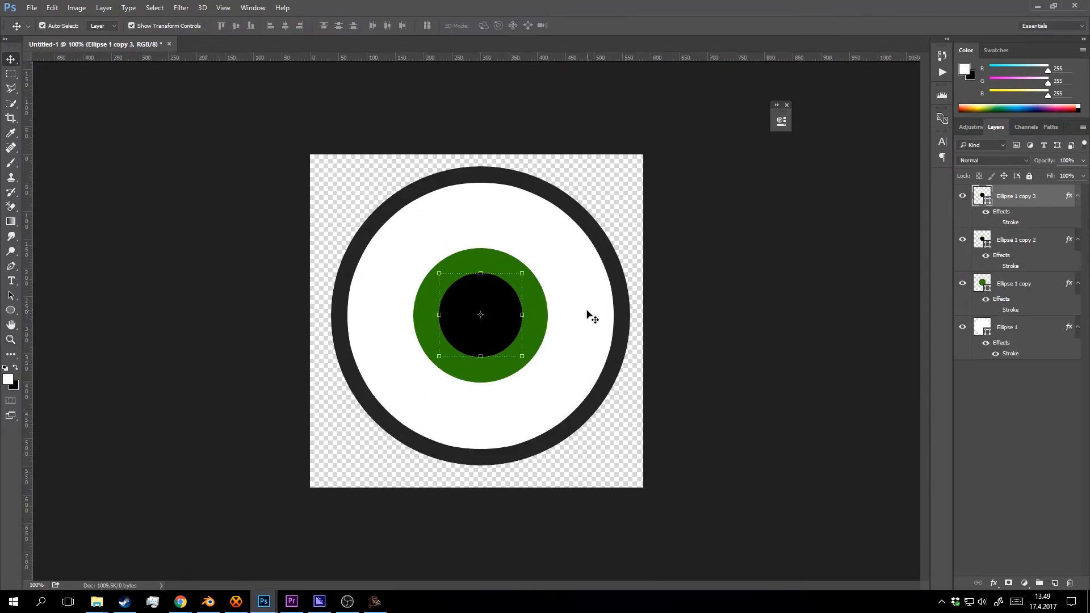
pyautogui.hotkey('shift', 'Up')
pyautogui.hotkey('shift', 'Up')
pyautogui.hotkey('shift', 'Up')
pyautogui.hotkey('shift', 'Up')
pyautogui.hotkey('shift', 'Up')
pyautogui.hotkey('shift', 'Up')
pyautogui.hotkey('shift', 'Up')
pyautogui.hotkey('shift', 'Up')
pyautogui.hotkey('shift', 'Up')
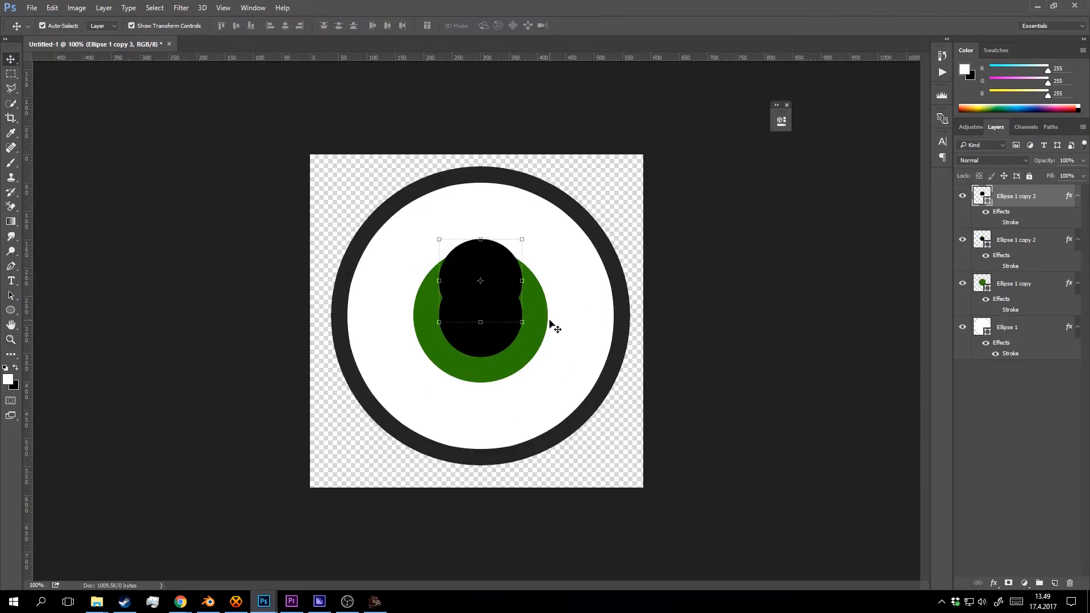
pyautogui.hotkey('shift', 'Left')
pyautogui.hotkey('shift', 'Left')
pyautogui.hotkey('shift', 'Left')
pyautogui.hotkey('shift', 'Left')
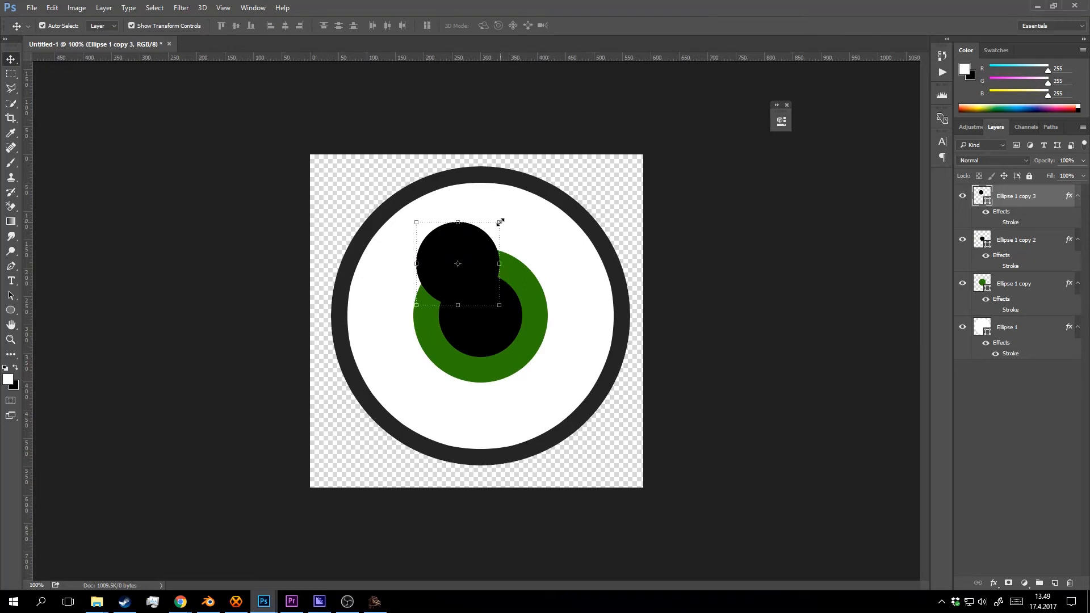
# Scale the copied circle down proportionally to about 67% and nudge it slightly upward.
pyautogui.moveTo(501, 222); pyautogui.dragTo(472, 249)
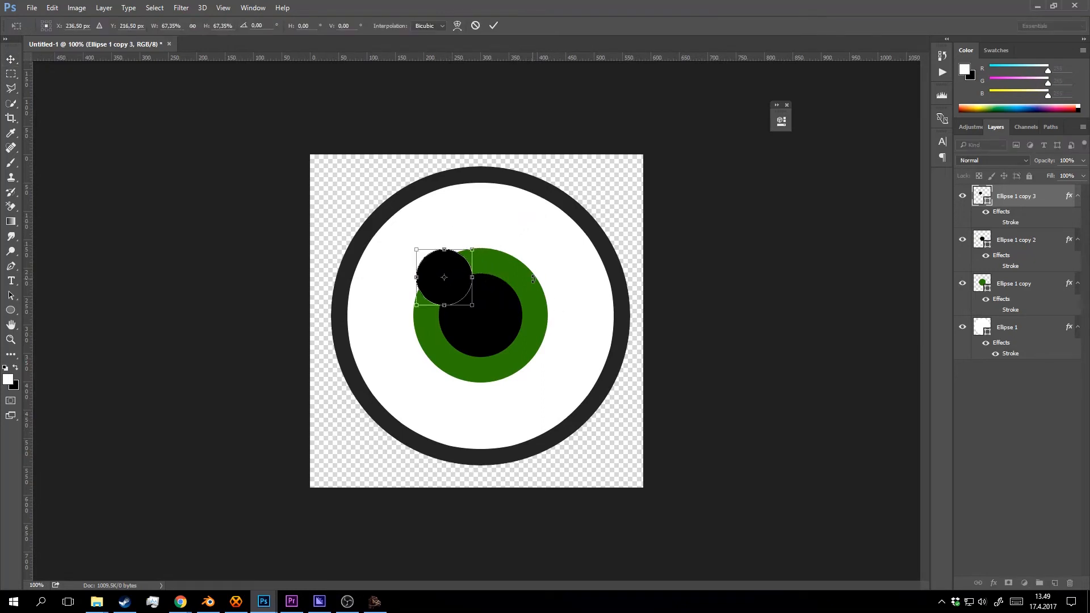
pyautogui.hotkey('shift', 'Up')
pyautogui.press('Return')
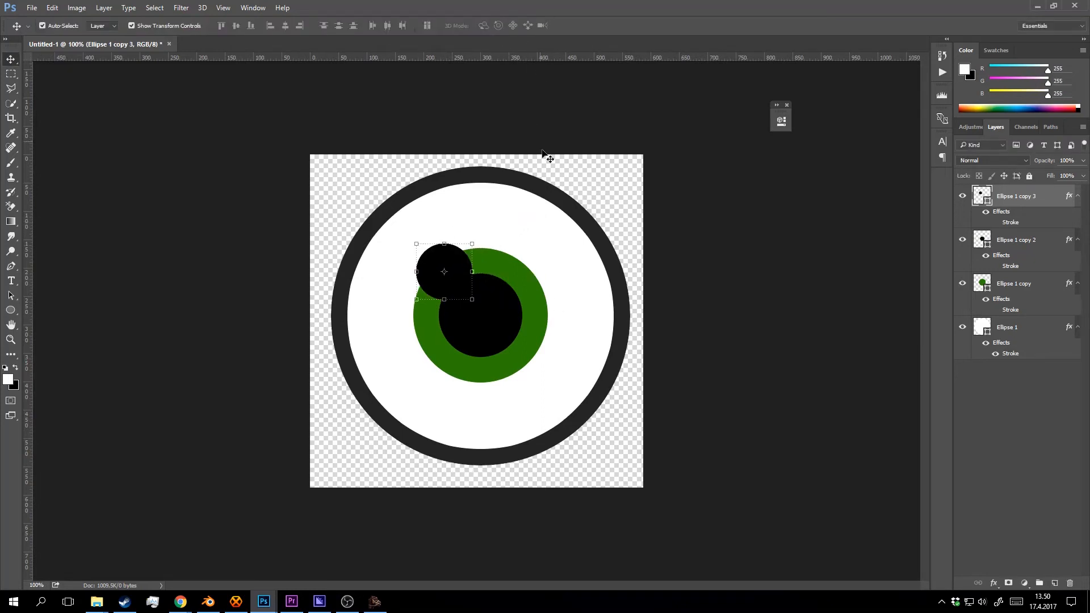
# Fill the small upper-left circle with white to make an eye highlight.
pyautogui.press('z')
pyautogui.click(551, 266)
pyautogui.doubleClick(982, 195)
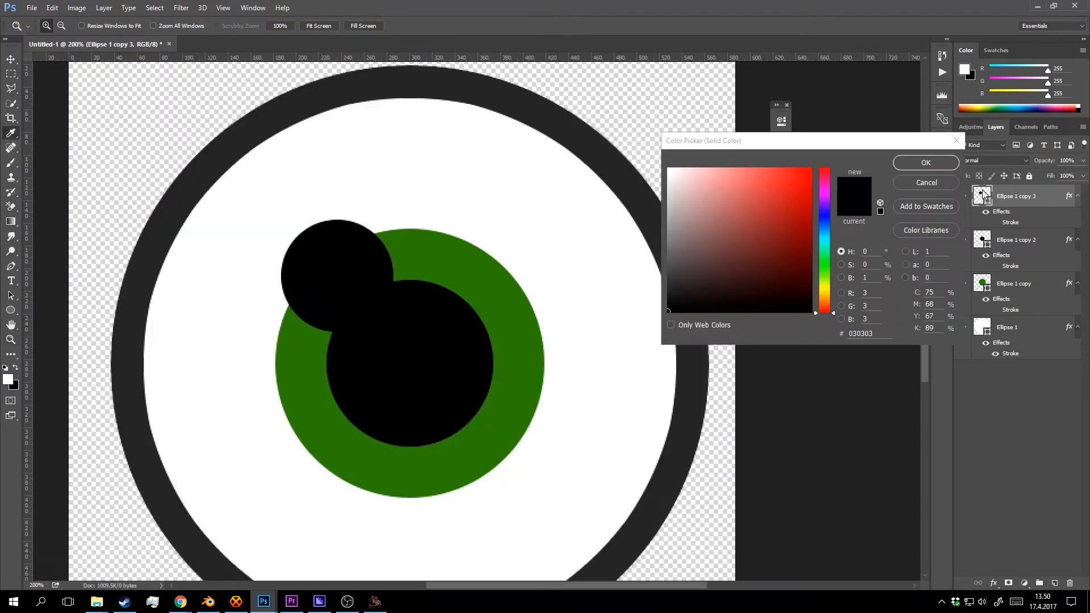
pyautogui.click(547, 190)
pyautogui.click(955, 162)
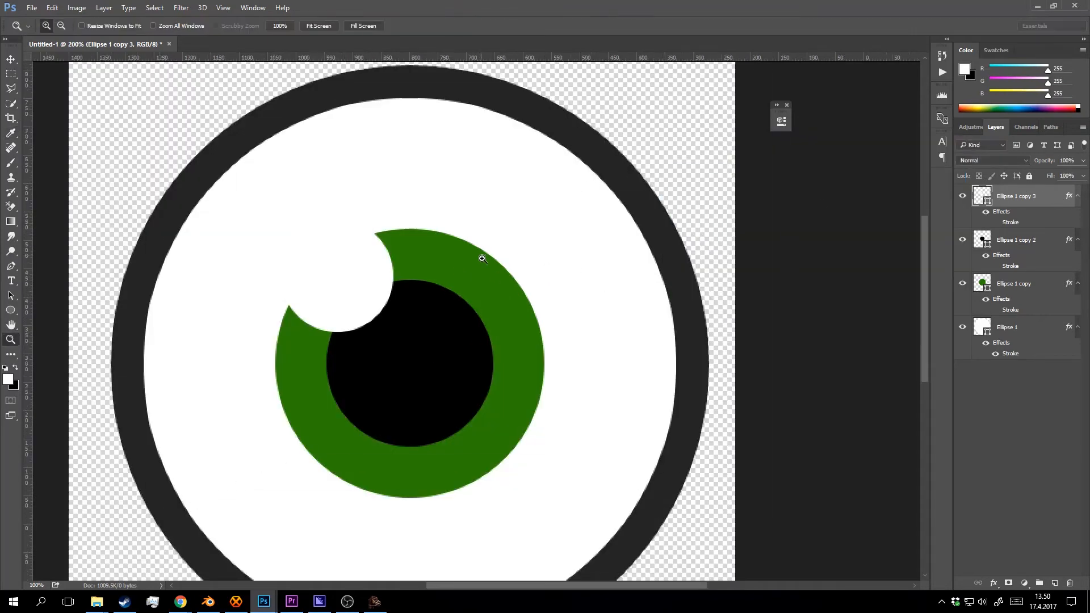
# Duplicate the white highlight to the iris's lower right and scale the copy down.
pyautogui.keyDown('alt'); pyautogui.click(482, 256); pyautogui.keyUp('alt')
pyautogui.press('v')
pyautogui.keyDown('alt'); pyautogui.moveTo(465, 266); pyautogui.dragTo(599, 363); pyautogui.keyUp('alt')
pyautogui.hotkey('ctrl', 't')
pyautogui.click(494, 27)
pyautogui.press('z')
pyautogui.click(557, 413)
pyautogui.click(556, 411)
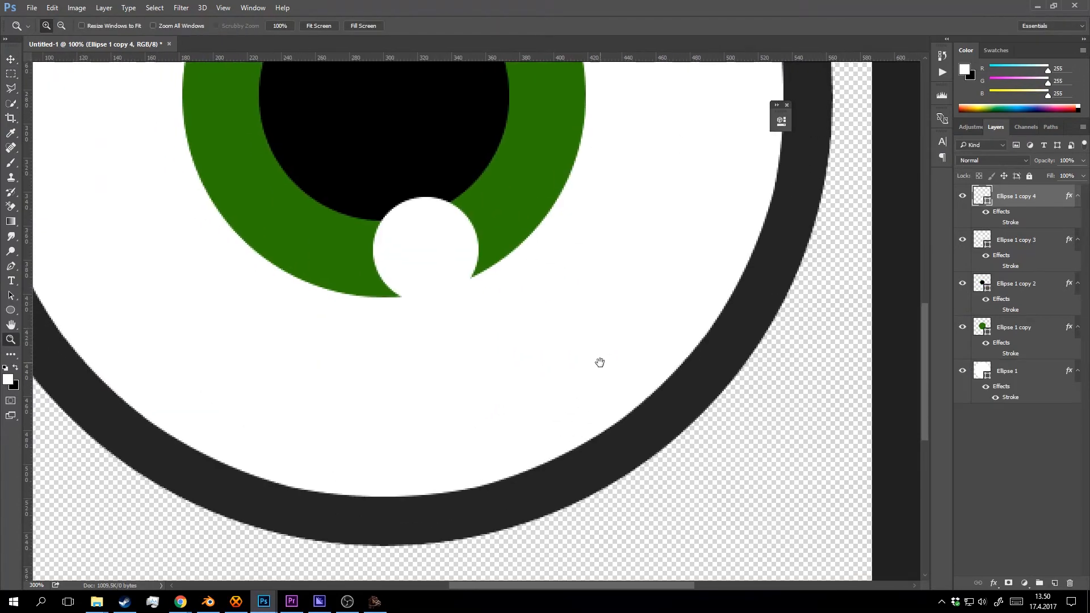
# Move the second highlight slightly lower so that it overlaps the pupil's bottom edge less.
pyautogui.press('v')
pyautogui.moveTo(447, 253); pyautogui.dragTo(449, 266)
pyautogui.press('z')
pyautogui.keyDown('alt'); pyautogui.click(560, 264); pyautogui.keyUp('alt')
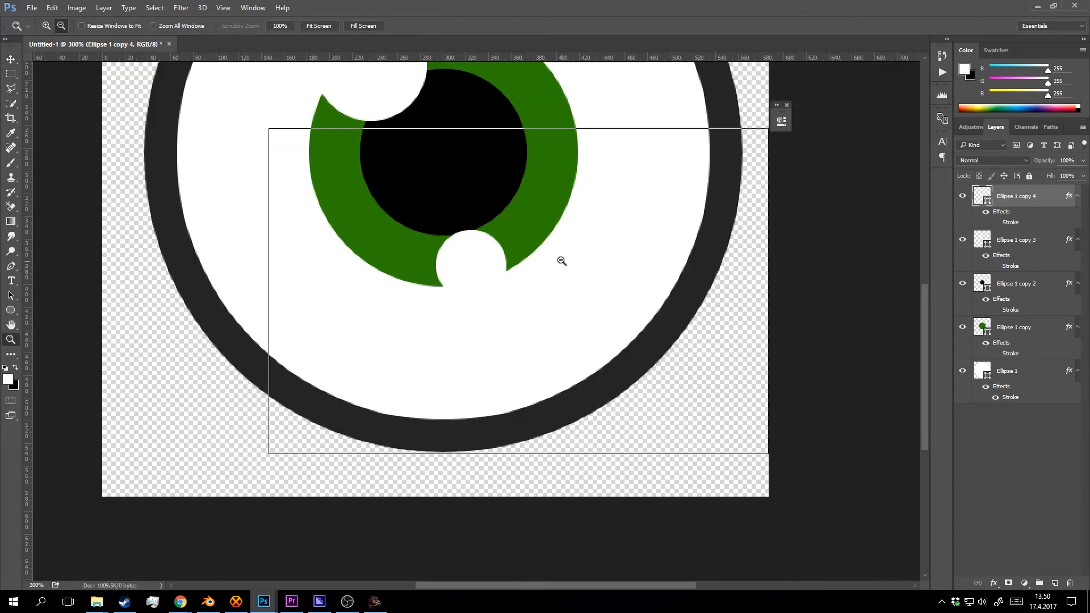
pyautogui.keyDown('alt'); pyautogui.click(561, 260); pyautogui.keyUp('alt')
pyautogui.keyDown('alt'); pyautogui.click(561, 260); pyautogui.keyUp('alt')
pyautogui.click(538, 336)
pyautogui.click(507, 352)
pyautogui.press('v')
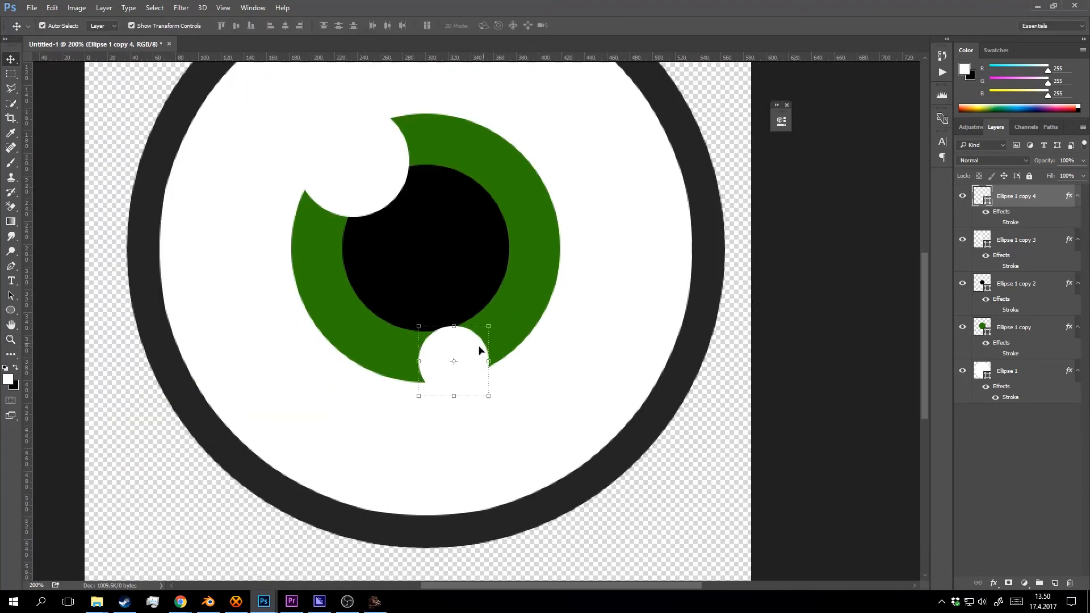
# Reposition the second highlight and add a smaller copy of it at the iris's lower-left edge.
pyautogui.moveTo(471, 354); pyautogui.dragTo(385, 344)
pyautogui.keyDown('shift'); pyautogui.moveTo(405, 386); pyautogui.dragTo(370, 355); pyautogui.keyUp('shift')
pyautogui.click(494, 27)
pyautogui.press('z')
pyautogui.keyDown('alt'); pyautogui.click(531, 280); pyautogui.keyUp('alt')
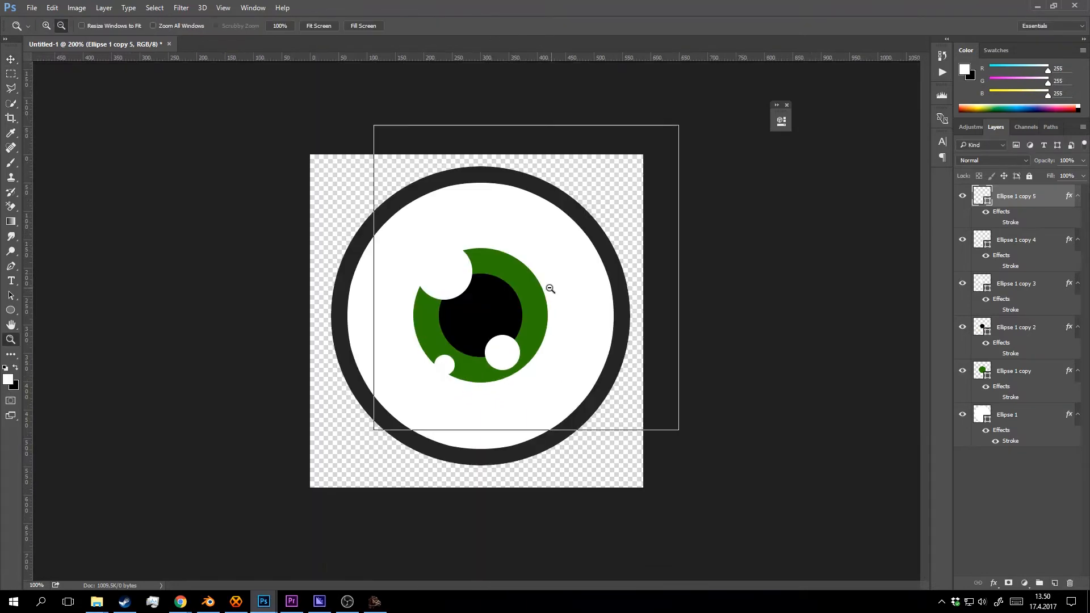
pyautogui.keyDown('alt'); pyautogui.click(550, 287); pyautogui.keyUp('alt')
pyautogui.keyDown('alt'); pyautogui.click(534, 301); pyautogui.keyUp('alt')
pyautogui.click(532, 299)
pyautogui.click(532, 299)
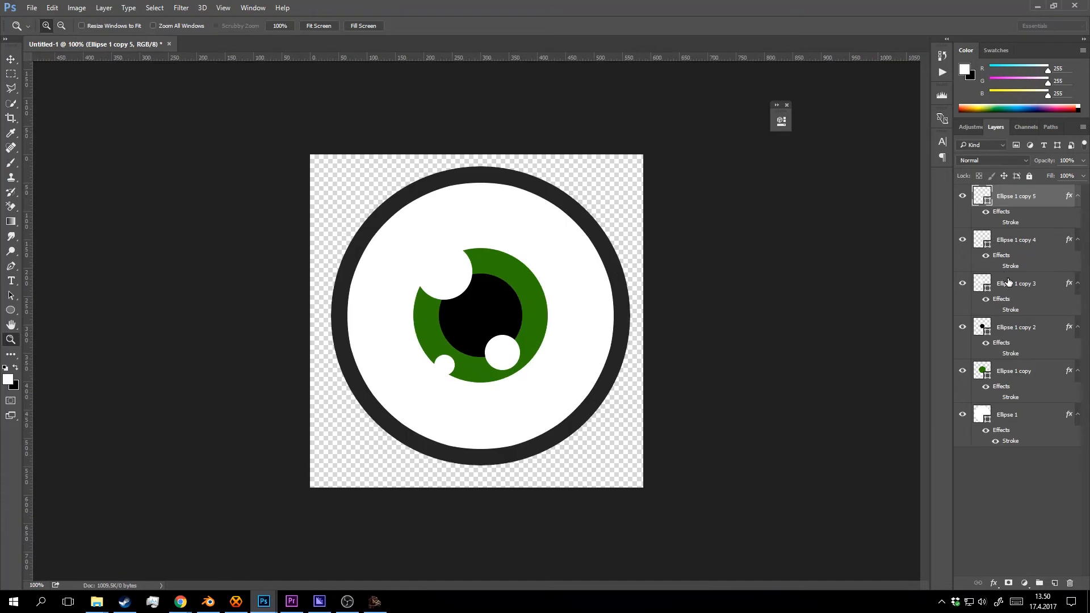
# Merge the three white highlight layers into one and set its opacity to 75%.
pyautogui.hotkey('ctrl', 'e')
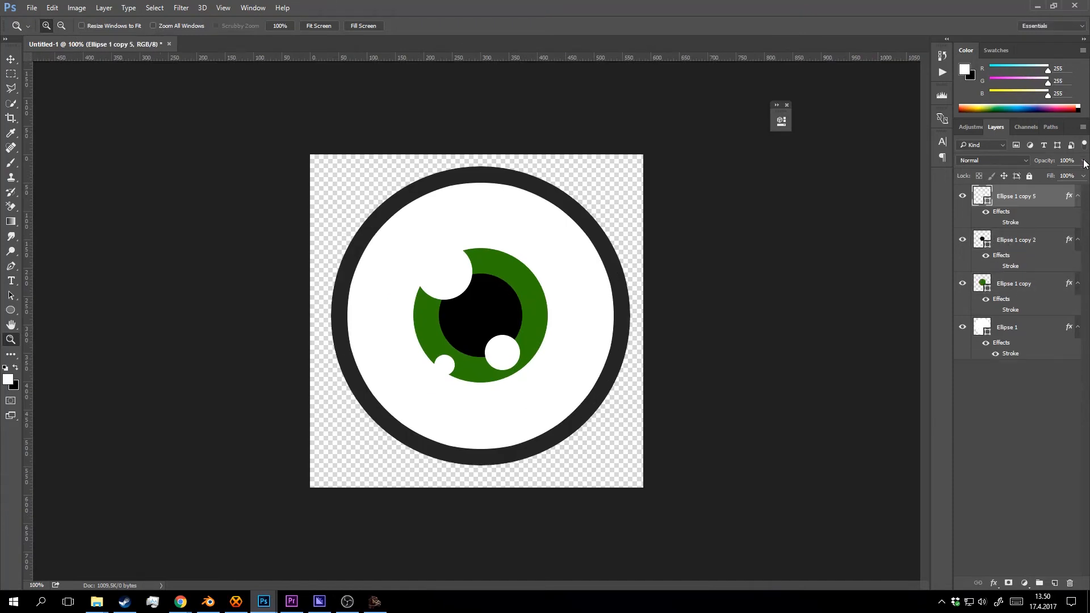
pyautogui.moveTo(1082, 176)
pyautogui.mouseDown()
pyautogui.moveTo(1041, 174)
pyautogui.moveTo(1068, 176)
pyautogui.mouseUp()
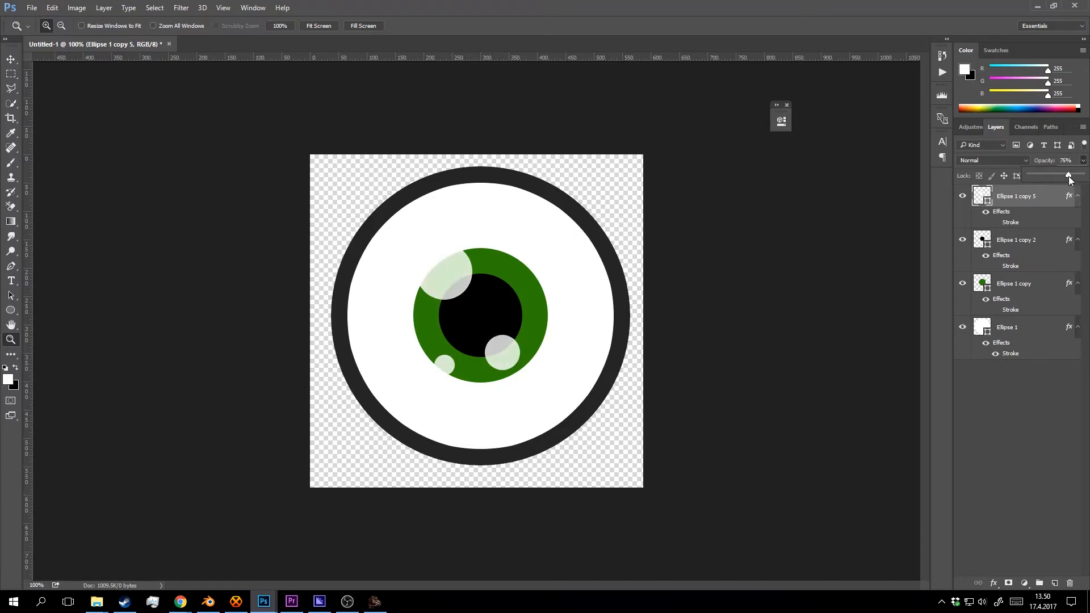
pyautogui.click(526, 301)
pyautogui.keyDown('alt'); pyautogui.click(533, 301); pyautogui.keyUp('alt')
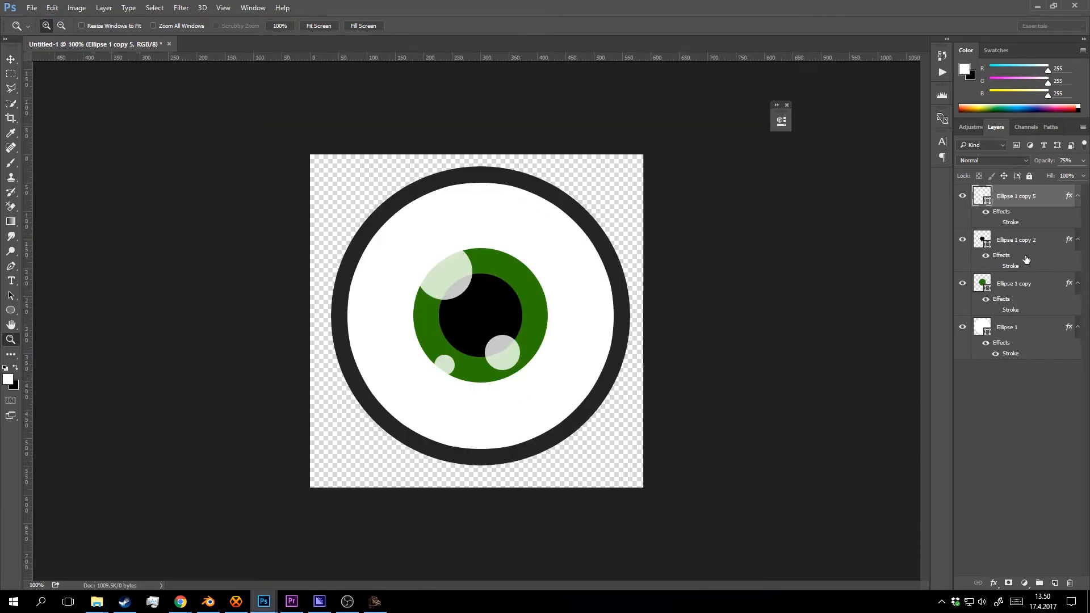
# Enlarge the highlight, pupil and iris layers together about their center to about 146%.
pyautogui.keyDown('shift'); pyautogui.click(1017, 282); pyautogui.keyUp('shift')
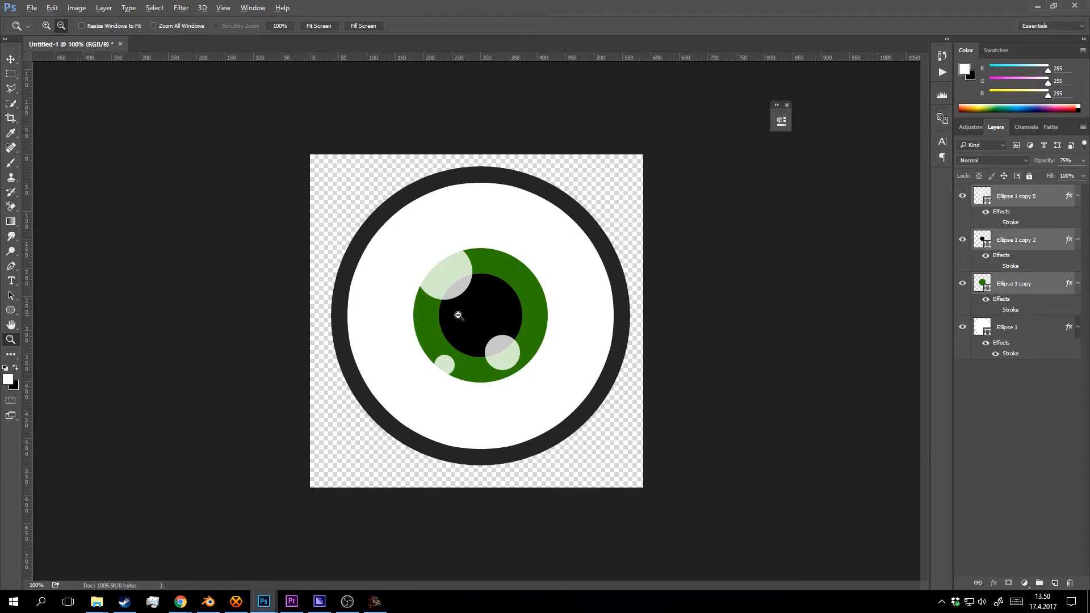
pyautogui.keyDown('alt'); pyautogui.click(455, 314); pyautogui.keyUp('alt')
pyautogui.hotkey('ctrl', 't')
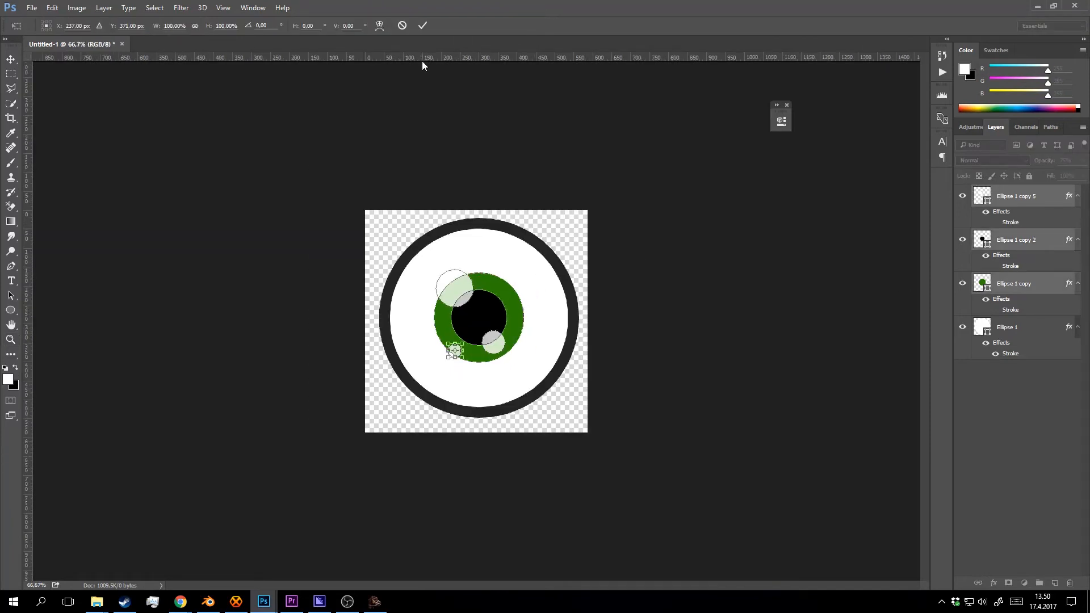
pyautogui.click(423, 25)
pyautogui.keyDown('alt'); pyautogui.moveTo(525, 266); pyautogui.dragTo(548, 250); pyautogui.keyUp('alt')
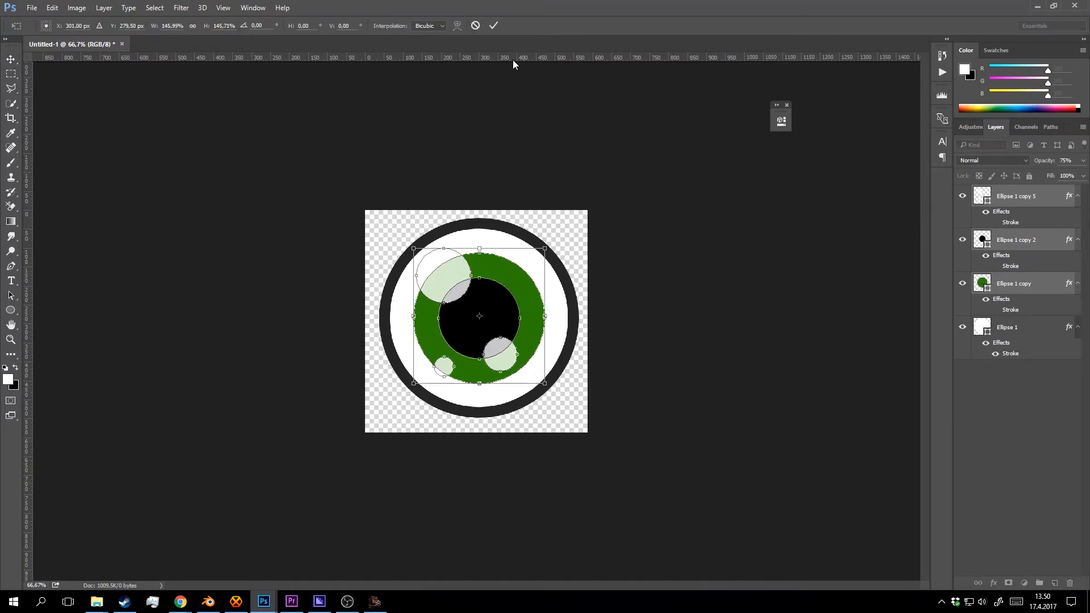
pyautogui.click(494, 25)
pyautogui.press('z')
pyautogui.click(561, 348)
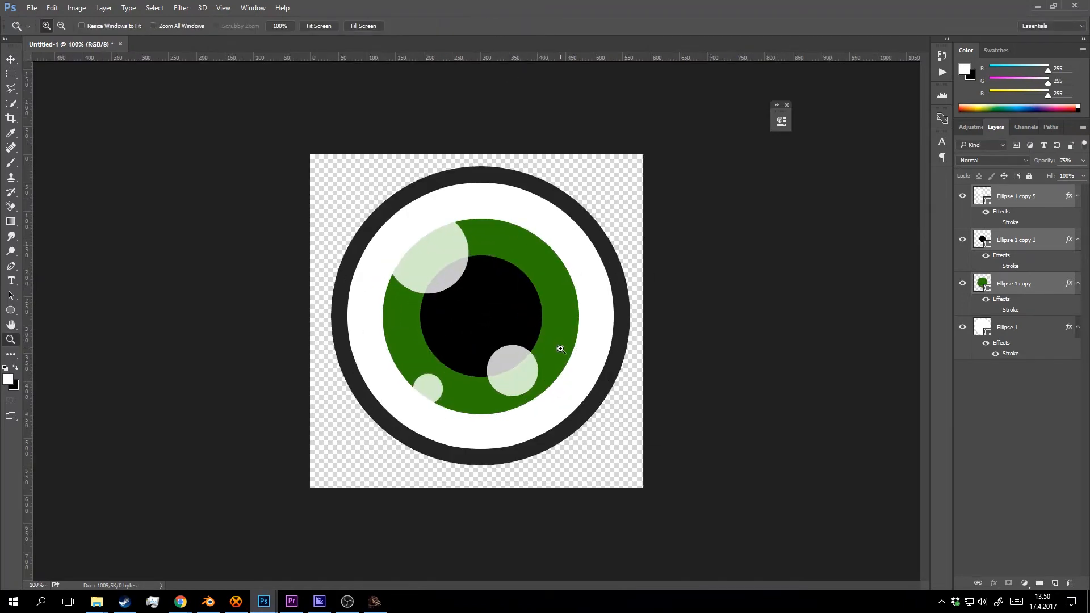
# Enlarge only the merged highlights layer about its center to about 108%.
pyautogui.click(530, 386)
pyautogui.press('v')
pyautogui.click(330, 395)
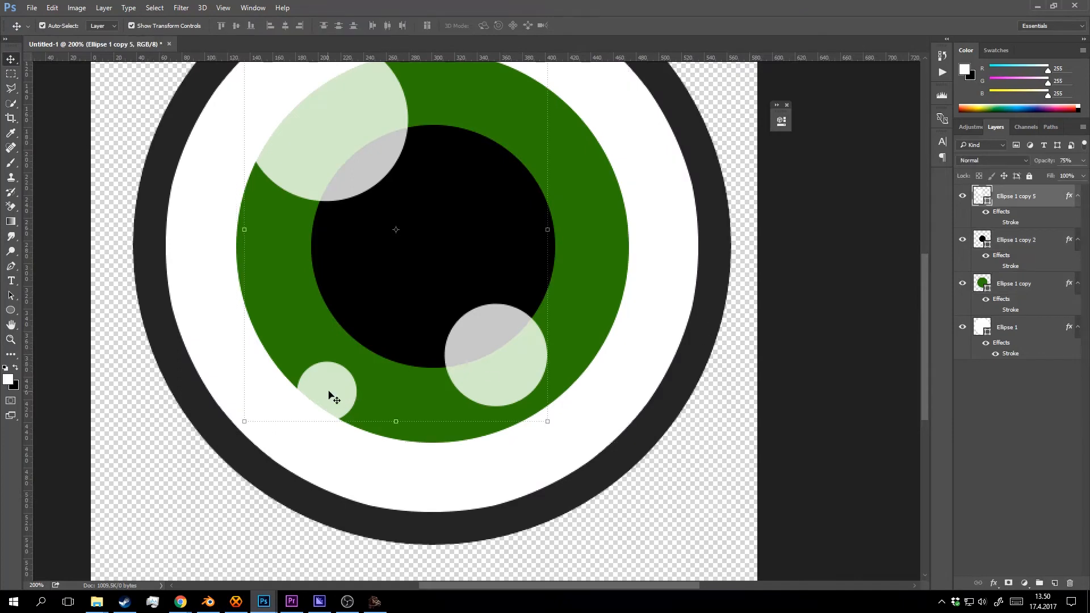
pyautogui.click(547, 421)
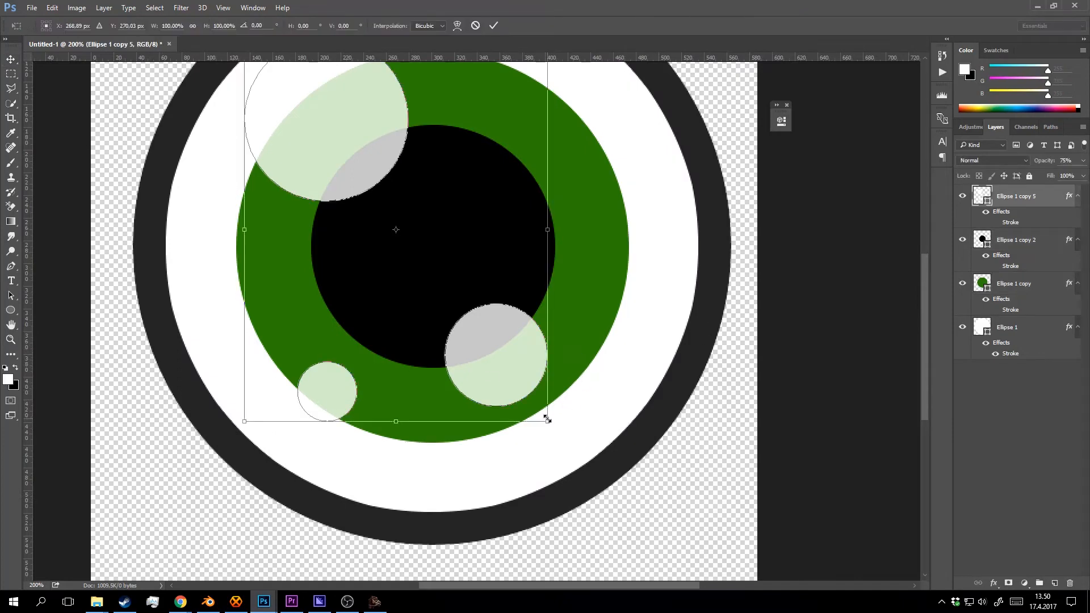
pyautogui.moveTo(548, 422); pyautogui.dragTo(559, 437)
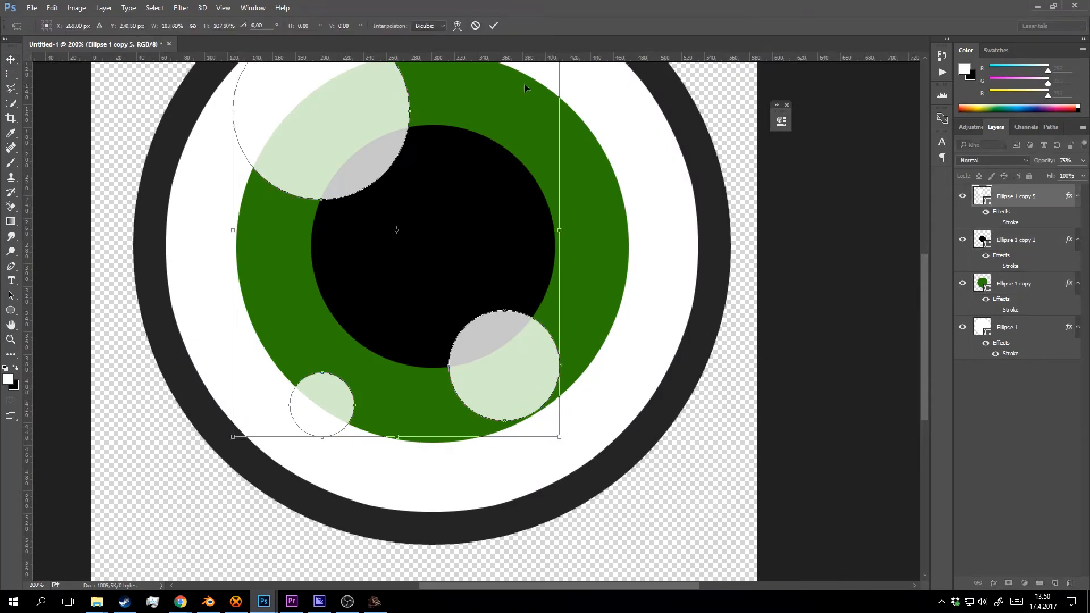
pyautogui.press('Return')
pyautogui.hotkey('ctrl', '-')
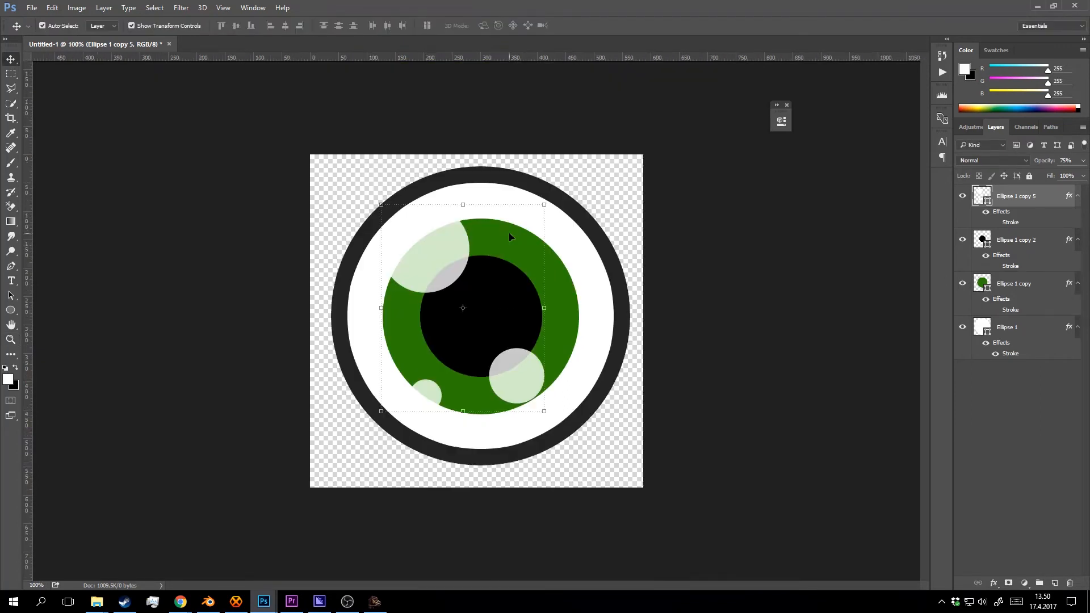
# Nudge the highlights to the right and fine-tune their vertical position so they sit over the iris edge.
pyautogui.hotkey('shift', 'Down')
pyautogui.hotkey('shift', 'Down')
pyautogui.hotkey('shift', 'Right')
pyautogui.hotkey('shift', 'Right')
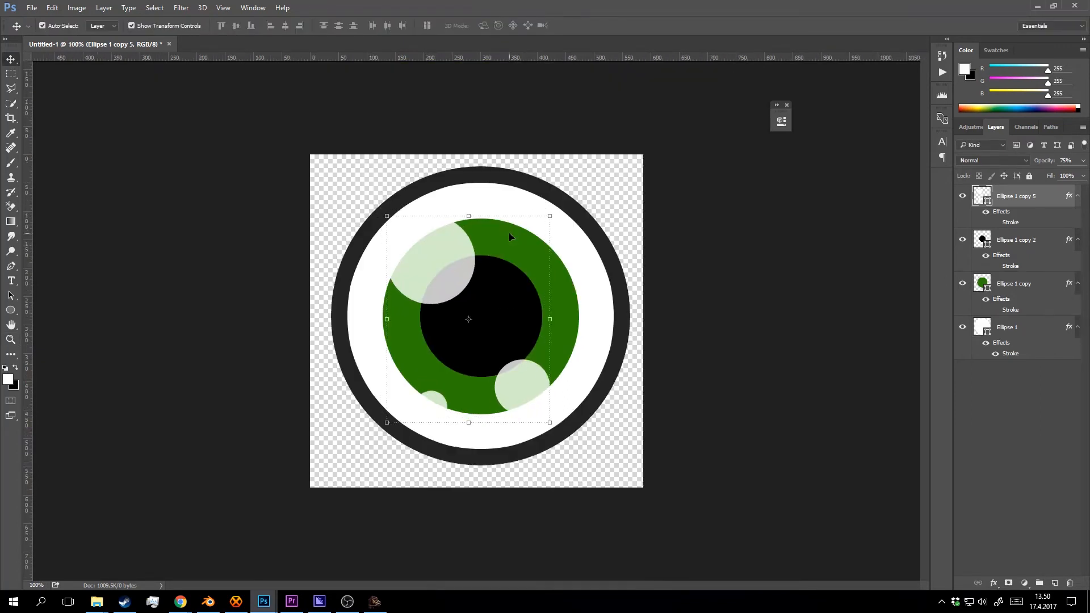
pyautogui.hotkey('shift', 'Up')
pyautogui.hotkey('shift', 'Right')
pyautogui.press('Up')
pyautogui.press('Up')
pyautogui.press('Up')
pyautogui.press('Up')
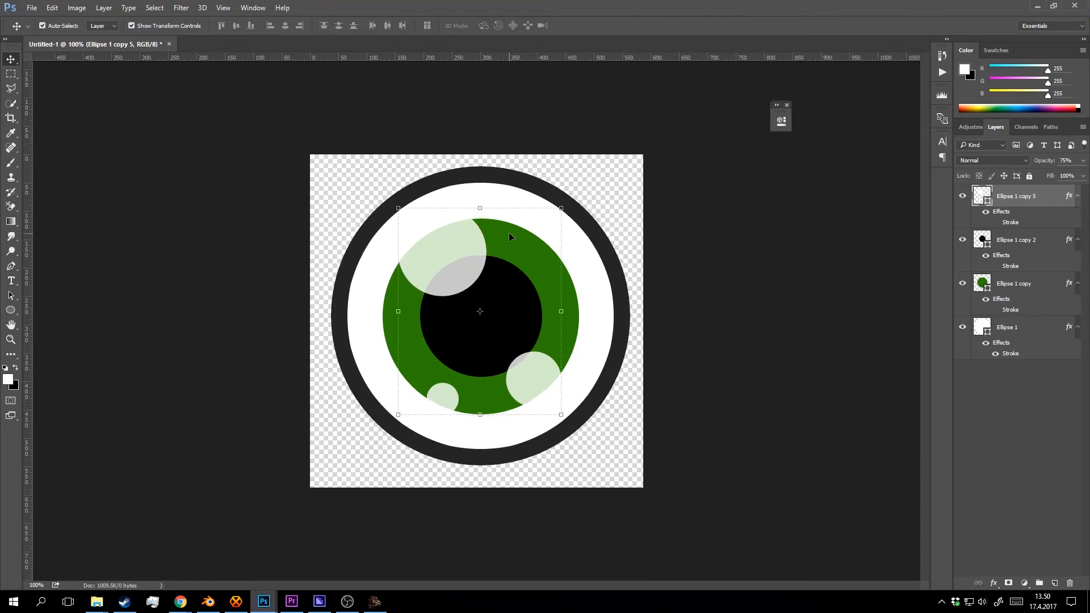
pyautogui.press('Left')
pyautogui.press('Left')
pyautogui.press('Up')
pyautogui.press('z')
pyautogui.keyDown('alt'); pyautogui.click(523, 329); pyautogui.keyUp('alt')
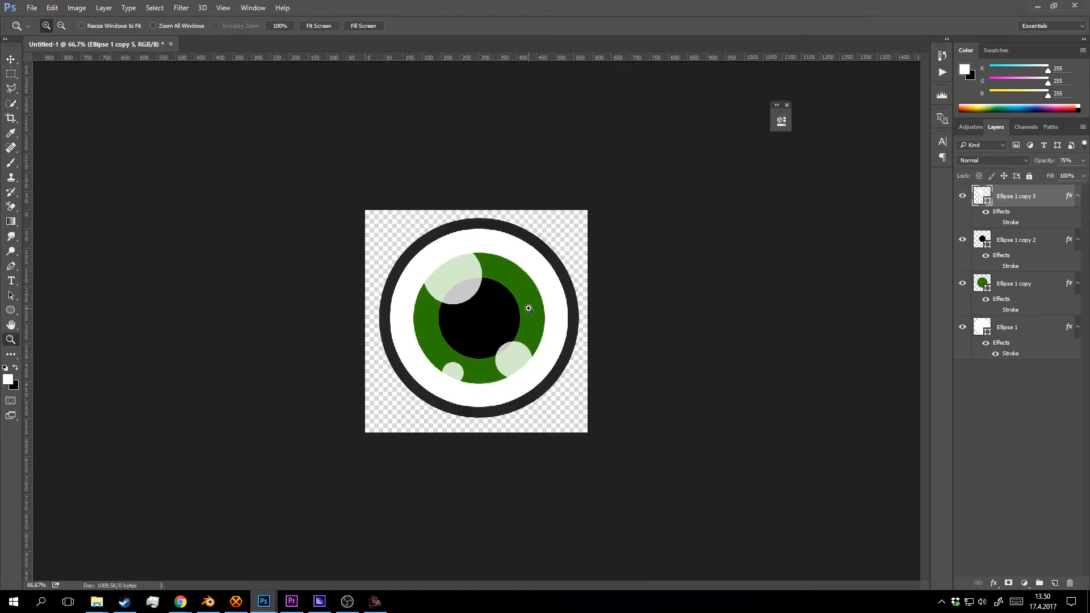
# Hide the white outer circle's layer and show it again to examine the iris and highlight shapes.
pyautogui.click(528, 308)
pyautogui.click(527, 300)
pyautogui.click(963, 328)
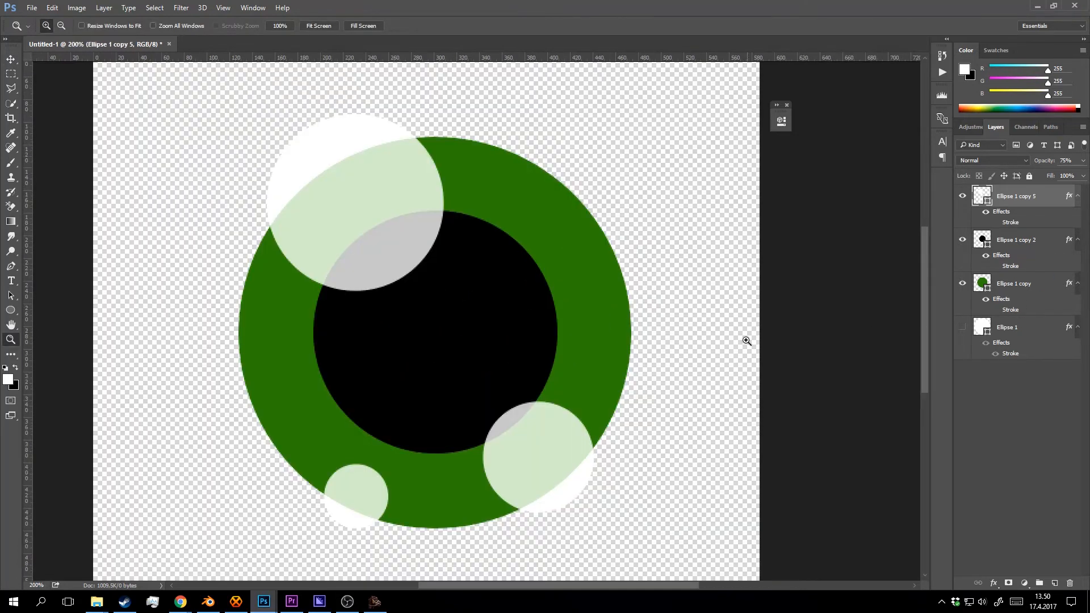
pyautogui.click(962, 327)
pyautogui.keyDown('alt'); pyautogui.click(648, 307); pyautogui.keyUp('alt')
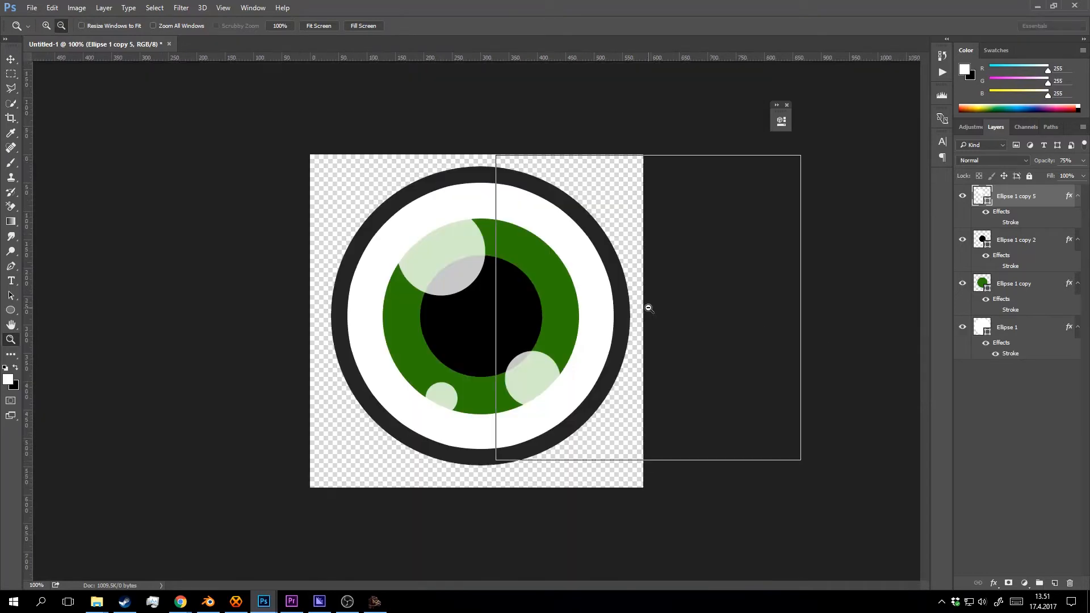
pyautogui.keyDown('alt'); pyautogui.click(596, 290); pyautogui.keyUp('alt')
pyautogui.click(593, 284)
# Save the eye image as a PNG named eye.png in the donkey pinata folder.
pyautogui.hotkey('ctrl', 'shift', 's')
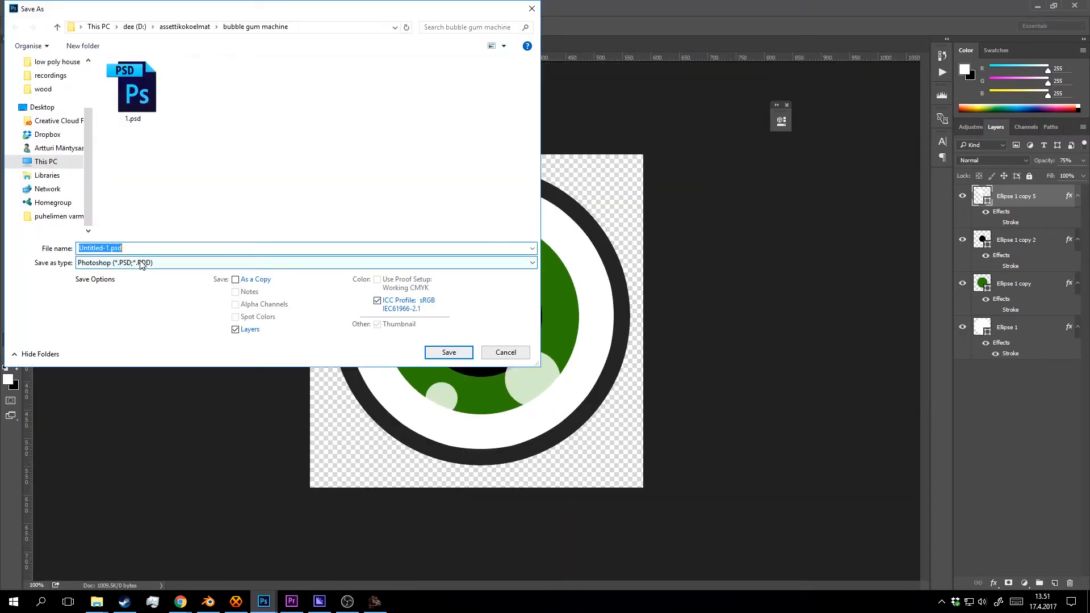
pyautogui.click(142, 263)
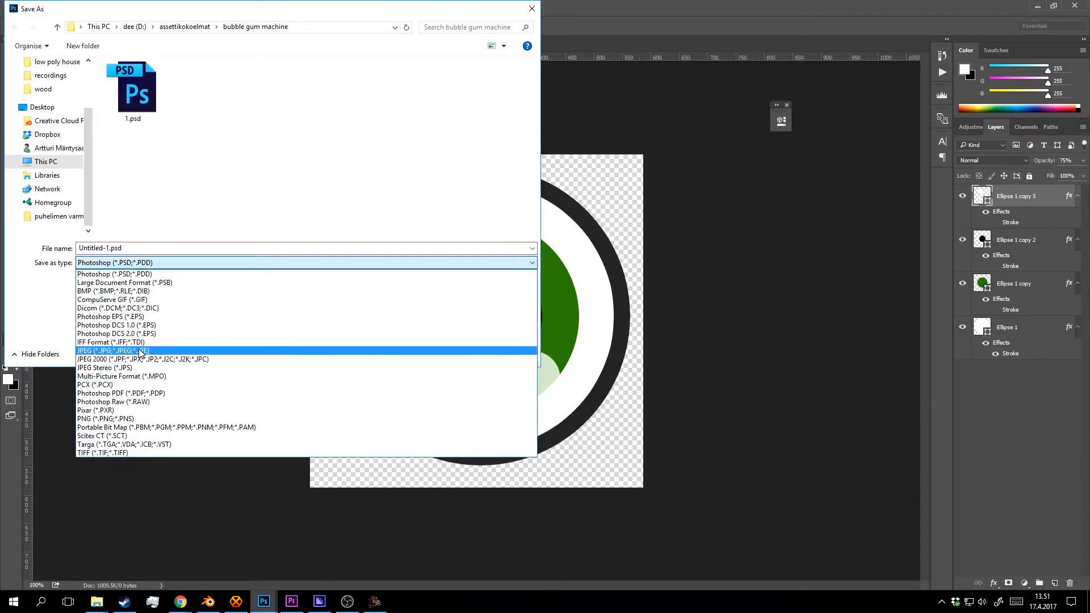
pyautogui.click(150, 418)
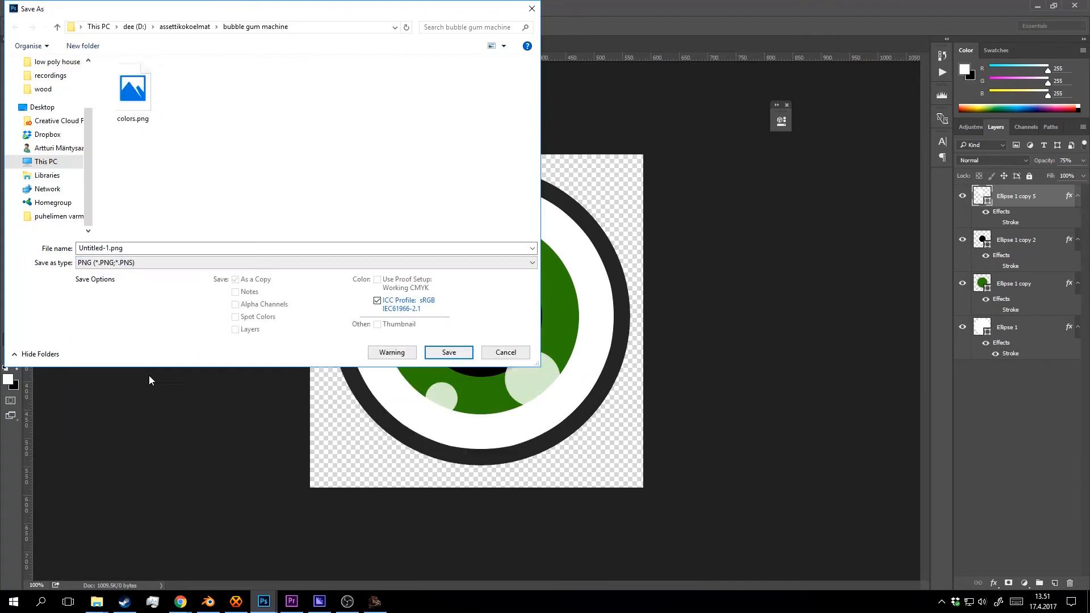
pyautogui.click(181, 27)
pyautogui.click(178, 91)
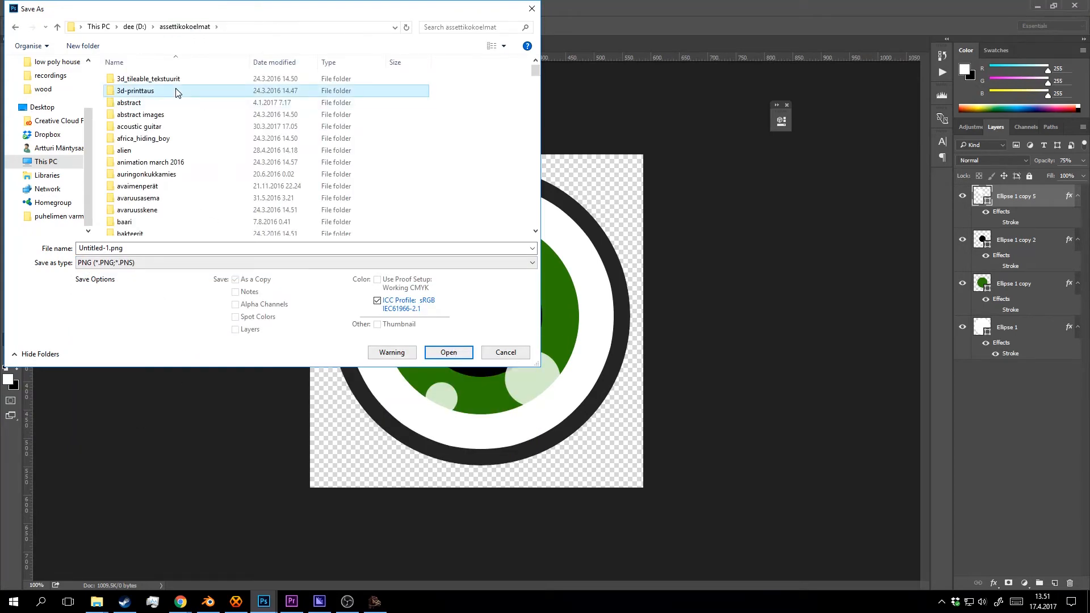
pyautogui.write('do')
pyautogui.press('Return')
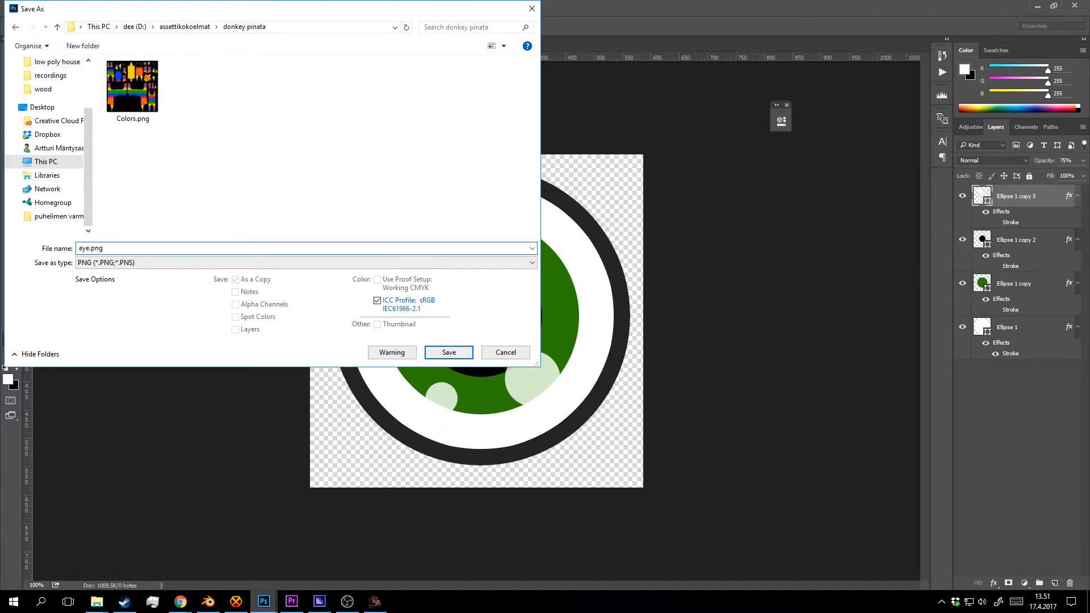
pyautogui.press('Return')
pyautogui.press('Return')
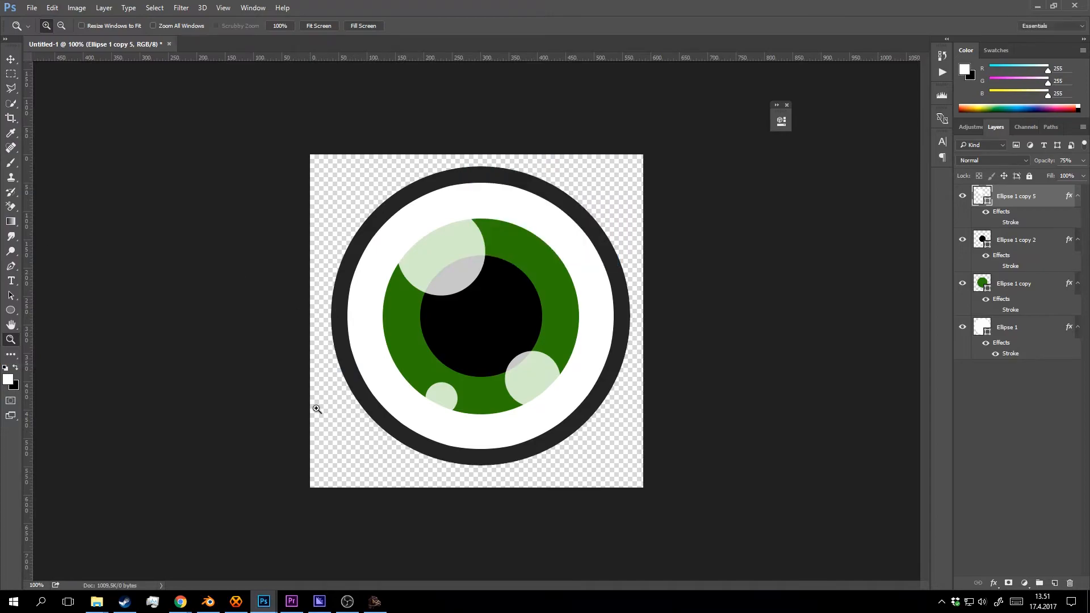
# Switch to Blender and save the pinata1.blend scene.
pyautogui.click(209, 602)
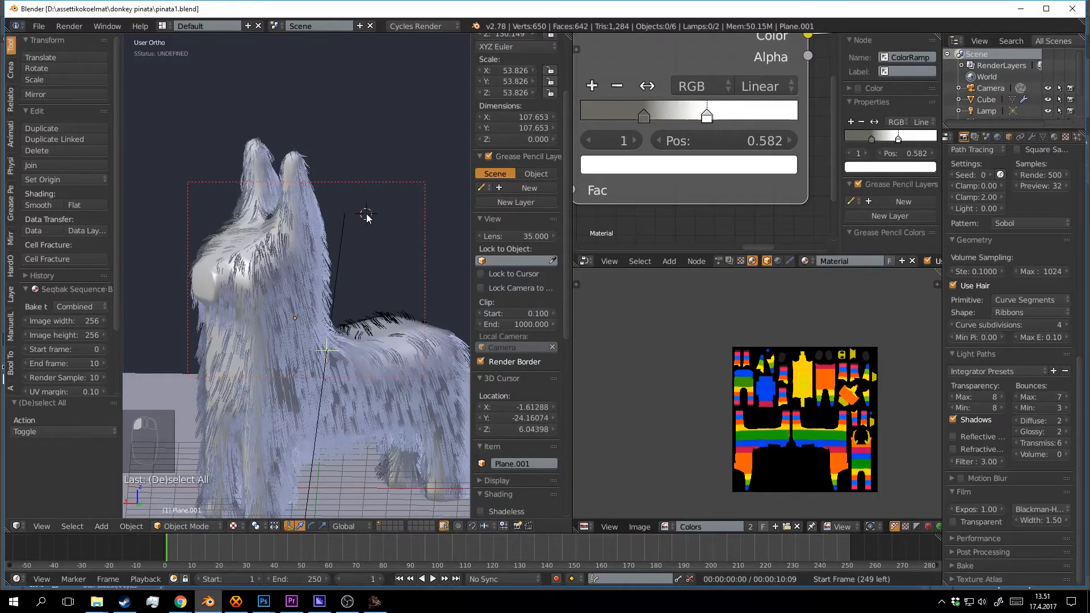
pyautogui.scroll(-5, 646, 170)
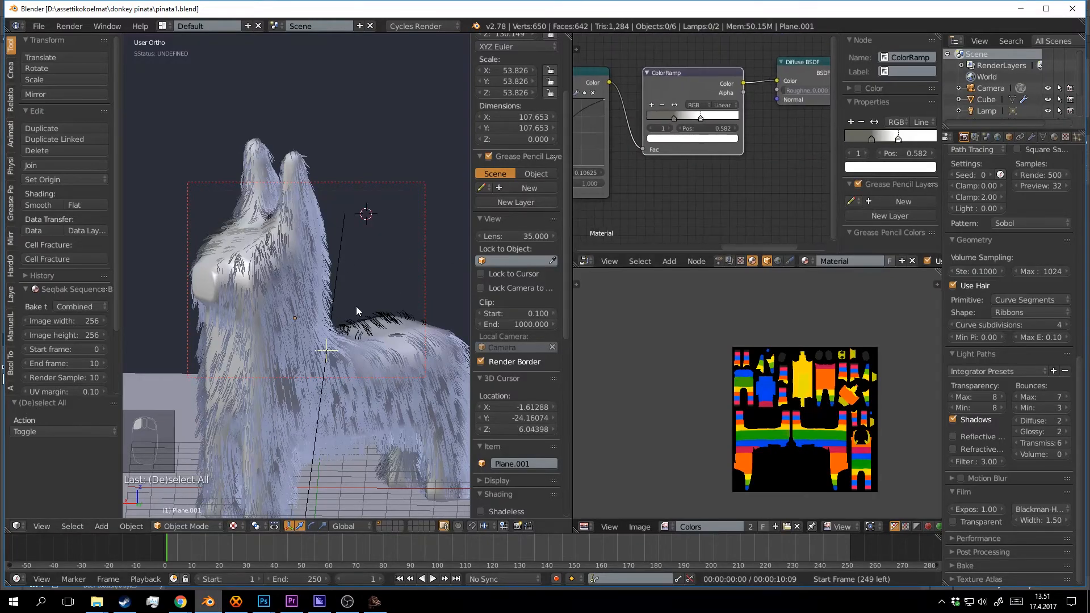
pyautogui.click(367, 328)
pyautogui.hotkey('ctrl', 's')
pyautogui.moveTo(375, 312); pyautogui.dragTo(363, 273, button='middle')
# Import eye.png as an image plane with Use Alpha enabled and the alpha mode set to Premultiplied.
pyautogui.hotkey('shift', 'a')
pyautogui.moveTo(362, 271)
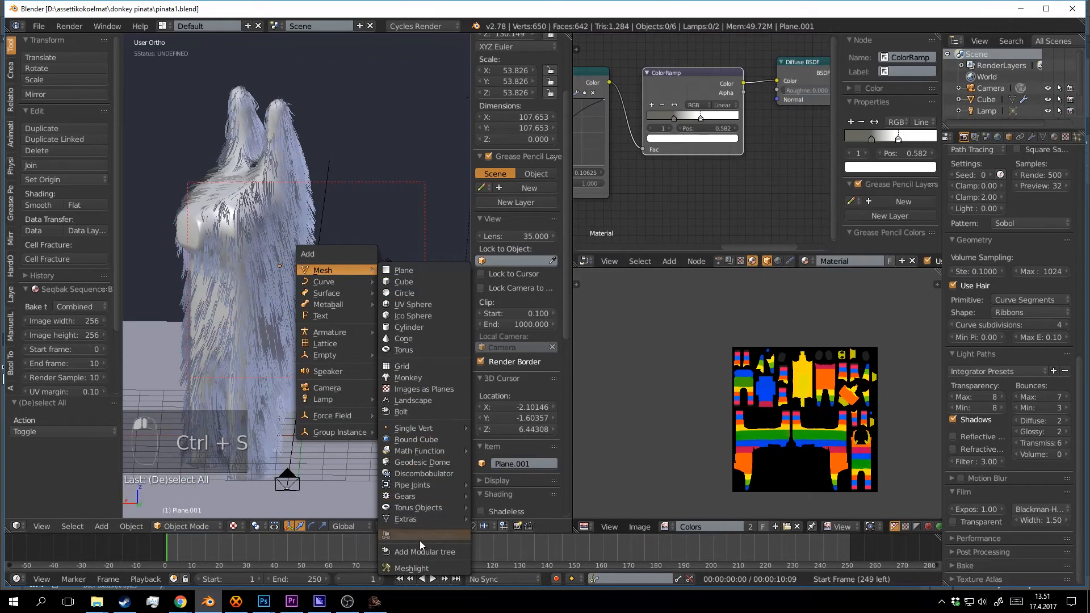
pyautogui.click(434, 389)
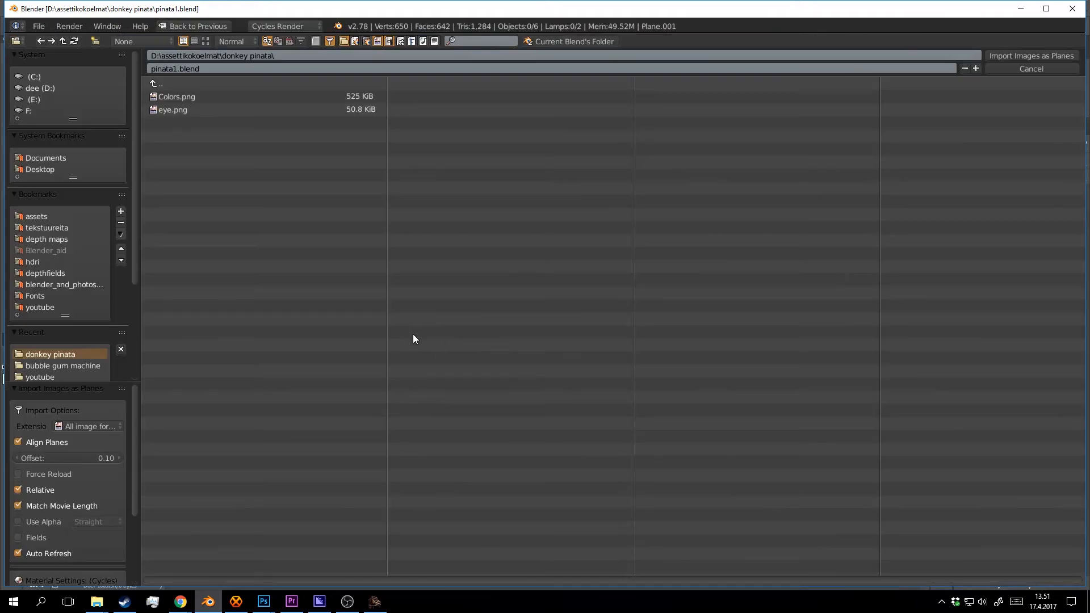
pyautogui.click(182, 110)
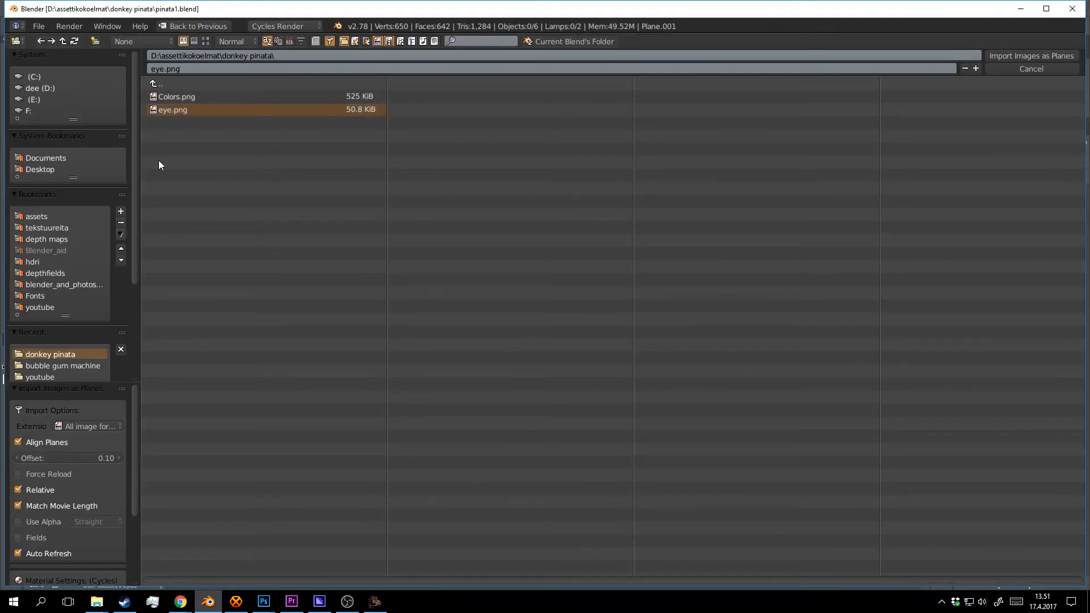
pyautogui.scroll(-1, 73, 500)
pyautogui.click(45, 496)
pyautogui.click(74, 500)
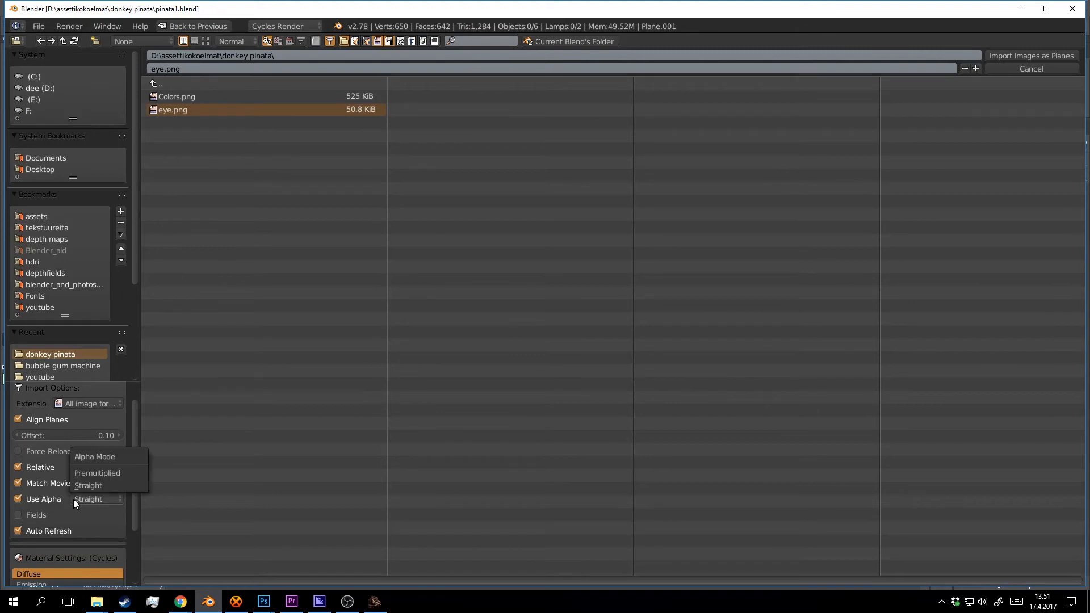
pyautogui.click(95, 472)
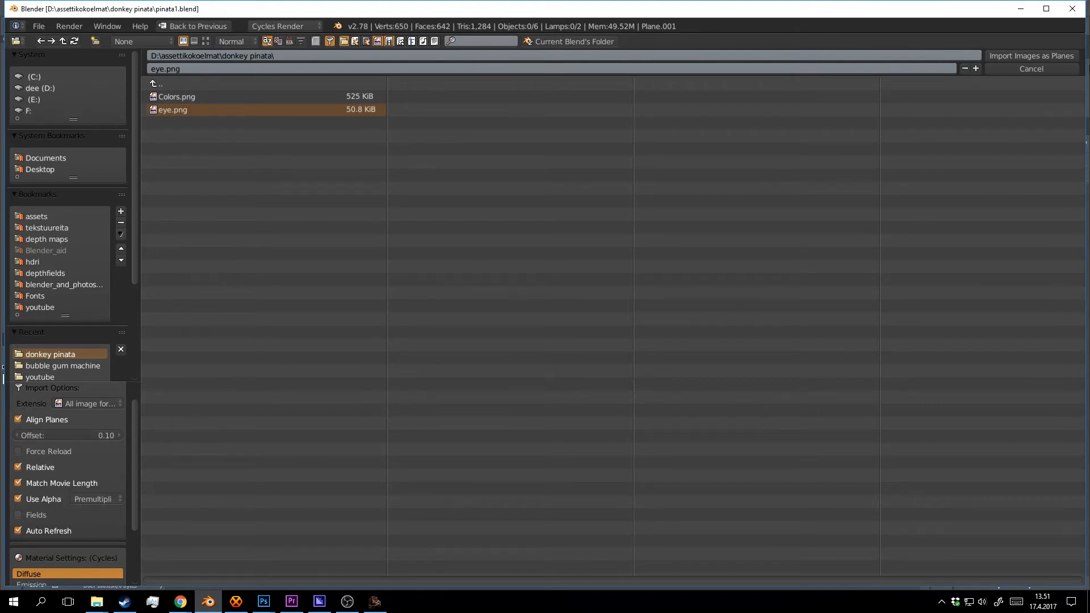
pyautogui.click(1009, 56)
pyautogui.scroll(5, 370, 237)
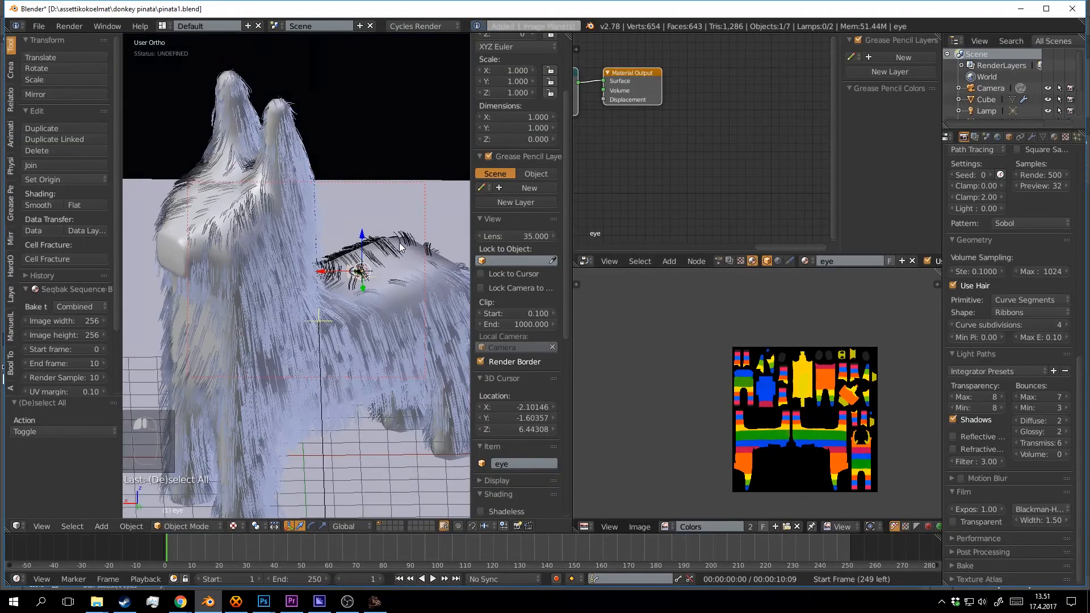
# Move the eye plane up by about 2.66 along Z and about 5.26 along Y.
pyautogui.moveTo(371, 237); pyautogui.dragTo(365, 244, button='middle')
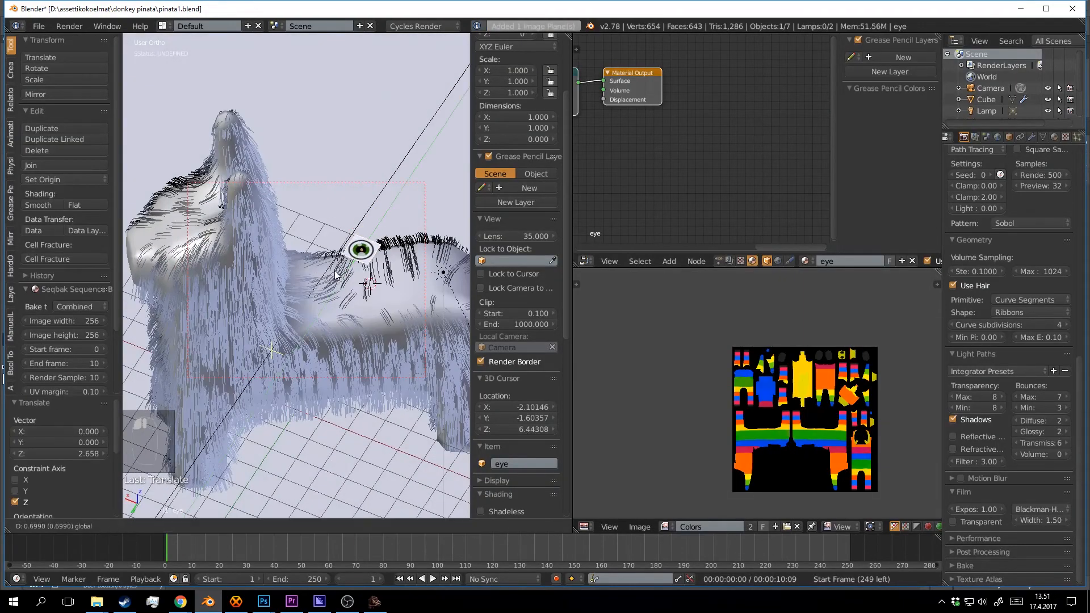
pyautogui.press('g')
pyautogui.press('y')
pyautogui.click(311, 309)
pyautogui.moveTo(311, 310); pyautogui.dragTo(414, 284, button='middle')
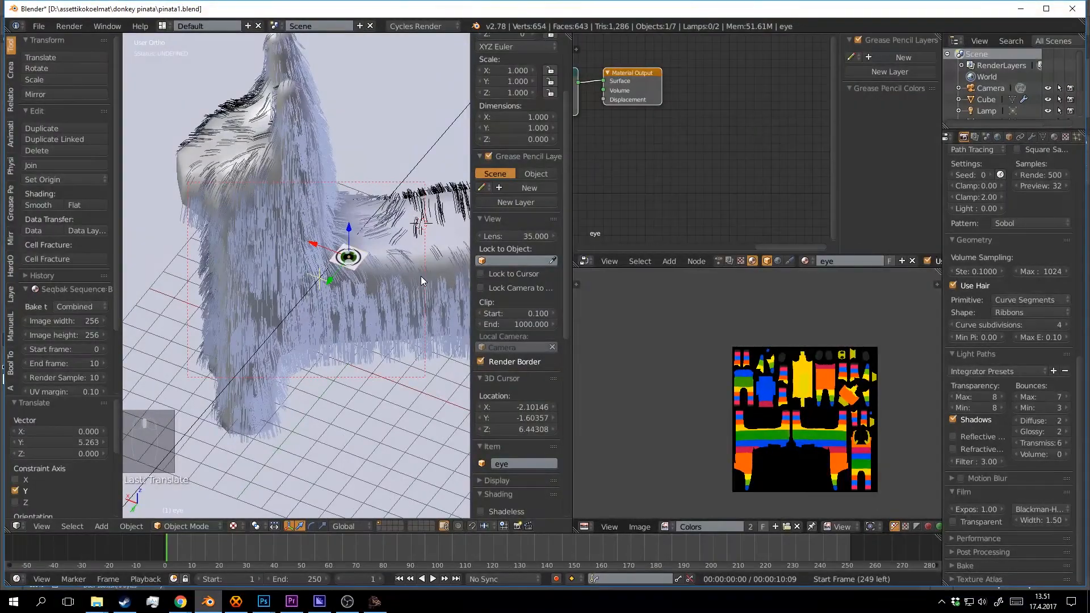
# Stand the eye plane upright by rotating it 90° about the global Y axis.
pyautogui.write('r')
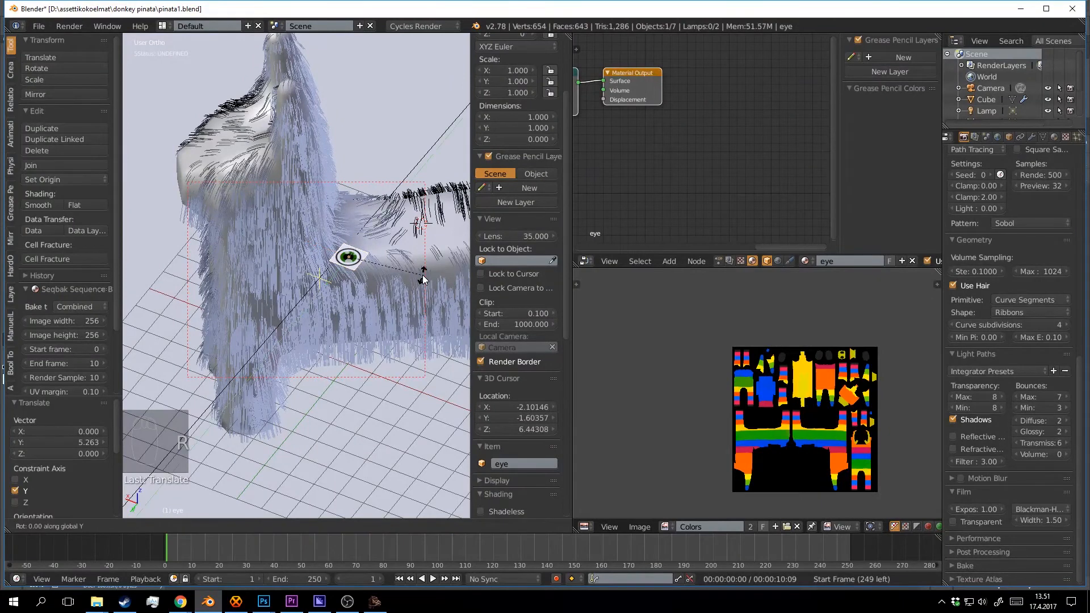
pyautogui.write('90')
pyautogui.click(419, 278)
pyautogui.moveTo(377, 280); pyautogui.dragTo(393, 272, button='middle')
# Raise the eye plane about 3.54 along Z to the donkey's head and turn it about Z to face outward.
pyautogui.moveTo(326, 242); pyautogui.dragTo(253, 126)
pyautogui.press('r')
pyautogui.press('z')
pyautogui.click(289, 118)
pyautogui.scroll(5, 305, 196)
# Enlarge the eye plane to a scale of about 1.79, then tilt and move it against the donkey's face.
pyautogui.press('s')
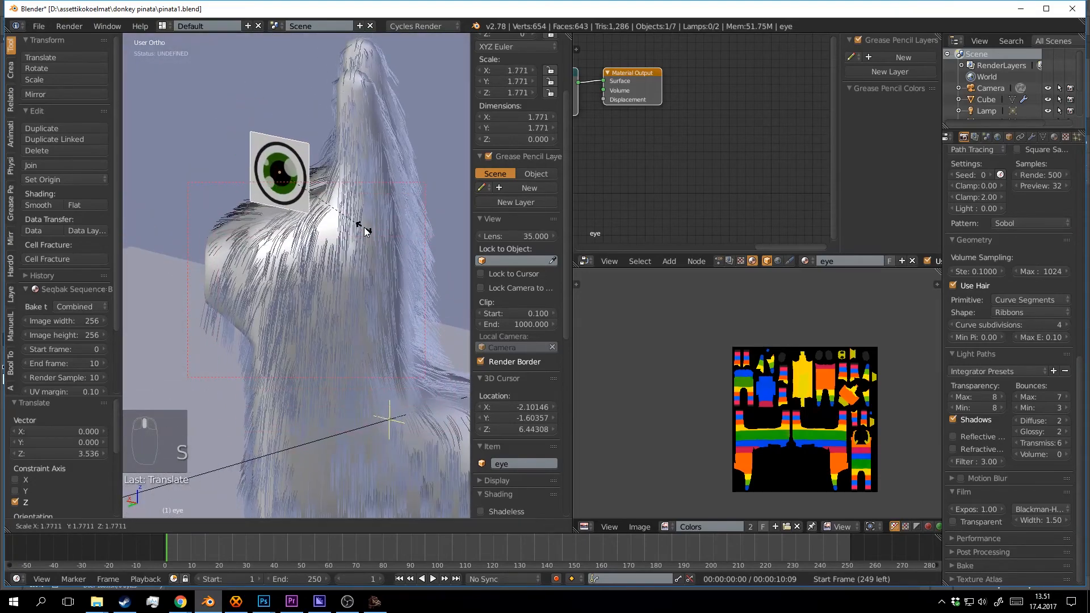
pyautogui.click(368, 231)
pyautogui.moveTo(367, 231); pyautogui.dragTo(369, 186, button='middle')
pyautogui.press('r')
pyautogui.click(298, 243)
pyautogui.press('g')
pyautogui.click(307, 288)
# Rotate the eye plane about -27.3° around Z to follow the side of the face.
pyautogui.moveTo(306, 288)
pyautogui.mouseDown(button='middle')
pyautogui.moveTo(392, 324)
pyautogui.moveTo(431, 316)
pyautogui.moveTo(364, 239)
pyautogui.moveTo(387, 315)
pyautogui.moveTo(404, 312)
pyautogui.moveTo(359, 307)
pyautogui.moveTo(368, 318)
pyautogui.moveTo(369, 301)
pyautogui.moveTo(416, 264)
pyautogui.moveTo(320, 299)
pyautogui.mouseUp(button='middle')
pyautogui.press('r')
pyautogui.press('z')
pyautogui.click(410, 346)
pyautogui.hotkey('shift', 'z')
pyautogui.hotkey('shift', 'z')
pyautogui.scroll(3, 417, 264)
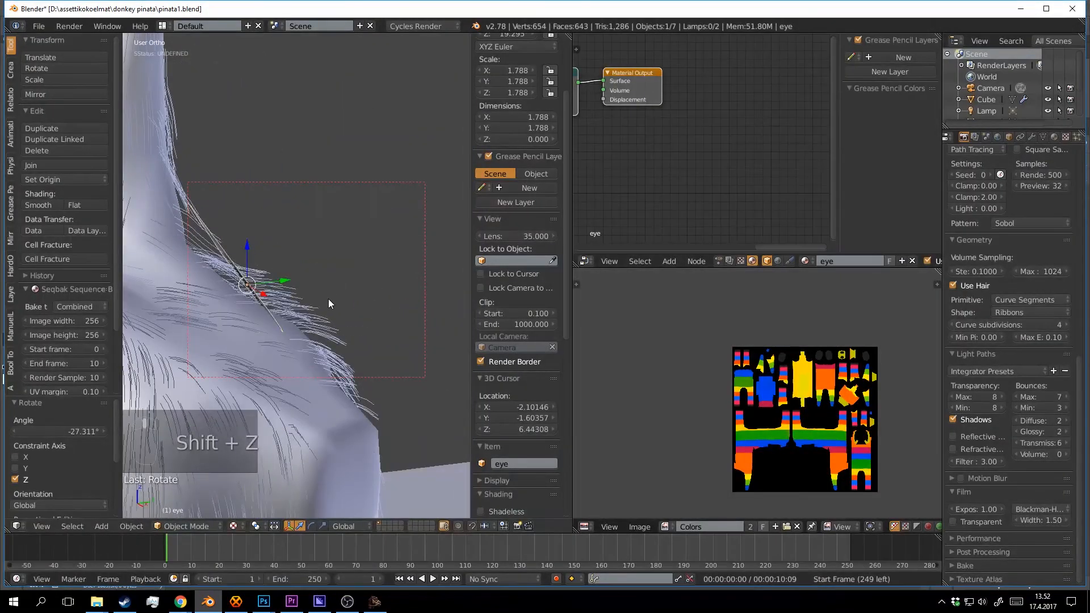
# Tilt the eye plane about -20.8° to match the slope of the snout and move it close to the fur.
pyautogui.press('g')
pyautogui.press('r')
pyautogui.click(375, 271)
pyautogui.press('g')
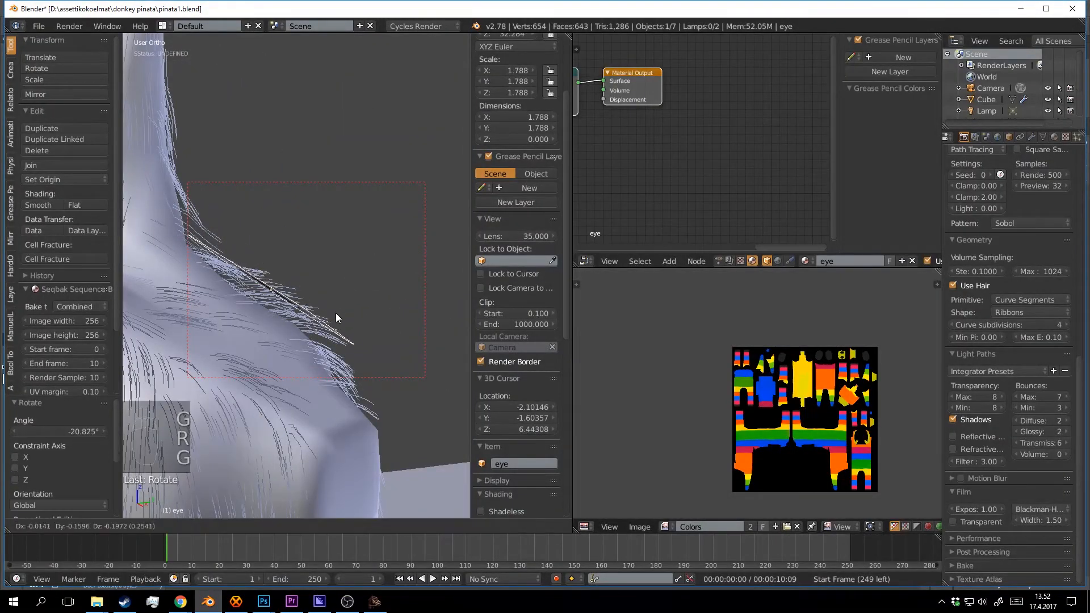
pyautogui.click(344, 327)
pyautogui.moveTo(346, 330); pyautogui.dragTo(343, 283, button='middle')
pyautogui.press('g')
pyautogui.click(382, 325)
# Fine-tune the eye plane's position on its side of the donkey's face.
pyautogui.scroll(-4, 384, 324)
pyautogui.moveTo(343, 282); pyautogui.dragTo(344, 283)
pyautogui.scroll(2, 362, 328)
pyautogui.moveTo(343, 282); pyautogui.dragTo(390, 317, button='middle')
pyautogui.press('g')
pyautogui.click(357, 321)
# Duplicate the eye plane to the opposite side of the face, then rotate and reposition the copy against the head.
pyautogui.hotkey('shift', 'd')
pyautogui.click(295, 311)
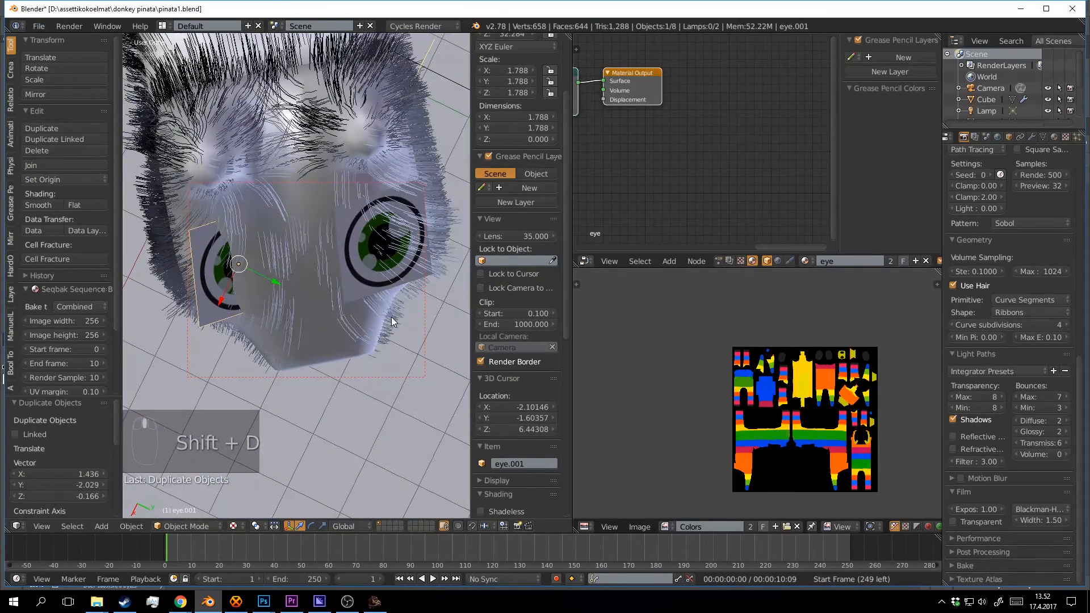
pyautogui.press('r')
pyautogui.rightClick(348, 358)
pyautogui.moveTo(347, 358); pyautogui.dragTo(402, 315, button='middle')
pyautogui.press('r')
pyautogui.click(337, 185)
pyautogui.press('g')
pyautogui.click(348, 243)
# Rotate the second eye about 19.7° to follow the face and nudge it level with the first eye.
pyautogui.moveTo(348, 243); pyautogui.dragTo(374, 315, button='middle')
pyautogui.press('r')
pyautogui.click(362, 341)
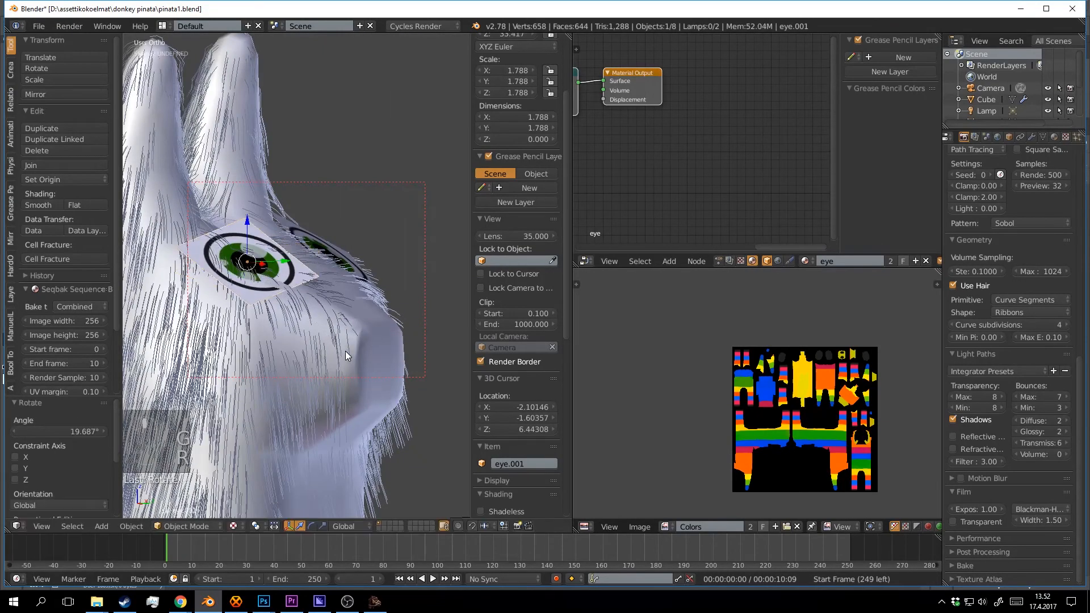
pyautogui.press('g')
pyautogui.click(347, 349)
pyautogui.moveTo(347, 350); pyautogui.dragTo(368, 325, button='middle')
pyautogui.press('g')
pyautogui.click(311, 324)
# Save the scene over pinata1.blend and select the donkey body.
pyautogui.hotkey('ctrl', 's')
pyautogui.click(311, 324)
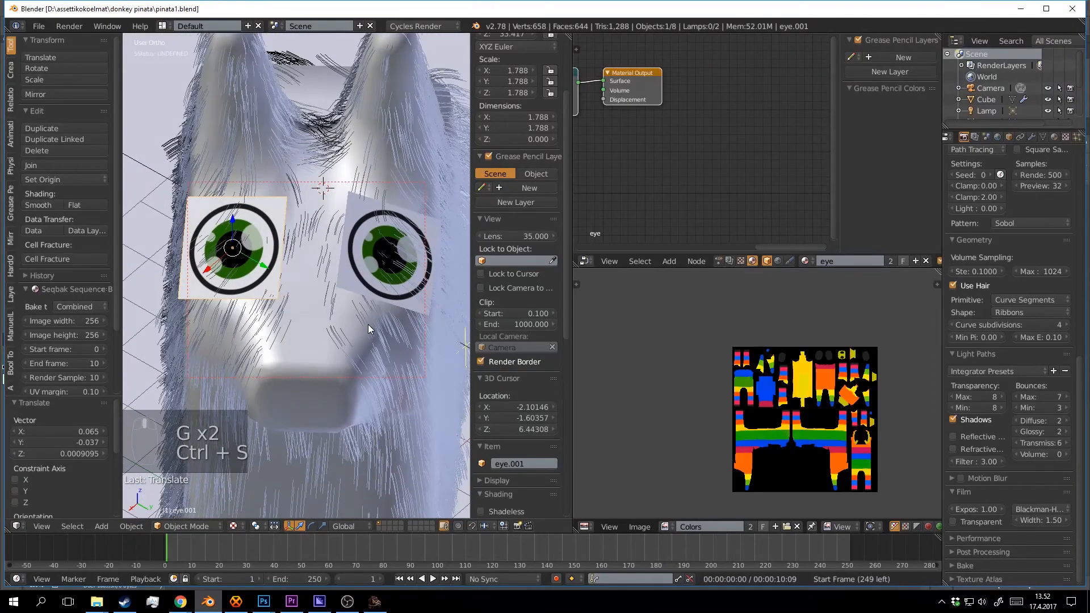
pyautogui.hotkey('ctrl', 's')
pyautogui.click(368, 324)
pyautogui.scroll(3, 331, 322)
pyautogui.rightClick(364, 402)
pyautogui.hotkey('ctrl', 's')
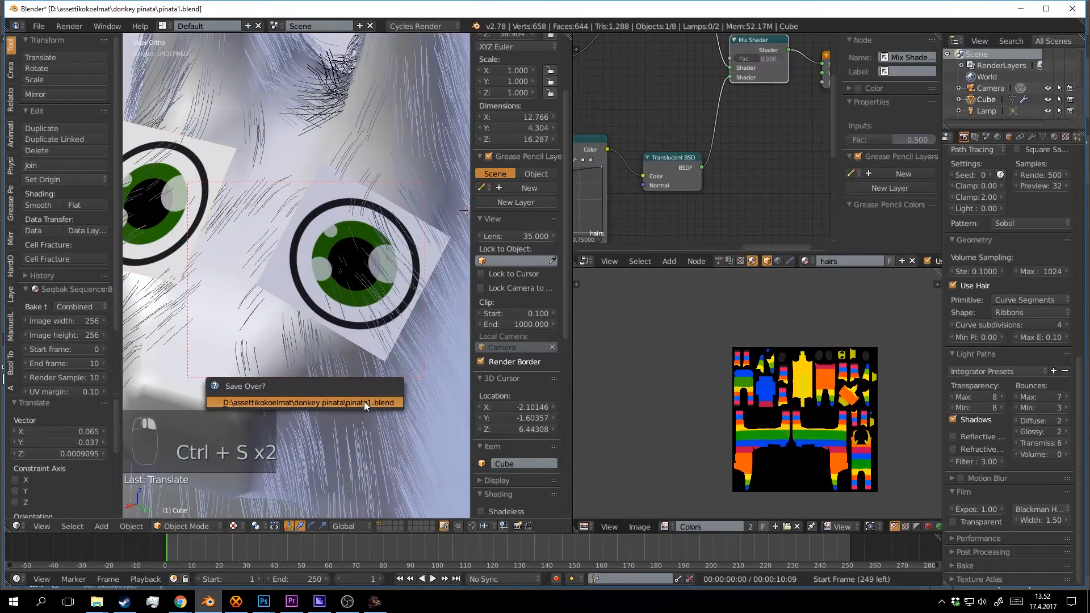
pyautogui.click(363, 401)
pyautogui.scroll(-6, 365, 399)
pyautogui.moveTo(367, 396)
pyautogui.mouseDown(button='middle')
pyautogui.moveTo(375, 343)
pyautogui.moveTo(367, 378)
pyautogui.mouseUp(button='middle')
pyautogui.scroll(3, 374, 343)
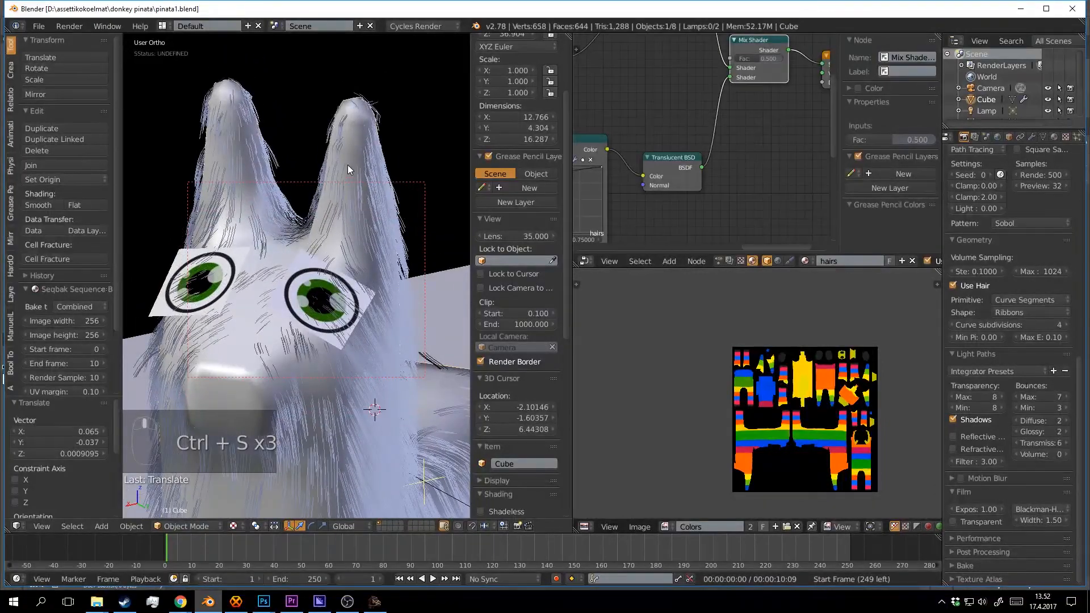
# With the donkey body selected, save pinata1.blend again and switch the body to Particle Edit mode.
pyautogui.rightClick(350, 144)
pyautogui.rightClick(394, 252)
pyautogui.scroll(2, 394, 255)
pyautogui.hotkey('ctrl', 's')
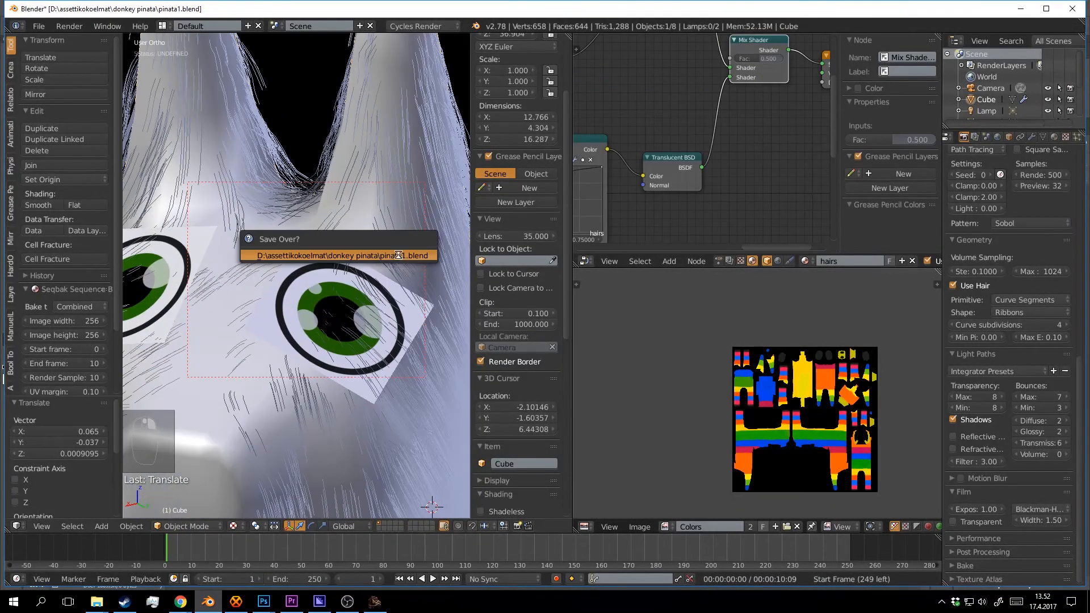
pyautogui.click(392, 250)
pyautogui.click(171, 527)
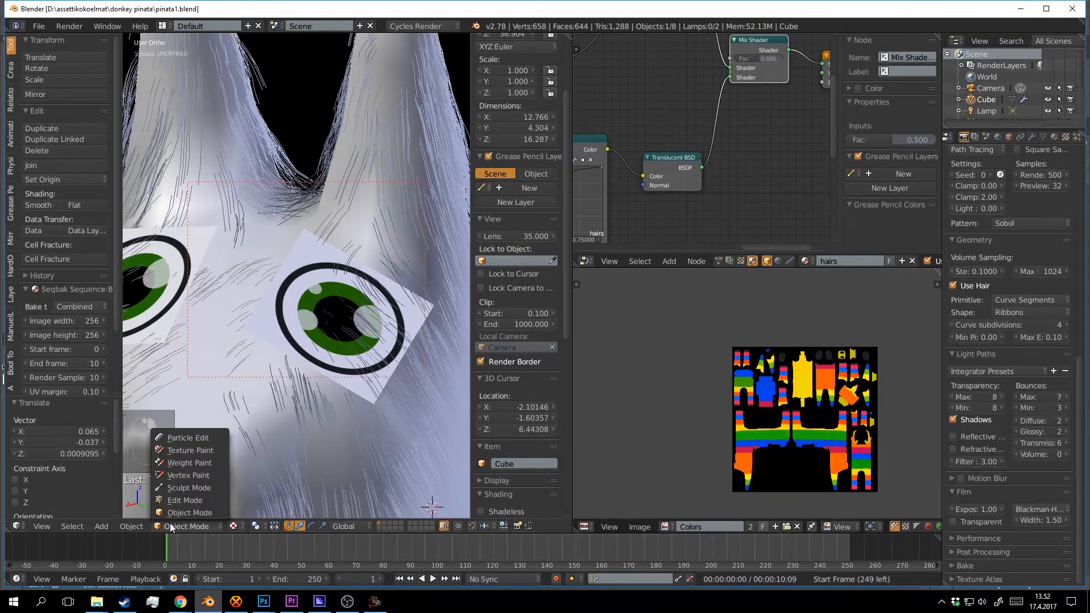
pyautogui.click(186, 436)
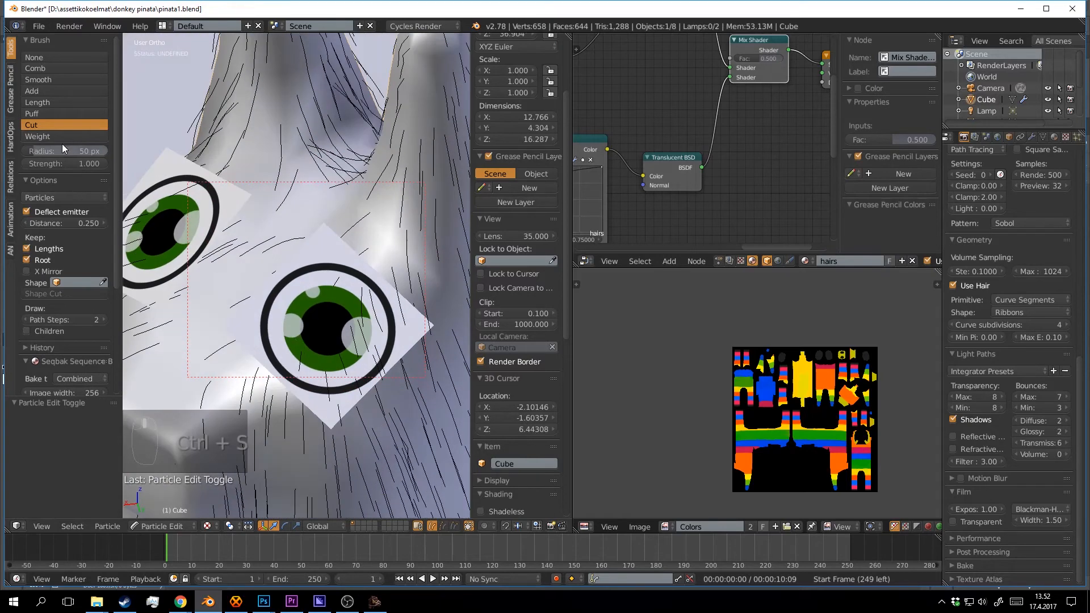
# Trim away the hairs covering both eyes with the Cut brush.
pyautogui.moveTo(379, 341); pyautogui.dragTo(366, 329)
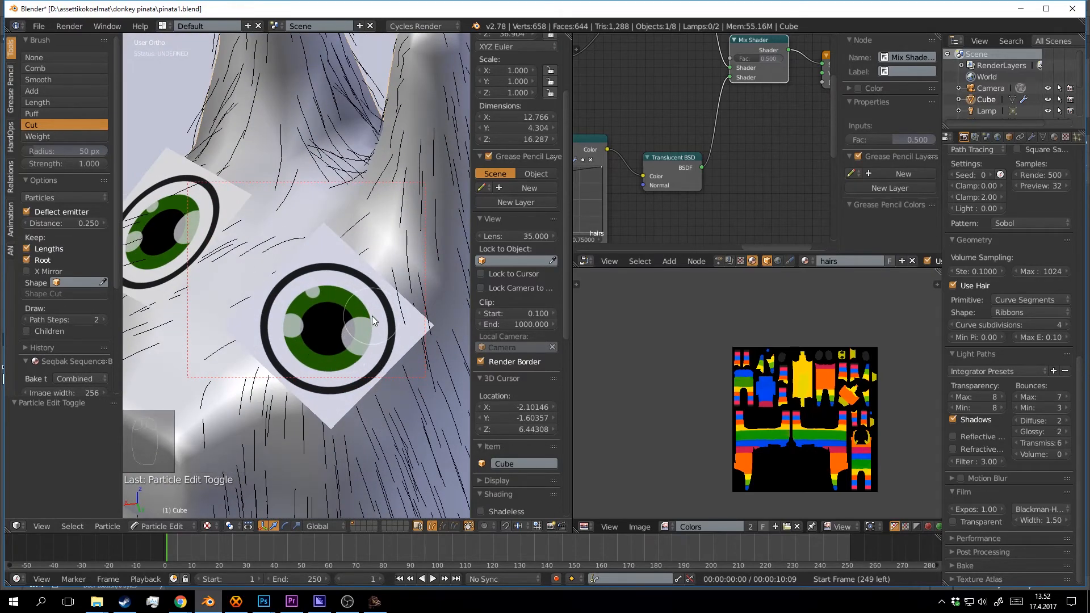
pyautogui.moveTo(314, 307); pyautogui.dragTo(312, 309)
pyautogui.moveTo(312, 309); pyautogui.dragTo(392, 312, button='middle')
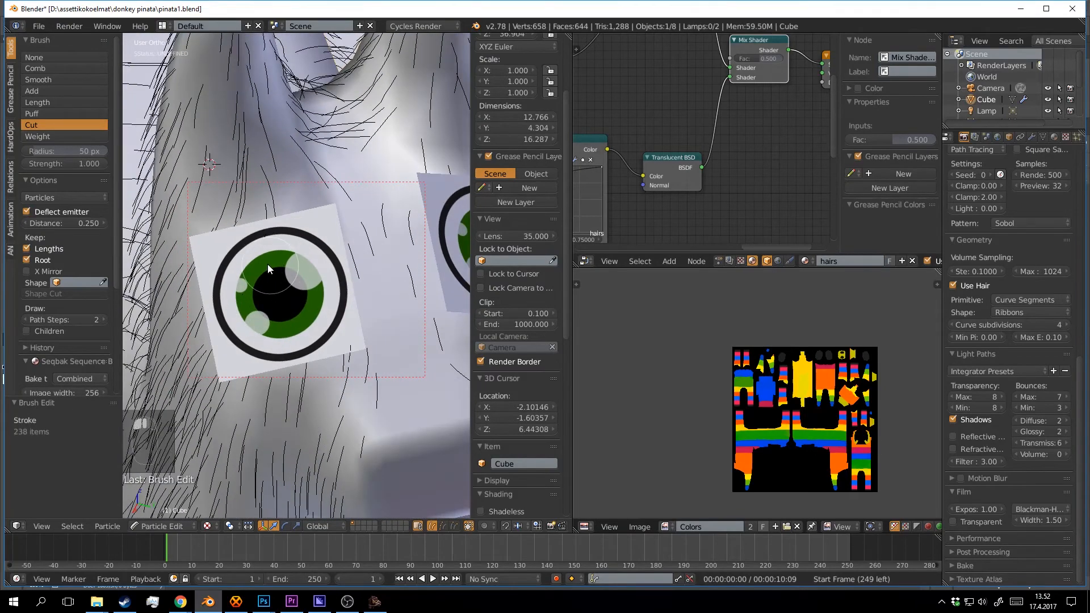
pyautogui.moveTo(322, 319); pyautogui.dragTo(320, 319)
pyautogui.scroll(-5, 306, 312)
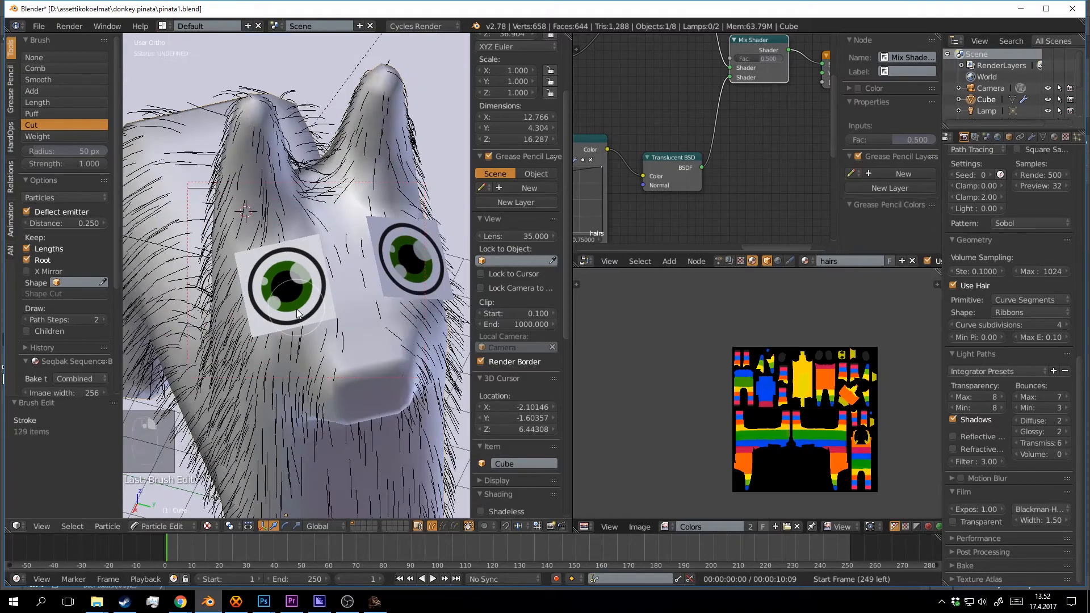
pyautogui.scroll(2, 325, 307)
pyautogui.moveTo(325, 308); pyautogui.dragTo(267, 392, button='middle')
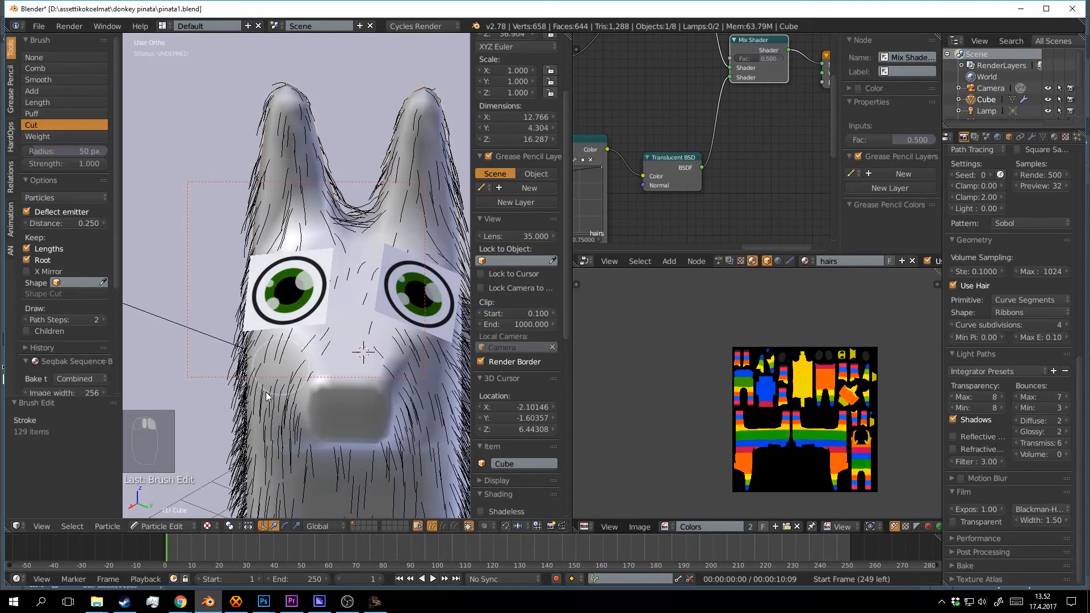
# Return the donkey body to Object Mode and save the scene.
pyautogui.click(171, 526)
pyautogui.click(171, 513)
pyautogui.moveTo(308, 428); pyautogui.dragTo(411, 362, button='middle')
pyautogui.hotkey('ctrl', 's')
# Preview the donkey's eyes in rendered shading, up close and through the scene camera.
pyautogui.hotkey('shift', 'z')
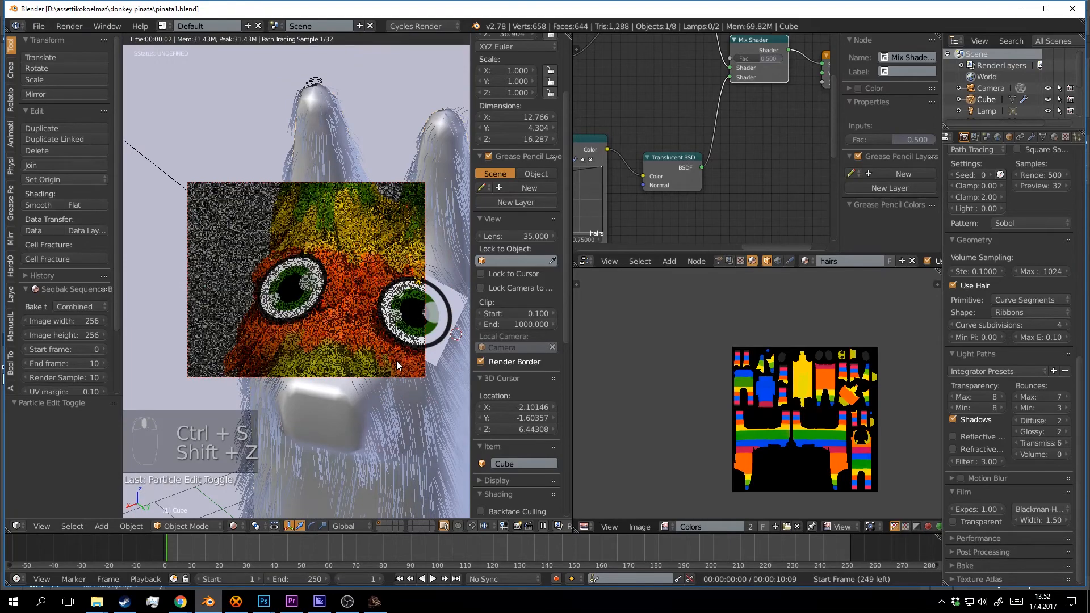
pyautogui.keyDown('shift'); pyautogui.moveTo(397, 360); pyautogui.dragTo(338, 312, button='middle'); pyautogui.keyUp('shift')
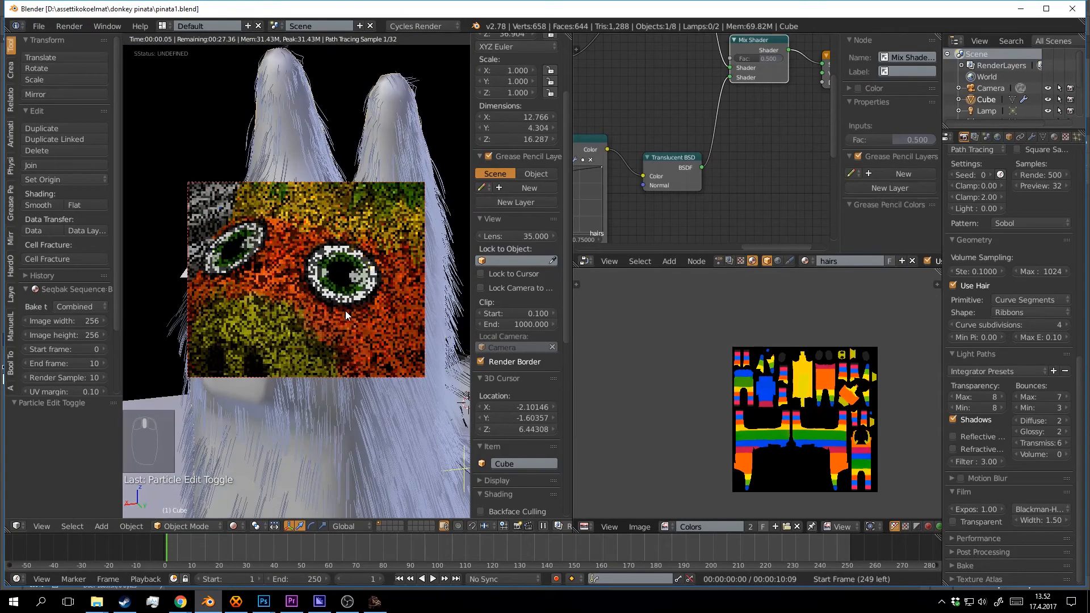
pyautogui.press('KP_0')
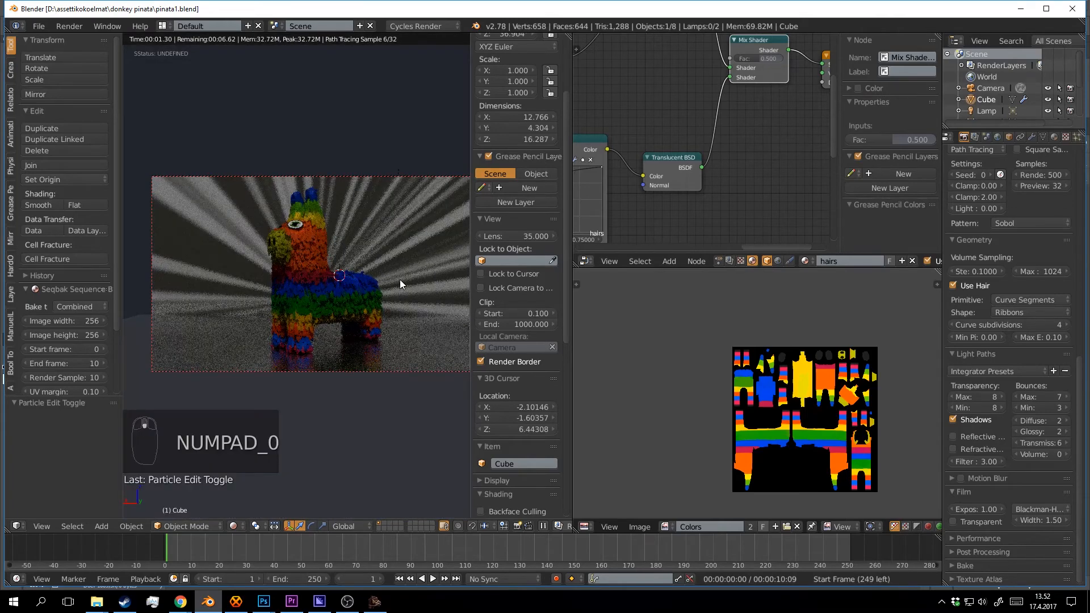
# Save the scene and scale the camera-facing eye plane down to about 0.64 of its size in solid shading.
pyautogui.hotkey('ctrl', 's')
pyautogui.click(400, 280)
pyautogui.hotkey('shift', 'z')
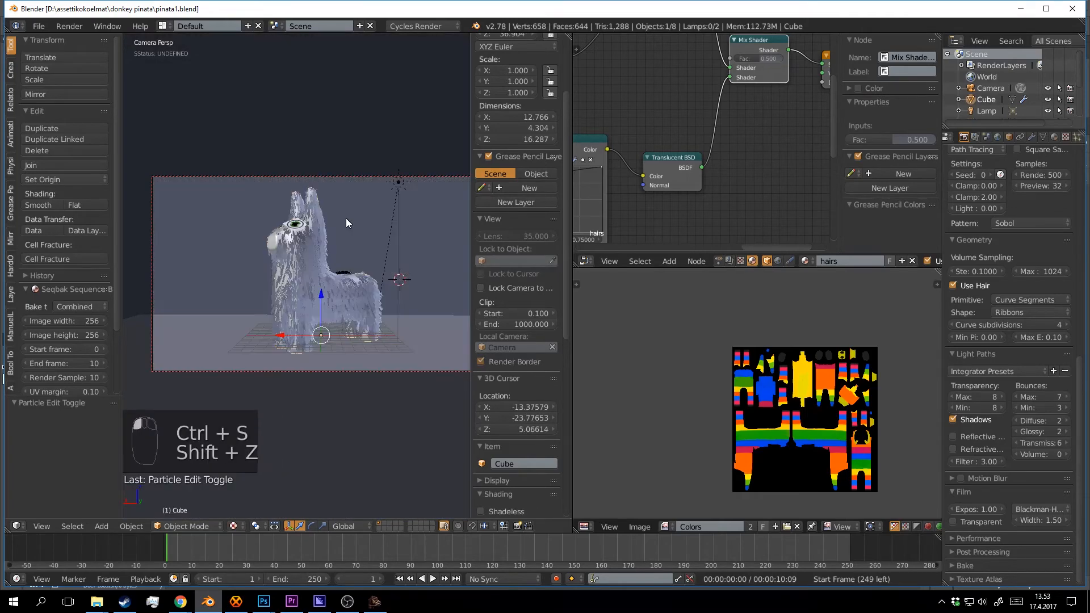
pyautogui.scroll(8, 347, 341)
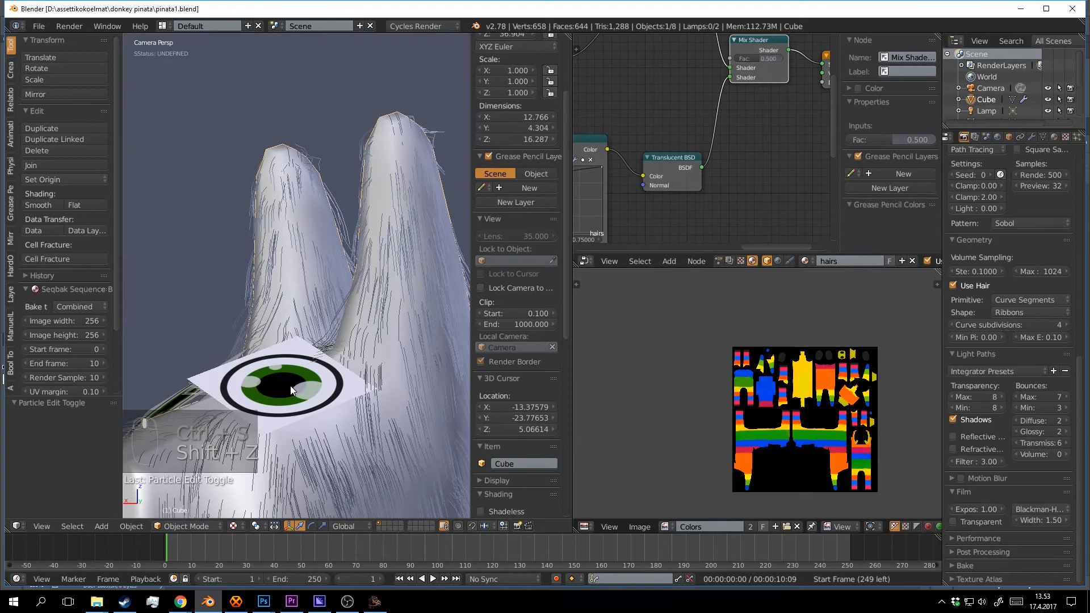
pyautogui.rightClick(290, 388)
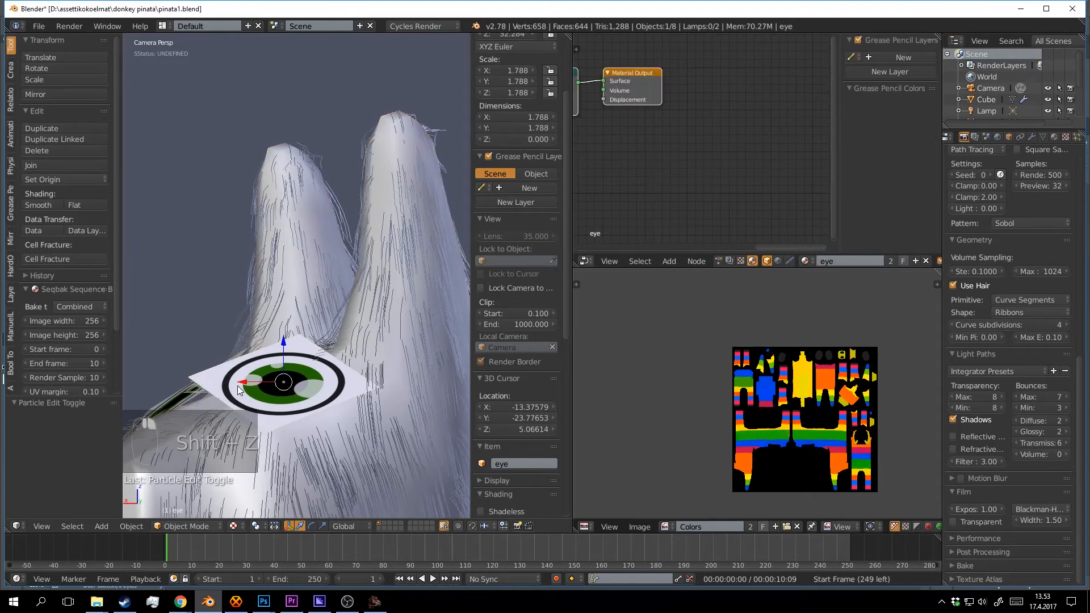
pyautogui.keyDown('shift'); pyautogui.moveTo(237, 387); pyautogui.dragTo(288, 347, button='middle'); pyautogui.keyUp('shift')
pyautogui.press('s')
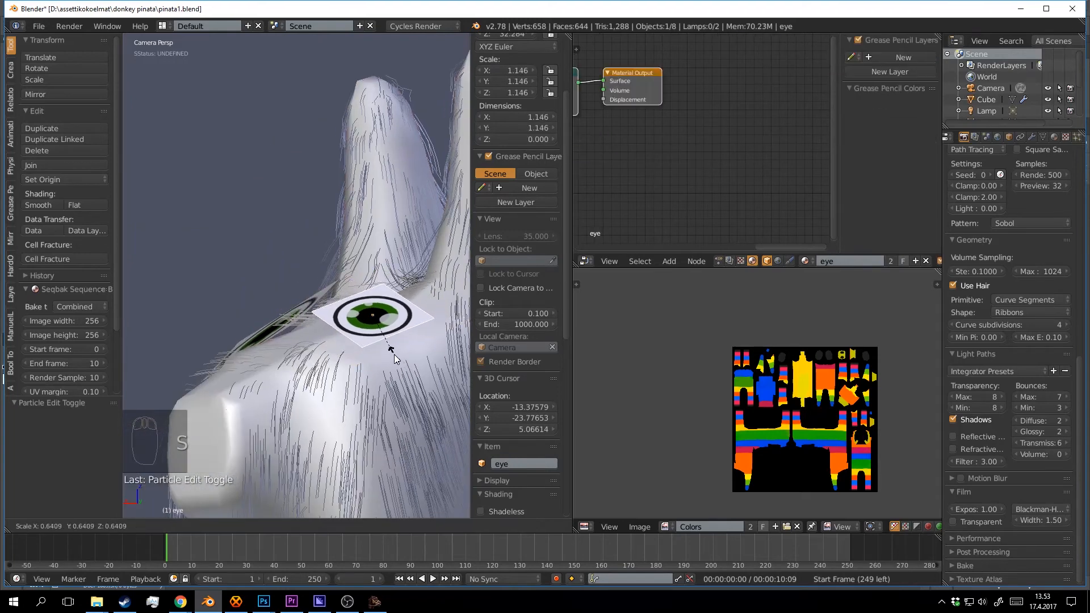
pyautogui.click(395, 355)
# Scale the donkey's other eye plane down to about 0.66 of its size to match, deselect everything and save the scene.
pyautogui.press('KP_0')
pyautogui.scroll(8, 312, 322)
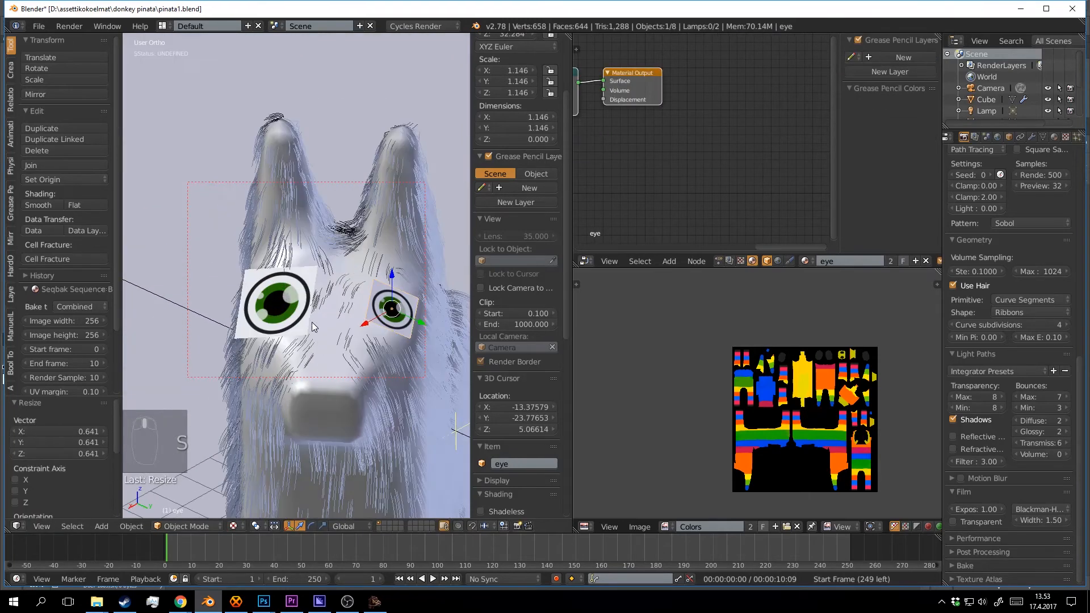
pyautogui.rightClick(280, 285)
pyautogui.scroll(1, 280, 285)
pyautogui.press('s')
pyautogui.click(344, 309)
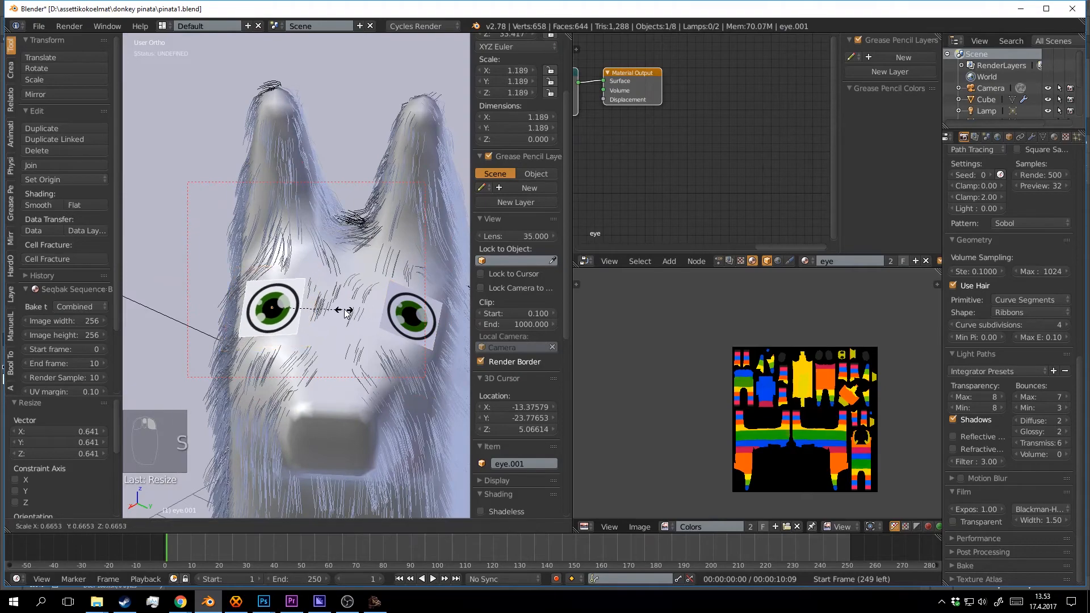
pyautogui.hotkey('ctrl', 's')
pyautogui.click(343, 310)
pyautogui.press('a')
pyautogui.hotkey('ctrl', 's')
pyautogui.click(360, 318)
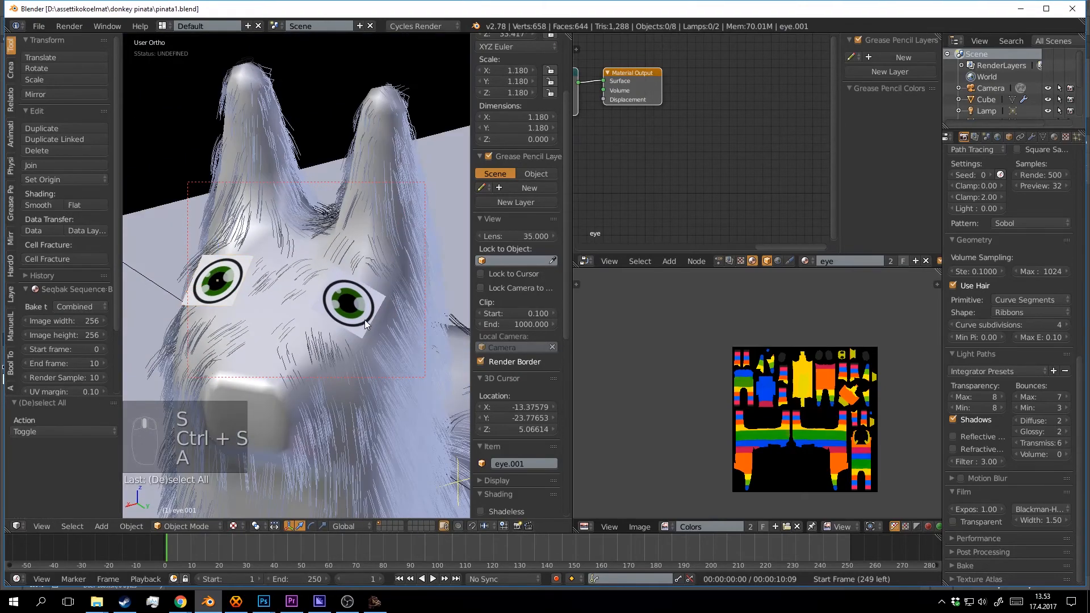
# Preview the smaller eye up close through the scene camera in rendered shading.
pyautogui.press('KP_0')
pyautogui.hotkey('shift', 'z')
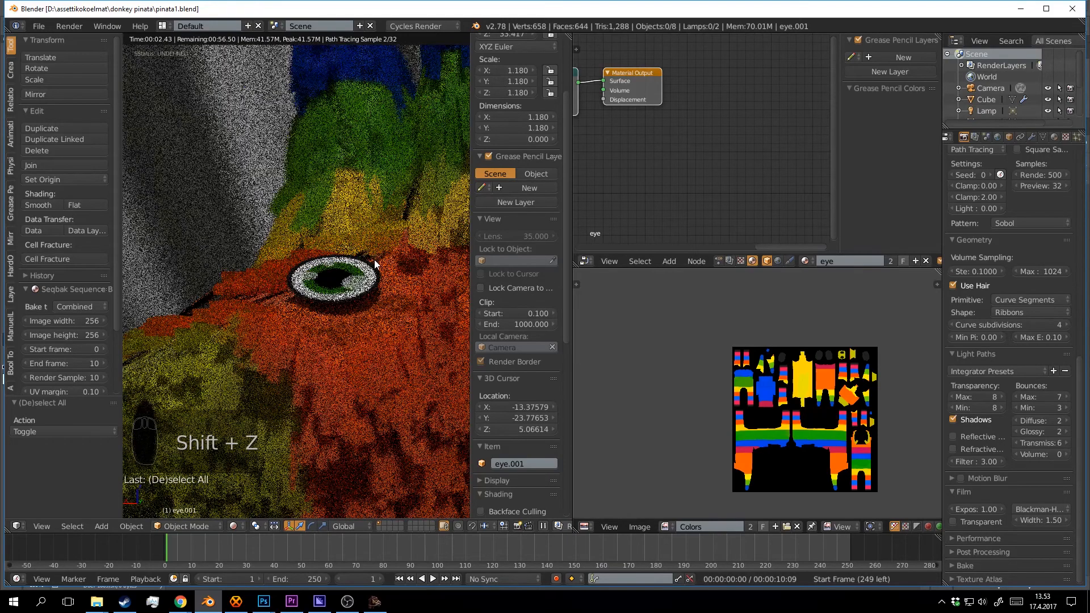
pyautogui.rightClick(355, 263)
pyautogui.hotkey('shift', 'z')
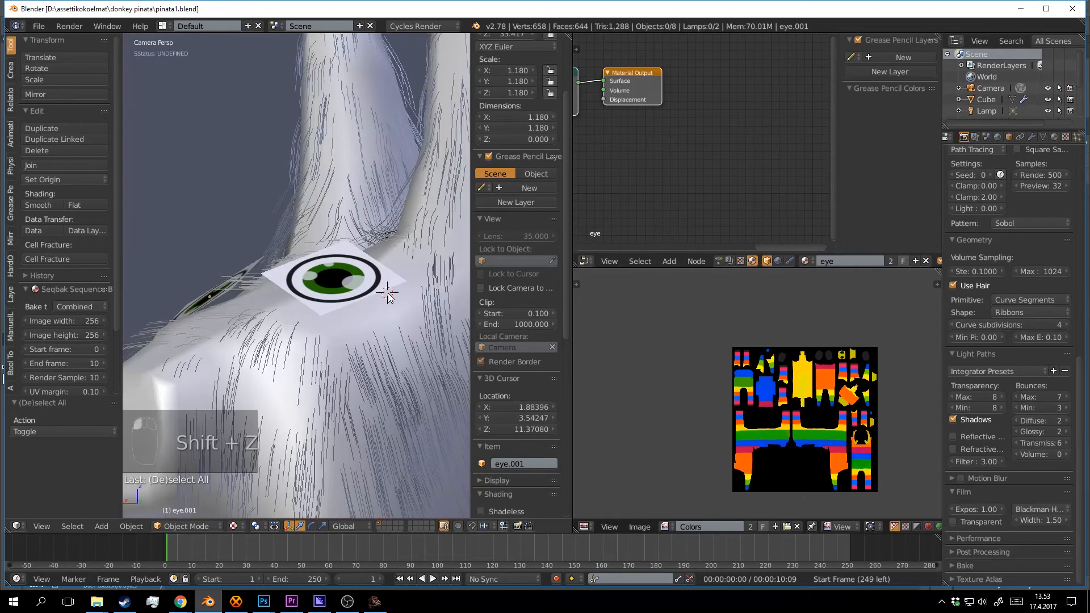
# Lower the eye planes slightly along the Z axis, by about 0.11 and 0.016, and save the scene.
pyautogui.moveTo(336, 243); pyautogui.dragTo(339, 263)
pyautogui.moveTo(339, 263); pyautogui.dragTo(338, 316, button='middle')
pyautogui.scroll(4, 347, 289)
pyautogui.scroll(4, 341, 314)
pyautogui.rightClick(310, 253)
pyautogui.scroll(4, 309, 253)
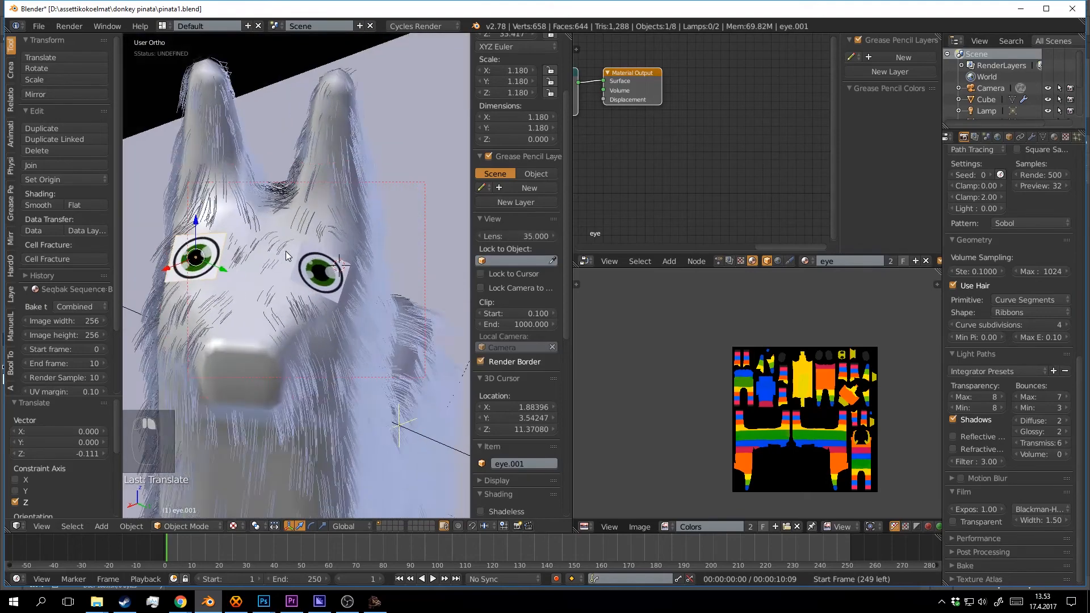
pyautogui.moveTo(243, 213); pyautogui.dragTo(247, 141)
pyautogui.scroll(-2, 326, 226)
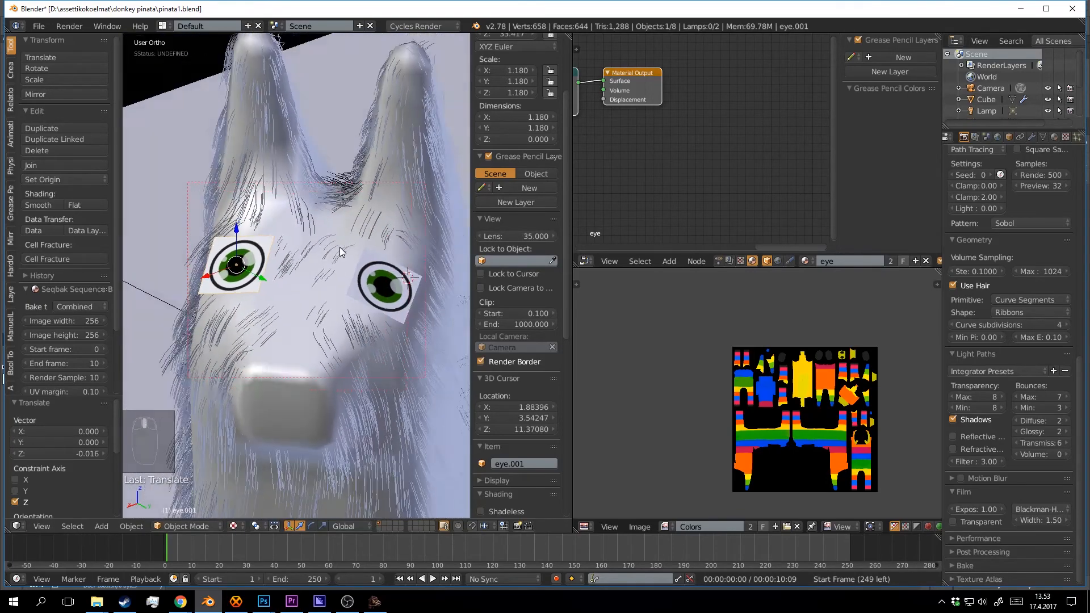
pyautogui.moveTo(372, 226); pyautogui.dragTo(335, 263, button='middle')
pyautogui.press('a')
pyautogui.hotkey('ctrl', 's')
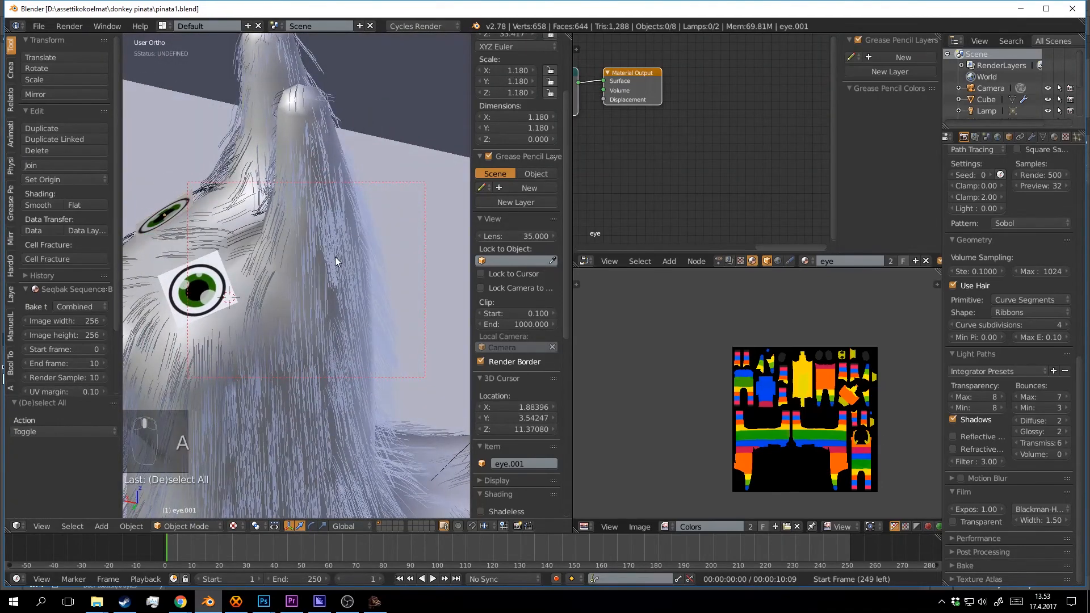
# Preview the repositioned eyes through the scene camera in rendered shading, return to solid shading and save the scene.
pyautogui.press('KP_0')
pyautogui.hotkey('shift', 'z')
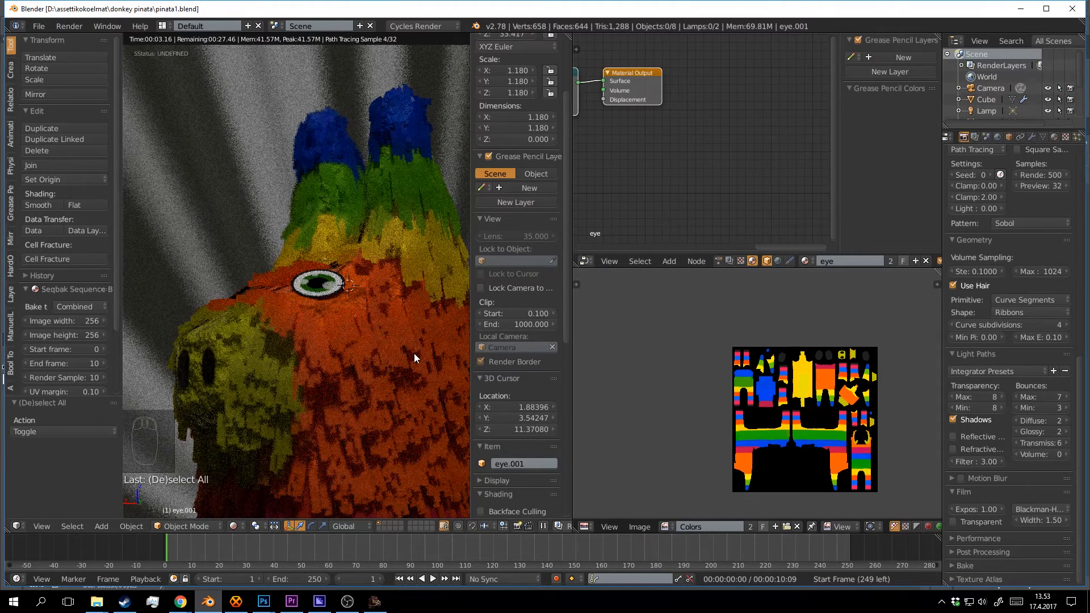
pyautogui.click(414, 353)
pyautogui.hotkey('shift', 'z')
pyautogui.hotkey('ctrl', 's')
pyautogui.click(356, 291)
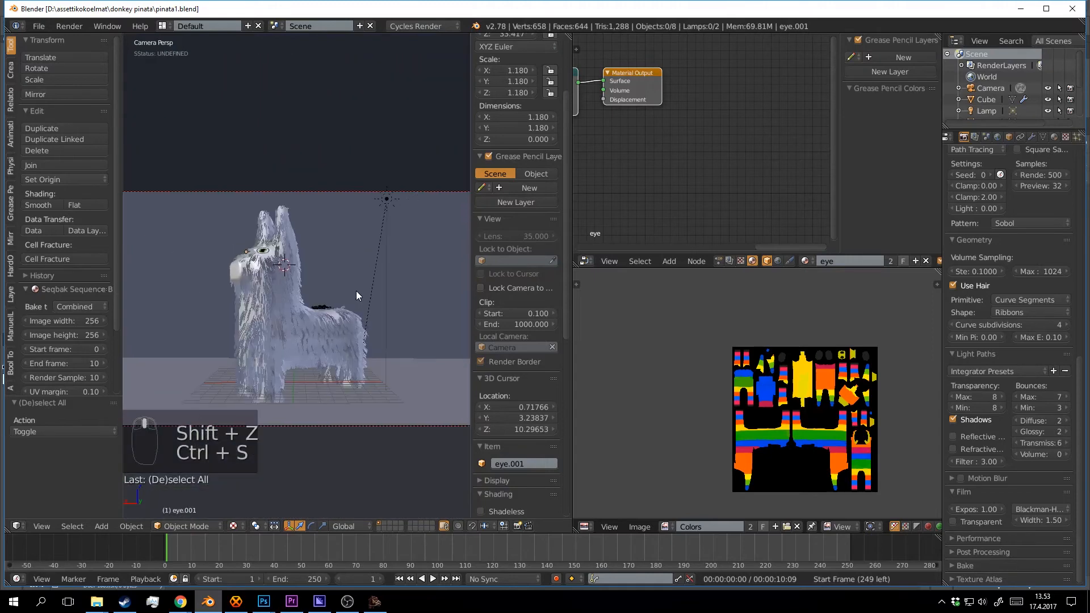
pyautogui.keyDown('shift'); pyautogui.moveTo(356, 291); pyautogui.dragTo(329, 298, button='middle'); pyautogui.keyUp('shift')
pyautogui.scroll(2, 329, 298)
pyautogui.hotkey('ctrl', 's')
pyautogui.click(329, 298)
# Set the camera's depth of field distance to about 36.78 and its aperture size to about 0.385, saving the scene.
pyautogui.rightClick(428, 162)
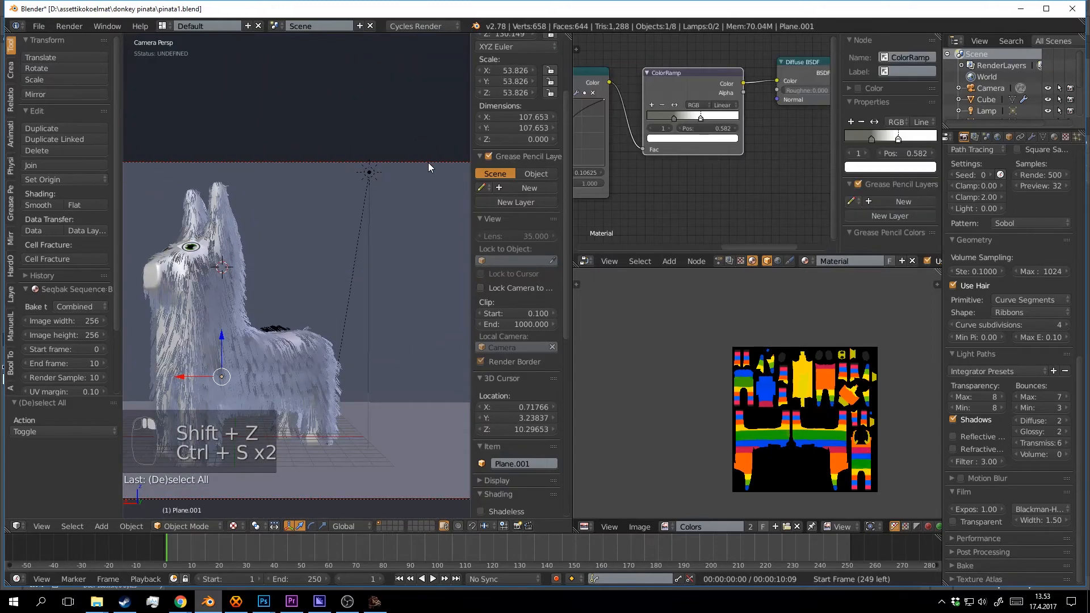
pyautogui.rightClick(428, 162)
pyautogui.scroll(-1, 325, 385)
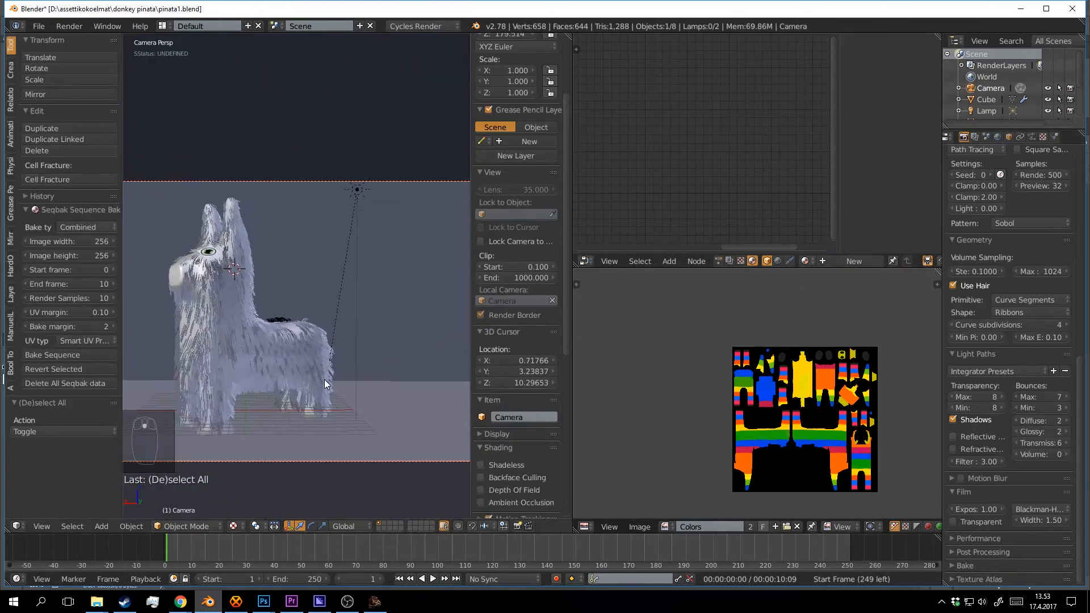
pyautogui.moveTo(325, 384); pyautogui.dragTo(315, 357, button='middle')
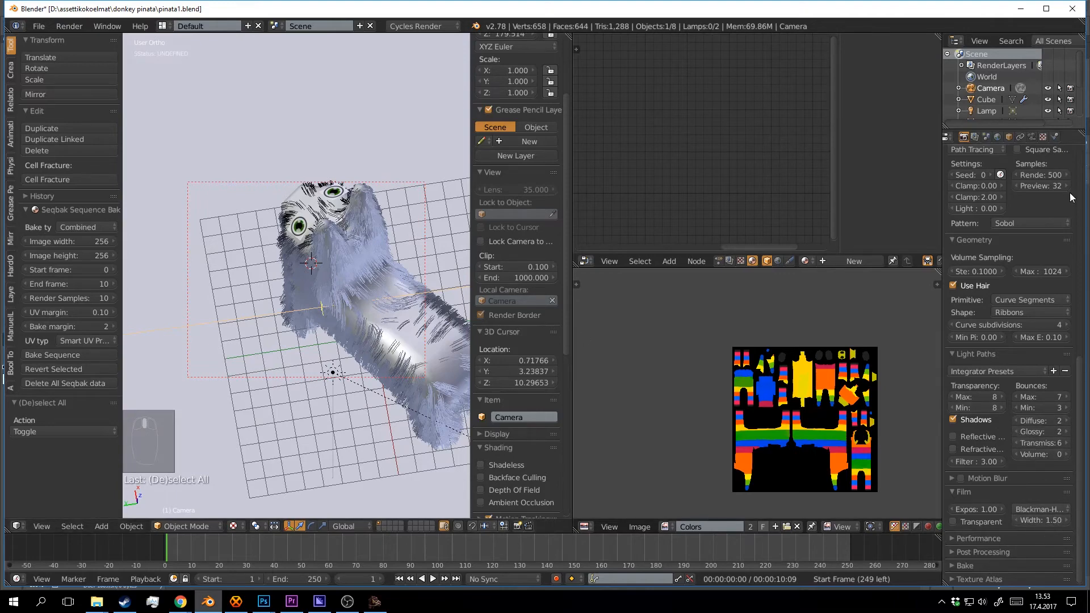
pyautogui.click(1033, 138)
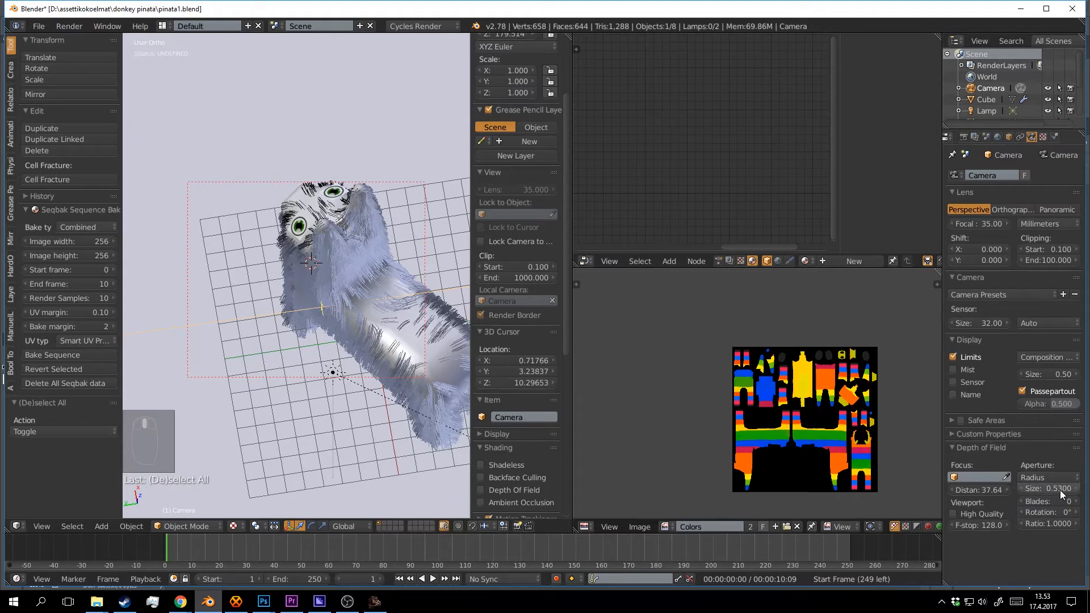
pyautogui.moveTo(980, 490); pyautogui.dragTo(976, 490)
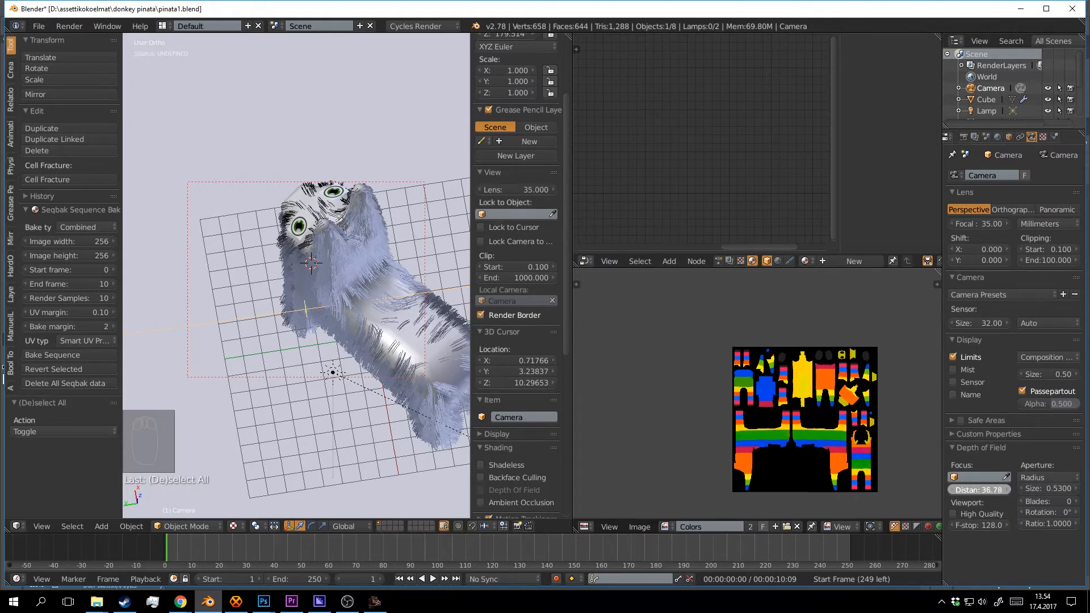
pyautogui.hotkey('ctrl', 's')
pyautogui.moveTo(1049, 488); pyautogui.dragTo(1045, 489)
pyautogui.hotkey('ctrl', 's')
pyautogui.click(267, 337)
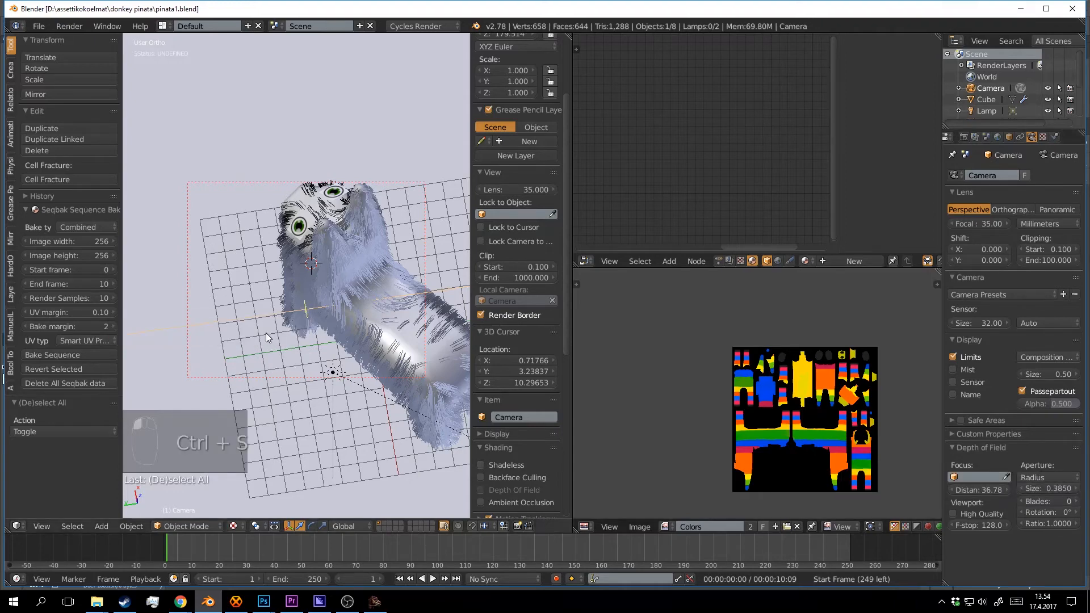
# Preview the depth of field through the scene camera in rendered shading, both full frame and close to the eye, and save.
pyautogui.press('KP_0')
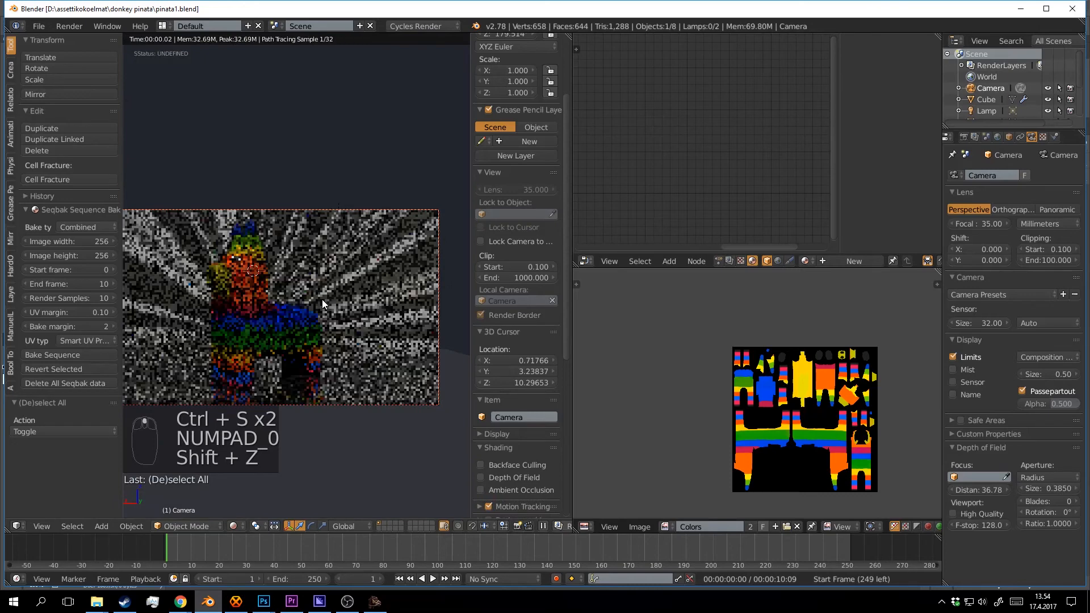
pyautogui.click(384, 319)
pyautogui.click(391, 306)
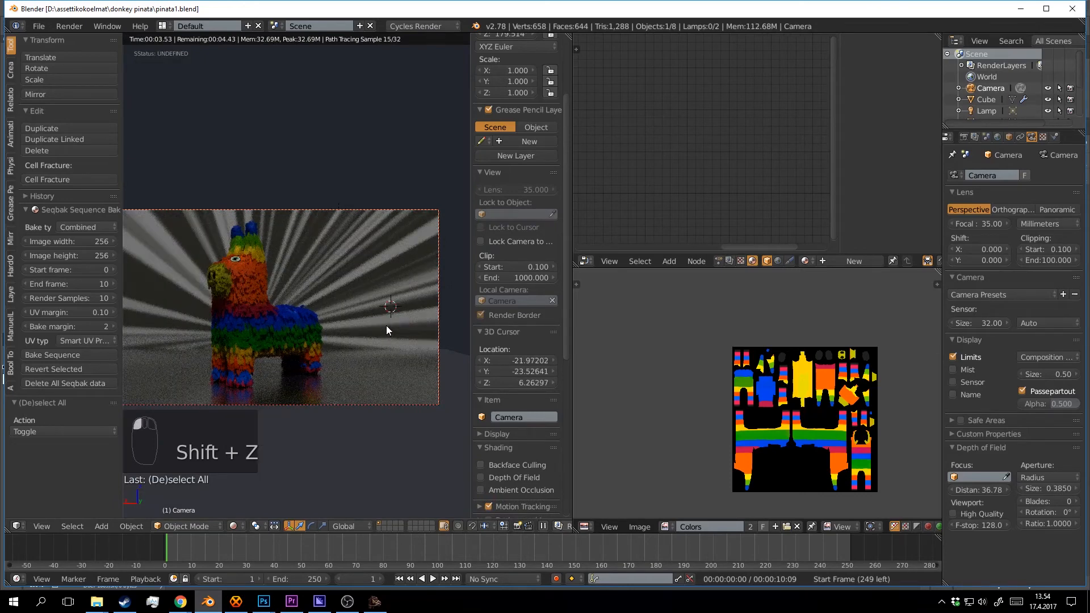
pyautogui.hotkey('shift', 'z')
pyautogui.keyDown('shift'); pyautogui.moveTo(263, 274); pyautogui.dragTo(339, 327, button='middle'); pyautogui.keyUp('shift')
pyautogui.scroll(7, 340, 328)
pyautogui.keyDown('shift'); pyautogui.moveTo(404, 415); pyautogui.dragTo(322, 277, button='middle'); pyautogui.keyUp('shift')
pyautogui.scroll(3, 321, 276)
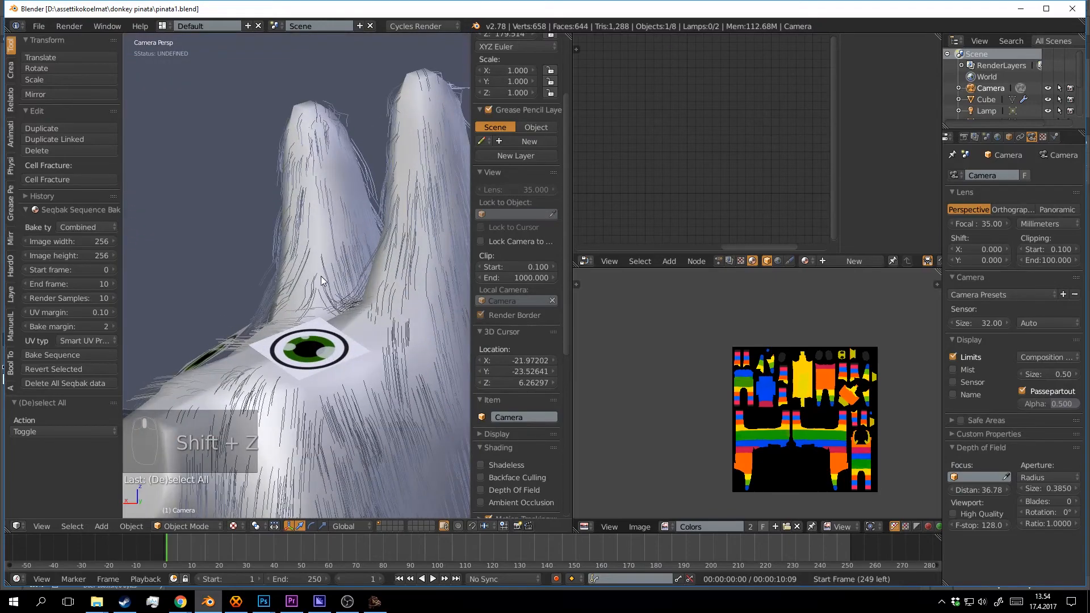
pyautogui.hotkey('shift', 'z')
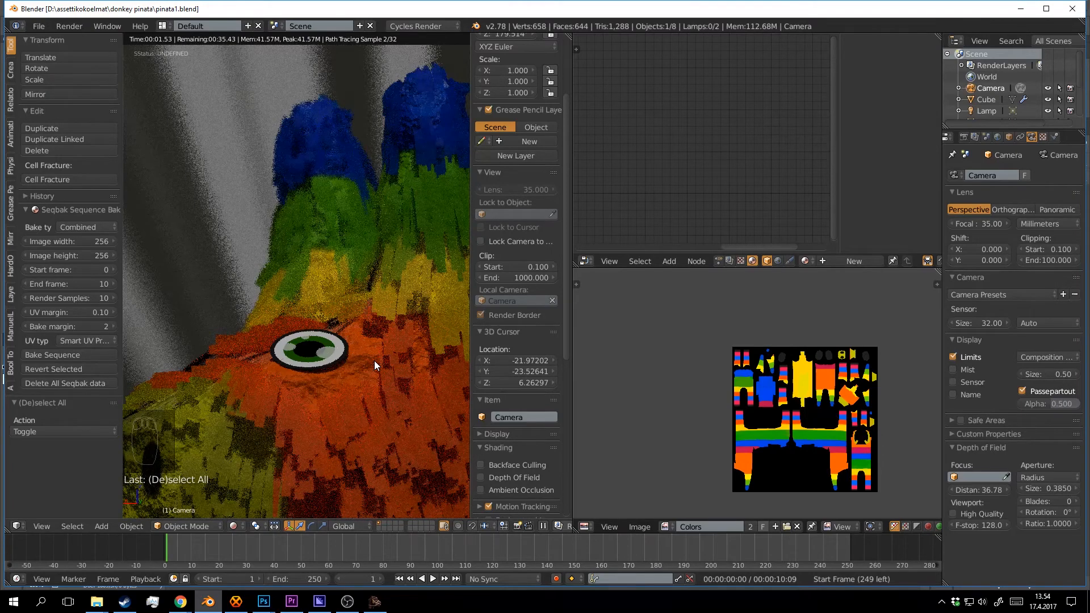
pyautogui.click(375, 362)
pyautogui.hotkey('shift', 'z')
pyautogui.hotkey('ctrl', 's')
# Duplicate the sun lamp, place the copy above and behind the donkey, and change its type to Area.
pyautogui.scroll(-8, 384, 337)
pyautogui.moveTo(381, 338)
pyautogui.mouseDown(button='middle')
pyautogui.moveTo(316, 368)
pyautogui.moveTo(333, 347)
pyautogui.mouseUp(button='middle')
pyautogui.scroll(-3, 334, 348)
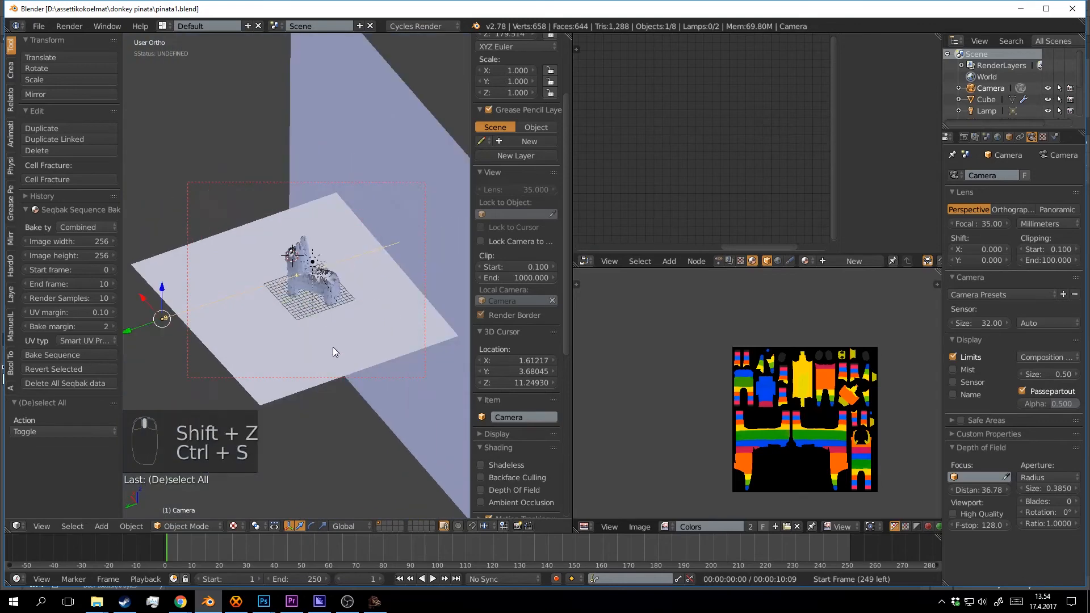
pyautogui.scroll(5, 306, 387)
pyautogui.rightClick(307, 302)
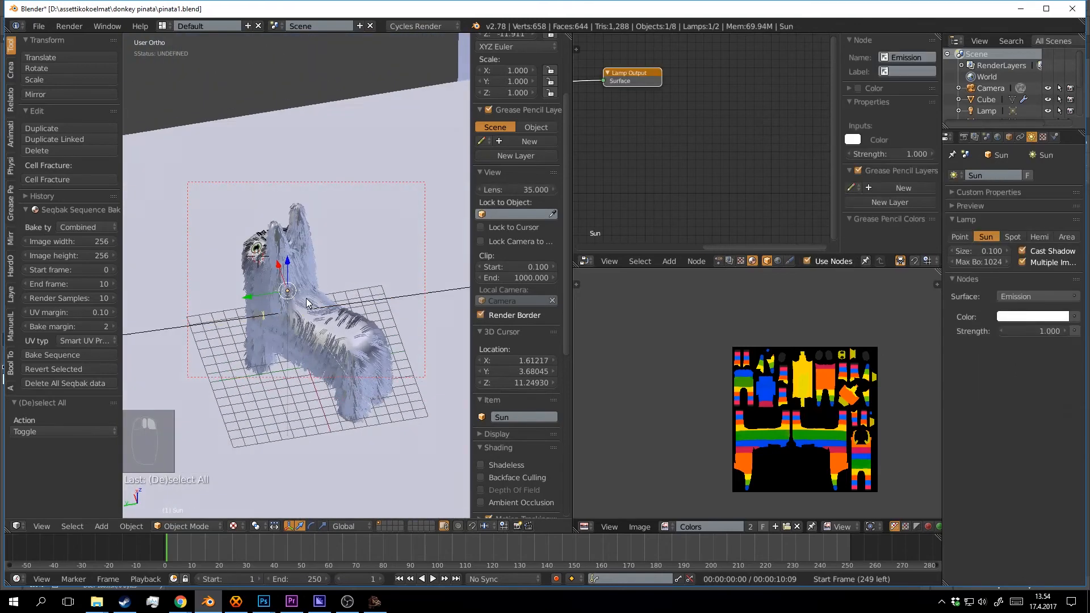
pyautogui.moveTo(307, 302); pyautogui.dragTo(278, 276, button='middle')
pyautogui.hotkey('shift', 'd')
pyautogui.click(387, 240)
pyautogui.moveTo(387, 240); pyautogui.dragTo(363, 250, button='middle')
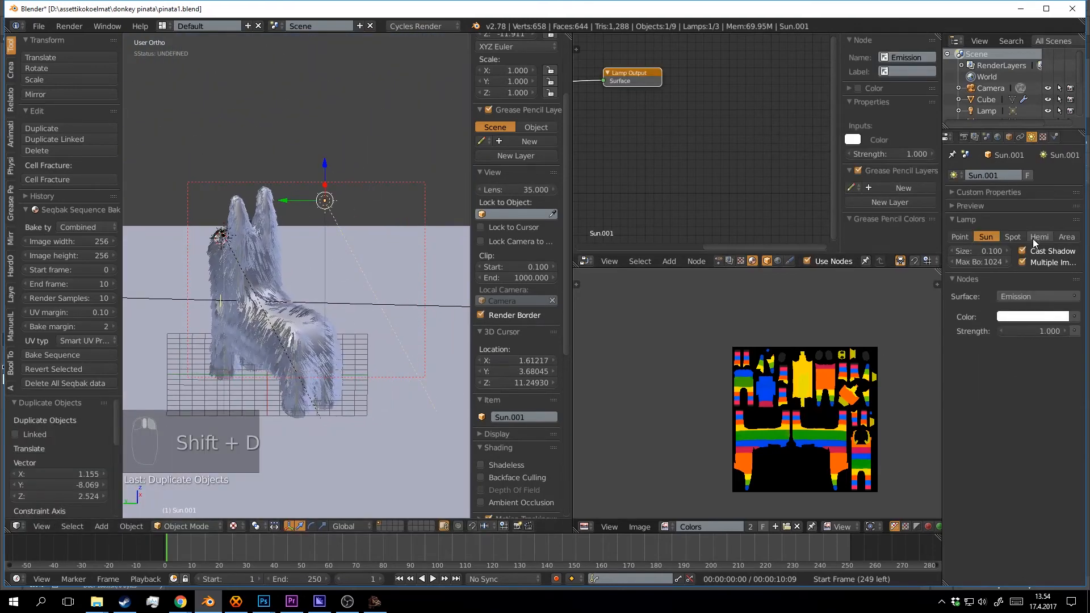
pyautogui.click(1066, 237)
# Rotate the new area lamp to aim at the donkey, move it farther behind and about 2.8 lower, and save.
pyautogui.moveTo(310, 287); pyautogui.dragTo(308, 268, button='middle')
pyautogui.press('r')
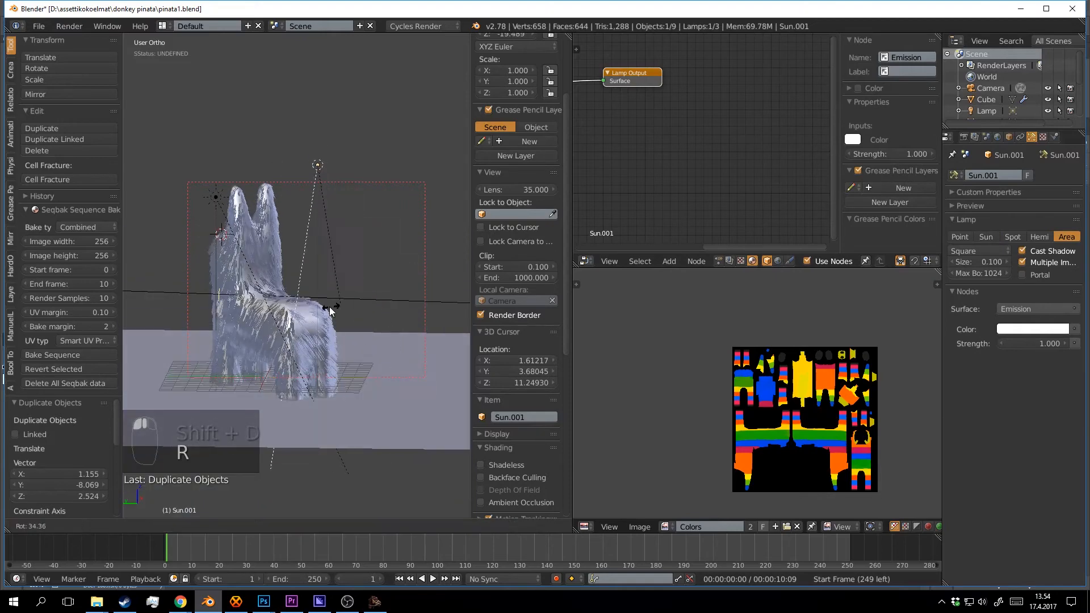
pyautogui.click(334, 287)
pyautogui.press('g')
pyautogui.click(382, 321)
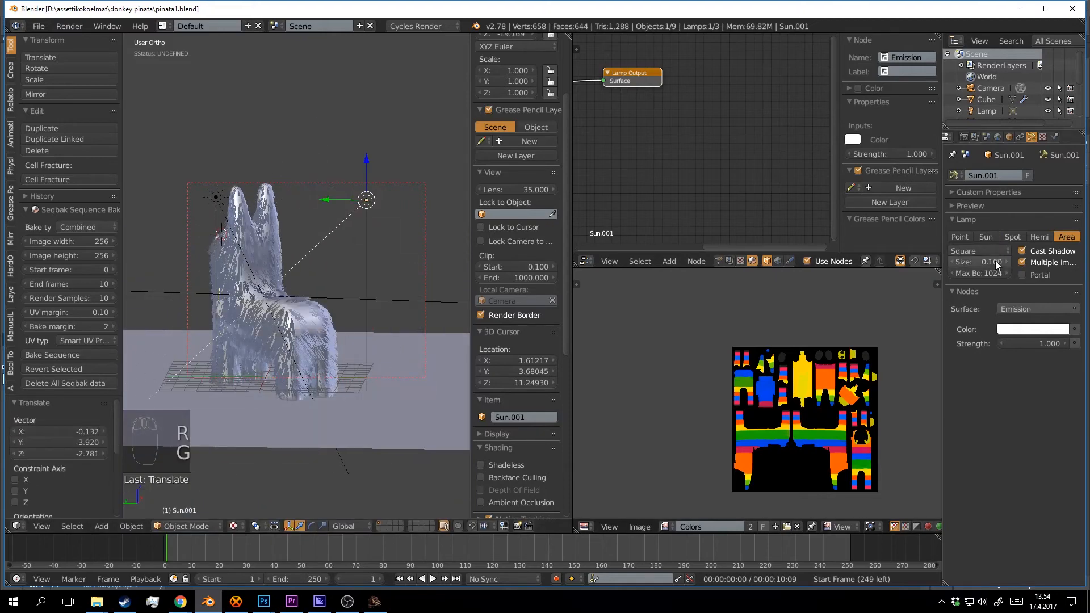
pyautogui.hotkey('ctrl', 's')
# Enlarge the area lamp to a size of about 9, rotate it by about 32.65° towards the donkey, and save.
pyautogui.moveTo(996, 261); pyautogui.dragTo(1057, 261)
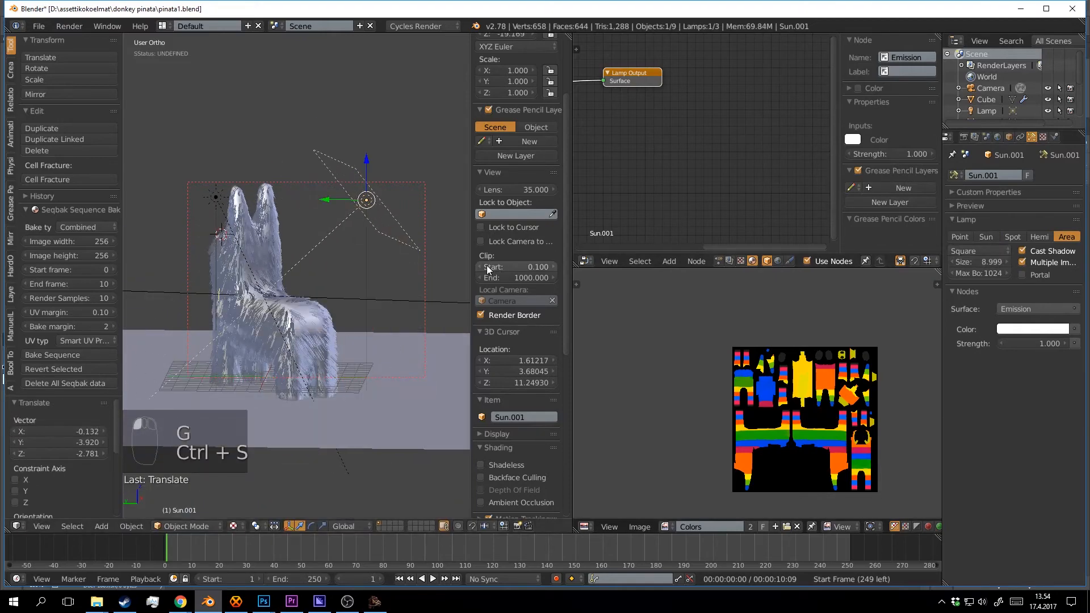
pyautogui.moveTo(457, 264); pyautogui.dragTo(453, 230, button='middle')
pyautogui.hotkey('ctrl', 's')
pyautogui.press('r')
pyautogui.click(413, 289)
pyautogui.hotkey('ctrl', 's')
# Check the area lamp's lighting through the scene camera in rendered shading and raise the lamp by about 4.05.
pyautogui.press('KP_0')
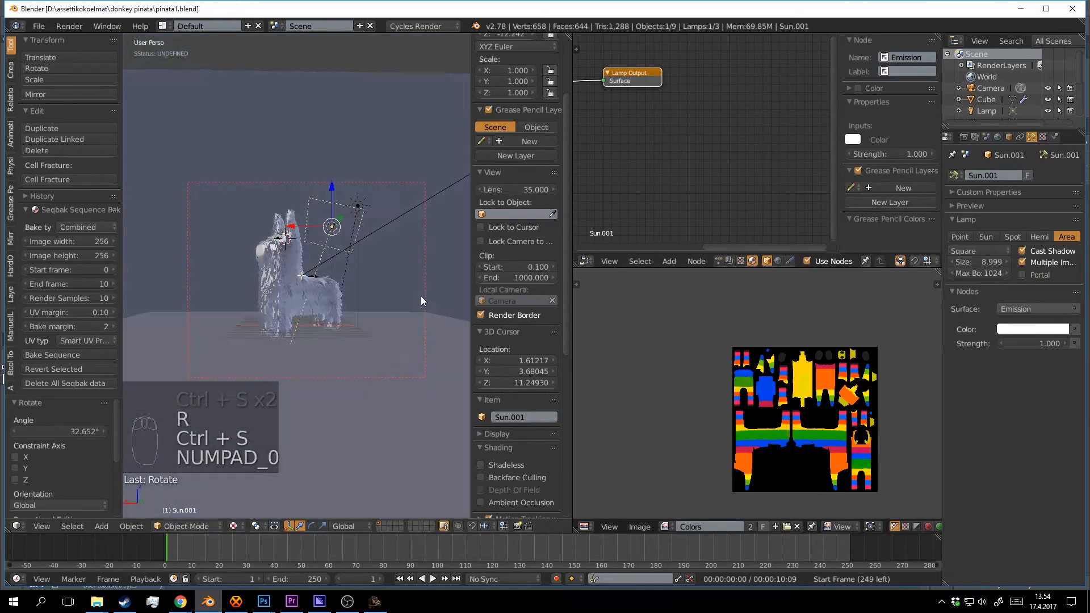
pyautogui.hotkey('shift', 'z')
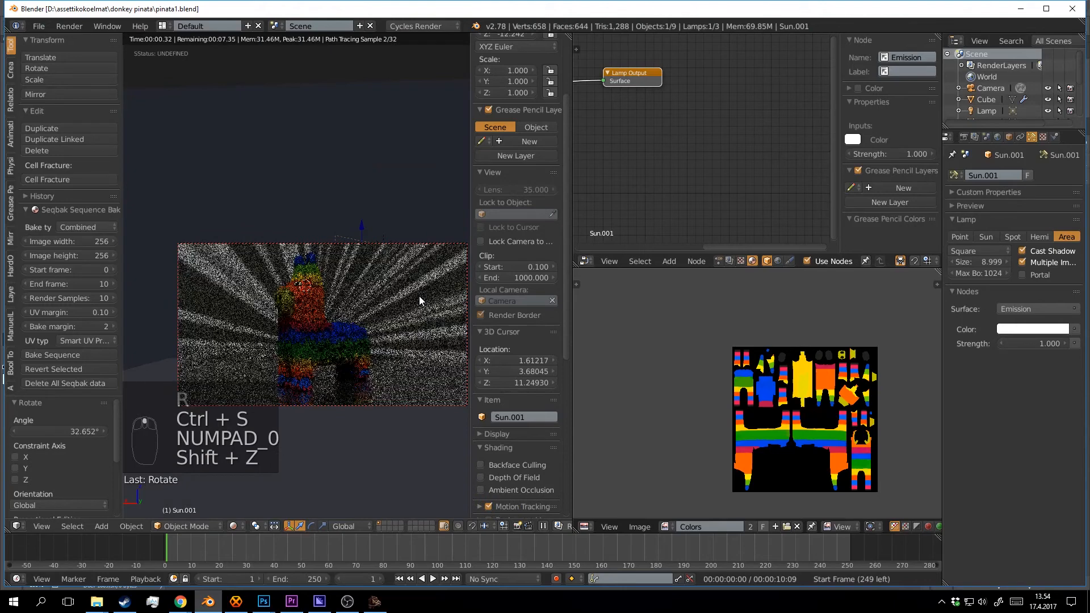
pyautogui.hotkey('shift', 'z')
pyautogui.press('g')
pyautogui.click(378, 261)
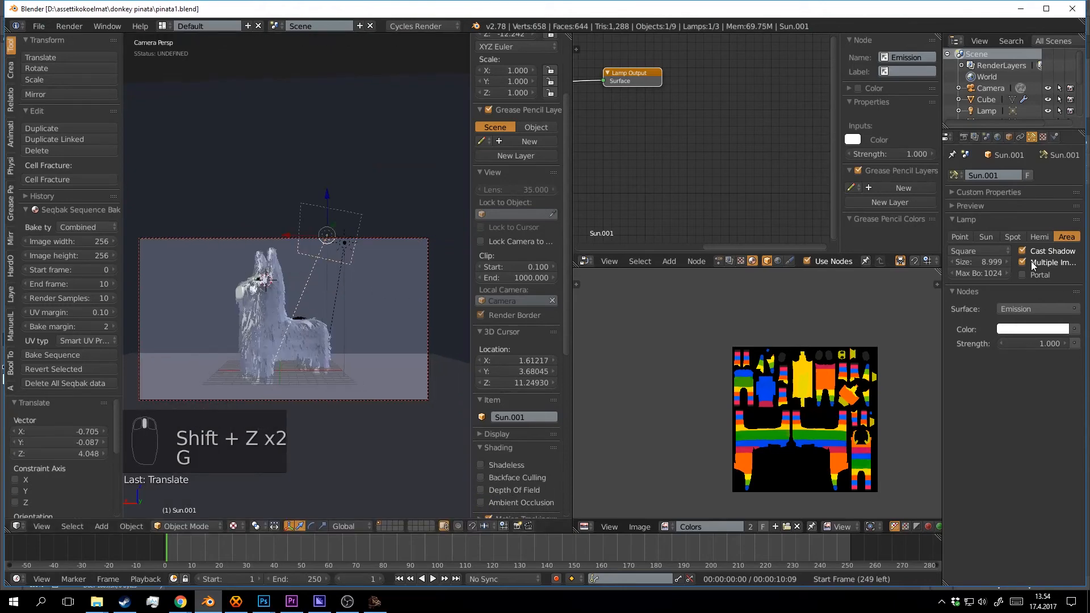
# Set the area lamp's emission strength to about 205.7, save the scene and preview it in rendered shading.
pyautogui.moveTo(1033, 343); pyautogui.dragTo(1082, 344)
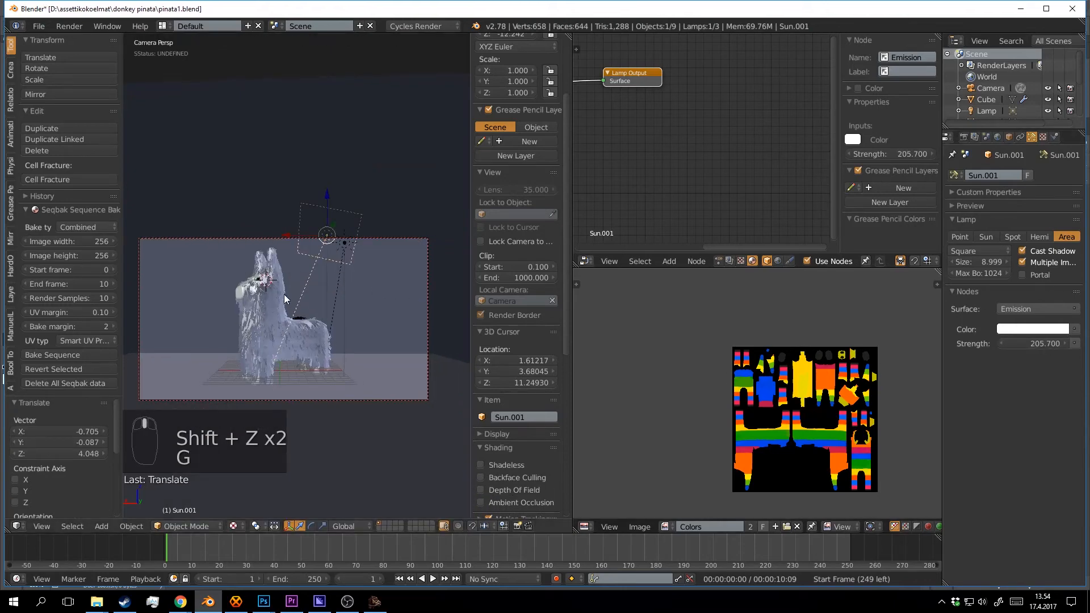
pyautogui.hotkey('ctrl', 's')
pyautogui.hotkey('shift', 'z')
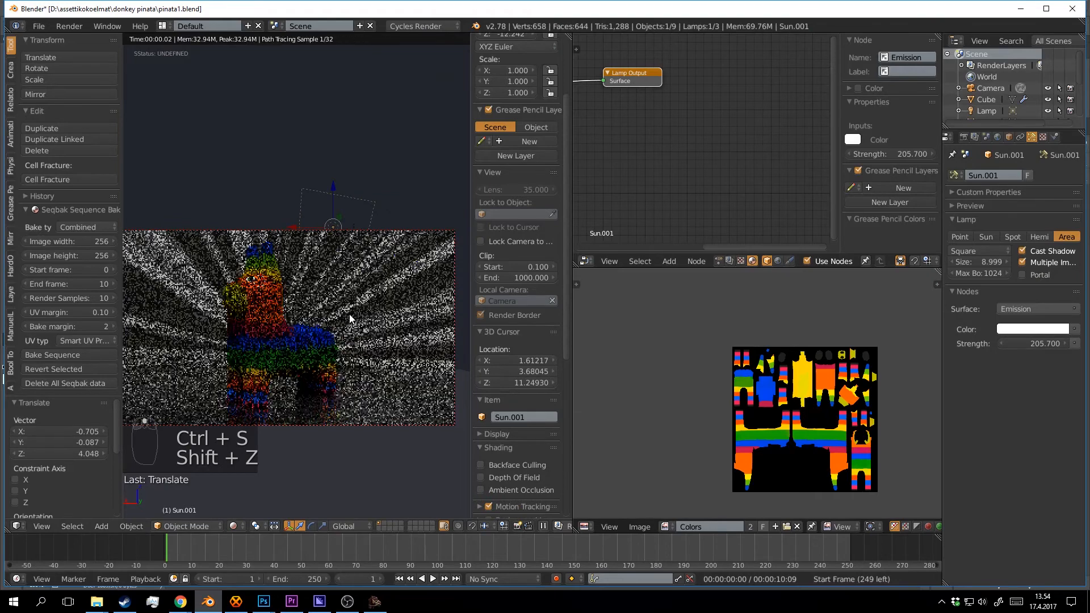
# Shift the area lamp slightly sideways and rotate it by about 13.59° around the Z axis.
pyautogui.click(412, 340)
pyautogui.hotkey('shift', 'z')
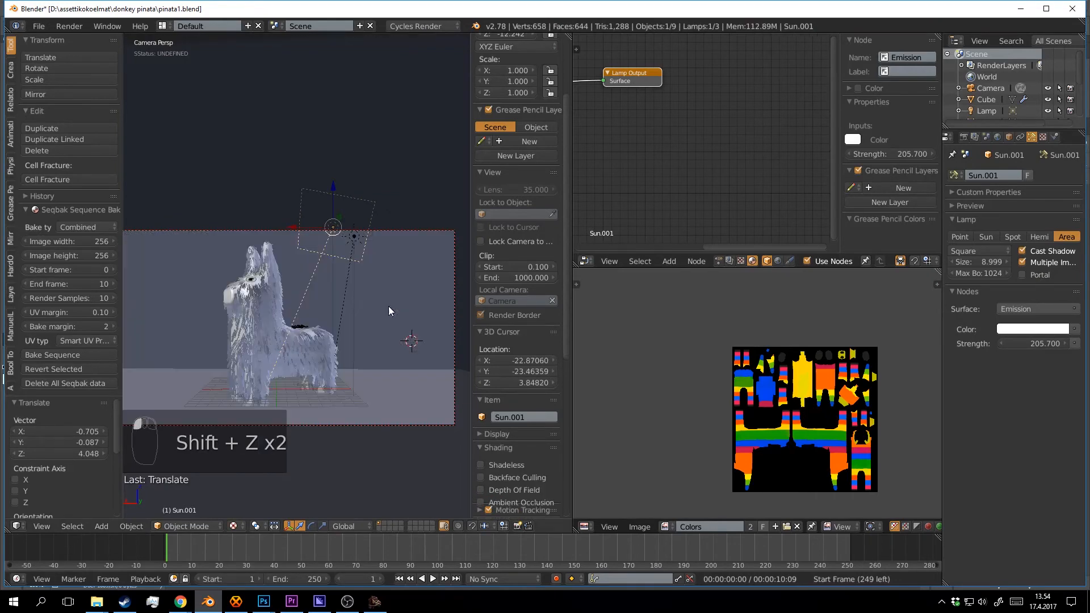
pyautogui.press('g')
pyautogui.press('r')
pyautogui.click(366, 295)
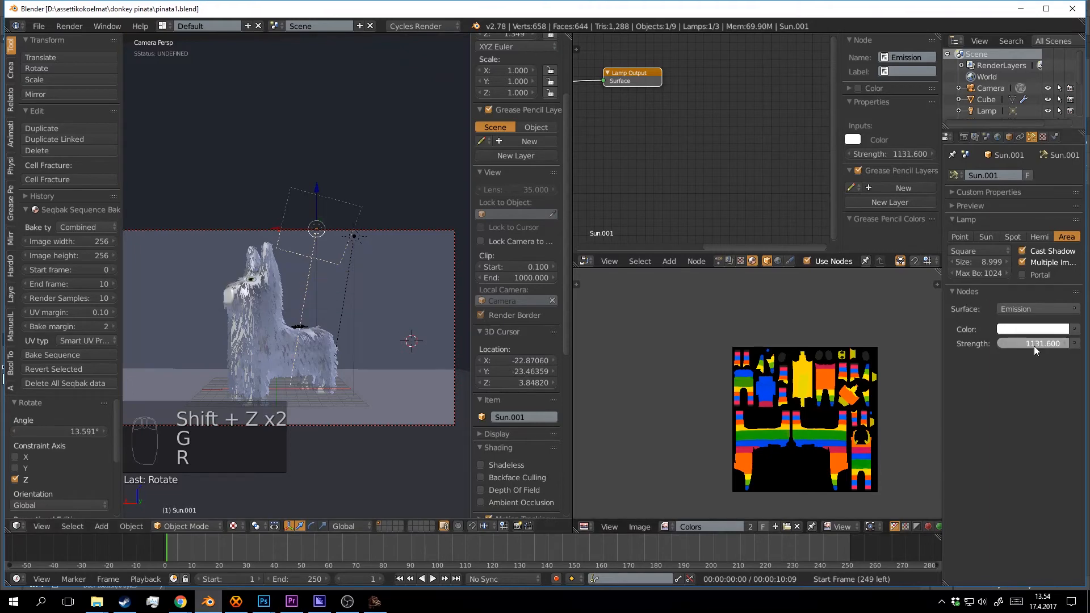
# Set the area lamp's emission strength to about 1133.9, save the scene and preview it in rendered shading.
pyautogui.moveTo(1035, 349); pyautogui.dragTo(1037, 349)
pyautogui.hotkey('ctrl', 's')
pyautogui.hotkey('shift', 'z')
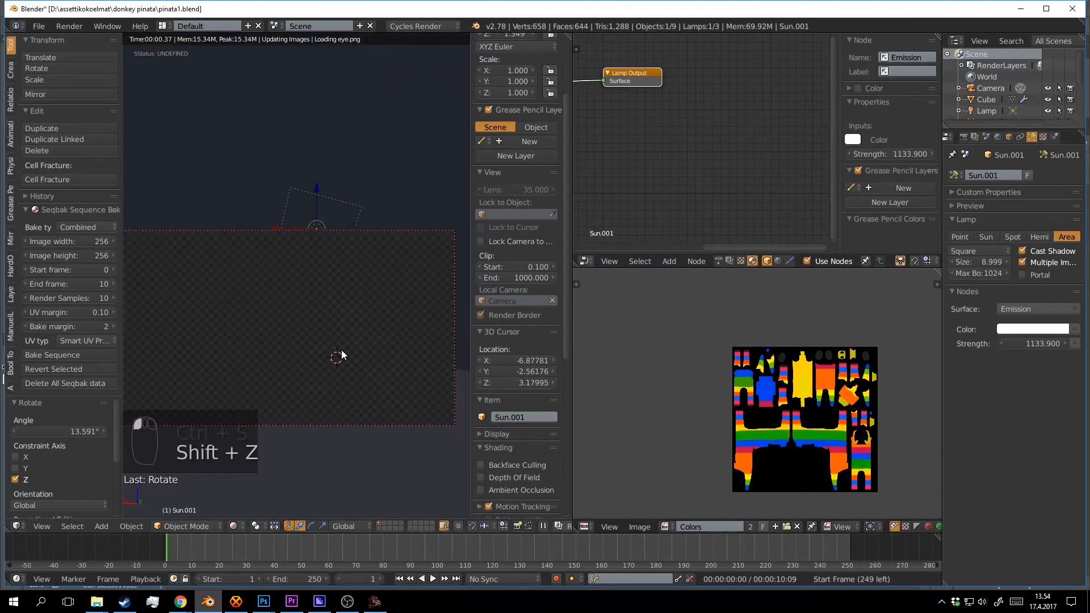
pyautogui.click(400, 364)
pyautogui.hotkey('shift', 'z')
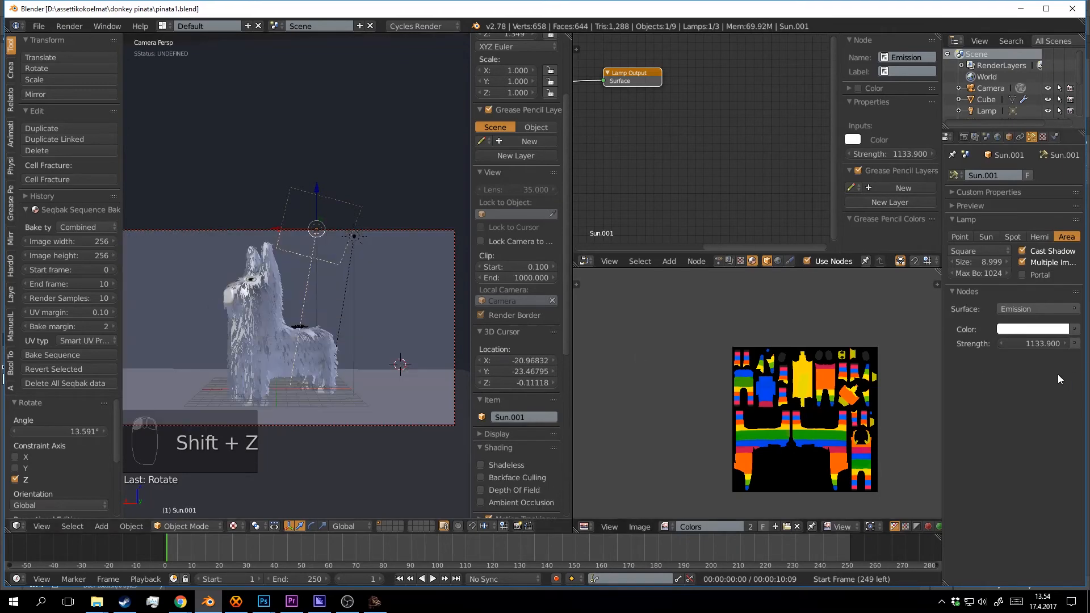
# Increase the area lamp's emission strength to about 3140.5 and its size to about 9.8.
pyautogui.moveTo(1035, 344); pyautogui.dragTo(1067, 343)
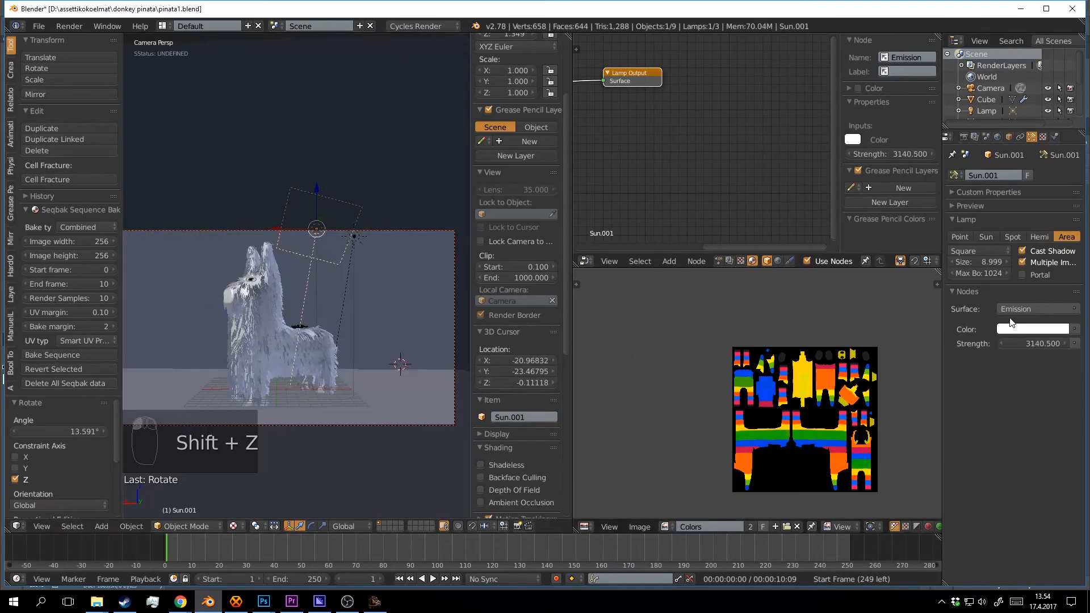
pyautogui.moveTo(981, 260); pyautogui.dragTo(972, 260)
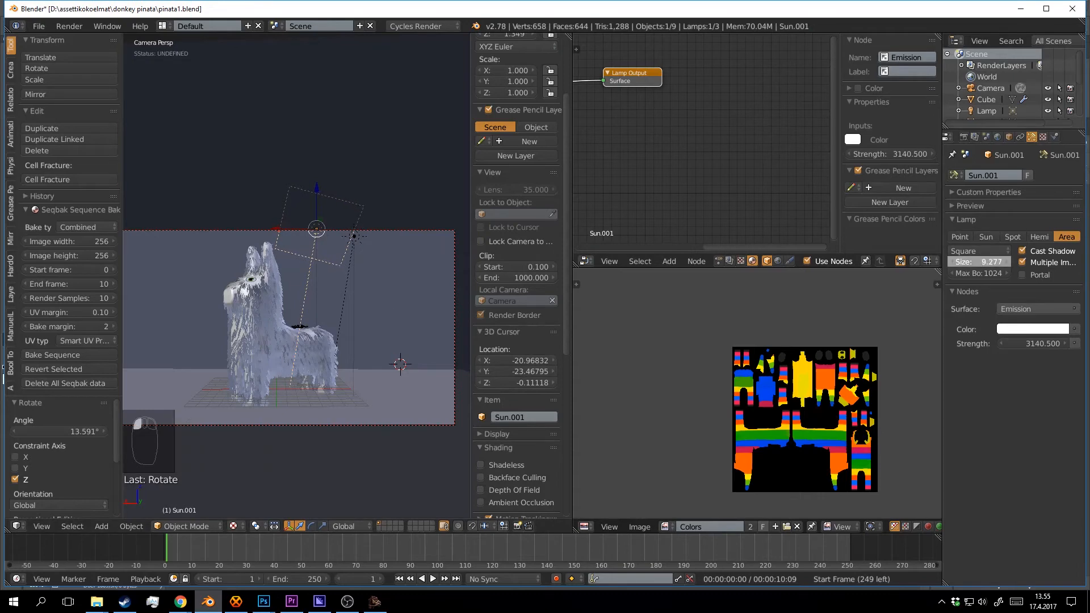
# Rotate the area lamp by about -12.76° in the camera view and preview the lighting in rendered shading.
pyautogui.press('r')
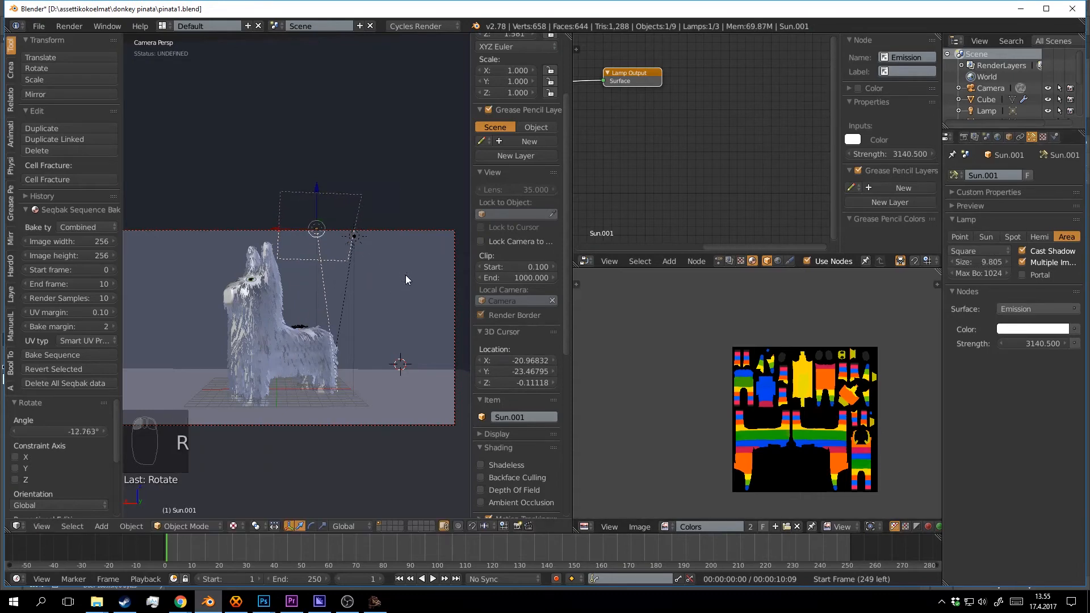
pyautogui.click(405, 275)
pyautogui.hotkey('shift', 'z')
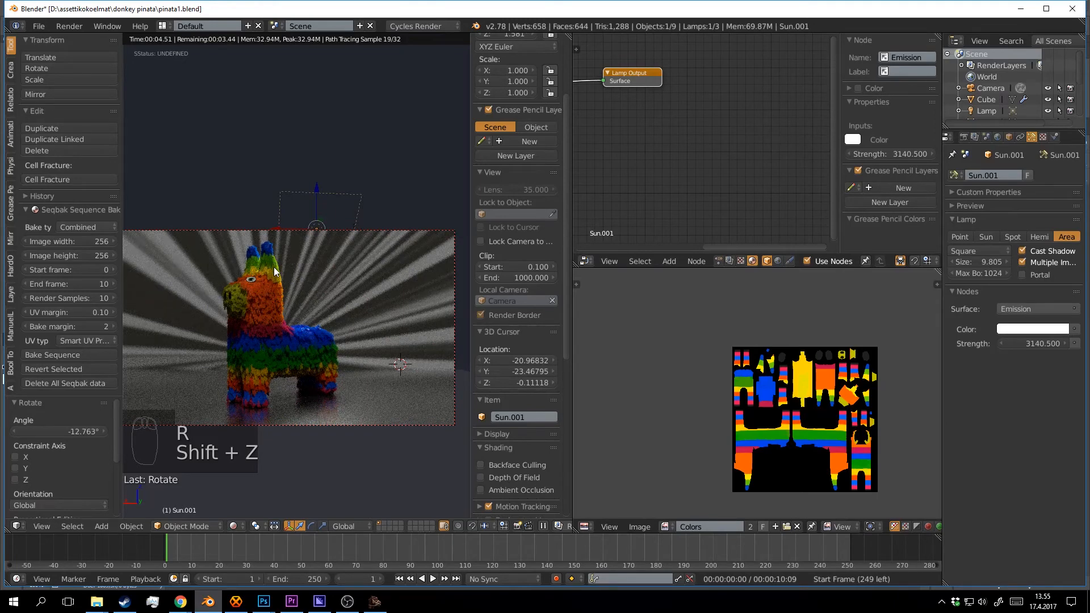
pyautogui.hotkey('shift', 'z')
# Move the area lamp by about 3.75, -6.94 and 1.19, rotate it about -6.22° around Z, and save.
pyautogui.moveTo(322, 309); pyautogui.dragTo(267, 363, button='middle')
pyautogui.press('g')
pyautogui.click(426, 298)
pyautogui.moveTo(426, 298); pyautogui.dragTo(182, 445, button='middle')
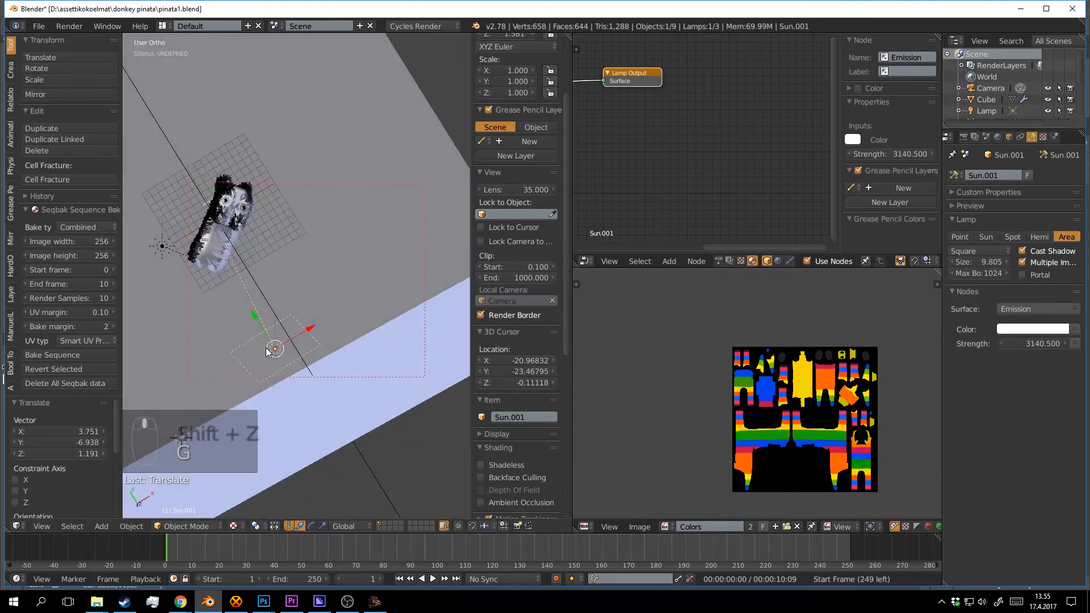
pyautogui.press('r')
pyautogui.click(370, 317)
pyautogui.hotkey('ctrl', 's')
pyautogui.click(370, 317)
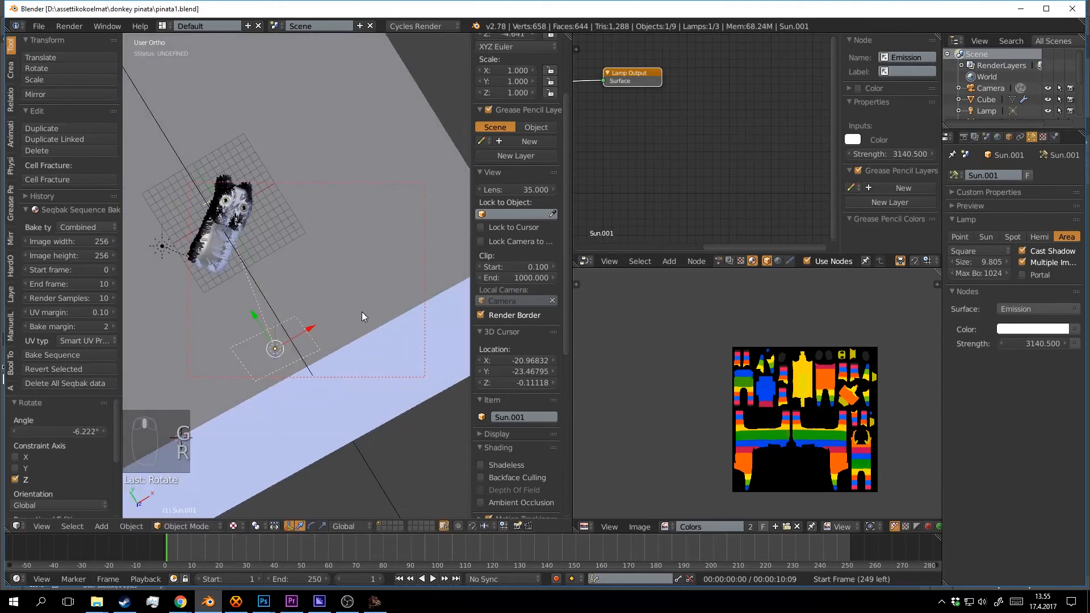
# Check the repositioned area lamp's lighting through the scene camera in rendered shading.
pyautogui.press('KP_0')
pyautogui.hotkey('shift', 'z')
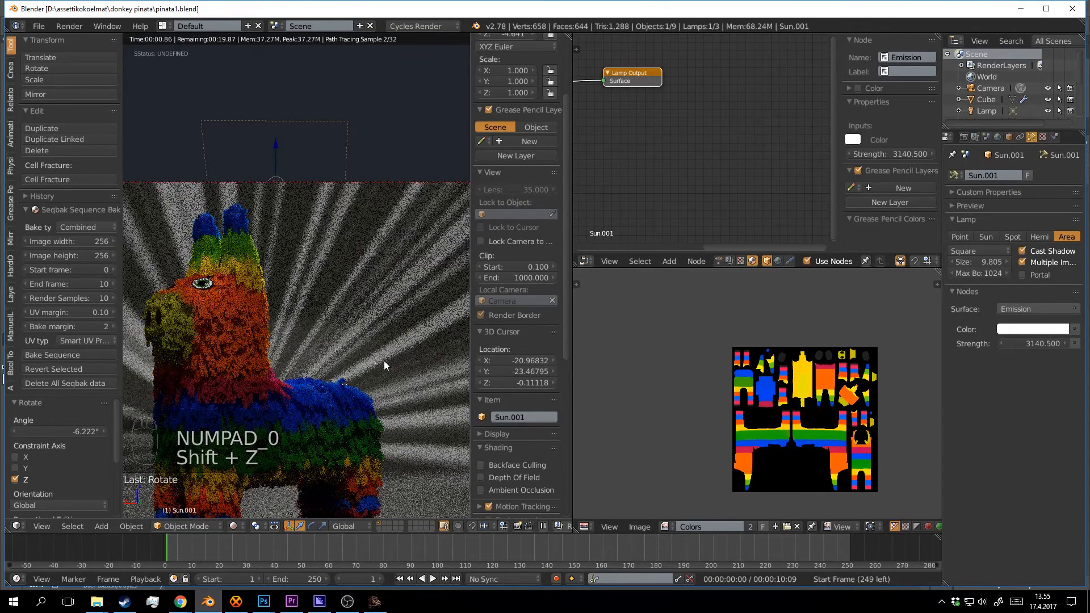
pyautogui.hotkey('shift', 'z')
pyautogui.click(383, 360)
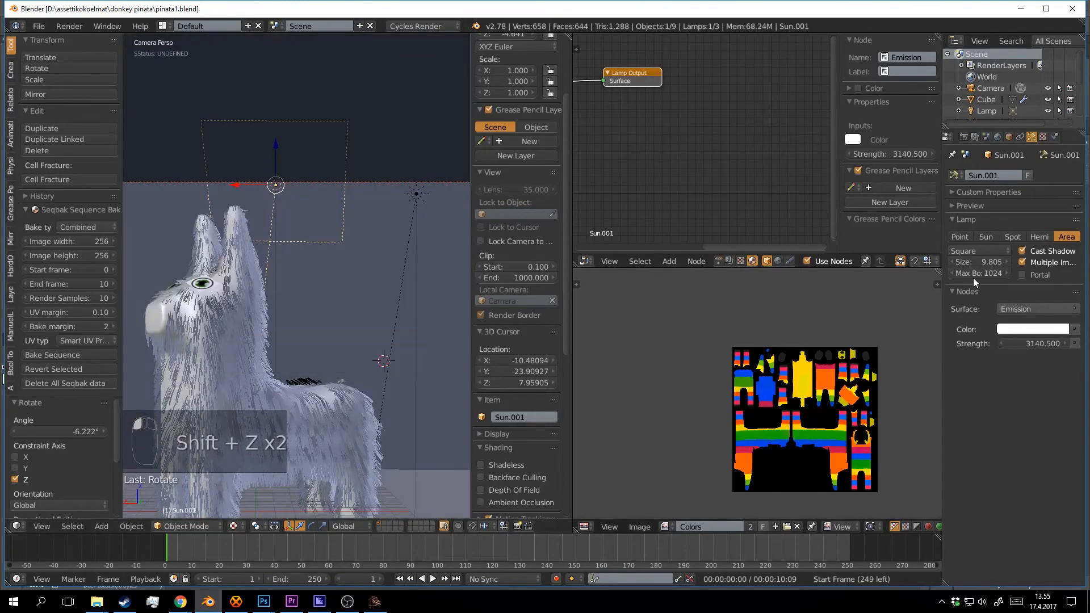
# Change the area lamp's shape to Rectangle, sized about 35.99 by 13.15, and preview it in rendered shading.
pyautogui.click(996, 250)
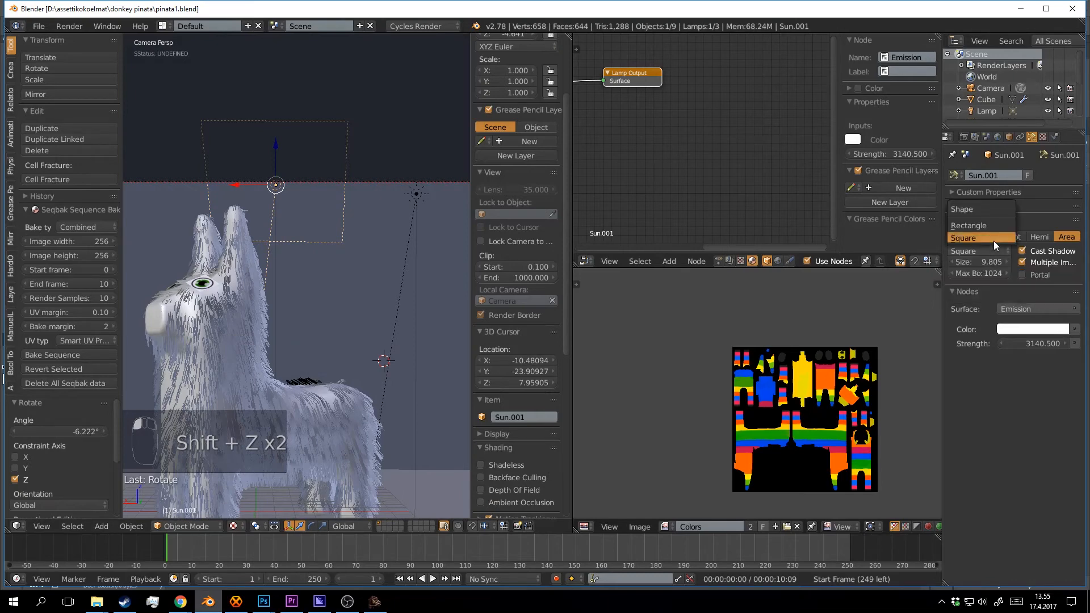
pyautogui.click(991, 225)
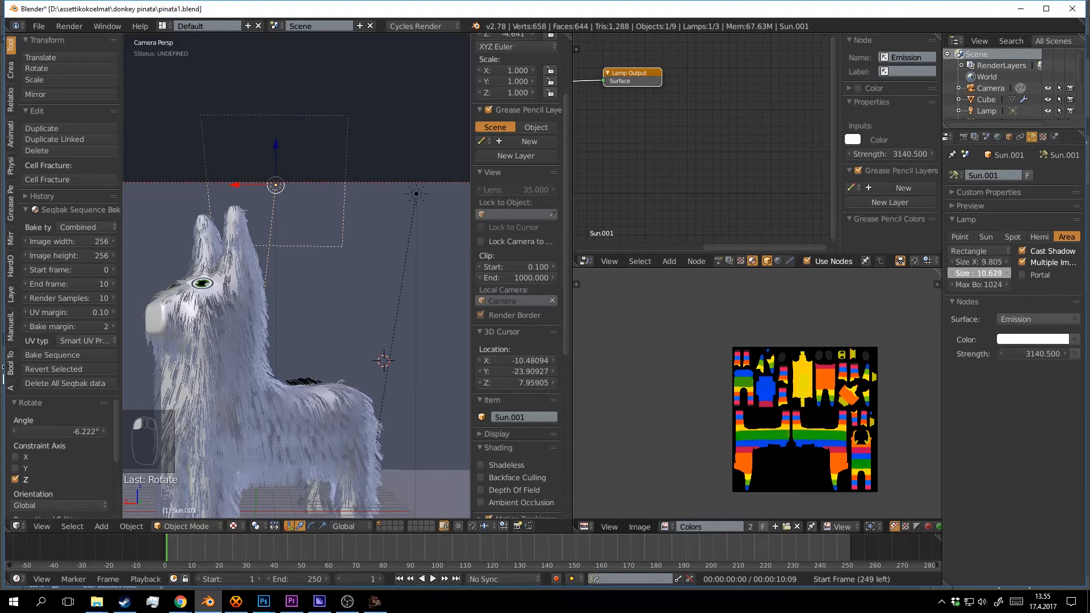
pyautogui.moveTo(976, 274); pyautogui.dragTo(1057, 264)
pyautogui.scroll(-3, 318, 227)
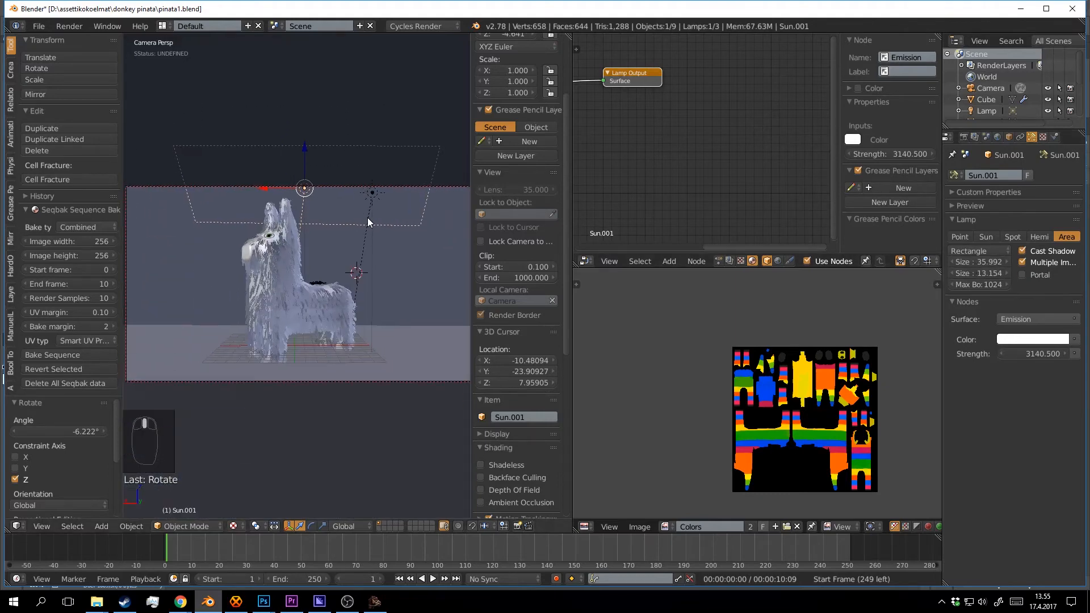
pyautogui.scroll(3, 368, 222)
pyautogui.hotkey('shift', 'z')
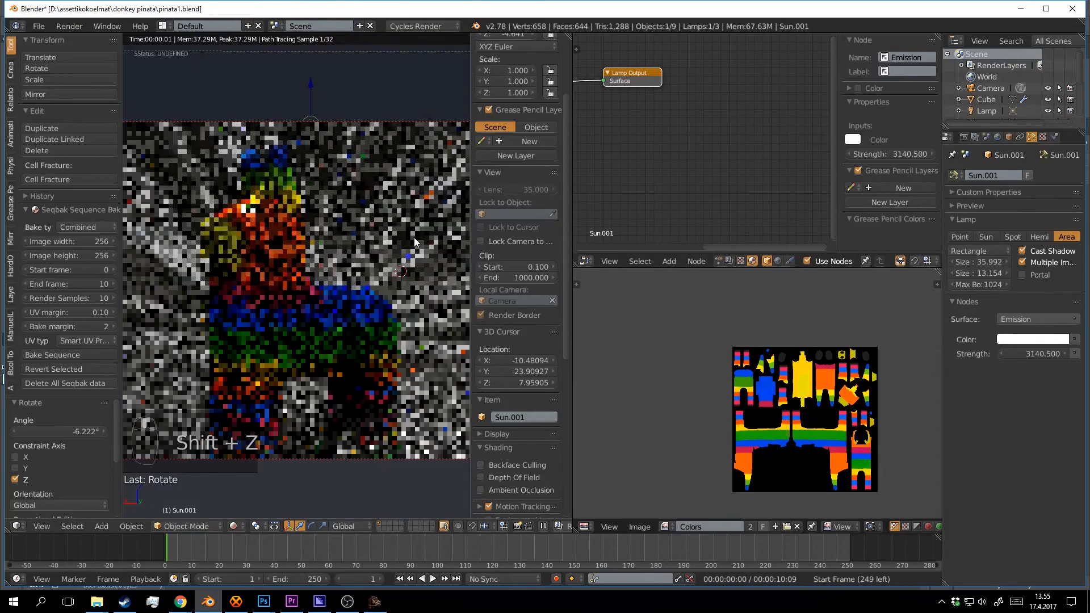
pyautogui.click(404, 285)
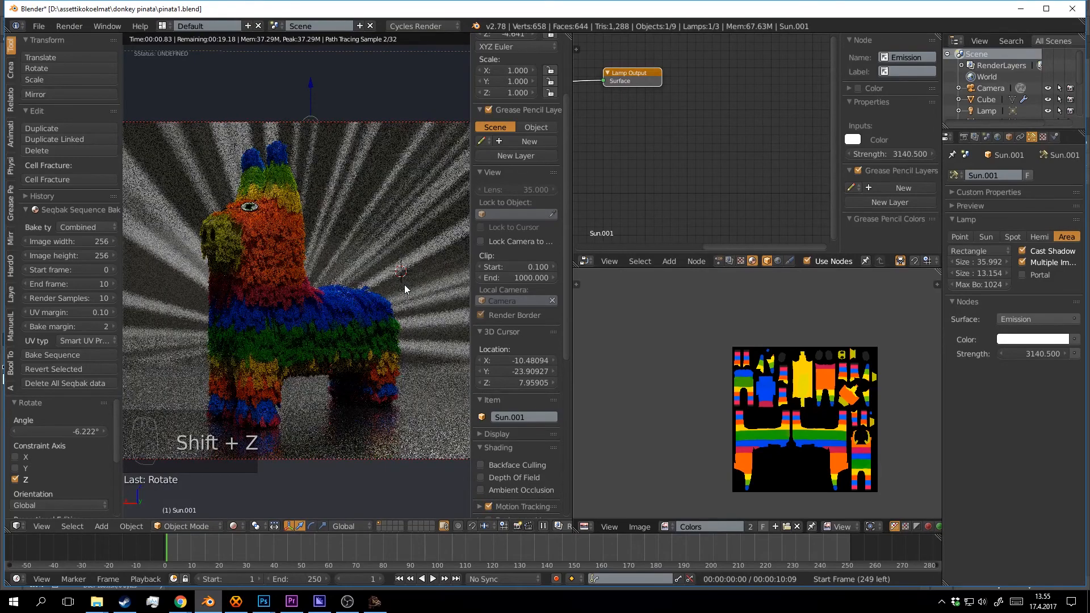
pyautogui.hotkey('shift', 'z')
# Multiply the area lamp's emission strength by 5 to 15702.5 and preview the scene in rendered shading.
pyautogui.click(1027, 353)
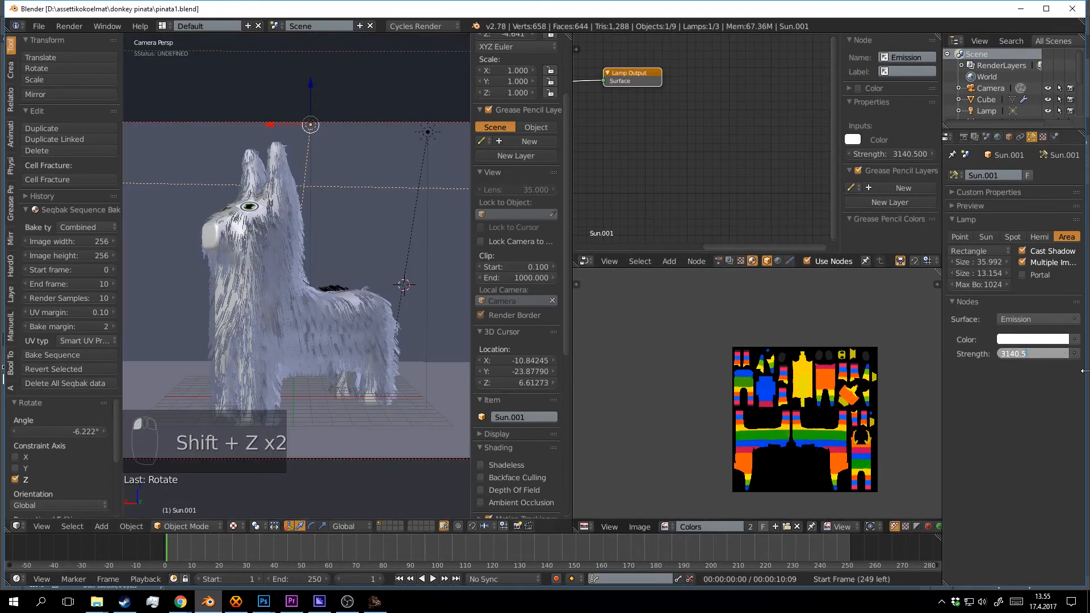
pyautogui.write('*5')
pyautogui.press('Return')
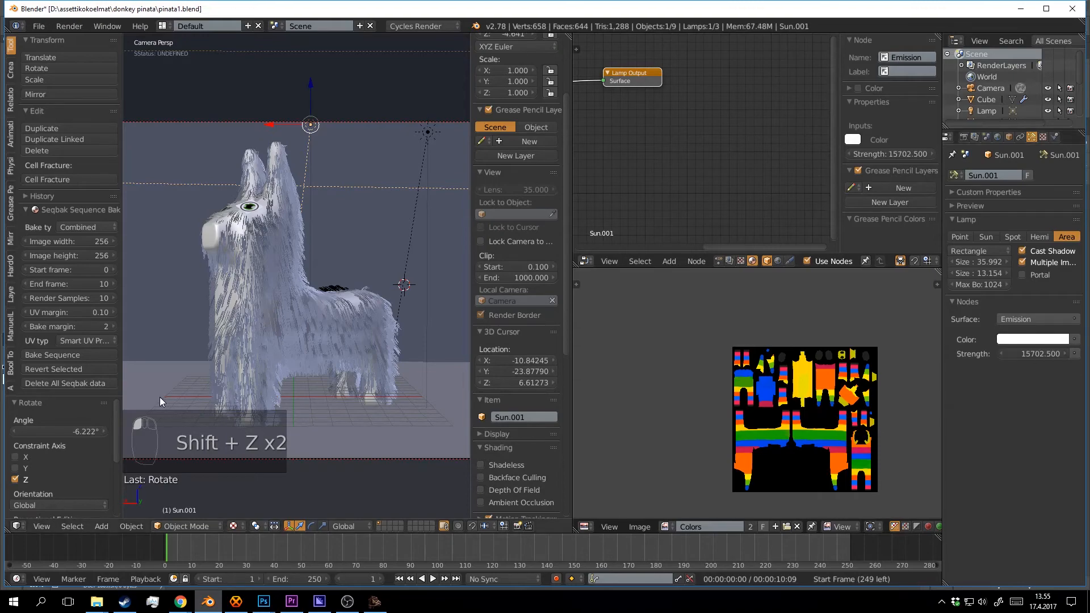
pyautogui.hotkey('shift', 'z')
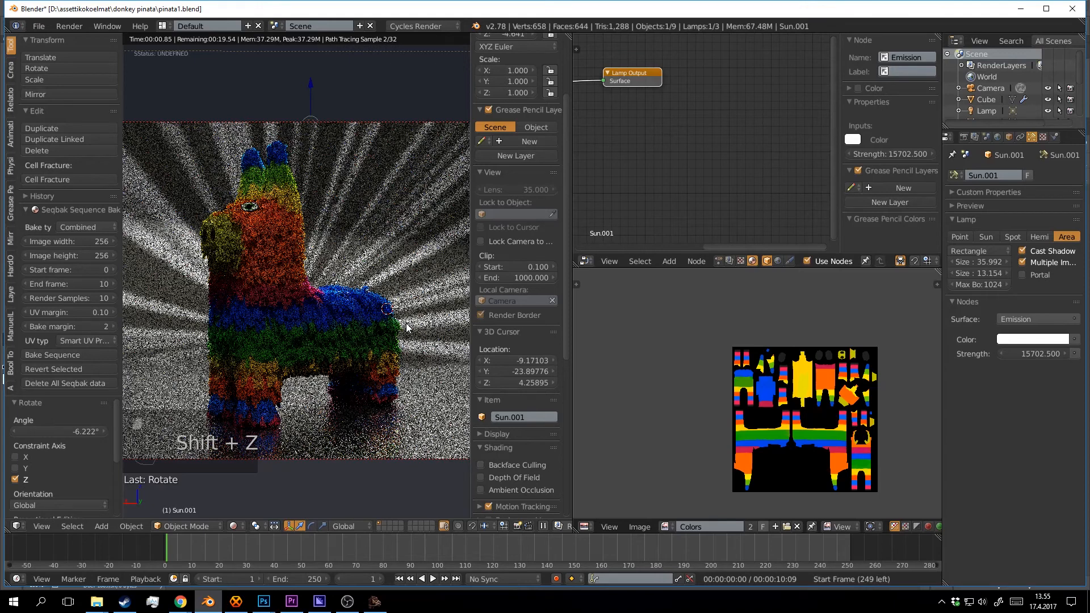
pyautogui.click(406, 323)
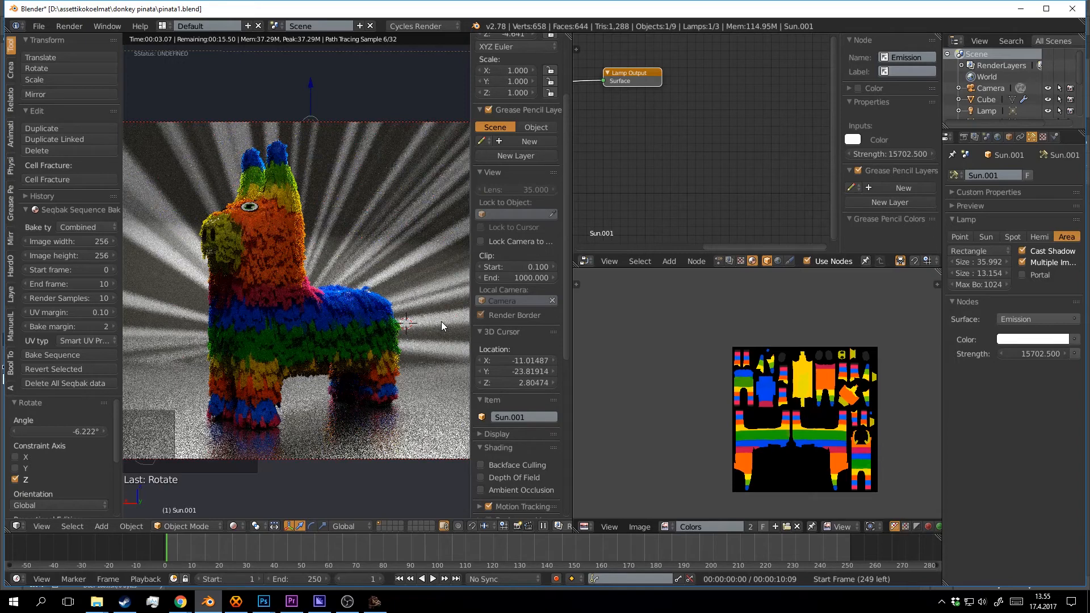
pyautogui.click(1033, 354)
pyautogui.press('Return')
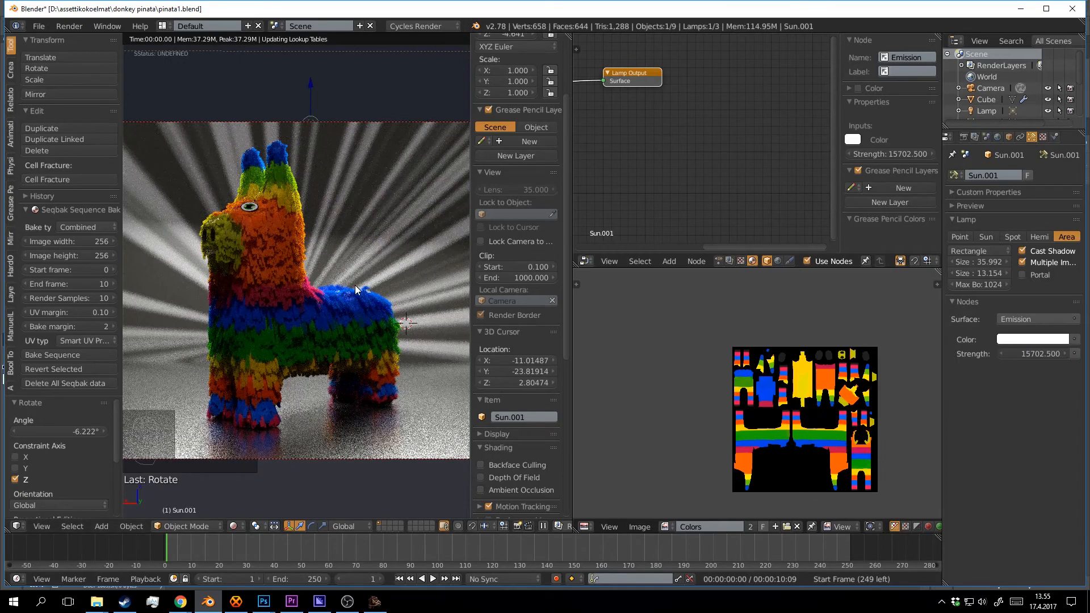
# Move the backdrop plane about -15.25 along Y, save, and preview it through the scene camera in rendered shading.
pyautogui.hotkey('shift', 'z')
pyautogui.moveTo(356, 291)
pyautogui.mouseDown(button='middle')
pyautogui.moveTo(305, 298)
pyautogui.moveTo(351, 304)
pyautogui.mouseUp(button='middle')
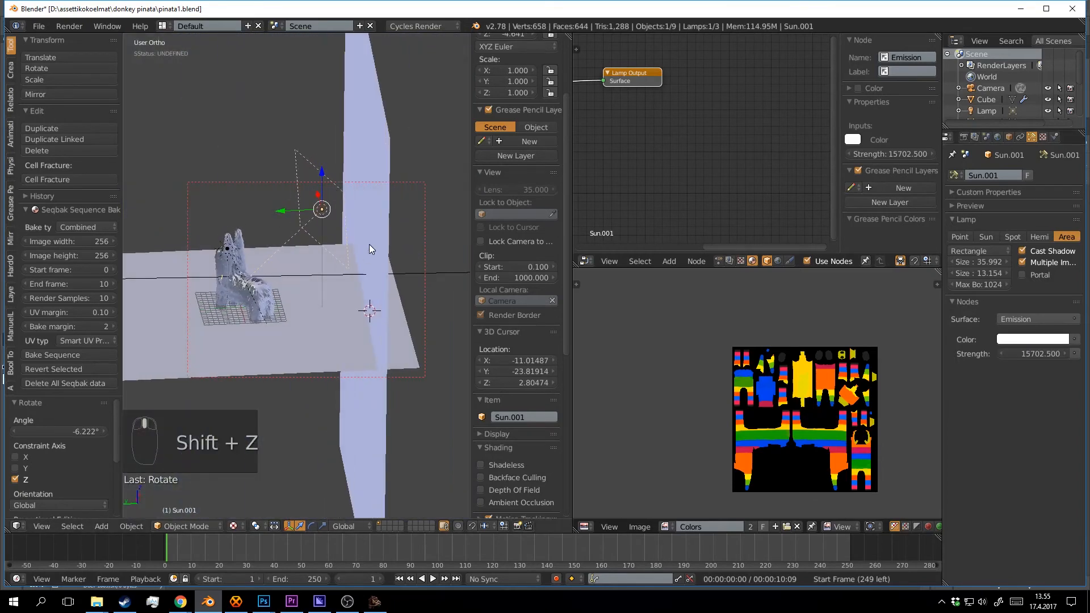
pyautogui.rightClick(367, 247)
pyautogui.moveTo(332, 288); pyautogui.dragTo(412, 294)
pyautogui.hotkey('ctrl', 's')
pyautogui.click(411, 294)
pyautogui.press('KP_0')
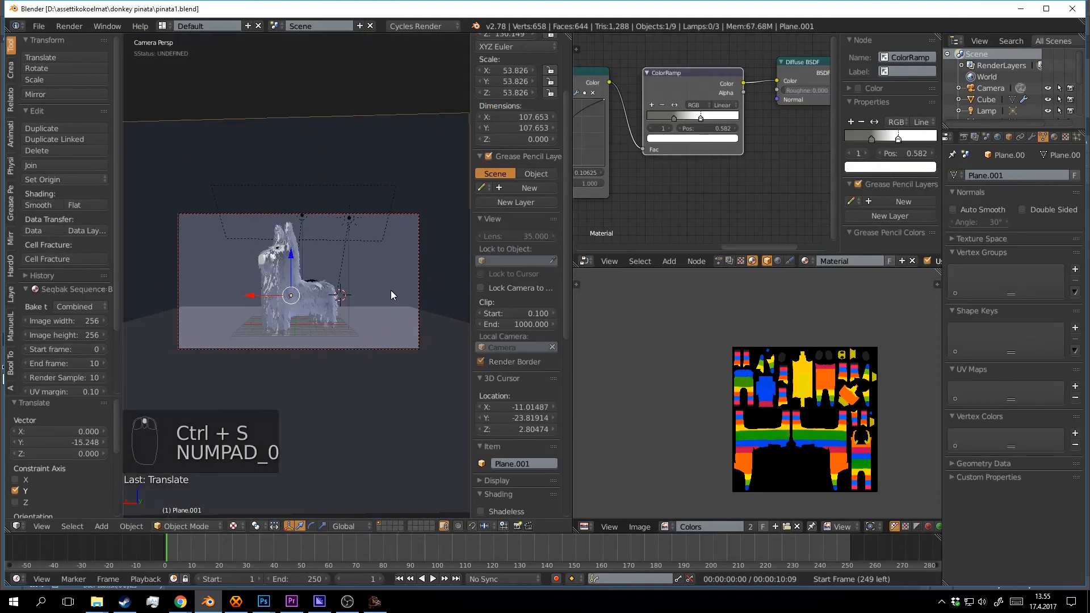
pyautogui.hotkey('shift', 'z')
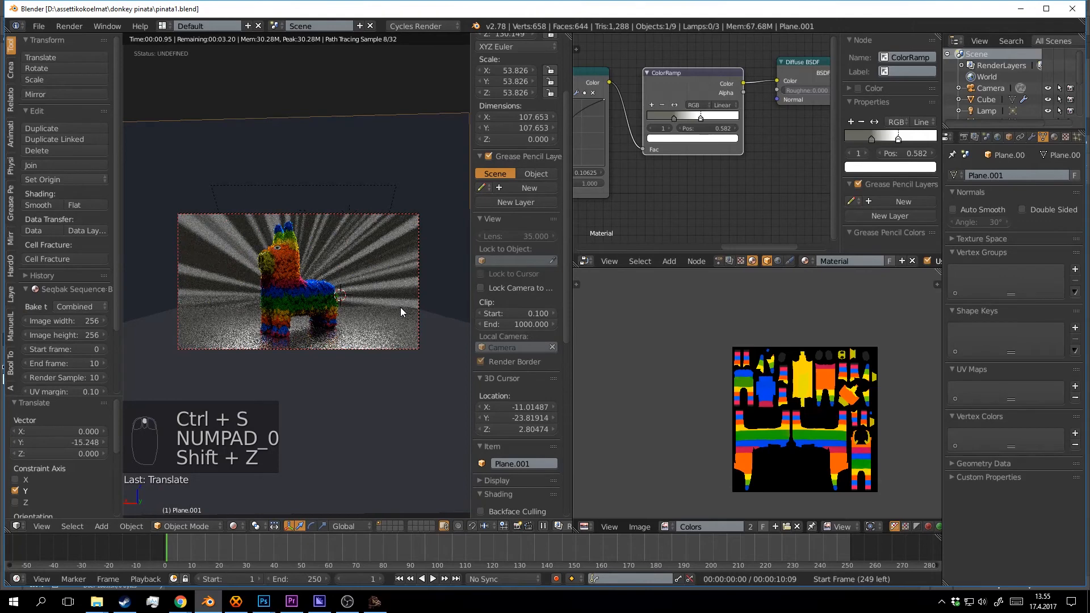
# Scale the backdrop plane up by a factor of about 1.1, preview it in rendered shading and save the scene.
pyautogui.hotkey('shift', 'z')
pyautogui.press('s')
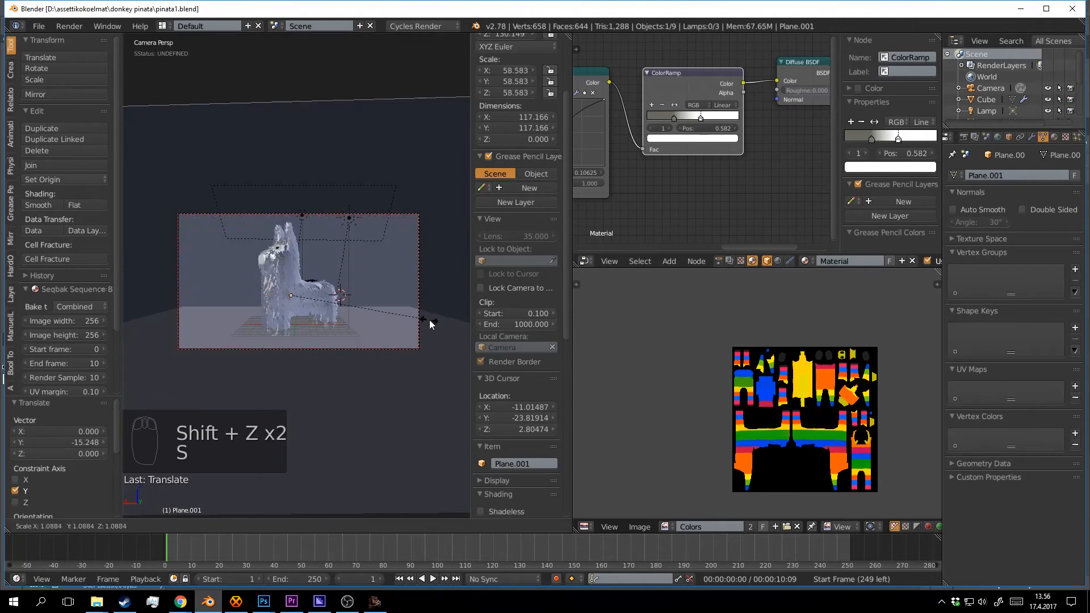
pyautogui.click(427, 315)
pyautogui.hotkey('shift', 'z')
pyautogui.click(437, 318)
pyautogui.hotkey('ctrl', 's')
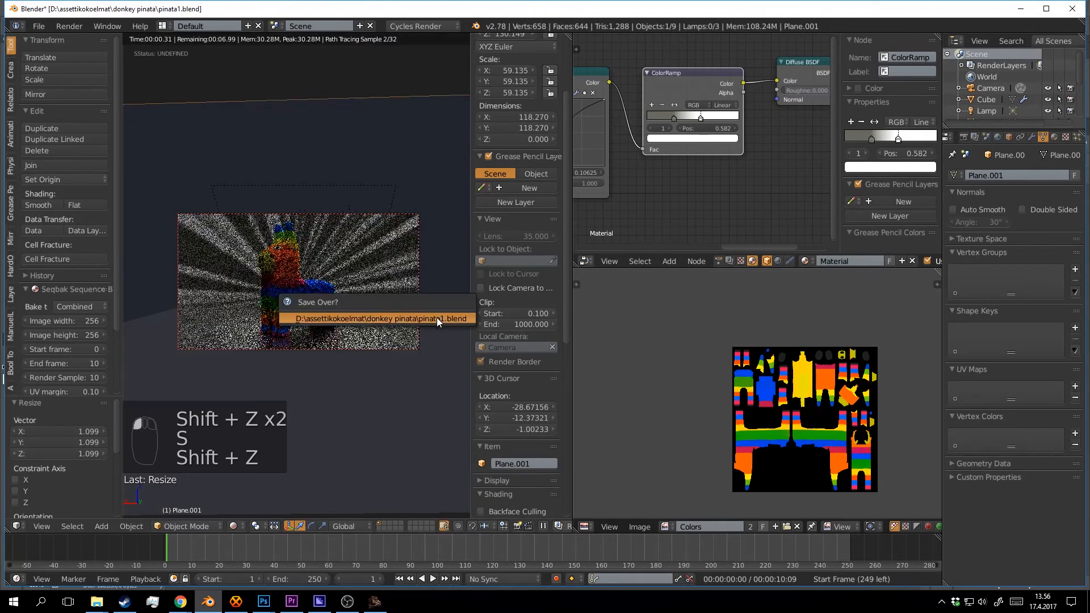
pyautogui.click(437, 318)
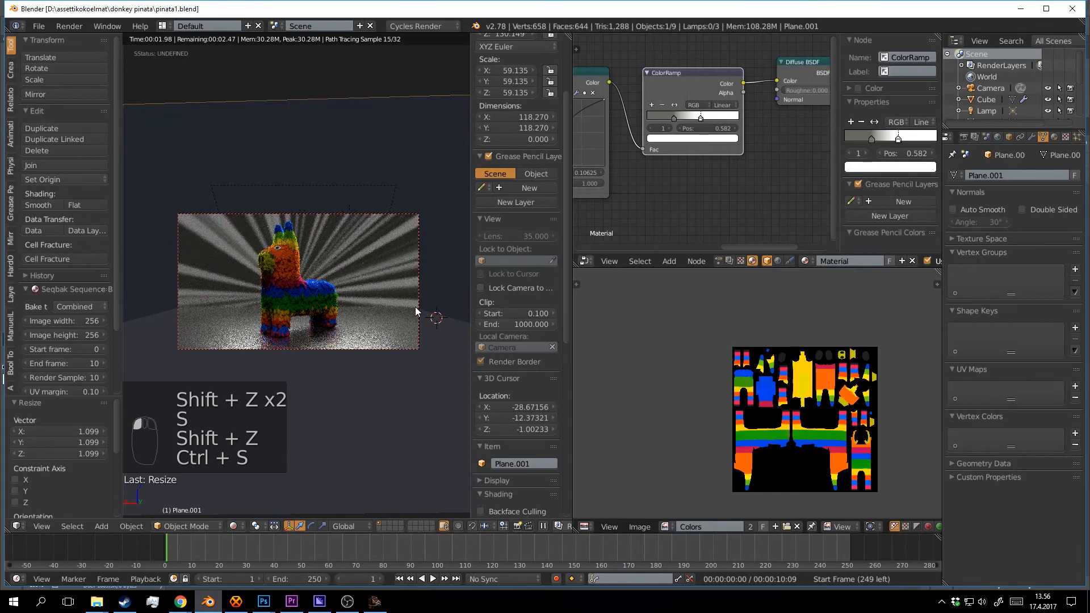
pyautogui.click(423, 302)
pyautogui.hotkey('shift', 'z')
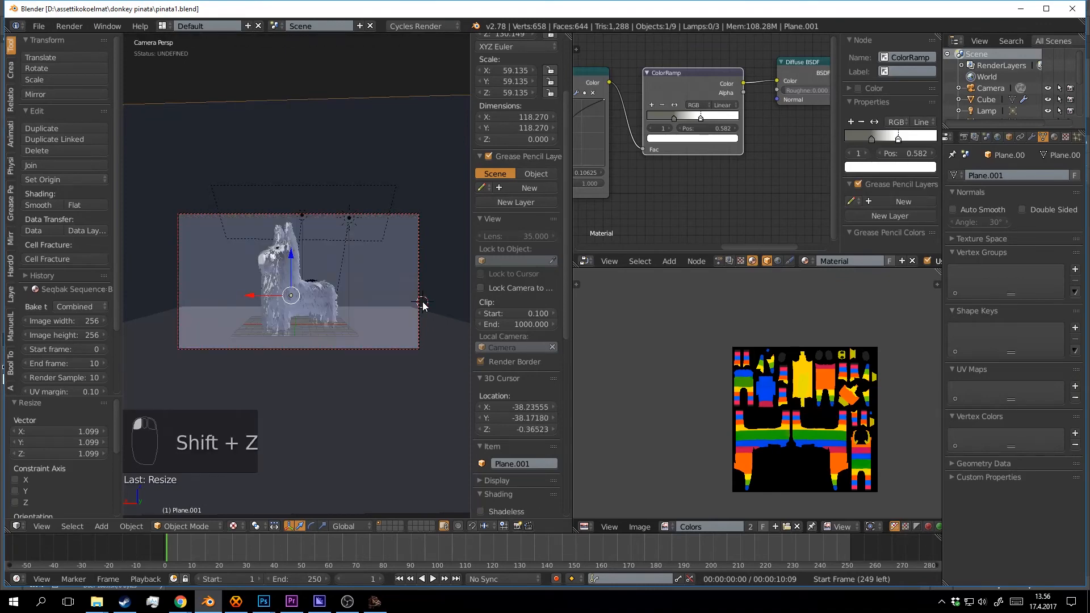
pyautogui.hotkey('ctrl', 's')
# Parent both eye planes to the donkey body with the Object parenting type.
pyautogui.rightClick(420, 269)
pyautogui.scroll(2, 366, 296)
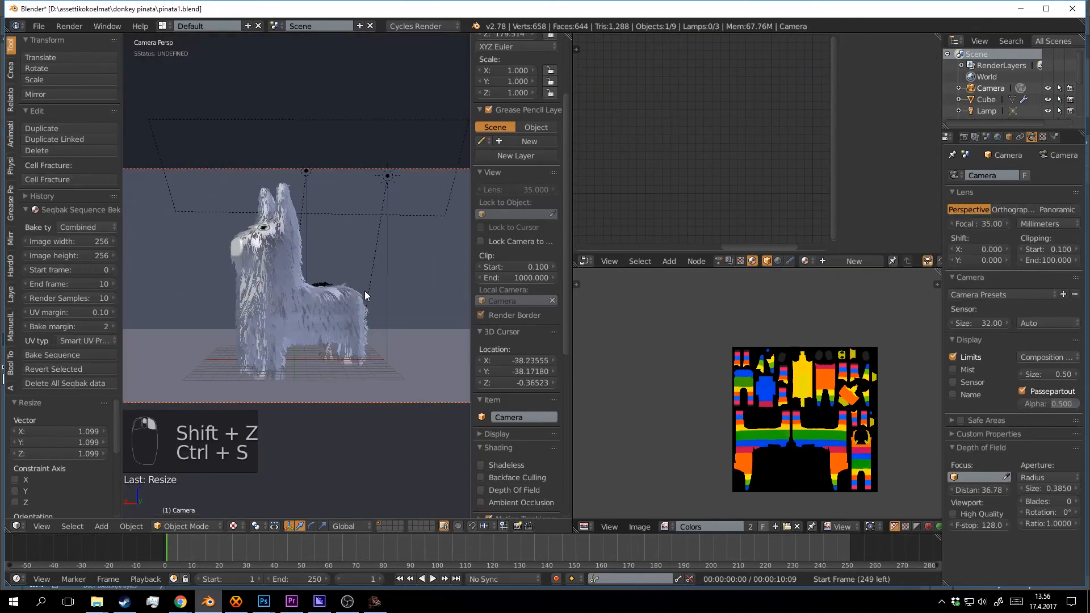
pyautogui.rightClick(343, 298)
pyautogui.keyDown('shift'); pyautogui.moveTo(278, 256); pyautogui.dragTo(259, 273, button='middle'); pyautogui.keyUp('shift')
pyautogui.scroll(4, 366, 349)
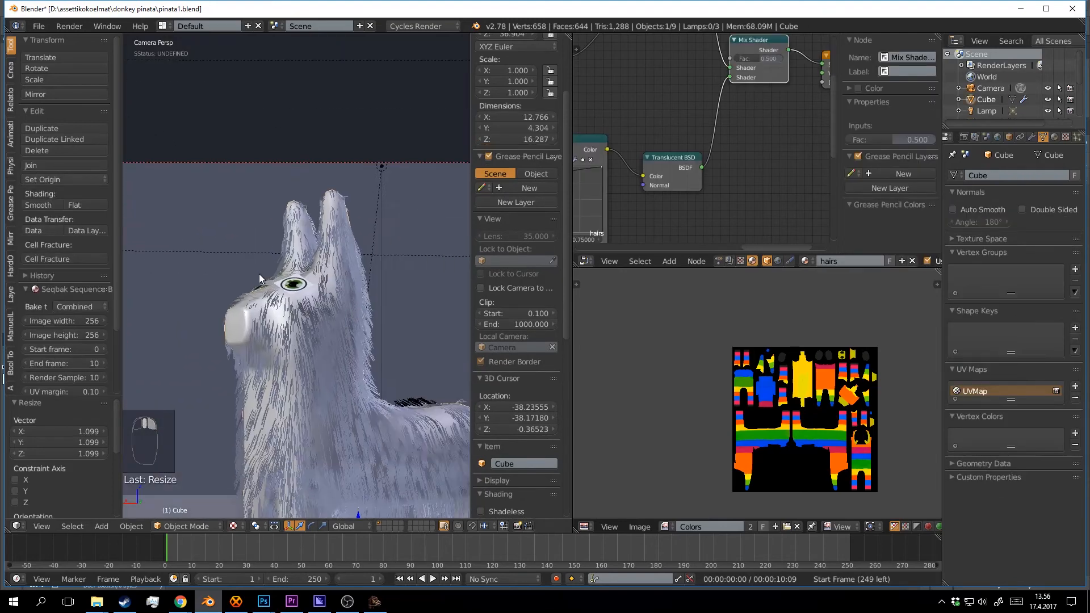
pyautogui.scroll(4, 273, 285)
pyautogui.press('a')
pyautogui.rightClick(285, 297)
pyautogui.scroll(3, 314, 288)
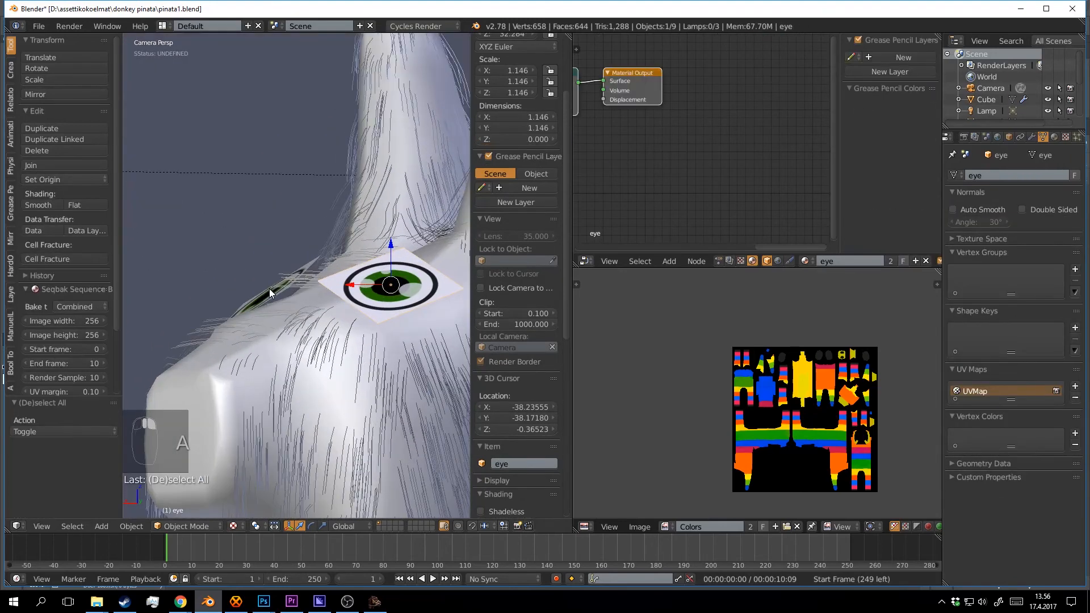
pyautogui.keyDown('shift'); pyautogui.rightClick(295, 299); pyautogui.keyUp('shift')
pyautogui.scroll(-2, 293, 300)
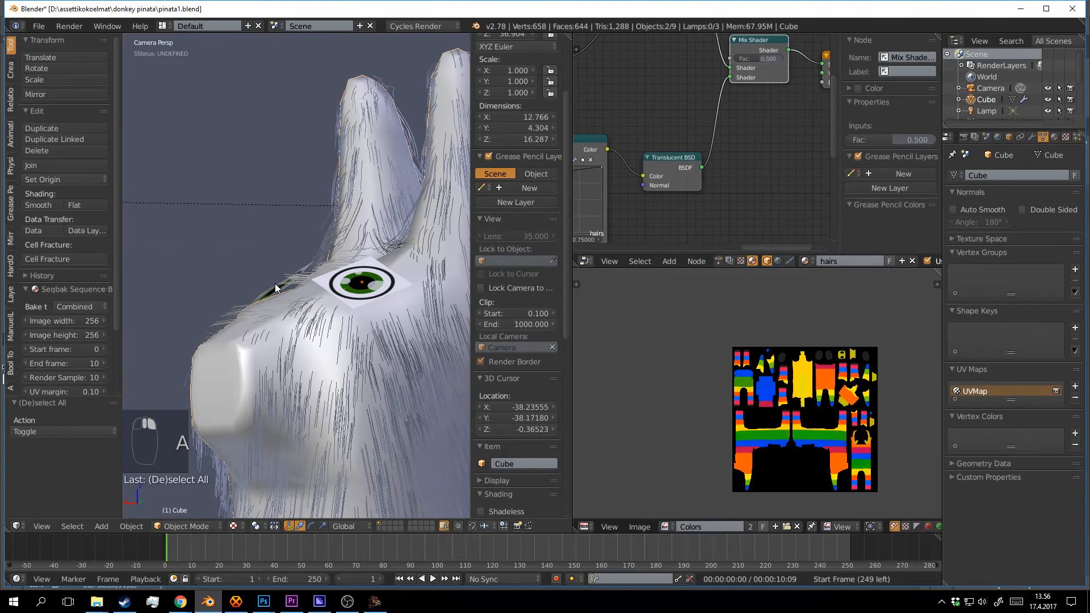
pyautogui.keyDown('shift'); pyautogui.rightClick(275, 288); pyautogui.keyUp('shift')
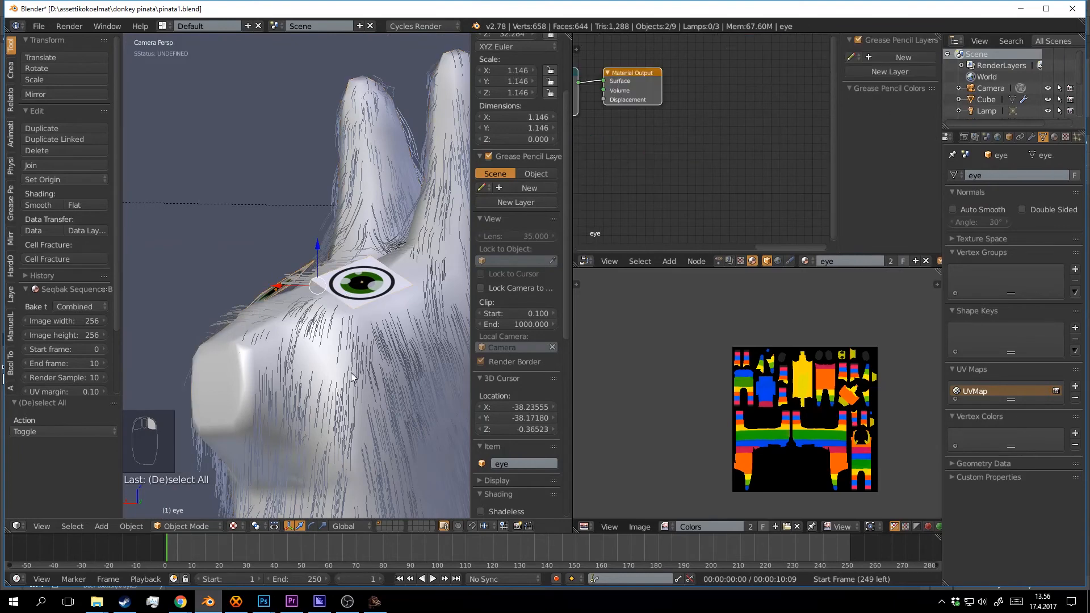
pyautogui.keyDown('shift'); pyautogui.rightClick(353, 372); pyautogui.keyUp('shift')
pyautogui.keyDown('shift'); pyautogui.moveTo(353, 373); pyautogui.dragTo(330, 324, button='middle'); pyautogui.keyUp('shift')
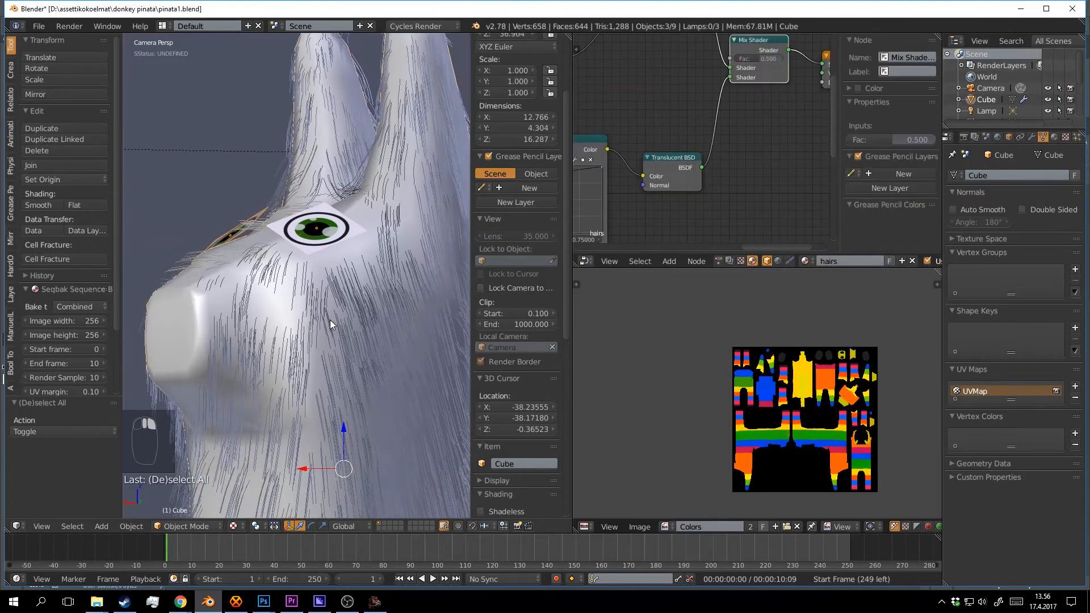
pyautogui.hotkey('ctrl', 'p')
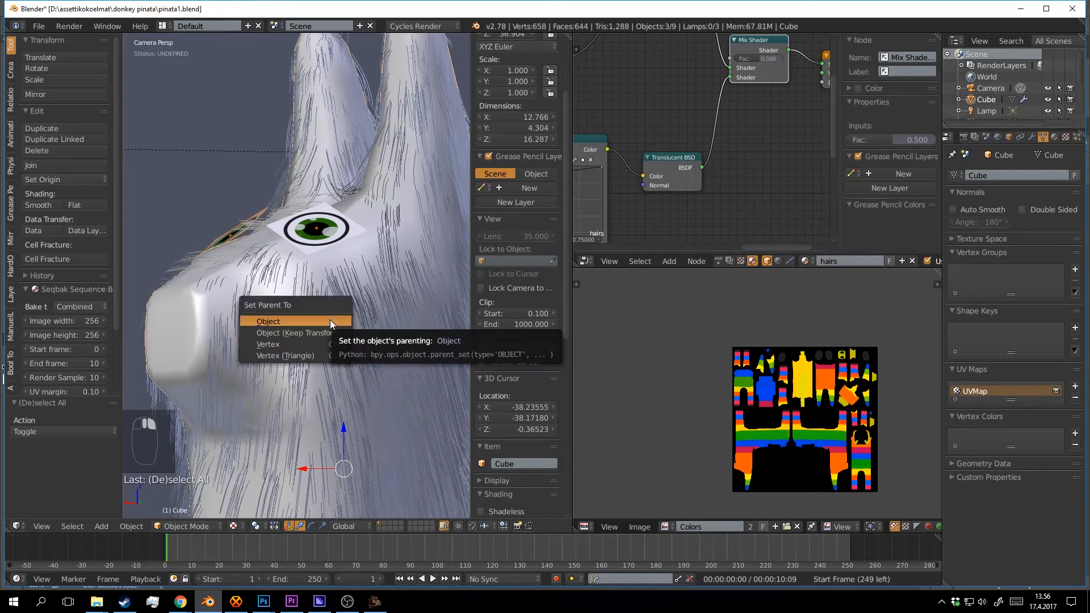
pyautogui.click(329, 319)
# Move the donkey with its eyes about -0.82 along the X axis in the camera view.
pyautogui.scroll(-6, 316, 336)
pyautogui.keyDown('shift'); pyautogui.moveTo(369, 331); pyautogui.dragTo(273, 274, button='middle'); pyautogui.keyUp('shift')
pyautogui.scroll(-3, 279, 284)
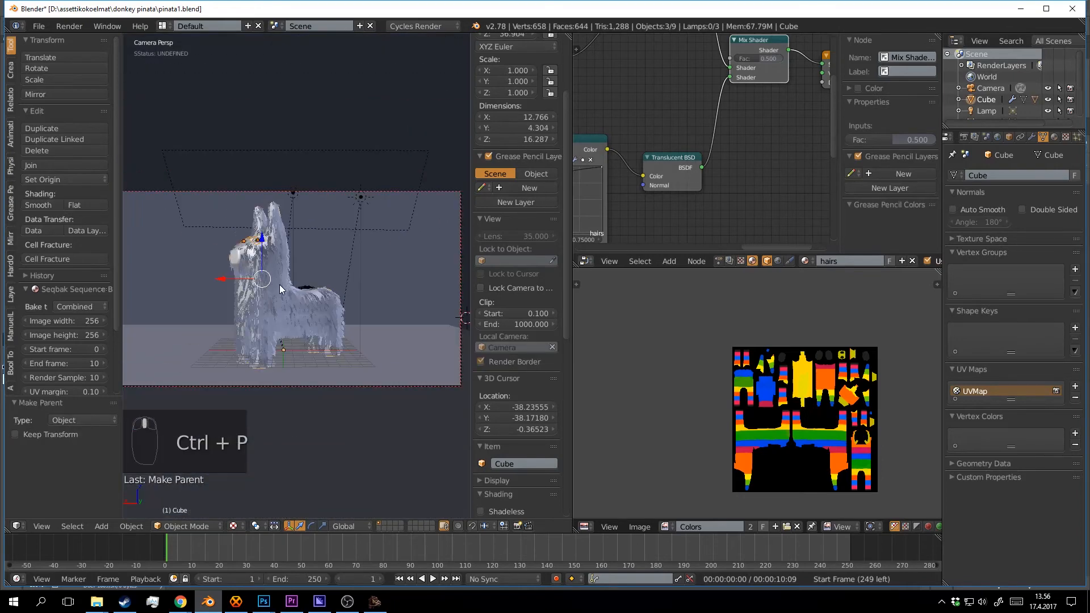
pyautogui.scroll(1, 280, 285)
pyautogui.moveTo(209, 284); pyautogui.dragTo(293, 283)
pyautogui.scroll(-2, 293, 282)
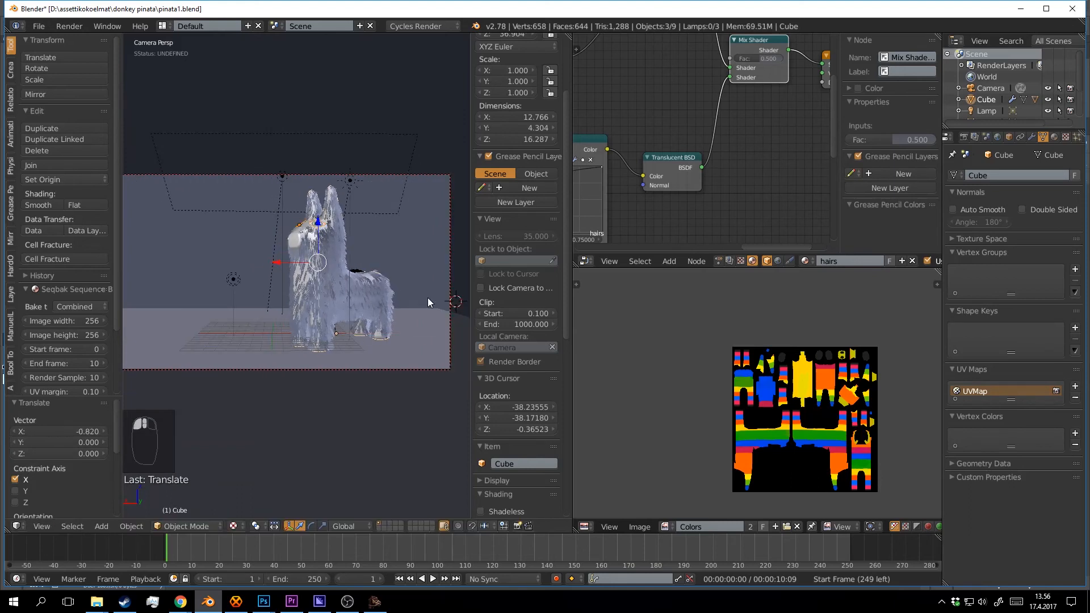
# Rotate the donkey about 9.9° around the Z axis and save over pinata1.blend.
pyautogui.press('r')
pyautogui.press('z')
pyautogui.click(427, 279)
pyautogui.hotkey('ctrl', 's')
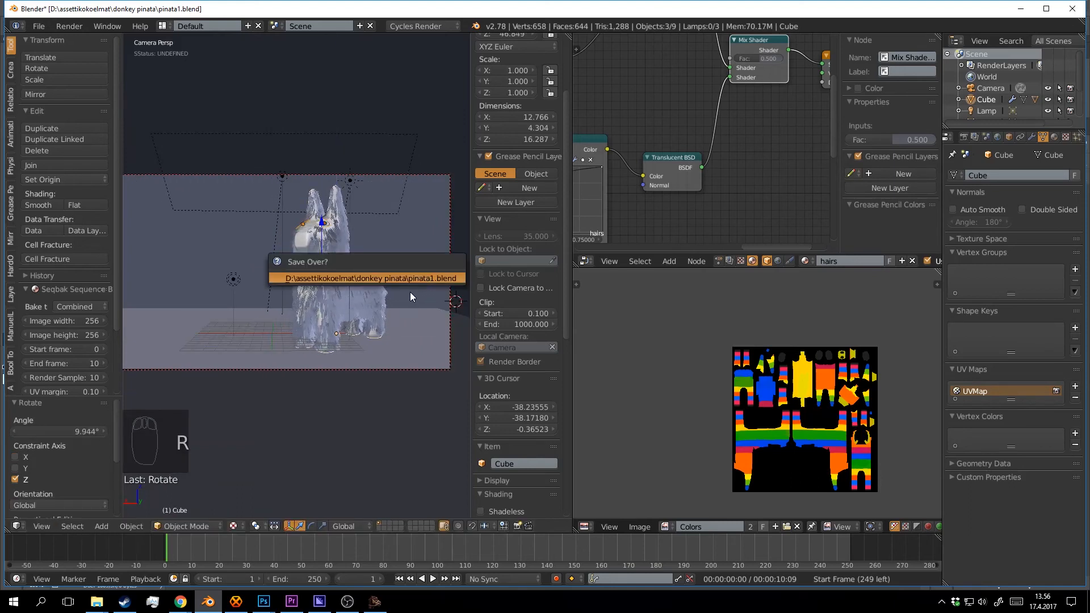
pyautogui.click(410, 284)
# Deselect everything, save, and preview the turned donkey in rendered shading.
pyautogui.press('a')
pyautogui.hotkey('ctrl', 's')
pyautogui.hotkey('shift', 'z')
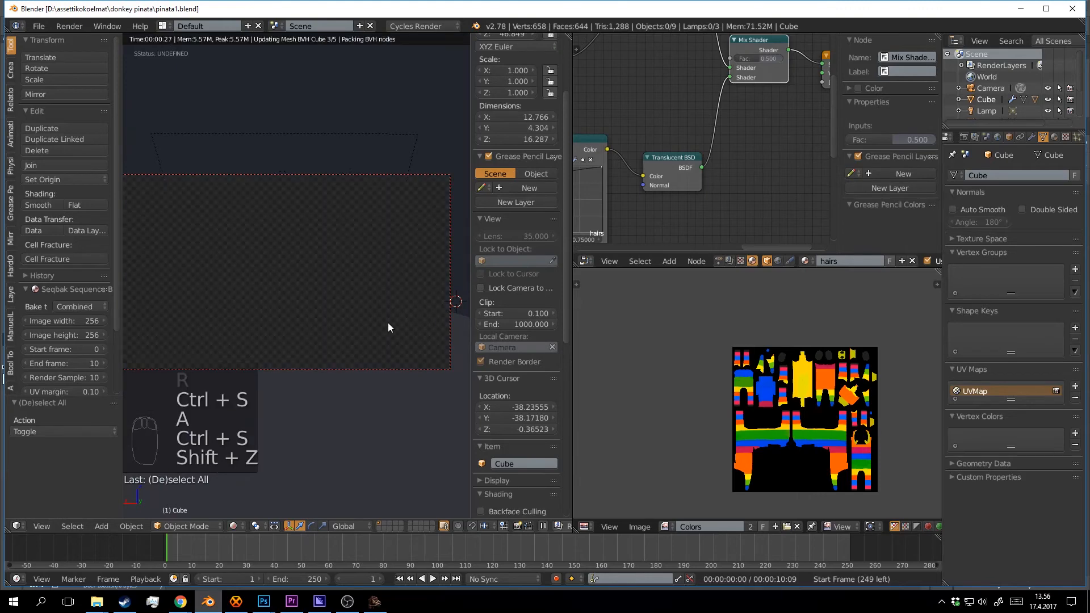
pyautogui.click(417, 424)
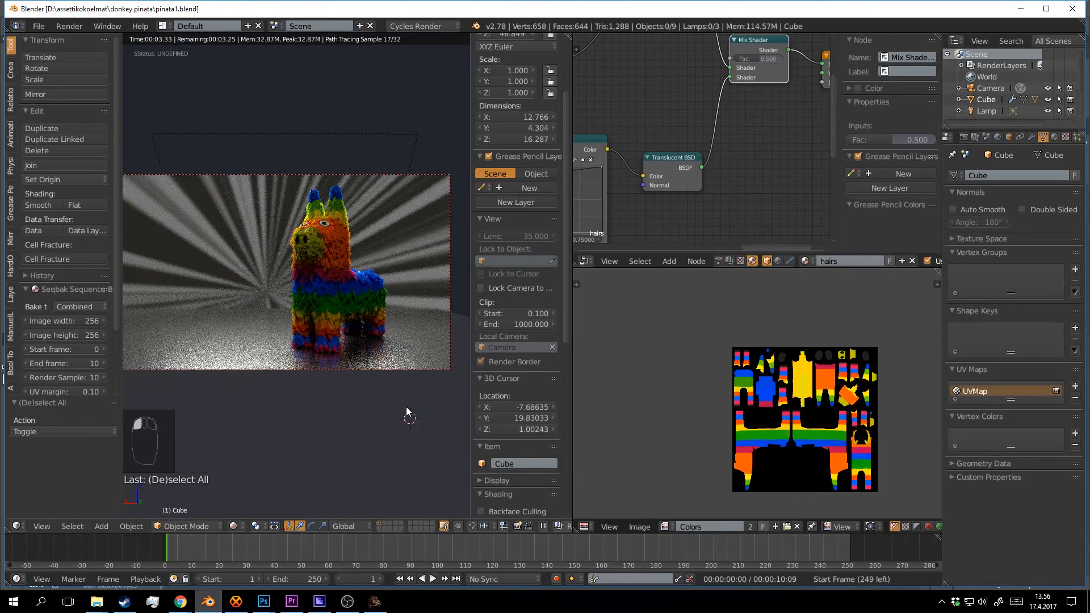
pyautogui.click(408, 418)
pyautogui.click(406, 416)
pyautogui.hotkey('shift', 'z')
# Rotate the donkey body about -15.2° around the Z axis and save over pinata1.blend.
pyautogui.scroll(2, 427, 371)
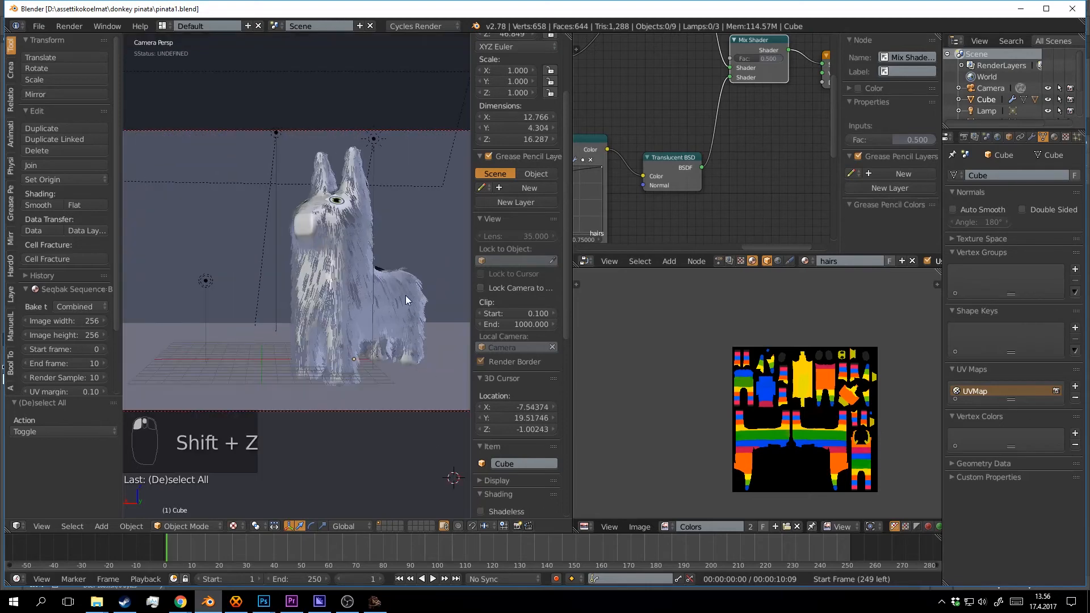
pyautogui.rightClick(406, 297)
pyautogui.press('r')
pyautogui.click(446, 377)
pyautogui.hotkey('ctrl', 's')
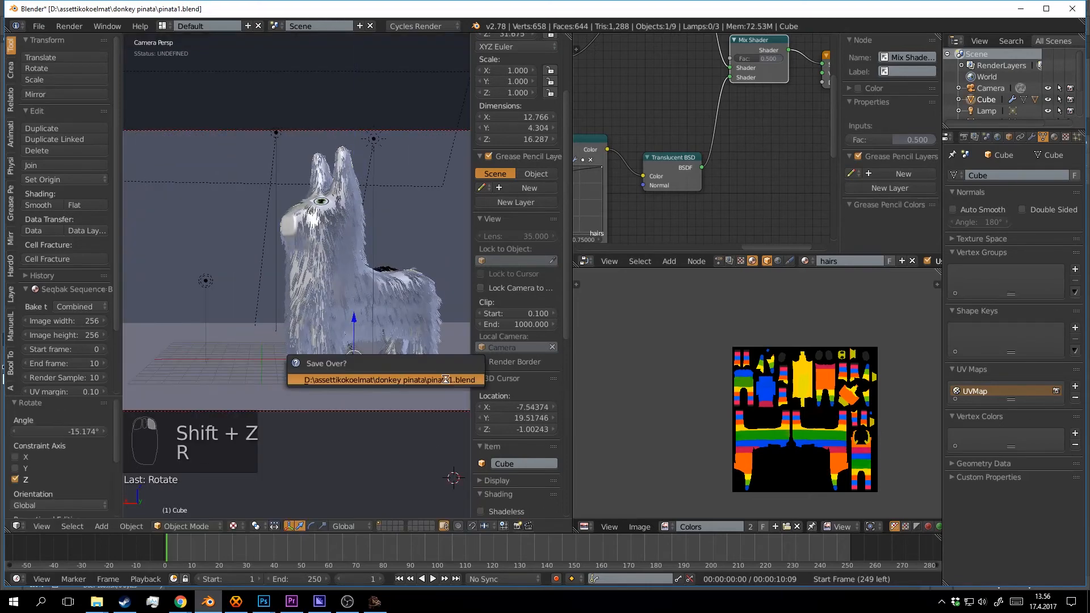
pyautogui.click(446, 380)
# Preview the donkey's new angle in rendered shading, return to solid shading and save.
pyautogui.hotkey('shift', 'z')
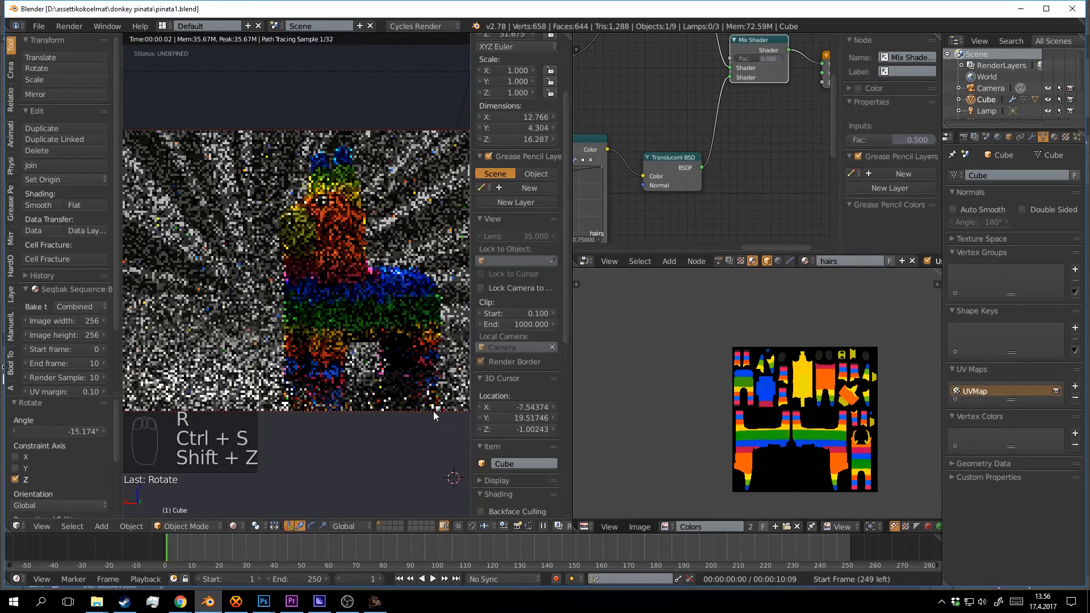
pyautogui.click(411, 438)
pyautogui.hotkey('shift', 'z')
pyautogui.hotkey('ctrl', 's')
# Move the backdrop plane about -11.8 along the X axis and return to the camera view.
pyautogui.scroll(-2, 382, 251)
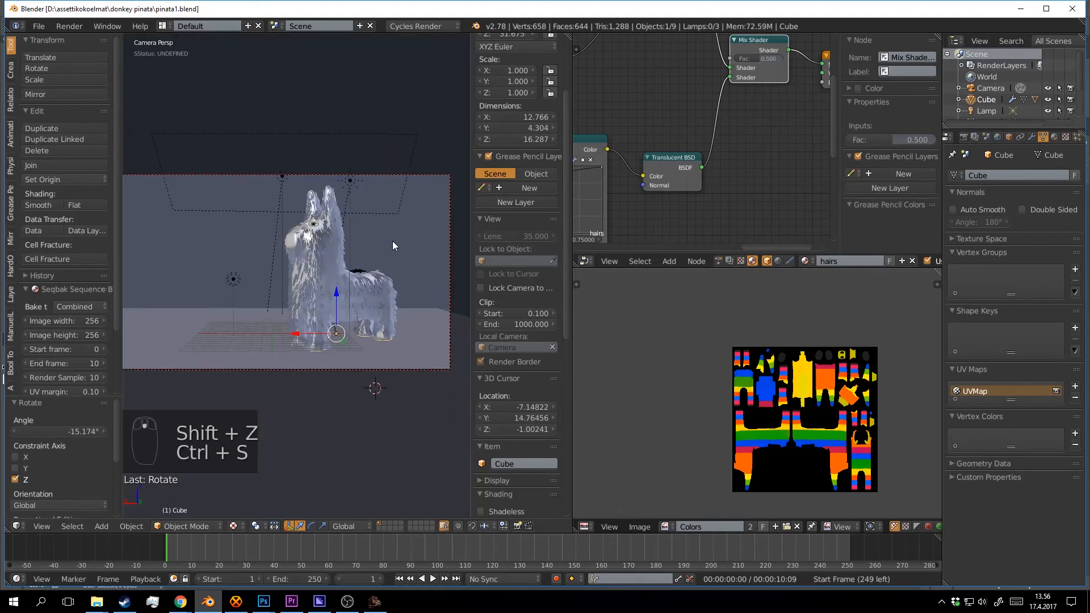
pyautogui.rightClick(393, 241)
pyautogui.moveTo(393, 242); pyautogui.dragTo(377, 281, button='middle')
pyautogui.press('KP_0')
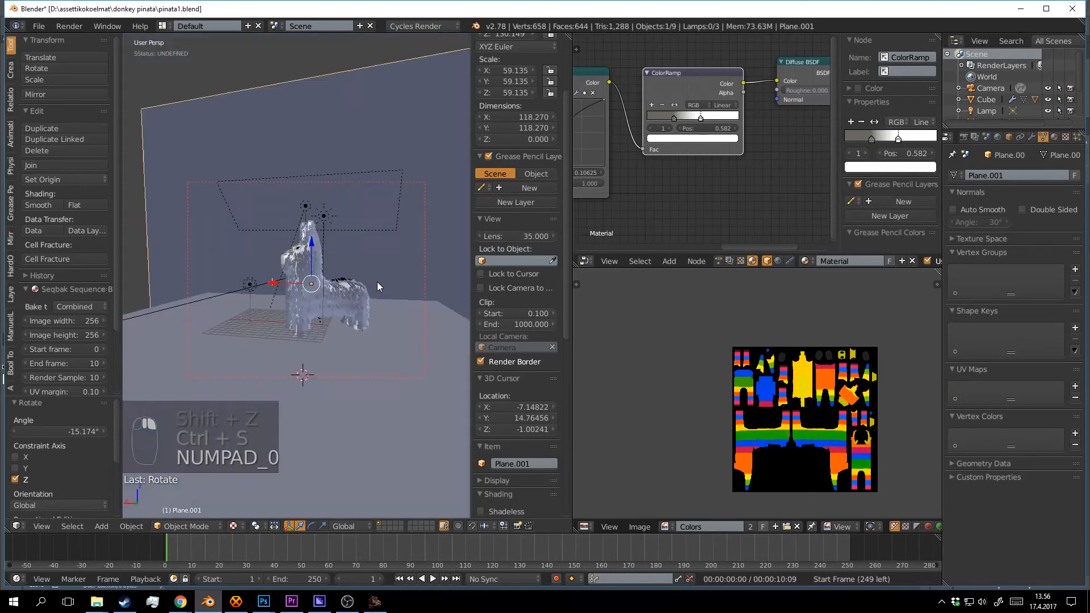
pyautogui.moveTo(262, 288); pyautogui.dragTo(292, 291)
pyautogui.scroll(3, 297, 297)
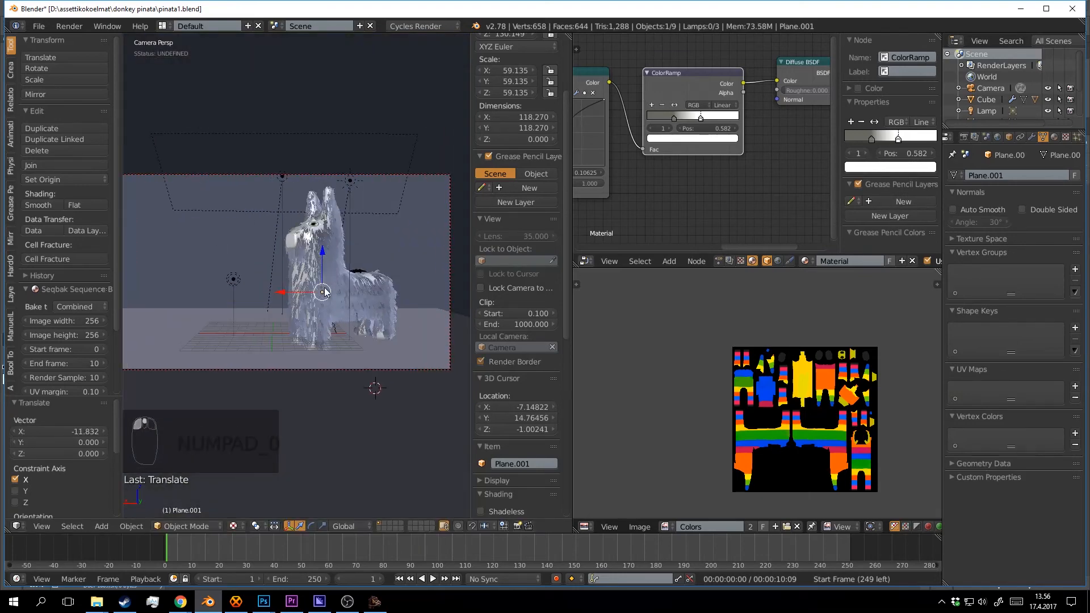
# Preview the shifted backdrop behind the donkey in rendered shading and save the scene with nothing selected.
pyautogui.hotkey('shift', 'z')
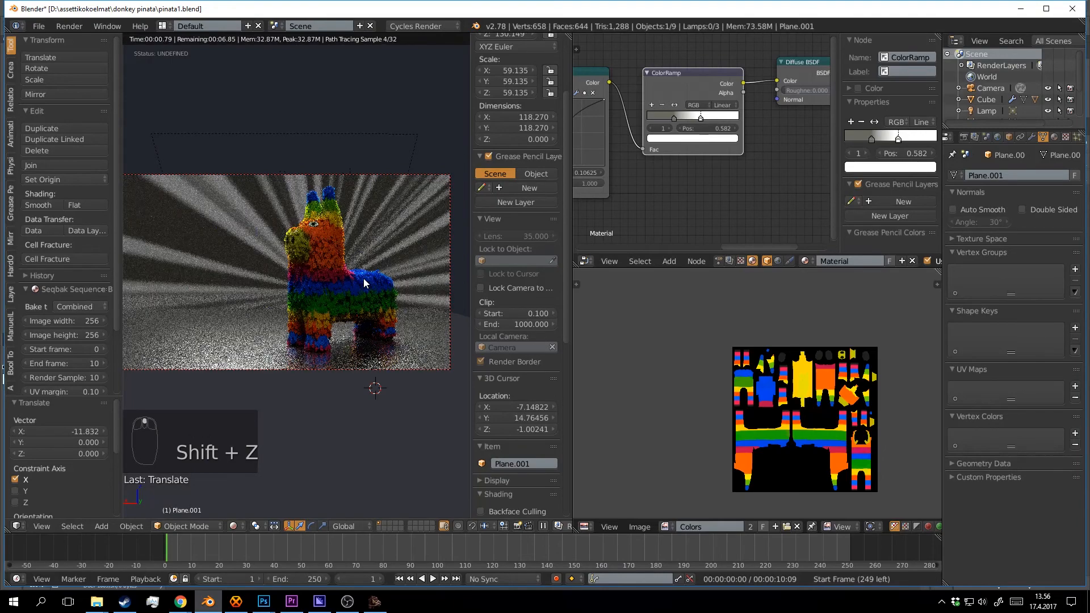
pyautogui.click(421, 257)
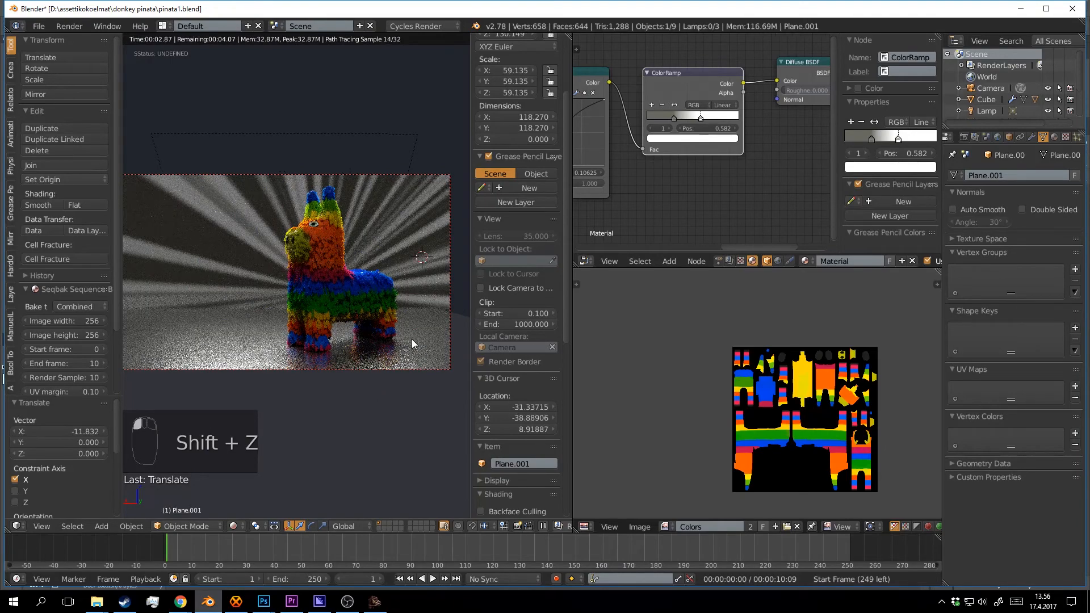
pyautogui.click(411, 389)
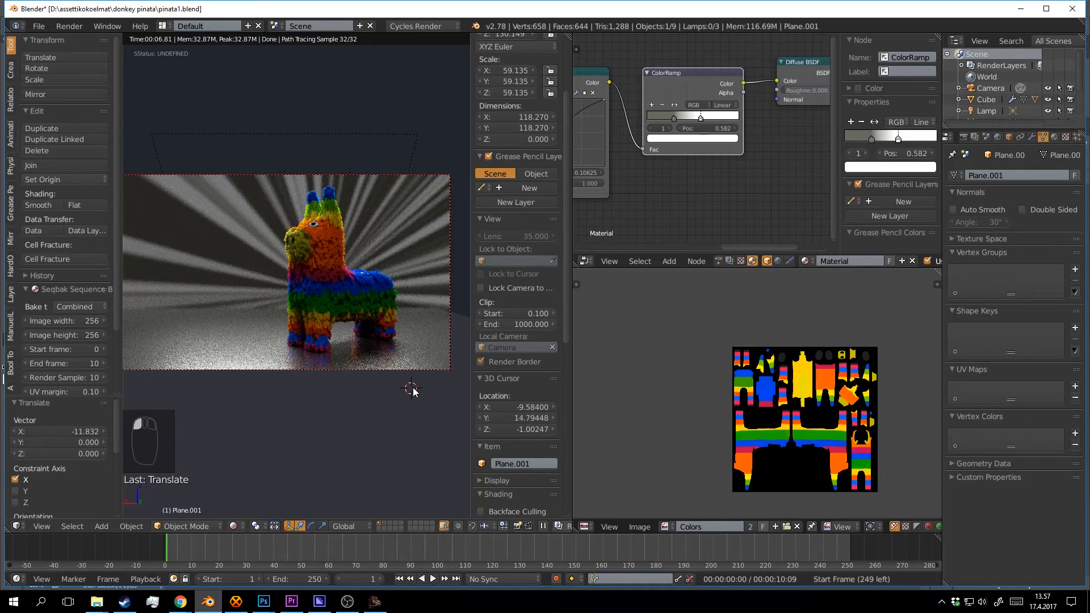
pyautogui.hotkey('shift', 'z')
pyautogui.hotkey('ctrl', 's')
pyautogui.click(413, 388)
pyautogui.press('a')
pyautogui.hotkey('ctrl', 's')
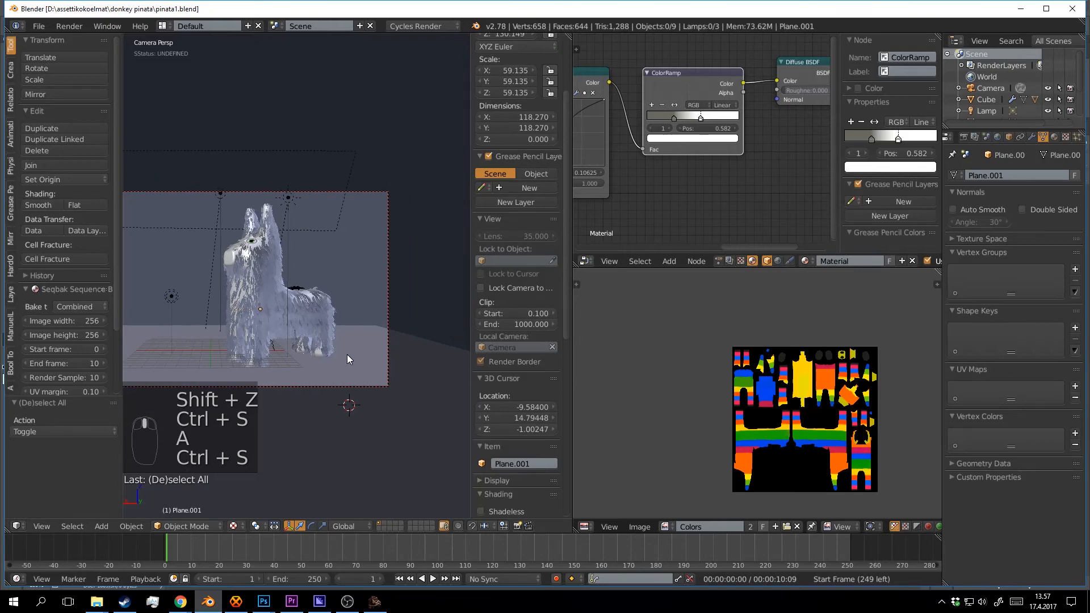
# Select the backdrop plane and examine its extent around the set from an orbited view and through the camera.
pyautogui.rightClick(420, 243)
pyautogui.scroll(-4, 419, 242)
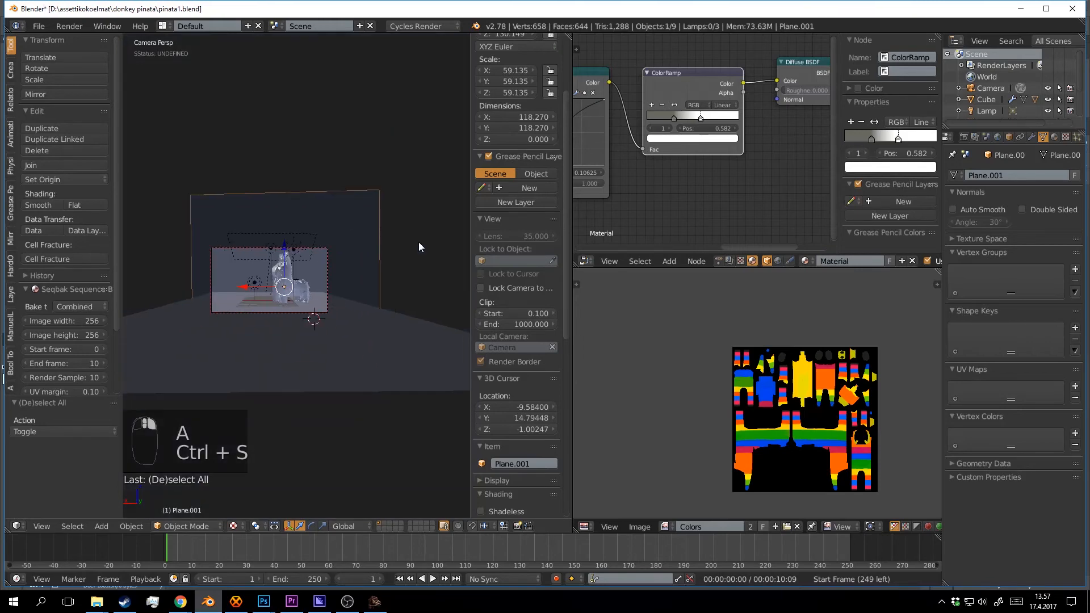
pyautogui.moveTo(418, 241); pyautogui.dragTo(392, 277, button='middle')
pyautogui.press('KP_0')
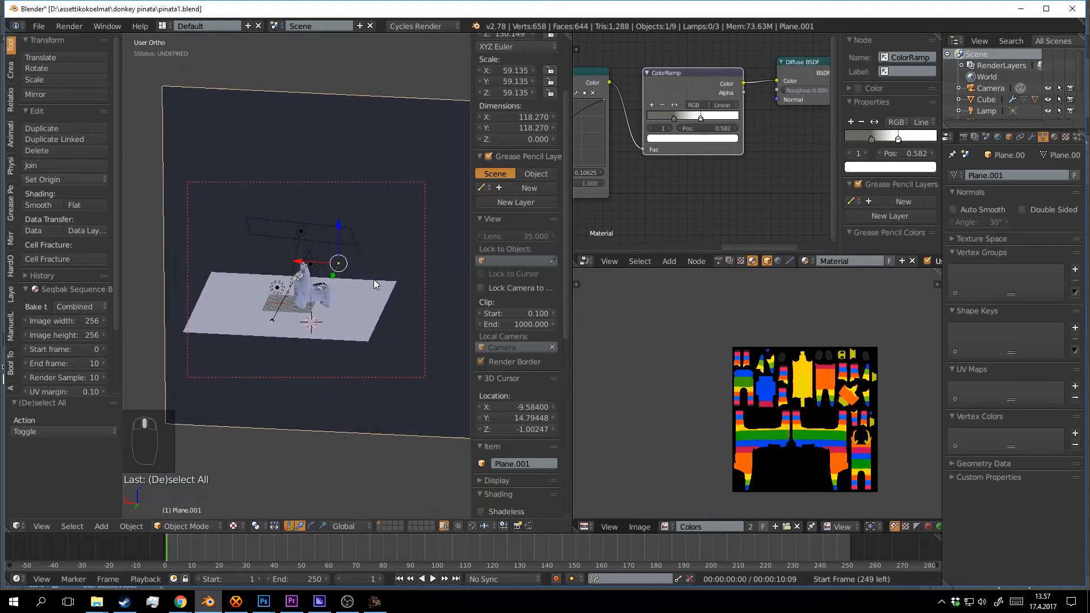
pyautogui.scroll(5, 361, 276)
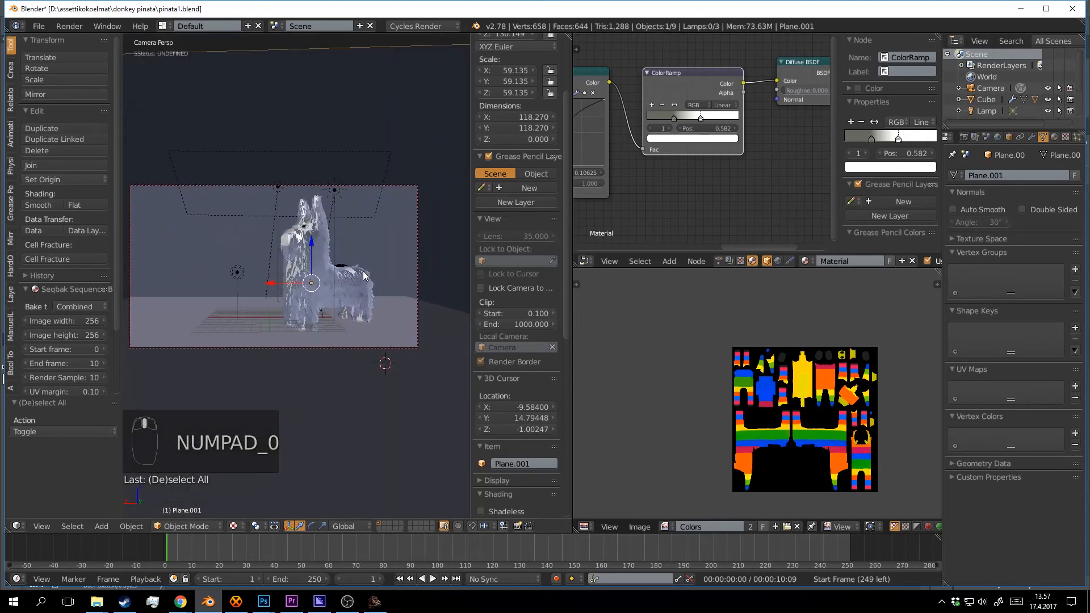
pyautogui.hotkey('shift', 'z')
pyautogui.hotkey('shift', 'z')
# Stretch the floor plane along X to a scale of about 52.94, deselect it and save the scene.
pyautogui.scroll(-5, 414, 335)
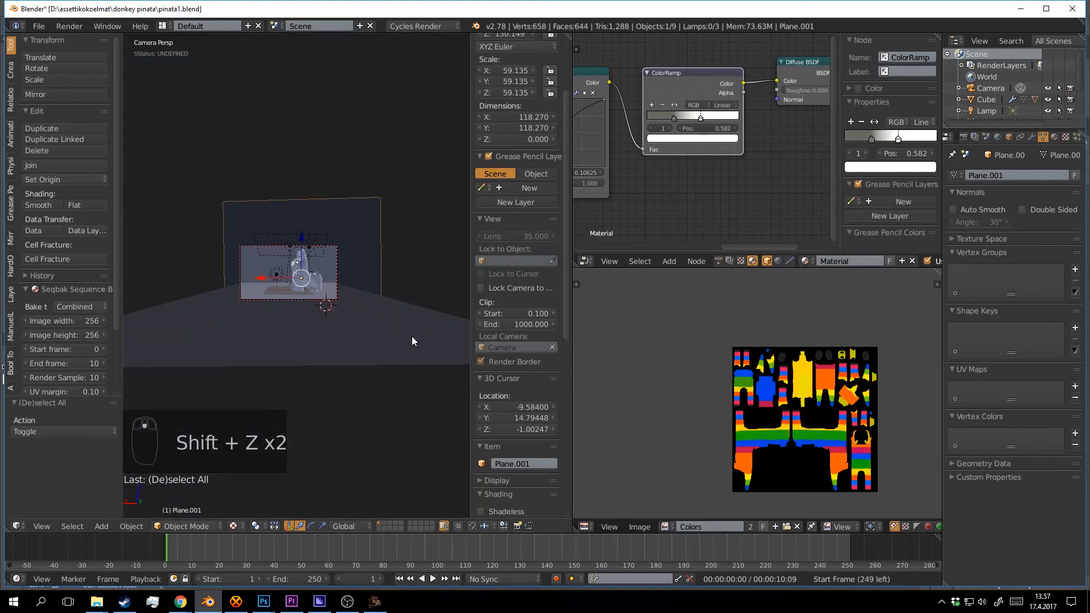
pyautogui.rightClick(393, 341)
pyautogui.press('s')
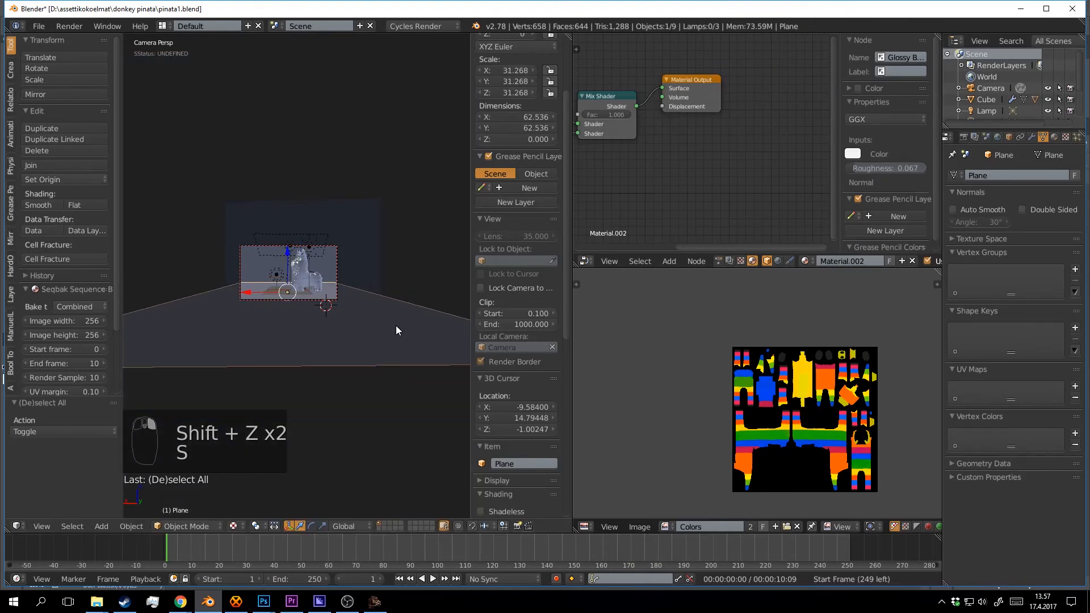
pyautogui.press('s')
pyautogui.click(441, 329)
pyautogui.scroll(6, 437, 325)
pyautogui.press('a')
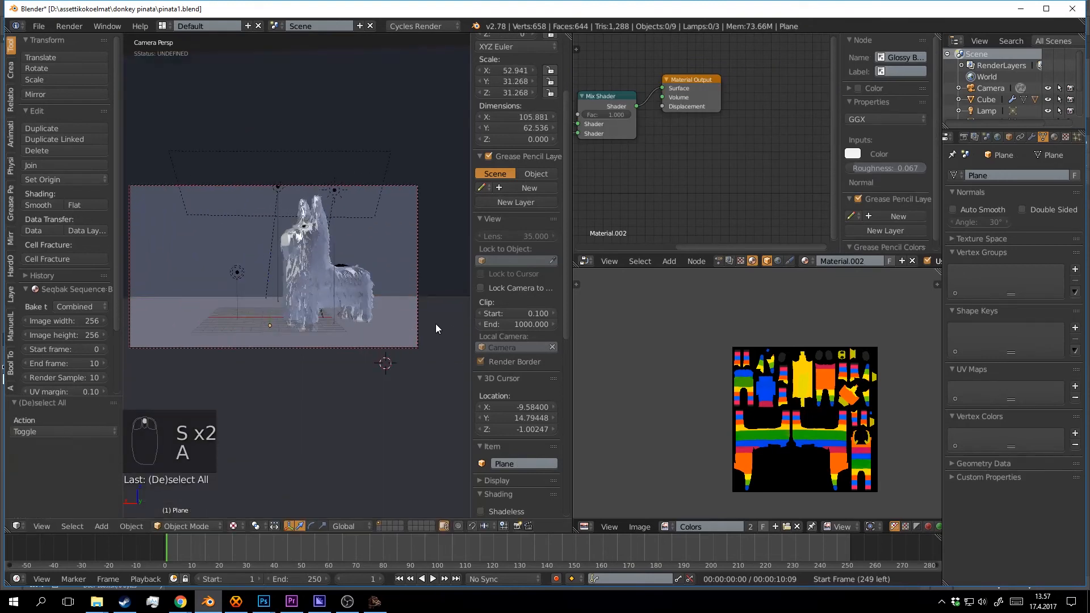
pyautogui.hotkey('ctrl', 's')
# Preview the widened floor in rendered shading and save the scene with nothing selected.
pyautogui.hotkey('shift', 'z')
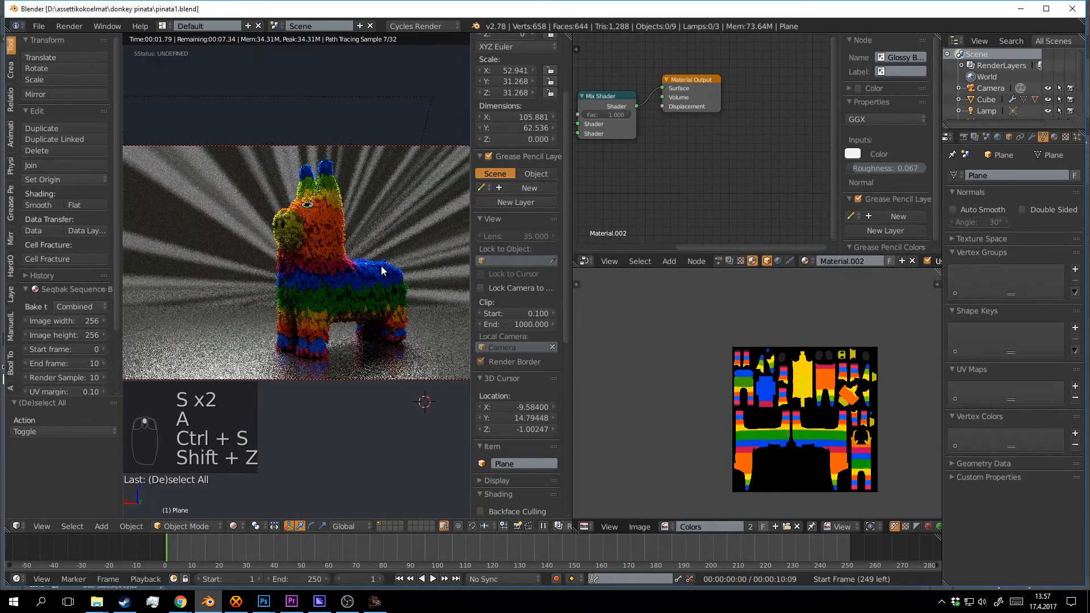
pyautogui.click(390, 398)
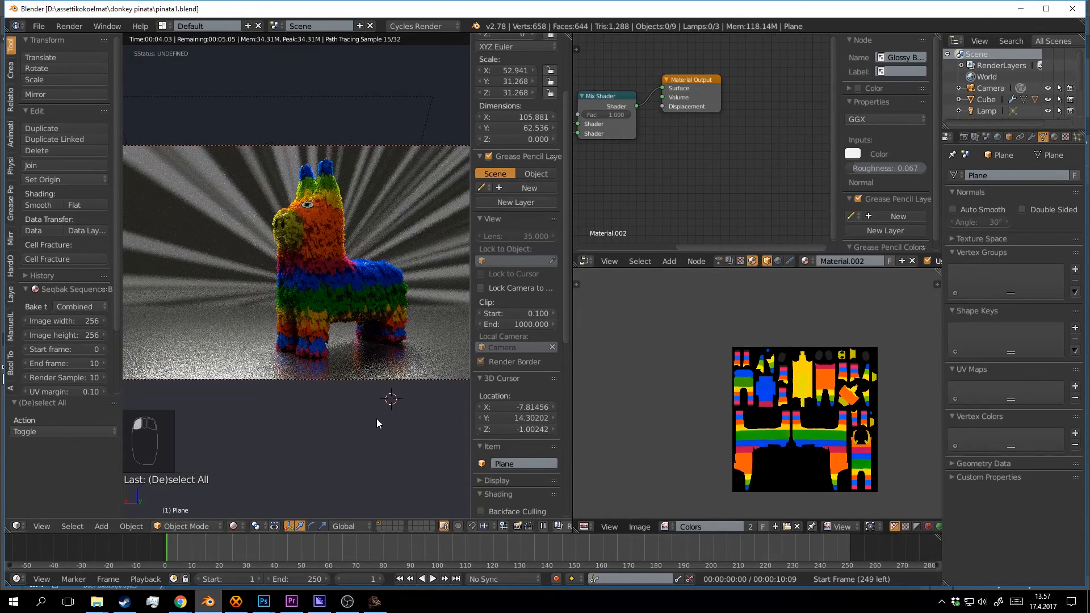
pyautogui.hotkey('shift', 'z')
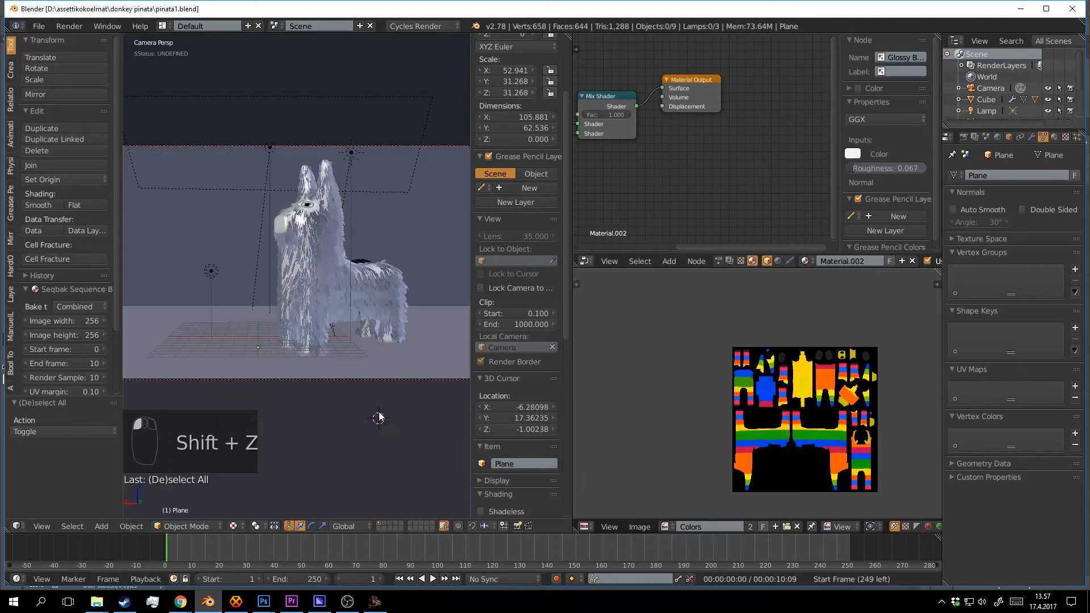
pyautogui.hotkey('ctrl', 's')
pyautogui.press('a')
pyautogui.press('a')
pyautogui.press('a')
pyautogui.click(380, 420)
pyautogui.press('a')
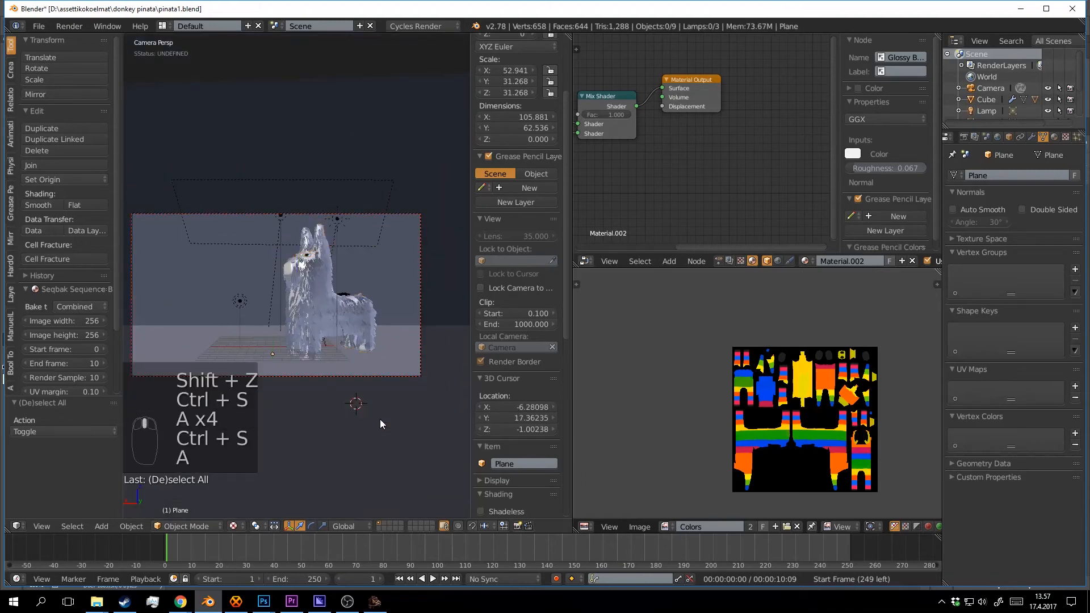
pyautogui.hotkey('ctrl', 's')
pyautogui.scroll(2, 376, 384)
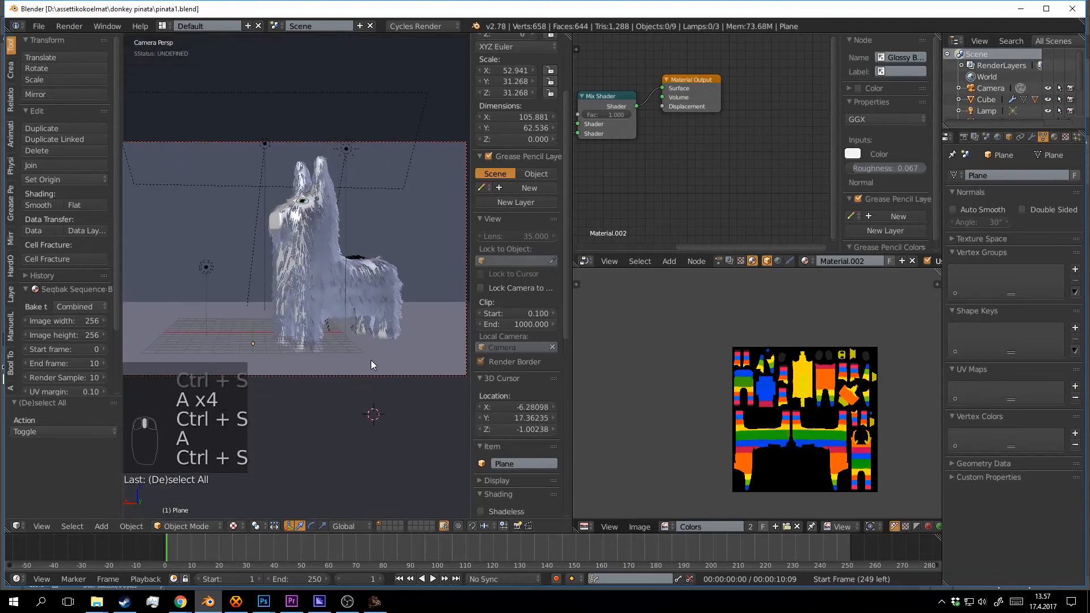
# Select the point lamp in front of the donkey, enable its nodes, change it to an area lamp and save the scene.
pyautogui.rightClick(208, 267)
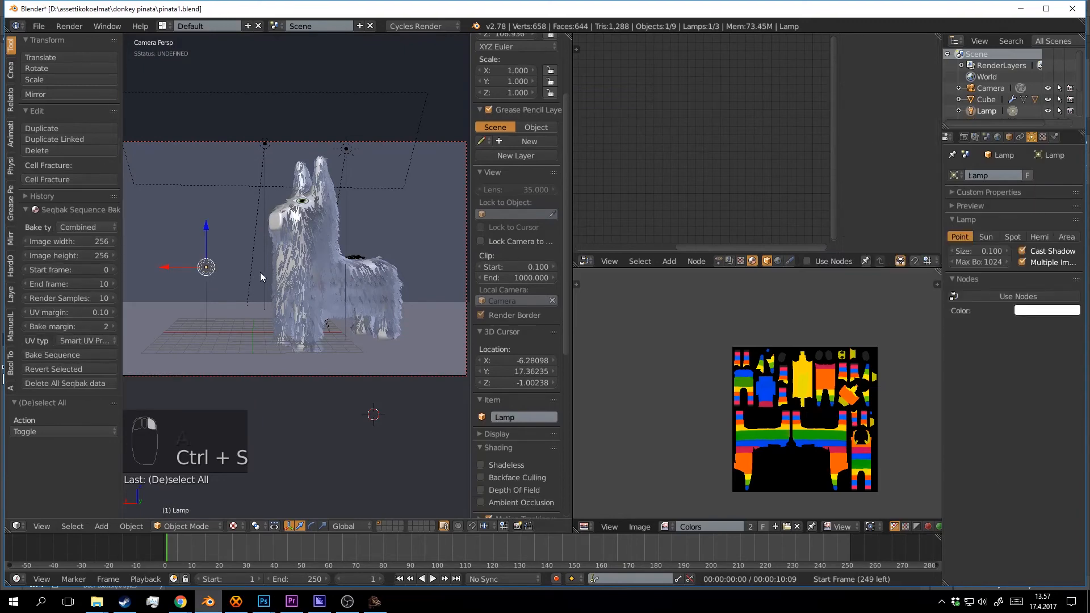
pyautogui.click(1018, 296)
pyautogui.keyDown('shift'); pyautogui.moveTo(274, 272); pyautogui.dragTo(333, 259, button='middle'); pyautogui.keyUp('shift')
pyautogui.hotkey('ctrl', 's')
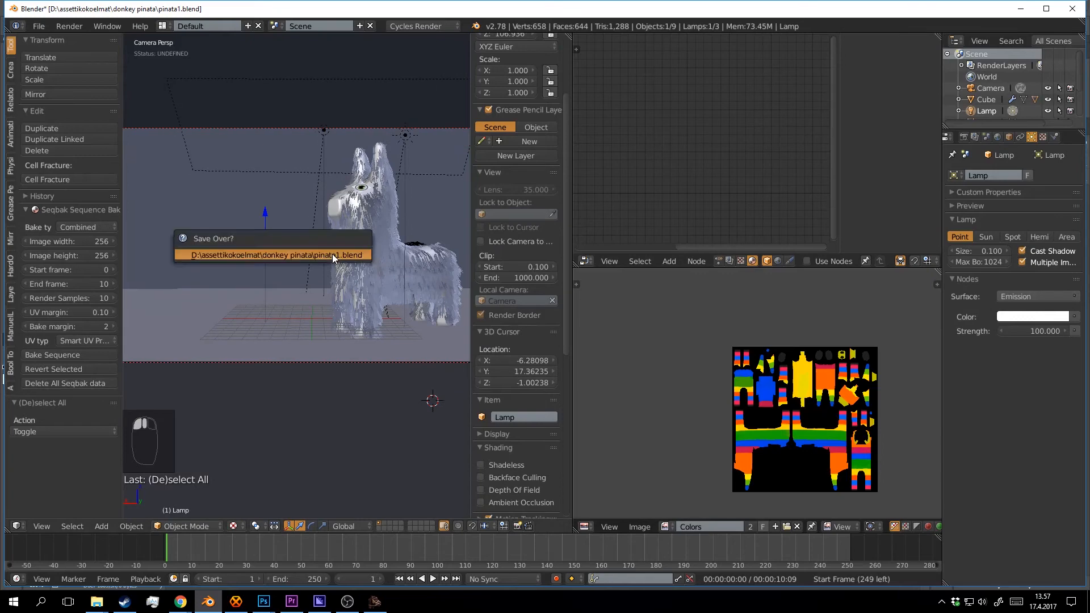
pyautogui.click(334, 255)
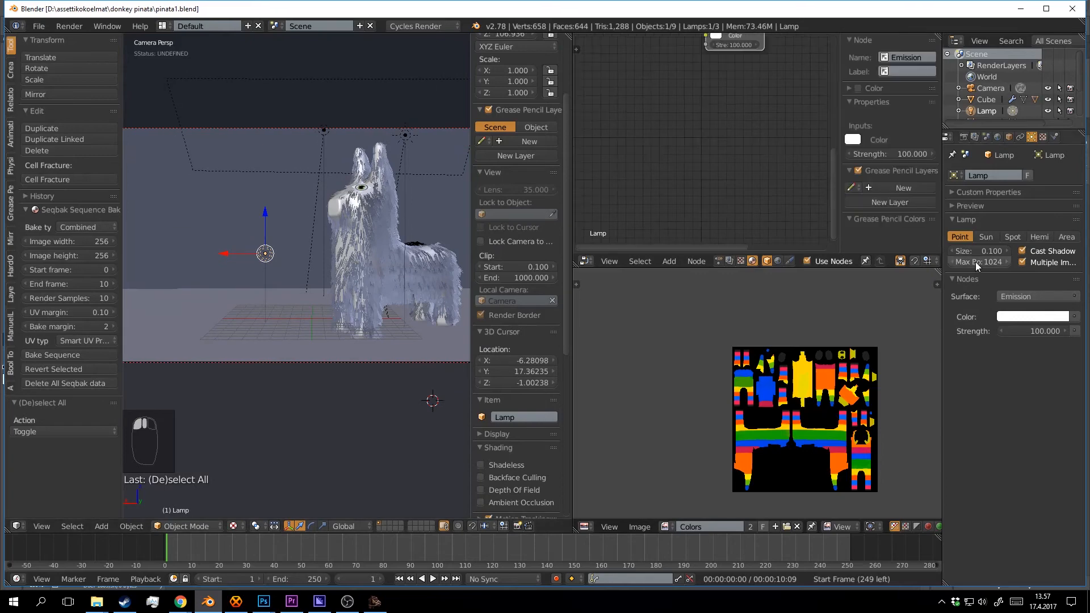
pyautogui.click(1067, 237)
pyautogui.hotkey('ctrl', 's')
# Rotate the area lamp about -57° in the camera view, fine-tune its Z rotation toward the donkey and save the scene.
pyautogui.press('r')
pyautogui.click(400, 266)
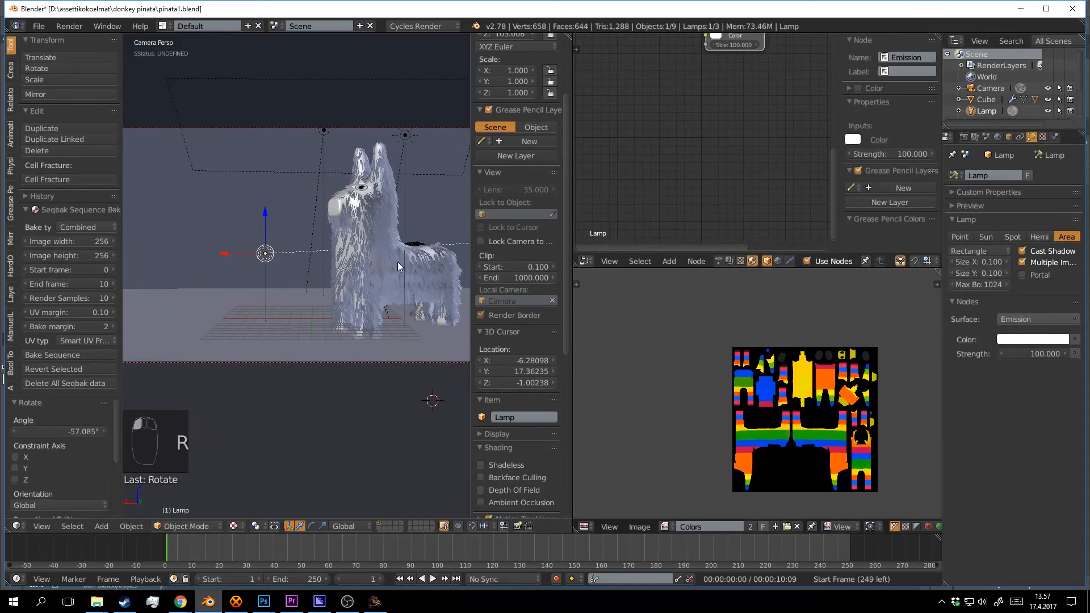
pyautogui.moveTo(399, 266); pyautogui.dragTo(372, 394, button='middle')
pyautogui.press('r')
pyautogui.click(342, 372)
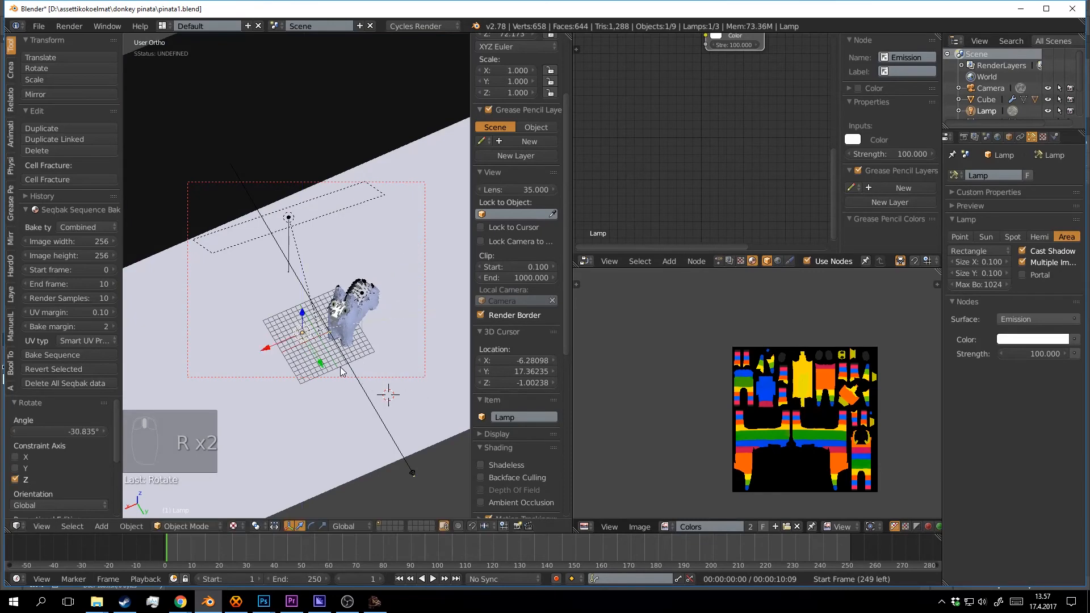
pyautogui.press('r')
pyautogui.click(406, 355)
pyautogui.hotkey('ctrl', 's')
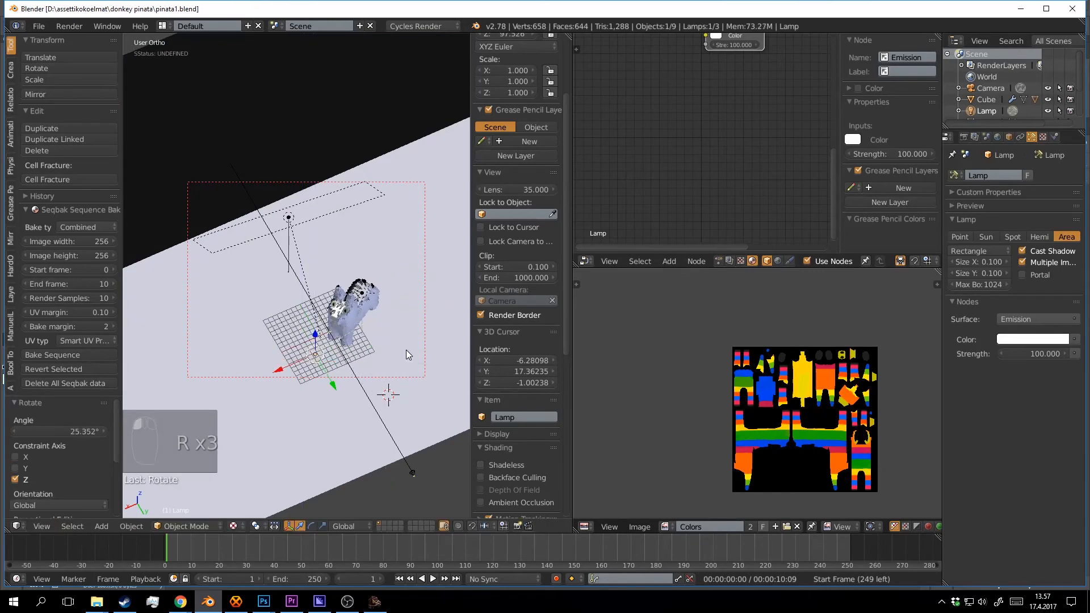
pyautogui.press('KP_0')
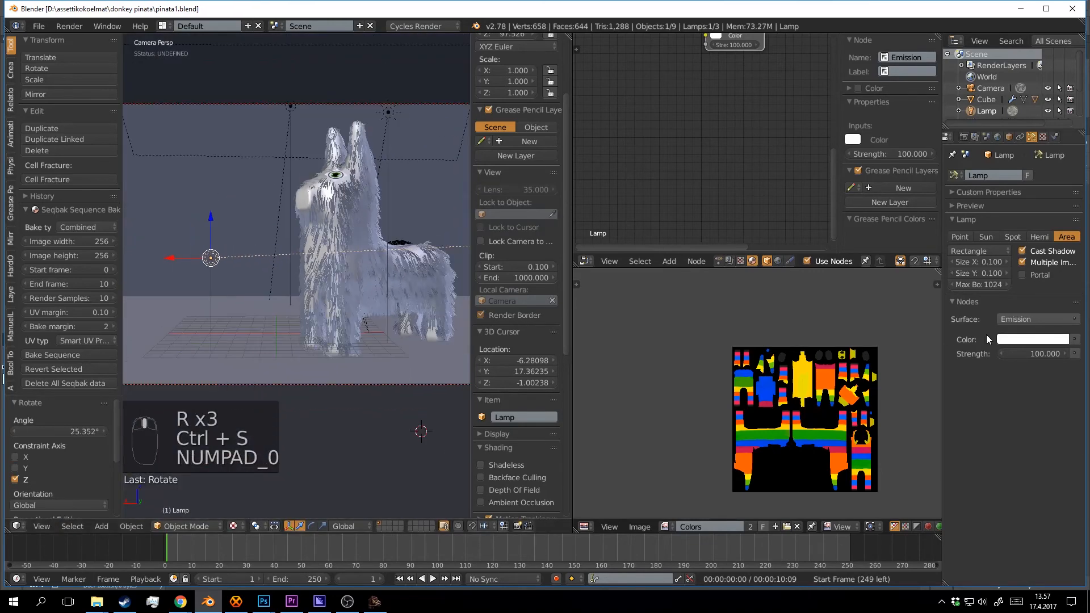
# Size the area lamp to about 18.534 by 9.569, rotate it about 14° around Z and save the scene.
pyautogui.moveTo(980, 262); pyautogui.dragTo(1026, 262)
pyautogui.moveTo(980, 273); pyautogui.dragTo(1056, 273)
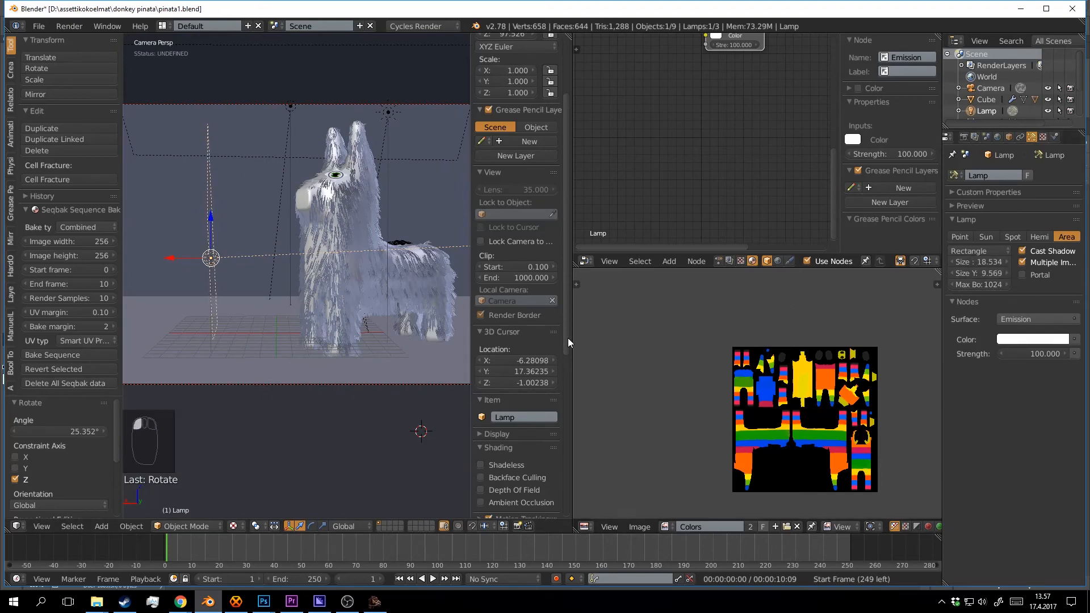
pyautogui.moveTo(443, 352); pyautogui.dragTo(367, 359, button='middle')
pyautogui.press('r')
pyautogui.click(379, 330)
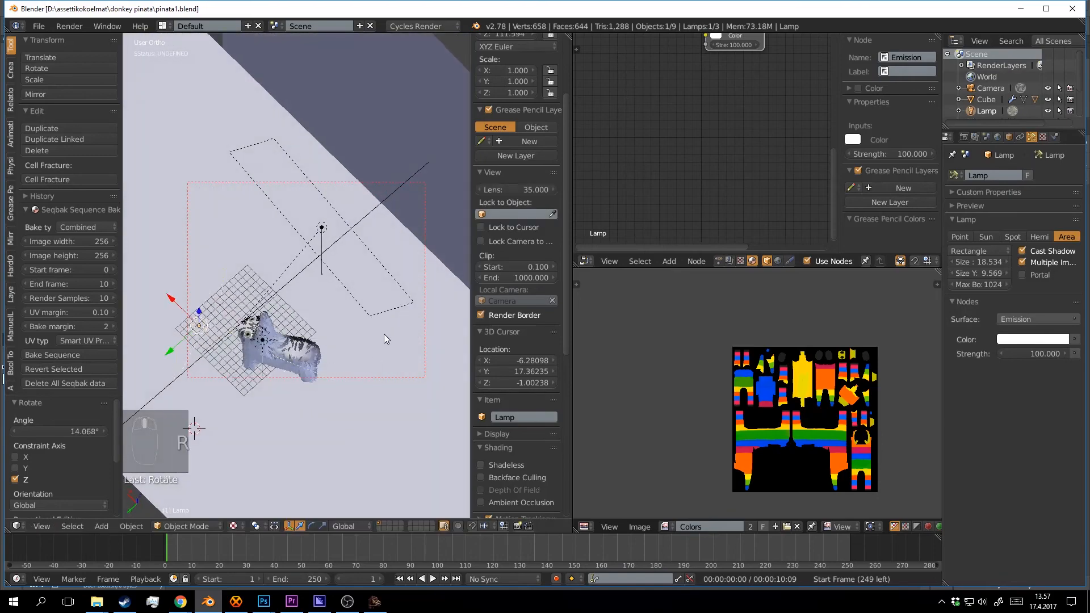
pyautogui.hotkey('ctrl', 's')
pyautogui.press('KP_0')
# Raise the area lamp's emission strength to 2610.6 and check the lighting in rendered shading before and after.
pyautogui.hotkey('shift', 'z')
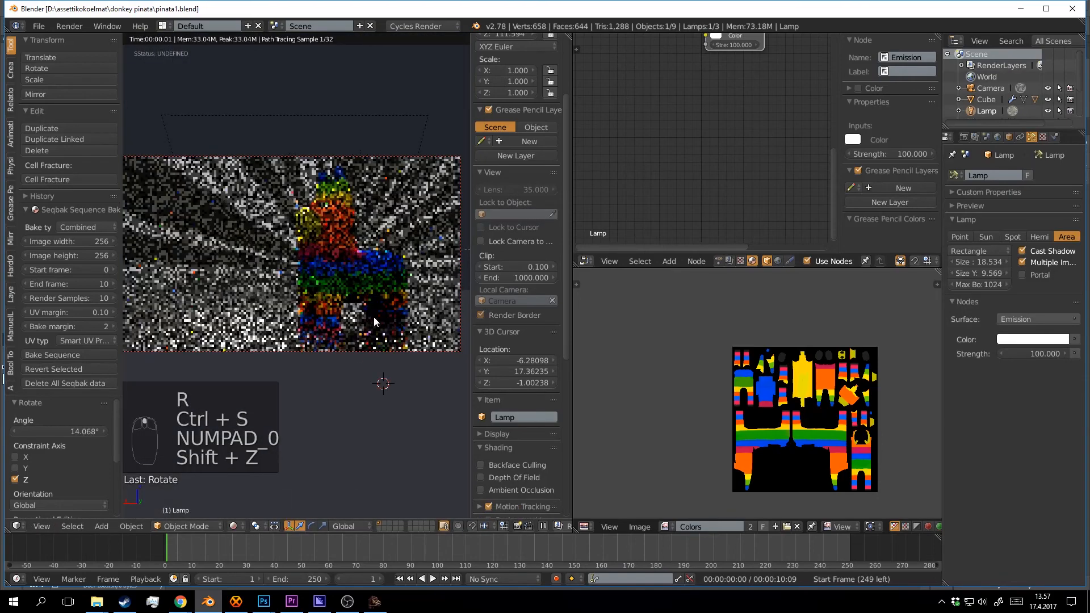
pyautogui.hotkey('shift', 'z')
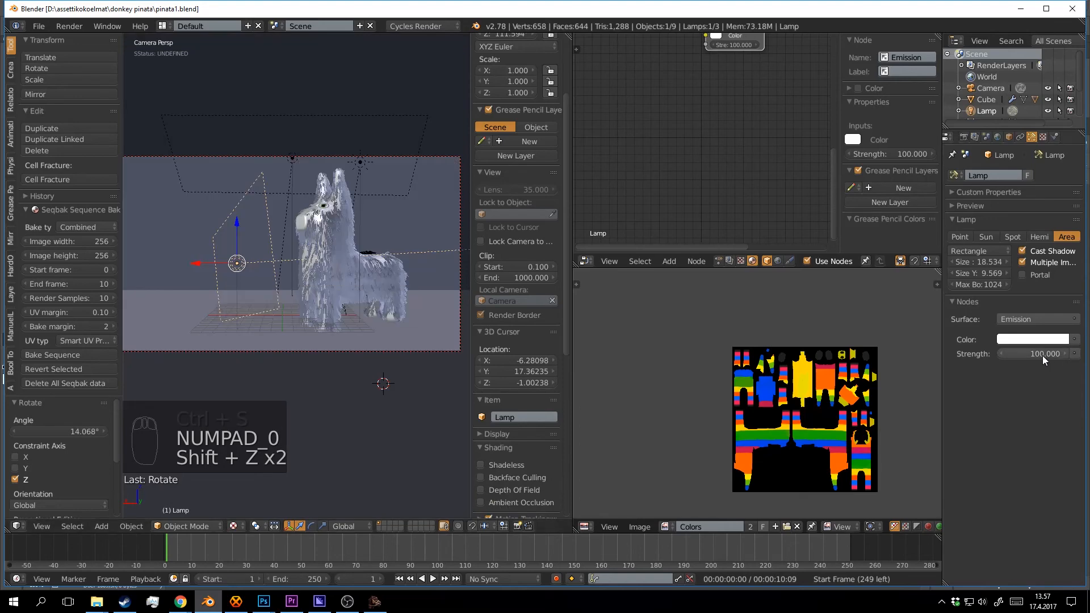
pyautogui.moveTo(1043, 356); pyautogui.dragTo(1068, 354)
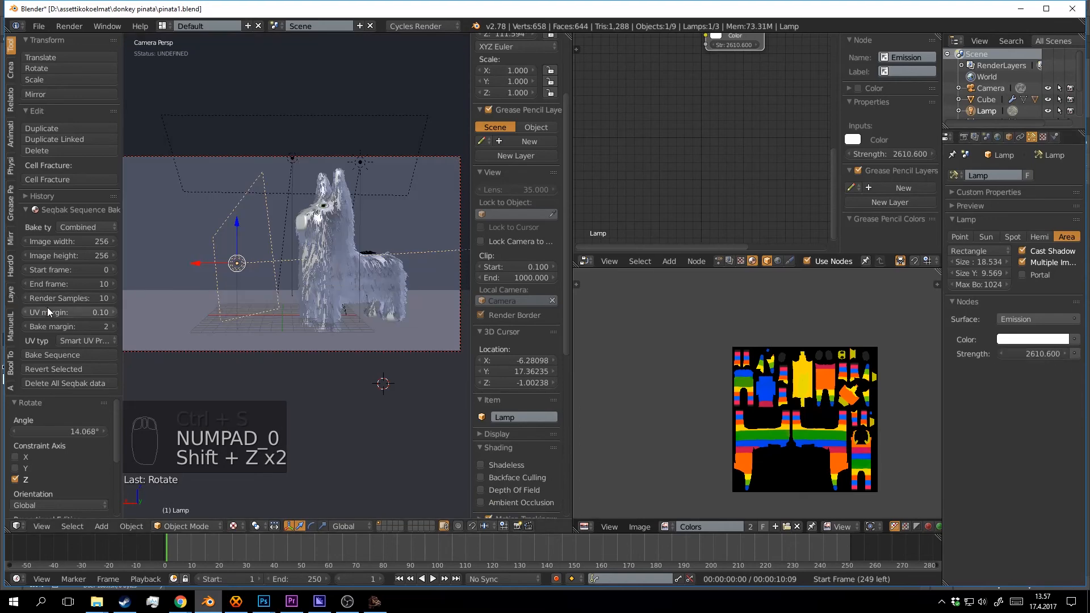
pyautogui.hotkey('shift', 'z')
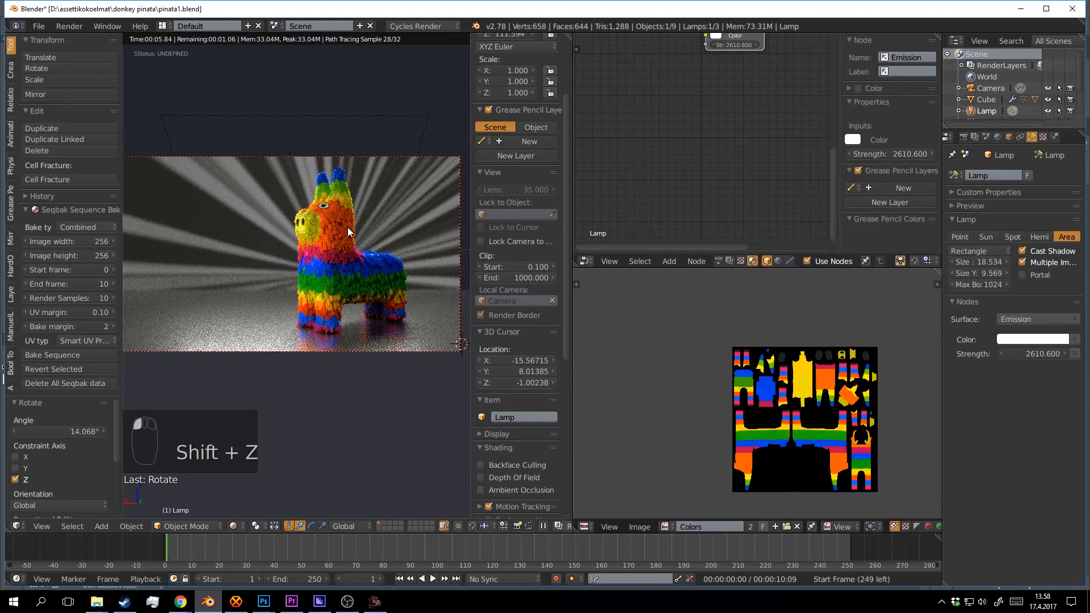
pyautogui.hotkey('shift', 'z')
# Straighten the area lamp with a rotation of about 16°, stretch it about 2.44 times along Z and scale it down to about 0.526.
pyautogui.moveTo(348, 231)
pyautogui.mouseDown(button='middle')
pyautogui.moveTo(401, 223)
pyautogui.moveTo(372, 257)
pyautogui.mouseUp(button='middle')
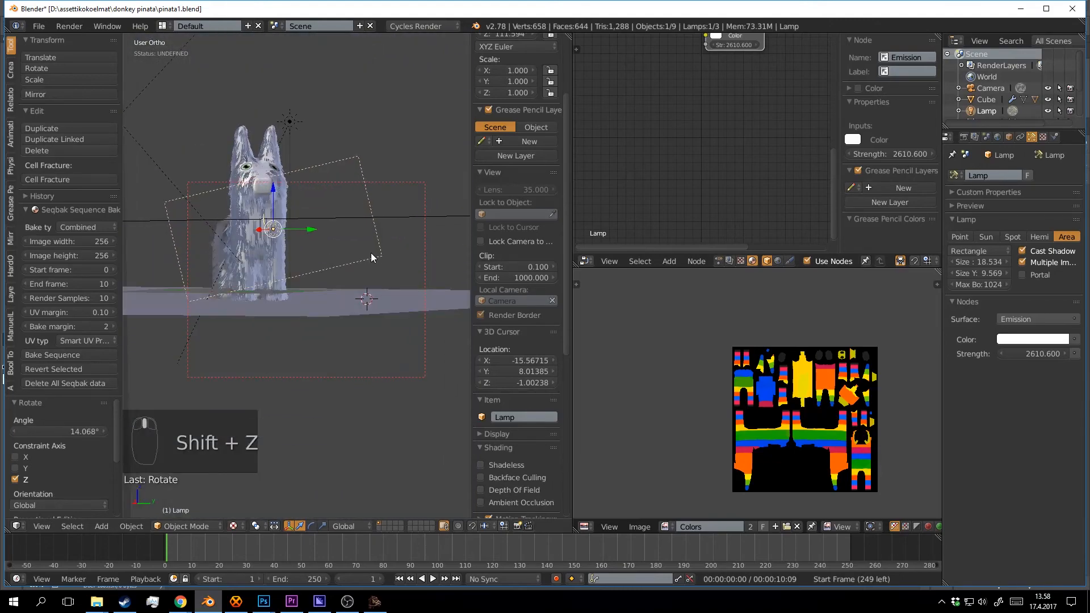
pyautogui.press('r')
pyautogui.click(368, 276)
pyautogui.press('s')
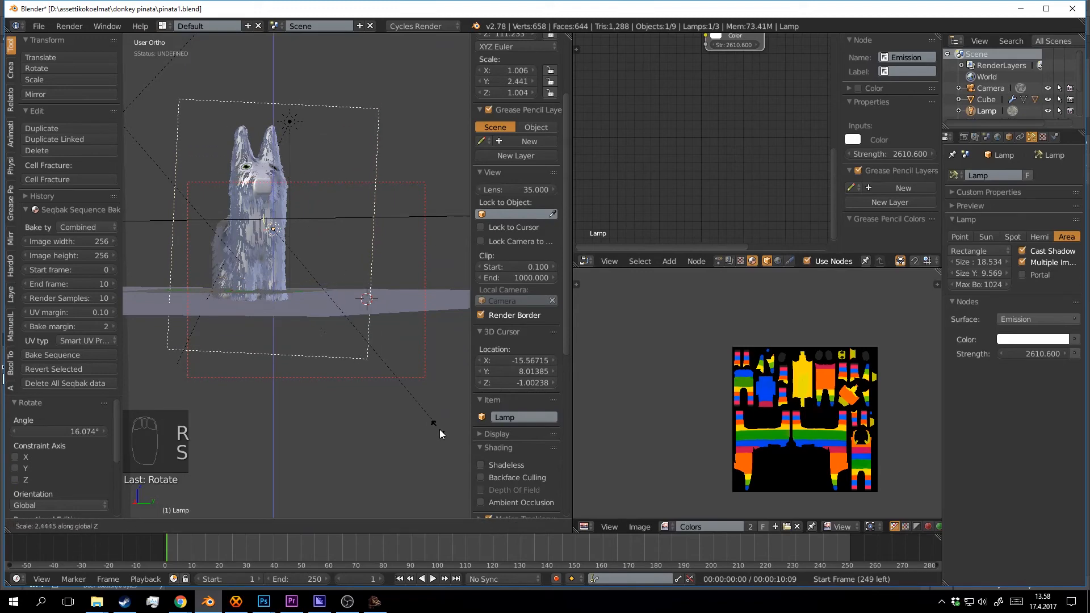
pyautogui.click(442, 436)
pyautogui.press('s')
pyautogui.click(390, 263)
pyautogui.press('r')
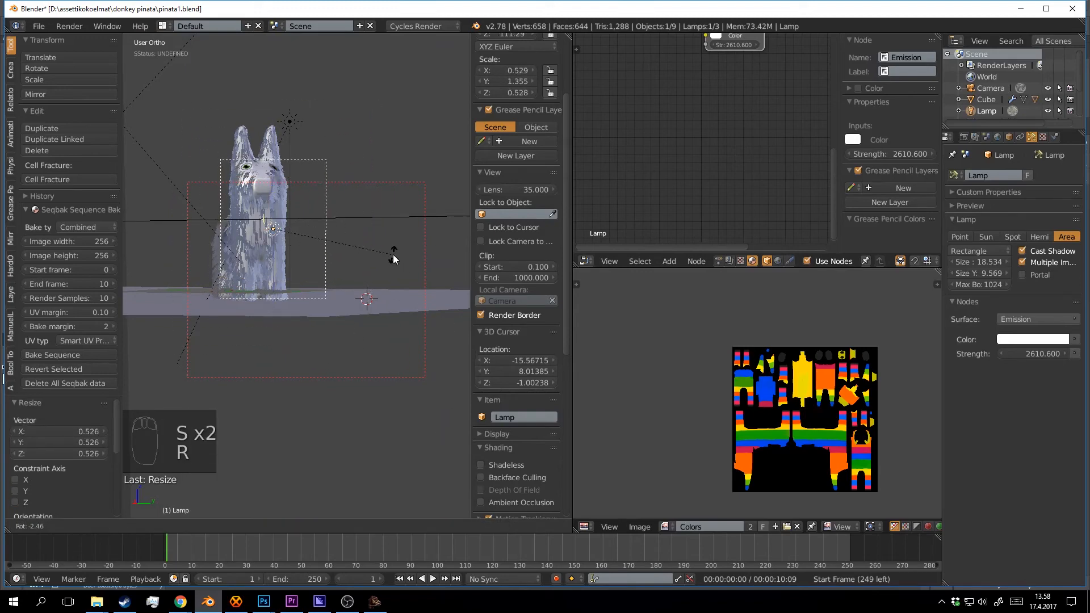
pyautogui.click(393, 250)
# Raise the area lamp by about 0.63, save the scene and return to the camera view.
pyautogui.press('g')
pyautogui.click(396, 250)
pyautogui.hotkey('ctrl', 's')
pyautogui.moveTo(397, 250); pyautogui.dragTo(316, 308, button='middle')
pyautogui.hotkey('ctrl', 's')
pyautogui.click(345, 298)
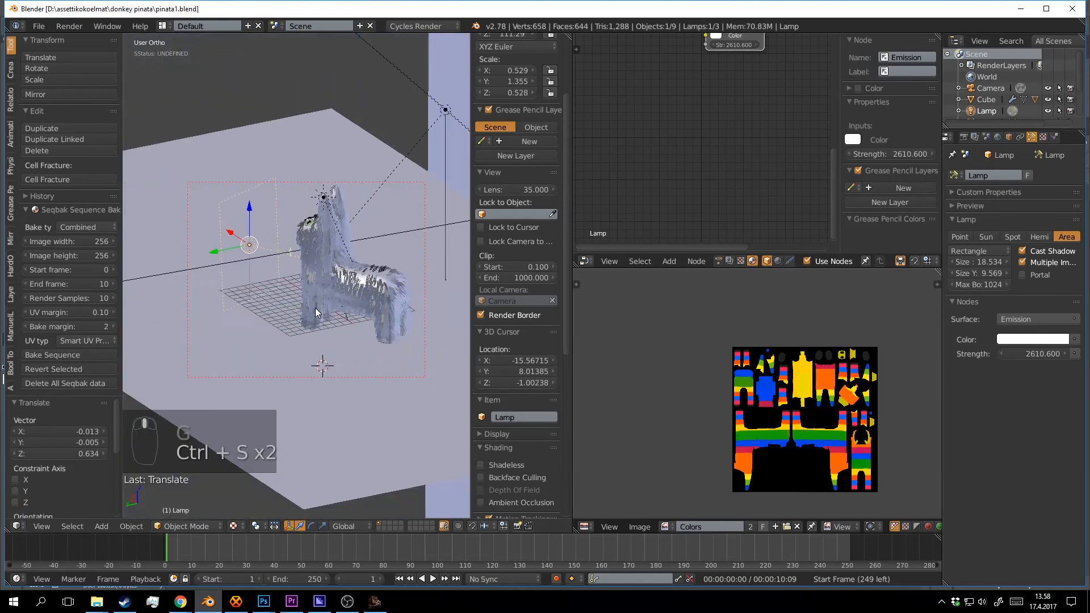
pyautogui.hotkey('ctrl', 's')
pyautogui.hotkey('ctrl', 's')
pyautogui.press('KP_0')
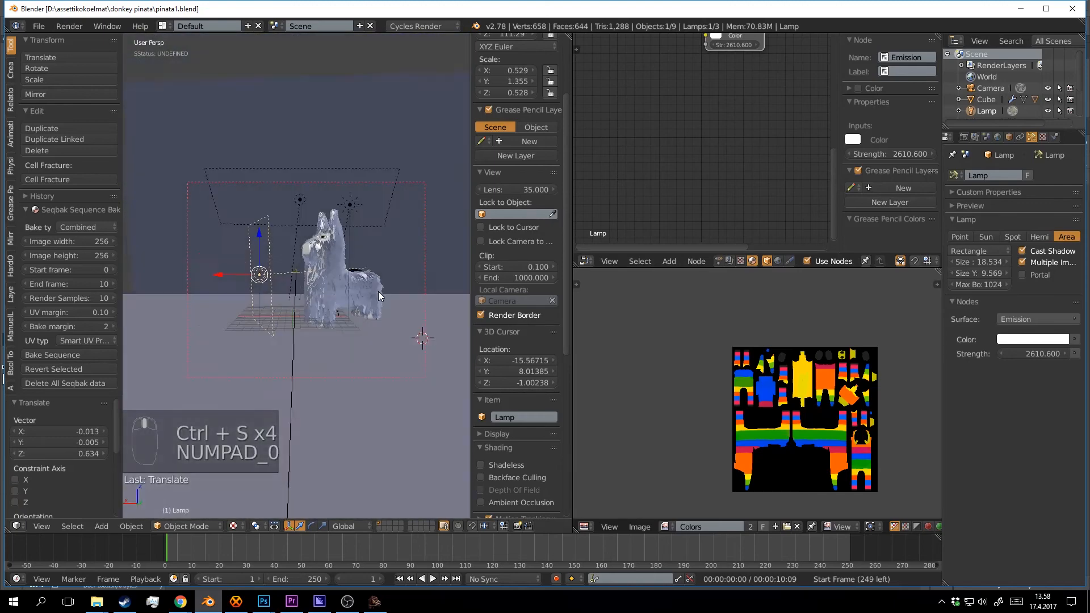
# Tint the area lamp's emission a warm white (R 1.000, G 0.966, B 0.723) while previewing in rendered shading.
pyautogui.hotkey('shift', 'z')
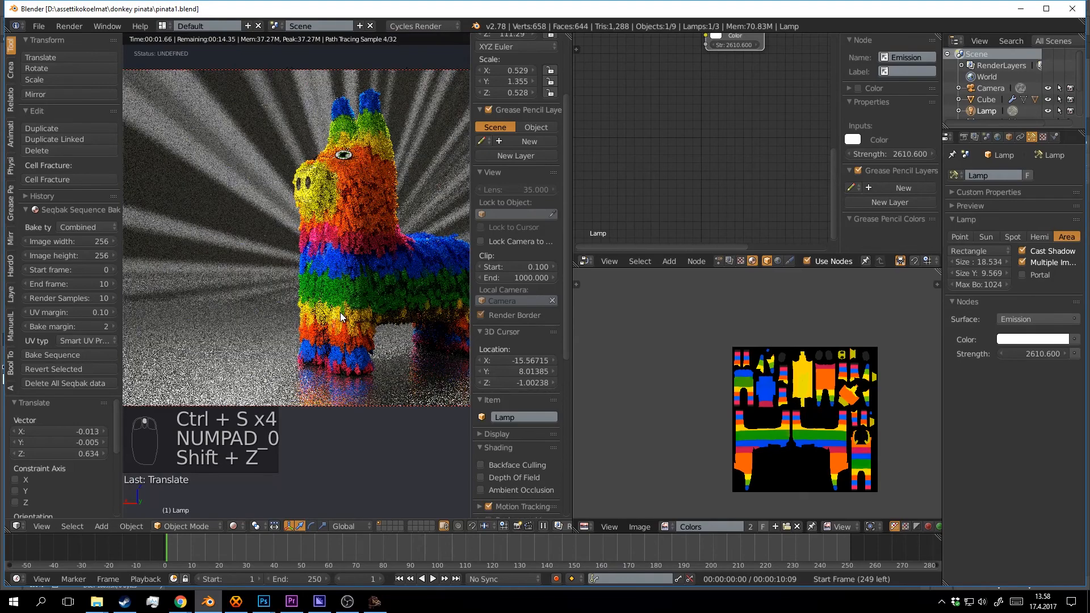
pyautogui.click(341, 317)
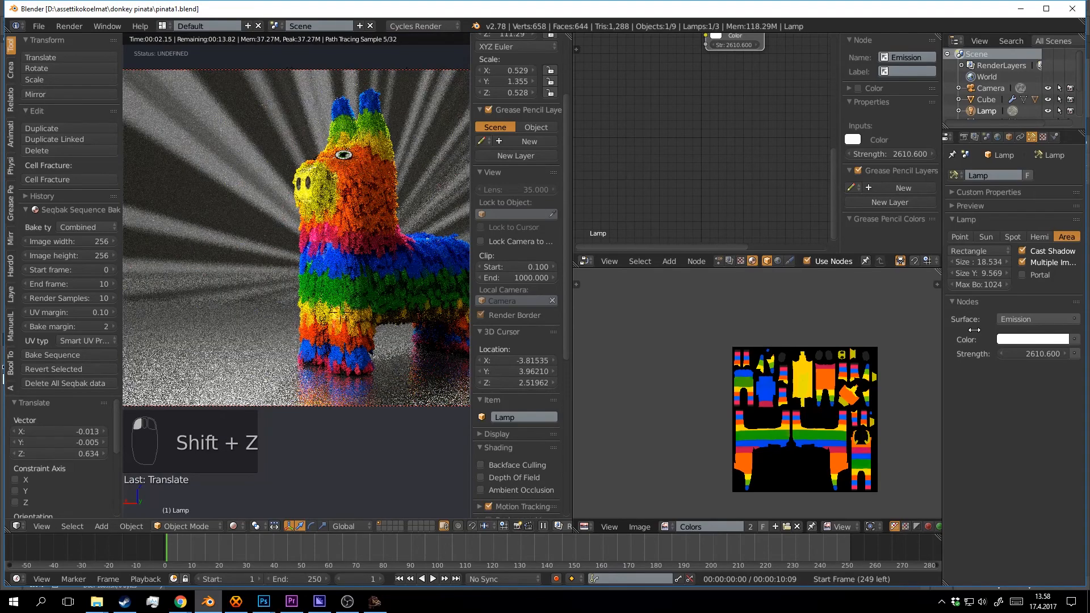
pyautogui.click(1033, 340)
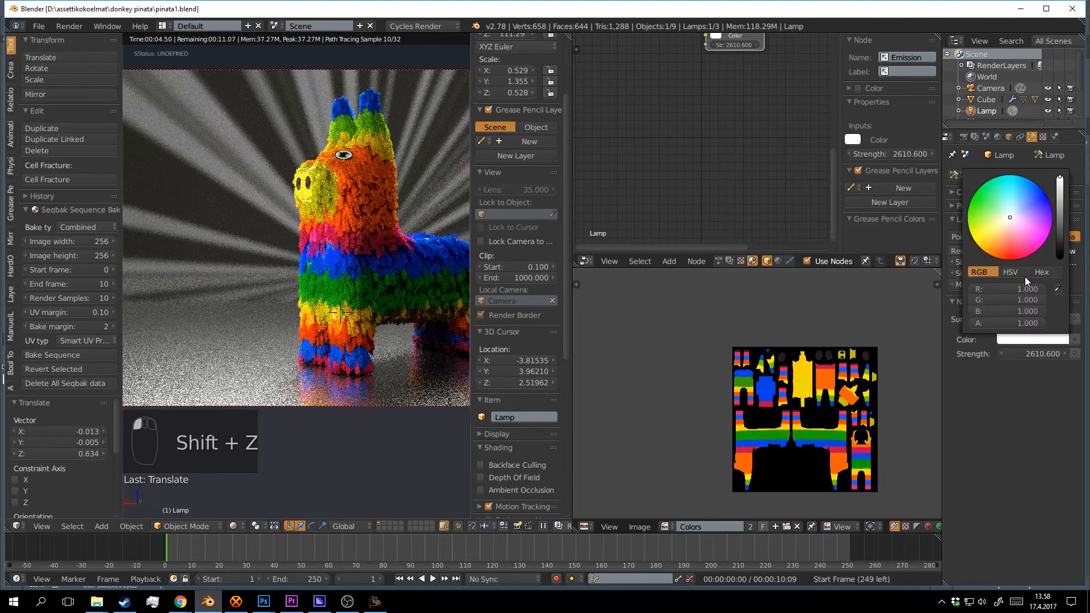
pyautogui.click(1005, 221)
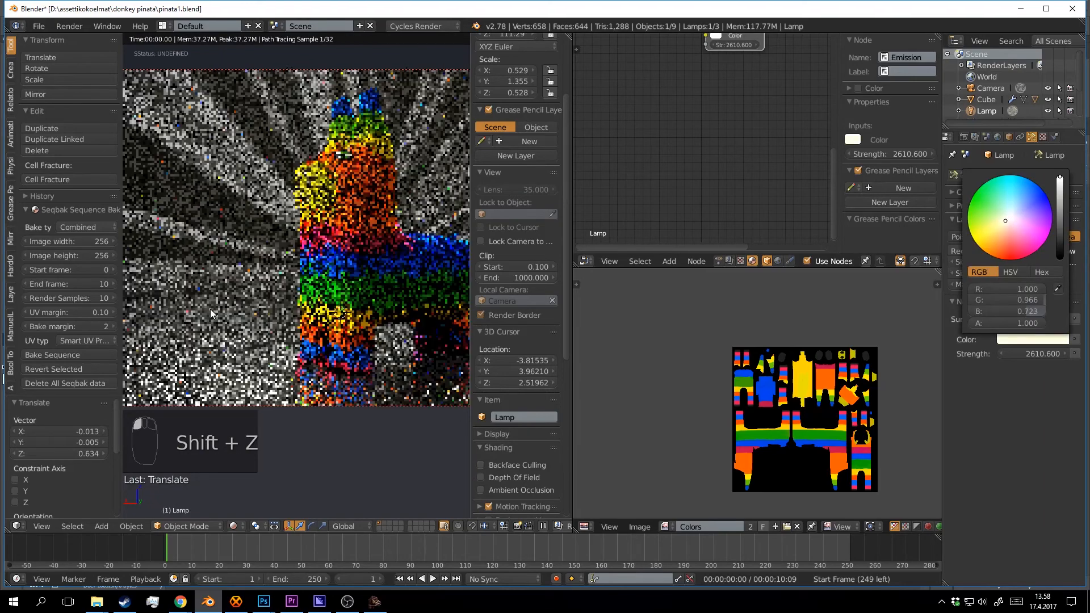
pyautogui.hotkey('shift', 'z')
# Duplicate the area lamp and place the copy about -34.16 along X, on the far side of the donkey.
pyautogui.moveTo(210, 313); pyautogui.dragTo(332, 326, button='middle')
pyautogui.hotkey('shift', 'd')
pyautogui.moveTo(258, 297); pyautogui.dragTo(421, 293)
pyautogui.keyDown('shift'); pyautogui.moveTo(392, 294); pyautogui.dragTo(299, 307, button='middle'); pyautogui.keyUp('shift')
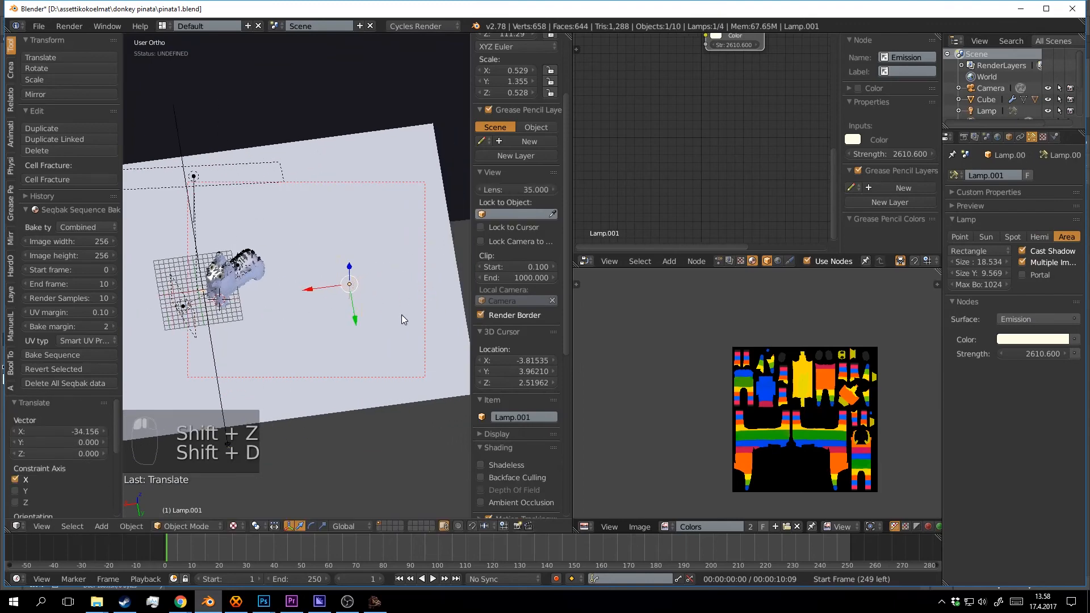
# Rotate the duplicated lamp about 143.5° around Z to face the donkey and save the scene.
pyautogui.press('r')
pyautogui.press('z')
pyautogui.click(311, 193)
pyautogui.moveTo(310, 194); pyautogui.dragTo(341, 231, button='middle')
pyautogui.hotkey('ctrl', 's')
pyautogui.click(340, 229)
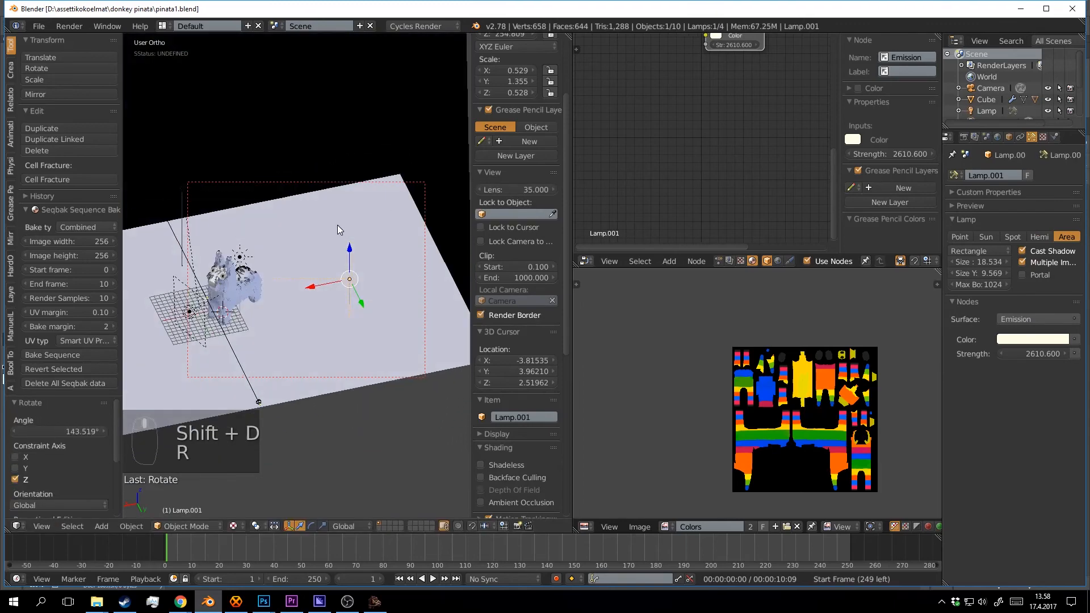
# Move the duplicated lamp about 4.43 along X toward the donkey, working through the camera view.
pyautogui.press('KP_0')
pyautogui.keyDown('shift'); pyautogui.moveTo(412, 243); pyautogui.dragTo(222, 227, button='middle'); pyautogui.keyUp('shift')
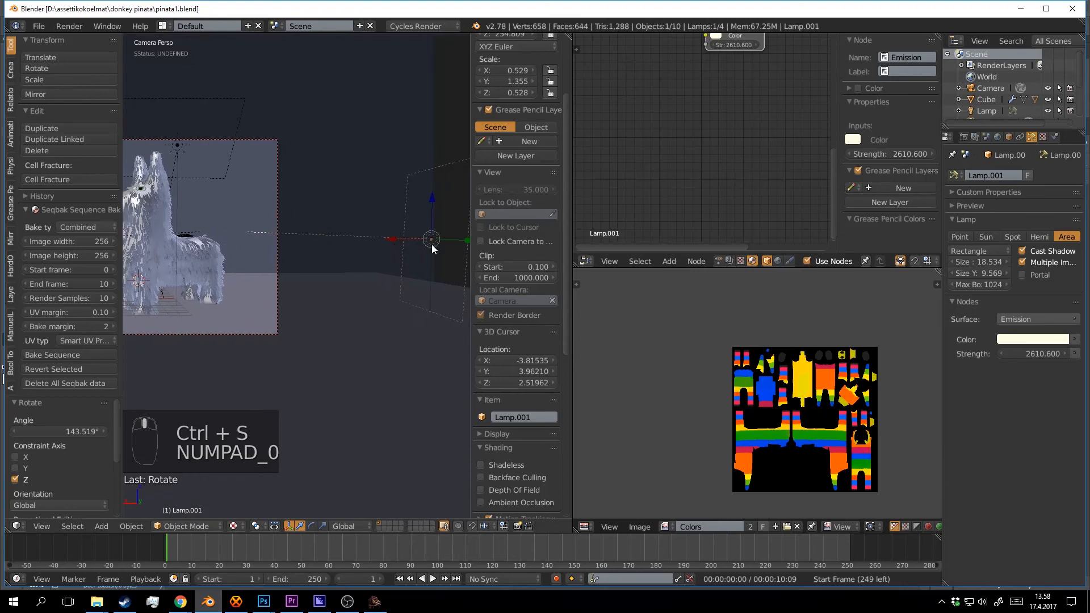
pyautogui.press('g')
pyautogui.click(407, 242)
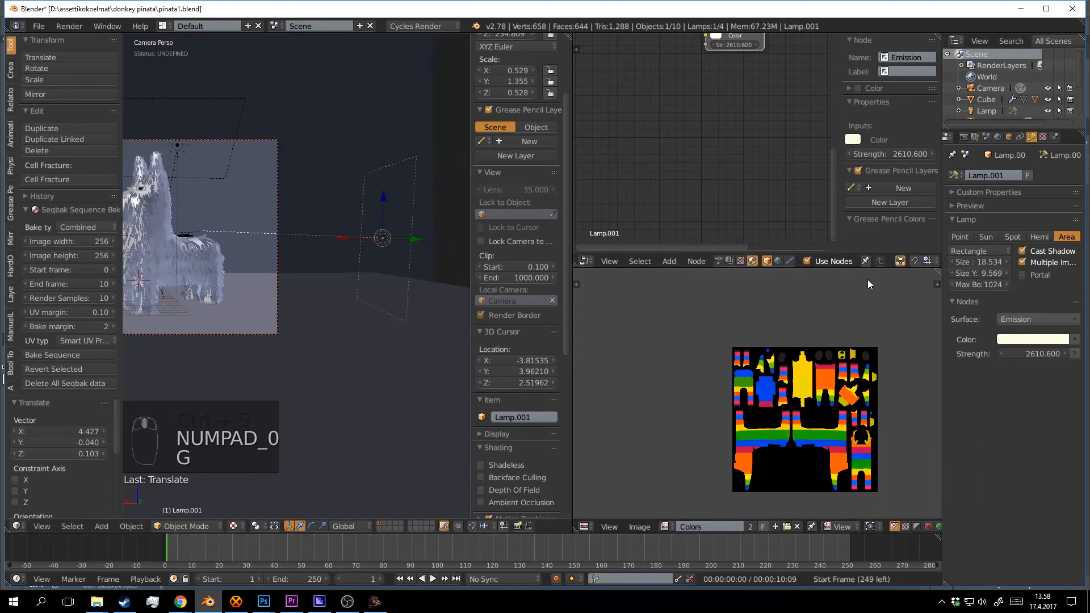
# Shift the duplicated lamp's emission colour to a more neutral white and preview both lamps in rendered shading.
pyautogui.click(1001, 339)
pyautogui.click(1009, 220)
pyautogui.scroll(2, 321, 318)
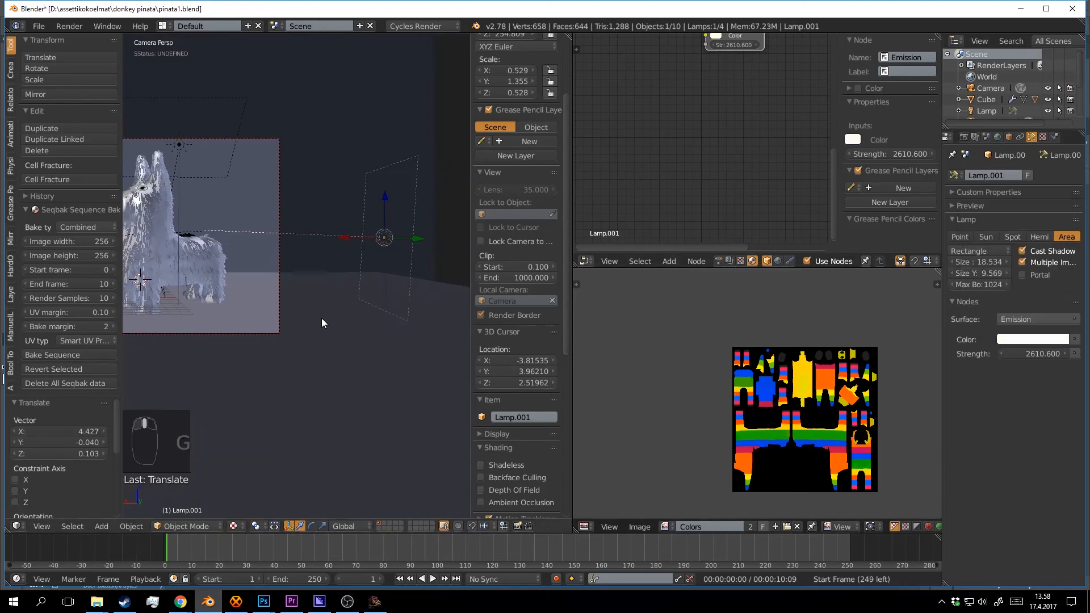
pyautogui.hotkey('shift', 'z')
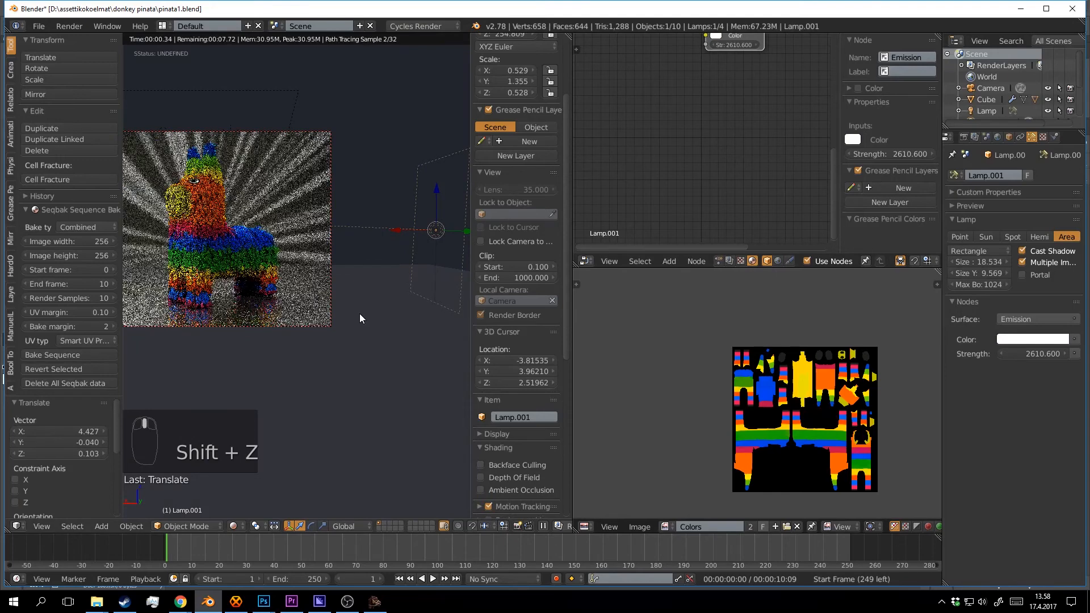
pyautogui.click(332, 311)
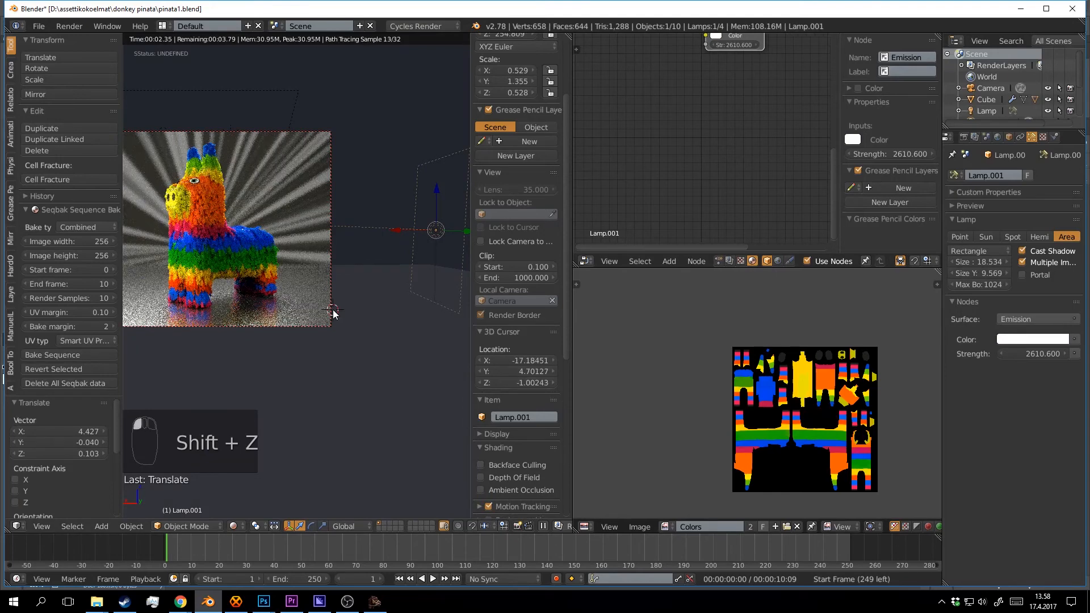
pyautogui.hotkey('shift', 'z')
# Deselect everything and save the scene.
pyautogui.hotkey('ctrl', 's')
pyautogui.click(333, 309)
pyautogui.scroll(-2, 432, 312)
pyautogui.press('a')
pyautogui.press('a')
pyautogui.press('a')
pyautogui.press('a')
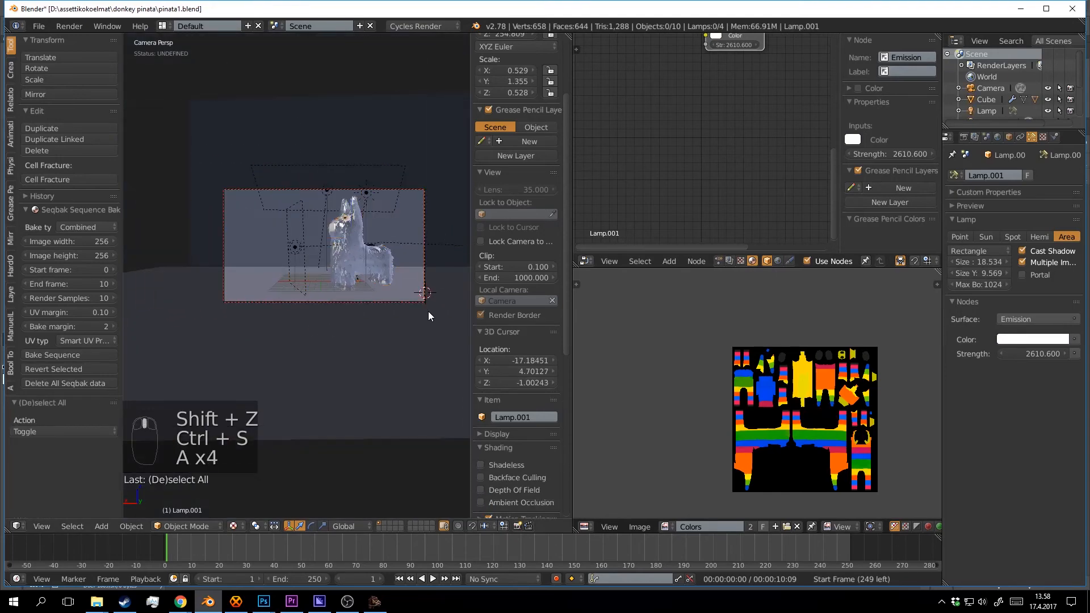
pyautogui.hotkey('ctrl', 's')
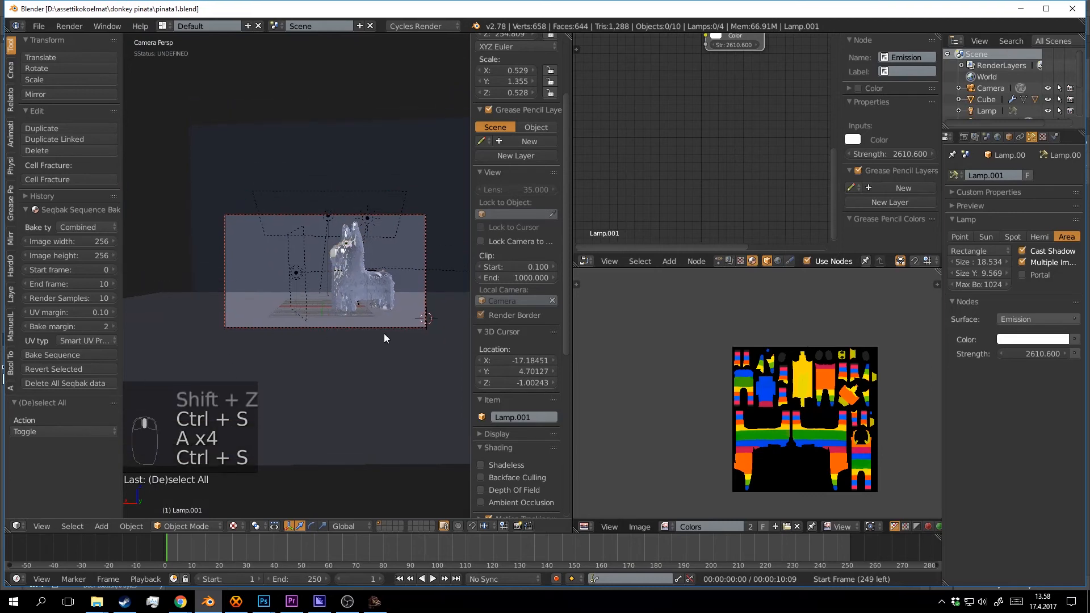
# Render the final image and zoom in to inspect the donkey's face and fringe.
pyautogui.press('F12')
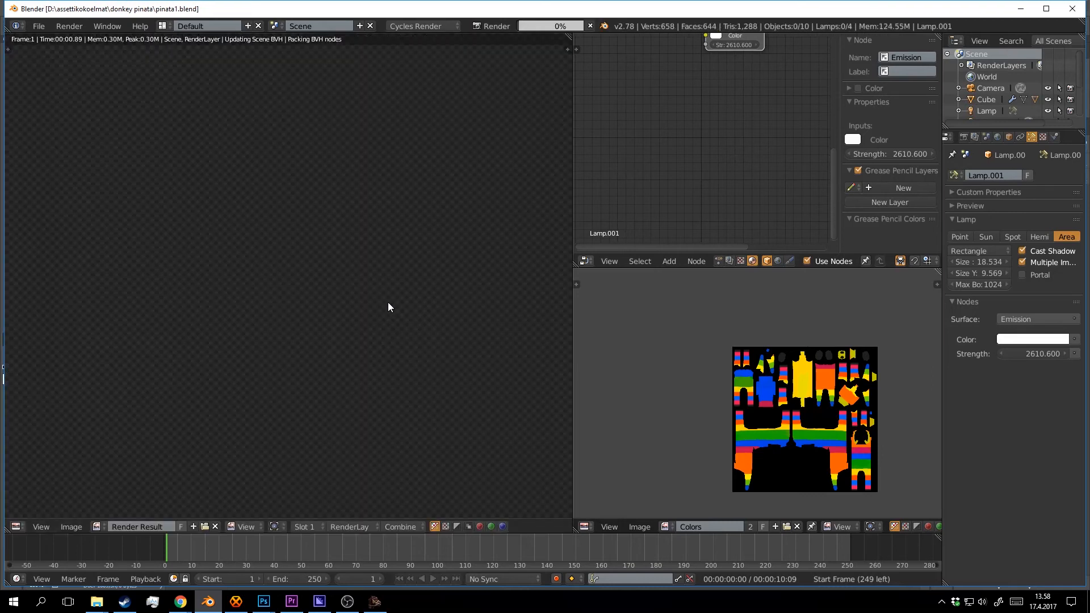
pyautogui.scroll(-1, 404, 309)
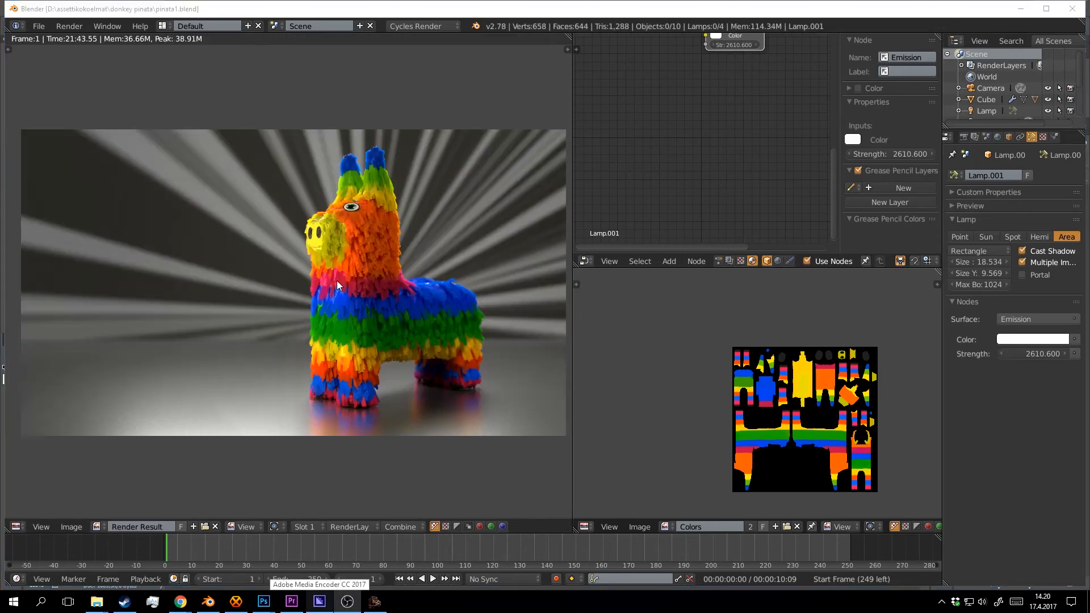
pyautogui.scroll(3, 341, 264)
pyautogui.scroll(-2, 341, 264)
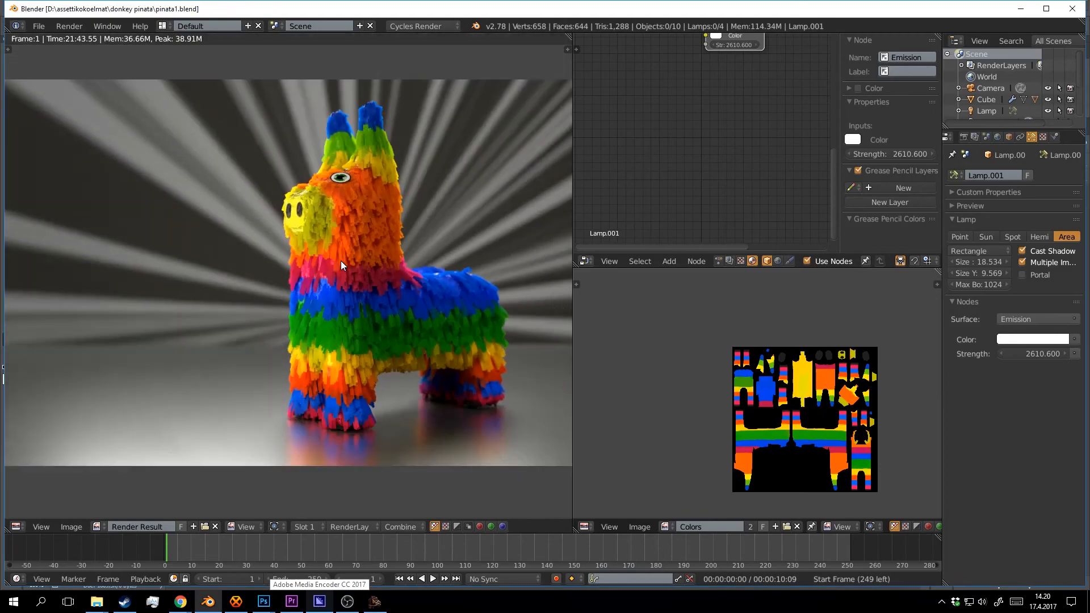
pyautogui.scroll(5, 341, 265)
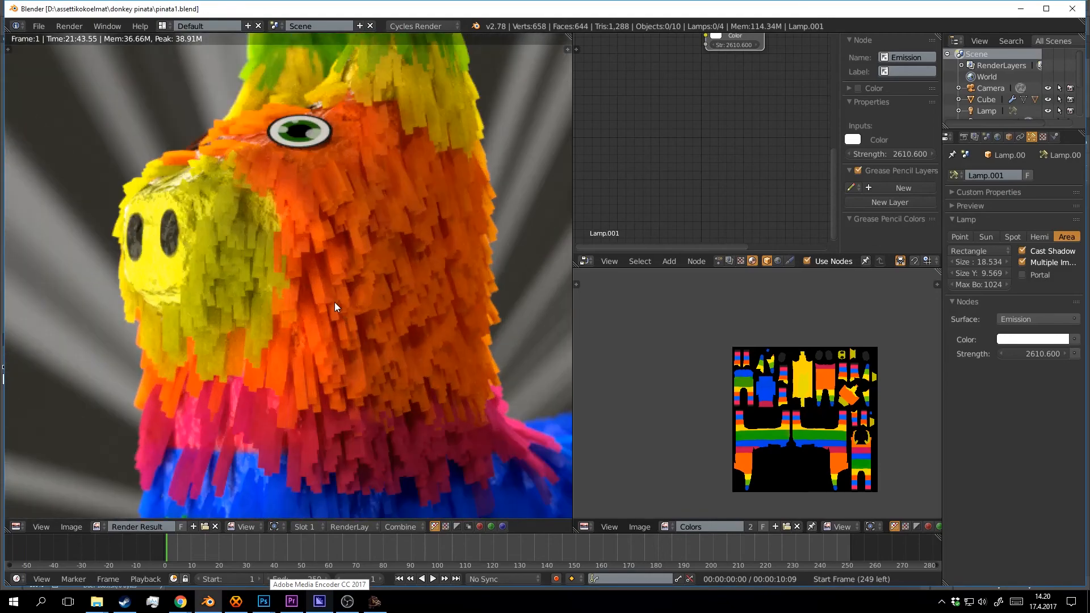
# Examine the finished render close up and as a whole, checking the donkey's paper strips, floor reflection and backdrop.
pyautogui.scroll(-3, 344, 297)
pyautogui.scroll(-2, 369, 309)
pyautogui.moveTo(392, 330); pyautogui.dragTo(341, 357, button='middle')
pyautogui.scroll(4, 327, 263)
pyautogui.scroll(-2, 331, 325)
pyautogui.scroll(-3, 342, 358)
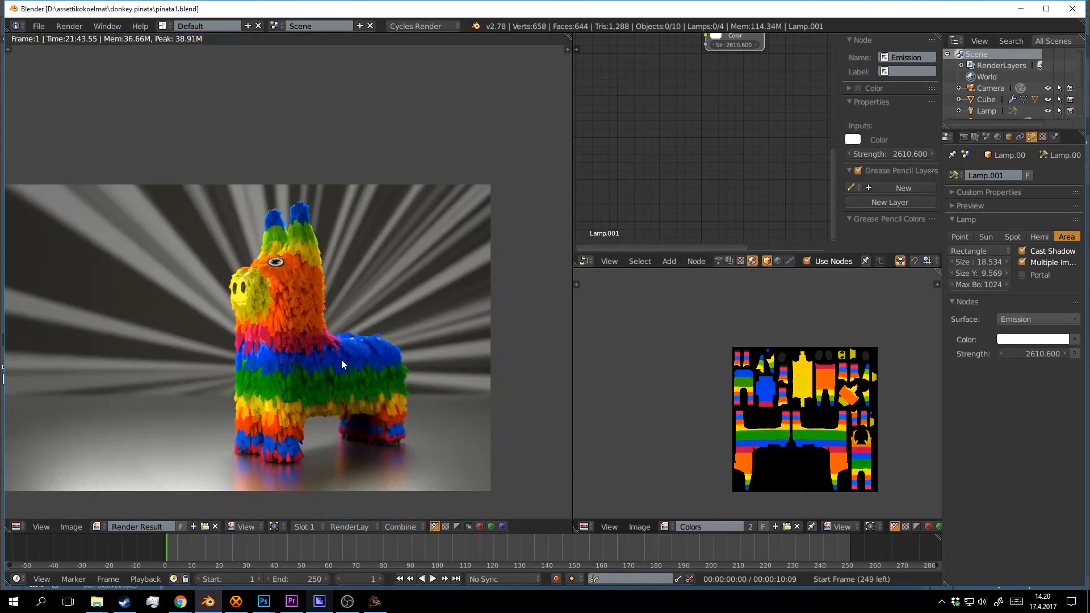
pyautogui.scroll(4, 333, 236)
pyautogui.moveTo(357, 262); pyautogui.dragTo(354, 230, button='middle')
pyautogui.moveTo(348, 188); pyautogui.dragTo(384, 327, button='middle')
pyautogui.scroll(-3, 383, 328)
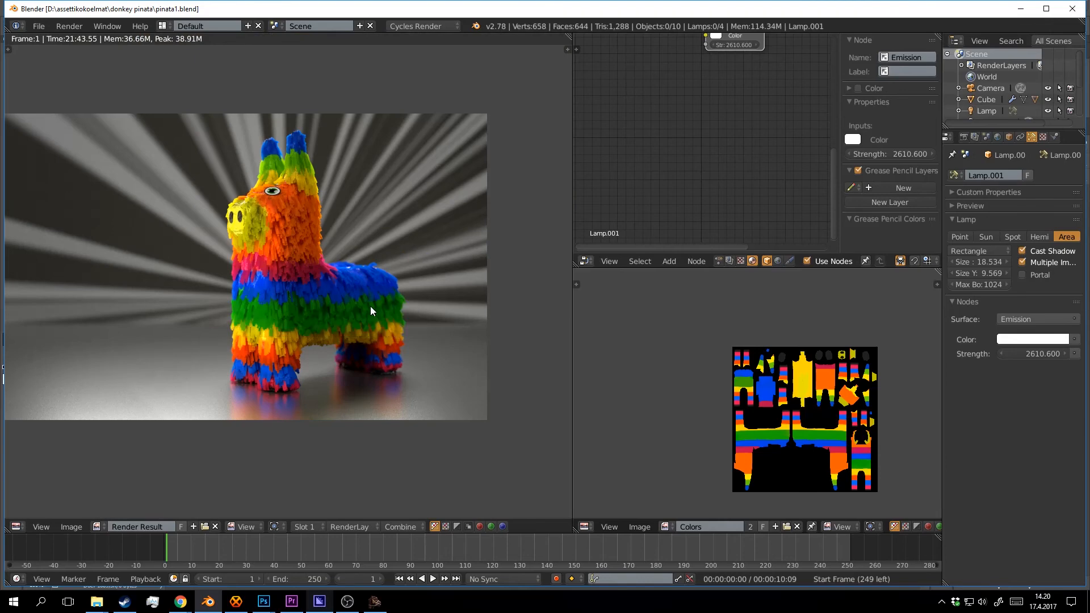
pyautogui.moveTo(348, 294); pyautogui.dragTo(387, 301, button='middle')
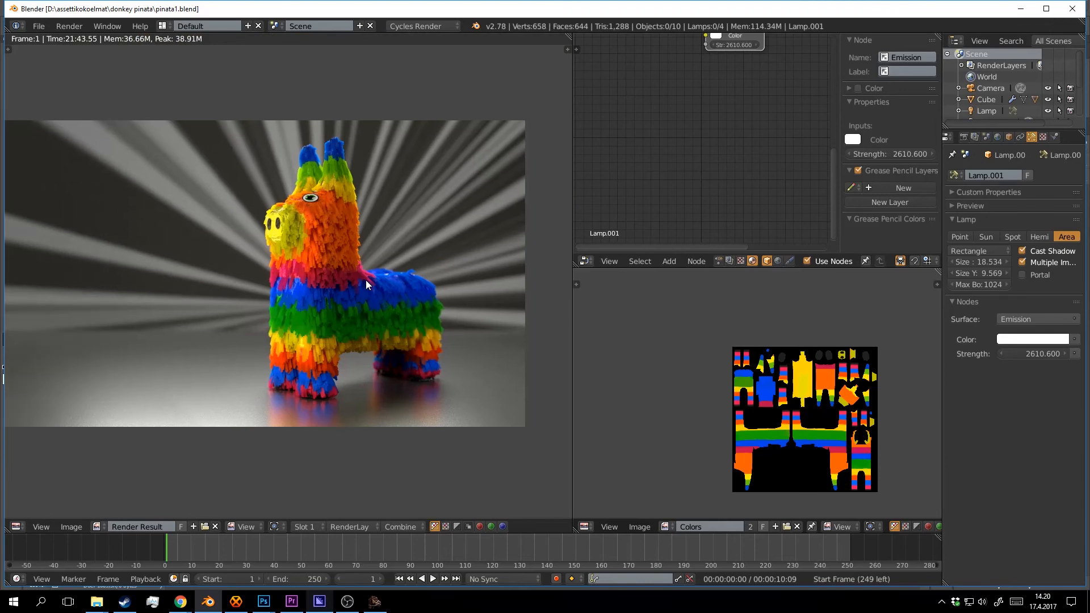
# Save the render as a 16-bit TIFF named untitled.tif in the donkey pinata folder.
pyautogui.press('F3')
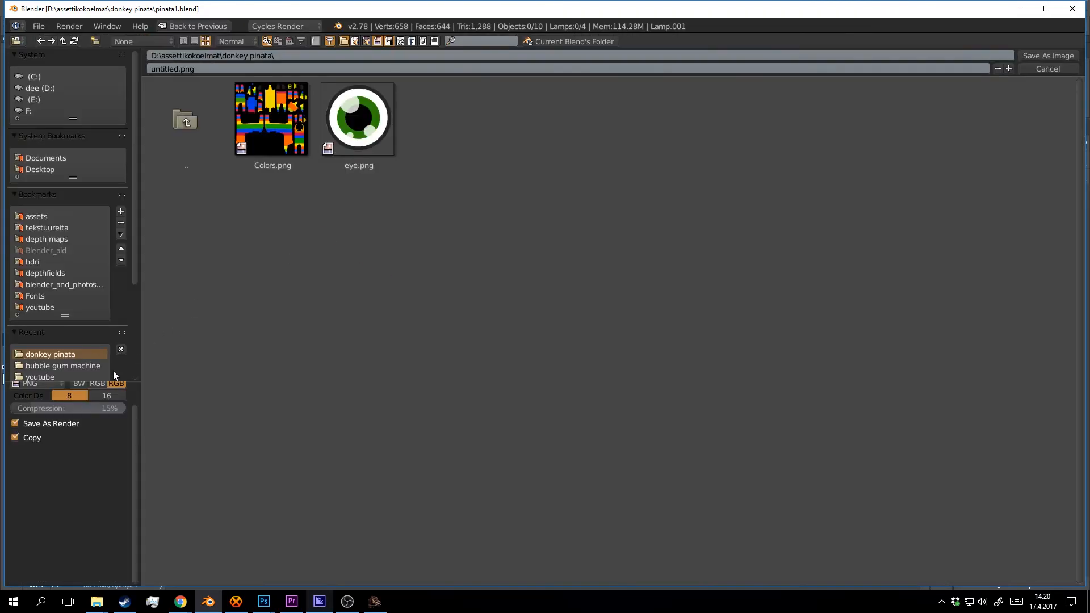
pyautogui.click(107, 396)
pyautogui.moveTo(134, 418); pyautogui.dragTo(137, 360)
pyautogui.click(42, 406)
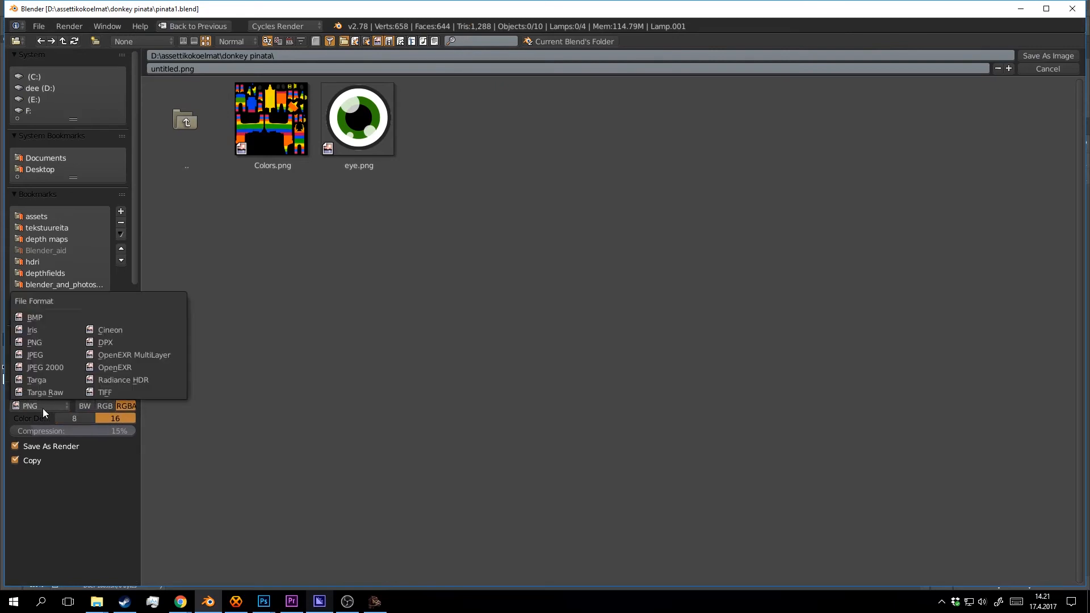
pyautogui.click(94, 391)
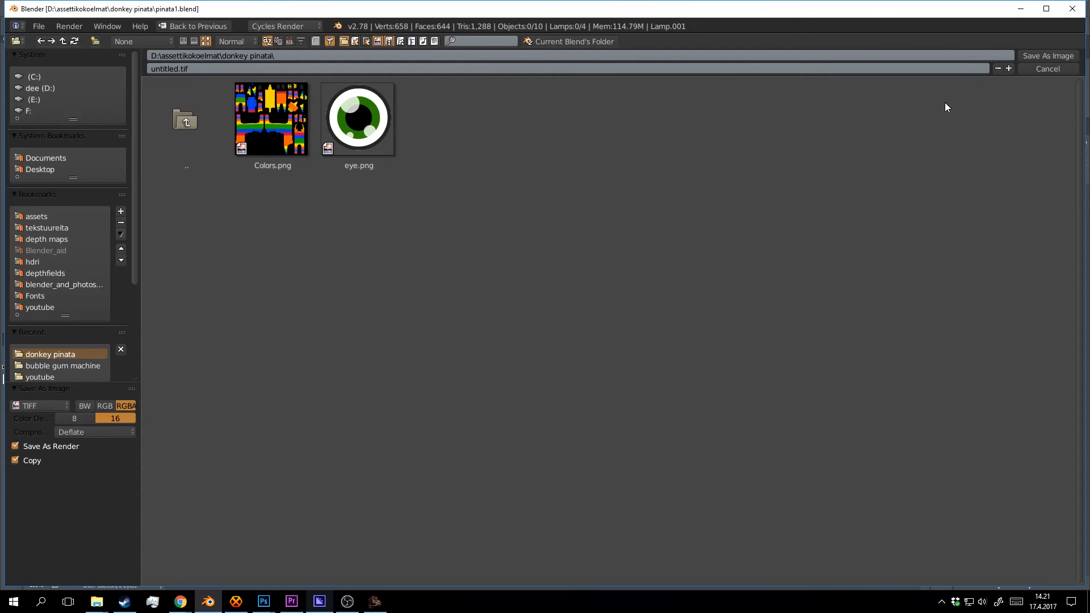
pyautogui.click(411, 57)
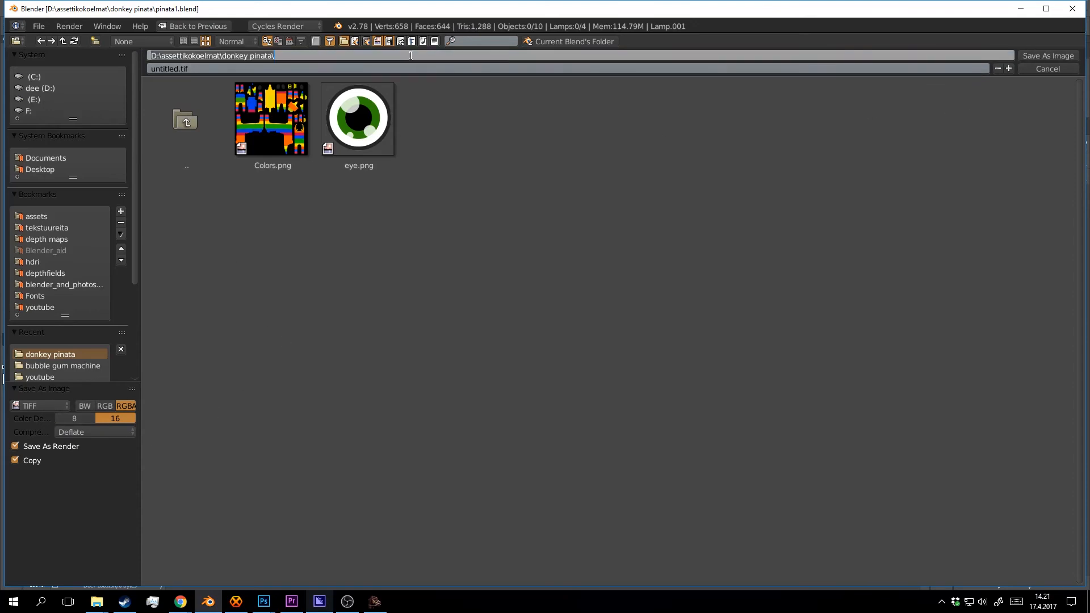
pyautogui.click(1034, 55)
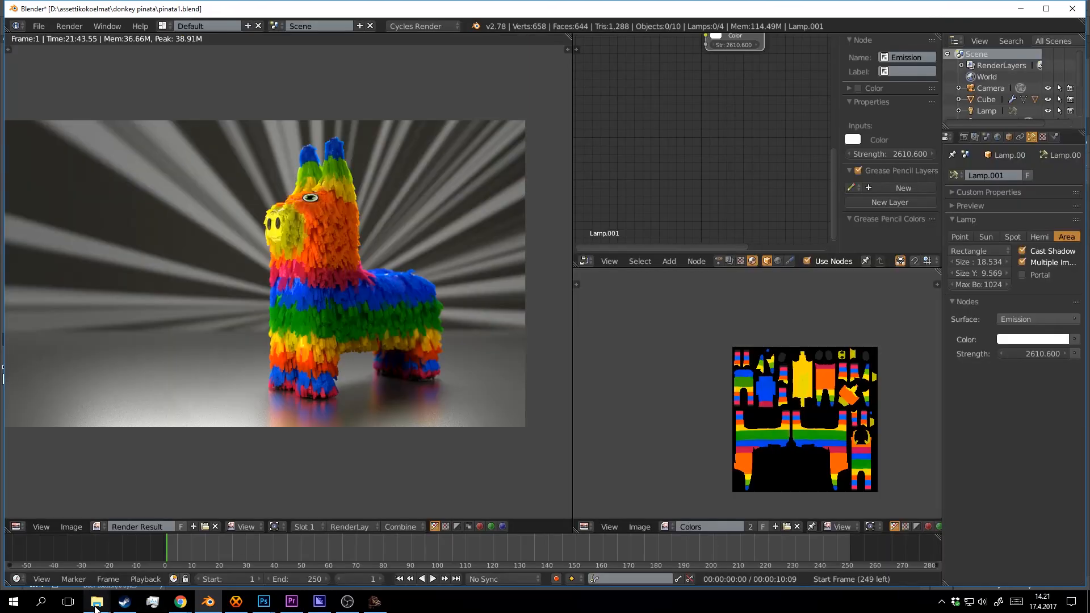
# Open untitled.tif from the donkey pinata folder in Photoshop and close the Untitled-1 document without saving.
pyautogui.click(96, 607)
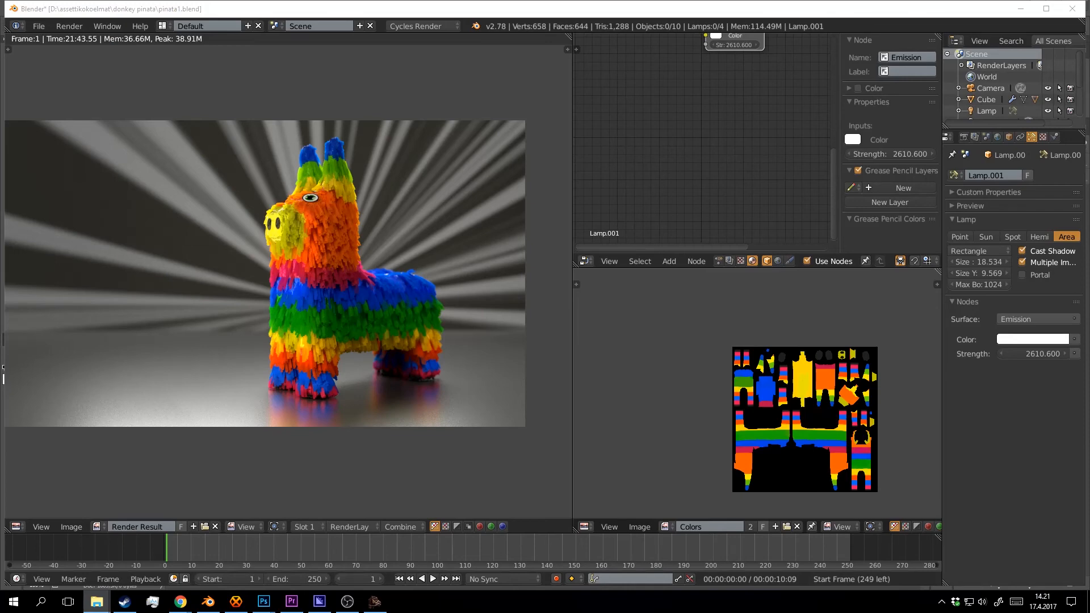
pyautogui.moveTo(0, 222); pyautogui.dragTo(594, 145)
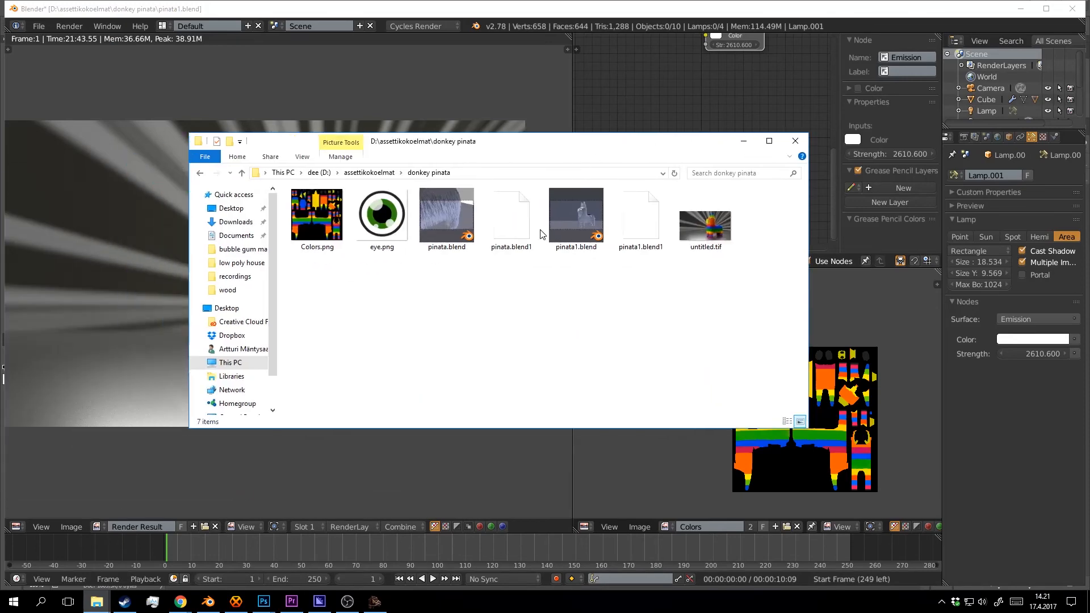
pyautogui.click(720, 236)
pyautogui.moveTo(723, 226); pyautogui.dragTo(367, 45)
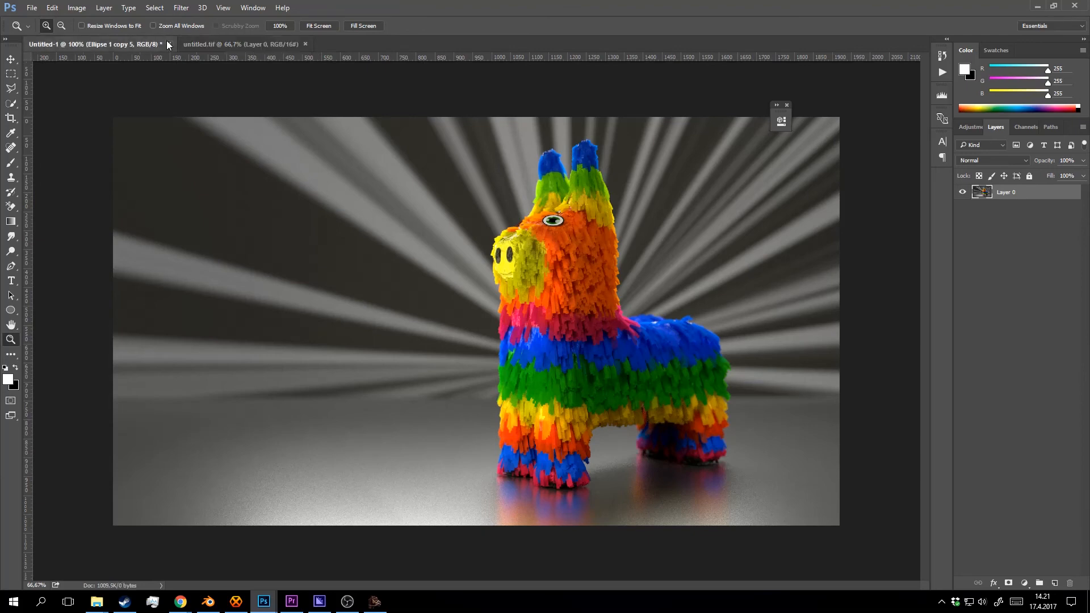
pyautogui.click(169, 44)
pyautogui.click(547, 228)
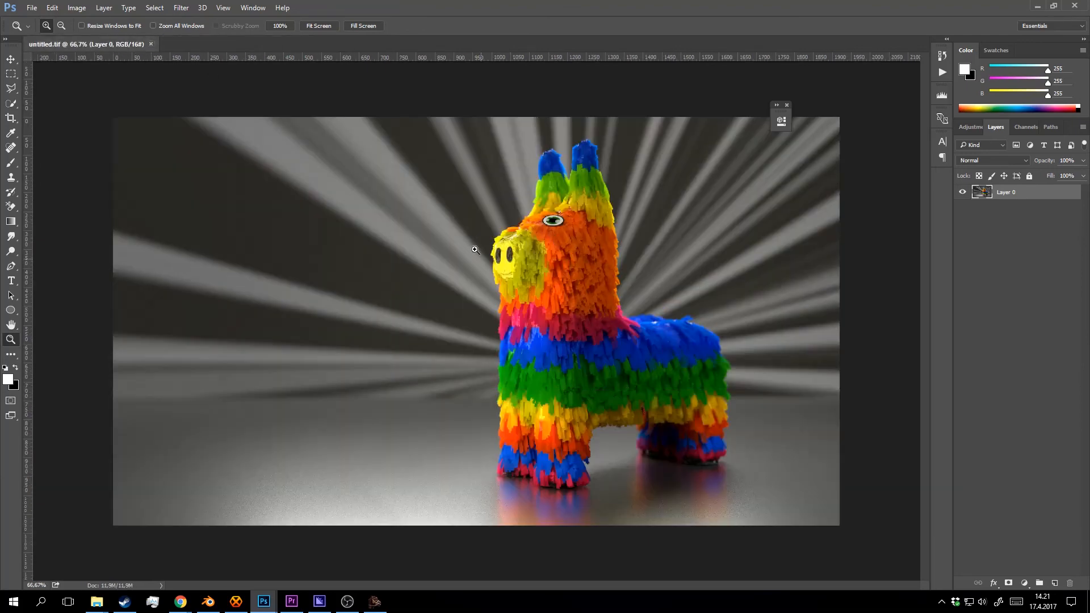
# Inspect the donkey's face, body and legs in the opened TIFF at 200% and 100% magnification.
pyautogui.click(556, 223)
pyautogui.click(570, 230)
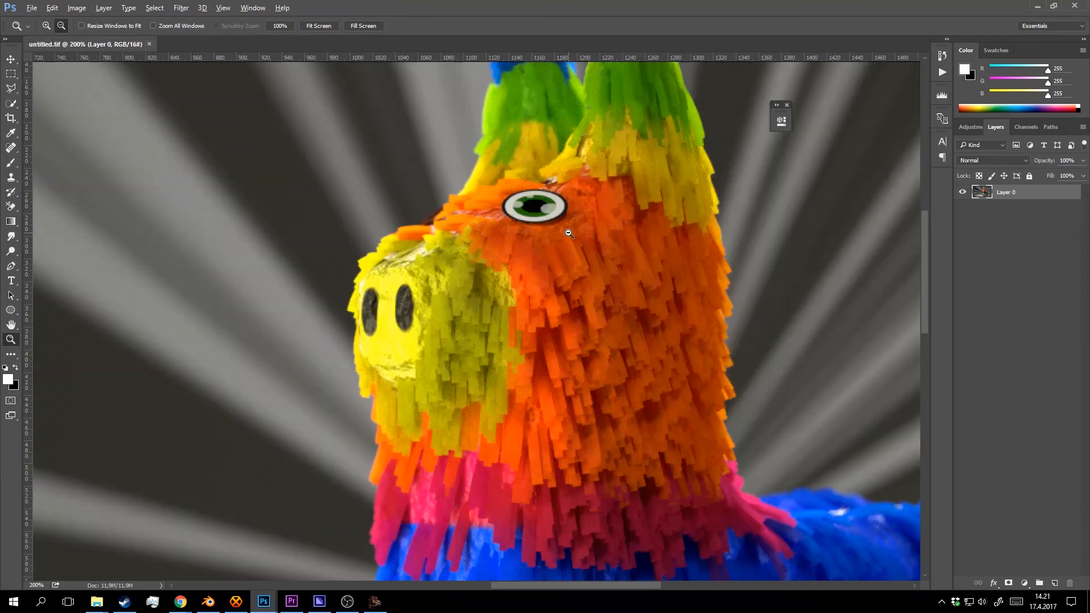
pyautogui.keyDown('alt'); pyautogui.click(570, 231); pyautogui.keyUp('alt')
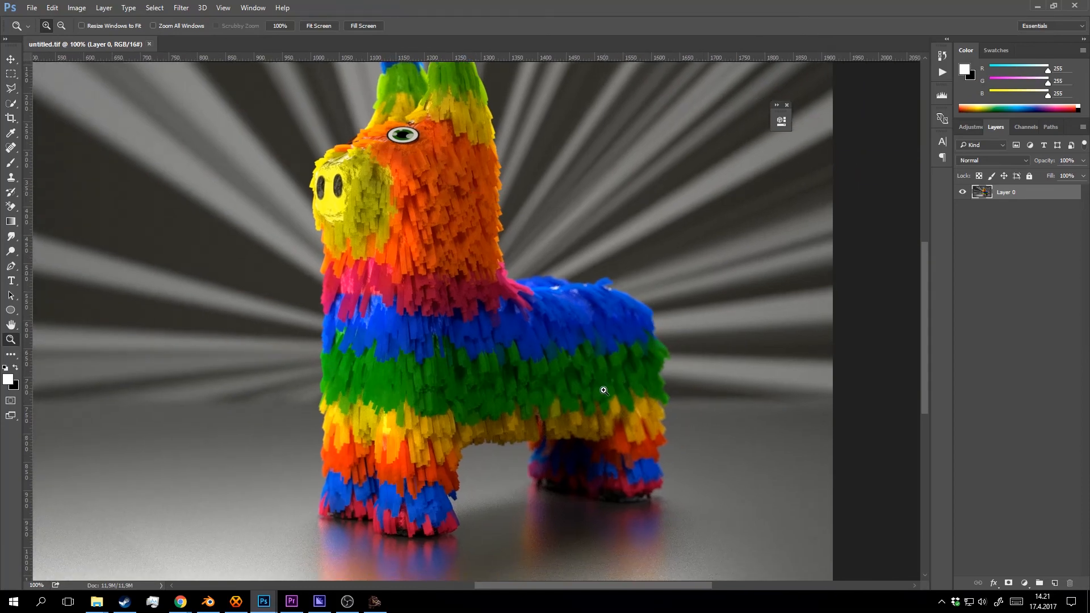
pyautogui.moveTo(603, 391); pyautogui.dragTo(702, 287)
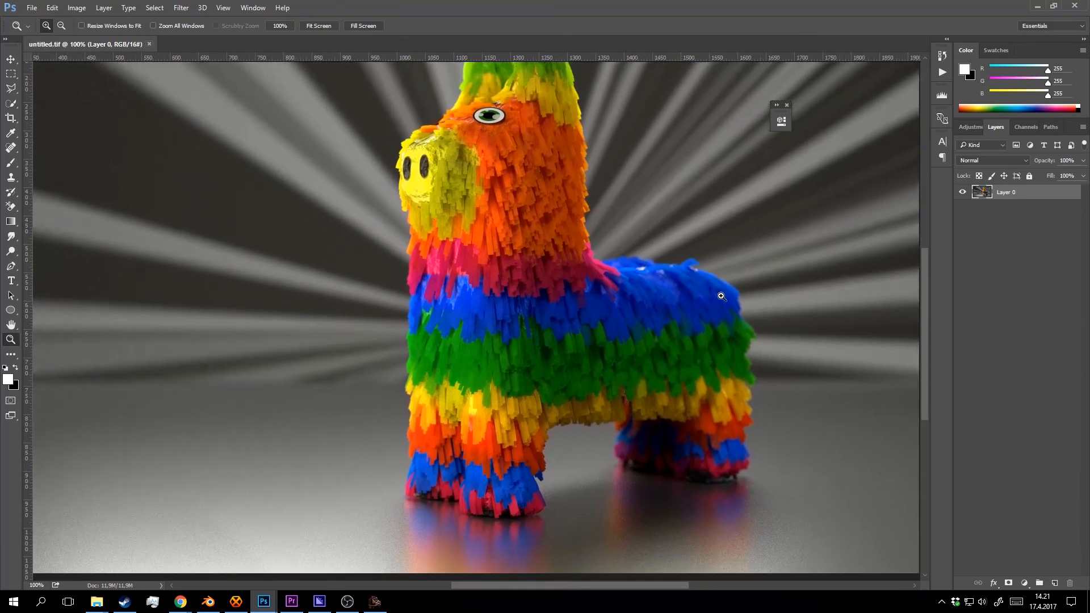
pyautogui.moveTo(588, 272)
pyautogui.mouseDown()
pyautogui.moveTo(652, 283)
pyautogui.moveTo(604, 265)
pyautogui.moveTo(592, 274)
pyautogui.mouseUp()
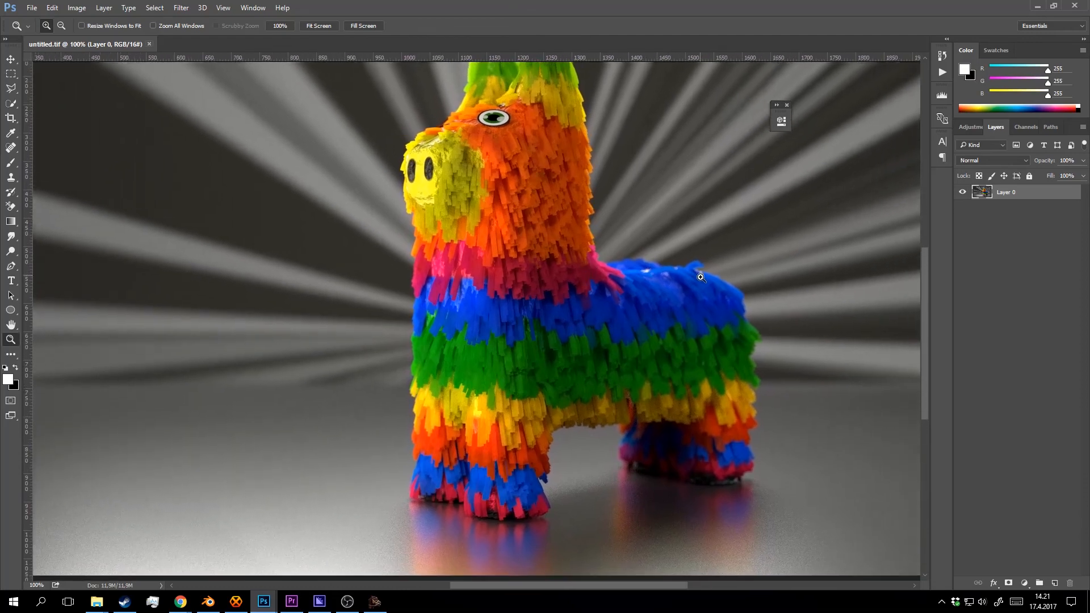
pyautogui.moveTo(698, 287); pyautogui.dragTo(670, 297)
pyautogui.keyDown('alt'); pyautogui.click(650, 299); pyautogui.keyUp('alt')
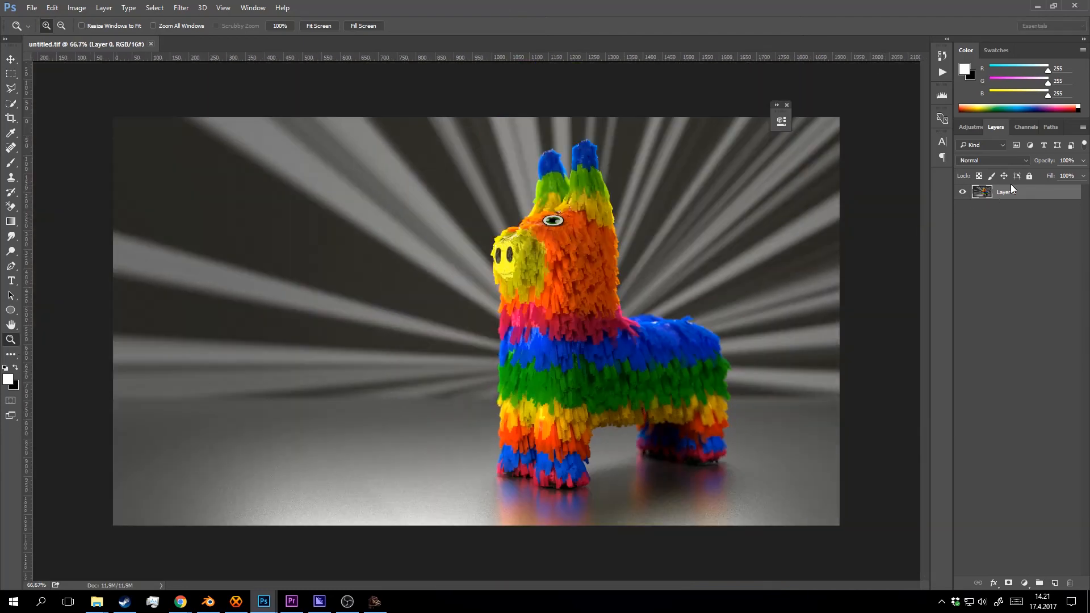
# Duplicate Layer 0 of the render.
pyautogui.rightClick(1011, 189)
pyautogui.click(966, 123)
pyautogui.press('Return')
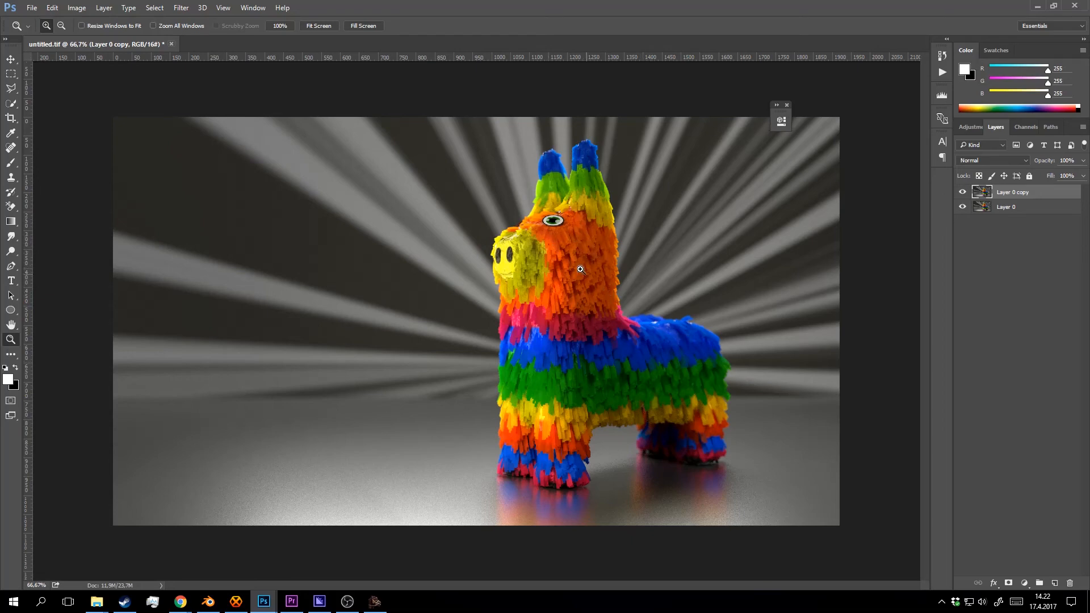
# Start a Camera Raw filter on the layer copy with automatic tone, temperature +17 and clarity +36.
pyautogui.click(182, 8)
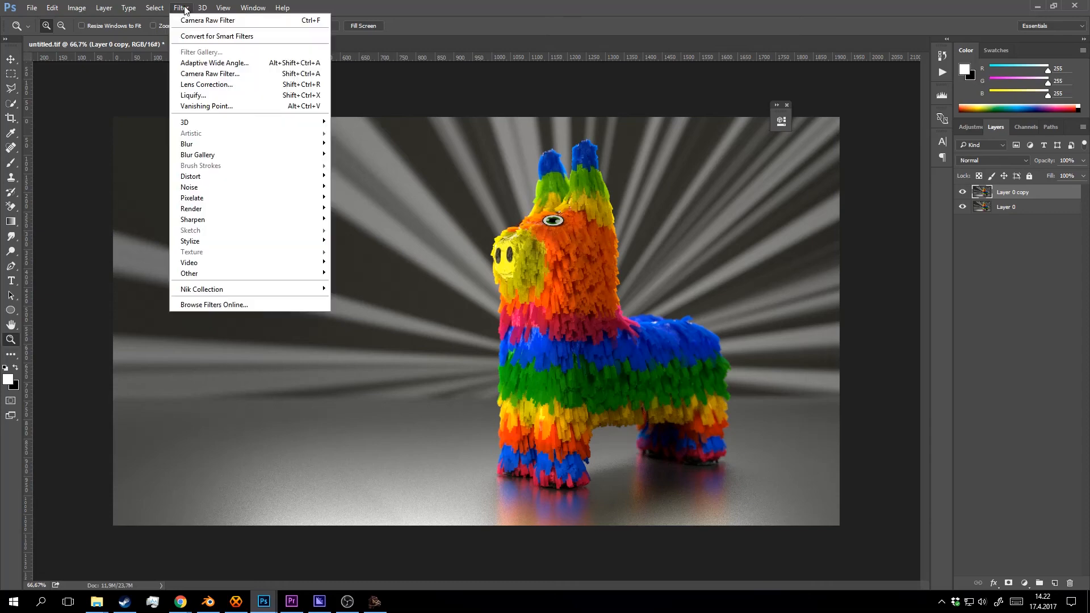
pyautogui.click(230, 75)
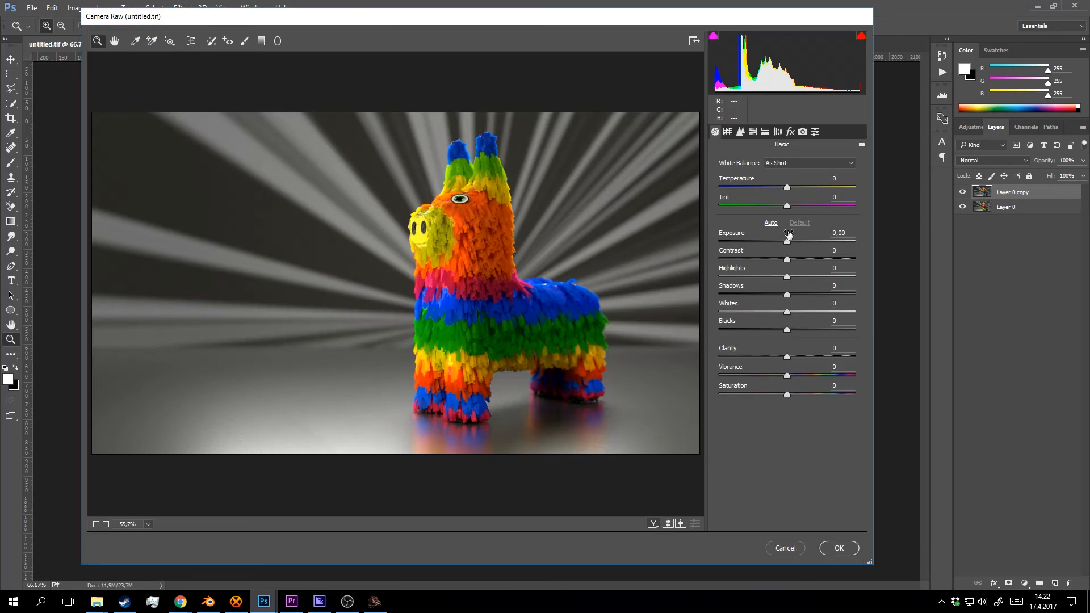
pyautogui.click(771, 223)
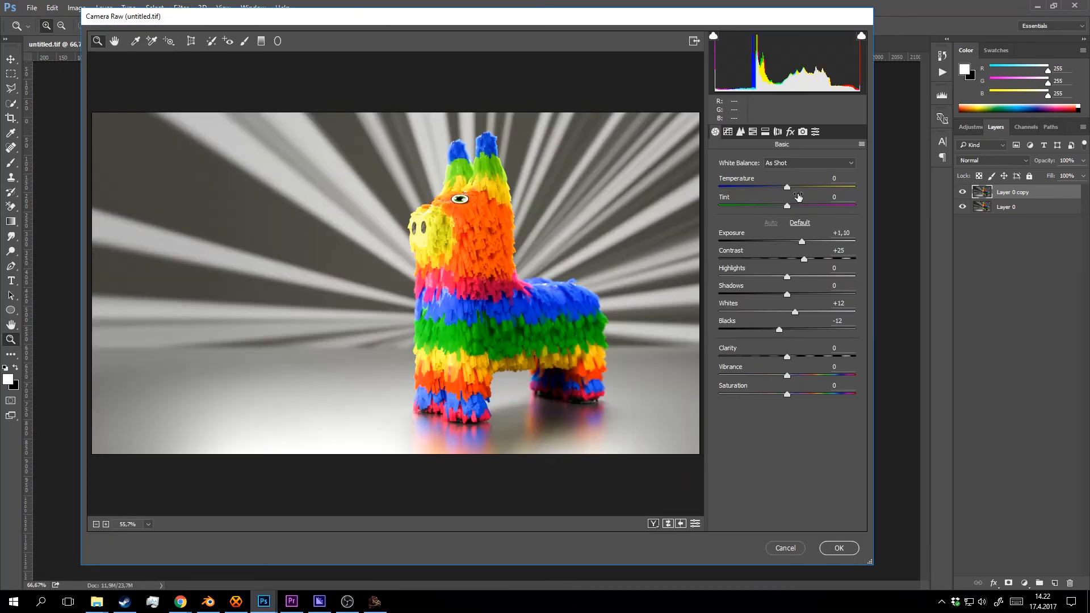
pyautogui.moveTo(793, 187); pyautogui.dragTo(798, 186)
pyautogui.moveTo(788, 352); pyautogui.dragTo(813, 358)
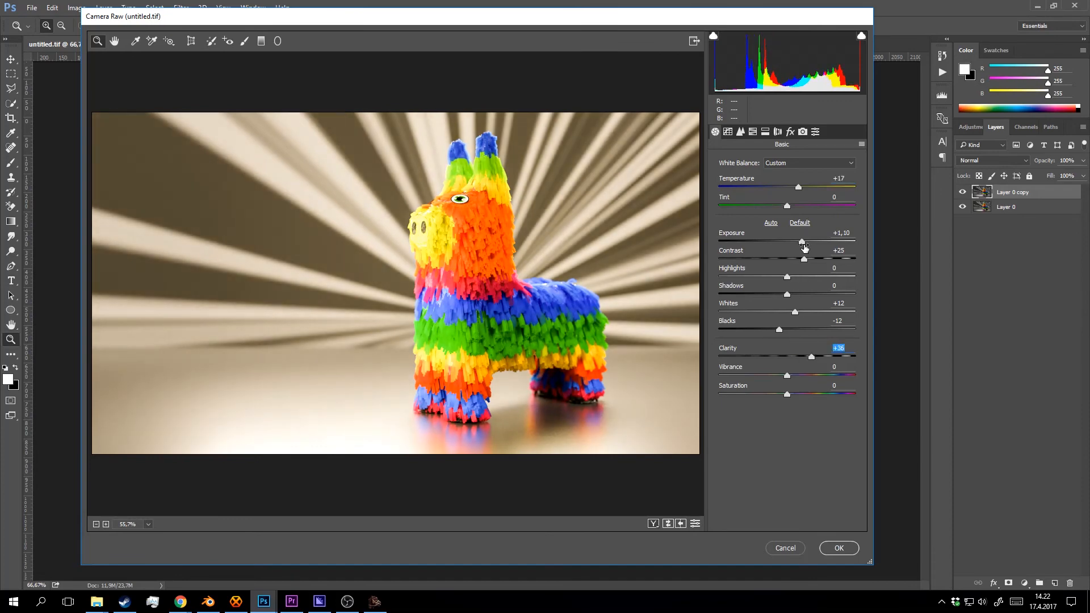
# Lower the exposure to +0.20.
pyautogui.moveTo(802, 242); pyautogui.dragTo(792, 242)
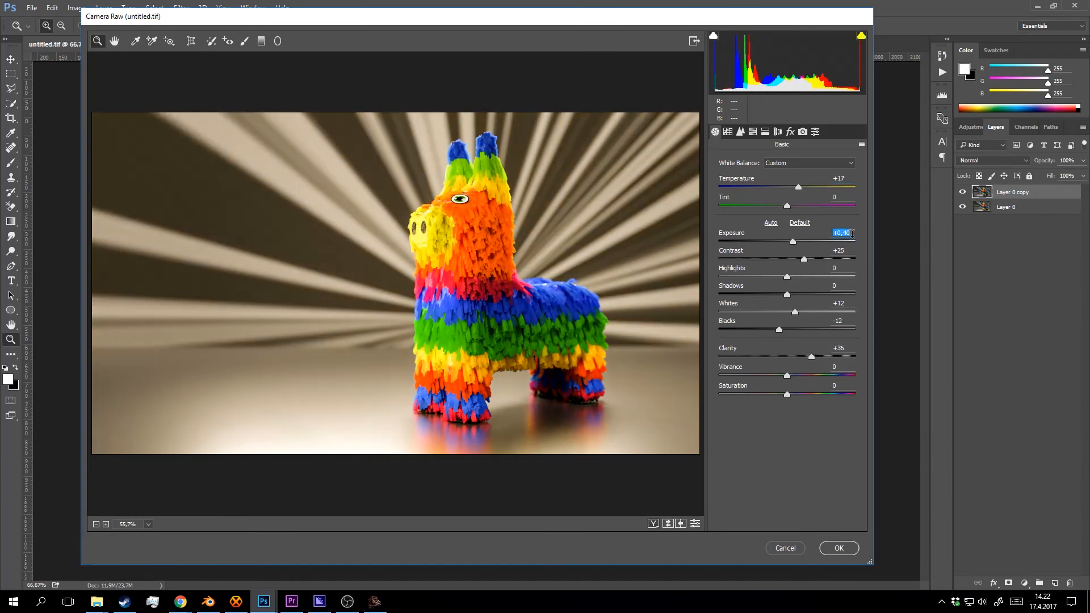
pyautogui.press('Up')
pyautogui.press('Up')
pyautogui.press('Up')
pyautogui.press('Down')
pyautogui.press('Down')
pyautogui.press('Down')
pyautogui.press('Down')
pyautogui.press('Down')
pyautogui.press('Down')
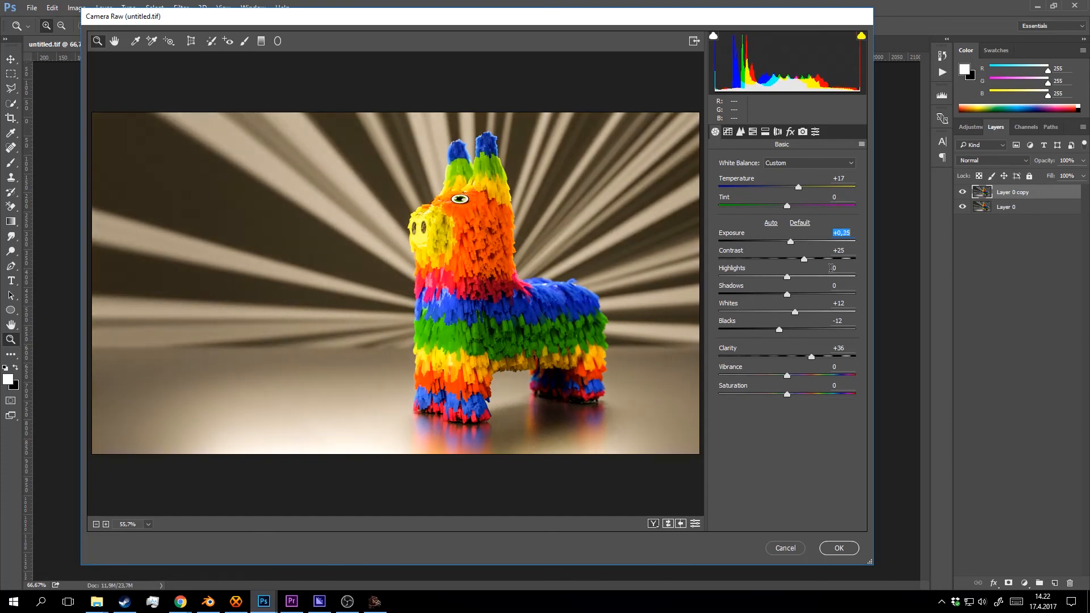
pyautogui.press('Down')
pyautogui.press('Down')
pyautogui.press('Down')
pyautogui.press('Down')
pyautogui.press('Down')
pyautogui.press('Up')
pyautogui.press('Up')
pyautogui.press('Up')
pyautogui.press('Up')
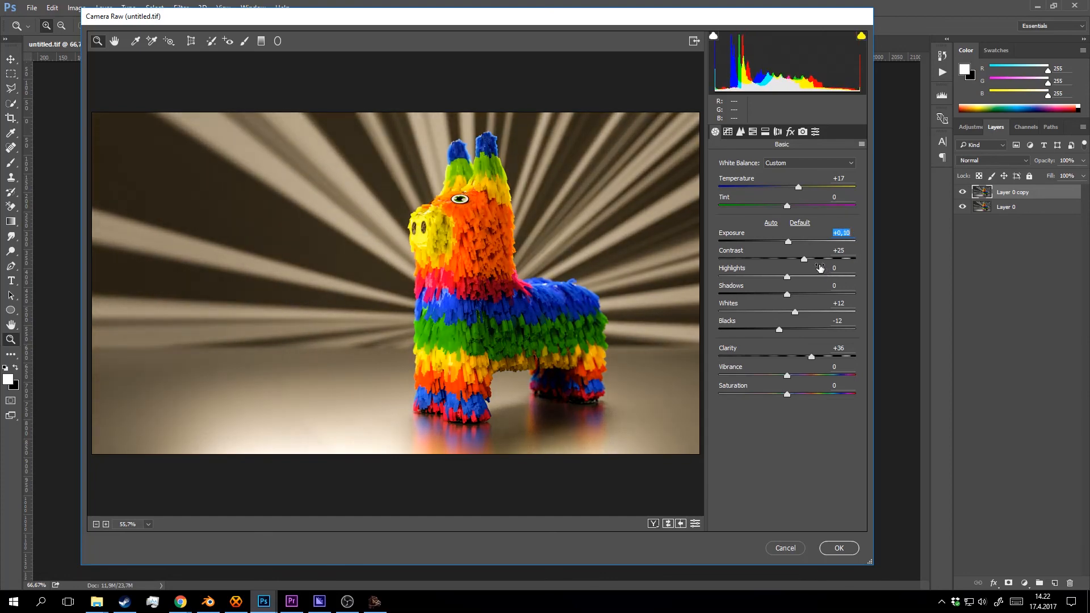
# Set the contrast to +30 and the blacks to +35.
pyautogui.moveTo(804, 259); pyautogui.dragTo(828, 260)
pyautogui.moveTo(799, 259); pyautogui.dragTo(809, 255)
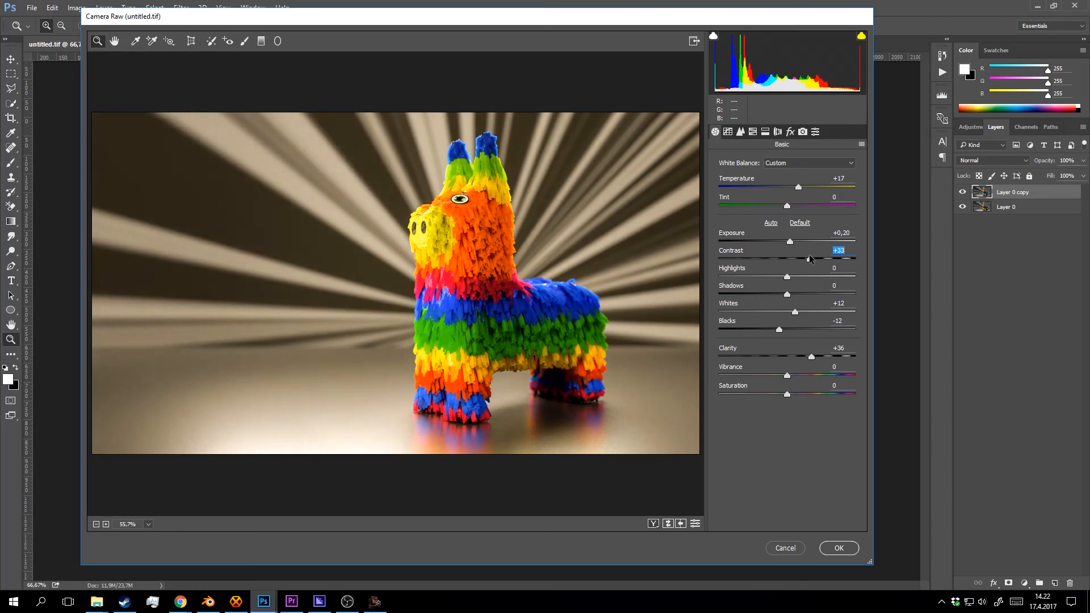
pyautogui.moveTo(780, 331); pyautogui.dragTo(813, 332)
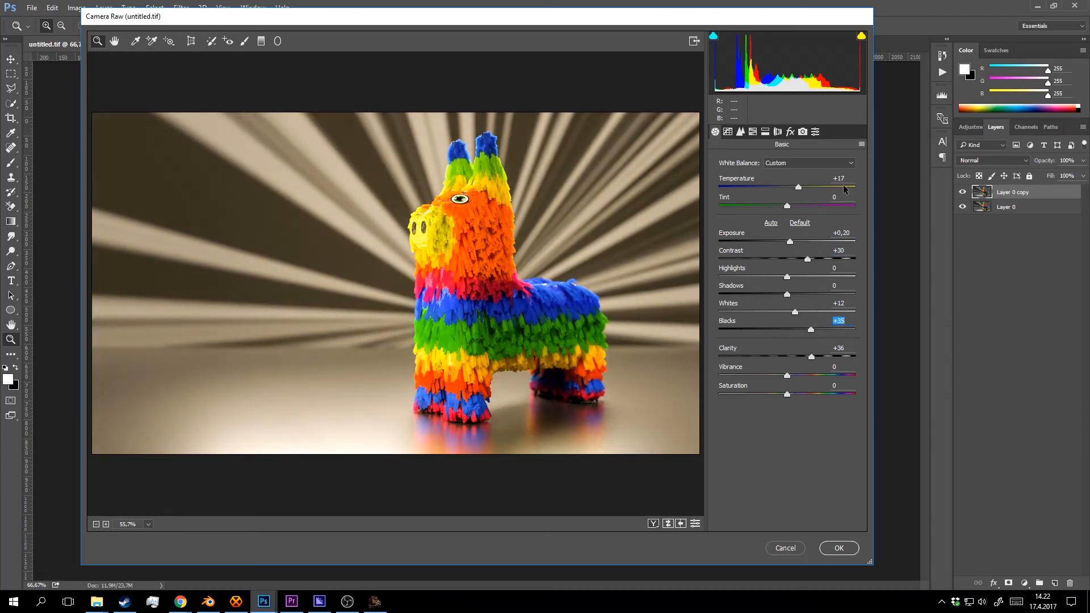
# Adjust the white balance to temperature +8 and tint +13.
pyautogui.moveTo(843, 181); pyautogui.dragTo(795, 210)
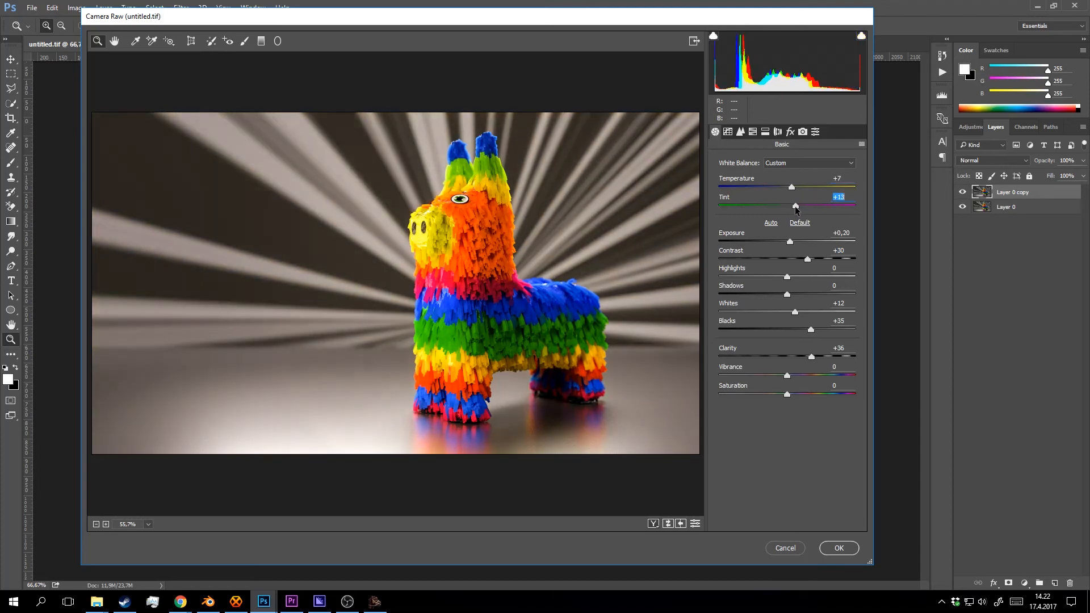
pyautogui.click(853, 179)
pyautogui.press('Up')
pyautogui.press('Up')
pyautogui.press('Up')
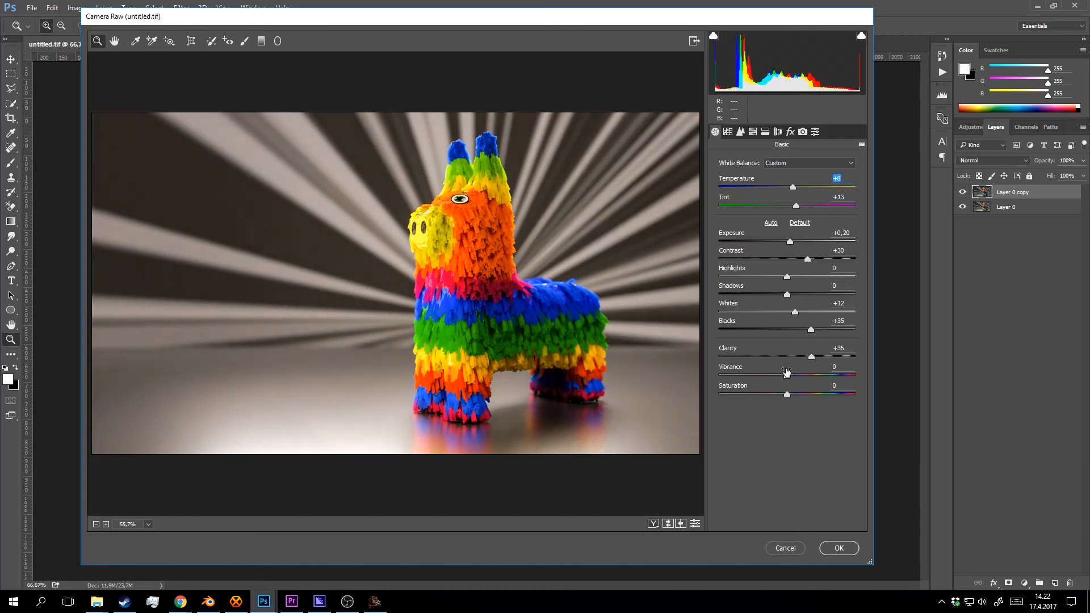
# Set the vibrance to +23 and fine-tune the saturation.
pyautogui.click(801, 375)
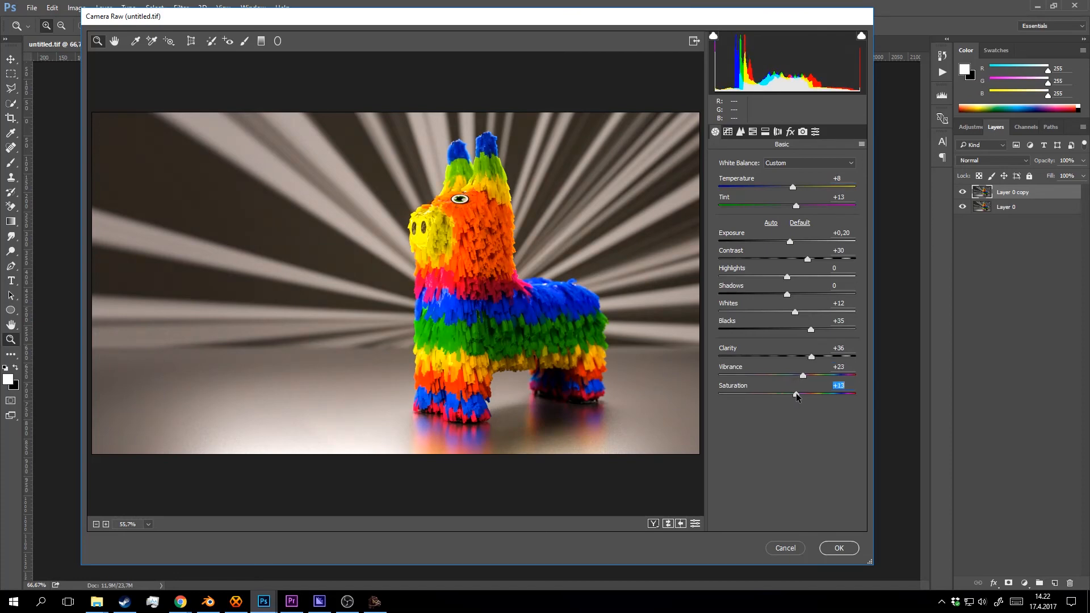
pyautogui.click(791, 394)
pyautogui.moveTo(791, 394); pyautogui.dragTo(788, 393)
# Set the sharpening amount to 70 and the noise reduction to luminance 23 and color 21.
pyautogui.click(741, 131)
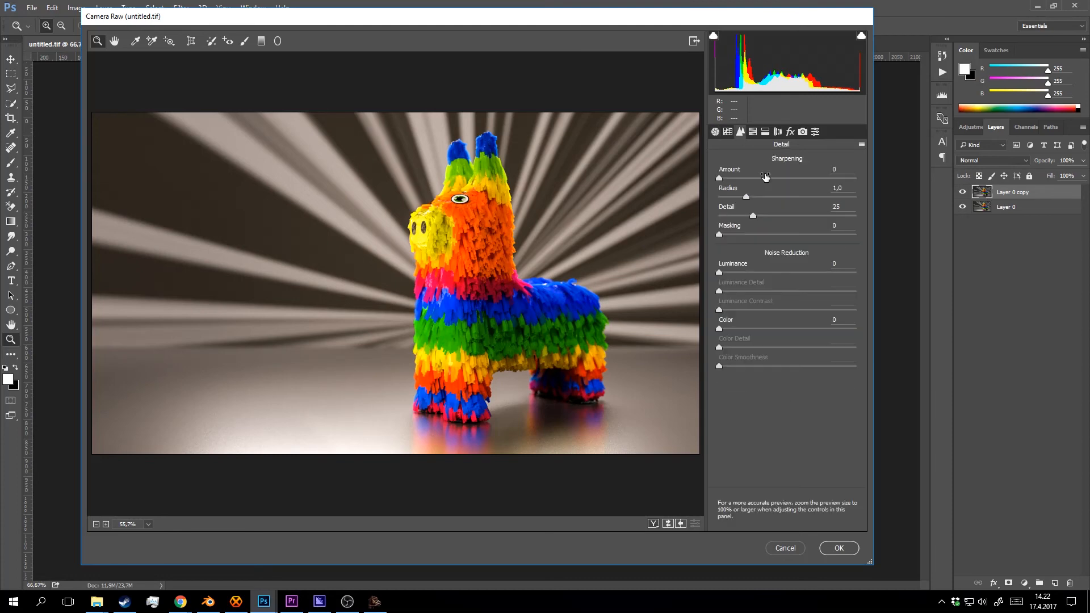
pyautogui.click(781, 179)
pyautogui.moveTo(782, 182); pyautogui.dragTo(783, 181)
pyautogui.moveTo(538, 165); pyautogui.dragTo(389, 307)
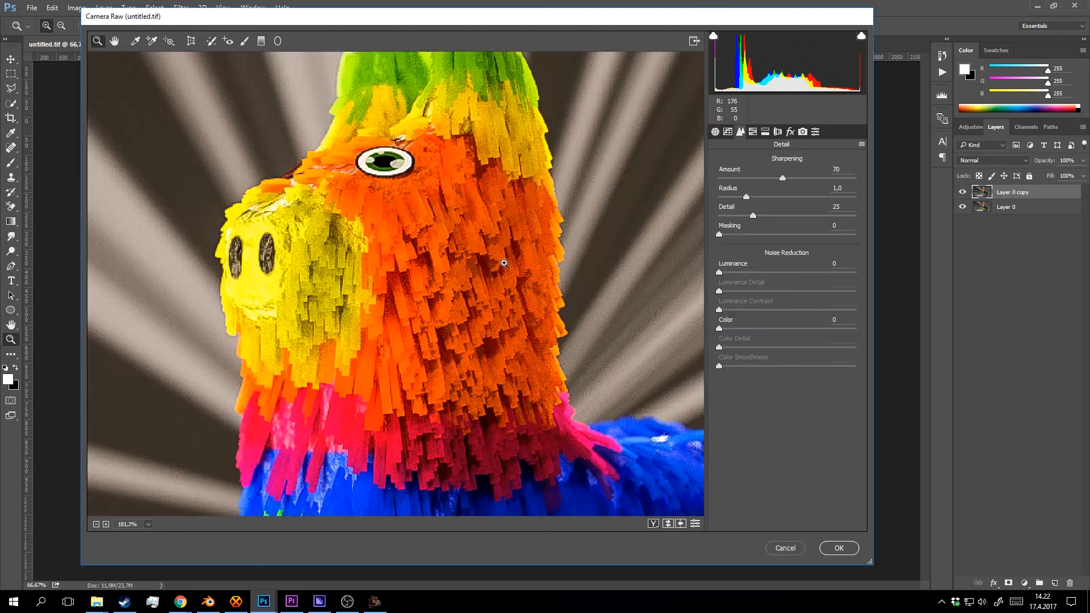
pyautogui.moveTo(735, 272); pyautogui.dragTo(750, 275)
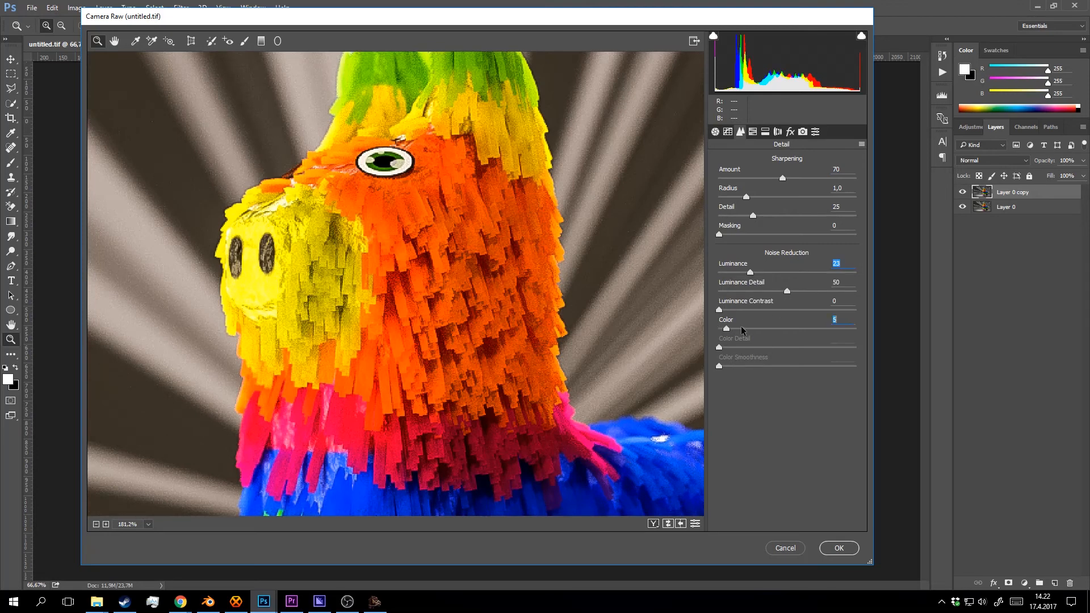
pyautogui.moveTo(744, 328); pyautogui.dragTo(748, 328)
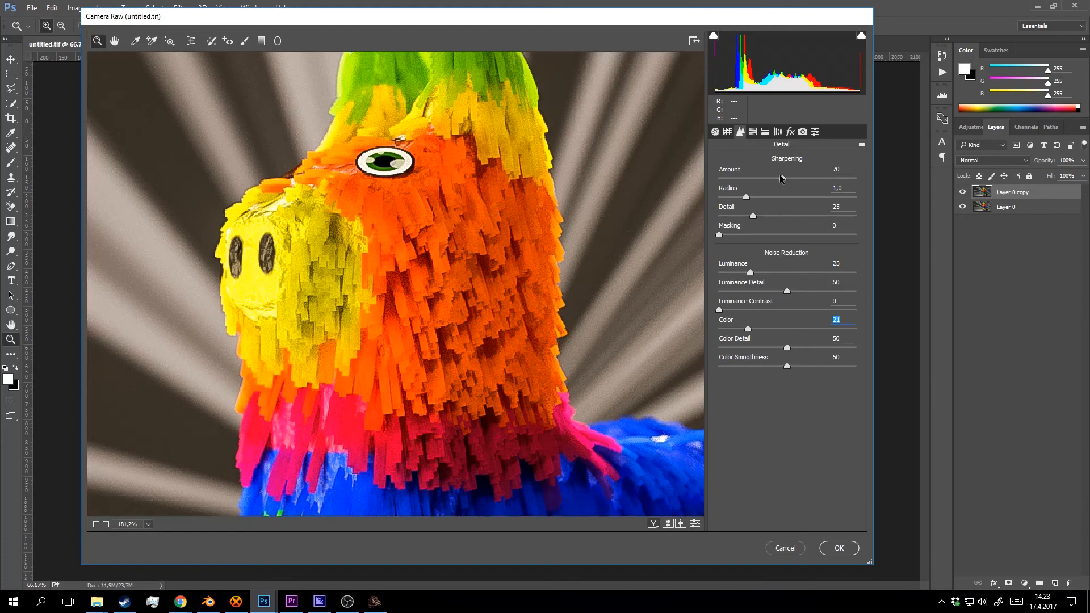
# Raise the sharpening amount to 101 and set the sharpening detail to 15.
pyautogui.moveTo(781, 179); pyautogui.dragTo(717, 217)
pyautogui.moveTo(744, 179); pyautogui.dragTo(810, 181)
pyautogui.moveTo(737, 220)
pyautogui.mouseDown()
pyautogui.moveTo(753, 218)
pyautogui.moveTo(739, 218)
pyautogui.mouseUp()
pyautogui.hotkey('ctrl', '0')
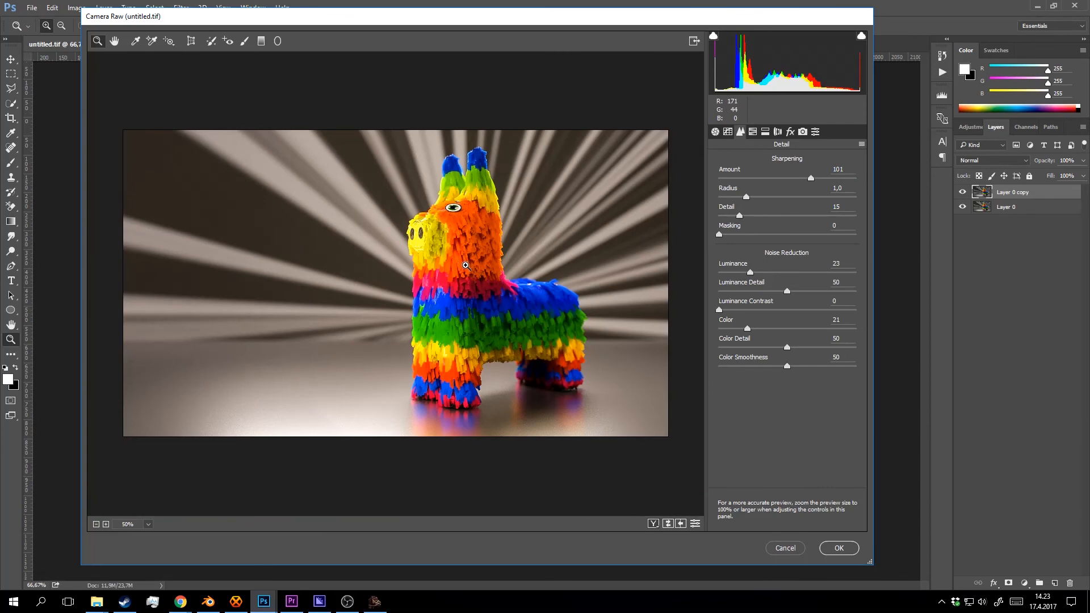
# Apply split toning with highlights at hue 42 and saturation 54, and shadows at hue 212 and saturation 38.
pyautogui.click(471, 267)
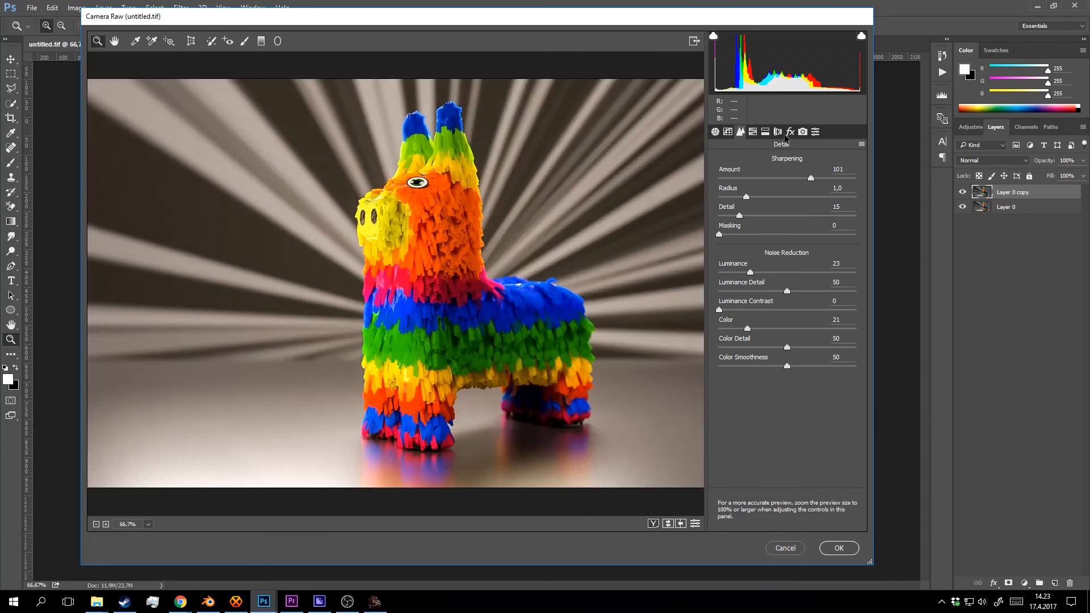
pyautogui.click(755, 132)
pyautogui.click(766, 132)
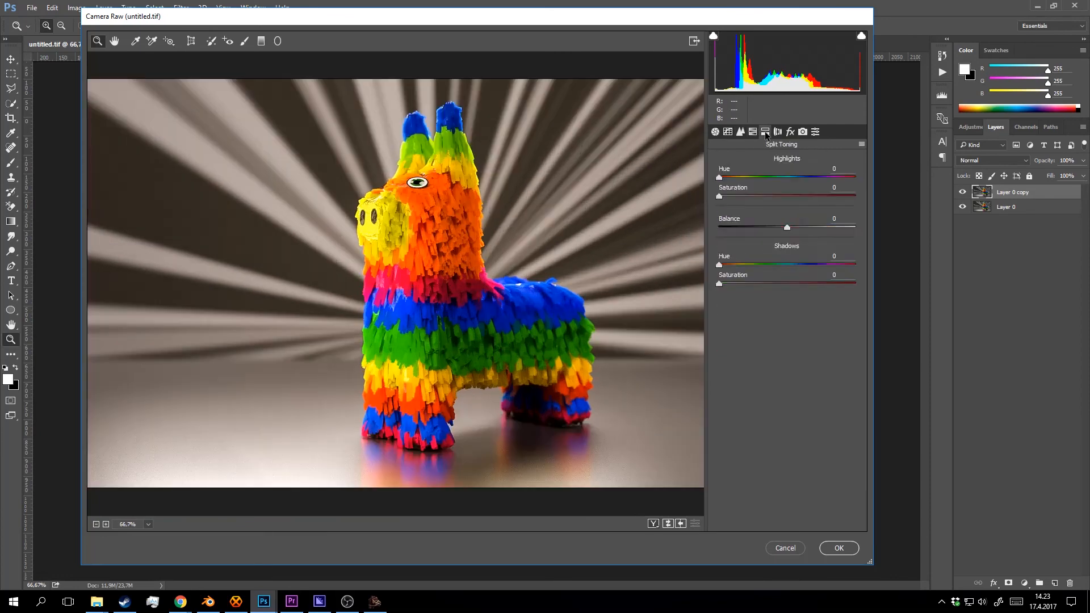
pyautogui.moveTo(726, 178); pyautogui.dragTo(750, 197)
pyautogui.moveTo(720, 265); pyautogui.dragTo(750, 276)
pyautogui.moveTo(750, 196); pyautogui.dragTo(793, 199)
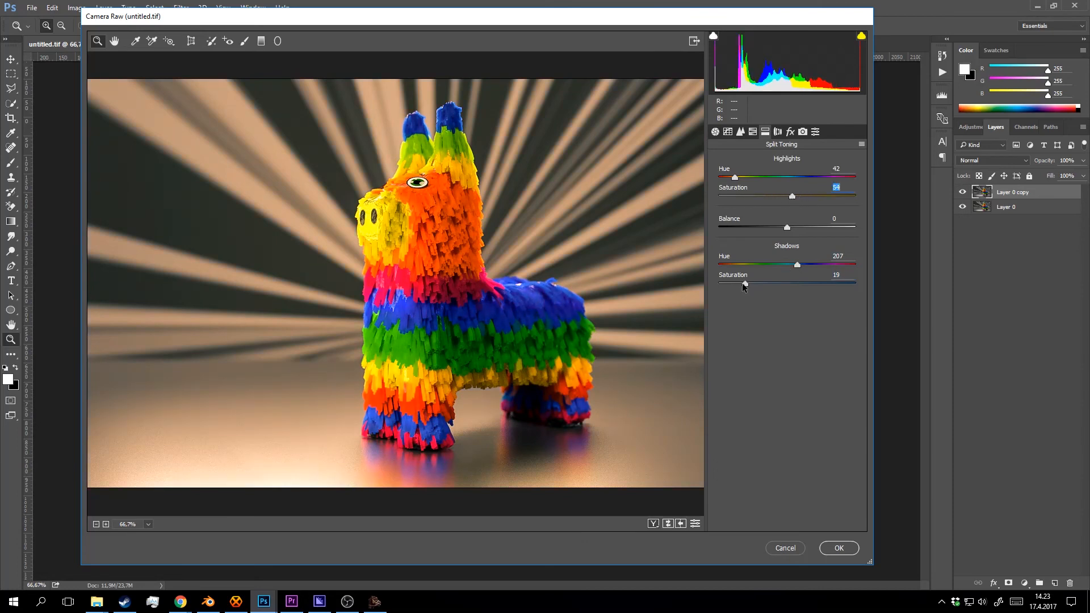
pyautogui.moveTo(743, 283); pyautogui.dragTo(799, 265)
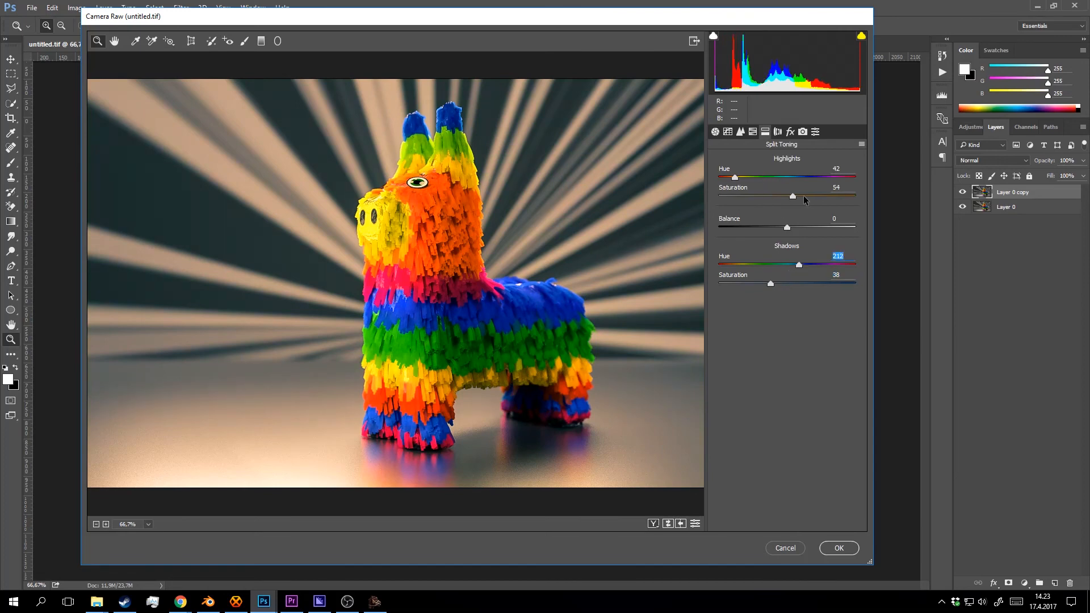
# Refine the split toning to highlight hue 45 and saturation 63, balance -10, and shadow saturation 35.
pyautogui.moveTo(794, 196); pyautogui.dragTo(825, 196)
pyautogui.moveTo(735, 177); pyautogui.dragTo(739, 178)
pyautogui.moveTo(825, 196); pyautogui.dragTo(780, 221)
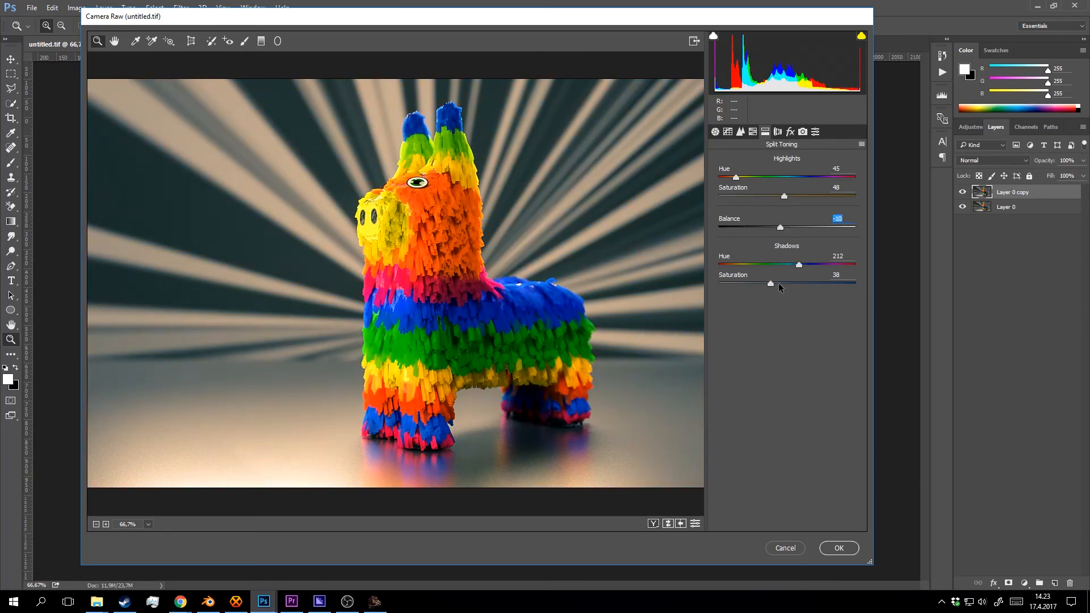
pyautogui.moveTo(779, 283)
pyautogui.mouseDown()
pyautogui.moveTo(807, 282)
pyautogui.moveTo(747, 283)
pyautogui.moveTo(767, 275)
pyautogui.mouseUp()
pyautogui.moveTo(786, 194); pyautogui.dragTo(809, 203)
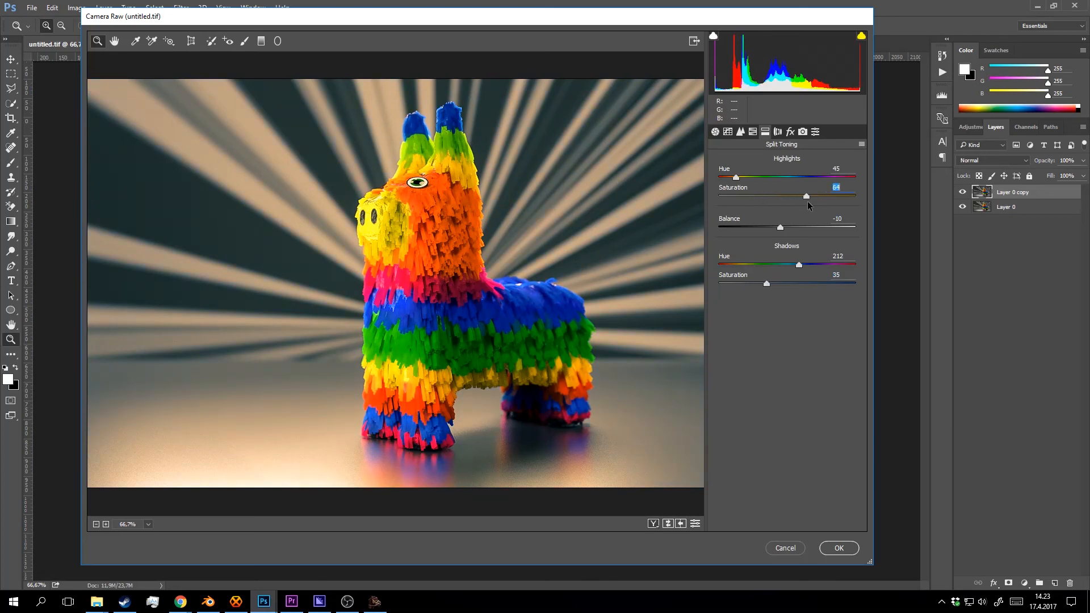
pyautogui.keyDown('alt'); pyautogui.click(551, 242); pyautogui.keyUp('alt')
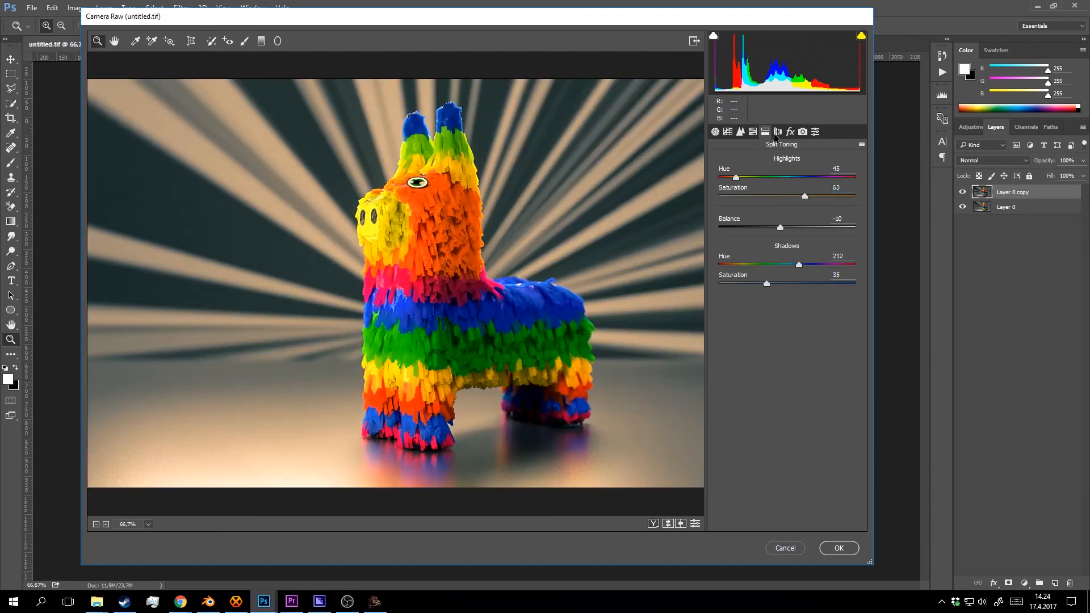
# Add film grain with amount 8 and roughness 71, checking it up close on the donkey's head.
pyautogui.click(778, 132)
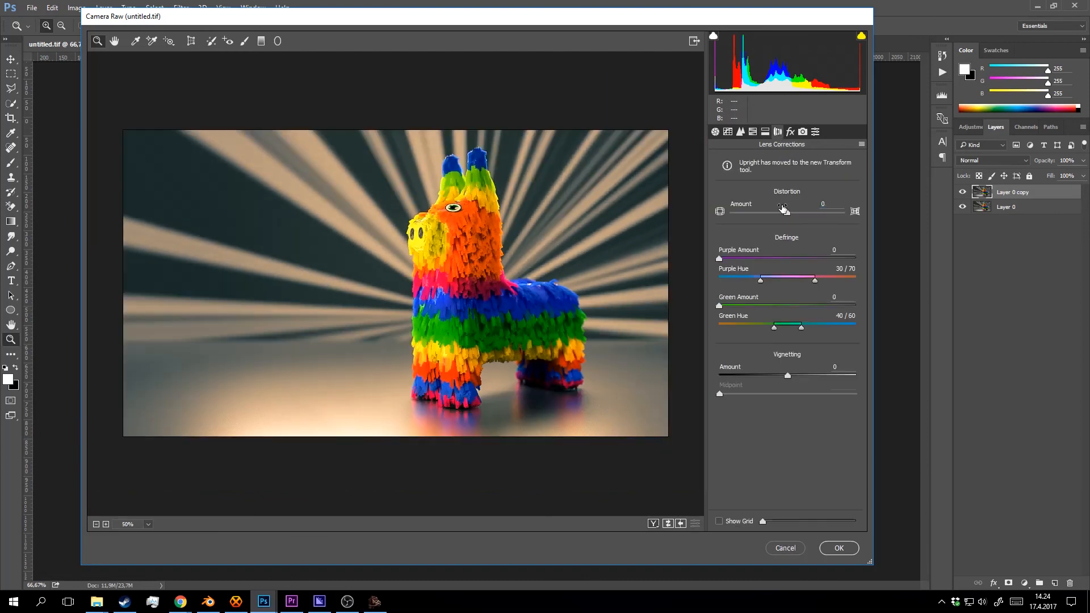
pyautogui.click(790, 132)
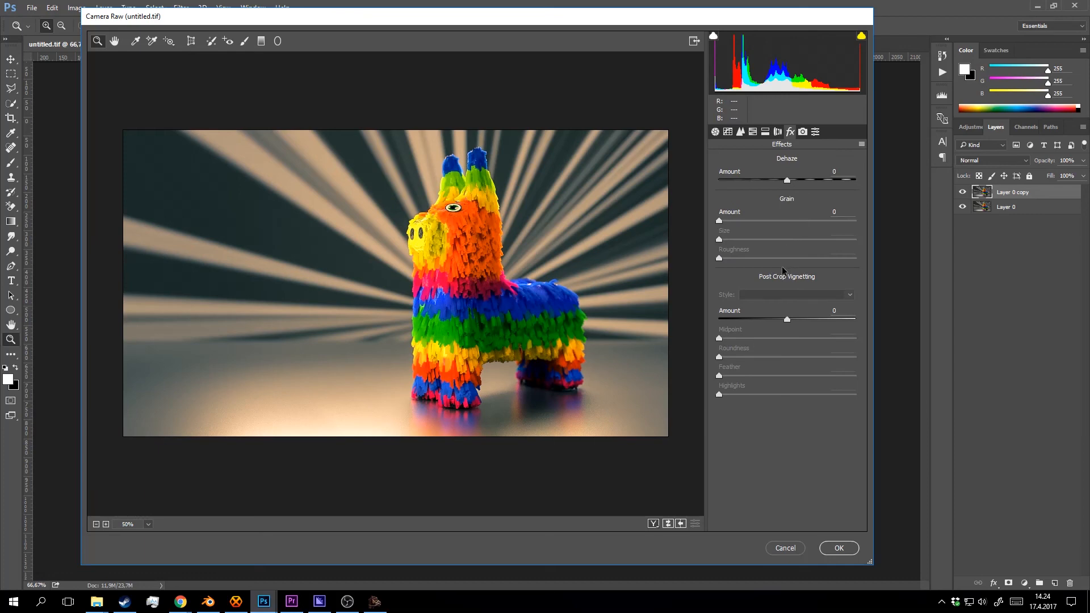
pyautogui.moveTo(732, 224); pyautogui.dragTo(744, 223)
pyautogui.moveTo(559, 185); pyautogui.dragTo(396, 297)
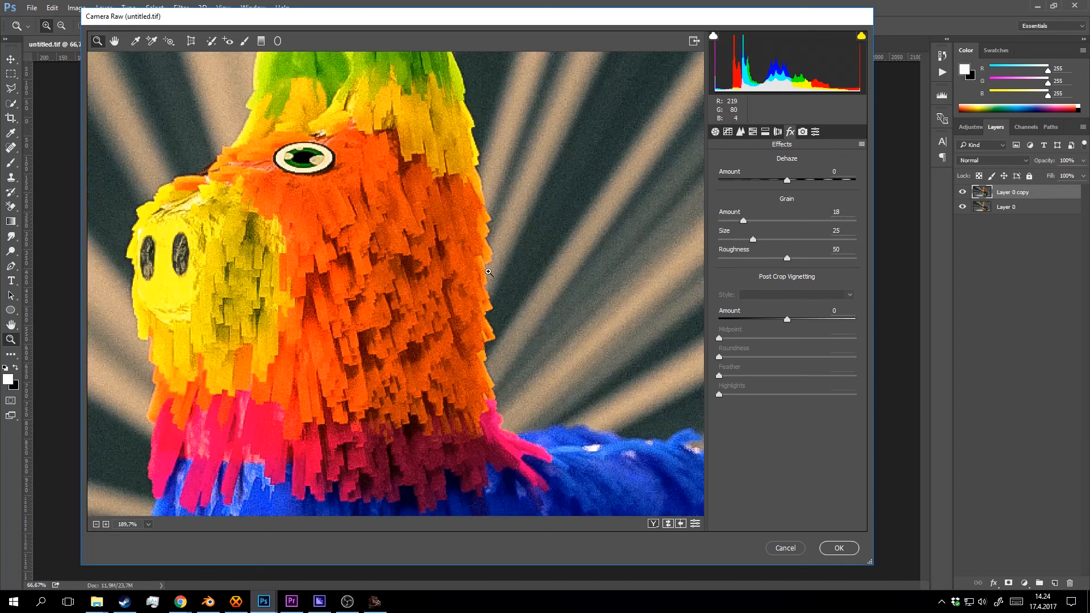
pyautogui.moveTo(748, 217); pyautogui.dragTo(740, 222)
pyautogui.moveTo(787, 259); pyautogui.dragTo(816, 259)
pyautogui.click(738, 221)
pyautogui.moveTo(745, 227); pyautogui.dragTo(733, 225)
pyautogui.keyDown('alt'); pyautogui.click(473, 239); pyautogui.keyUp('alt')
pyautogui.keyDown('alt'); pyautogui.click(466, 242); pyautogui.keyUp('alt')
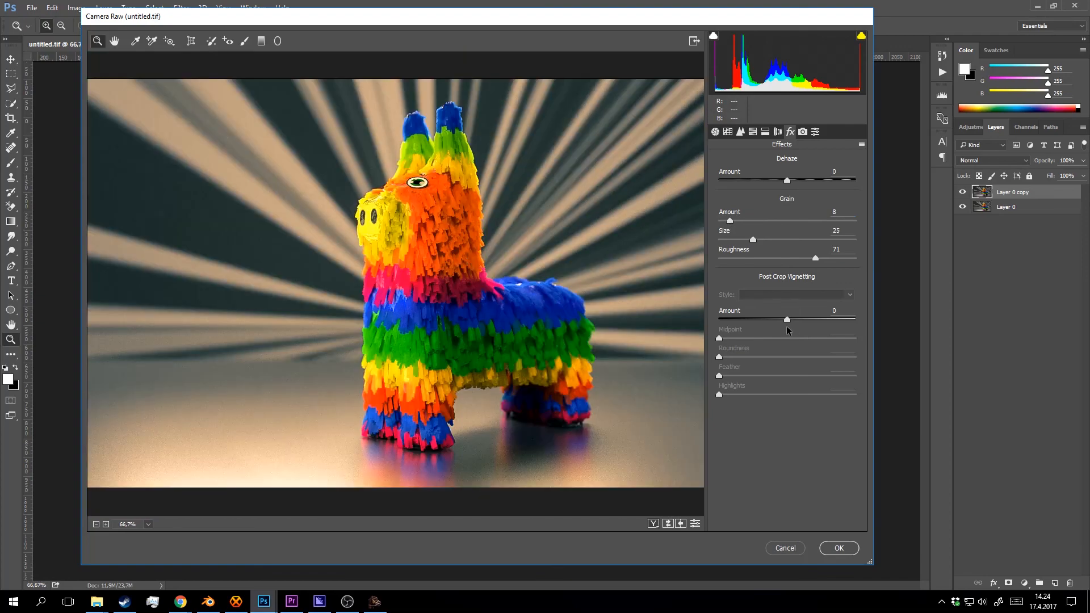
# Set the post-crop vignetting amount to -18 and its highlights to 100, and apply the Camera Raw filter.
pyautogui.moveTo(789, 320); pyautogui.dragTo(777, 320)
pyautogui.hotkey('ctrl', '-')
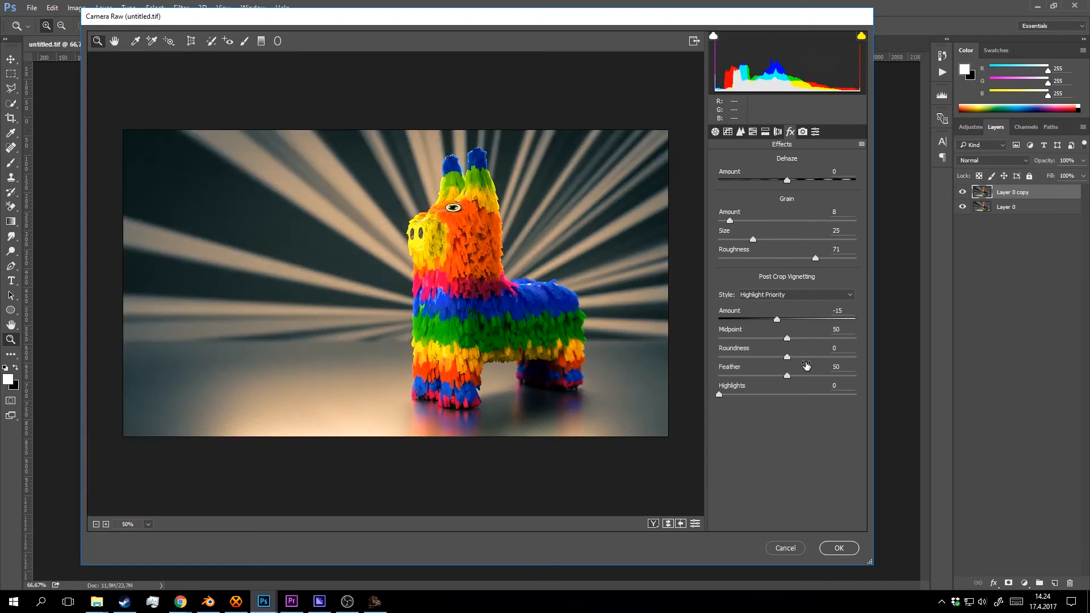
pyautogui.moveTo(735, 394); pyautogui.dragTo(906, 392)
pyautogui.moveTo(778, 320); pyautogui.dragTo(773, 321)
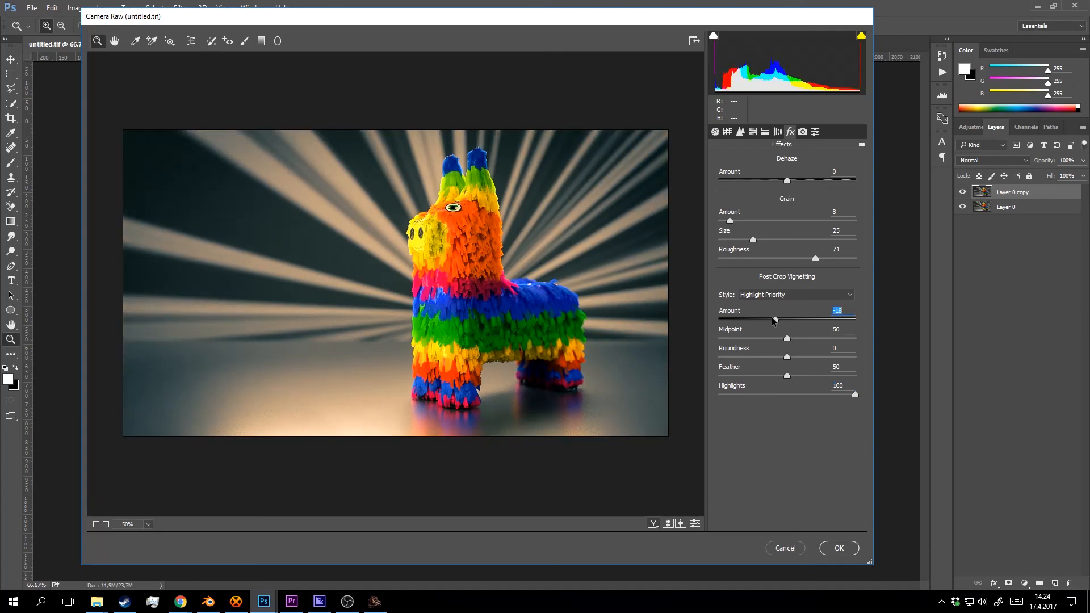
pyautogui.click(504, 282)
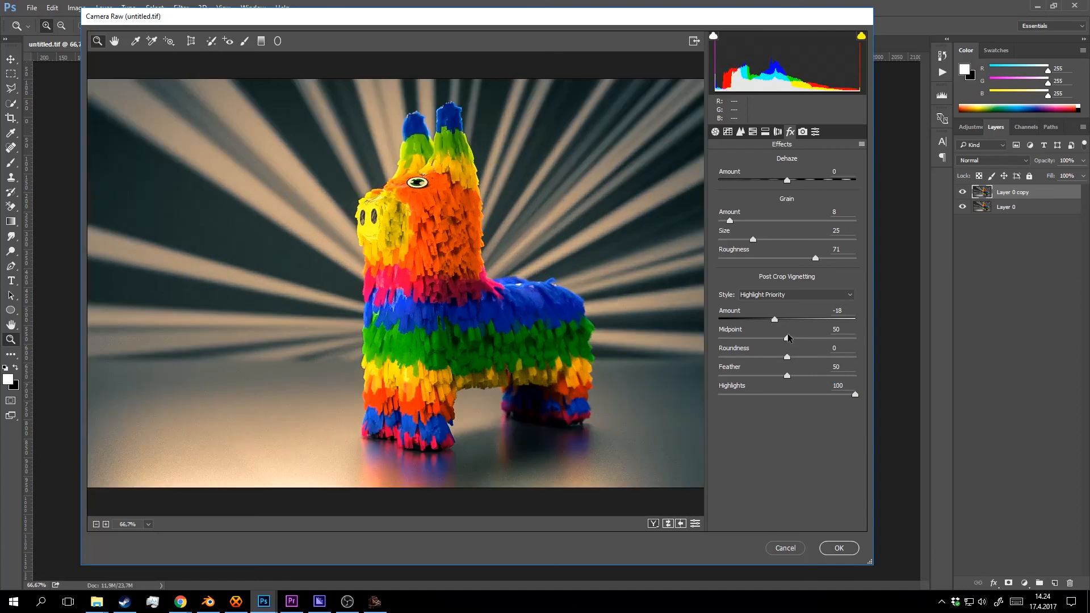
pyautogui.keyDown('alt'); pyautogui.click(608, 351); pyautogui.keyUp('alt')
pyautogui.click(837, 549)
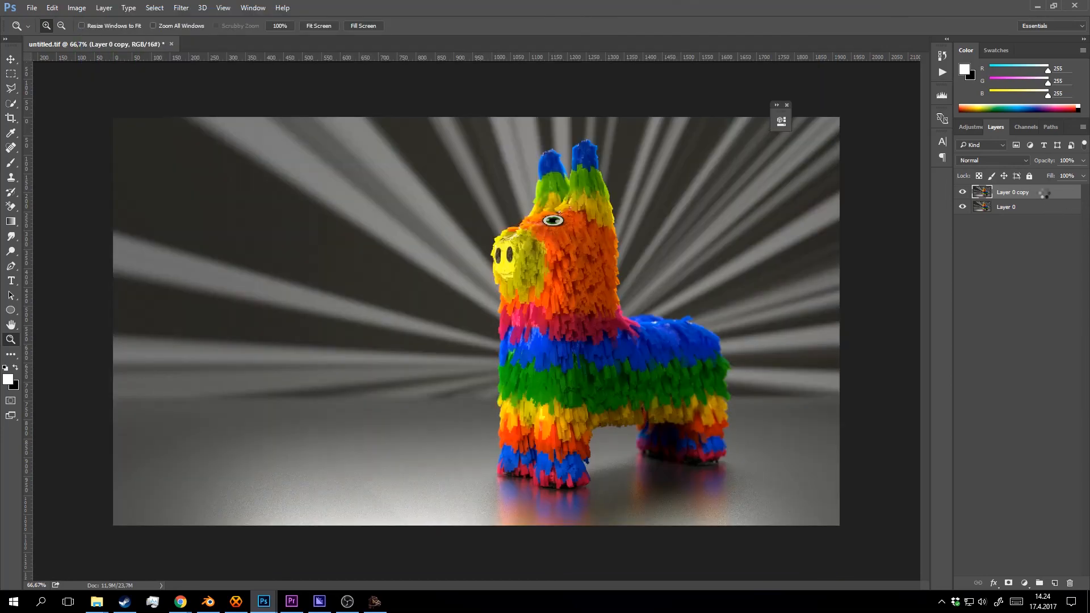
# Compare the image with and without the graded layer copy and inspect the donkey's head up close.
pyautogui.click(960, 194)
pyautogui.click(960, 193)
pyautogui.click(567, 215)
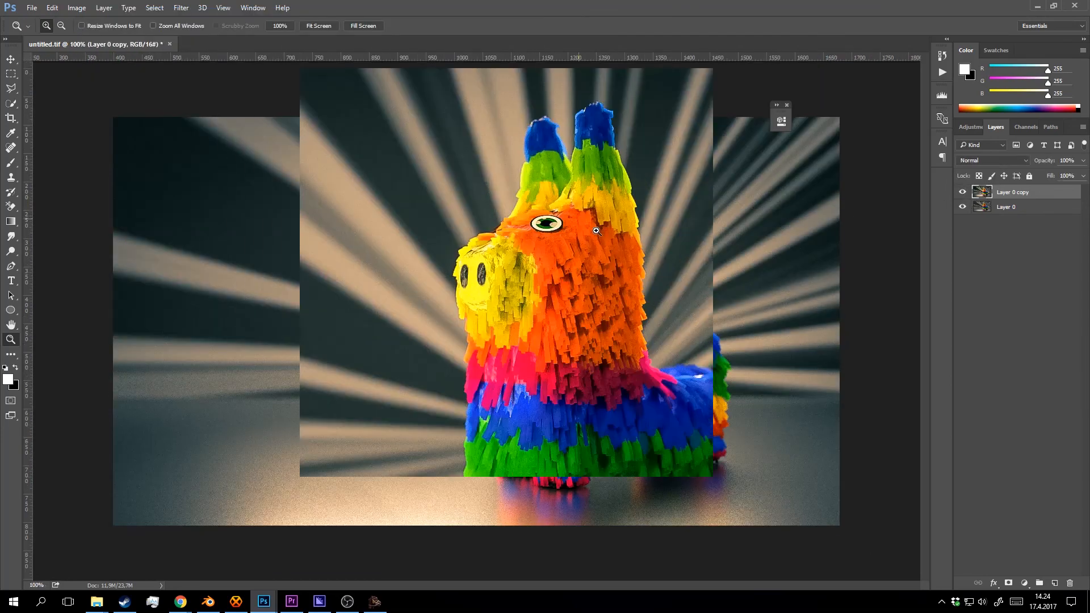
pyautogui.keyDown('alt'); pyautogui.click(672, 269); pyautogui.keyUp('alt')
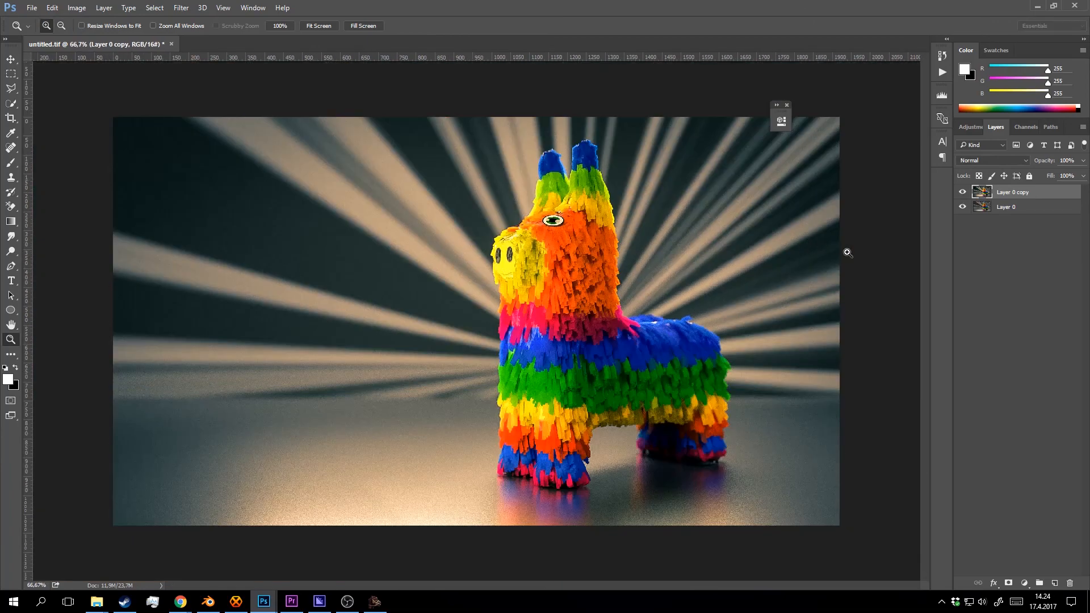
# Add a Curves adjustment layer and move the RGB curve's black point slightly inward and upward to fade the blacks.
pyautogui.click(1023, 584)
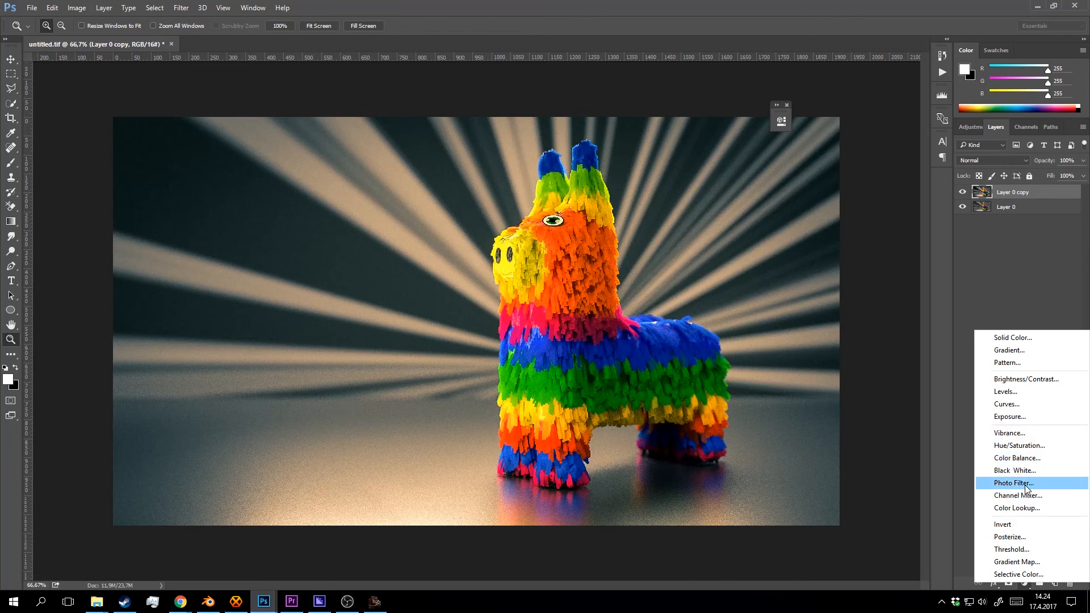
pyautogui.click(1022, 403)
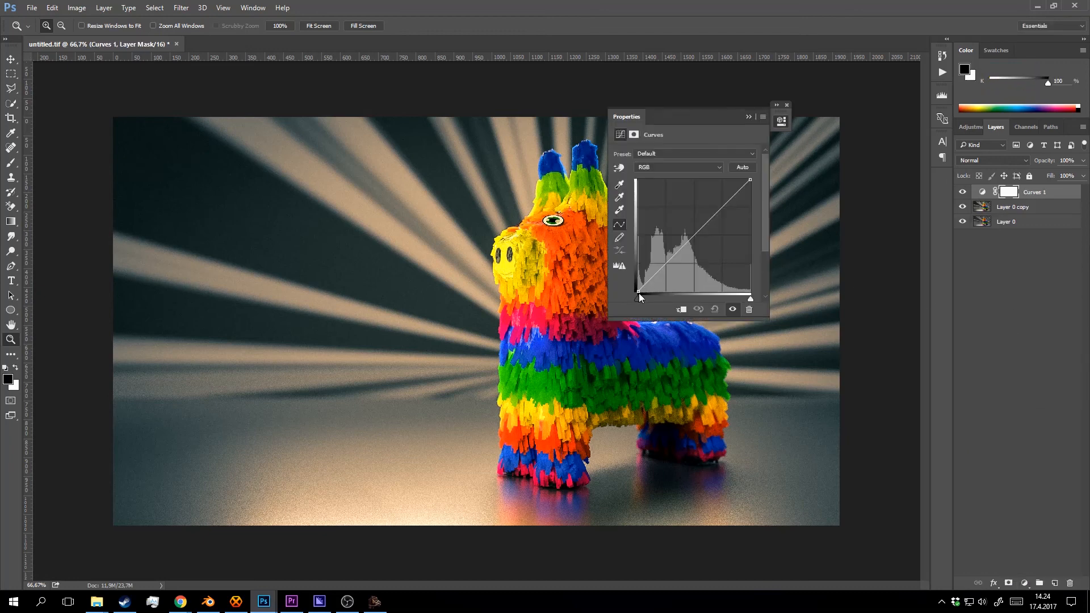
pyautogui.moveTo(637, 290); pyautogui.dragTo(649, 280)
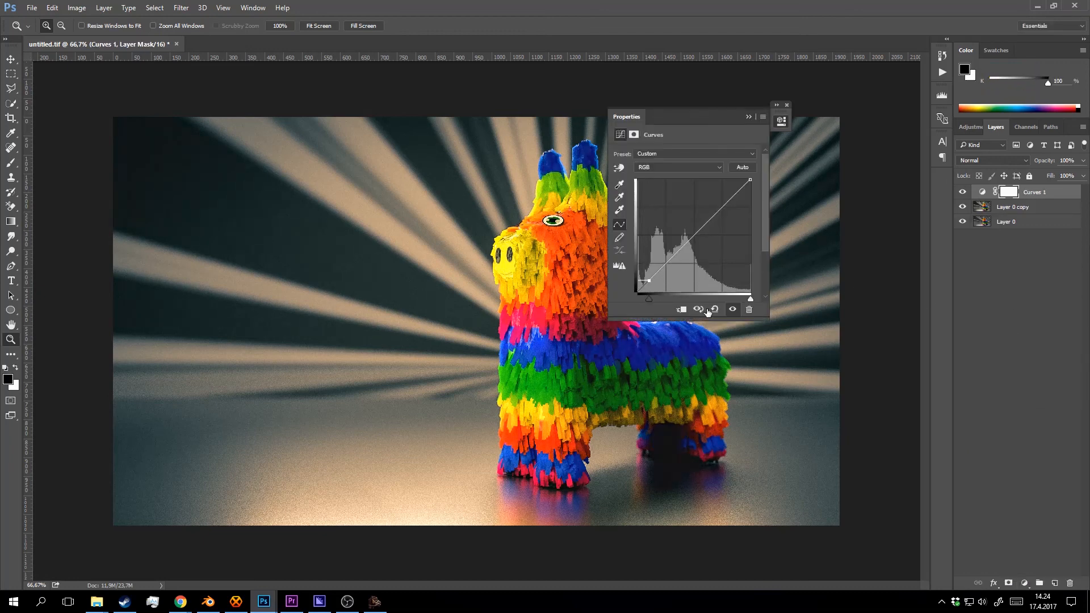
pyautogui.press('Down')
pyautogui.press('Down')
pyautogui.press('Down')
pyautogui.press('Down')
pyautogui.press('Down')
pyautogui.press('Down')
pyautogui.press('Down')
pyautogui.press('Down')
pyautogui.press('Down')
pyautogui.press('Down')
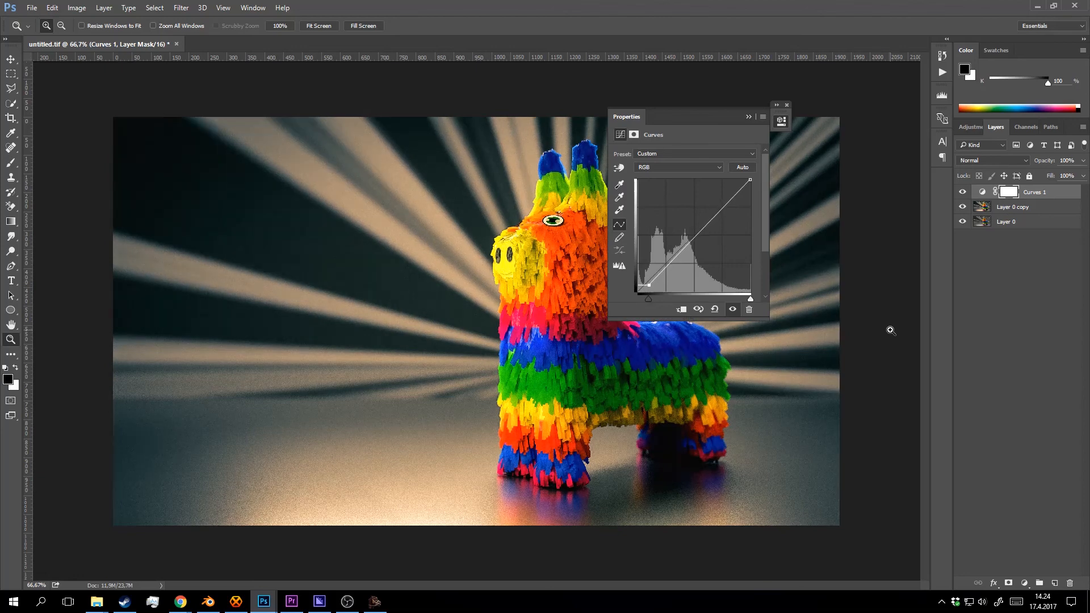
pyautogui.press('Left')
pyautogui.press('Left')
pyautogui.press('Left')
pyautogui.press('Left')
pyautogui.press('Left')
pyautogui.press('Left')
pyautogui.press('Left')
pyautogui.press('Left')
pyautogui.press('Left')
pyautogui.press('Left')
pyautogui.press('Left')
pyautogui.press('Left')
pyautogui.press('Left')
pyautogui.press('Left')
pyautogui.press('Down')
pyautogui.press('Down')
pyautogui.press('Down')
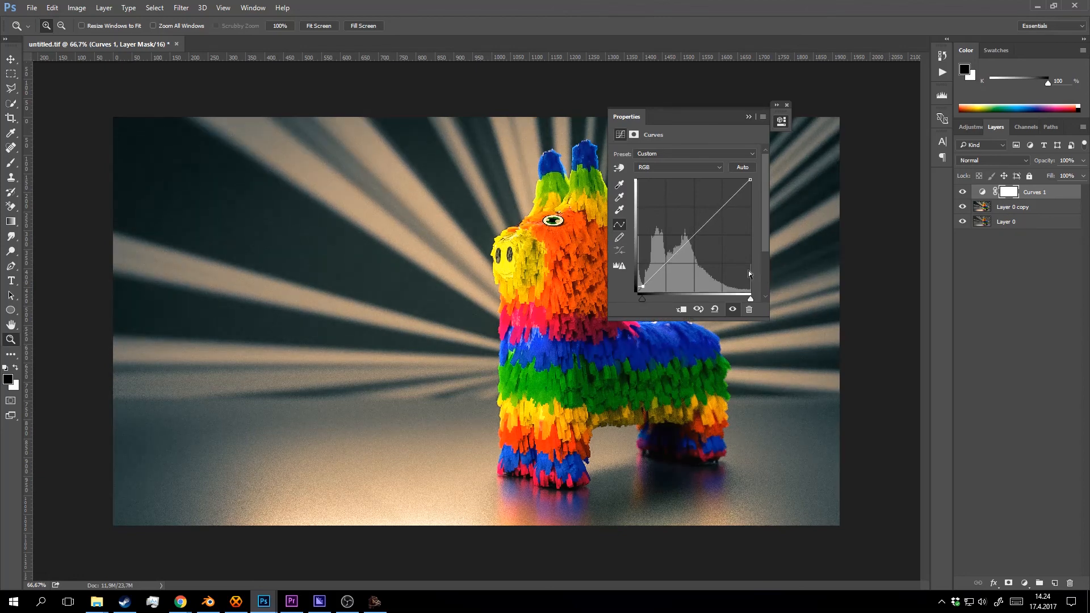
# Shape the RGB curve into a soft S with a slightly raised highlight point and a slightly lowered darker-midtone point.
pyautogui.moveTo(699, 118); pyautogui.dragTo(260, 163)
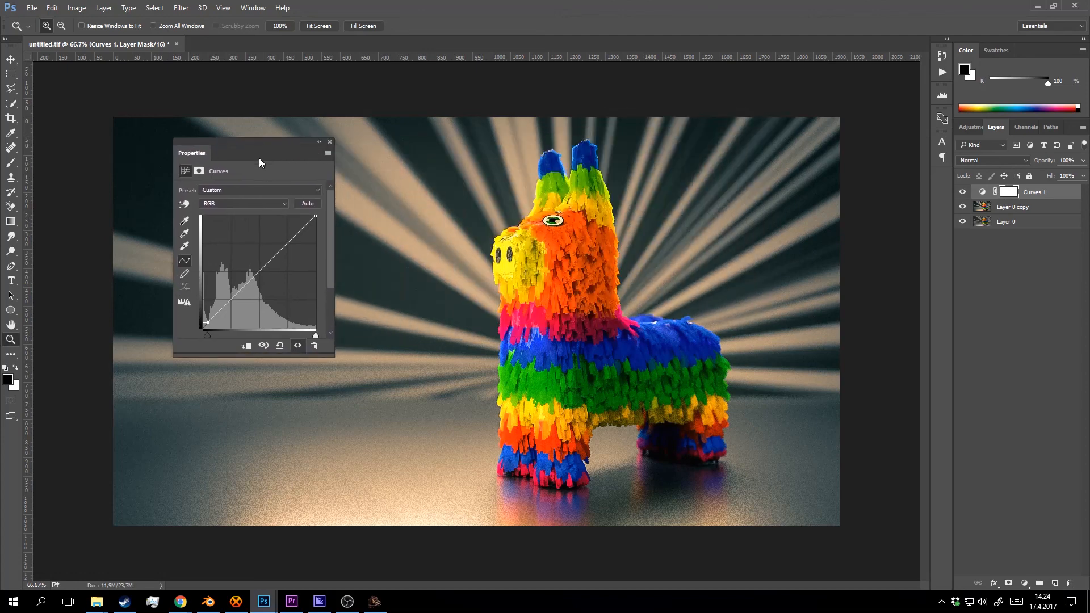
pyautogui.moveTo(276, 258); pyautogui.dragTo(241, 286)
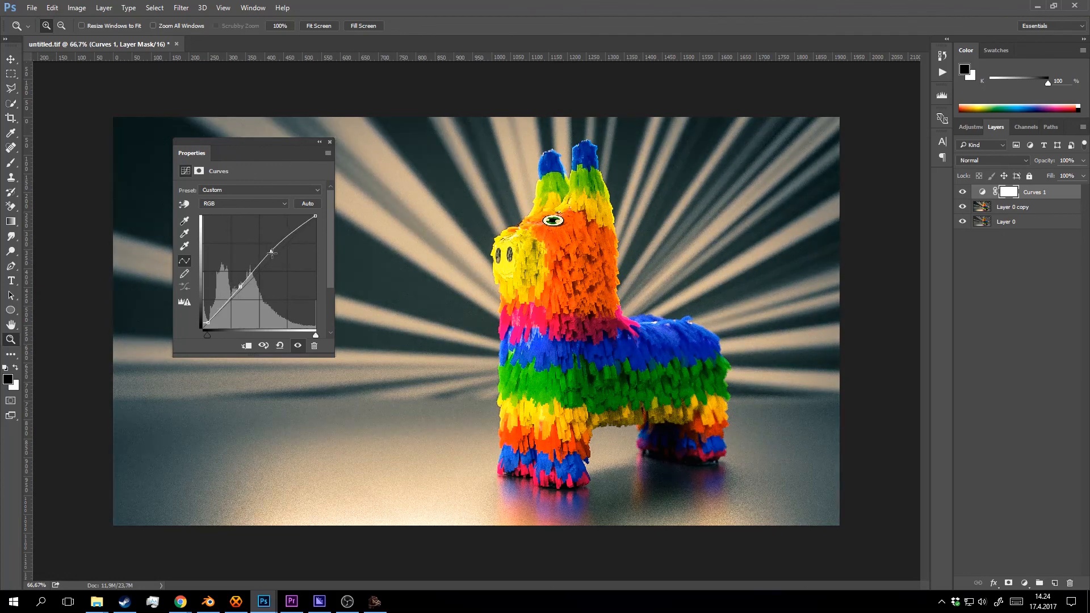
pyautogui.moveTo(272, 254); pyautogui.dragTo(272, 248)
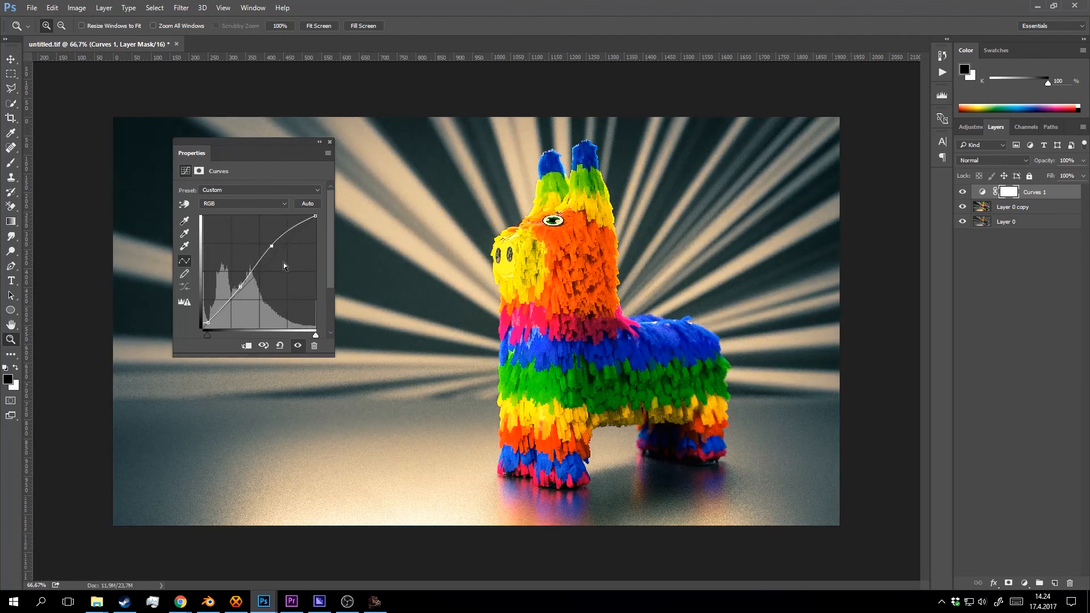
pyautogui.hotkey('ctrl', 'z')
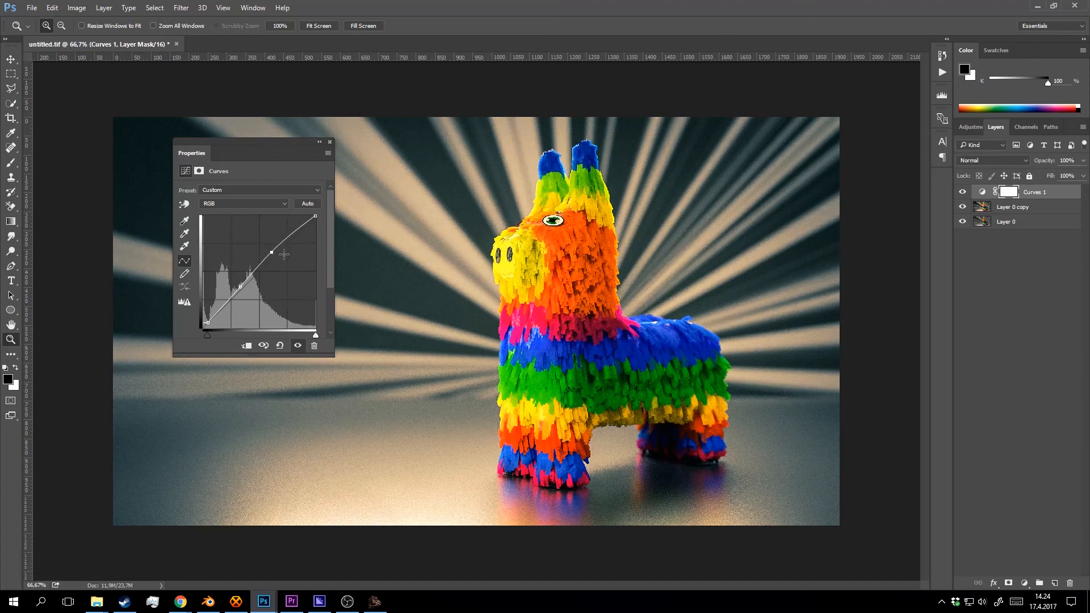
pyautogui.click(241, 287)
pyautogui.press('Down')
pyautogui.press('Down')
pyautogui.press('Down')
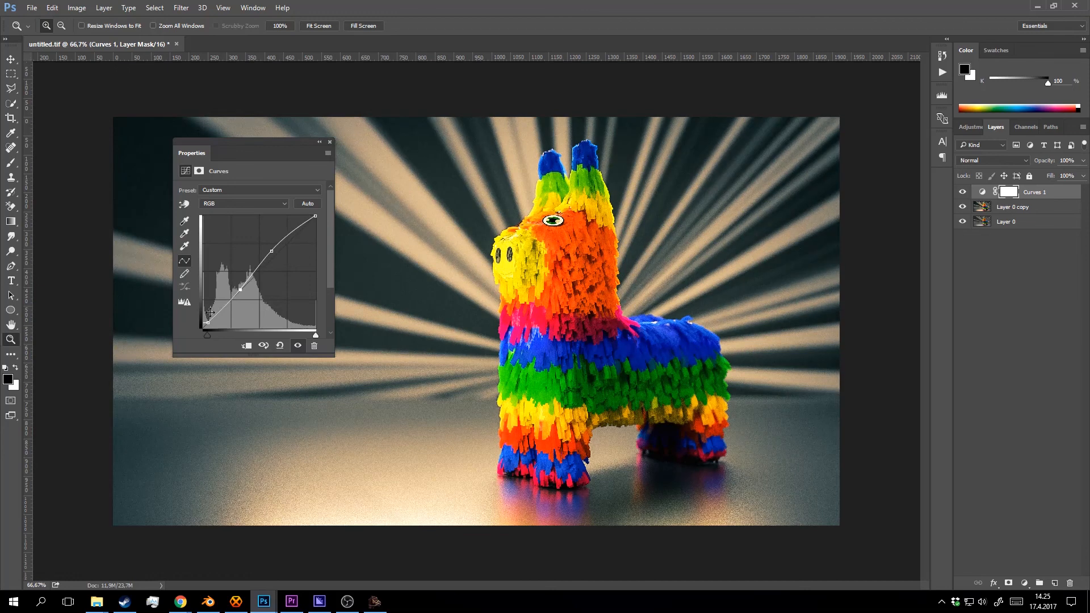
# Fine-tune the black point of the RGB curve in small increments and close the curve settings.
pyautogui.hotkey('shift', 'Right')
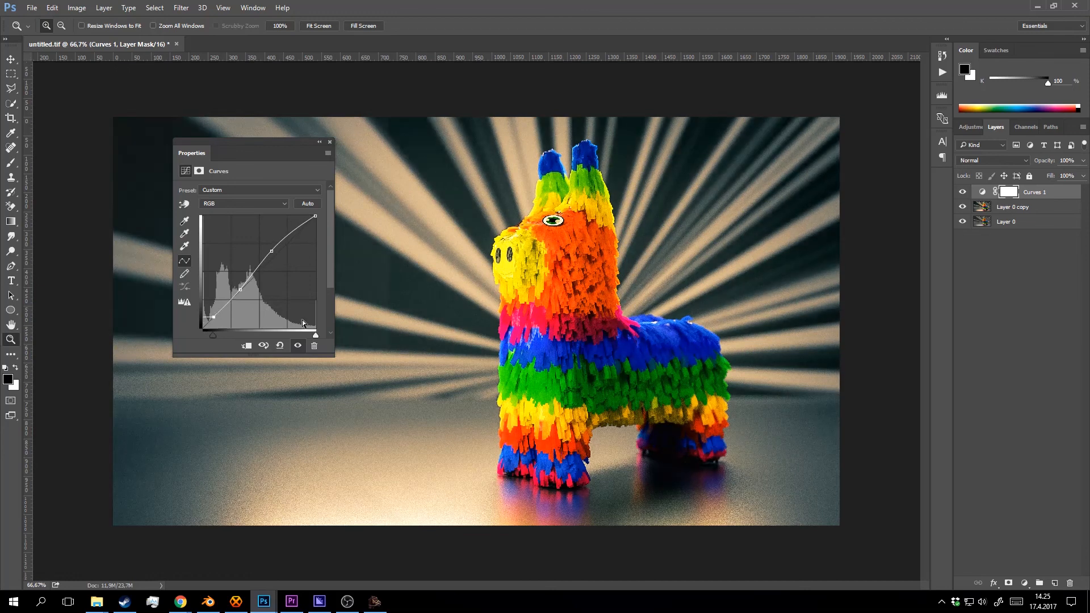
pyautogui.hotkey('shift', 'Up')
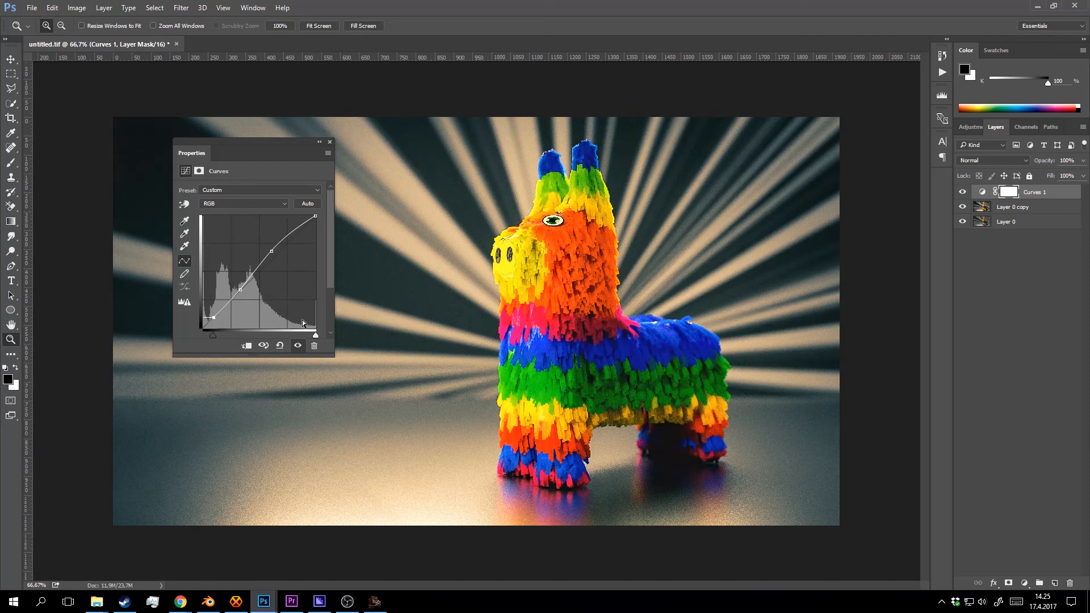
pyautogui.press('Left')
pyautogui.press('Left')
pyautogui.press('Left')
pyautogui.press('Left')
pyautogui.press('Down')
pyautogui.press('Down')
pyautogui.press('Down')
pyautogui.press('Down')
pyautogui.click(330, 141)
# Compare the image with and without the Curves adjustment layer.
pyautogui.click(963, 192)
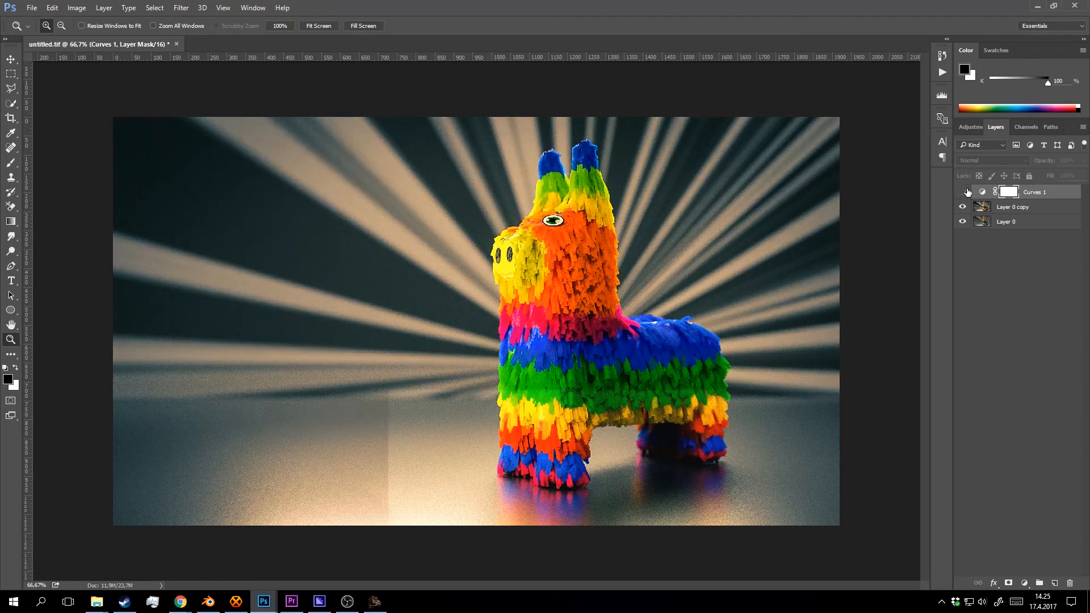
pyautogui.click(964, 192)
pyautogui.click(964, 193)
pyautogui.click(964, 193)
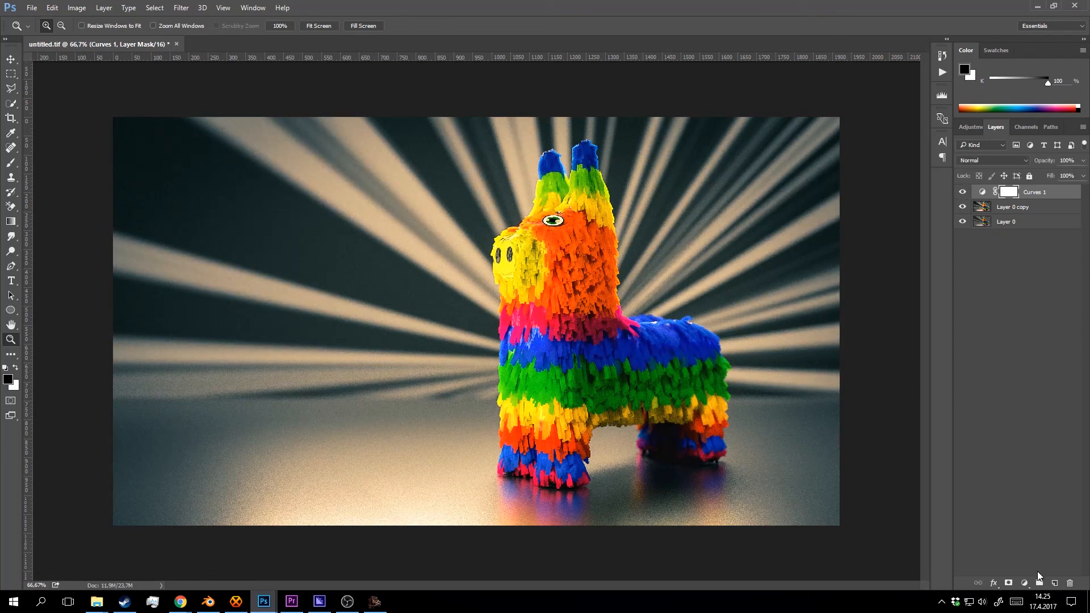
# Add a Photo Filter adjustment layer using Warming Filter (85) at 19% density.
pyautogui.click(1026, 584)
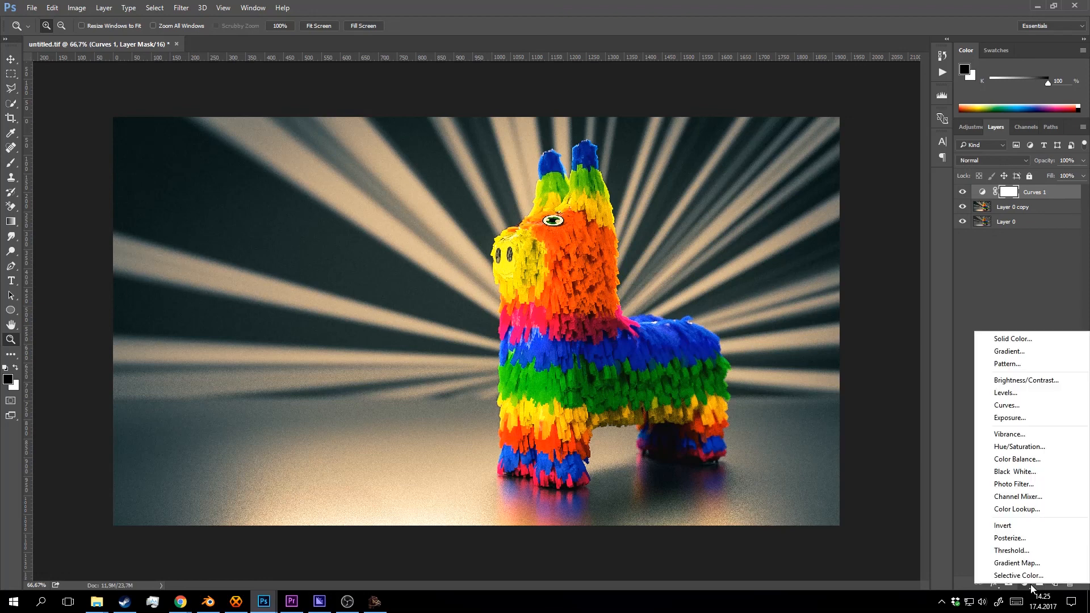
pyautogui.click(1041, 484)
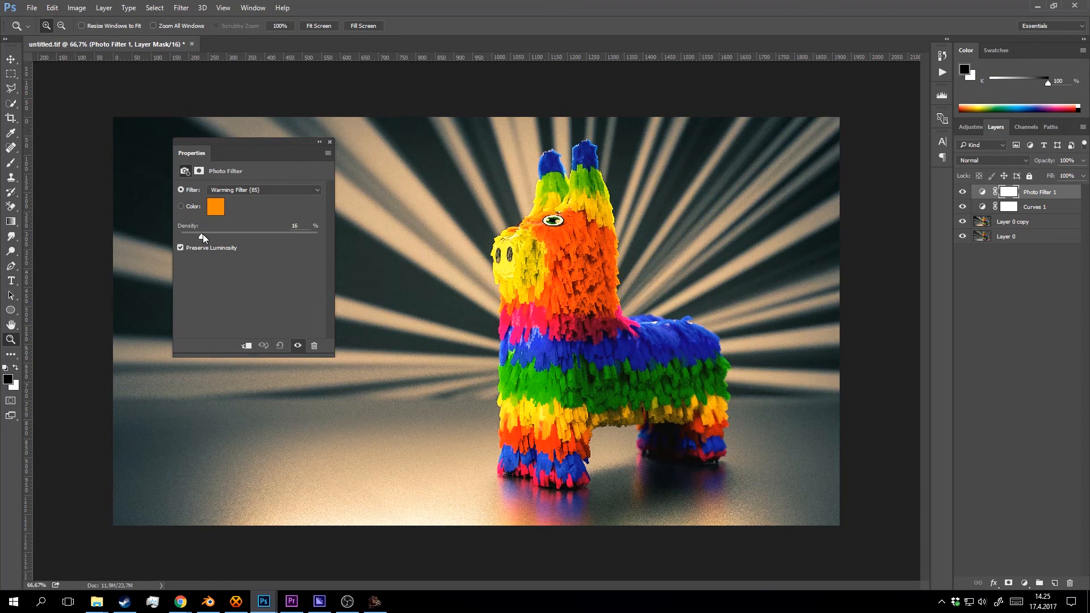
pyautogui.moveTo(203, 235); pyautogui.dragTo(206, 237)
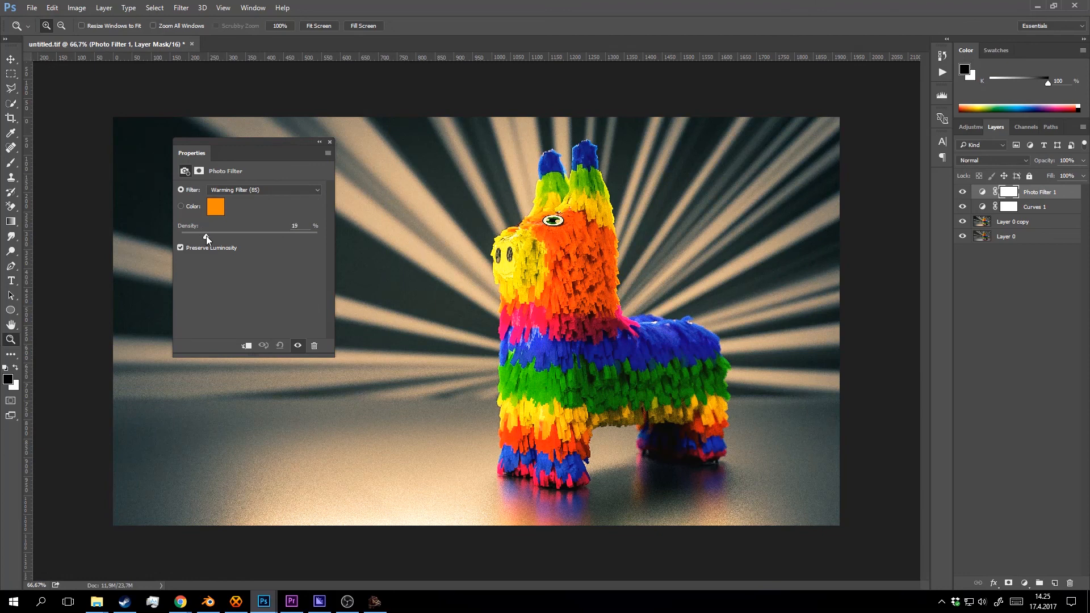
pyautogui.click(330, 143)
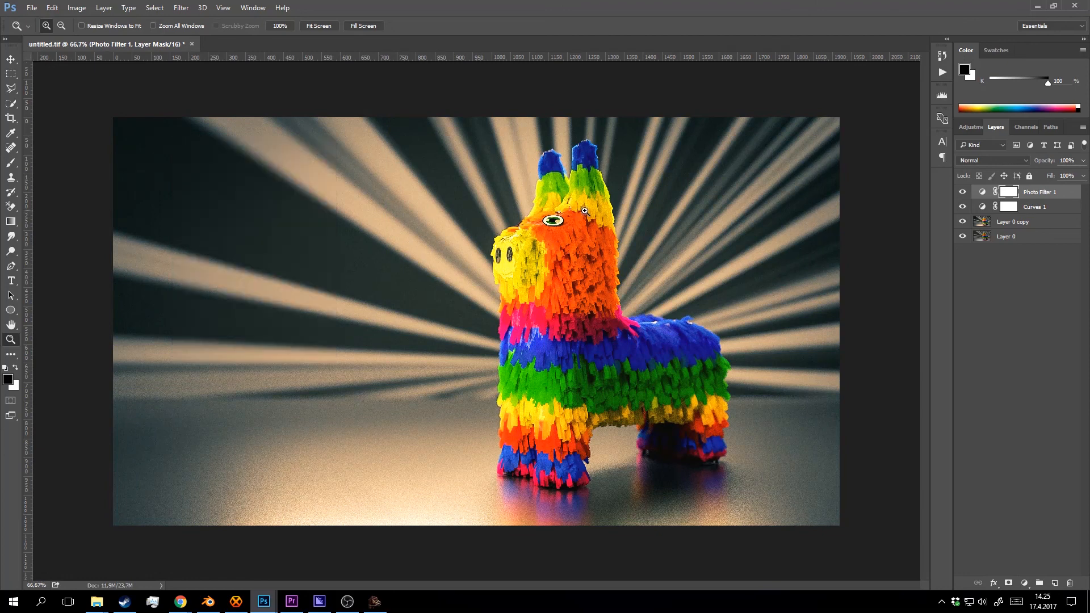
# Compare the image with and without the Photo Filter, Curves and Layer 0 copy layers in turn.
pyautogui.click(967, 190)
pyautogui.click(967, 190)
pyautogui.click(967, 206)
pyautogui.click(967, 205)
pyautogui.click(967, 207)
pyautogui.click(967, 207)
pyautogui.click(963, 222)
pyautogui.click(963, 222)
pyautogui.click(576, 224)
pyautogui.keyDown('alt'); pyautogui.click(519, 283); pyautogui.keyUp('alt')
# Compare the image repeatedly with and without the warming Photo Filter layer.
pyautogui.click(963, 195)
pyautogui.click(963, 195)
pyautogui.click(963, 195)
pyautogui.click(962, 194)
pyautogui.click(963, 195)
pyautogui.click(962, 194)
pyautogui.click(963, 195)
pyautogui.click(962, 195)
# Add a second Photo Filter adjustment layer using Cooling Filter (80) at 70% density and close its settings.
pyautogui.click(1025, 584)
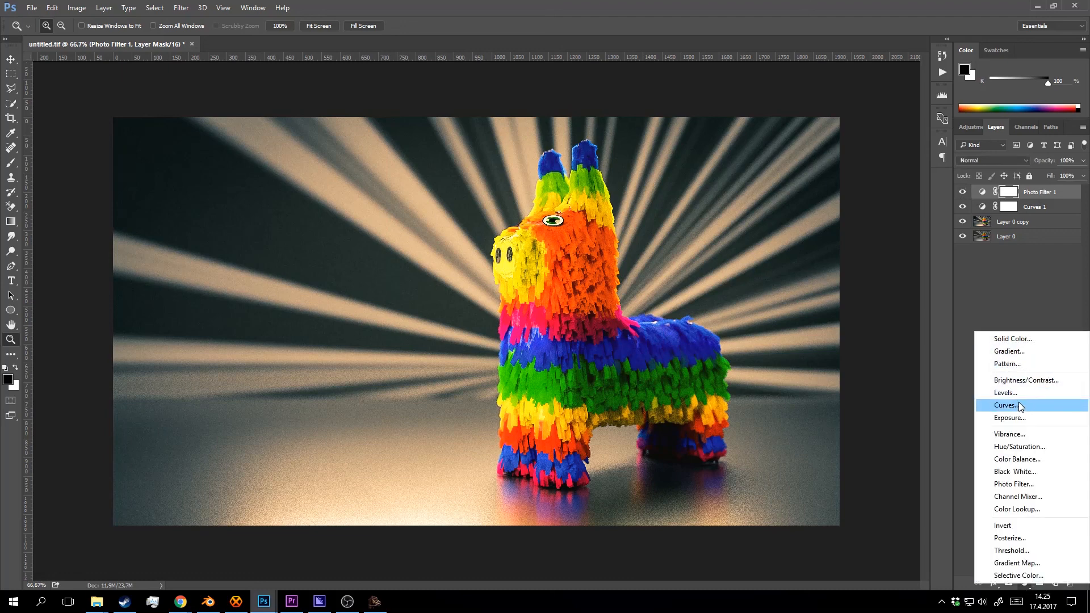
pyautogui.click(1022, 484)
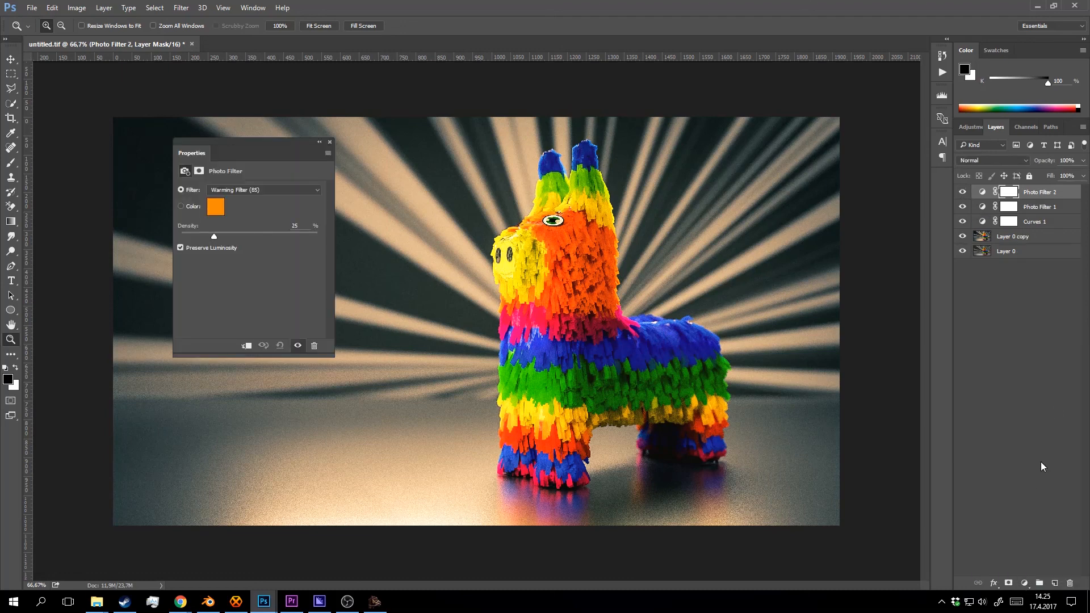
pyautogui.click(251, 191)
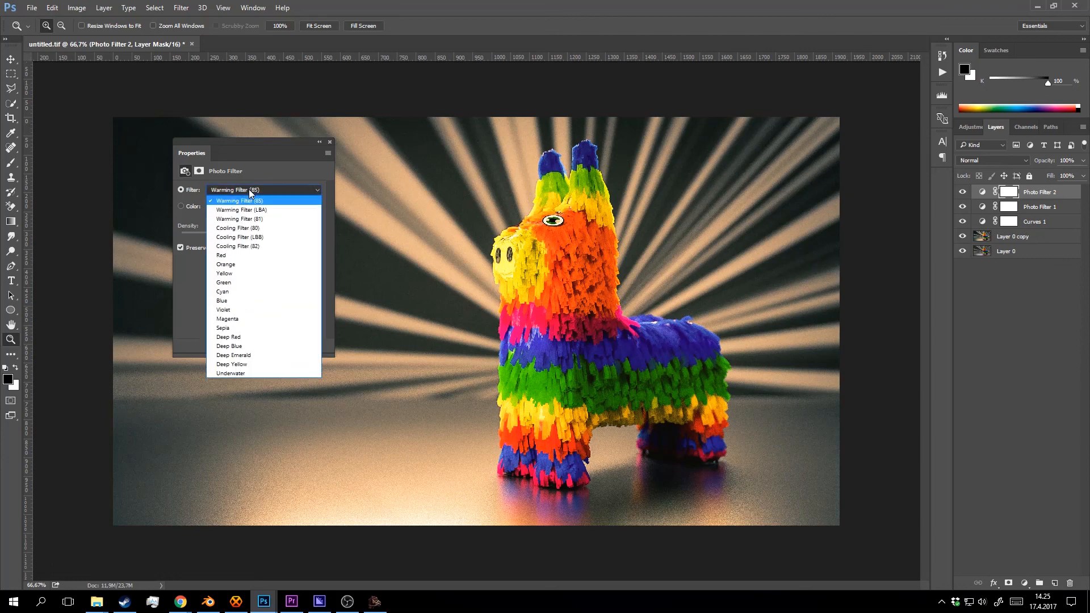
pyautogui.click(255, 228)
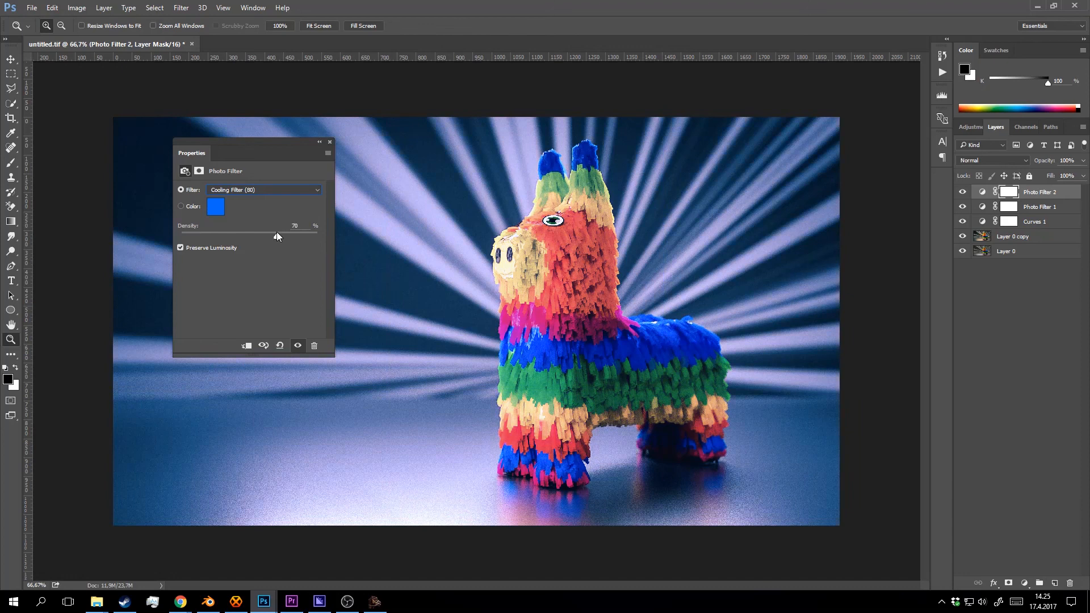
pyautogui.click(330, 142)
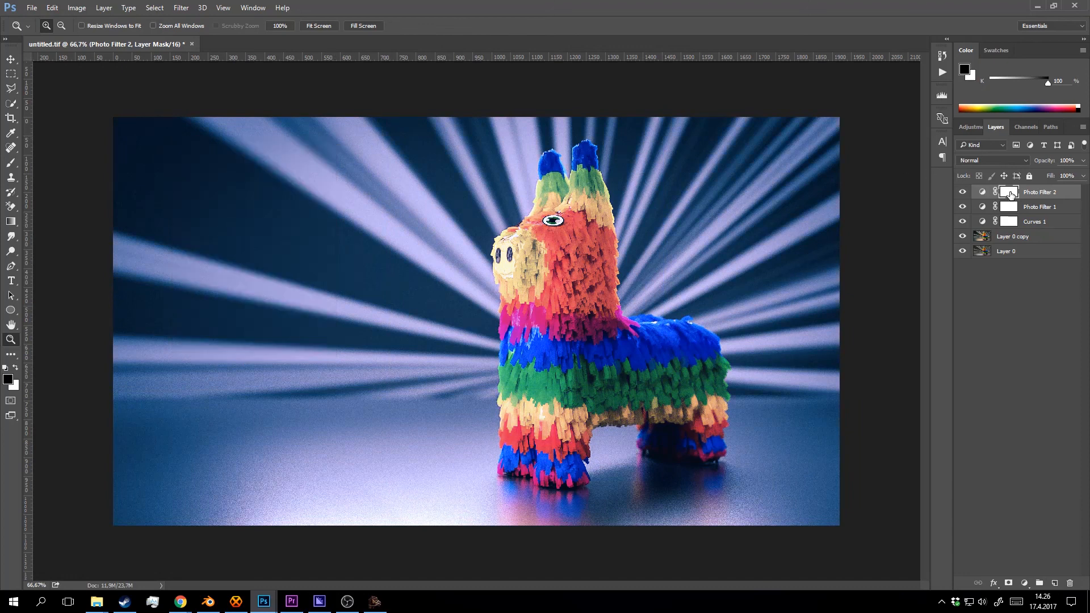
# Paint black over the donkey on the cooling filter's mask, starting at 354 px and 23% brush opacity and continuing at 143 px and 100%.
pyautogui.press('b')
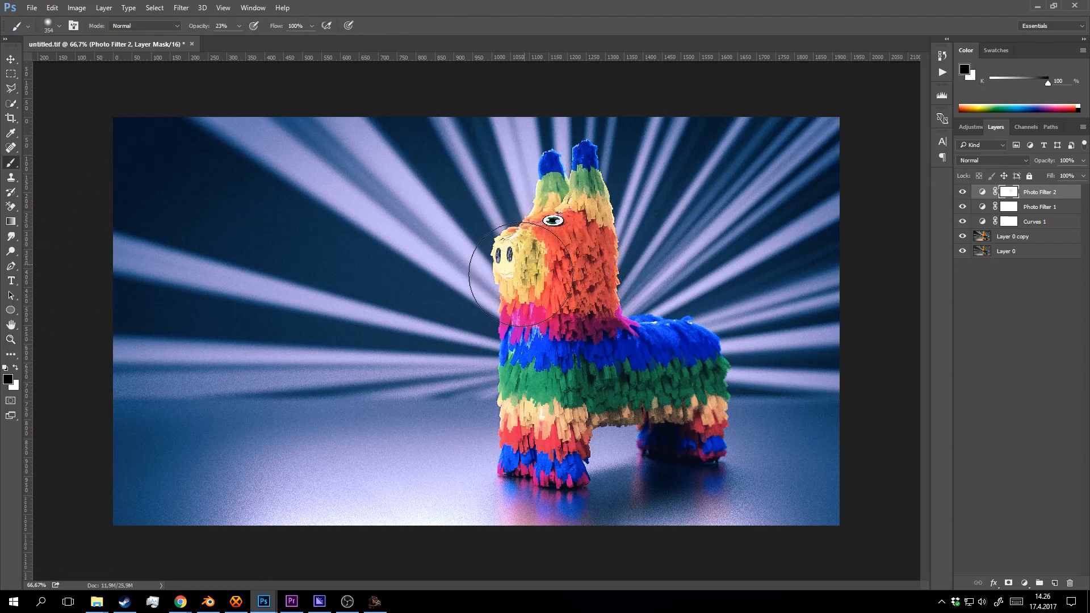
pyautogui.moveTo(522, 279)
pyautogui.mouseDown()
pyautogui.moveTo(566, 353)
pyautogui.moveTo(552, 387)
pyautogui.mouseUp()
pyautogui.rightClick(605, 344)
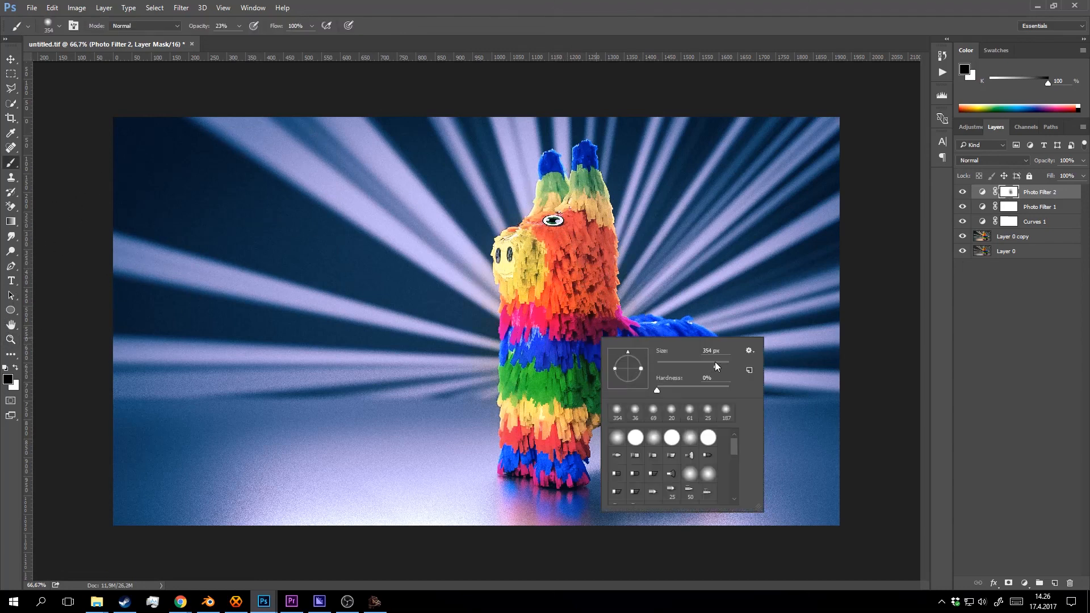
pyautogui.click(715, 348)
pyautogui.write('143')
pyautogui.press('Return')
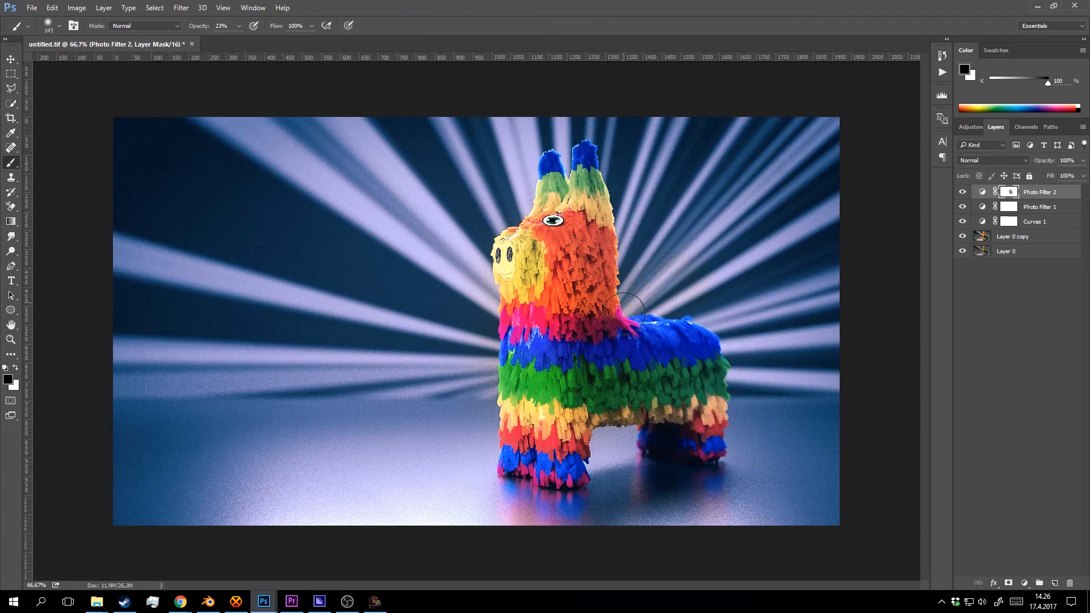
pyautogui.click(239, 26)
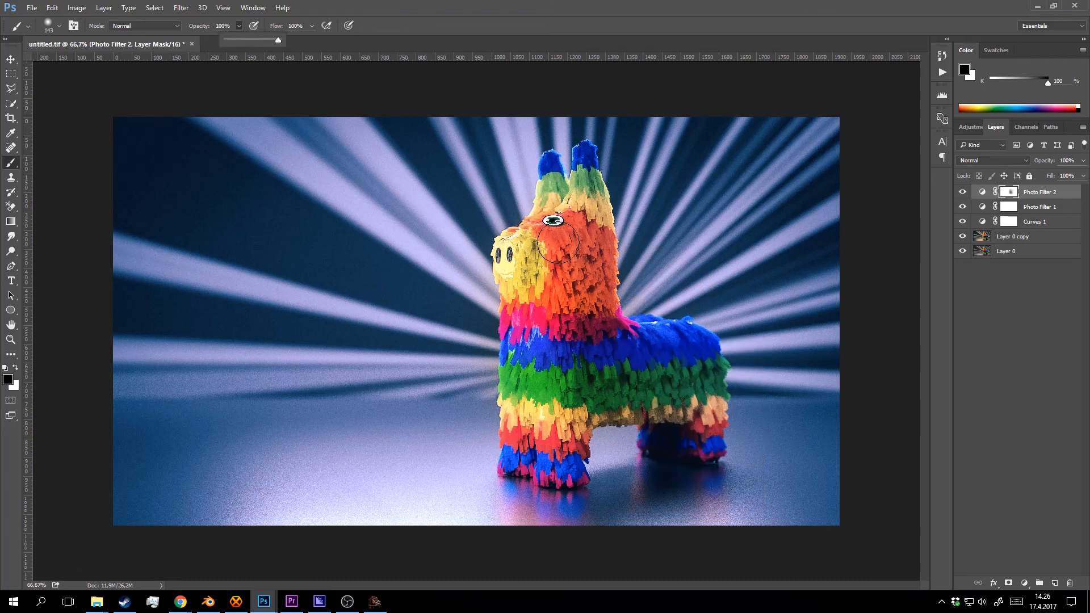
pyautogui.press('0')
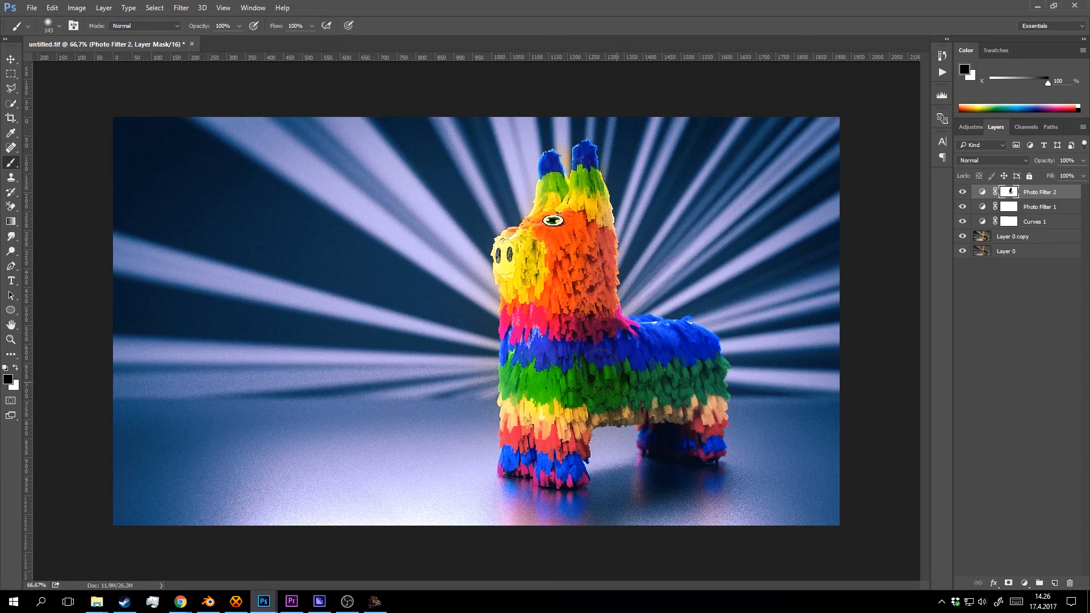
pyautogui.moveTo(600, 370)
pyautogui.mouseDown()
pyautogui.moveTo(638, 348)
pyautogui.moveTo(698, 440)
pyautogui.moveTo(642, 396)
pyautogui.mouseUp()
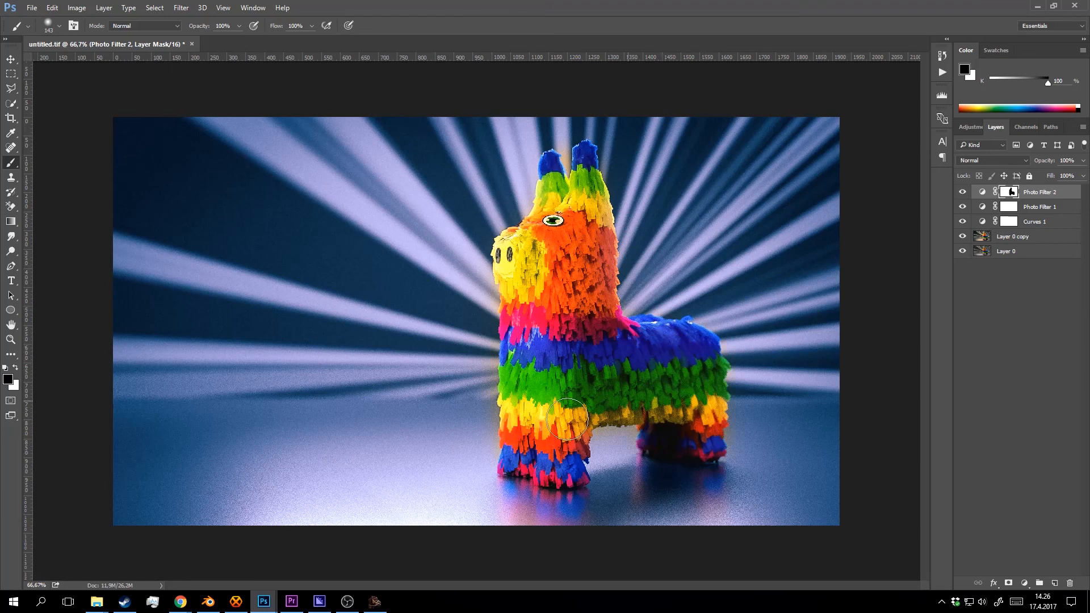
# Check the cooling filter's effect and mask it off the floor under the donkey and its reflection with a 199 px brush.
pyautogui.click(960, 193)
pyautogui.click(960, 193)
pyautogui.click(960, 193)
pyautogui.click(959, 193)
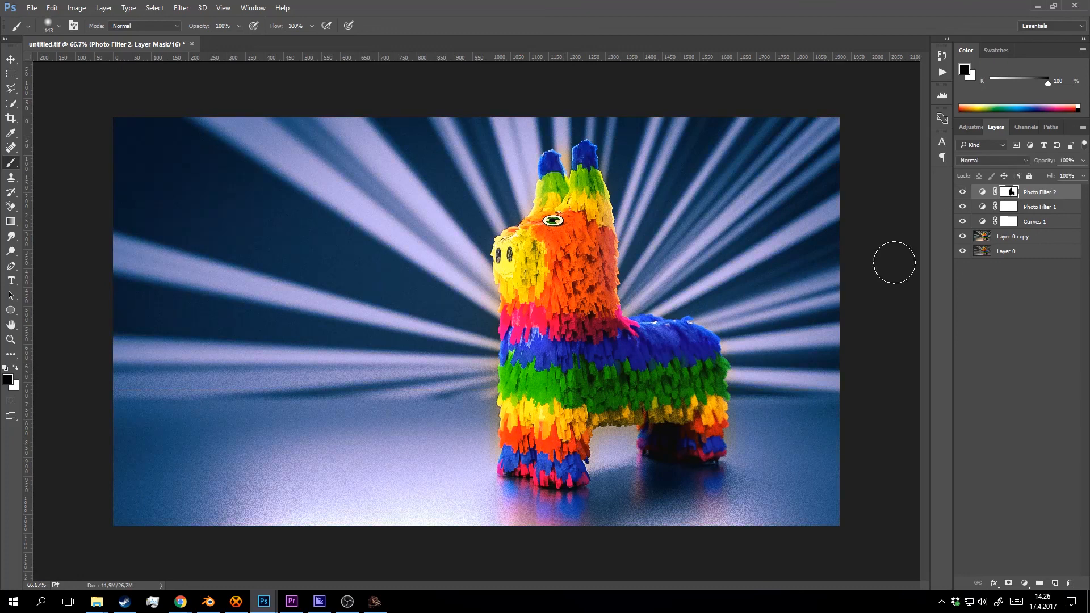
pyautogui.rightClick(554, 457)
pyautogui.moveTo(649, 426); pyautogui.dragTo(660, 426)
pyautogui.press('Return')
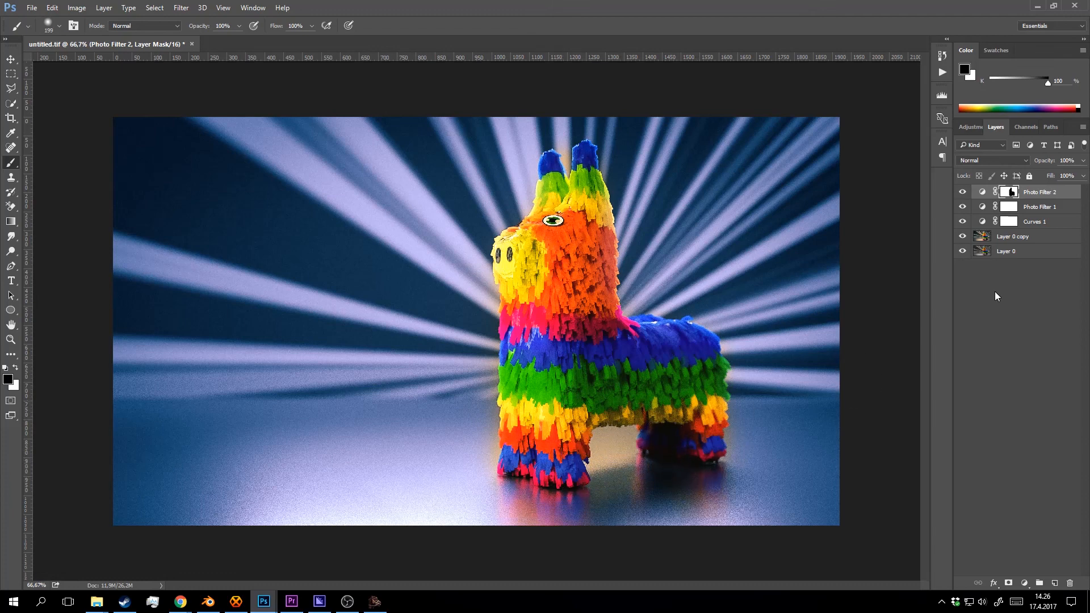
# Compare the image with and without the cooling filter and lower that layer's opacity to 50%.
pyautogui.click(962, 192)
pyautogui.click(963, 192)
pyautogui.click(963, 191)
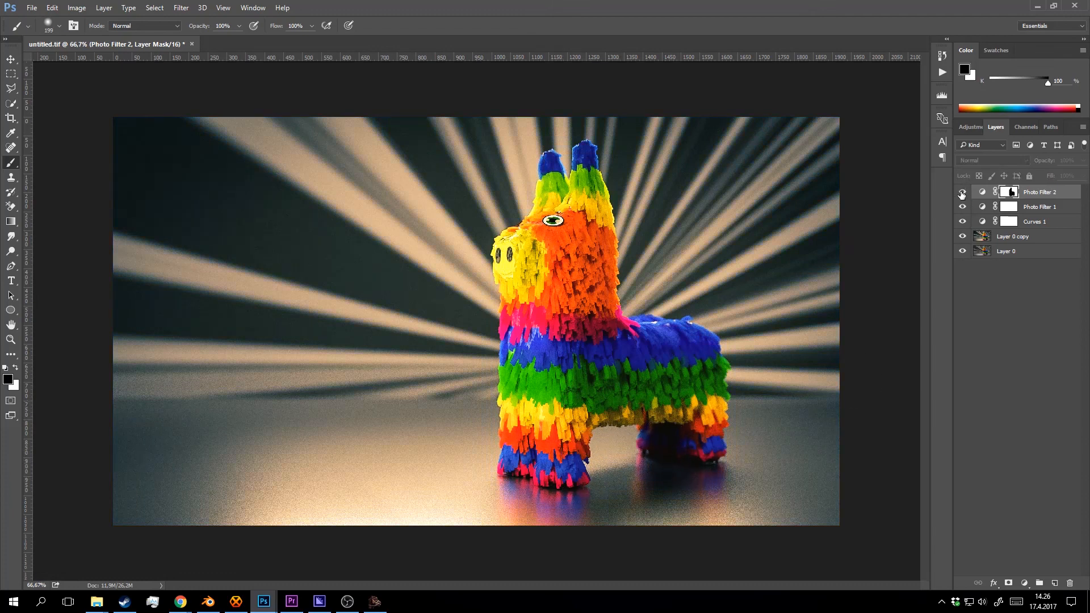
pyautogui.click(962, 192)
pyautogui.click(1083, 162)
pyautogui.moveTo(1085, 175); pyautogui.dragTo(1050, 175)
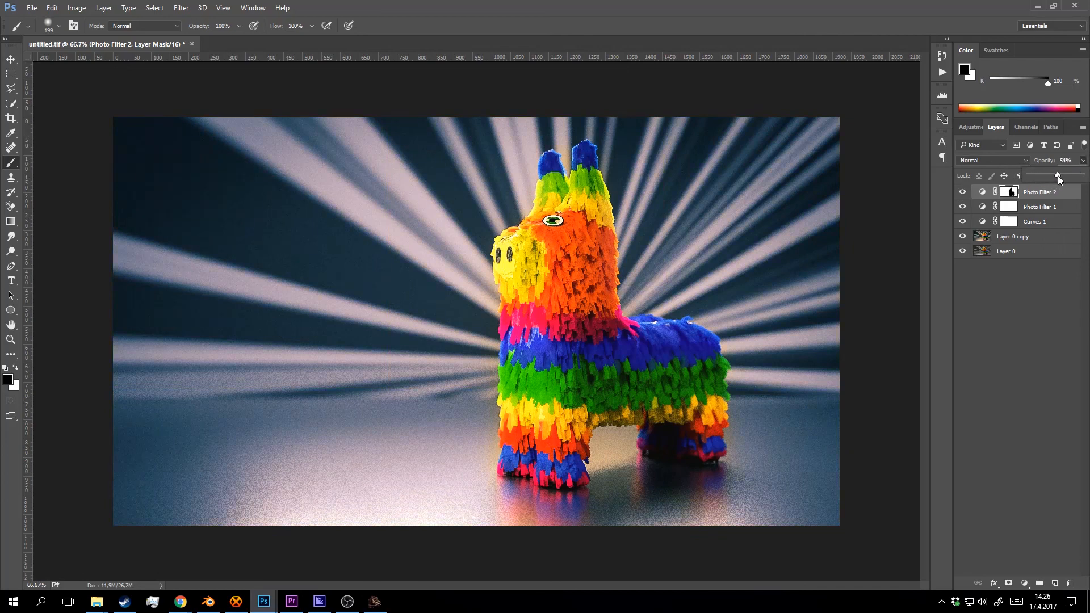
# Inspect the masked cooling effect around the donkey at 100% zoom and in the full image view.
pyautogui.press('z')
pyautogui.click(547, 241)
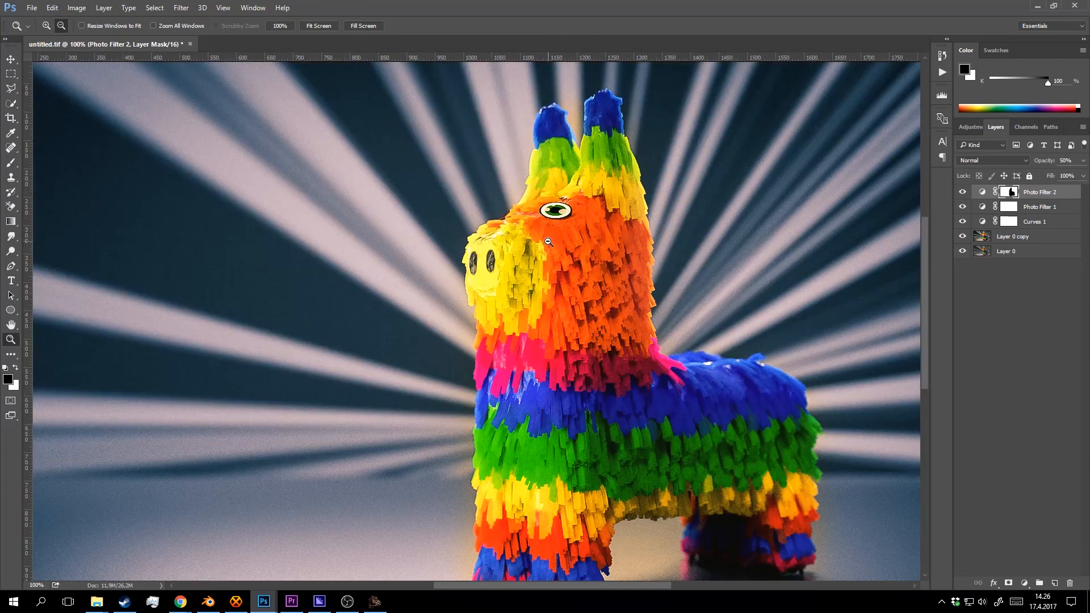
pyautogui.keyDown('alt'); pyautogui.click(543, 276); pyautogui.keyUp('alt')
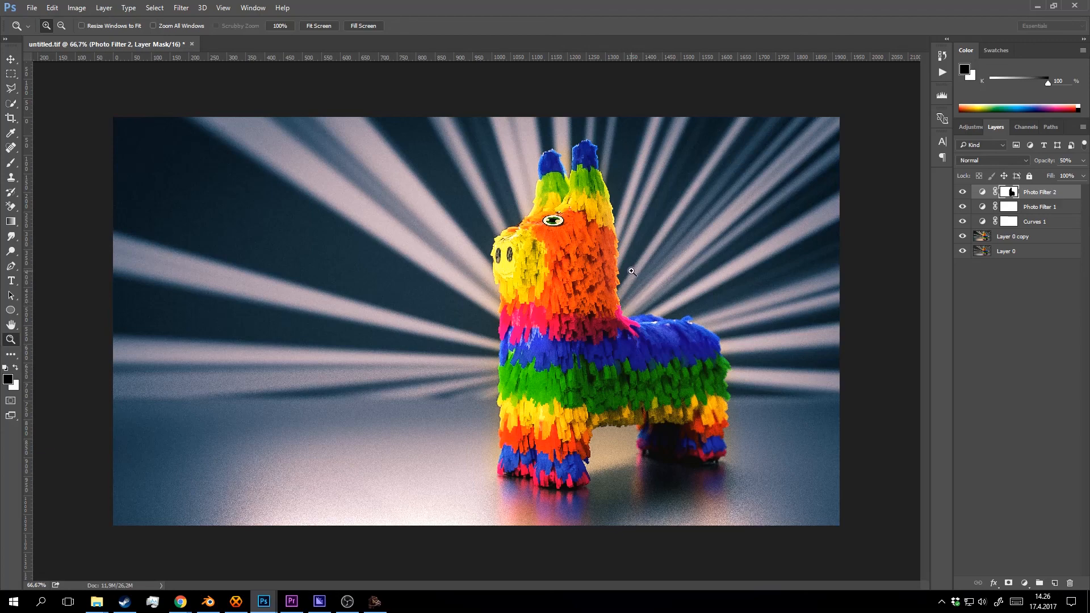
pyautogui.click(616, 261)
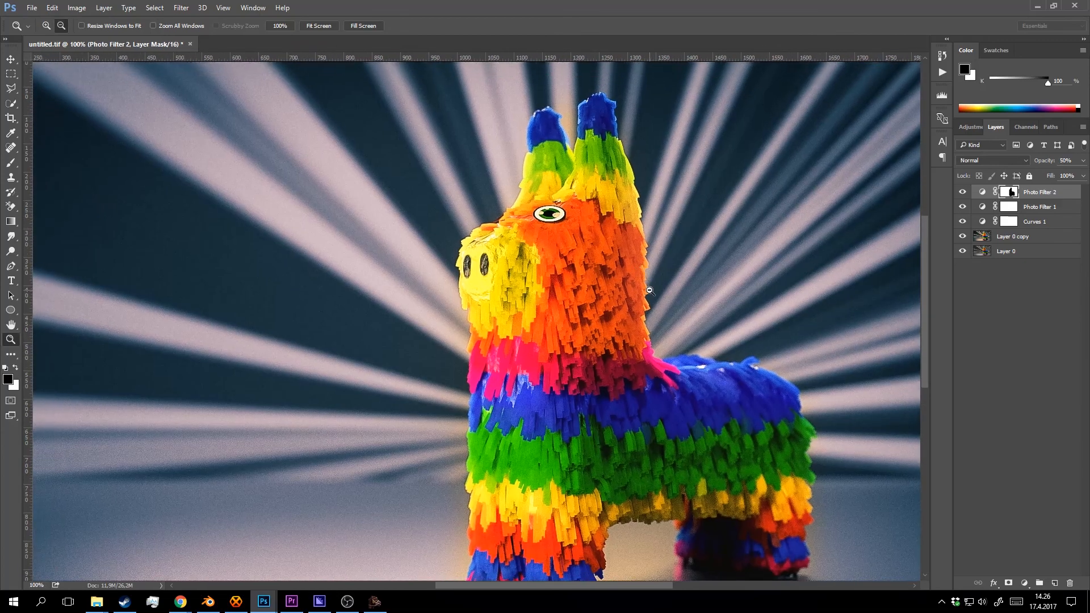
pyautogui.keyDown('alt'); pyautogui.click(649, 295); pyautogui.keyUp('alt')
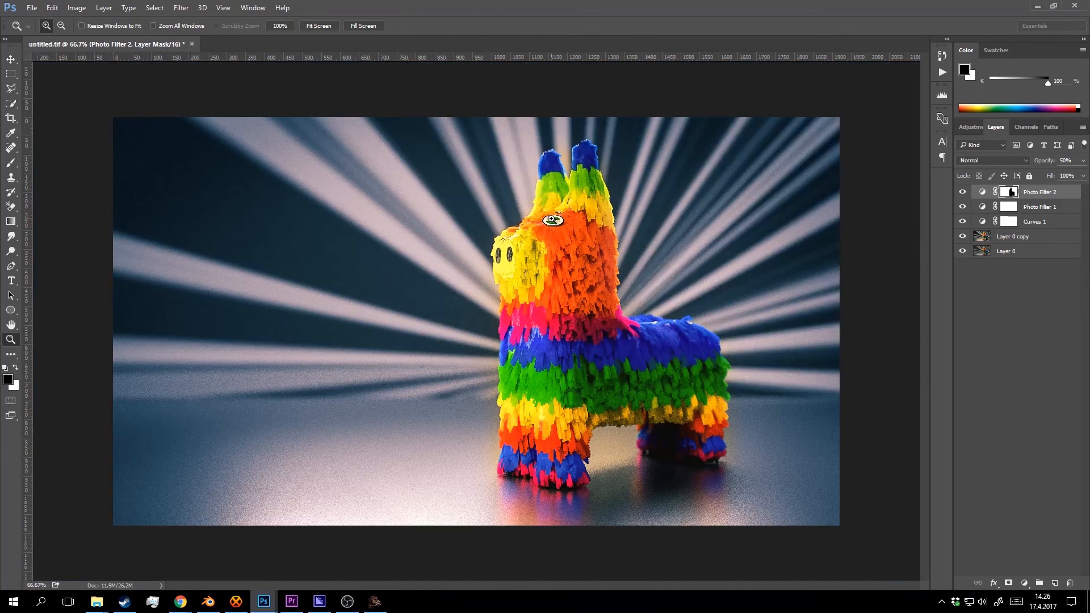